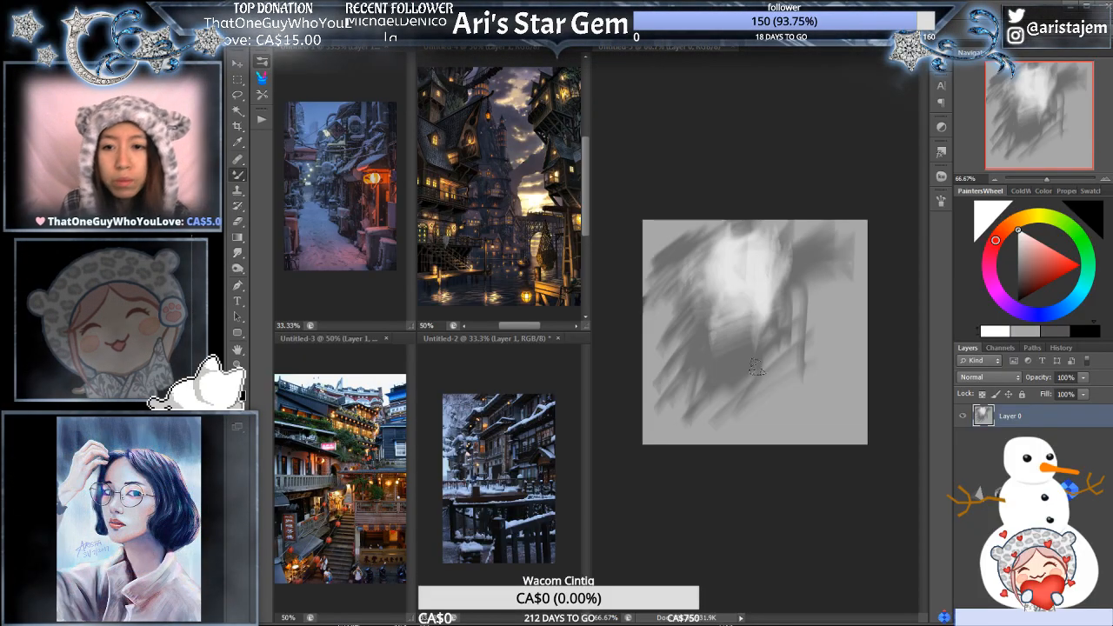
- Brush soft light strokes around and below the bright central patch to blend it into the grey shading
left_click_drag(770, 317, 793, 287)
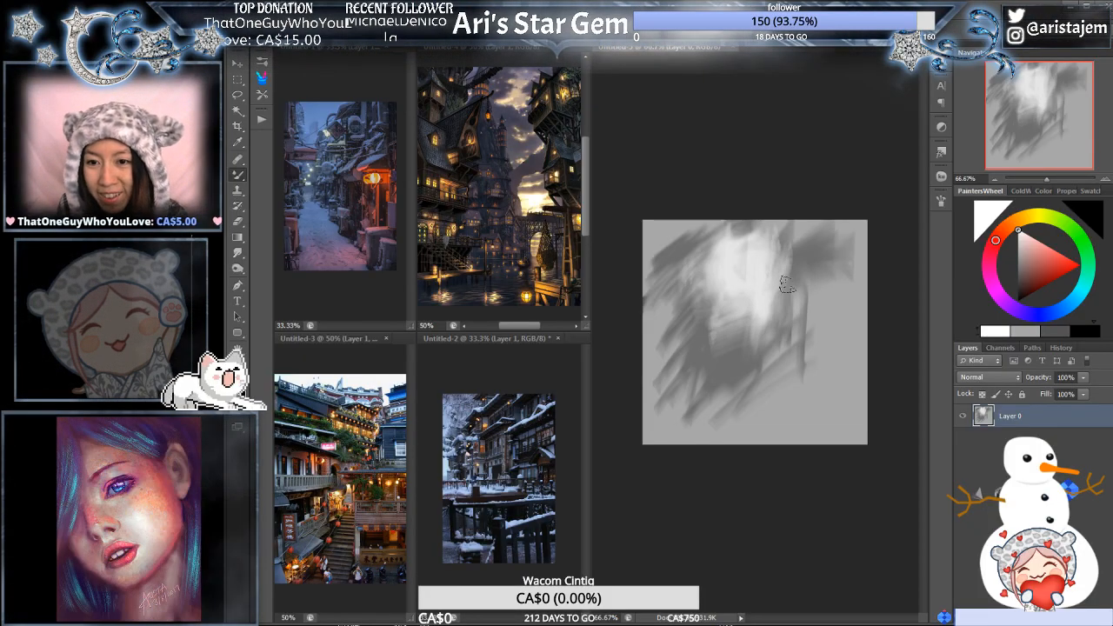
mouse_move(696, 280)
left_mouse_down()
mouse_move(701, 339)
mouse_move(756, 371)
left_mouse_up()
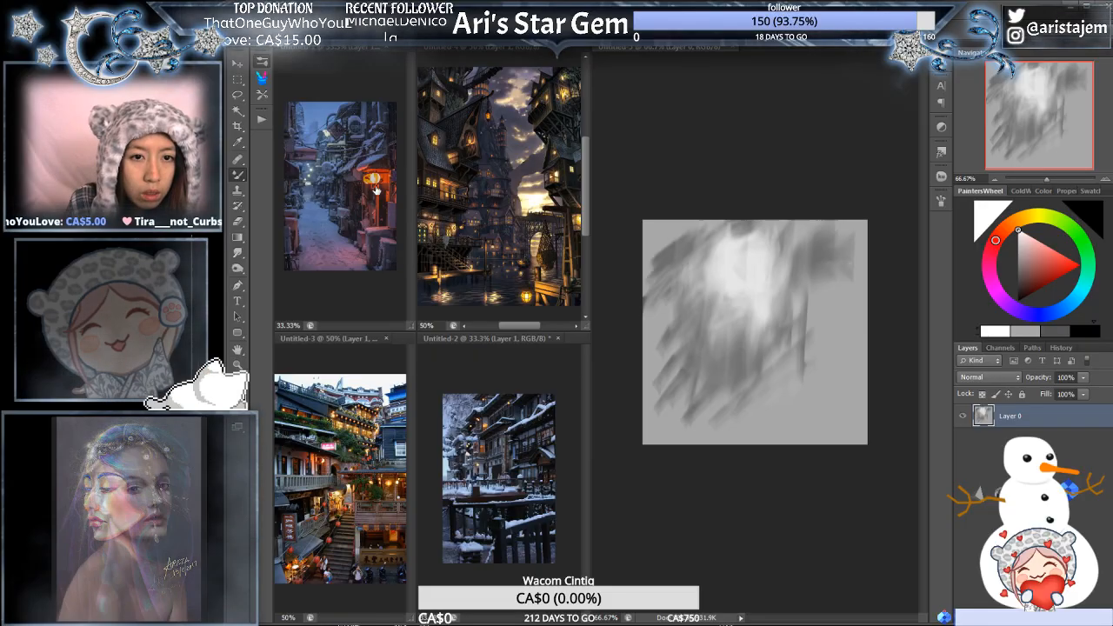
mouse_move(761, 338)
left_mouse_down()
mouse_move(751, 388)
mouse_move(726, 393)
left_mouse_up()
mouse_move(707, 310)
left_mouse_down()
mouse_move(697, 378)
mouse_move(681, 369)
left_mouse_up()
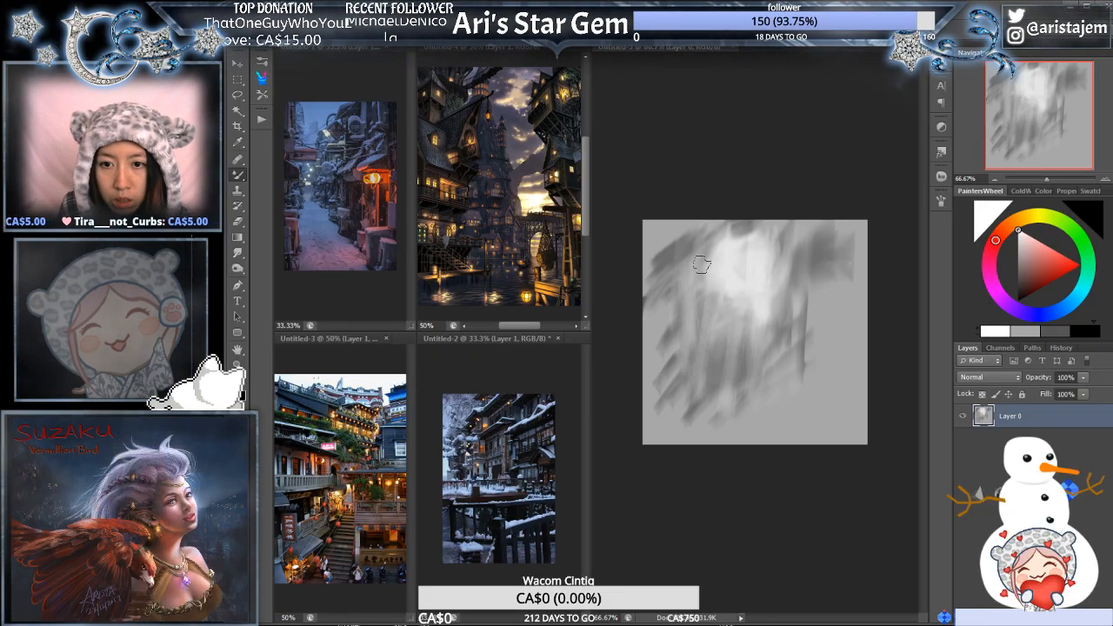
left_click_drag(709, 287, 720, 366)
mouse_move(748, 324)
left_mouse_down()
mouse_move(741, 378)
mouse_move(757, 390)
left_mouse_up()
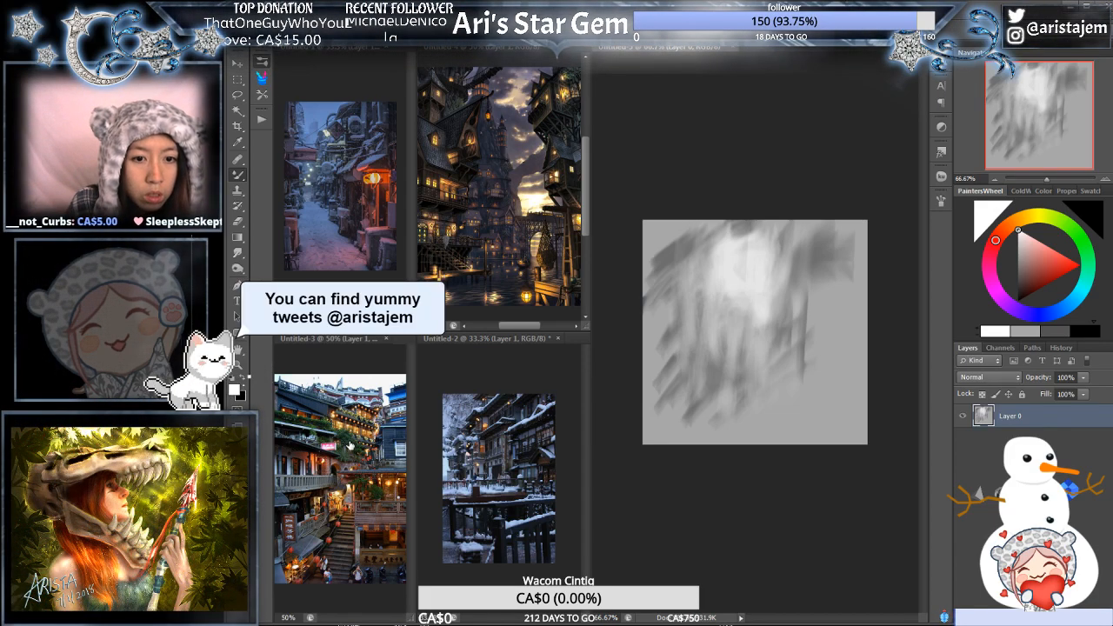
- Pull long vertical light streaks down through the grey shading on both sides of the bright patch
mouse_move(682, 275)
left_mouse_down()
mouse_move(690, 373)
mouse_move(705, 304)
mouse_move(692, 402)
left_mouse_up()
left_click_drag(703, 304, 713, 419)
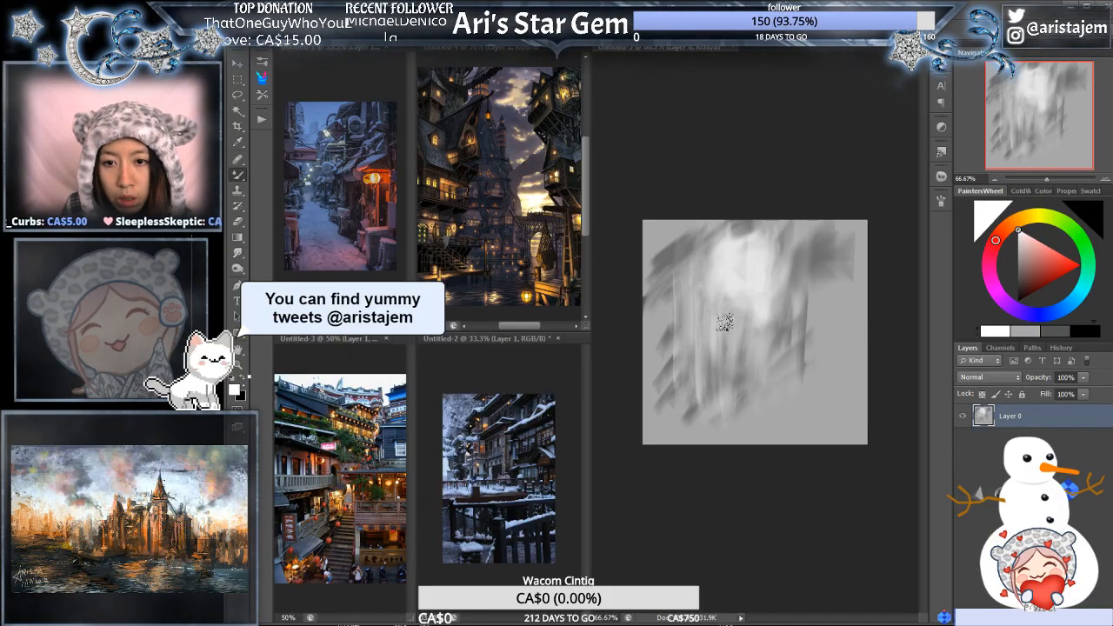
left_click_drag(726, 323, 735, 428)
mouse_move(796, 277)
left_mouse_down()
mouse_move(800, 400)
mouse_move(831, 396)
left_mouse_up()
mouse_move(833, 252)
left_mouse_down()
mouse_move(835, 279)
mouse_move(795, 374)
left_mouse_up()
left_click_drag(775, 283, 770, 344)
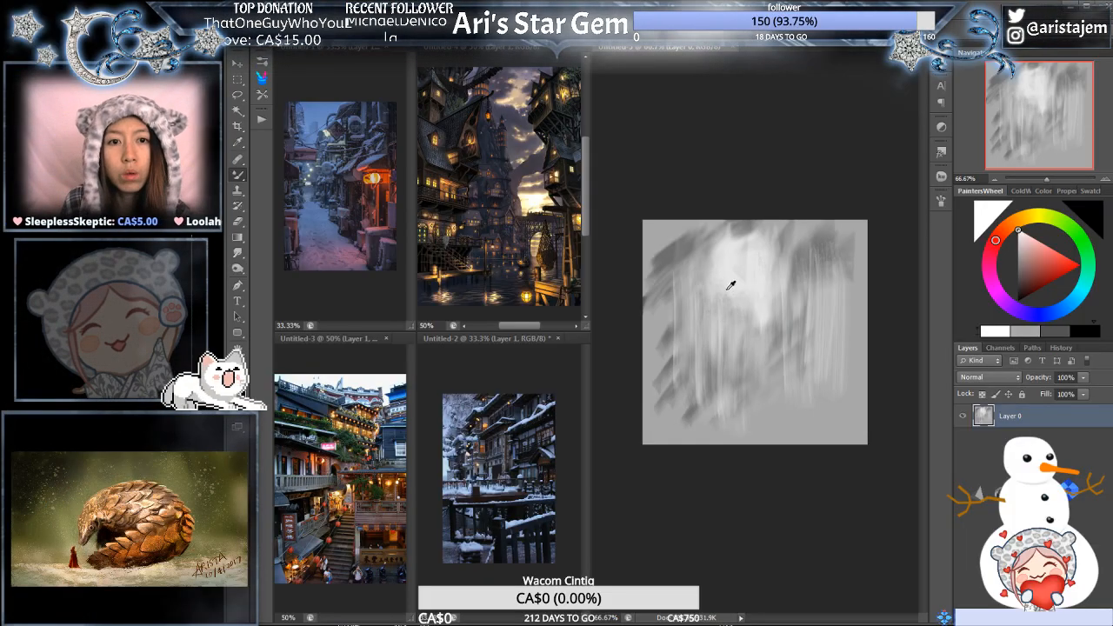
- Choose black and brush a dark vertical band down the canvas's right edge from top to bottom
left_click(1084, 332)
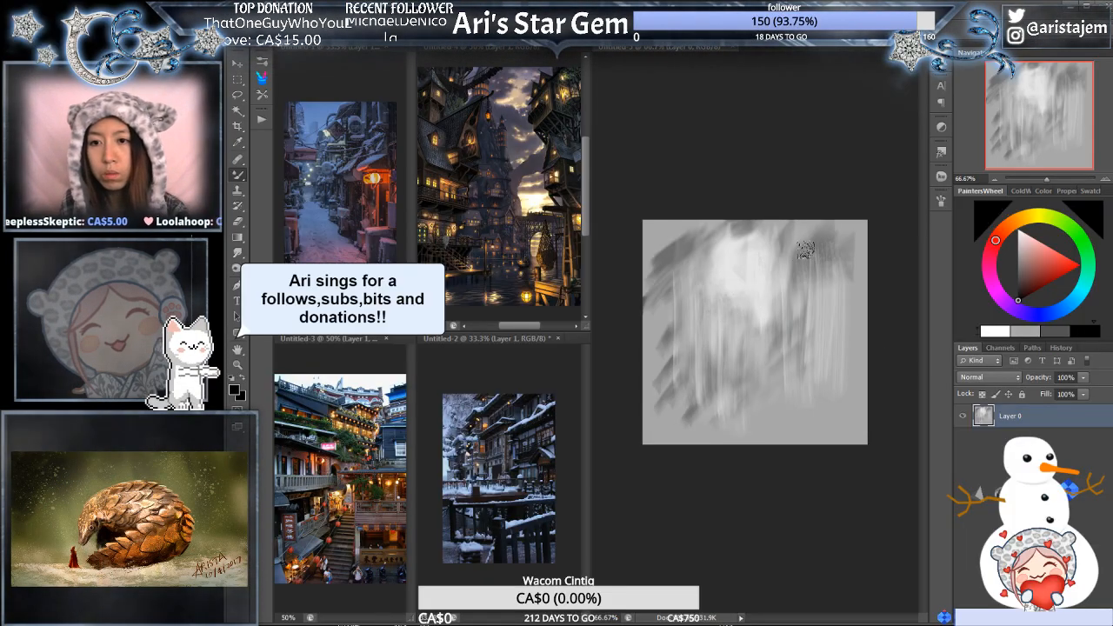
mouse_move(825, 240)
left_mouse_down()
mouse_move(834, 340)
mouse_move(854, 332)
left_mouse_up()
mouse_move(856, 222)
left_mouse_down()
mouse_move(844, 278)
mouse_move(853, 426)
left_mouse_up()
left_click_drag(846, 248, 840, 439)
left_click_drag(849, 309, 850, 393)
mouse_move(851, 340)
left_mouse_down()
mouse_move(857, 449)
mouse_move(846, 431)
left_mouse_up()
left_click_drag(848, 374, 839, 301)
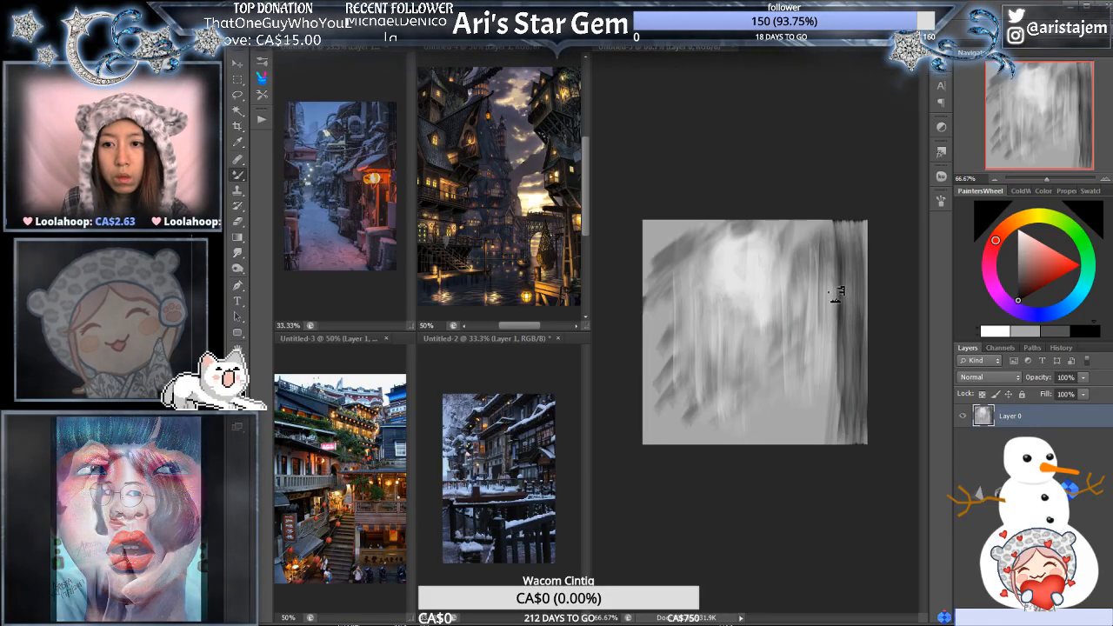
- Deepen the dark band along the canvas's right edge with further overlapping vertical strokes
left_click_drag(835, 310, 833, 400)
left_click_drag(840, 339, 843, 411)
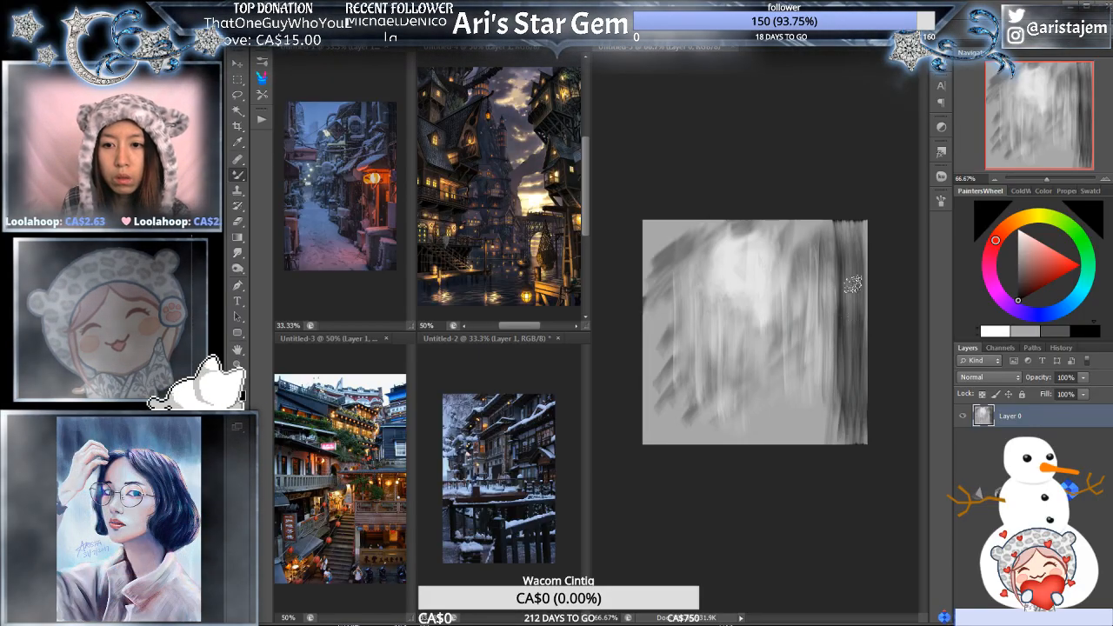
left_click_drag(854, 284, 855, 386)
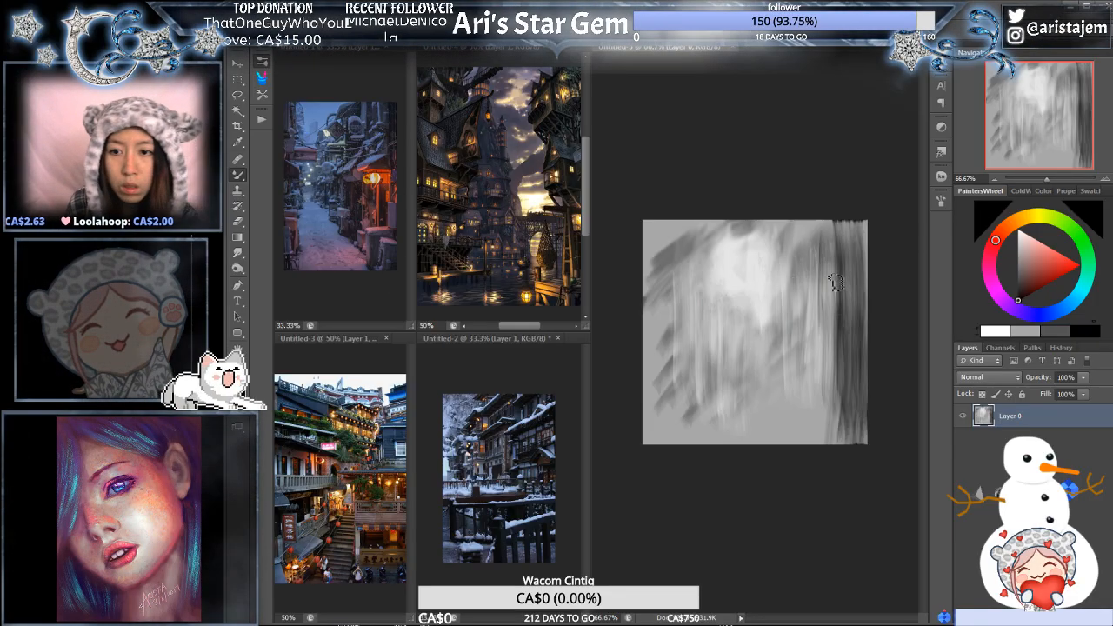
left_click_drag(844, 301, 851, 381)
left_click_drag(851, 263, 861, 402)
left_click_drag(848, 273, 856, 377)
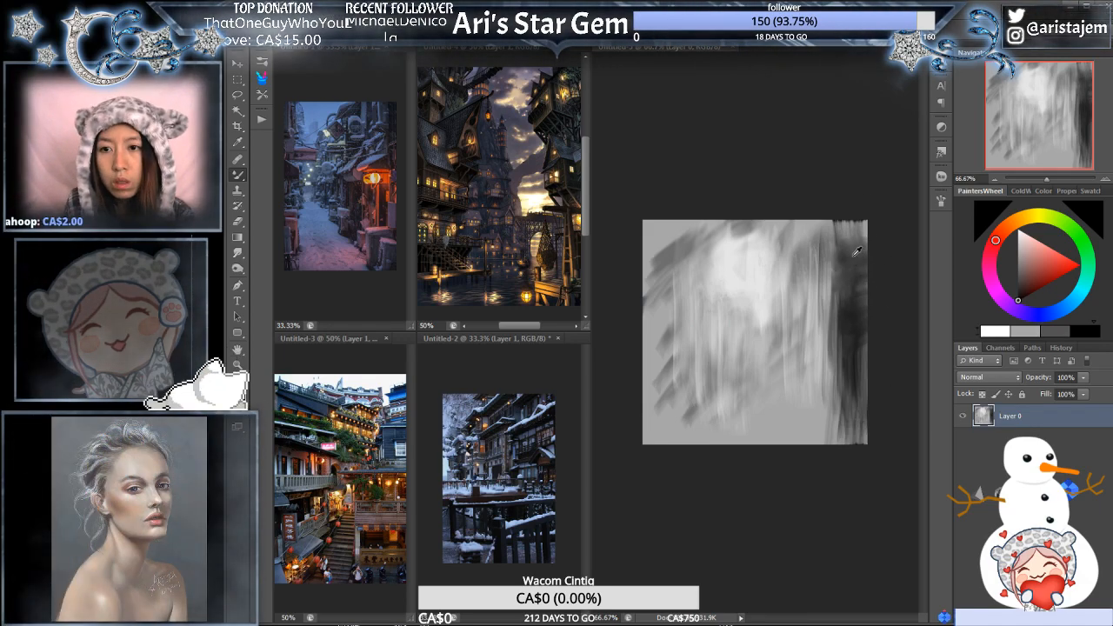
left_click(857, 277, "ctrl")
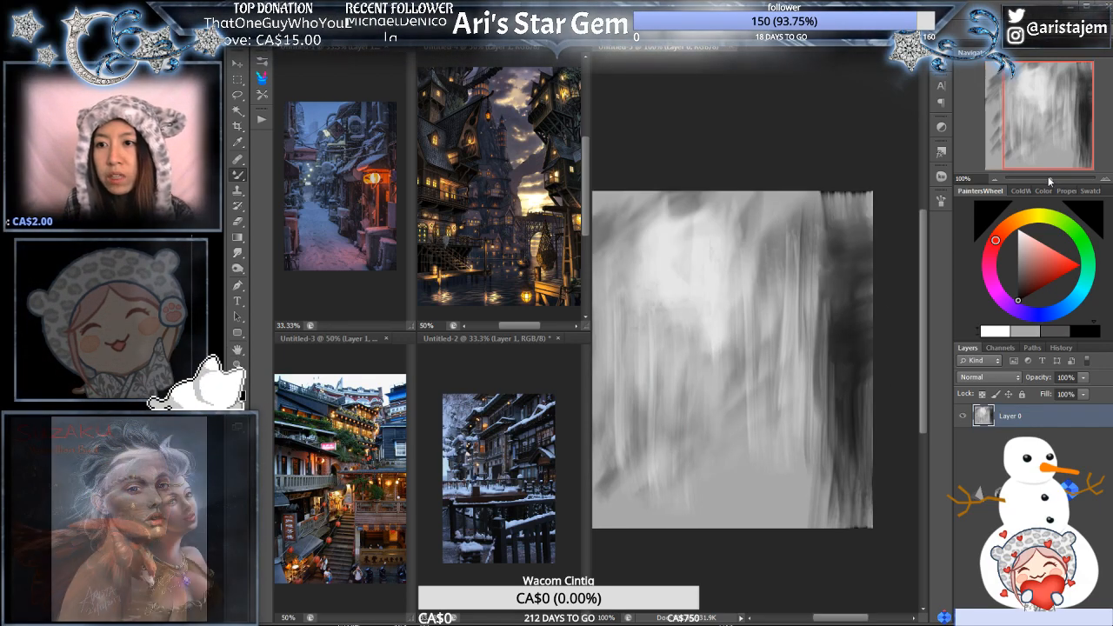
left_click_drag(1050, 180, 1048, 179)
left_click(1106, 180)
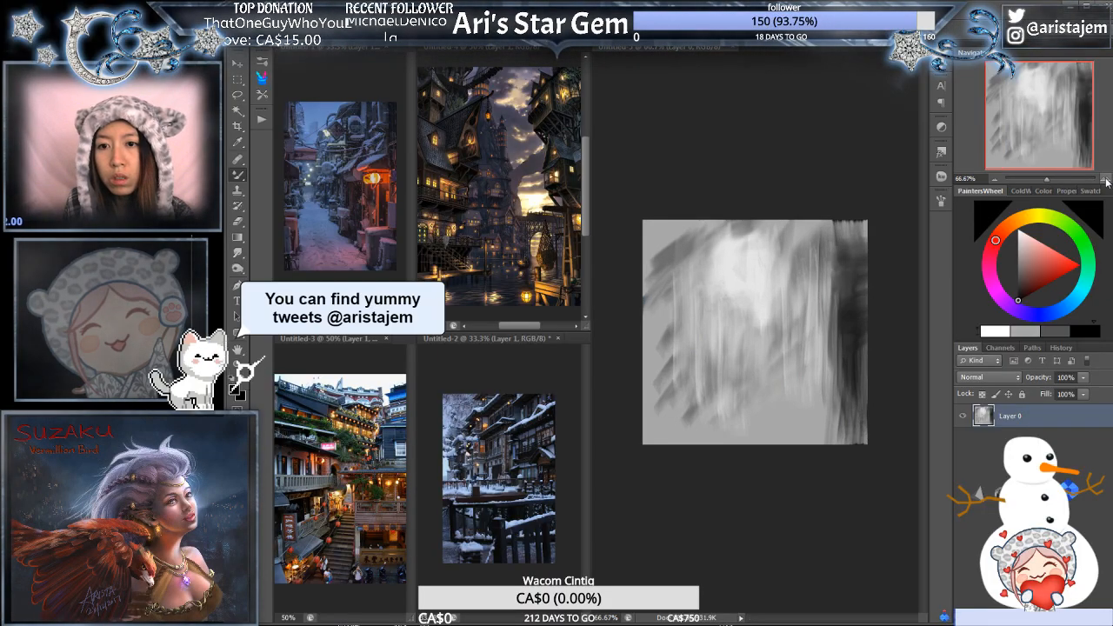
left_click(1106, 180)
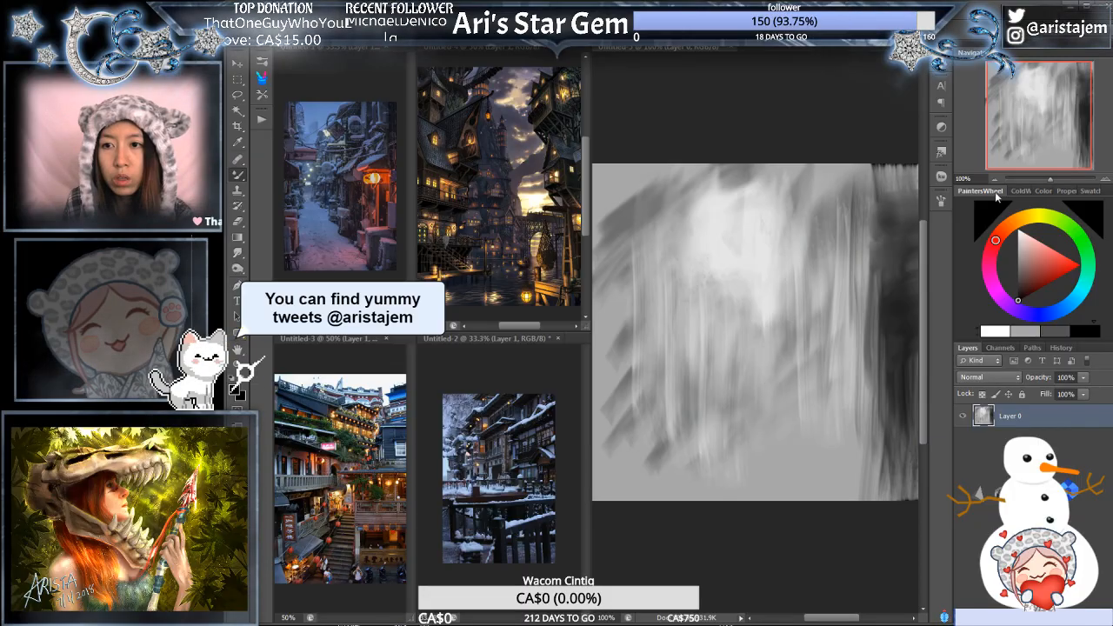
left_click(833, 259, "alt")
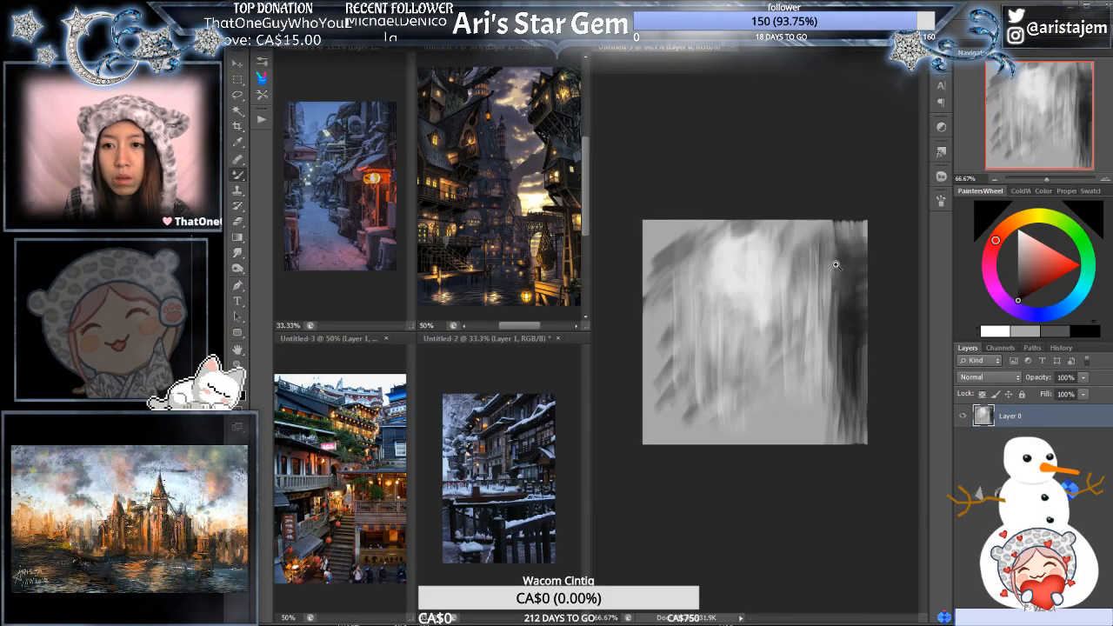
left_click(840, 262)
left_click(998, 179)
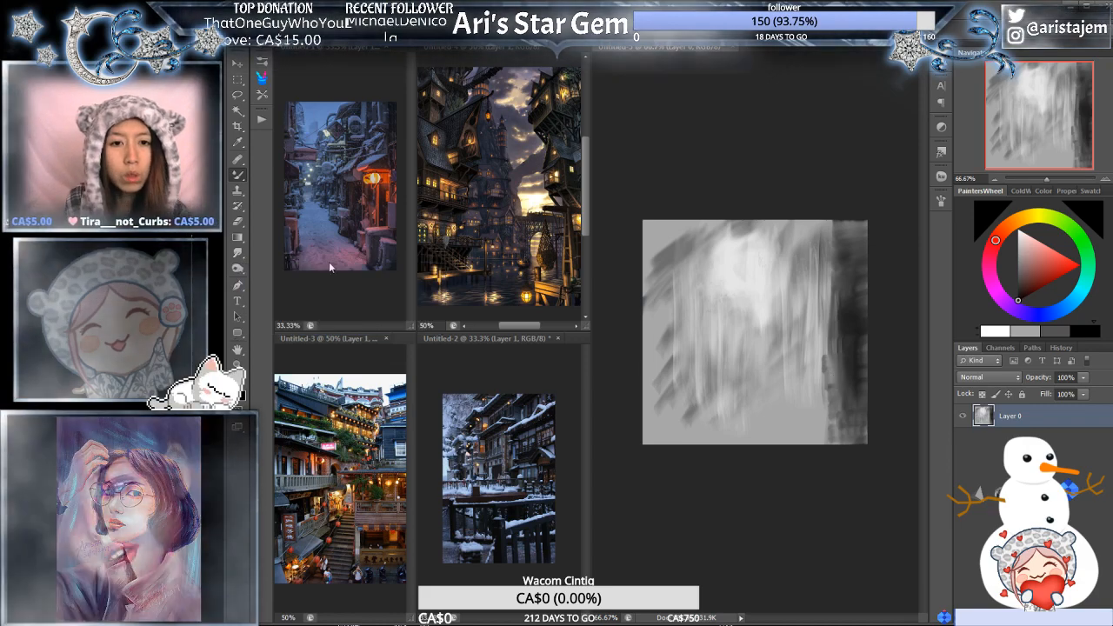
left_click(489, 451)
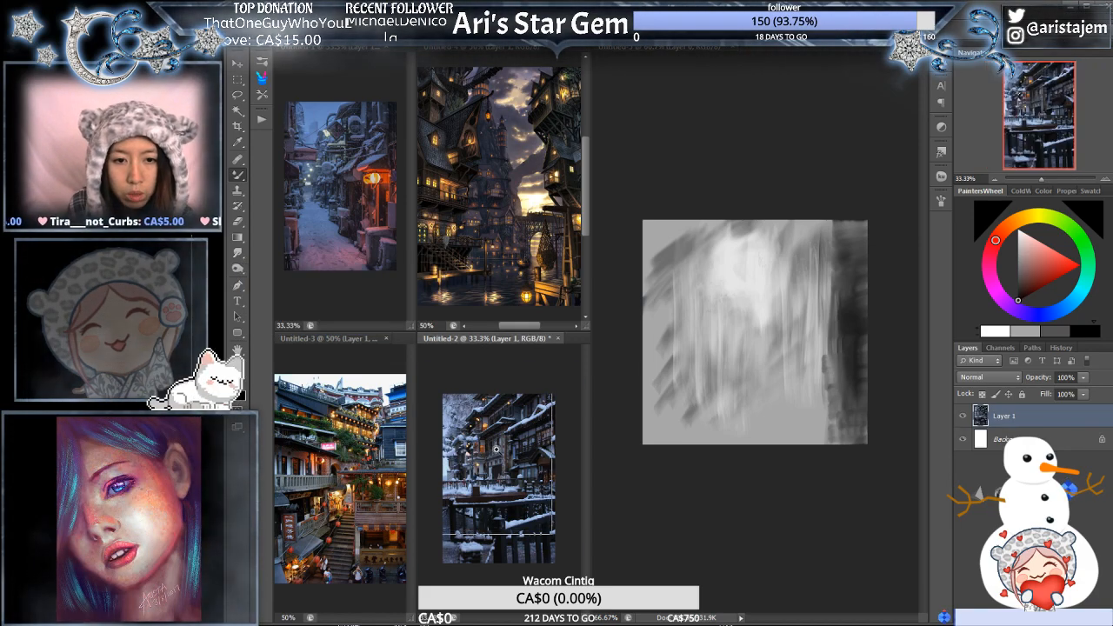
key("ctrl+plus")
key("ctrl+minus")
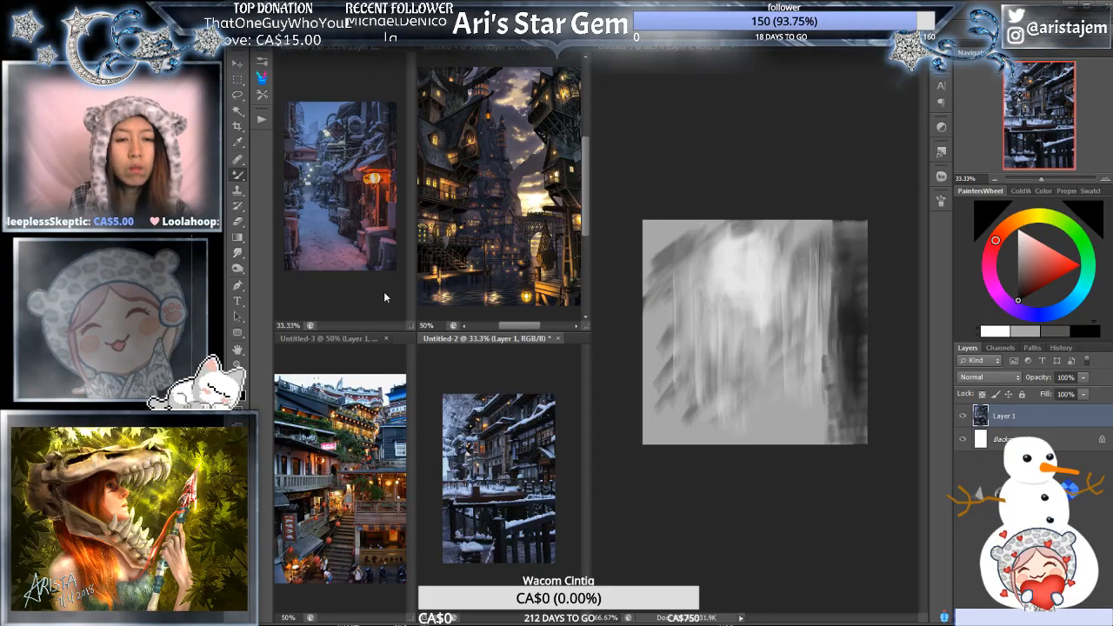
- Return to the grey painting and extend the dark right band inward with short, roughly horizontal strokes in its upper half
left_click(822, 381)
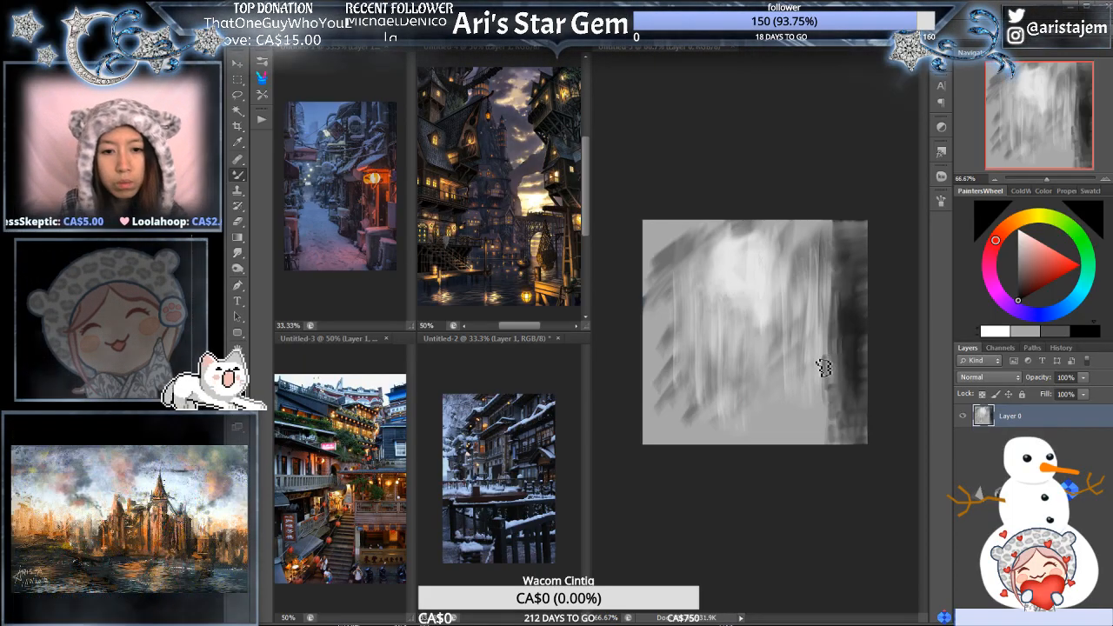
left_click(863, 341, "alt")
mouse_move(837, 246)
left_mouse_down()
mouse_move(860, 233)
mouse_move(819, 233)
left_mouse_up()
left_click(1059, 333)
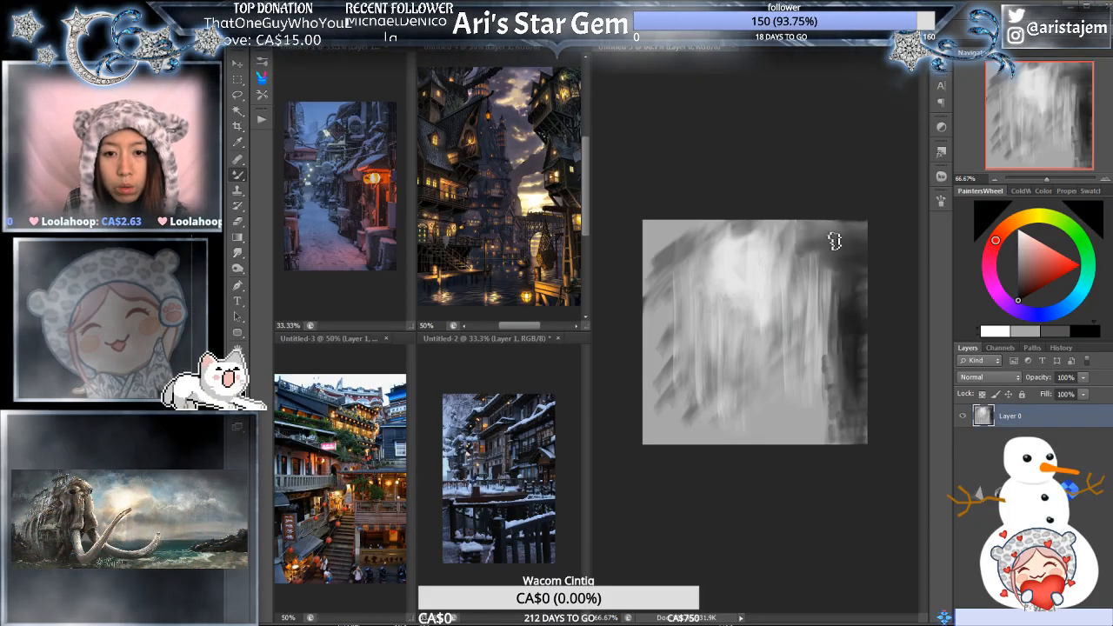
mouse_move(836, 246)
left_mouse_down()
mouse_move(815, 263)
mouse_move(889, 231)
mouse_move(798, 281)
mouse_move(862, 249)
mouse_move(818, 287)
mouse_move(882, 268)
left_mouse_up()
left_click_drag(811, 309, 860, 289)
left_click_drag(791, 327, 865, 304)
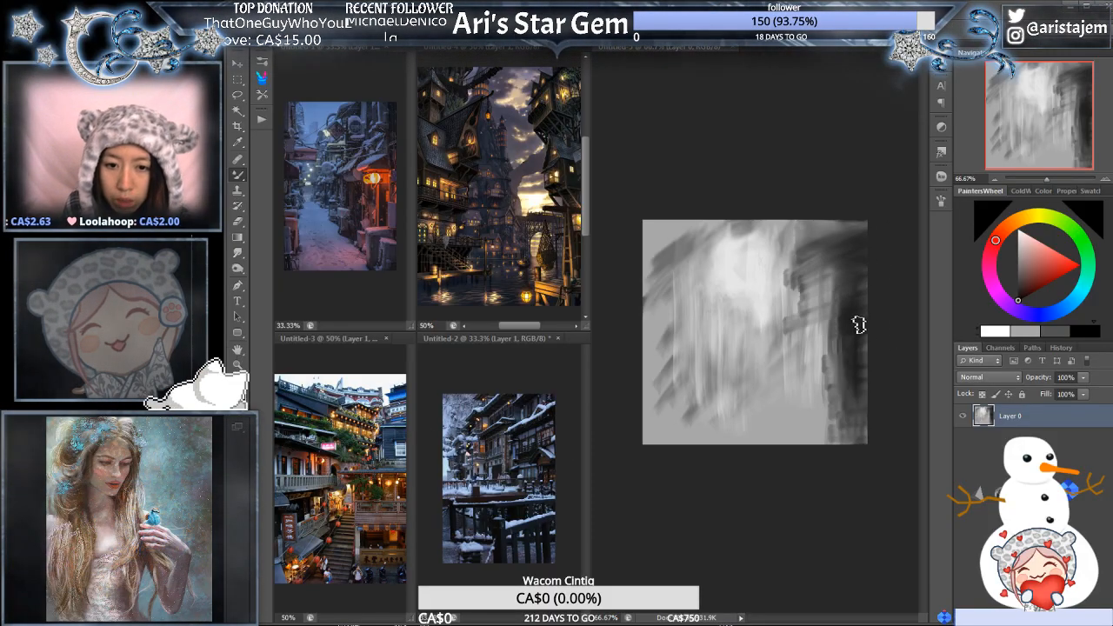
- Fill the upper right of the canvas with stacked dark horizontal strokes to form a solid building mass
mouse_move(833, 322)
left_mouse_down()
mouse_move(818, 346)
mouse_move(891, 329)
mouse_move(816, 358)
mouse_move(861, 357)
mouse_move(851, 365)
mouse_move(788, 375)
left_mouse_up()
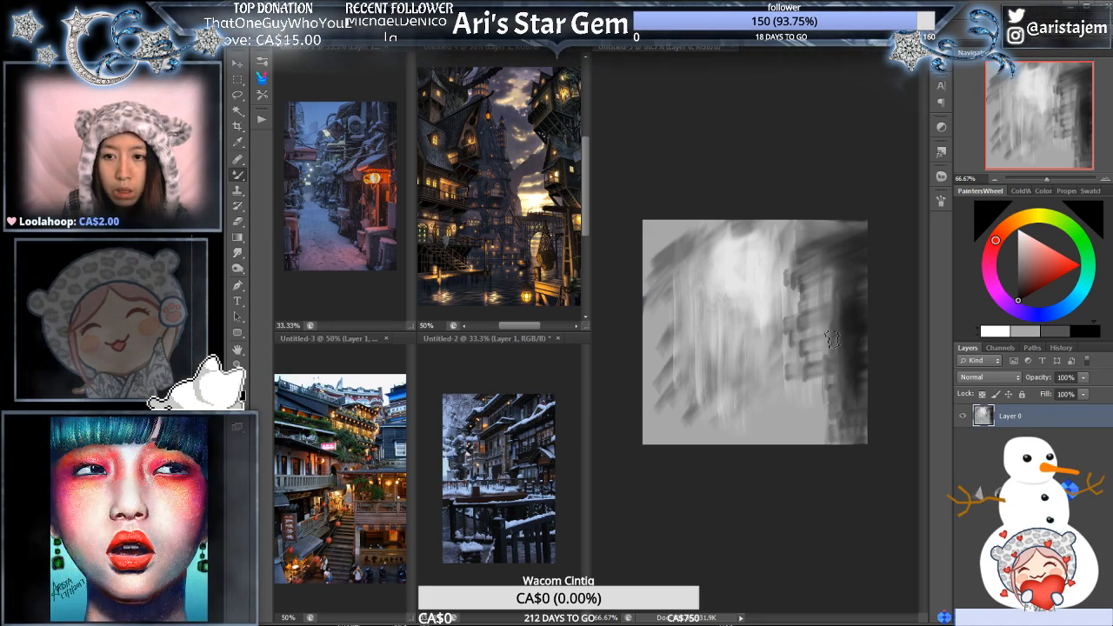
mouse_move(826, 338)
left_mouse_down()
mouse_move(850, 323)
mouse_move(796, 304)
left_mouse_up()
left_click_drag(848, 261, 790, 270)
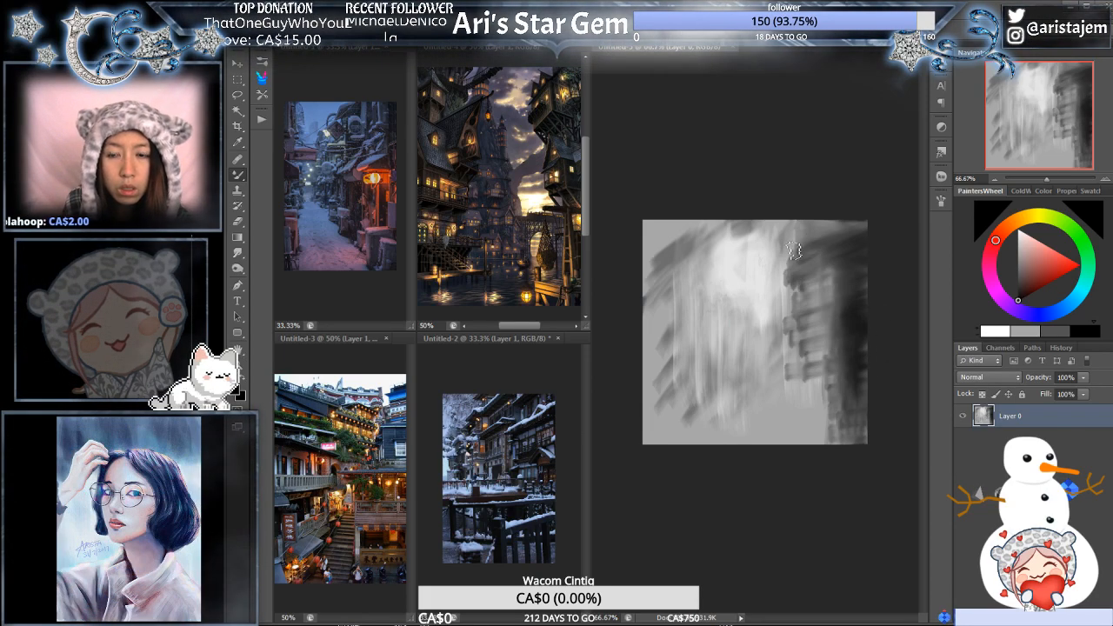
left_click_drag(857, 244, 787, 239)
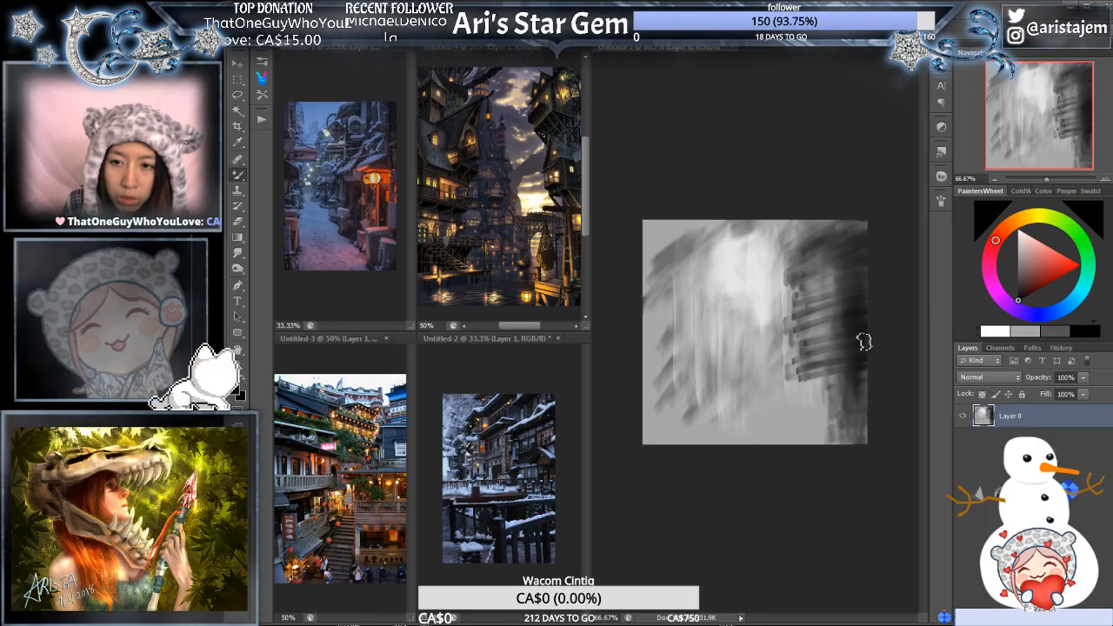
mouse_move(864, 342)
left_mouse_down()
mouse_move(810, 341)
mouse_move(896, 320)
mouse_move(818, 303)
mouse_move(882, 289)
mouse_move(802, 287)
mouse_move(876, 273)
mouse_move(806, 269)
mouse_move(882, 253)
mouse_move(822, 248)
mouse_move(852, 252)
left_mouse_up()
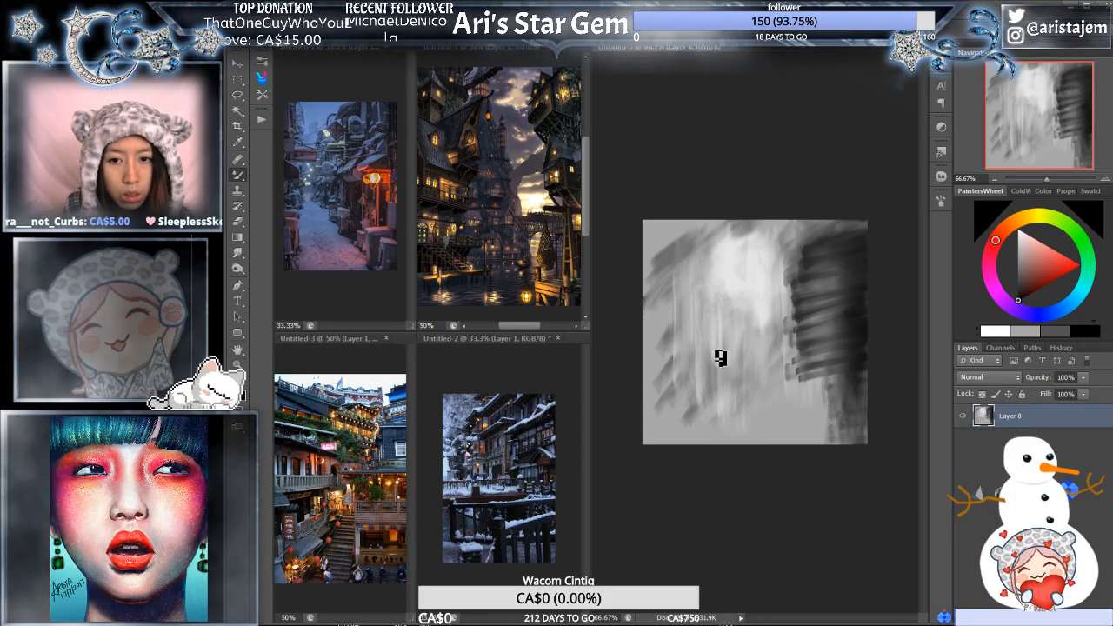
- Draw a horizontal grey beam across the lower middle and block in overlapping grey ledges and dark slanted marks at the canvas's left edge
left_click_drag(707, 364, 835, 368)
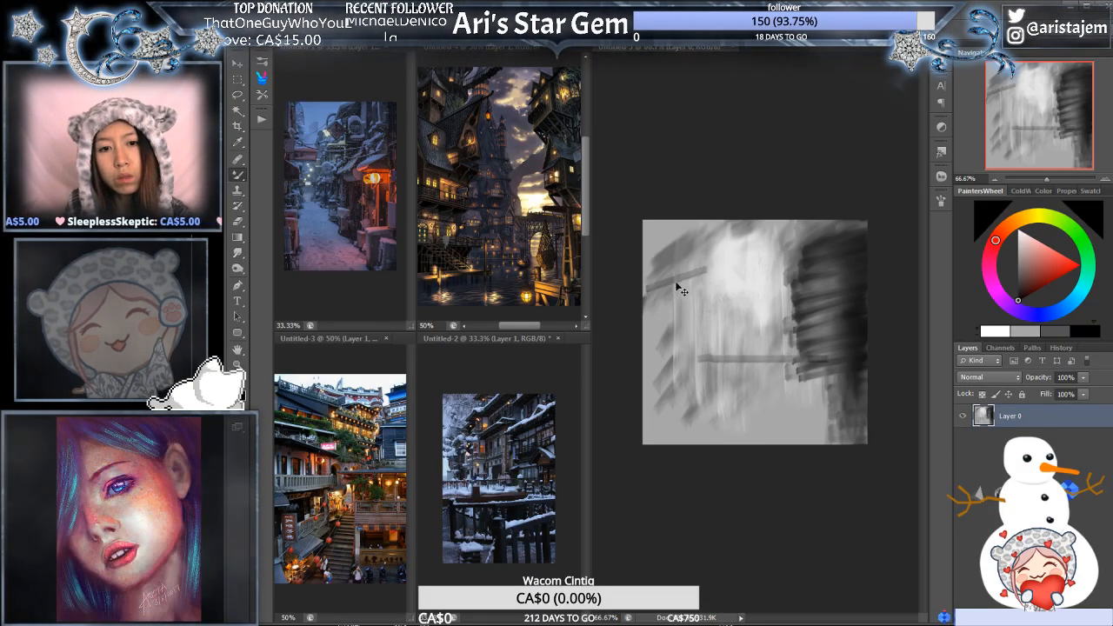
mouse_move(650, 269)
left_mouse_down()
mouse_move(709, 283)
mouse_move(651, 280)
mouse_move(693, 295)
mouse_move(653, 282)
mouse_move(653, 268)
mouse_move(702, 285)
mouse_move(654, 284)
mouse_move(705, 301)
mouse_move(660, 304)
mouse_move(694, 317)
mouse_move(642, 305)
mouse_move(713, 328)
left_mouse_up()
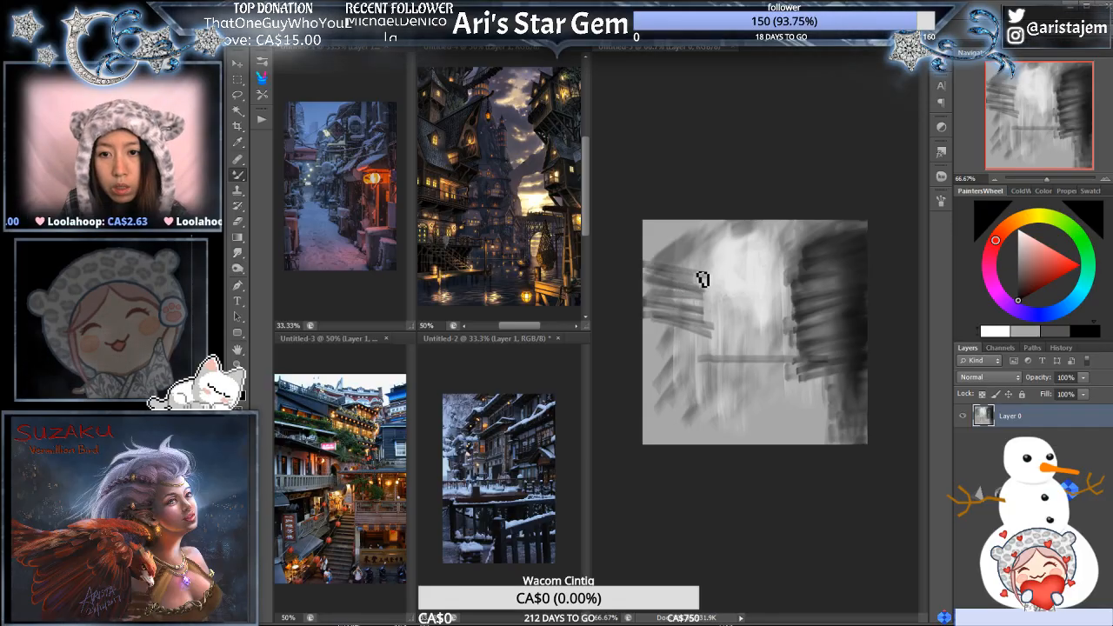
left_click_drag(694, 268, 709, 299)
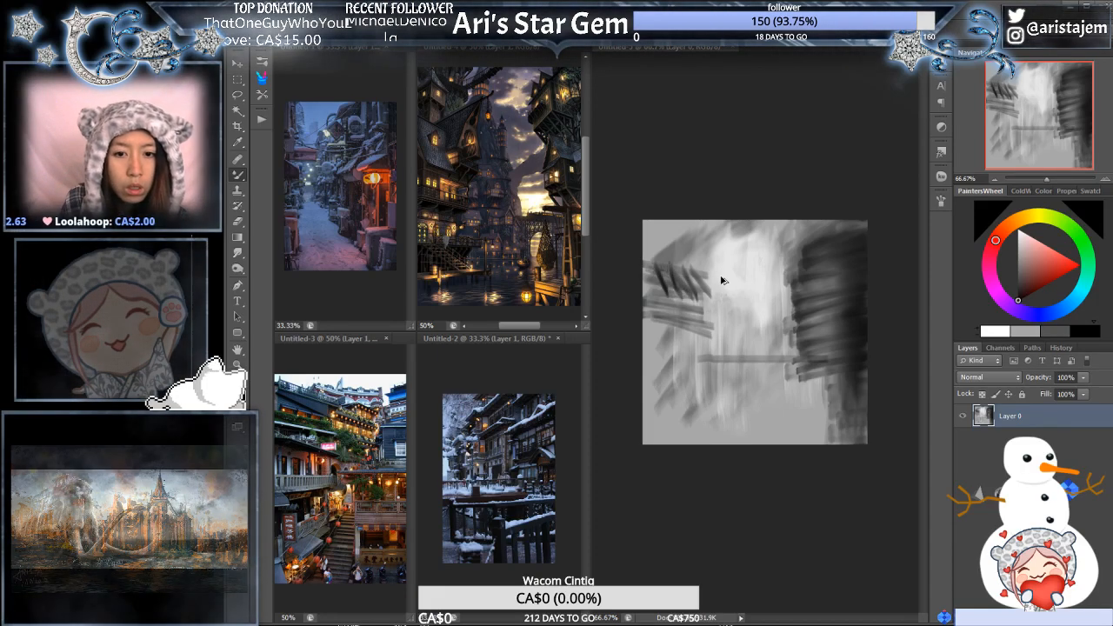
- Darken the building mass on the painting's right side with near-black horizontal strokes from its top down to its lower edge
key("ctrl+plus")
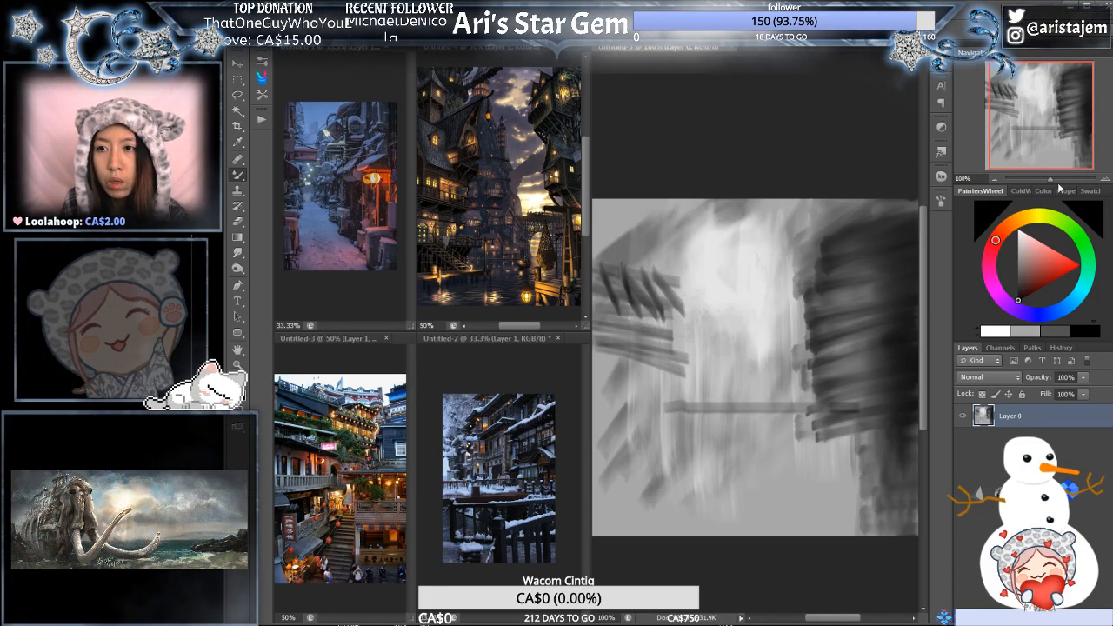
left_click_drag(1051, 178, 1045, 181)
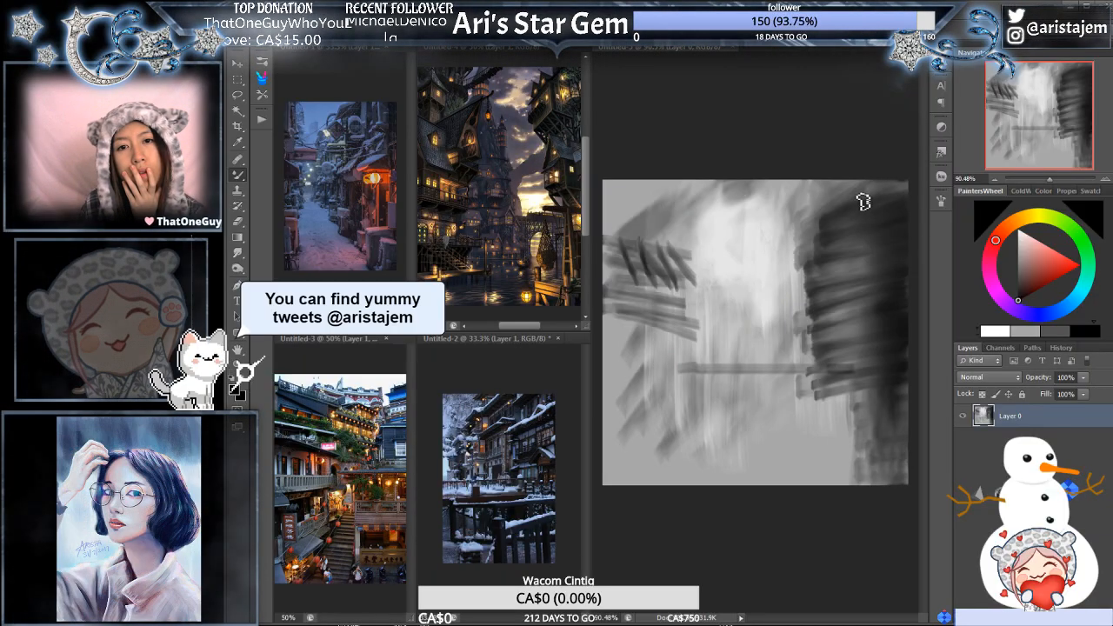
mouse_move(833, 223)
left_mouse_down()
mouse_move(913, 159)
mouse_move(824, 222)
mouse_move(867, 214)
left_mouse_up()
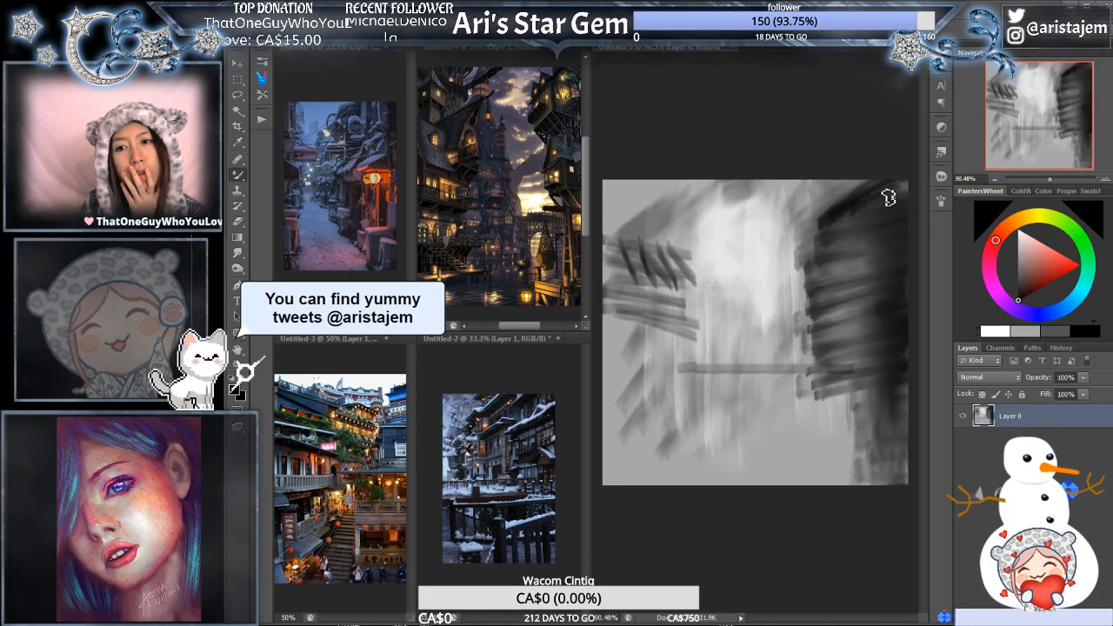
left_click_drag(856, 214, 887, 198)
left_click_drag(851, 235, 894, 217)
left_click_drag(845, 257, 904, 240)
left_click_drag(834, 282, 910, 280)
left_click_drag(834, 327, 915, 320)
mouse_move(839, 347)
left_mouse_down()
mouse_move(887, 340)
mouse_move(915, 362)
left_mouse_up()
left_click_drag(845, 390, 909, 375)
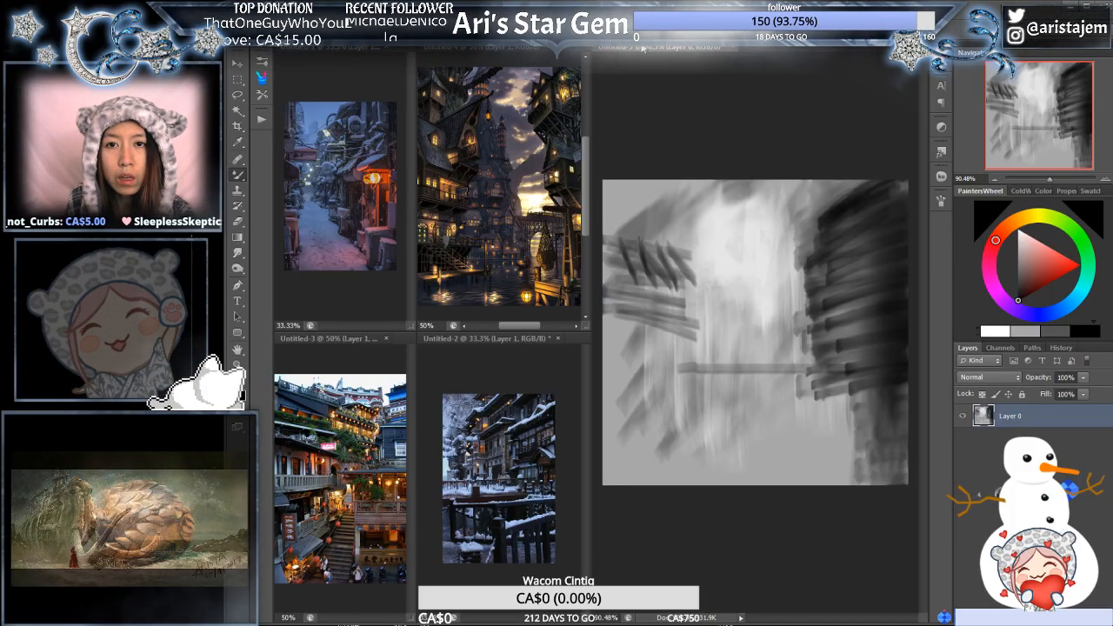
- Sample the light central tone and brush it over the dark building mass, adding pale vertical streaks beneath it
left_click(803, 250, "alt")
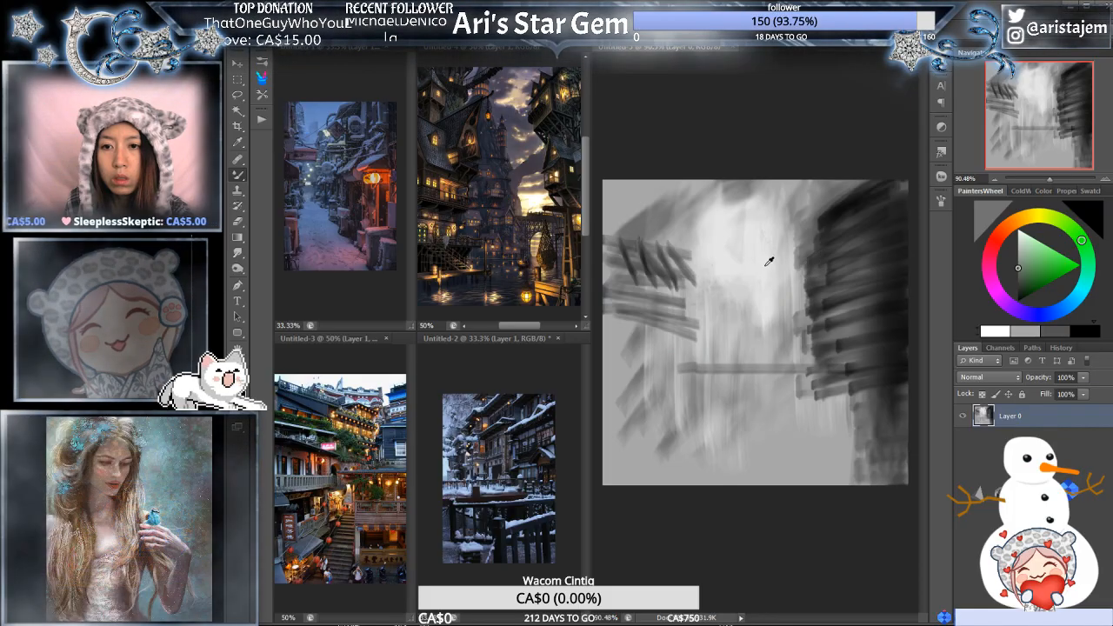
left_click(769, 261, "alt")
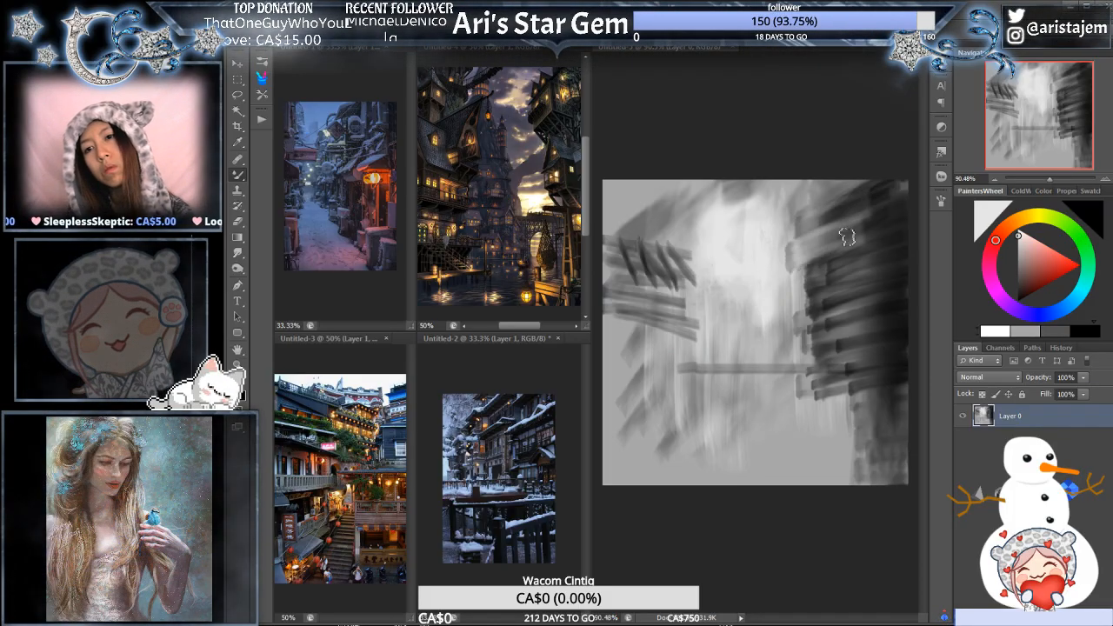
mouse_move(846, 237)
left_mouse_down()
mouse_move(819, 261)
mouse_move(825, 294)
mouse_move(870, 284)
mouse_move(794, 321)
mouse_move(904, 318)
mouse_move(811, 364)
mouse_move(810, 384)
mouse_move(880, 376)
left_mouse_up()
mouse_move(827, 401)
left_mouse_down()
mouse_move(853, 403)
mouse_move(885, 370)
mouse_move(889, 407)
mouse_move(895, 343)
mouse_move(877, 478)
left_mouse_up()
mouse_move(875, 383)
left_mouse_down()
mouse_move(876, 473)
mouse_move(889, 388)
mouse_move(896, 447)
mouse_move(906, 385)
mouse_move(902, 488)
left_mouse_up()
left_click_drag(864, 397, 855, 484)
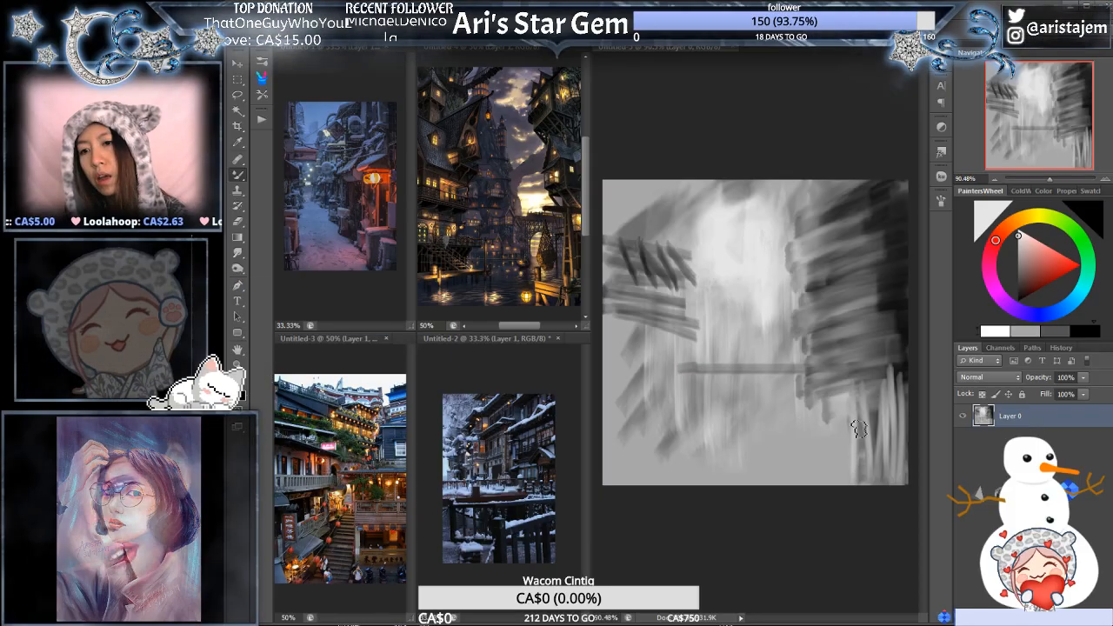
- Choose black and paint small peaked roofs and ledges along the inner edge of the dark building mass
left_click(900, 276, "alt")
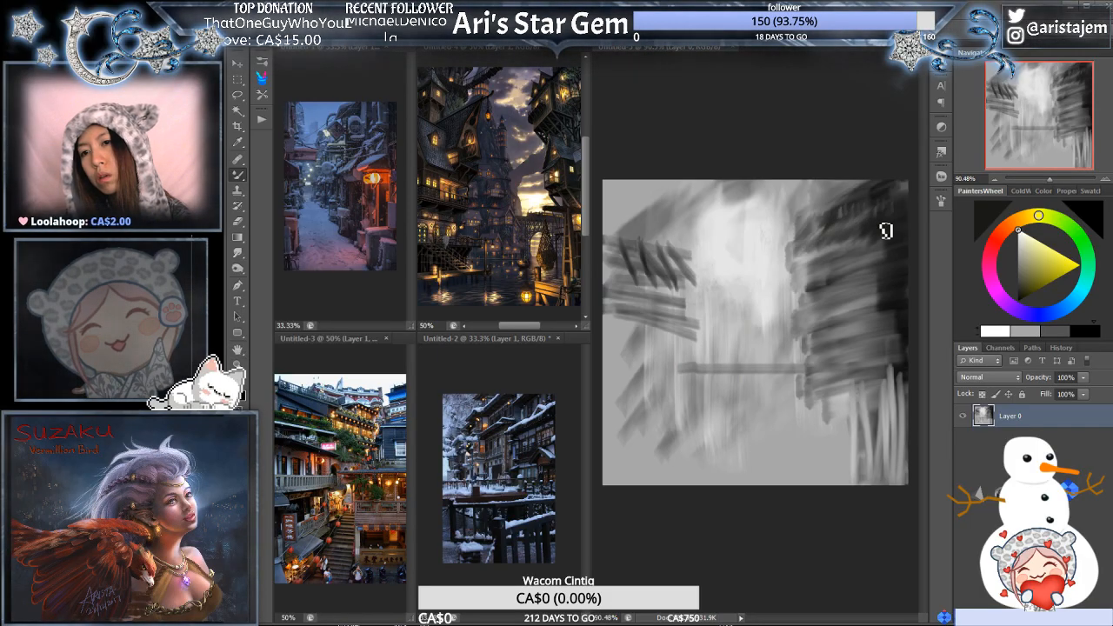
left_click(1082, 331)
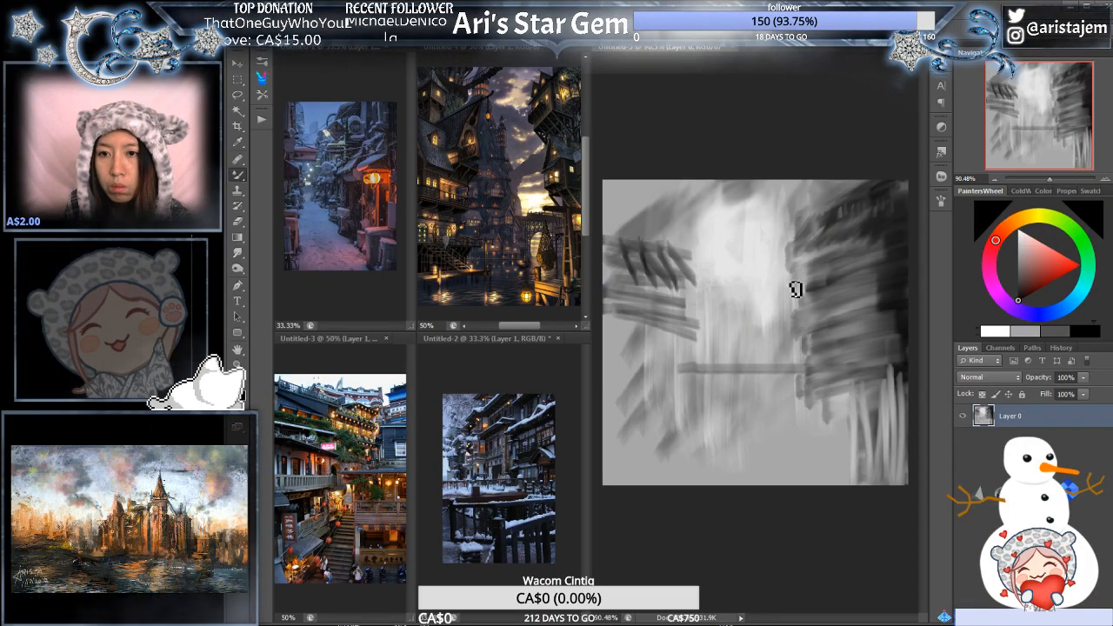
left_click_drag(822, 281, 769, 290)
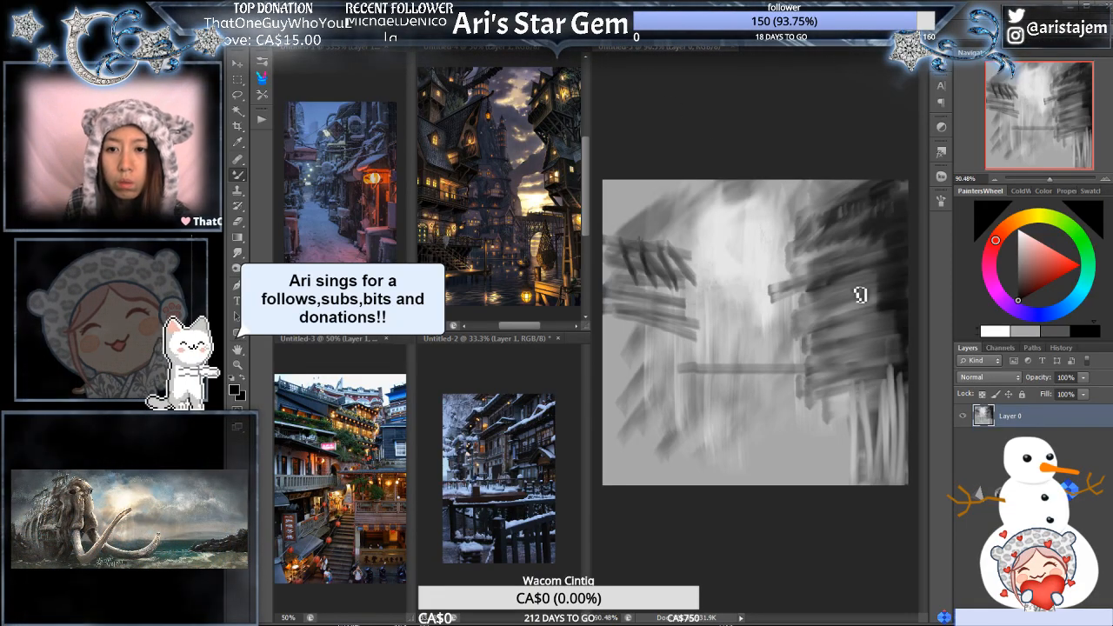
mouse_move(786, 298)
left_mouse_down()
mouse_move(799, 272)
mouse_move(771, 296)
left_mouse_up()
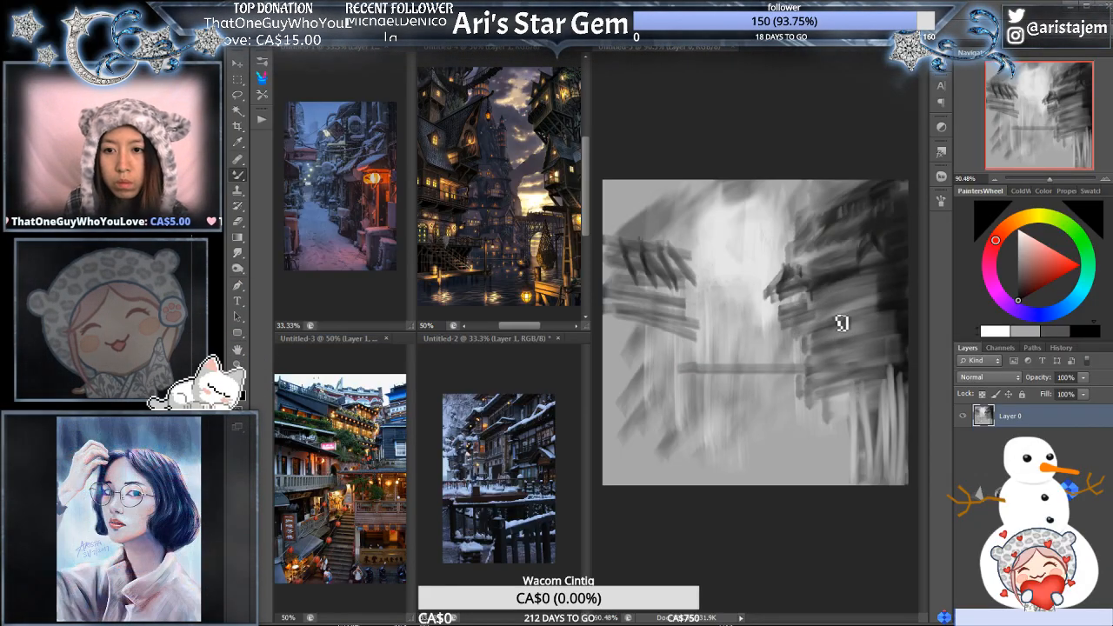
mouse_move(836, 319)
left_mouse_down()
mouse_move(842, 328)
mouse_move(818, 347)
mouse_move(858, 335)
left_mouse_up()
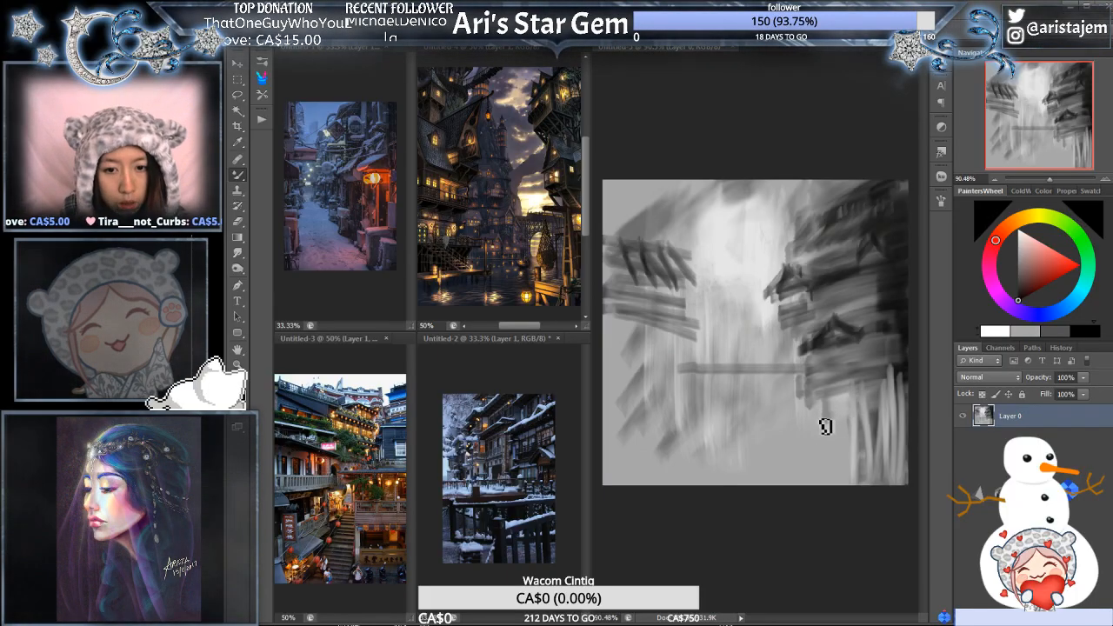
- Draw dark fence posts with a slanted rail in the canvas's lower right corner and add horizontal beams across the lower middle
left_click_drag(823, 425, 832, 489)
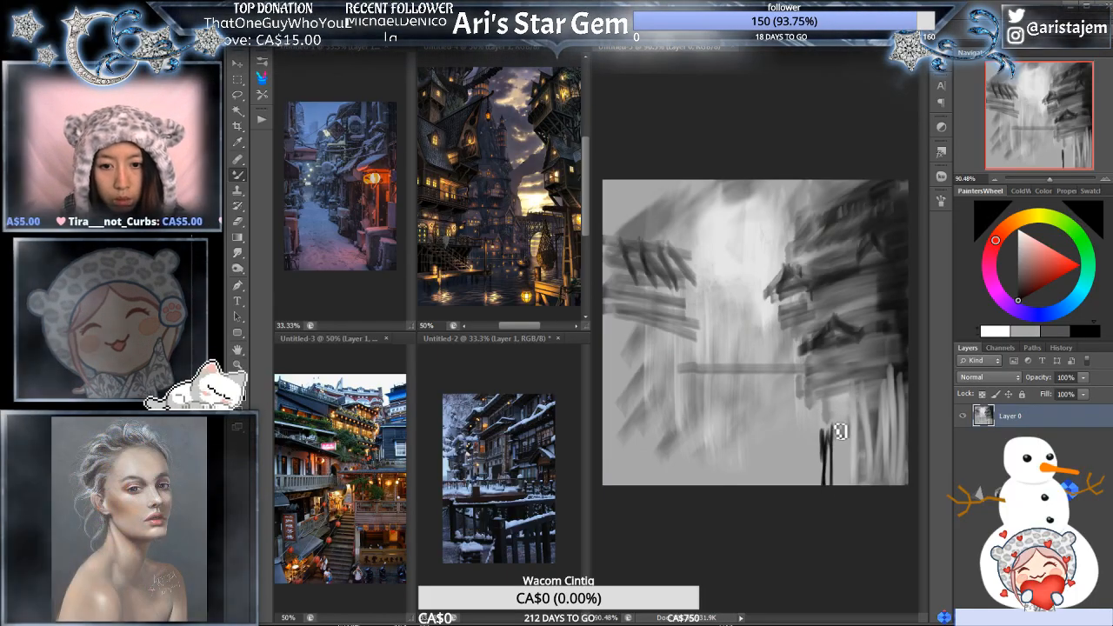
mouse_move(837, 432)
left_mouse_down()
mouse_move(839, 449)
mouse_move(894, 429)
left_mouse_up()
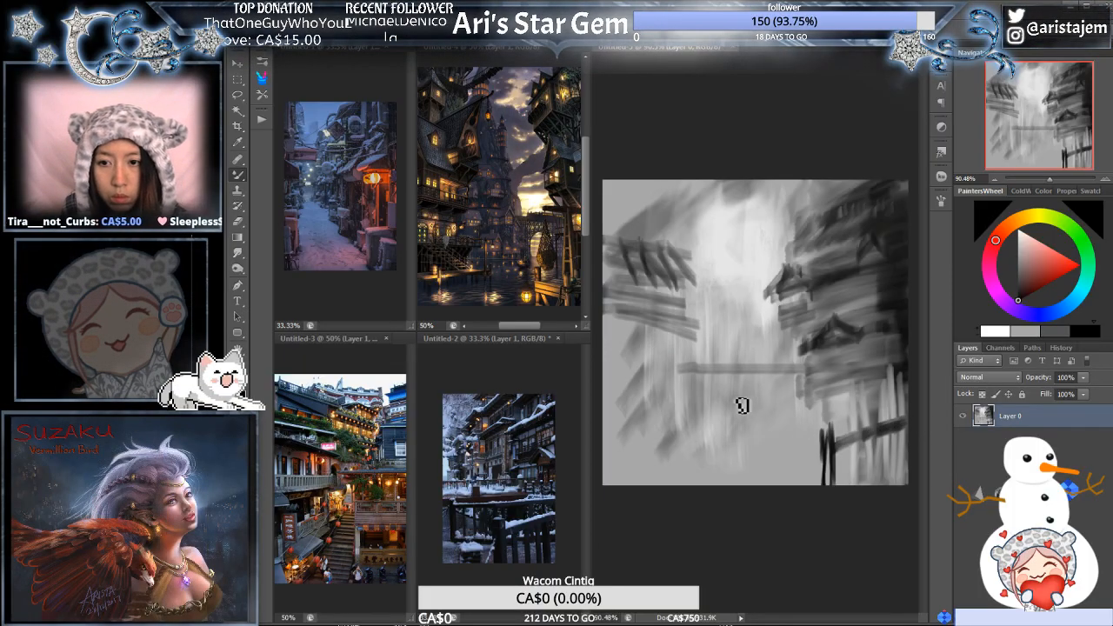
mouse_move(746, 384)
left_mouse_down()
mouse_move(852, 385)
mouse_move(702, 399)
mouse_move(891, 385)
mouse_move(740, 402)
mouse_move(854, 399)
mouse_move(792, 403)
mouse_move(840, 392)
left_mouse_up()
- Add slanted dark roof strokes along the upper inner edge of the right-hand building mass
left_click_drag(888, 187, 798, 227)
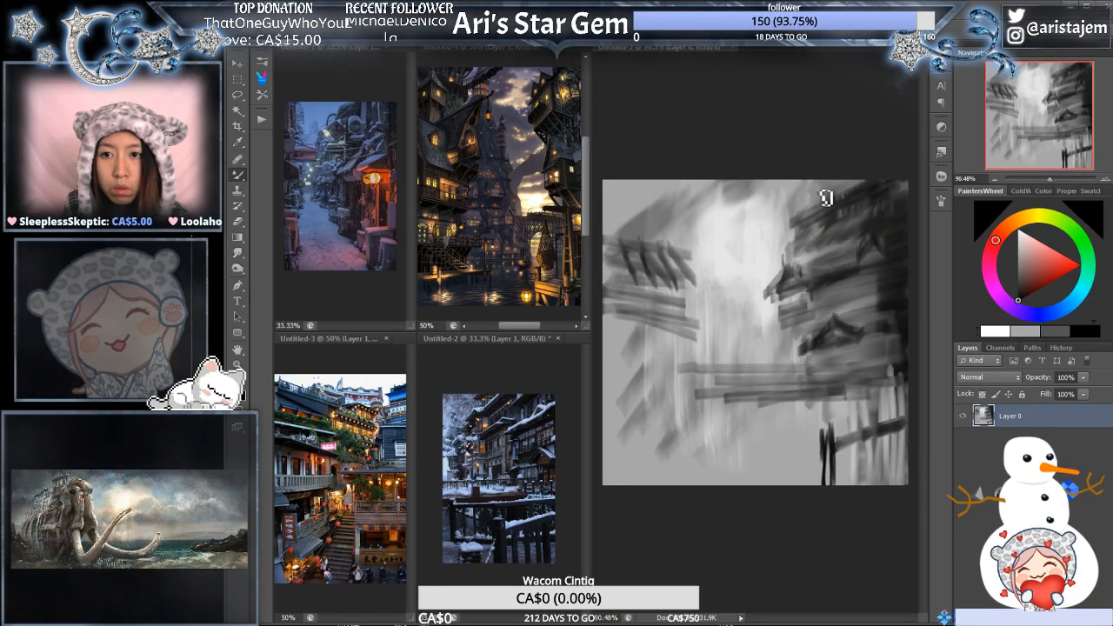
left_click_drag(831, 193, 793, 223)
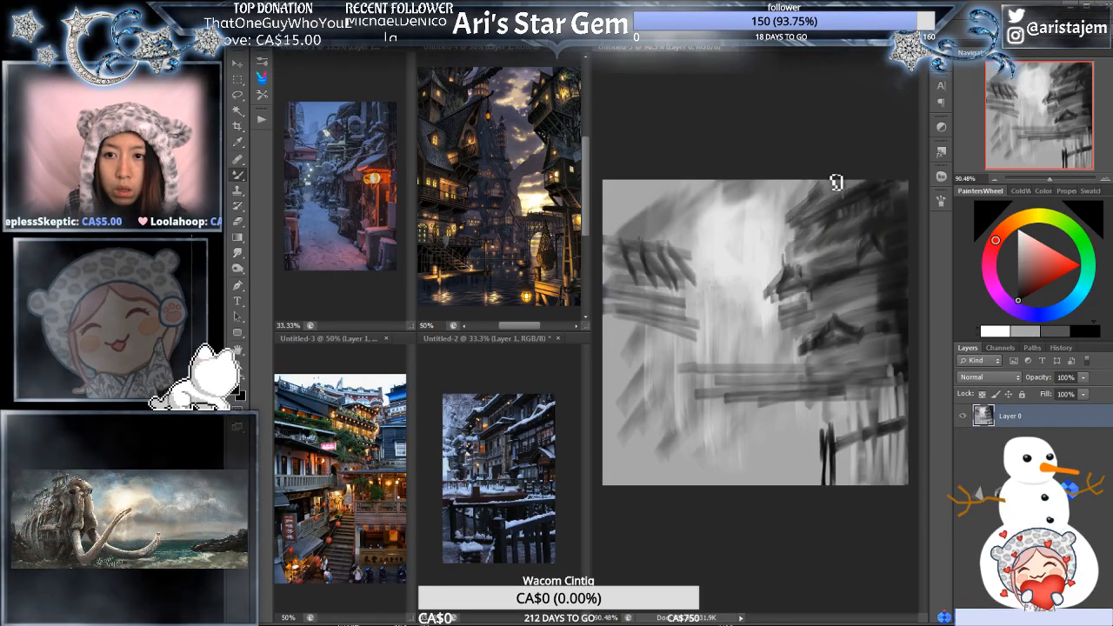
left_click_drag(835, 185, 798, 217)
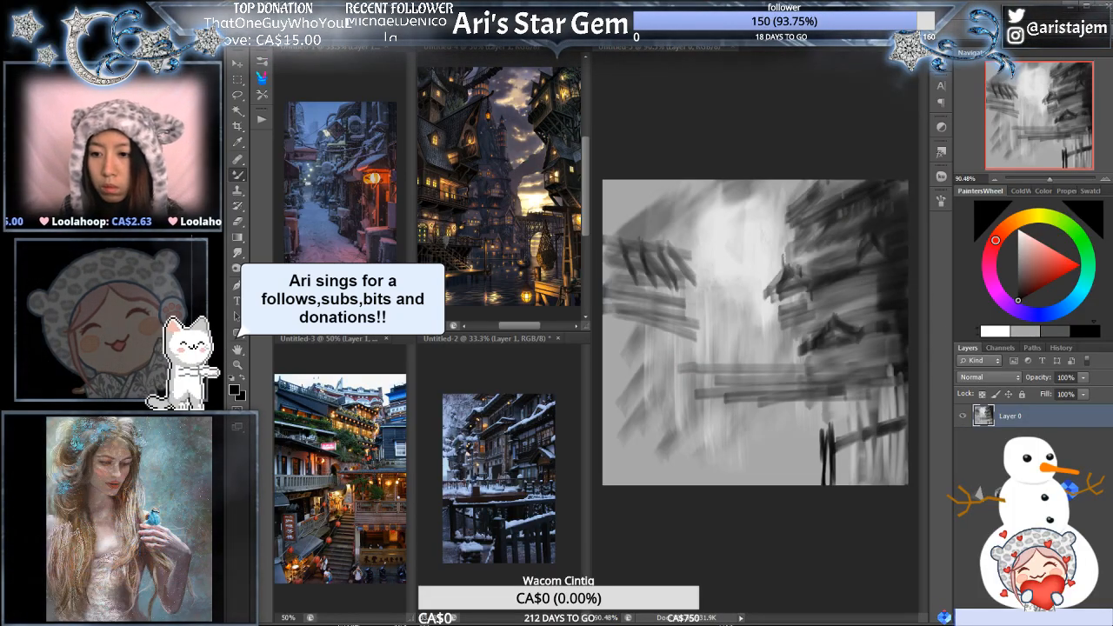
- Add a new layer beneath Layer 0 and switch to the Eyedropper tool
left_click(1070, 618)
left_click_drag(1039, 422, 1037, 447)
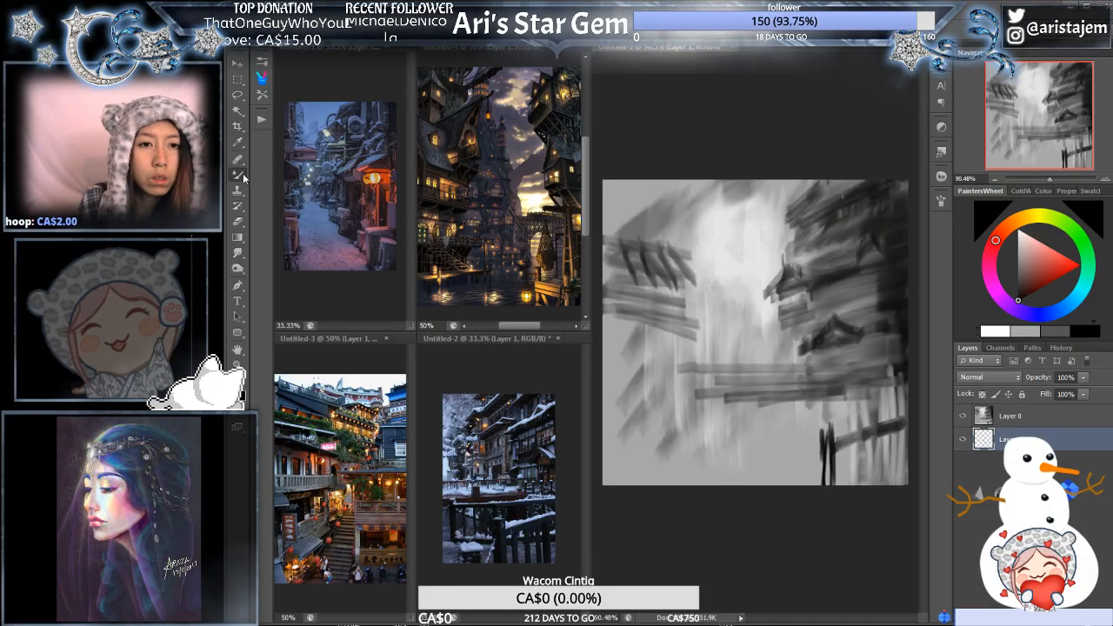
left_click(239, 144)
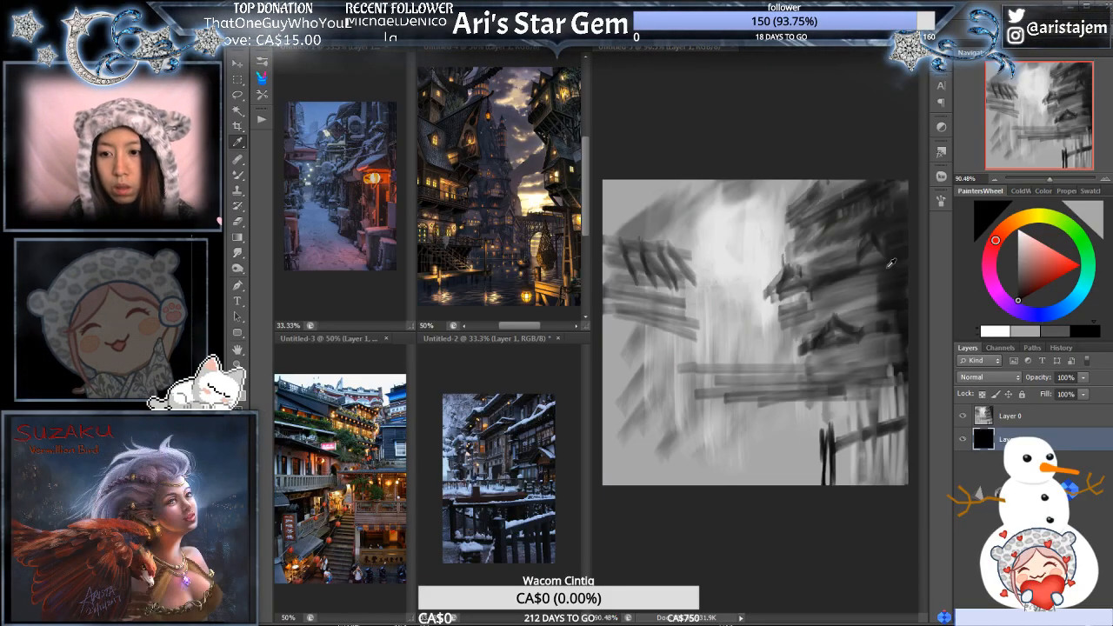
left_click(1043, 191)
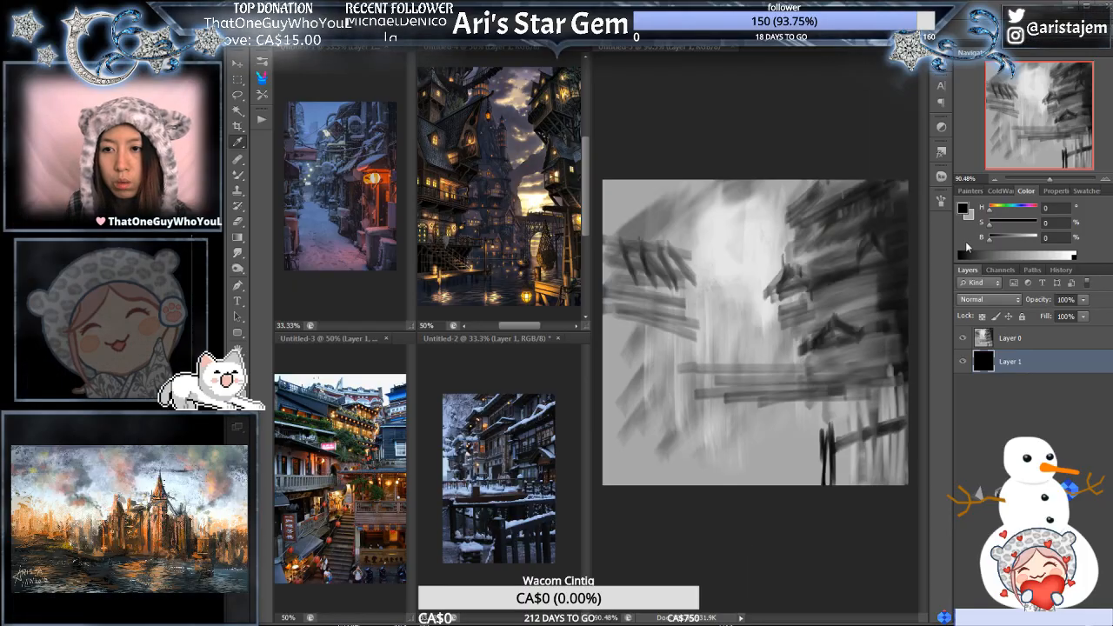
left_click(971, 191)
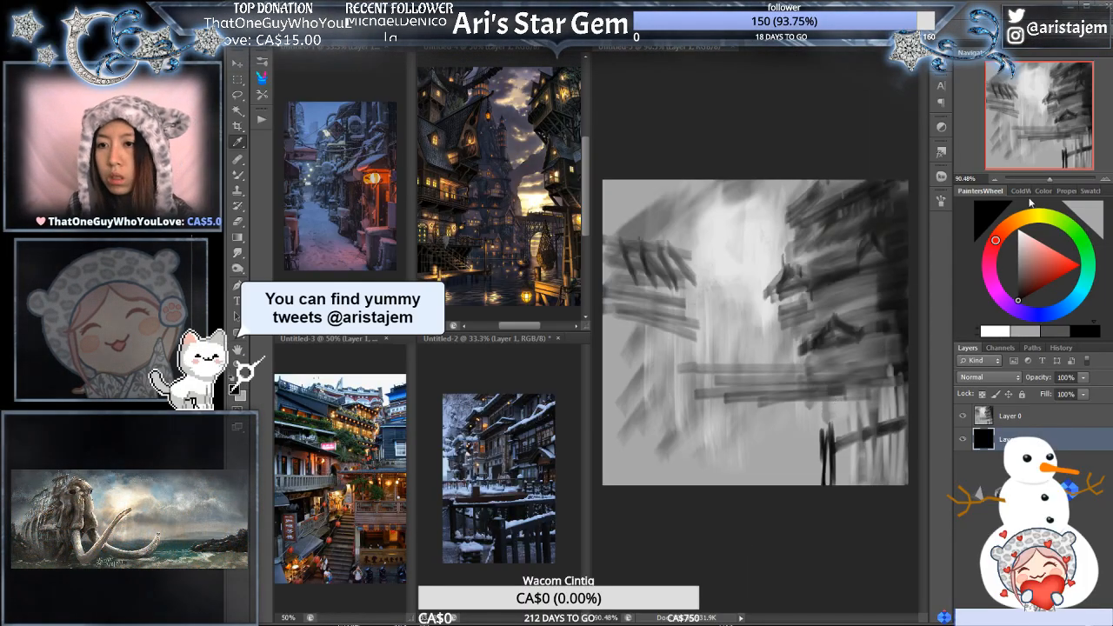
left_click(1023, 191)
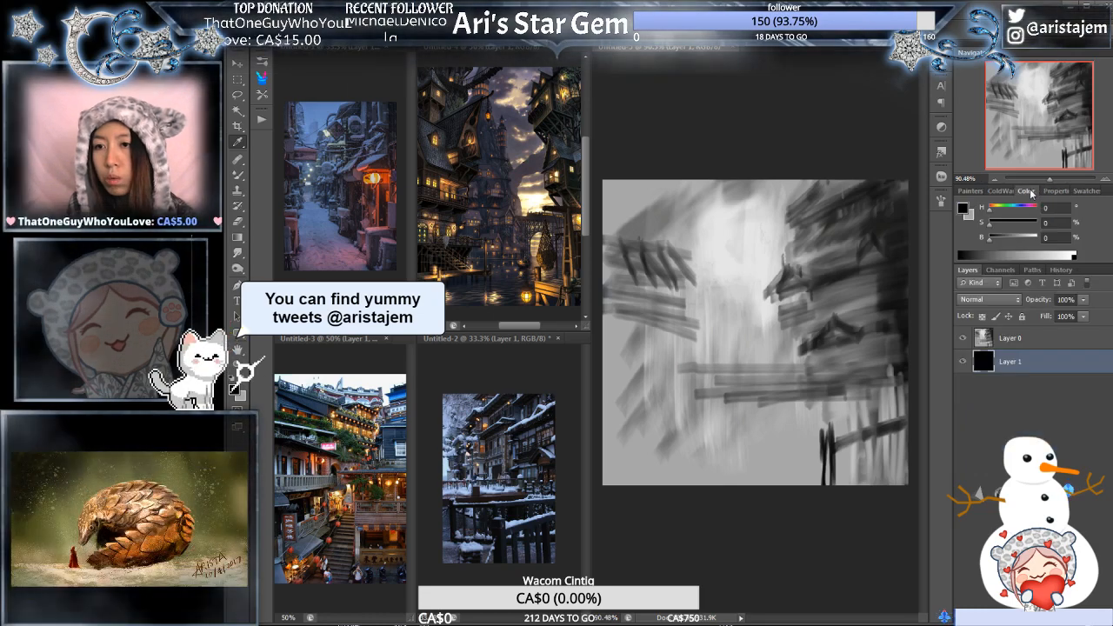
left_click(974, 217)
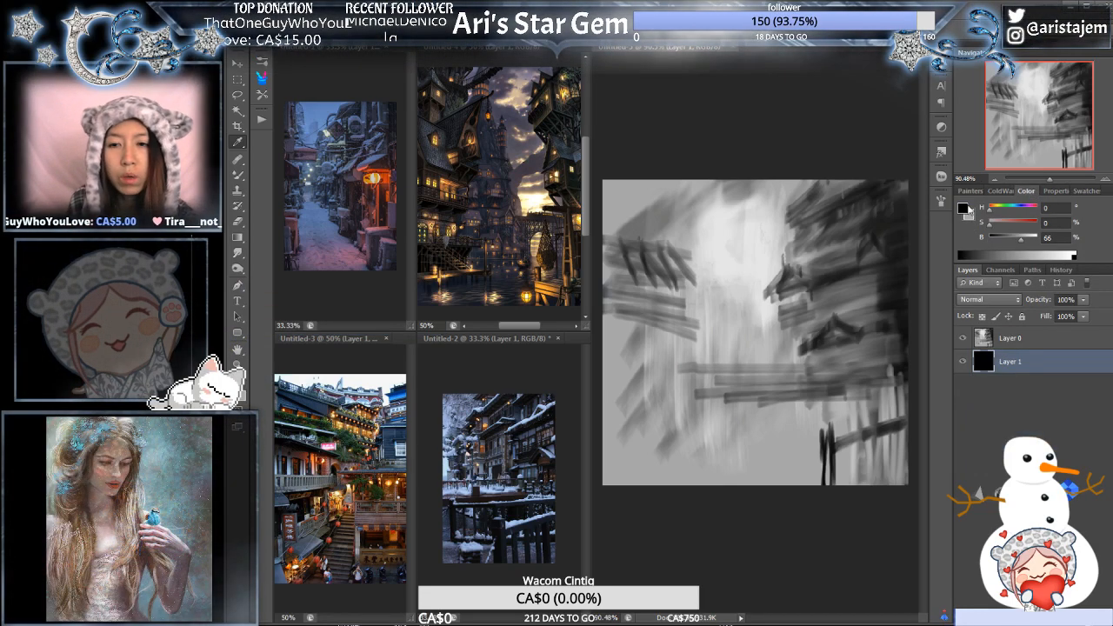
left_click(972, 190)
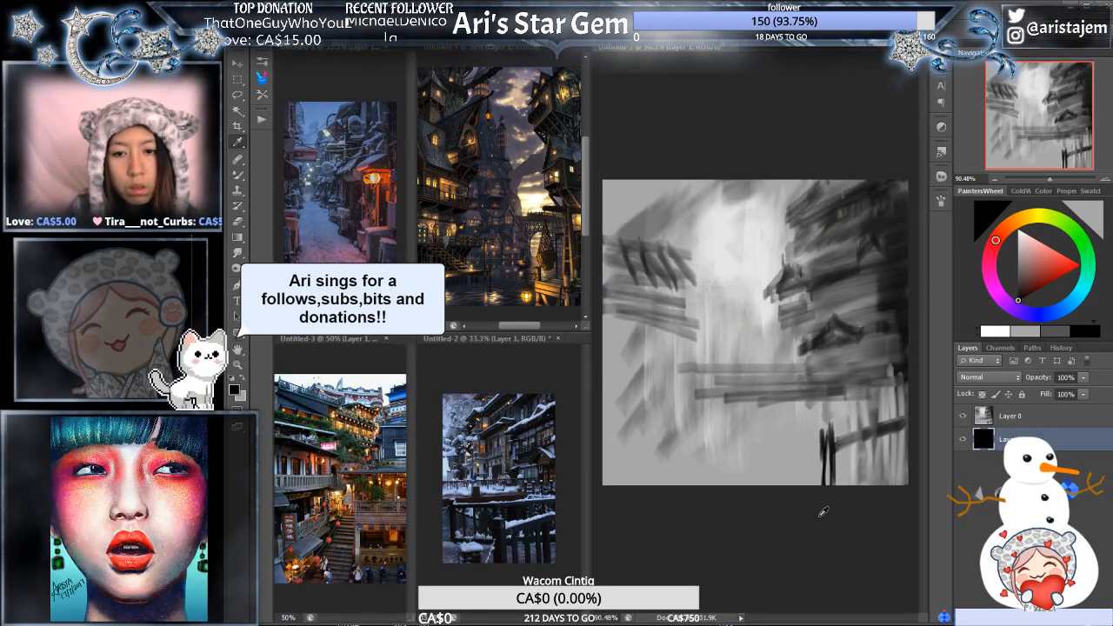
- Sample the plain grey from the lower part of the canvas and fill the new bottom layer with it
left_click(781, 417, "alt")
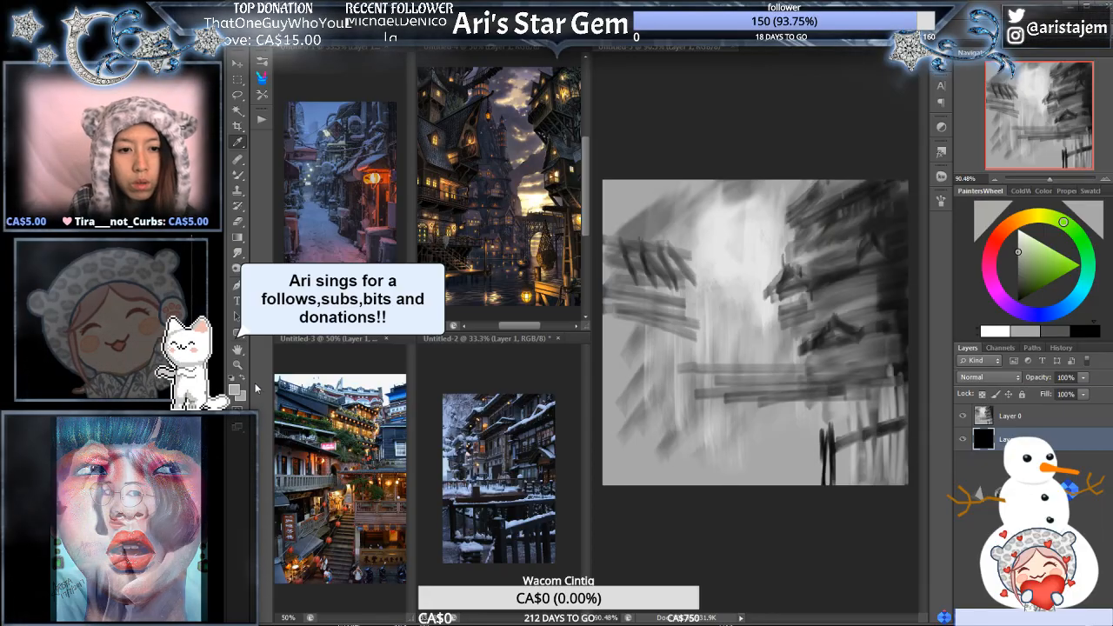
left_click(232, 380)
left_click(791, 433)
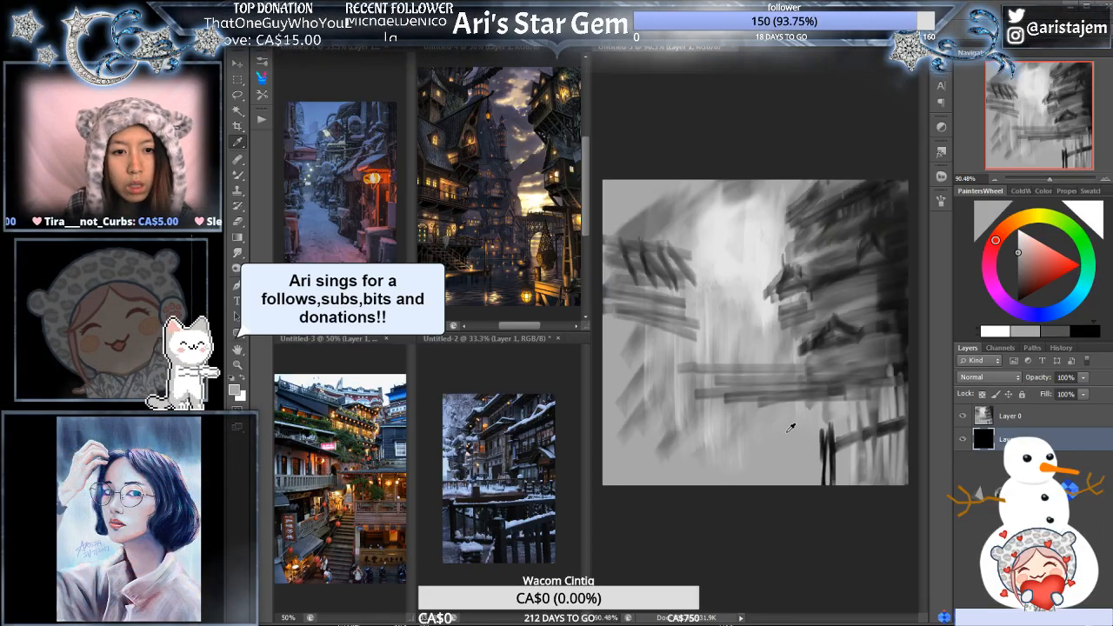
key("alt+BackSpace")
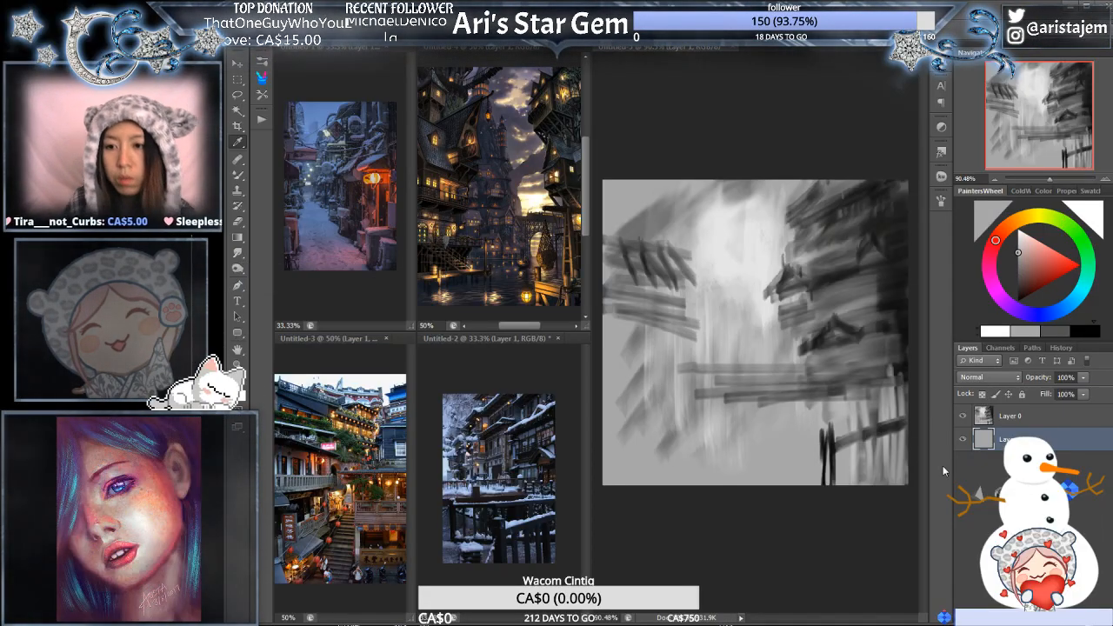
- Squash Layer 0 slightly from its top edge with Free Transform, leaving a plain grey band above the painting
left_click(1062, 424)
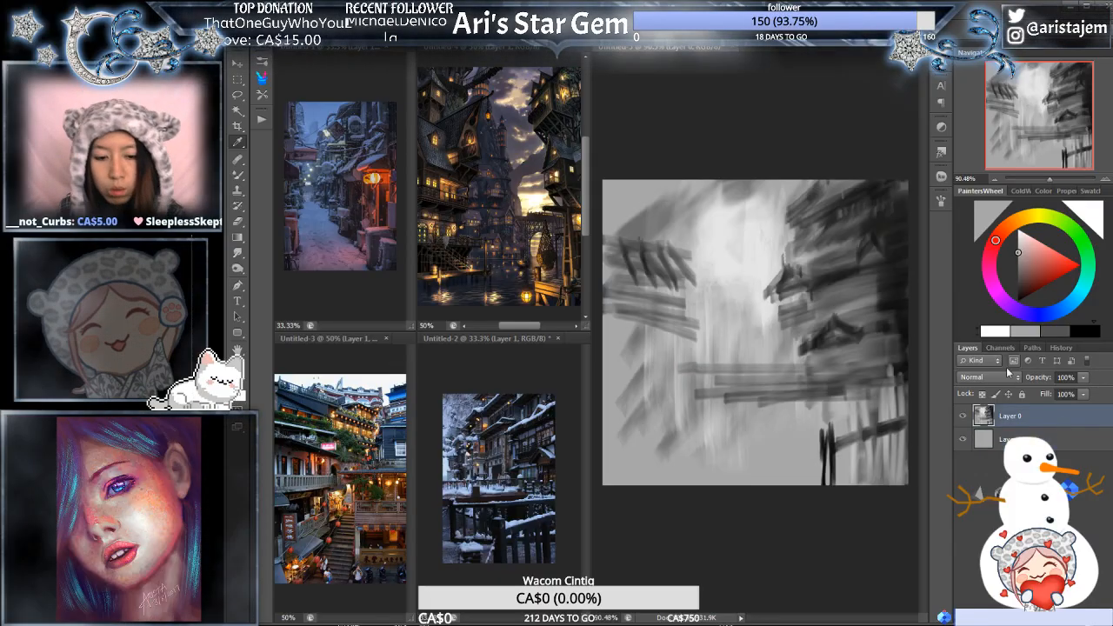
key("ctrl+t")
left_click_drag(756, 180, 755, 209)
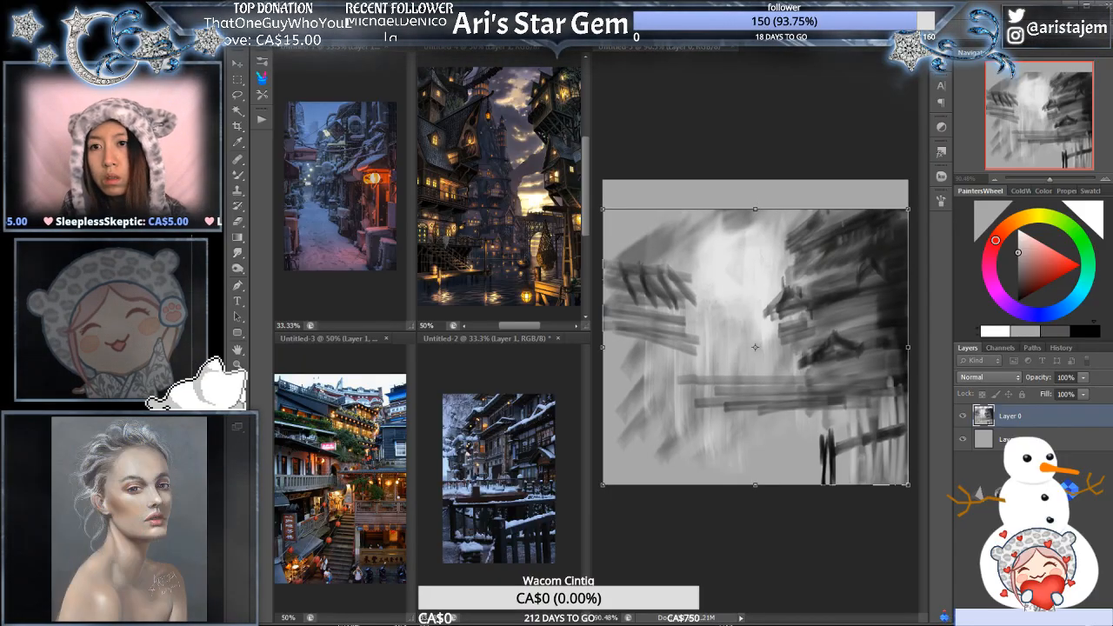
key("Return")
- Choose black and extend the right-hand building's roofline with slanted strokes into the grey band above
key("i")
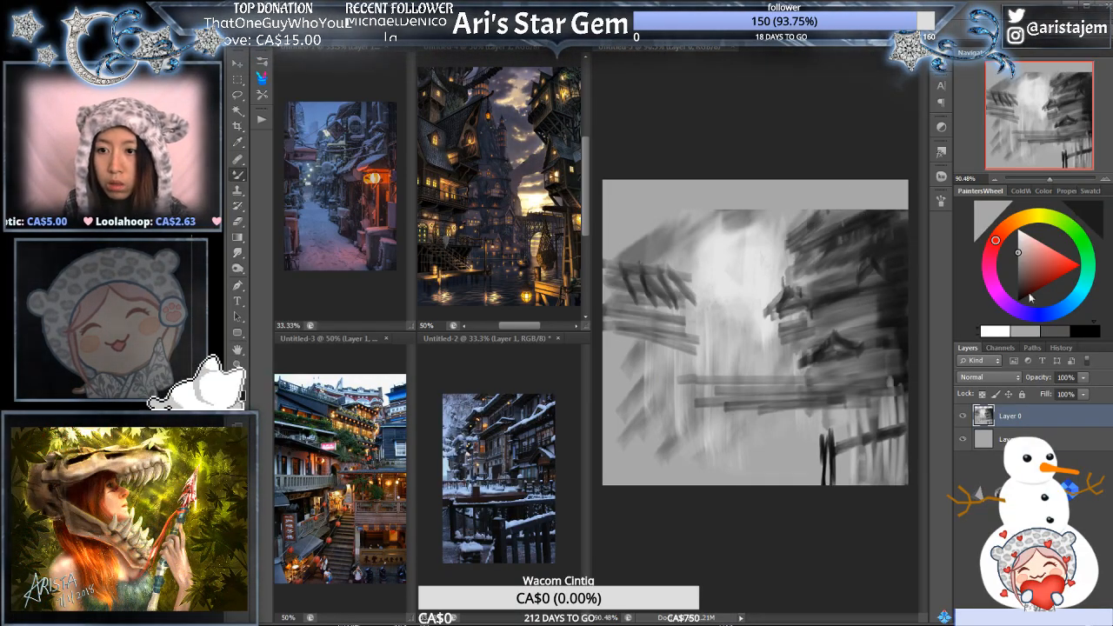
left_click(1080, 331)
left_click_drag(834, 193, 815, 218)
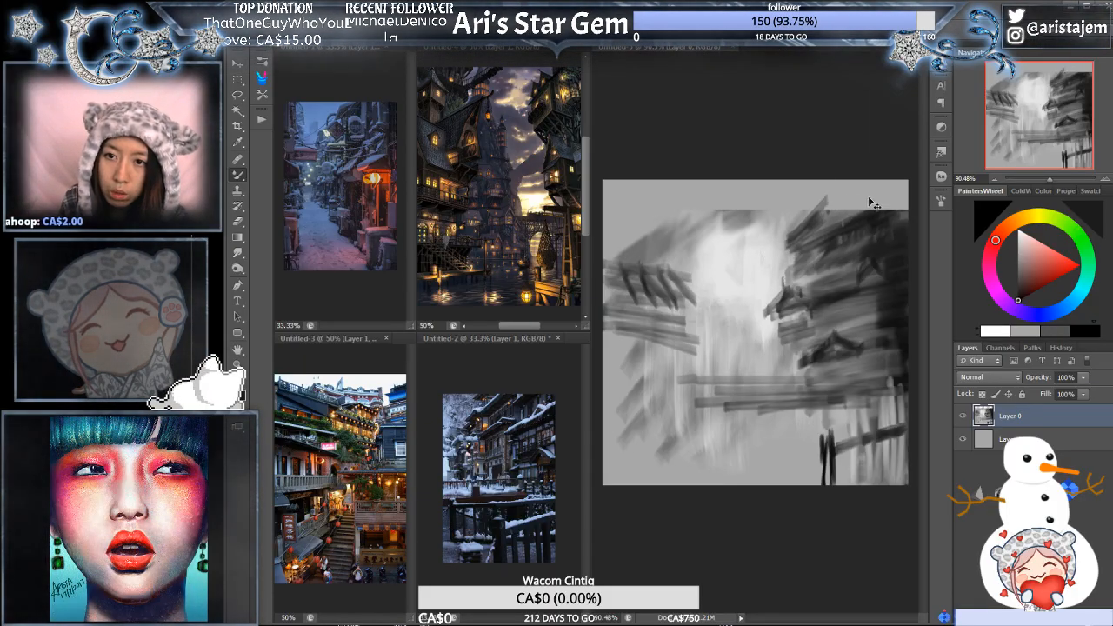
mouse_move(840, 194)
left_mouse_down()
mouse_move(921, 207)
mouse_move(862, 204)
mouse_move(918, 206)
mouse_move(879, 219)
mouse_move(911, 209)
mouse_move(832, 201)
mouse_move(853, 228)
left_mouse_up()
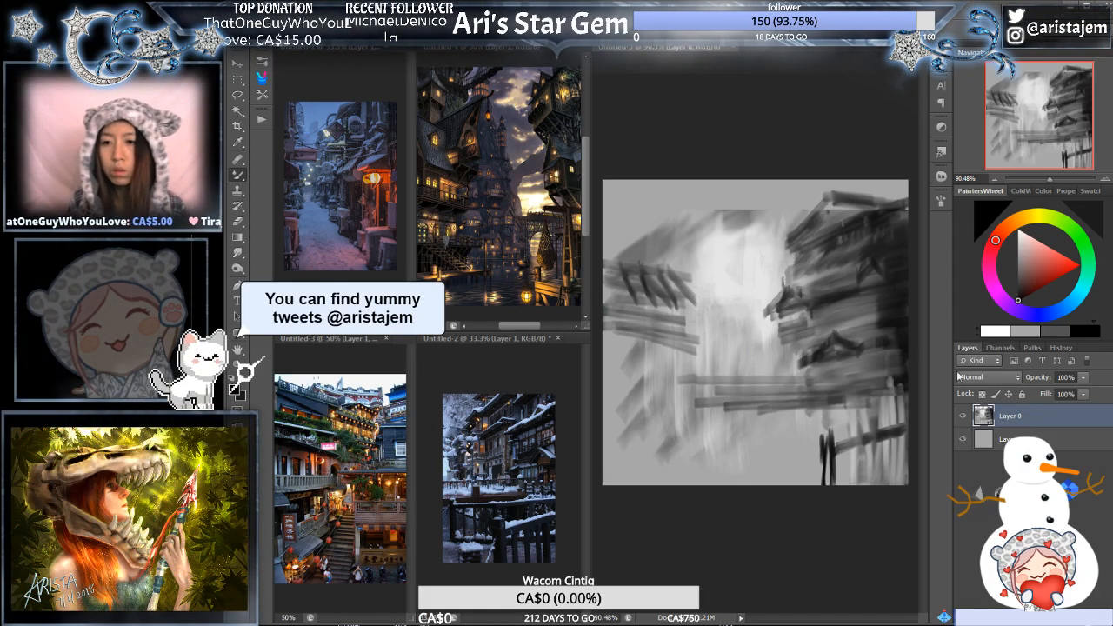
- Warp Layer 0 by raising its upper corners and bowing the middle of its top edge downward
key("ctrl+t")
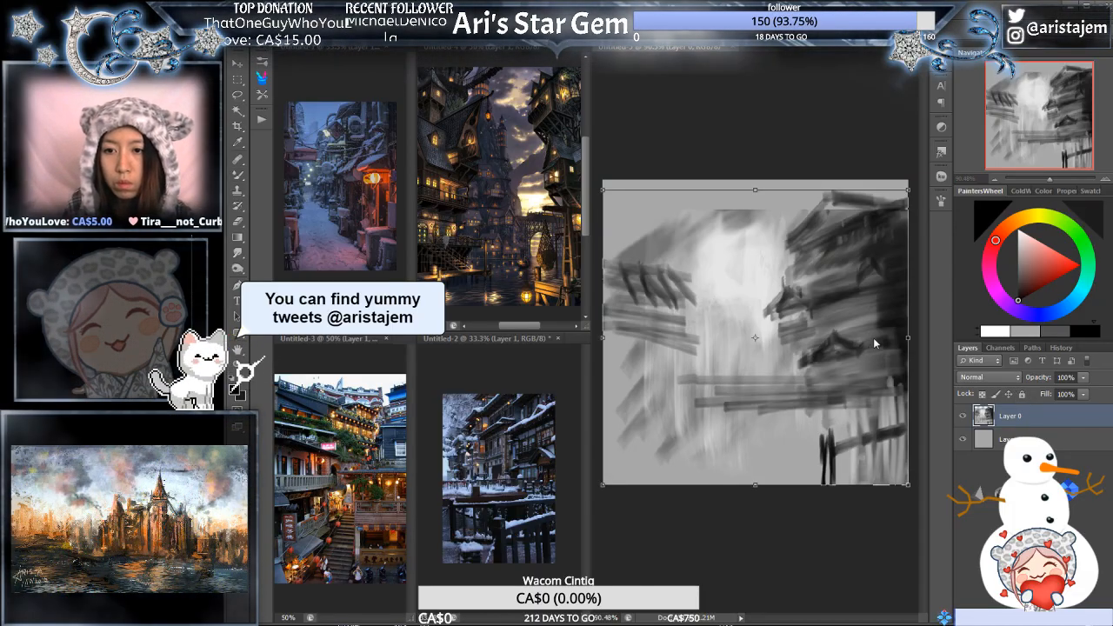
left_click_drag(908, 188, 924, 189)
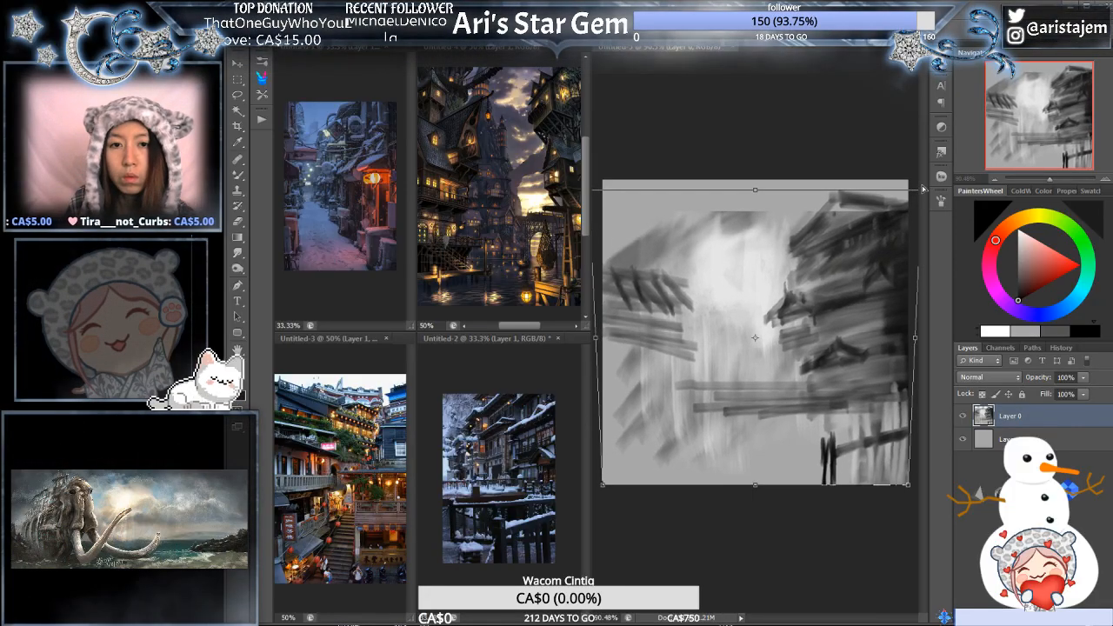
key("ctrl+z")
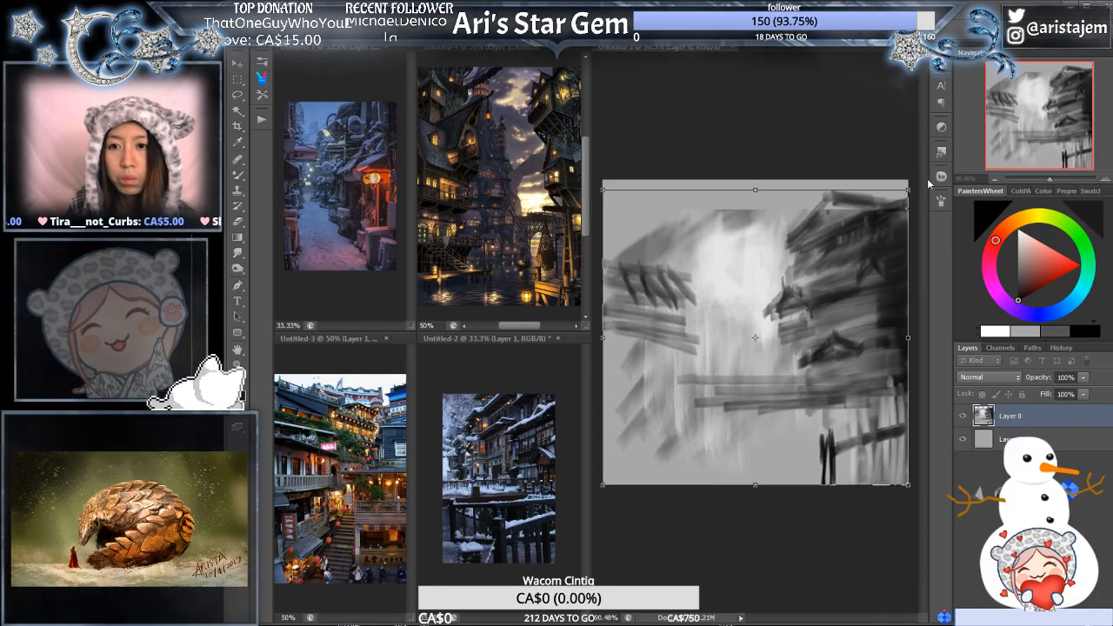
key("w")
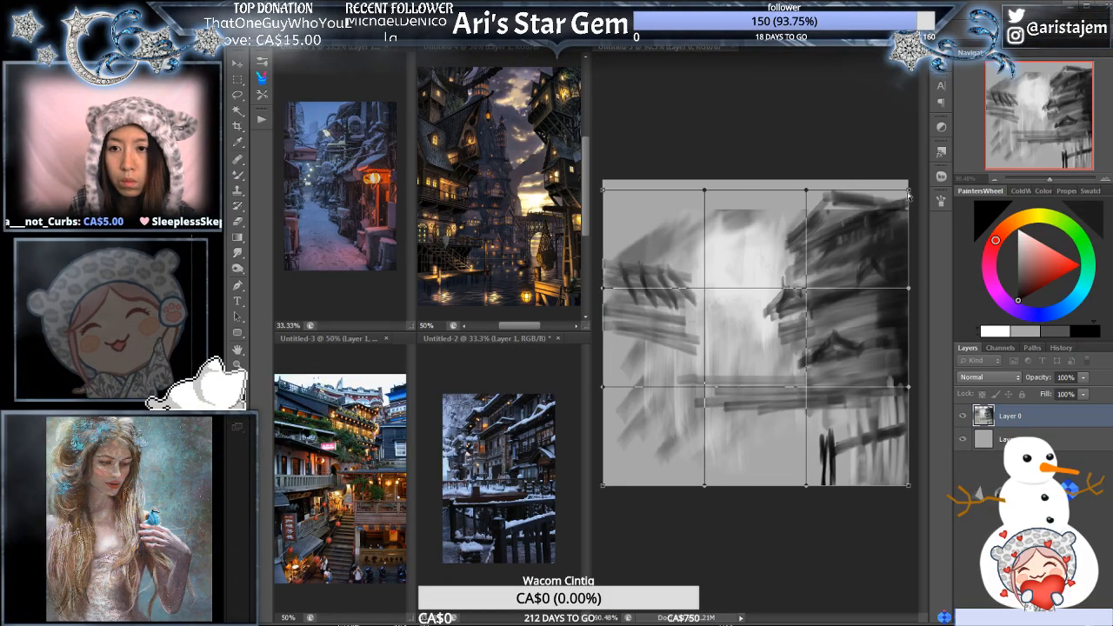
left_click_drag(908, 197, 909, 177)
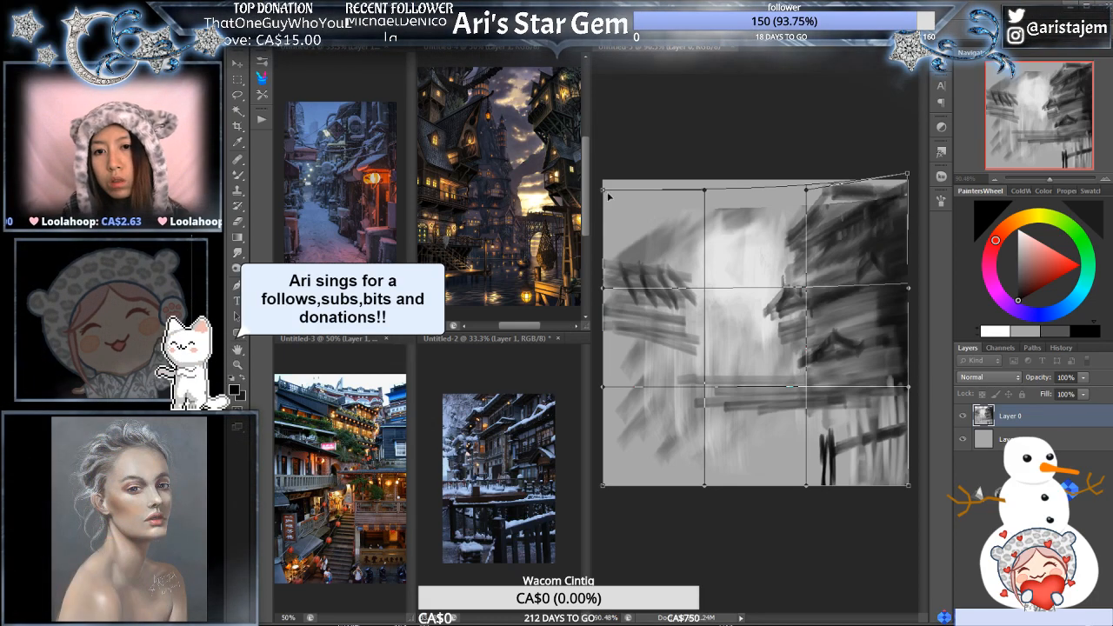
mouse_move(603, 188)
left_mouse_down()
mouse_move(606, 155)
mouse_move(604, 185)
left_mouse_up()
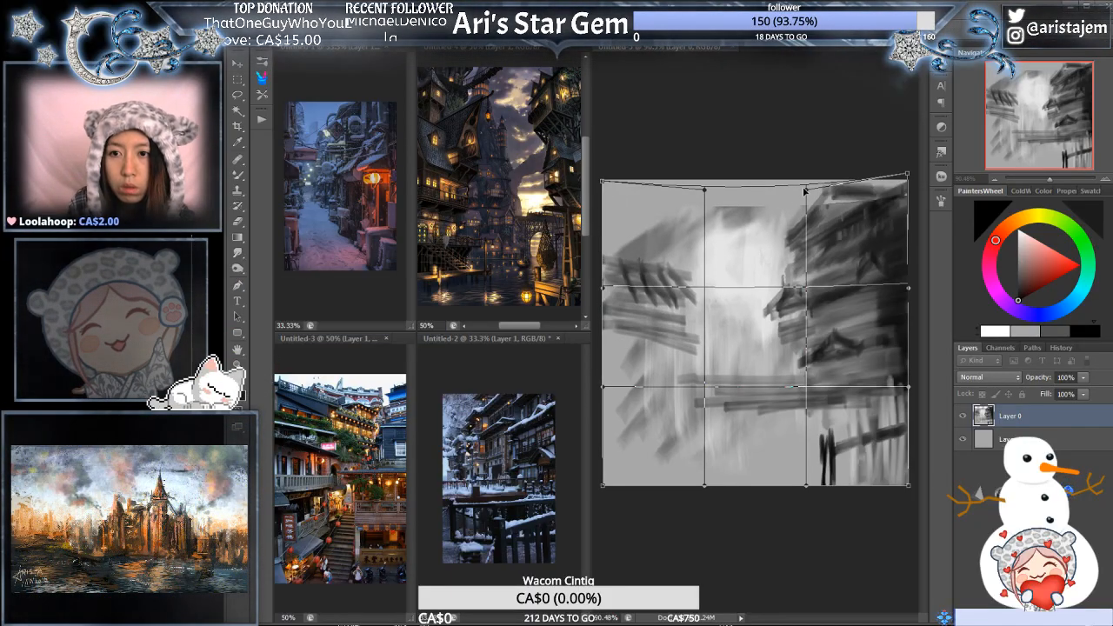
left_click_drag(806, 189, 757, 231)
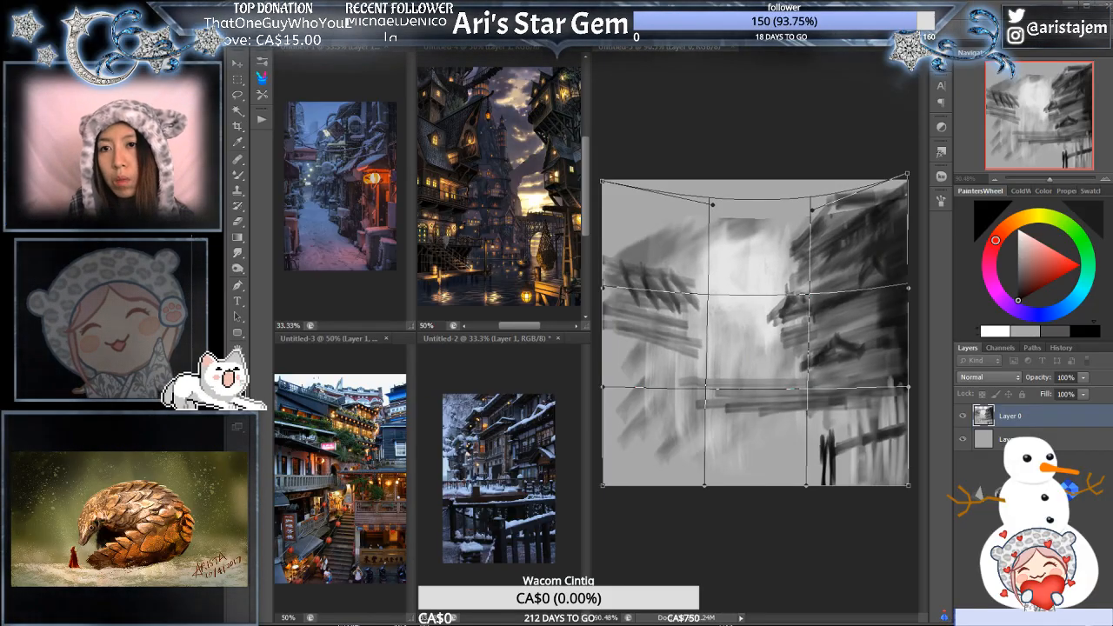
key("Return")
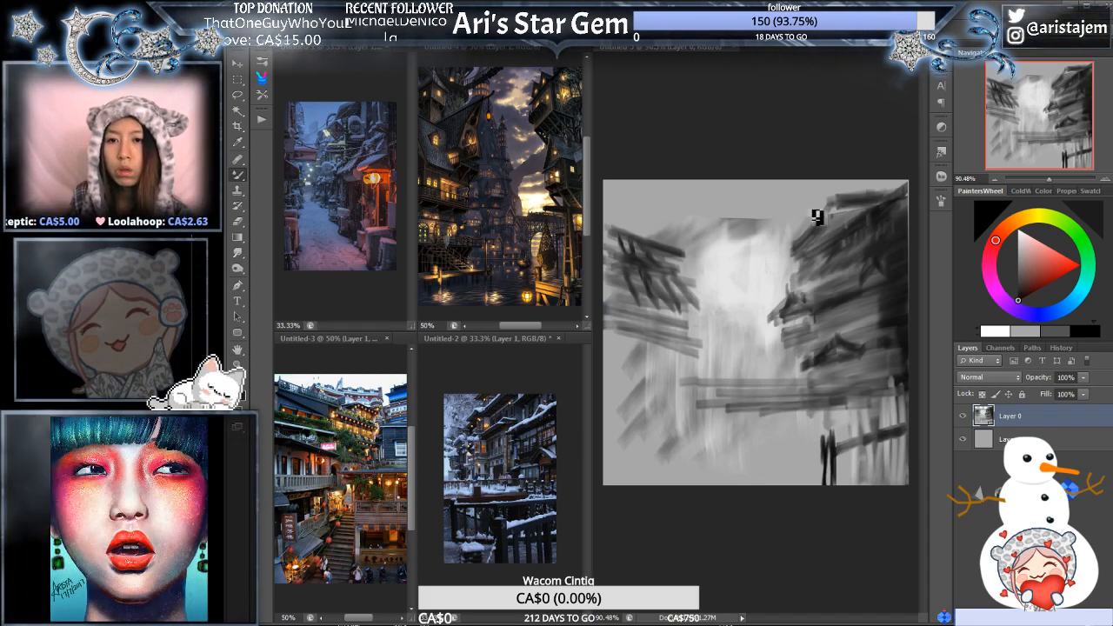
left_click_drag(747, 214, 742, 270)
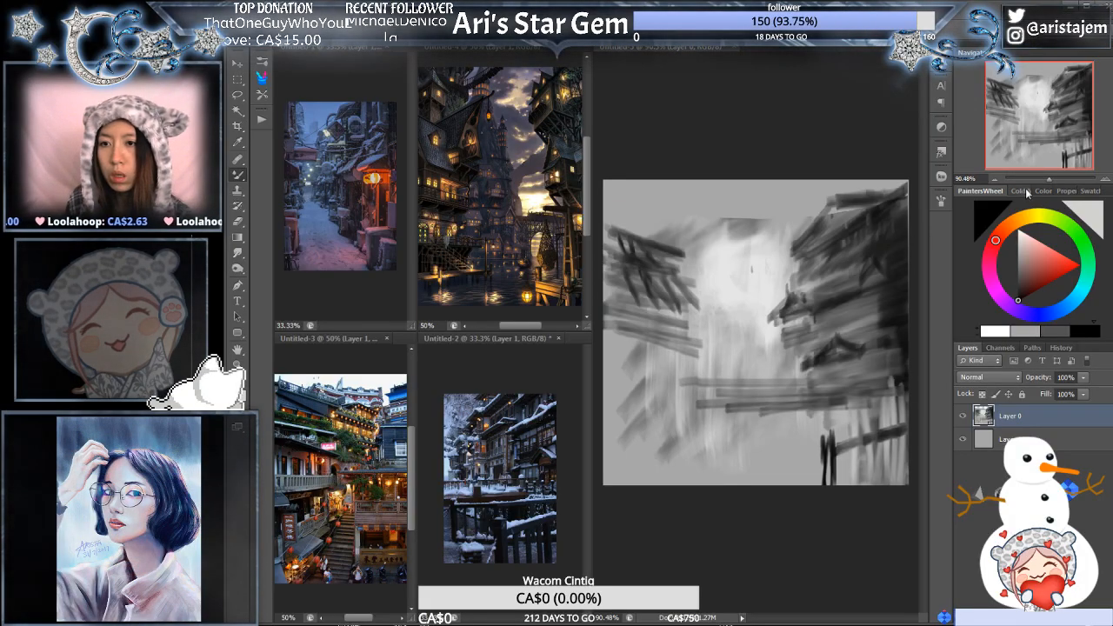
left_click(1042, 191)
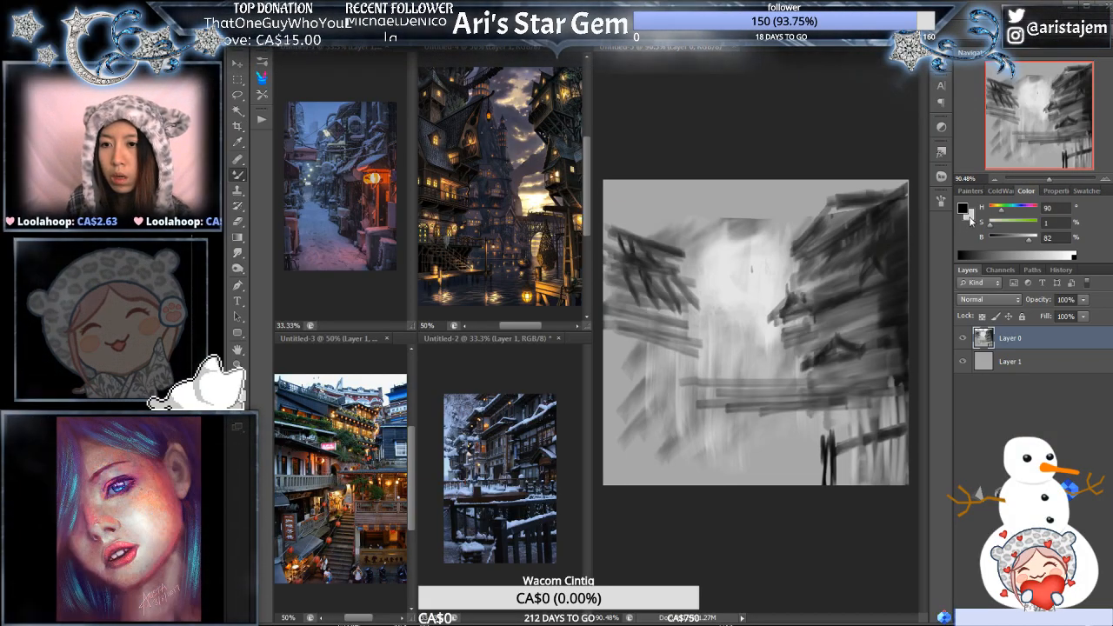
left_click(971, 218)
key("Escape")
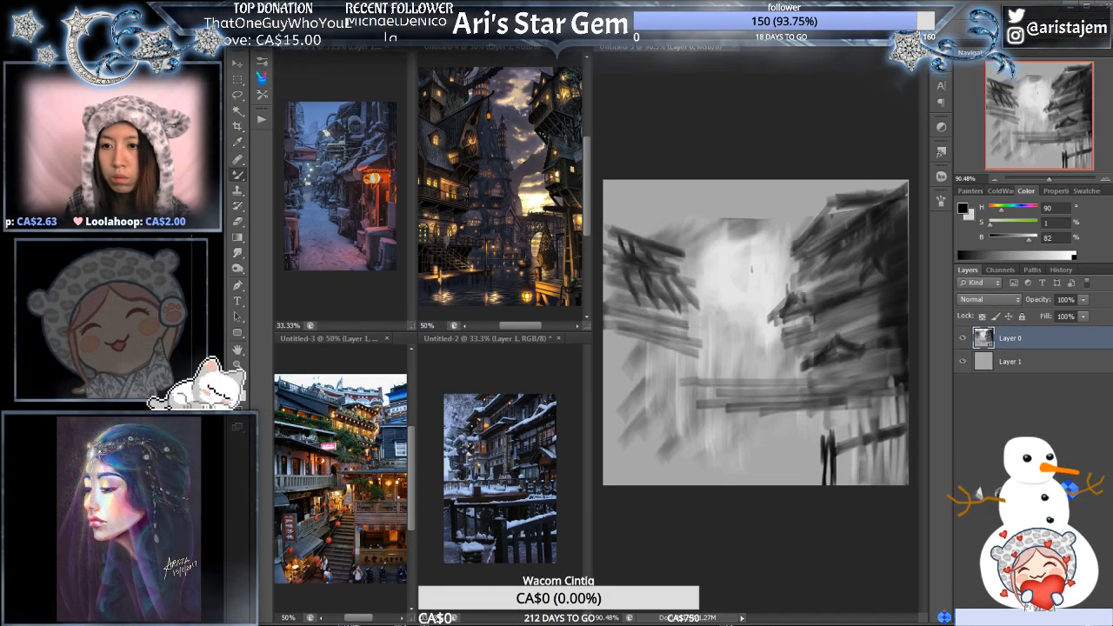
left_click(970, 191)
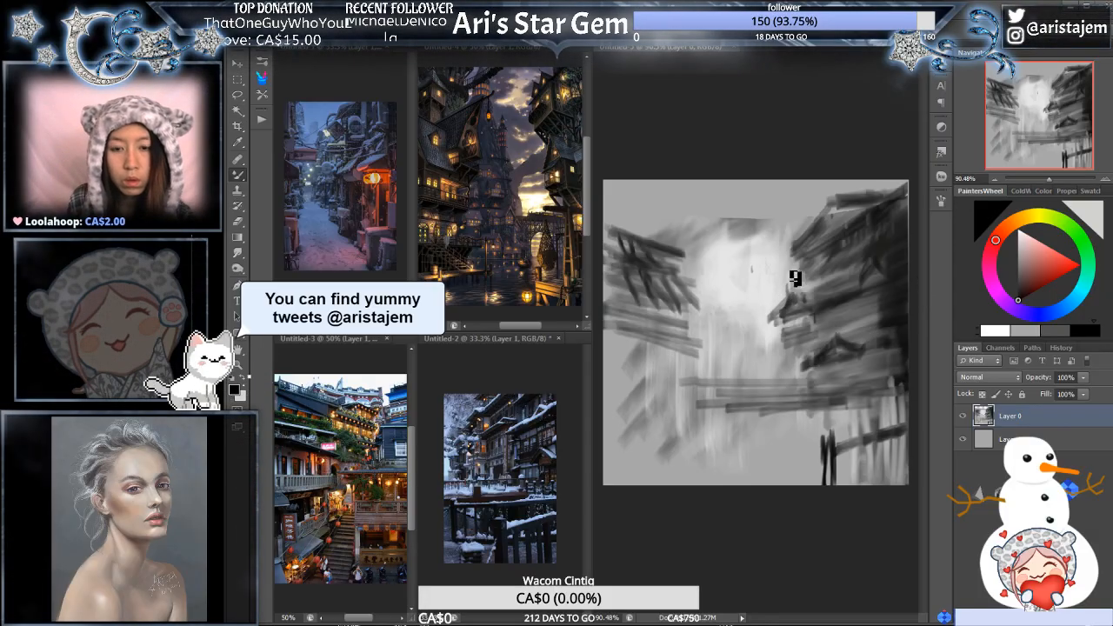
- Sample light grey from the bright centre, brush it across the sky and fade the dark strokes of the left-hand building
left_click(776, 275, "alt")
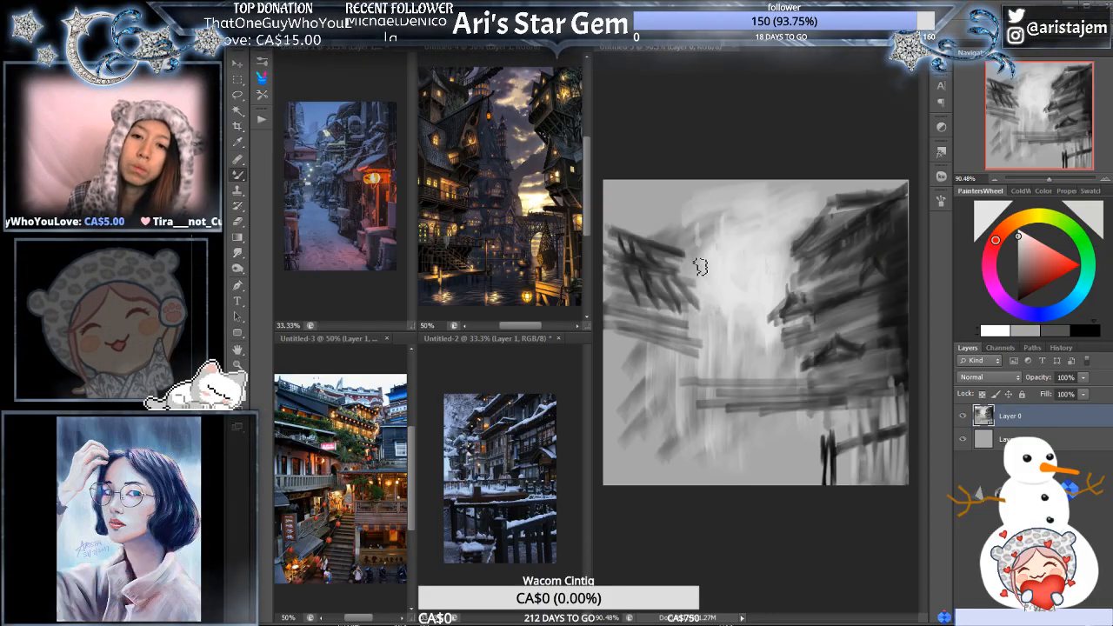
mouse_move(657, 277)
left_mouse_down()
mouse_move(631, 239)
mouse_move(636, 275)
mouse_move(667, 298)
mouse_move(717, 309)
mouse_move(704, 328)
mouse_move(651, 306)
mouse_move(626, 281)
mouse_move(656, 248)
mouse_move(644, 298)
mouse_move(688, 318)
left_mouse_up()
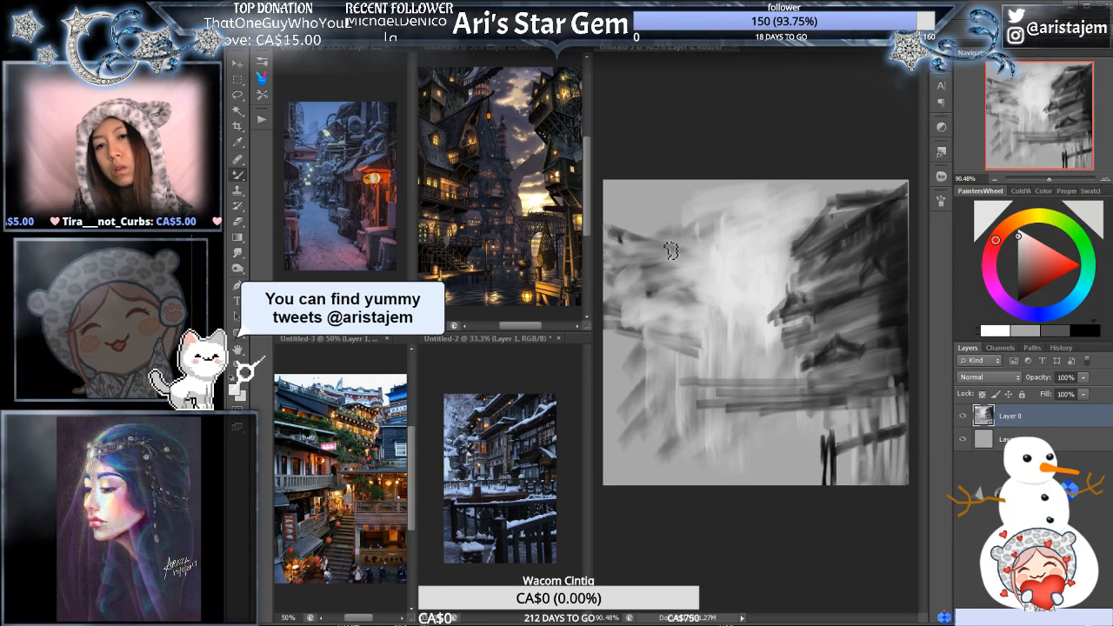
left_click_drag(655, 233, 681, 247)
- Choose black and repaint the left-hand building's roof with slanted strokes ending in an upturned eave
left_click(1083, 330)
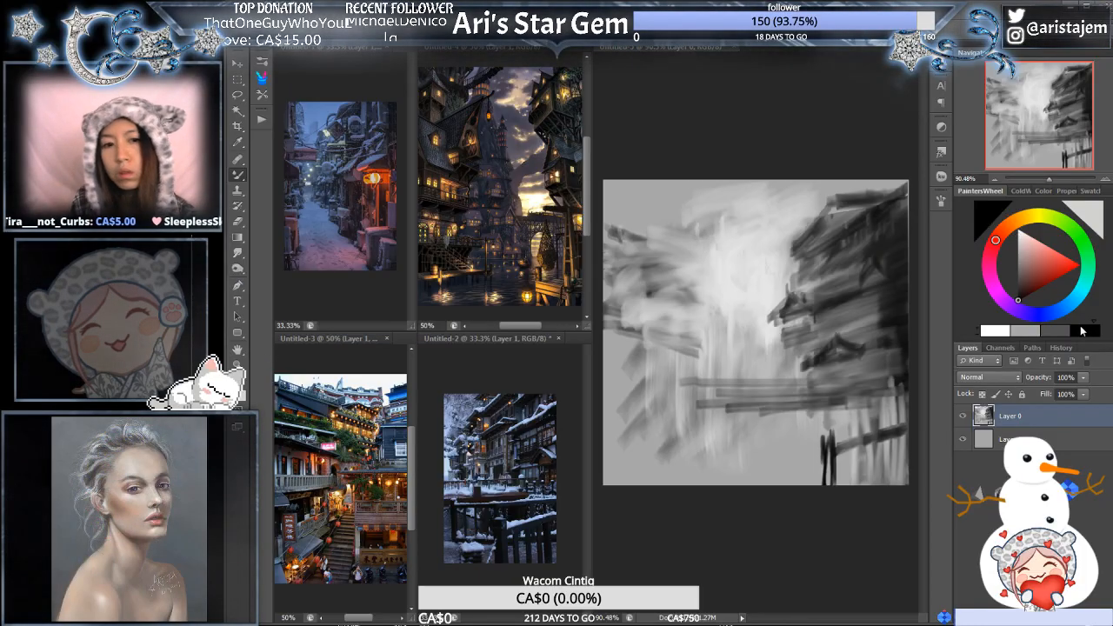
mouse_move(640, 233)
left_mouse_down()
mouse_move(718, 247)
mouse_move(636, 216)
mouse_move(690, 233)
mouse_move(643, 224)
mouse_move(720, 254)
left_mouse_up()
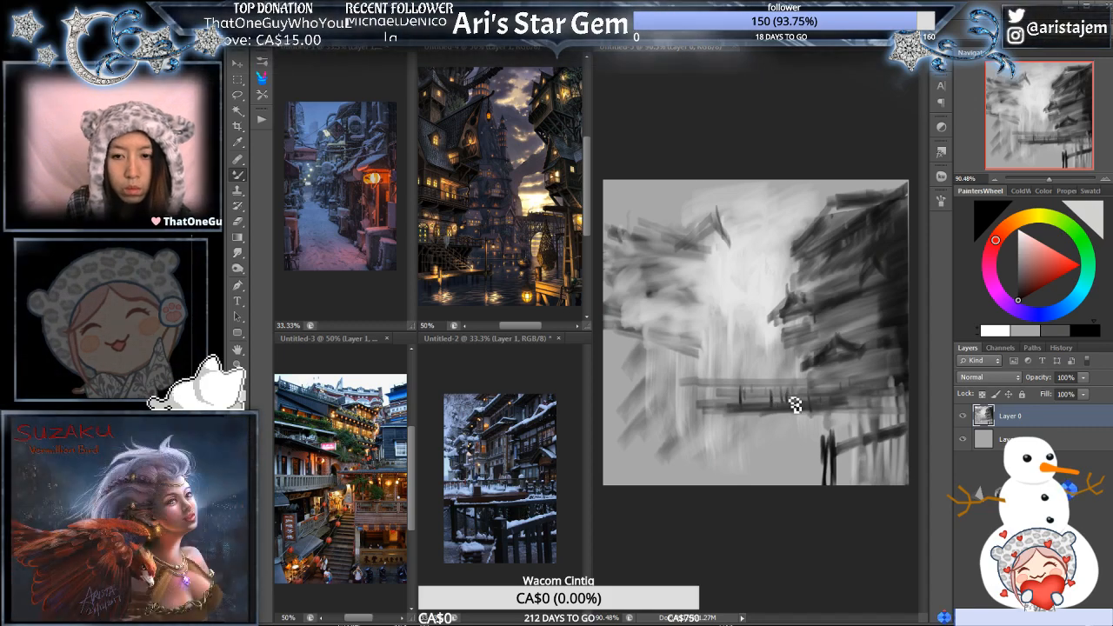
- Darken the horizontal walkway with short railing uprights and paint a thick support post from its left part to the canvas bottom
left_click_drag(727, 397, 781, 398)
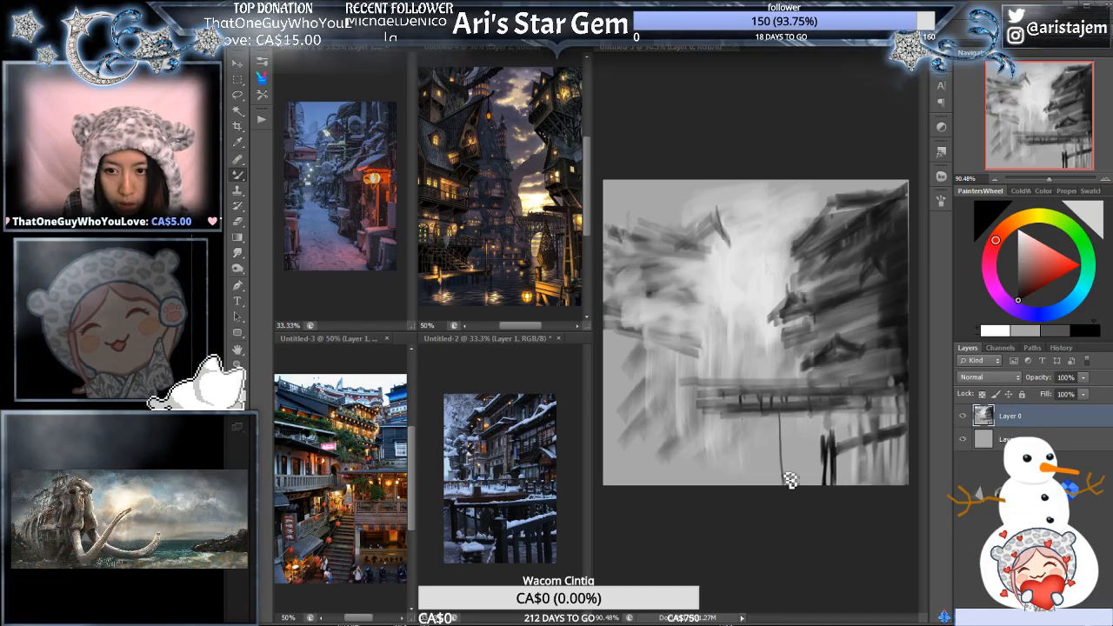
left_click_drag(741, 402, 740, 484)
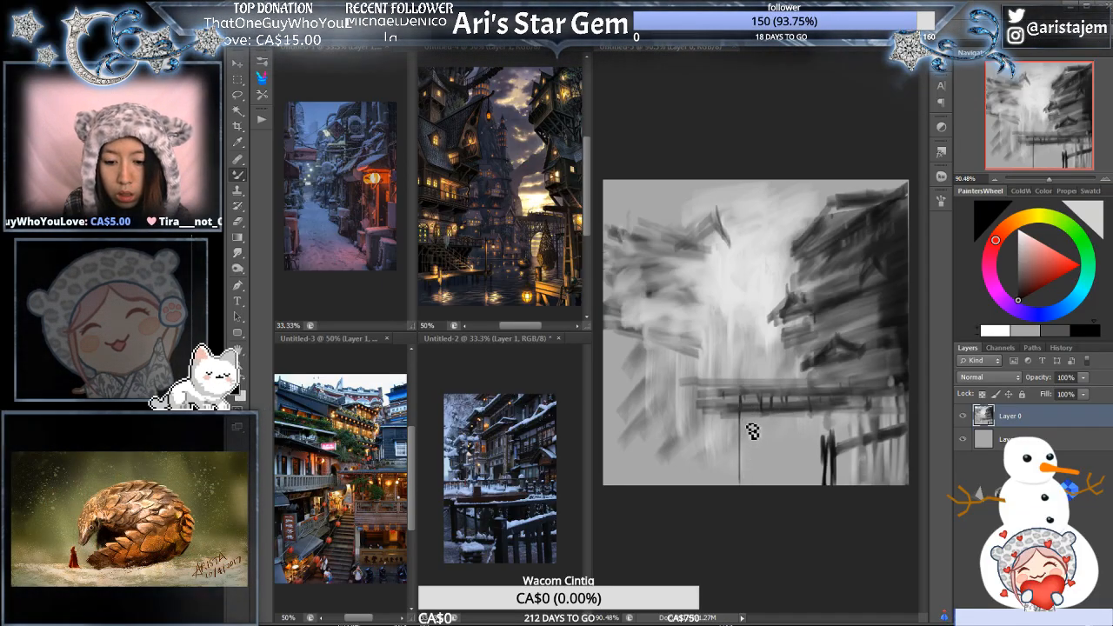
left_click_drag(742, 400, 746, 481)
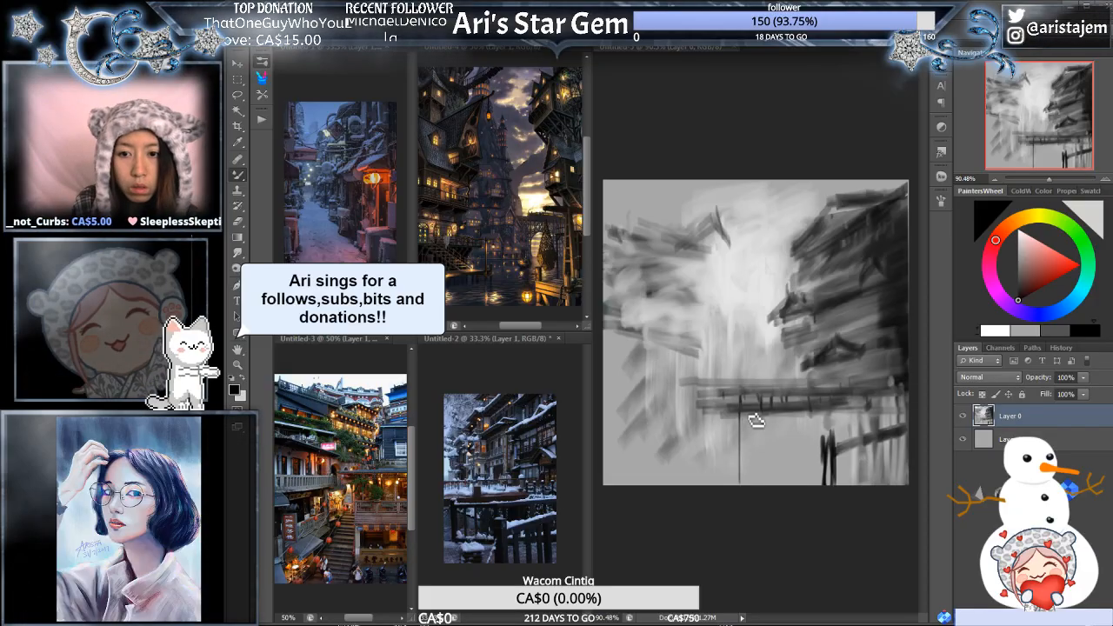
left_click_drag(740, 408, 740, 503)
- Add more vertical support posts of varied thickness beneath the middle of the walkway, undoing a misplaced stroke
left_click_drag(774, 406, 774, 493)
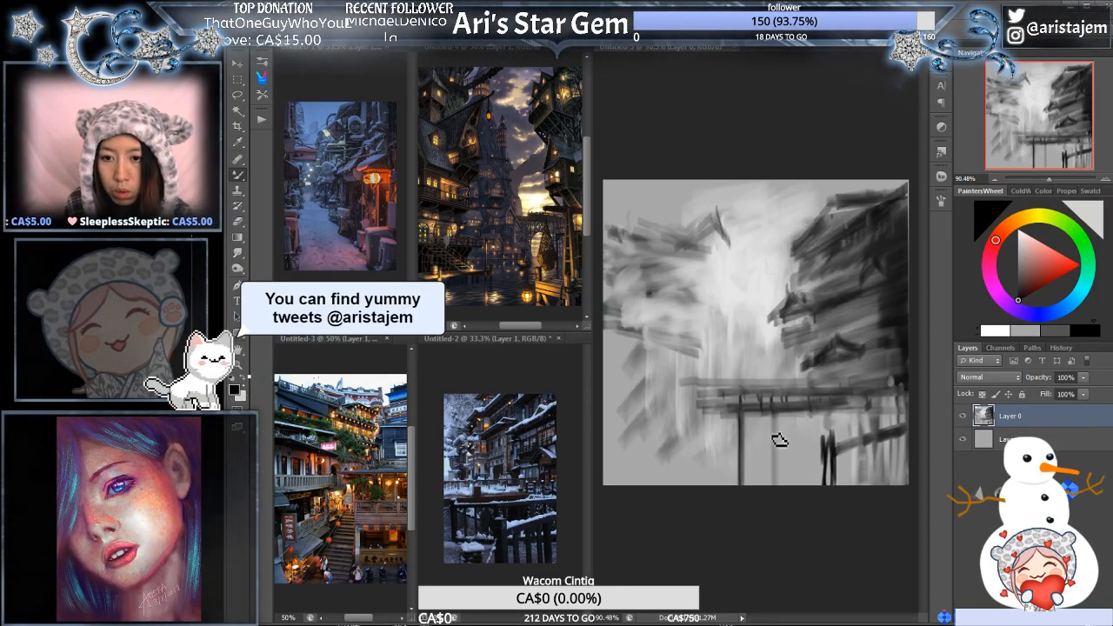
left_click_drag(773, 416, 777, 495)
left_click_drag(781, 414, 783, 489)
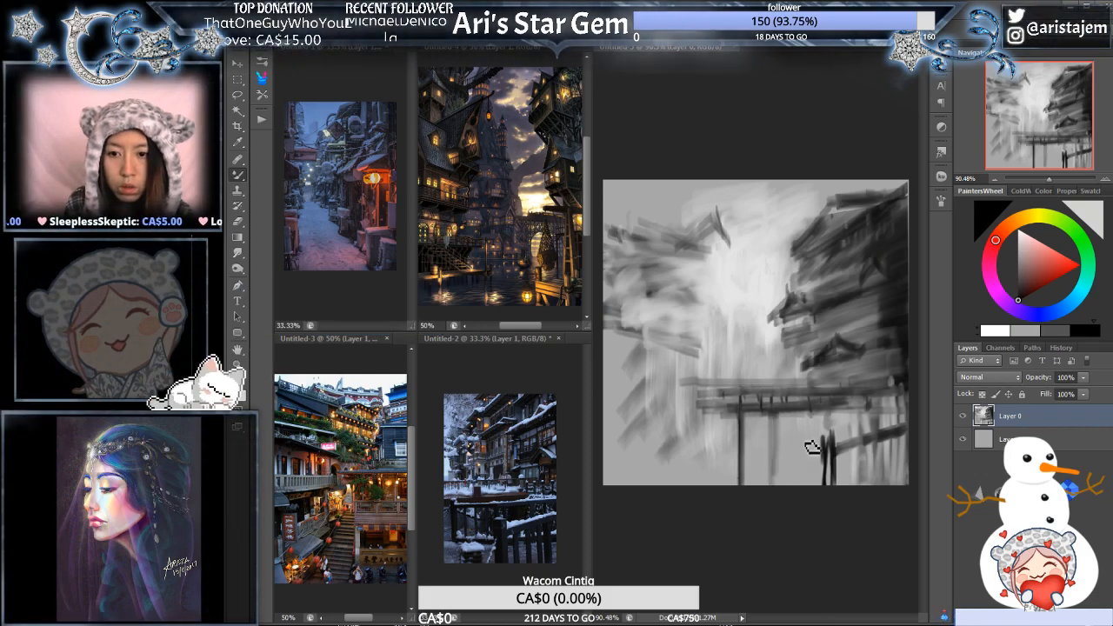
key("ctrl+z")
left_click_drag(803, 415, 804, 482)
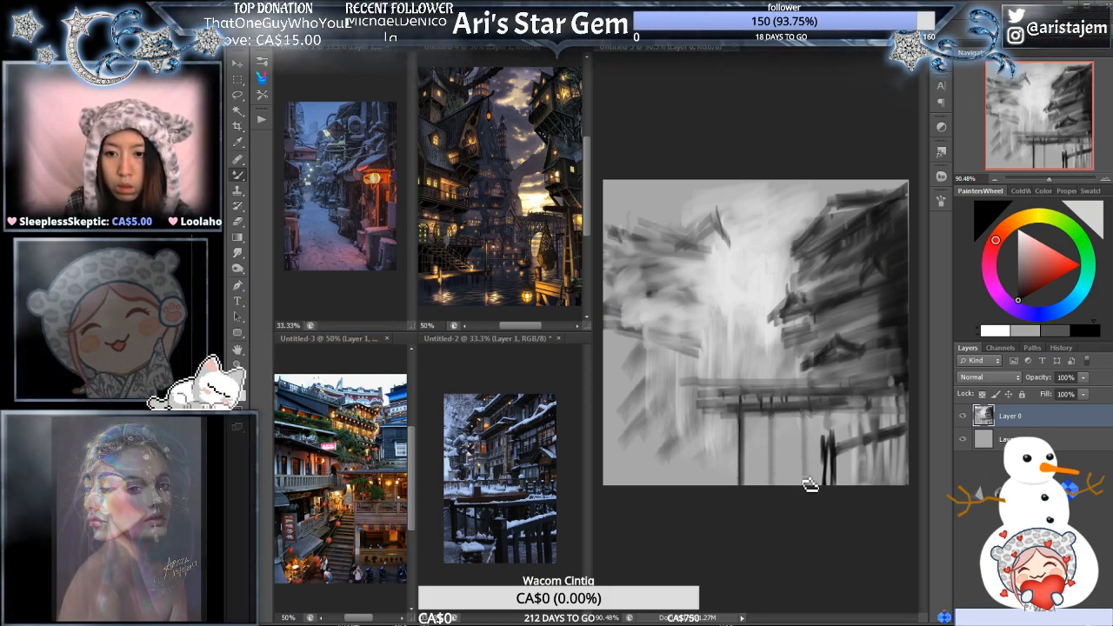
left_click_drag(804, 415, 805, 479)
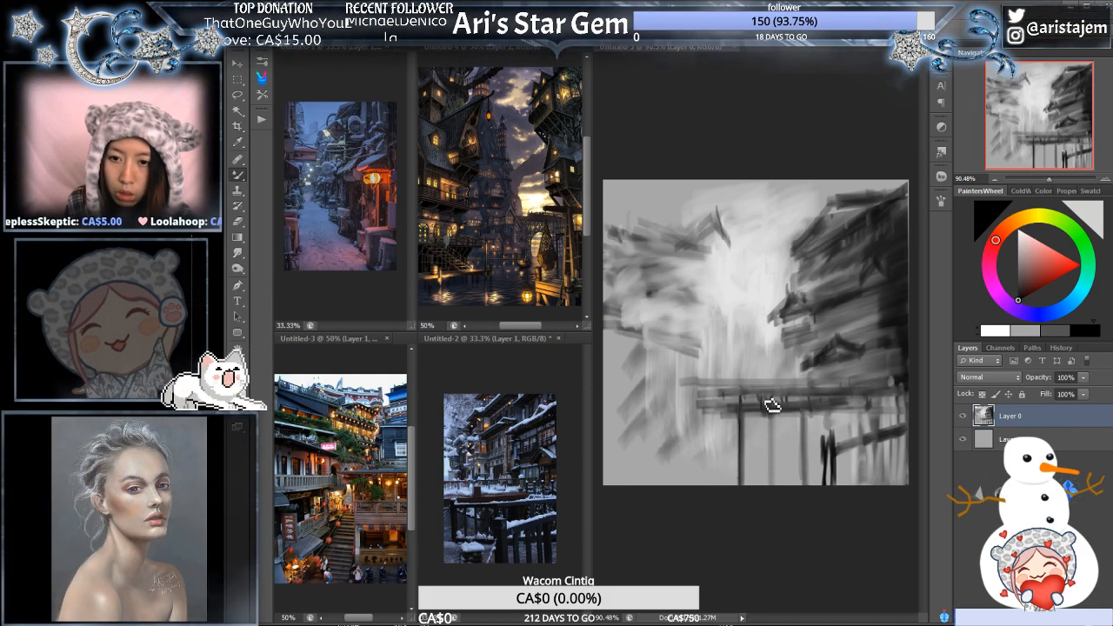
left_click_drag(767, 395, 767, 463)
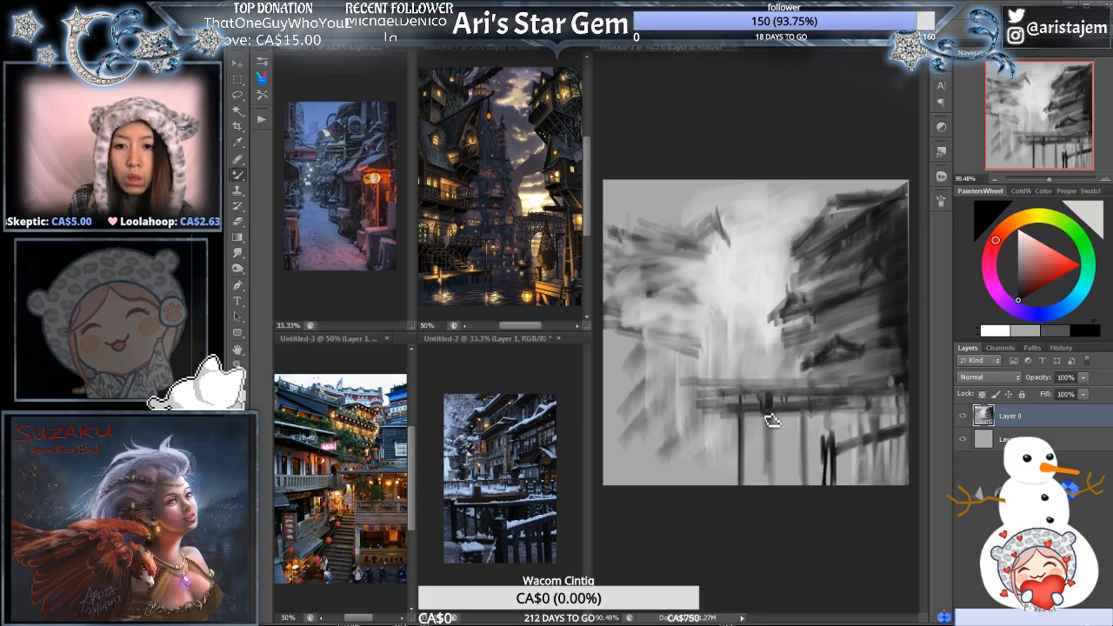
left_click_drag(768, 414, 768, 494)
- Paint white highlights along the right-hand building's roof edges and add dark wall details beneath them with sampled shadow tones
left_click(1000, 334)
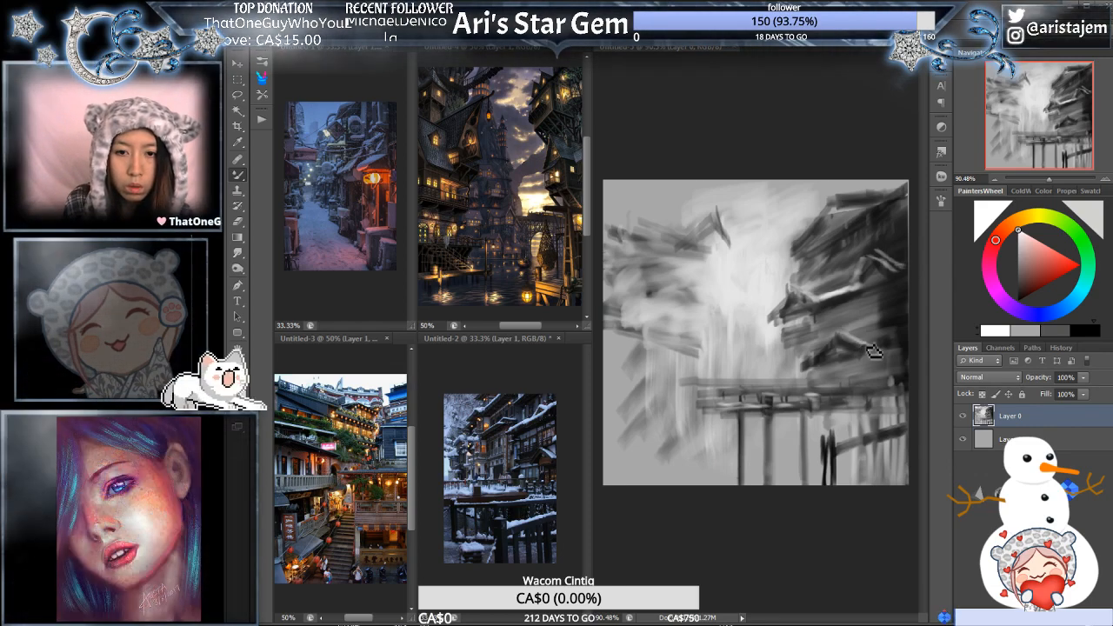
left_click(821, 326, "alt")
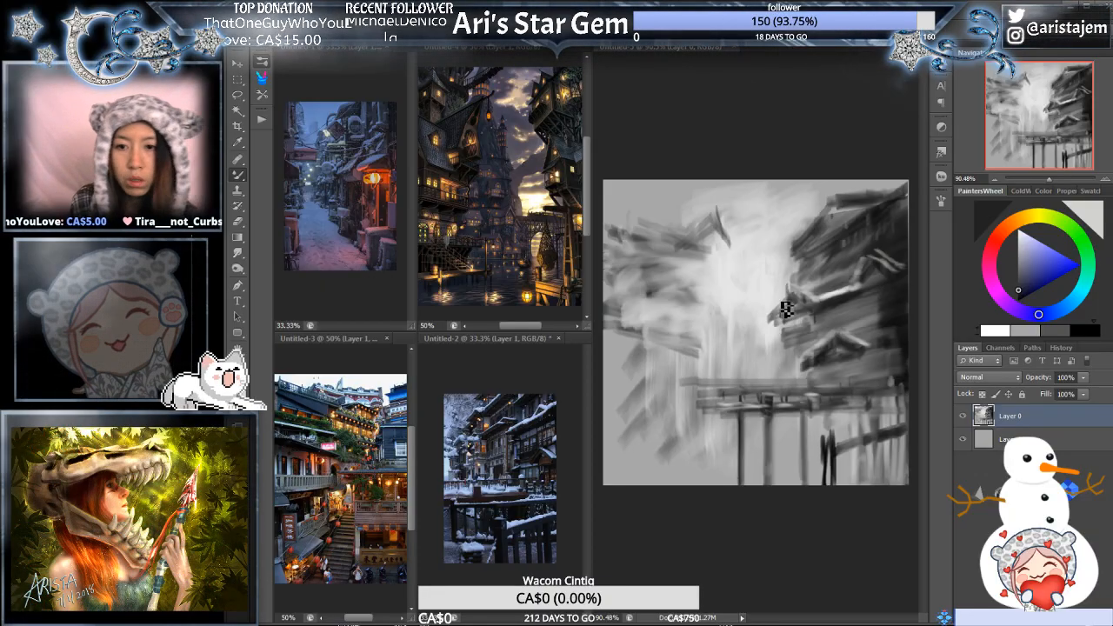
left_click(835, 315, "alt")
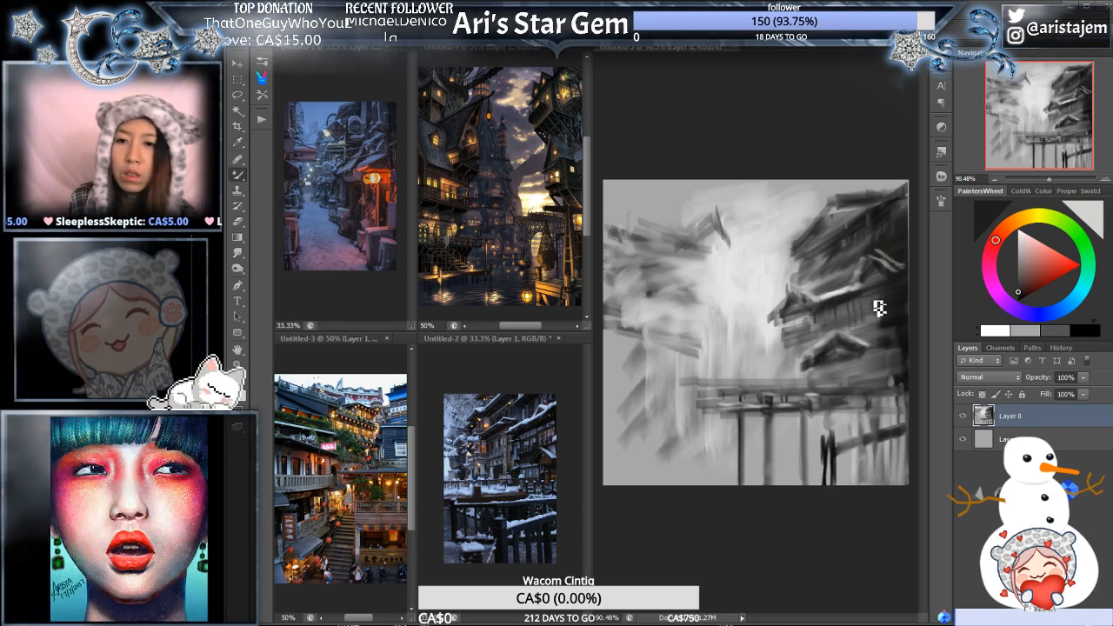
- Refine the right-hand building's middle roof and wall with alternately sampled light, mid and dark greys
left_click(801, 235, "alt")
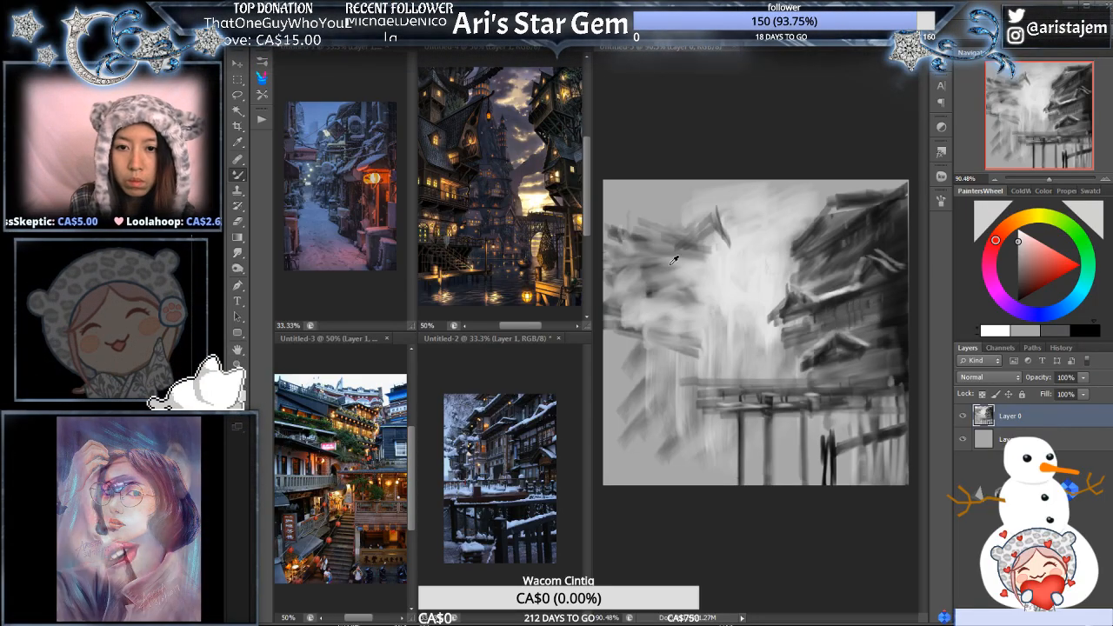
left_click(803, 291, "alt")
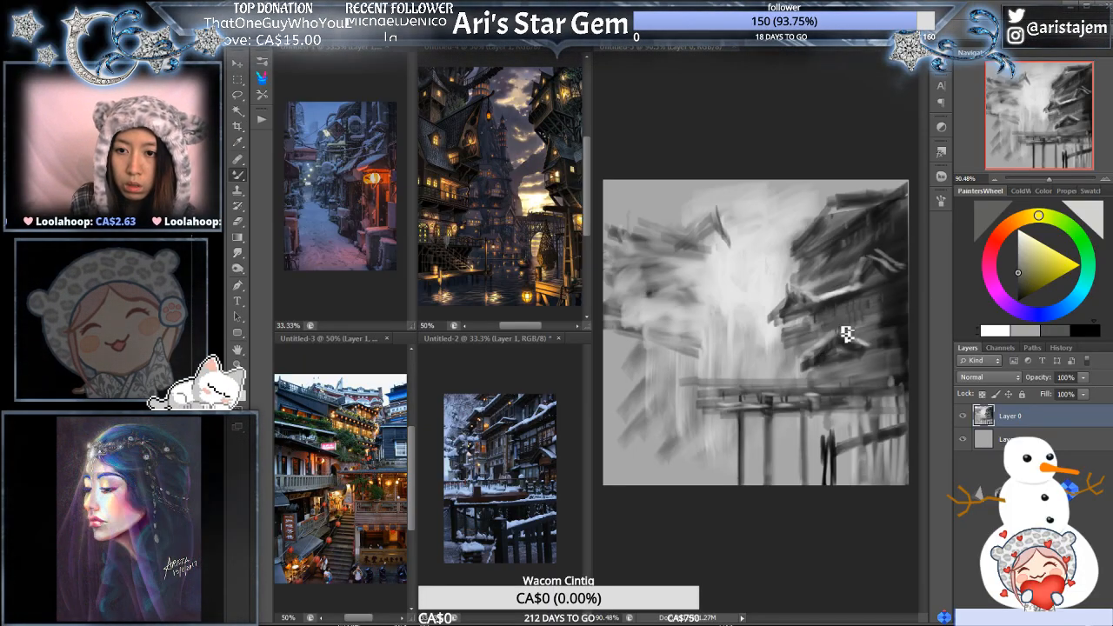
left_click(842, 313, "alt")
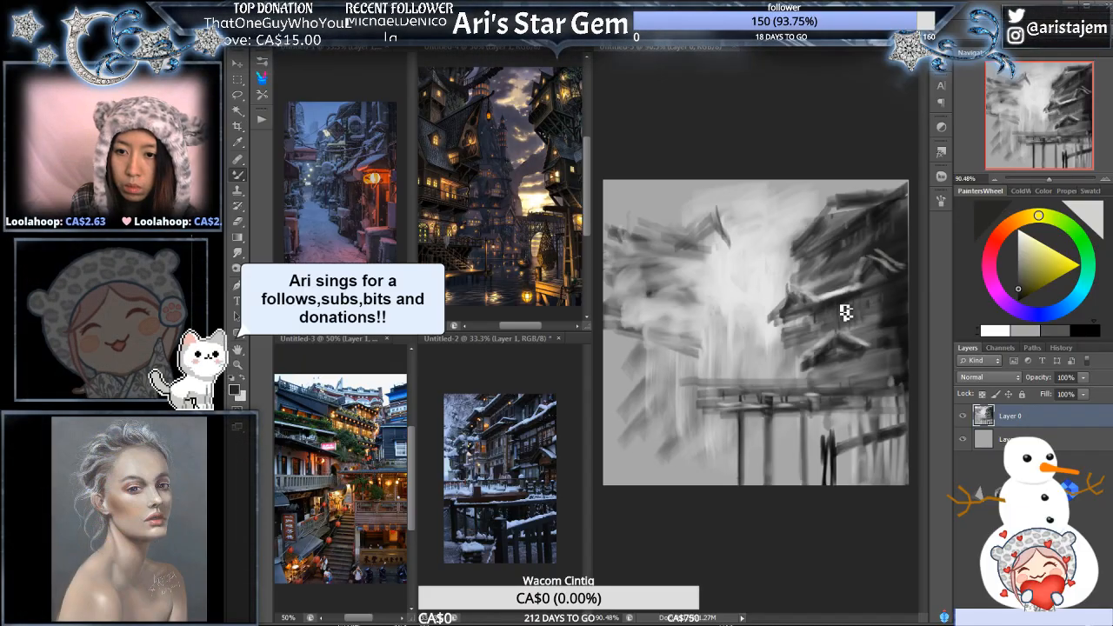
left_click(864, 317, "alt")
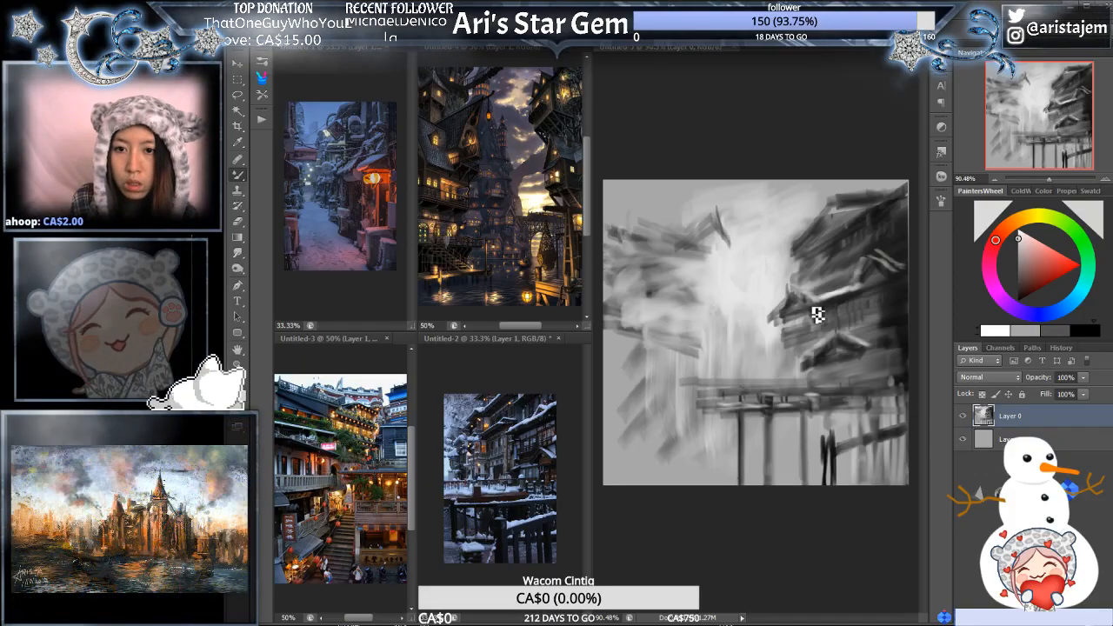
left_click(663, 279, "alt")
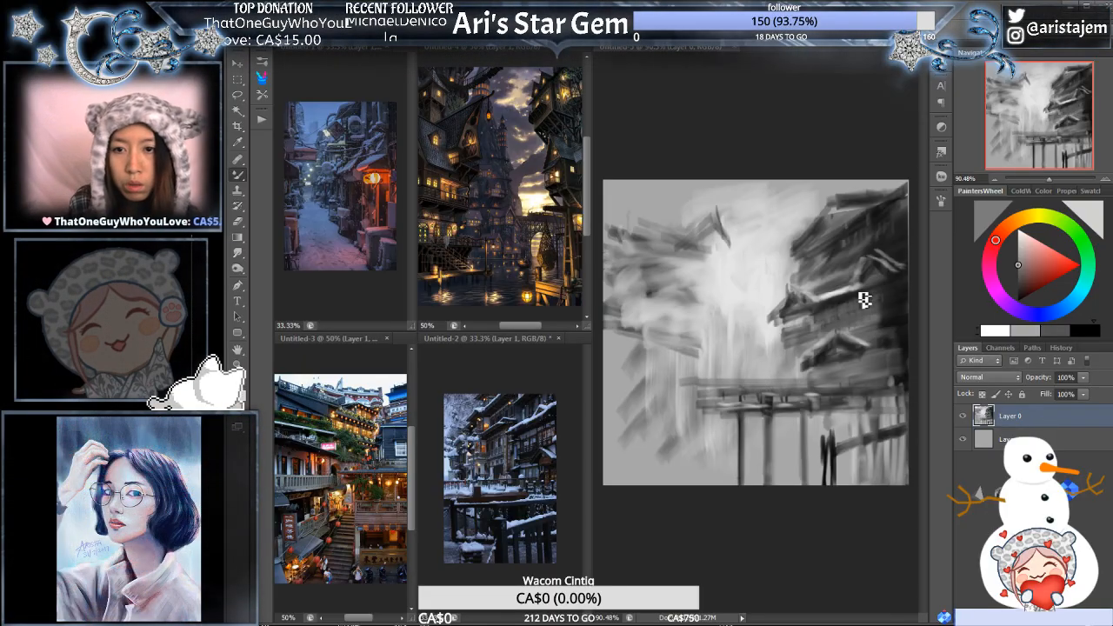
- Sample dark grey from the right-hand building and paint a peaked gable, slanted roof and darker storeys on the left-hand building
left_click(847, 230, "alt")
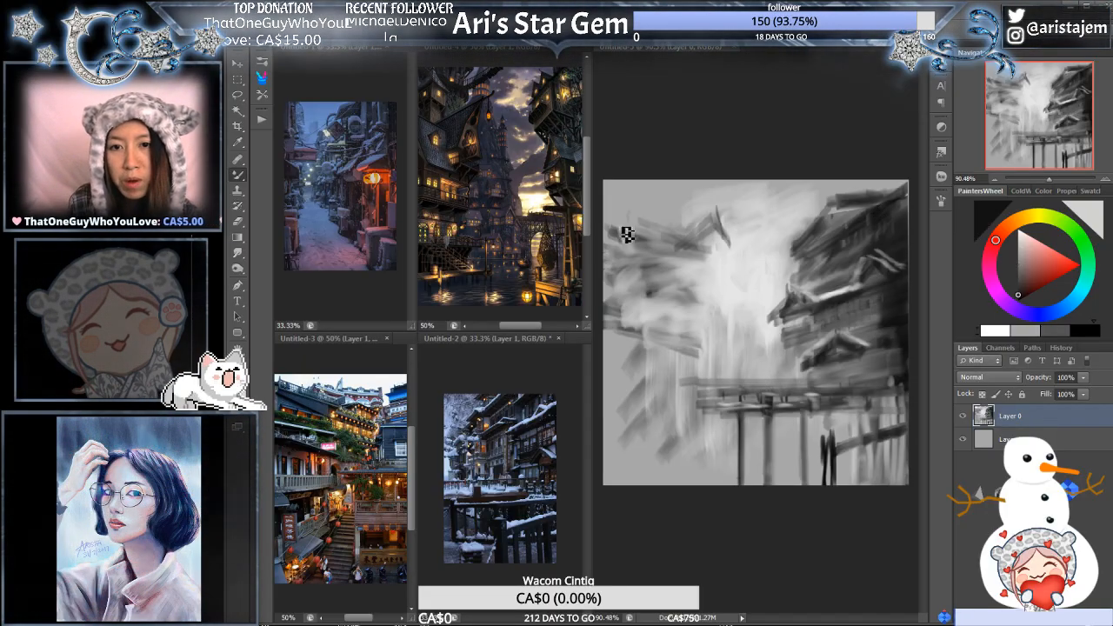
left_click_drag(616, 230, 711, 250)
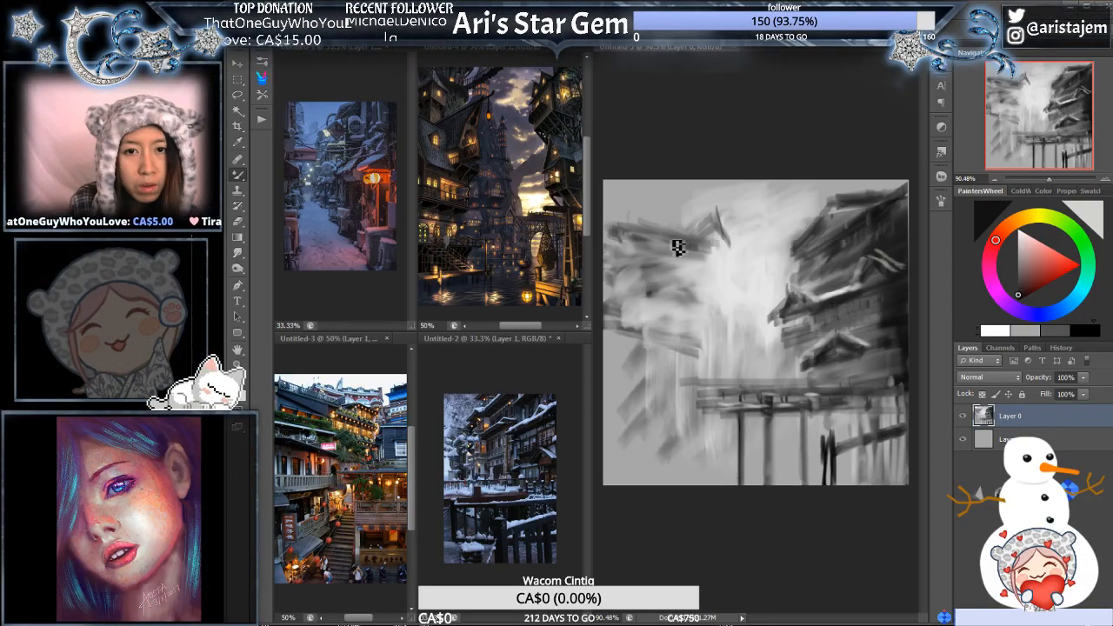
left_click_drag(616, 211, 720, 236)
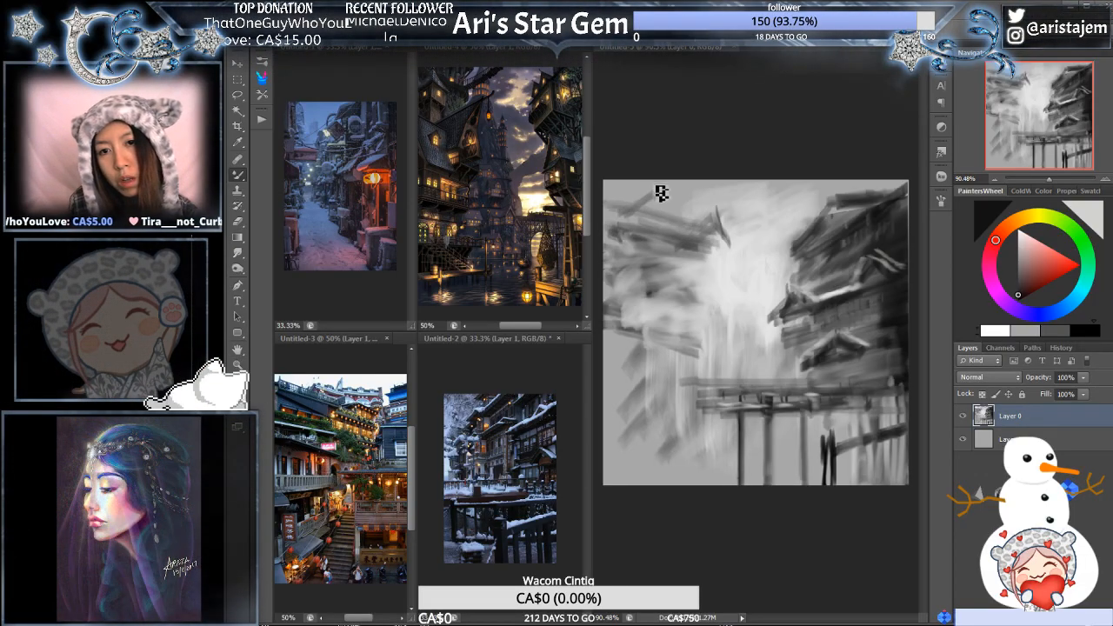
left_click_drag(660, 191, 704, 237)
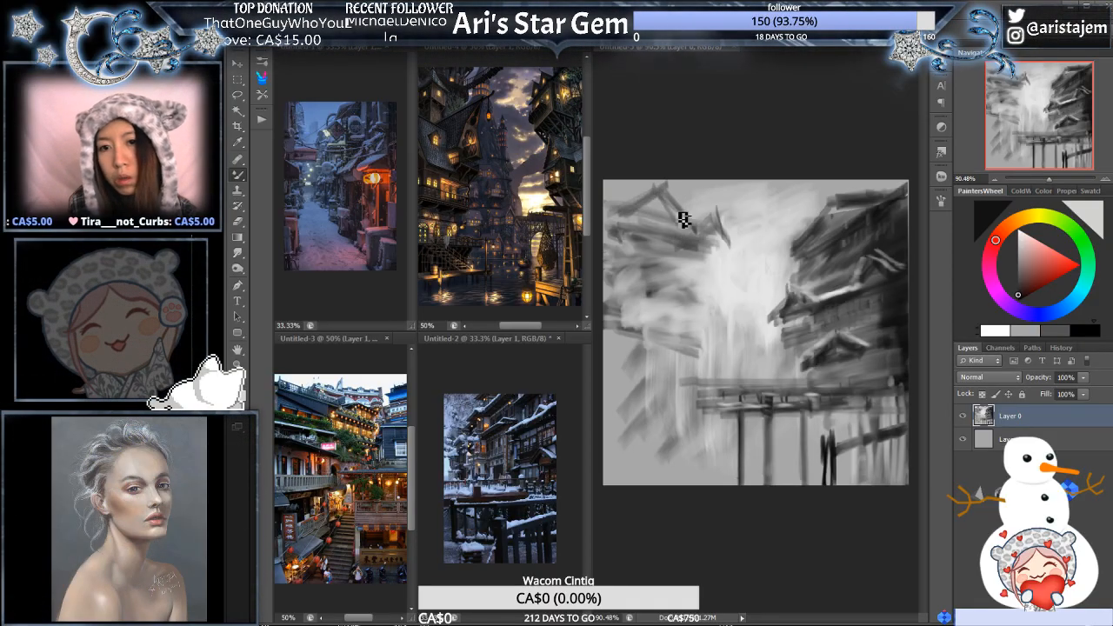
mouse_move(664, 201)
left_mouse_down()
mouse_move(618, 224)
mouse_move(711, 241)
left_mouse_up()
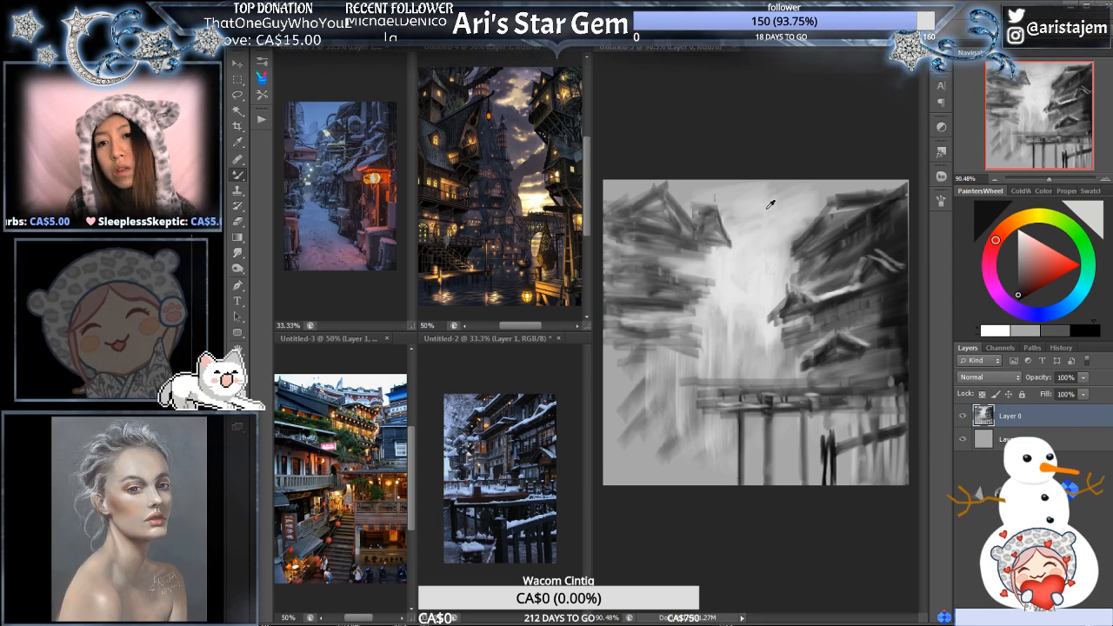
left_click(723, 276, "alt")
mouse_move(729, 211)
left_mouse_down()
mouse_move(703, 256)
mouse_move(654, 297)
left_mouse_up()
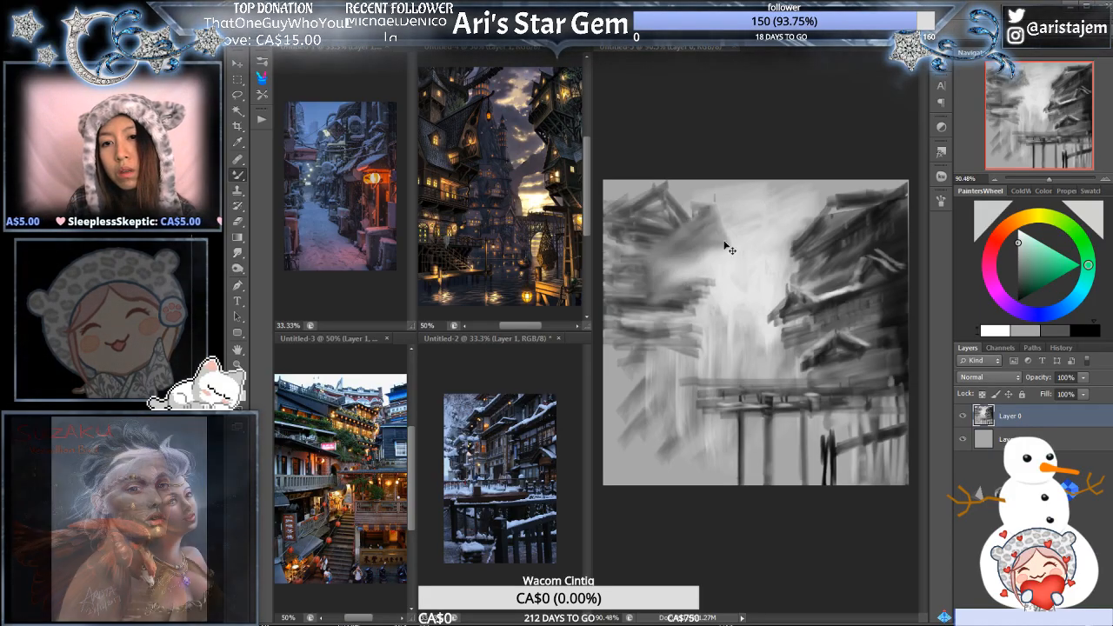
key("ctrl+z")
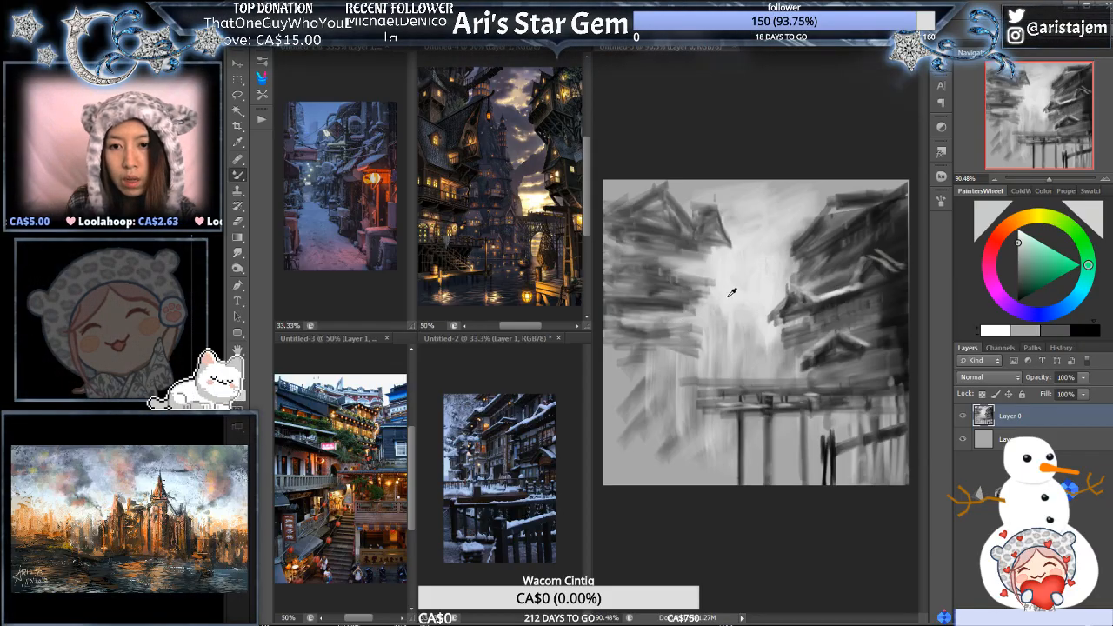
- Refine the left-hand building's gables and lighten the wall gaps below its roof, using sampled light grey, black and white
left_click(729, 297, "alt")
left_click_drag(680, 283, 635, 282)
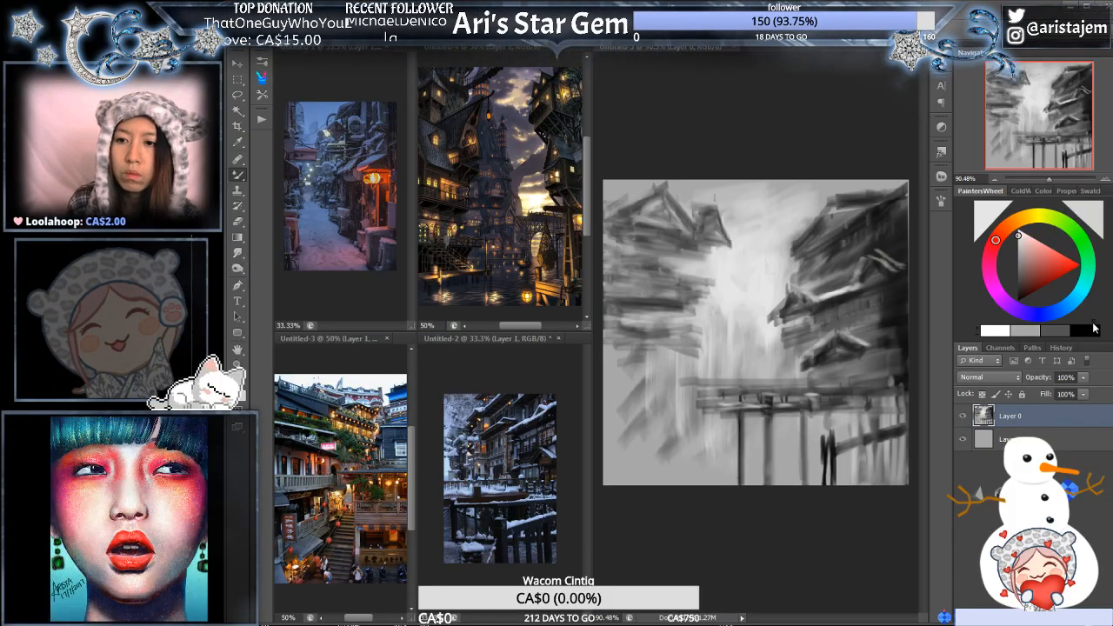
left_click(1093, 329)
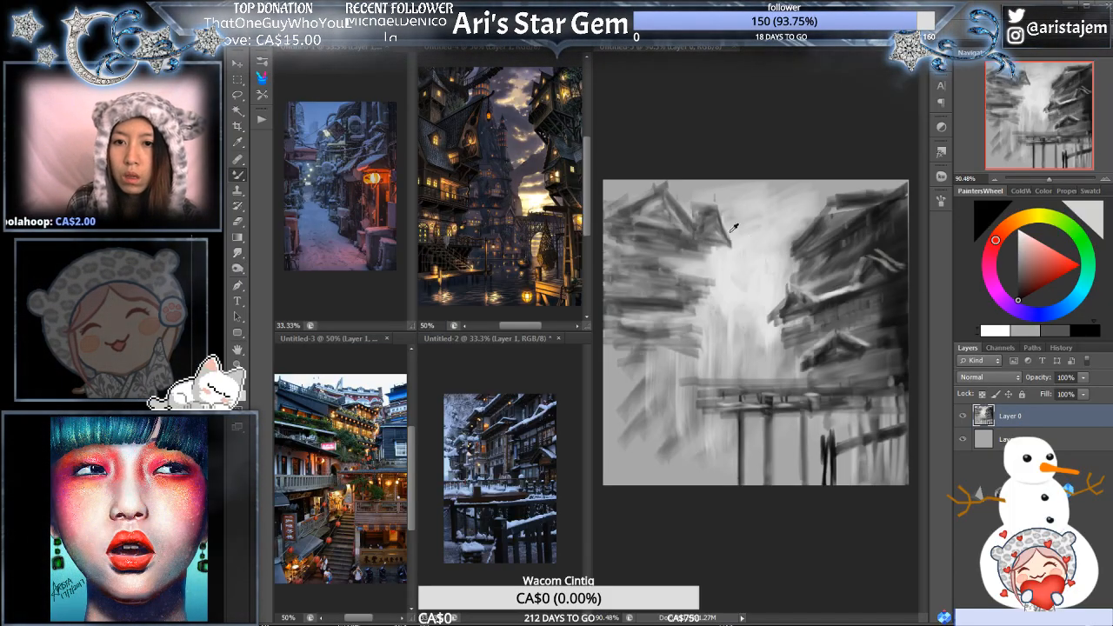
left_click(1004, 328)
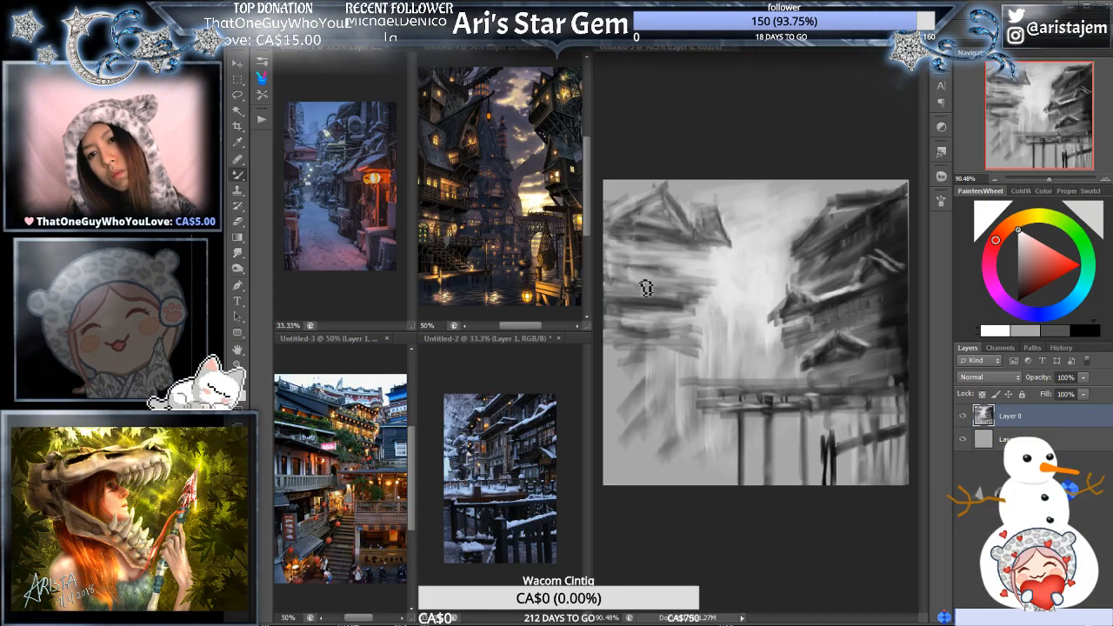
left_click_drag(669, 296, 668, 244)
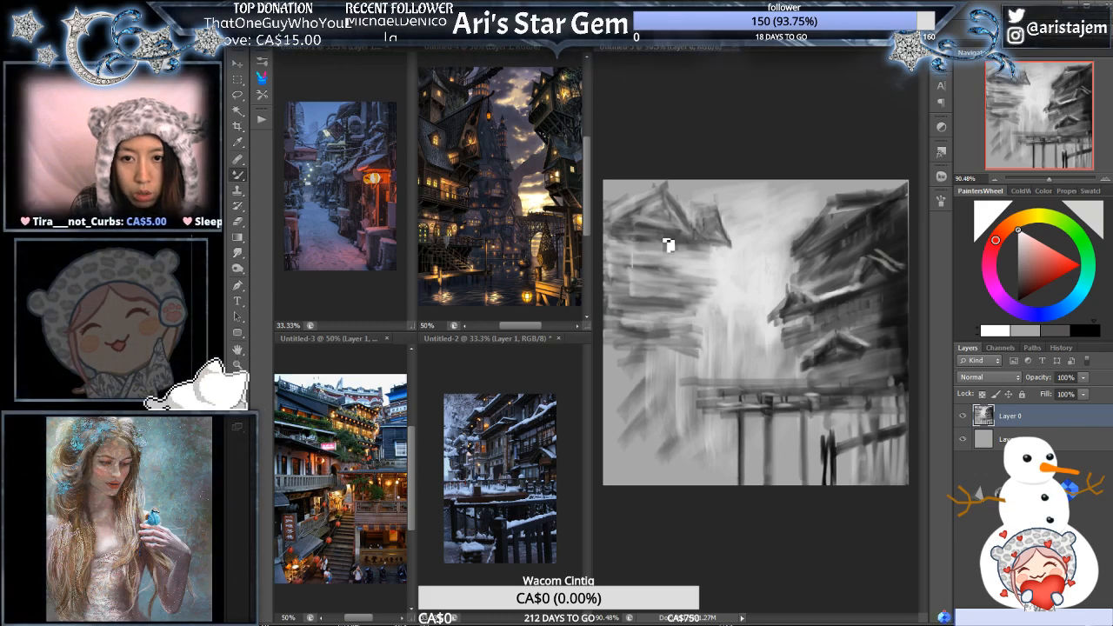
- Paint short vertical wall strokes in mid grey beneath the left-hand building's upper roof
left_click(1036, 329)
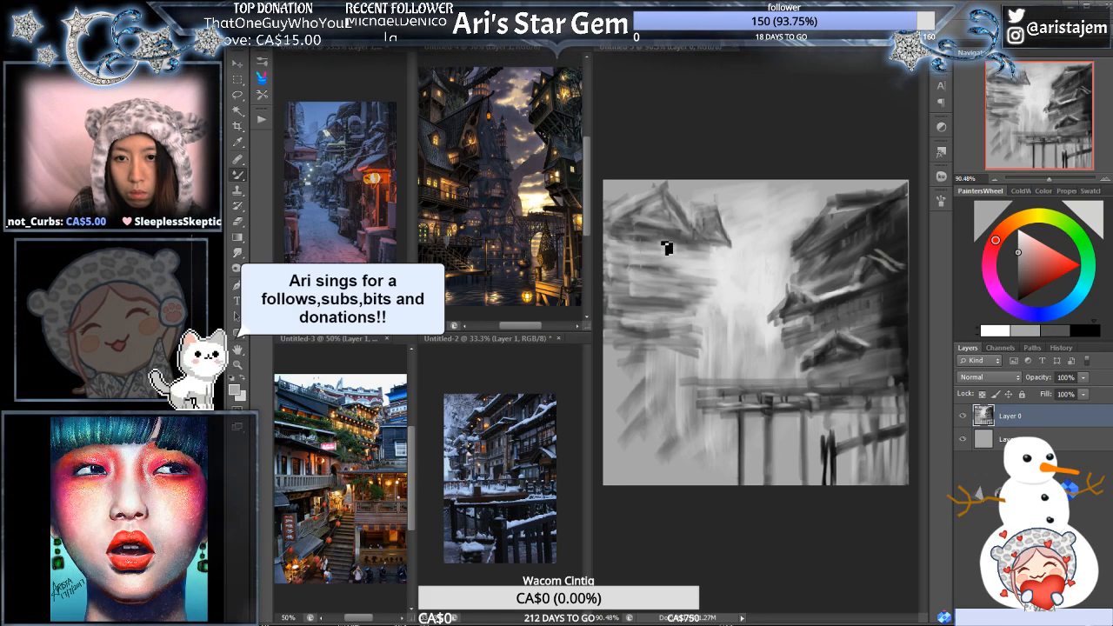
left_click(1060, 330)
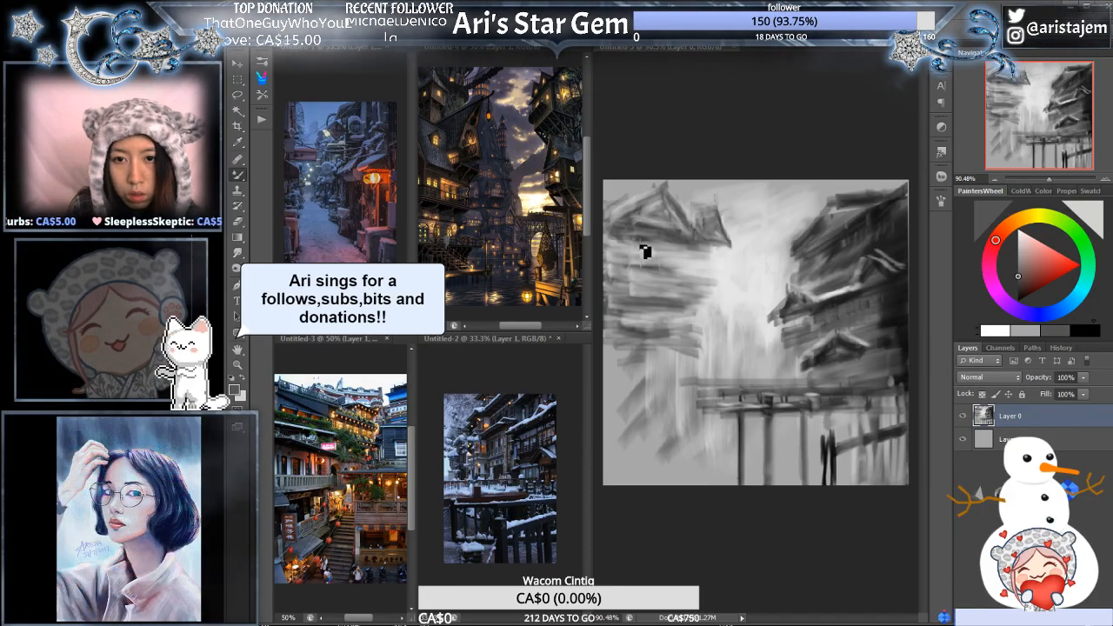
left_click_drag(639, 244, 637, 271)
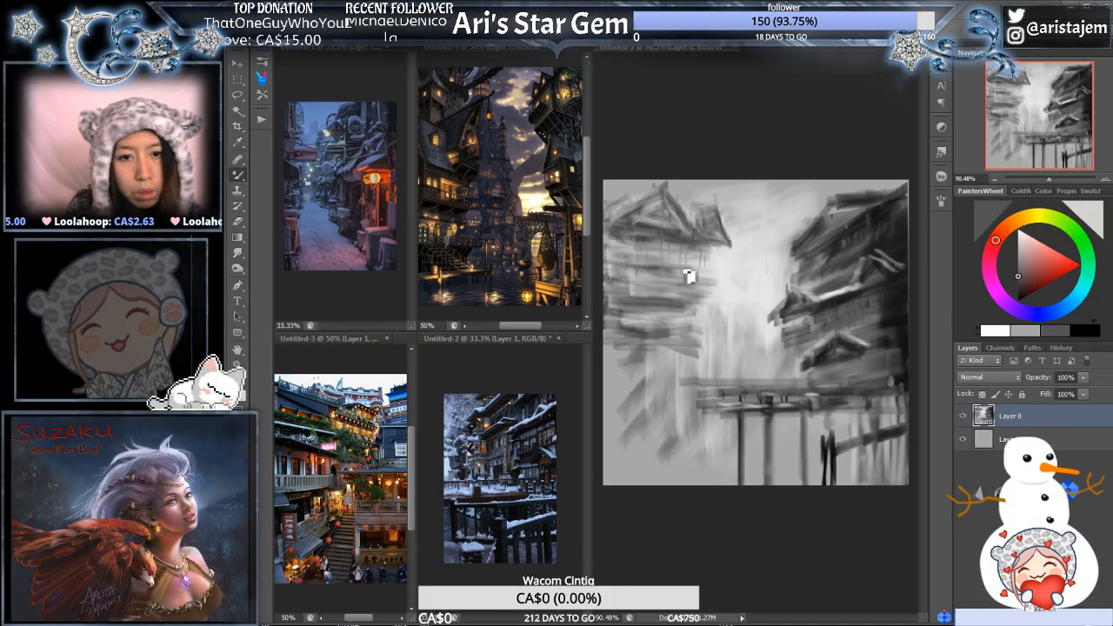
- Enlarge and reframe the snowy lantern street, hillside teahouse and snowy inn references to examine their roofs, walls and railings
left_click(371, 177)
left_click(369, 174, "ctrl")
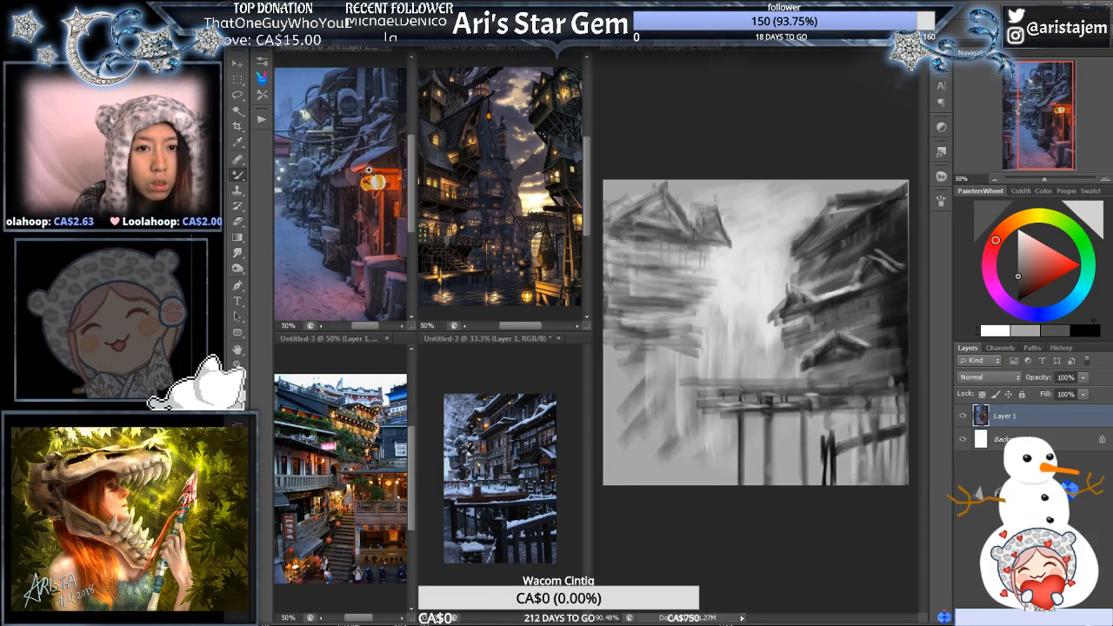
left_click(370, 173, "ctrl")
left_click_drag(351, 174, 377, 193)
left_click(392, 432)
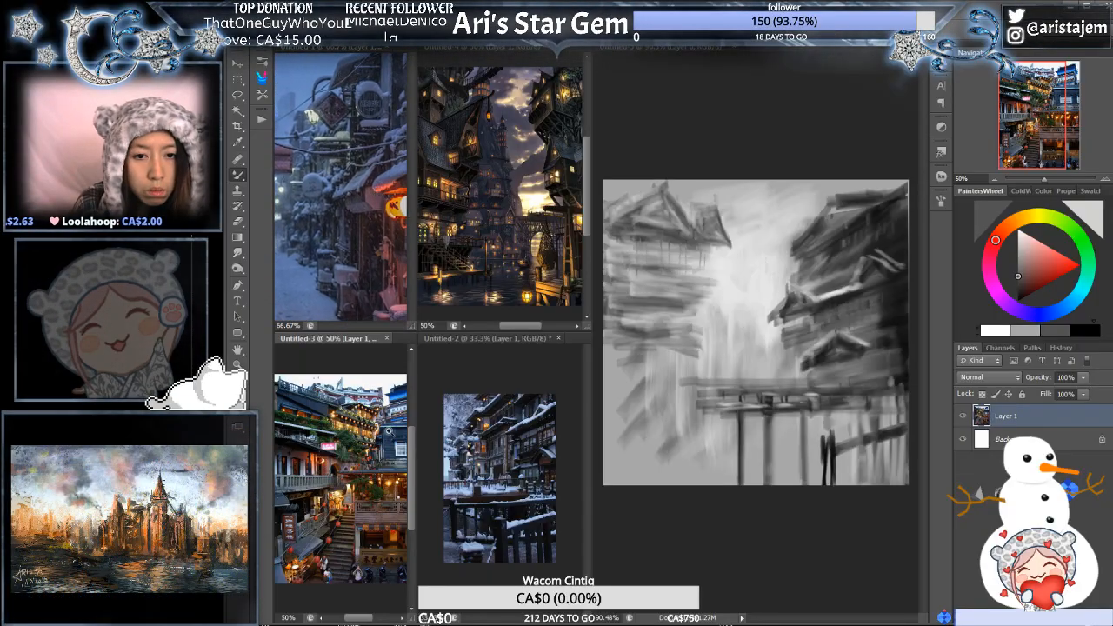
left_click(387, 433, "ctrl")
left_click_drag(346, 473, 287, 445)
left_click(509, 467)
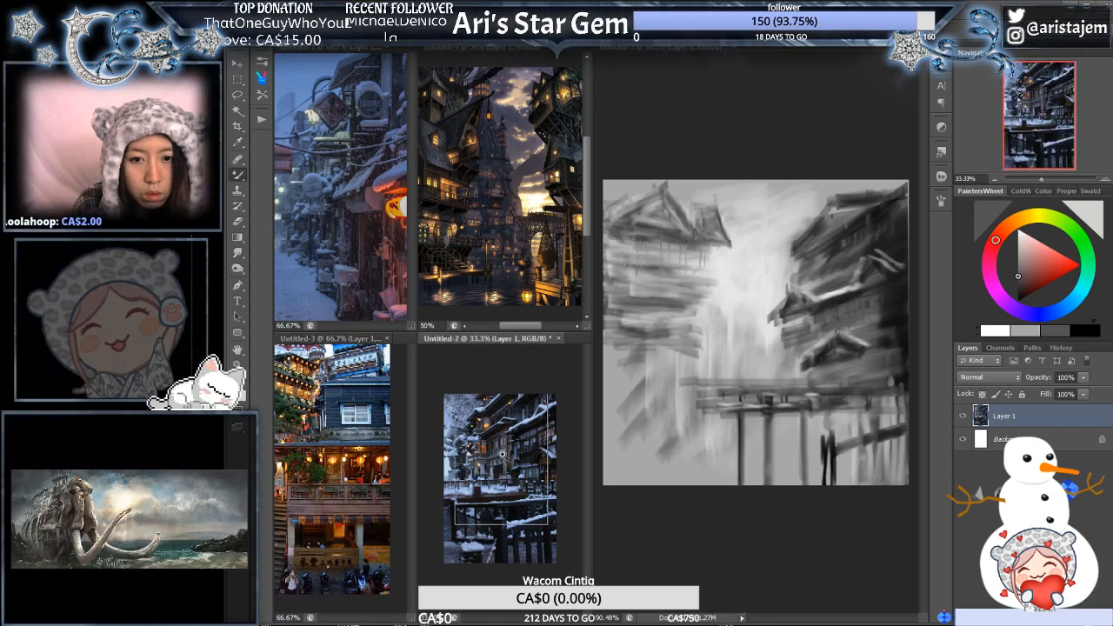
left_click(511, 467, "ctrl")
left_click_drag(509, 467, 513, 485)
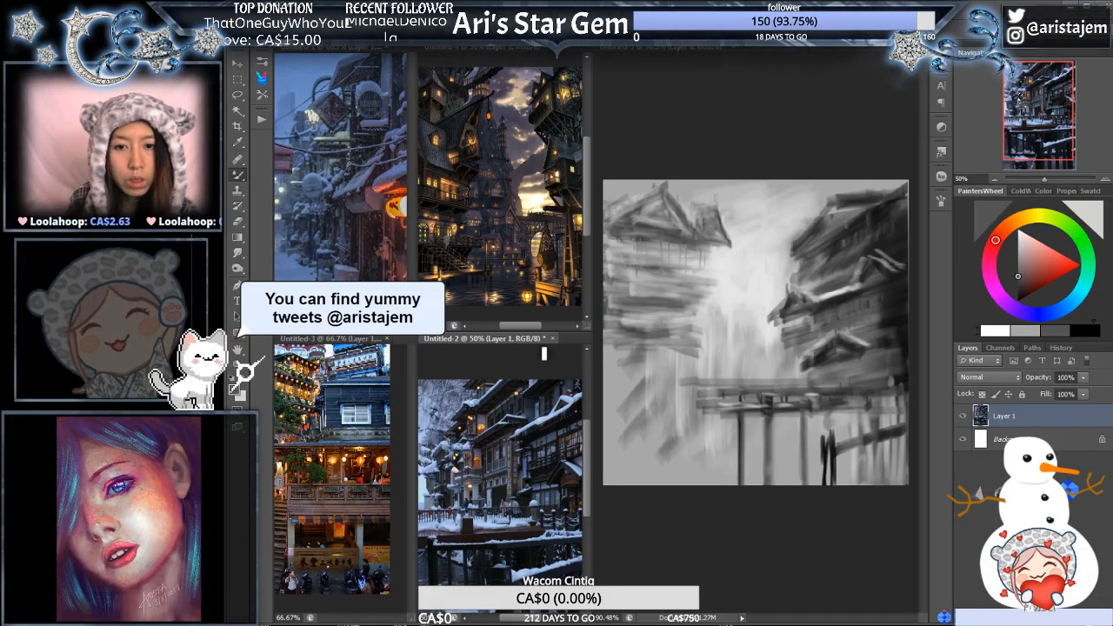
- Extend the right-hand building's eaves into pointed, upturned tips with sampled dark grey, and sharpen the left-hand building's gables with darker tones
left_click(698, 227)
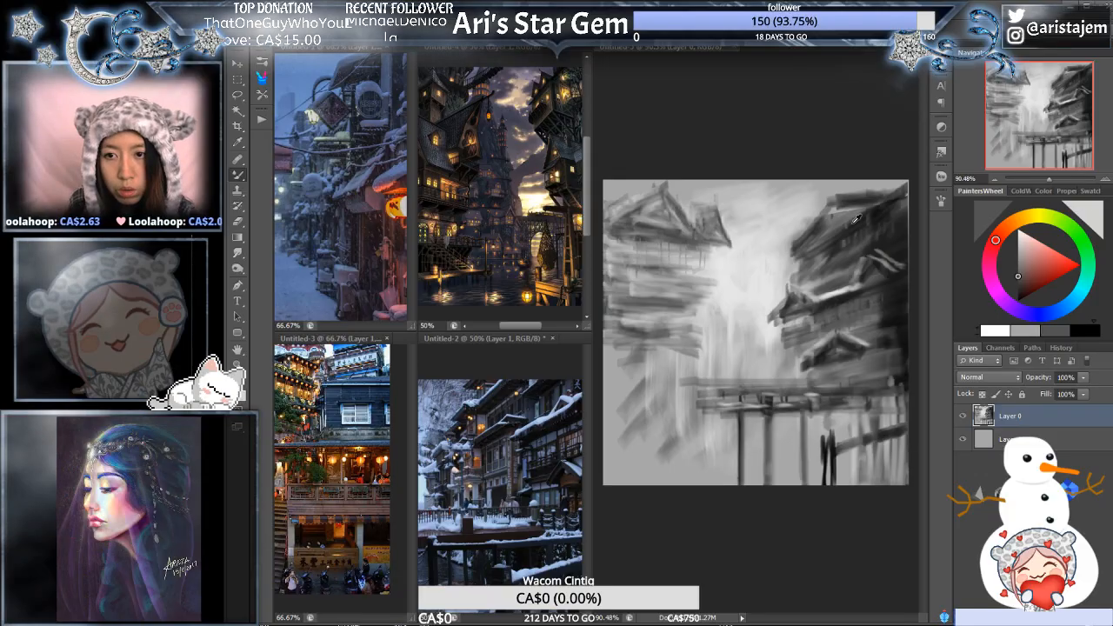
left_click(859, 225, "alt")
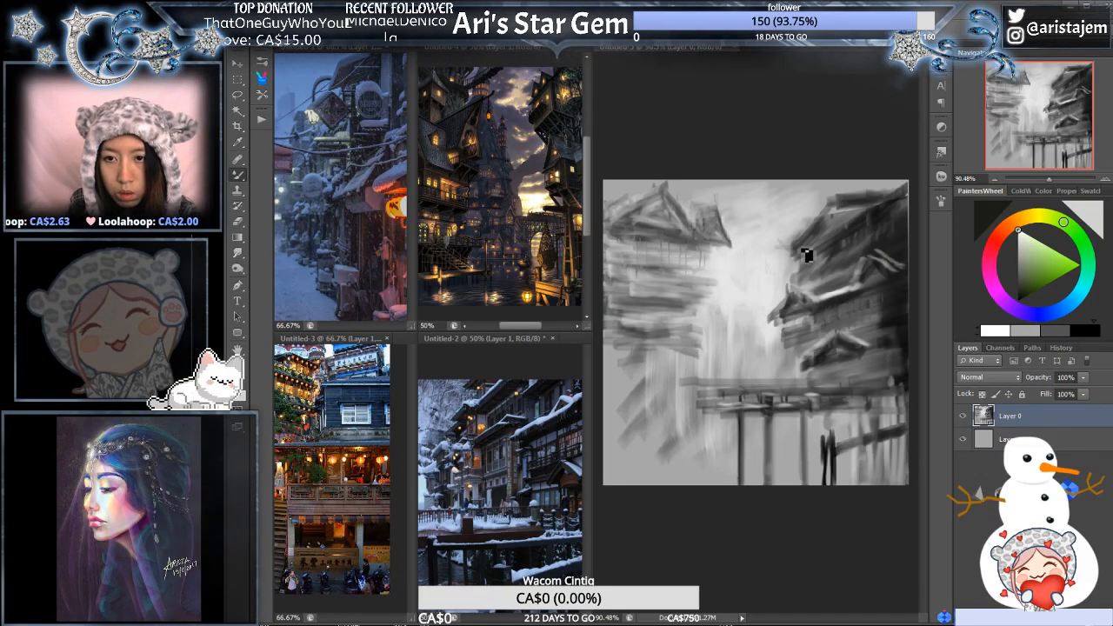
left_click_drag(808, 255, 785, 248)
left_click(1086, 331)
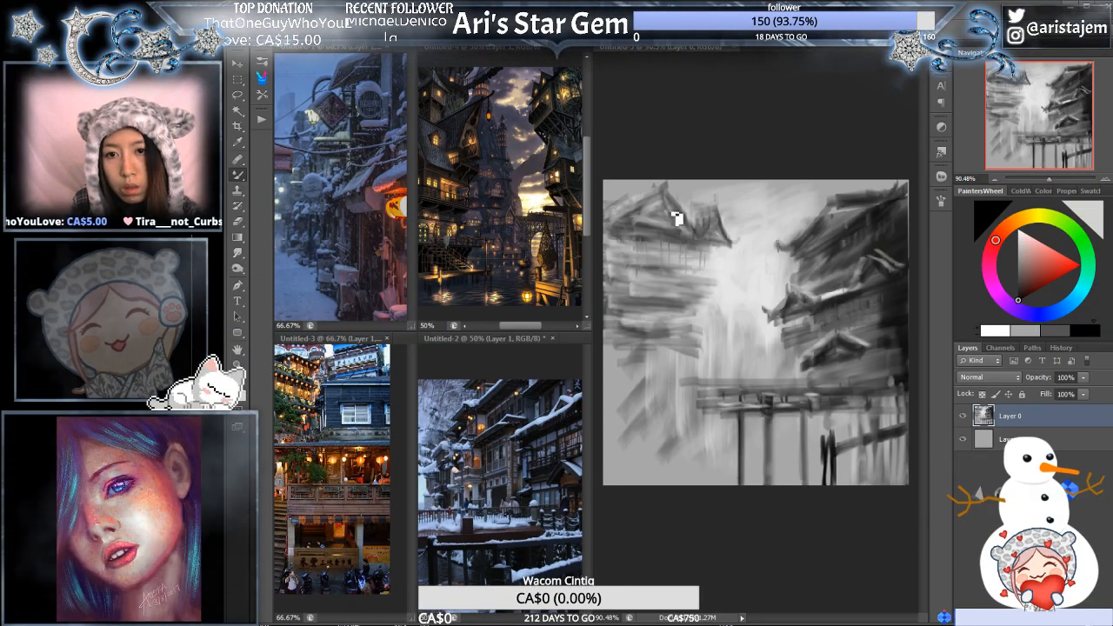
left_click(683, 198, "alt")
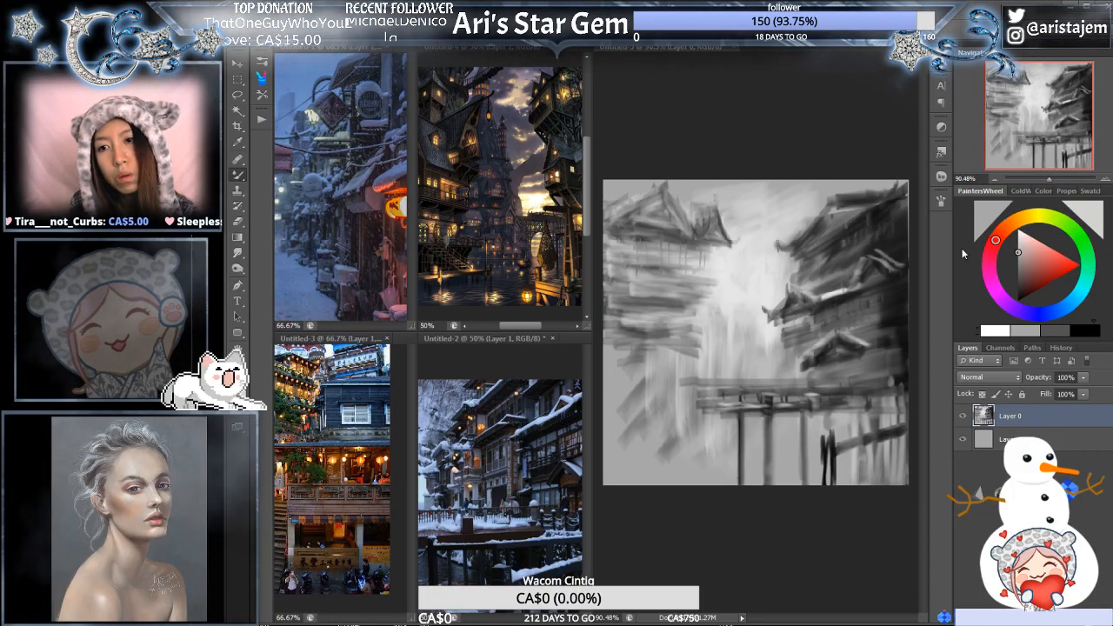
- Paint a dark slanted lower roof on the left-hand building, working with the panels hidden and the canvas enlarged to 100%
left_click(1084, 334)
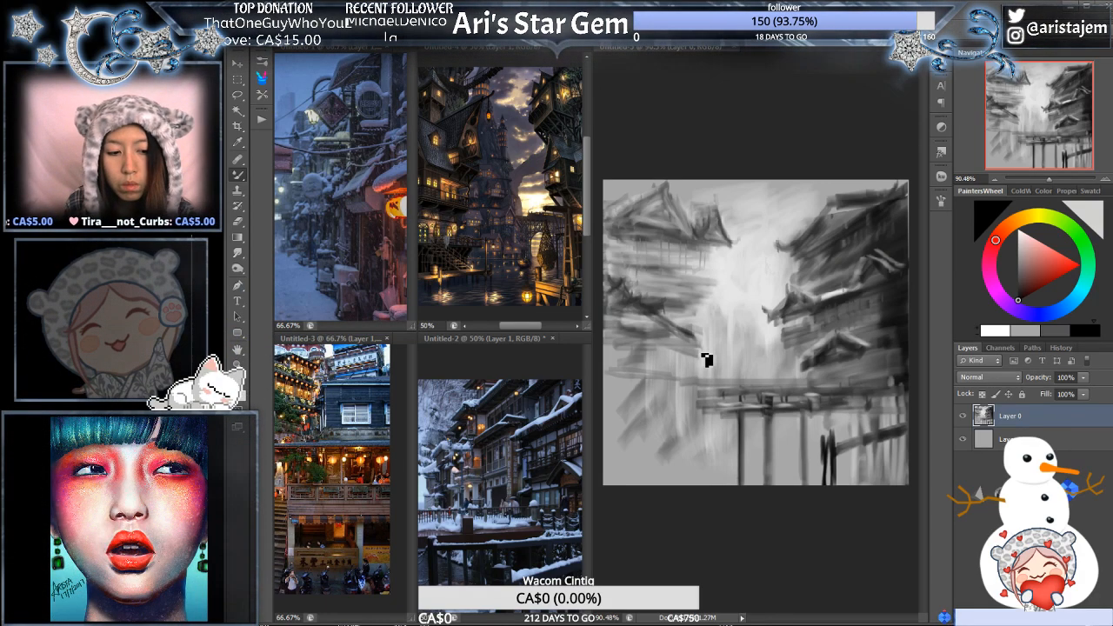
key("Tab")
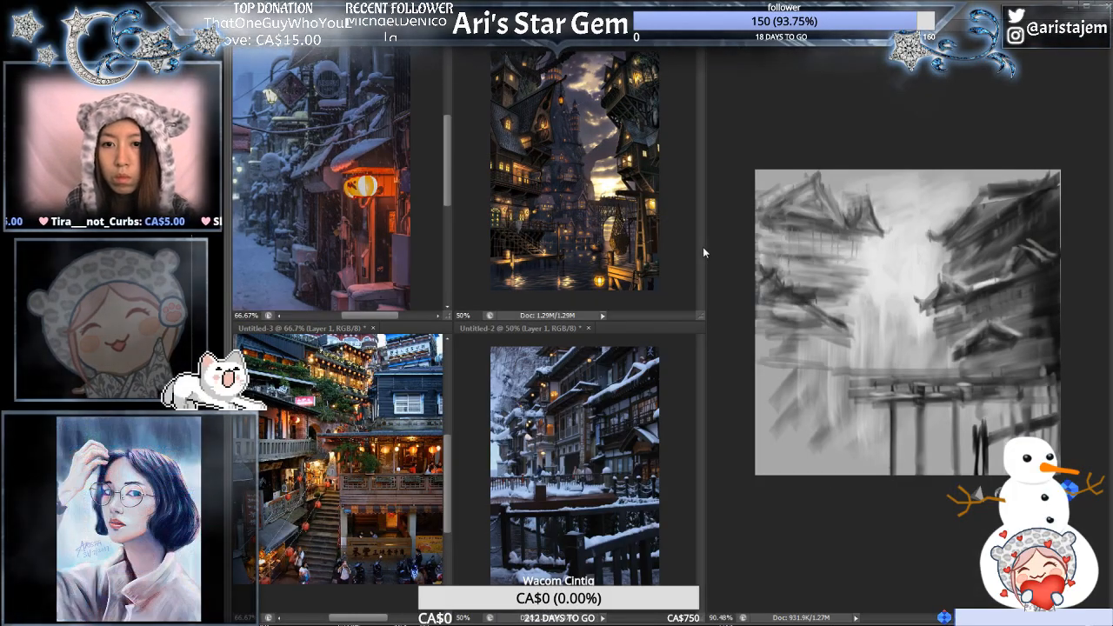
left_click_drag(703, 251, 631, 259)
key("ctrl+plus")
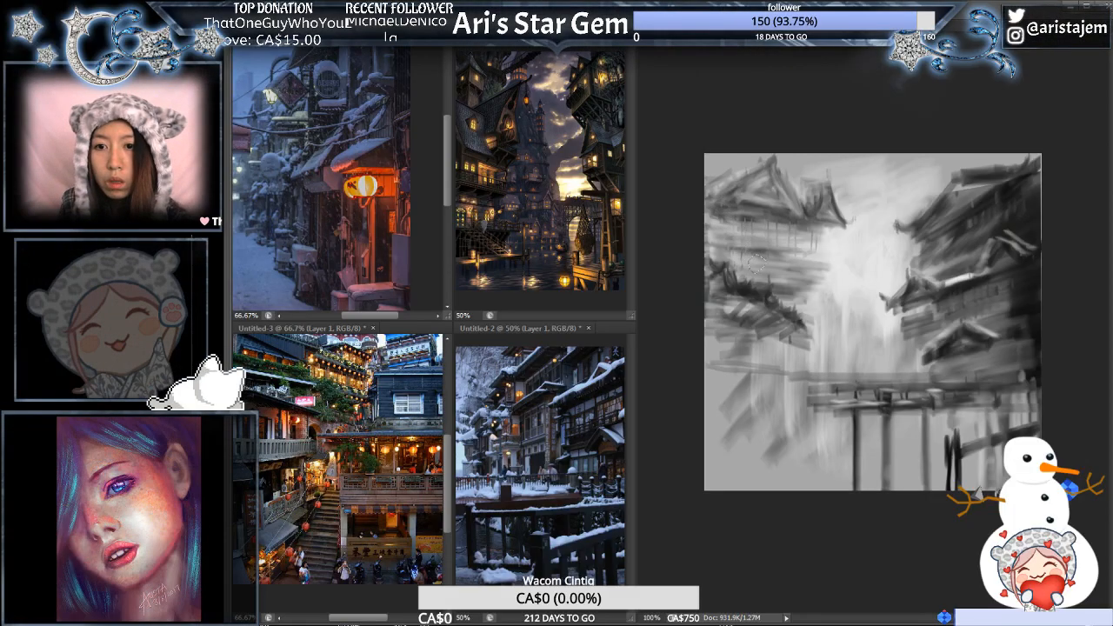
left_click_drag(746, 268, 762, 271)
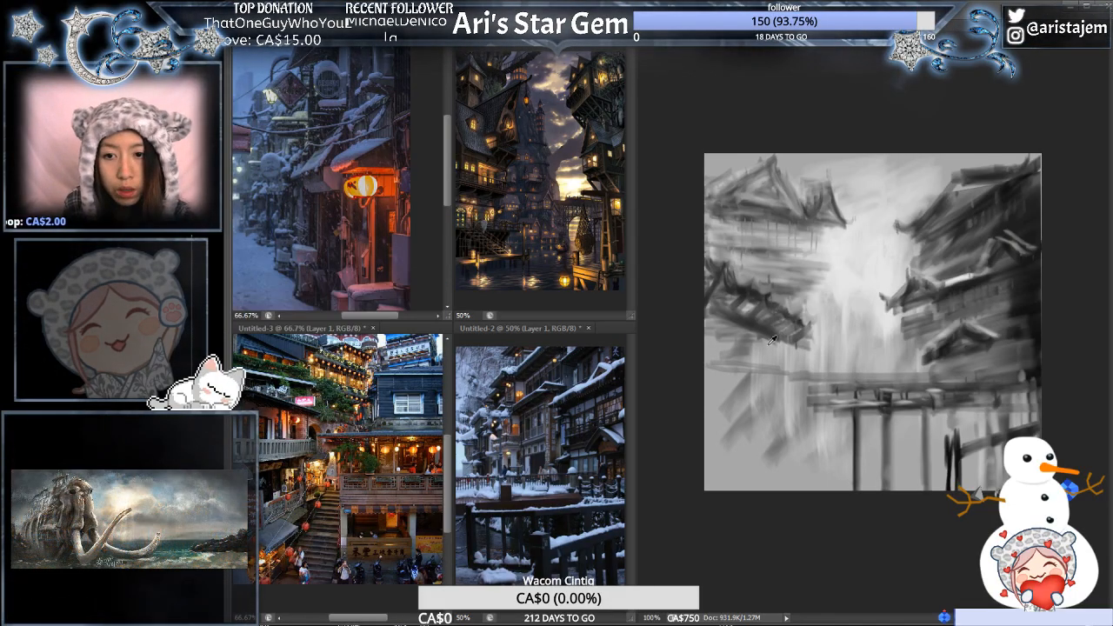
- Paint vertical posts, a shaded wall and a dark base beneath the left-hand building's lower roof, redoing the outermost post as a straight stroke
left_click_drag(755, 336, 753, 409)
left_click_drag(746, 358, 744, 409)
mouse_move(738, 332)
left_mouse_down()
mouse_move(745, 403)
mouse_move(719, 424)
mouse_move(779, 407)
mouse_move(730, 423)
mouse_move(766, 409)
left_mouse_up()
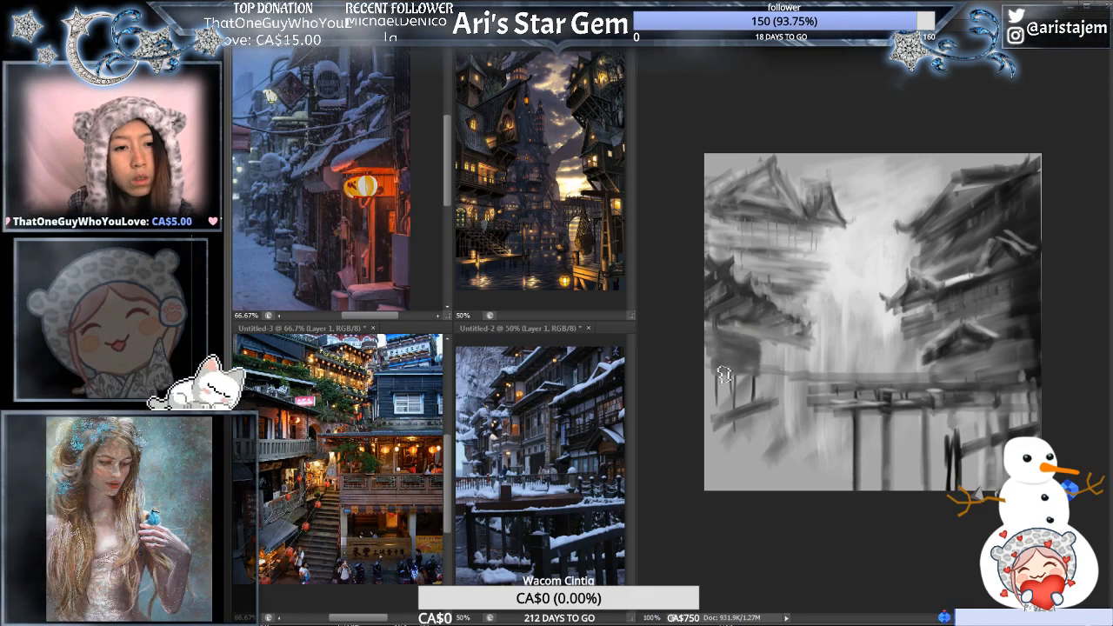
left_click_drag(732, 348, 730, 407)
mouse_move(721, 350)
left_mouse_down()
mouse_move(720, 409)
mouse_move(722, 392)
mouse_move(776, 402)
left_mouse_up()
left_click_drag(768, 348, 775, 384)
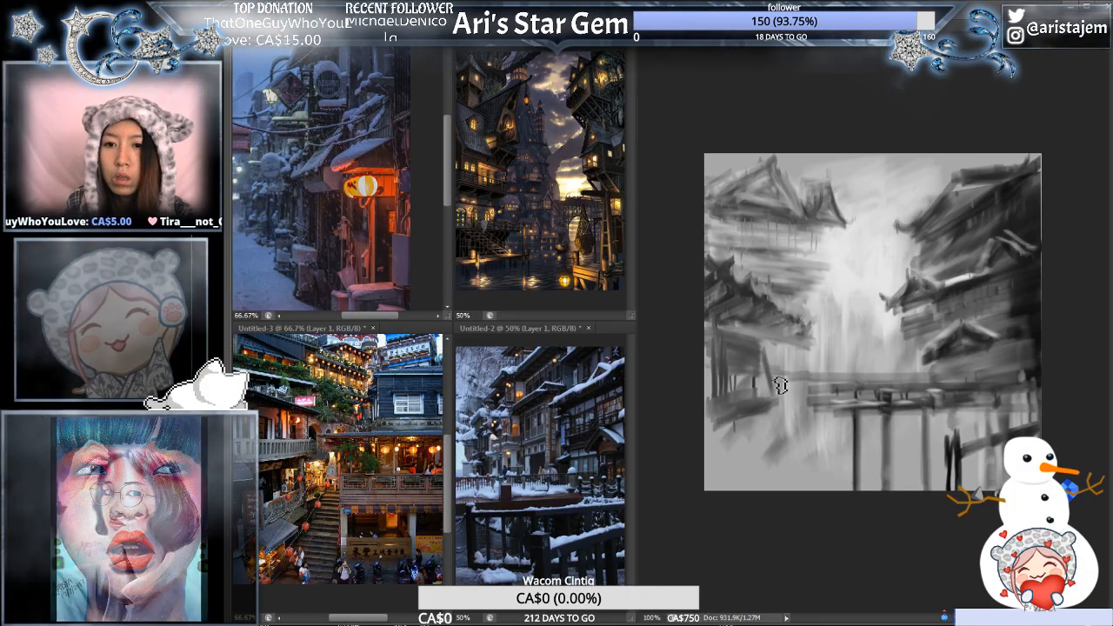
key("ctrl+z")
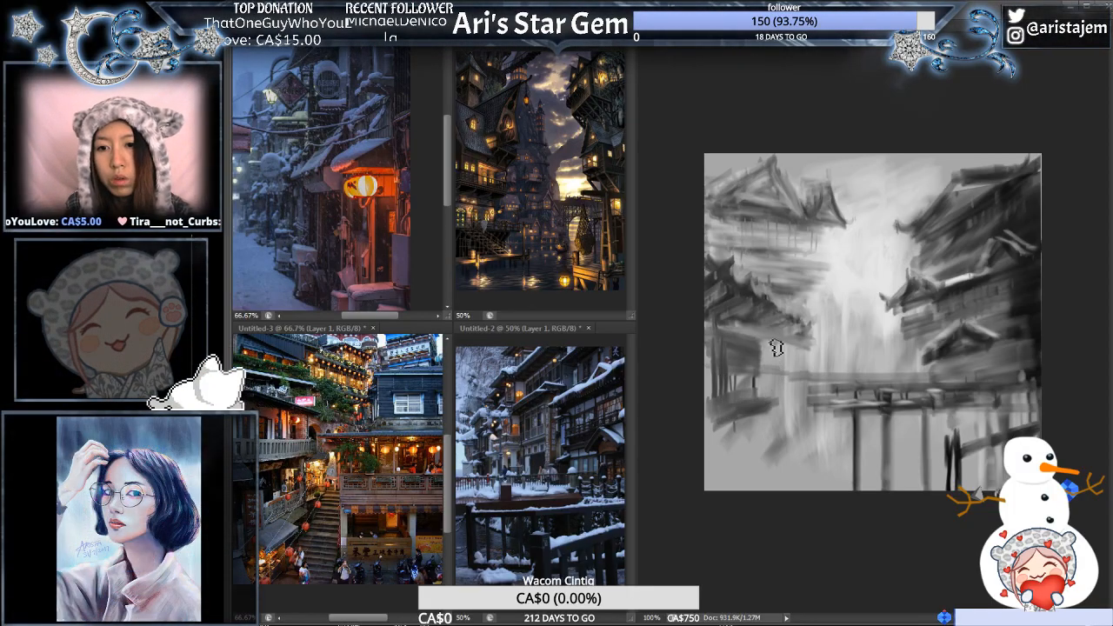
left_click_drag(770, 346, 769, 396)
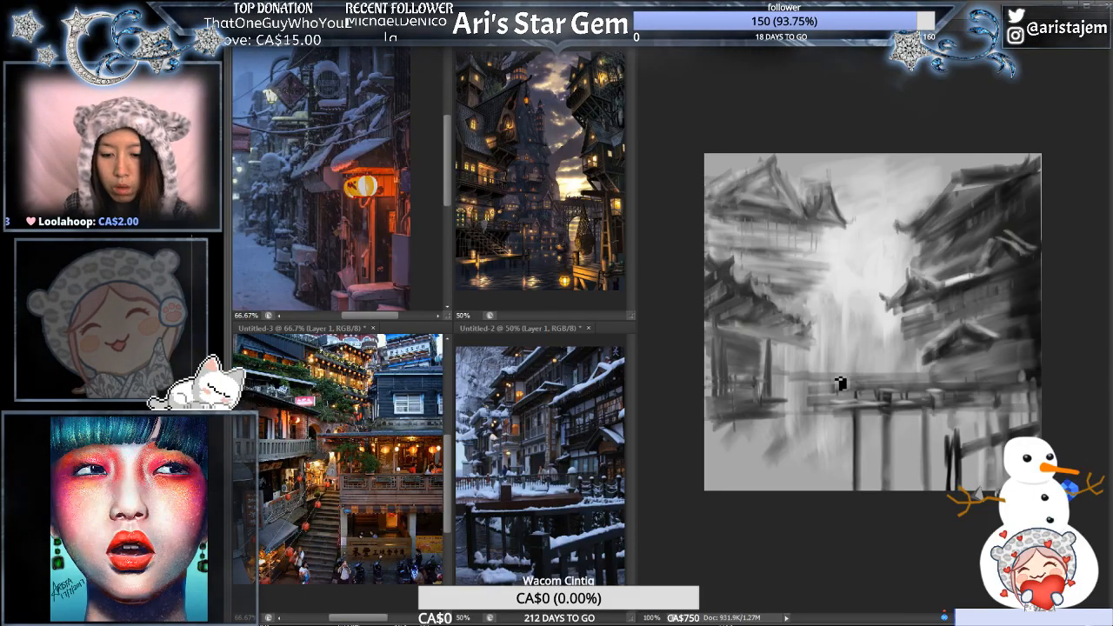
- Paint light vertical strokes over the end of the walkway near the bright centre and undo the last one
mouse_move(829, 361)
left_mouse_down()
mouse_move(818, 432)
mouse_move(830, 365)
mouse_move(833, 412)
mouse_move(840, 392)
mouse_move(831, 370)
mouse_move(829, 416)
left_mouse_up()
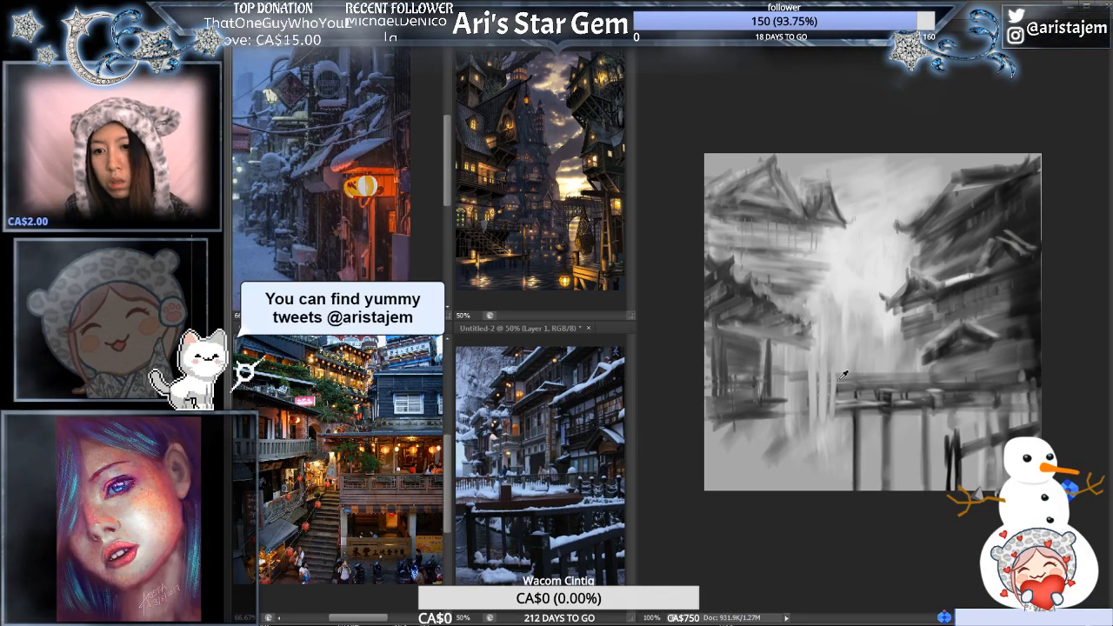
key("ctrl+z")
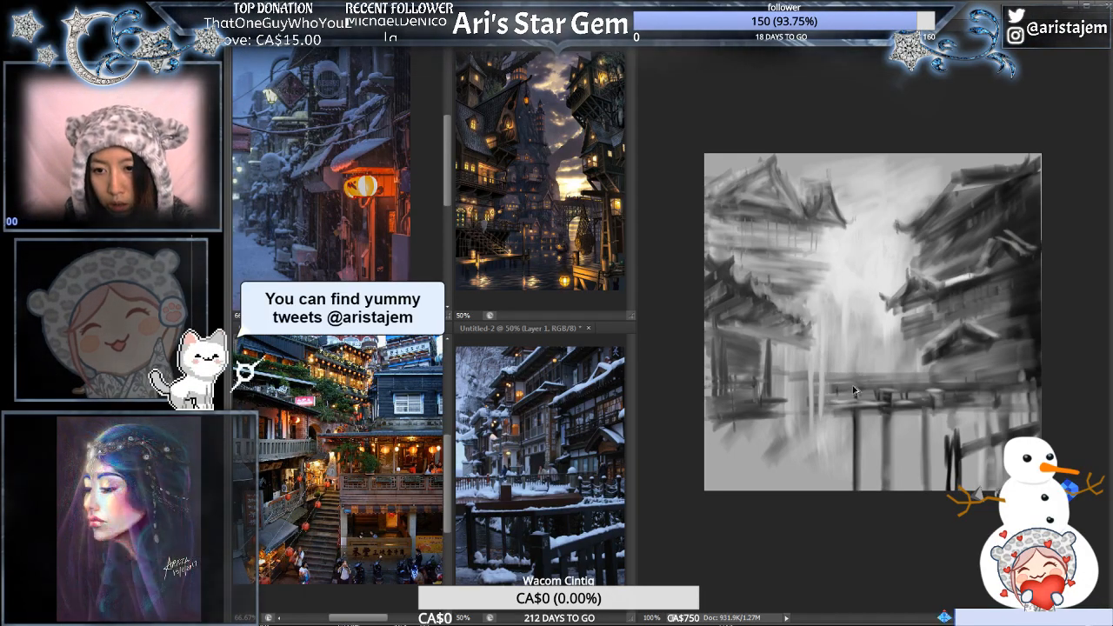
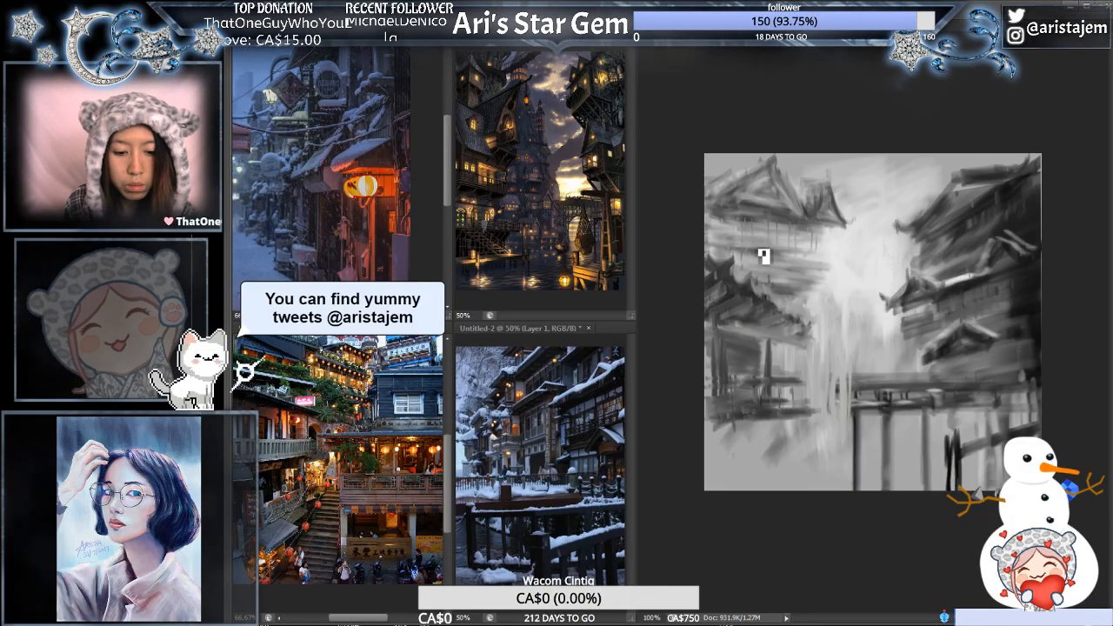
- Bring the panels back and paint vertical dark grey support posts beneath the left-hand building's base, darkening the base's lower edge
key("Tab")
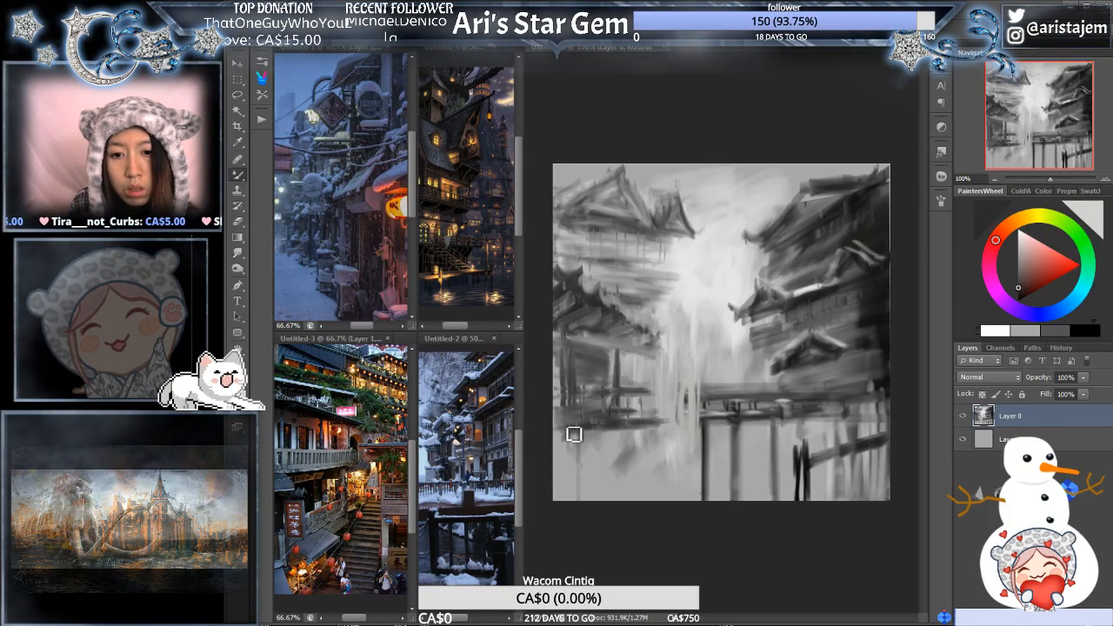
mouse_move(575, 435)
left_mouse_down()
mouse_move(571, 498)
mouse_move(579, 424)
mouse_move(576, 506)
mouse_move(577, 449)
mouse_move(577, 494)
left_mouse_up()
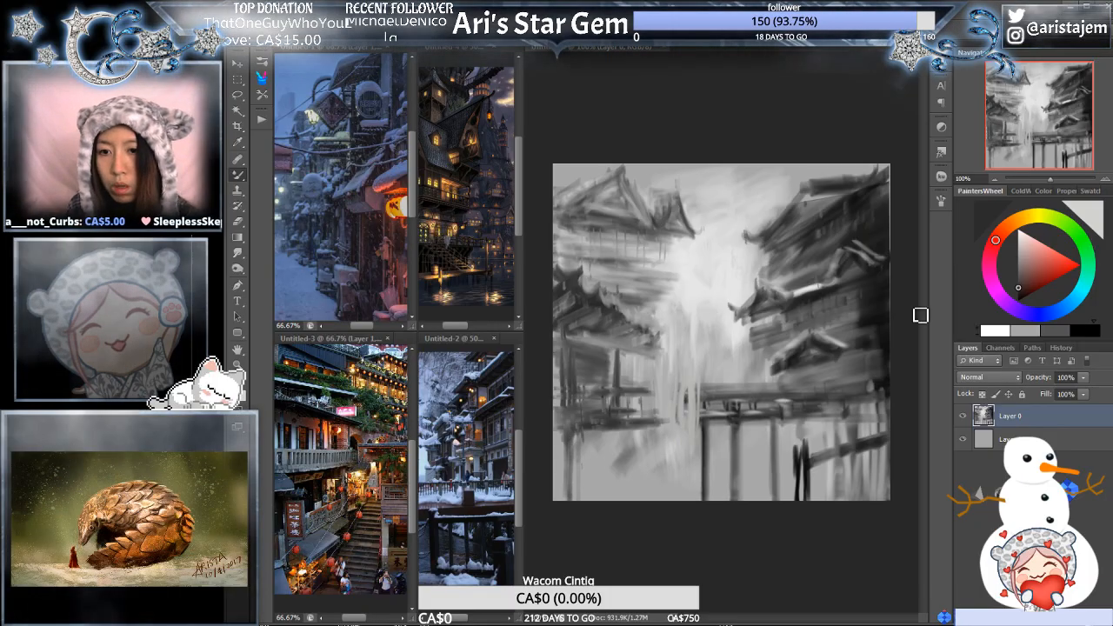
left_click(877, 289, "alt")
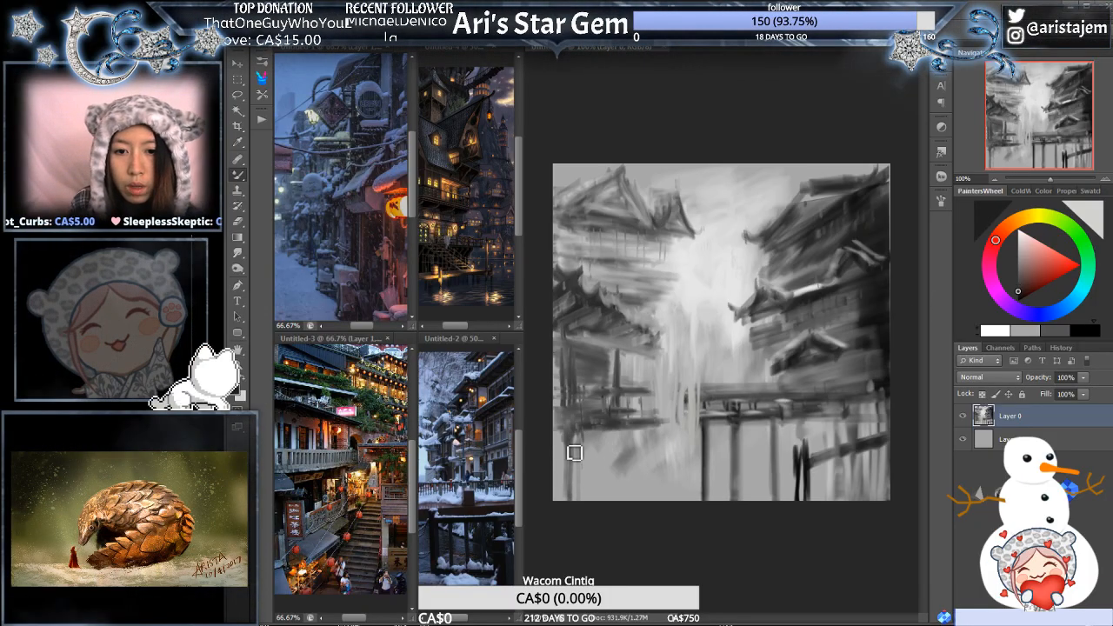
left_click_drag(575, 454, 585, 507)
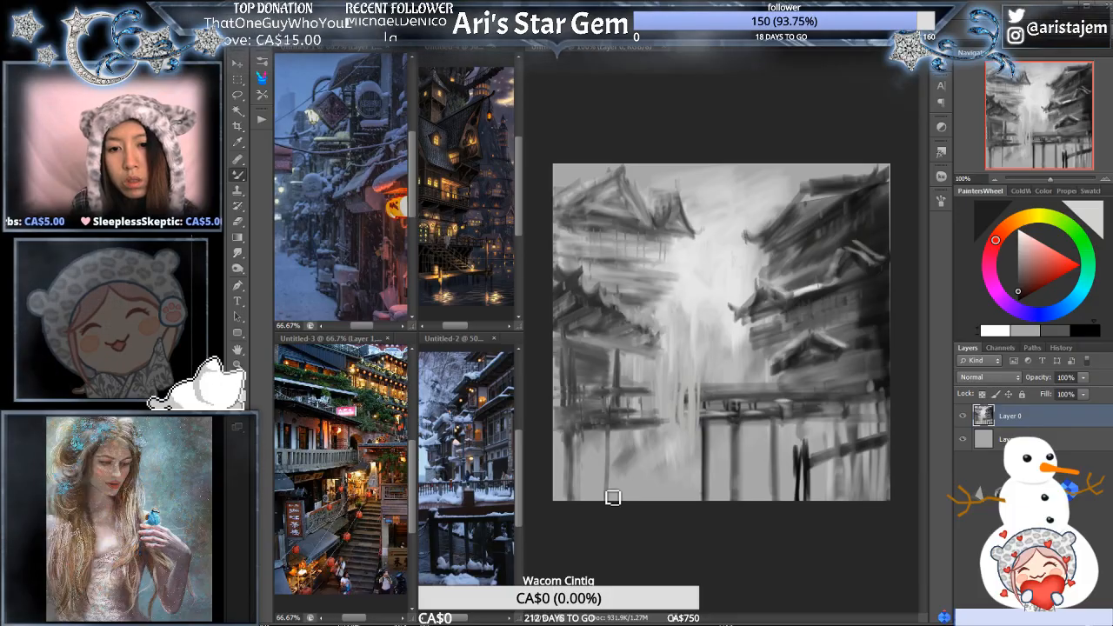
left_click_drag(615, 427, 617, 484)
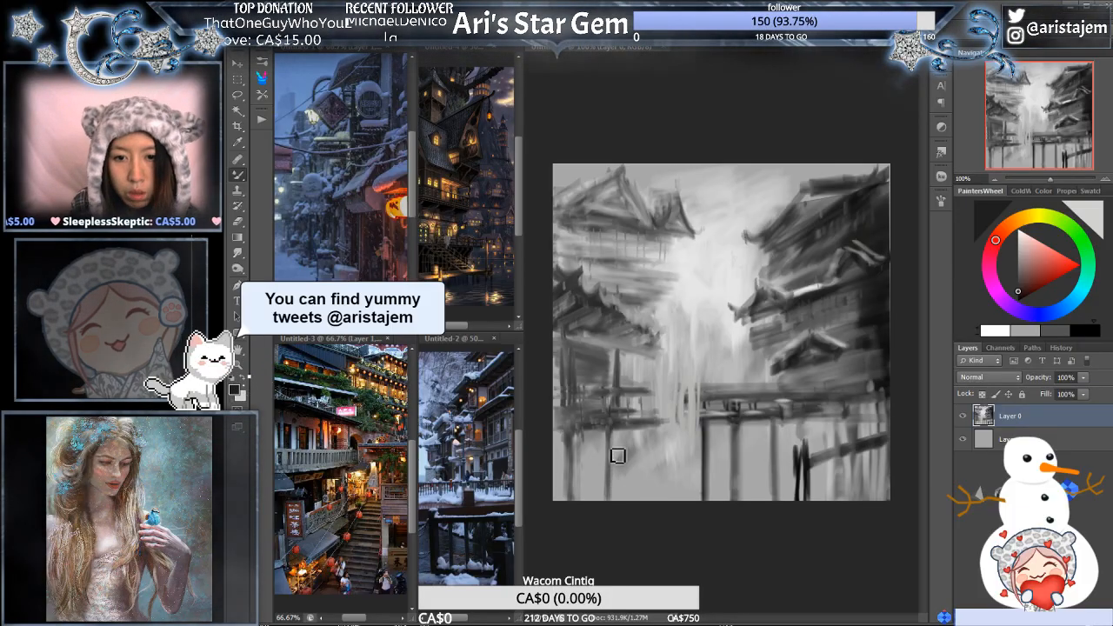
left_click_drag(619, 438, 621, 498)
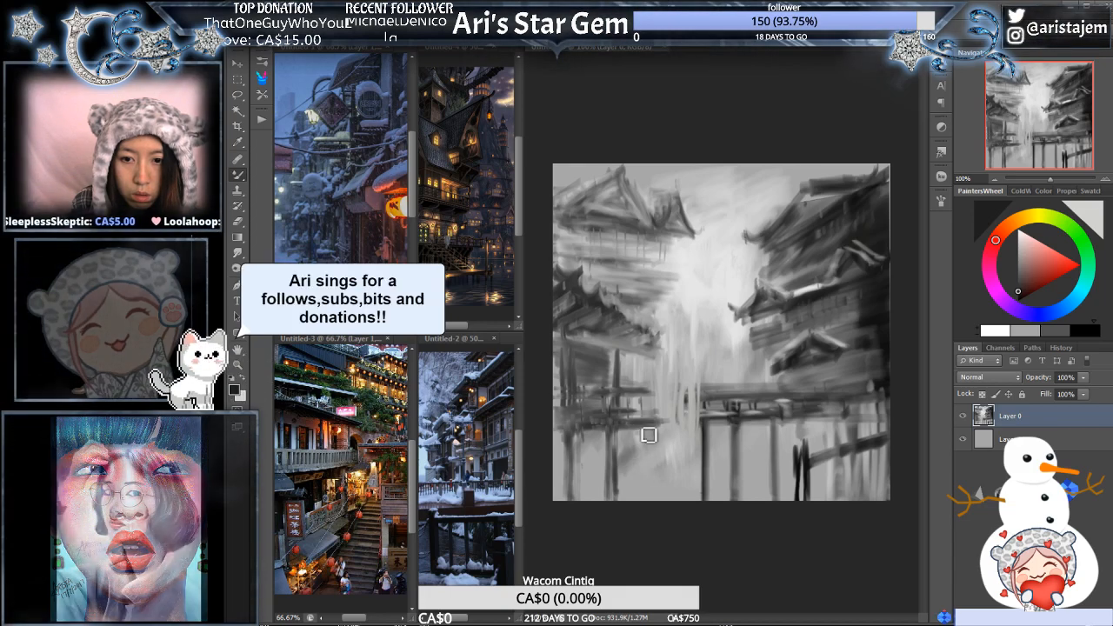
left_click_drag(649, 435, 652, 503)
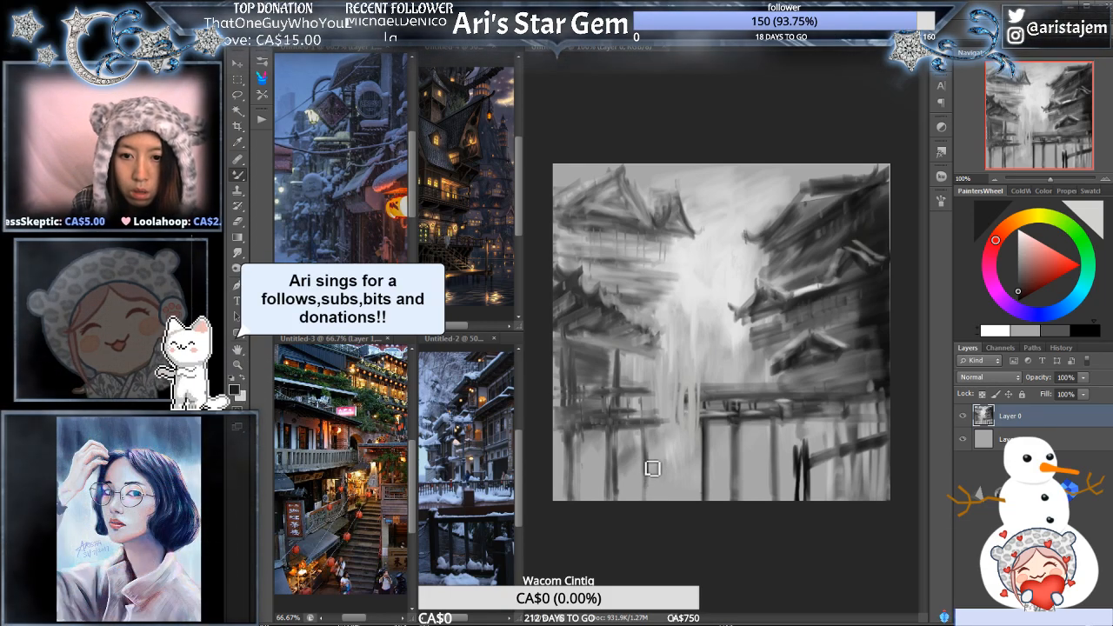
left_click(1018, 300)
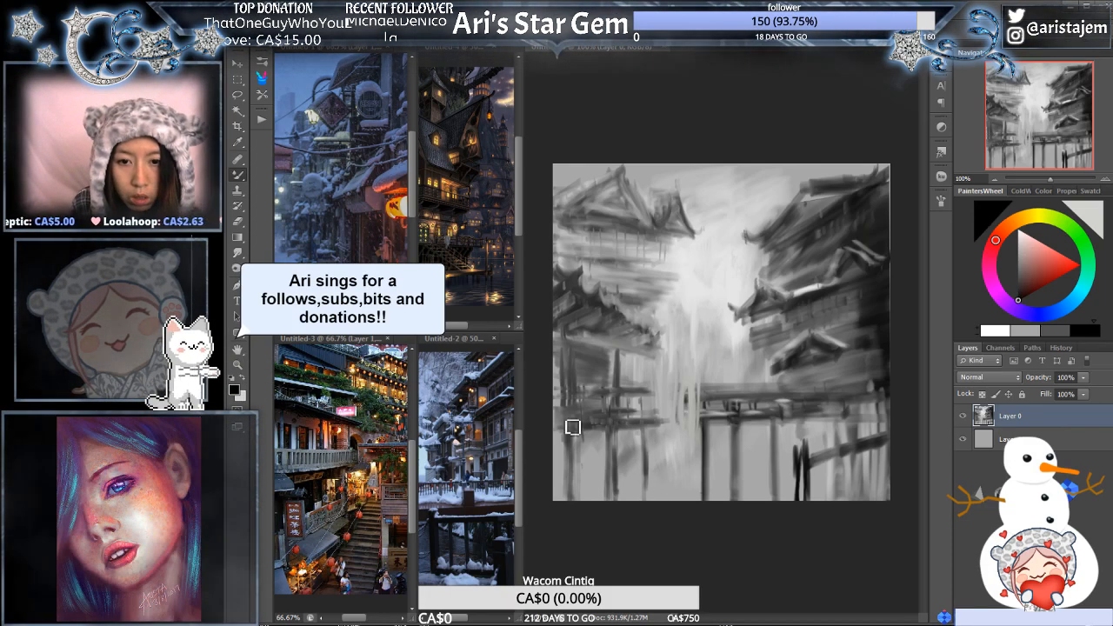
mouse_move(580, 428)
left_mouse_down()
mouse_move(652, 428)
mouse_move(625, 431)
left_mouse_up()
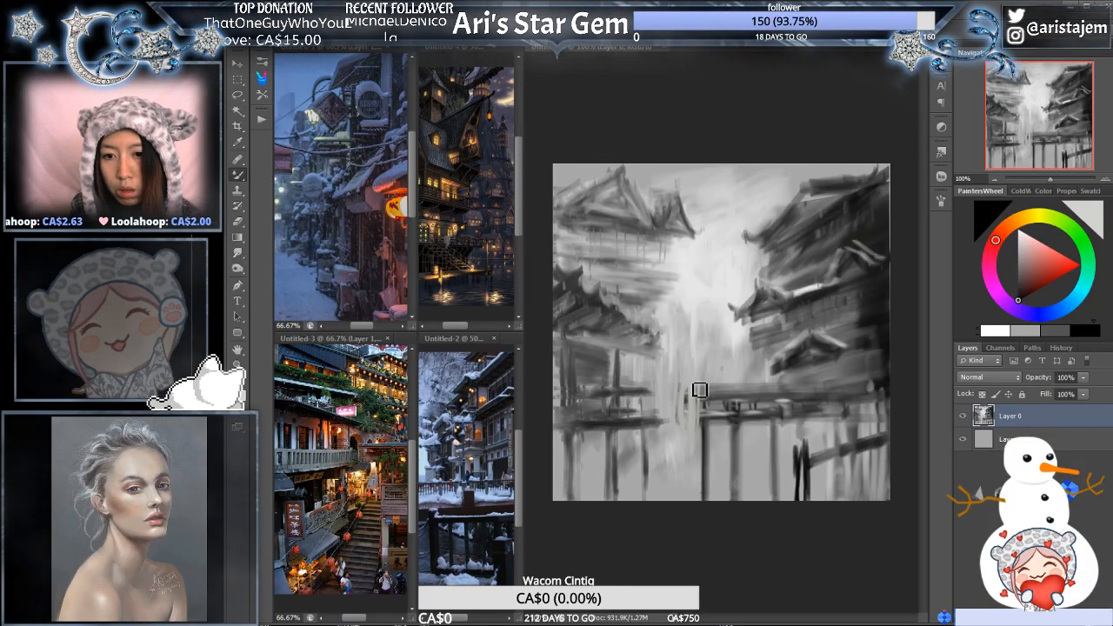
- Brighten the centre with sampled light tones, adding pale strokes at the walkway's end and a faint distant roof, guided by the references
left_click(722, 370, "alt")
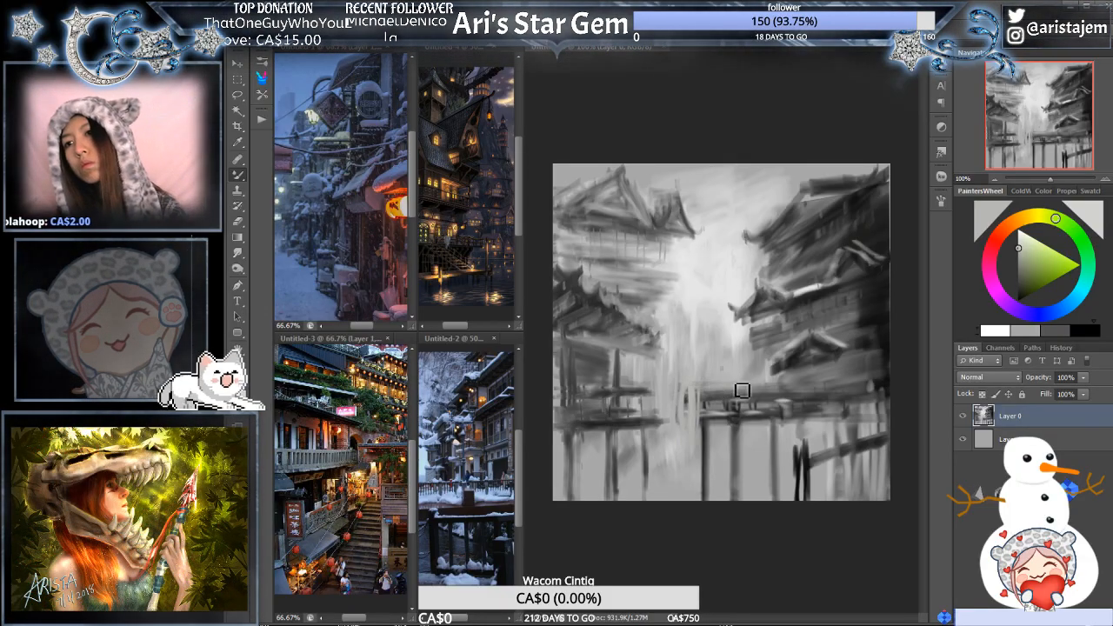
left_click(680, 347, "alt")
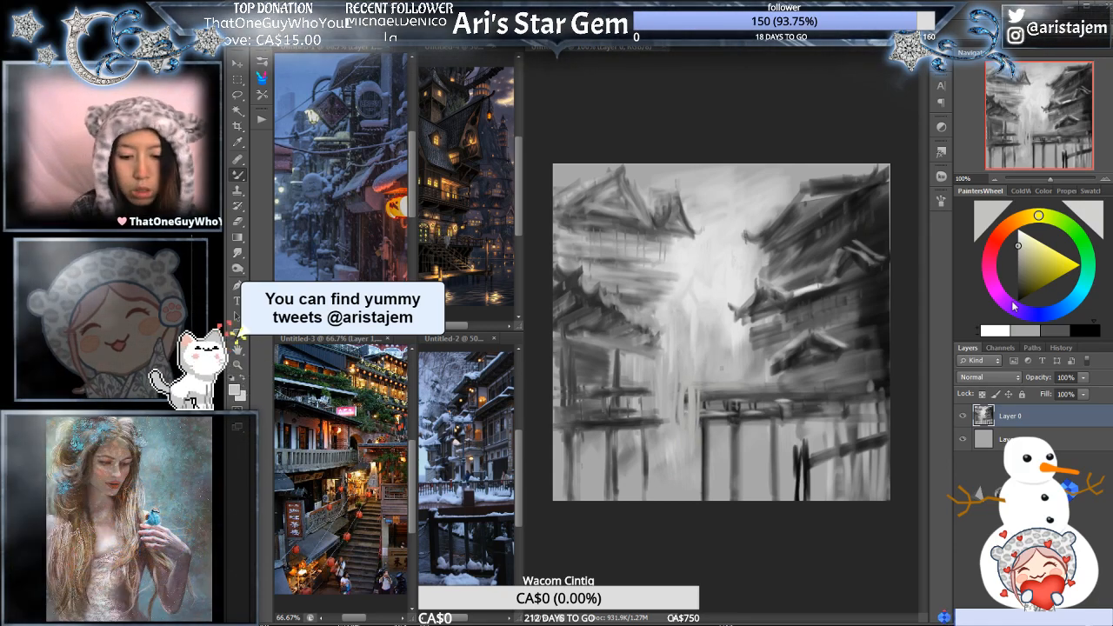
key("i")
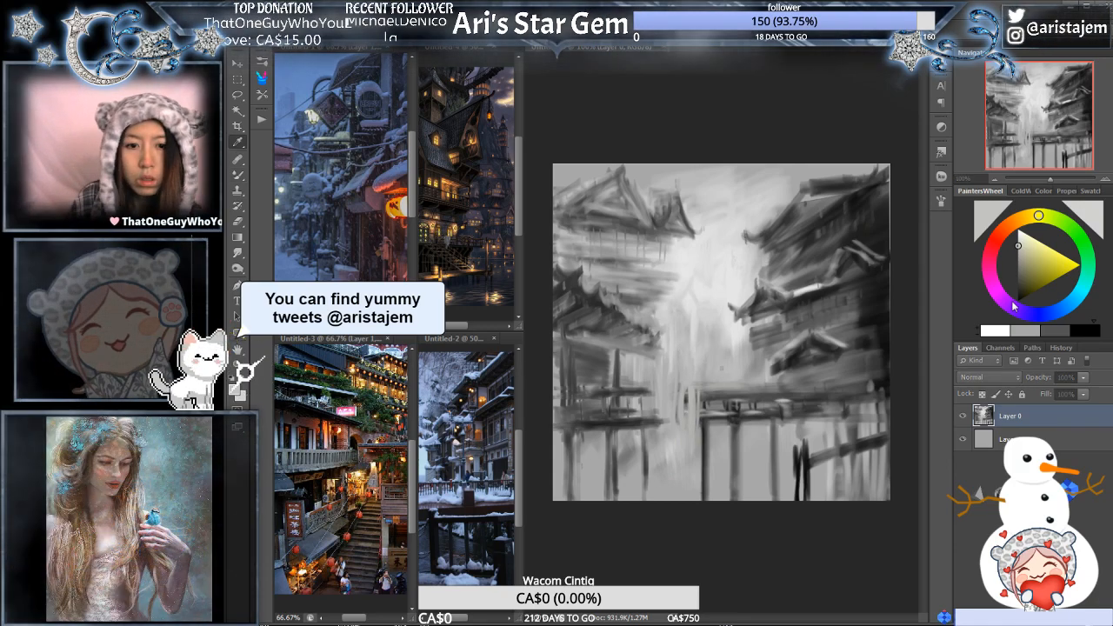
left_click_drag(290, 450, 305, 449)
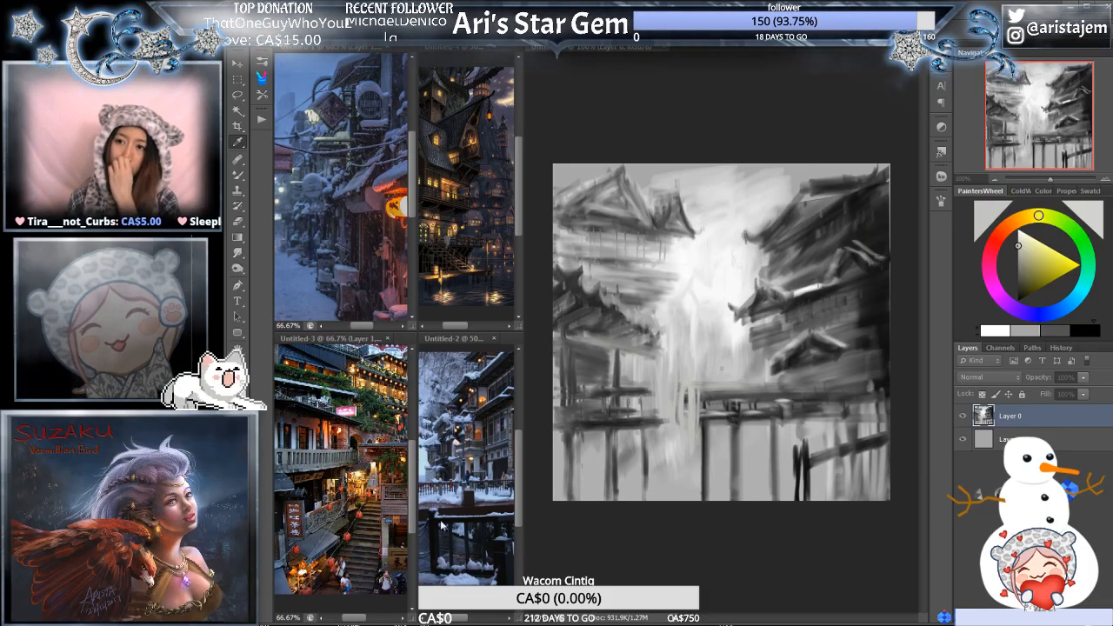
key("b")
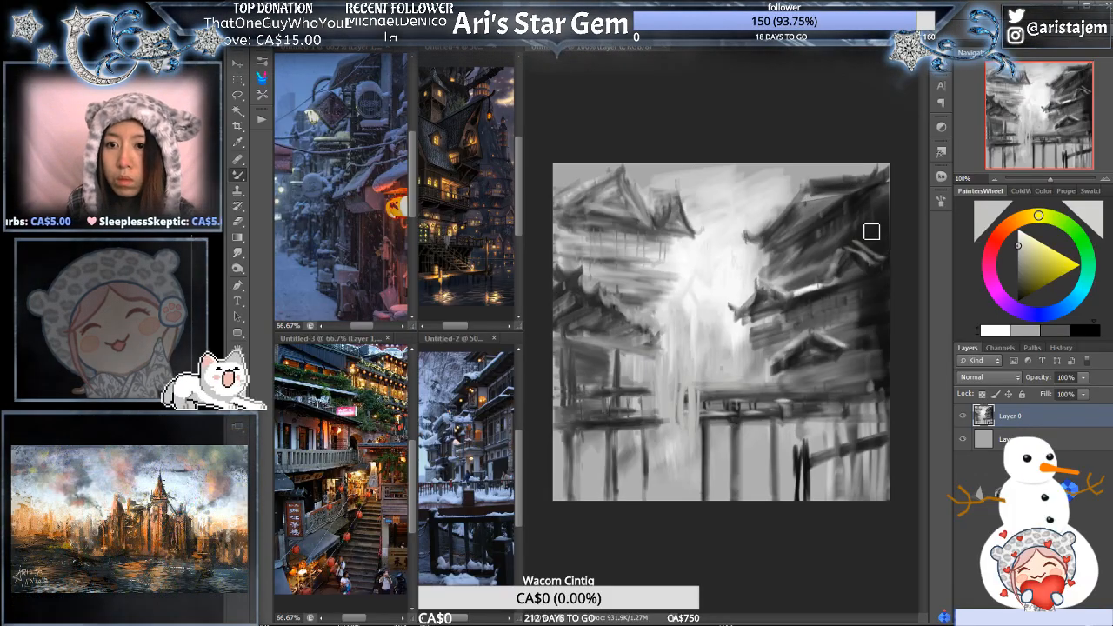
left_click(818, 206, "alt")
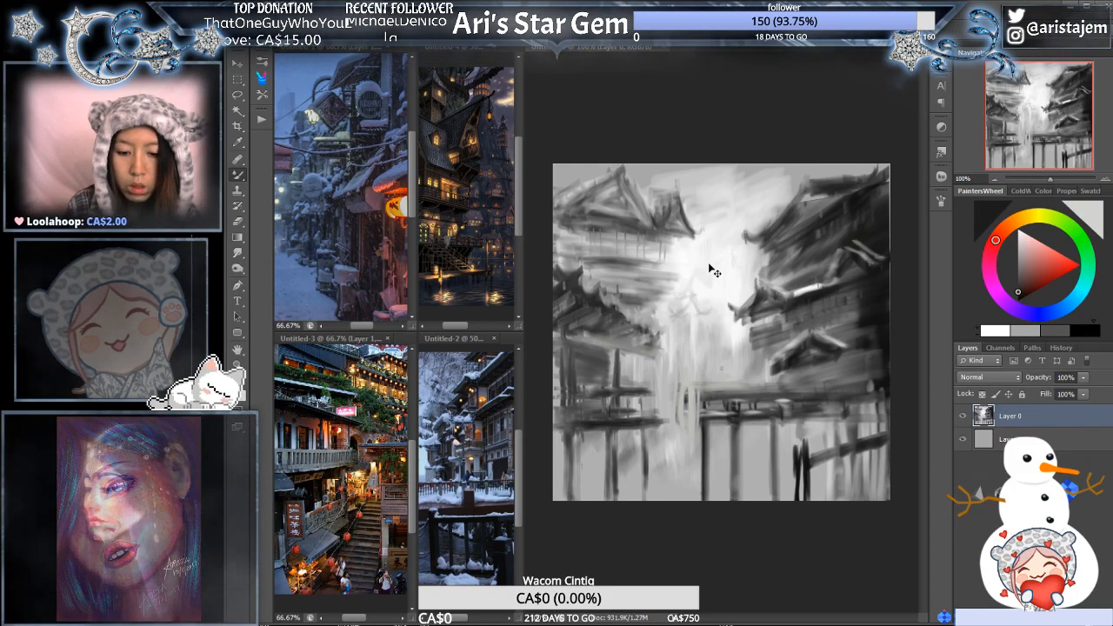
- Flip the canvas horizontally and refine the bright centre and the faint distant roof with sampled light and grey tones
key("ctrl+shift+h")
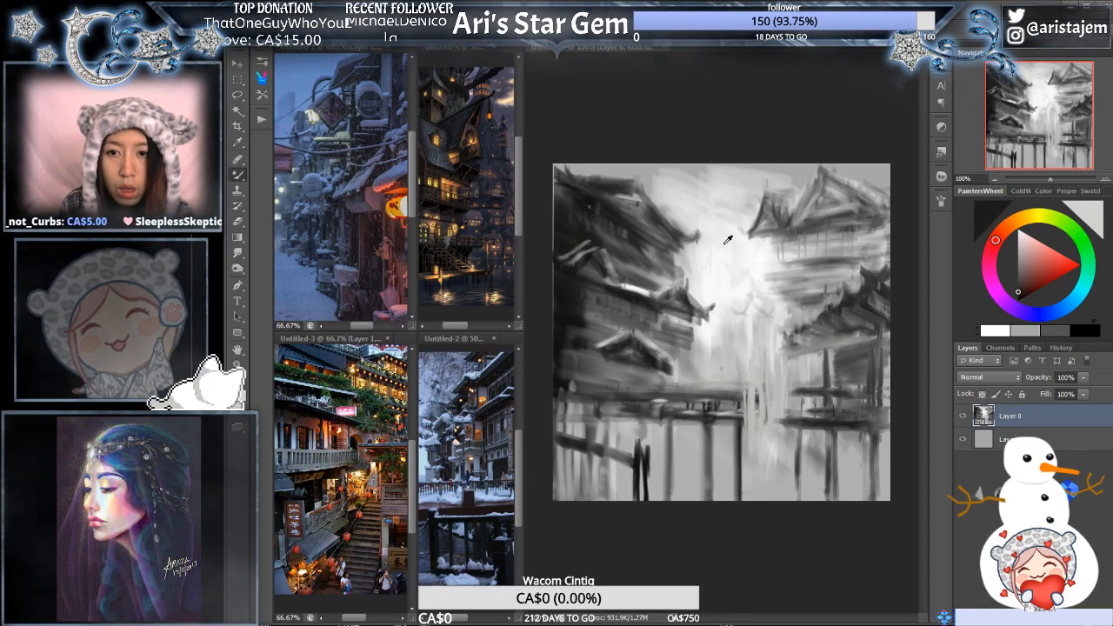
left_click(728, 239, "alt")
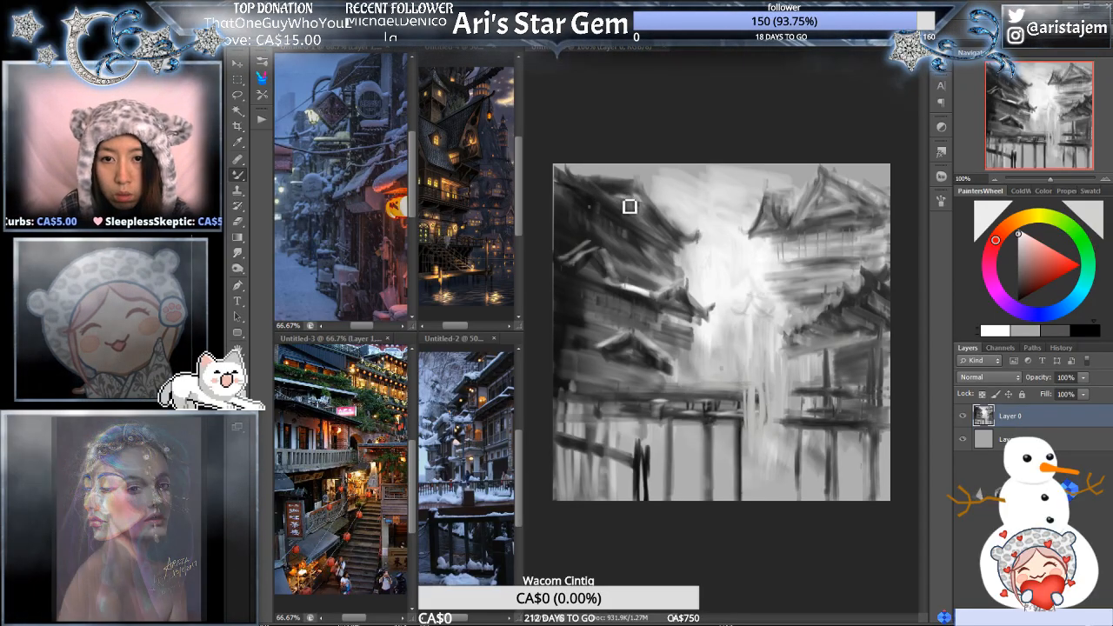
left_click(581, 225, "alt")
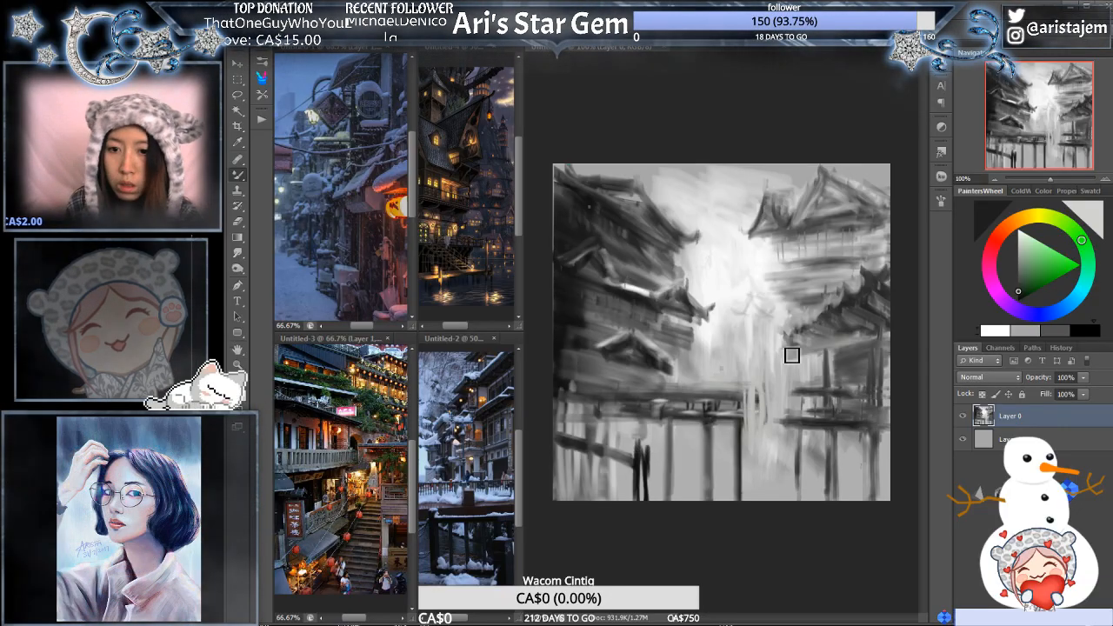
left_click(759, 326, "alt")
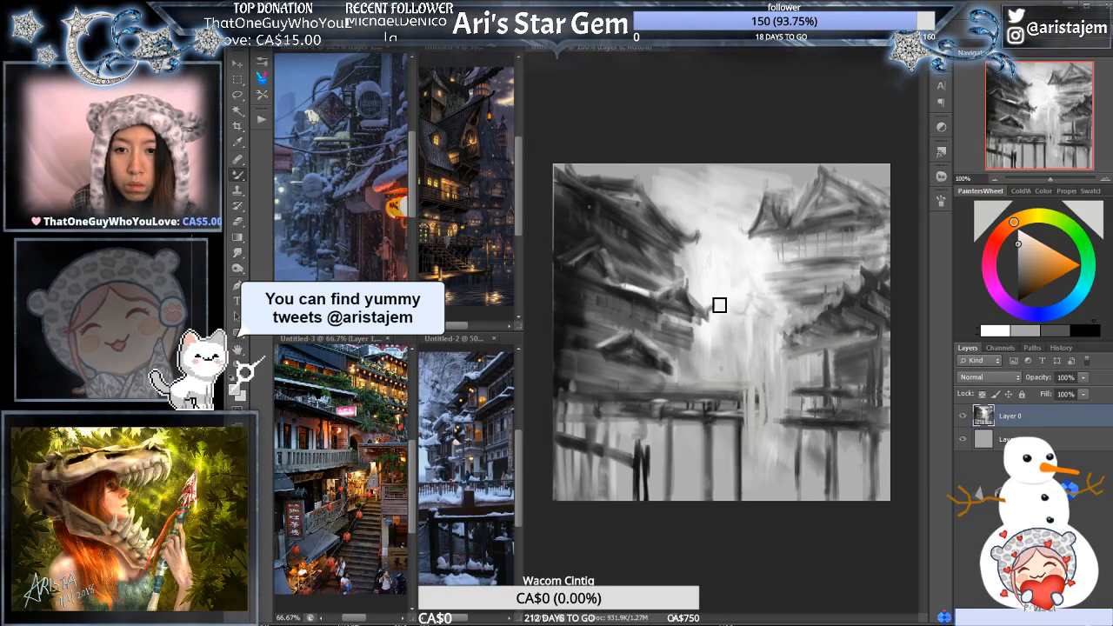
left_click(780, 315, "alt")
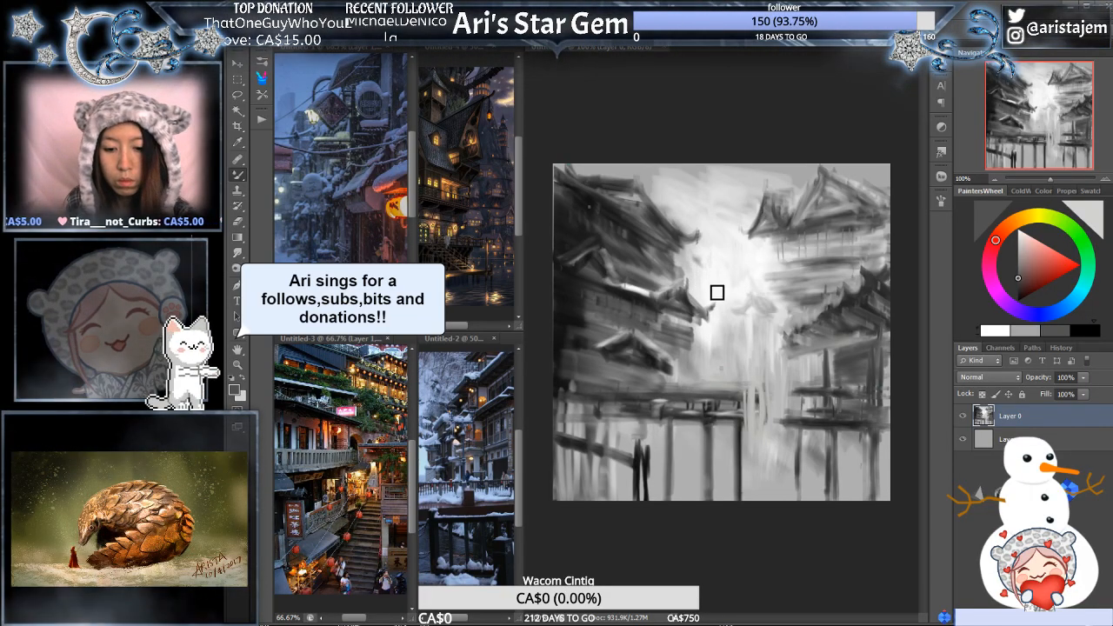
- Outline the whole left-hand building and its walkway with a freehand Lasso selection
key("l")
mouse_move(657, 189)
left_mouse_down()
mouse_move(675, 215)
mouse_move(706, 226)
mouse_move(696, 253)
mouse_move(718, 355)
mouse_move(762, 398)
mouse_move(741, 564)
mouse_move(543, 265)
mouse_move(670, 130)
left_mouse_up()
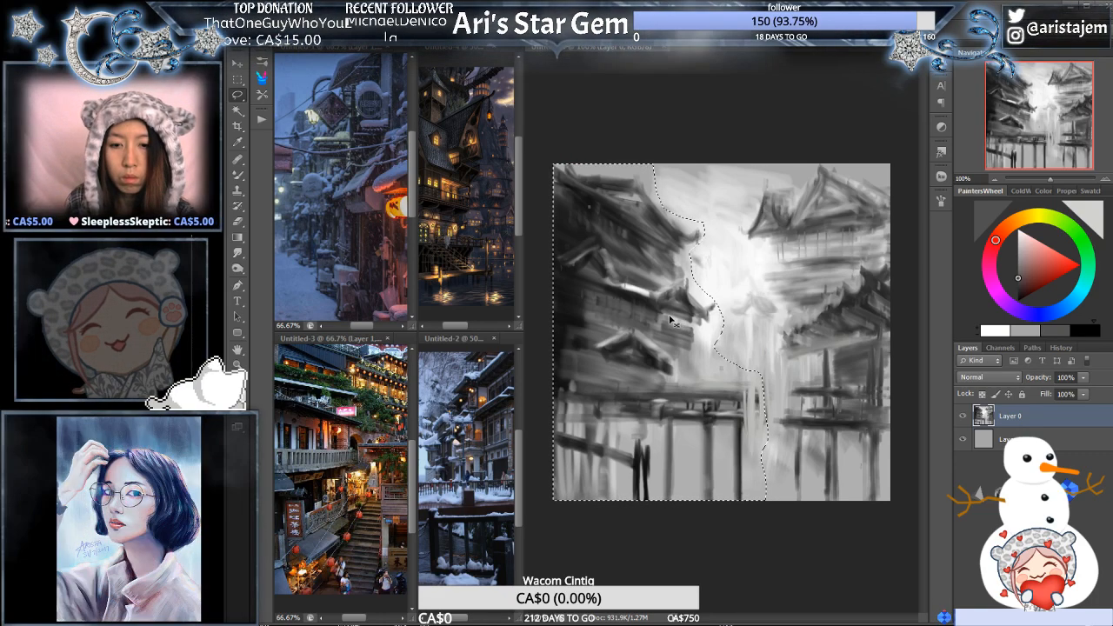
key("ctrl+t")
left_click(765, 23)
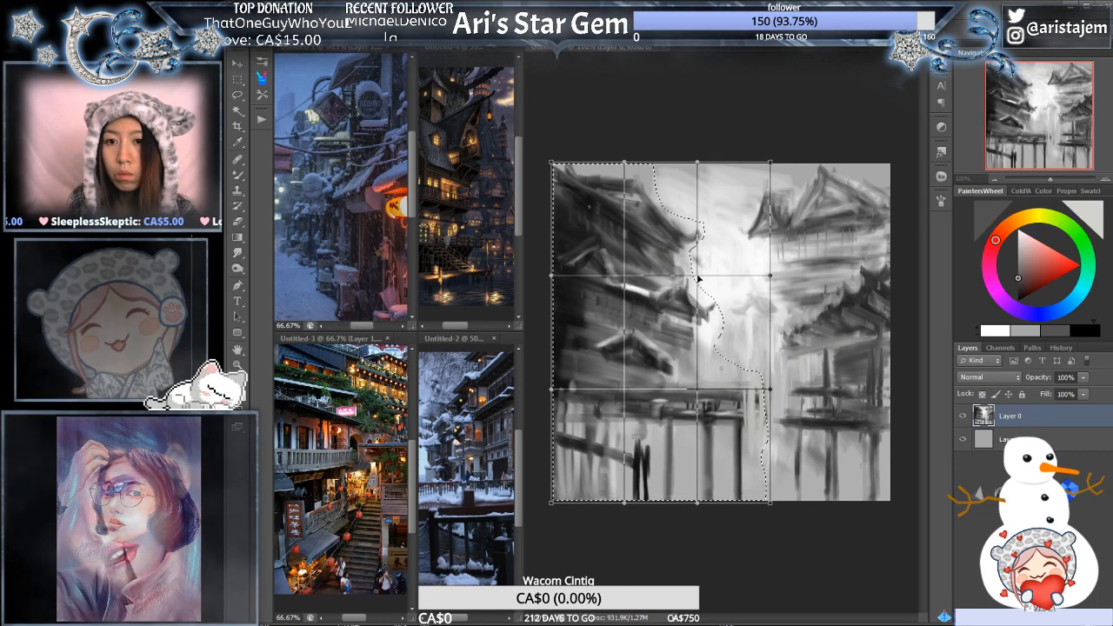
mouse_move(698, 252)
left_mouse_down()
mouse_move(697, 268)
mouse_move(699, 258)
left_mouse_up()
key("ctrl+z")
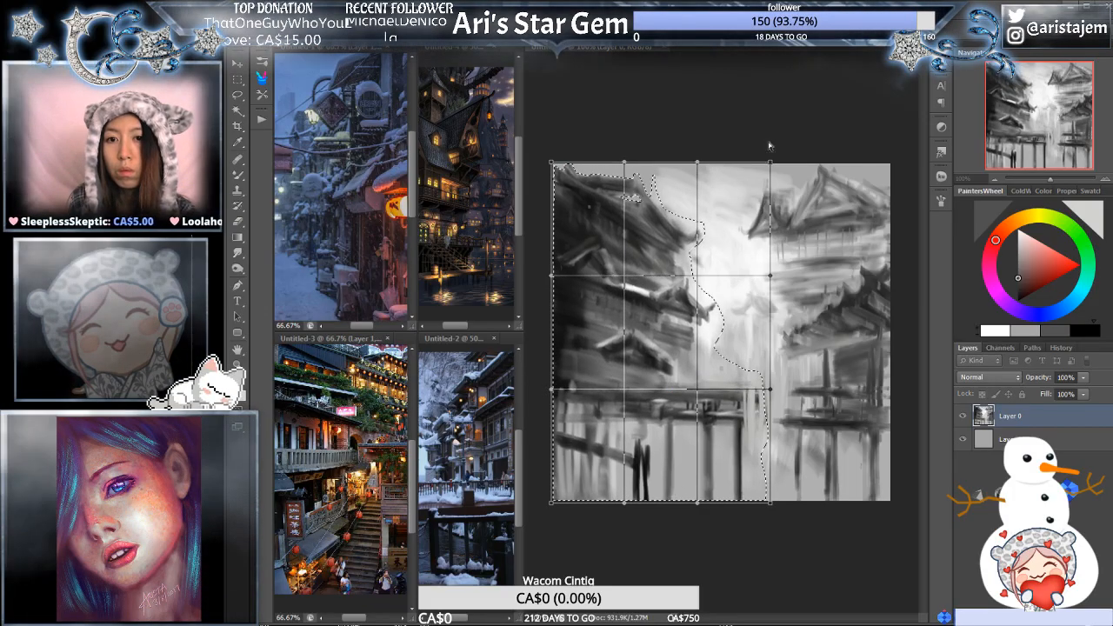
key("Escape")
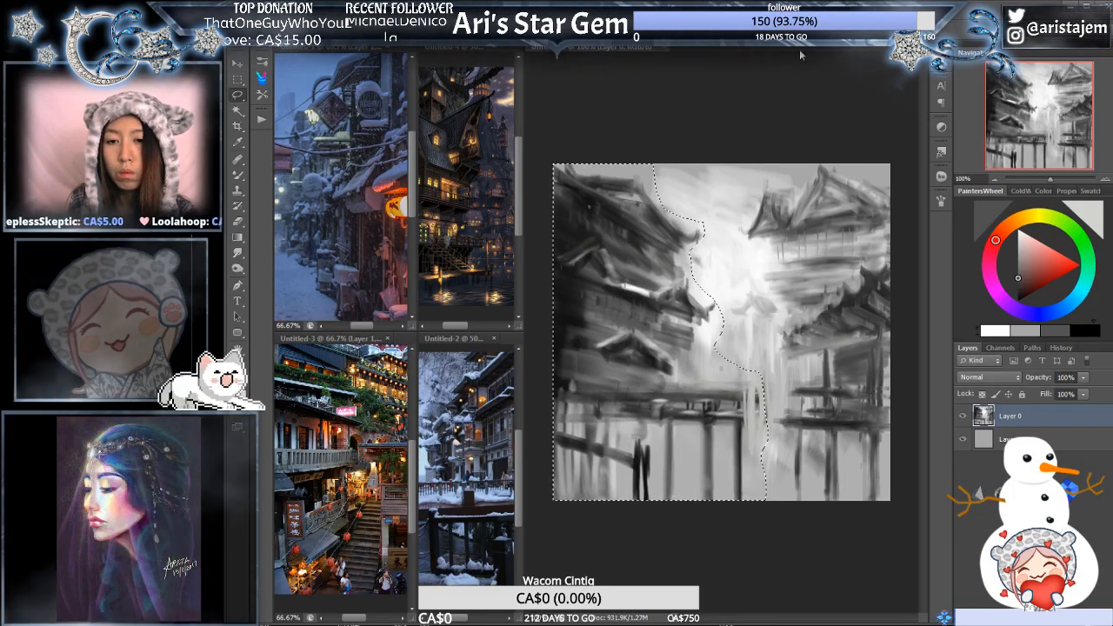
- Copy the selected left-hand building and walkway onto a new layer and try to warp the copy
key("ctrl+j")
key("ctrl+t")
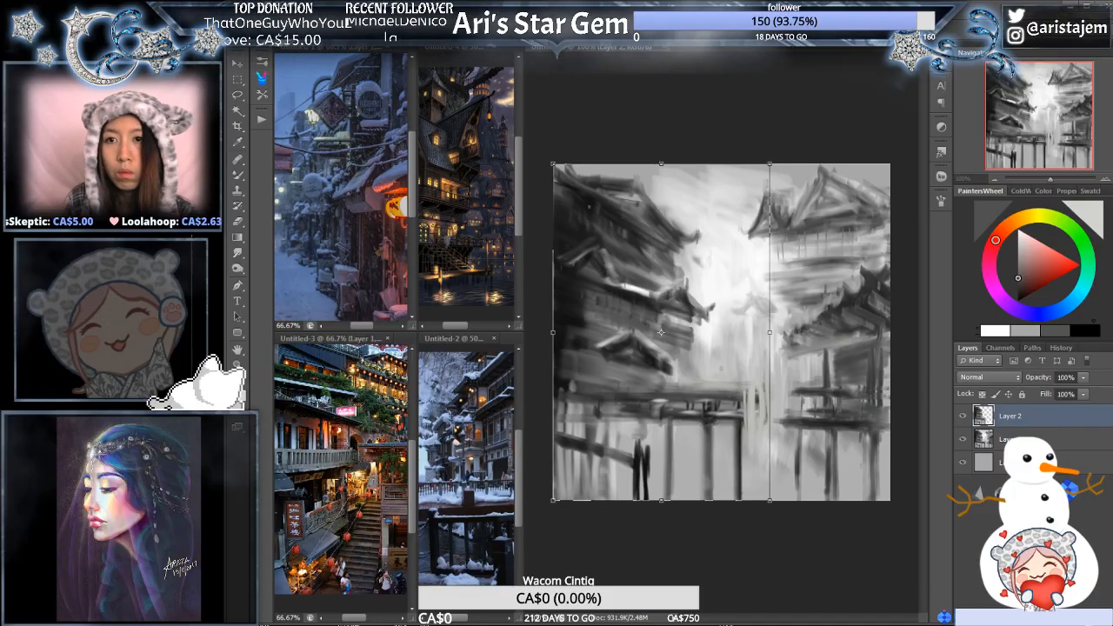
left_click(765, 23)
mouse_move(615, 245)
left_mouse_down()
mouse_move(616, 268)
mouse_move(615, 212)
left_mouse_up()
key("Return")
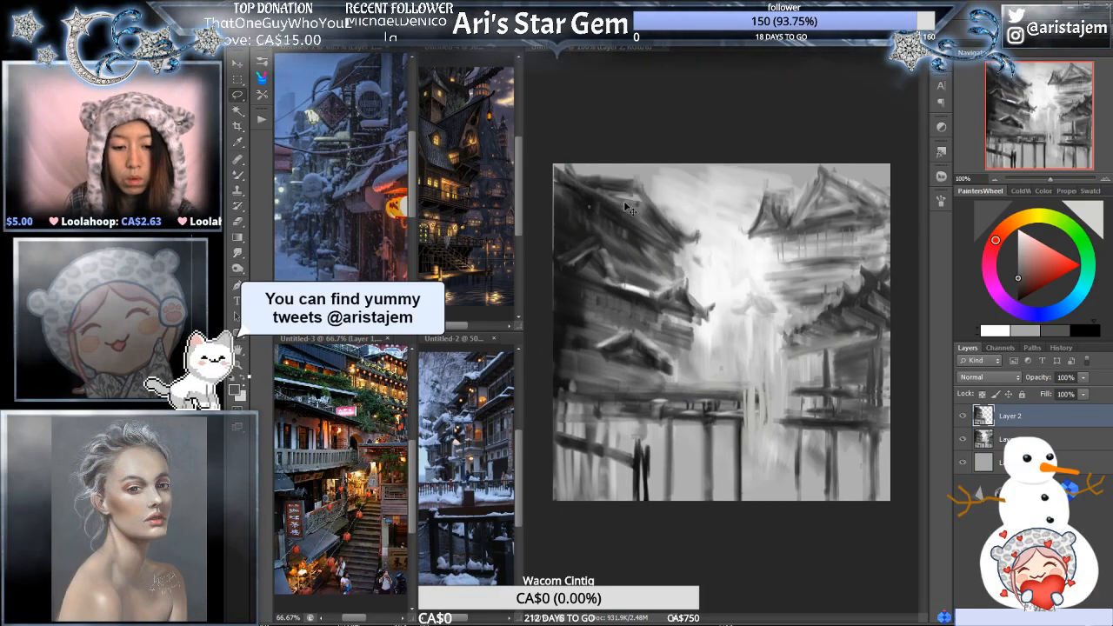
- Squash the copied building downward from its upper edge to form an extra roof tier, and warp its outer upper corner slightly lower
key("ctrl+t")
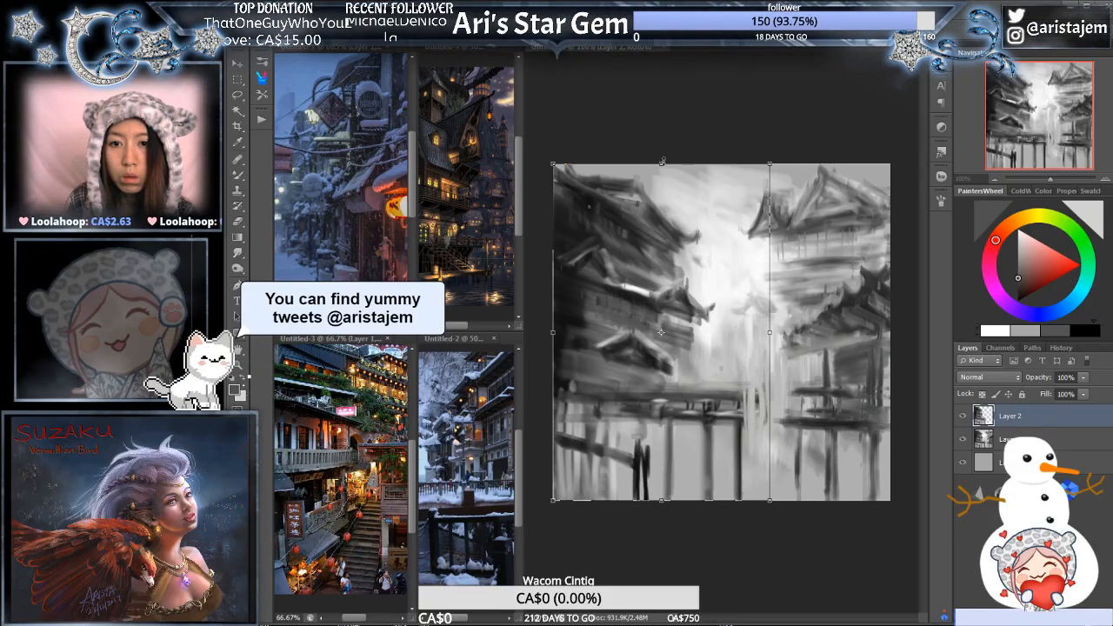
mouse_move(675, 165)
left_mouse_down()
mouse_move(663, 232)
mouse_move(659, 155)
mouse_move(658, 244)
left_mouse_up()
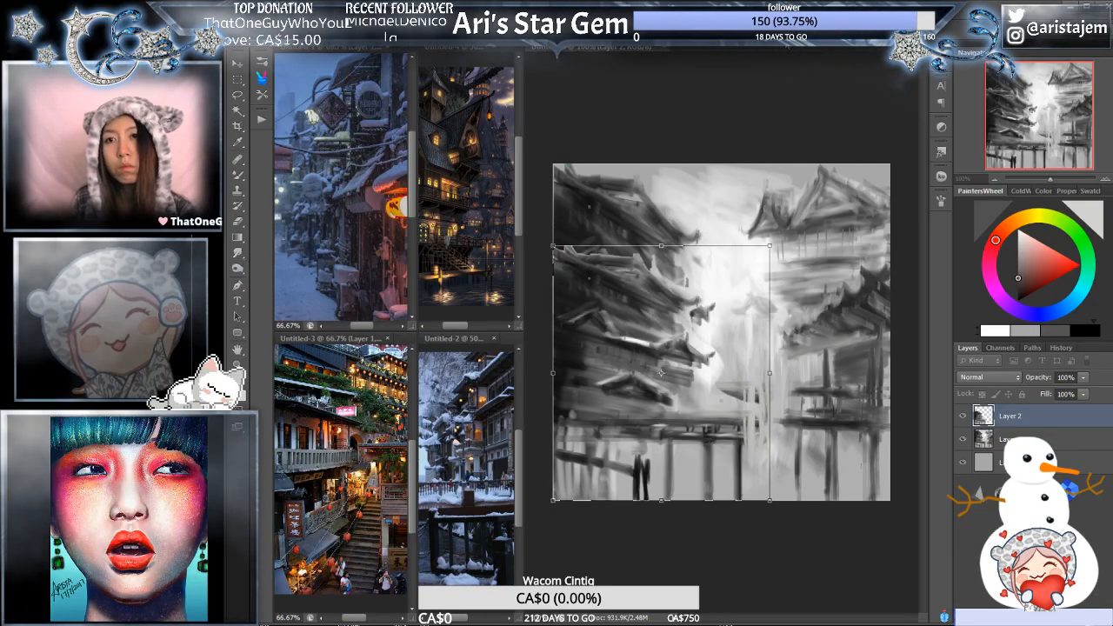
left_click(707, 23)
left_click_drag(551, 251, 549, 274)
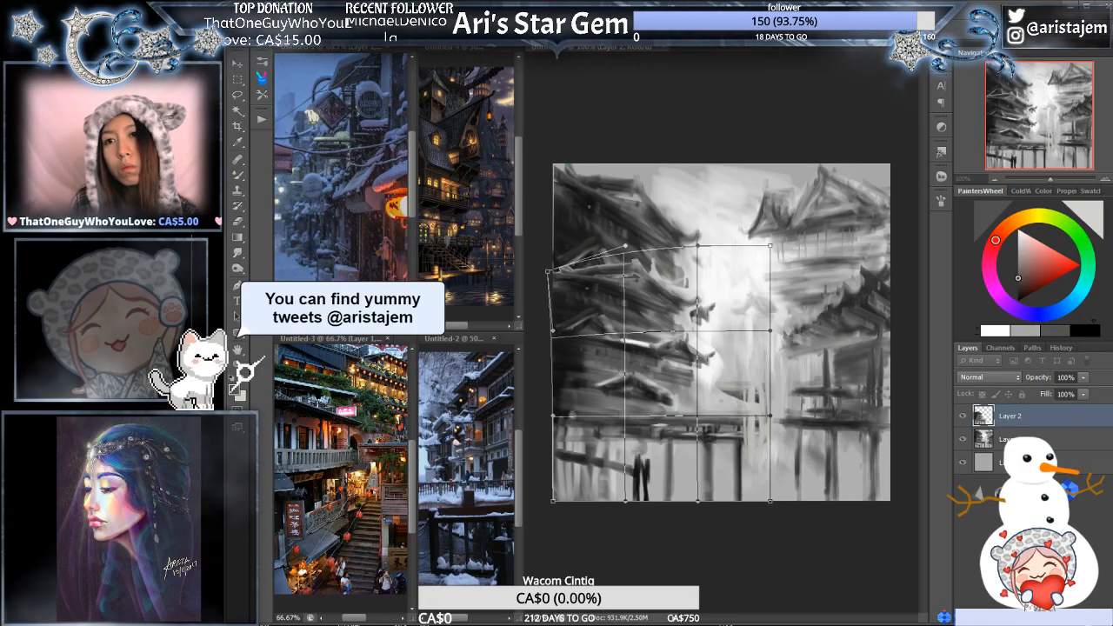
key("Return")
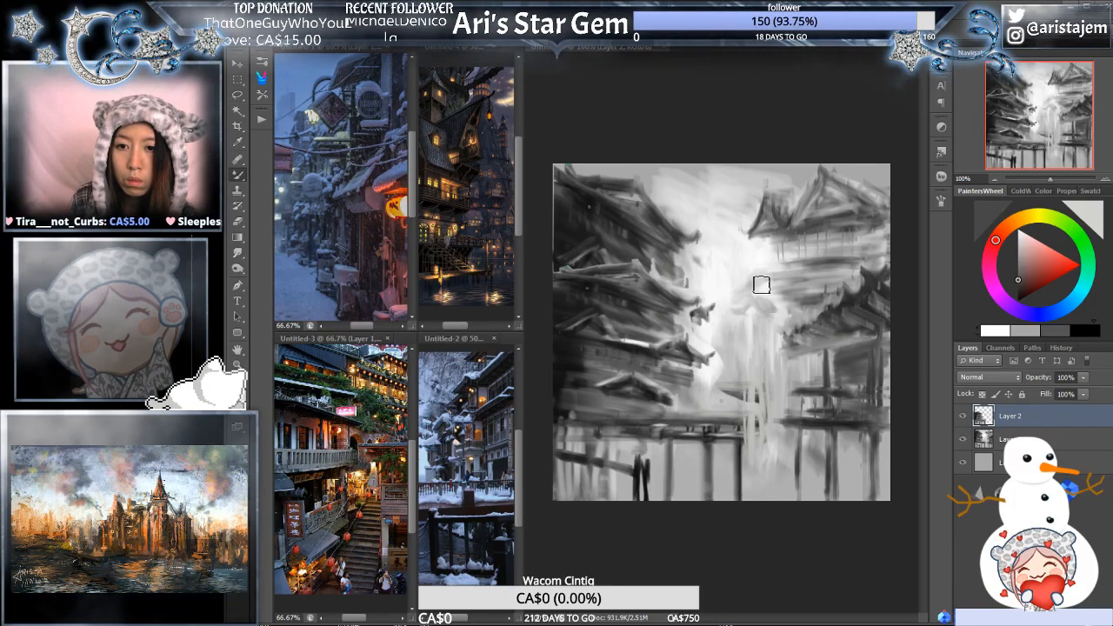
- Paint a hazy light grey tower with a roof and vertical supports in the bright centre, redoing one roof stroke
mouse_move(764, 268)
left_mouse_down()
mouse_move(736, 291)
mouse_move(754, 299)
mouse_move(753, 328)
mouse_move(762, 314)
mouse_move(751, 379)
left_mouse_up()
left_click_drag(742, 318, 752, 380)
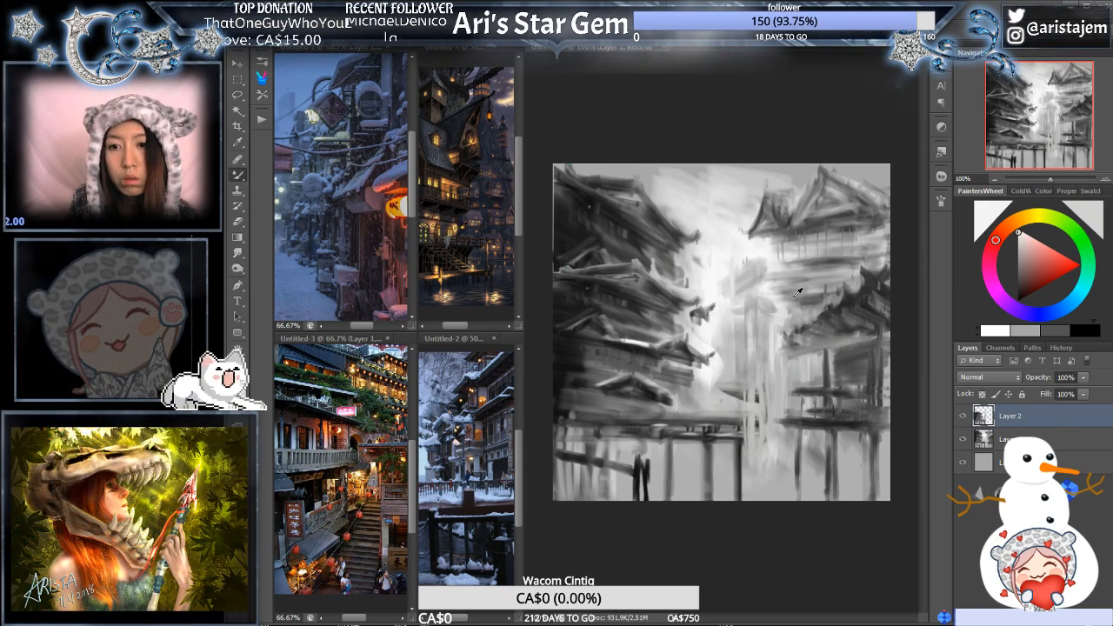
left_click(740, 283, "alt")
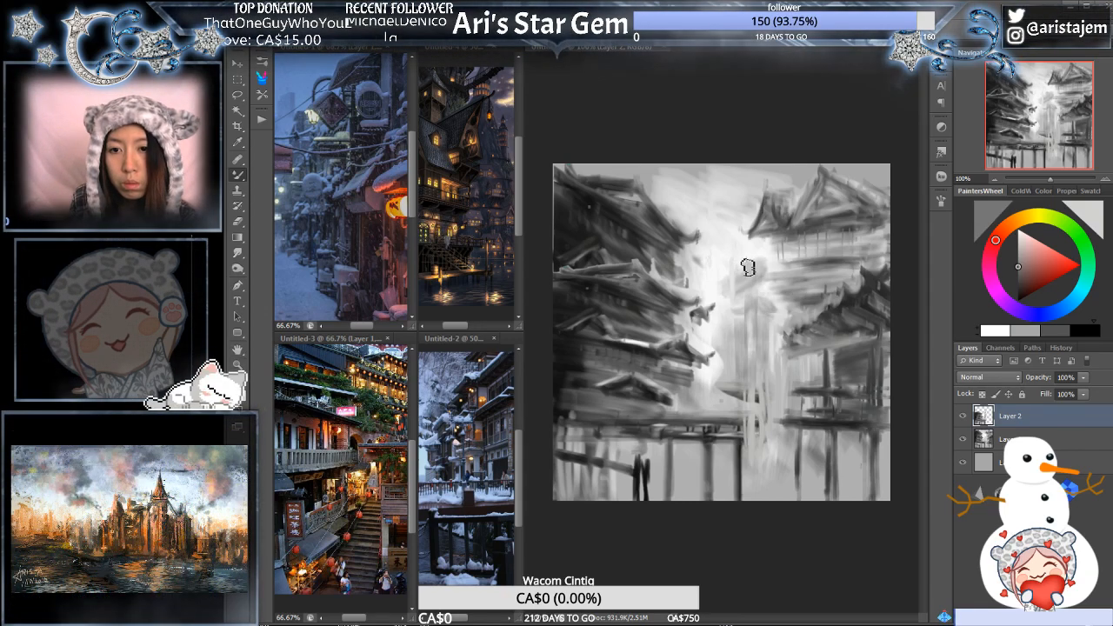
left_click_drag(748, 267, 730, 286)
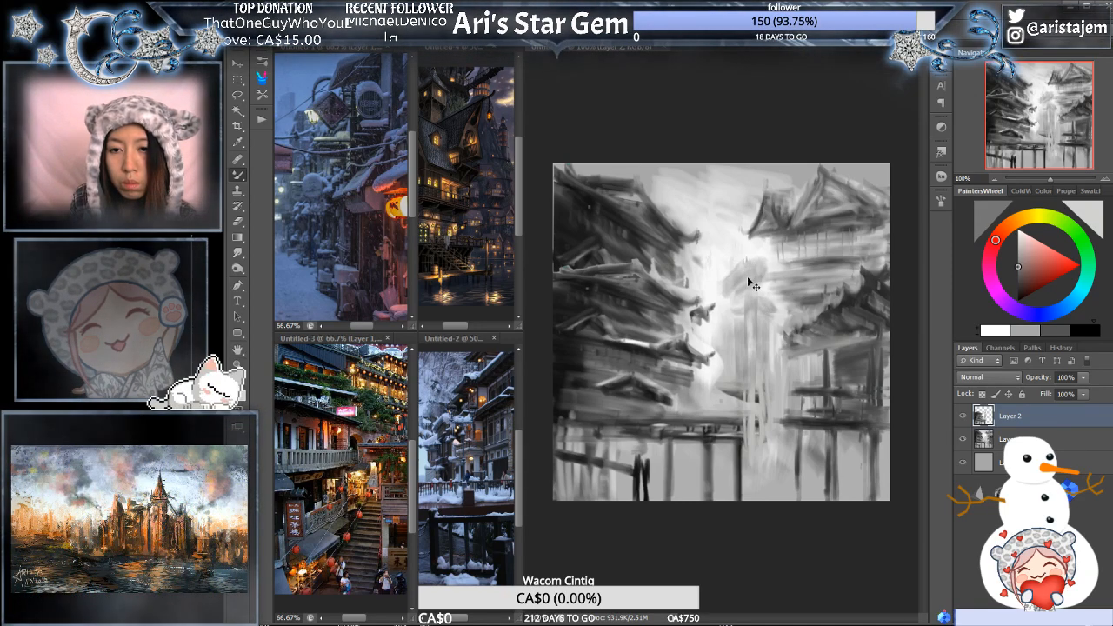
key("ctrl+z")
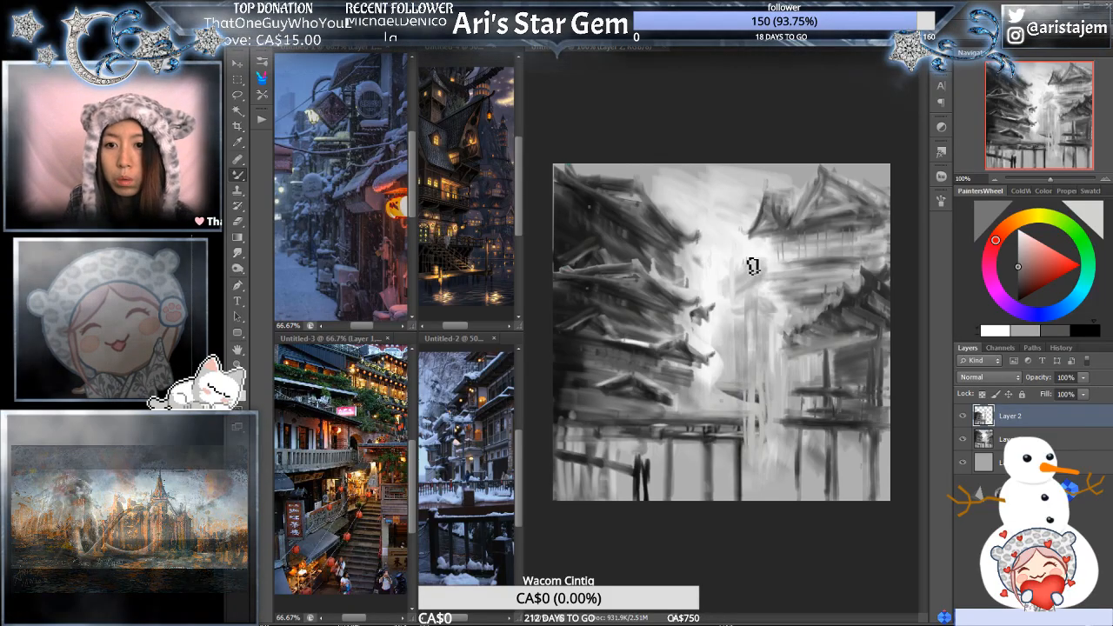
mouse_move(753, 264)
left_mouse_down()
mouse_move(735, 288)
mouse_move(777, 273)
left_mouse_up()
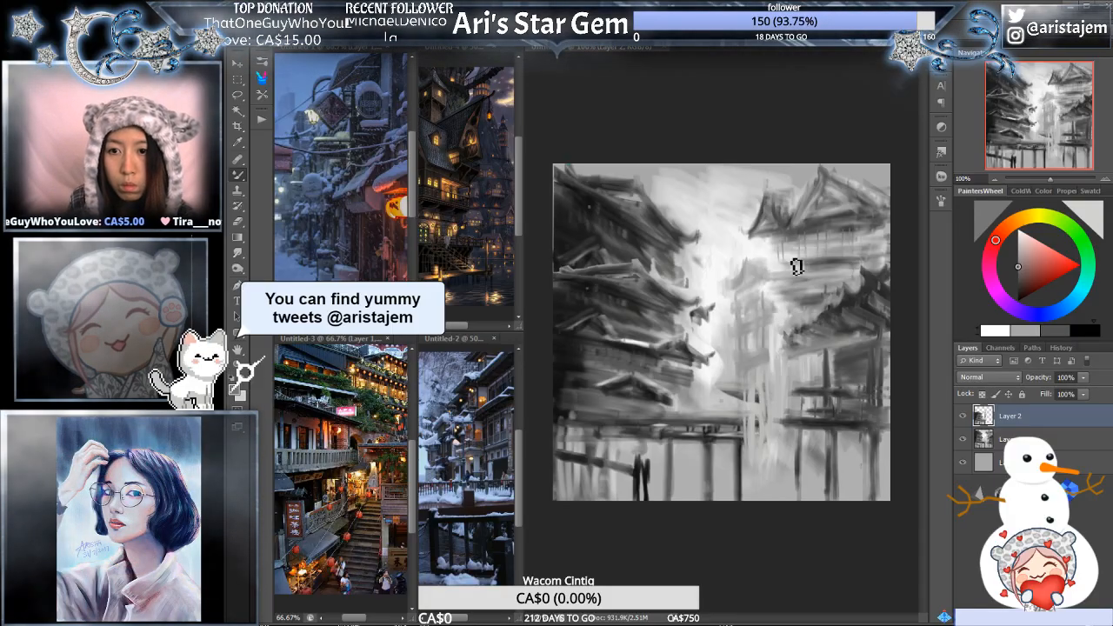
- Sample dark grey from the left-hand building and paint upturned eaves beneath the right-hand building's upper roof
left_click(628, 222, "alt")
mouse_move(775, 243)
left_mouse_down()
mouse_move(781, 272)
mouse_move(774, 241)
mouse_move(775, 277)
mouse_move(840, 270)
left_mouse_up()
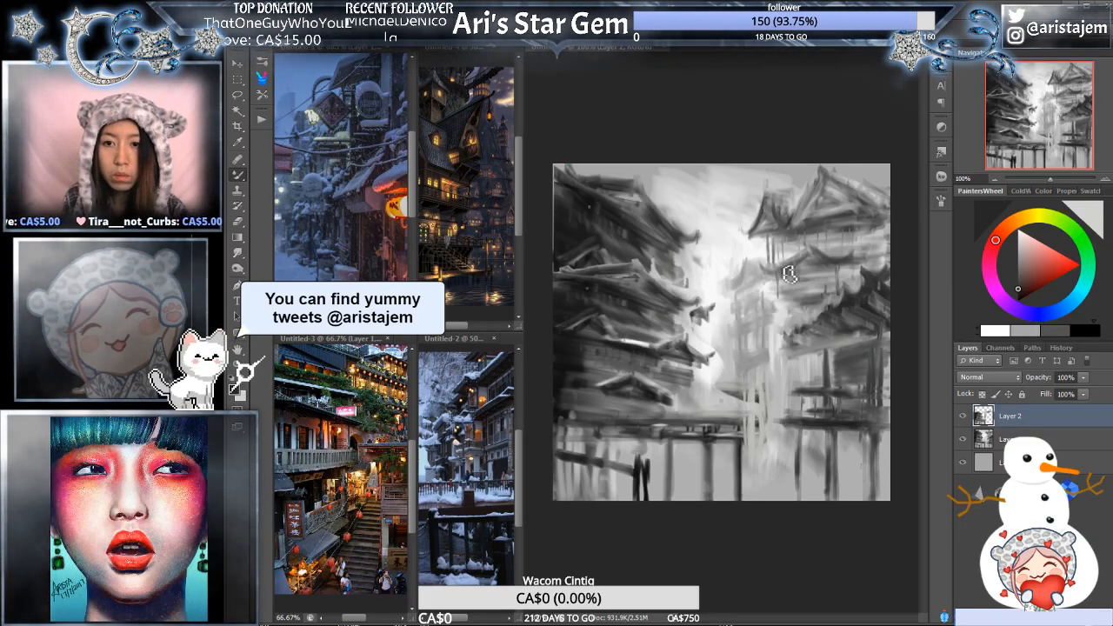
- Paint light grey walls and thin supports beneath the right-hand building's middle roof, undoing one stray vertical stroke in the bright centre
left_click_drag(758, 261, 757, 367)
key("ctrl+z")
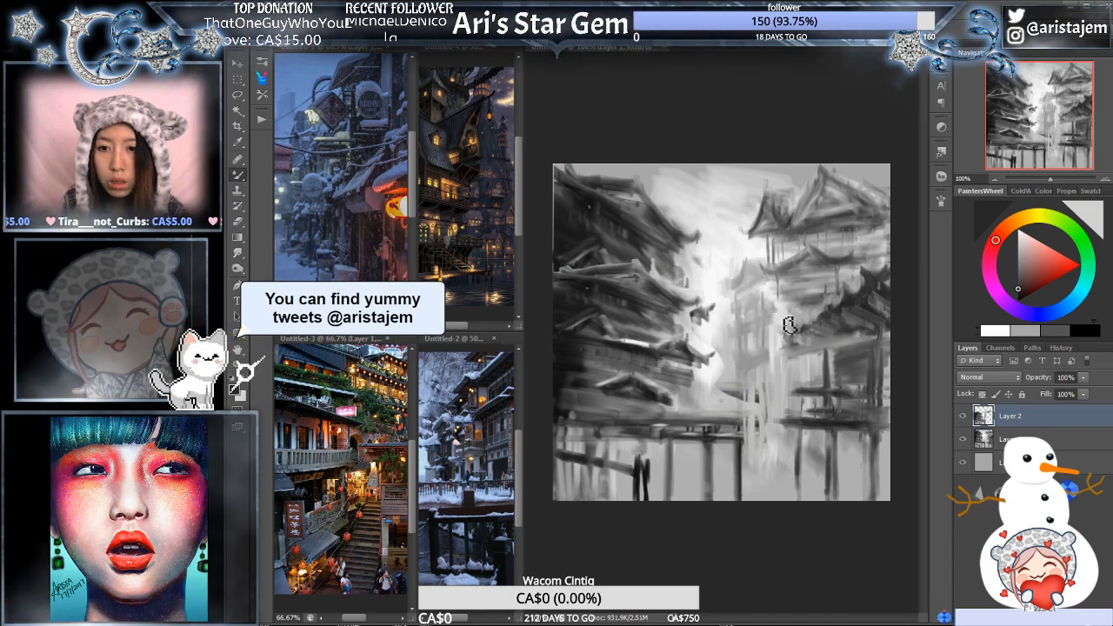
left_click_drag(741, 329, 824, 275)
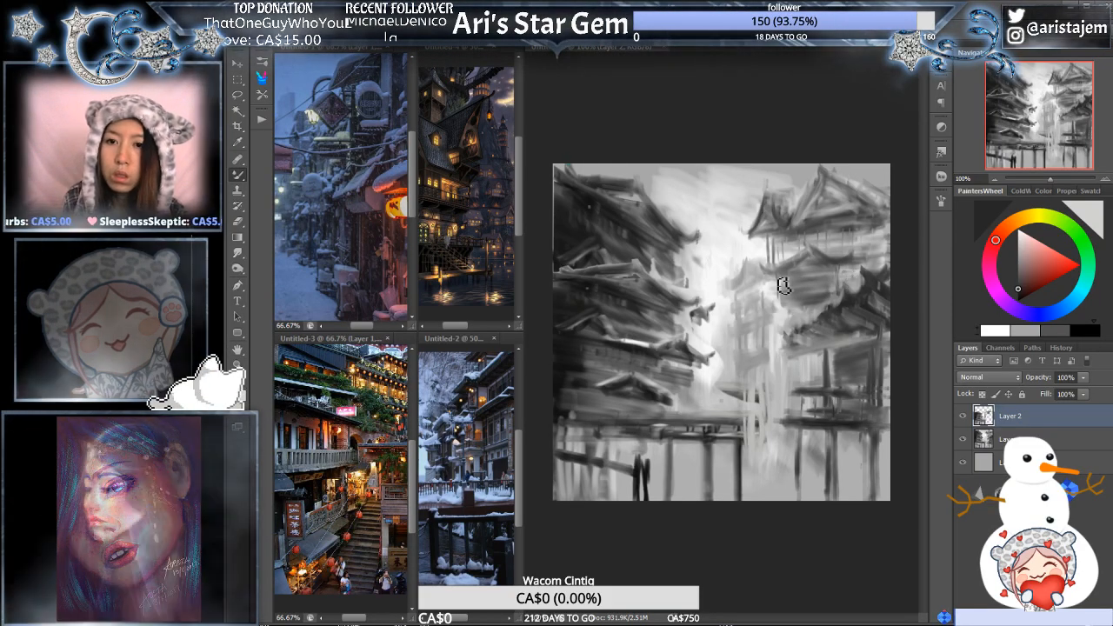
key("x")
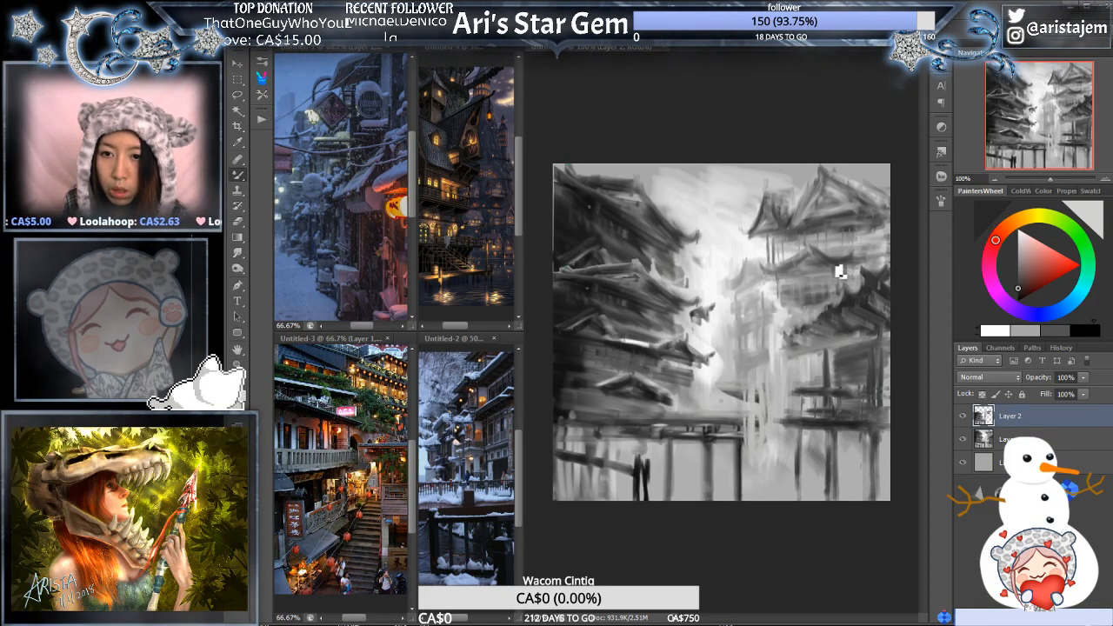
left_click(827, 280, "alt")
left_click(803, 279, "alt")
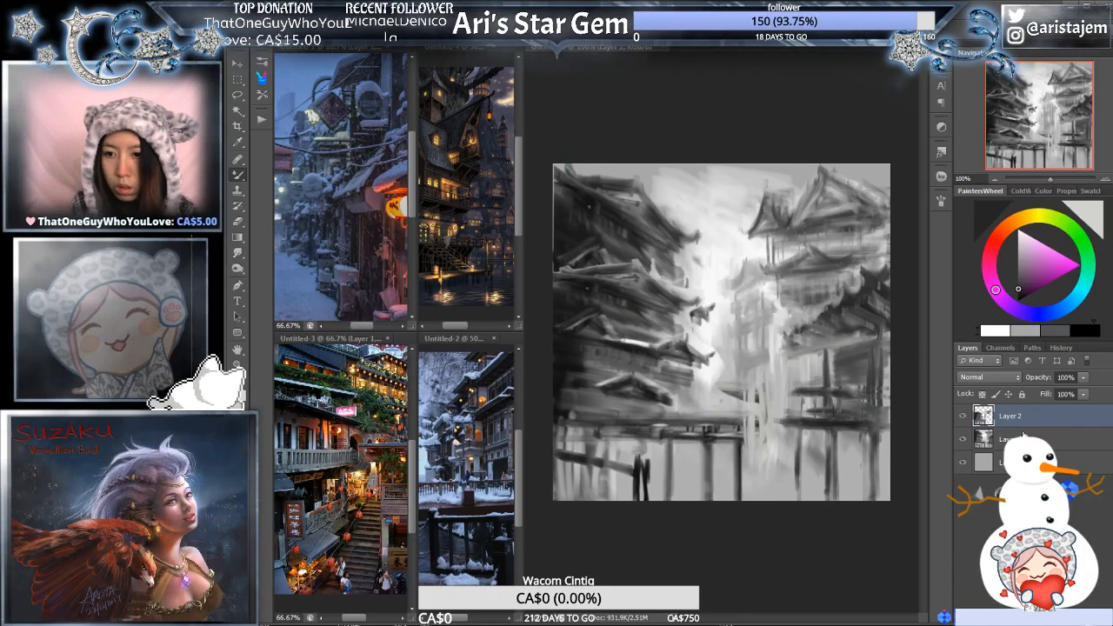
- Outline the left-hand building's middle roof tier with a freehand lasso selection, discarding a first outline started in the centre
left_click(1014, 435)
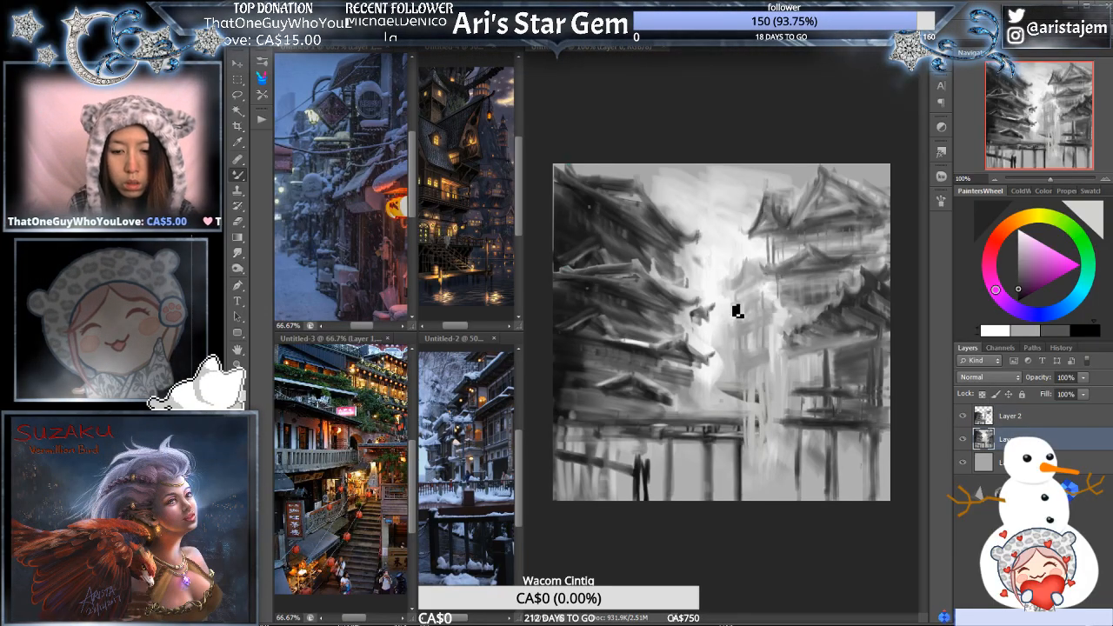
key("l")
mouse_move(718, 292)
left_mouse_down()
mouse_move(761, 400)
mouse_move(730, 315)
left_mouse_up()
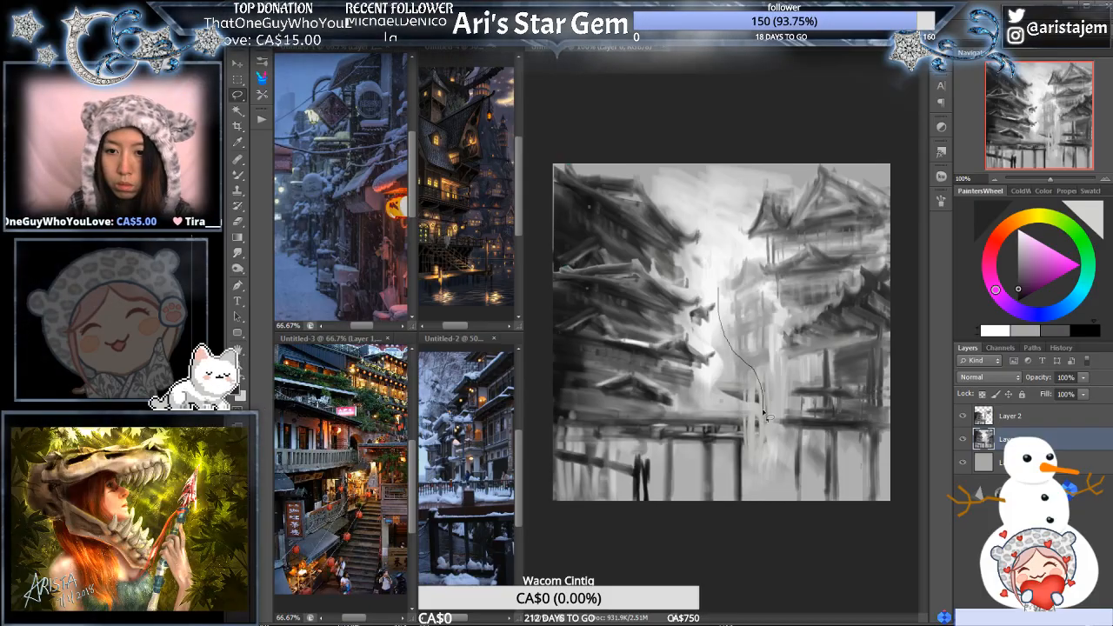
key("ctrl+d")
mouse_move(714, 278)
left_mouse_down()
mouse_move(716, 383)
mouse_move(720, 356)
left_mouse_up()
mouse_move(687, 281)
left_mouse_down()
mouse_move(725, 312)
mouse_move(630, 313)
mouse_move(683, 278)
left_mouse_up()
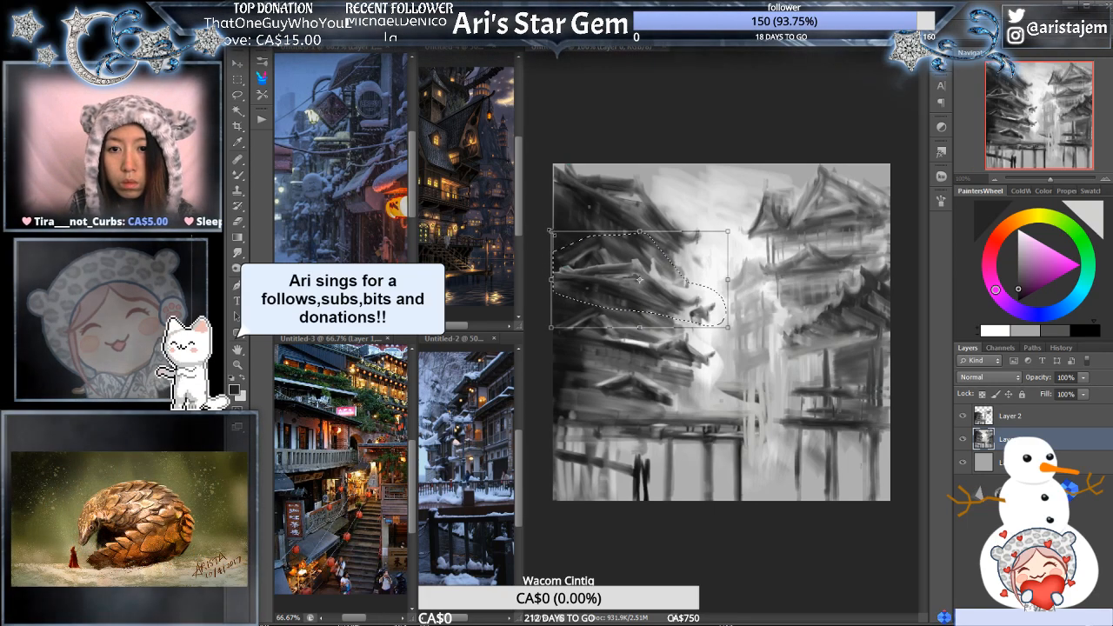
left_click_drag(553, 233, 555, 219)
key("ctrl+z")
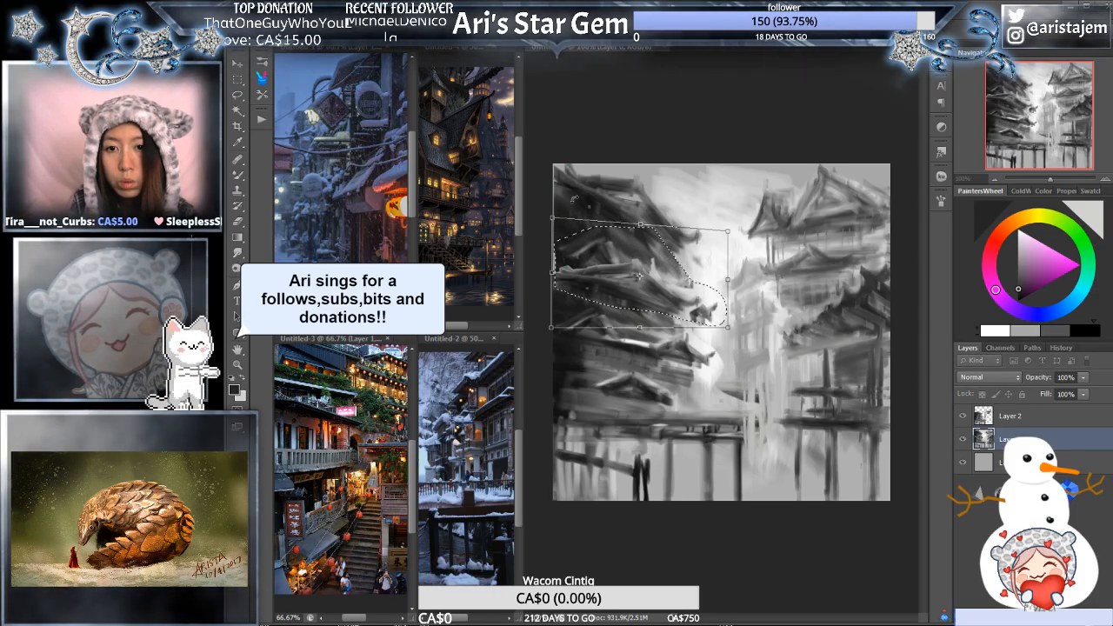
left_click(756, 34)
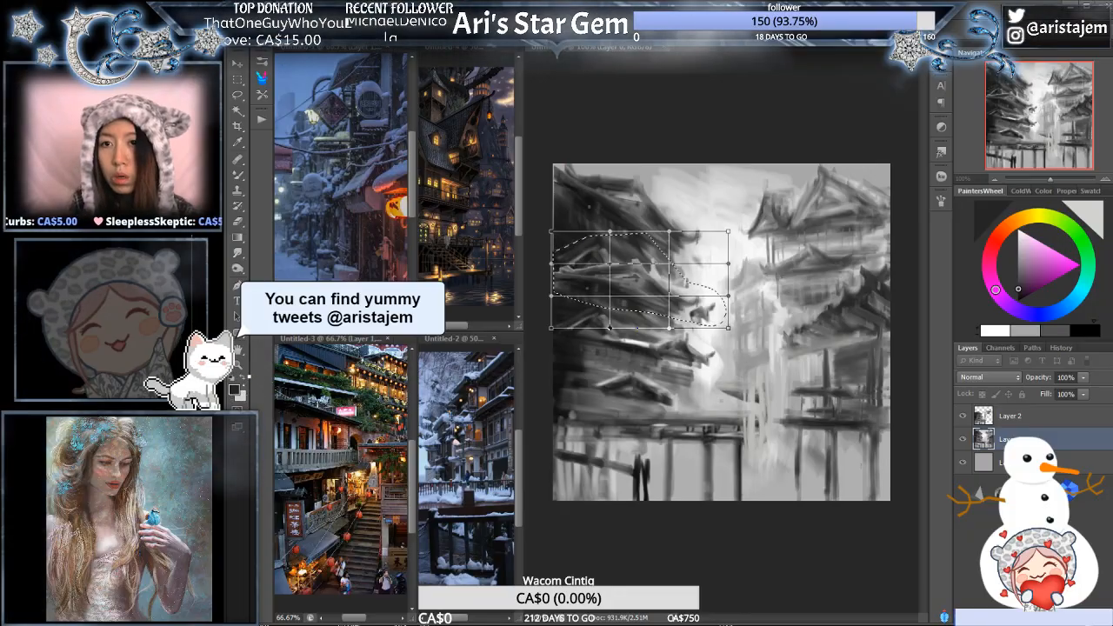
key("Return")
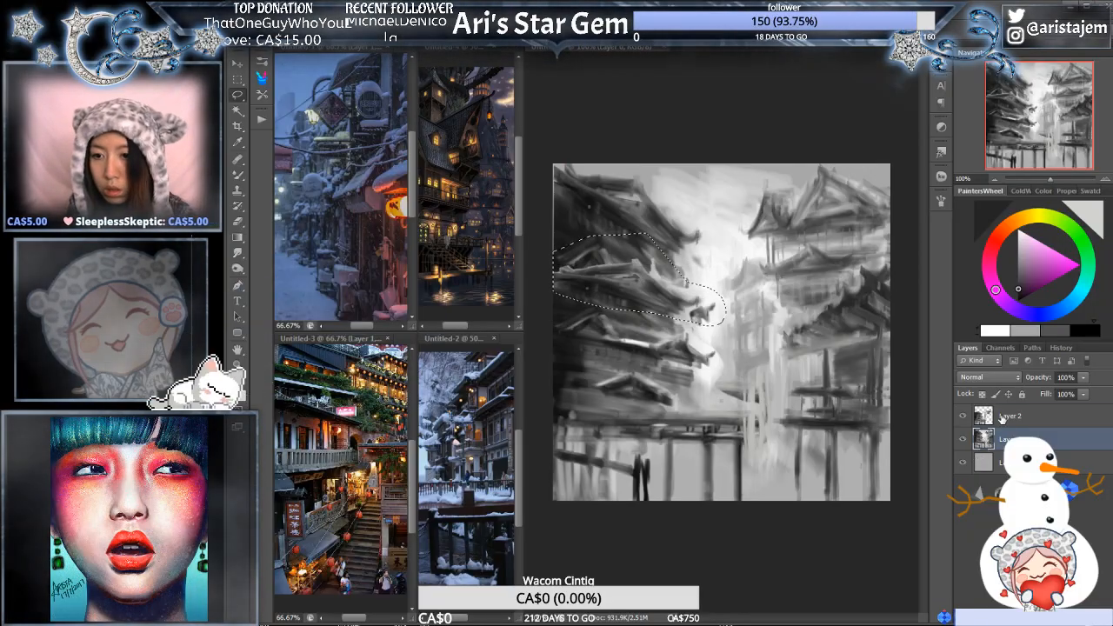
- Distort the selected left-hand roof tier on Layer 2, pulling its street side inward, then deselect and merge it into the layer below
left_click(988, 418)
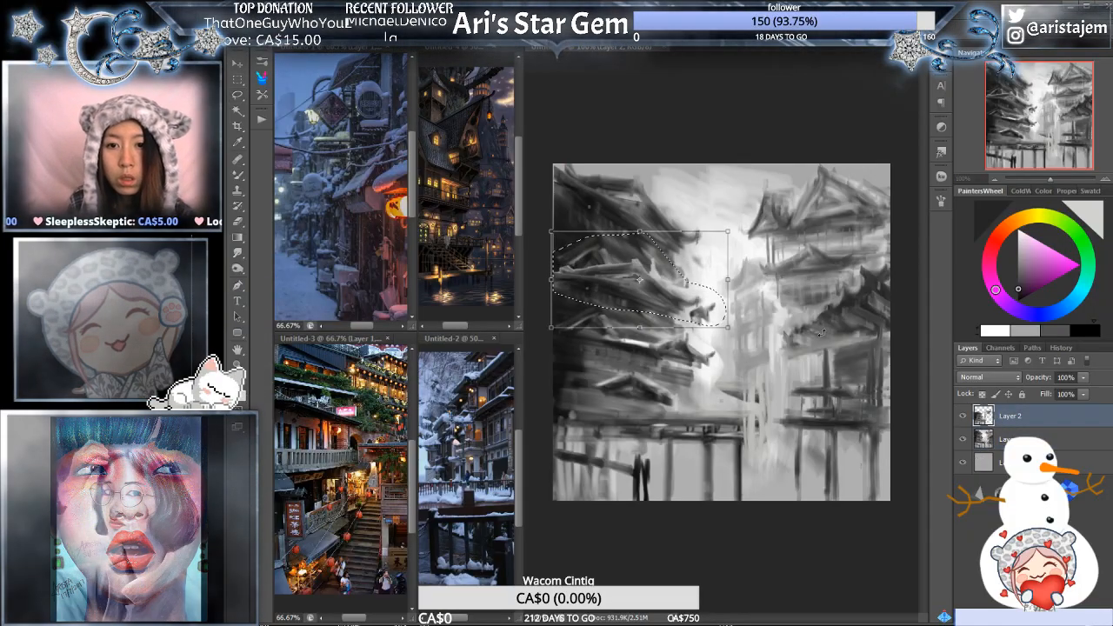
key("ctrl+t")
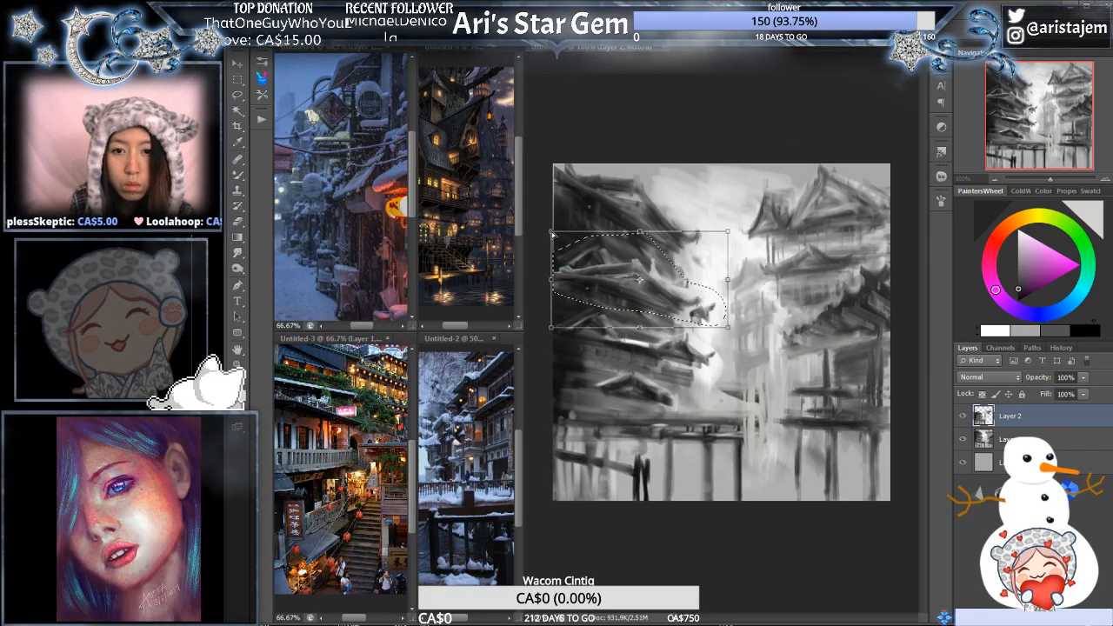
left_click_drag(552, 231, 554, 222)
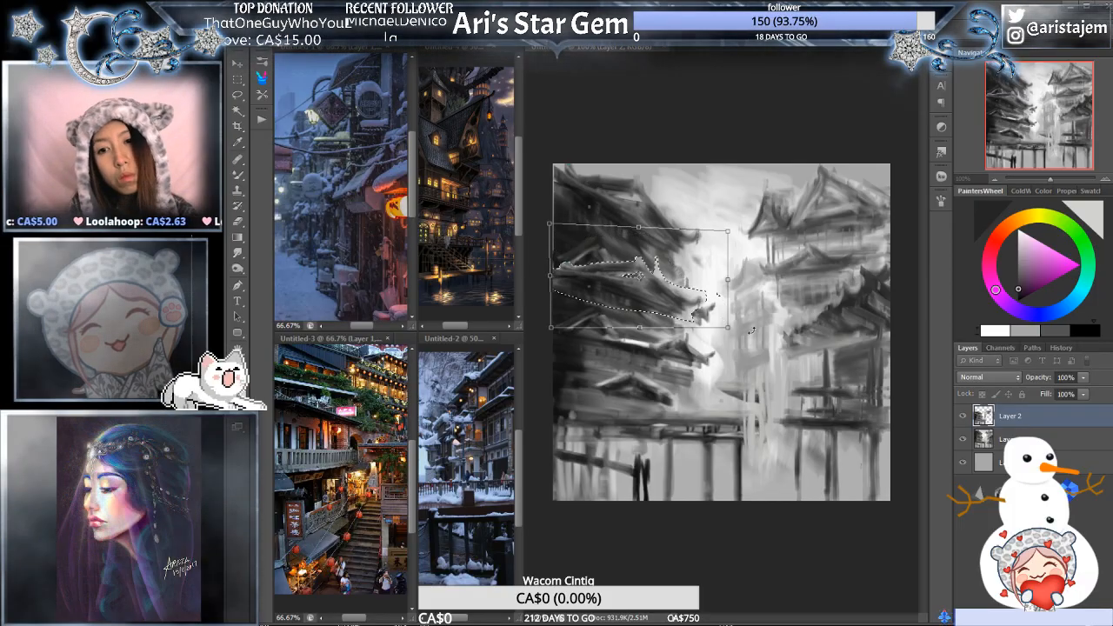
left_click_drag(729, 330, 715, 327)
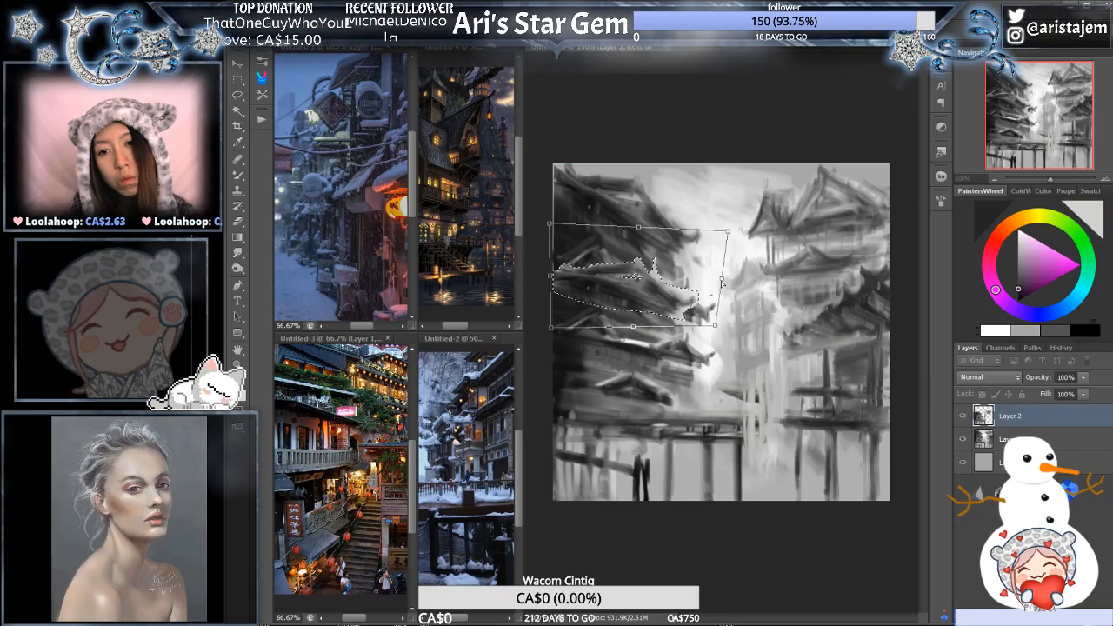
left_click_drag(721, 280, 690, 270)
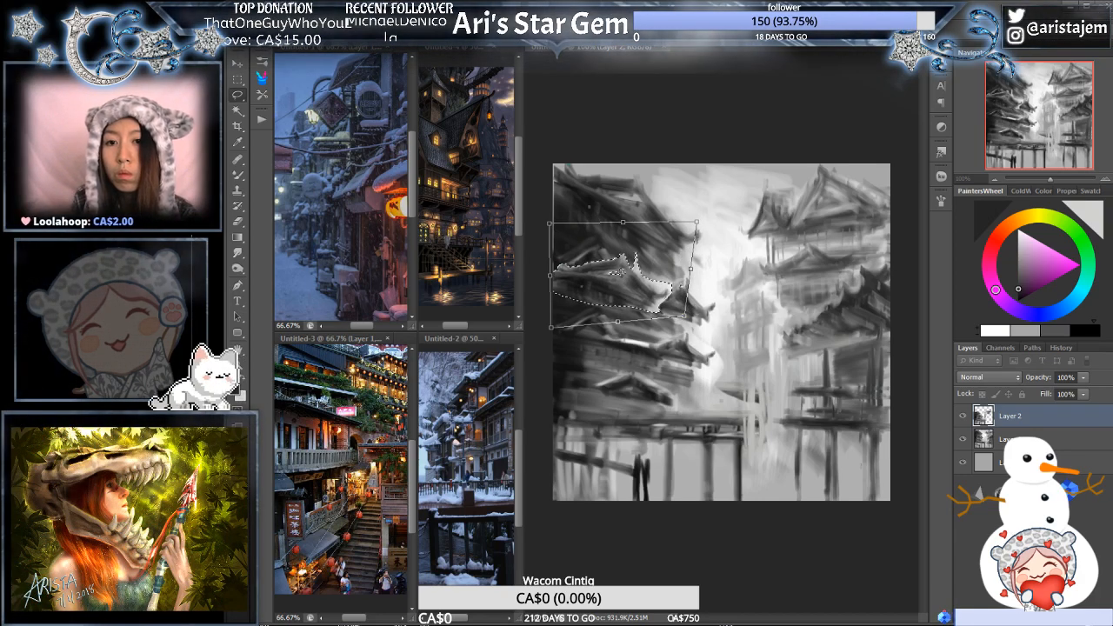
key("Return")
key("ctrl+d")
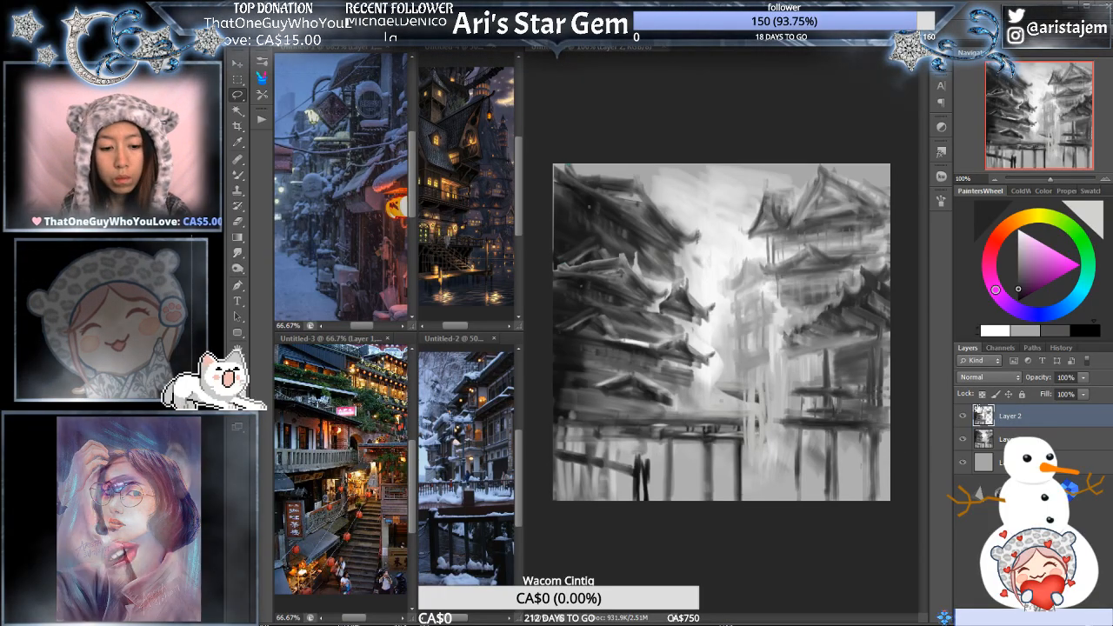
key("ctrl+e")
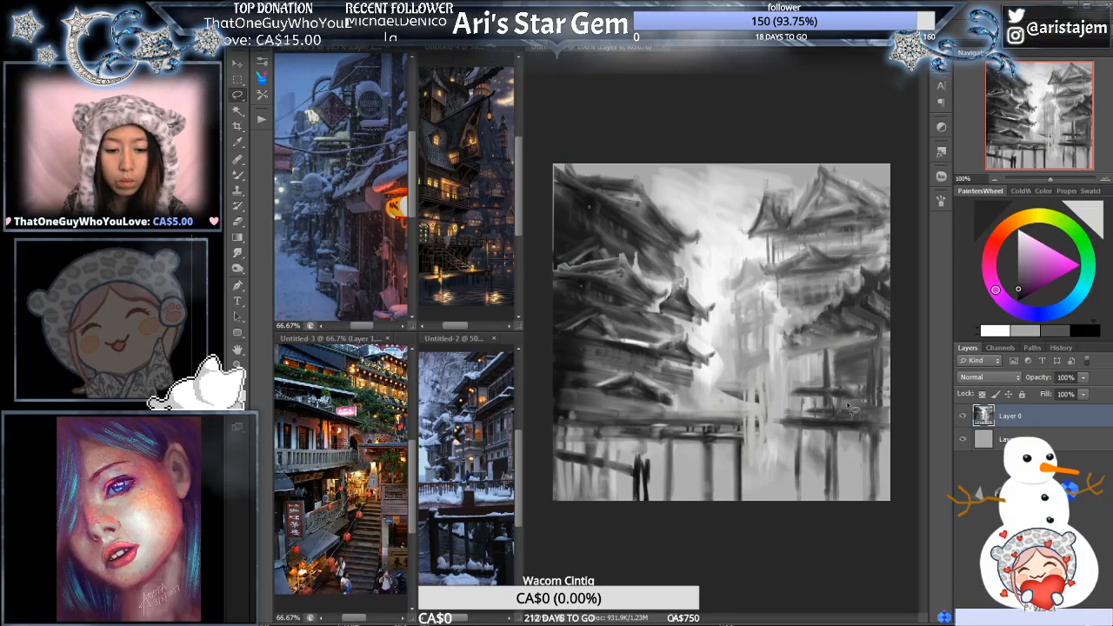
- Sample greys from the left-hand building and blend the wall between its upper and middle roofs
left_click(648, 275, "alt")
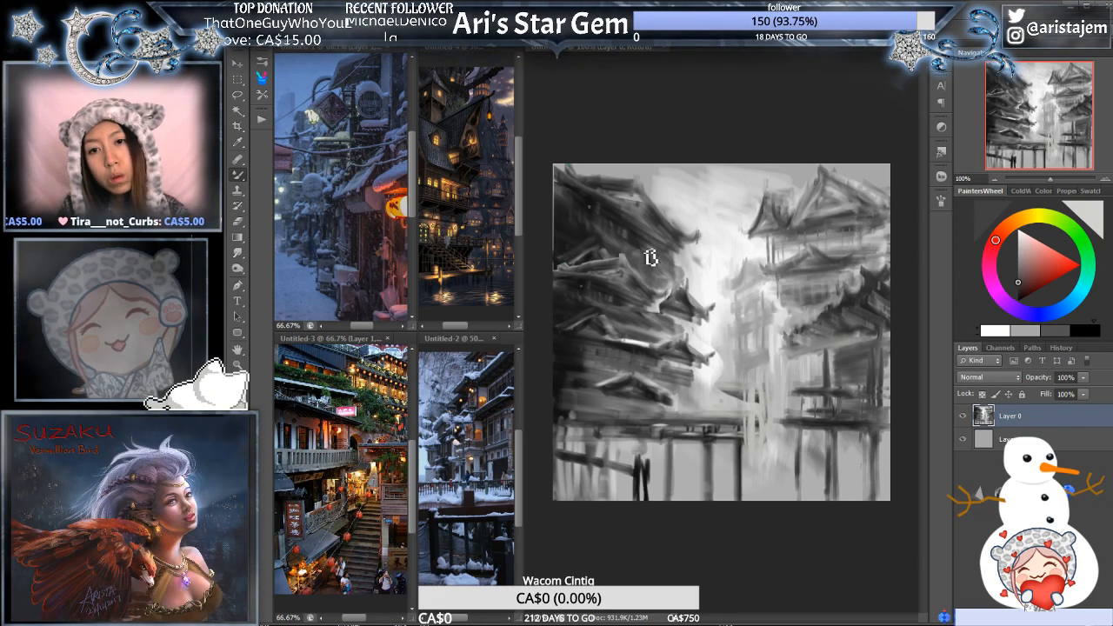
left_click(616, 243, "alt")
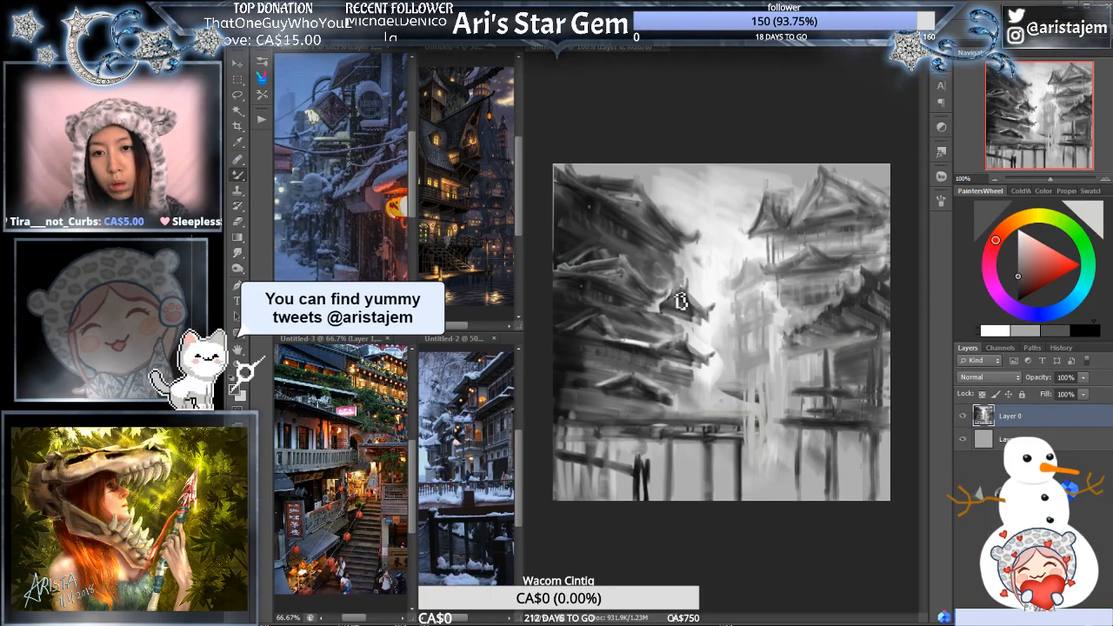
left_click(659, 284, "alt")
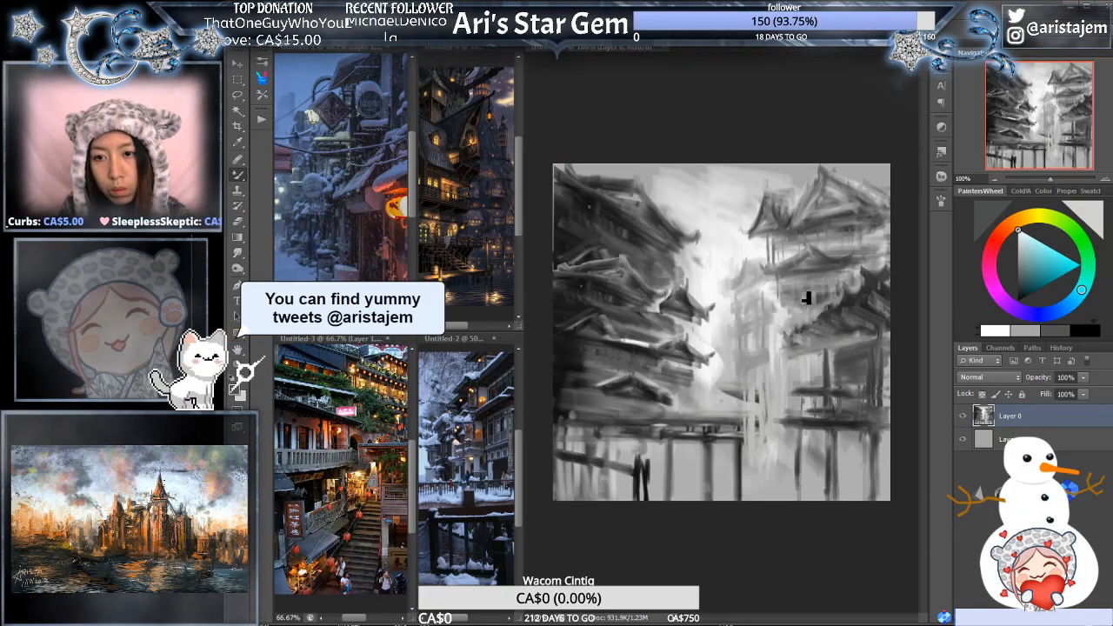
- Refine the left-hand building's middle roof and the wall above it with black and greys sampled from the painting
left_click(871, 277, "alt")
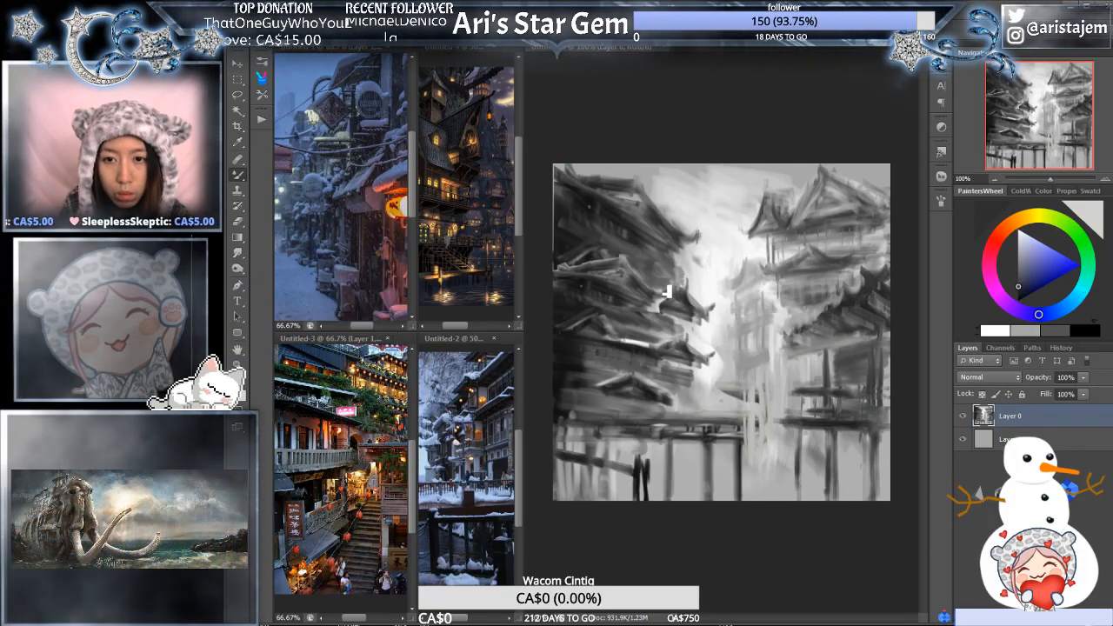
left_click(1088, 333)
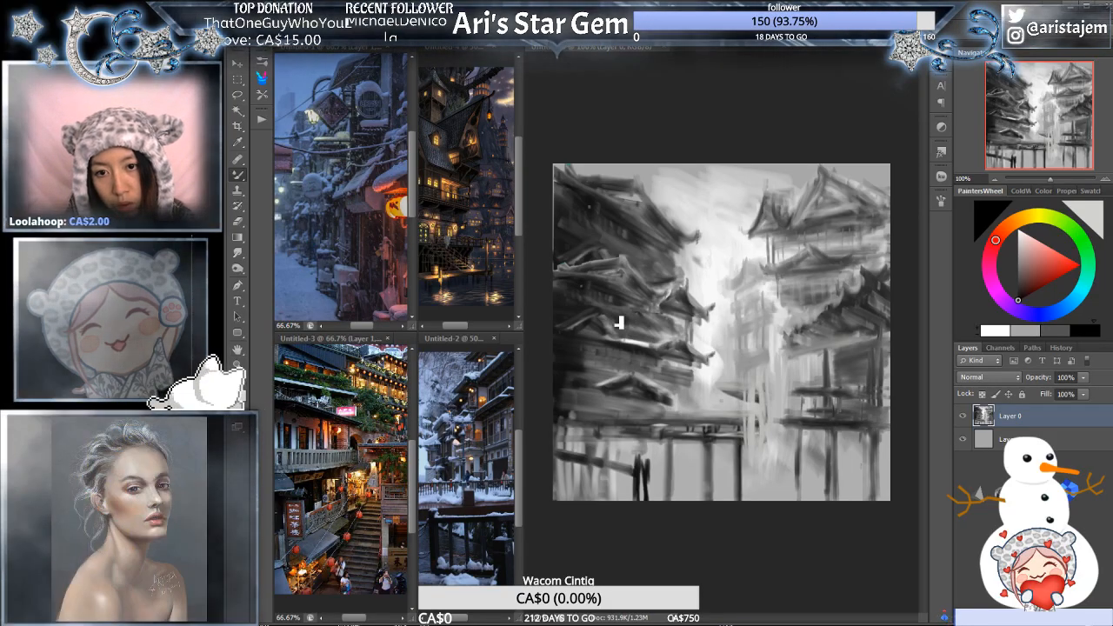
left_click(713, 296, "alt")
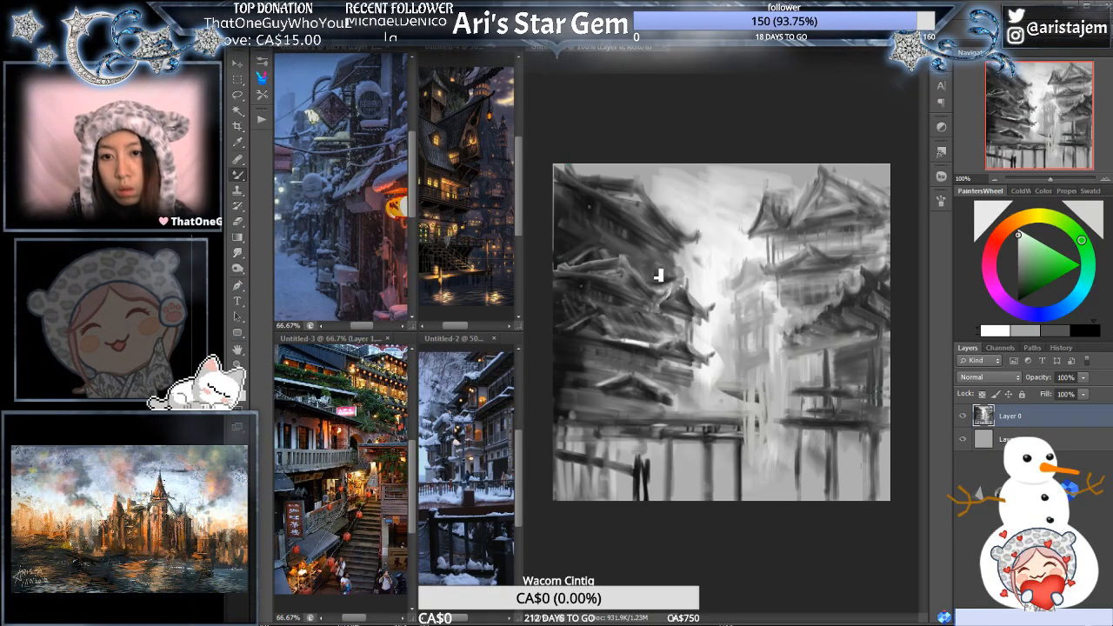
left_click(611, 252, "alt")
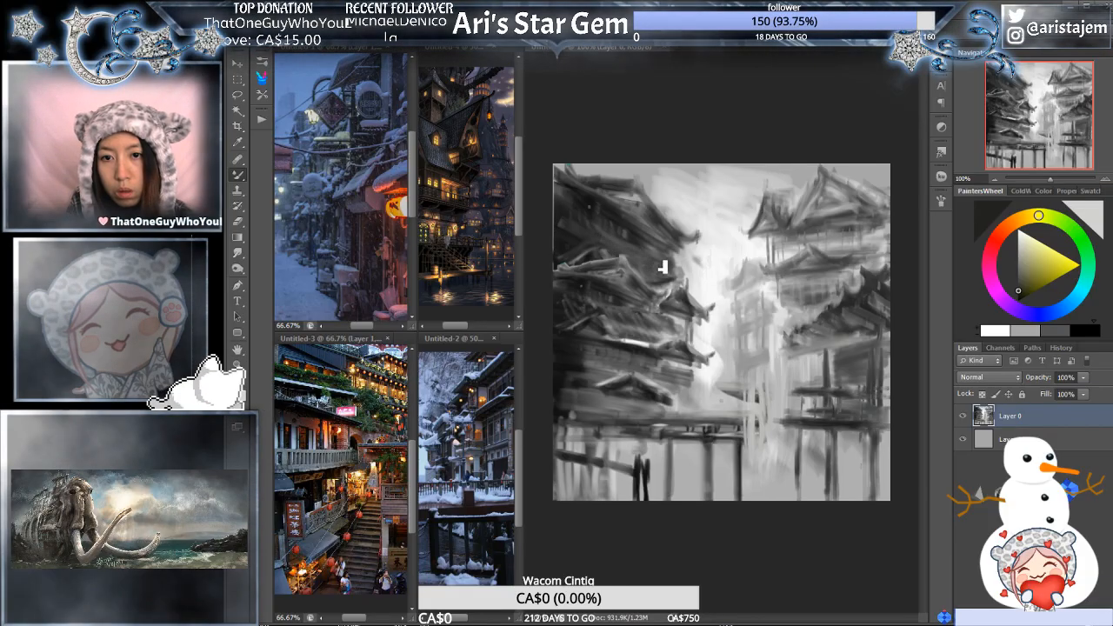
left_click(688, 243, "alt")
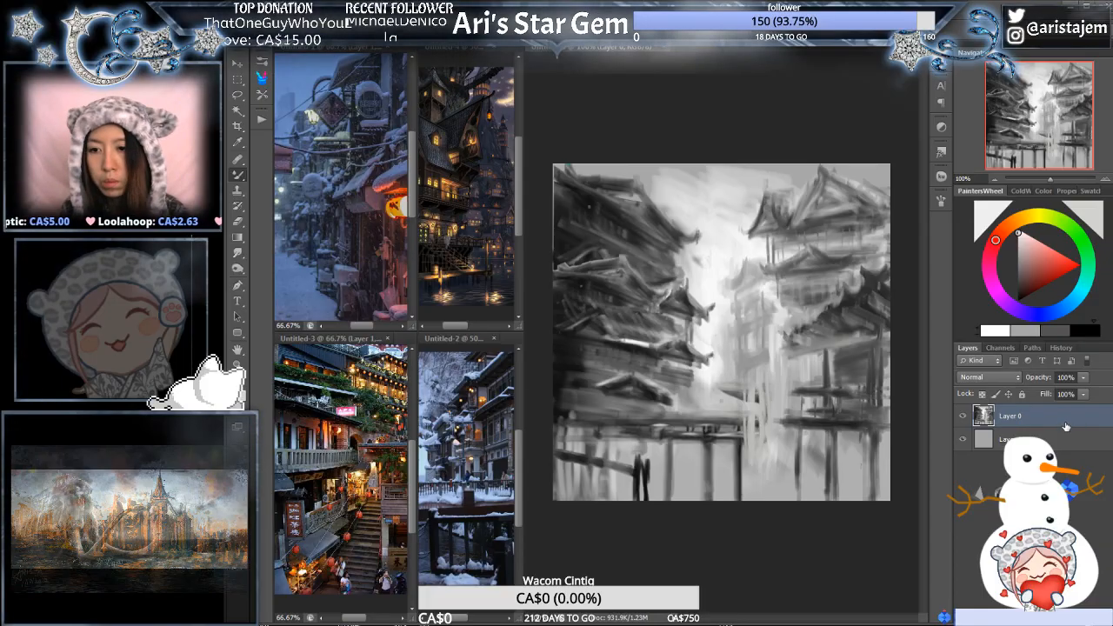
- Lasso the right-hand building's dark lower roof with its posts and walkways, following the roof silhouette down to the lowest platform
key("l")
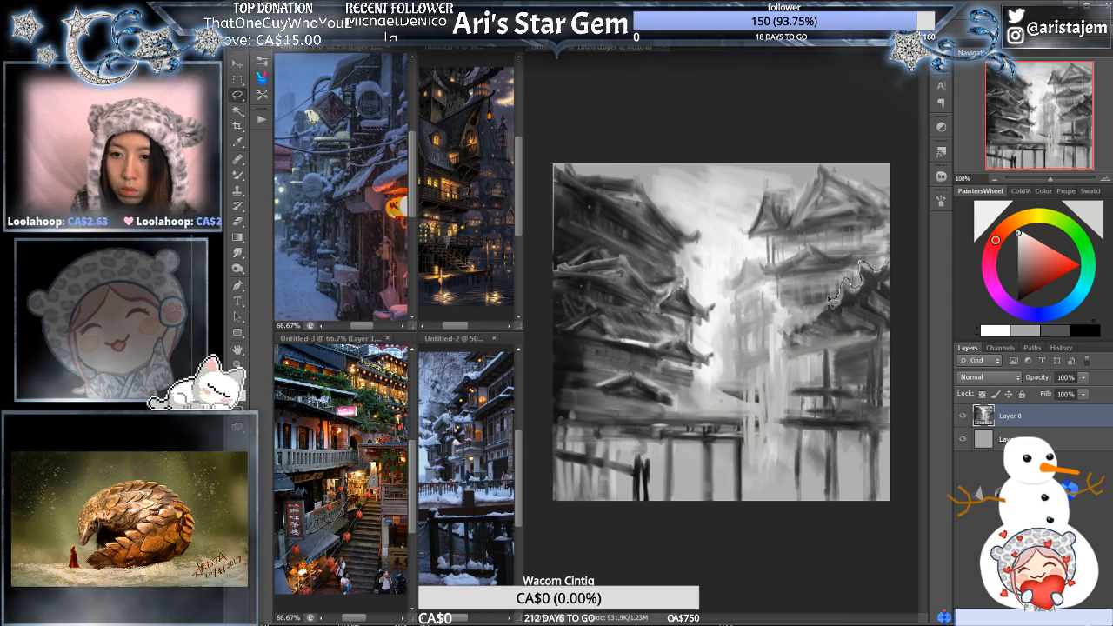
left_click(878, 296, "ctrl")
left_click(873, 304, "ctrl")
left_click_drag(859, 323, 856, 336)
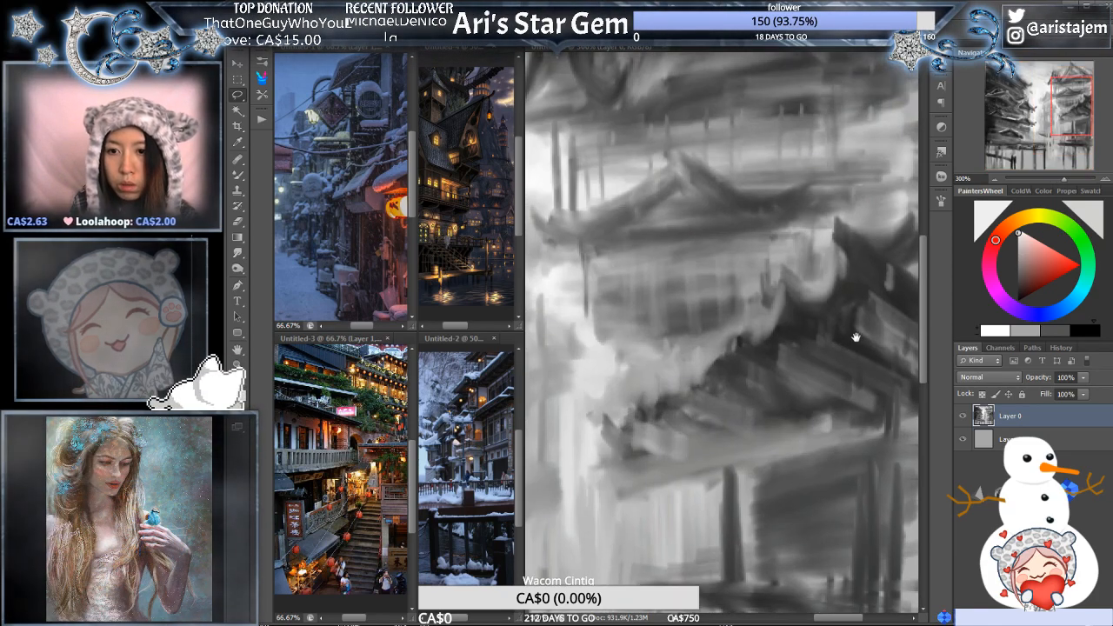
left_click(996, 179)
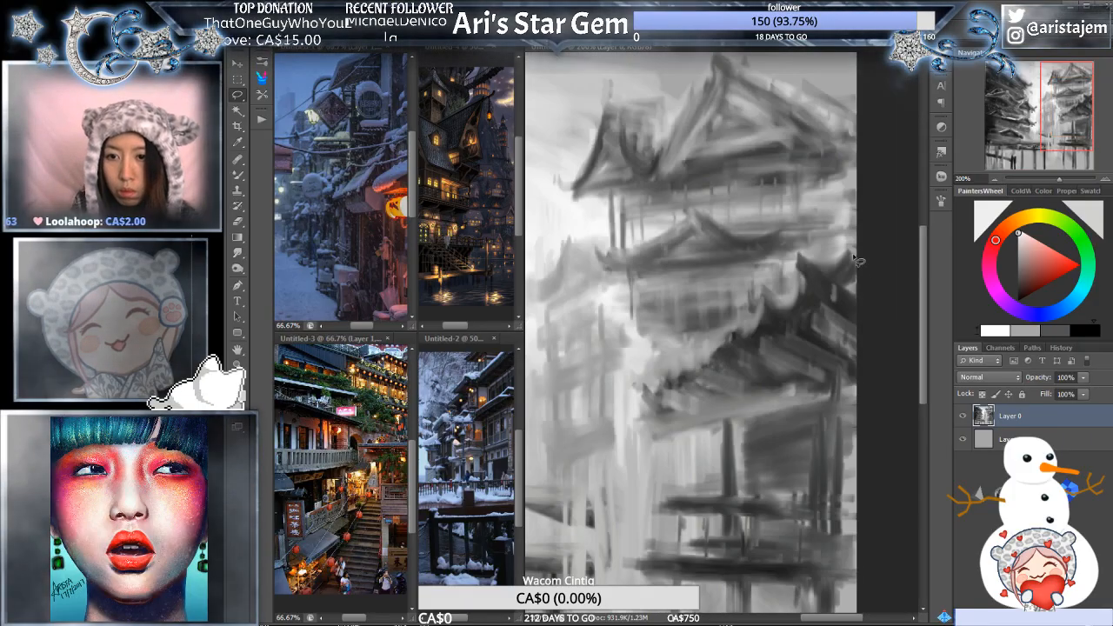
mouse_move(844, 263)
left_mouse_down()
mouse_move(793, 252)
mouse_move(789, 295)
mouse_move(756, 288)
mouse_move(747, 326)
mouse_move(723, 329)
mouse_move(695, 371)
mouse_move(683, 366)
mouse_move(630, 397)
mouse_move(660, 423)
mouse_move(662, 442)
mouse_move(709, 430)
mouse_move(711, 477)
mouse_move(661, 478)
mouse_move(652, 492)
mouse_move(687, 523)
mouse_move(671, 547)
left_mouse_up()
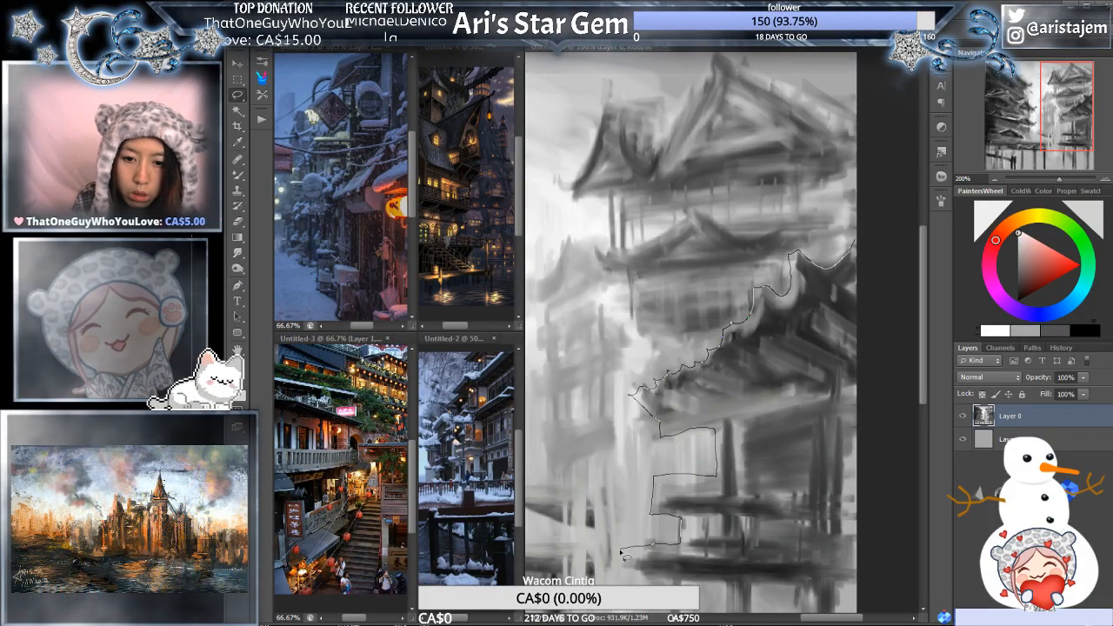
left_click_drag(641, 584, 870, 570)
left_click(852, 489, "alt")
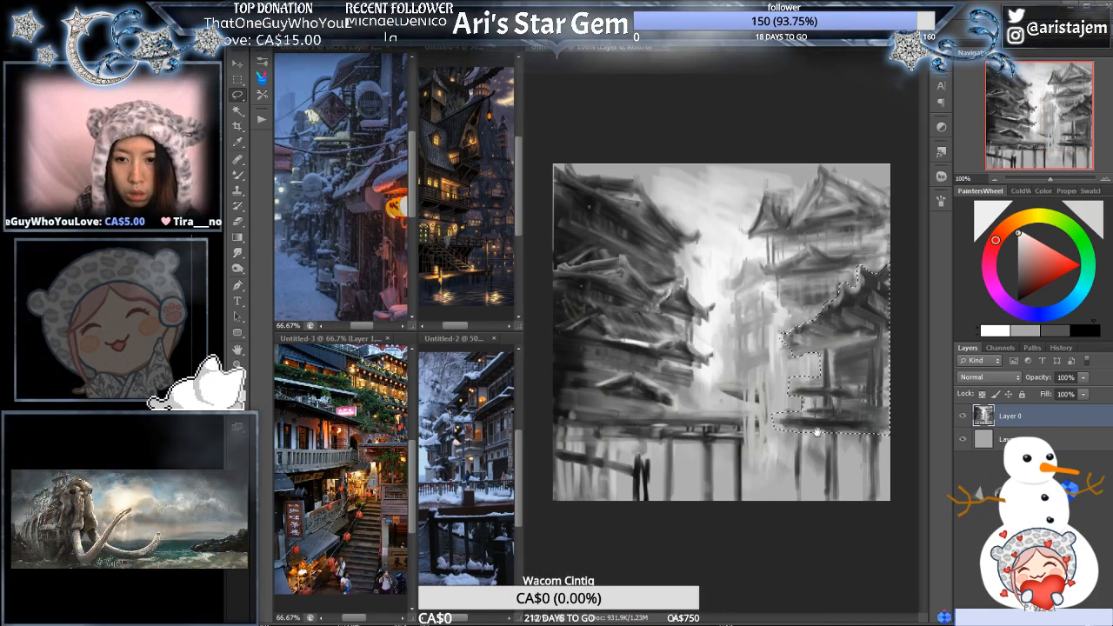
left_click(861, 404, "ctrl")
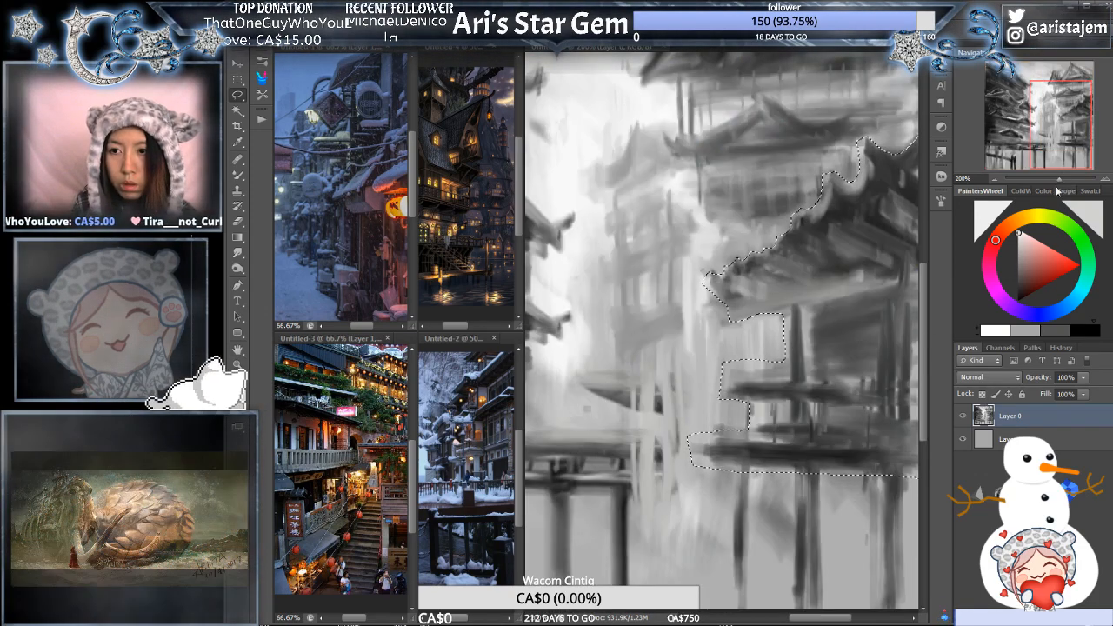
key("ctrl+minus")
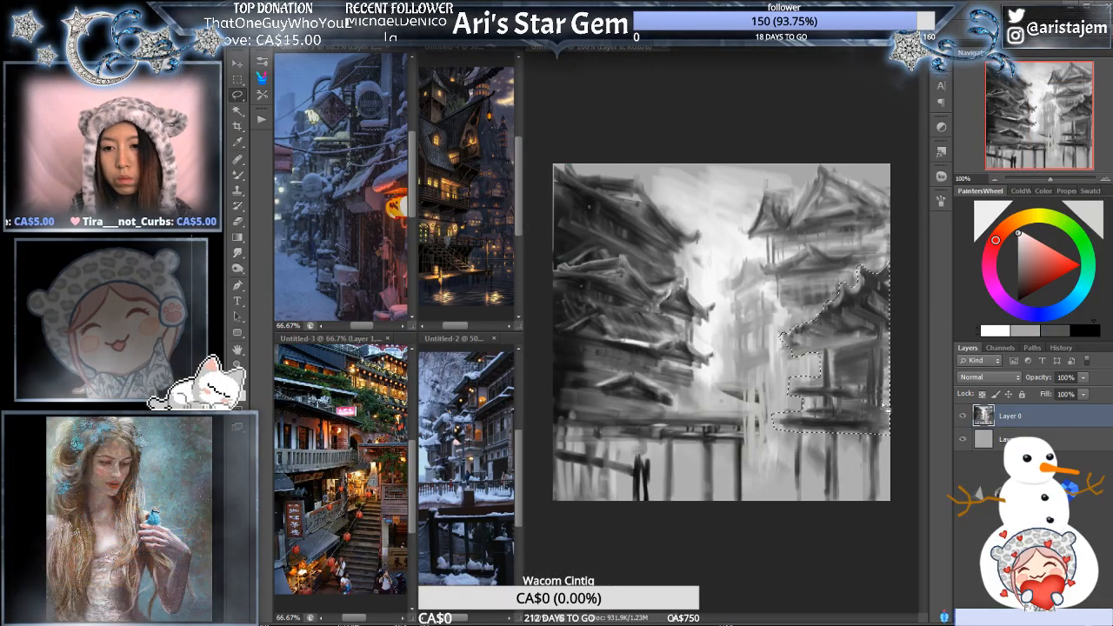
- Enlarge the selected right-hand lower roof with its posts and walkways slightly, move it down, and lower its outer upper corner
key("ctrl+d")
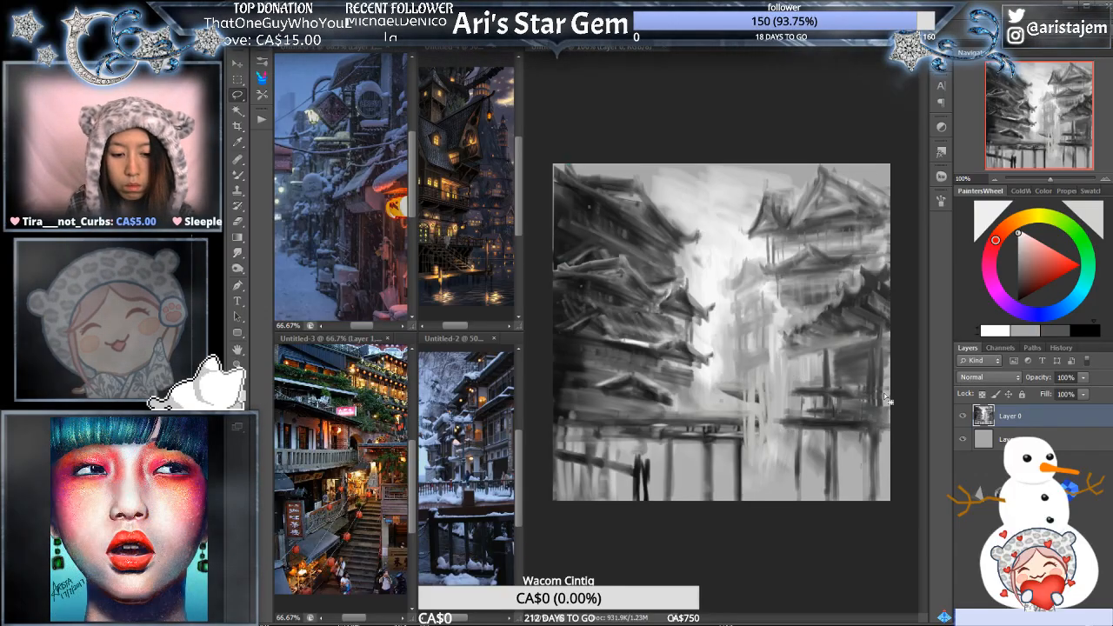
key("ctrl+t")
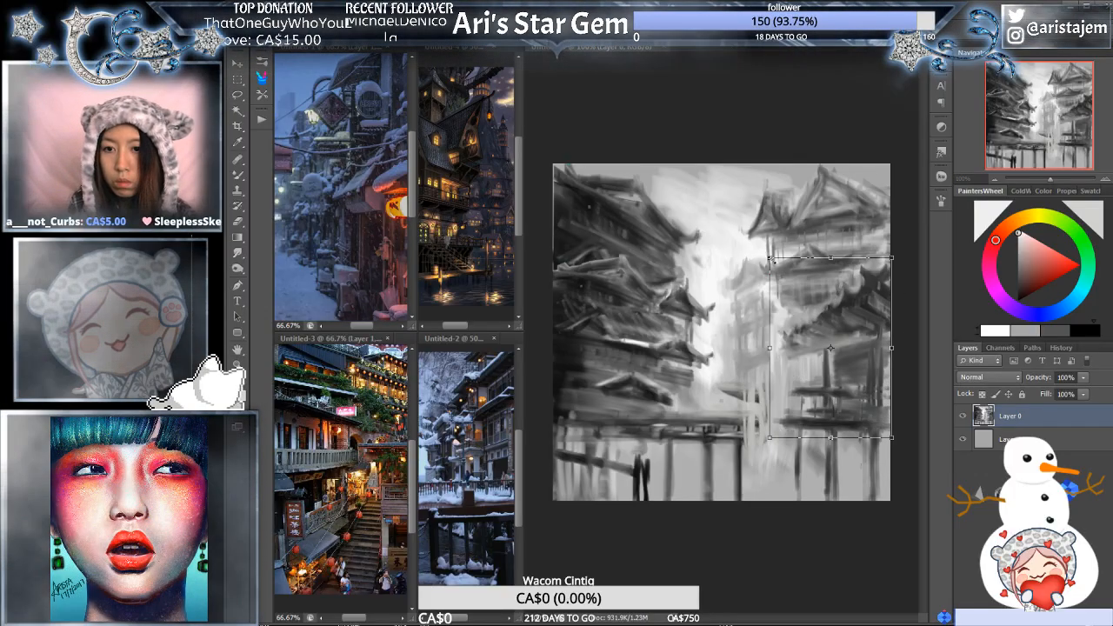
mouse_move(770, 259)
left_mouse_down()
mouse_move(762, 246)
mouse_move(780, 262)
mouse_move(767, 247)
left_mouse_up()
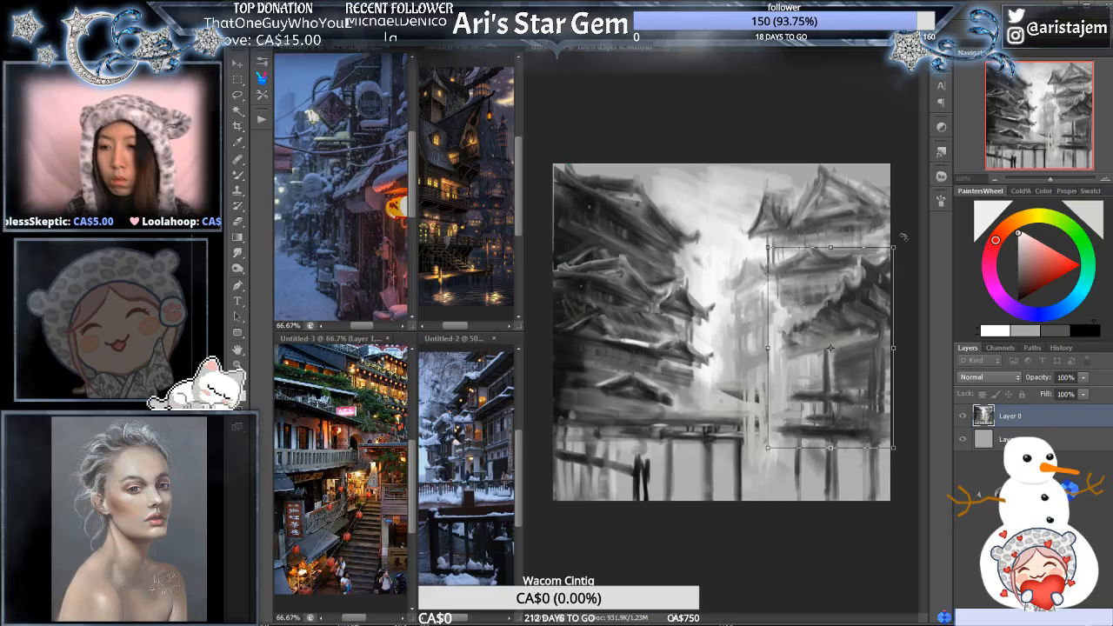
key("Down")
key("Down")
key("Down")
key("Down")
key("Down")
key("Down")
key("Down")
key("Down")
key("Down")
key("Down")
key("Down")
key("Down")
key("Down")
key("Down")
key("Down")
key("Down")
key("Down")
key("Down")
key("Down")
key("Down")
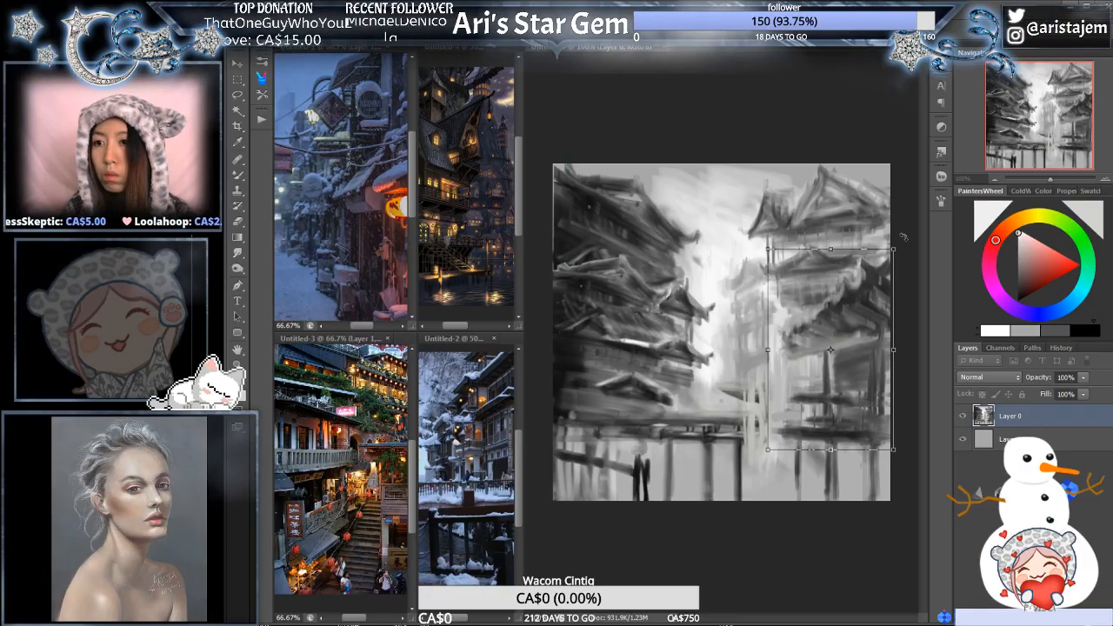
key("Down")
key("Down")
key("Down")
key("Down")
key("Down")
key("Down")
key("Down")
key("Down")
key("Down")
key("Down")
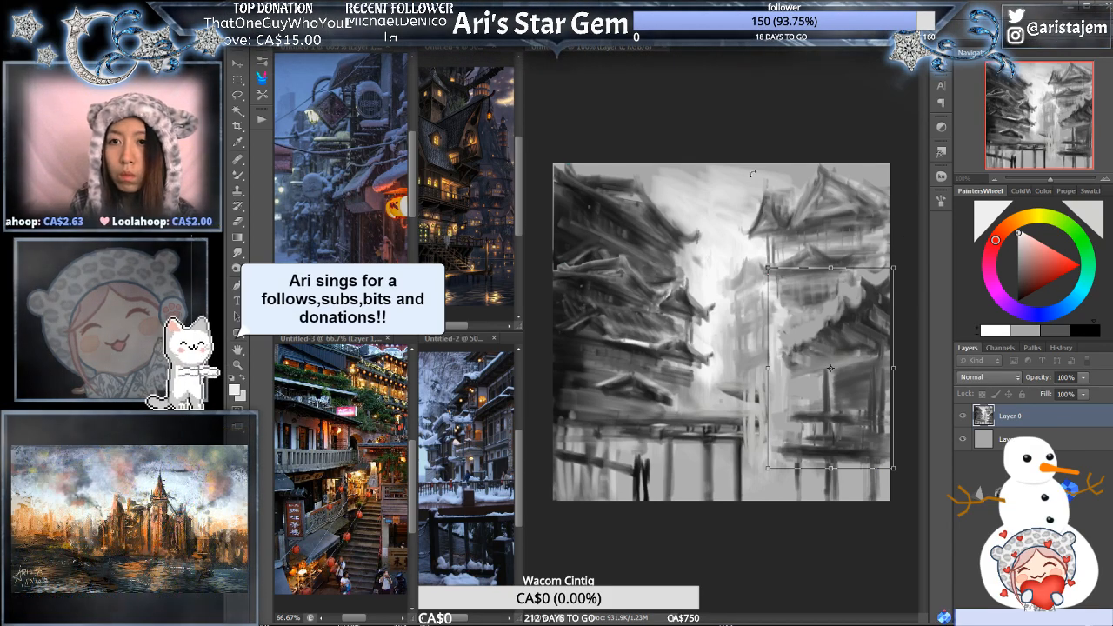
left_click_drag(893, 268, 896, 280)
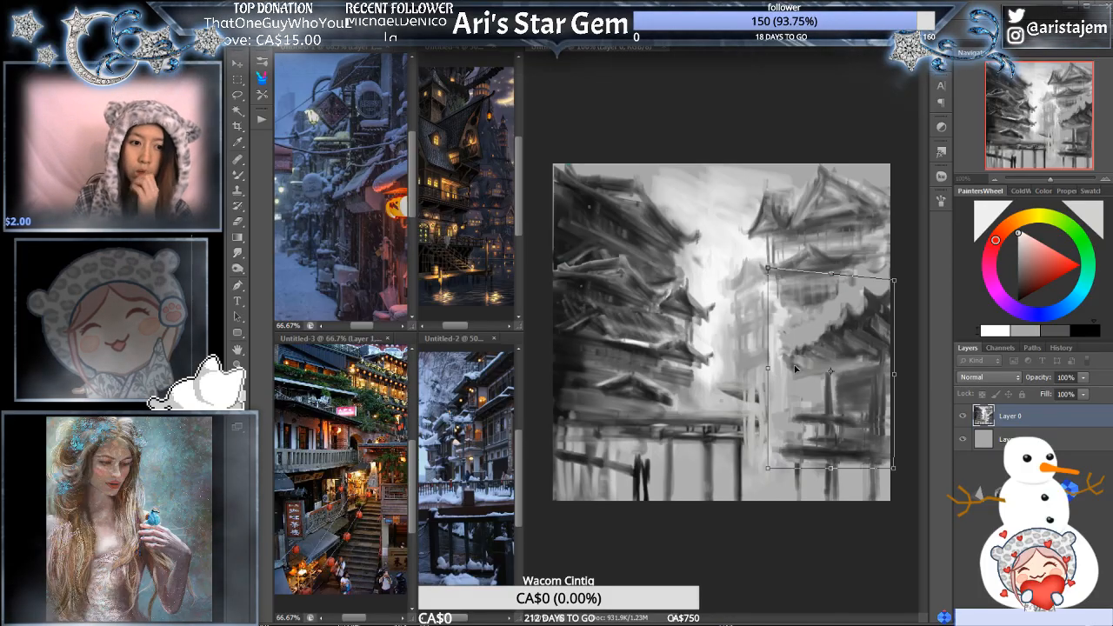
- Warp the right-hand lower roof section so its upper edge bends downward, and apply the transformation
left_click(816, 27)
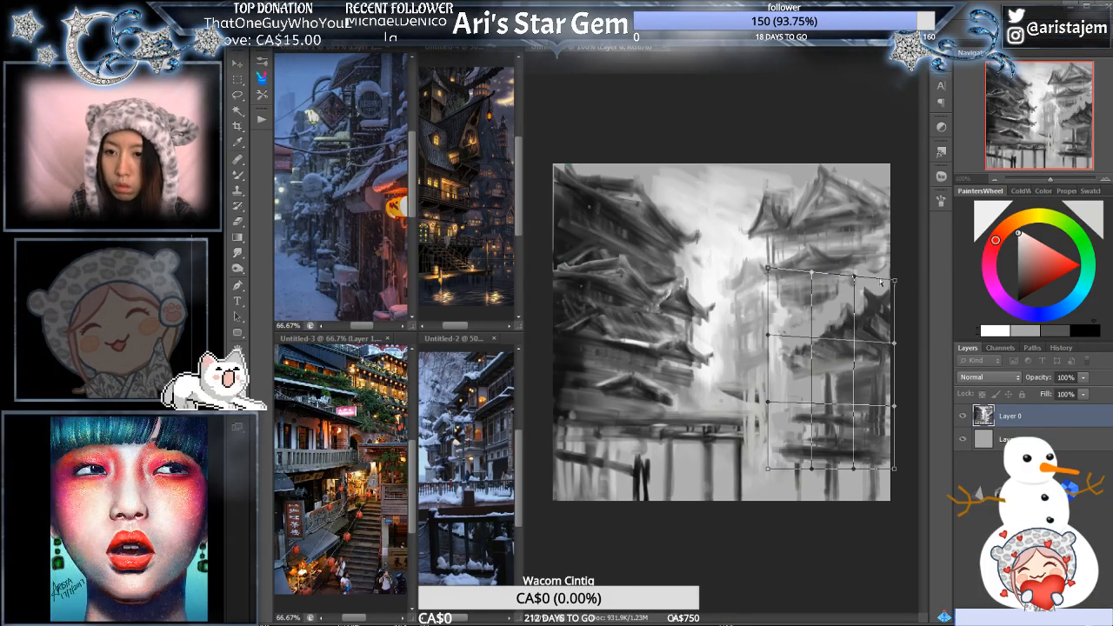
left_click_drag(855, 276, 896, 293)
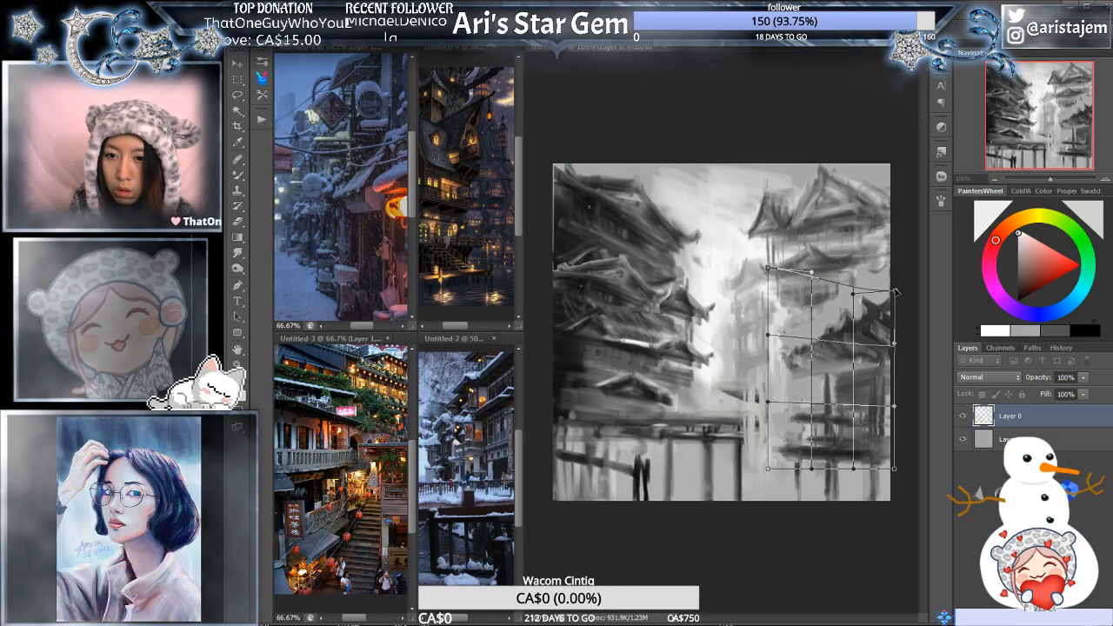
left_click_drag(812, 278, 809, 299)
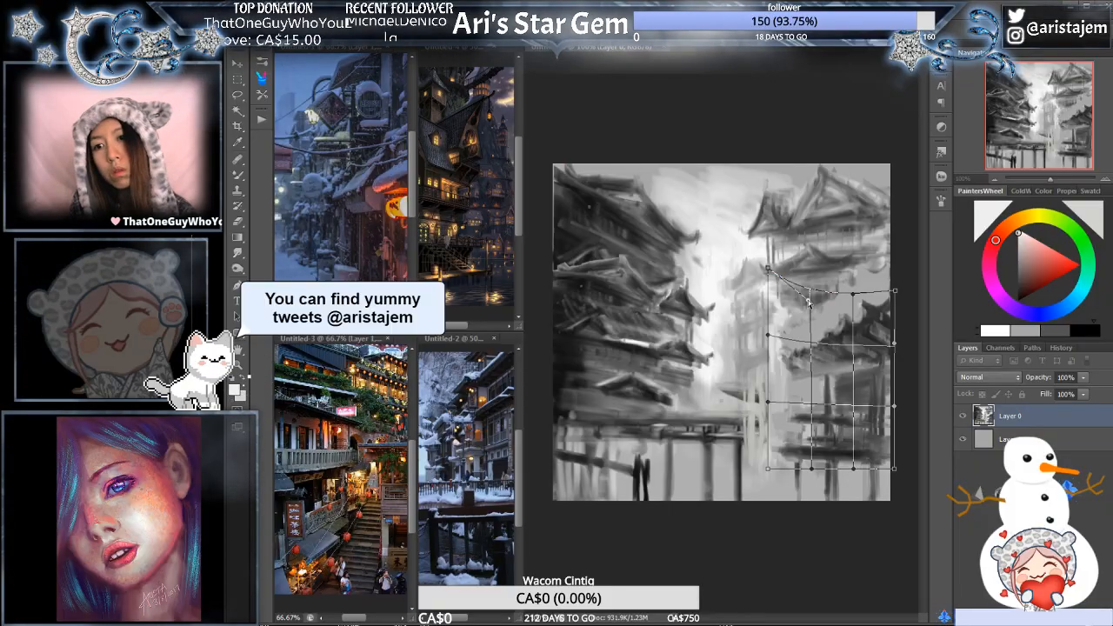
left_click_drag(895, 292, 867, 294)
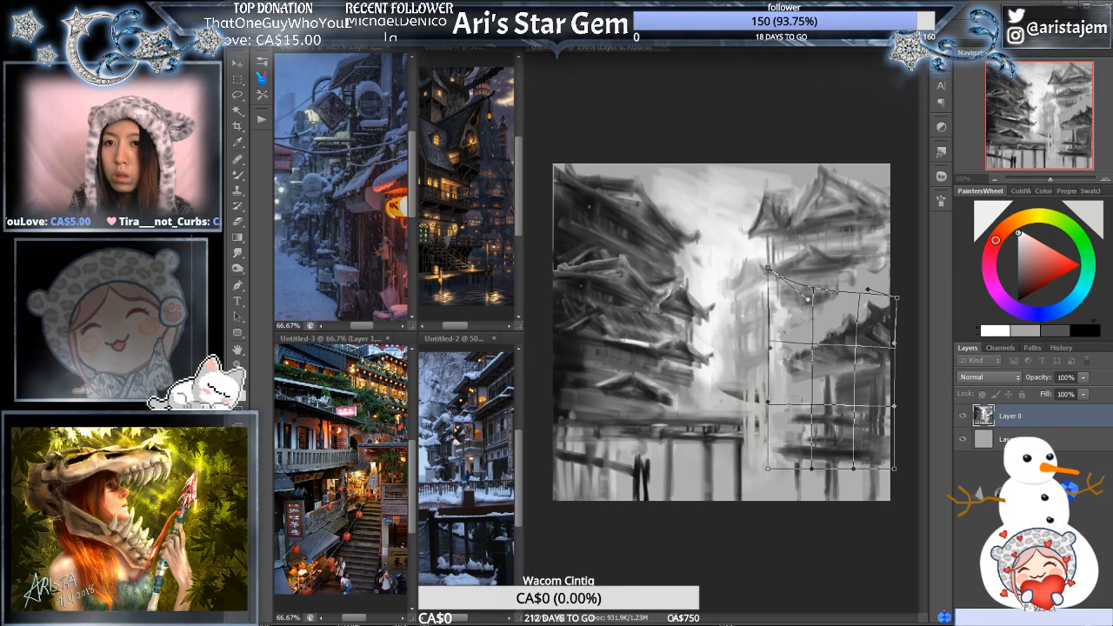
key("Return")
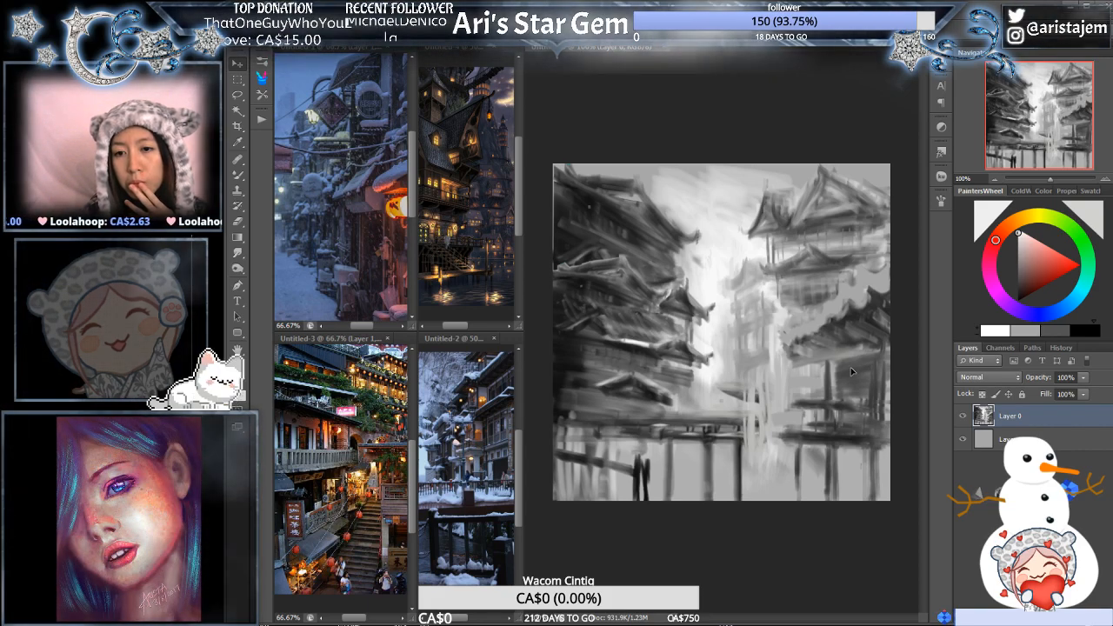
- Flip the painting horizontally
key("b")
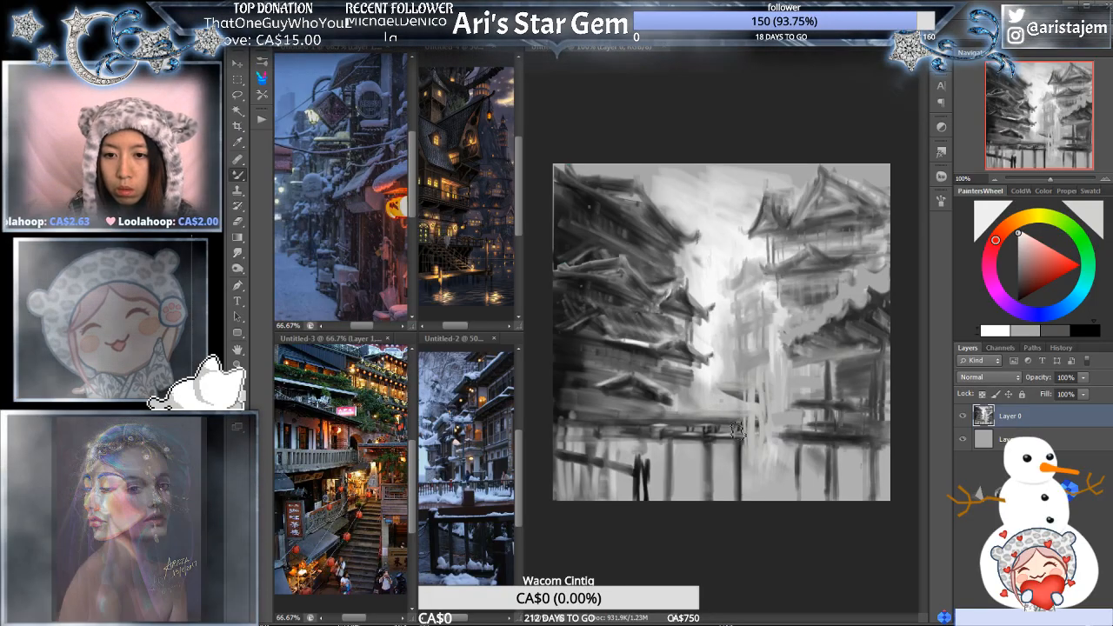
key("ctrl+shift+h")
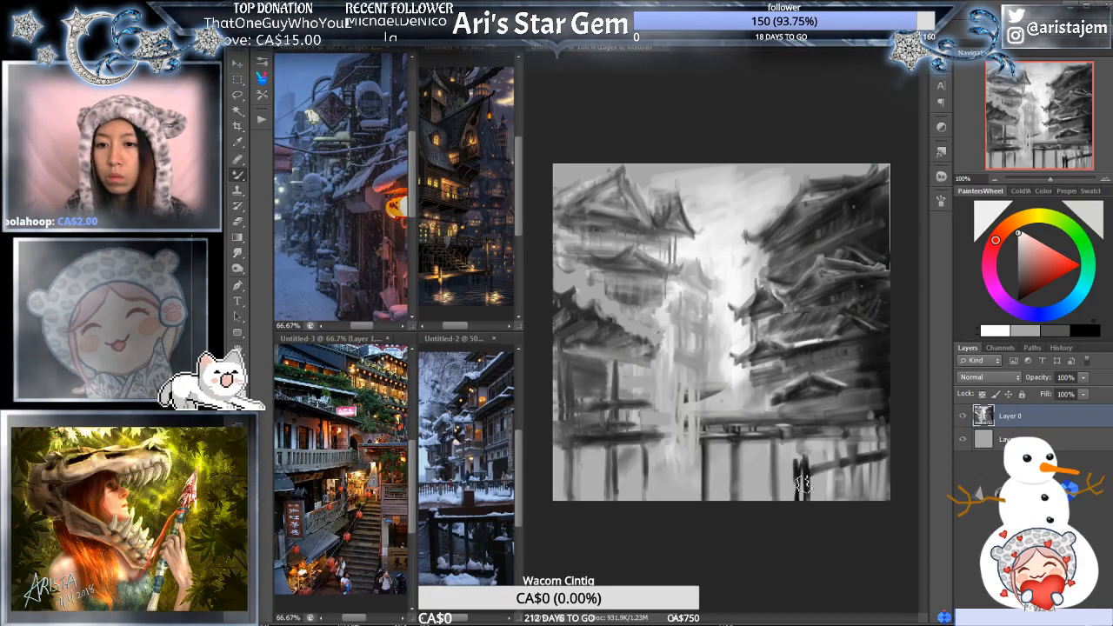
left_click(723, 374, "alt")
mouse_move(714, 419)
left_mouse_down()
mouse_move(703, 430)
mouse_move(711, 467)
left_mouse_up()
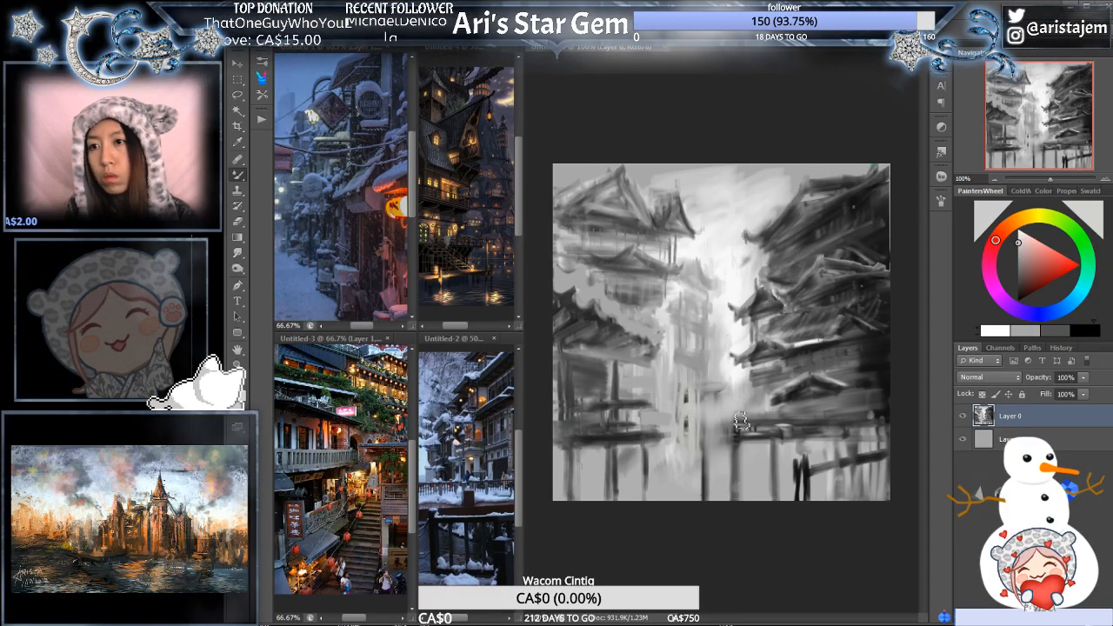
key("ctrl+alt+z")
key("ctrl+alt+z")
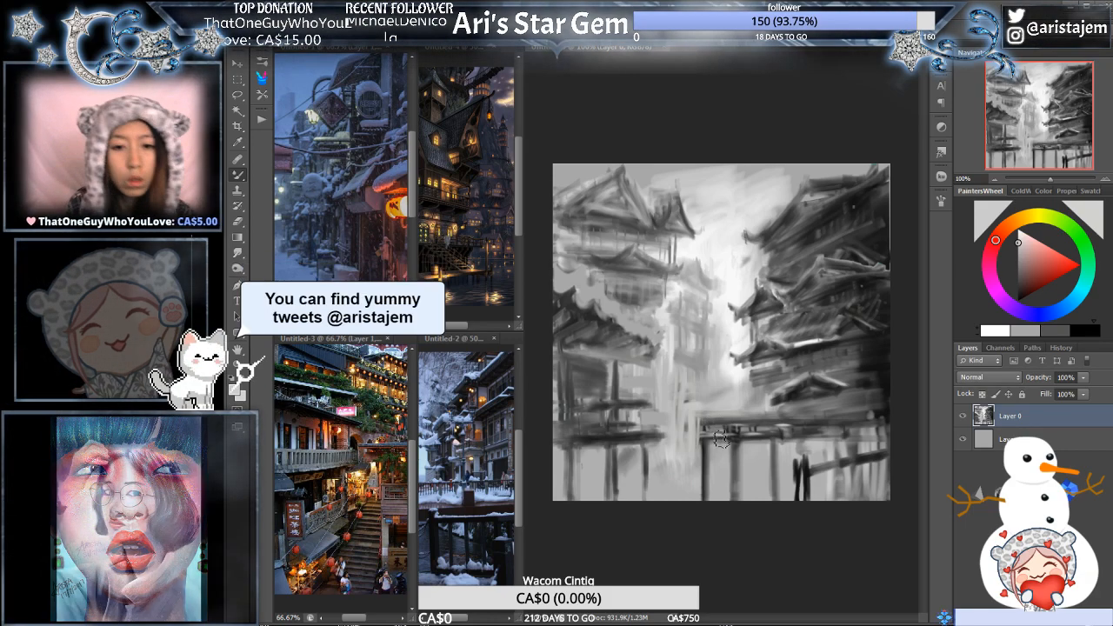
- Widen the reference windows beside the painting to examine more of the night village and snowy inn images
left_click(459, 339)
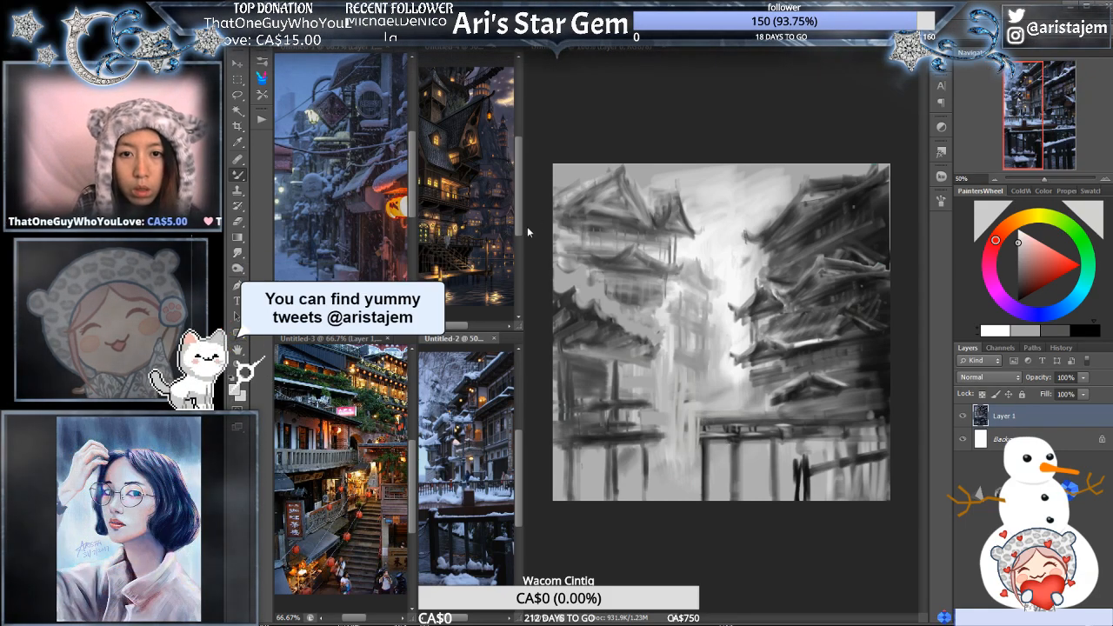
left_click(546, 235)
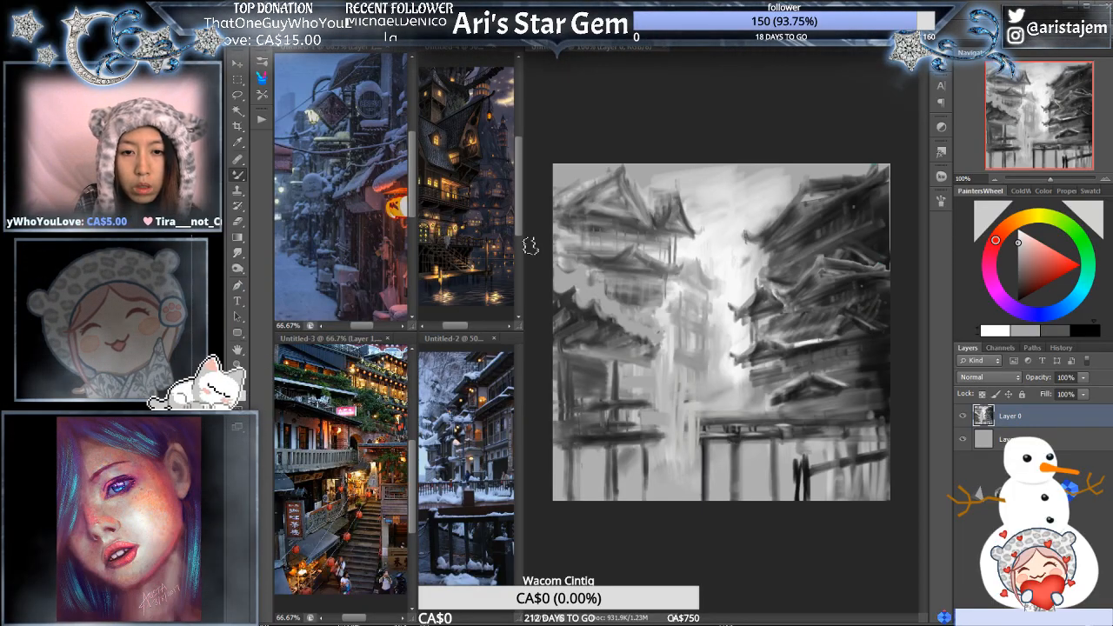
left_click_drag(525, 253, 625, 261)
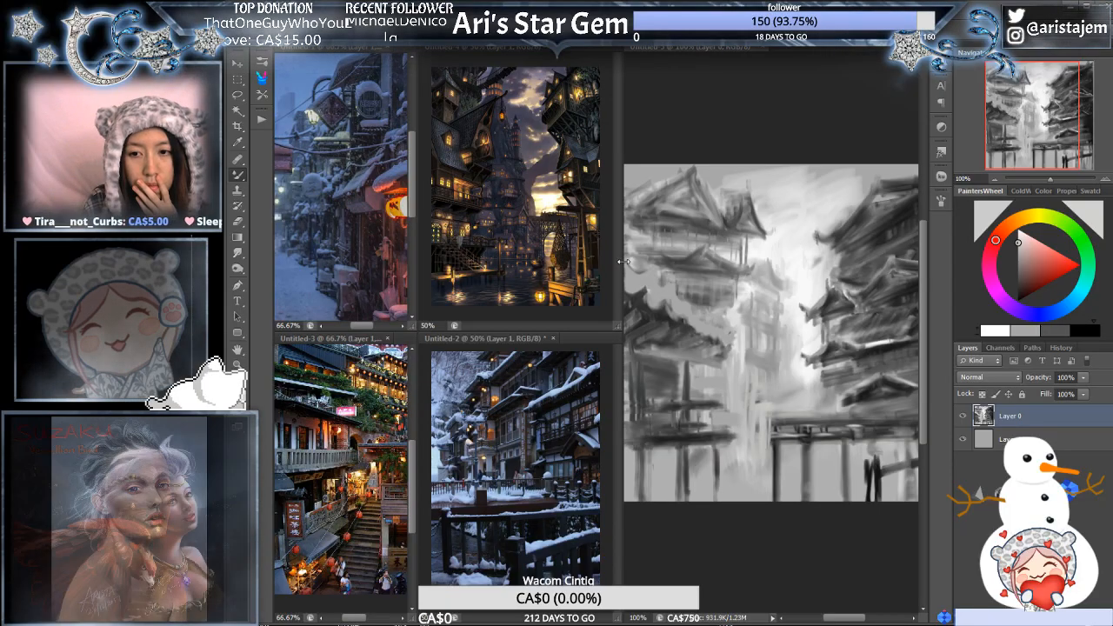
left_click_drag(625, 261, 619, 261)
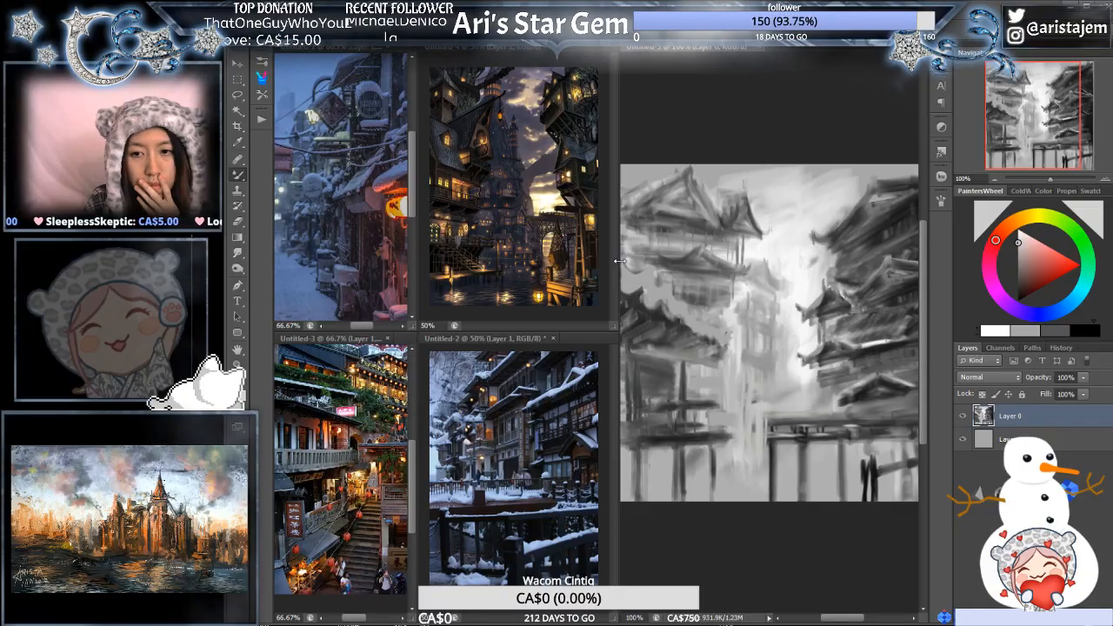
left_click_drag(620, 261, 618, 260)
- Darken the light tones of Layer 0 with a tonal adjustment, dimming the hazy centre of the street
left_click(1017, 504)
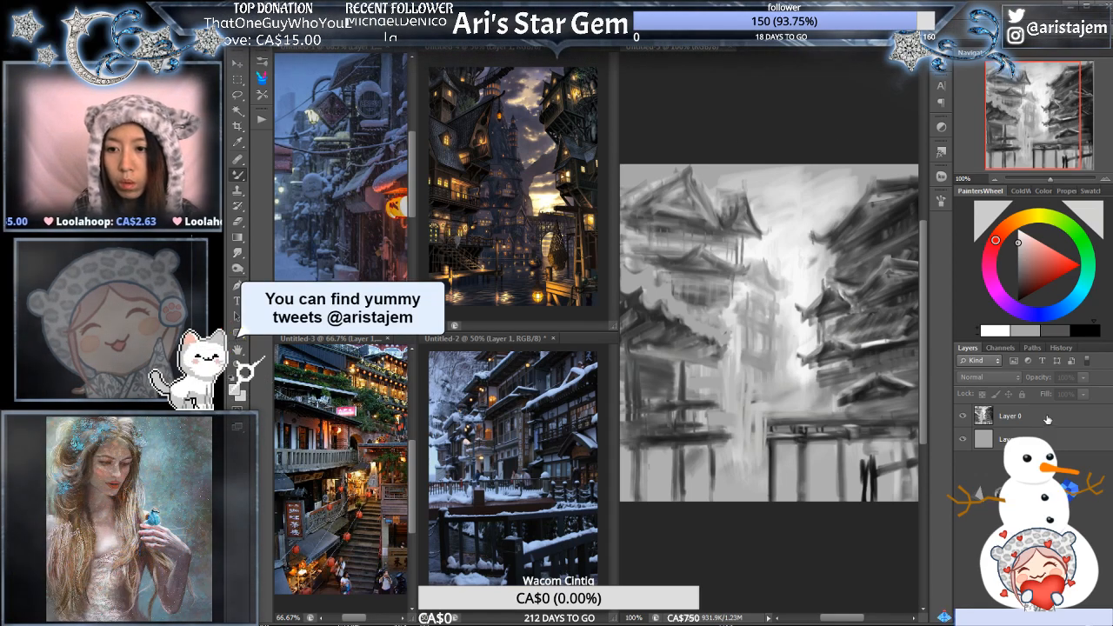
left_click(1047, 420)
key("alt+Tab")
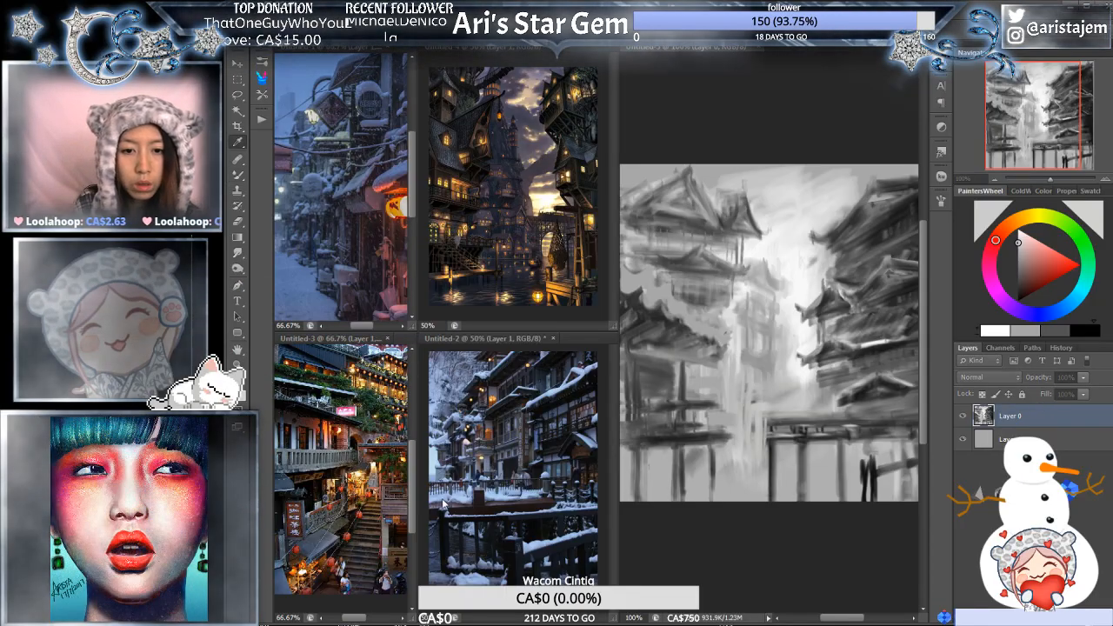
left_click_drag(442, 496, 422, 502)
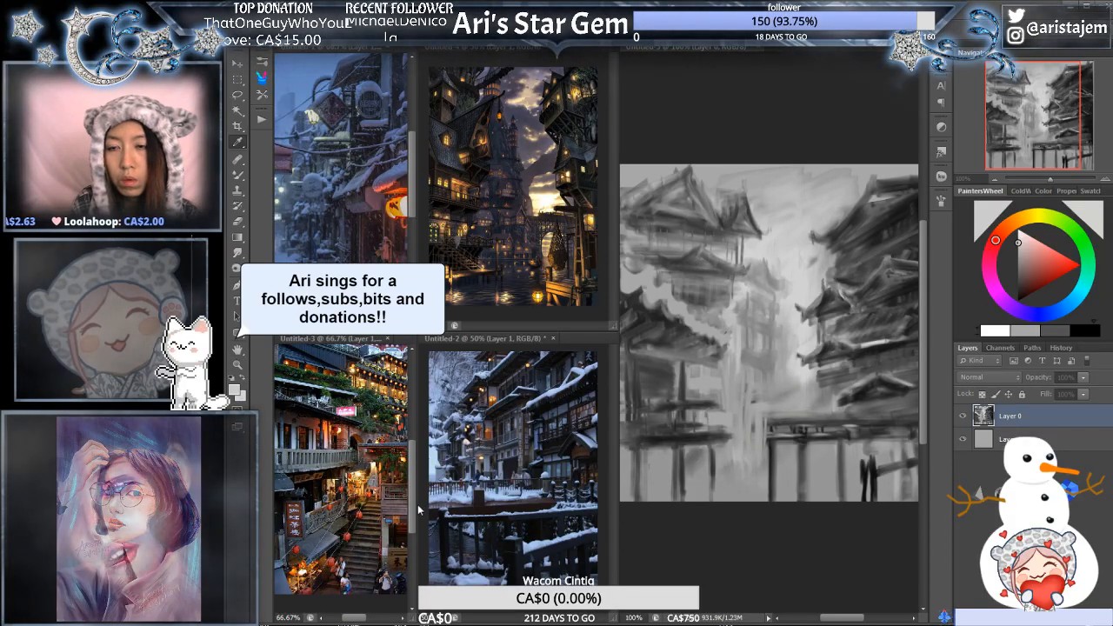
left_click(487, 338)
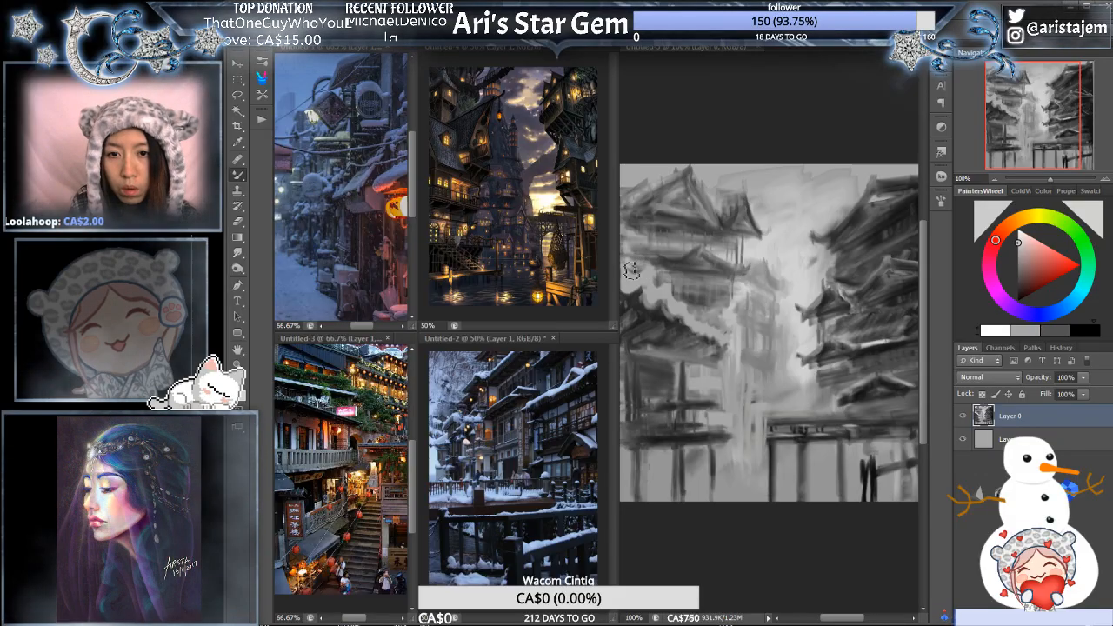
- Fill the wall areas between and below the left-hand building's middle and lower roofs with sampled greys, and widen the painting's window
left_click(655, 257, "alt")
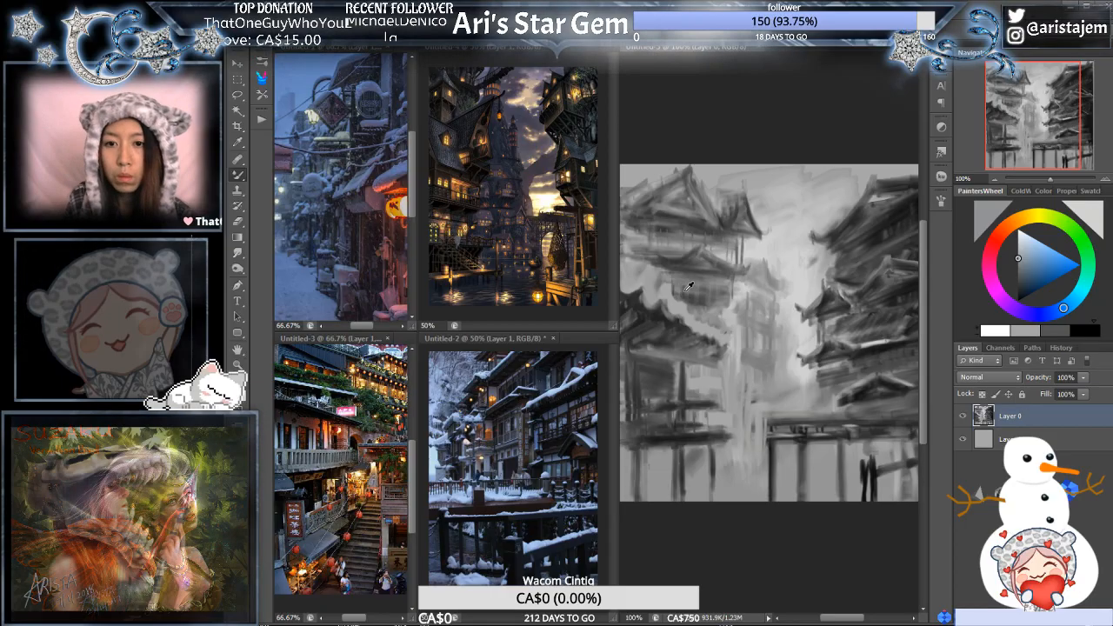
left_click(852, 280, "alt")
left_click_drag(619, 161, 544, 161)
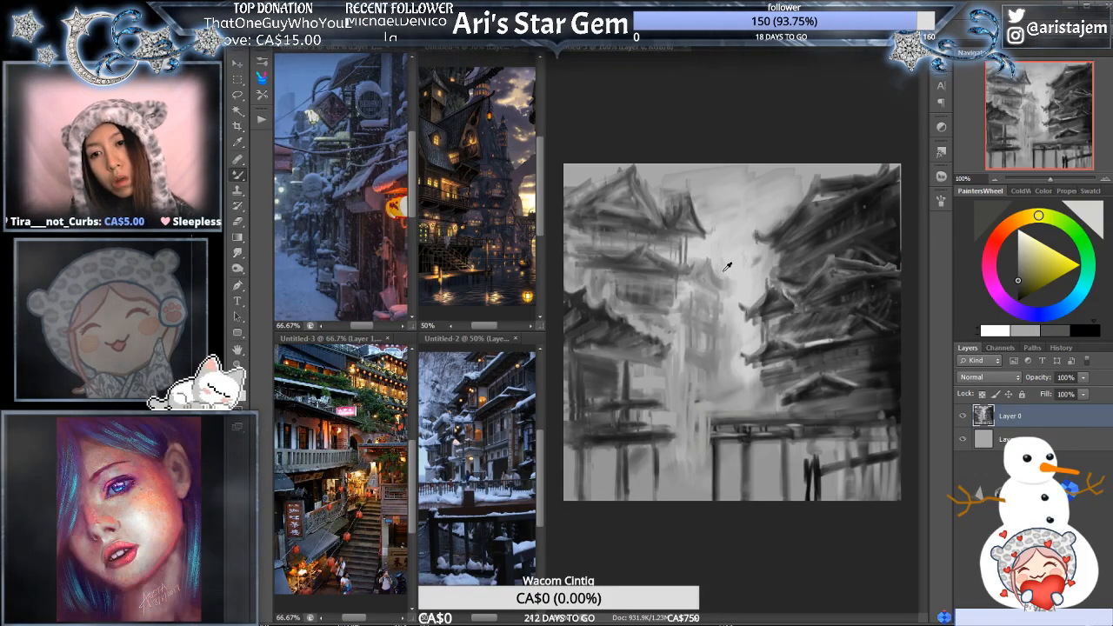
left_click(735, 287, "alt")
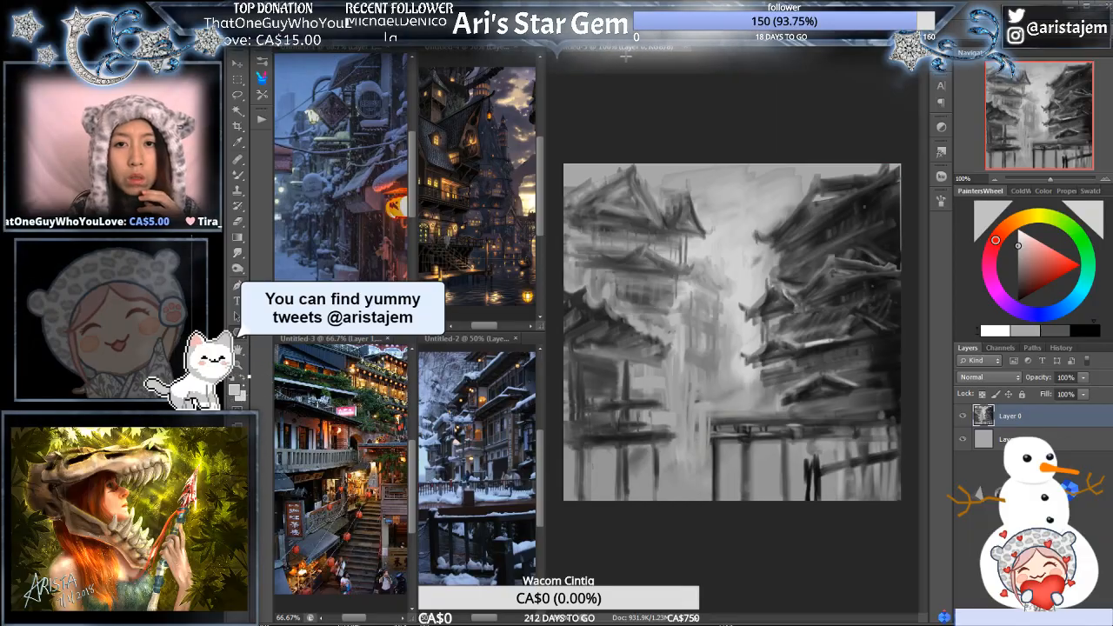
- Undo the oversized grey polygon drawn over Layer 0, choose pure red as the colour and add a new layer above it
left_click_drag(670, 281, 918, 301)
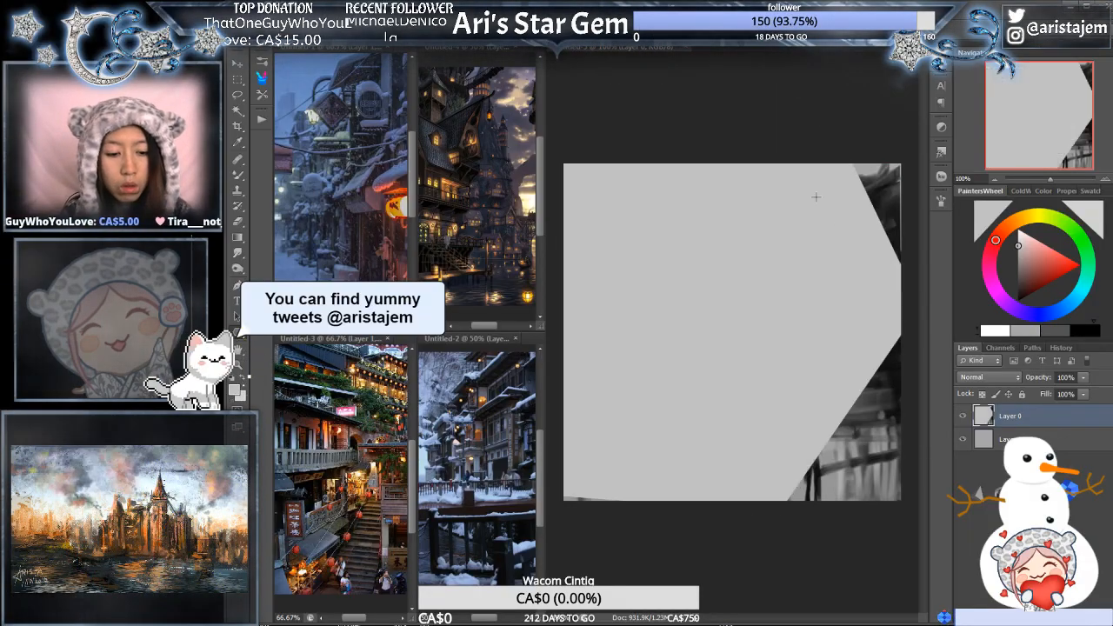
key("ctrl+z")
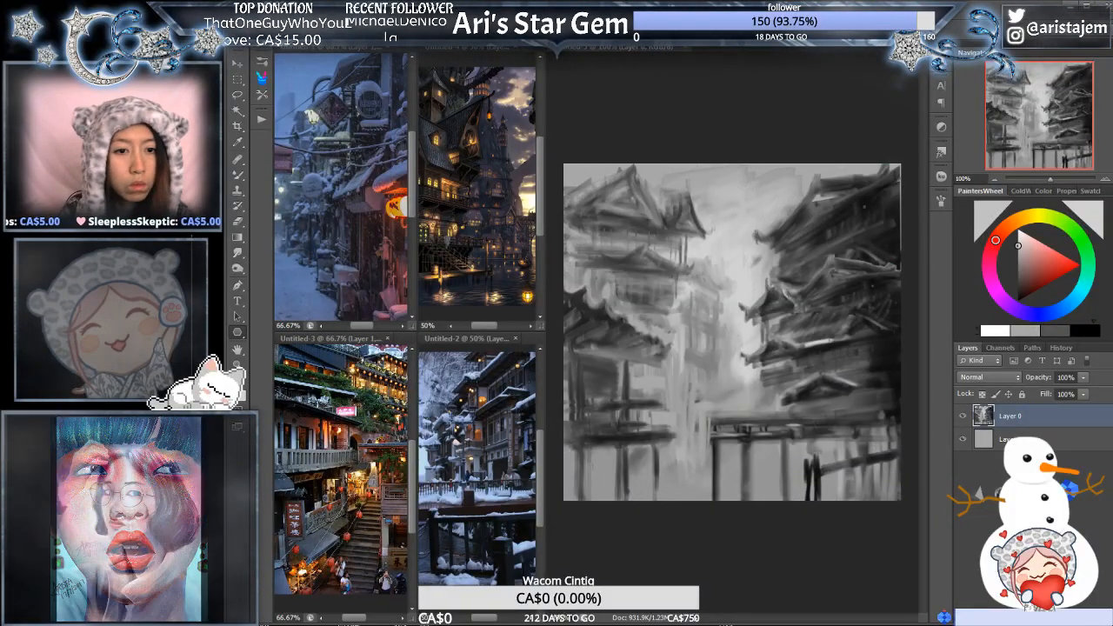
left_click(1078, 267)
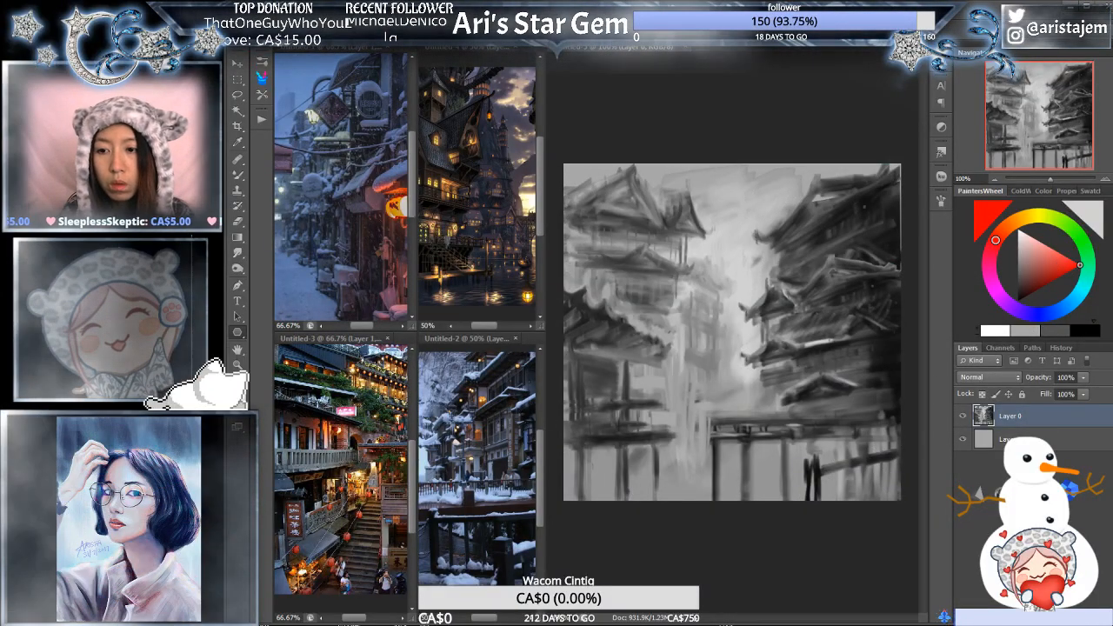
key("ctrl+alt+shift+n")
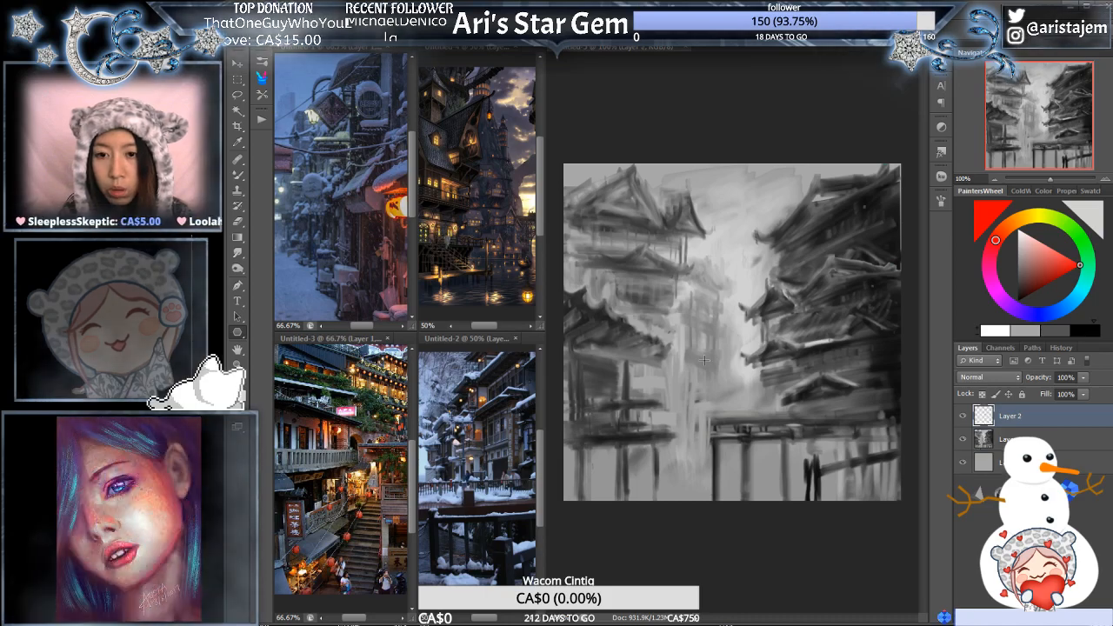
- Draw a red starburst of thin radiating perspective lines on Layer 2 and move its centre into the bright gap between the buildings
left_click(705, 359)
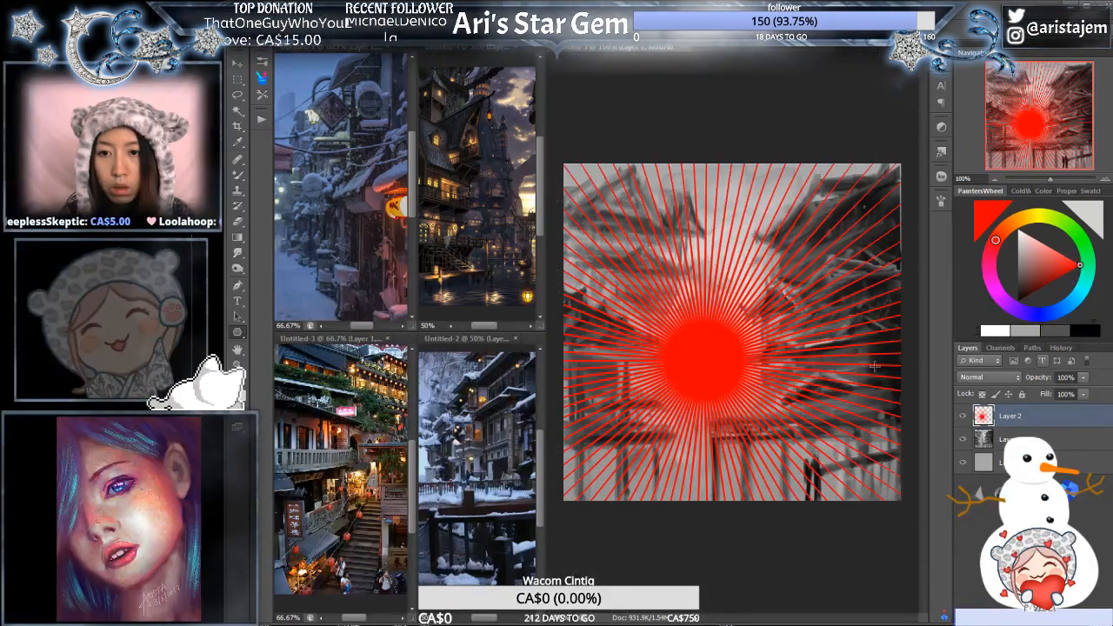
key("ctrl+z")
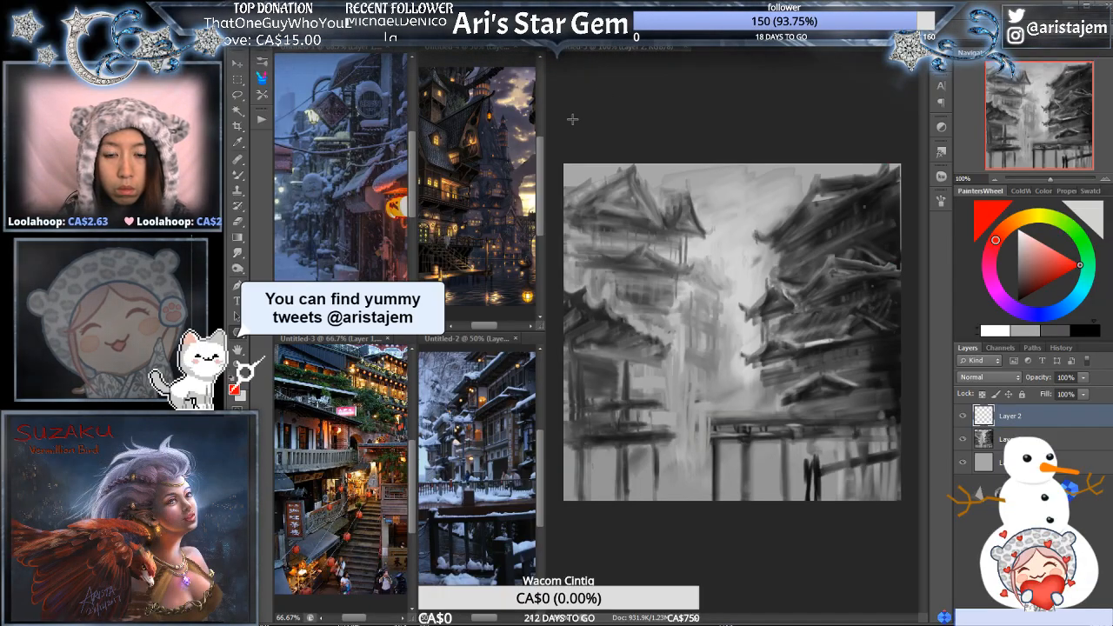
left_click_drag(755, 345, 1087, 317)
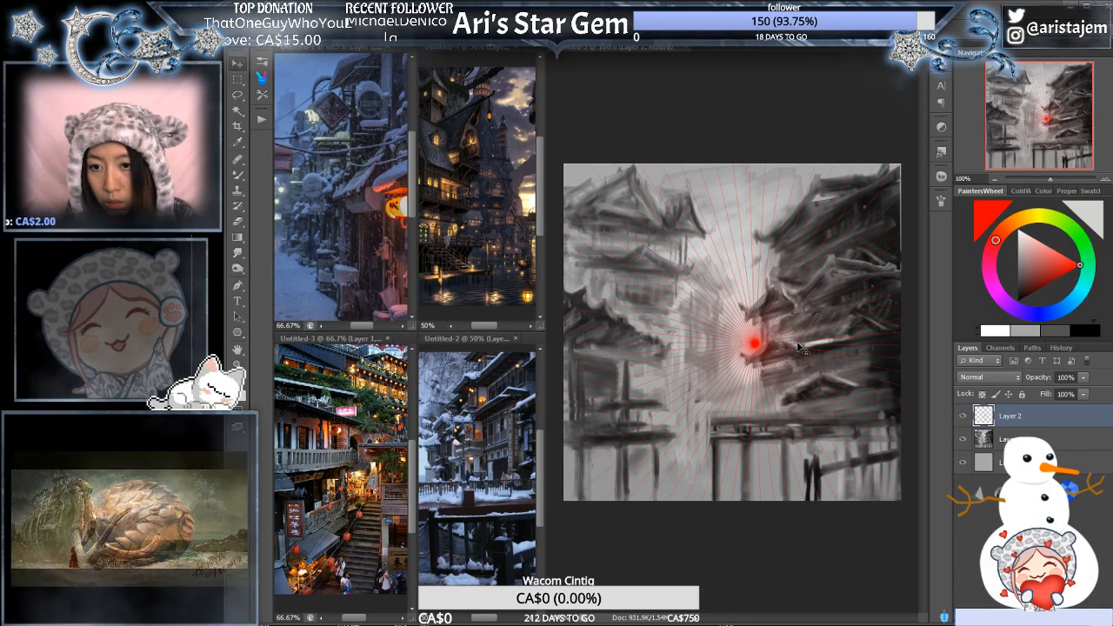
left_click_drag(799, 349, 719, 361)
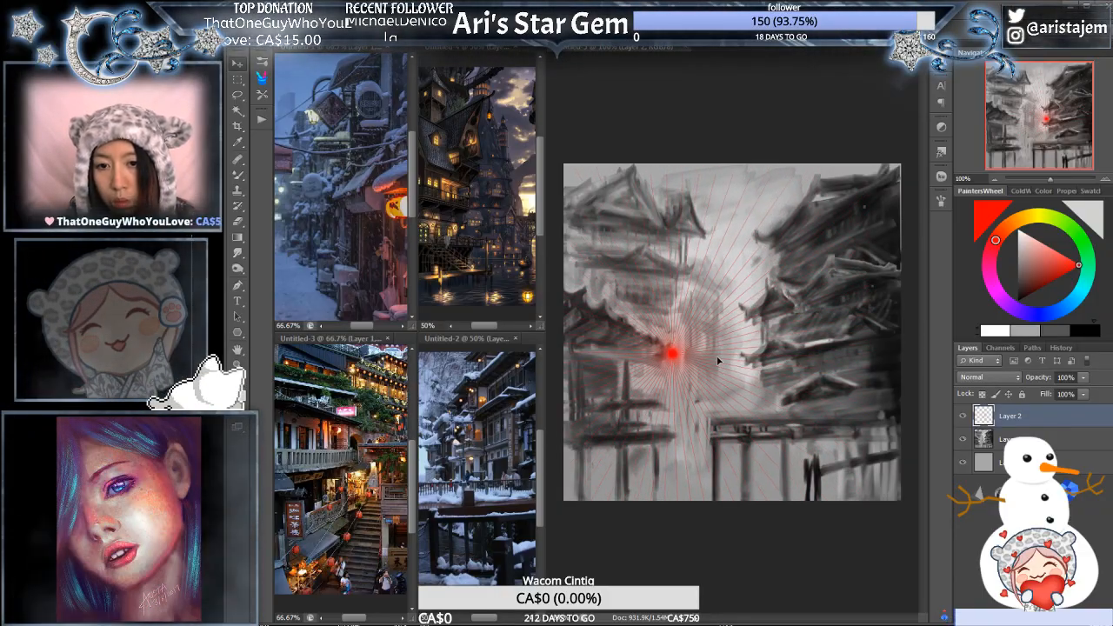
left_click_drag(732, 361, 773, 357)
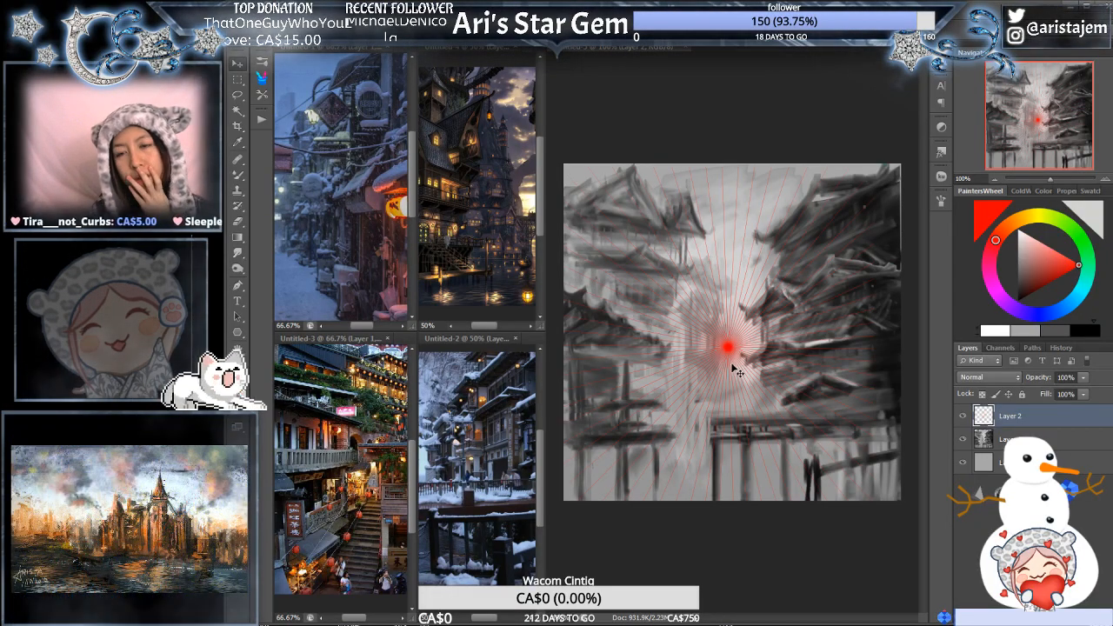
- Lower the red starburst's centre on Layer 2 toward the street between the buildings and hide that guide layer
left_click_drag(737, 366, 742, 391)
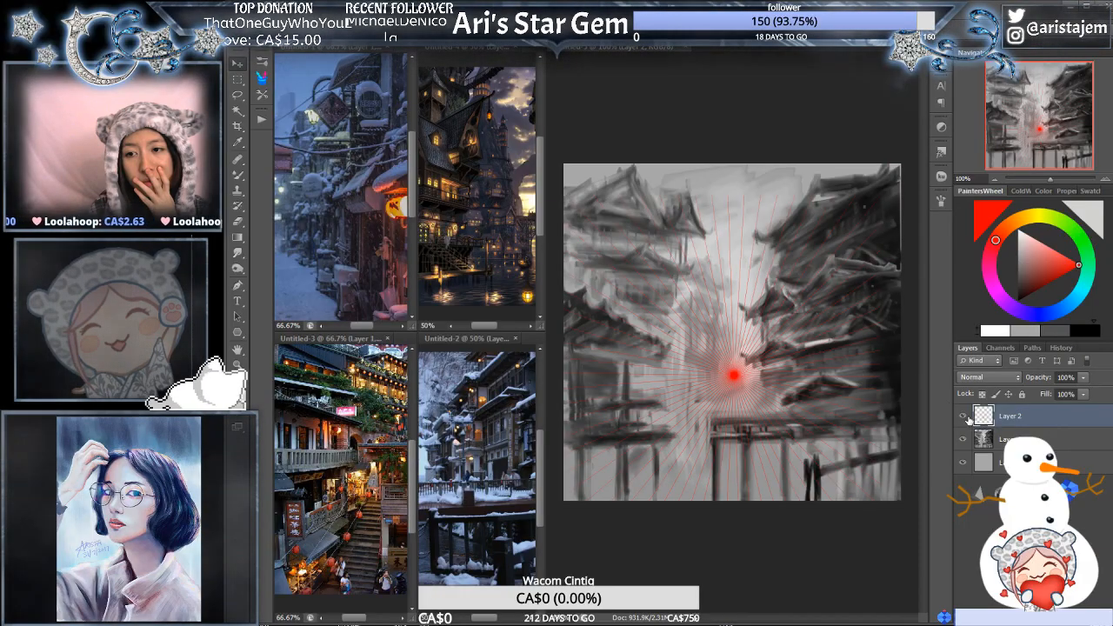
left_click(963, 417)
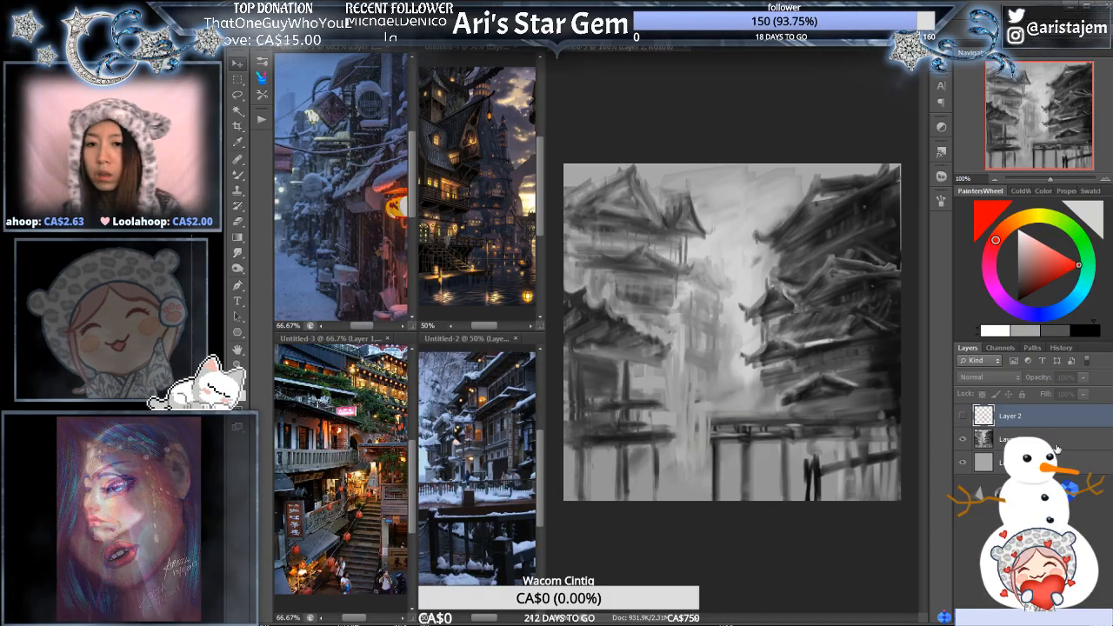
- Outline the upper-left building with a freehand selection on the painting layer and copy it to a new layer
left_click(1000, 435)
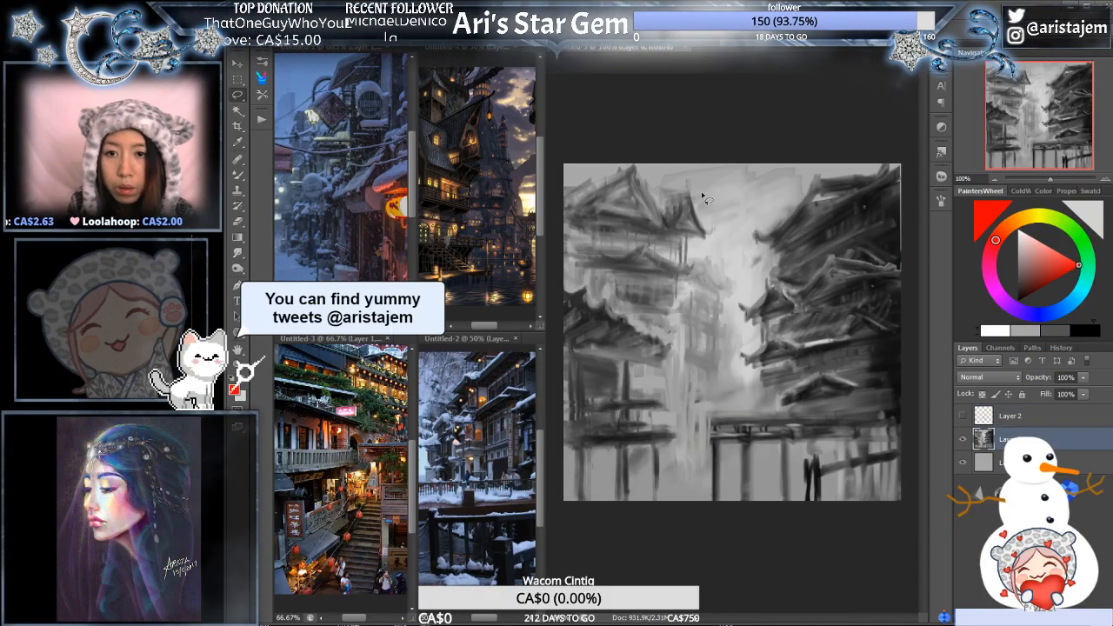
mouse_move(689, 162)
left_mouse_down()
mouse_move(699, 266)
mouse_move(681, 280)
mouse_move(683, 330)
mouse_move(661, 332)
mouse_move(606, 298)
mouse_move(558, 162)
left_mouse_up()
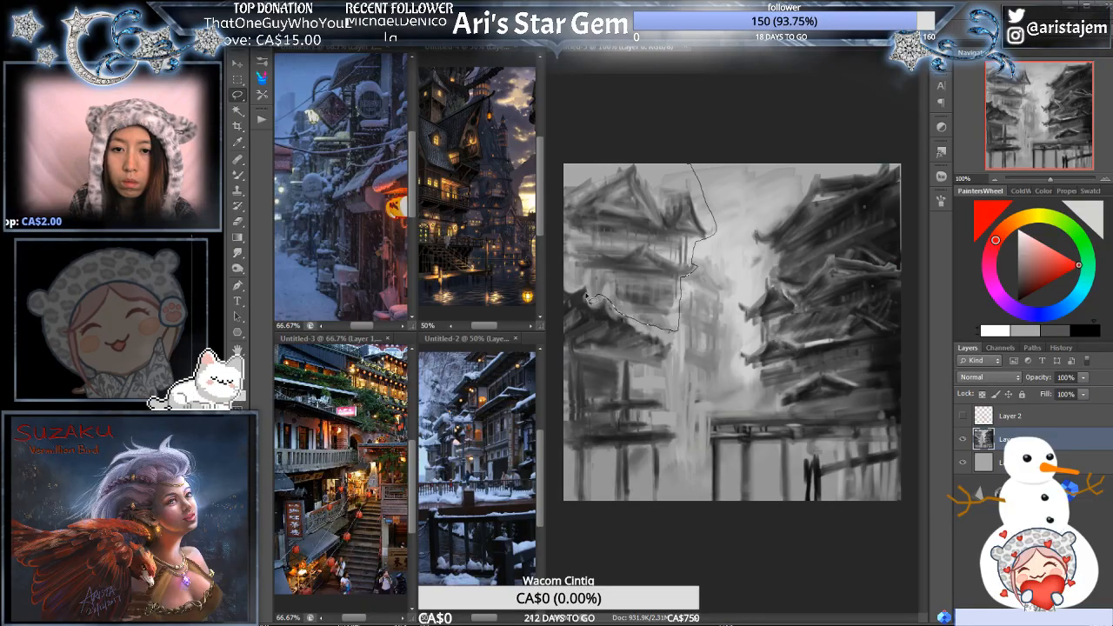
key("ctrl+d")
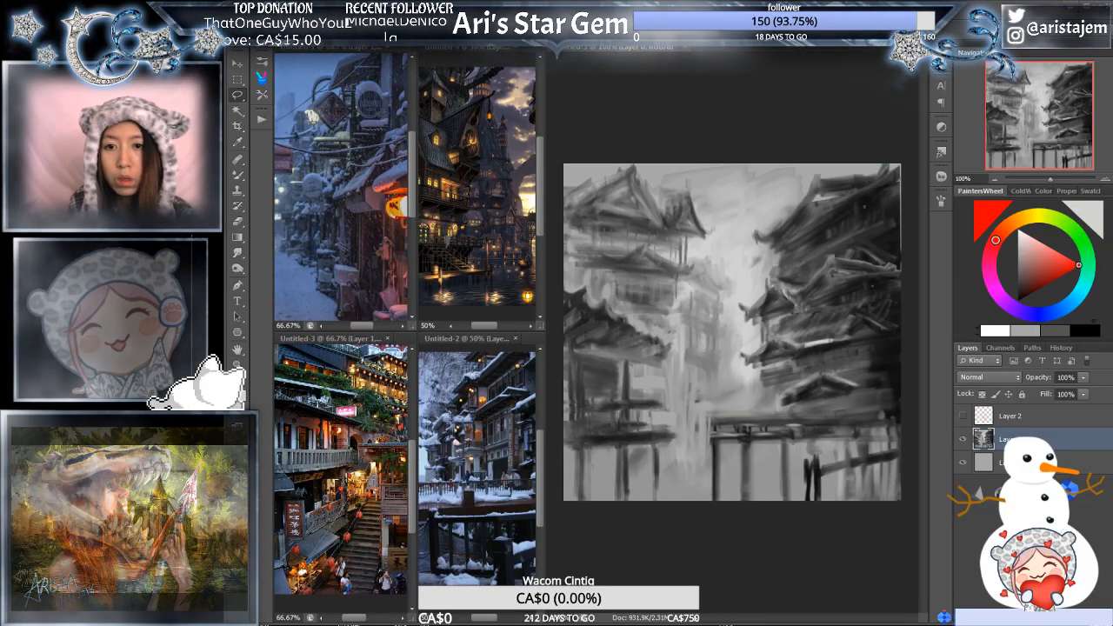
key("ctrl+z")
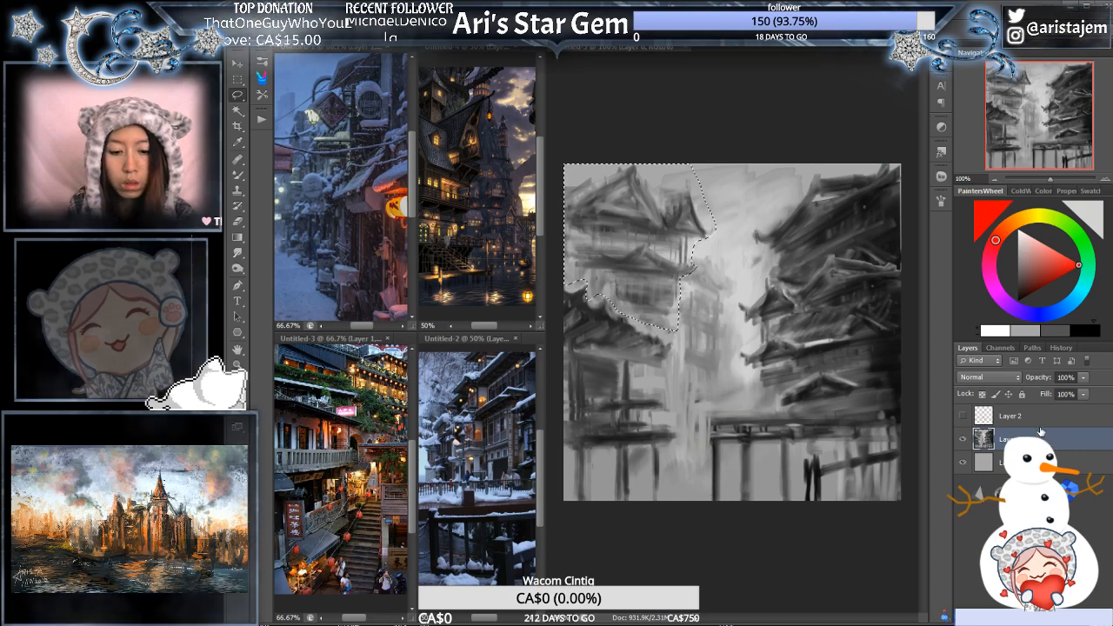
key("ctrl+j")
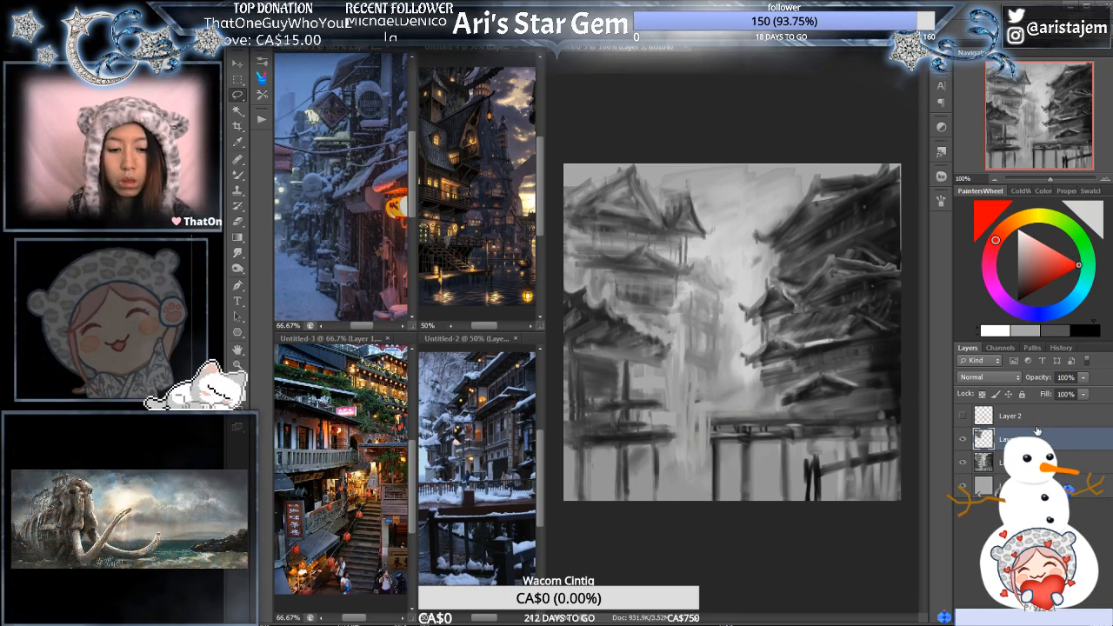
- Distort the copied upper-left building so its top narrows and its base widens toward both sides
key("ctrl+t")
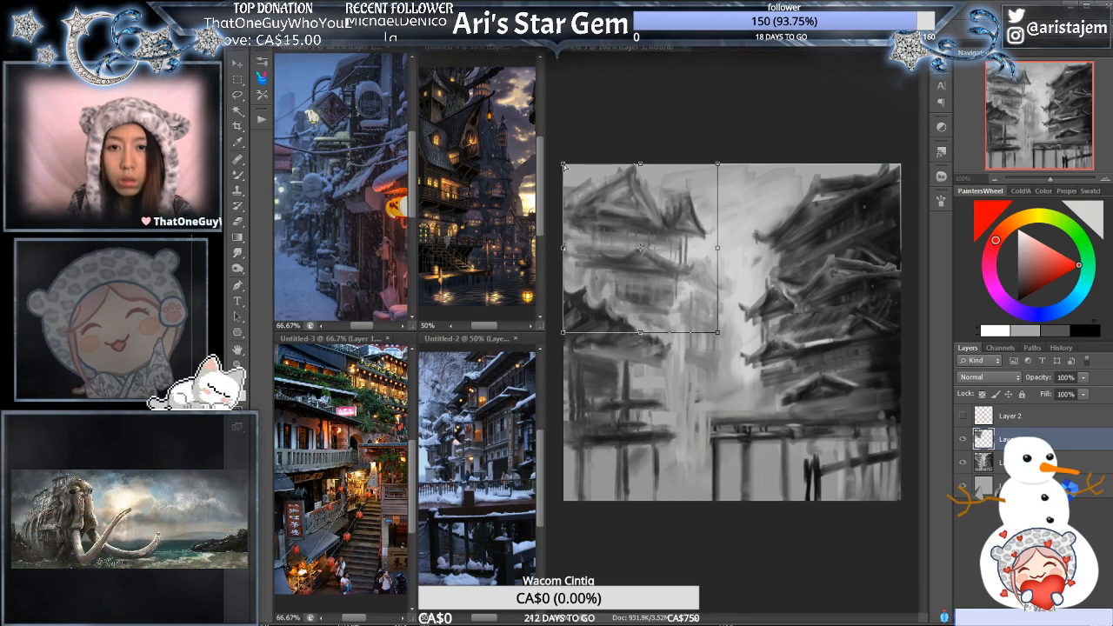
left_click_drag(563, 163, 586, 165)
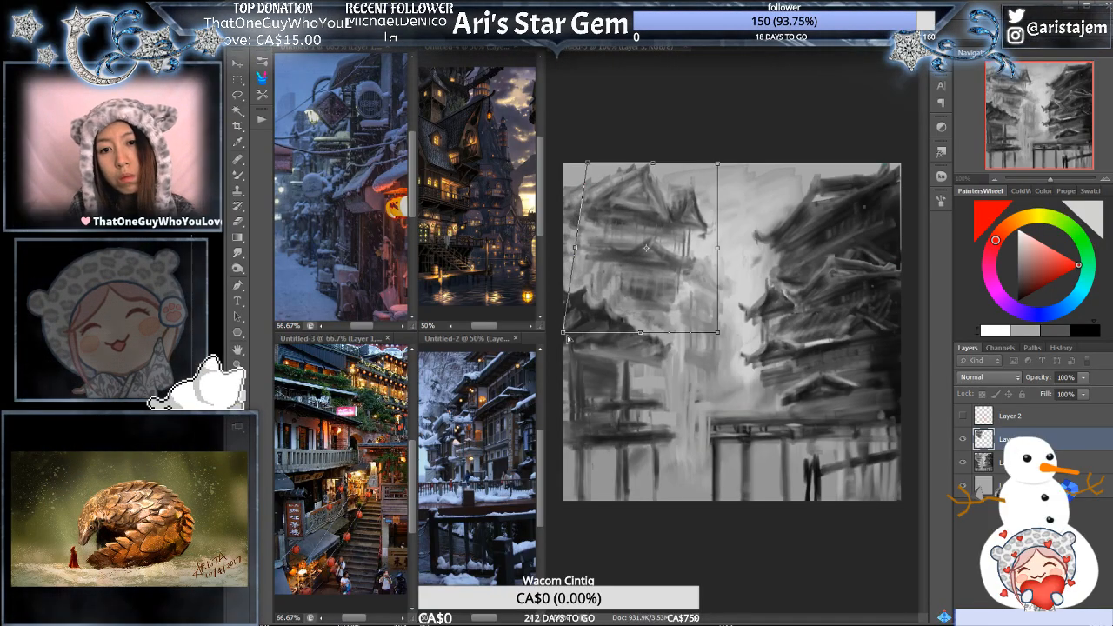
left_click_drag(563, 332, 550, 332)
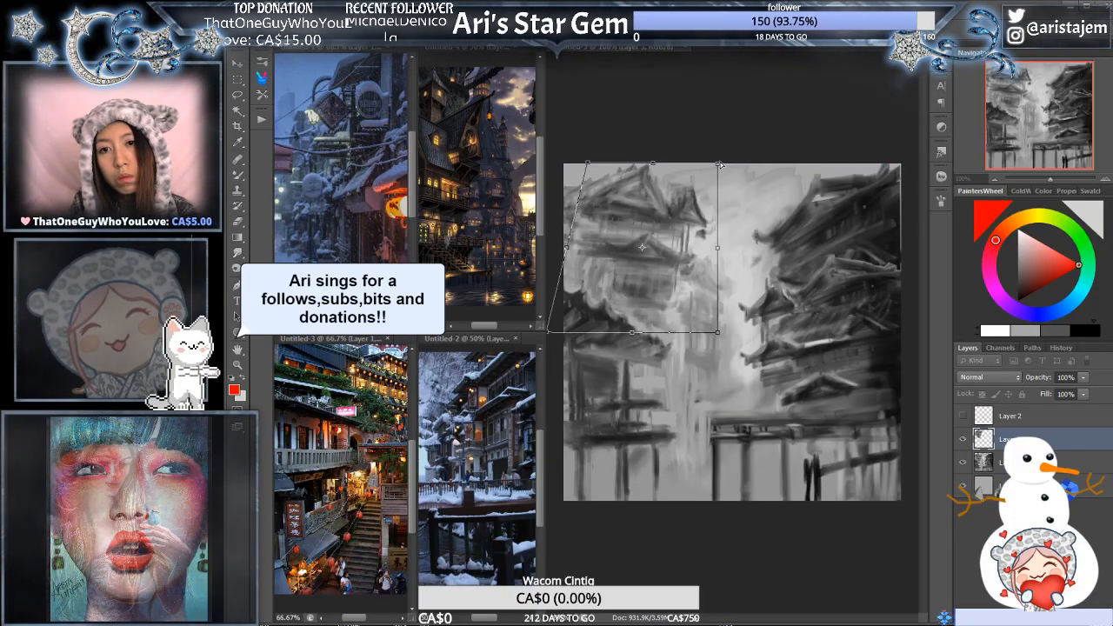
left_click_drag(718, 163, 708, 166)
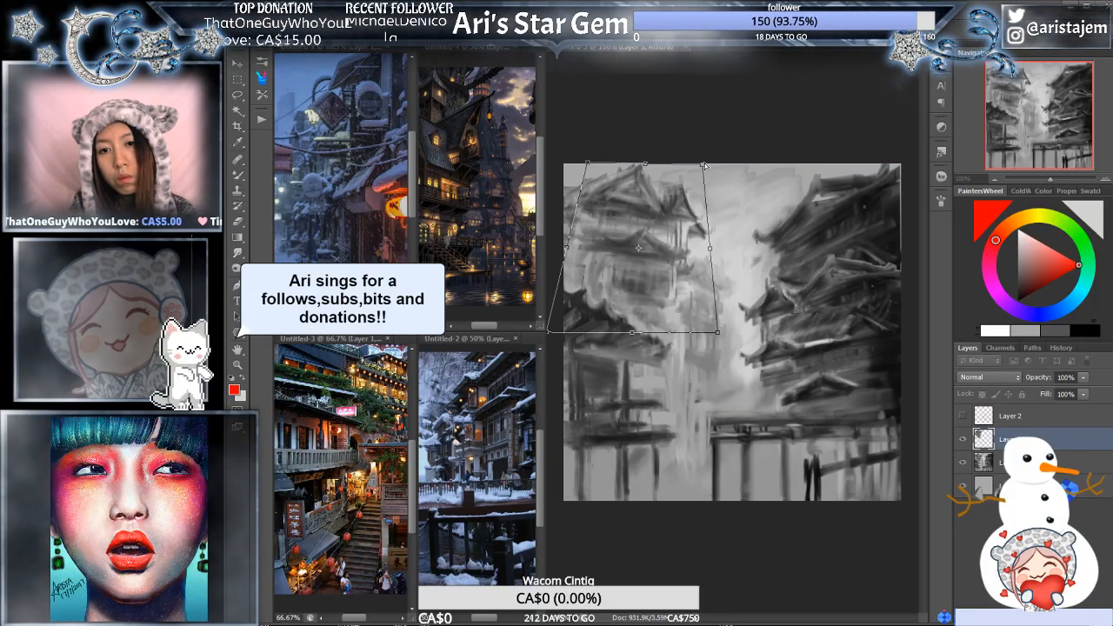
left_click_drag(718, 333, 731, 335)
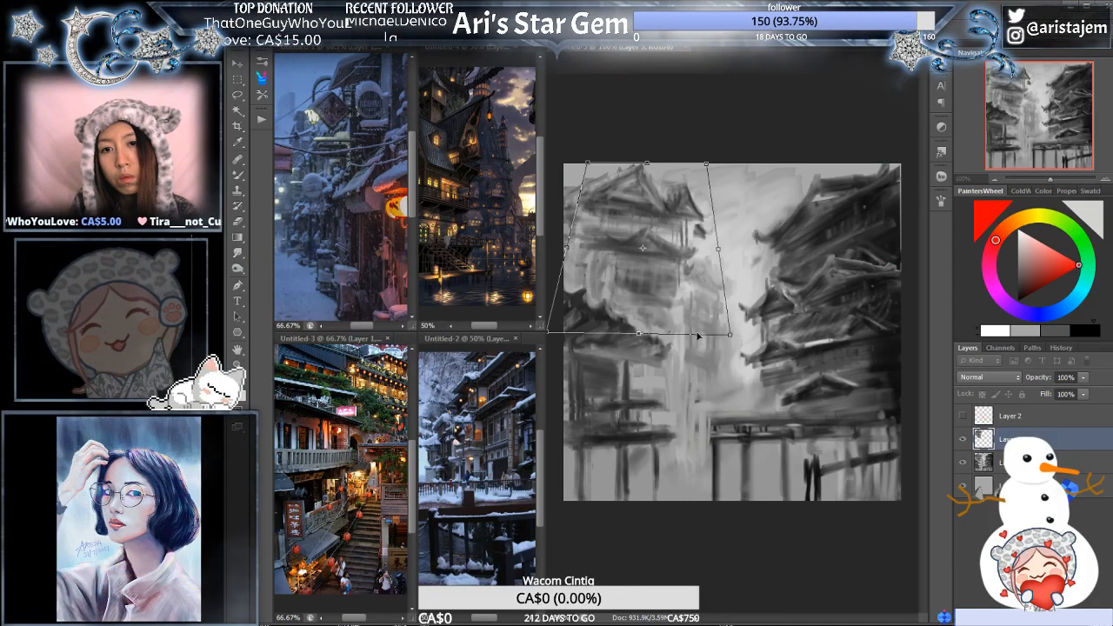
left_click_drag(548, 331, 546, 337)
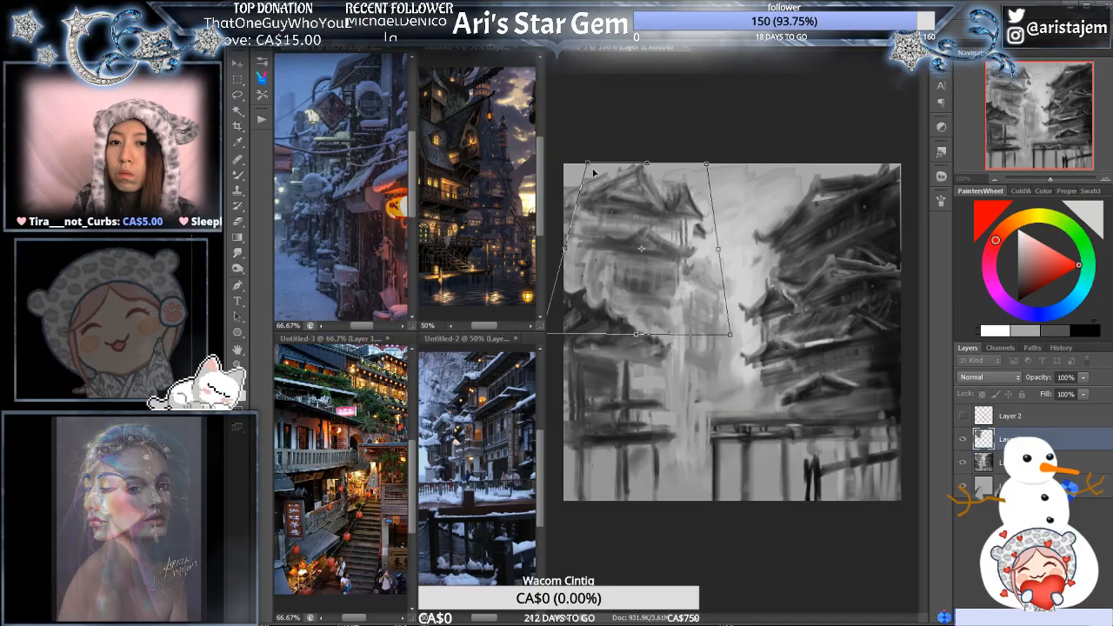
left_click_drag(588, 163, 595, 171)
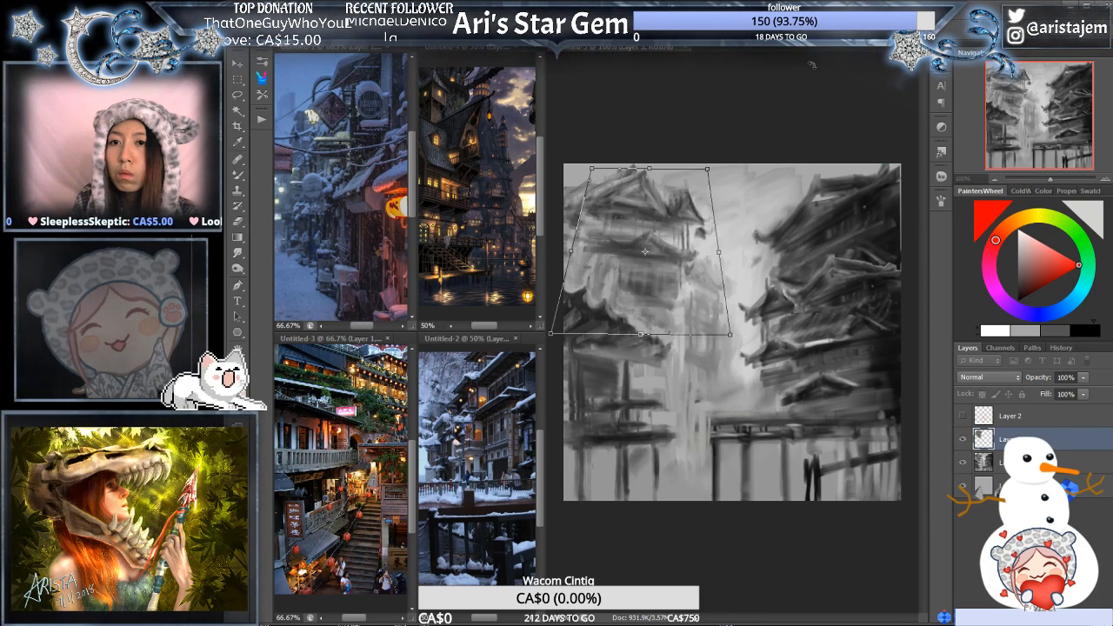
key("Return")
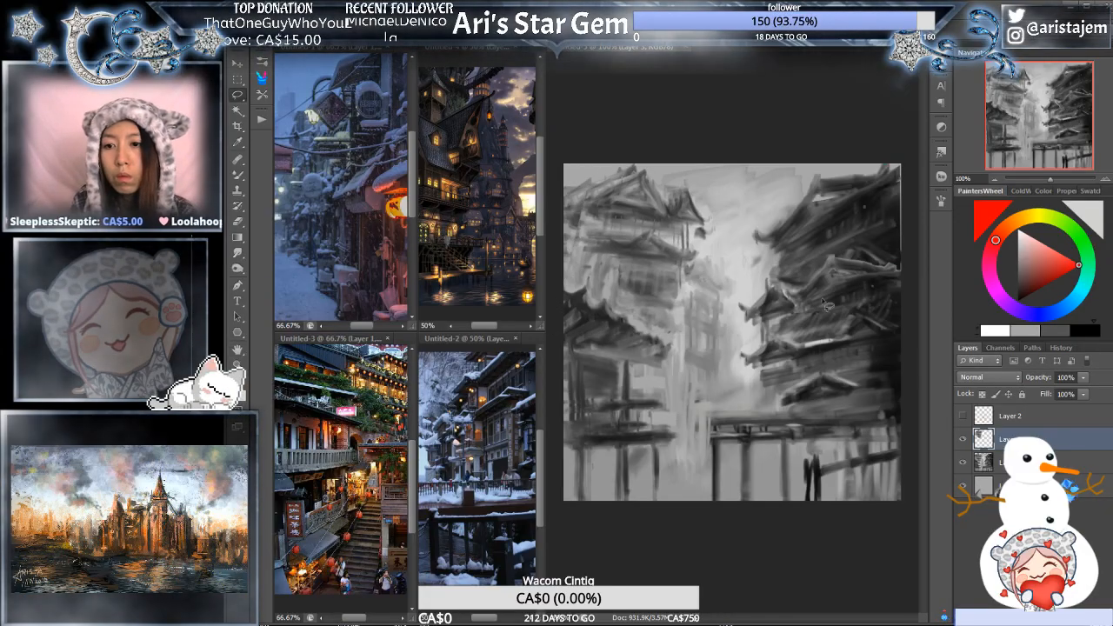
- Compare the painting with and without the distorted building copy, and merge the copy into the painting layer
left_click(967, 445)
left_click(968, 445)
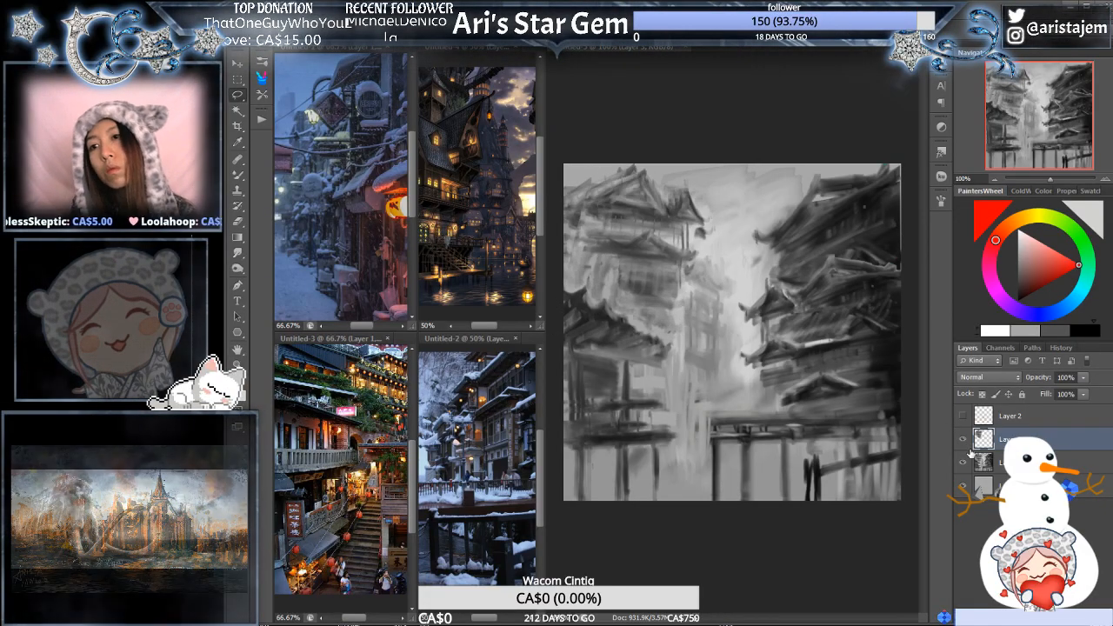
left_click(966, 460)
left_click(966, 460)
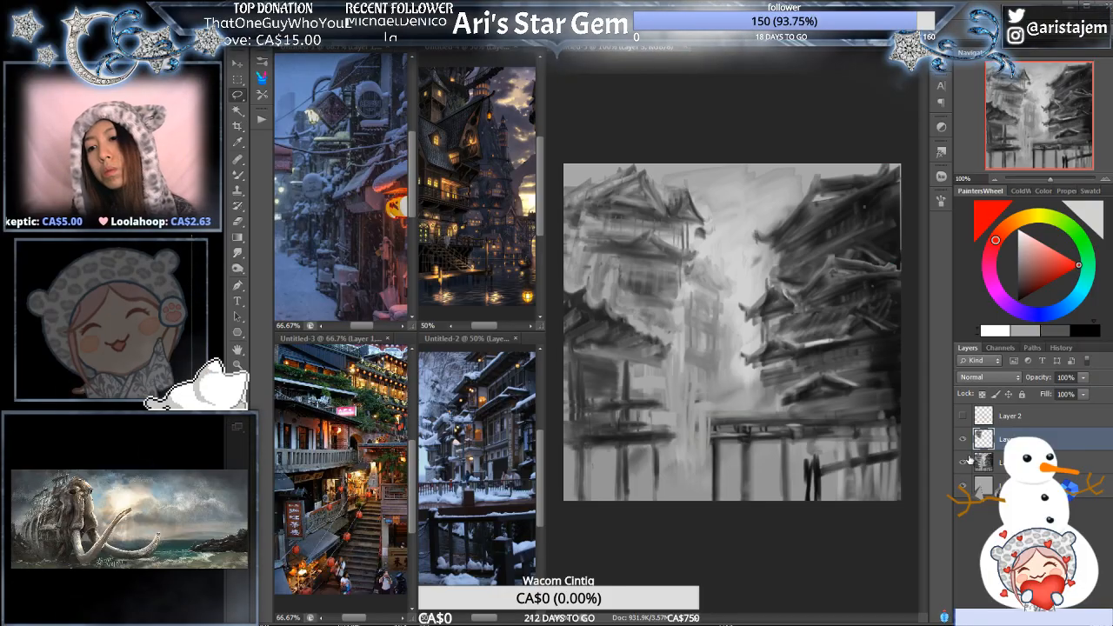
left_click(965, 443)
left_click(965, 444)
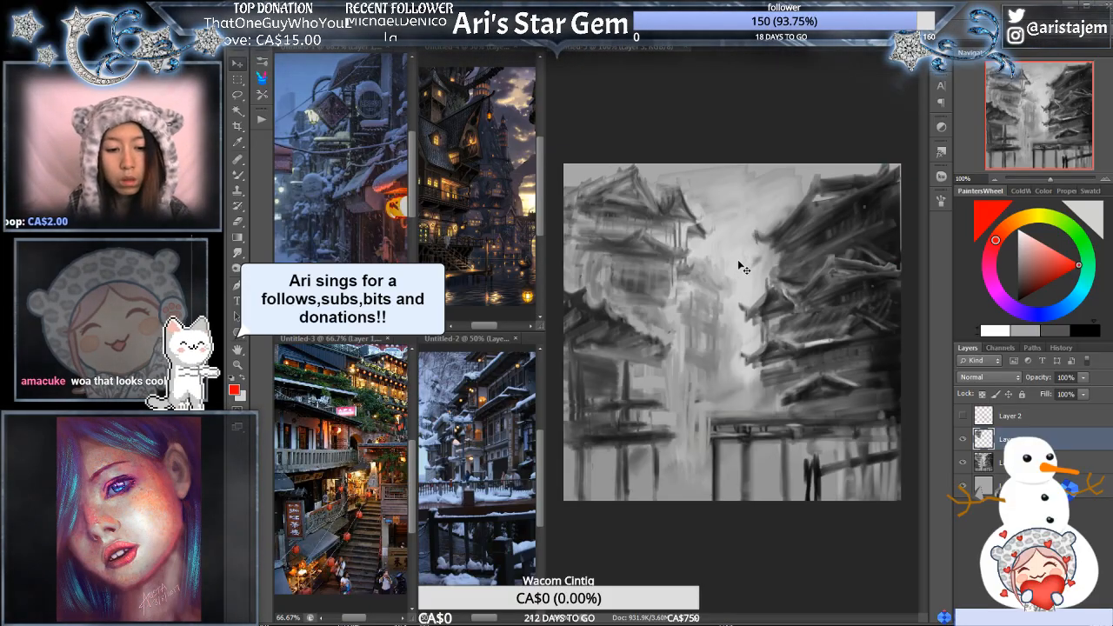
key("ctrl+e")
- Select the hazy distant building in the street's centre, copy it onto two new layers and hide the upper copy
key("l")
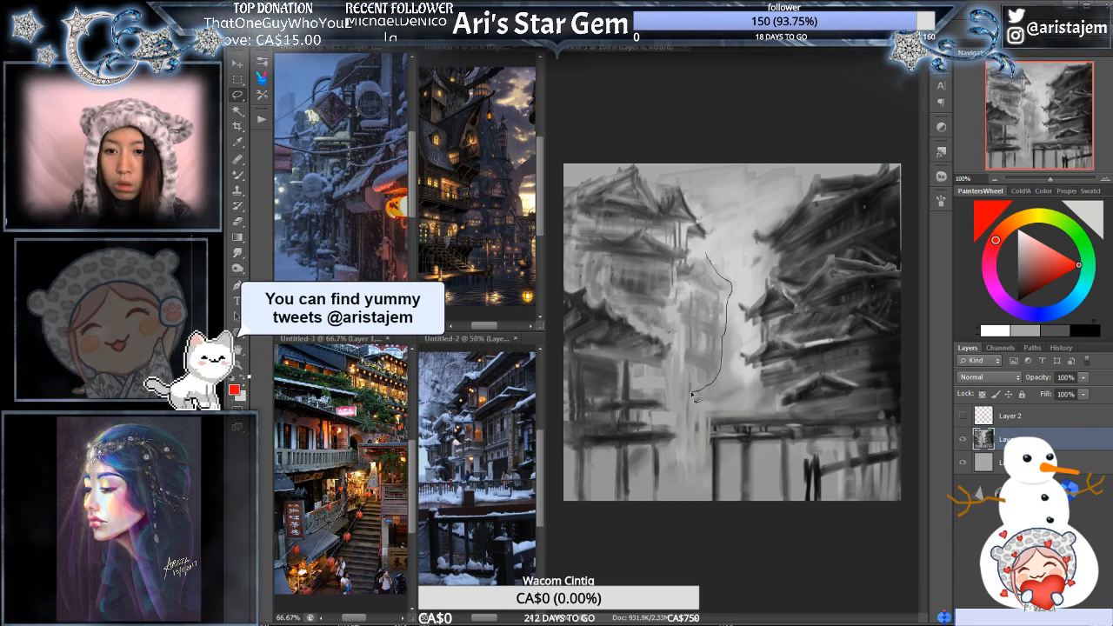
left_click_drag(704, 259, 703, 256)
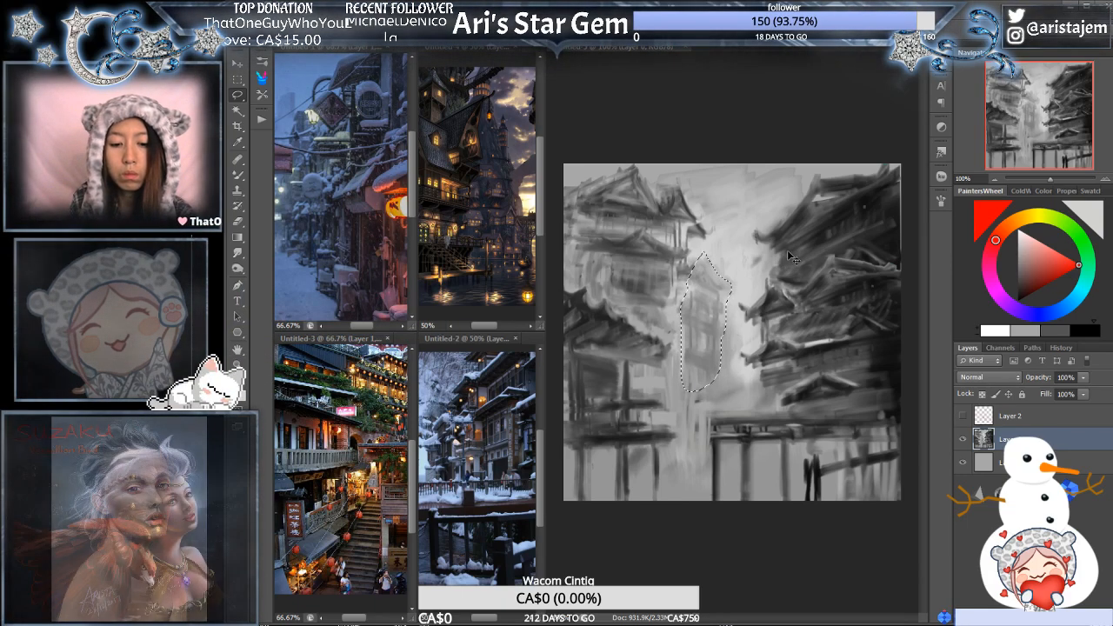
key("ctrl+j")
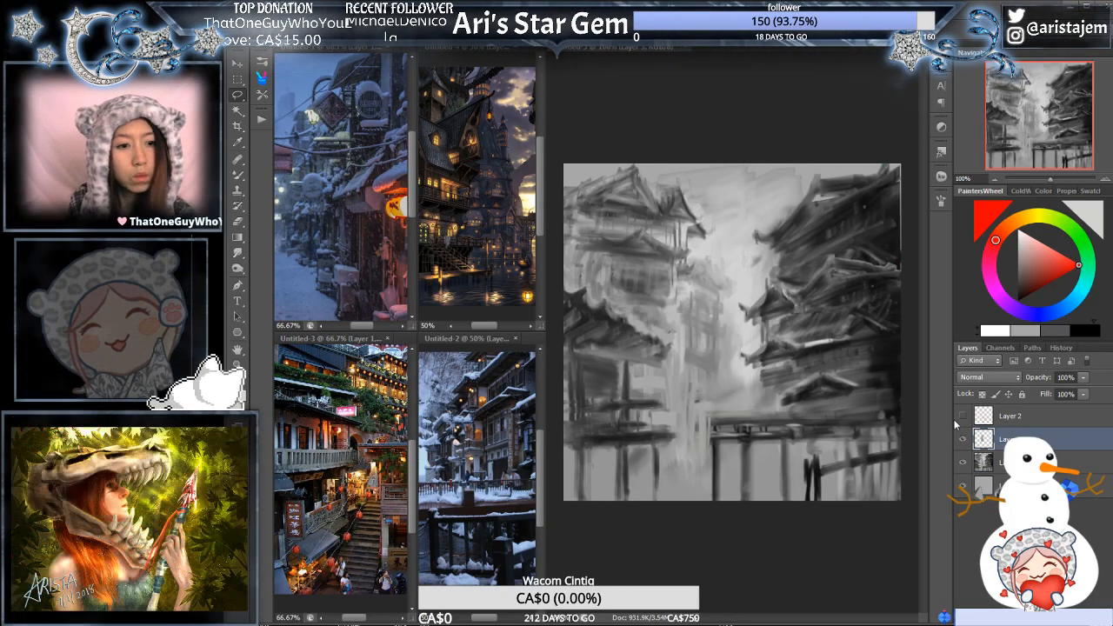
key("ctrl+j")
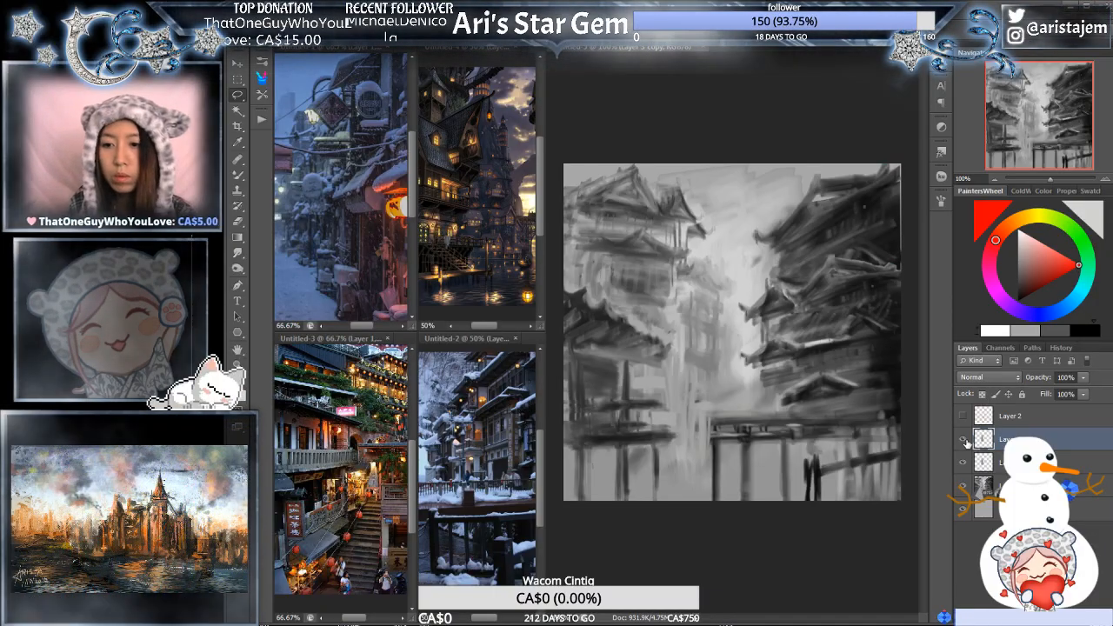
left_click(964, 441)
- Distort the lower copy of the distant building toward the street's bright gap and lighten it with Levels
left_click(1026, 465)
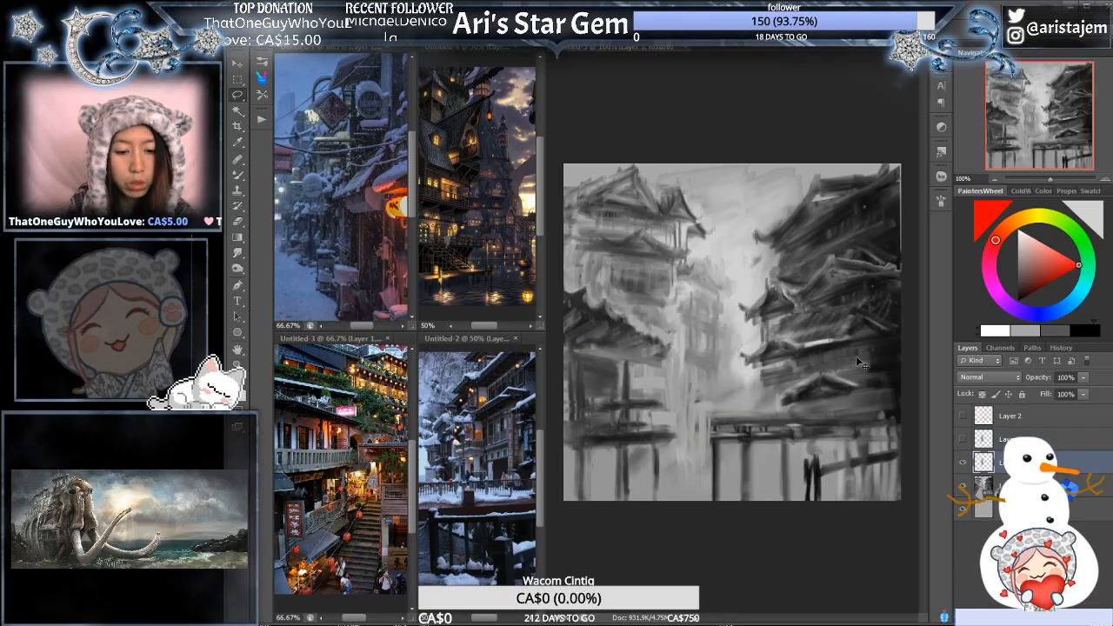
key("ctrl+t")
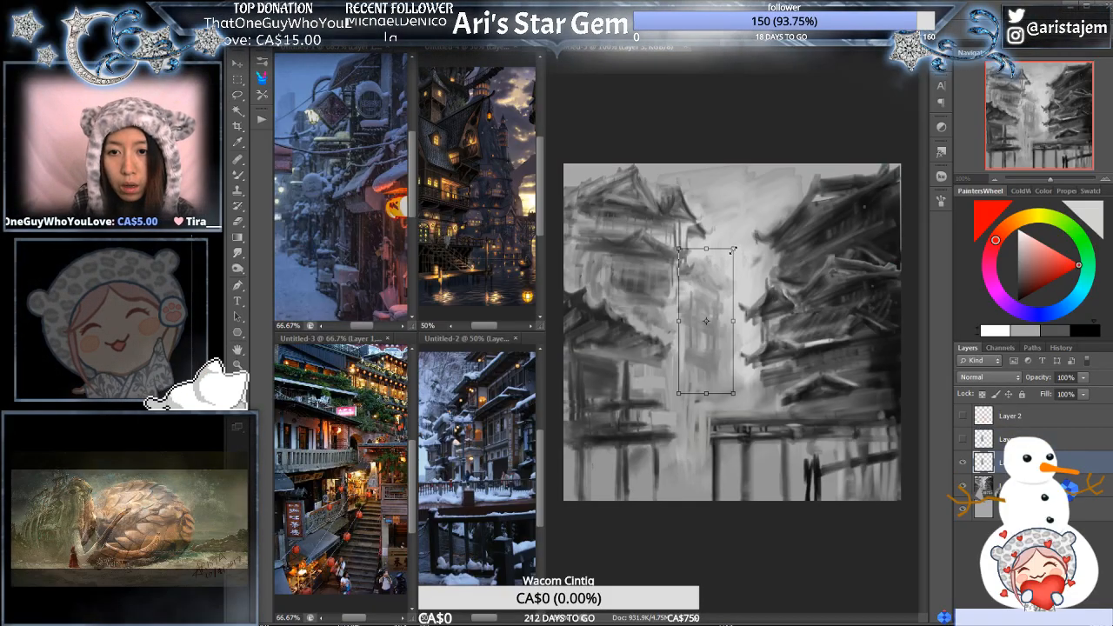
mouse_move(733, 251)
left_mouse_down()
mouse_move(722, 254)
mouse_move(736, 252)
left_mouse_up()
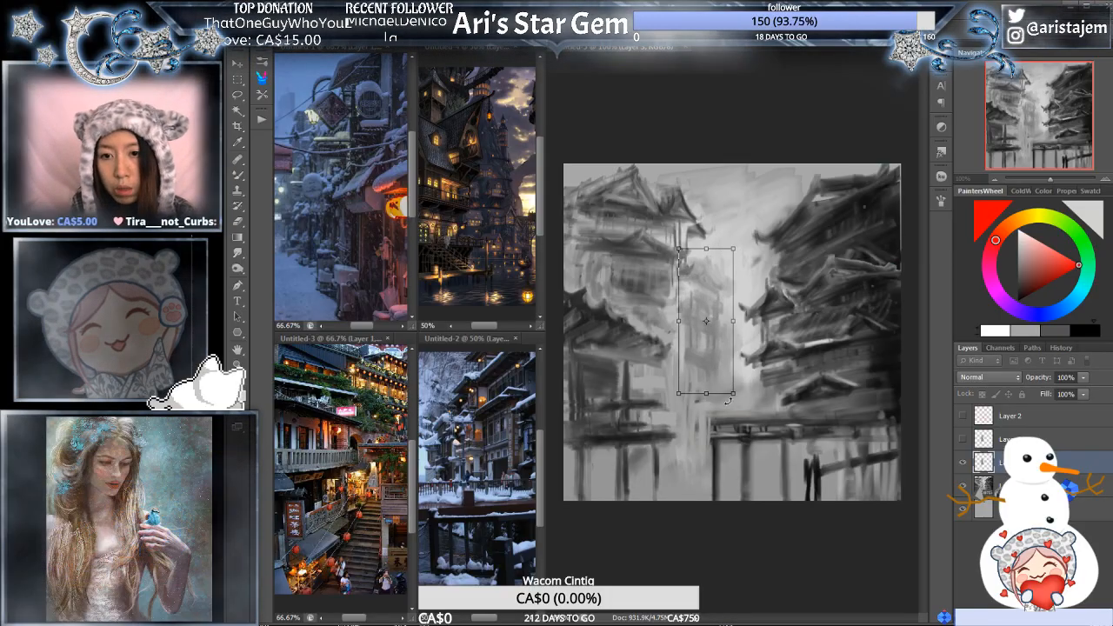
left_click_drag(734, 322, 723, 373)
key("Return")
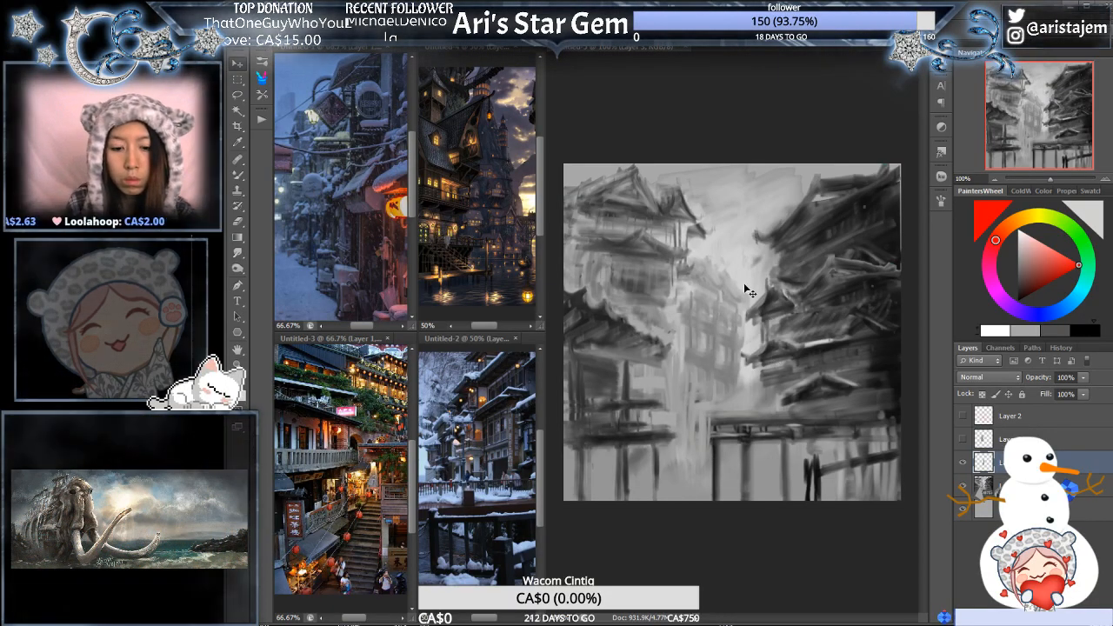
key("ctrl+l")
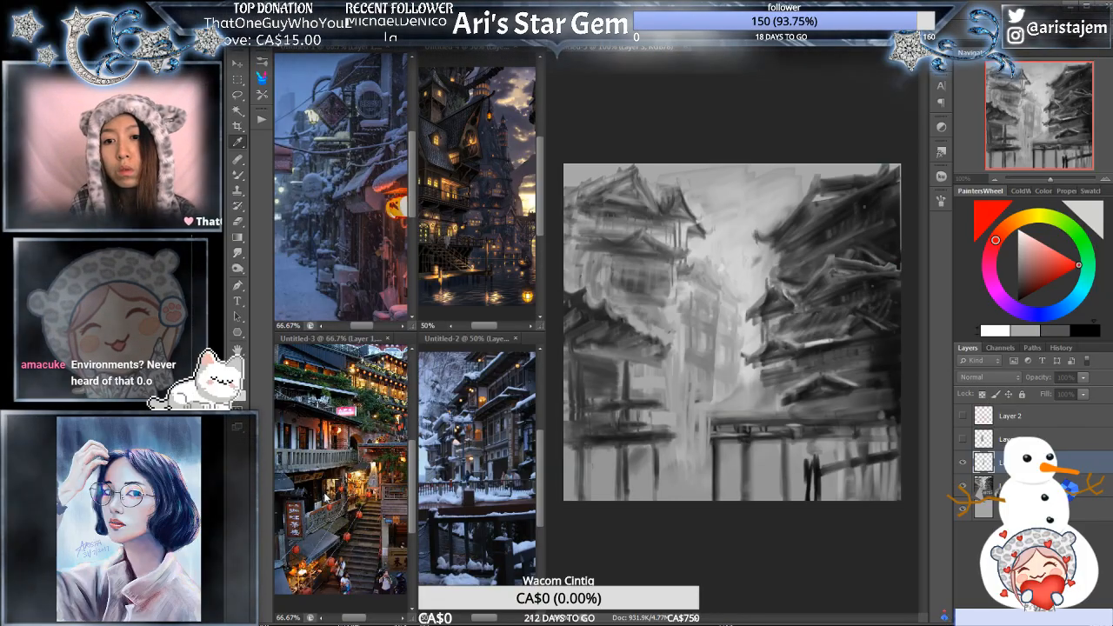
left_click(478, 332)
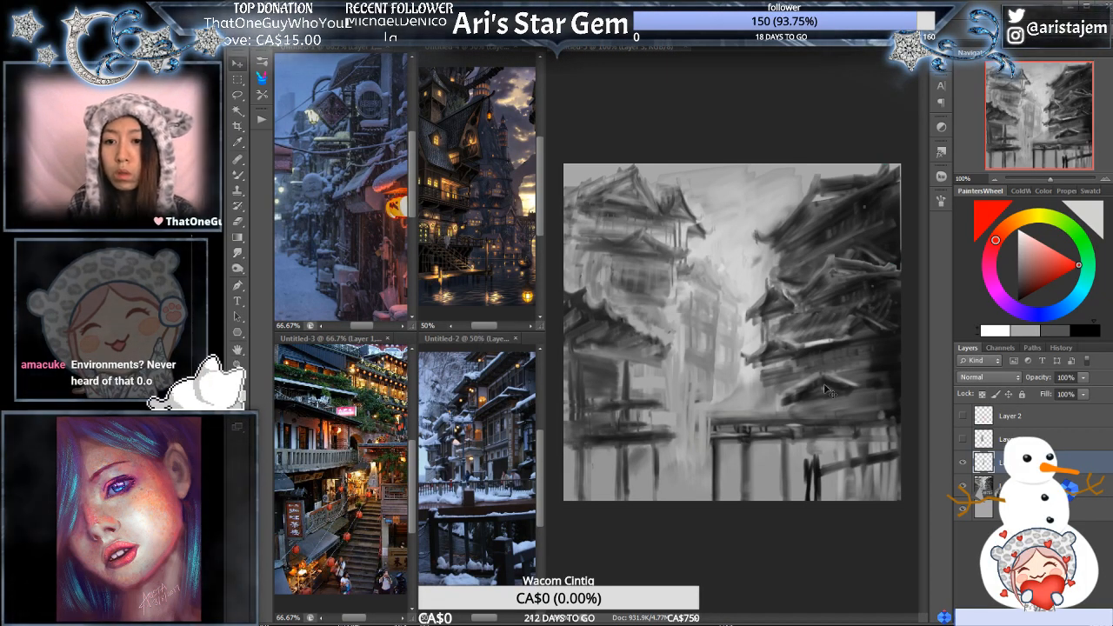
- Show the hidden upper copy of the distant building and skew its top edge slightly away from the bright gap
left_click(996, 439)
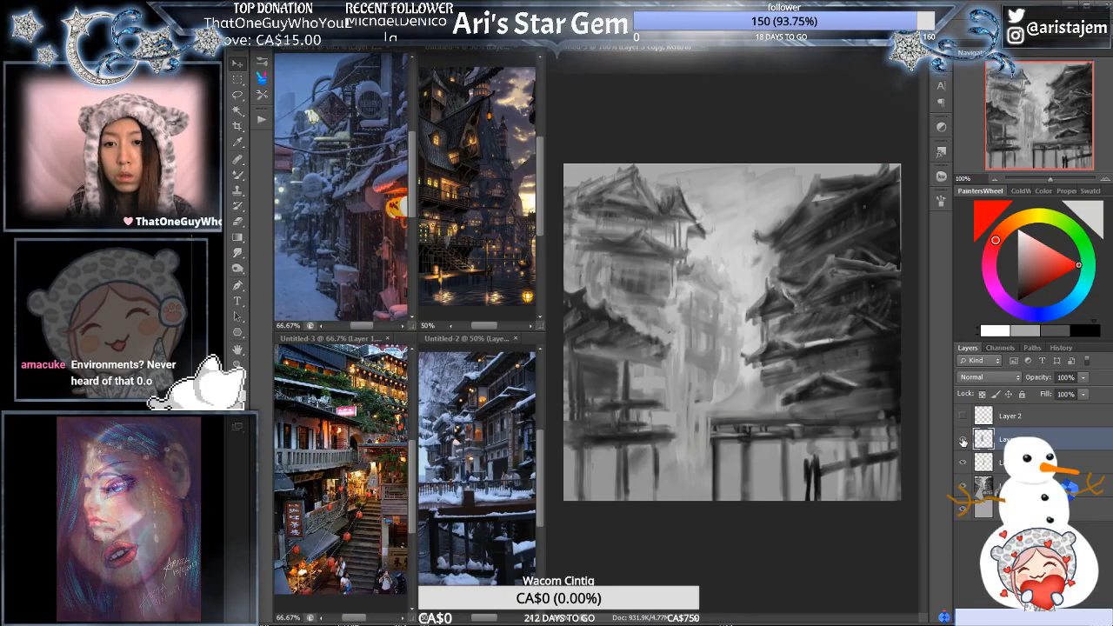
key("ctrl+t")
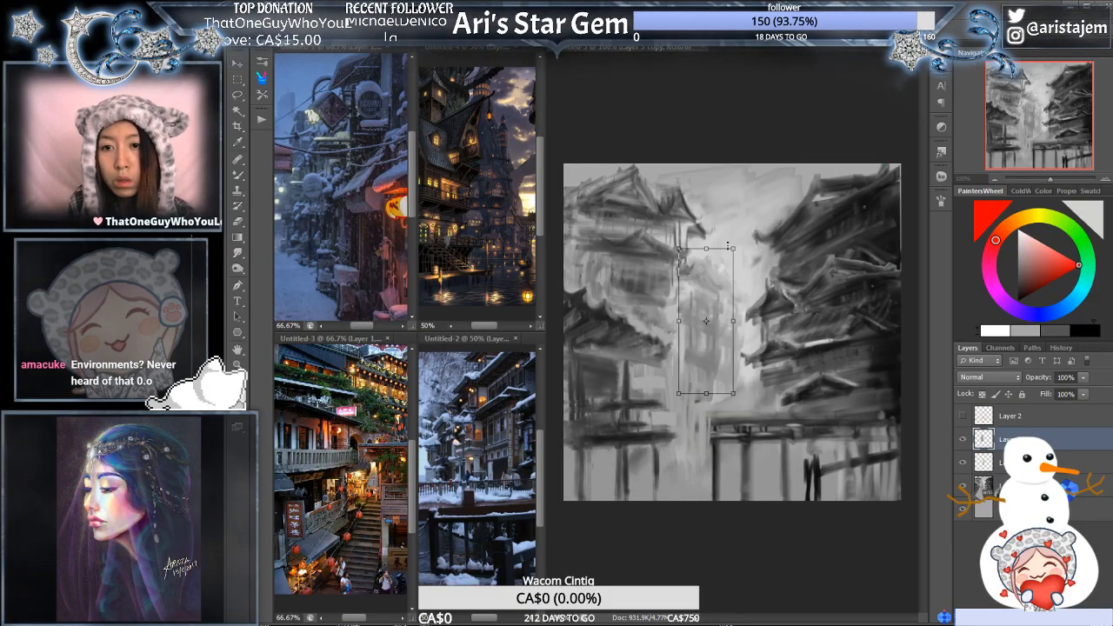
left_click(811, 33)
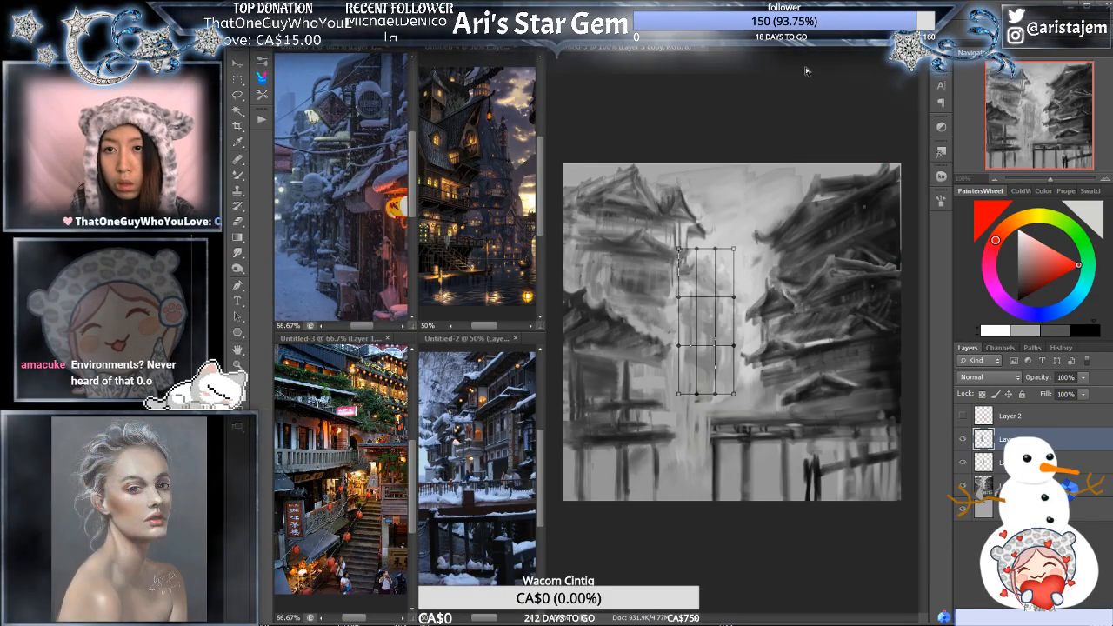
left_click(811, 33)
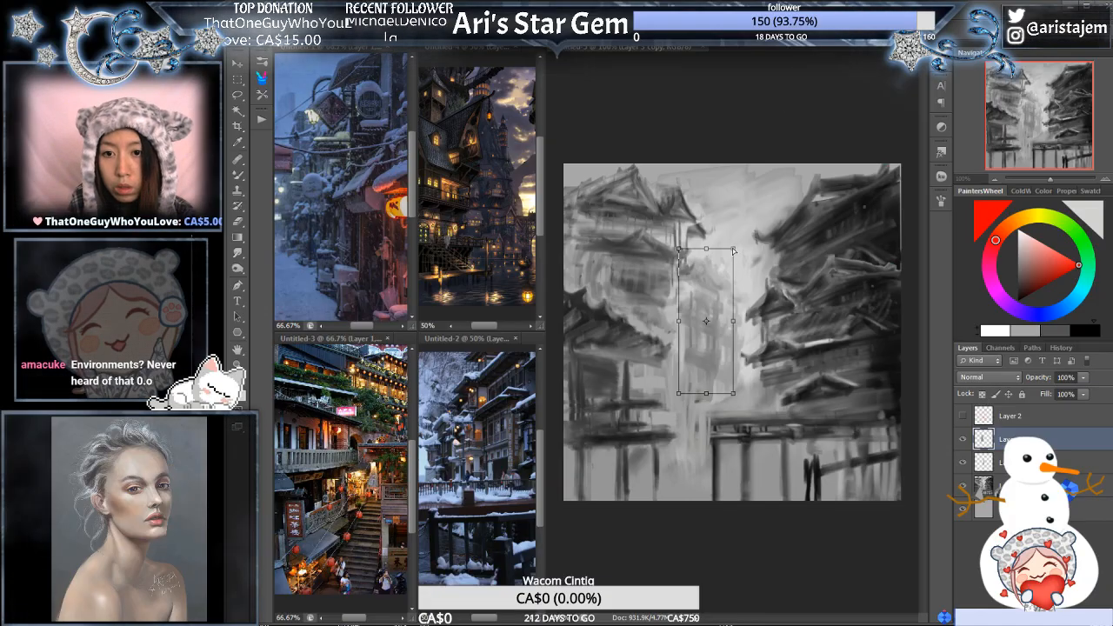
left_click_drag(734, 250, 726, 252)
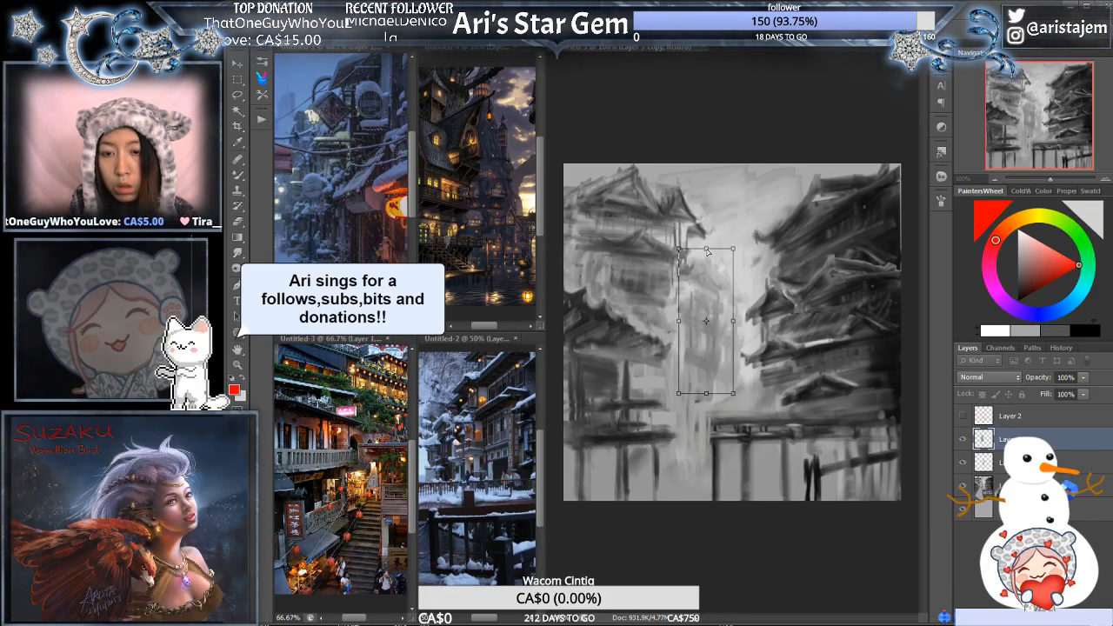
left_click_drag(706, 249, 699, 253)
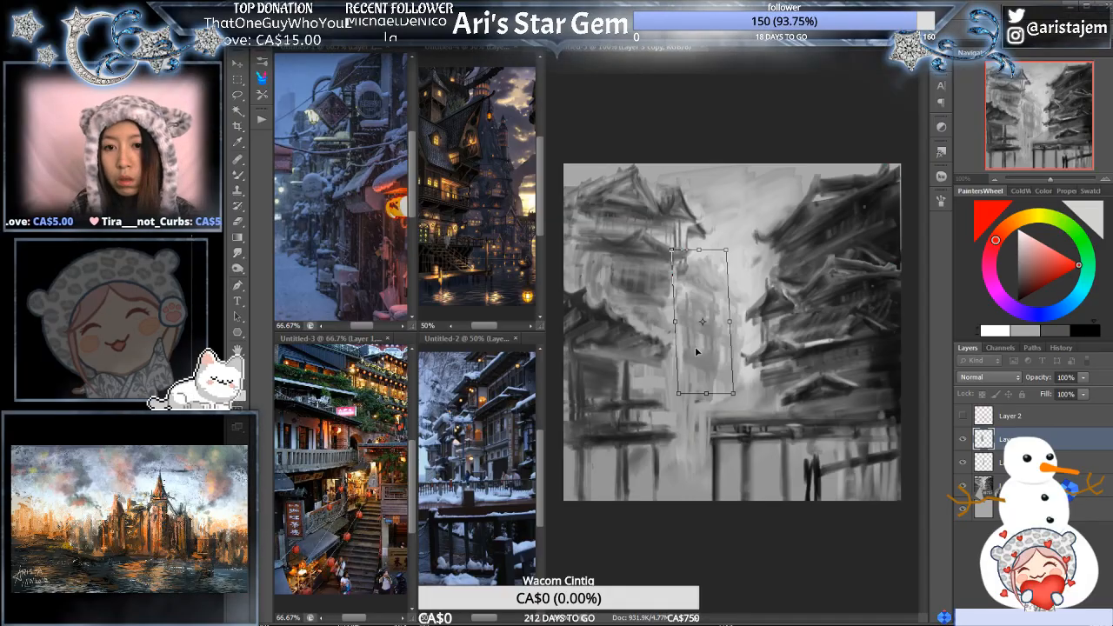
- Nudge the skewed distant building copy slightly toward the left-hand buildings and apply the transform
key("Left")
key("Left")
key("Left")
key("Left")
key("Left")
key("Left")
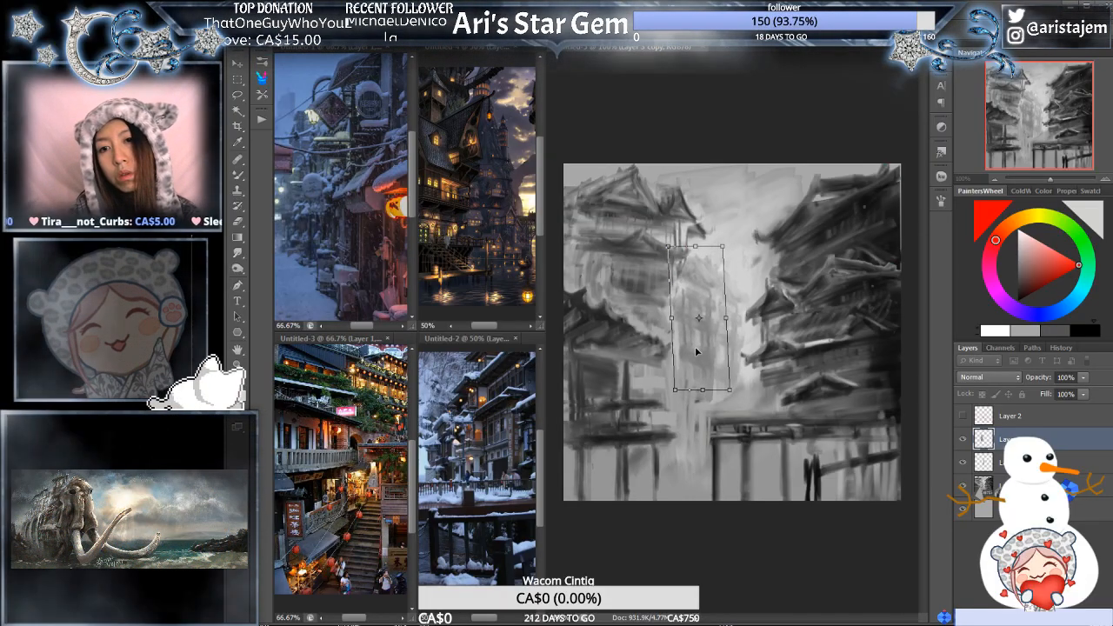
key("Left")
key("Left")
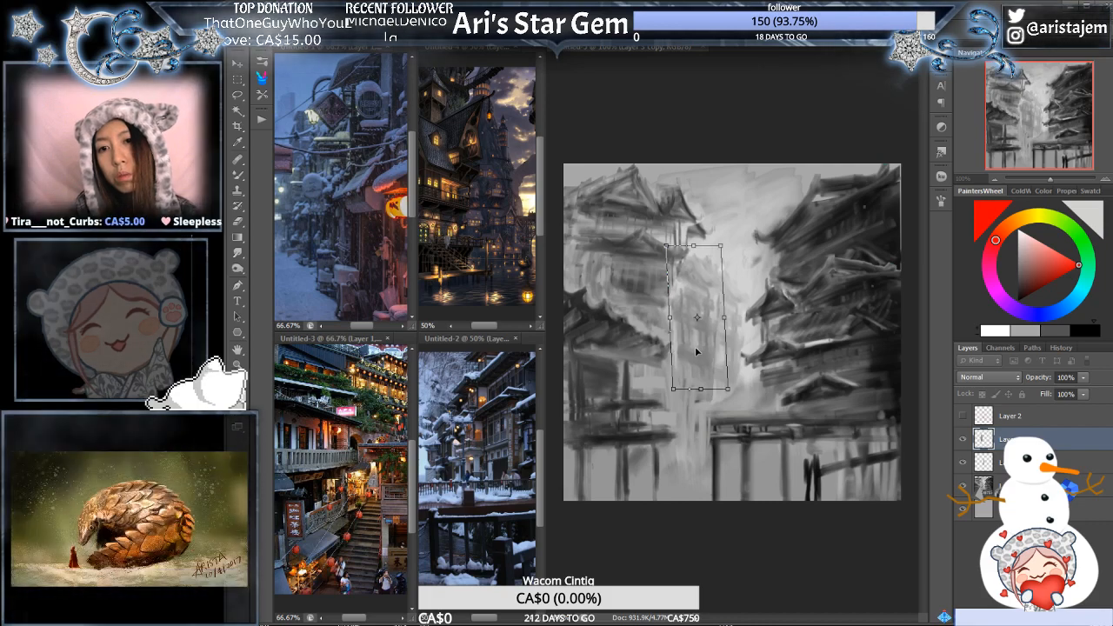
key("Return")
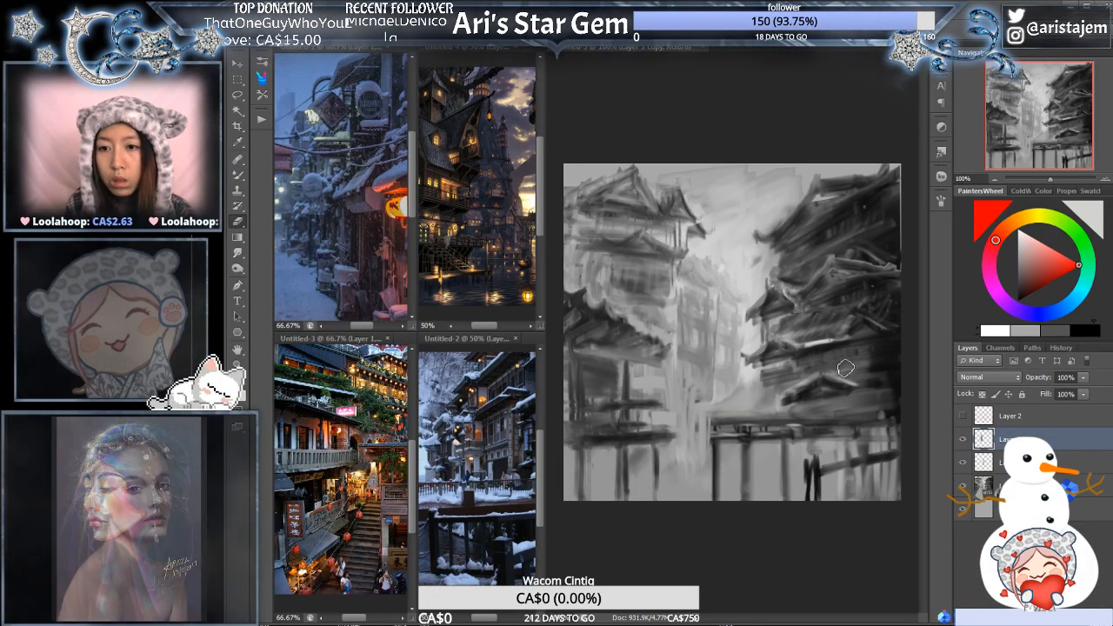
- On the painting layer, cover the small lowest roof of the right-hand buildings with dark horizontal brush strokes
left_click(978, 489)
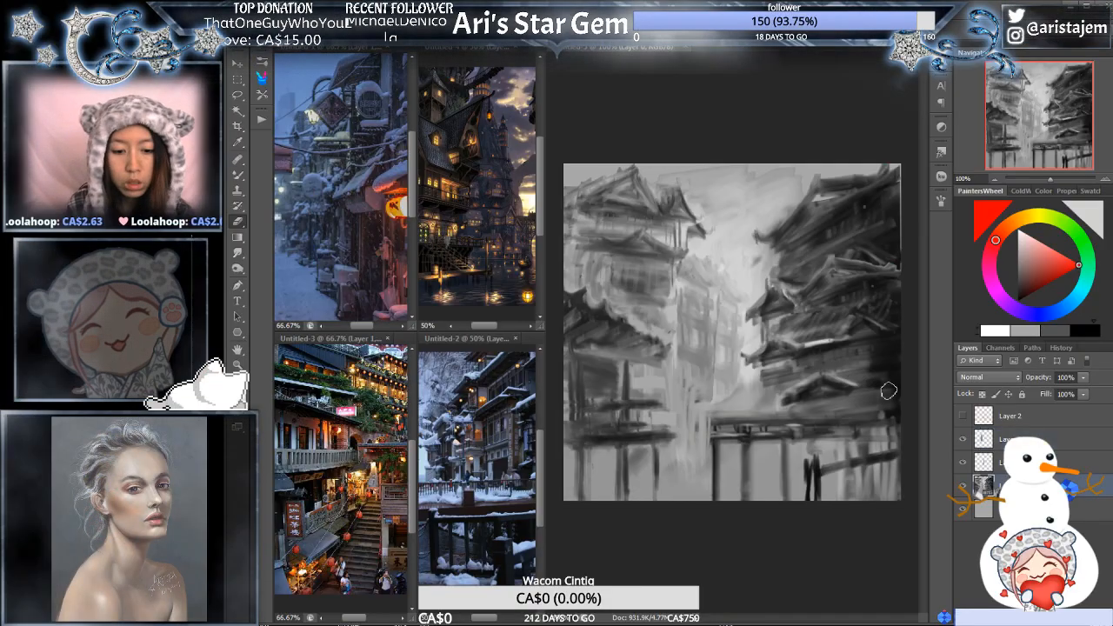
left_click(827, 391, "alt")
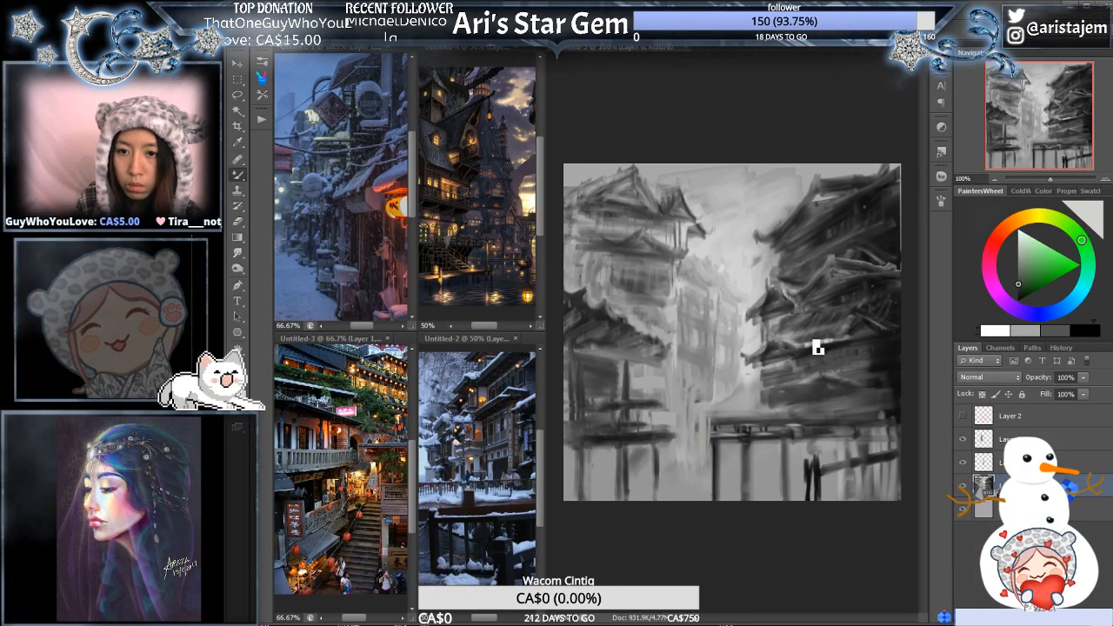
left_click(999, 335)
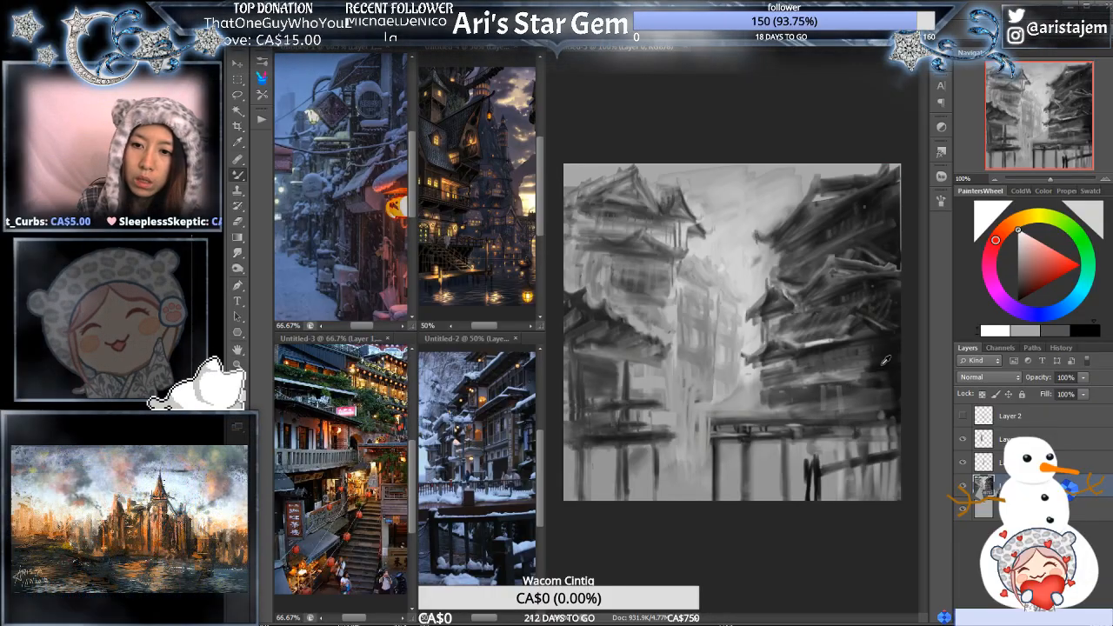
left_click(882, 384, "alt")
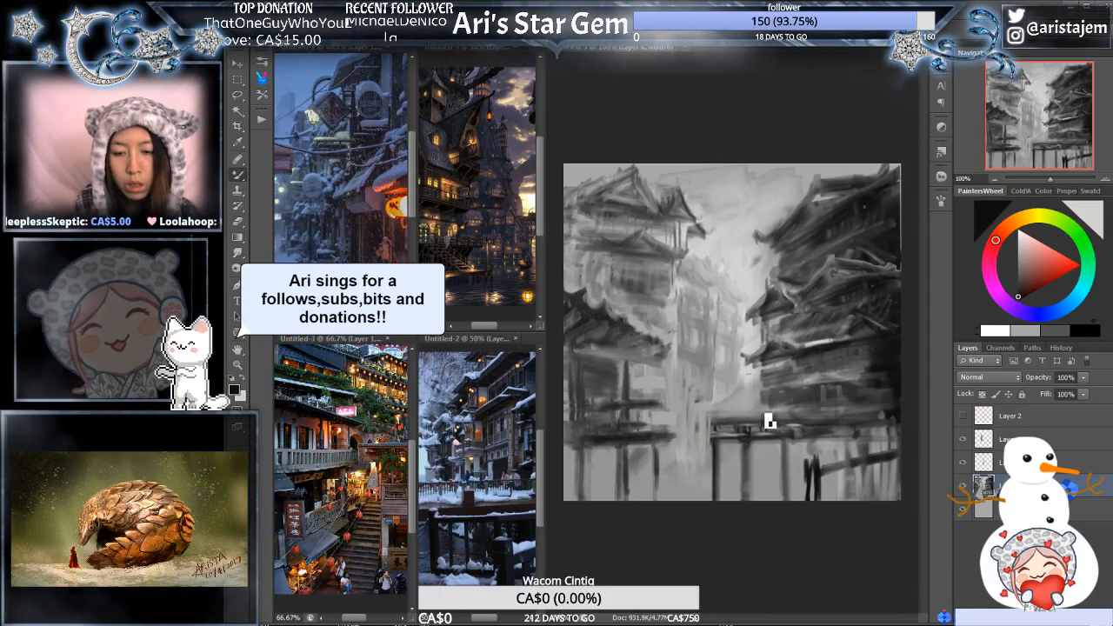
- Select the railing strip across the right-hand walkway with a rectangular marquee and copy it onto a new layer
left_click(238, 79)
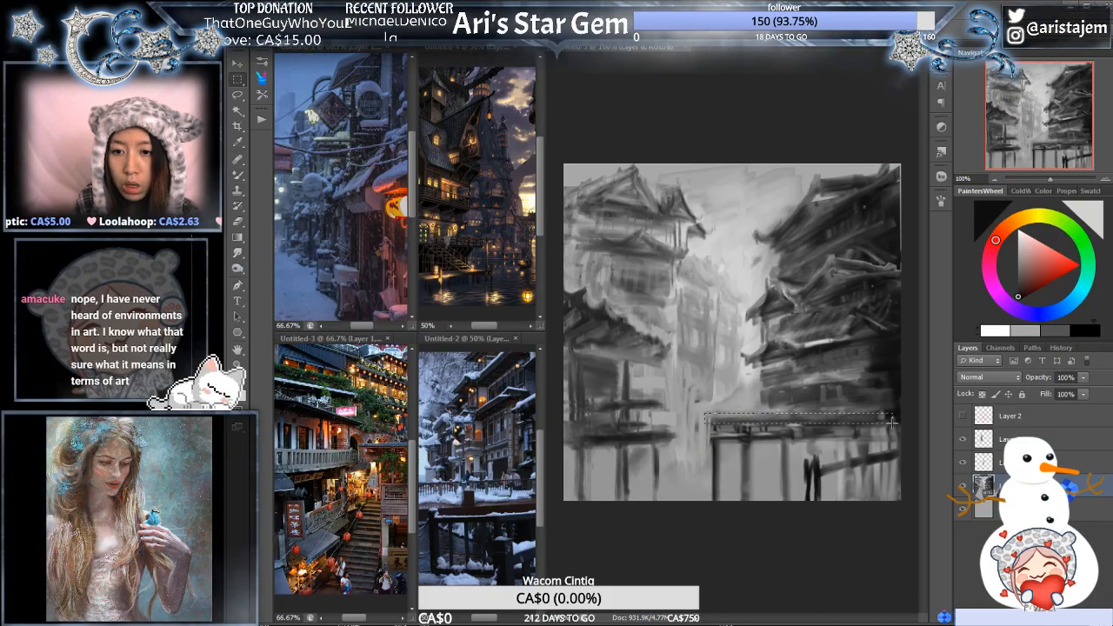
left_click_drag(705, 414, 895, 426)
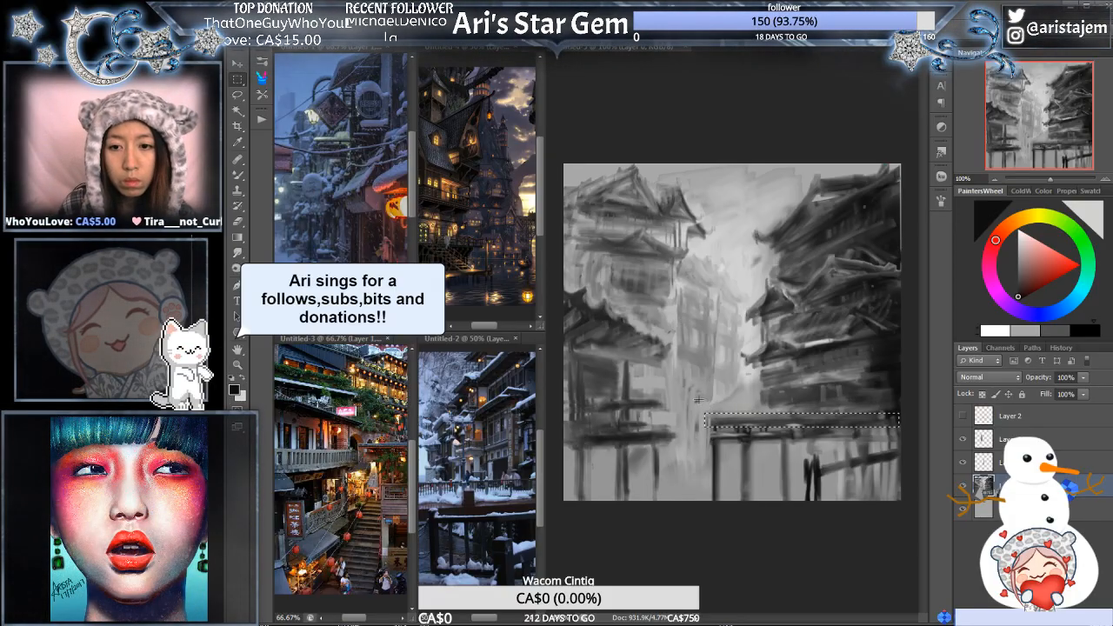
left_click(754, 429)
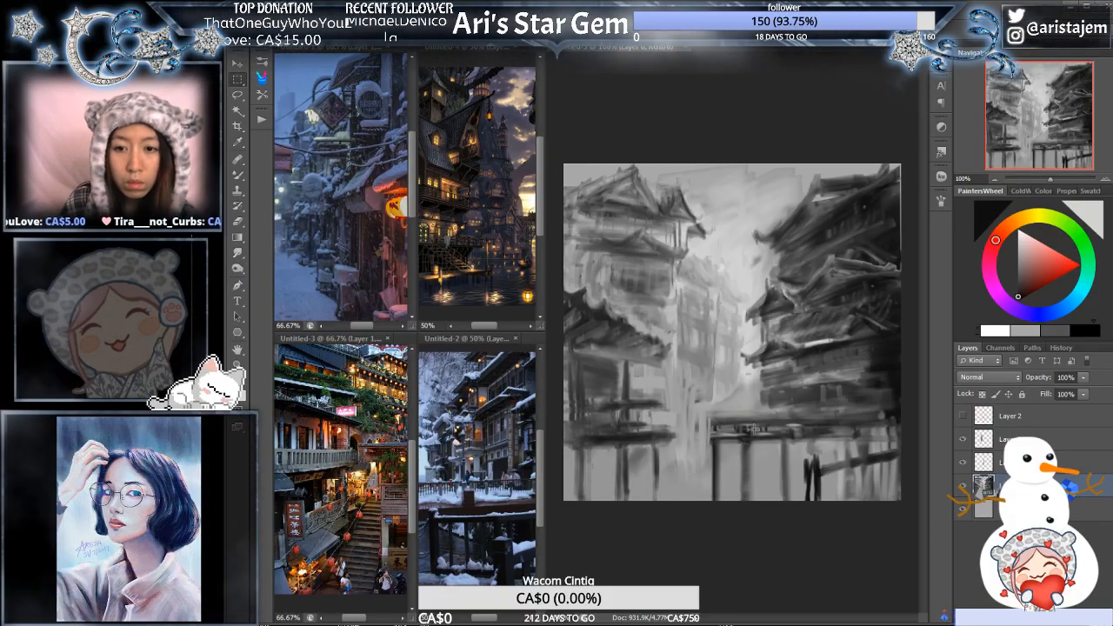
left_click_drag(710, 415, 903, 426)
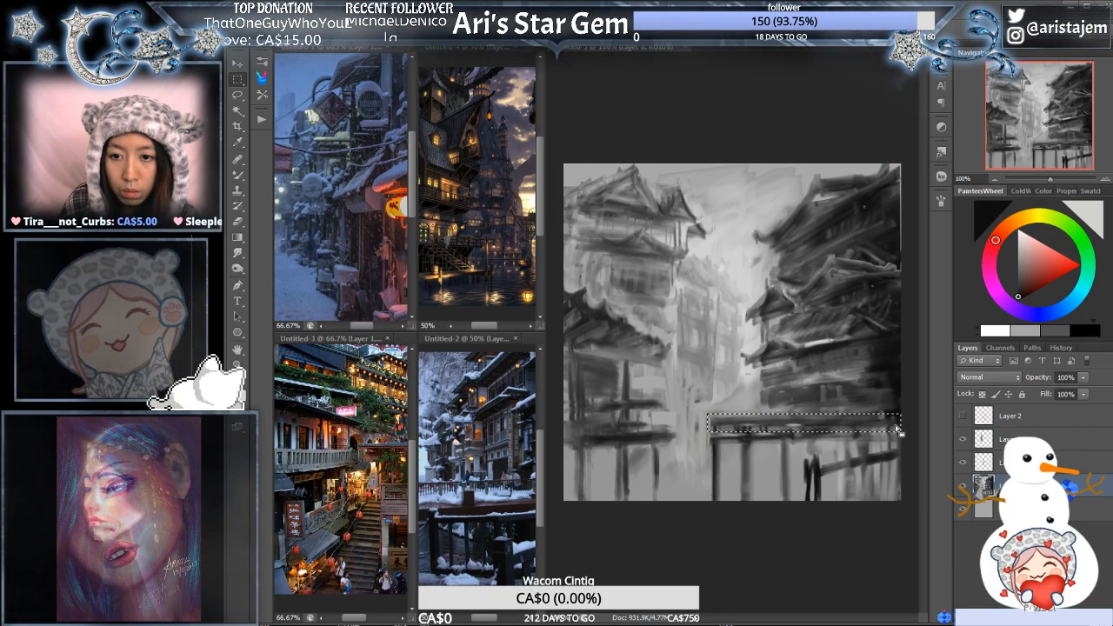
key("ctrl+j")
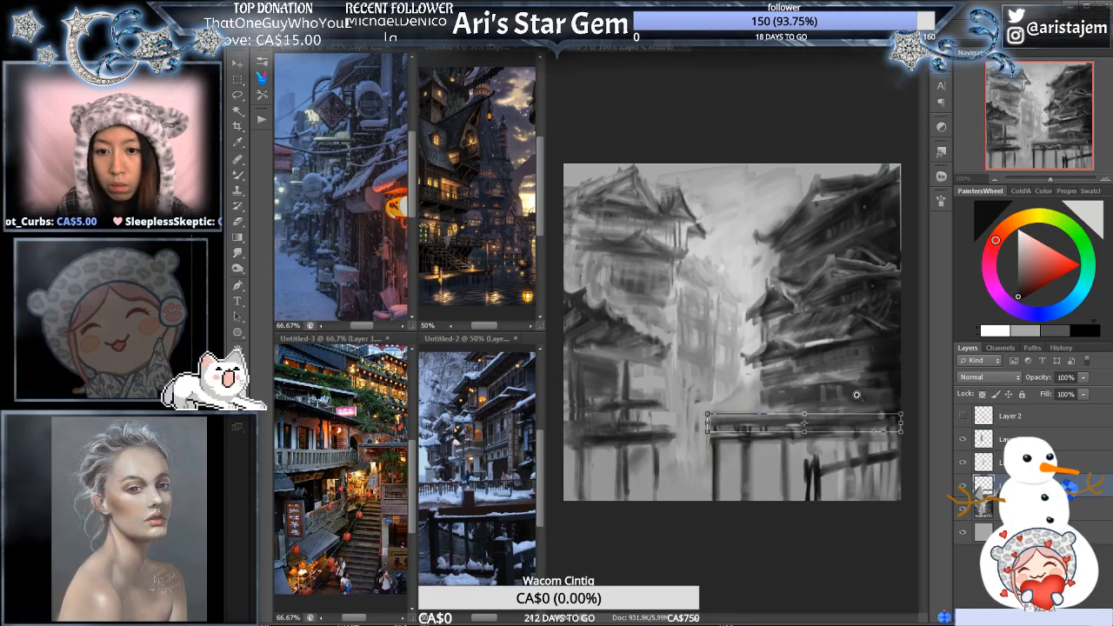
- Put the railing copy into Free Transform and narrow the reference image windows to give the painting more room
key("ctrl+t")
left_click(864, 388)
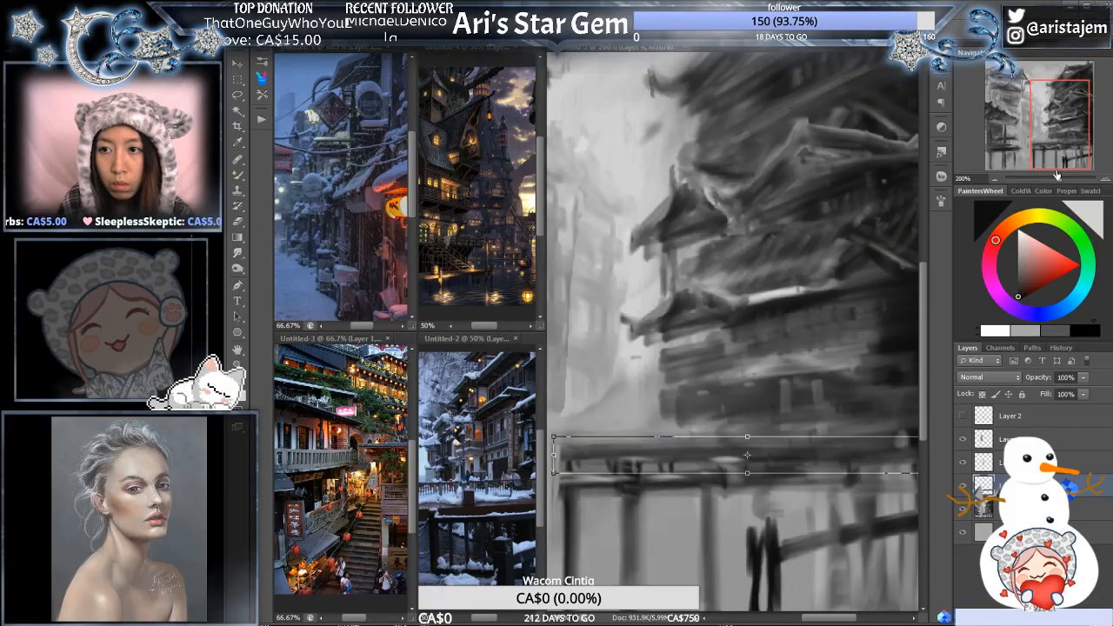
left_click_drag(1060, 179, 1057, 180)
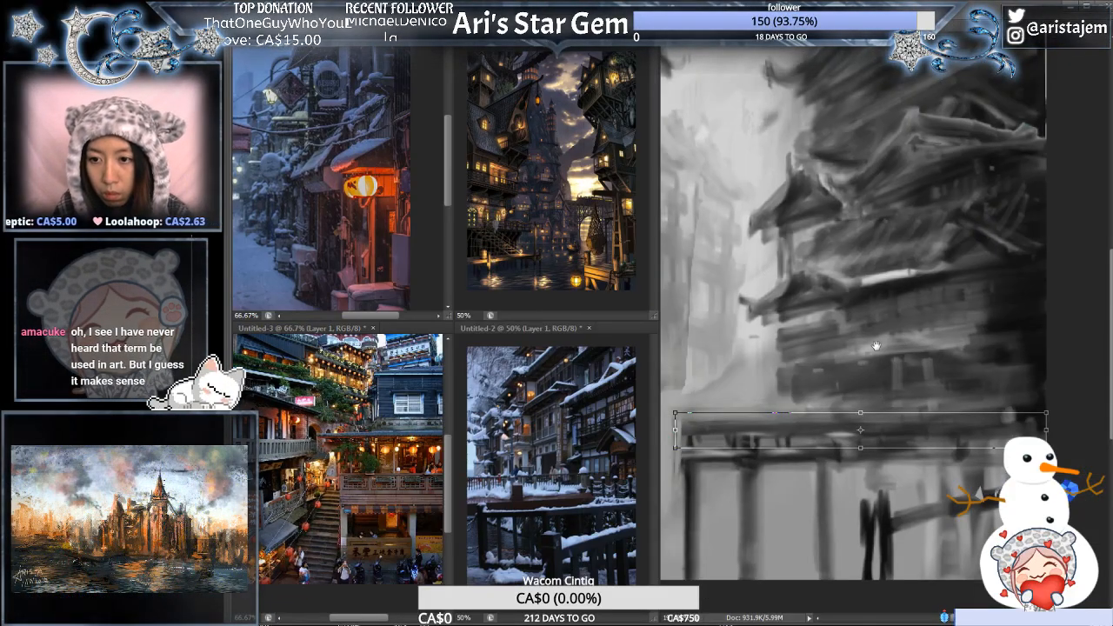
left_click_drag(877, 346, 919, 390)
left_click_drag(845, 300, 904, 288)
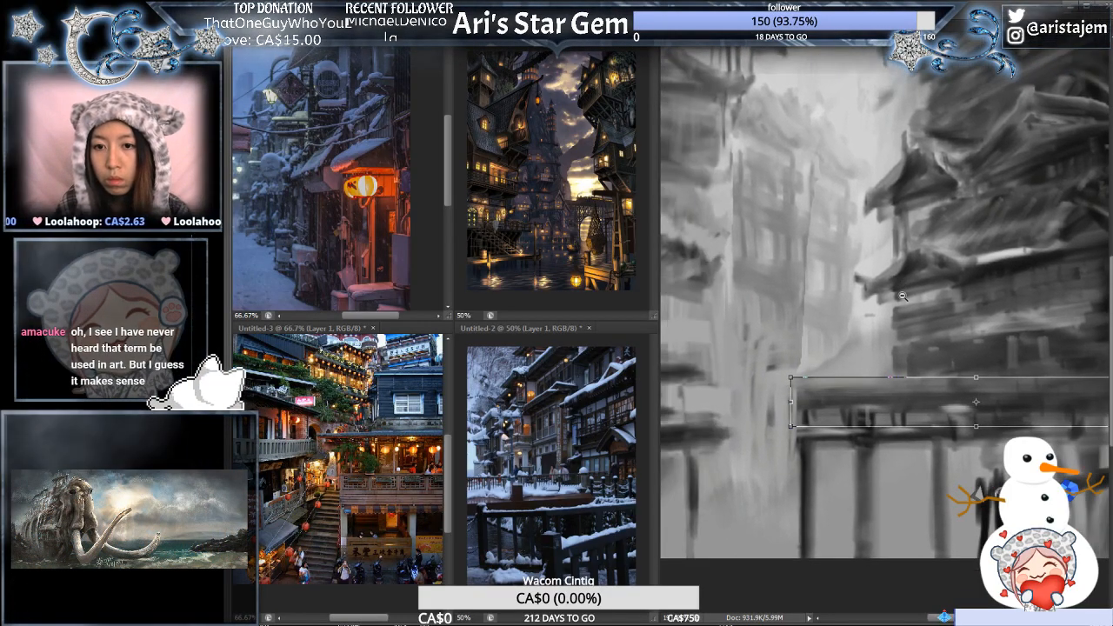
key("ctrl+minus")
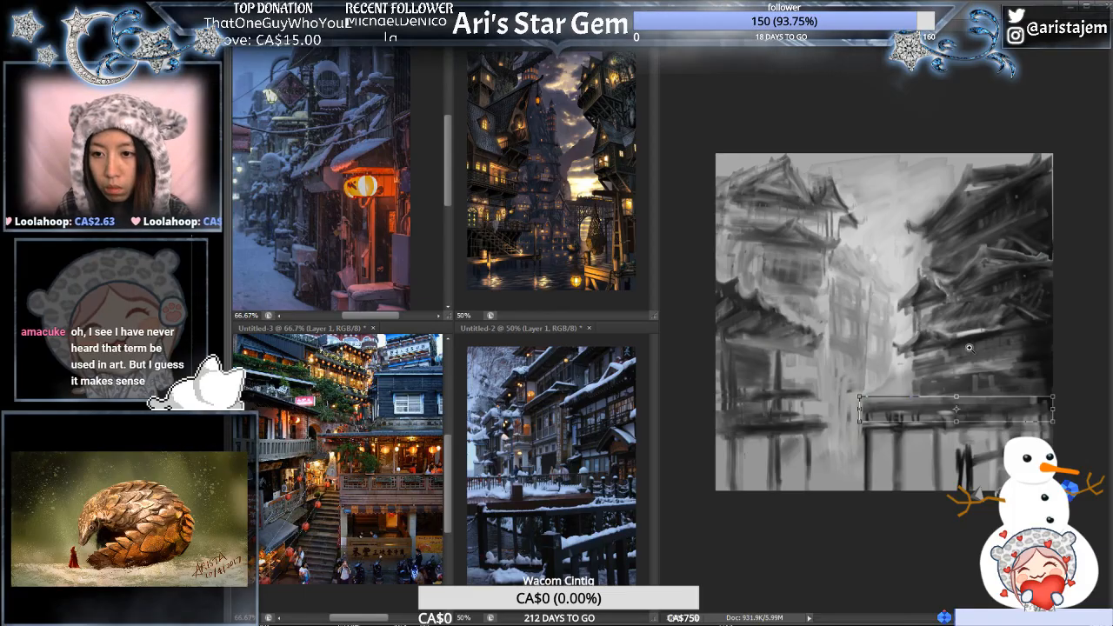
scroll(969, 348, "up", 2)
left_click(939, 311, "alt")
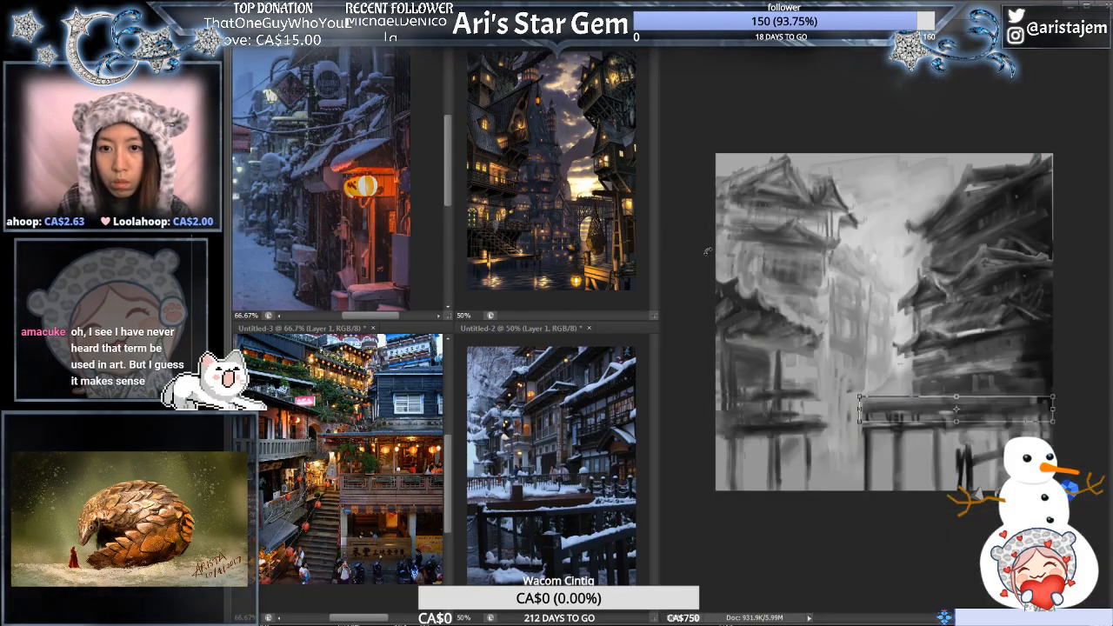
left_click_drag(659, 242, 555, 257)
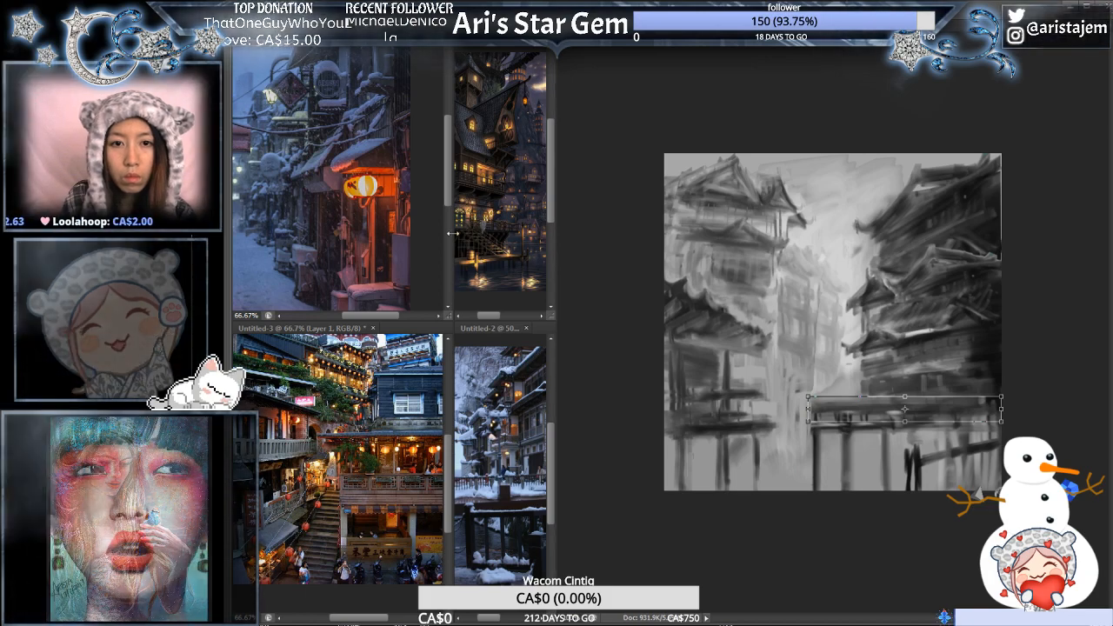
left_click_drag(453, 233, 383, 236)
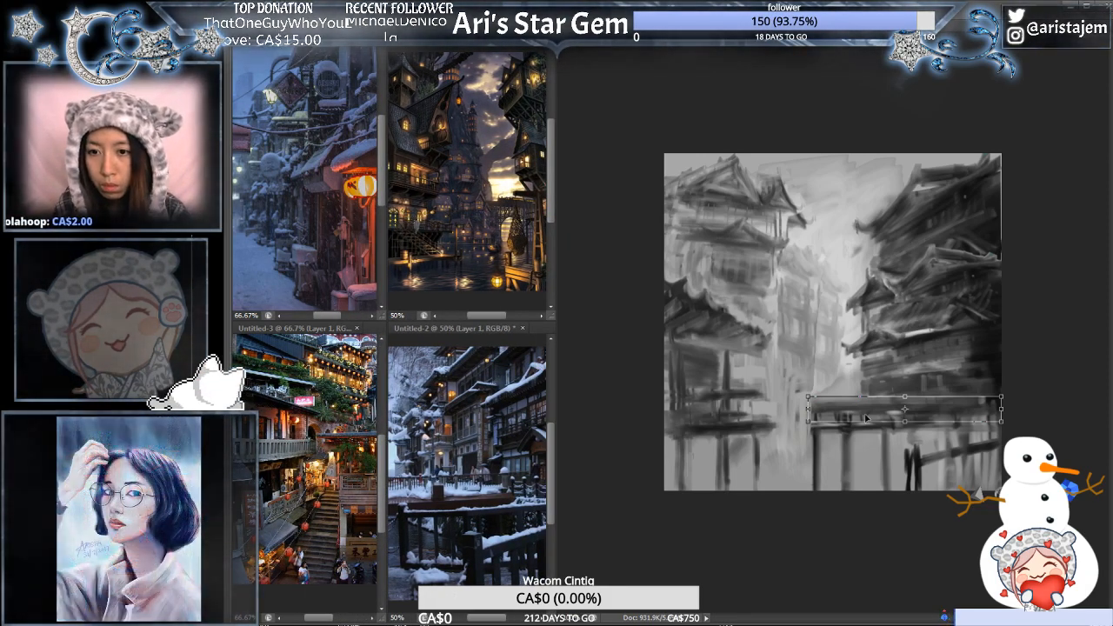
- Squash the copied railing strip vertically by raising its lower edge, keeping its upper edge in place
scroll(896, 377, "up", 1)
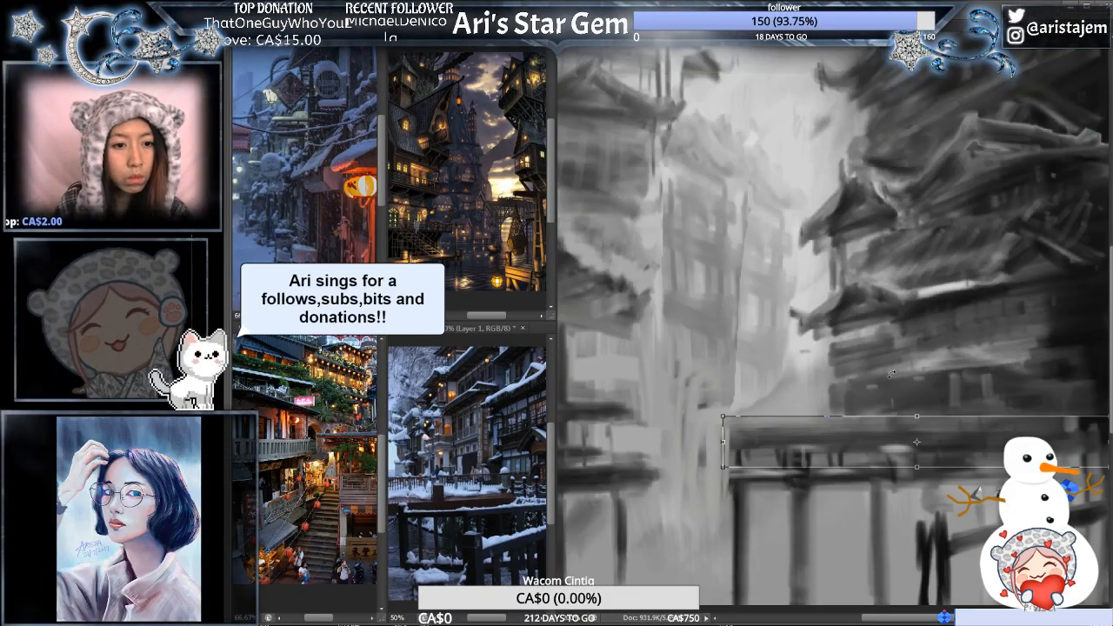
scroll(894, 376, "down", 1)
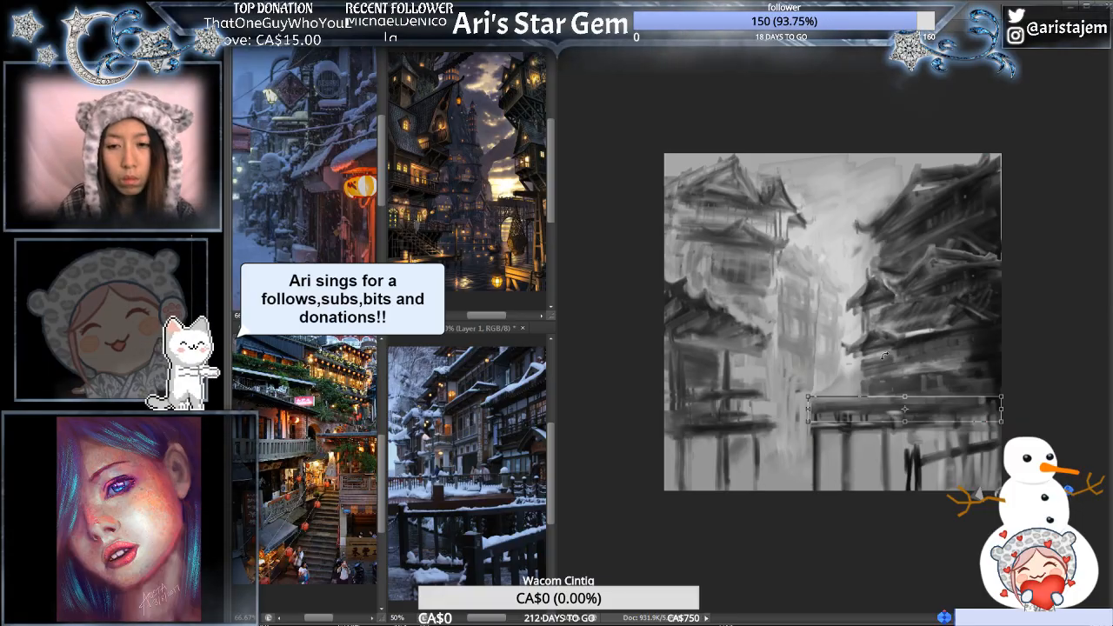
scroll(872, 391, "up", 1)
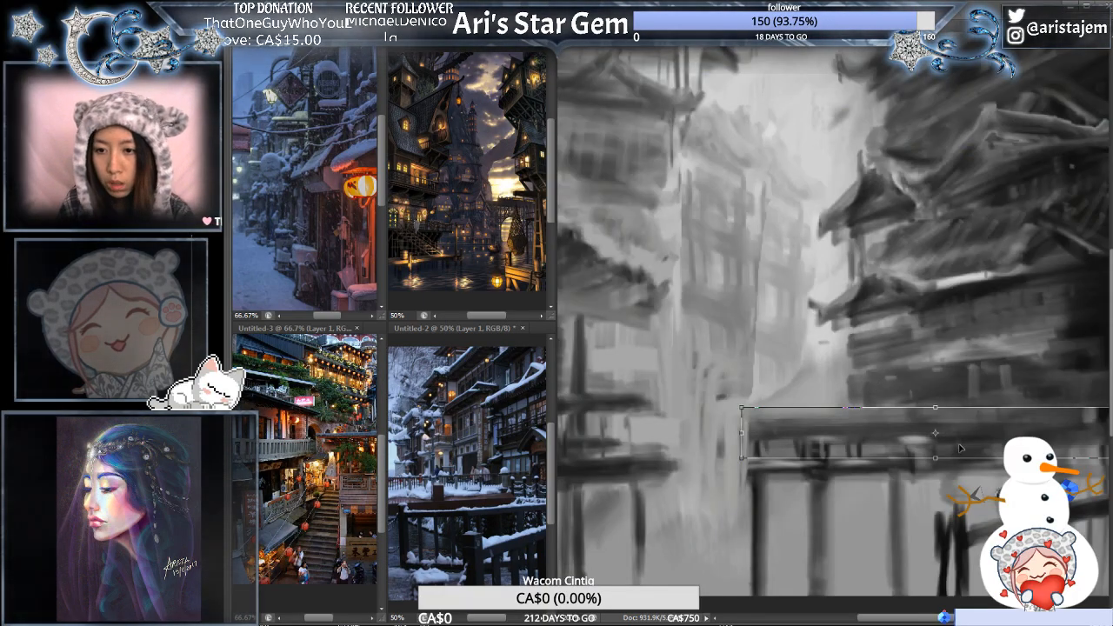
left_click_drag(935, 456, 939, 442)
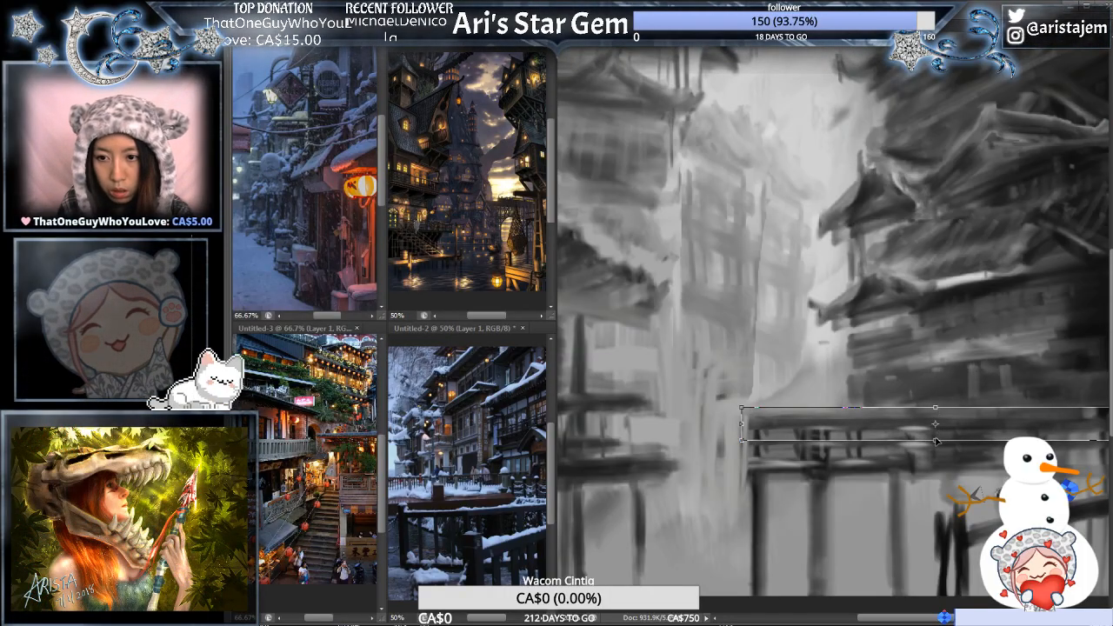
left_click_drag(936, 448, 936, 445)
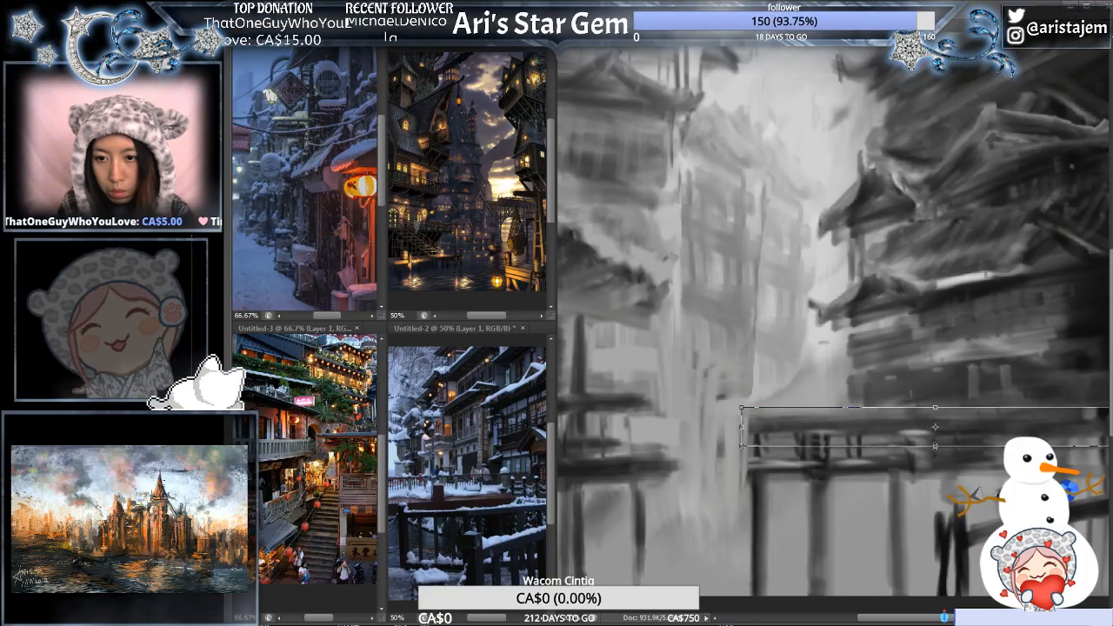
key("Return")
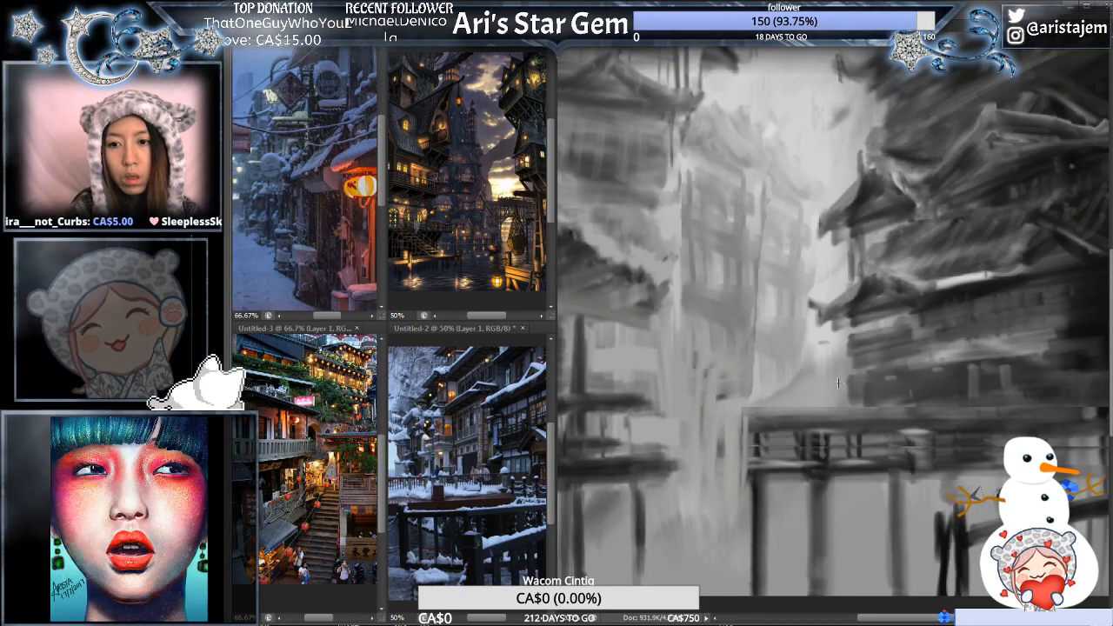
- Select the upper rail strip of the right-hand walkway with a rectangular marquee and copy it onto a new layer
key("ctrl+minus")
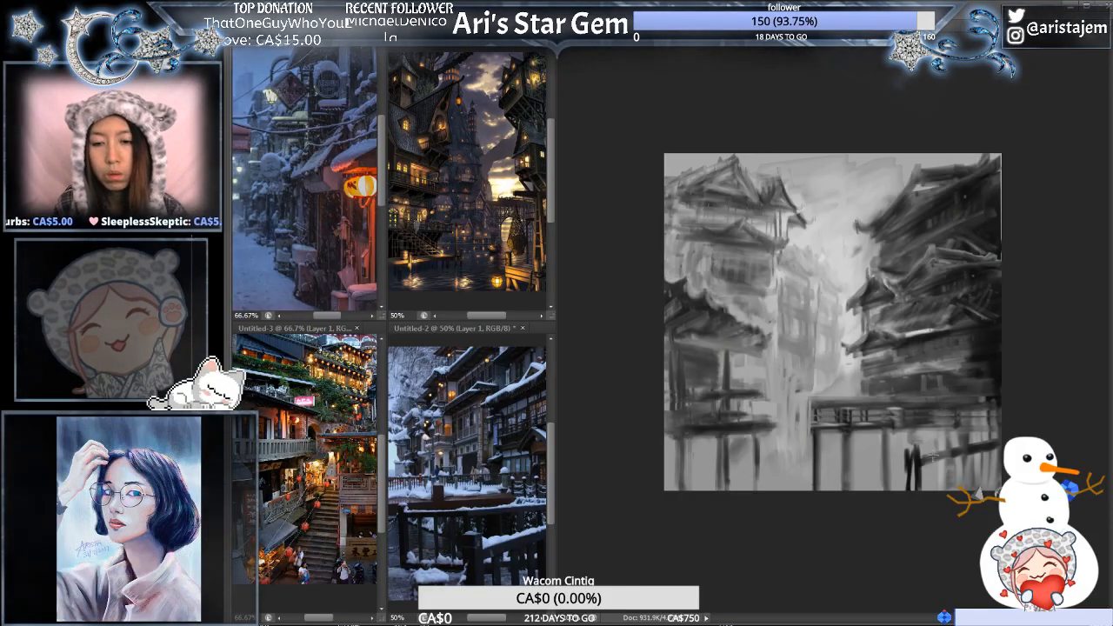
scroll(884, 394, "up", 1)
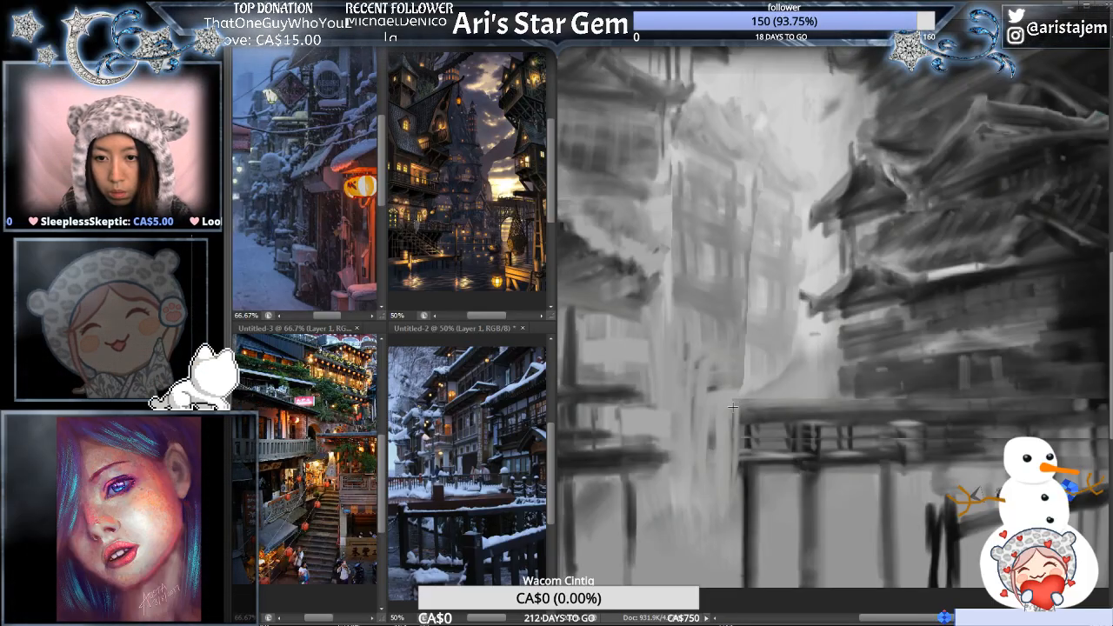
left_click_drag(754, 410, 1111, 443)
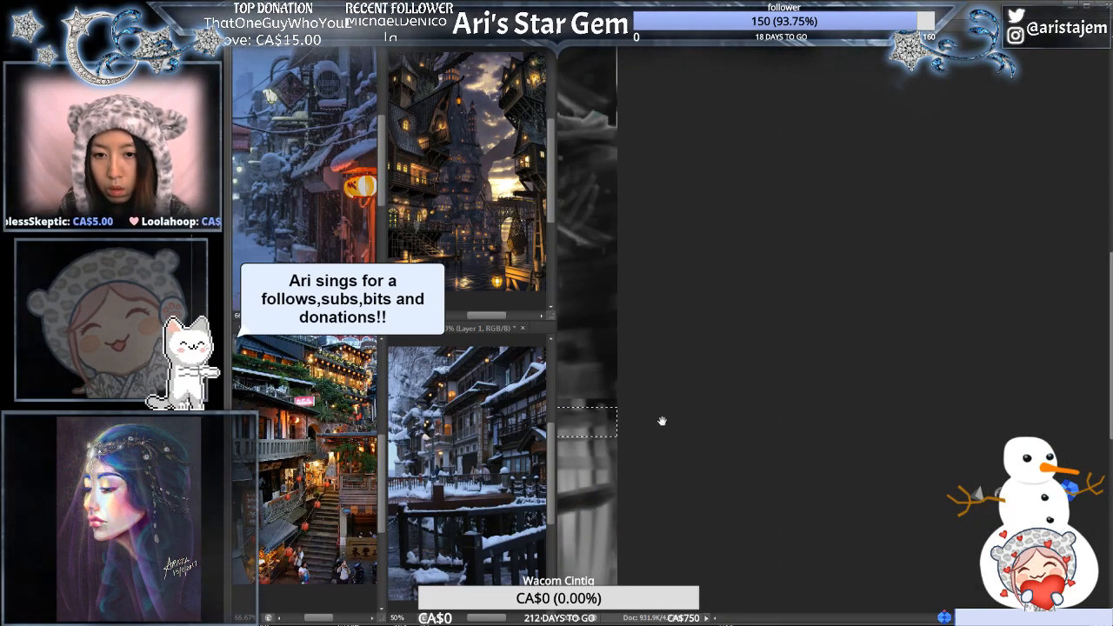
left_click_drag(663, 421, 1107, 411)
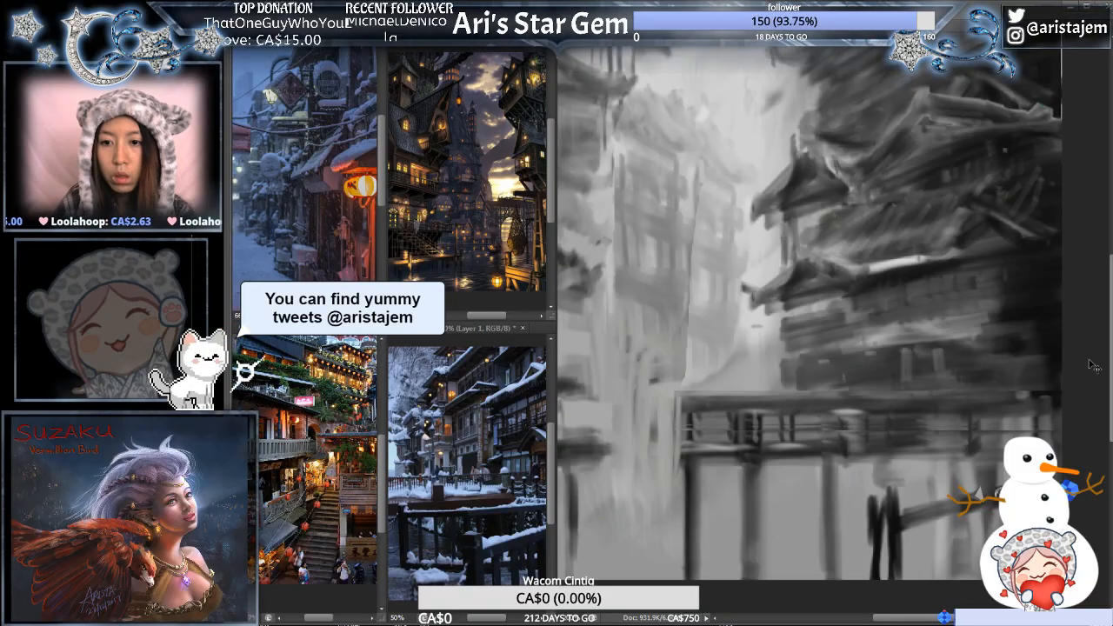
mouse_move(601, 402)
left_mouse_down()
mouse_move(744, 360)
mouse_move(663, 372)
left_mouse_up()
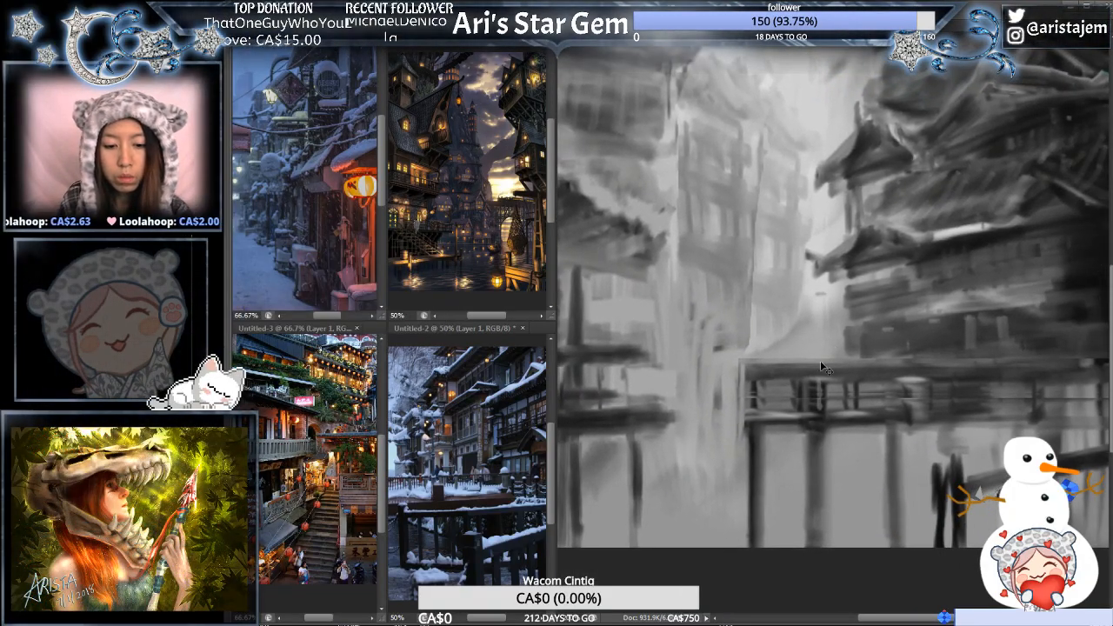
- Move the copied rail strip slightly up with Free Transform and squash it vertically from its lower edge to add another rail
key("ctrl+t")
left_click_drag(933, 364, 934, 349)
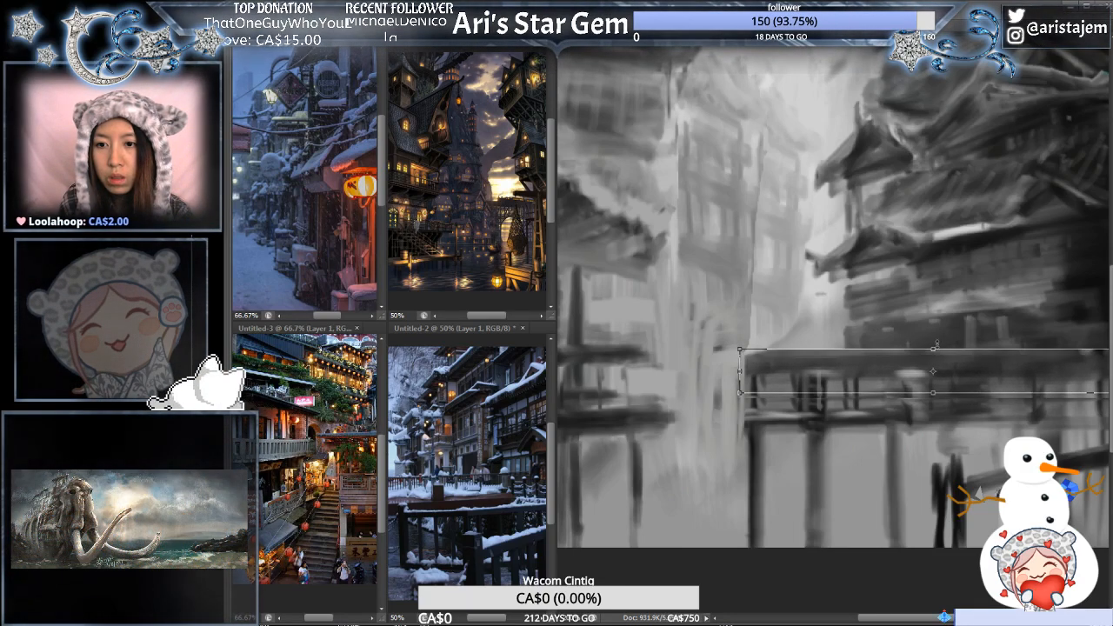
left_click_drag(933, 394, 934, 381)
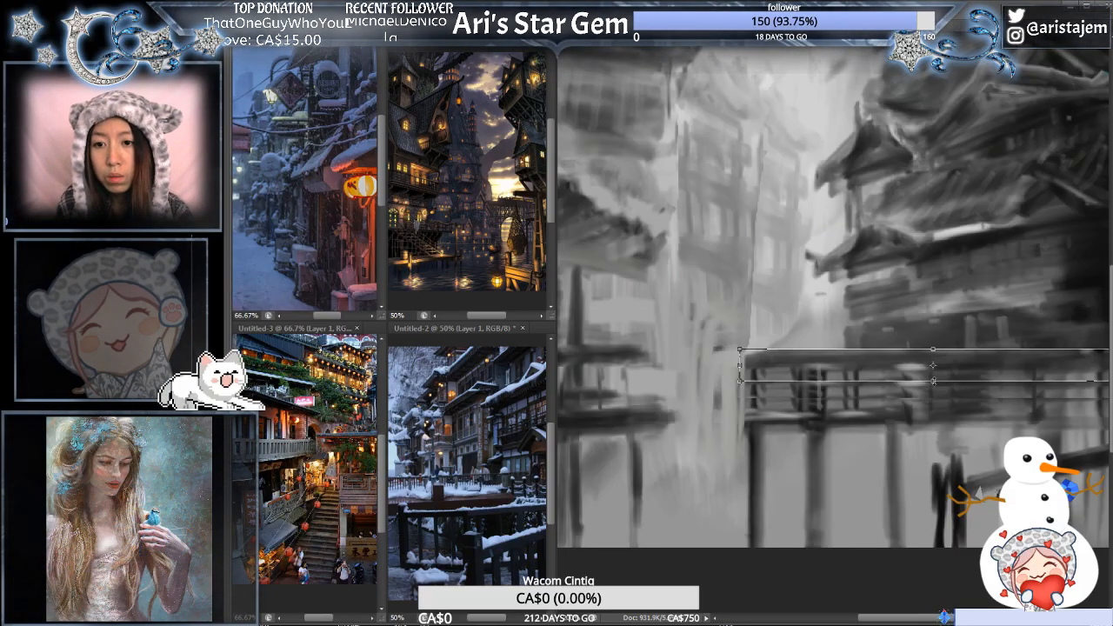
mouse_move(934, 381)
left_mouse_down()
mouse_move(936, 391)
mouse_move(943, 383)
left_mouse_up()
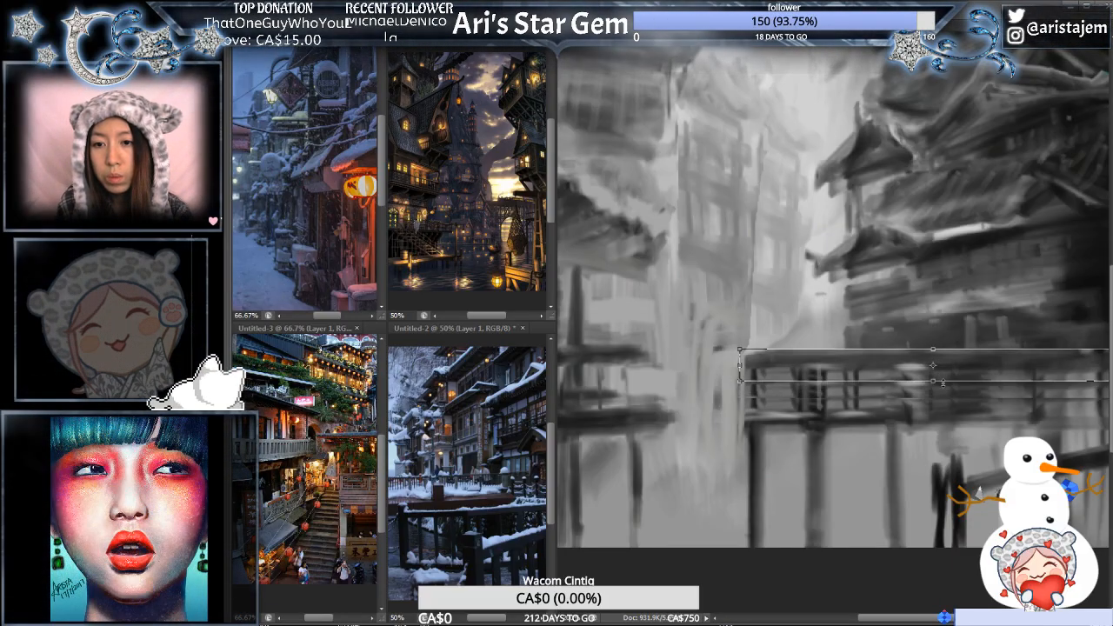
key("Return")
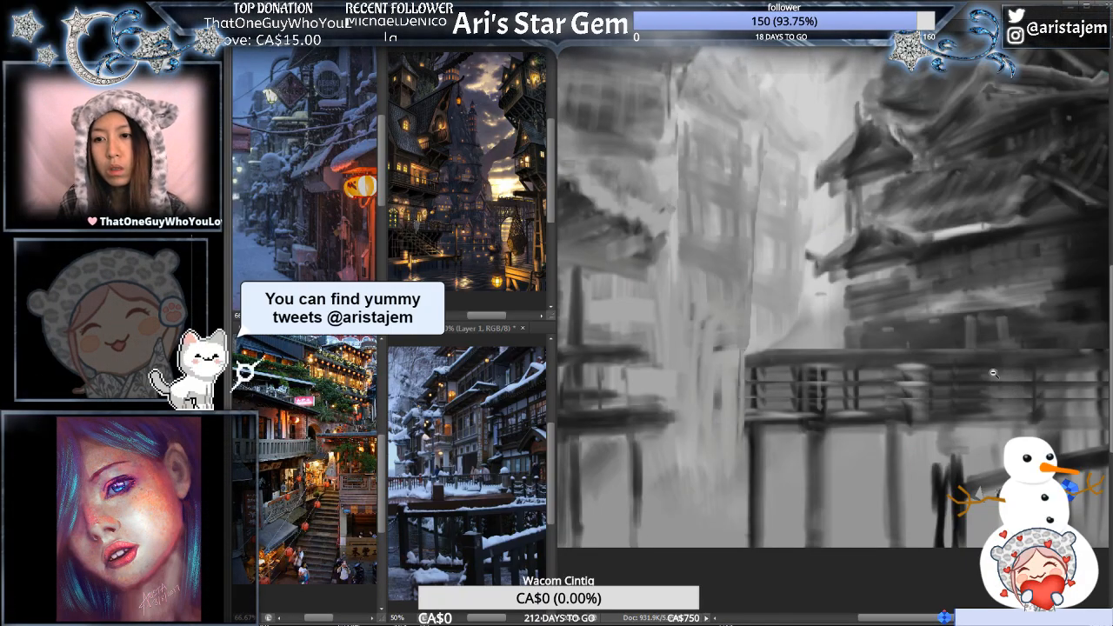
- Trim the upper edge of the right-hand walkway's railing into a thinner, cleaner top rail
key("ctrl+minus")
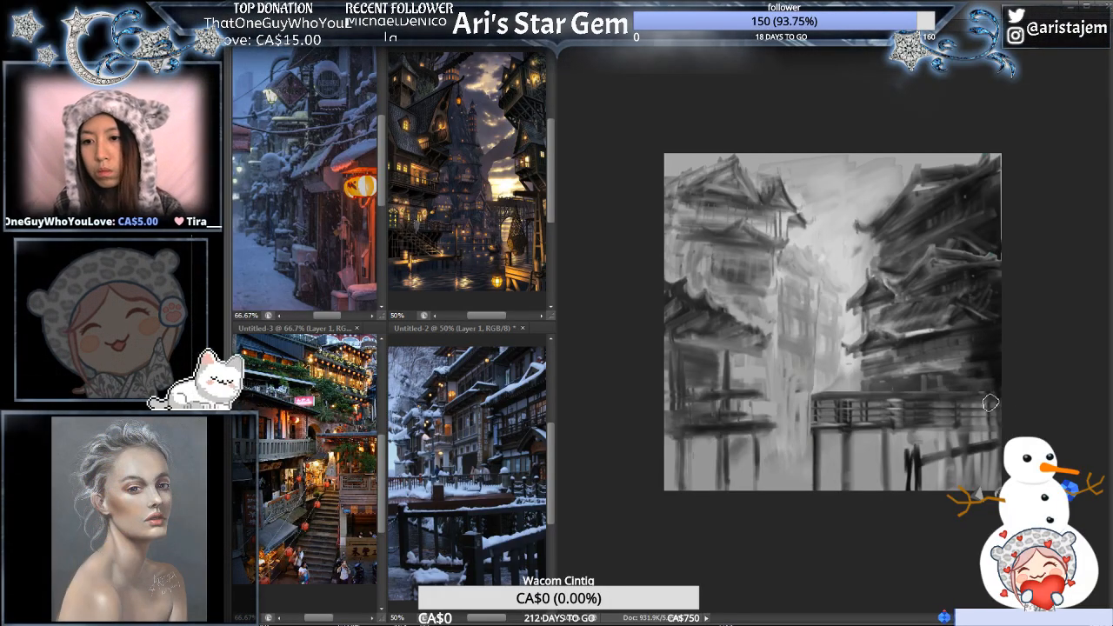
key("ctrl+plus")
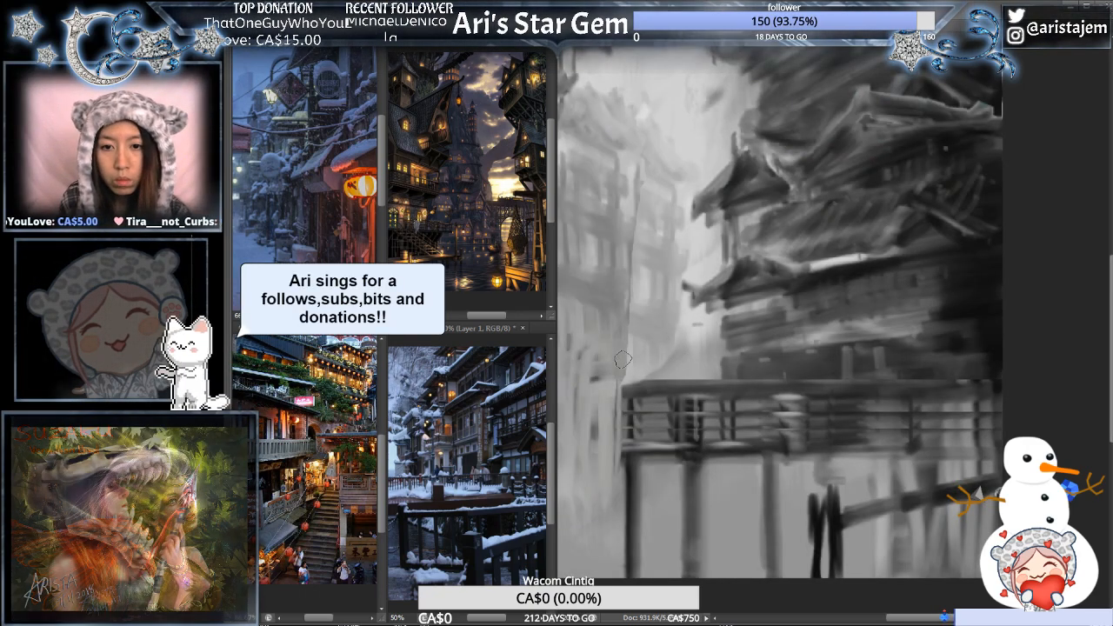
left_click_drag(622, 372, 1017, 334)
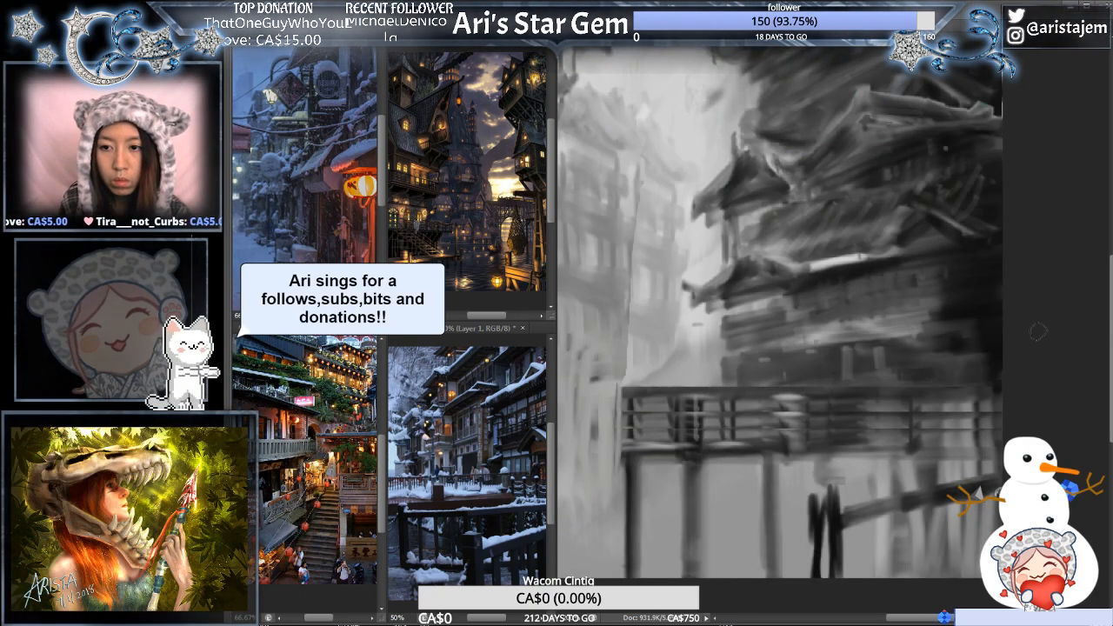
- Extend the right-hand walkway's deck slightly past its left end with dark brushwork and check it against the whole painting
mouse_move(718, 350)
left_mouse_down()
mouse_move(917, 316)
mouse_move(897, 310)
left_mouse_up()
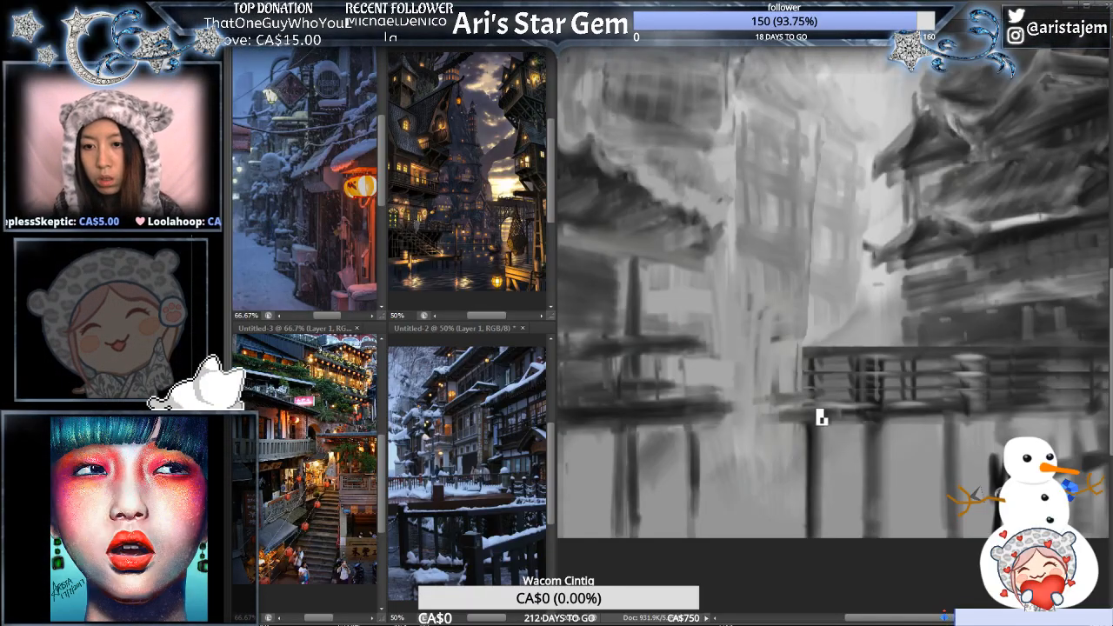
left_click(826, 385, "alt")
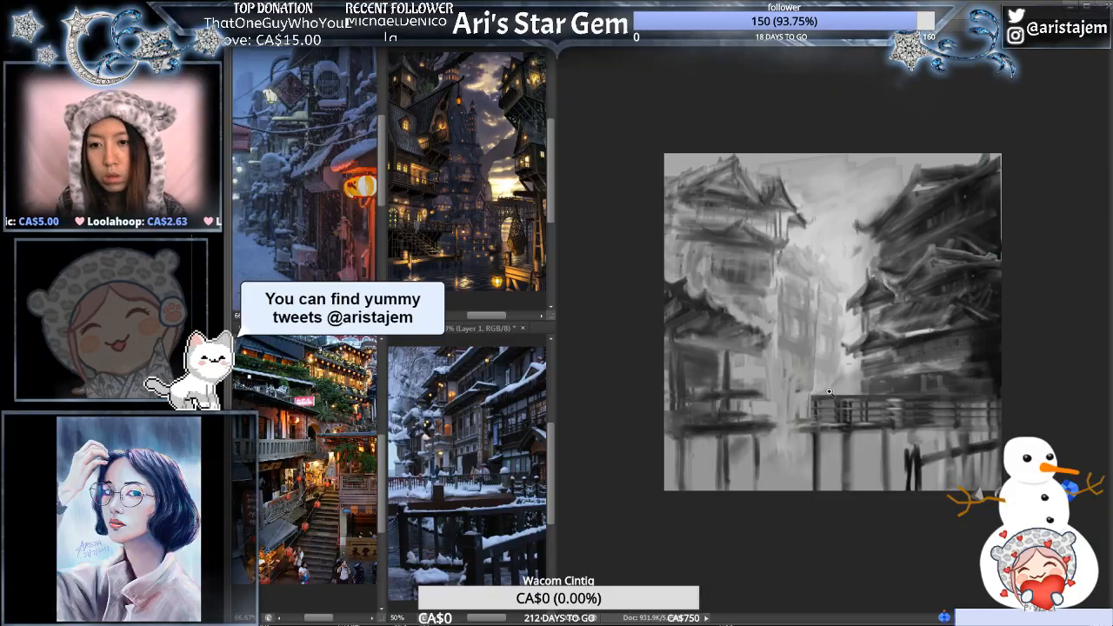
left_click(824, 393)
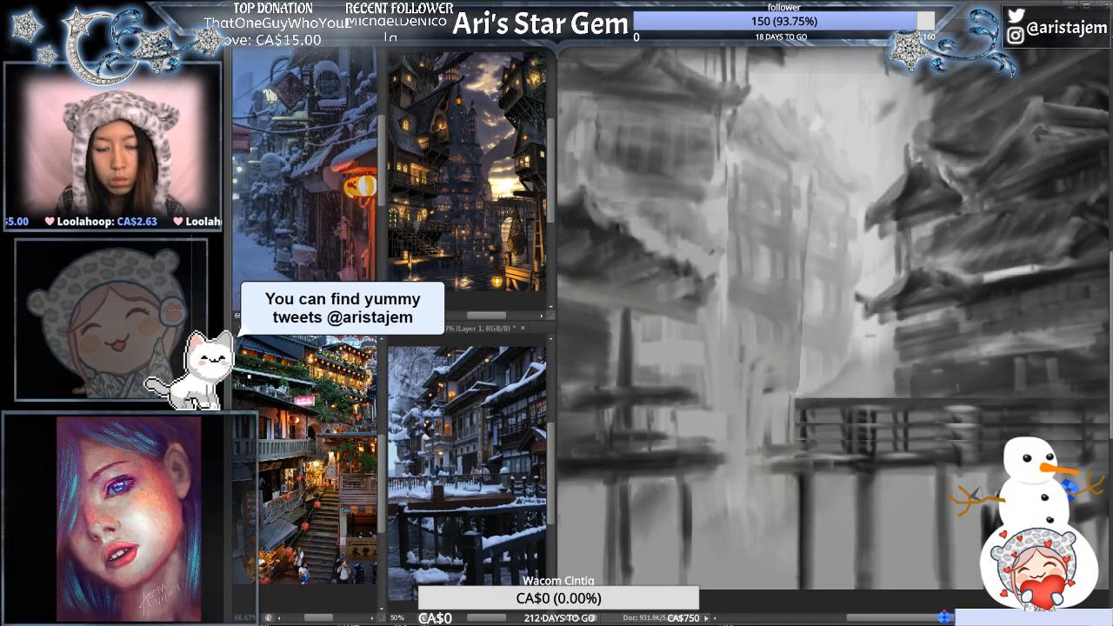
left_click(847, 377, "alt")
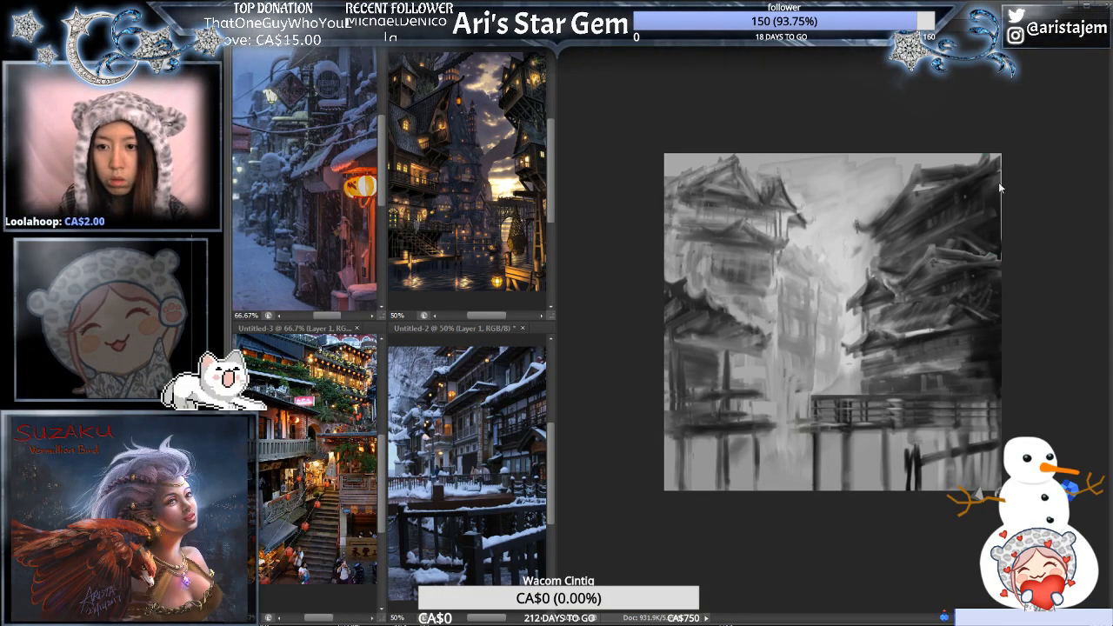
left_click_drag(794, 446, 933, 292)
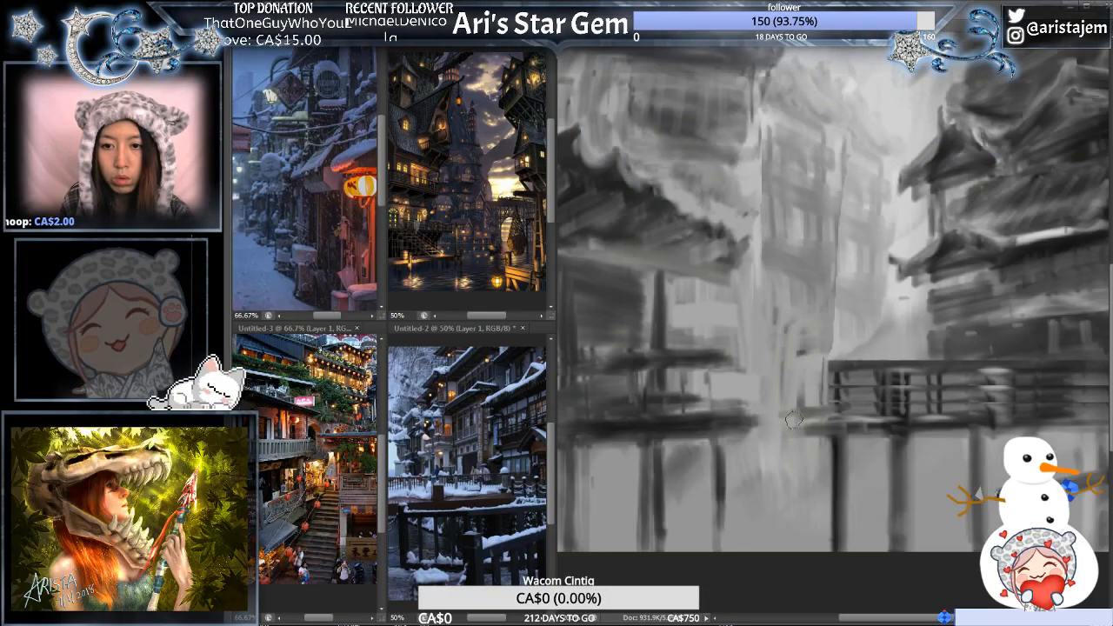
key("ctrl+minus")
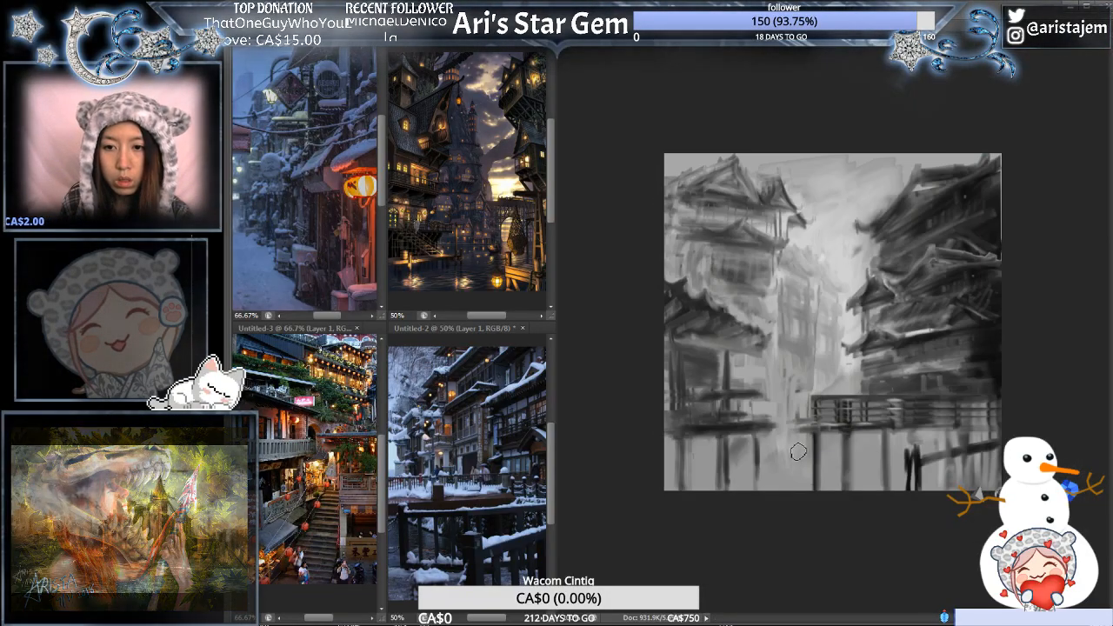
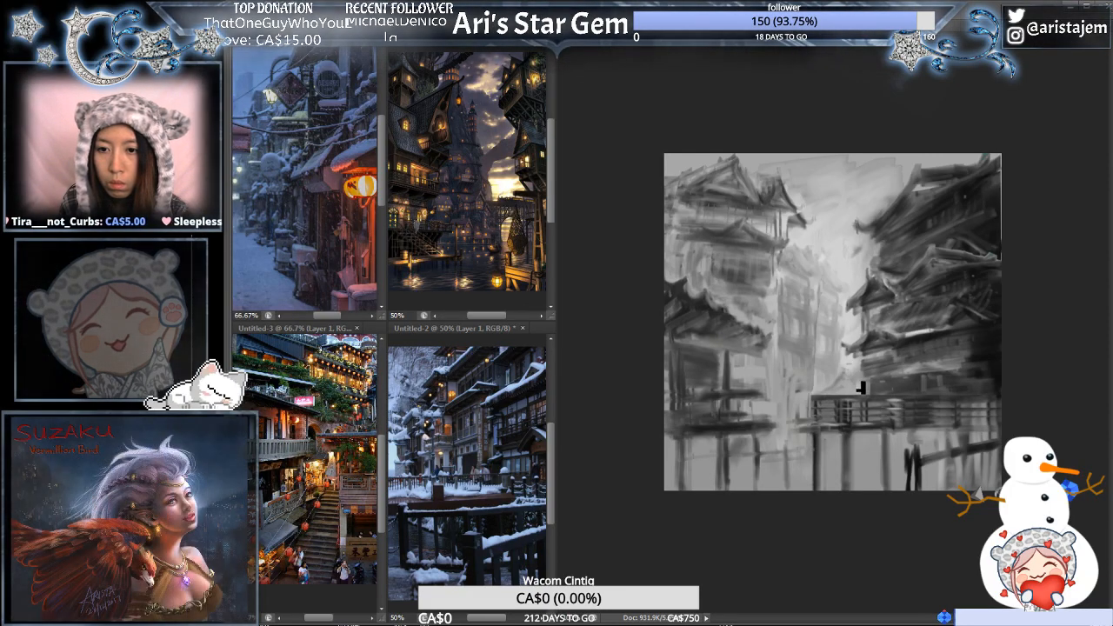
- Shape the dark strokes below the right-hand walkway into two small standing figures and check them against the whole painting
left_click(868, 366, "ctrl")
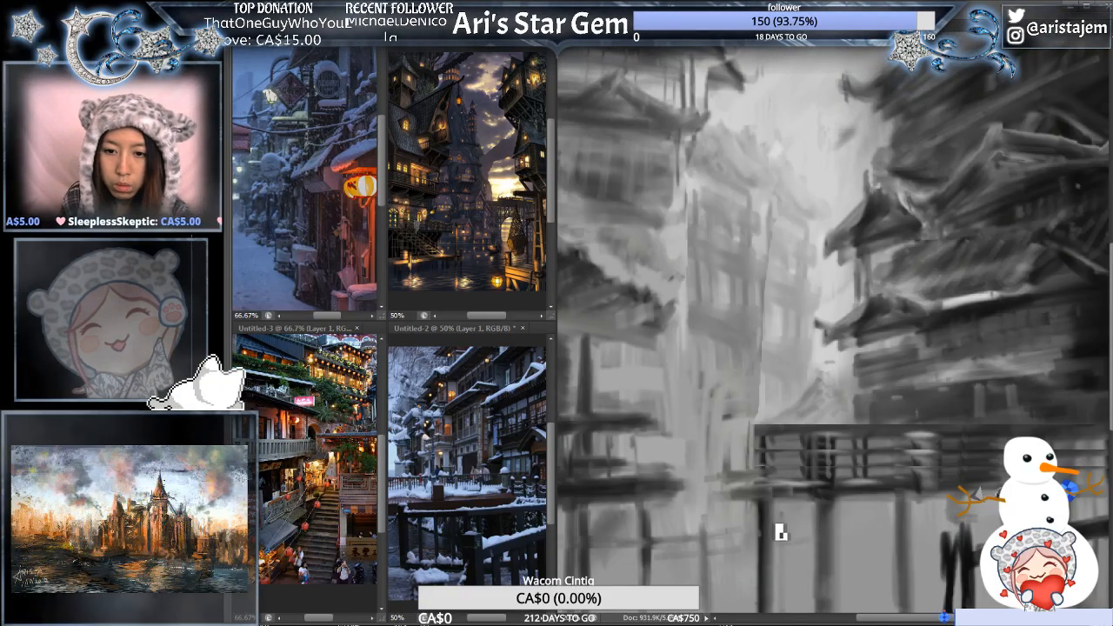
key("ctrl+0")
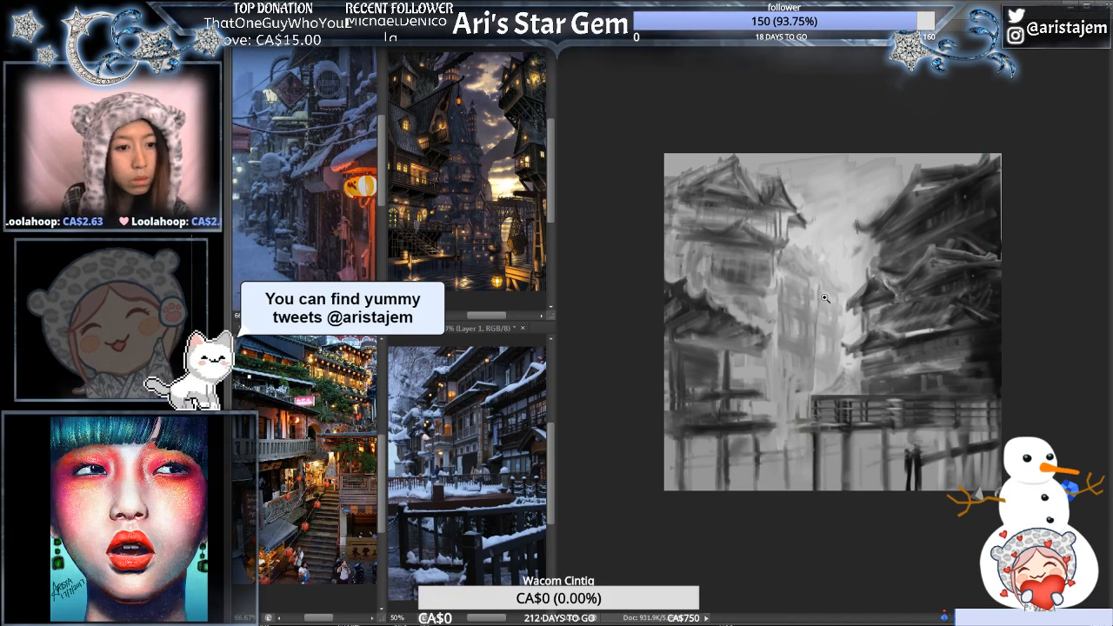
left_click(825, 299)
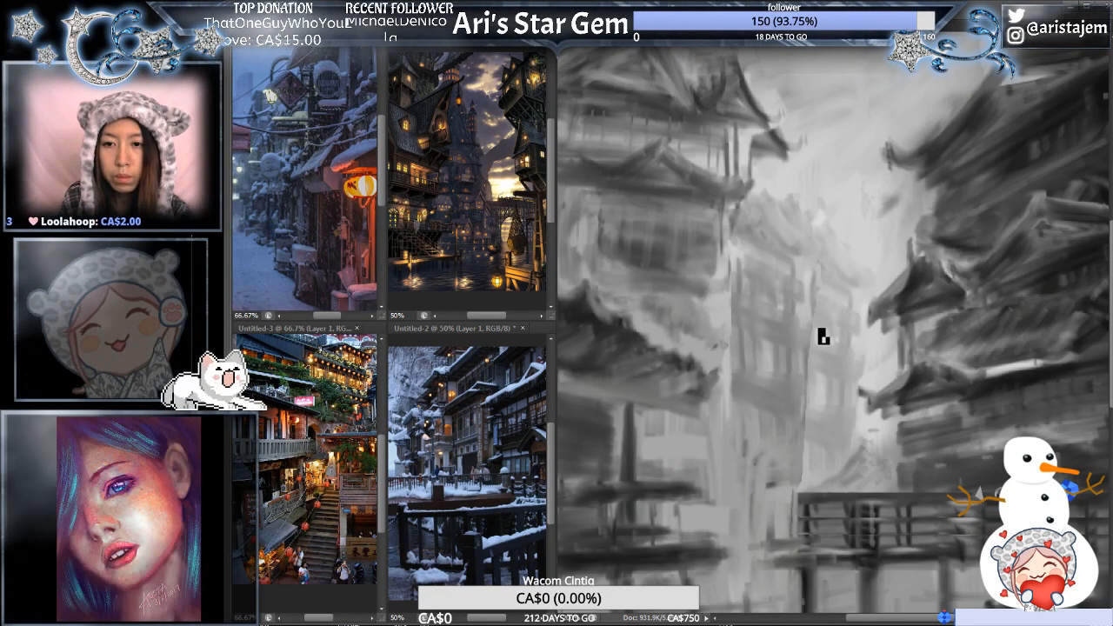
left_click(823, 337, "alt")
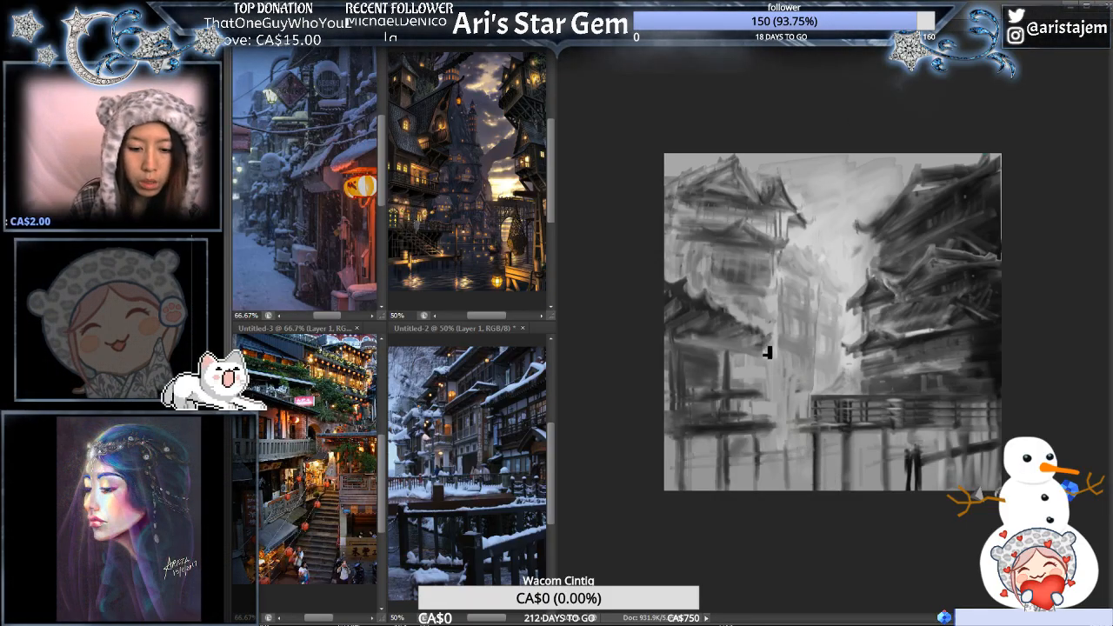
- Flip the canvas horizontally and merge the separate railing and paint layers into one painting layer
key("Tab")
key("ctrl+shift+h")
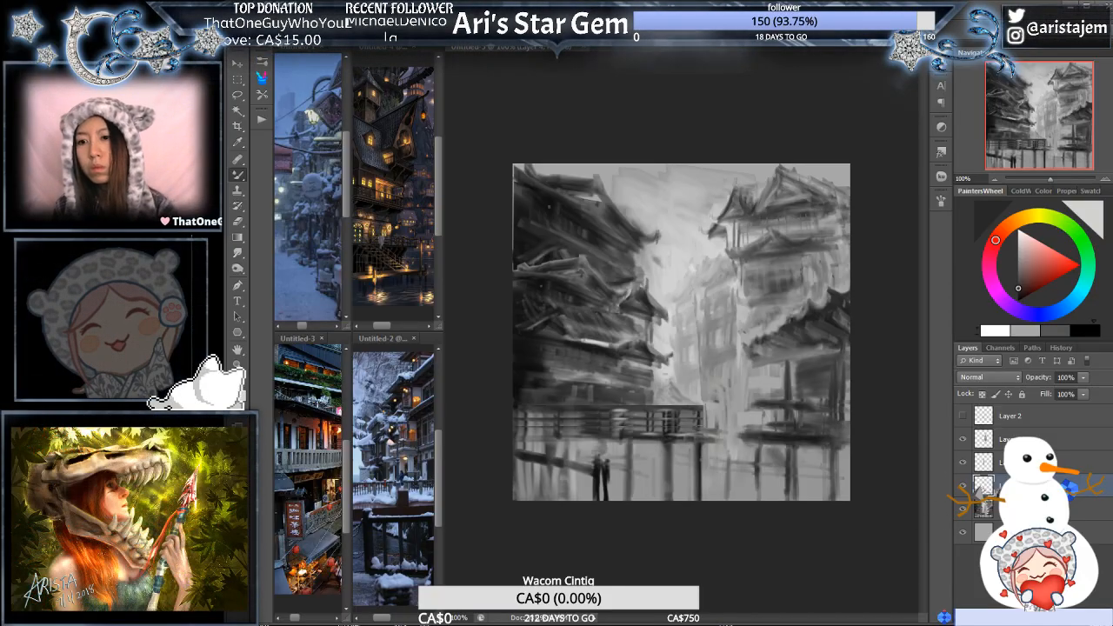
left_click(1031, 439)
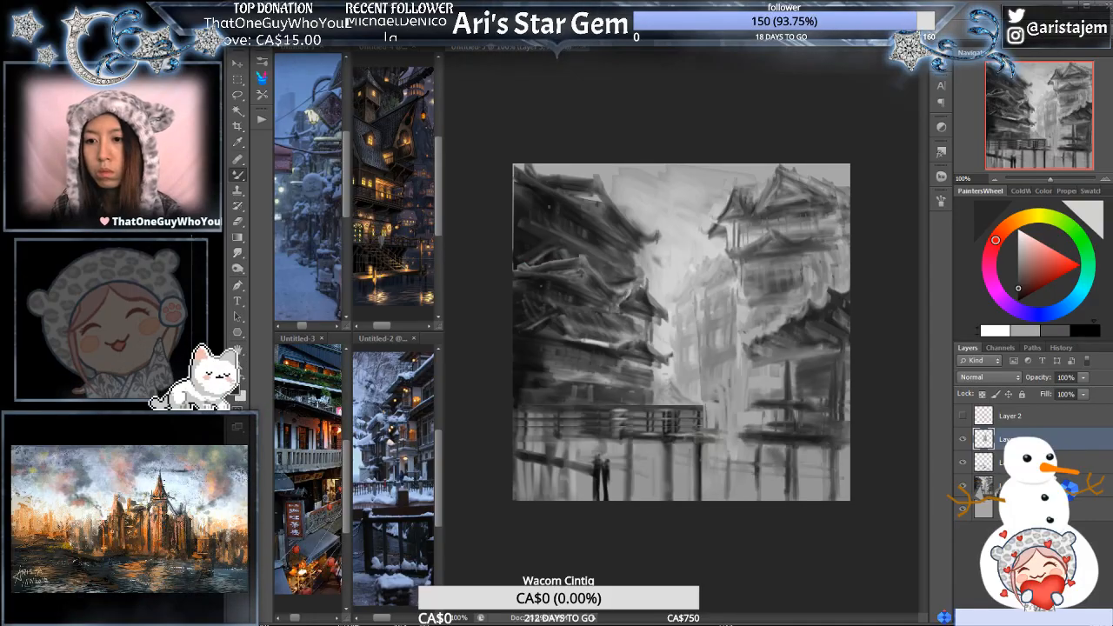
key("ctrl+e")
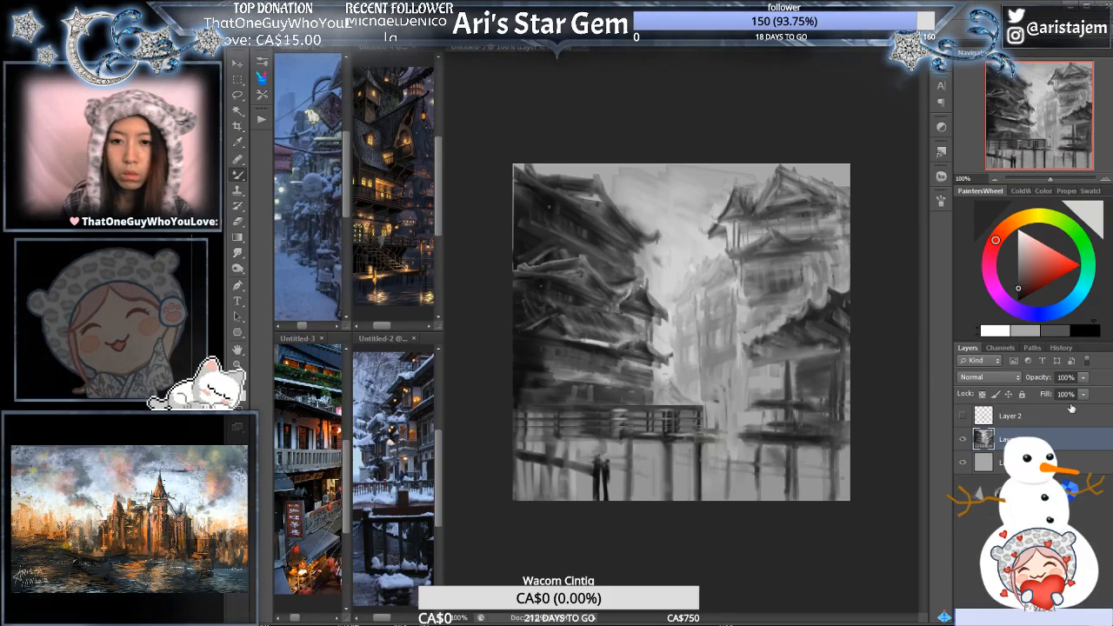
- Adjust the painting layer's tonal range with Levels and merge it down into the plain grey base layer
key("ctrl+l")
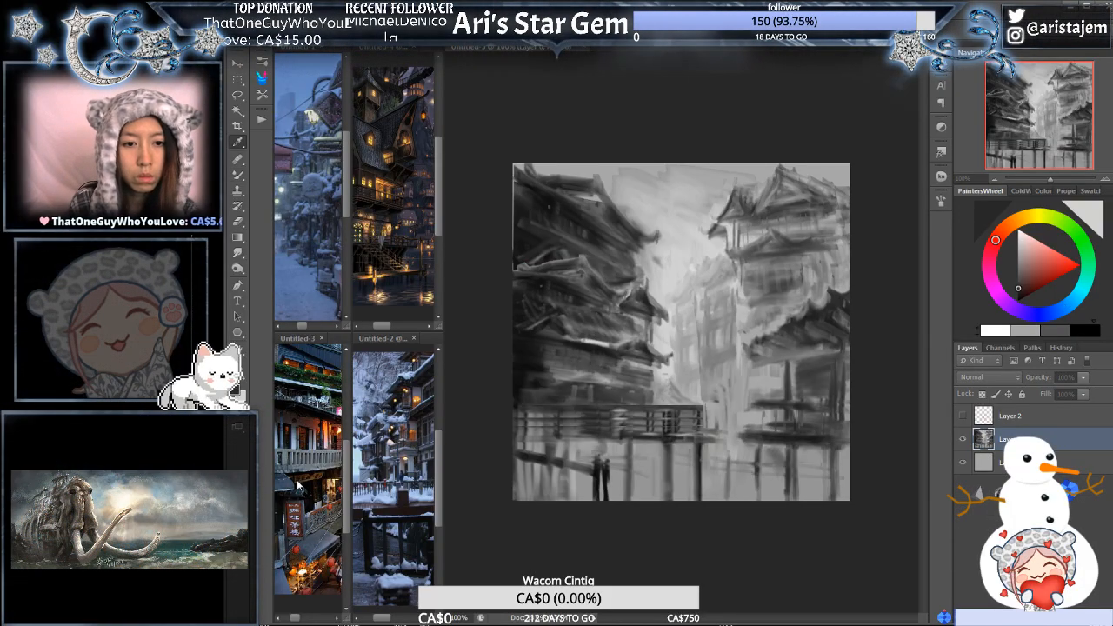
left_click_drag(291, 453, 301, 452)
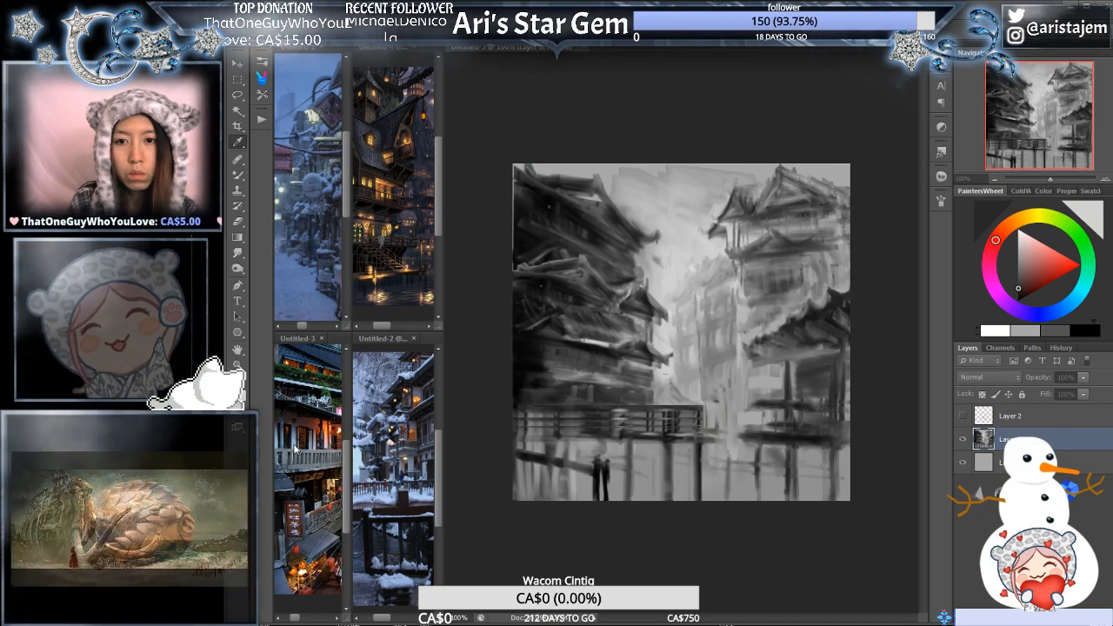
mouse_move(442, 445)
left_mouse_down()
mouse_move(415, 440)
mouse_move(444, 439)
left_mouse_up()
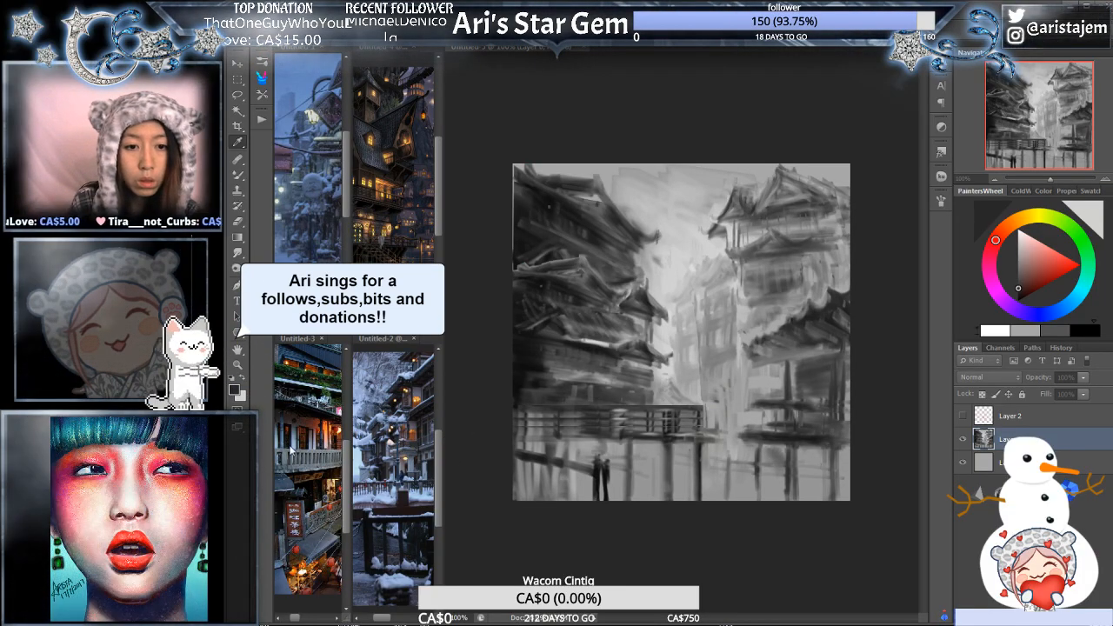
left_click_drag(441, 446, 501, 407)
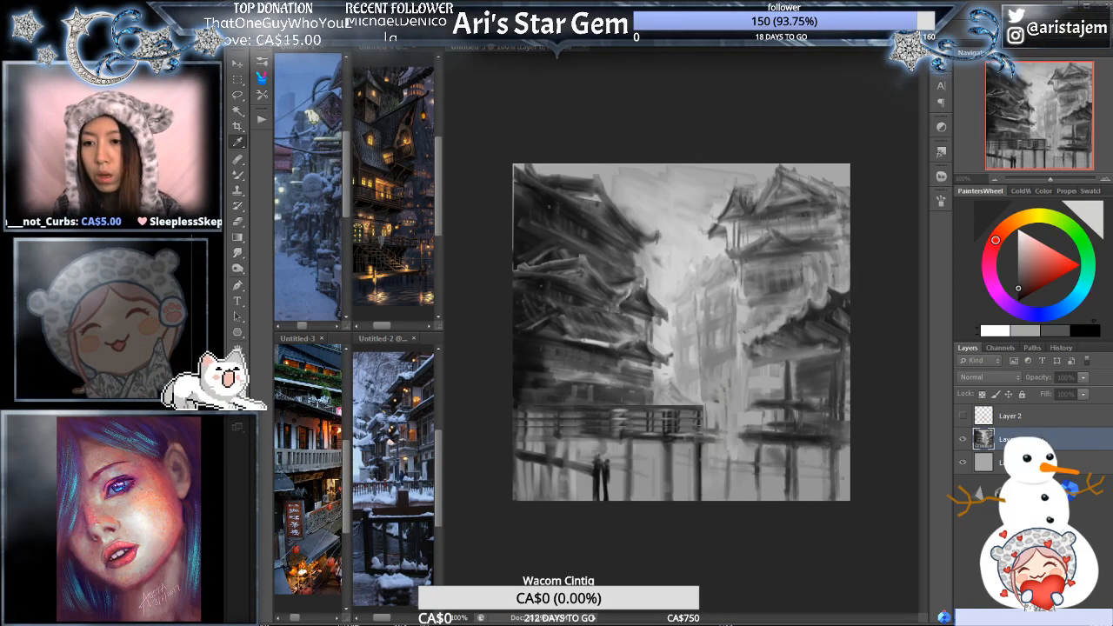
left_click(492, 350)
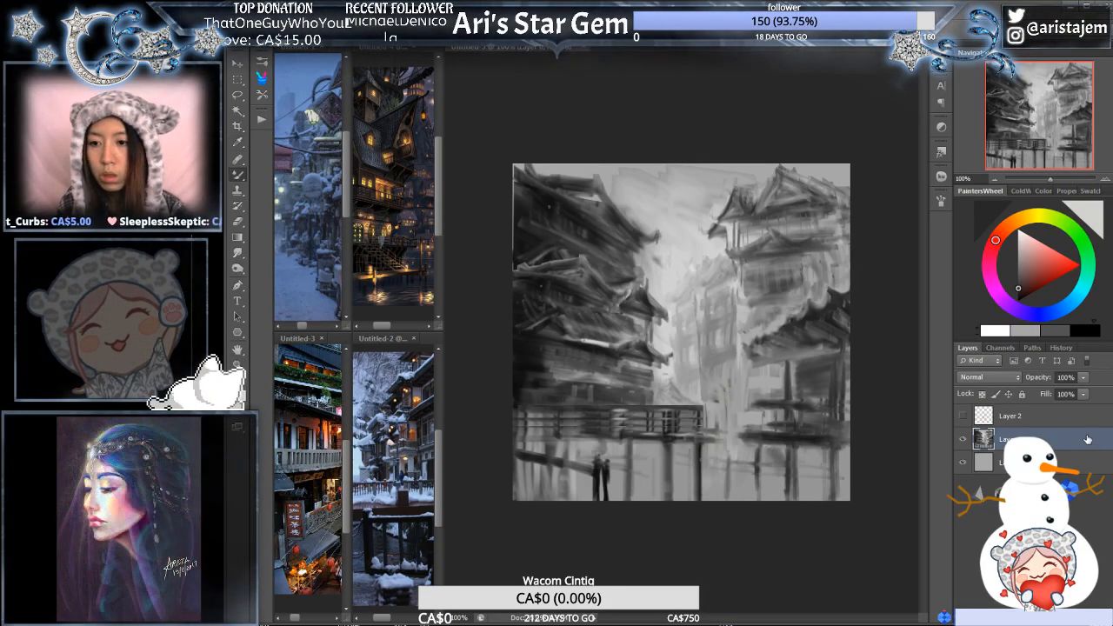
key("ctrl+e")
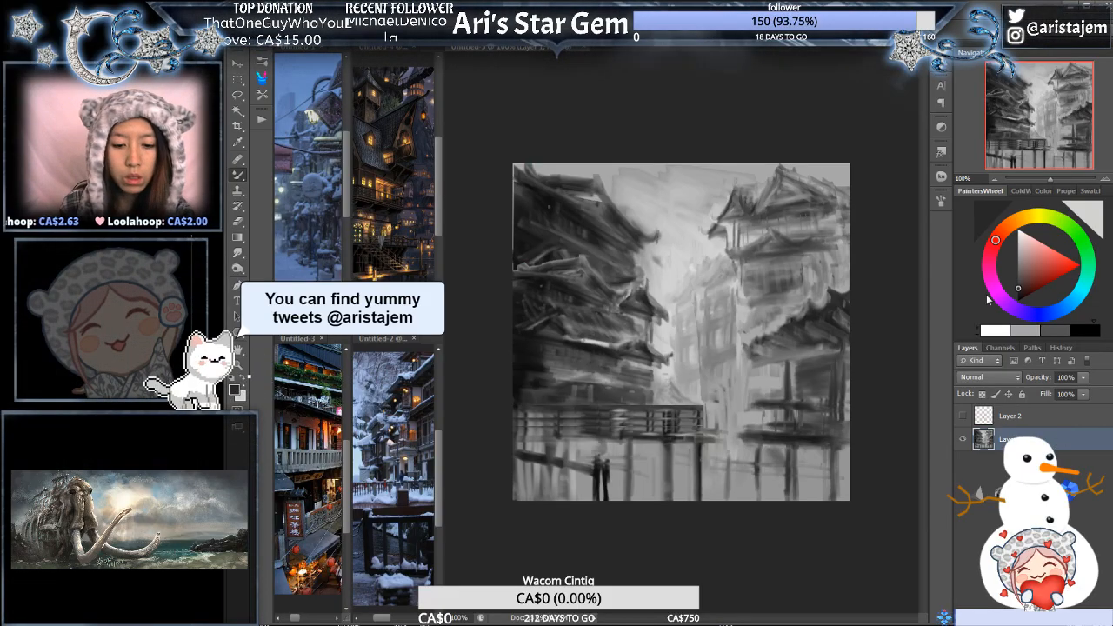
key("i")
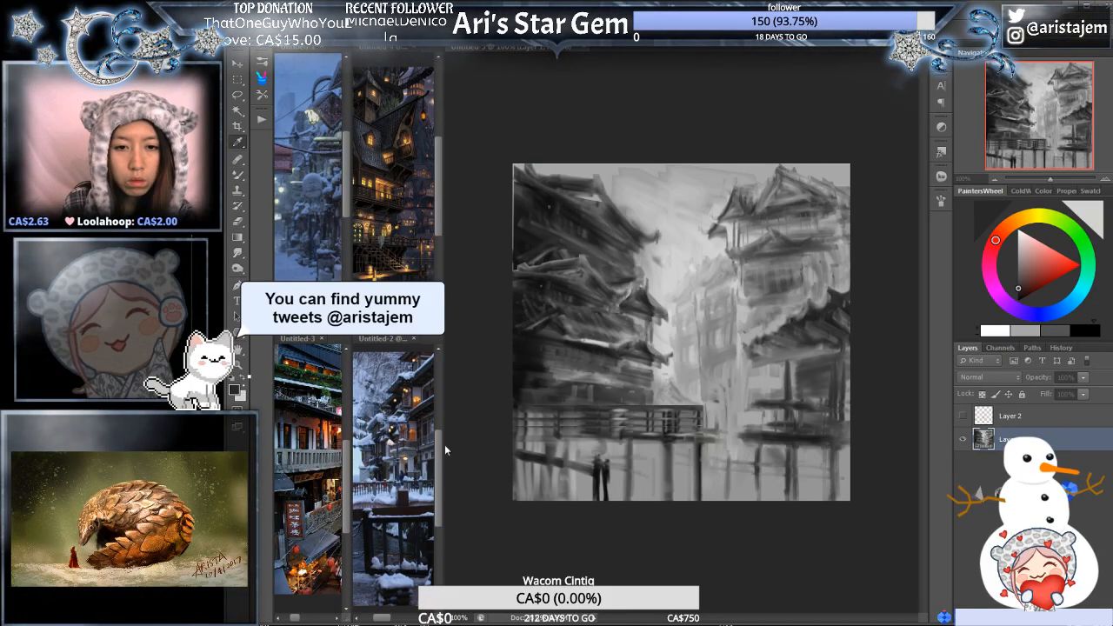
left_click_drag(445, 445, 413, 448)
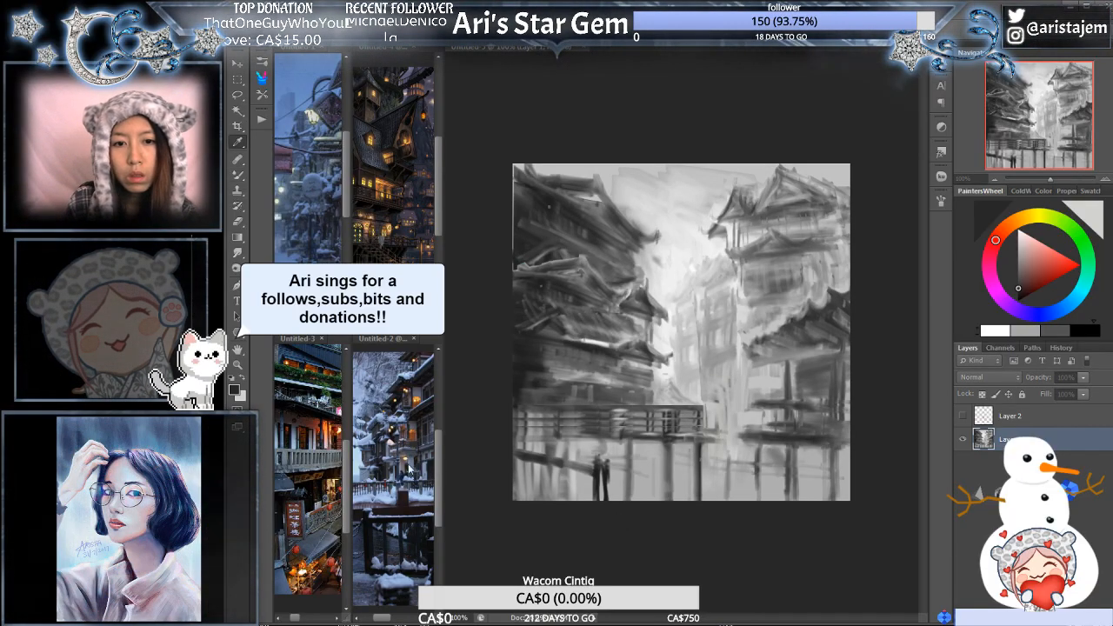
left_click(504, 357)
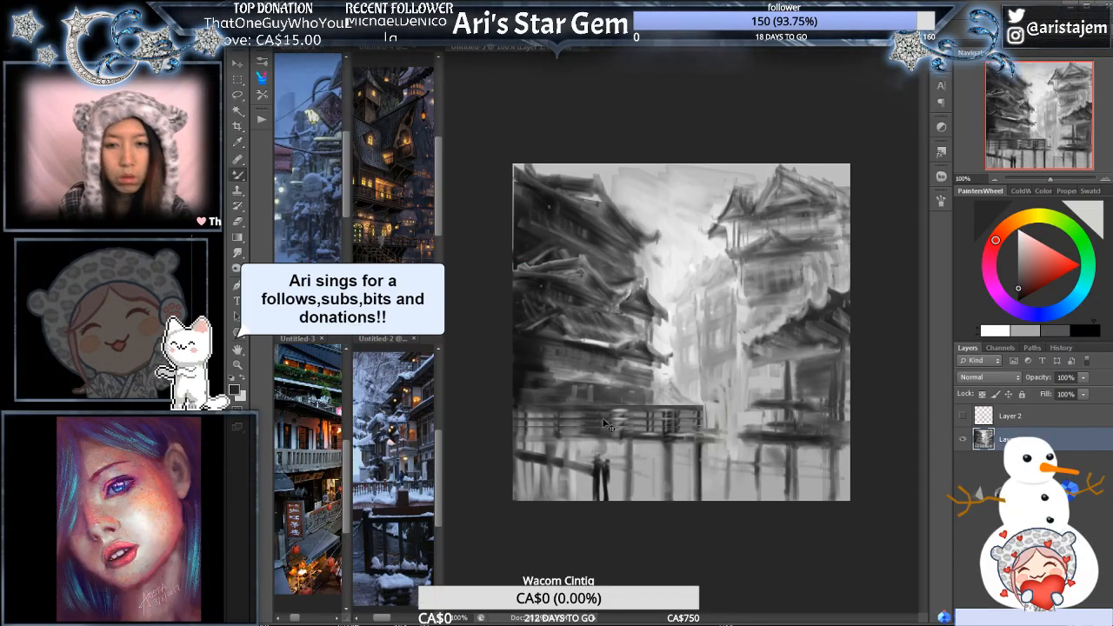
key("ctrl+z")
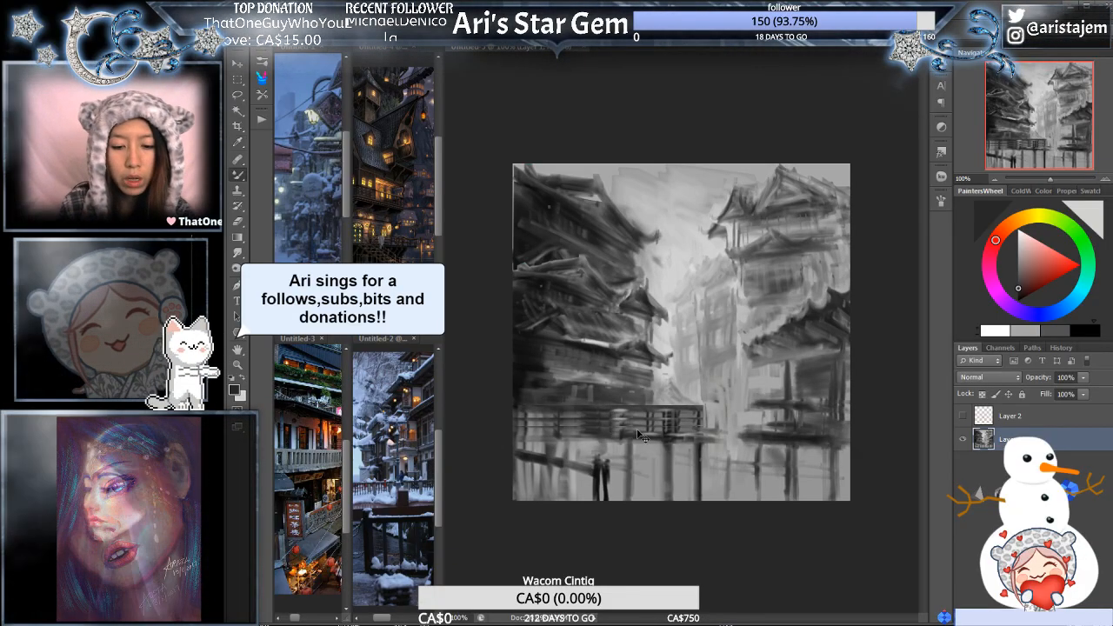
- Apply Levels to the merged painting to brighten the sky and distant buildings against the darker foreground
key("ctrl+l")
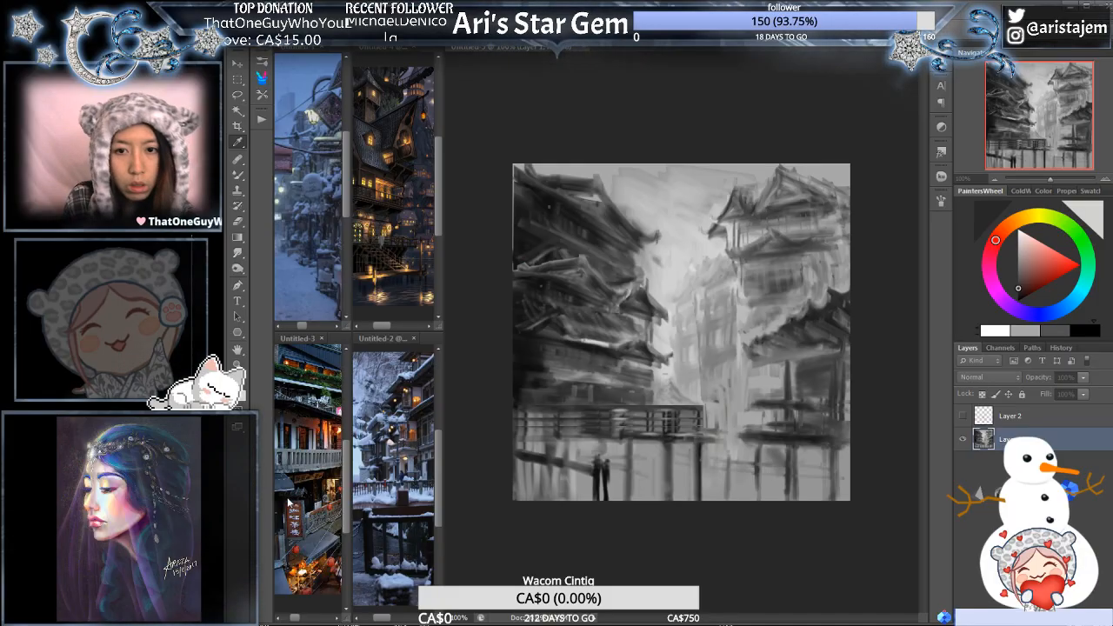
left_click_drag(288, 499, 301, 497)
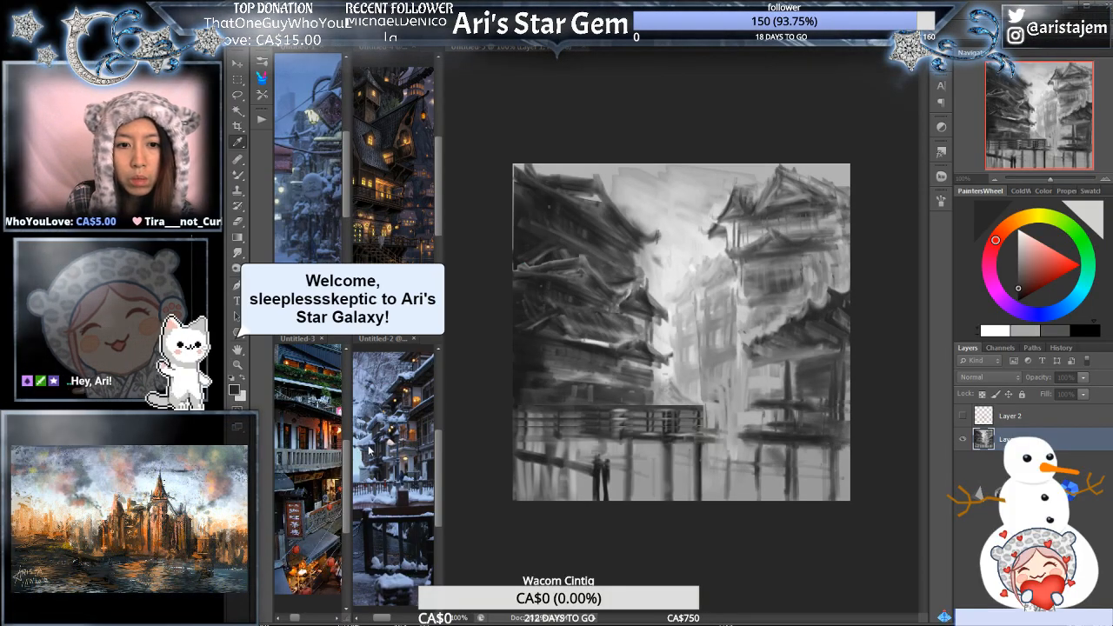
left_click_drag(363, 452, 361, 454)
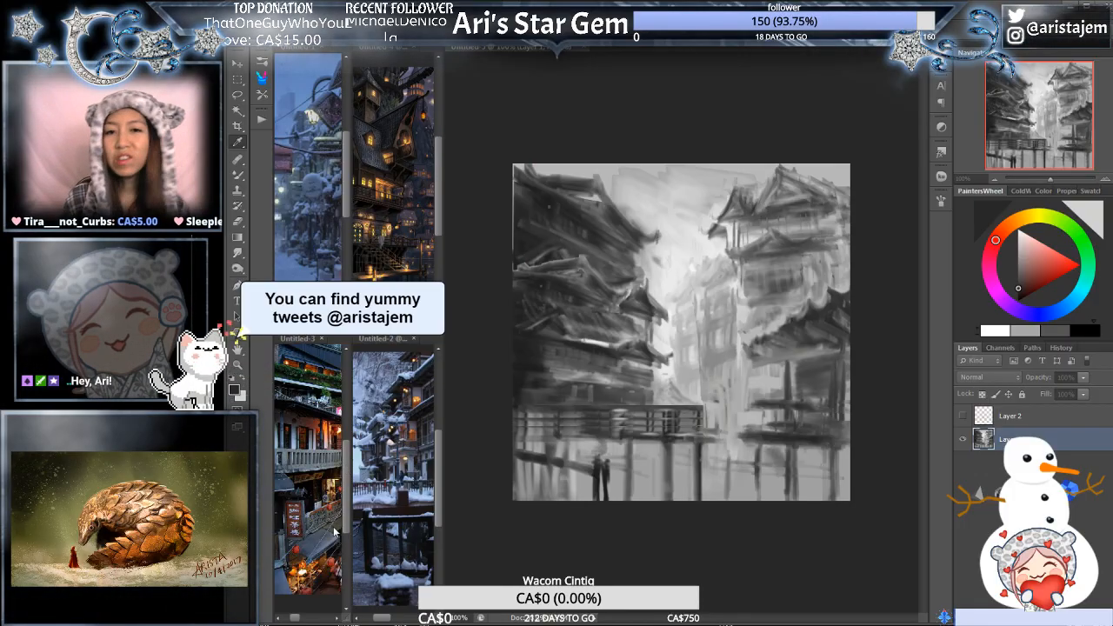
key("Return")
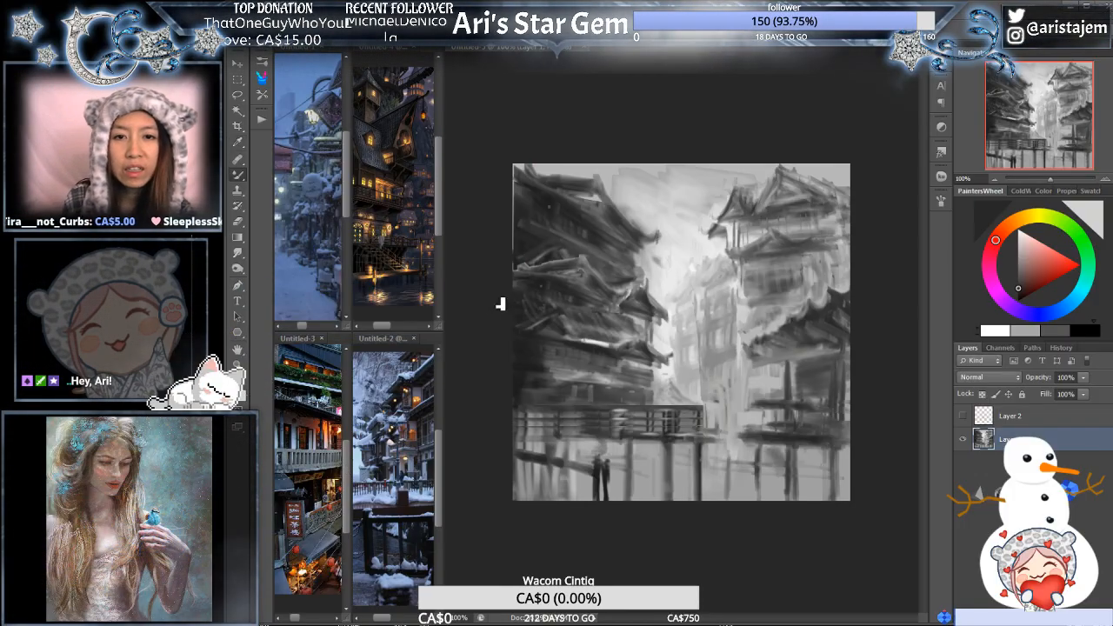
- Touch up the pale gap between the distant buildings and the right-hand buildings with light brushwork
left_click(738, 350)
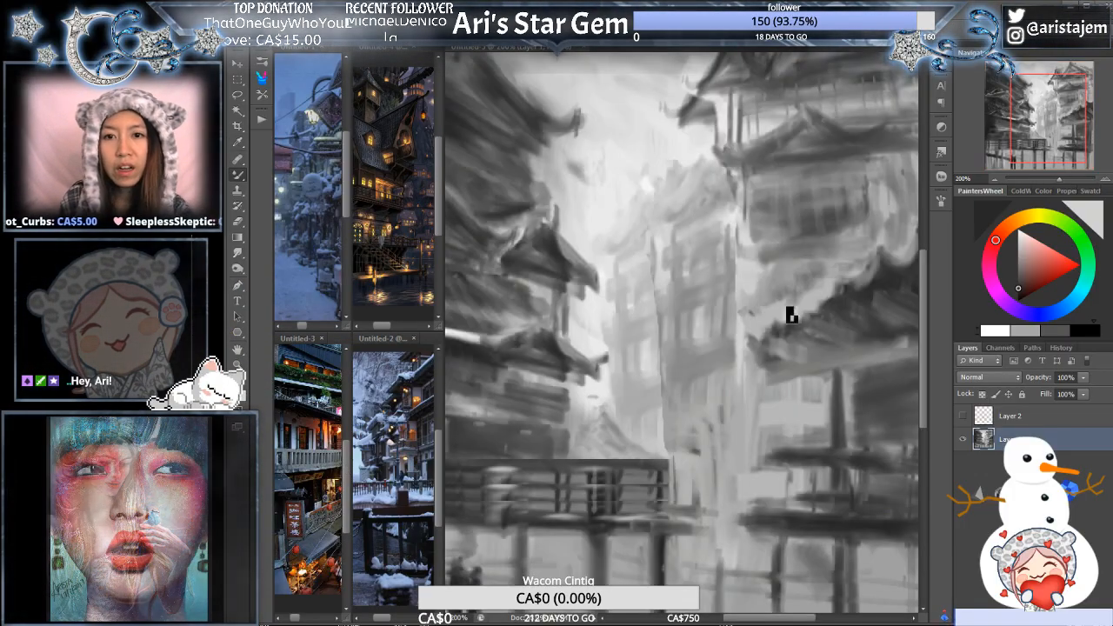
left_click(1000, 180)
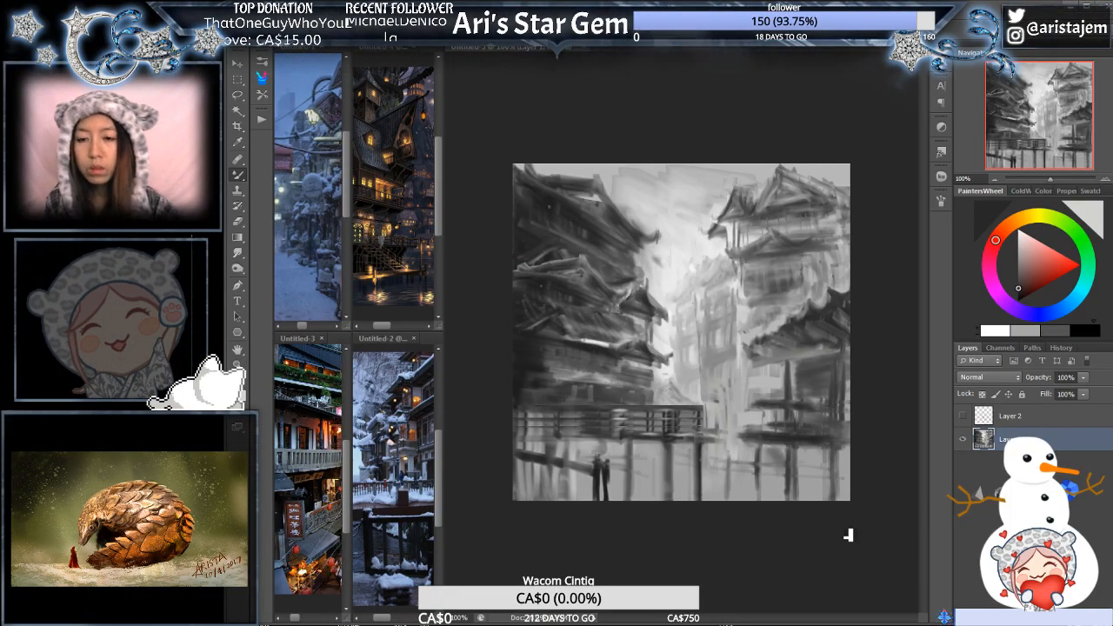
left_click(784, 450, "alt")
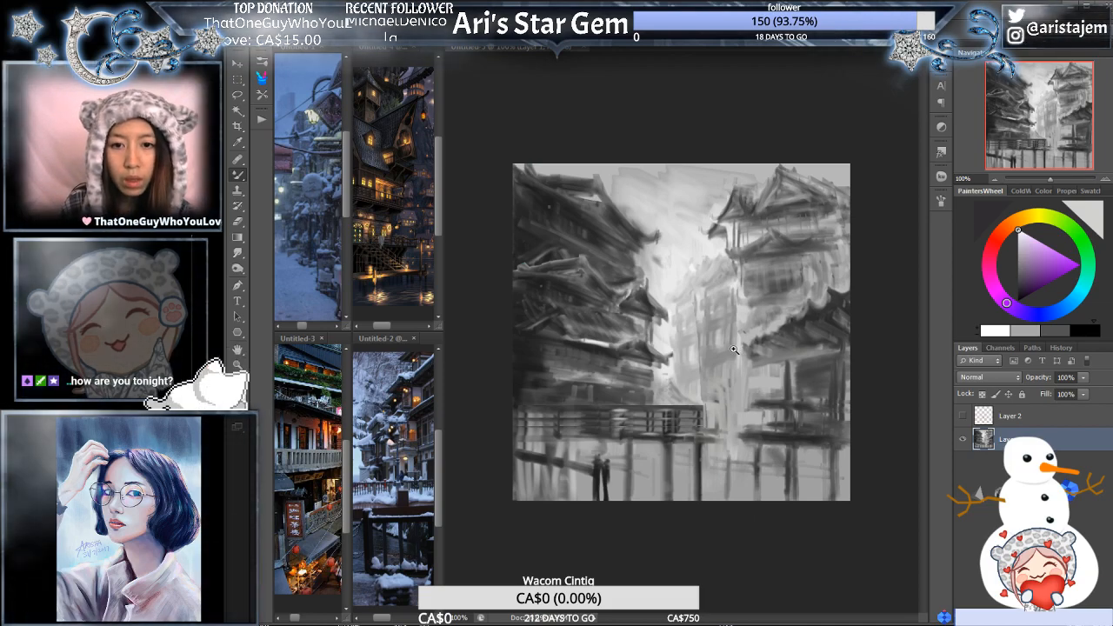
- Darken the slanted beam beside the two figures below the left-hand walkway with near-black brushwork
left_click(735, 349, "ctrl")
left_click(522, 407, "alt")
left_click_drag(521, 409, 707, 351)
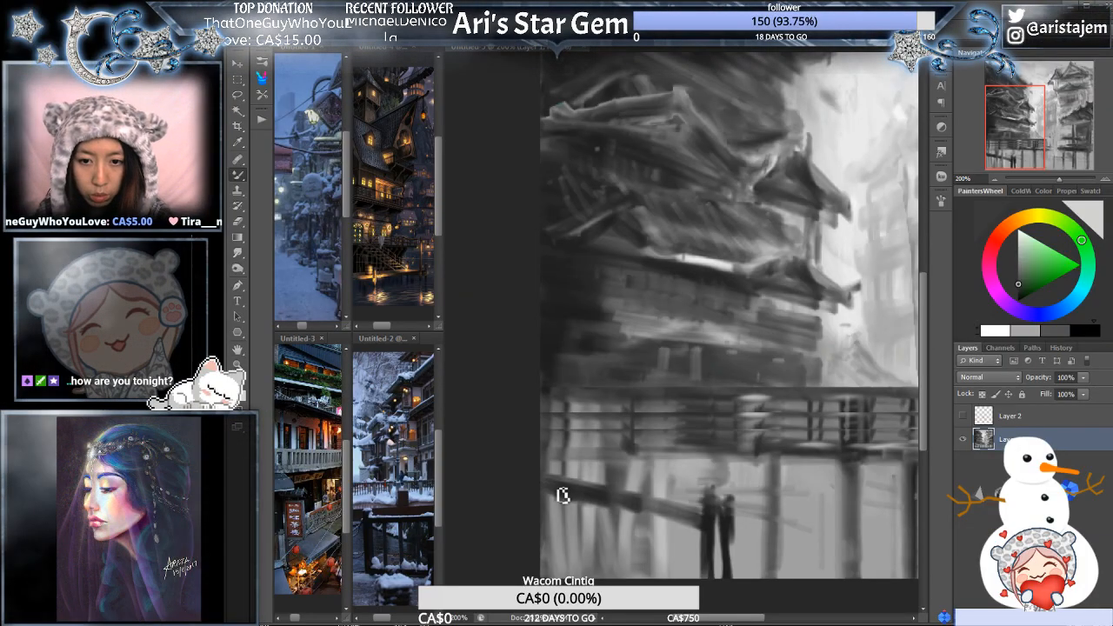
left_click(1086, 330)
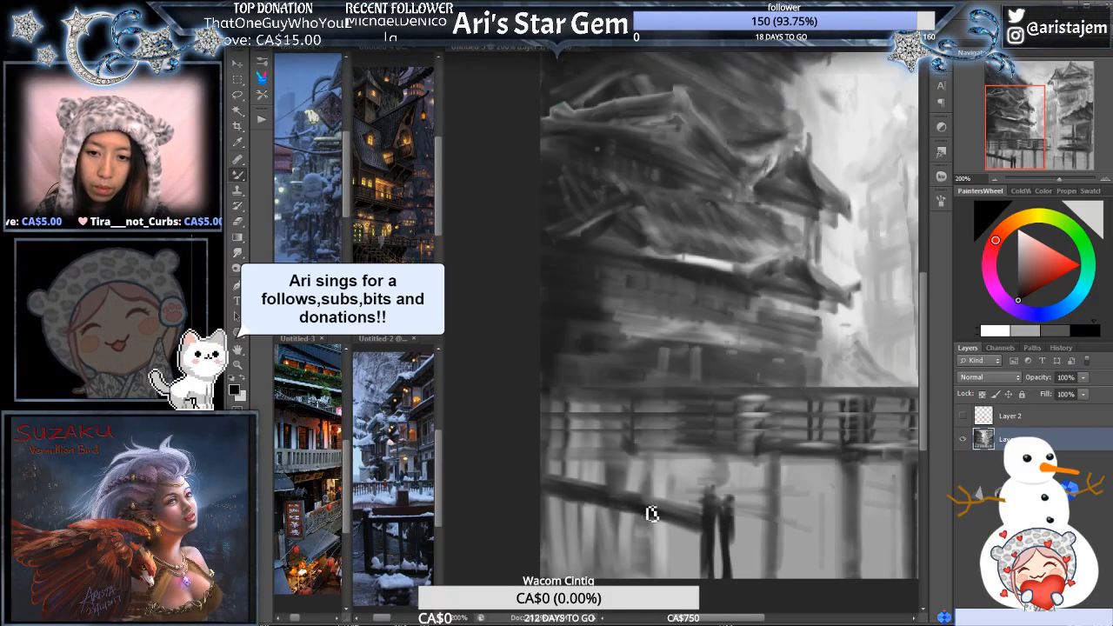
key("ctrl+minus")
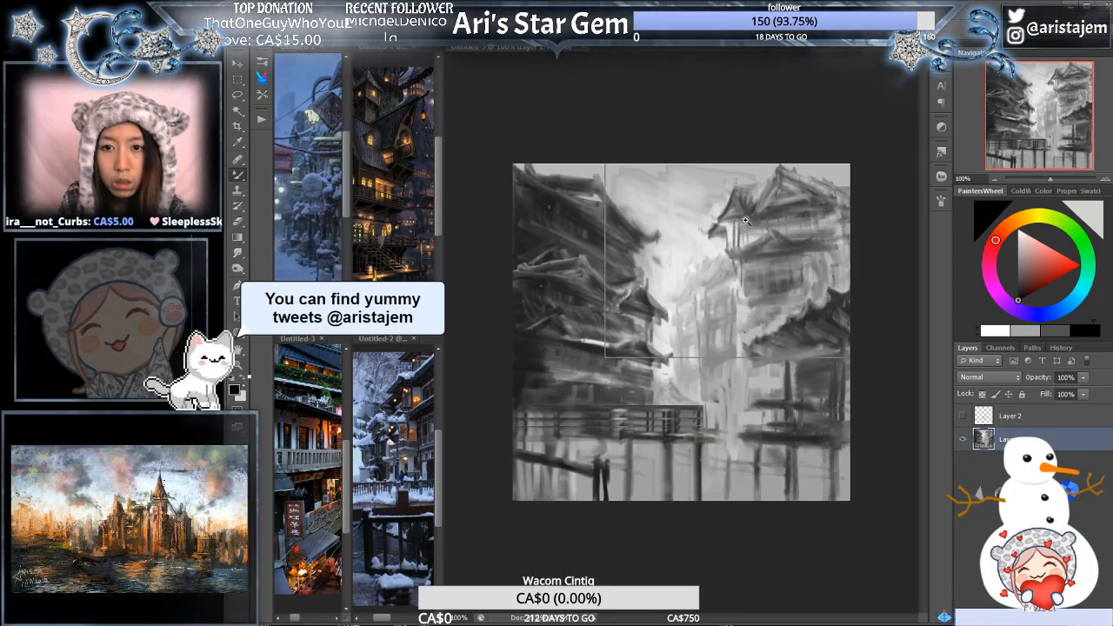
- Paint pale sky tones around and beneath the upturned eave tip of the upper right-hand building to clean its silhouette
left_click(743, 221, "ctrl")
left_click(701, 256, "alt")
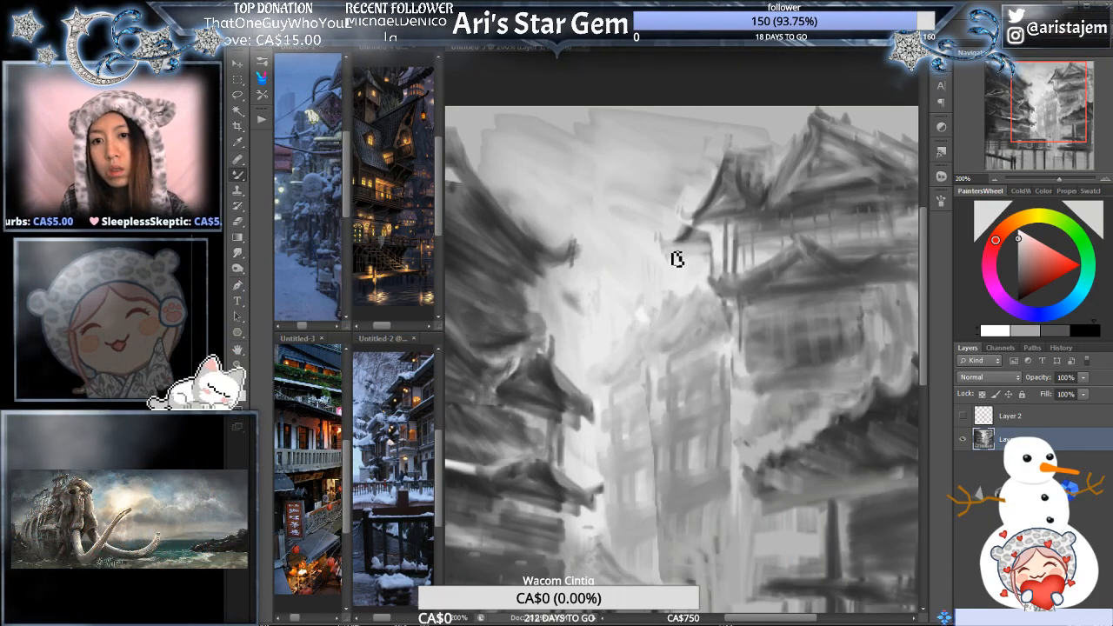
left_click(686, 275, "alt")
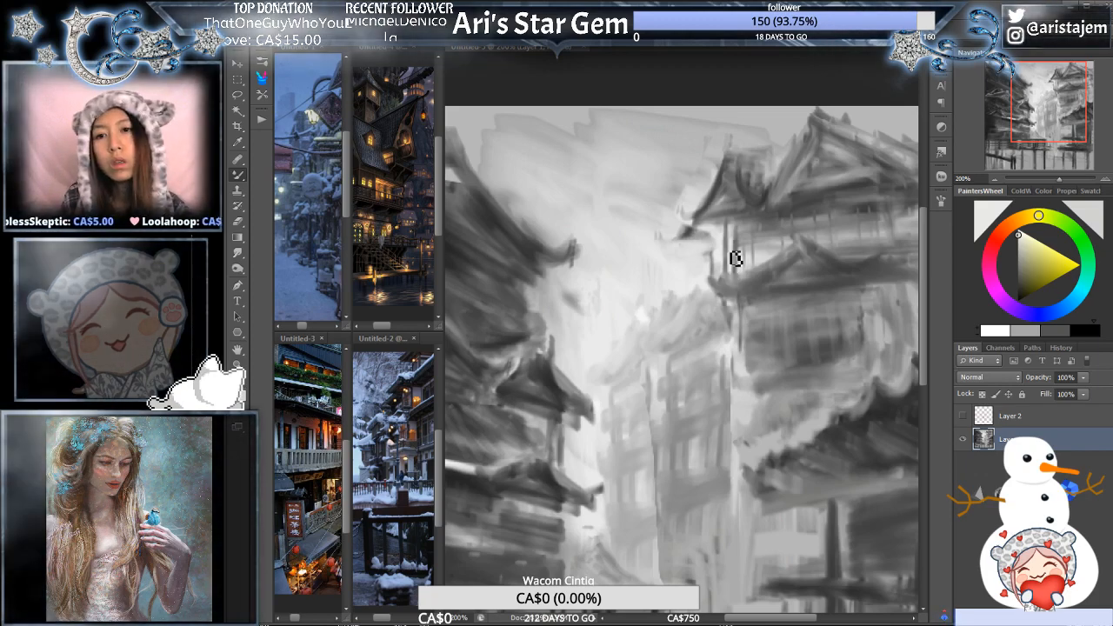
key("ctrl+minus")
key("ctrl+minus")
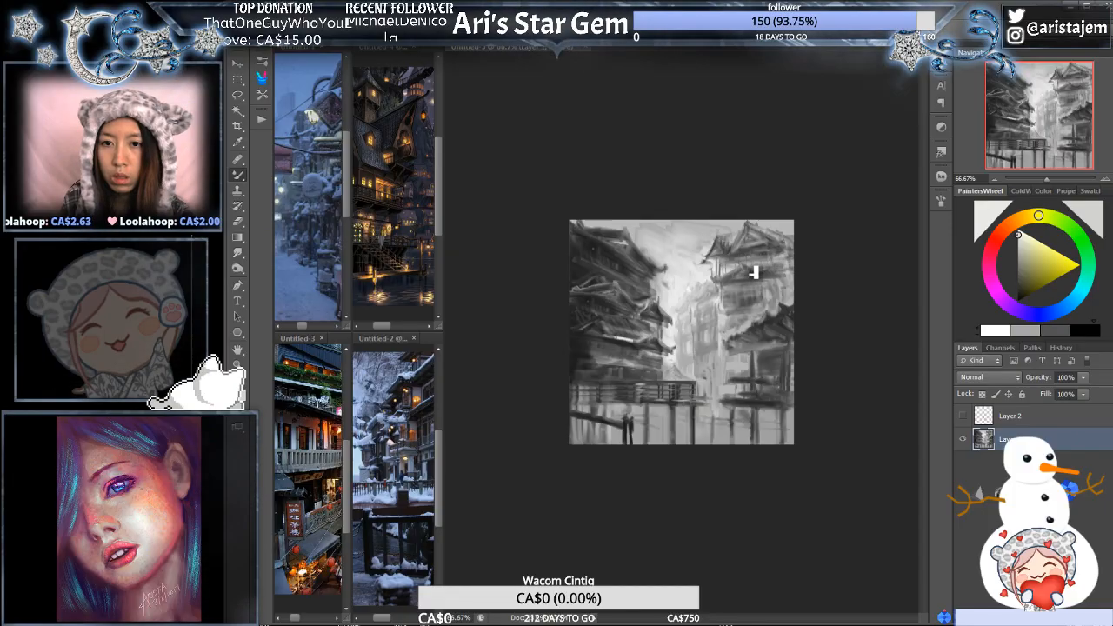
key("ctrl+plus")
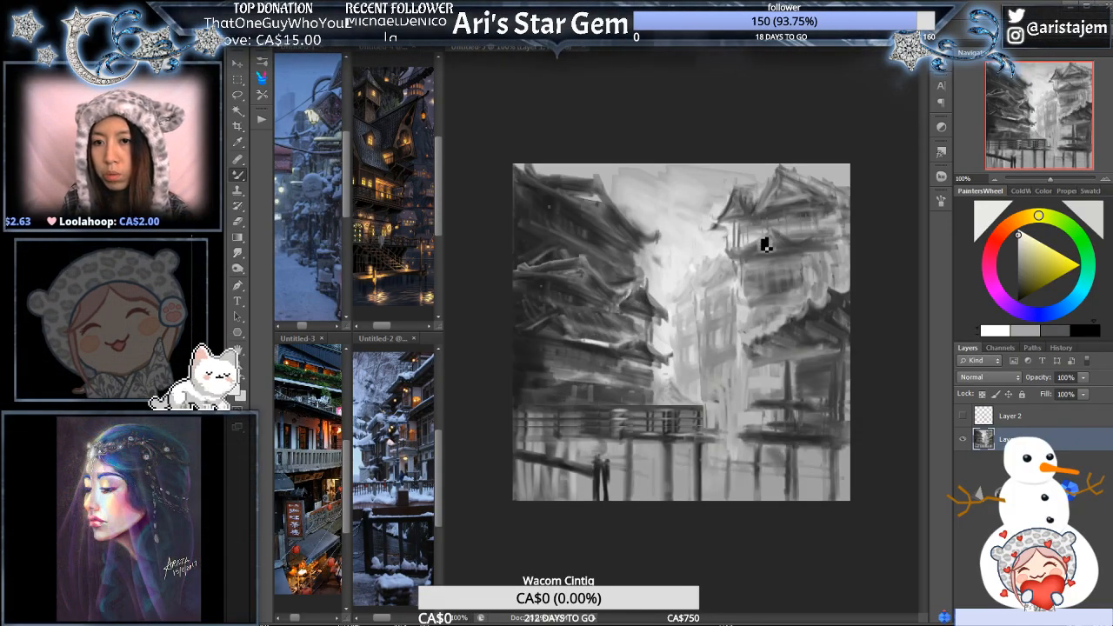
- Outline the upper right-hand building with the Lasso, including its upturned eave, and copy it to a new layer
key("l")
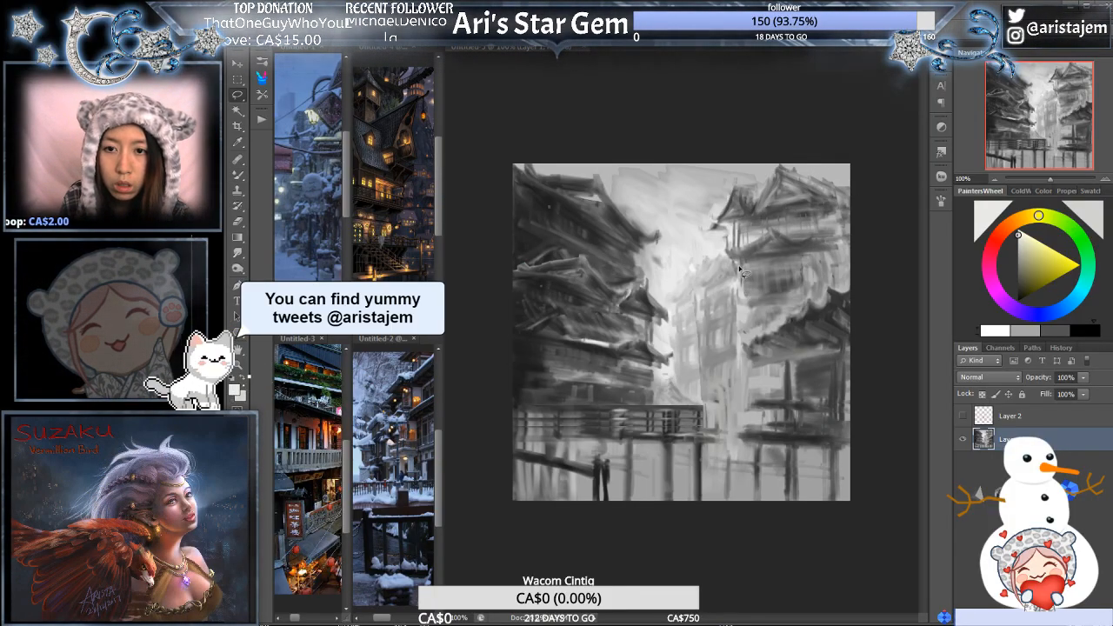
mouse_move(739, 315)
left_mouse_down()
mouse_move(811, 304)
mouse_move(745, 318)
left_mouse_up()
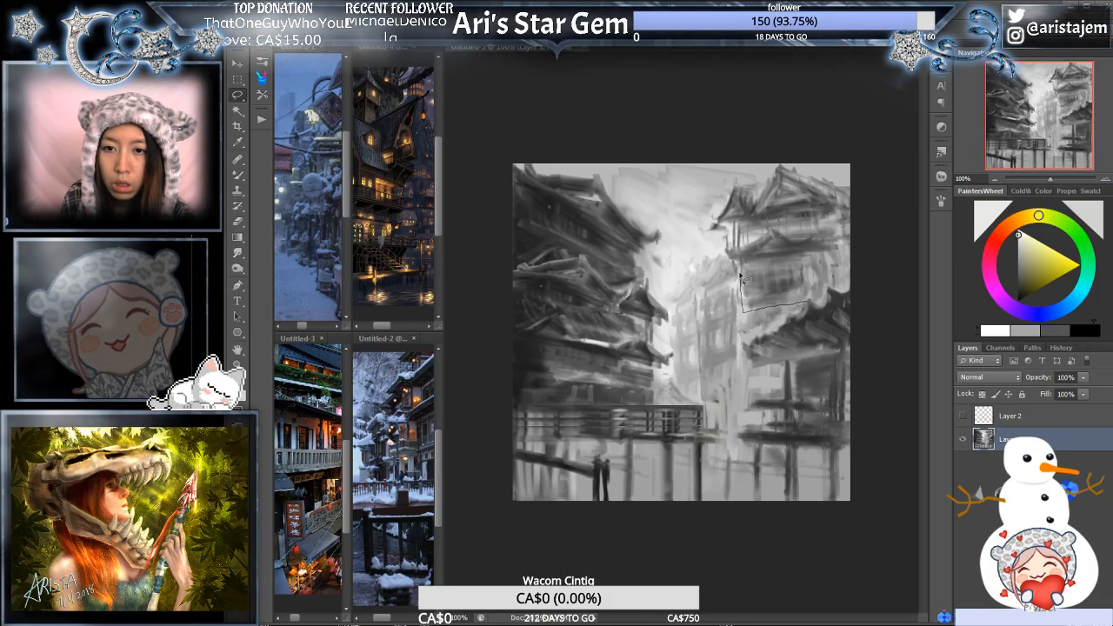
mouse_move(731, 269)
left_mouse_down()
mouse_move(722, 232)
mouse_move(703, 217)
mouse_move(733, 169)
mouse_move(810, 143)
mouse_move(873, 156)
mouse_move(868, 257)
mouse_move(818, 301)
left_mouse_up()
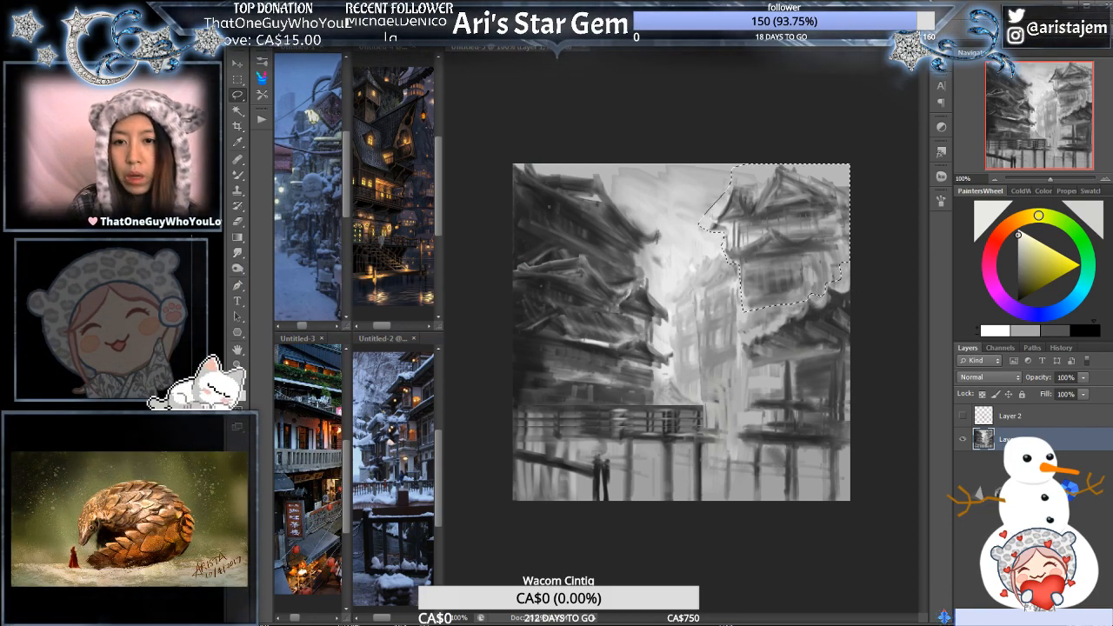
key("ctrl+j")
- Distort the building copy by lowering its street-side top corner and raising its outer top corner to steepen the roof perspective
key("ctrl+t")
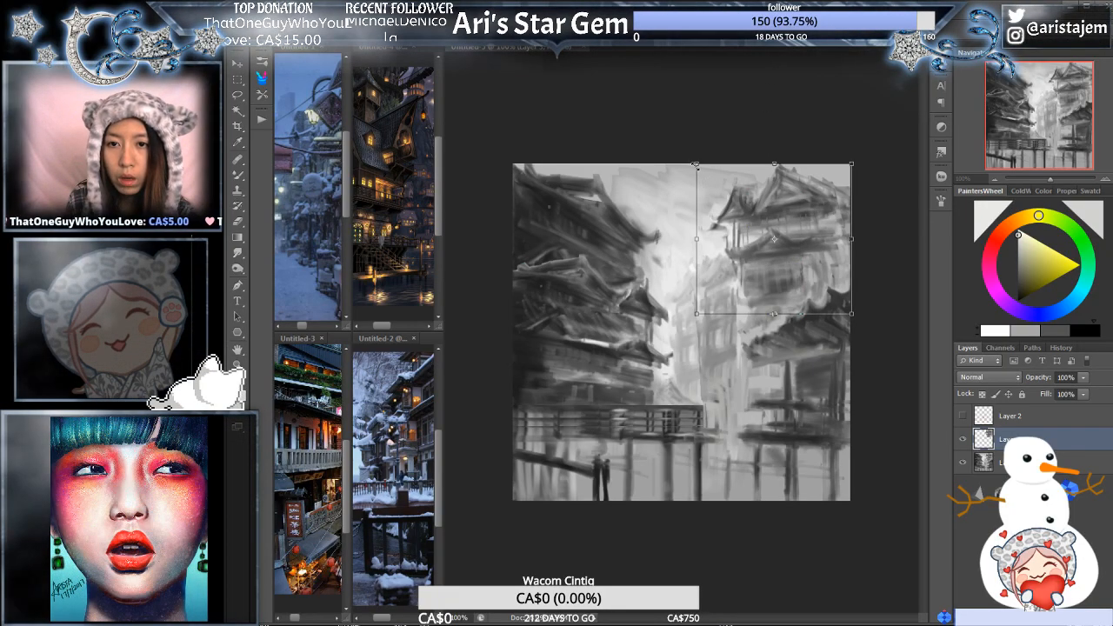
left_click_drag(700, 178, 707, 180)
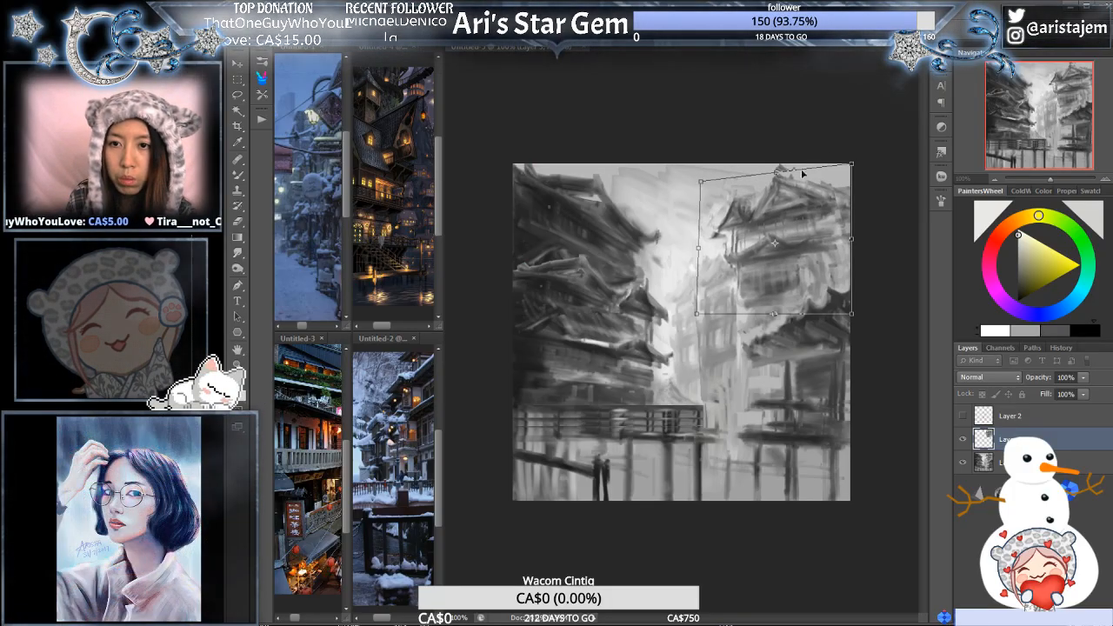
left_click_drag(852, 164, 855, 146)
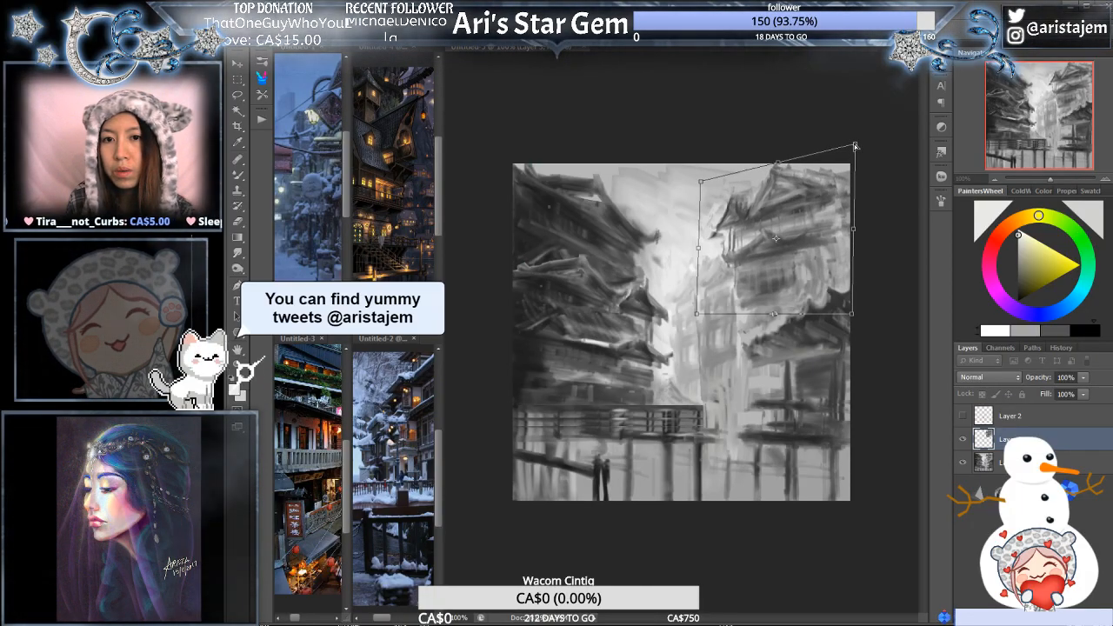
left_click_drag(855, 145, 855, 149)
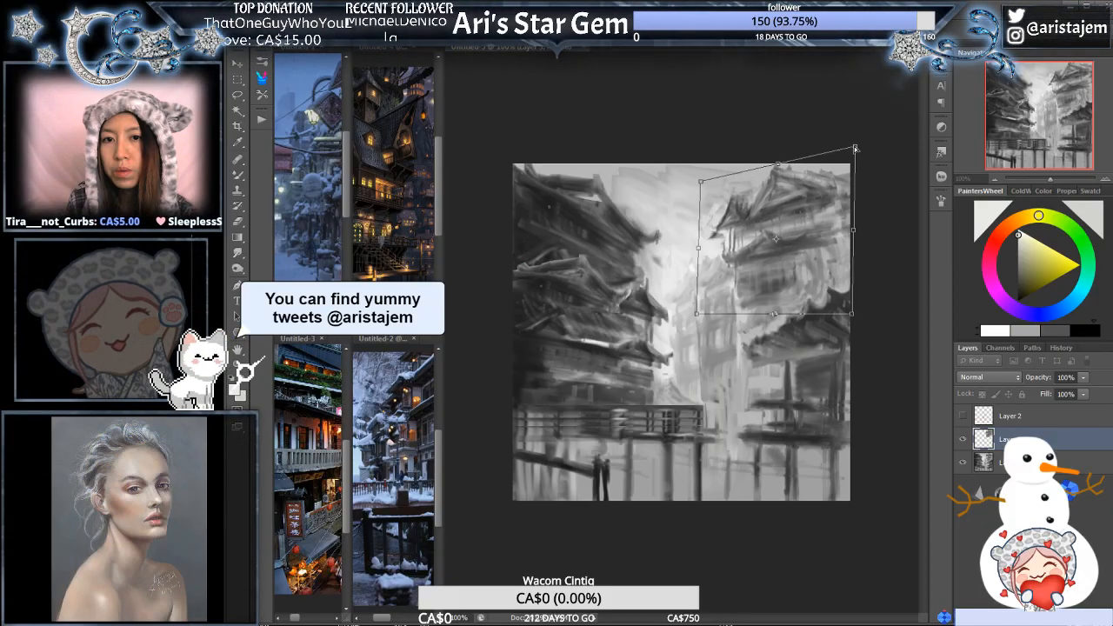
key("Return")
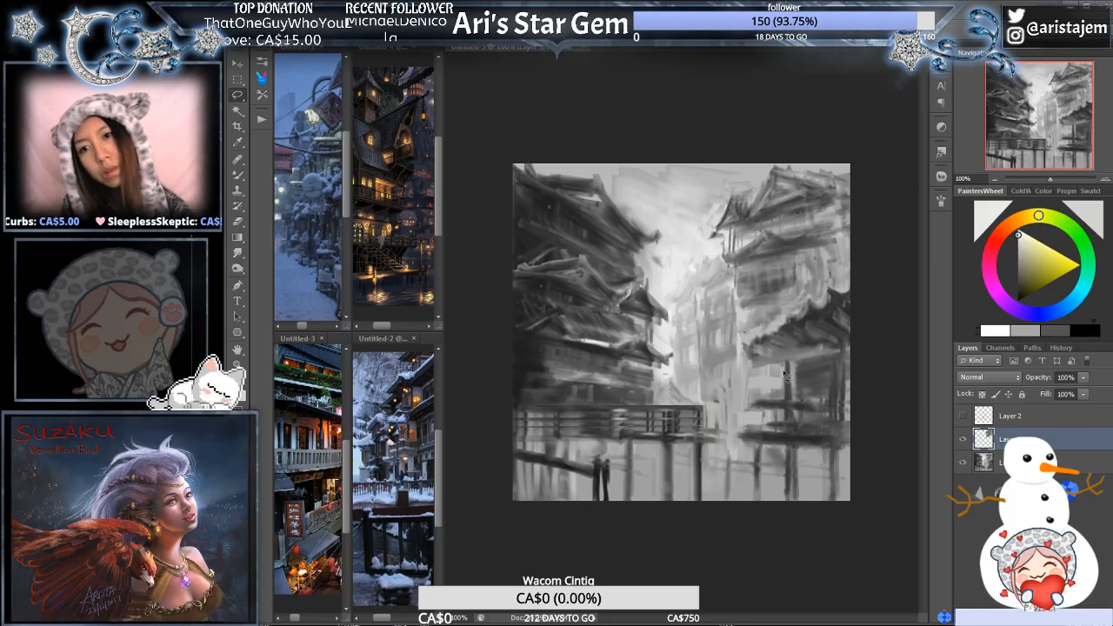
- Warp the building copy, pulling its street-side eave slightly inward and bulging its top edge upward
key("ctrl+t")
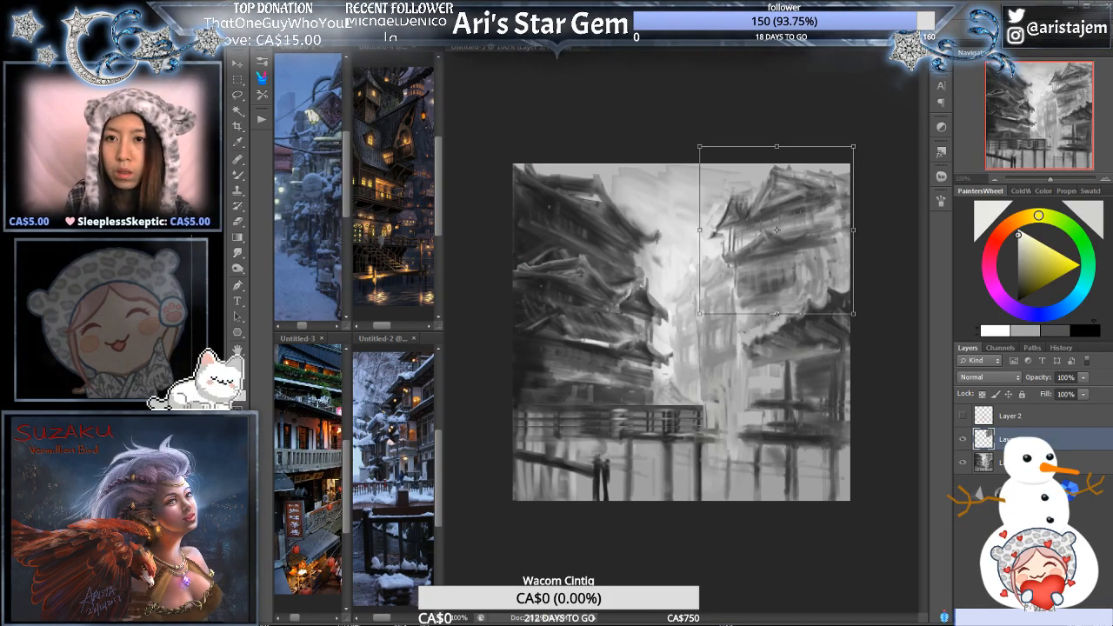
left_click(837, 30)
left_click_drag(705, 210, 711, 217)
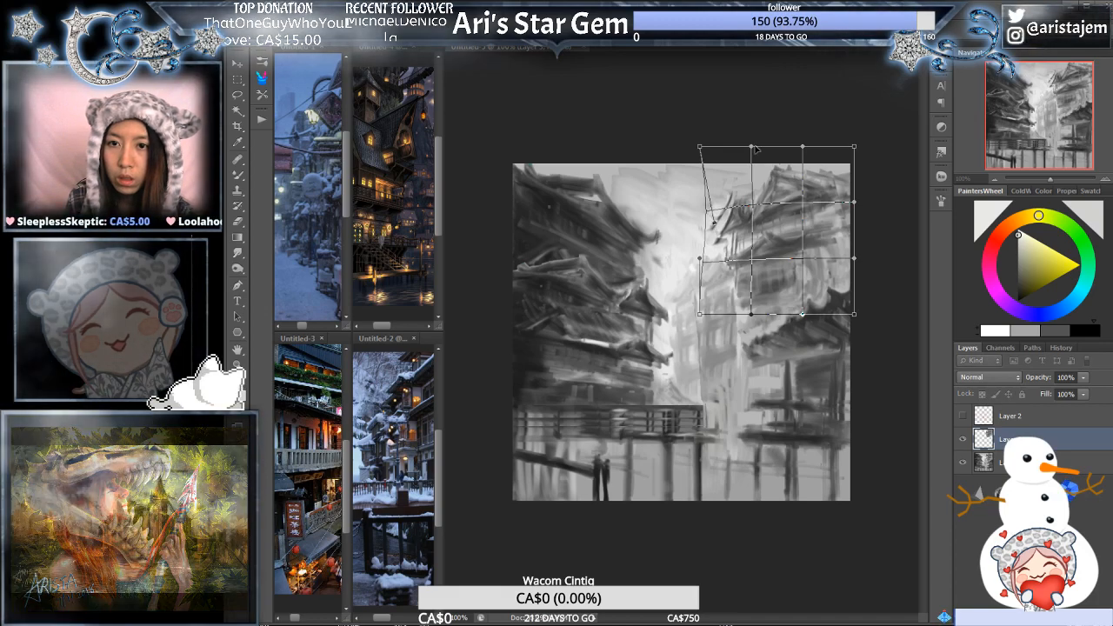
left_click_drag(755, 150, 771, 139)
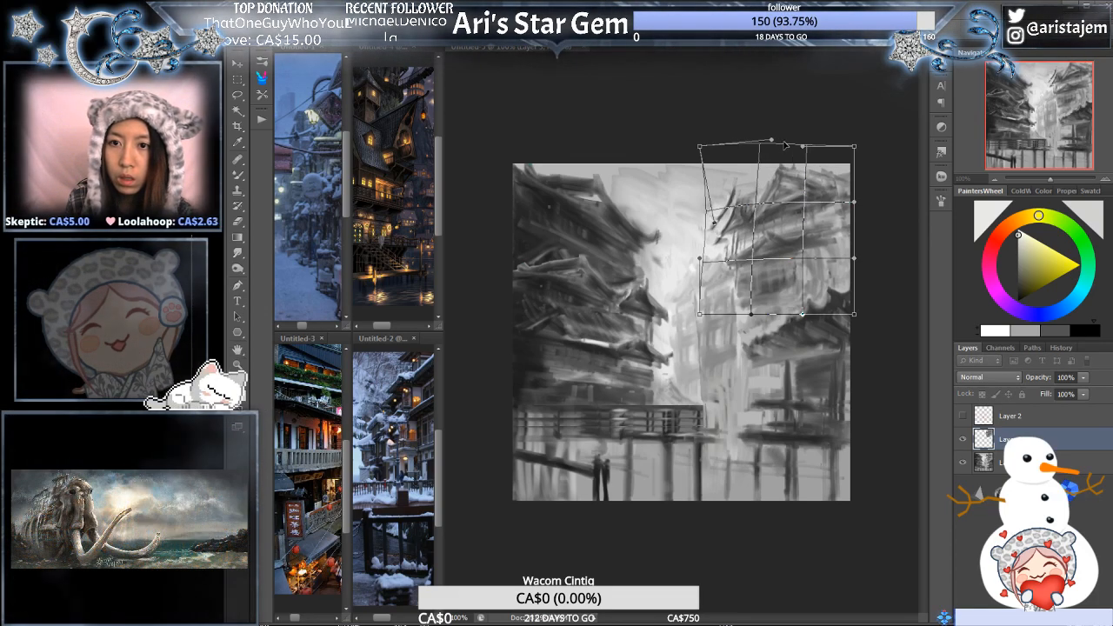
left_click_drag(772, 139, 781, 131)
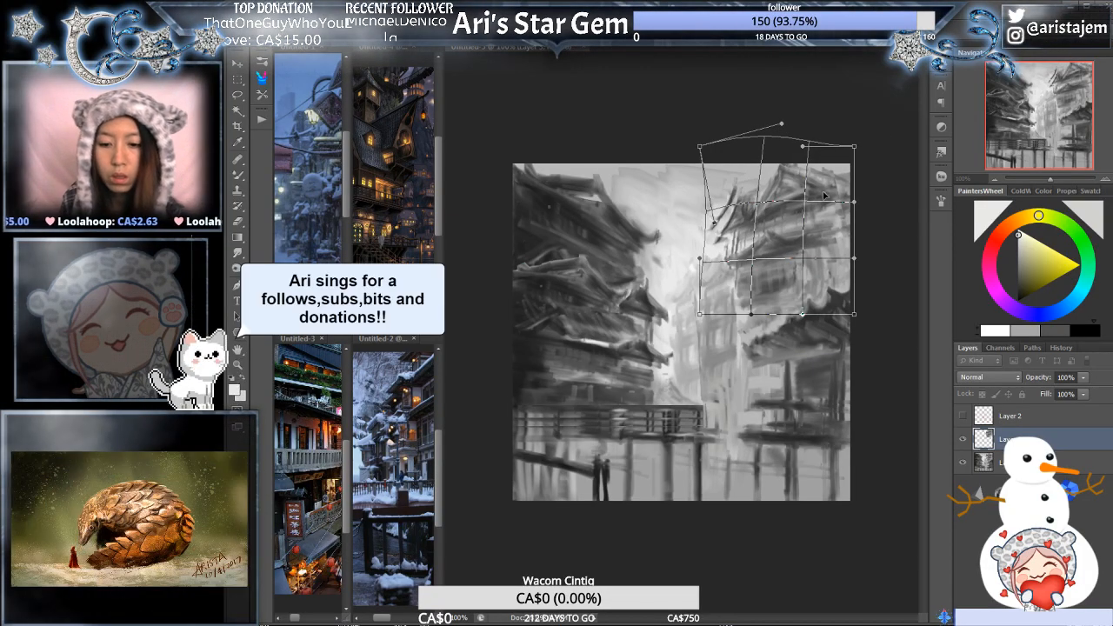
key("Return")
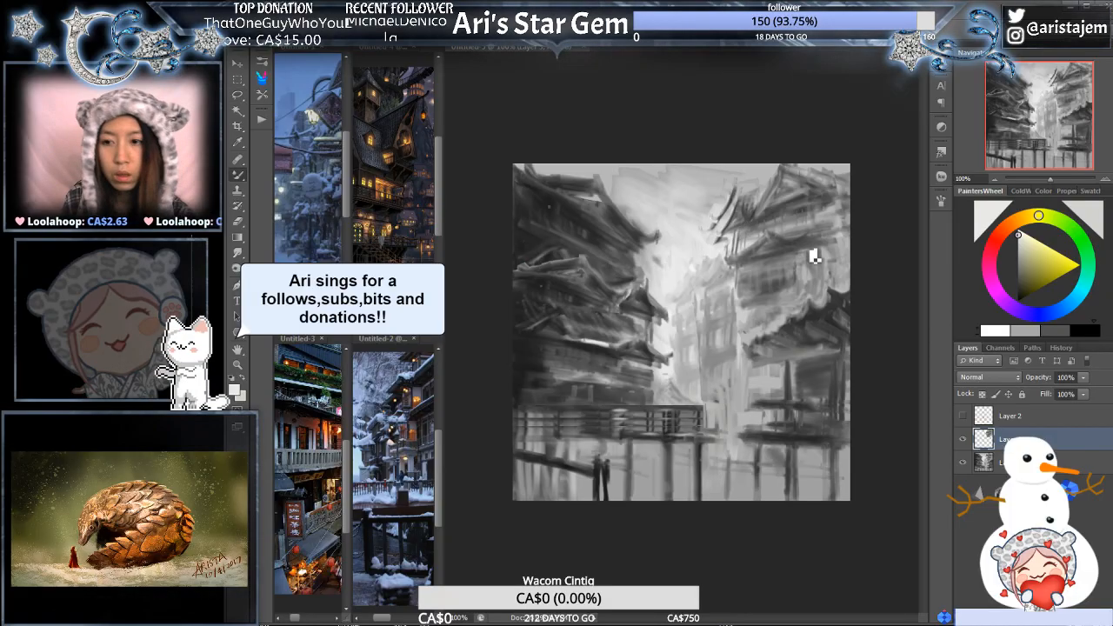
- Smooth the sky beside the warped right-hand roof with pale brushwork on the painting layer below, and merge the building copy into it
key("b")
left_click(1020, 462)
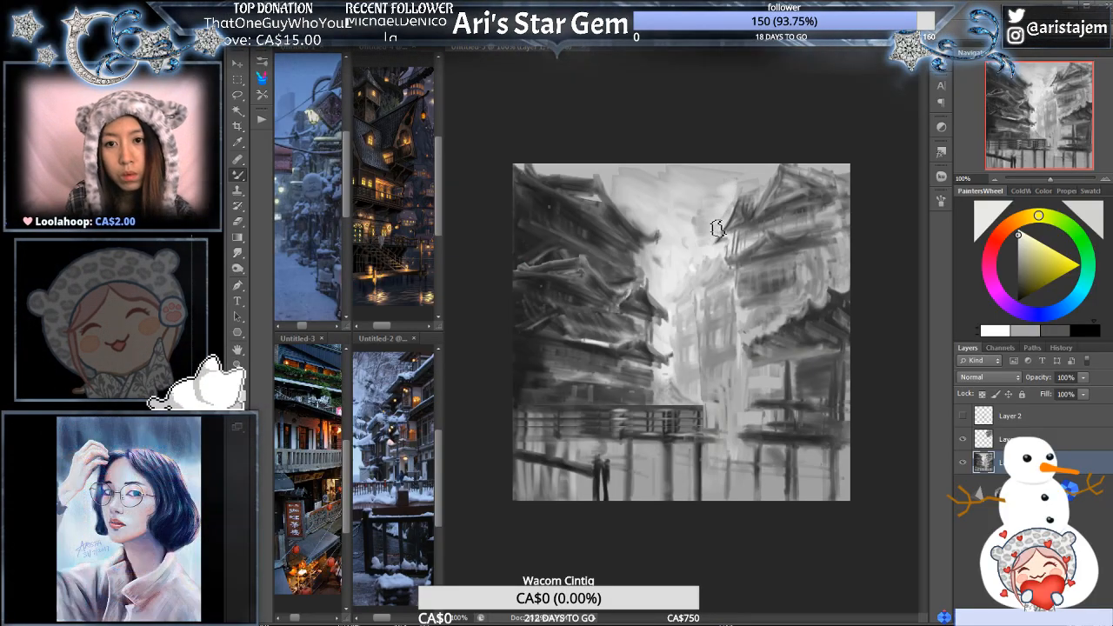
left_click(721, 176, "alt")
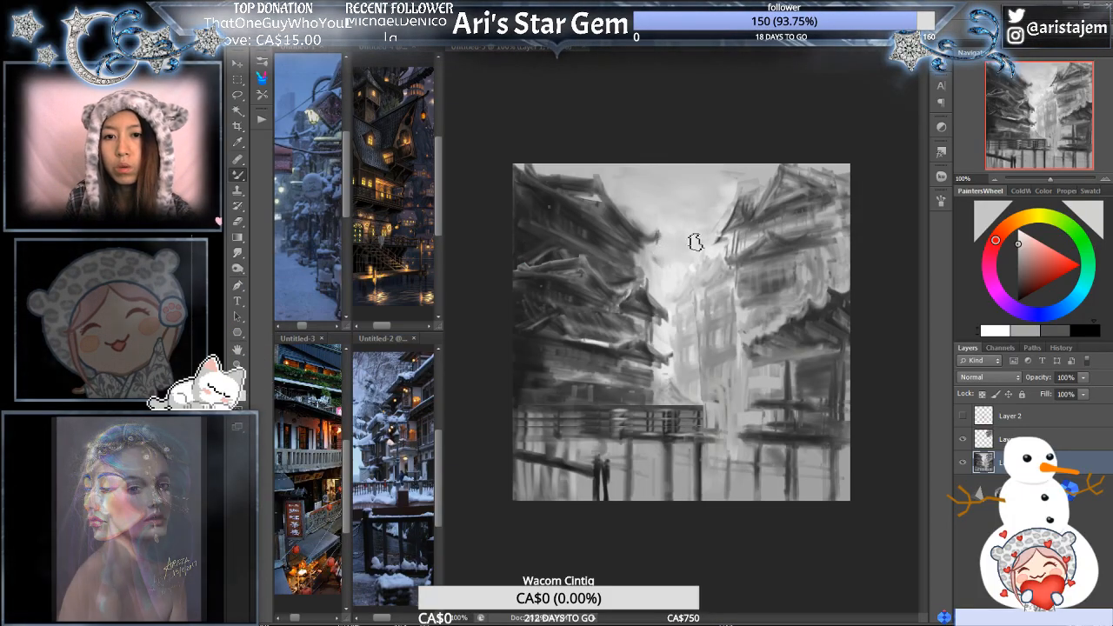
left_click(674, 273, "alt")
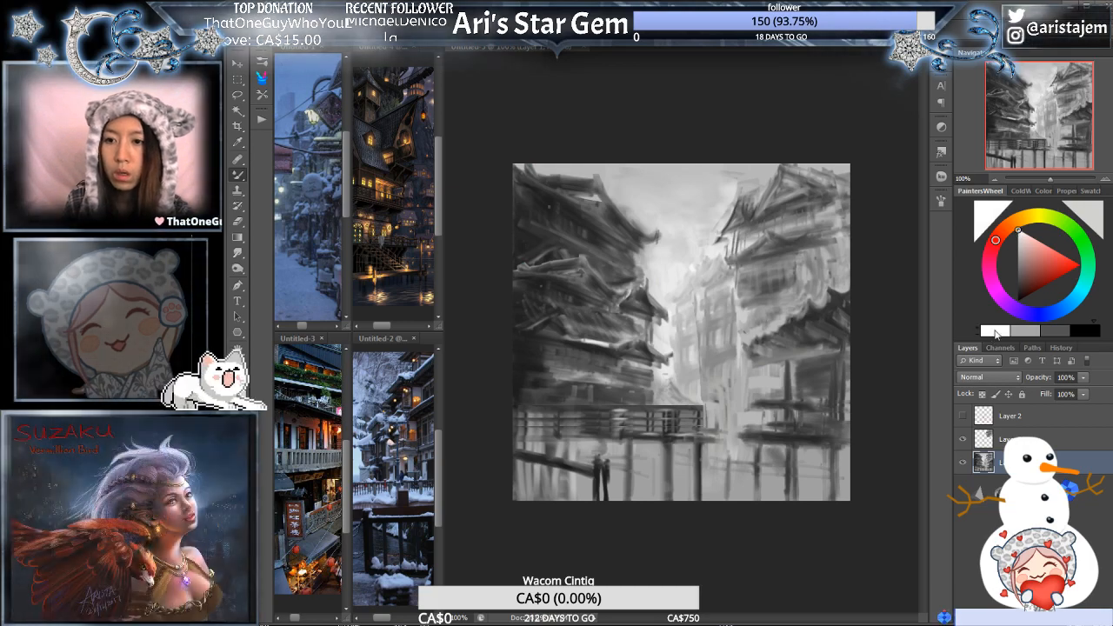
left_click_drag(680, 262, 698, 243)
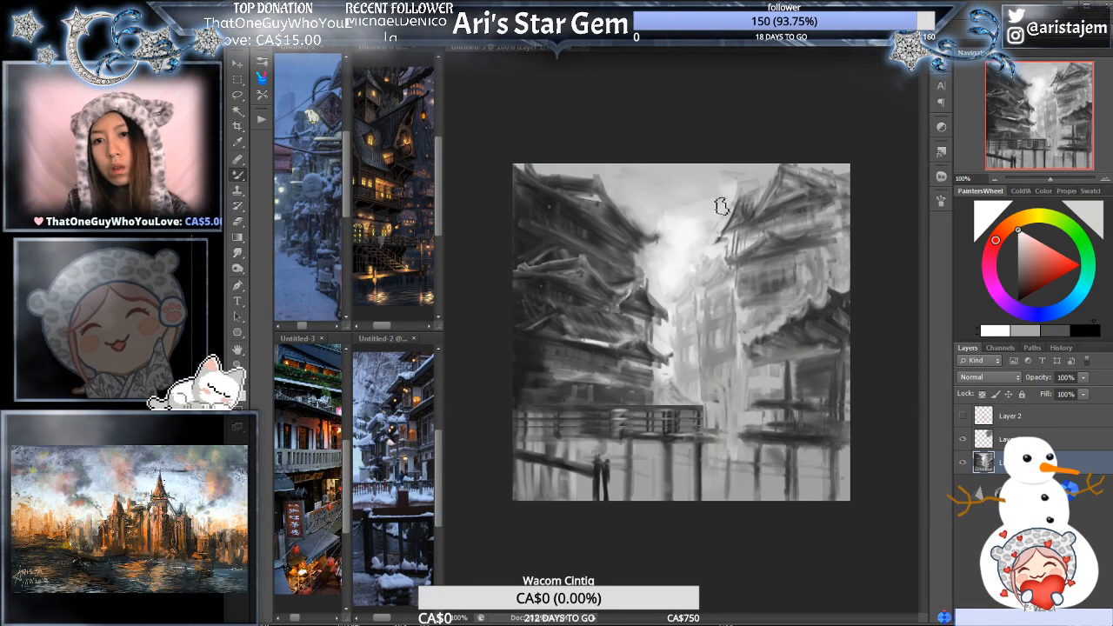
left_click(702, 207, "alt")
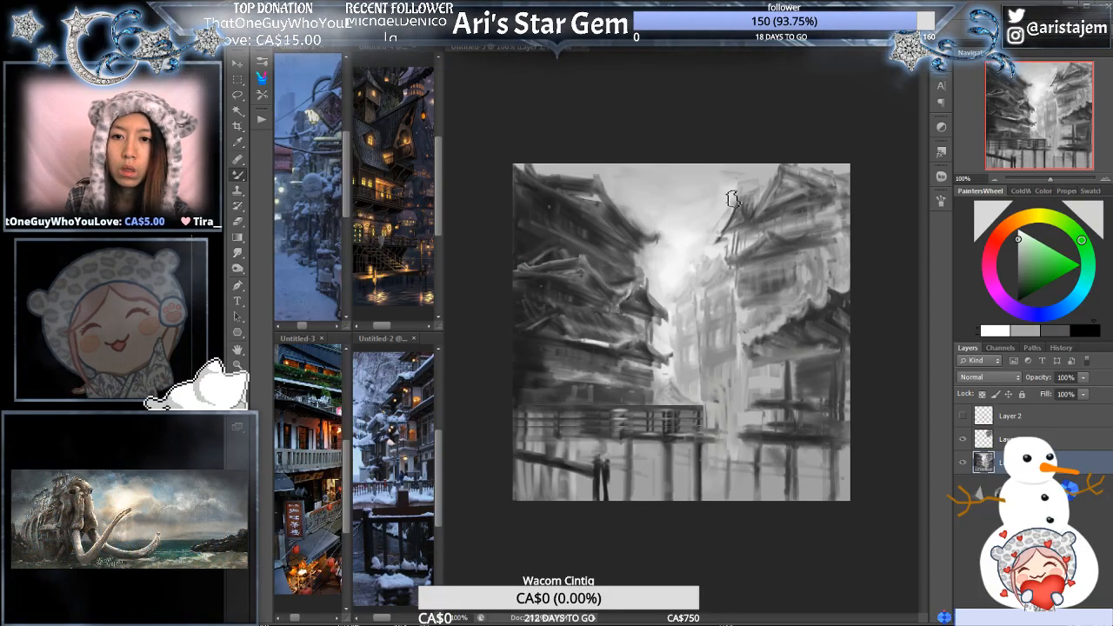
left_click(1017, 439)
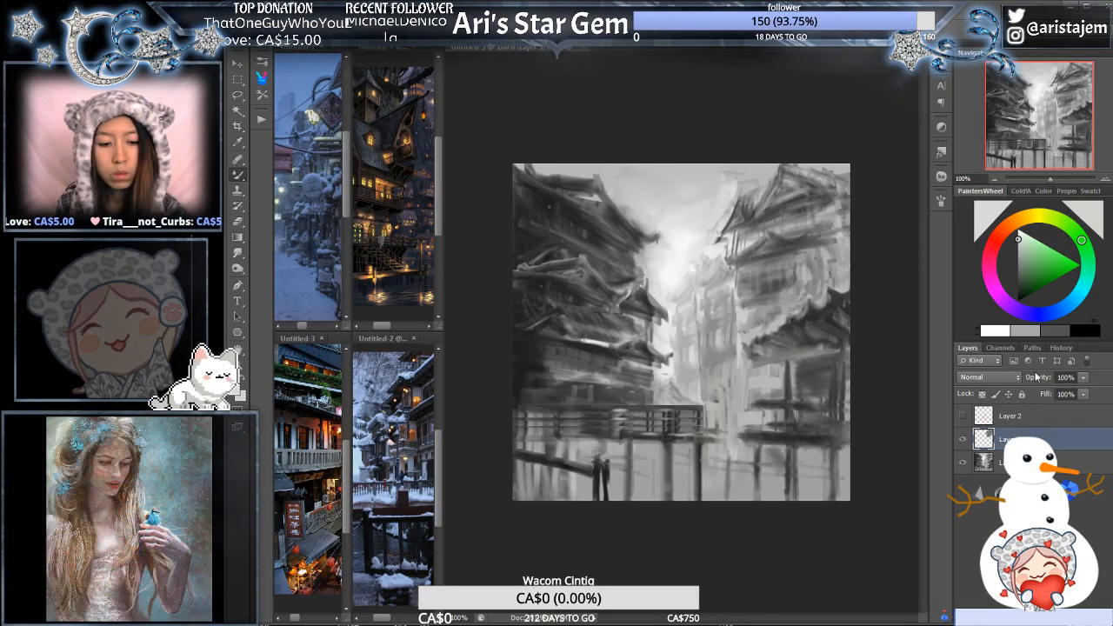
key("ctrl+e")
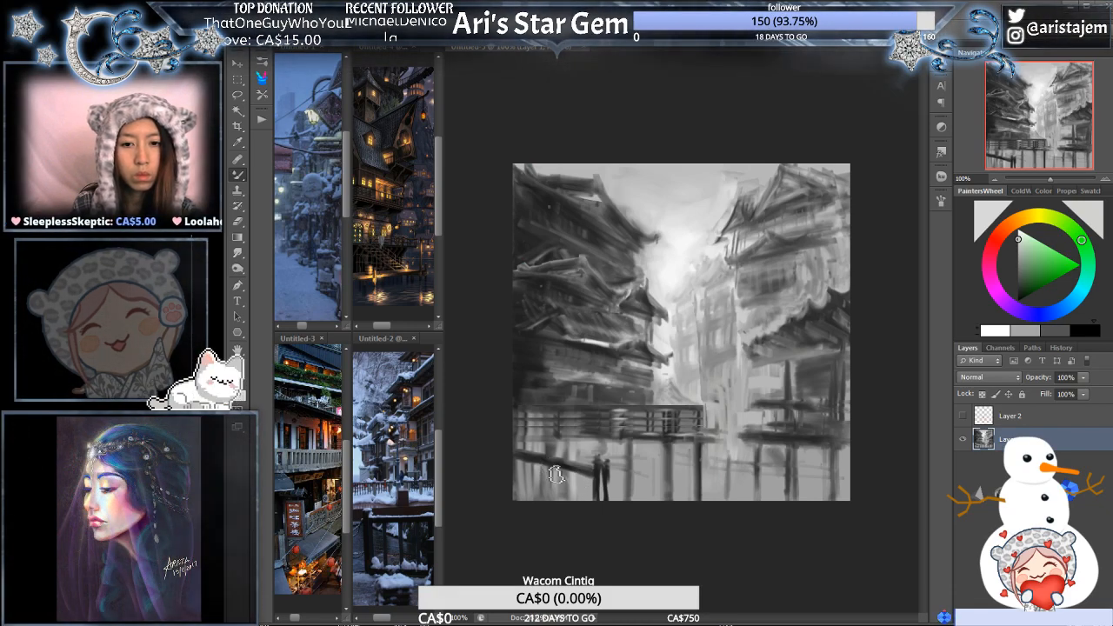
- Select the slanted beam and the two figures below the left-hand walkway with a tight polygonal outline
left_click(1085, 332)
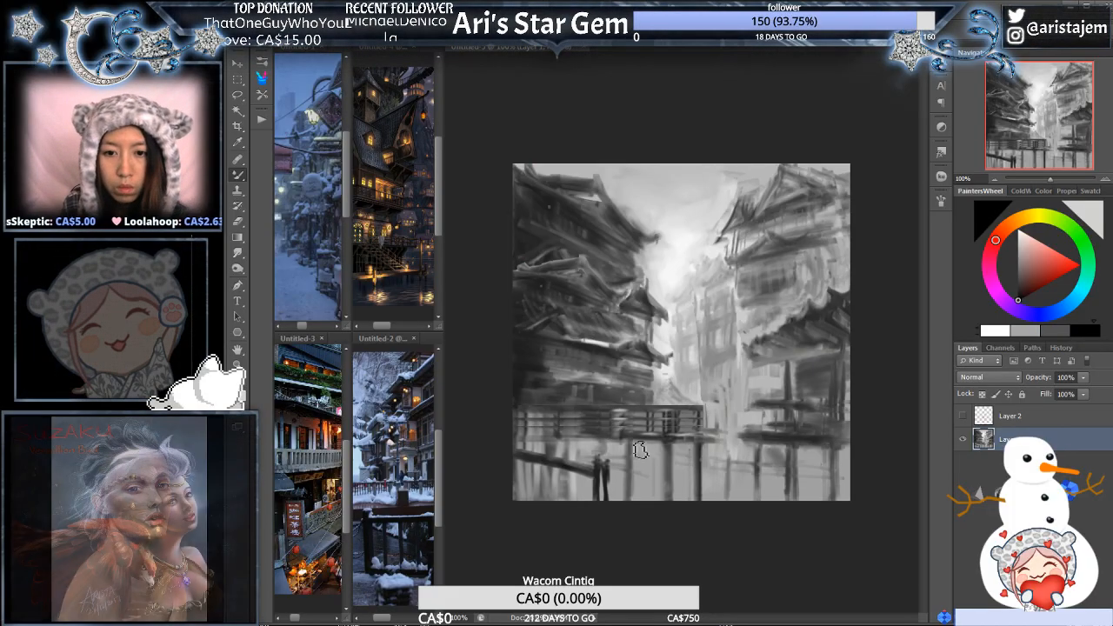
left_click(670, 422, "ctrl")
left_click_drag(584, 496, 758, 405)
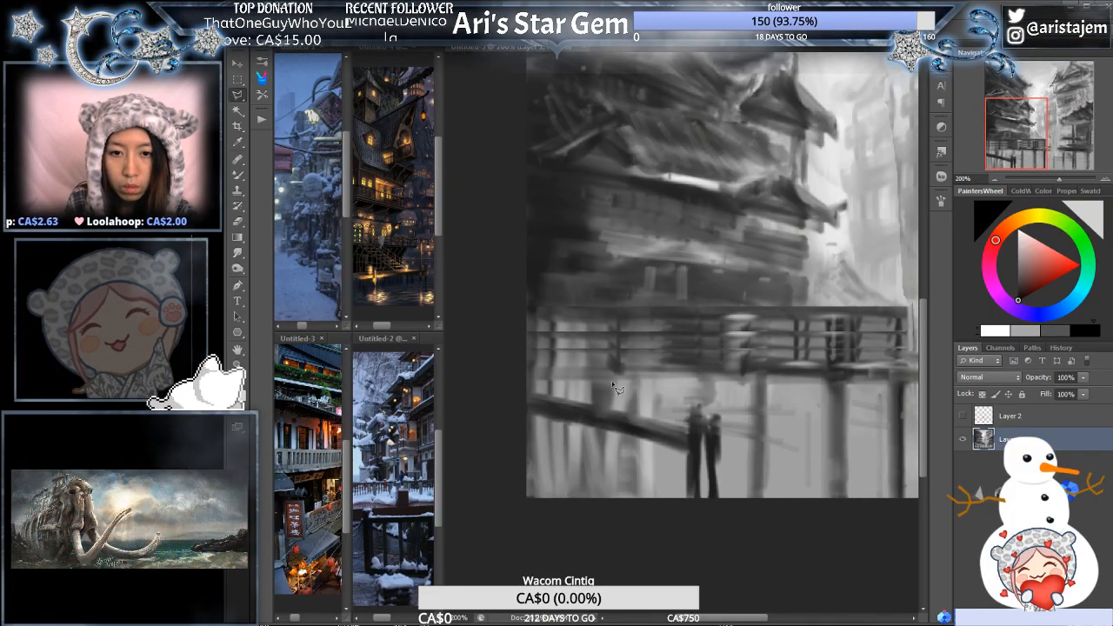
left_click(525, 385)
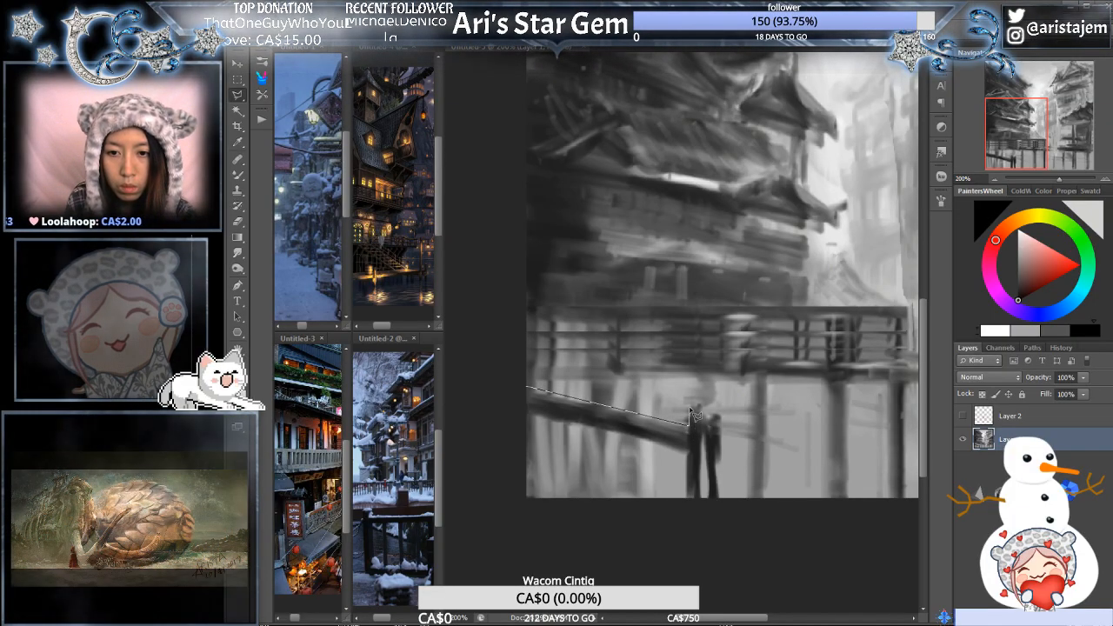
left_click(687, 424)
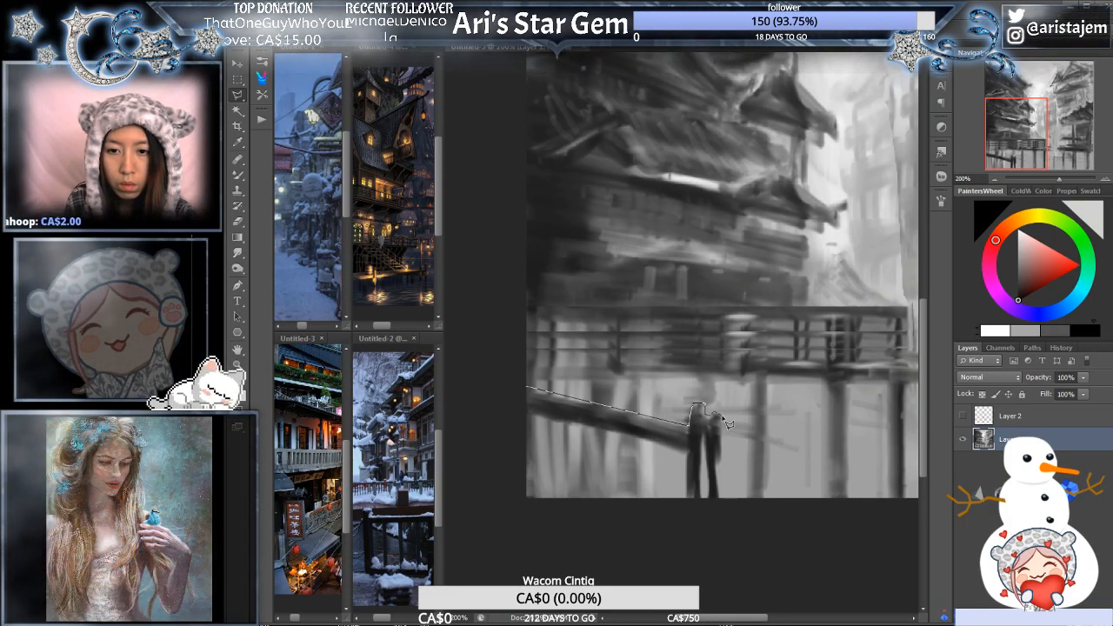
left_click(722, 417)
left_click(723, 459)
left_click(717, 463)
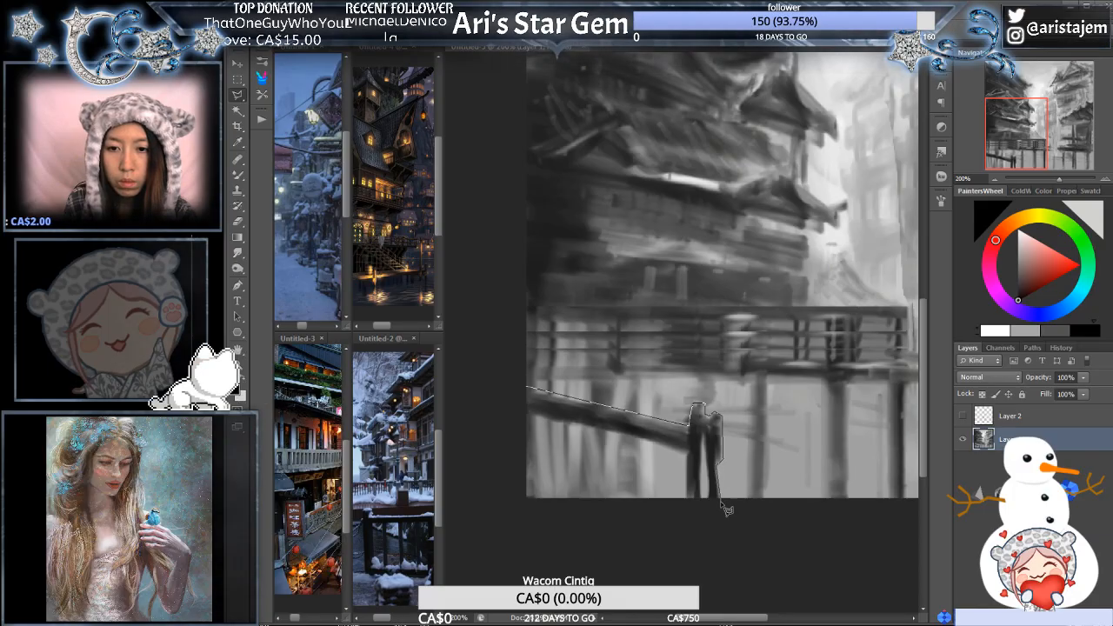
left_click(721, 502)
left_click(704, 500)
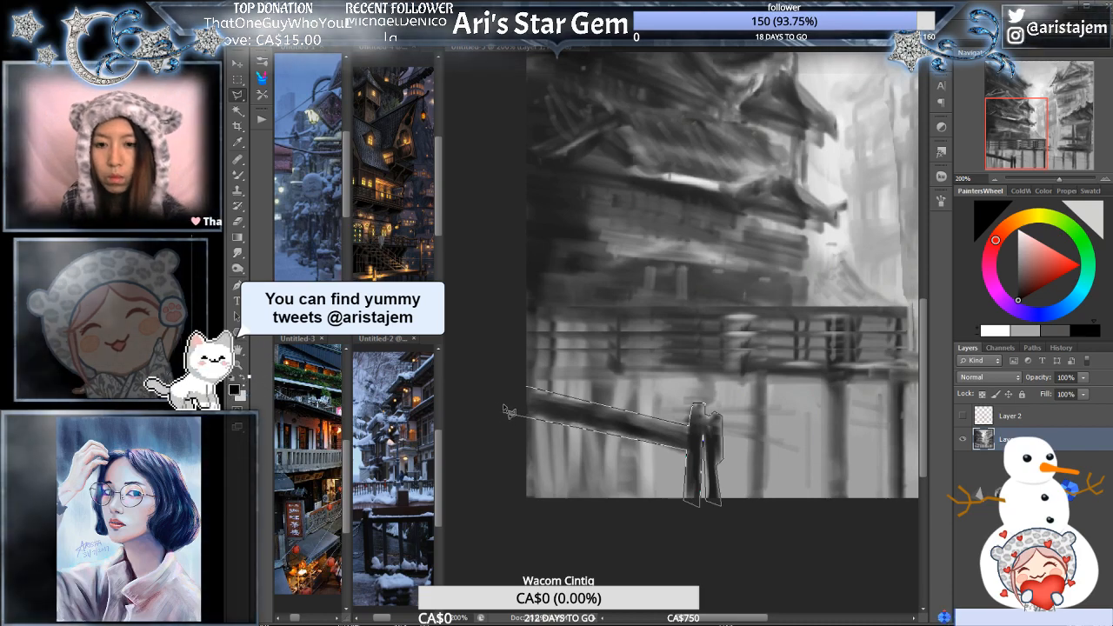
left_click(485, 384)
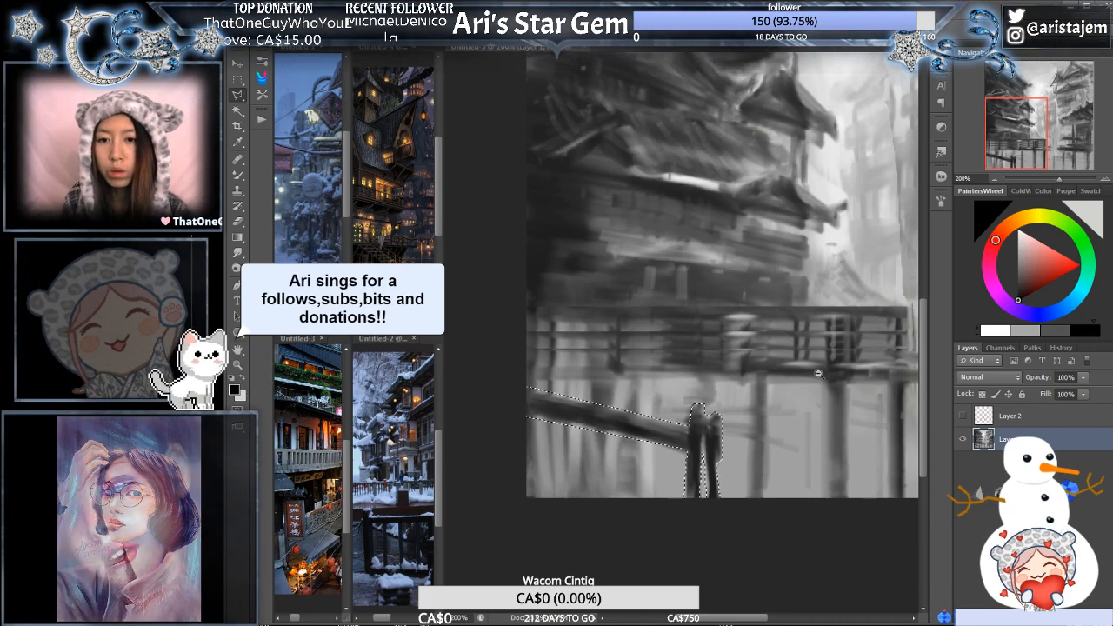
key("ctrl+minus")
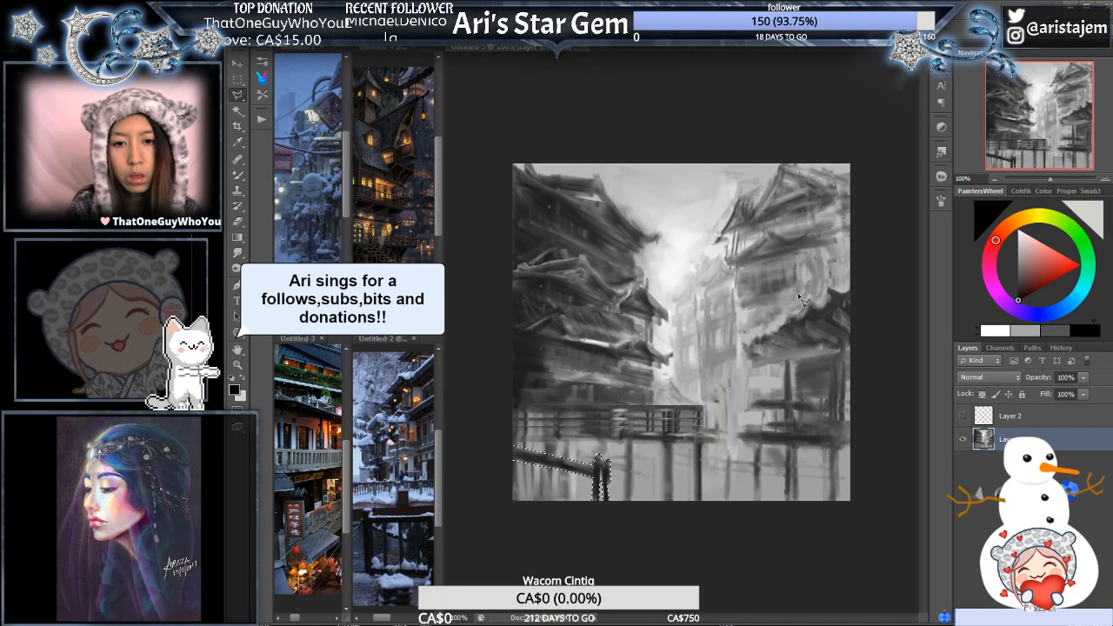
- Cut the selected beam and figures out to their own layer, duplicate that layer, and hide the lower copy
key("ctrl+j")
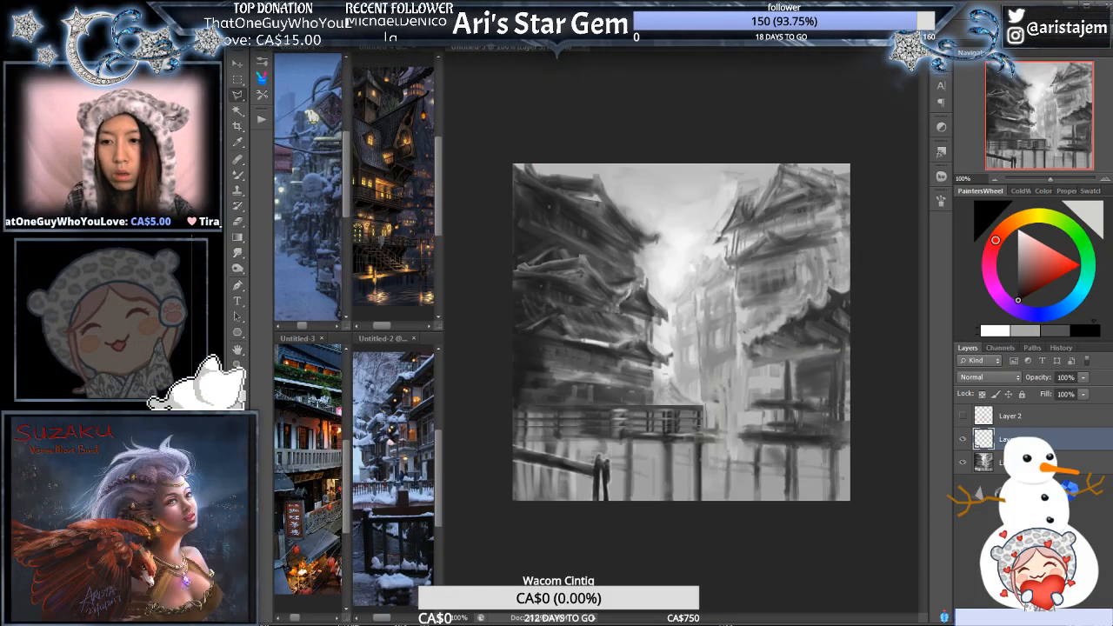
key("ctrl+z")
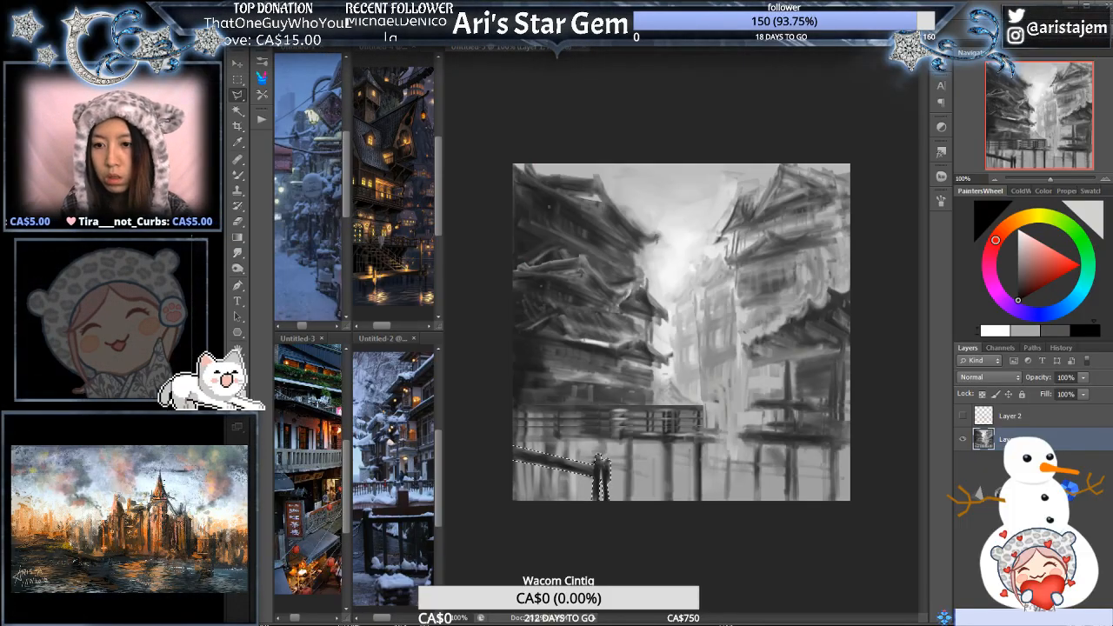
key("ctrl+j")
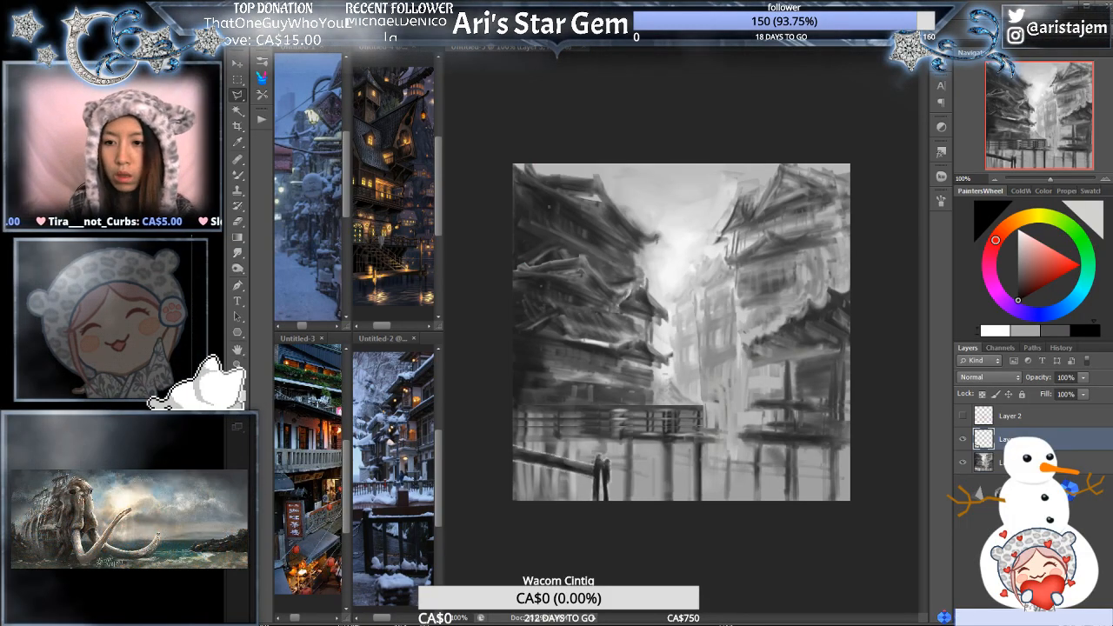
key("ctrl+j")
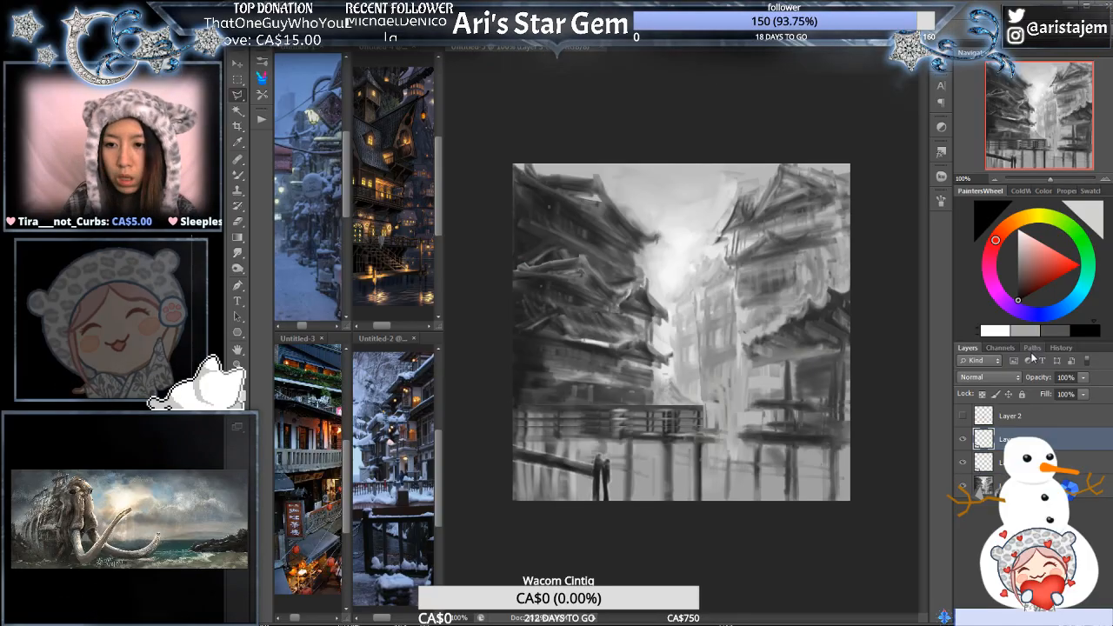
left_click(963, 462)
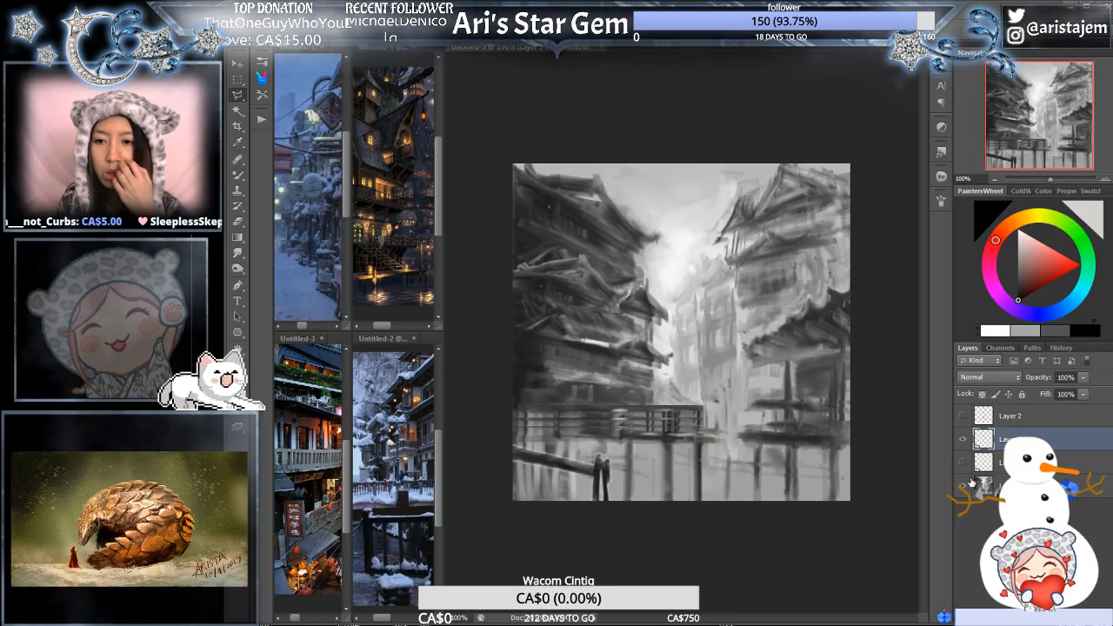
key("ctrl+t")
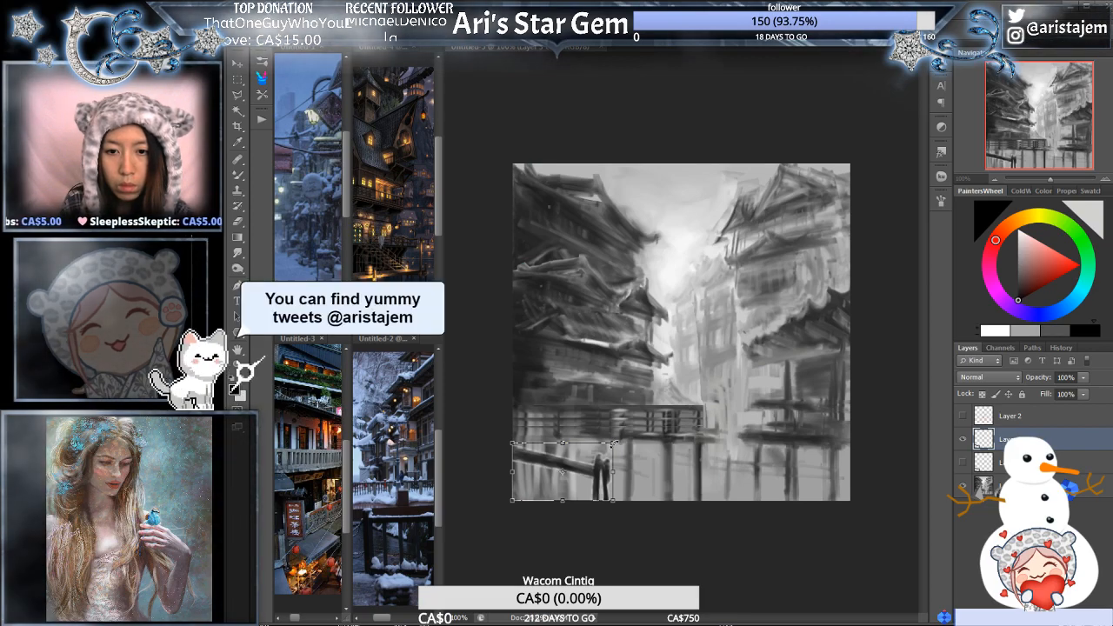
left_click_drag(615, 443, 659, 418)
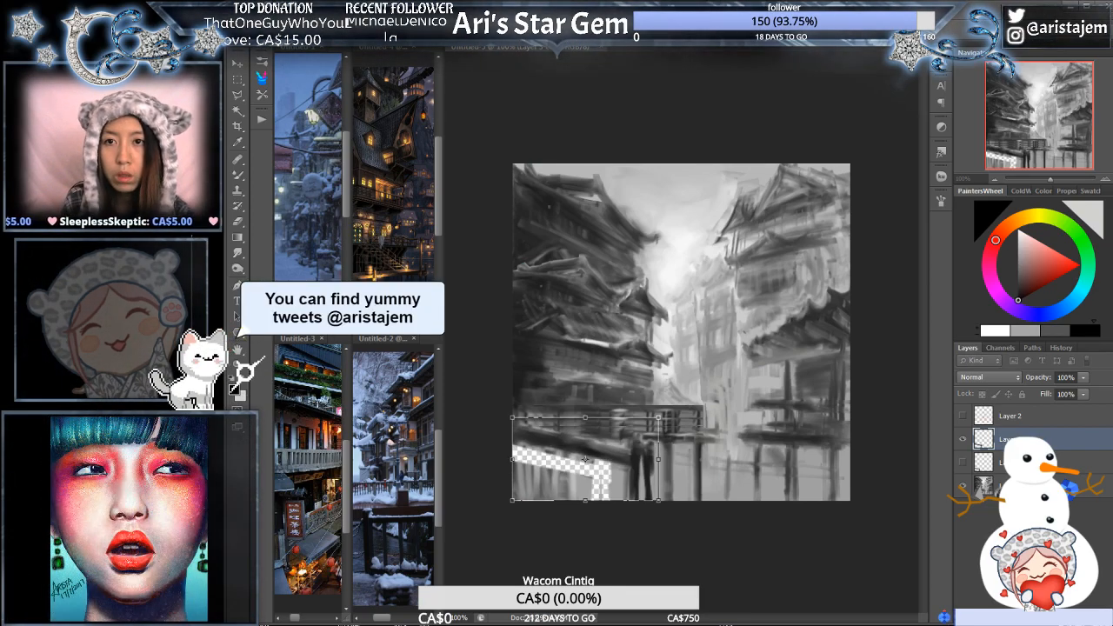
key("Return")
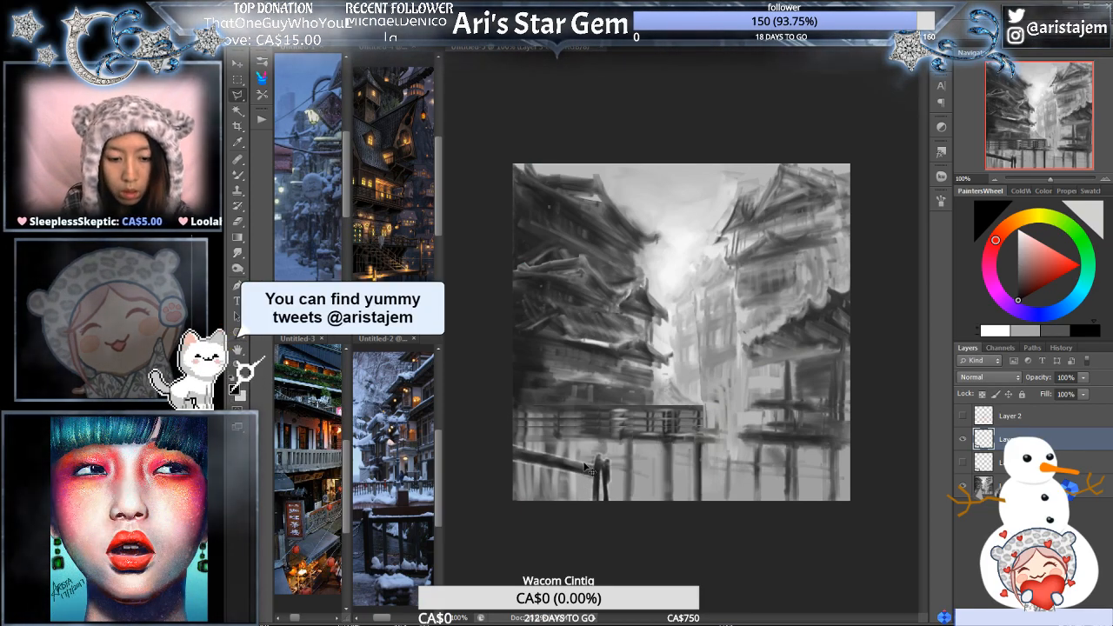
- Enlarge the upper copy of the beam and figures and reposition it near the canvas's lower edge, with the figures below the walkway's far end
key("ctrl+t")
left_click_drag(517, 455, 511, 454)
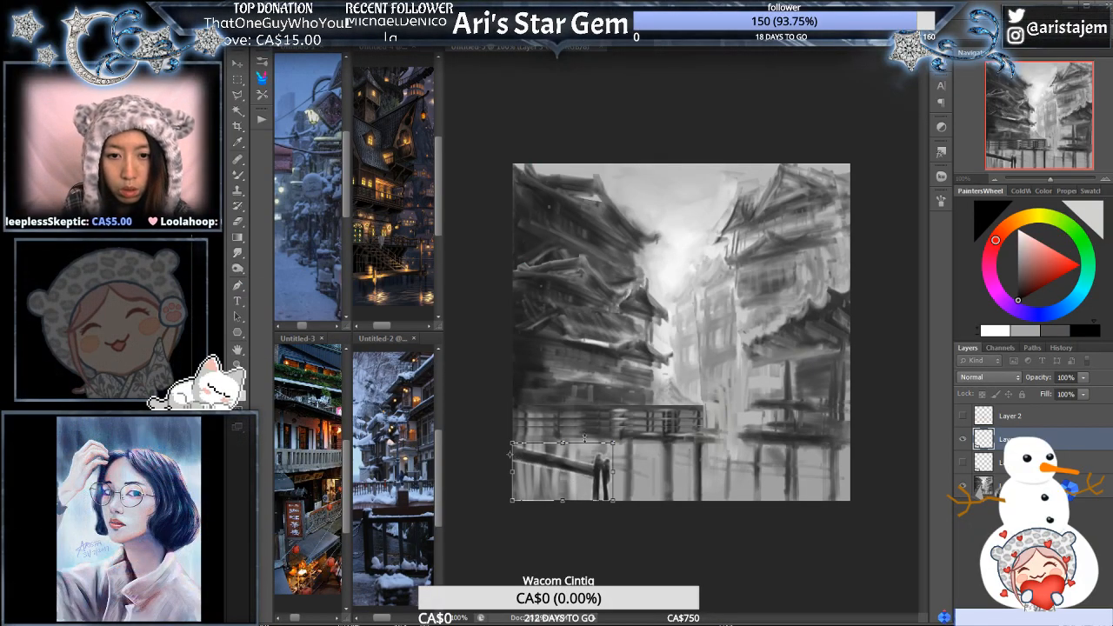
left_click_drag(614, 443, 687, 427)
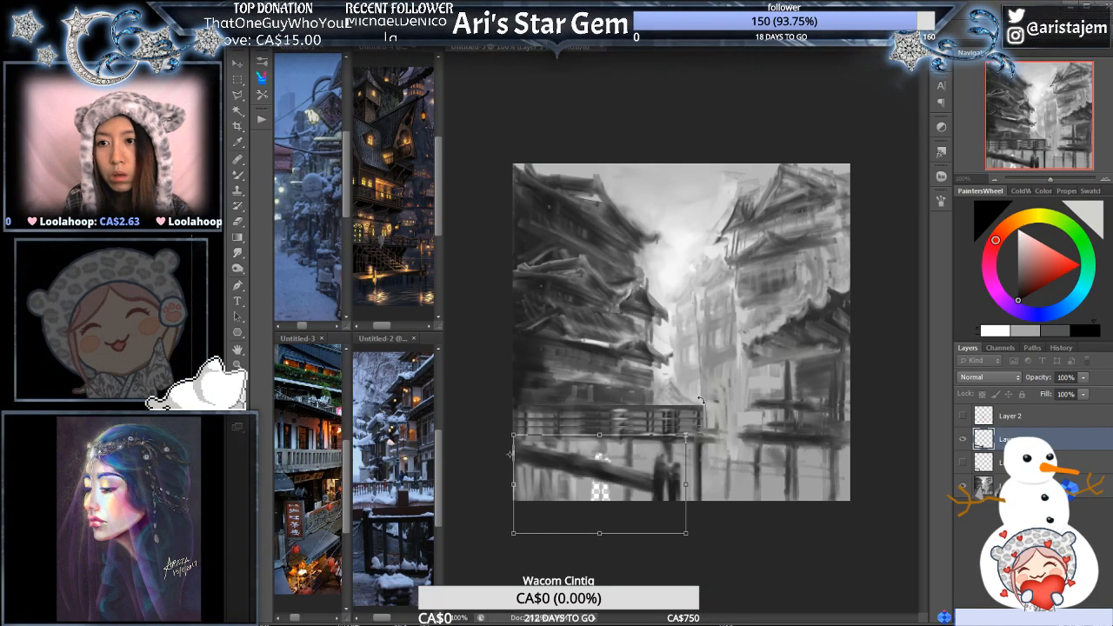
key("Return")
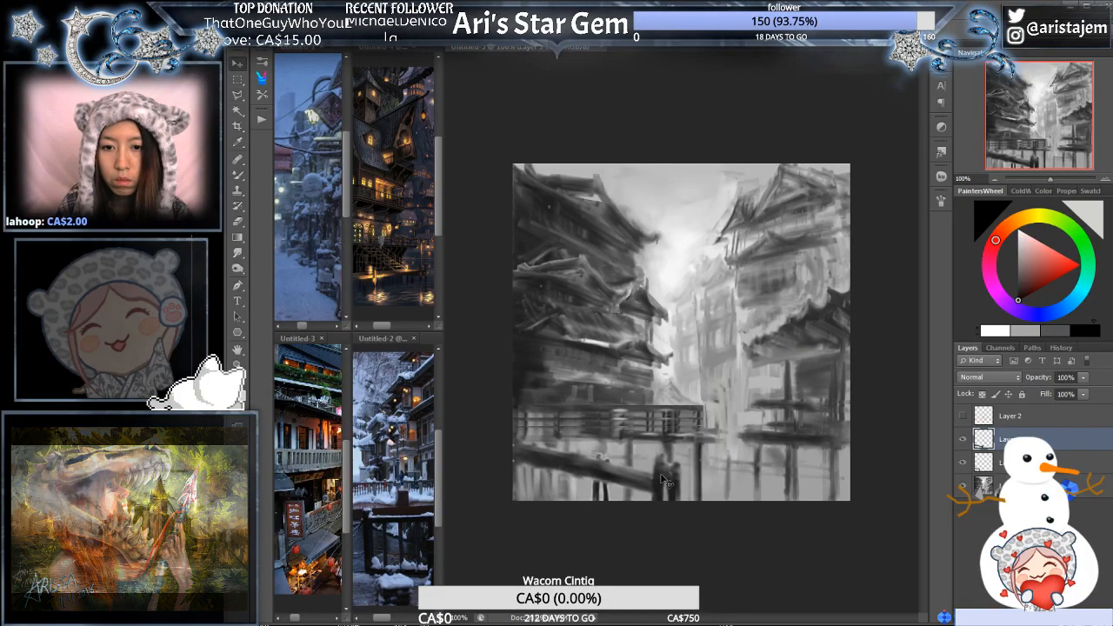
key("v")
left_click_drag(655, 478, 623, 492)
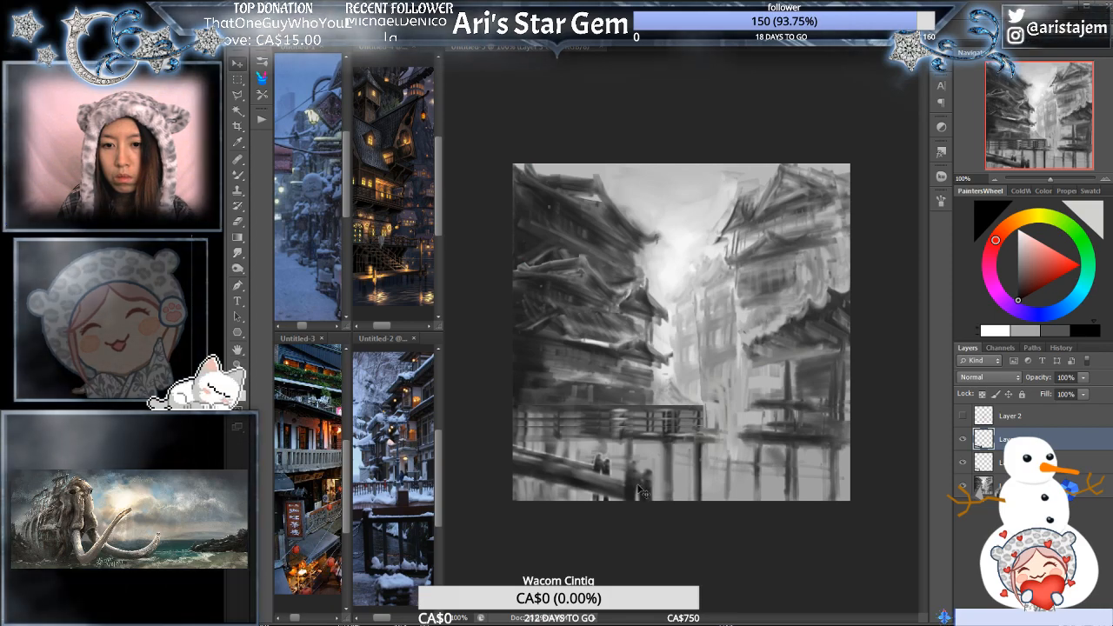
left_click_drag(639, 492, 653, 494)
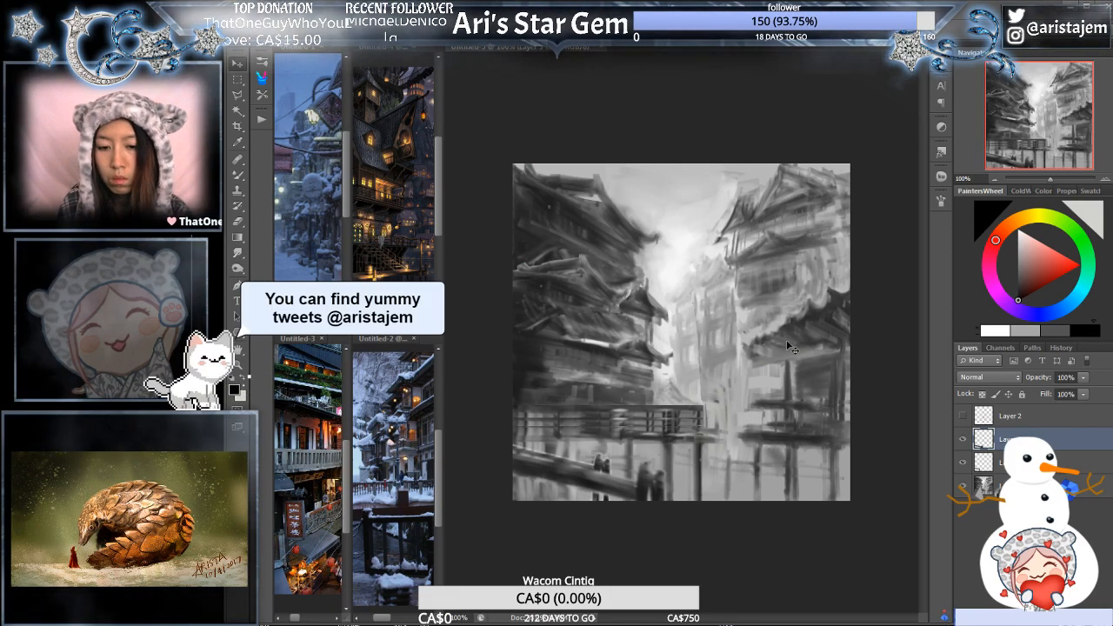
- Scale the lower copy up slightly and shift it right so its figures stand just beyond the front pair, below the walkway's end
left_click(984, 464)
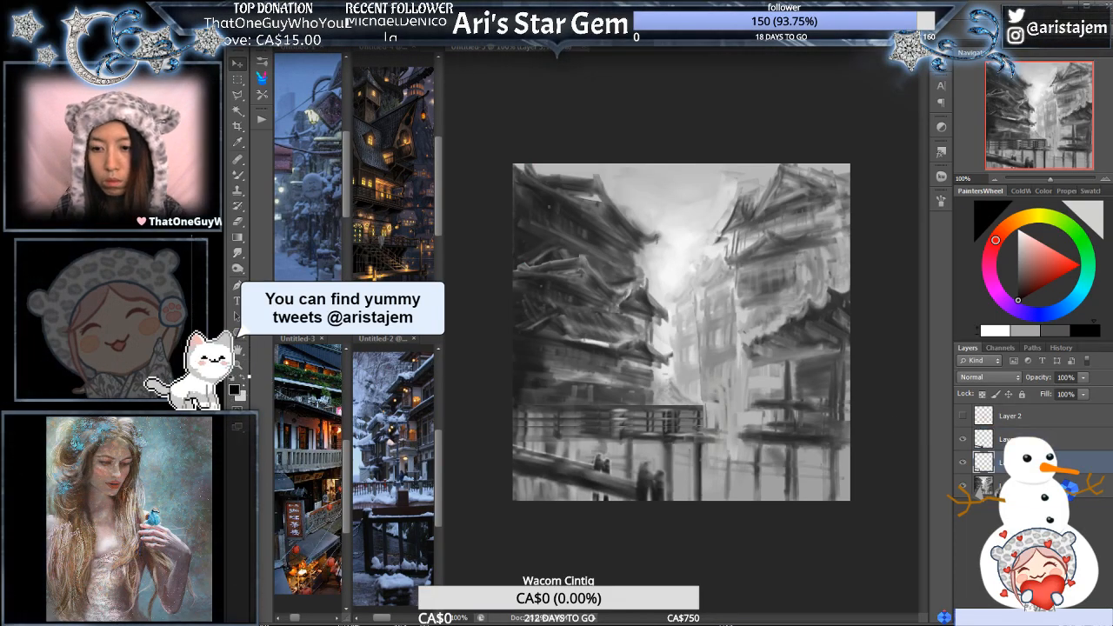
key("ctrl+t")
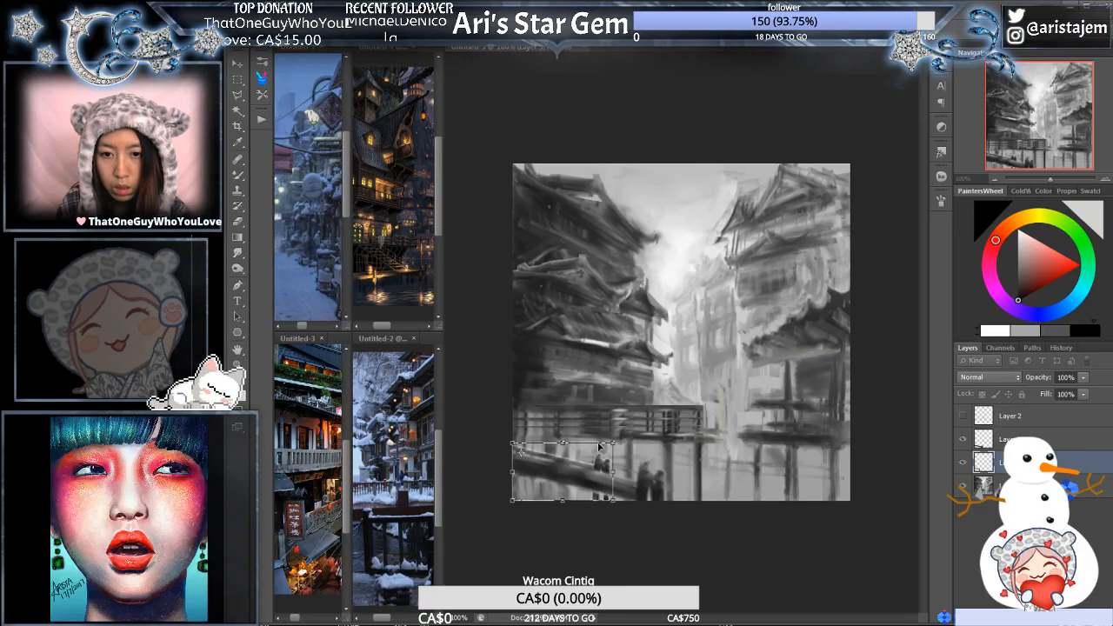
left_click_drag(614, 442, 637, 430)
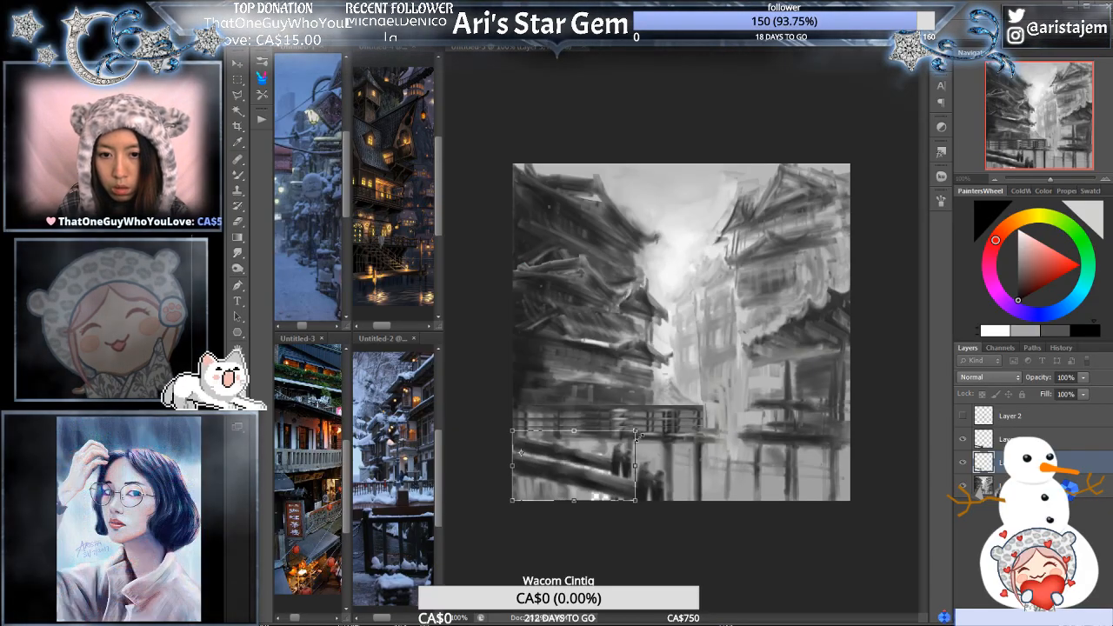
key("ctrl+z")
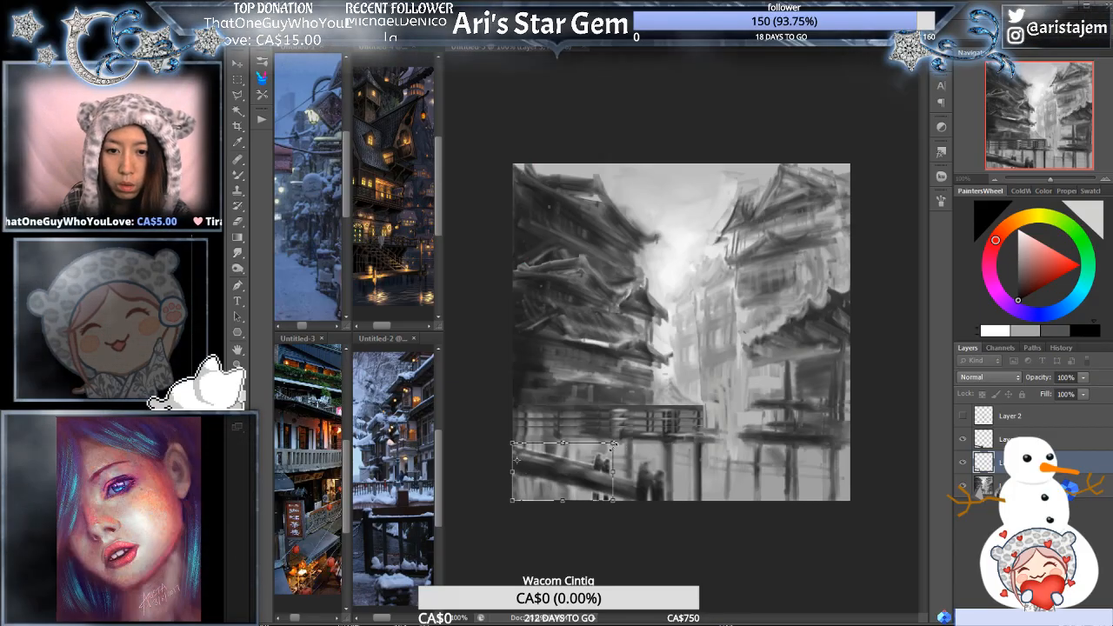
left_click_drag(614, 443, 658, 433)
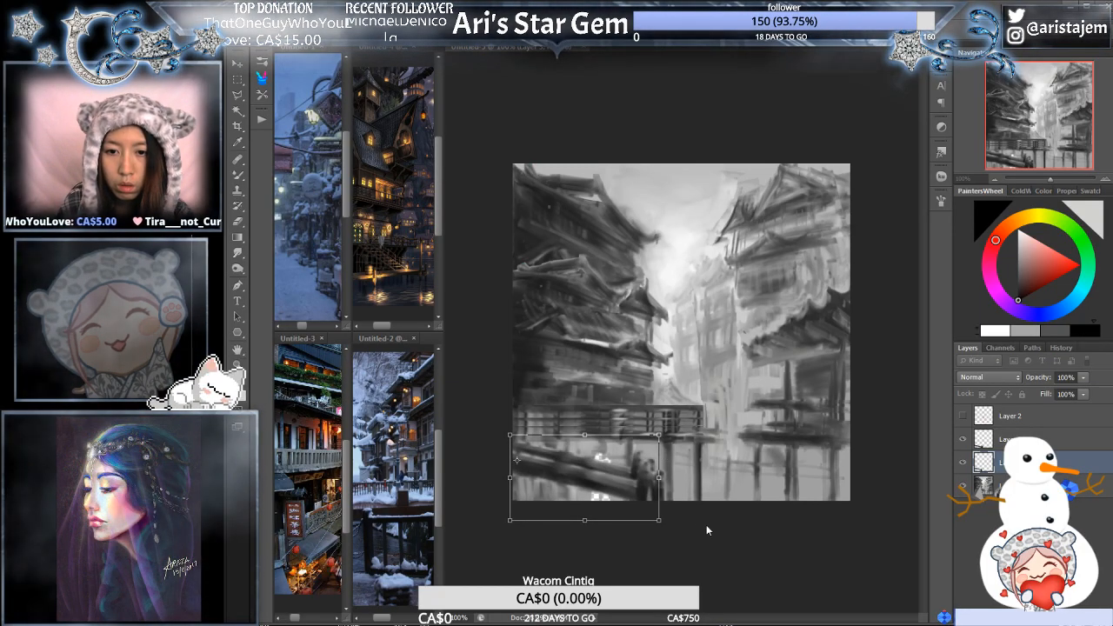
left_click_drag(660, 479, 693, 455)
key("ctrl+z")
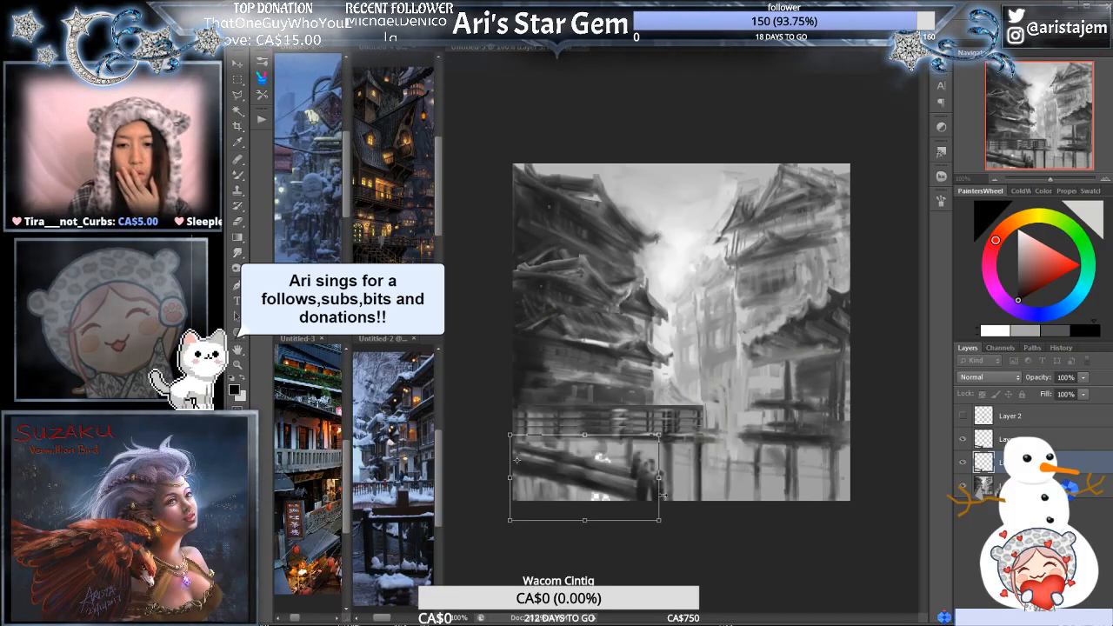
left_click_drag(663, 433, 686, 467)
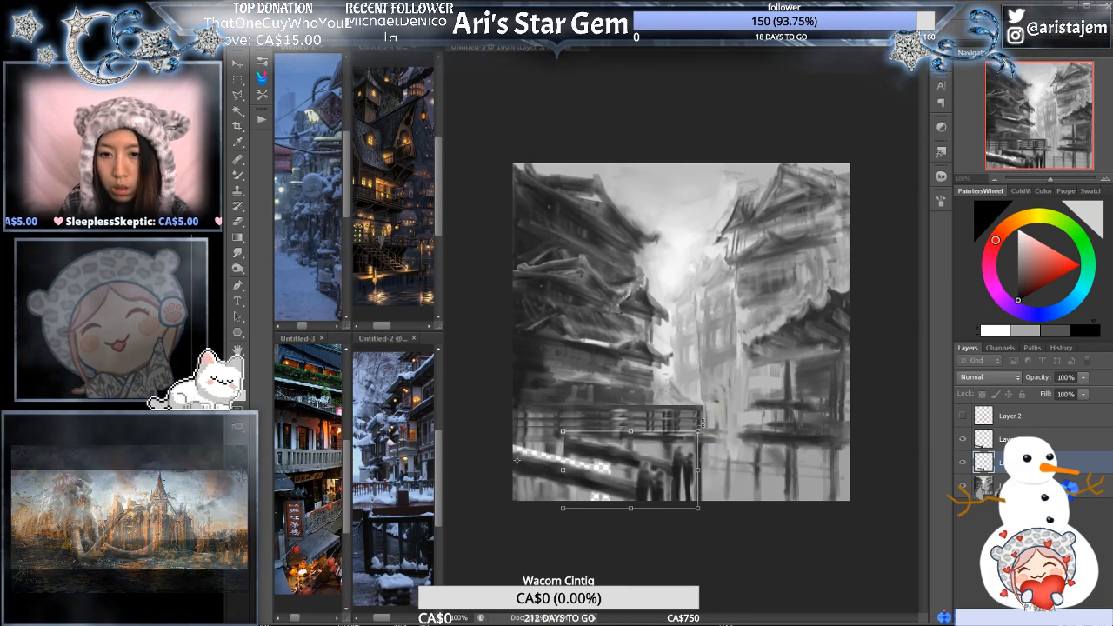
left_click_drag(701, 427, 689, 444)
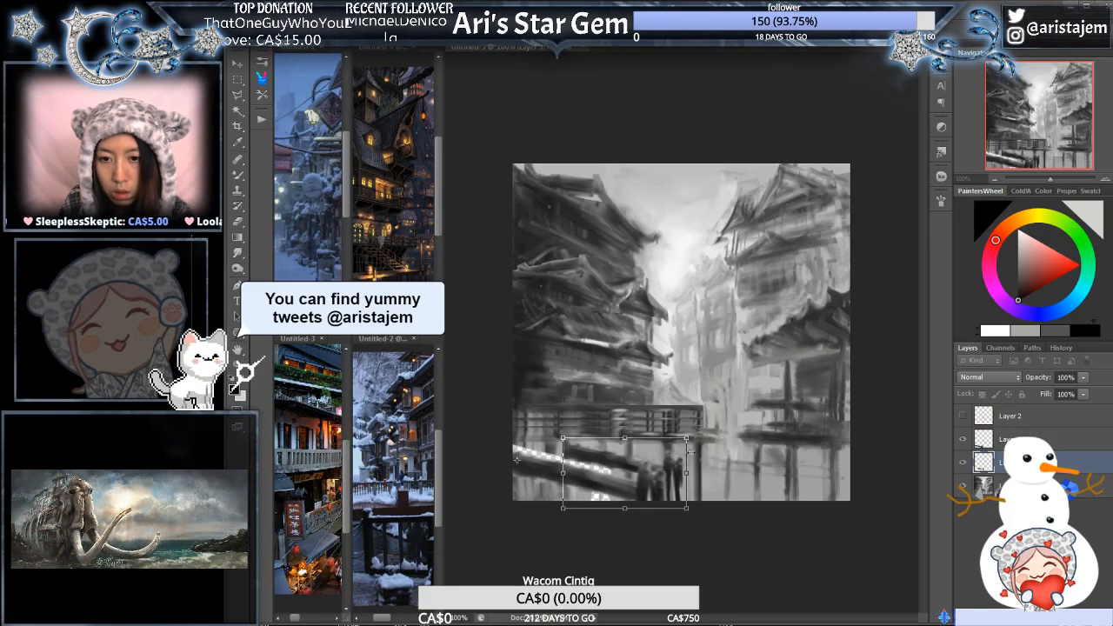
left_click_drag(681, 483, 685, 479)
left_click_drag(690, 433, 695, 461)
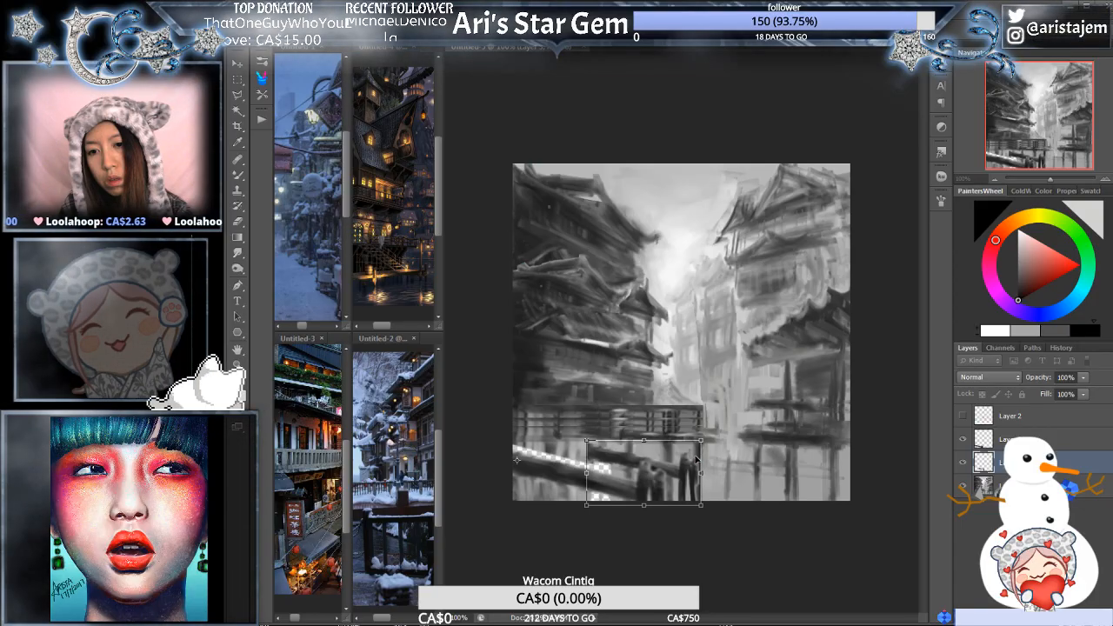
key("Return")
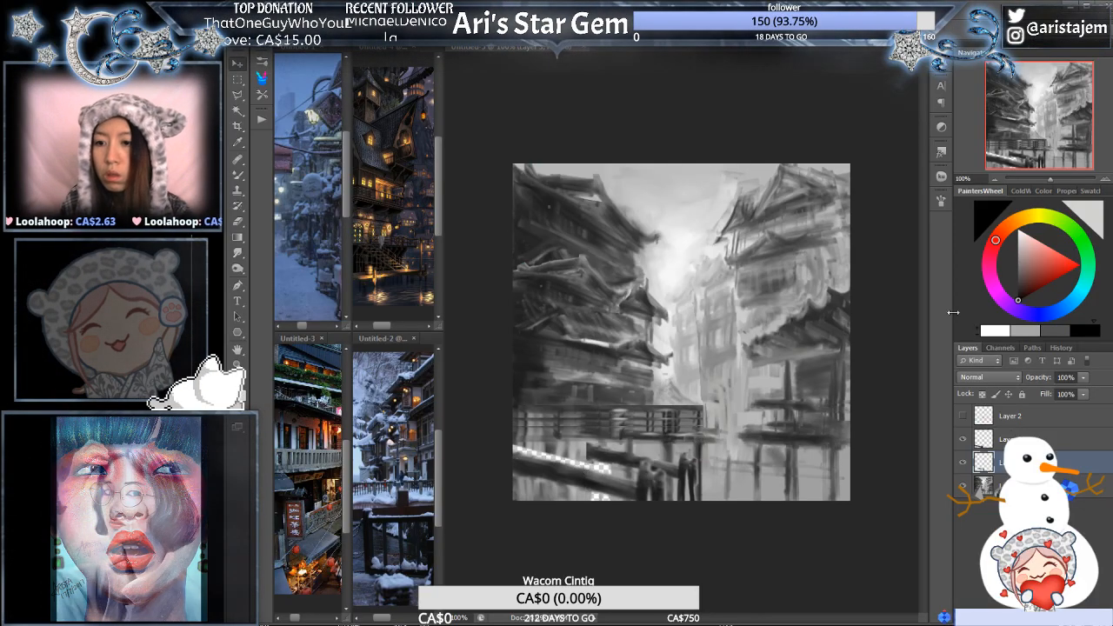
- Enlarge the front copy of the beam and figures further so it extends past the canvas's lower-left corner
key("ctrl+t")
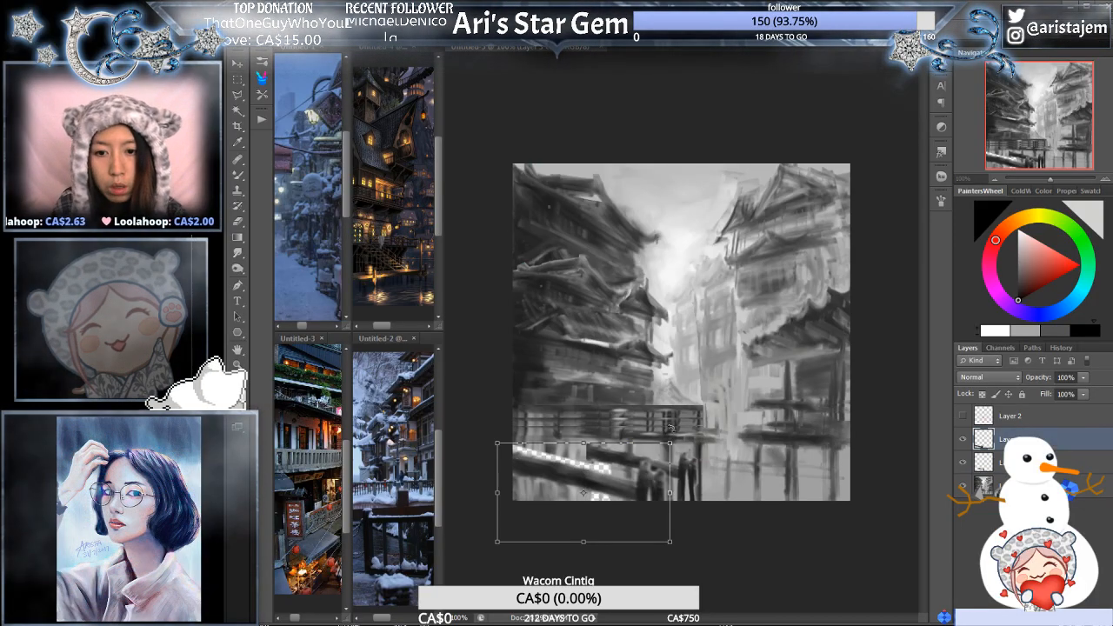
left_click_drag(671, 443, 679, 471)
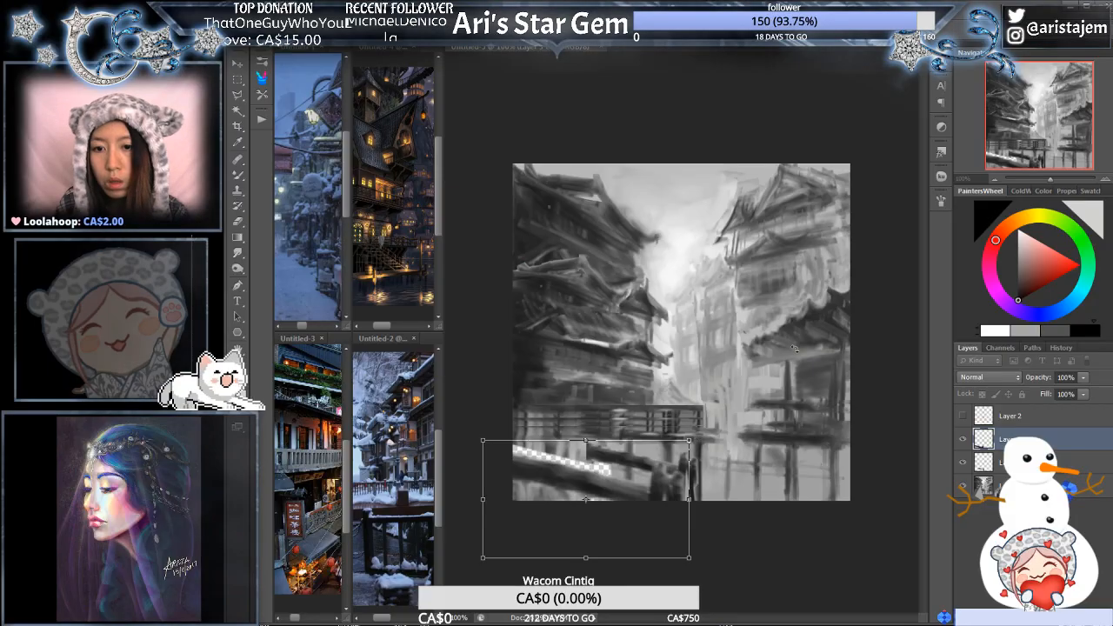
key("Return")
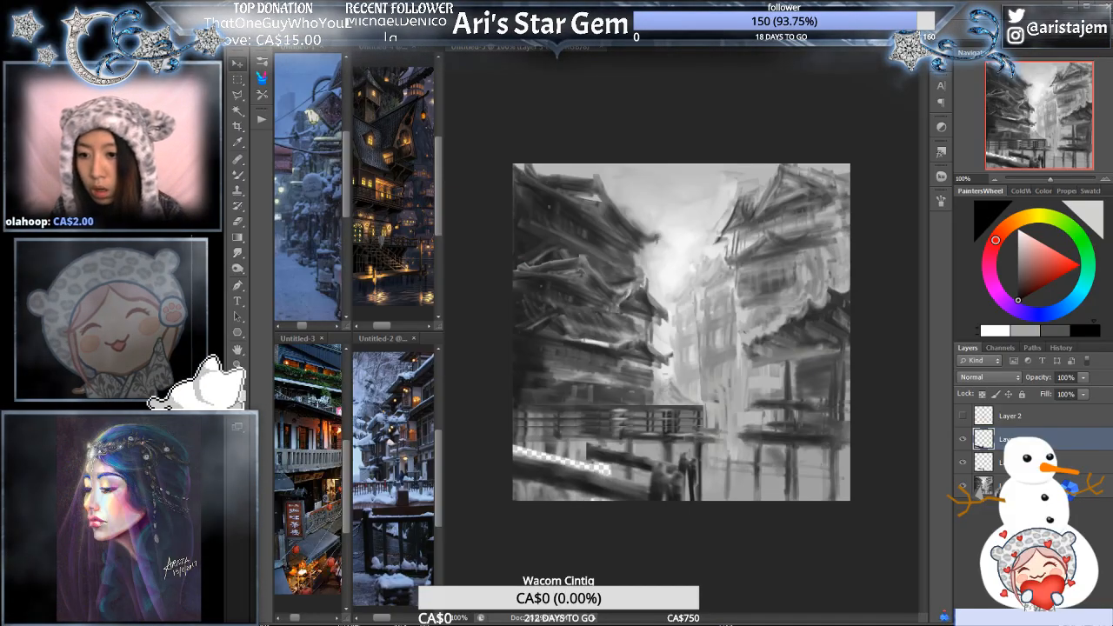
- Add a new layer beneath the painting and fill it with a grey sampled below the walkway to close the cut-out gaps
left_click(1018, 486)
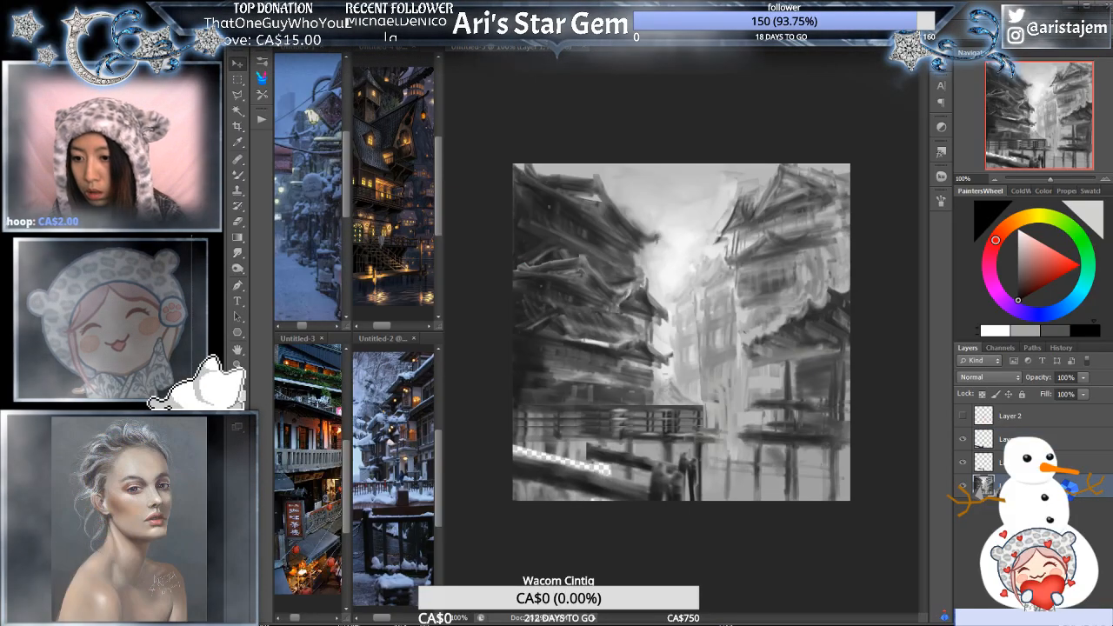
left_click(1072, 618)
left_click_drag(1026, 486, 1027, 520)
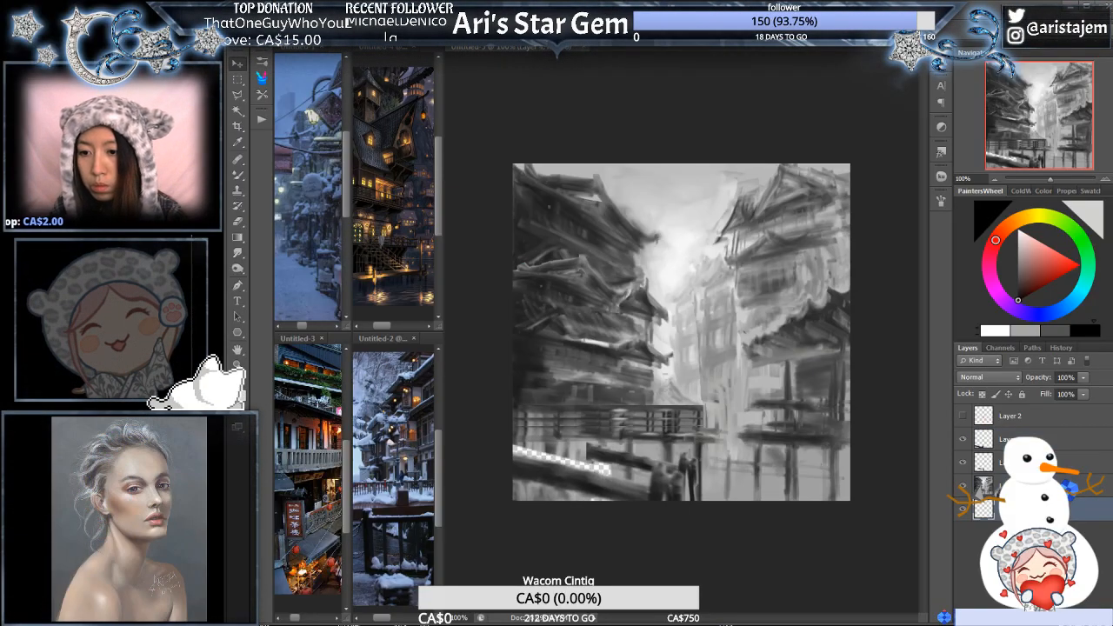
left_click(646, 446, "alt")
key("alt+BackSpace")
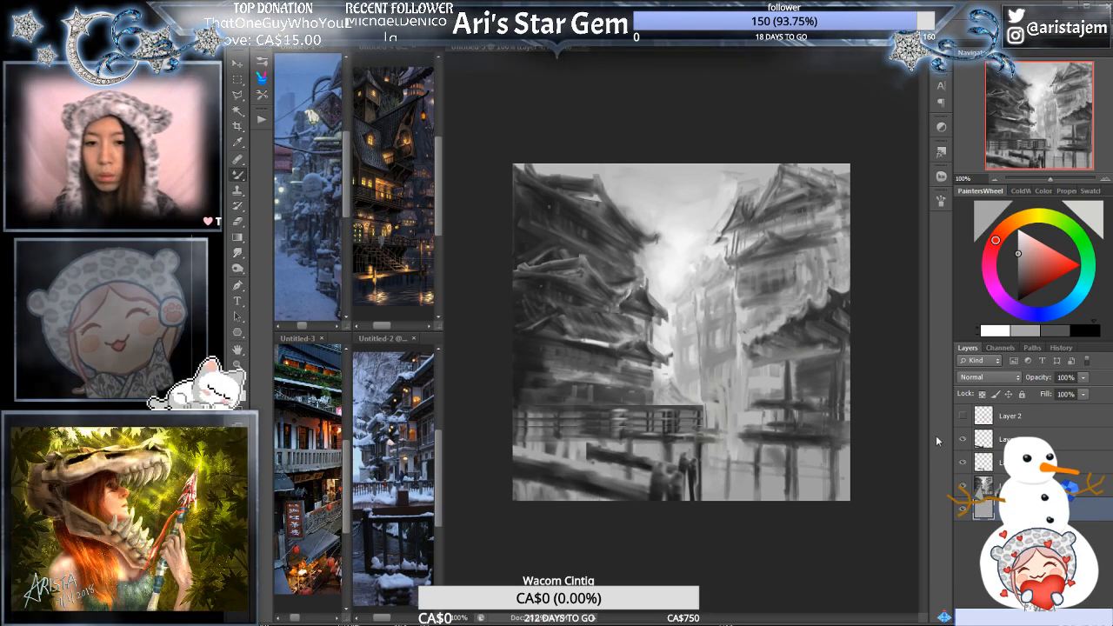
- Warp the rear copy of the beam and figures, stretching its beam out to the canvas's left edge and bending its top edge downward
left_click(1018, 486)
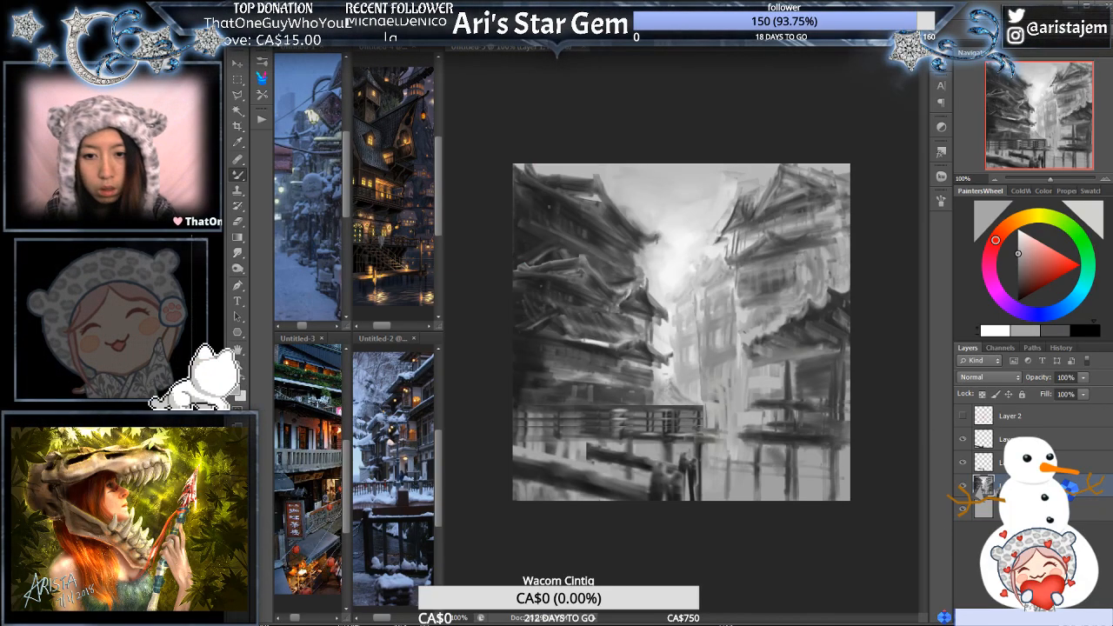
left_click(1022, 462)
left_click(1022, 439)
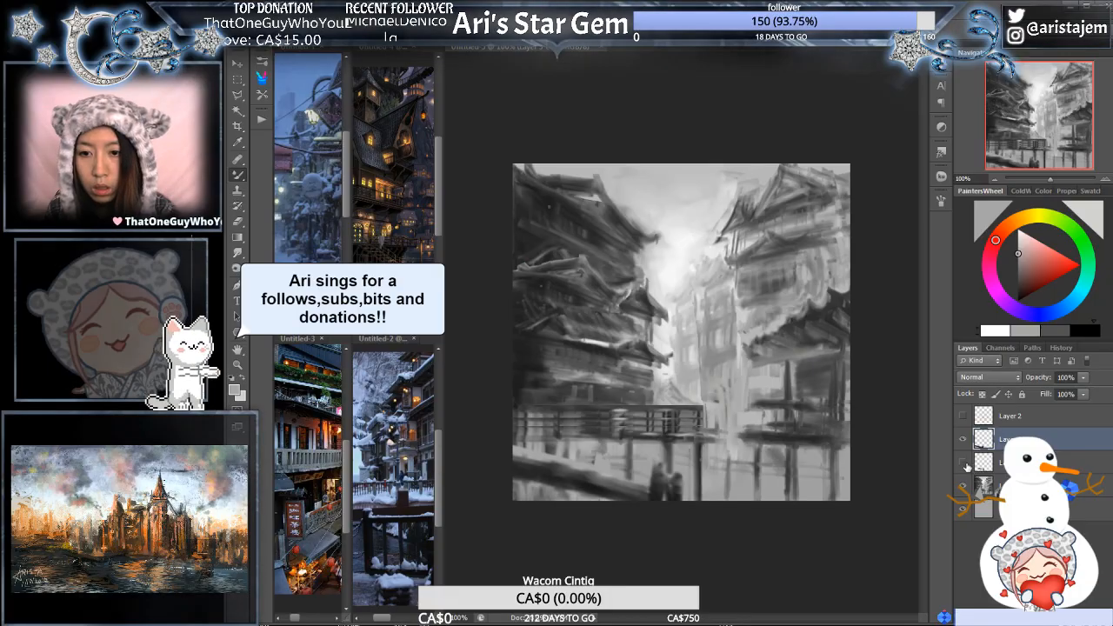
left_click(965, 467)
left_click(1018, 462)
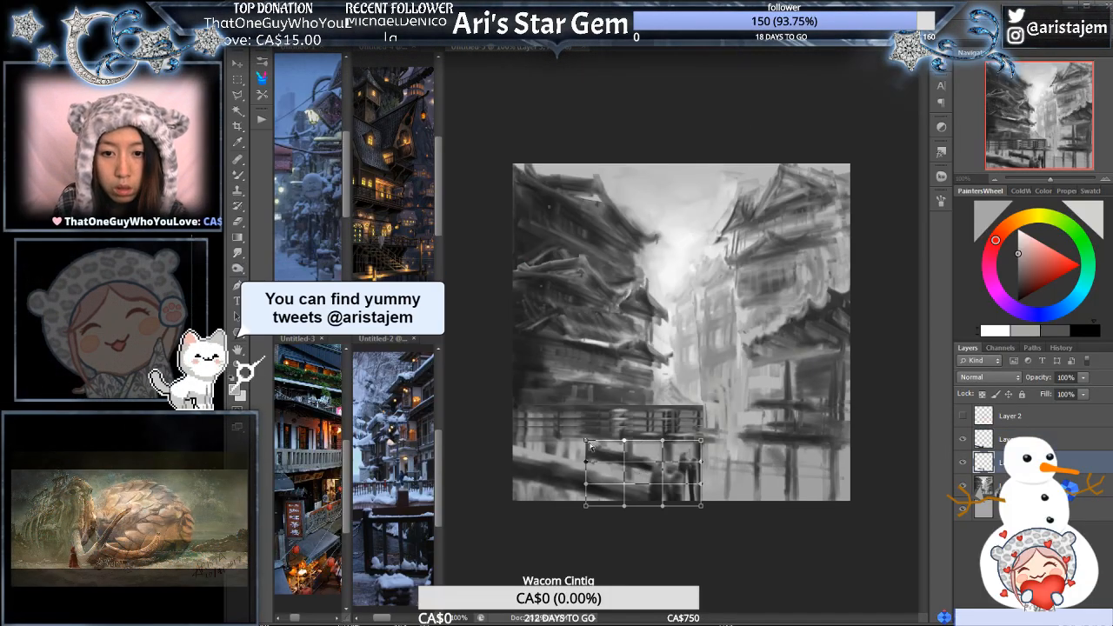
left_click_drag(586, 440, 514, 444)
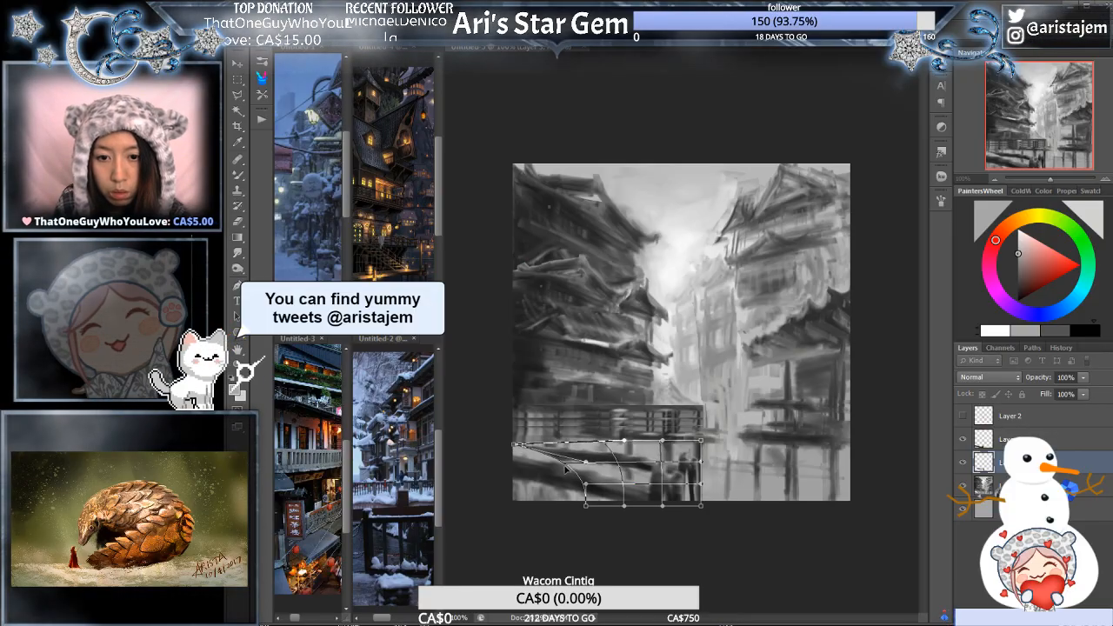
left_click_drag(588, 463, 522, 475)
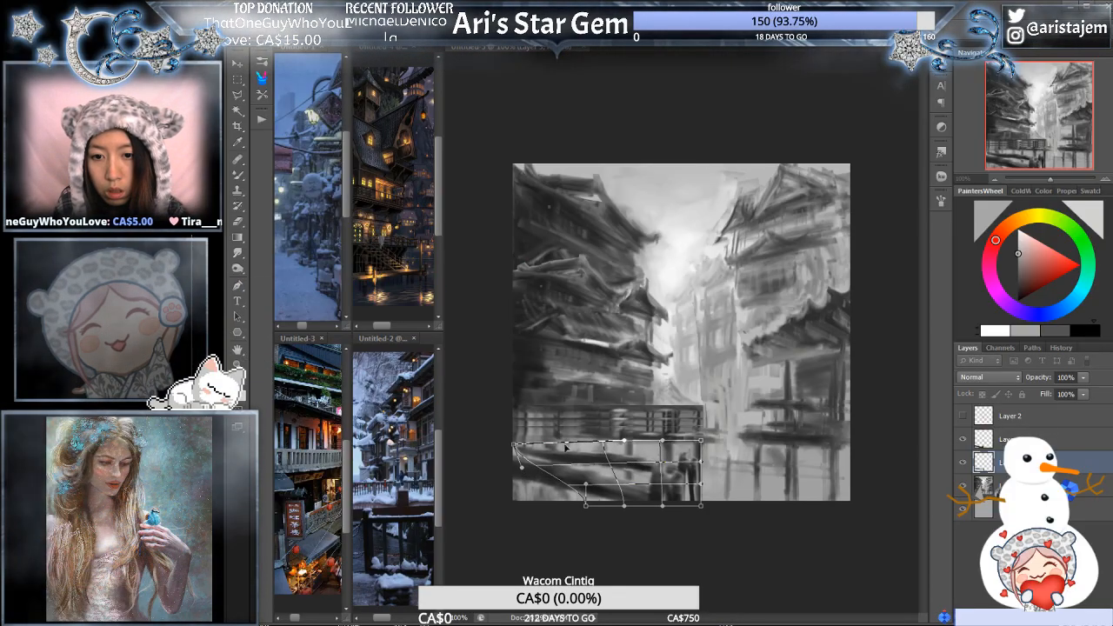
left_click_drag(622, 450, 624, 456)
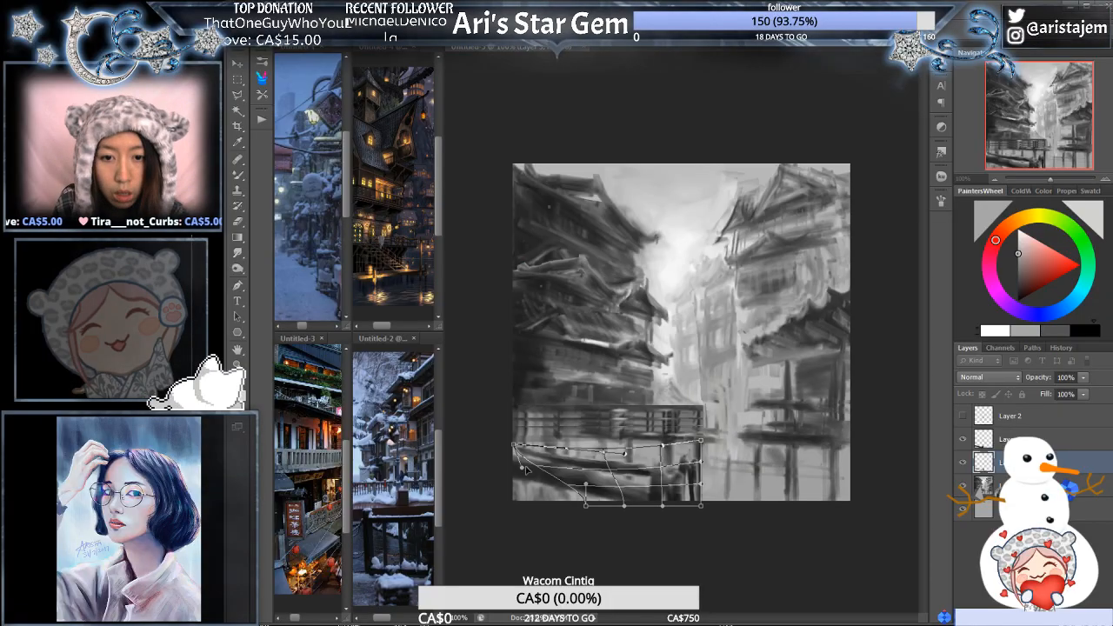
left_click_drag(513, 446, 514, 456)
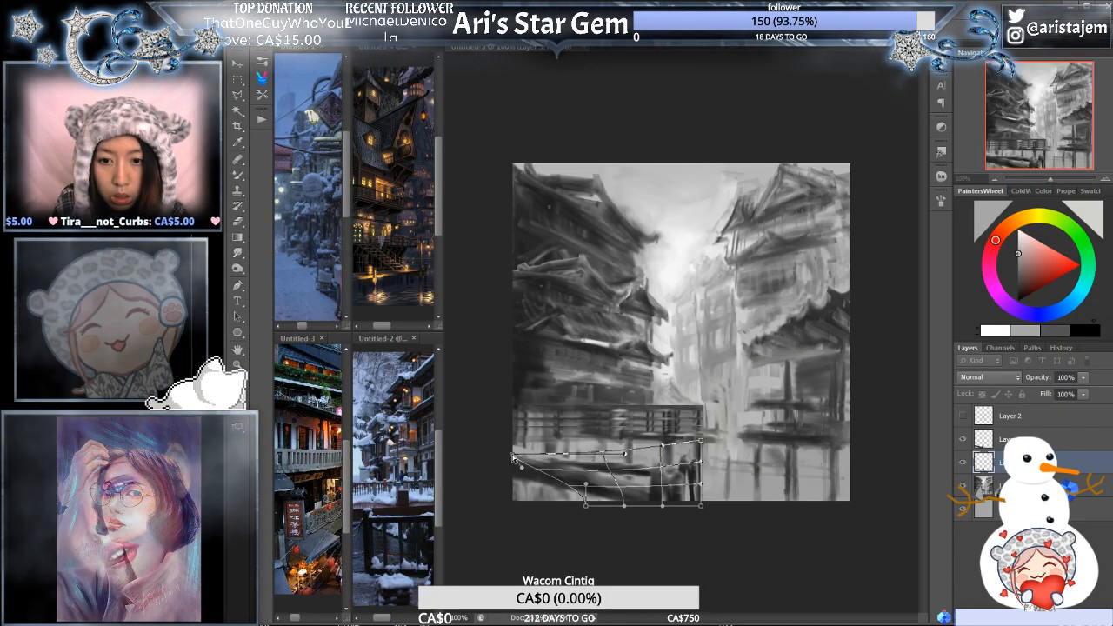
key("Return")
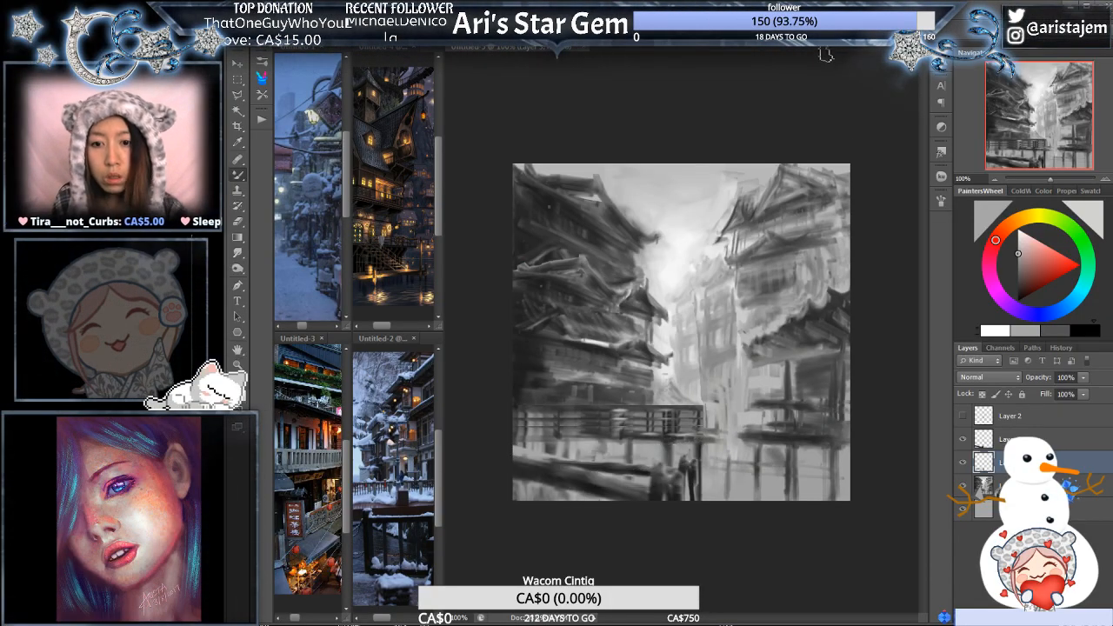
- Nudge the warped rear beam and figures up slightly
key("Up")
key("Up")
key("Up")
key("Up")
key("Up")
key("Up")
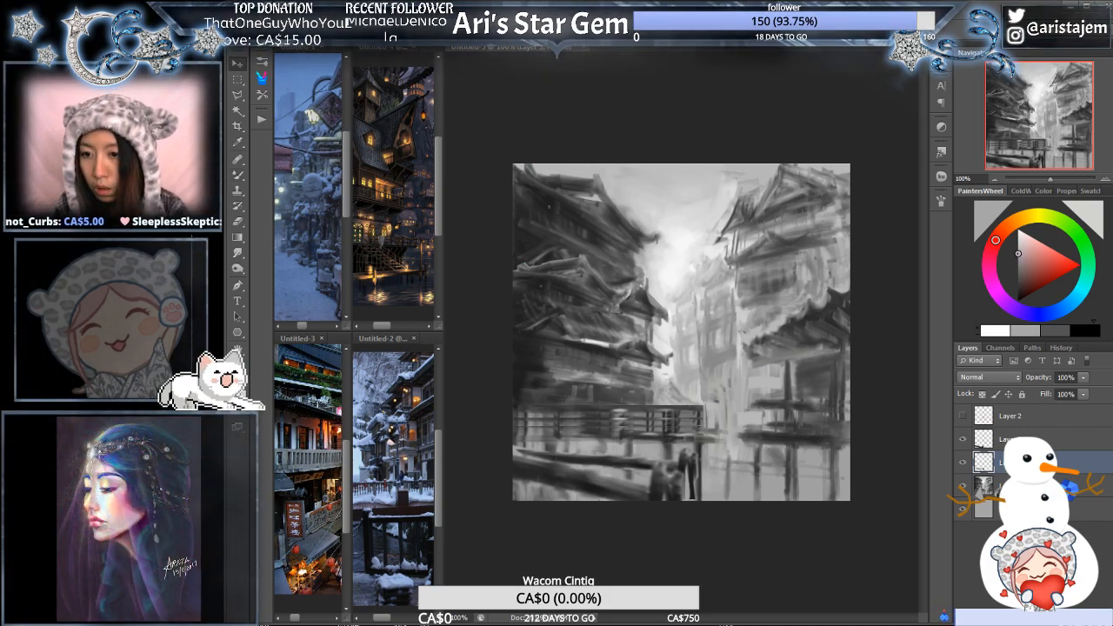
- Move the front copy of the beam and figures down and to the left, enlarging it slightly past the canvas's lower-left corner
left_click(1027, 440)
key("ctrl+t")
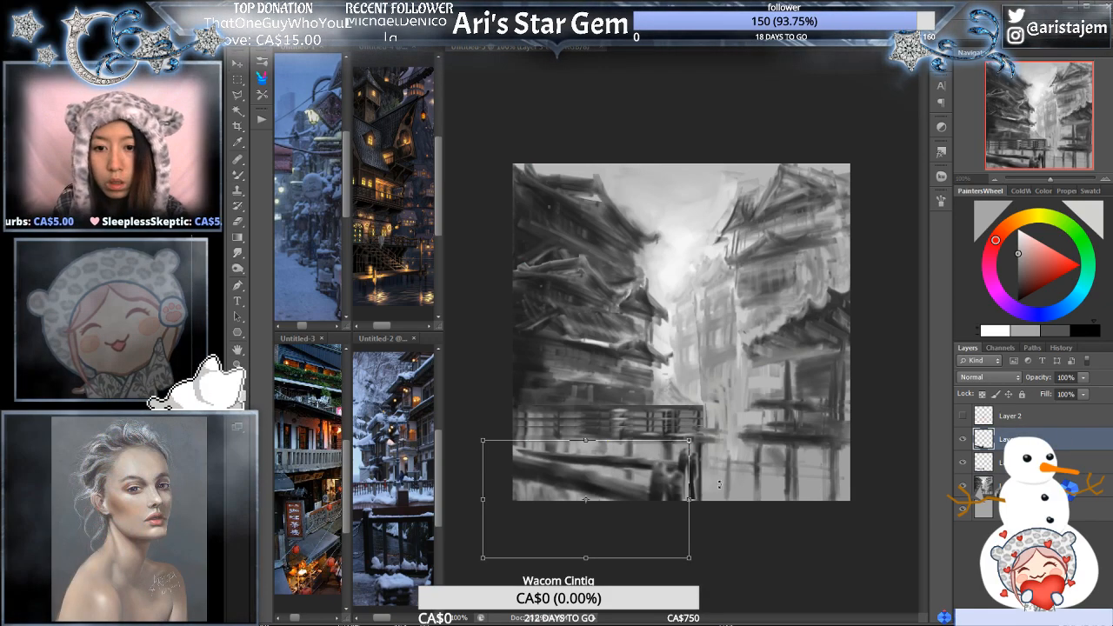
left_click_drag(689, 441, 705, 430)
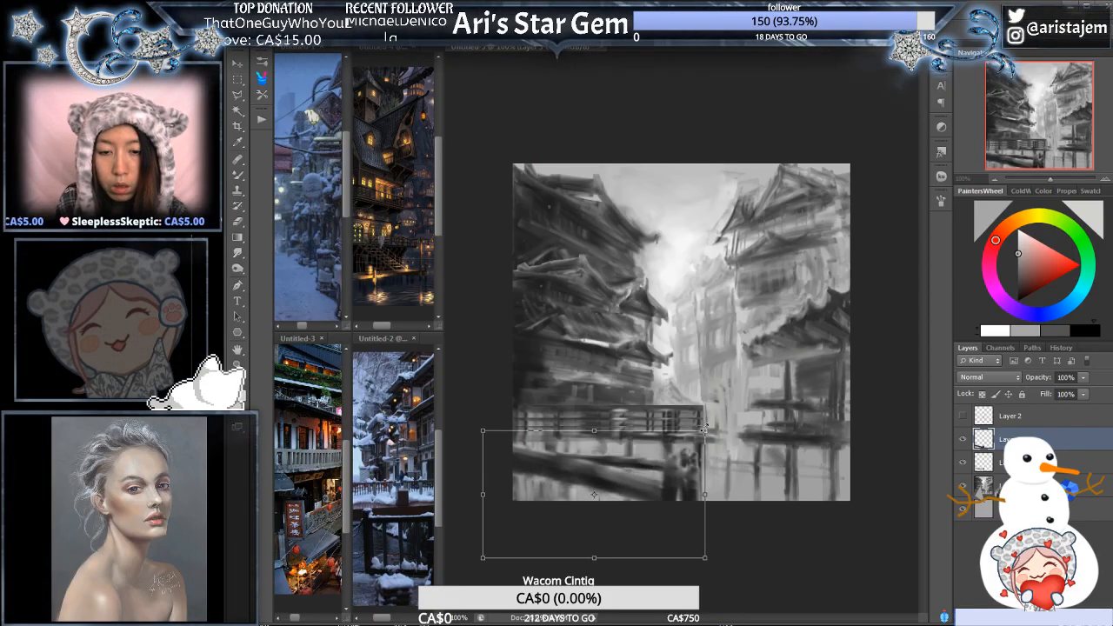
key("ctrl+z")
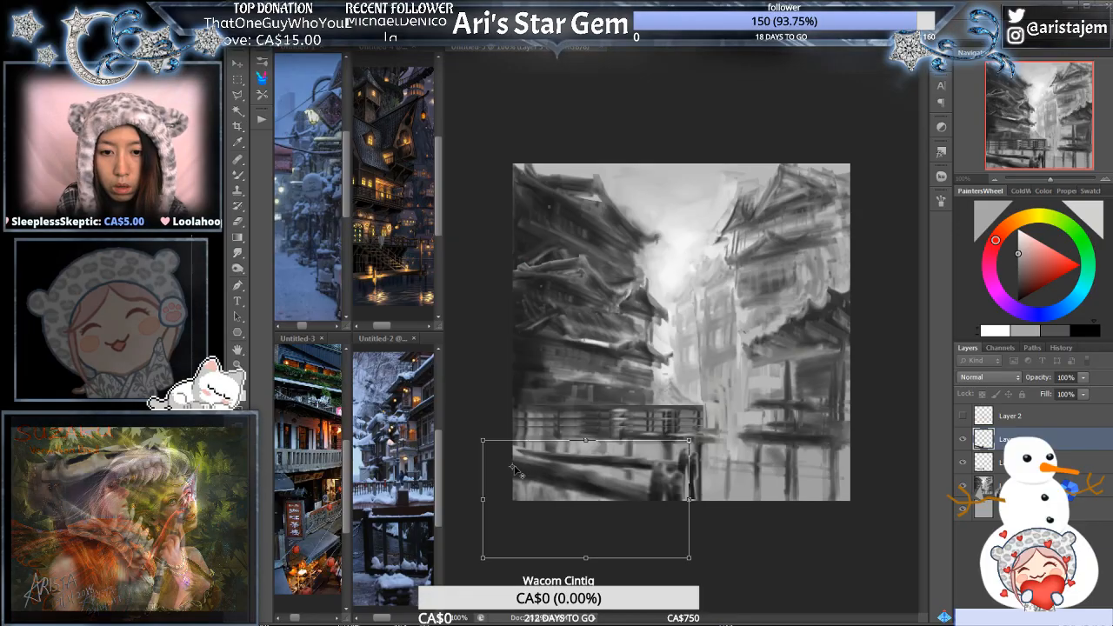
mouse_move(632, 508)
left_mouse_down()
mouse_move(600, 503)
mouse_move(609, 509)
left_mouse_up()
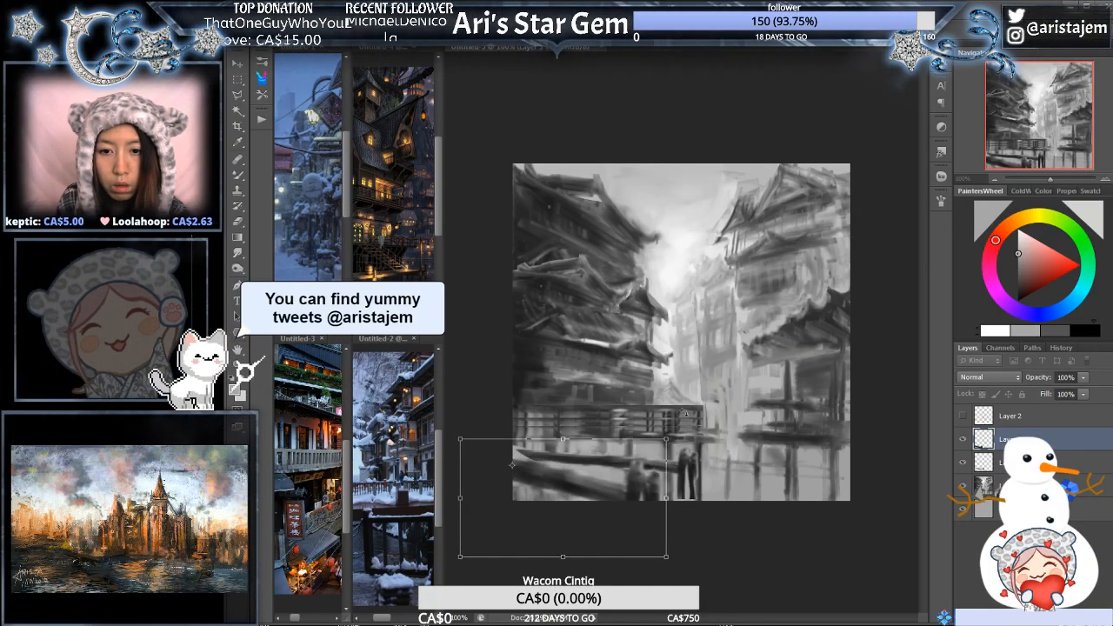
left_click_drag(668, 439, 688, 436)
mouse_move(647, 490)
left_mouse_down()
mouse_move(627, 487)
mouse_move(630, 495)
left_mouse_up()
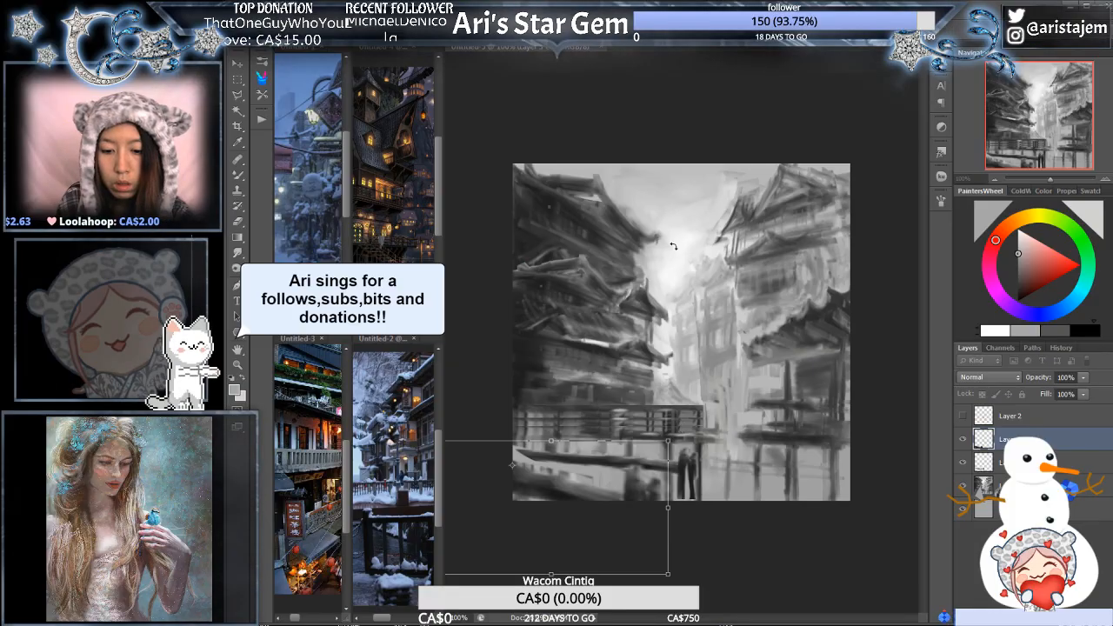
key("Return")
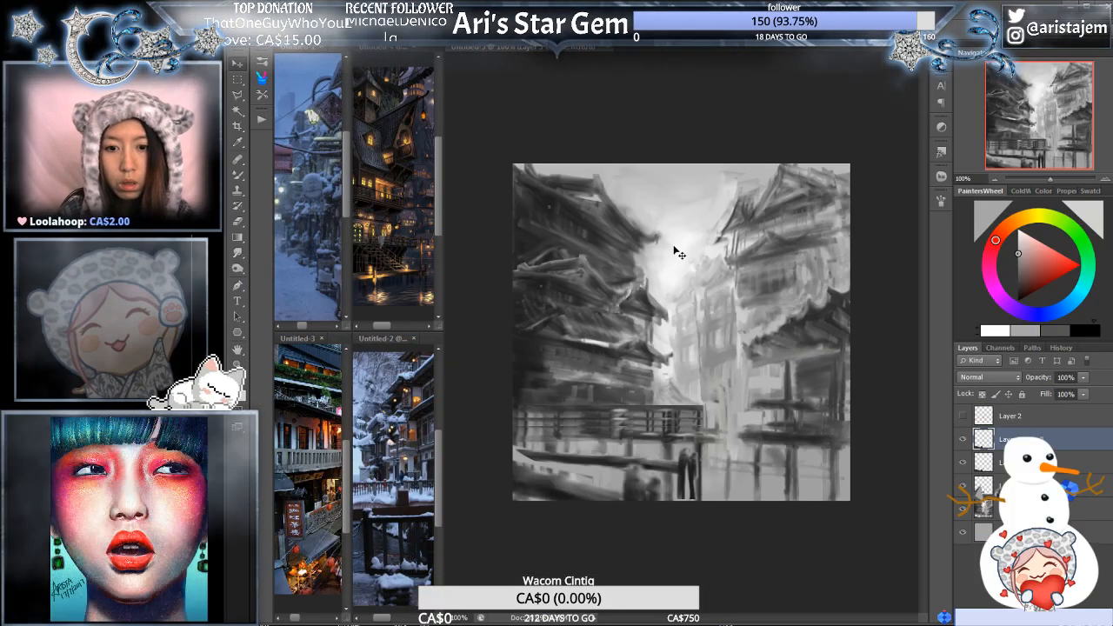
- Merge the extra layer into the front copy of the beam and figures and darken it with a Levels adjustment
key("ctrl+e")
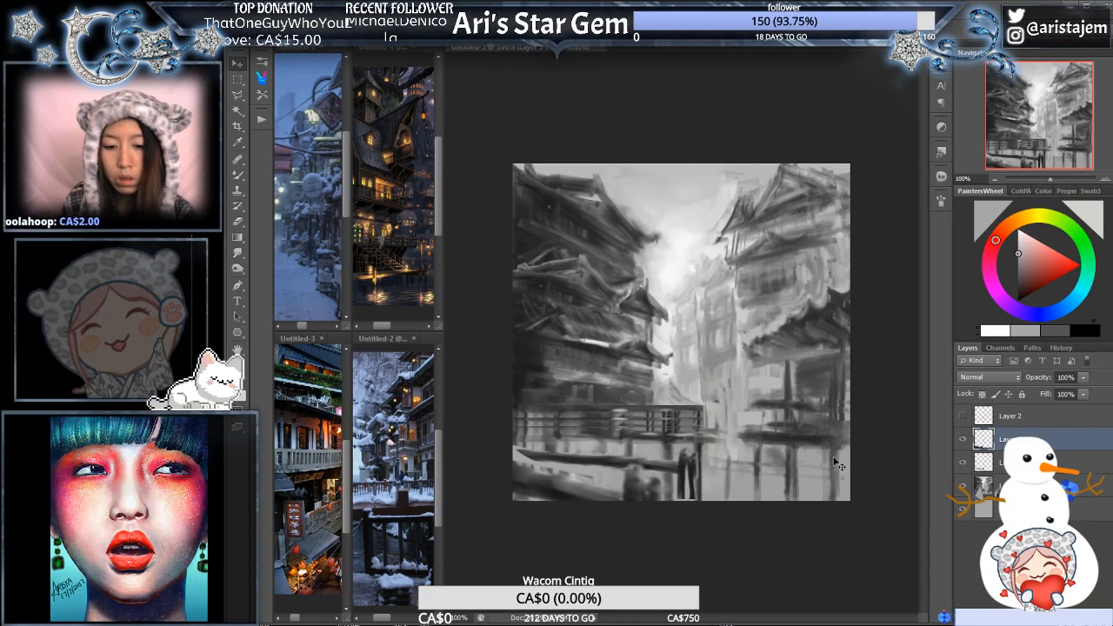
key("ctrl+l")
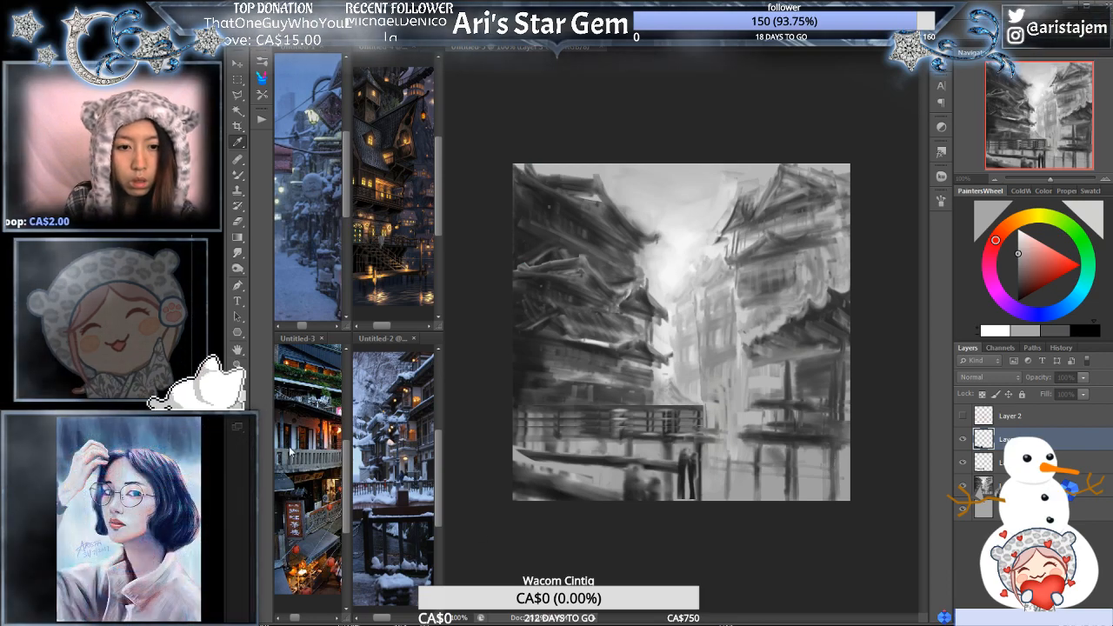
mouse_move(317, 450)
left_mouse_down()
mouse_move(340, 450)
mouse_move(317, 453)
left_mouse_up()
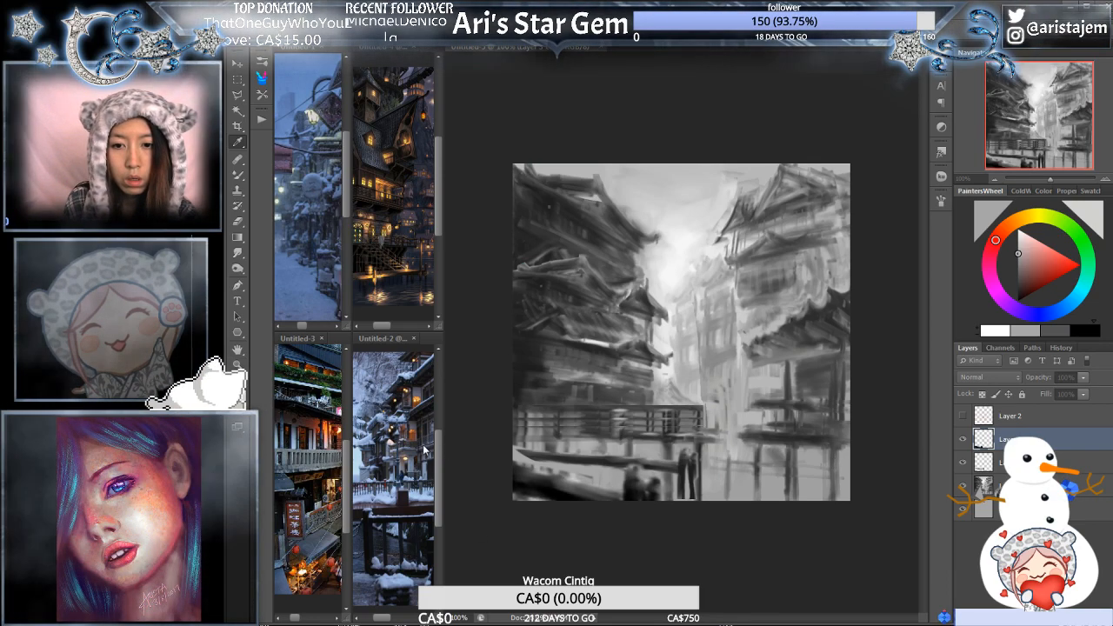
key("Return")
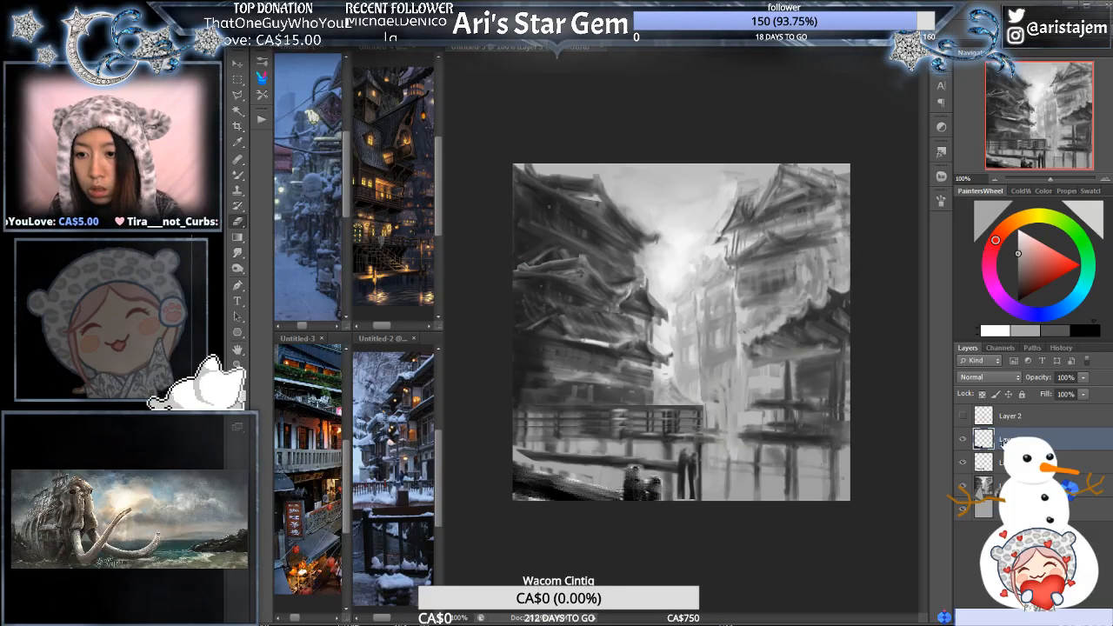
- Hide both copies of the beam and figures, smudge the painting beneath the walkway to blend the cut-out gap, and show them again
key("r")
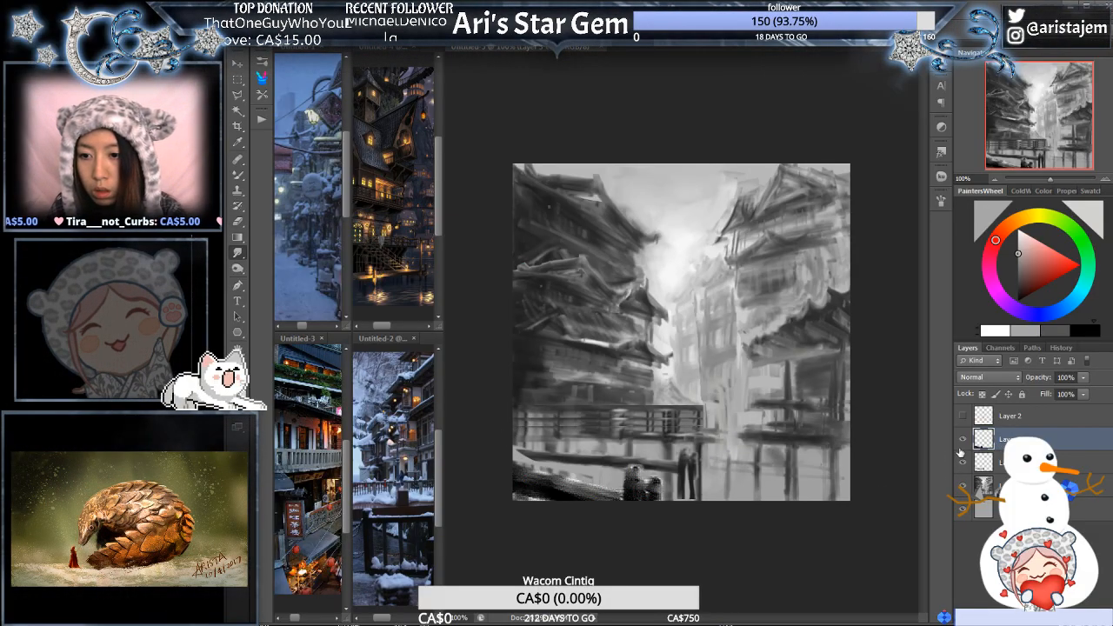
left_click(998, 467)
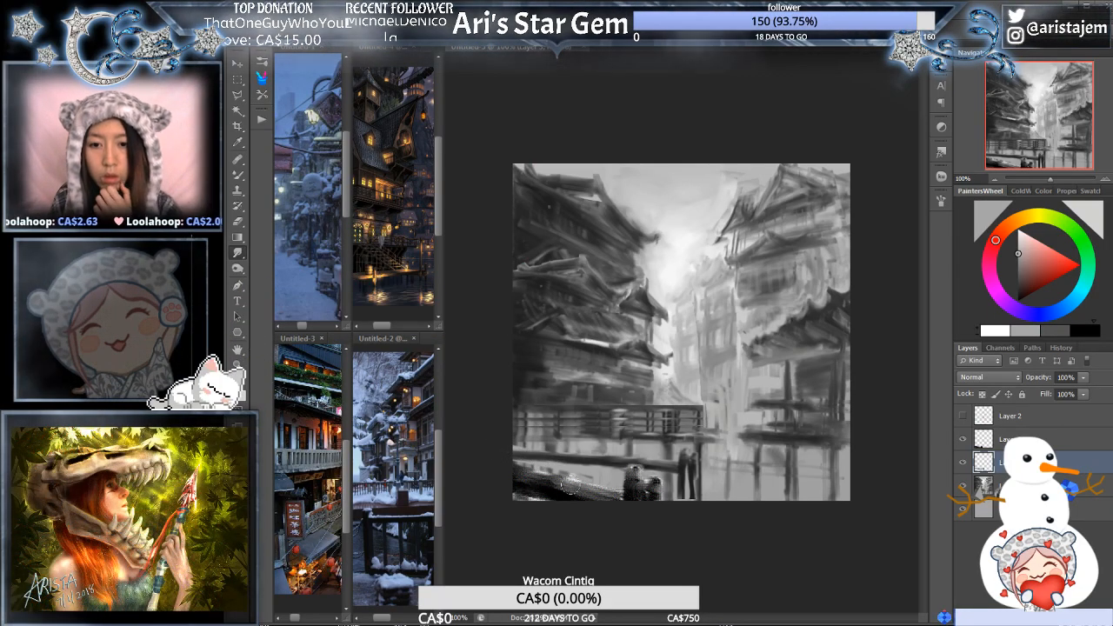
key("e")
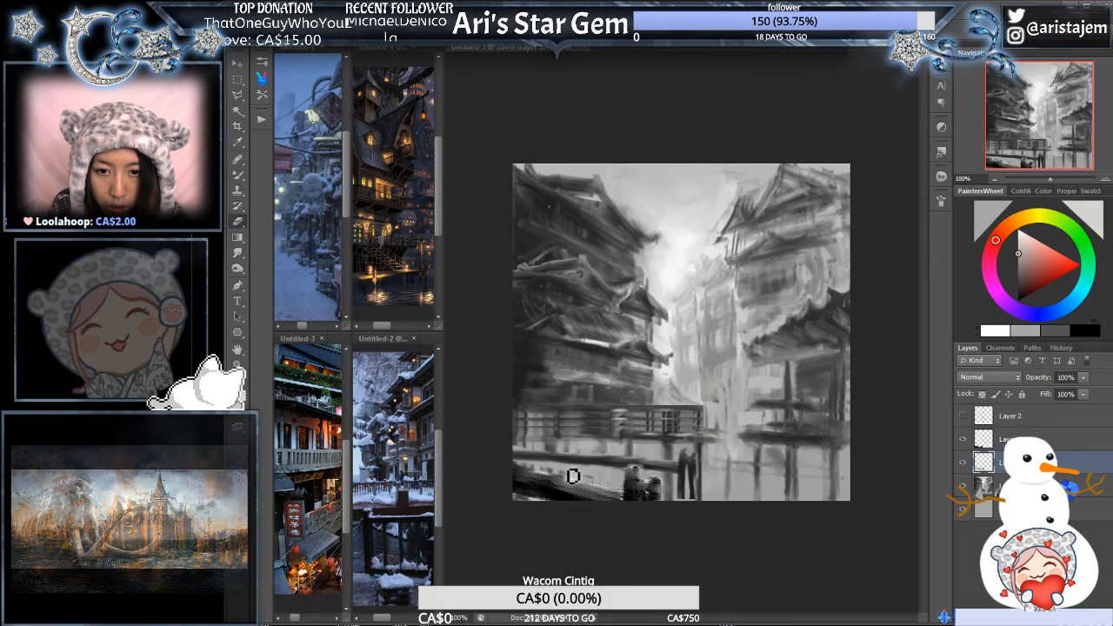
left_click(962, 463)
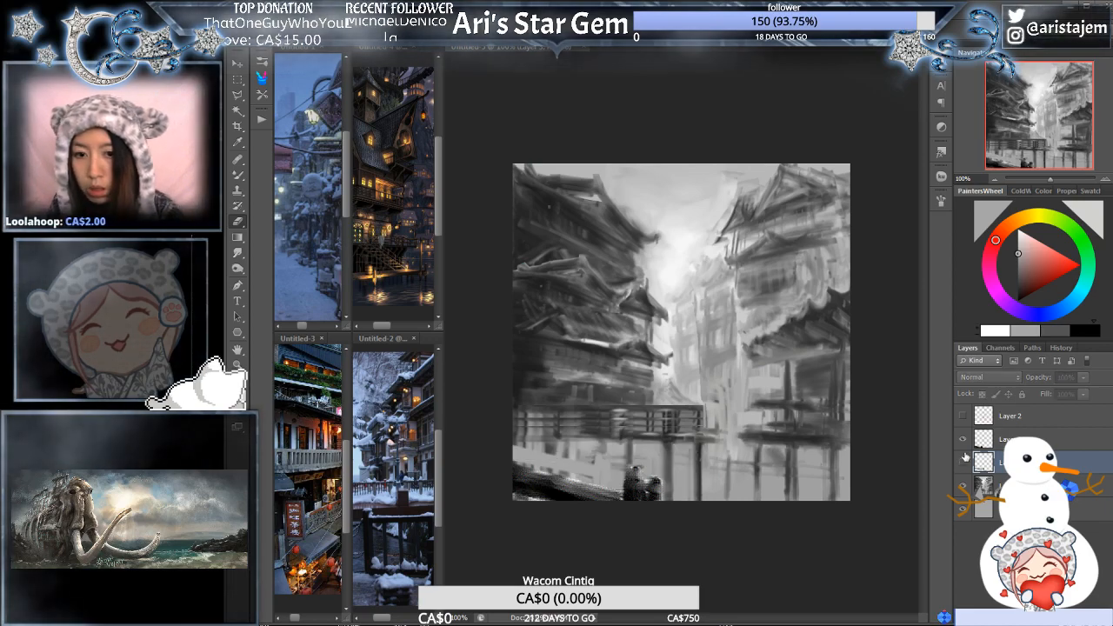
left_click(963, 440)
left_click(1009, 487)
key("r")
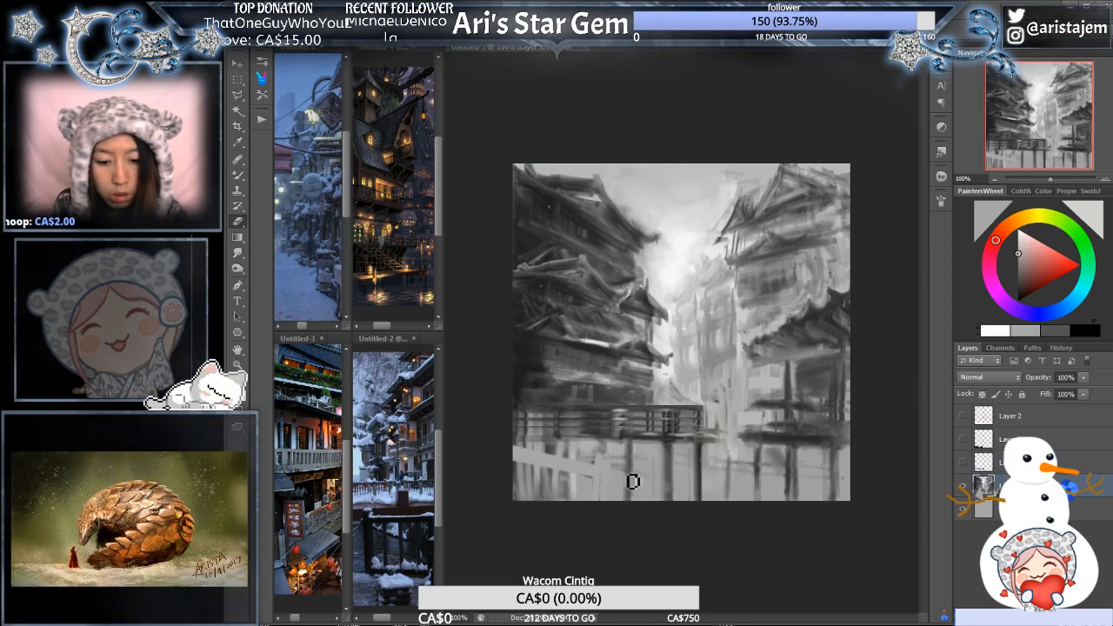
mouse_move(554, 463)
left_mouse_down()
mouse_move(545, 493)
mouse_move(541, 472)
left_mouse_up()
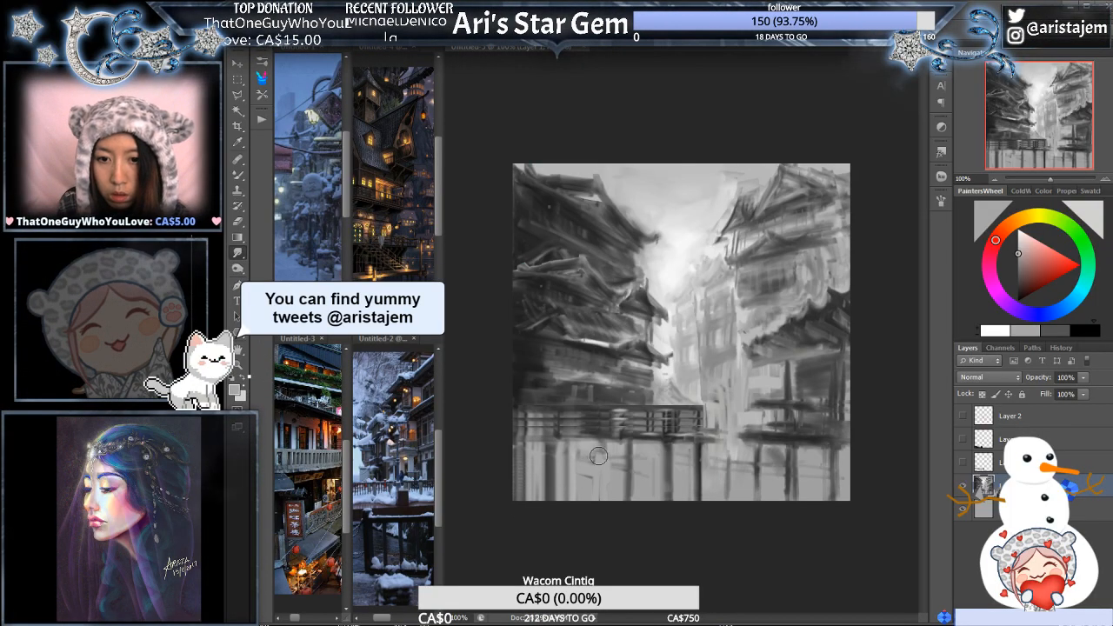
left_click(963, 461)
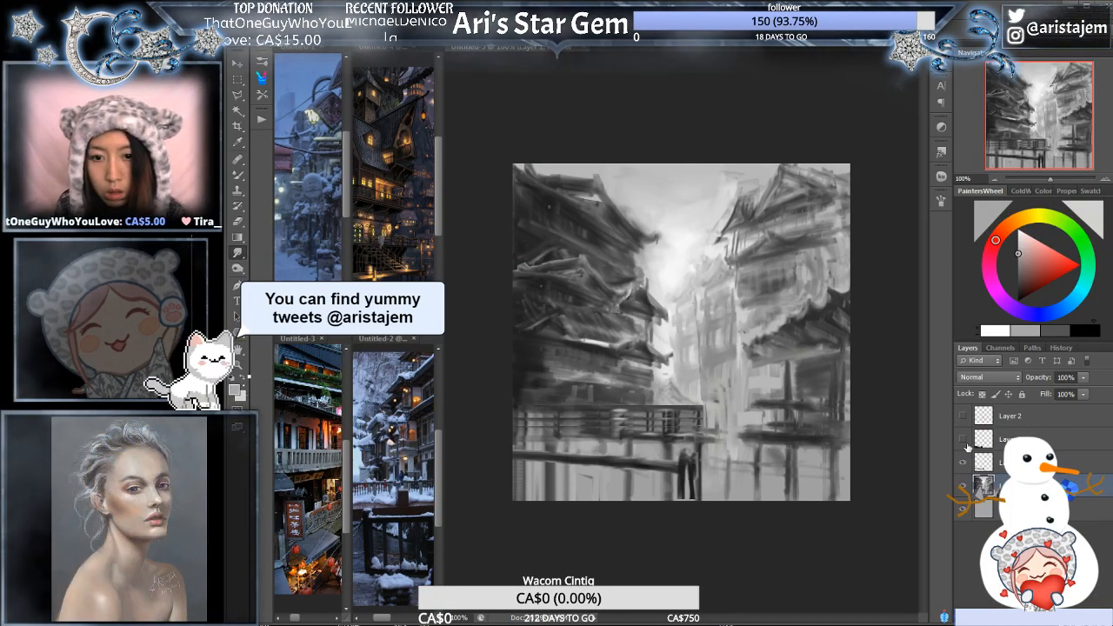
left_click(963, 440)
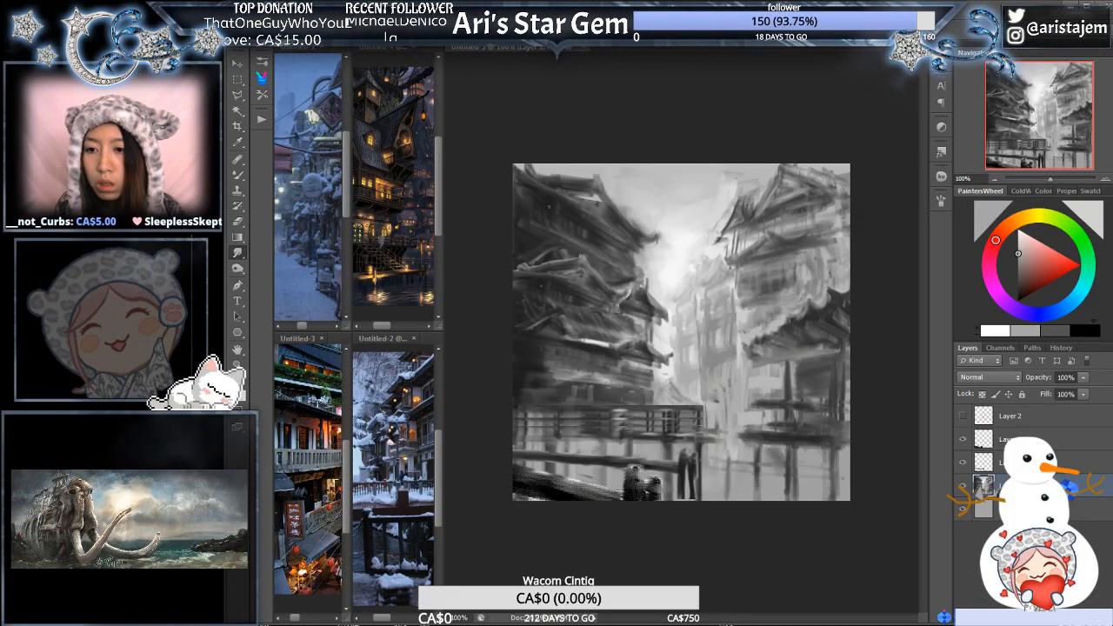
- Enlarge the darkened front copy of the beam and figures slightly so its figures stand higher and further right
left_click(991, 442)
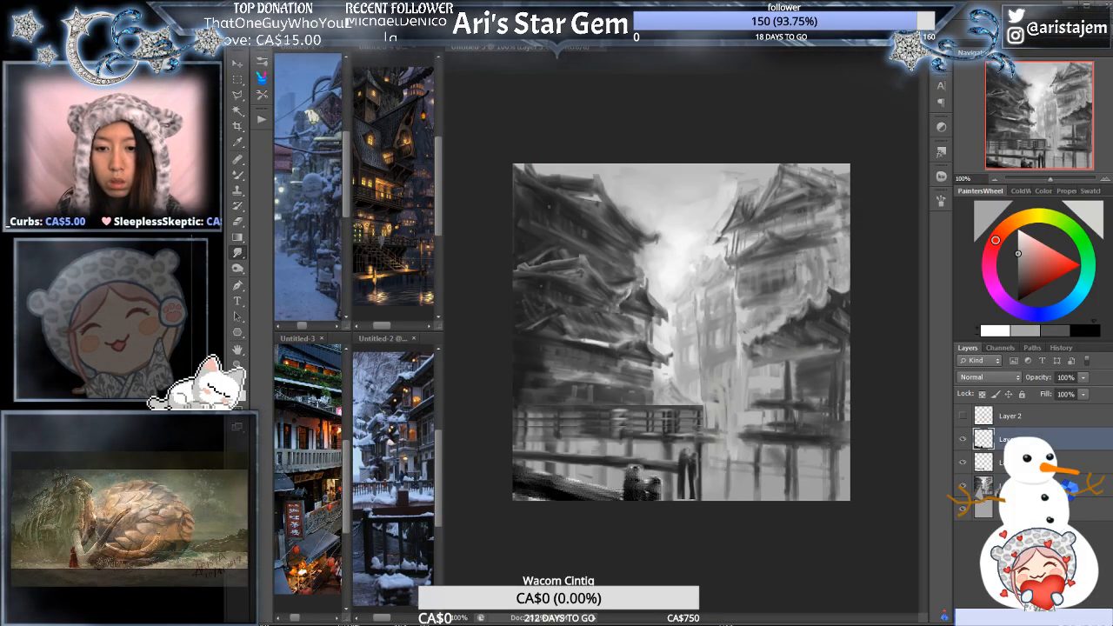
key("ctrl+t")
left_click_drag(668, 442, 685, 431)
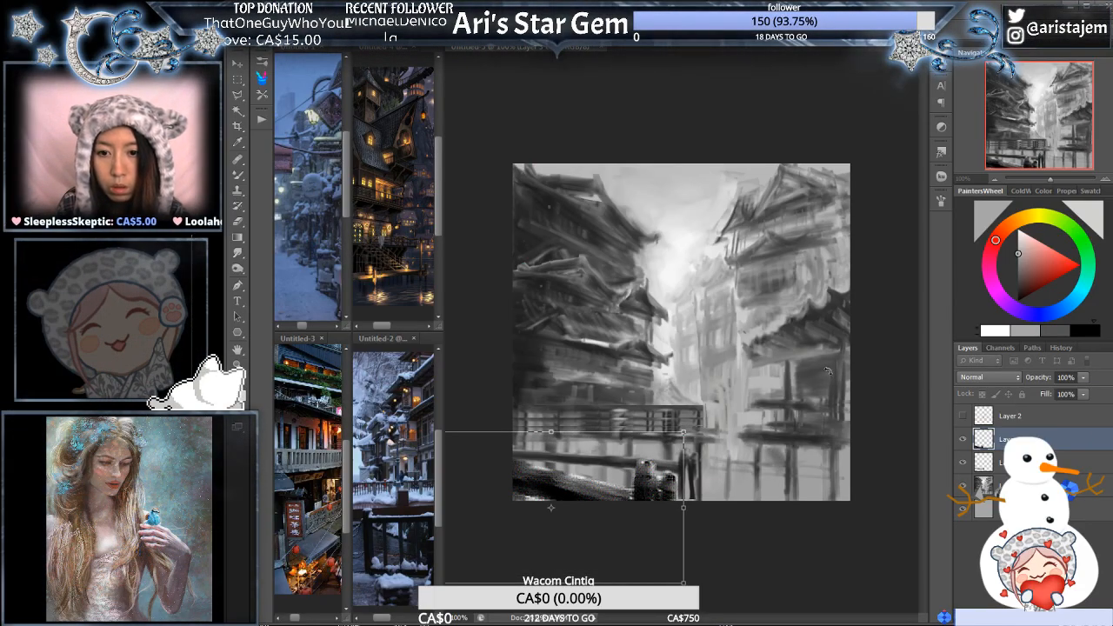
key("Return")
key("r")
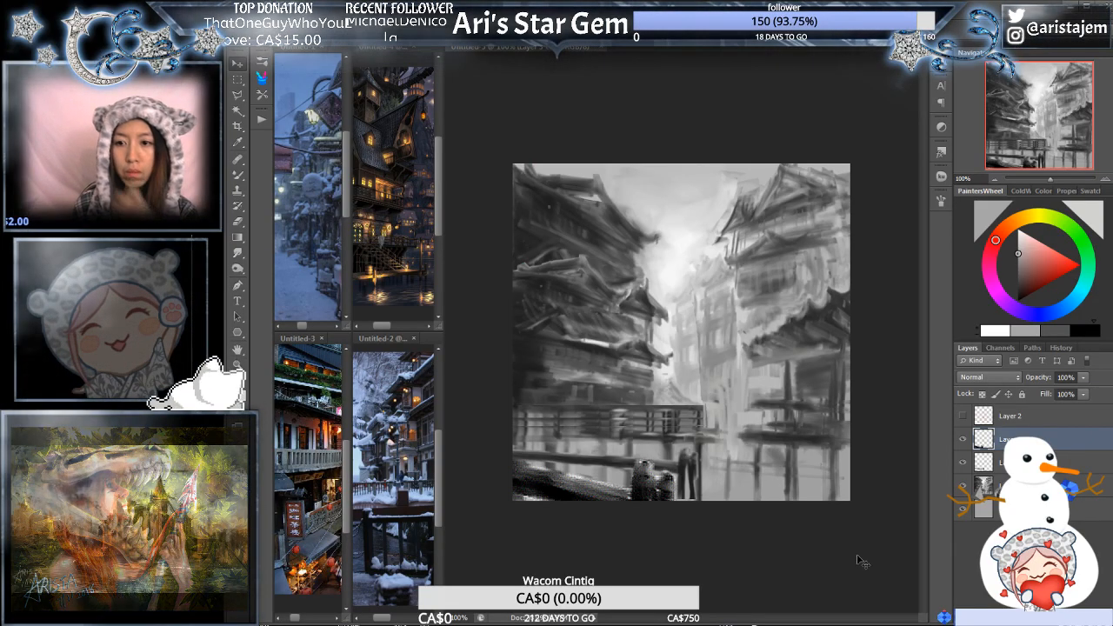
- Outline the railed walkway and its supports on the painting layer with the Polygonal Lasso and copy them to a new layer
left_click(999, 485)
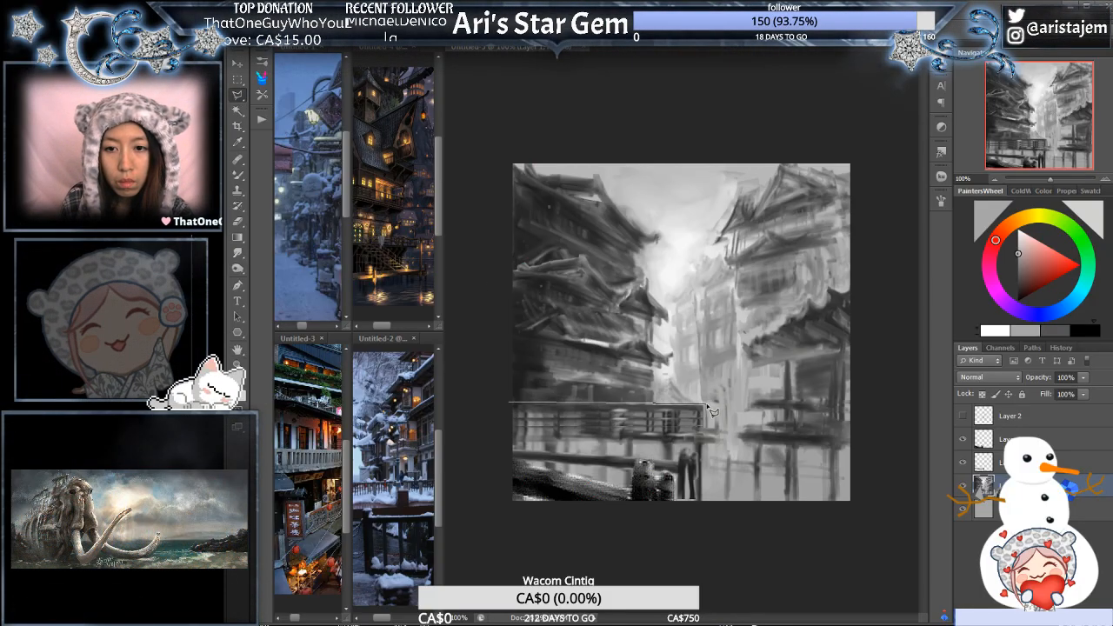
left_click(727, 430)
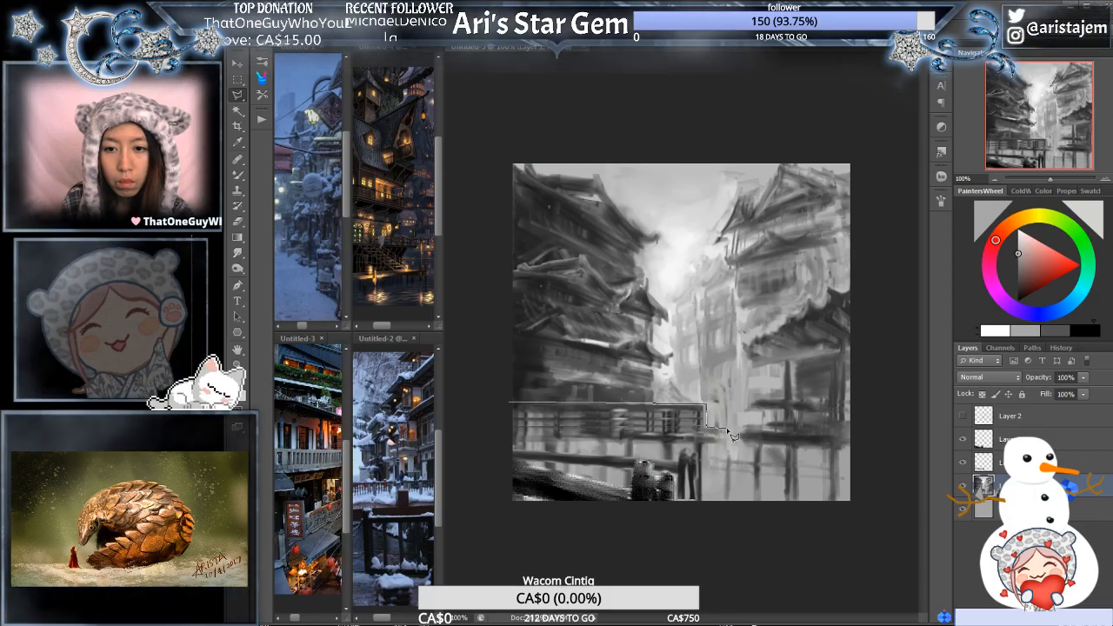
left_click(724, 445)
left_click(709, 452)
left_click(711, 532)
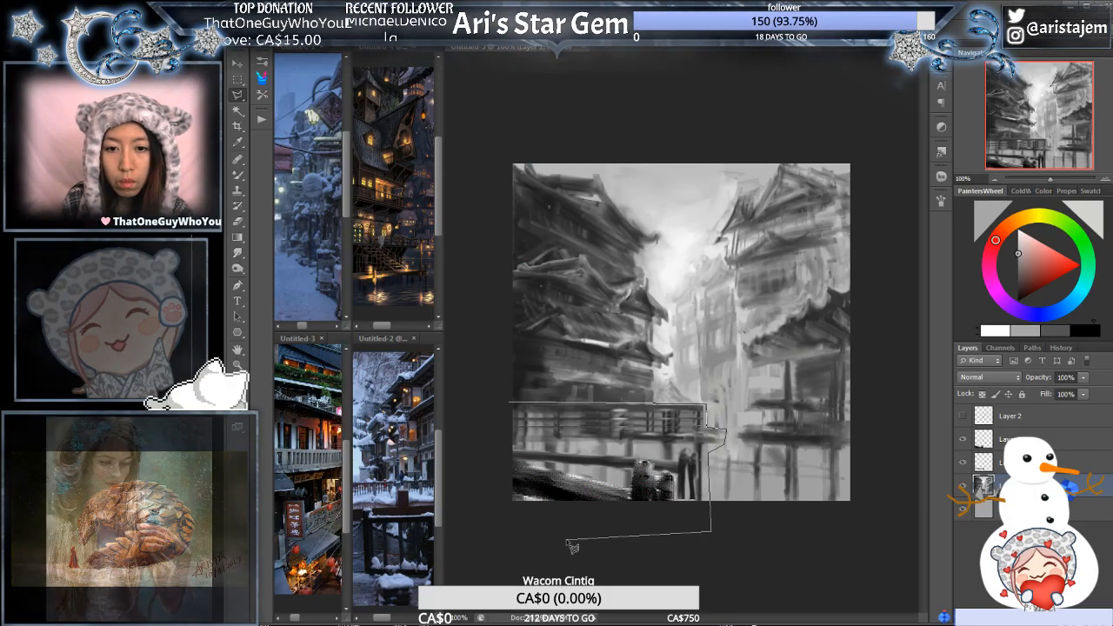
left_click(461, 537)
left_click(509, 404)
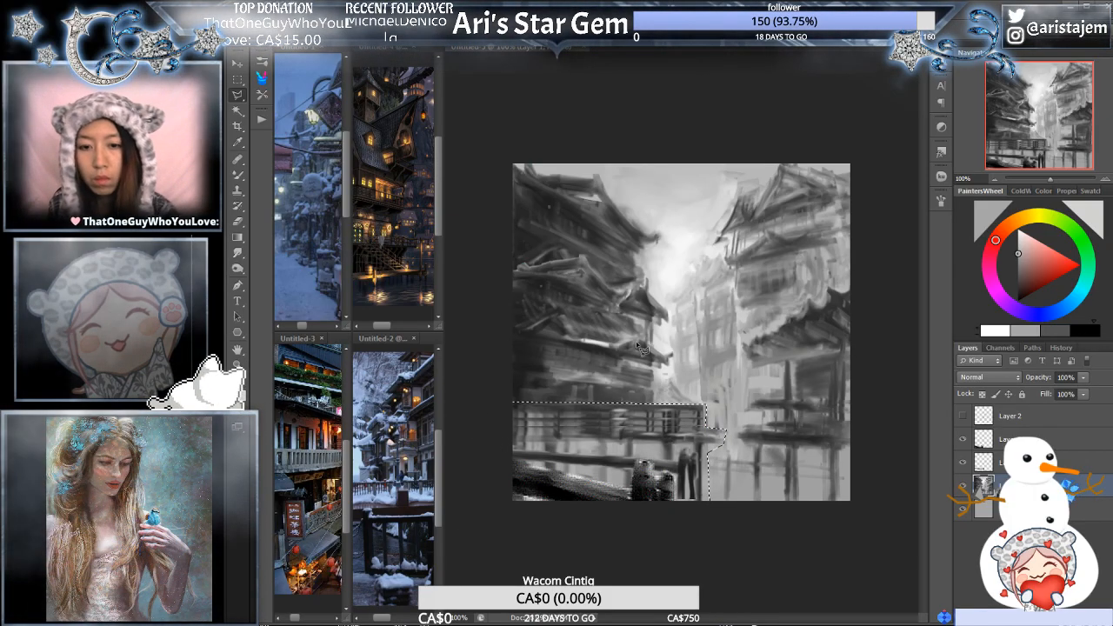
key("ctrl+j")
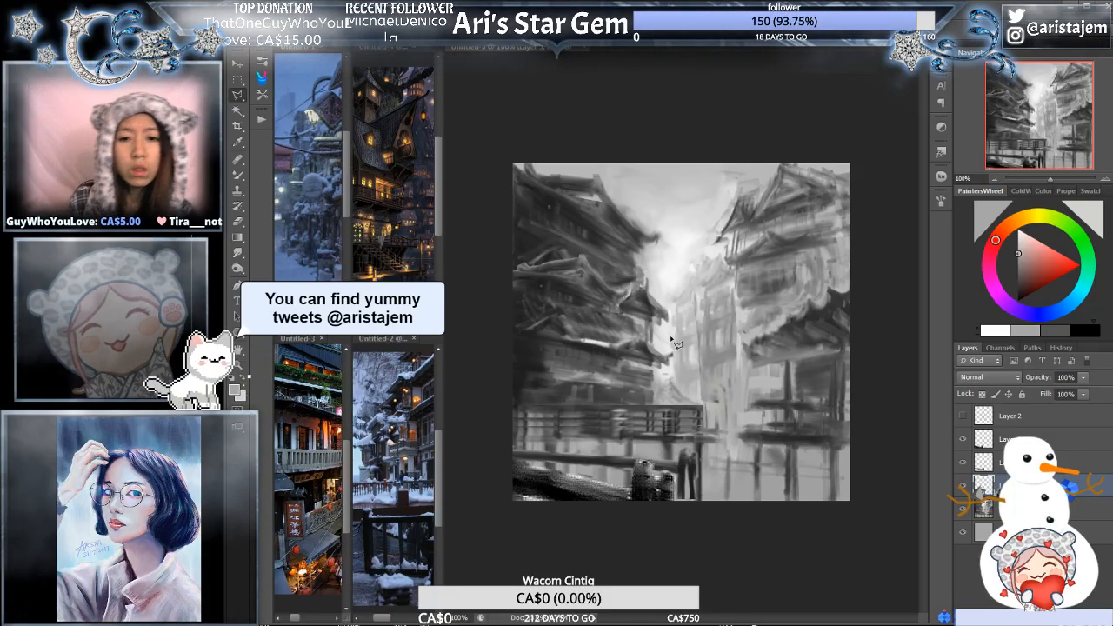
- Try to enlarge the walkway copy slightly and warp its upper-left corner upward
key("ctrl+t")
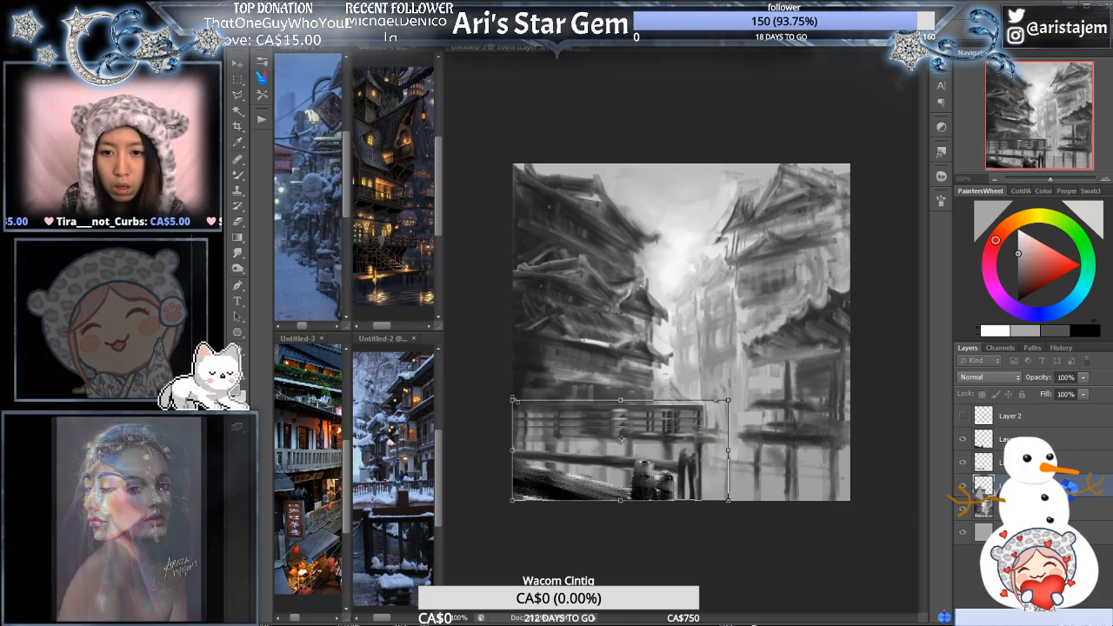
left_click_drag(514, 400, 508, 388)
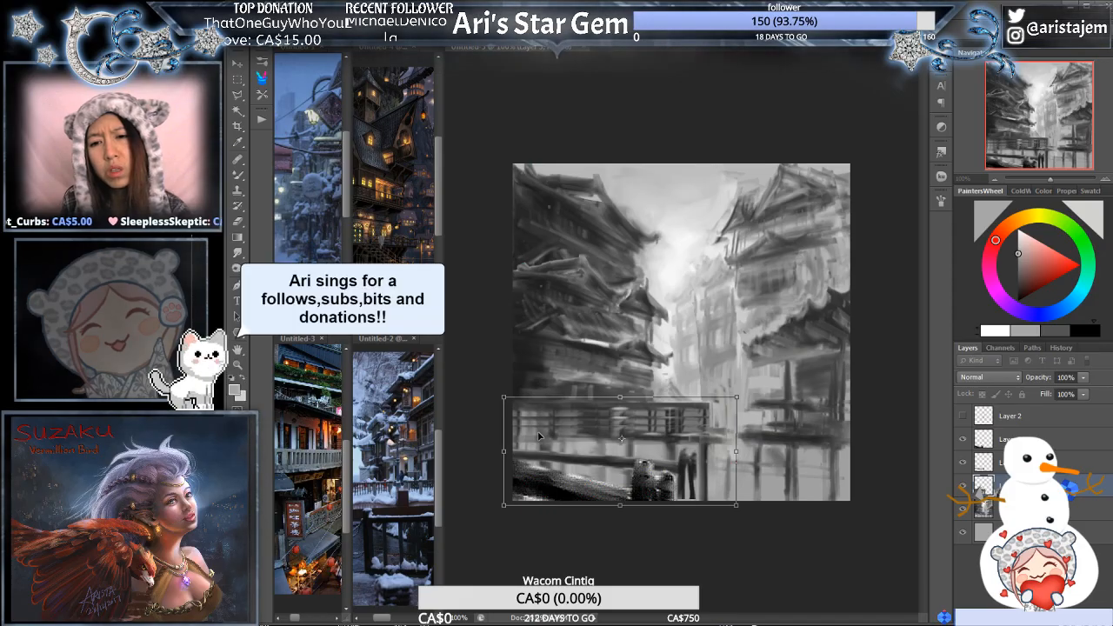
key("ctrl+z")
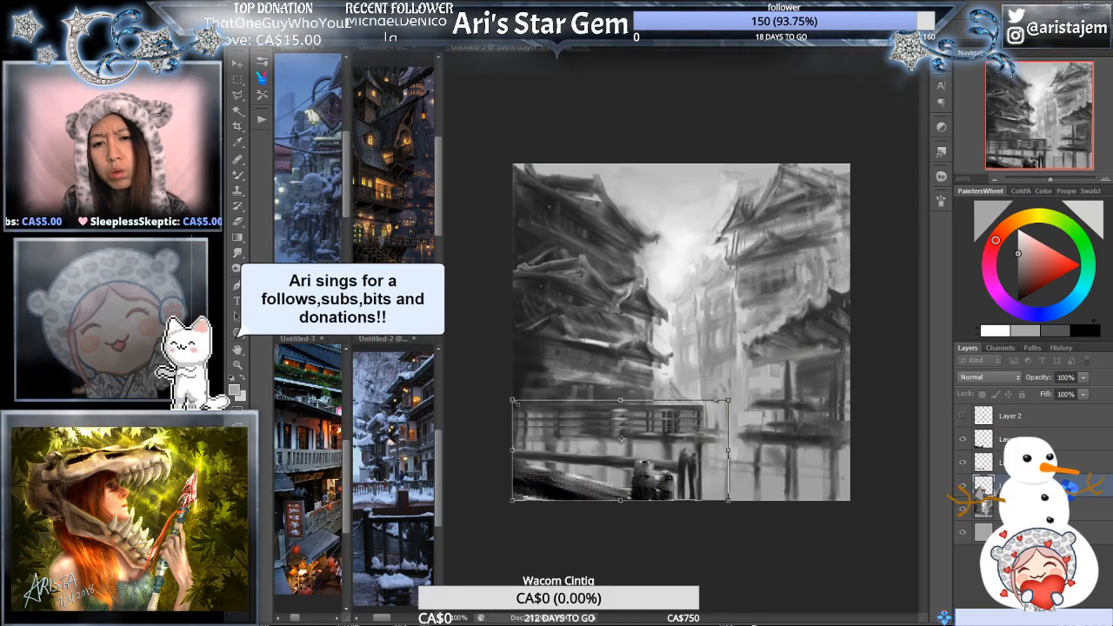
left_click_drag(512, 401, 508, 400)
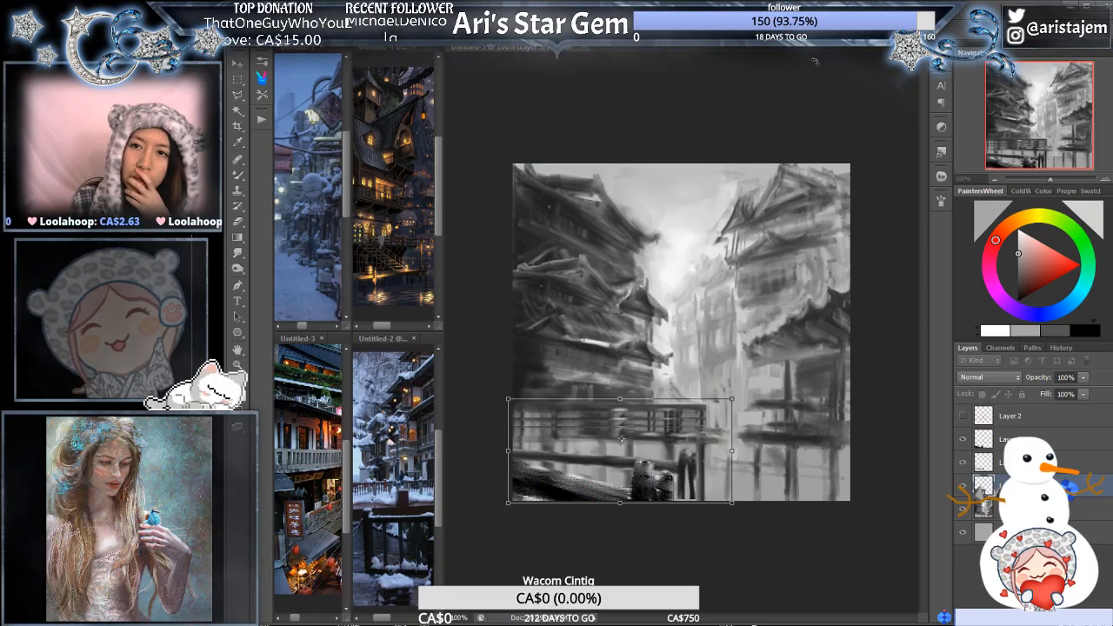
left_click(788, 32)
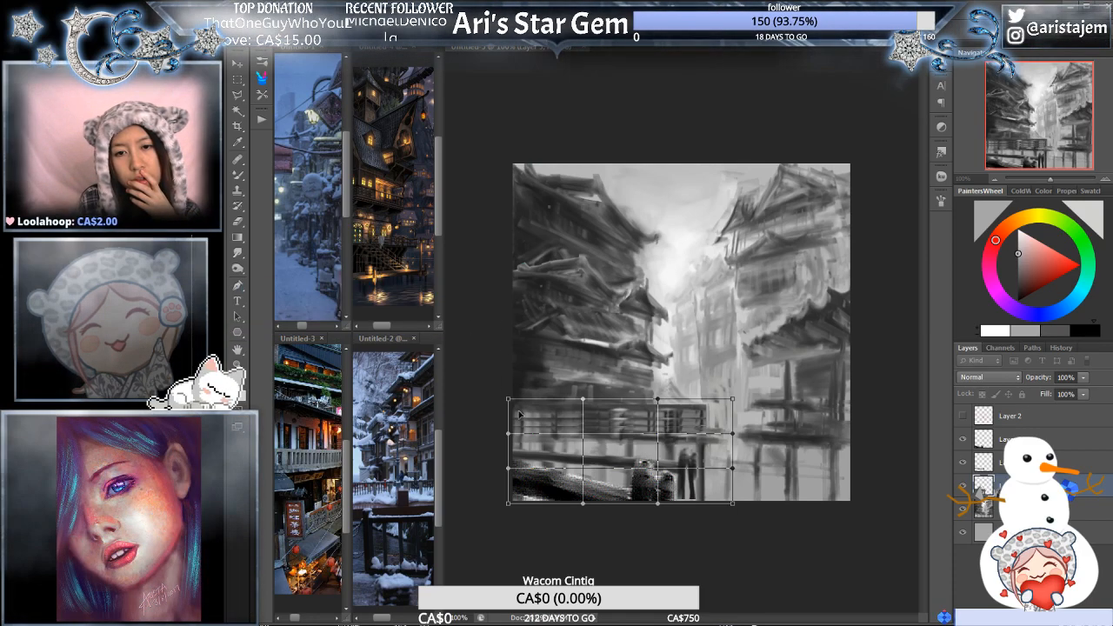
left_click_drag(509, 400, 510, 388)
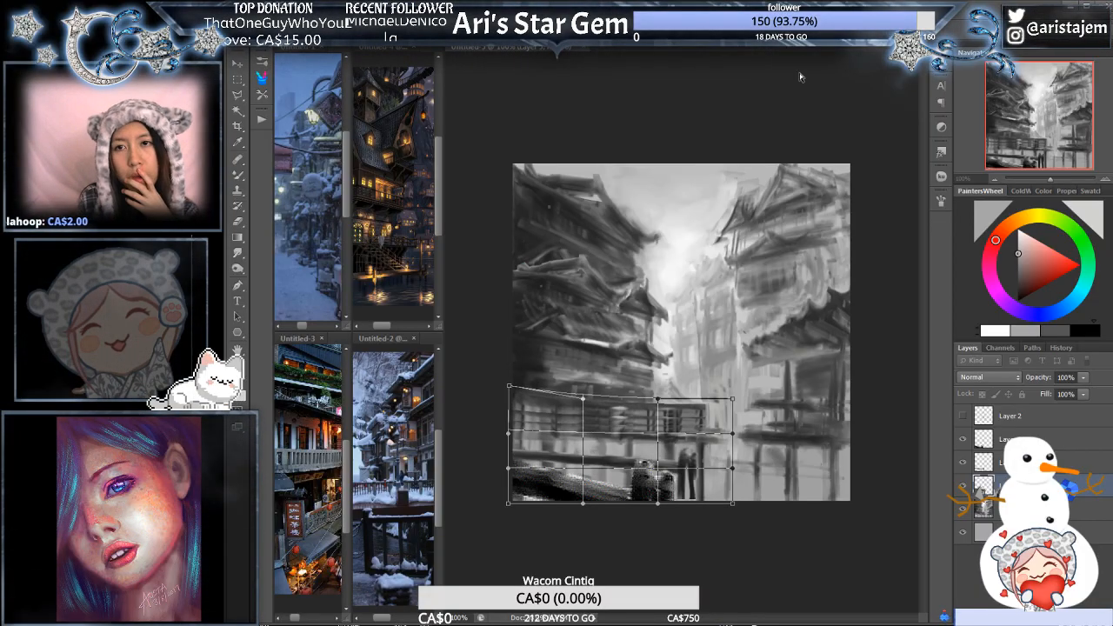
key("Return")
- Skew the left side of the walkway copy slightly upward, warp its top edge and upper-left corner outward, and apply the transform
key("ctrl+t")
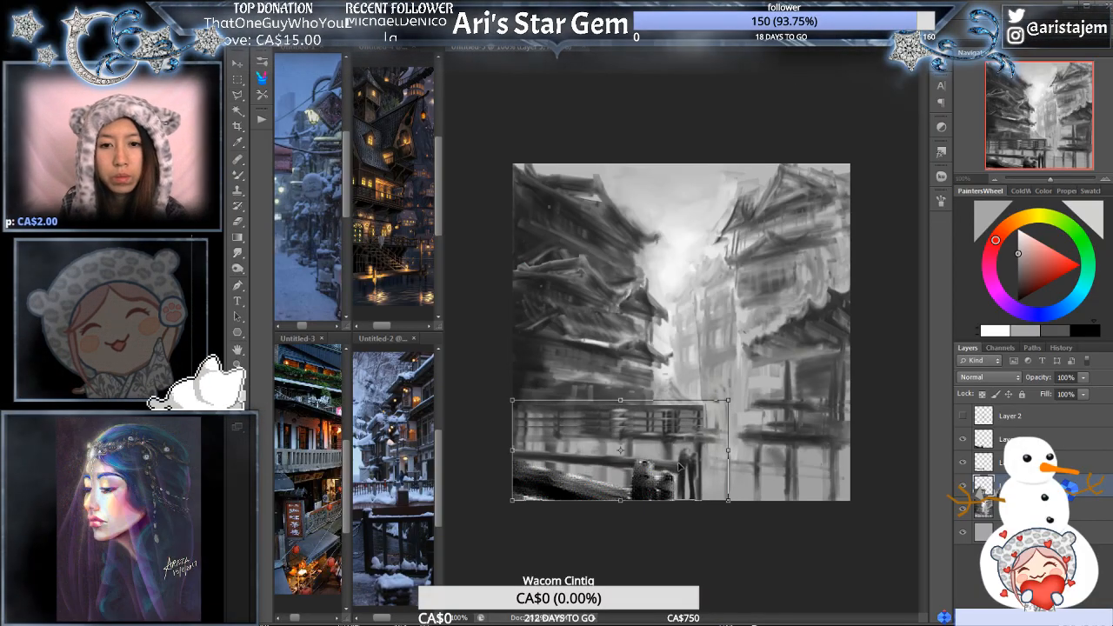
left_click_drag(513, 452, 509, 445)
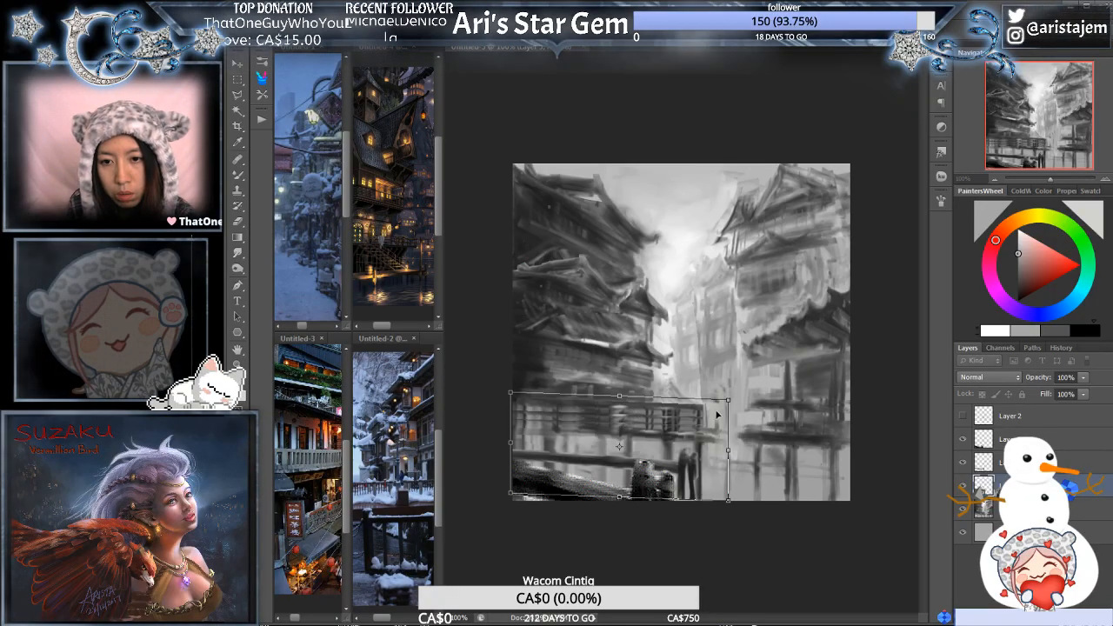
right_click(666, 407)
left_click(633, 481)
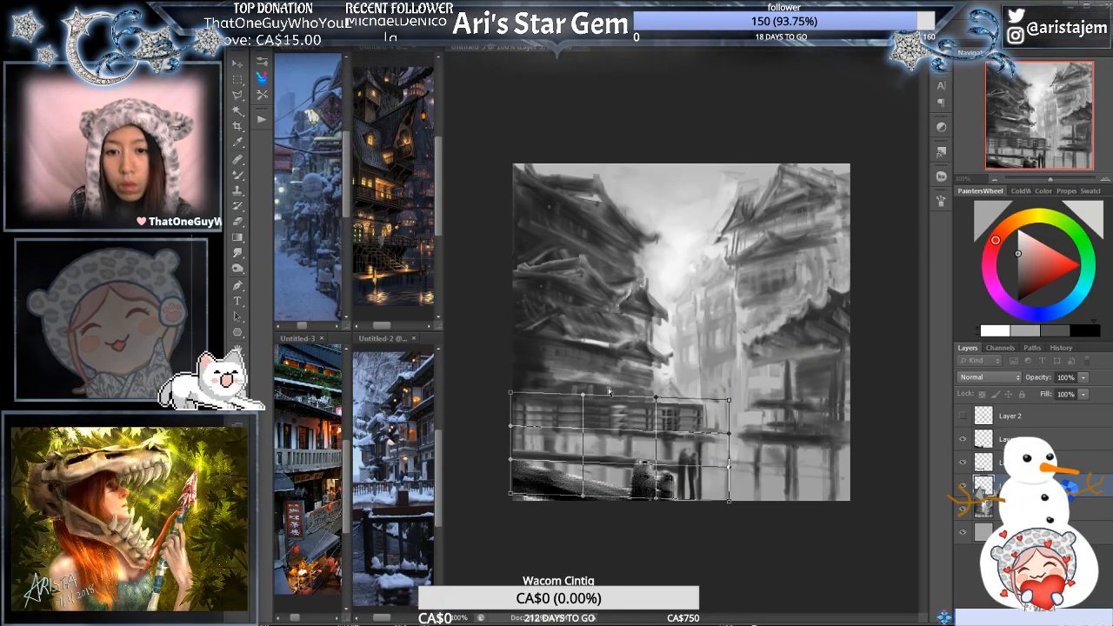
left_click_drag(609, 392, 622, 402)
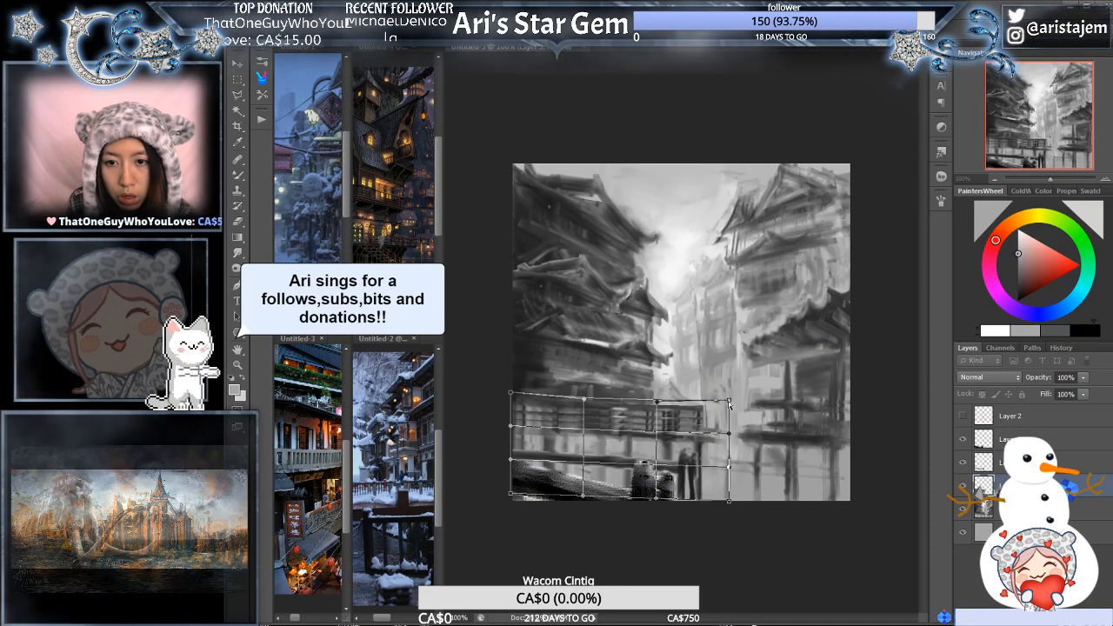
left_click_drag(510, 393, 508, 388)
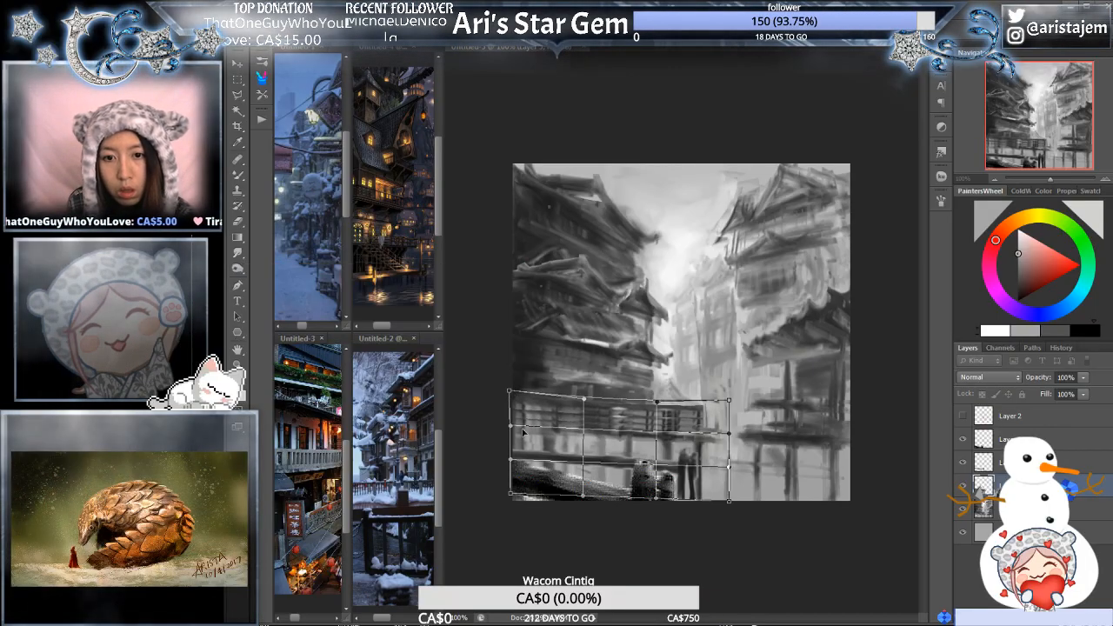
key("Return")
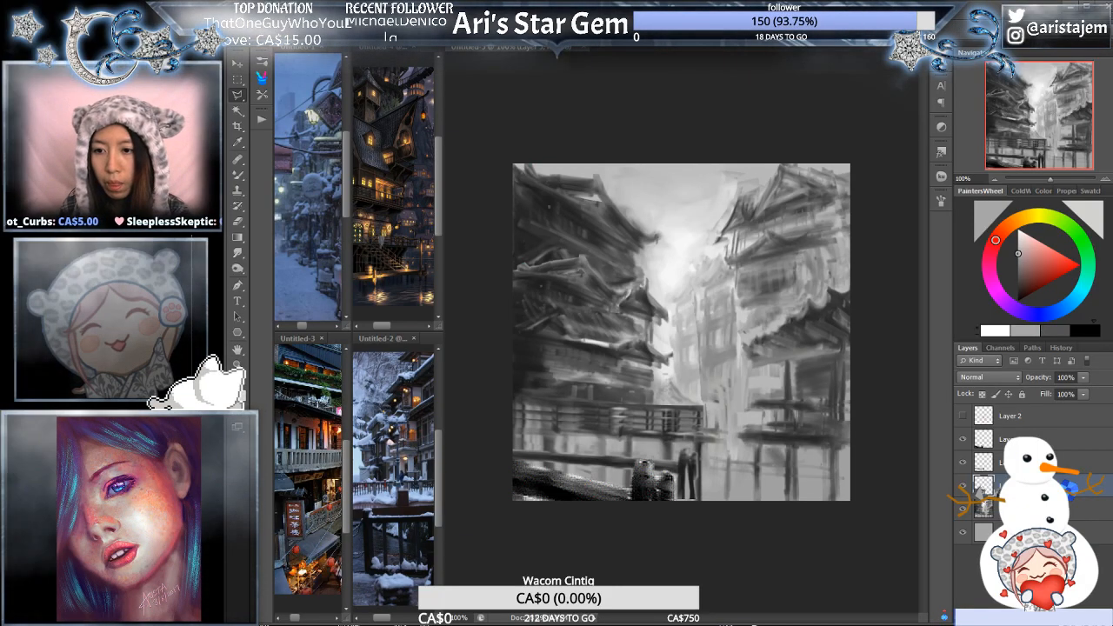
- Touch up the painting layer beneath and beside the walkway's right end with greys sampled from the picture
left_click(989, 507)
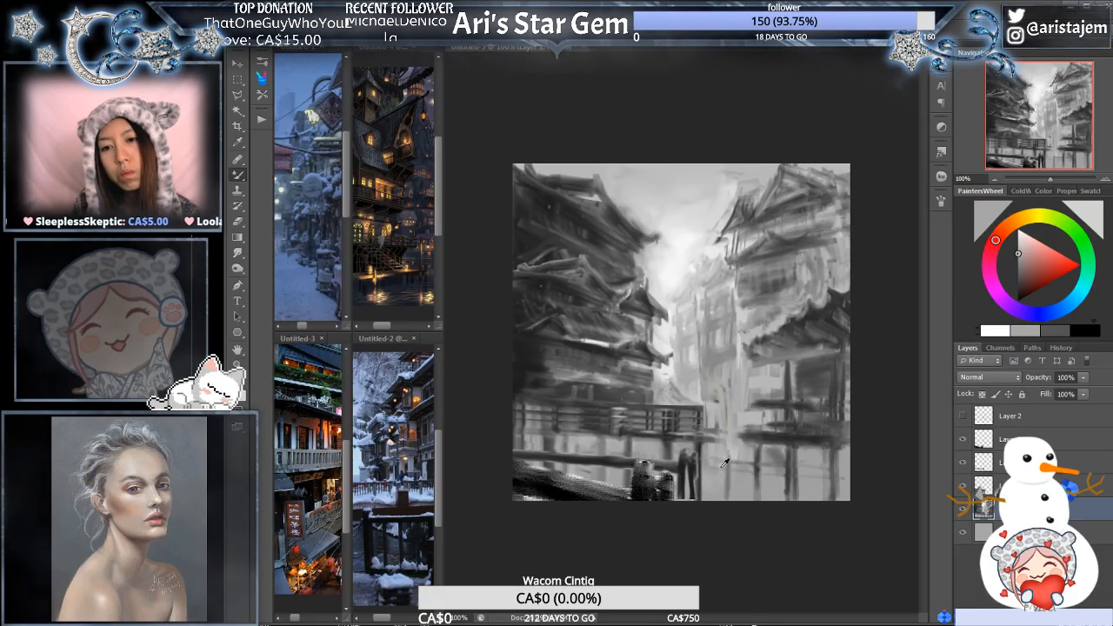
left_click(693, 467, "alt")
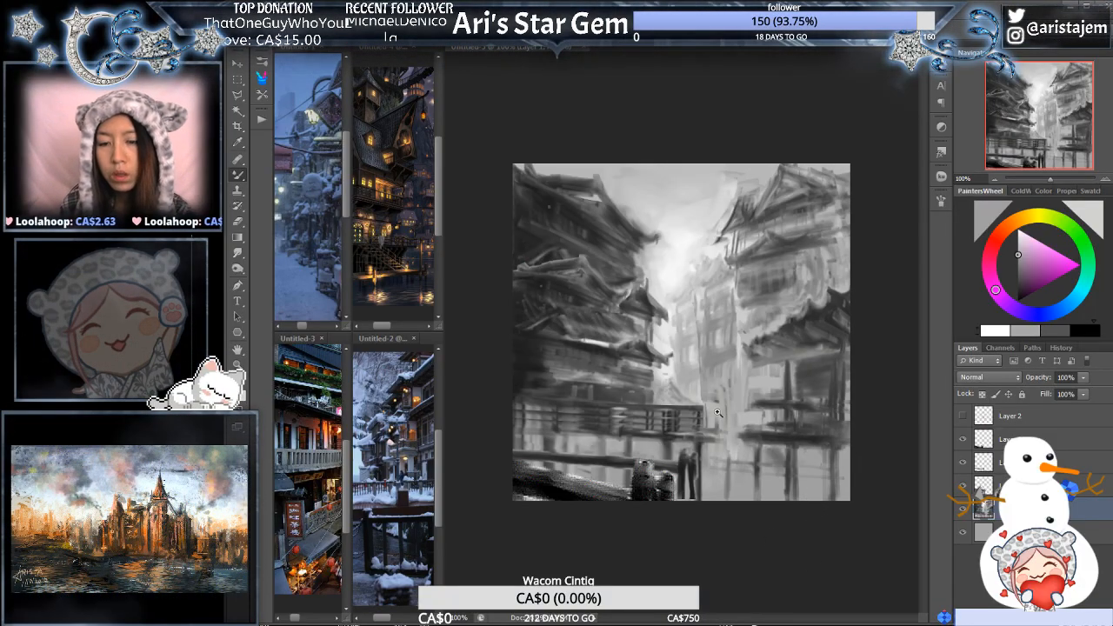
left_click(717, 412)
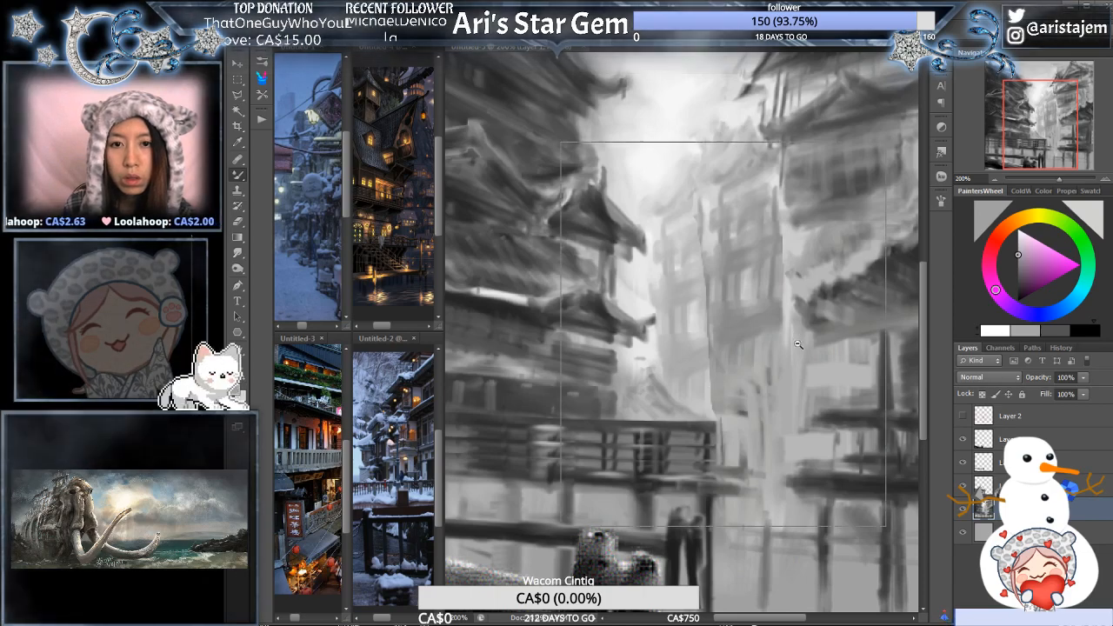
left_click(766, 374, "alt")
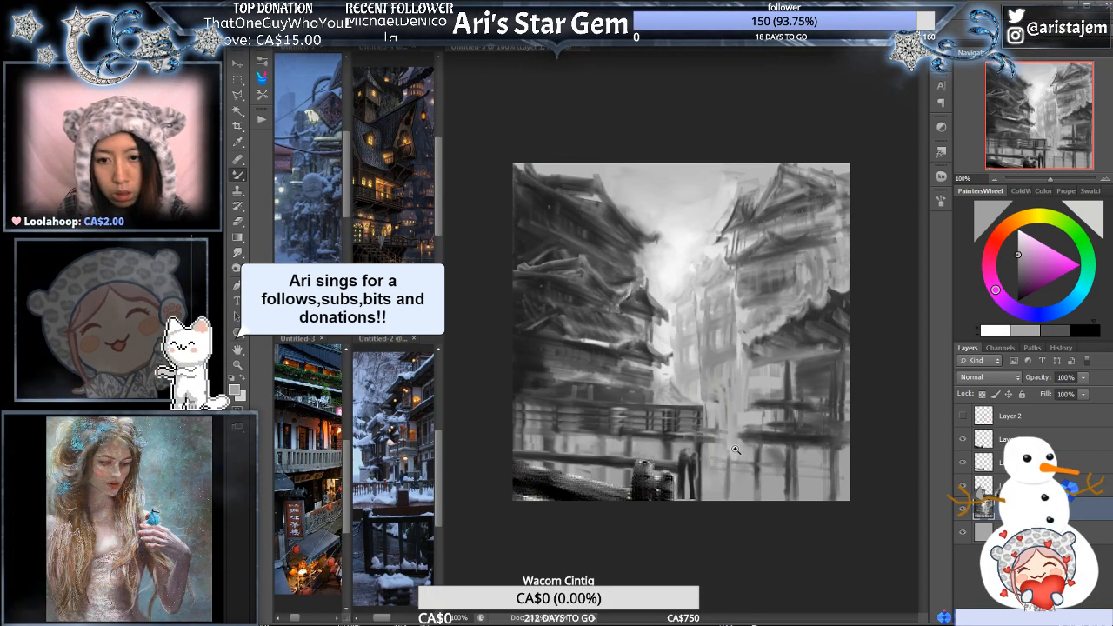
left_click(722, 448)
left_click_drag(721, 448, 872, 424)
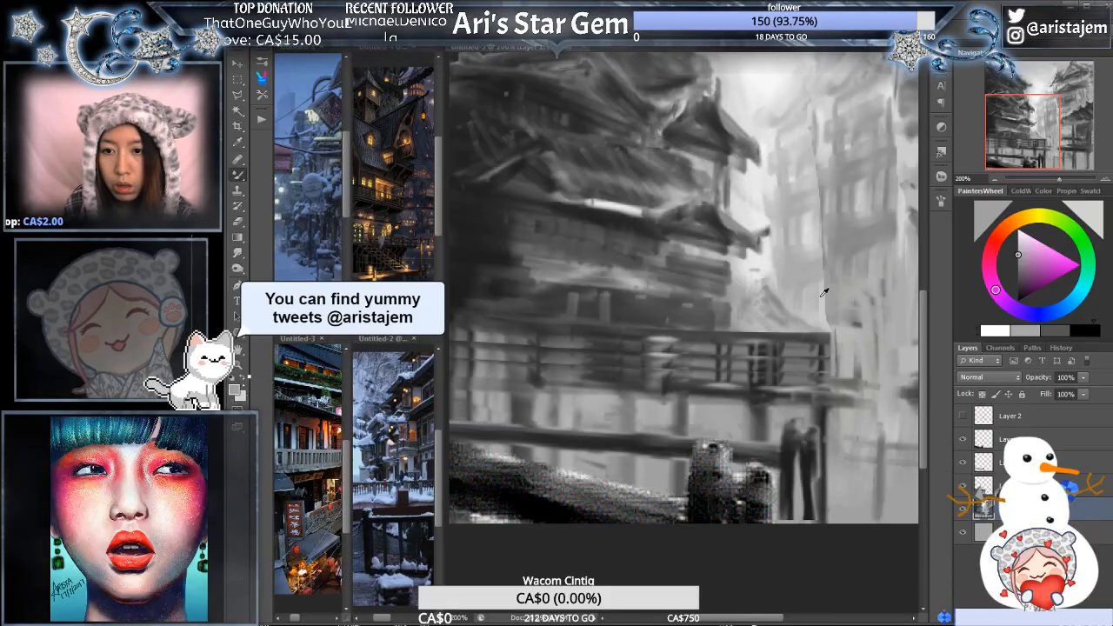
left_click(713, 369, "alt")
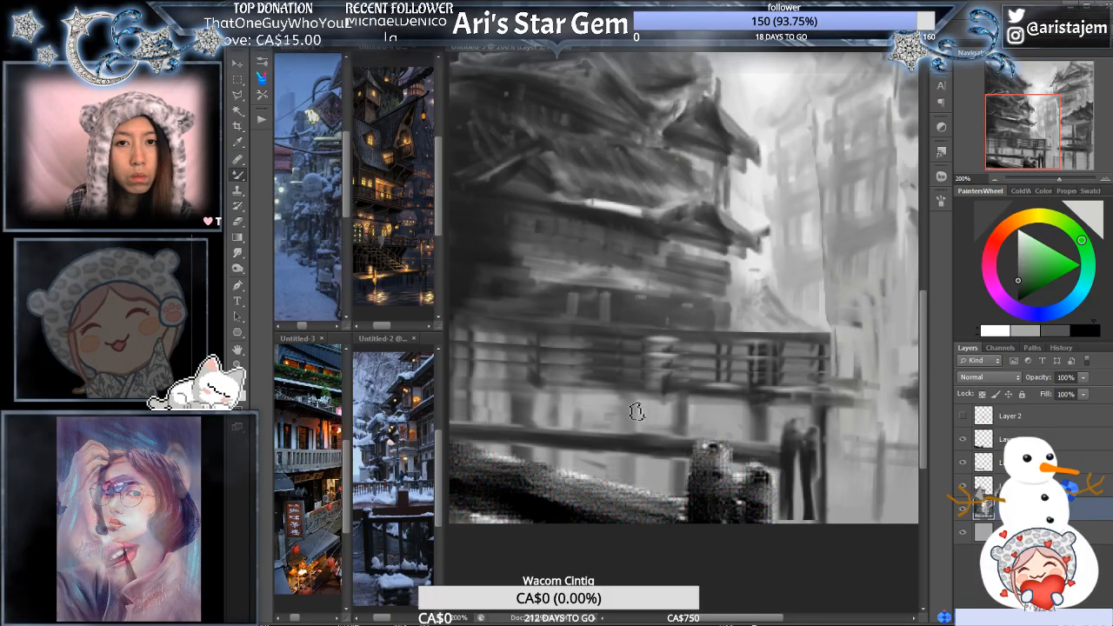
- Paint extra dark grey support posts beneath the walkway on its copied layer and brush light grey into the gaps between them
left_click(1081, 330)
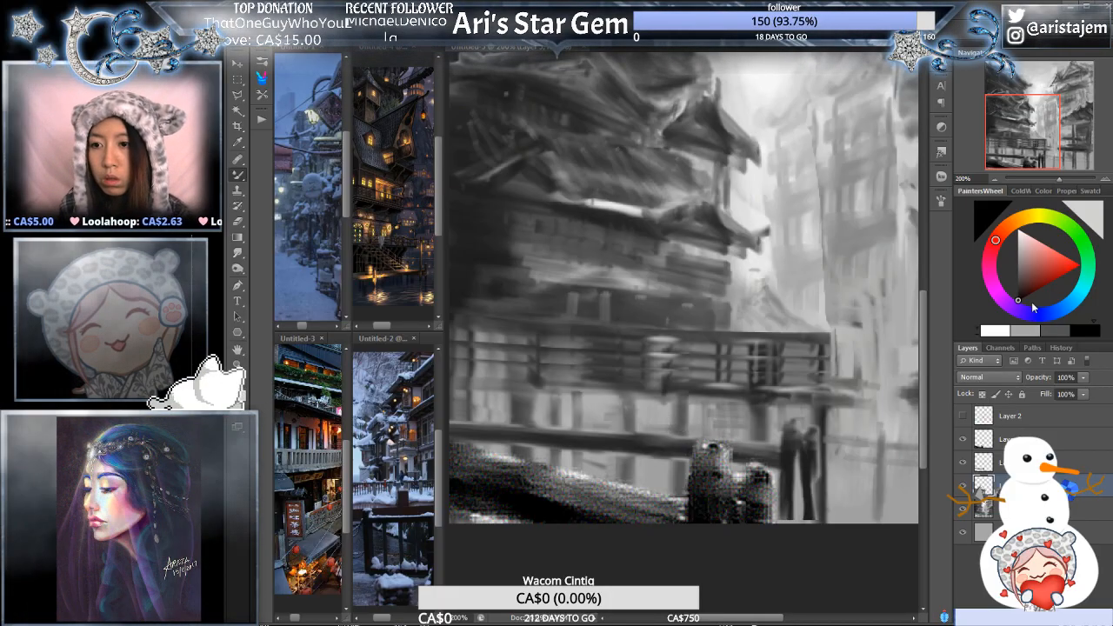
left_click(1054, 330)
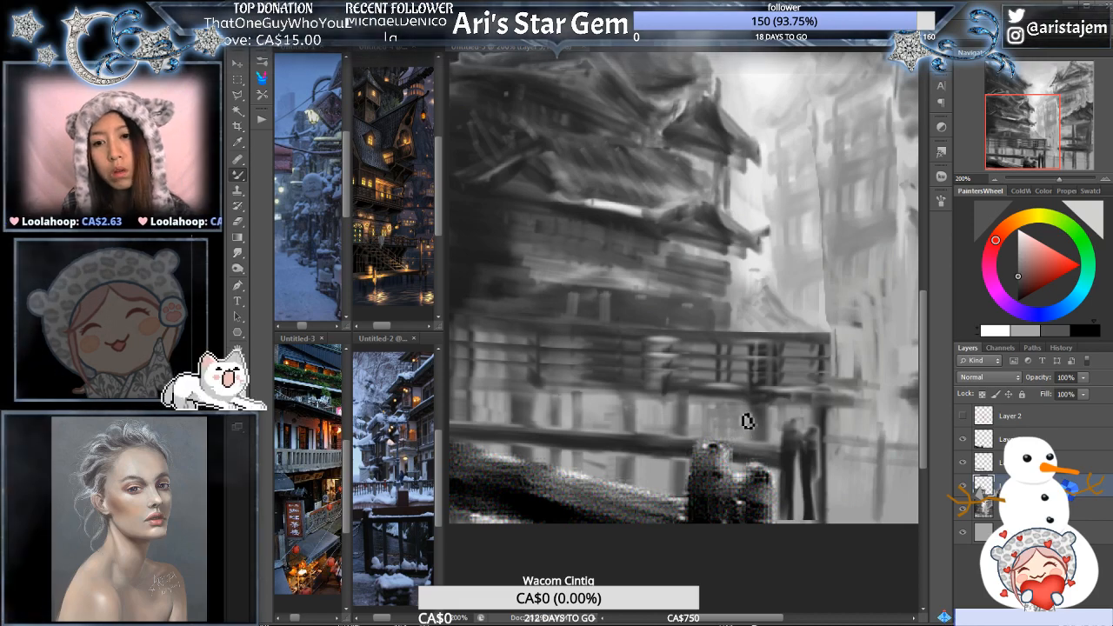
left_click(759, 209, "alt")
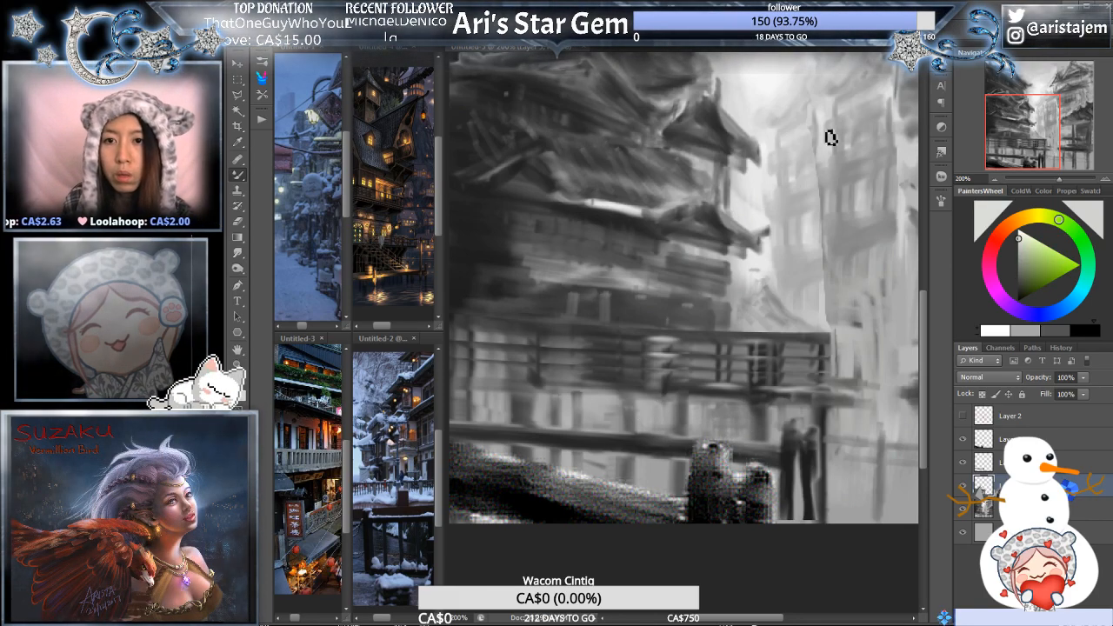
left_click(774, 74, "alt")
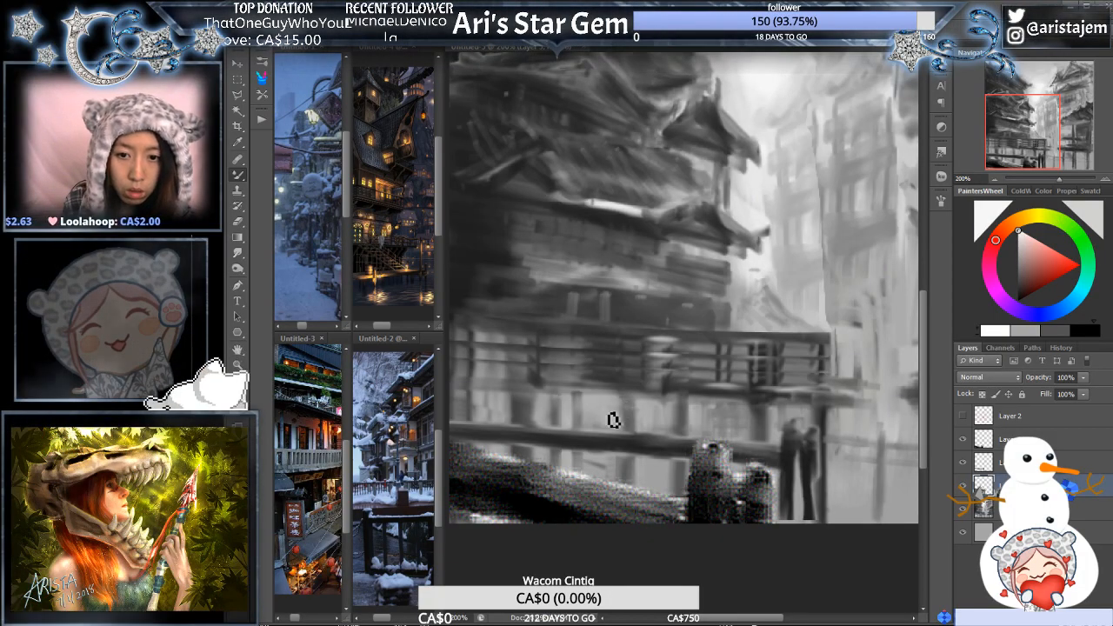
left_click(715, 345, "ctrl+alt")
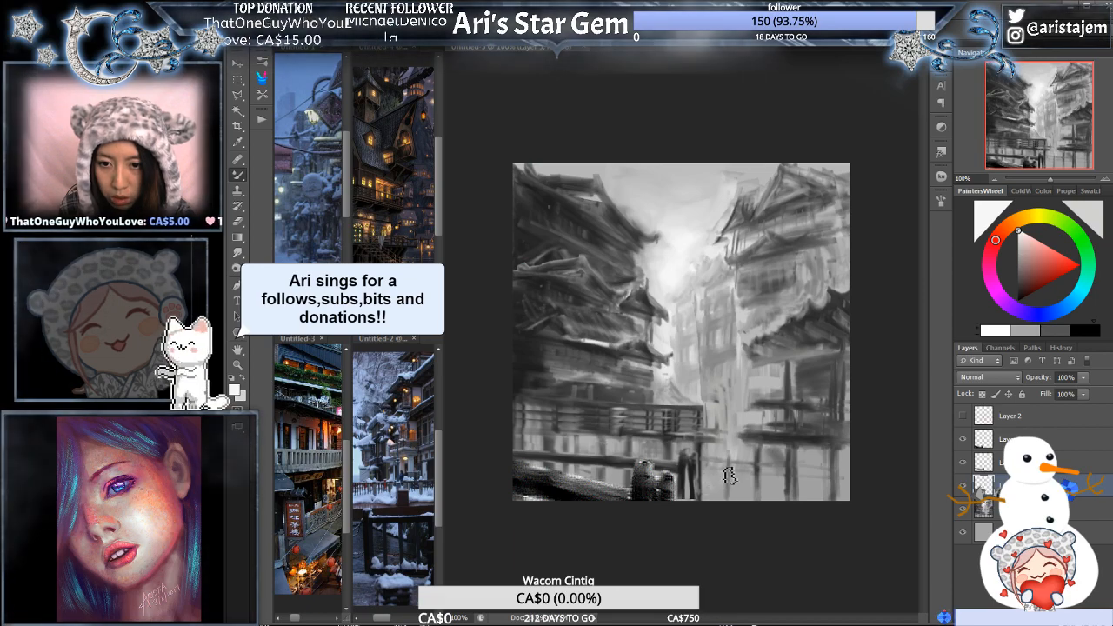
- Paint a thin grey railing and posts across the light area beneath the right-hand building, blending them with lighter strokes
left_click(739, 458, "ctrl")
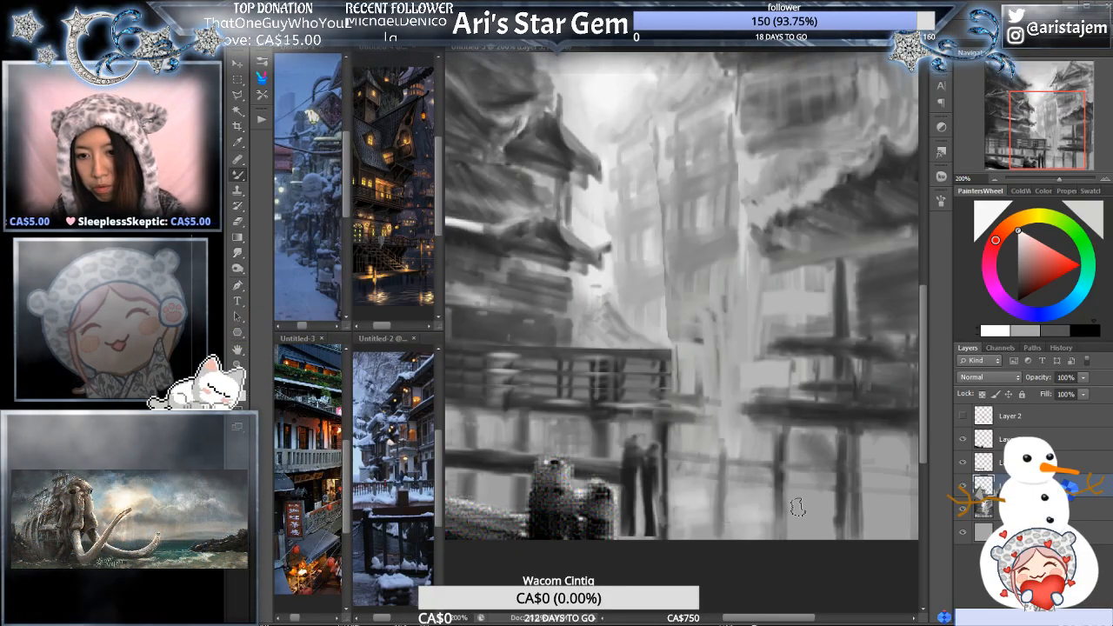
left_click(801, 456, "alt")
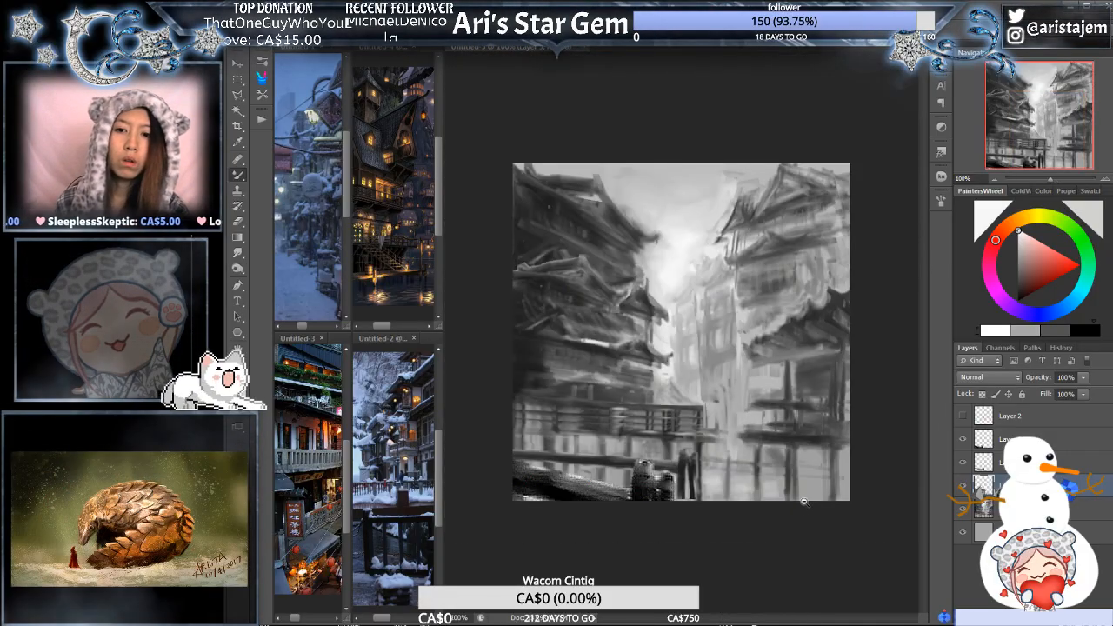
left_click(779, 450)
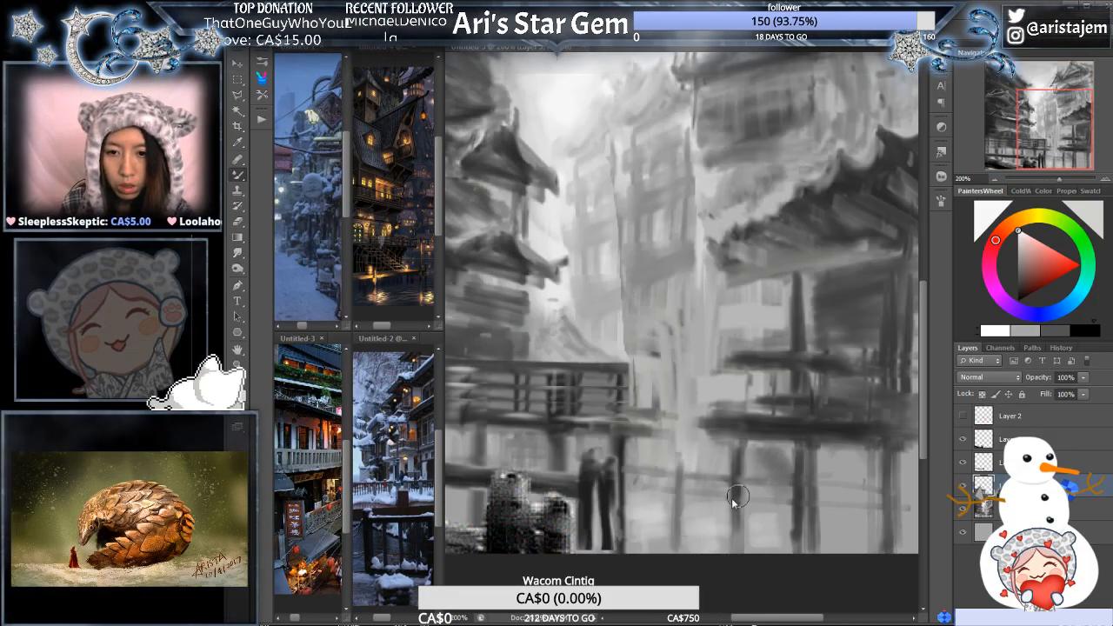
left_click(687, 485, "alt")
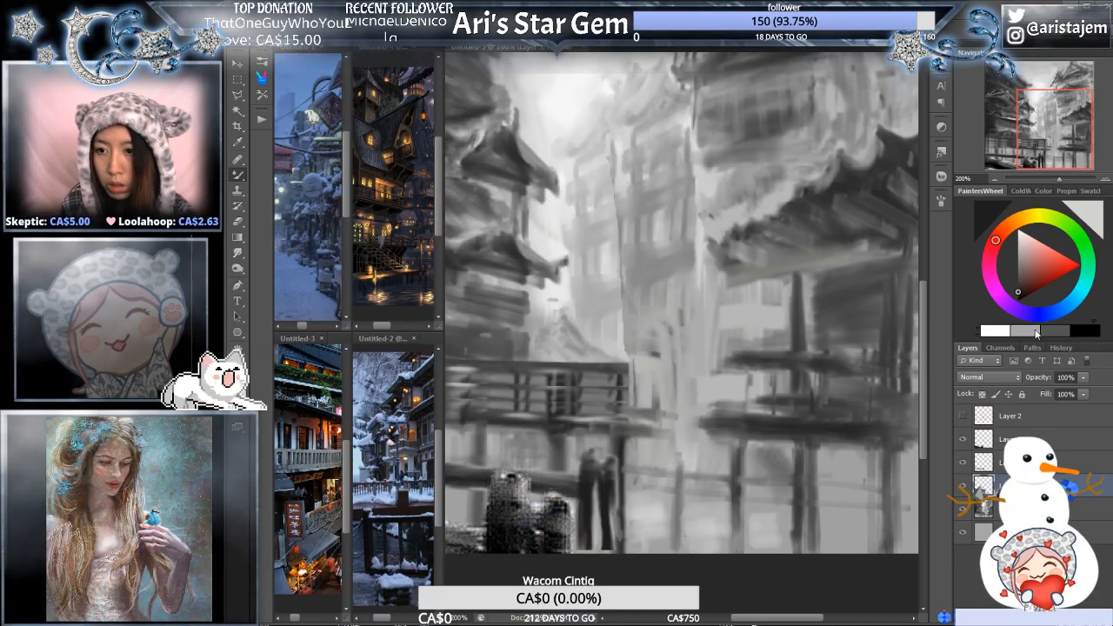
left_click(1038, 332)
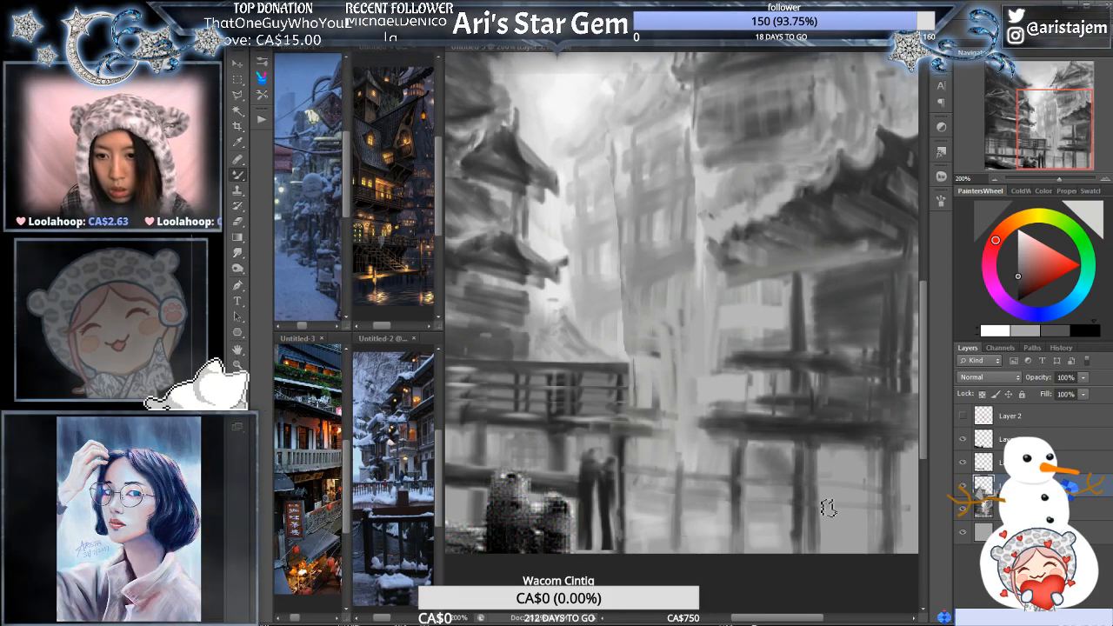
left_click(810, 458, "alt")
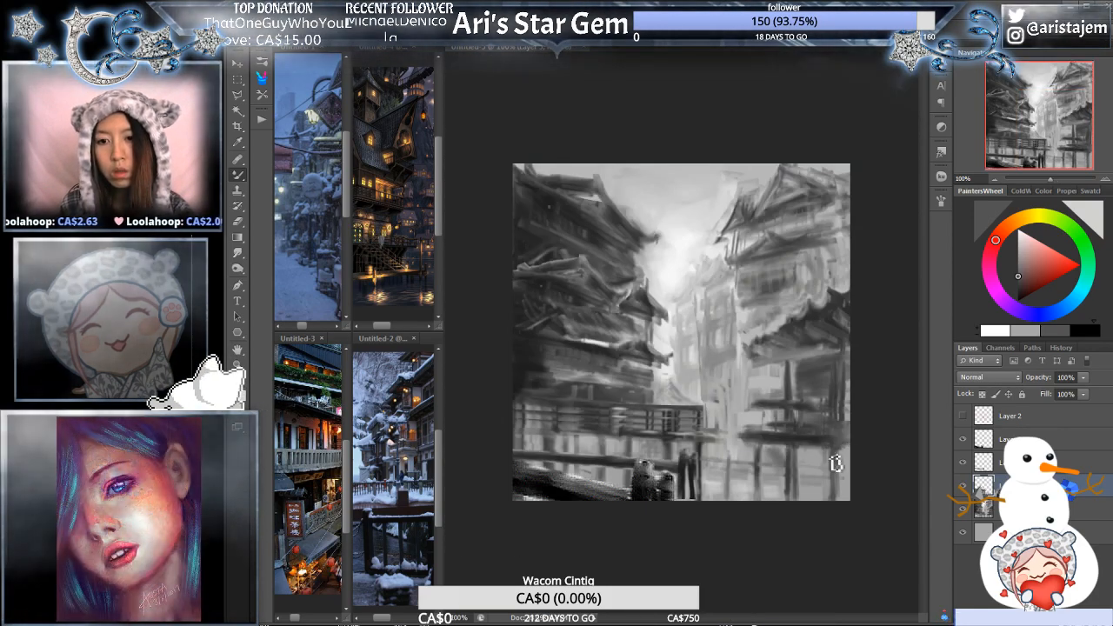
left_click(826, 467)
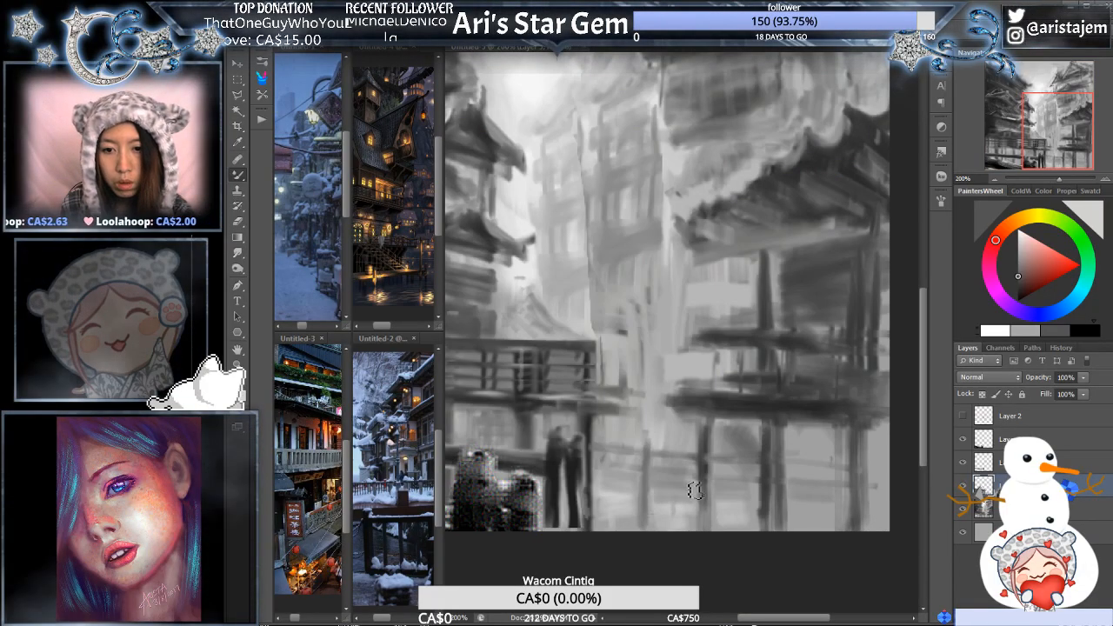
left_click(686, 498, "alt")
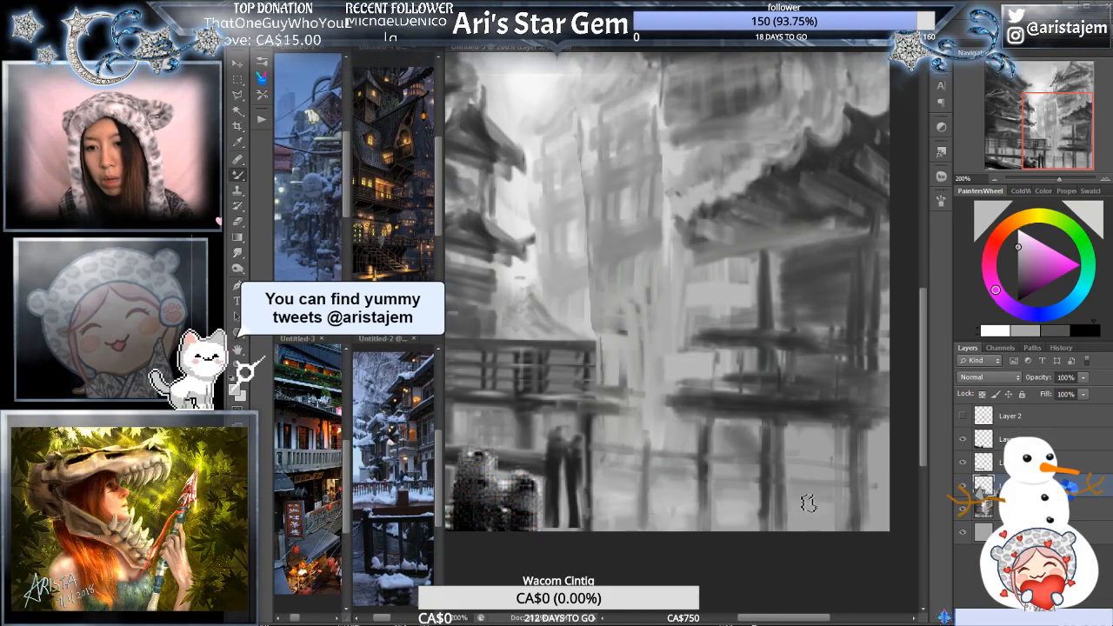
- Refine the platform, posts and light gaps of the right-hand building with sampled dark and light greys, checking the whole composition
left_click(787, 405, "alt")
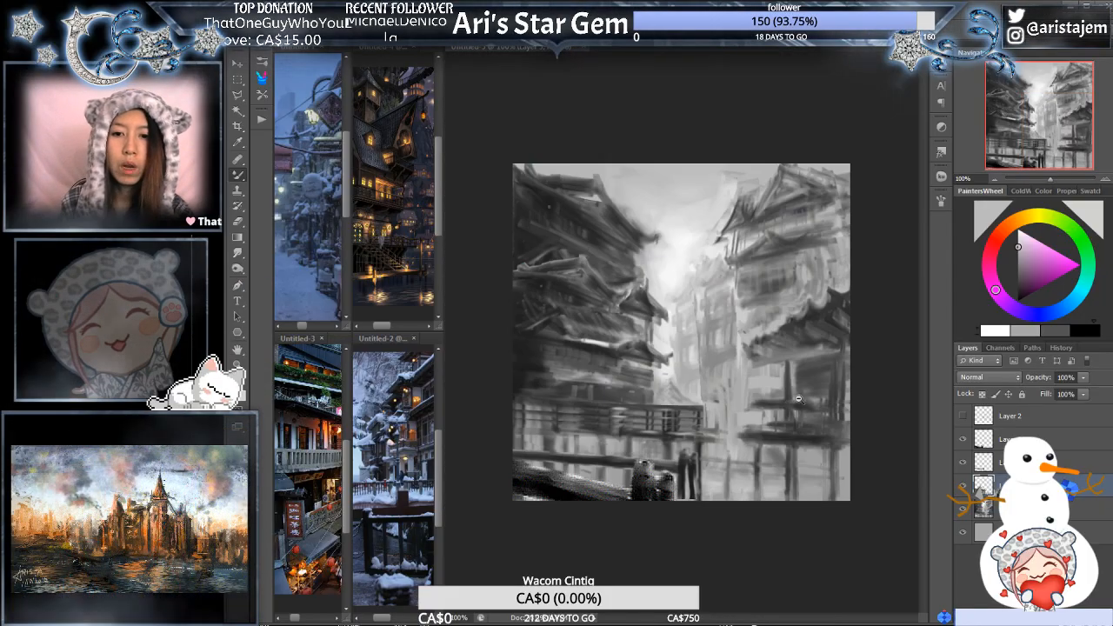
left_click(797, 440, "ctrl")
left_click(776, 435, "alt")
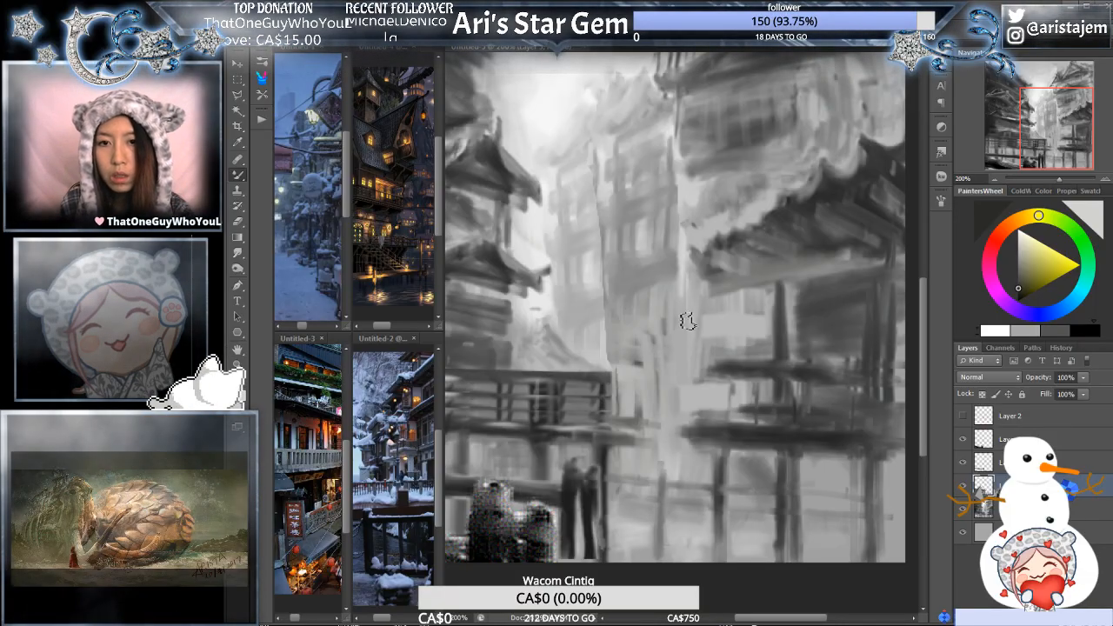
left_click(533, 230, "alt")
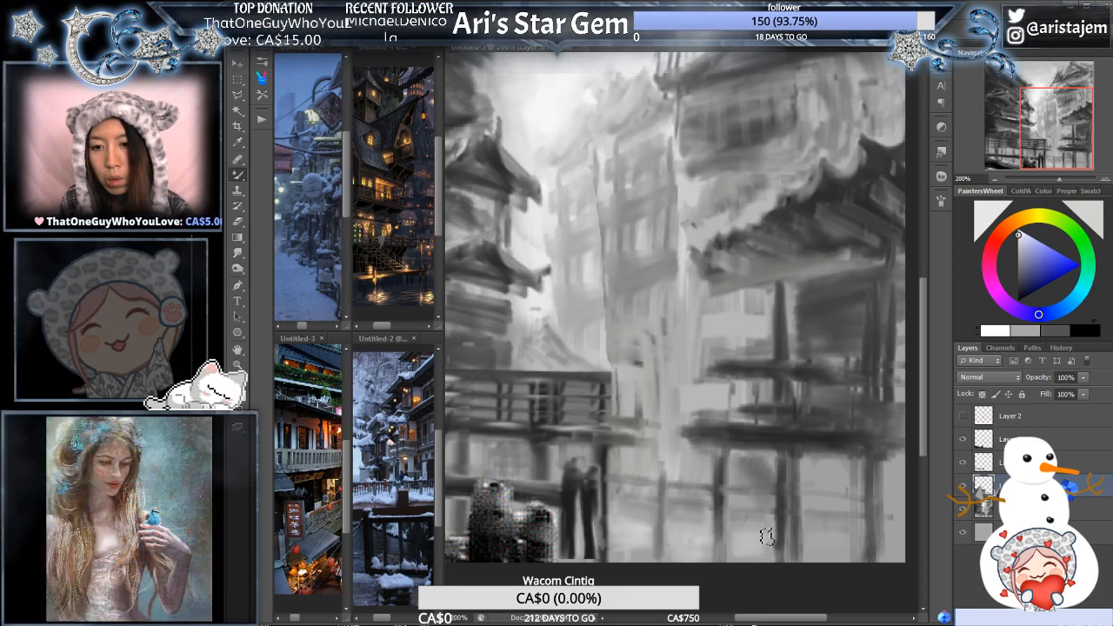
left_click(811, 427, "alt")
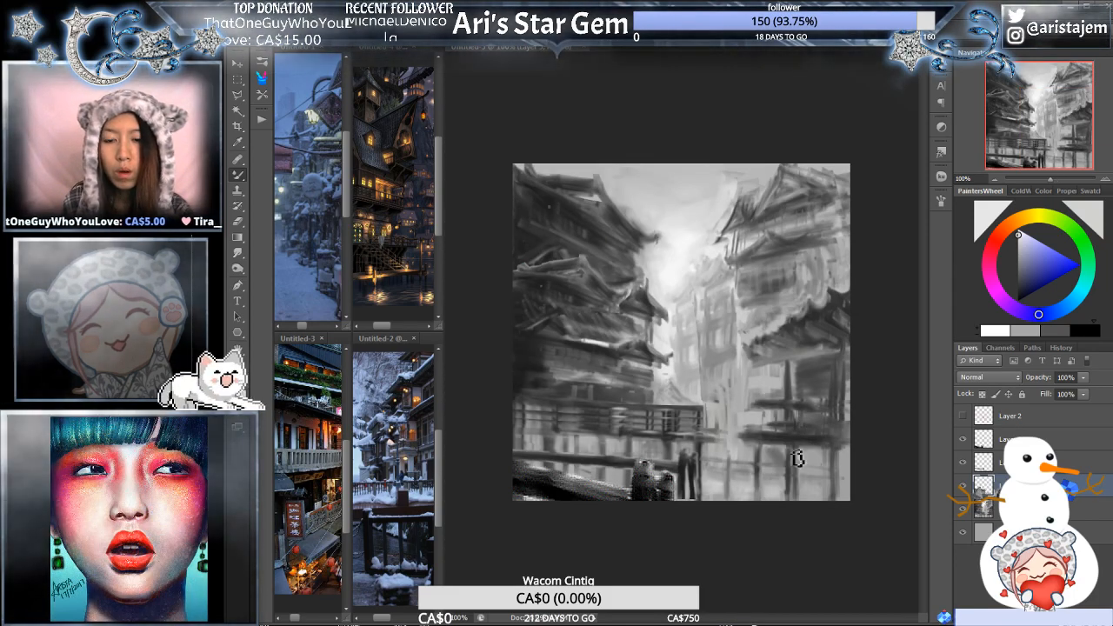
left_click(731, 404, "alt")
left_click(730, 405, "alt")
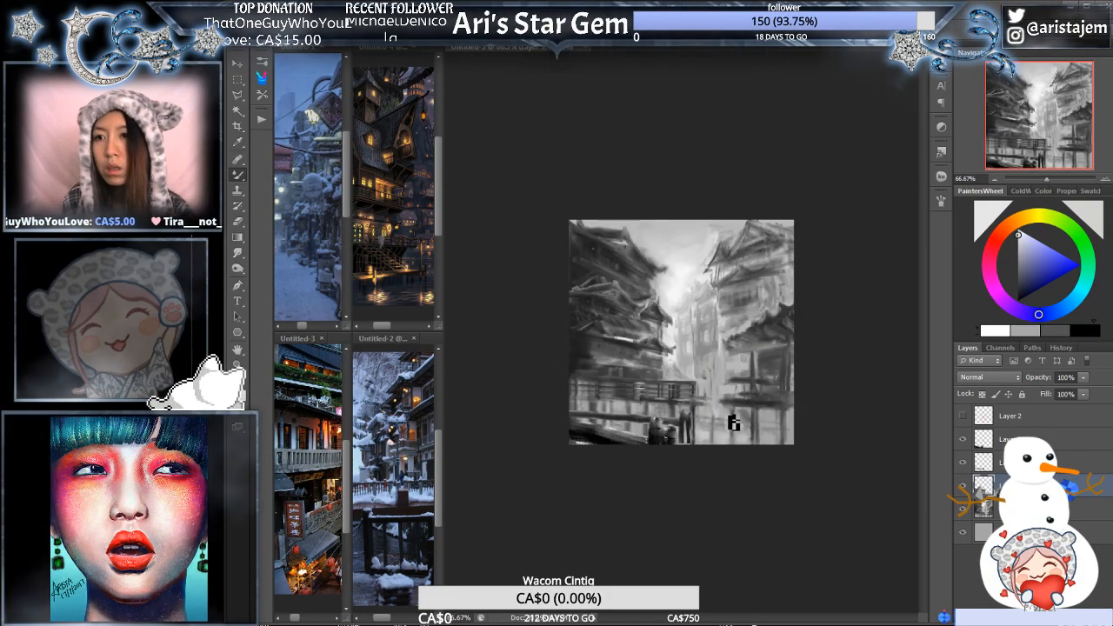
left_click(729, 414)
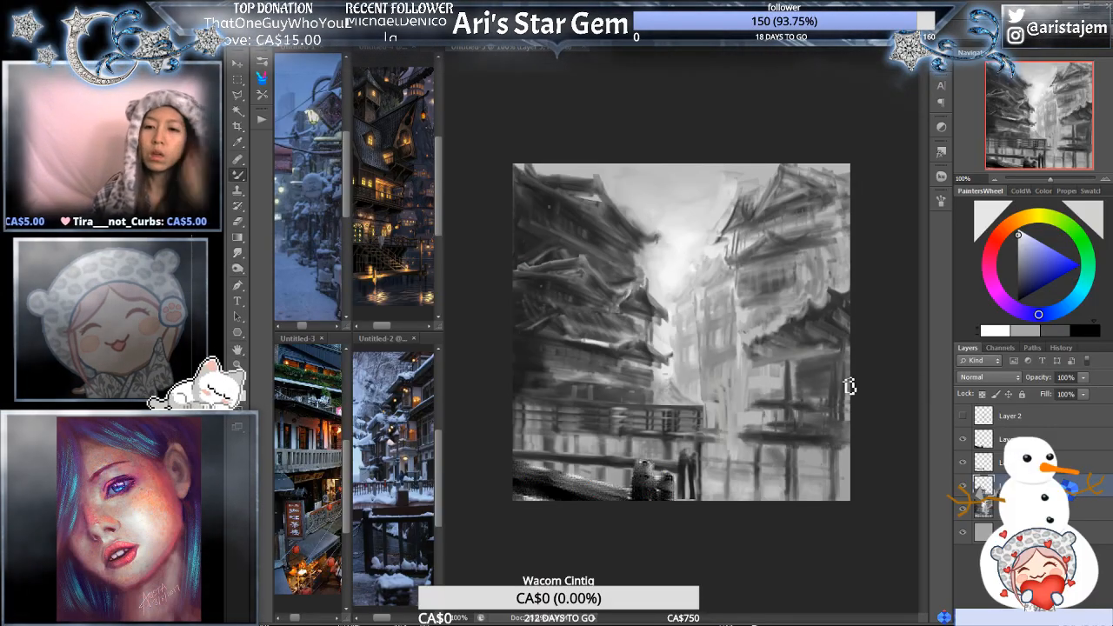
- Add a Photo Filter adjustment with Warming Filter (85) above the topmost visible layer, discarding a trial Color Lookup adjustment
left_click(1053, 441)
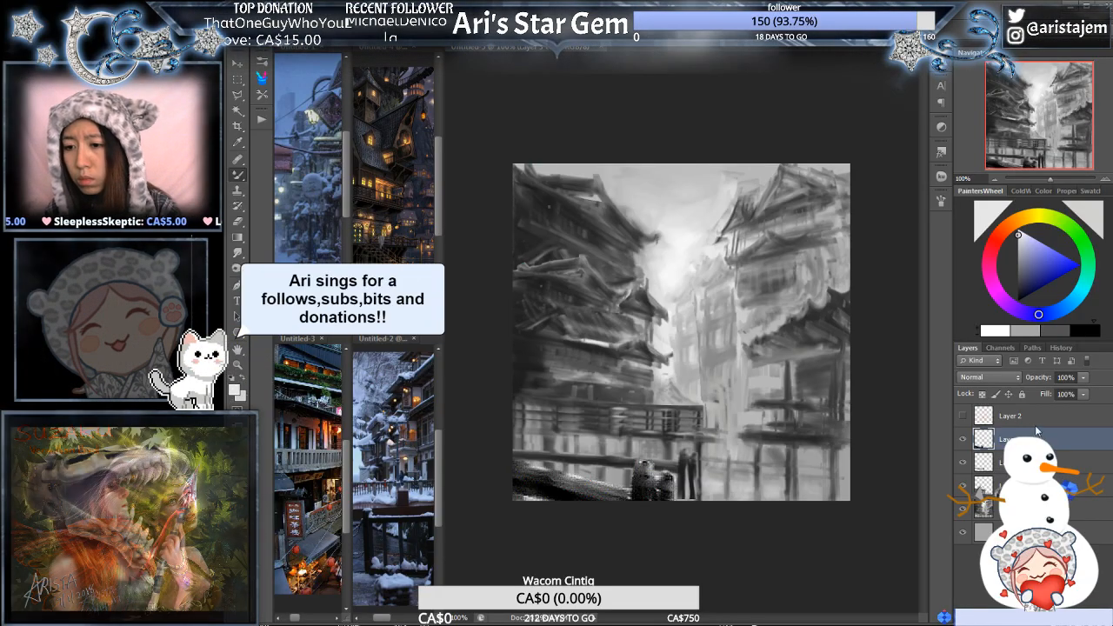
left_click(1048, 532)
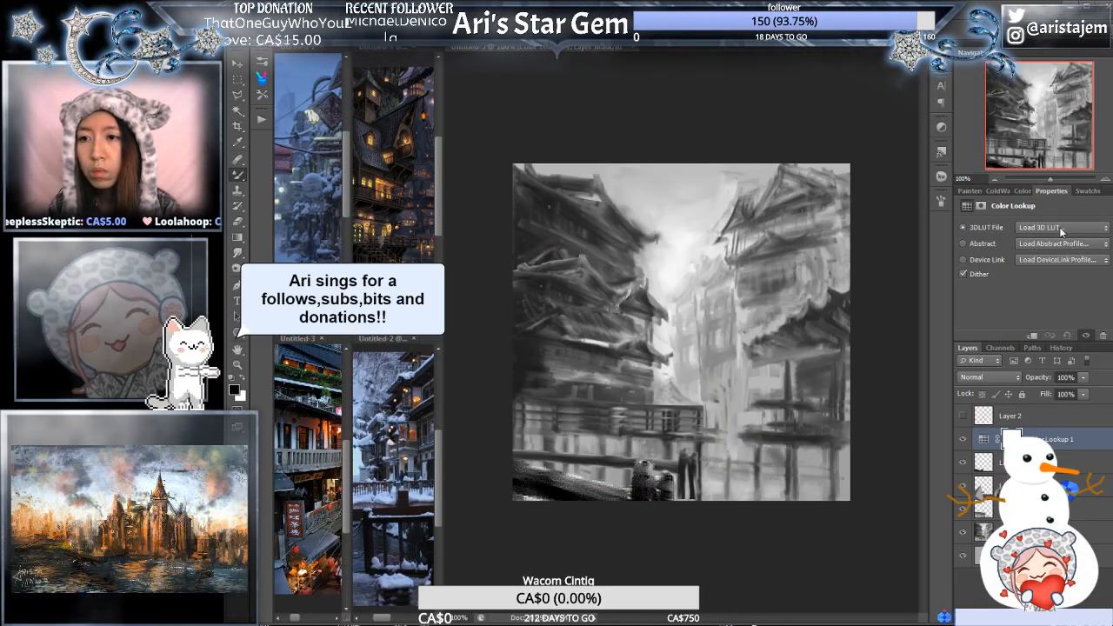
key("Delete")
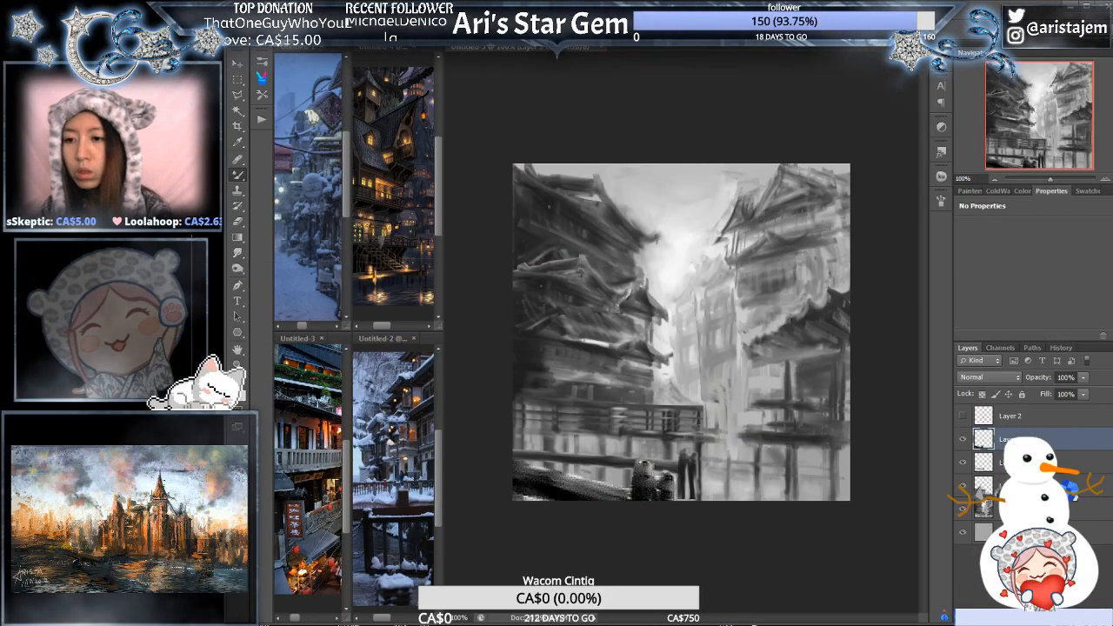
left_click(1078, 511)
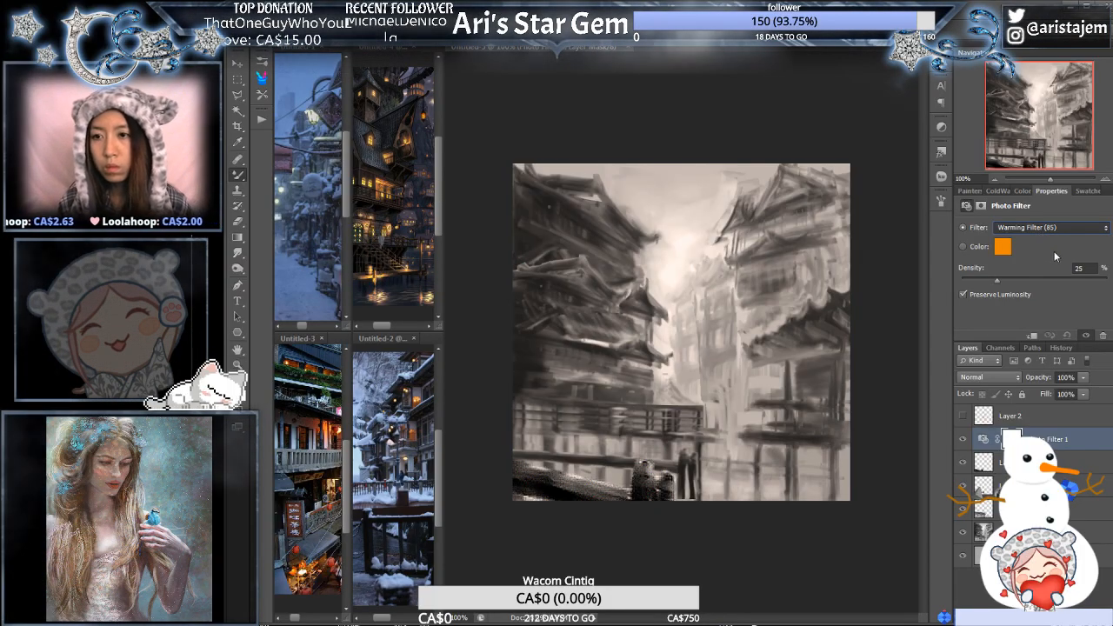
- Compare Warming Filter (LBA) and Warming Filter (85) at stronger densities, settling on Warming Filter (85) at 25%
key("Down")
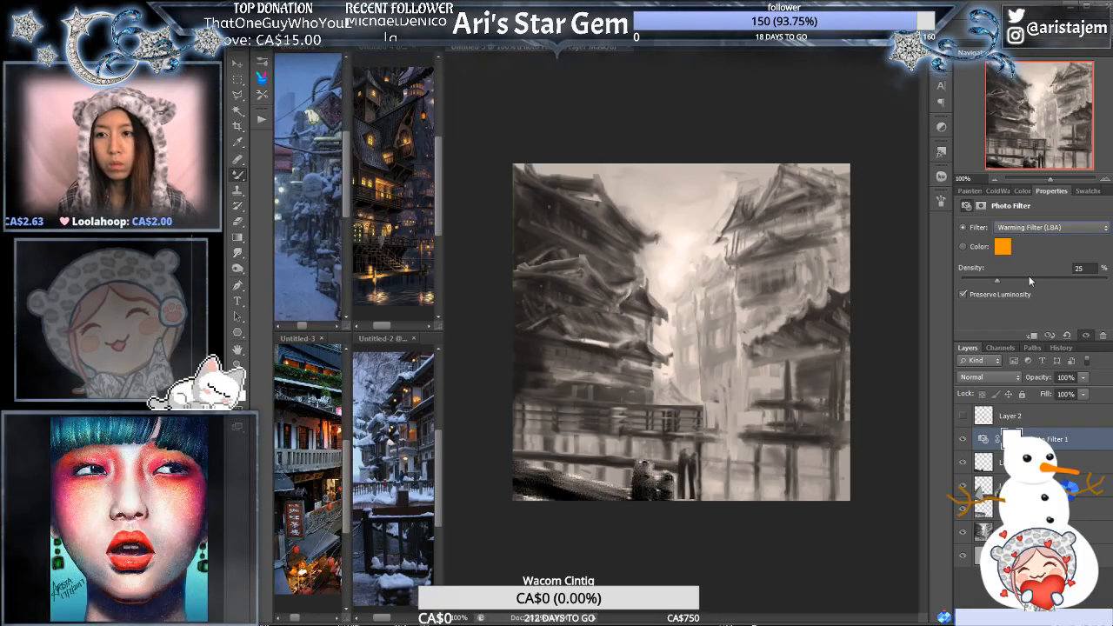
mouse_move(996, 280)
left_mouse_down()
mouse_move(1032, 274)
mouse_move(1016, 277)
left_mouse_up()
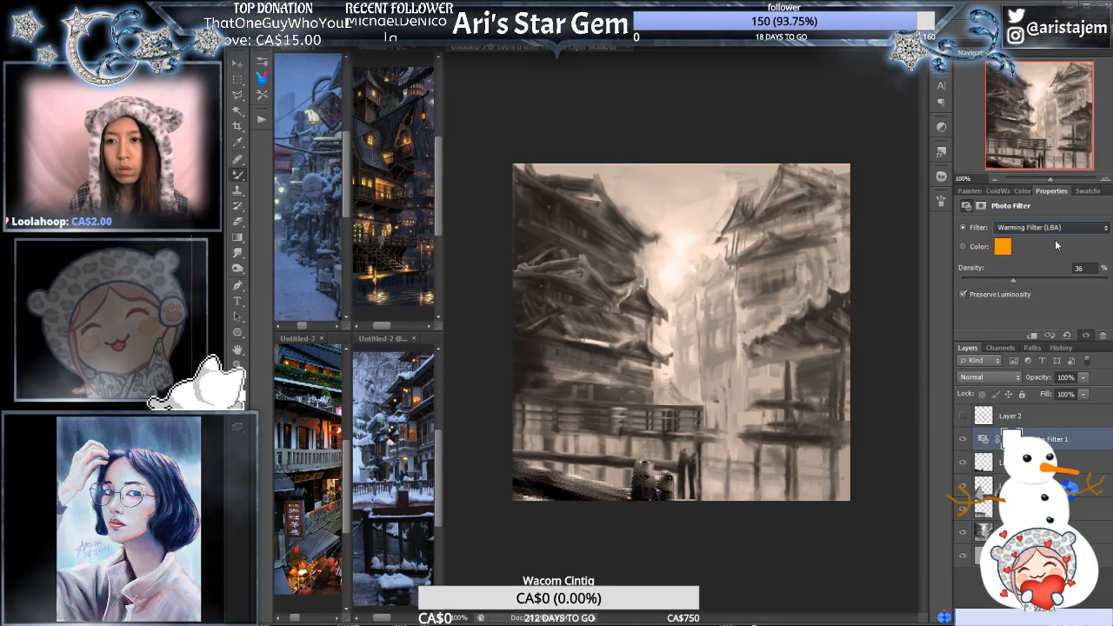
key("Up")
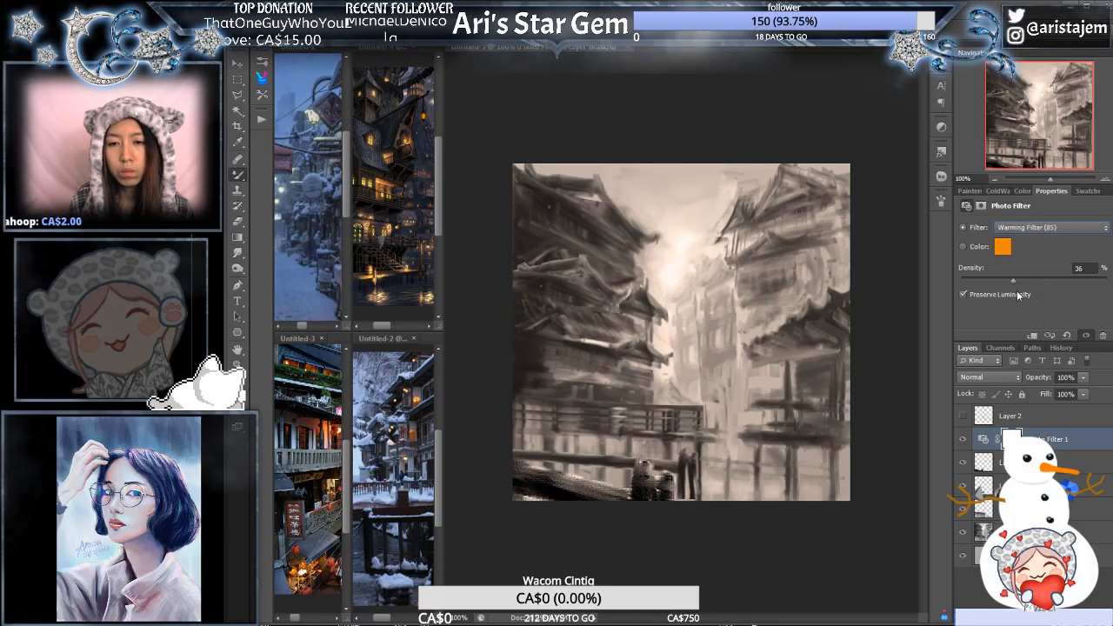
left_click_drag(1012, 280, 1001, 282)
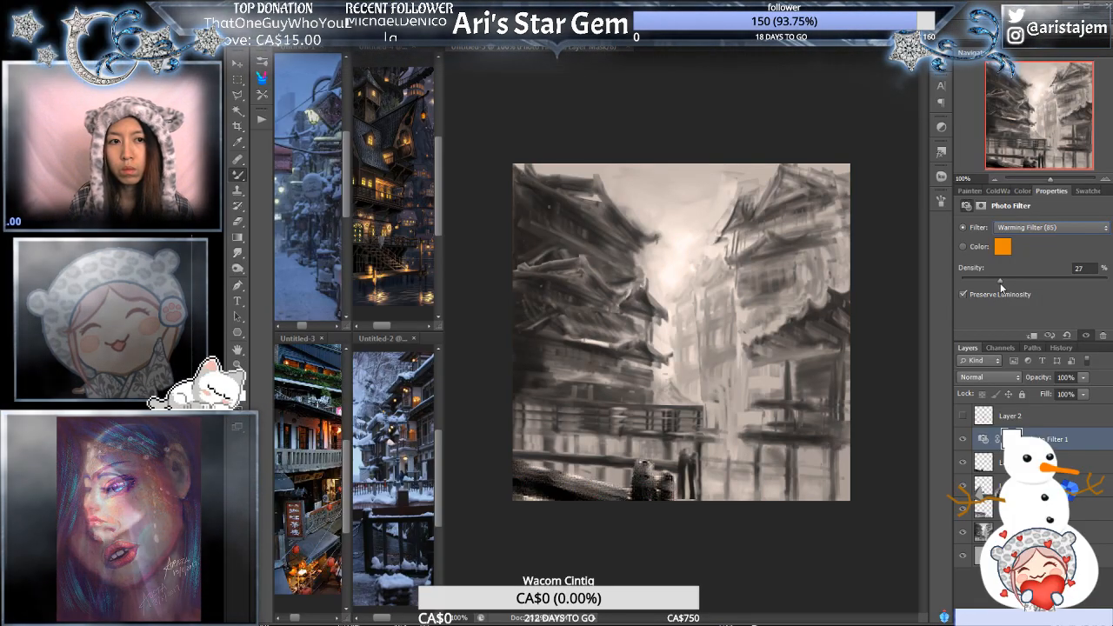
left_click_drag(999, 283, 998, 283)
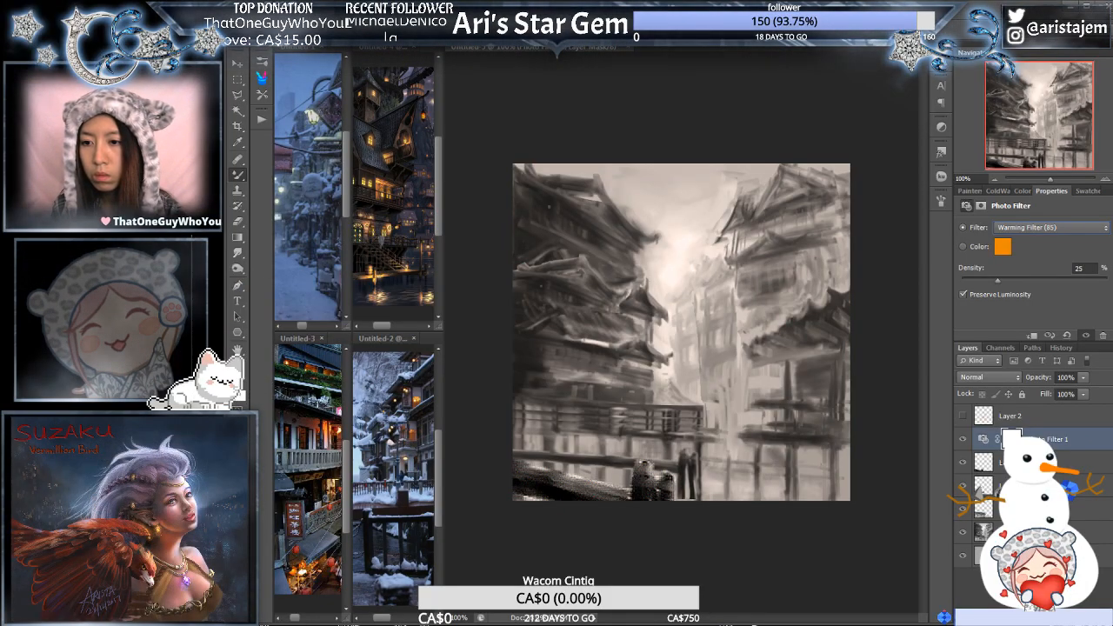
- Add a second Photo Filter adjustment above the first, trying the cooling filters and Green before choosing Cyan
left_click(1063, 464)
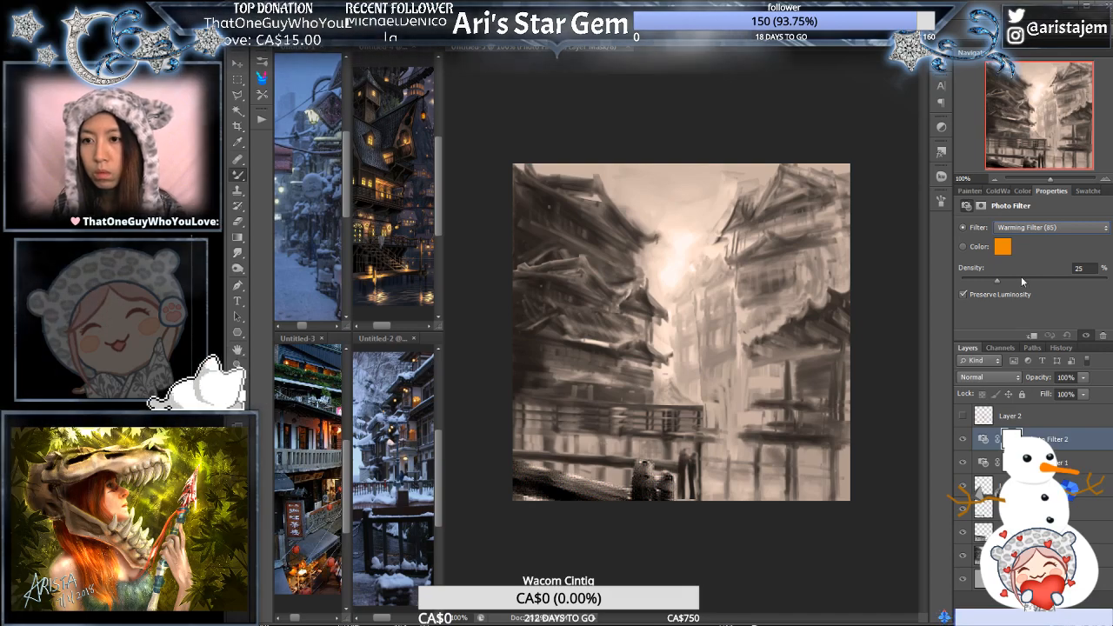
left_click(1026, 229)
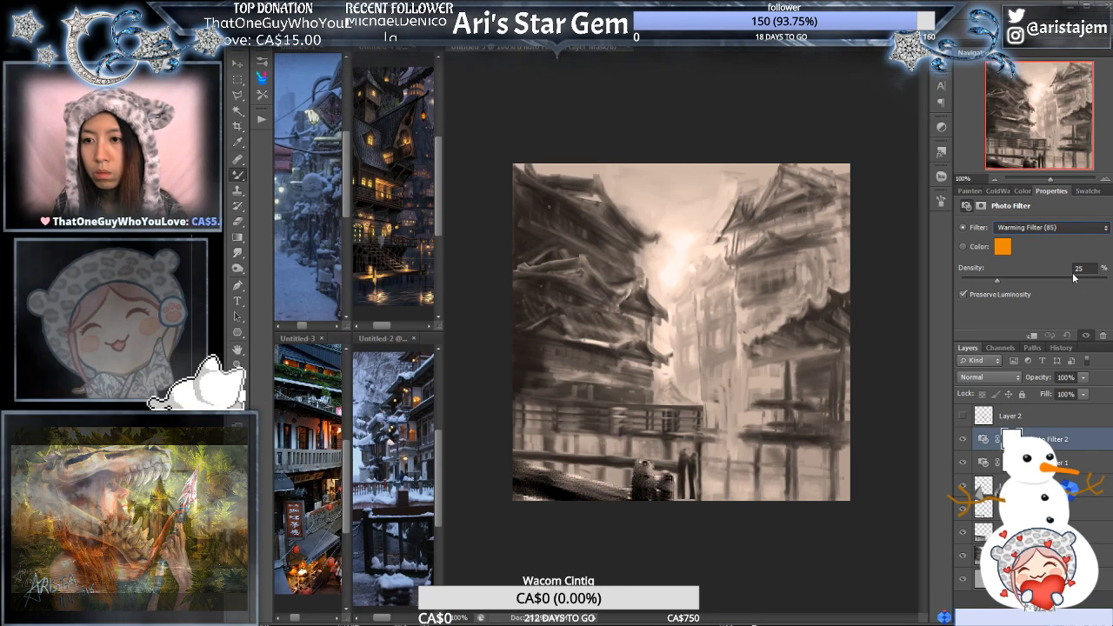
left_click(1074, 272)
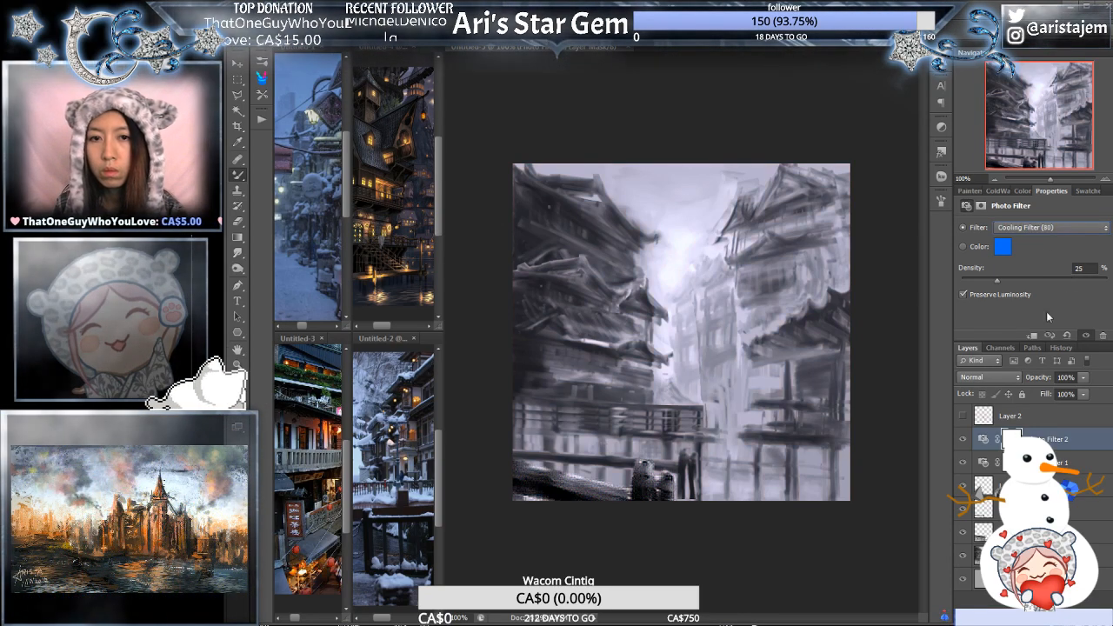
left_click(1058, 227)
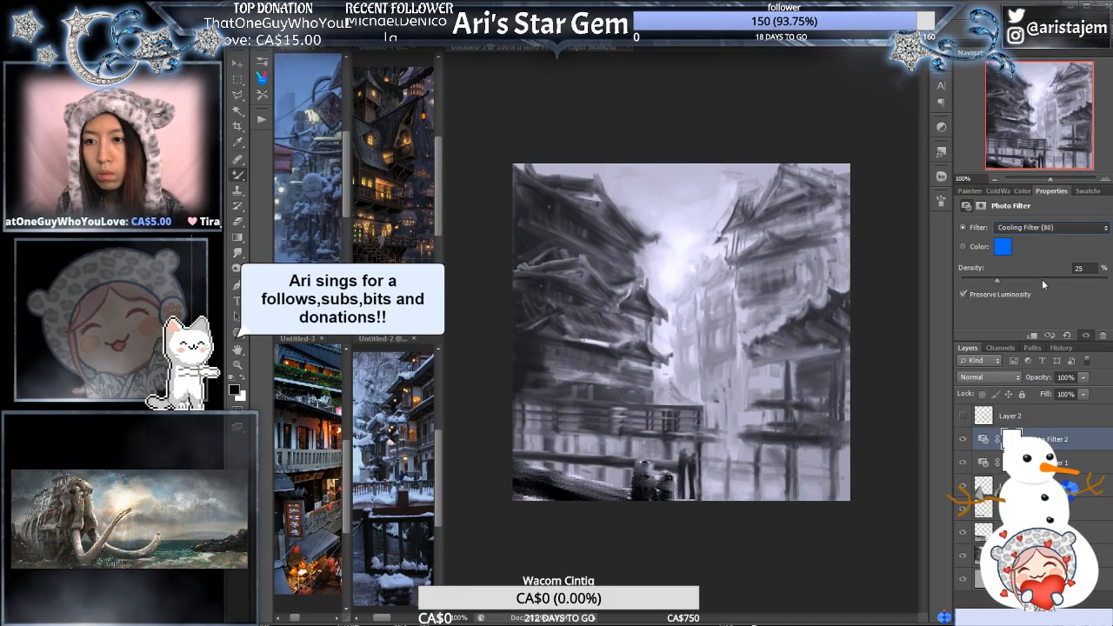
left_click(1043, 281)
key("Down")
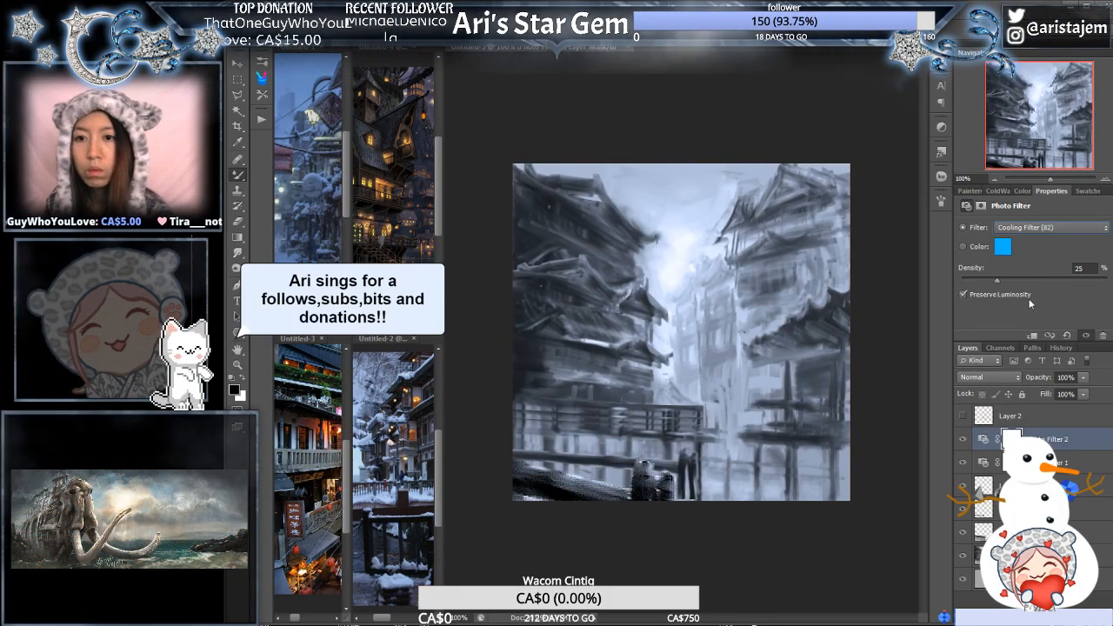
key("Down")
key("Down")
key("Down")
key("Down")
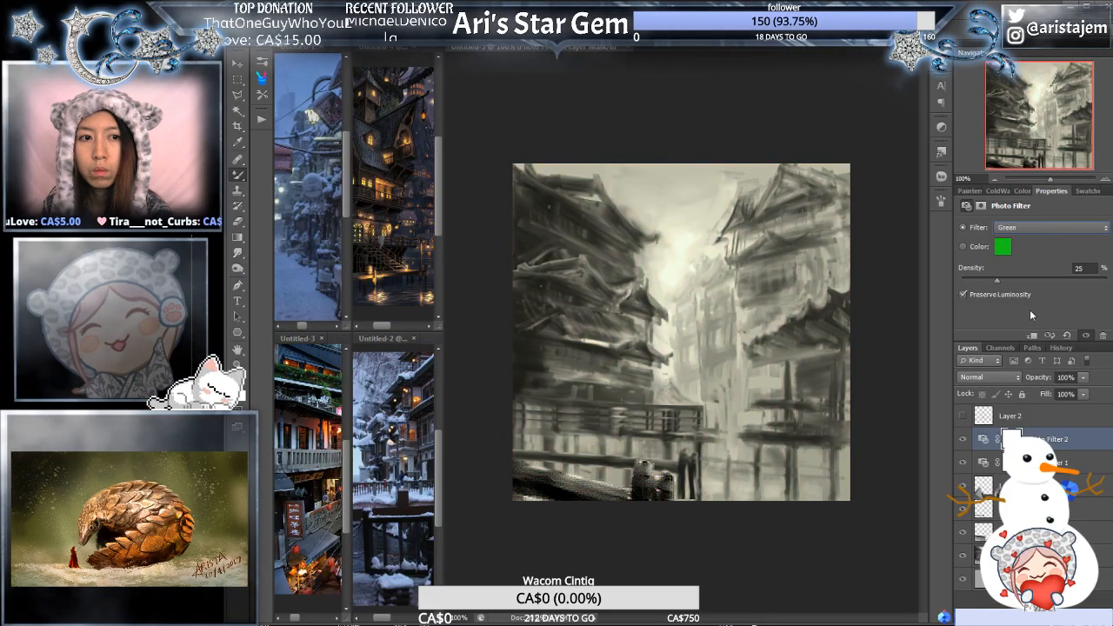
key("Down")
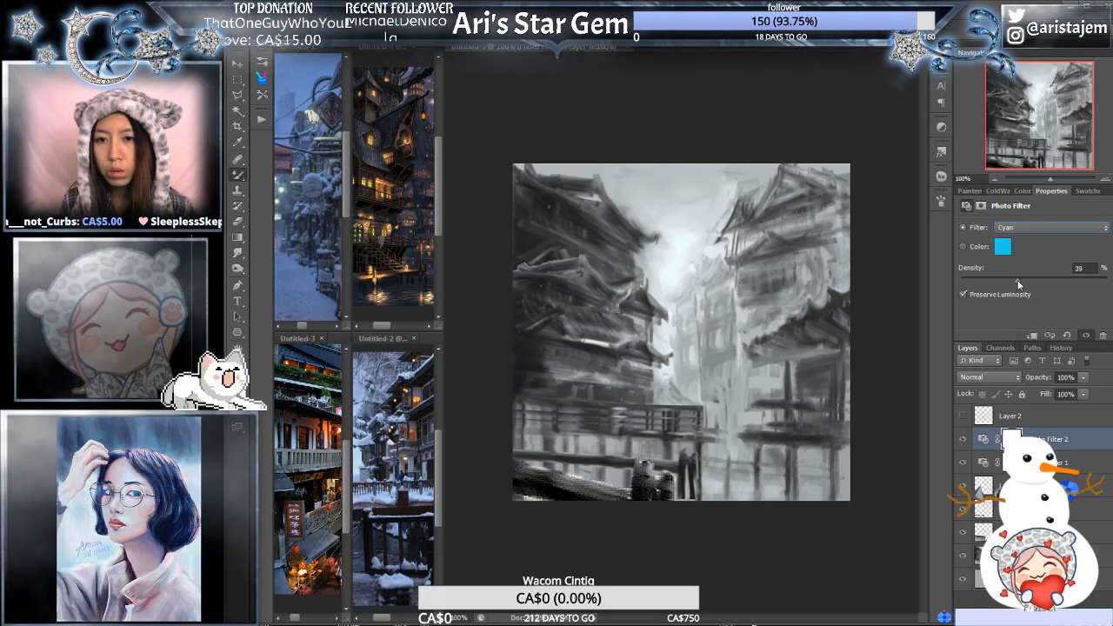
- Set the second Photo Filter to Cyan at 51% density with Preserve Luminosity off, trying Green for comparison
left_click_drag(1032, 279, 1035, 278)
left_click(1044, 227)
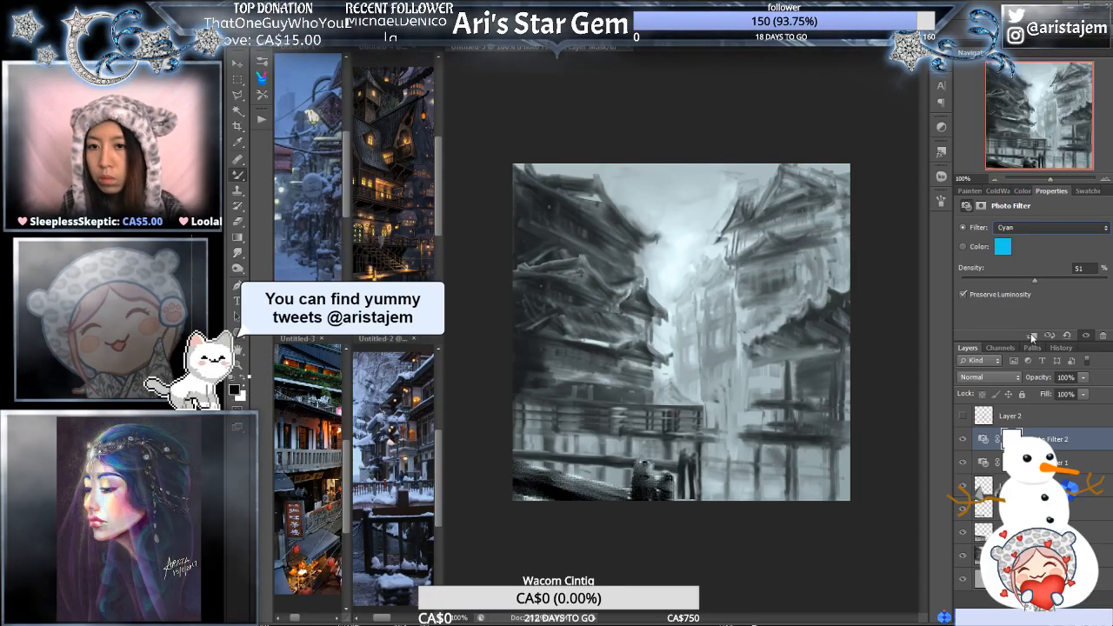
key("Up")
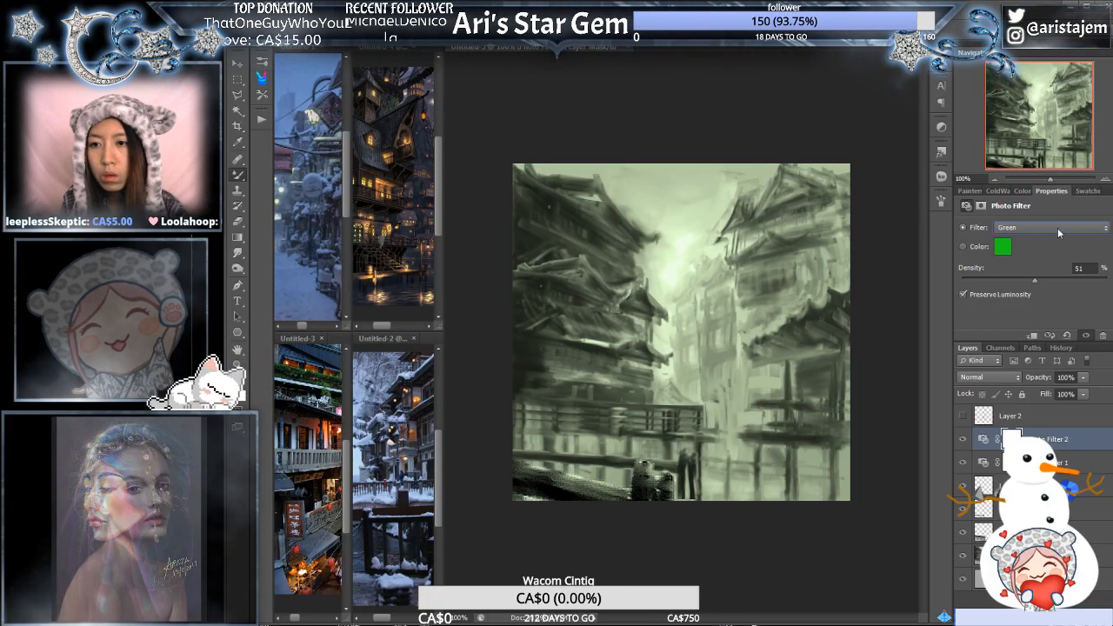
key("Down")
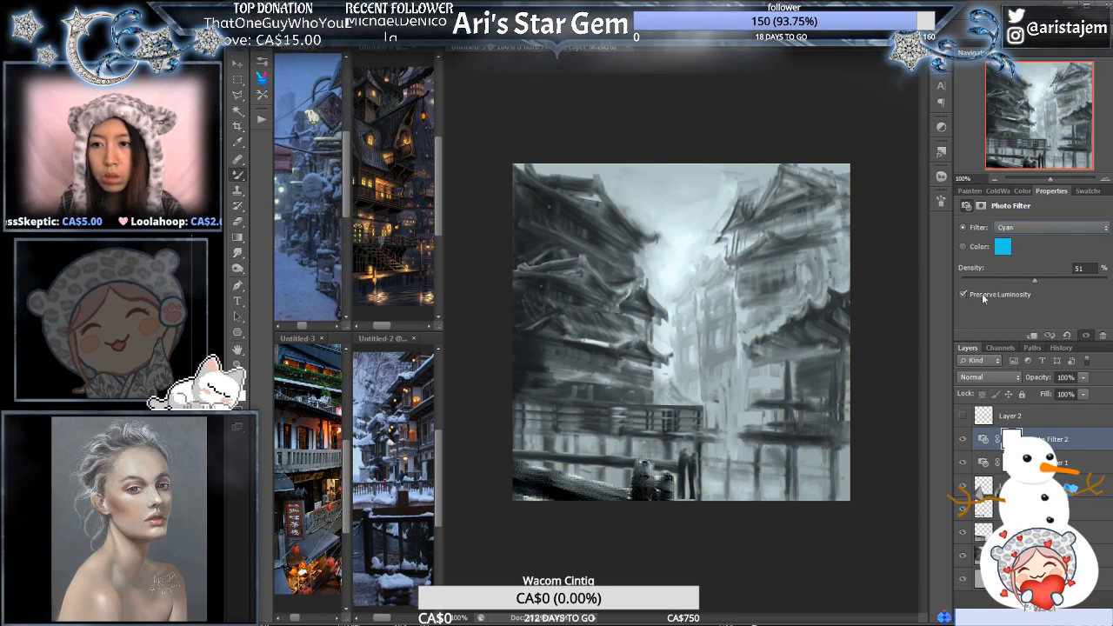
left_click(964, 295)
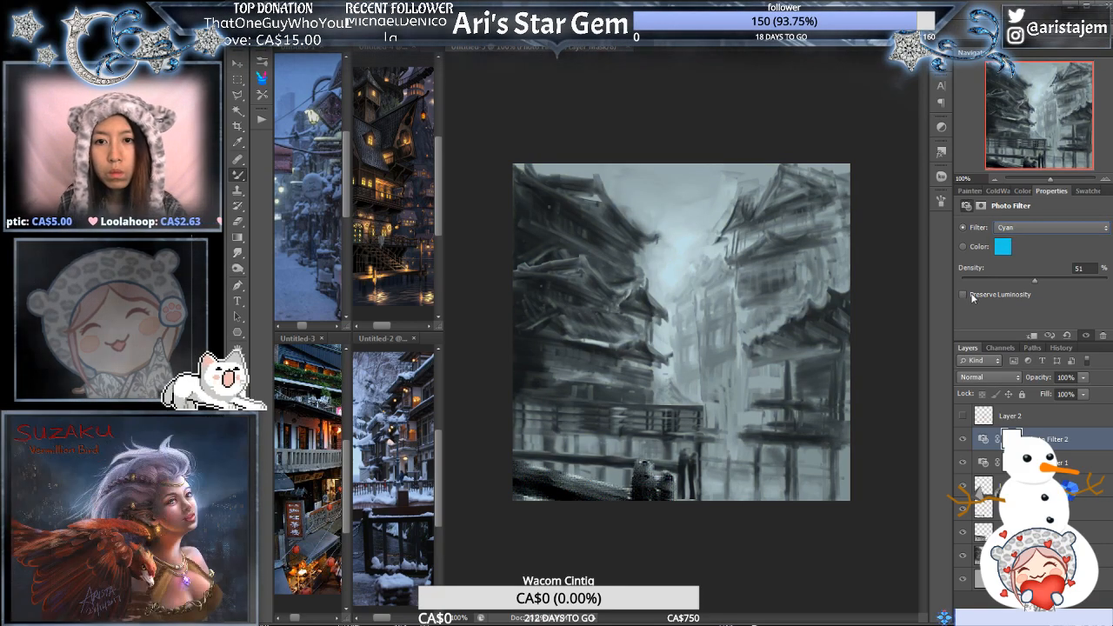
- Invert the Photo Filter masks to black, then paint the cyan tint over the buildings and the warm tint into the central glow
left_click(1012, 439)
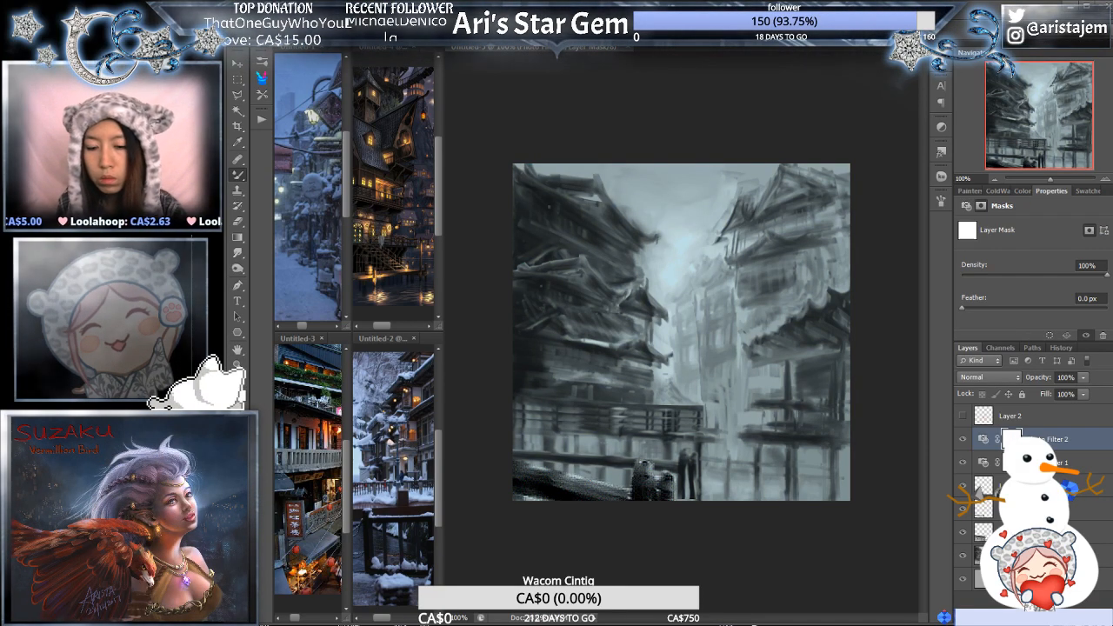
key("ctrl+i")
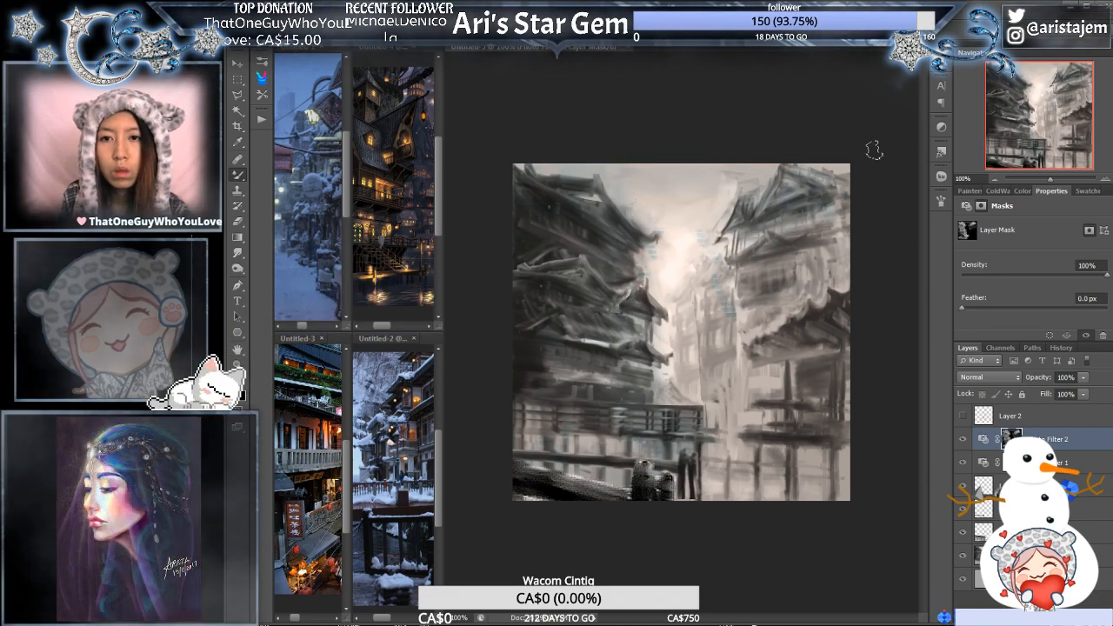
left_click(1011, 463)
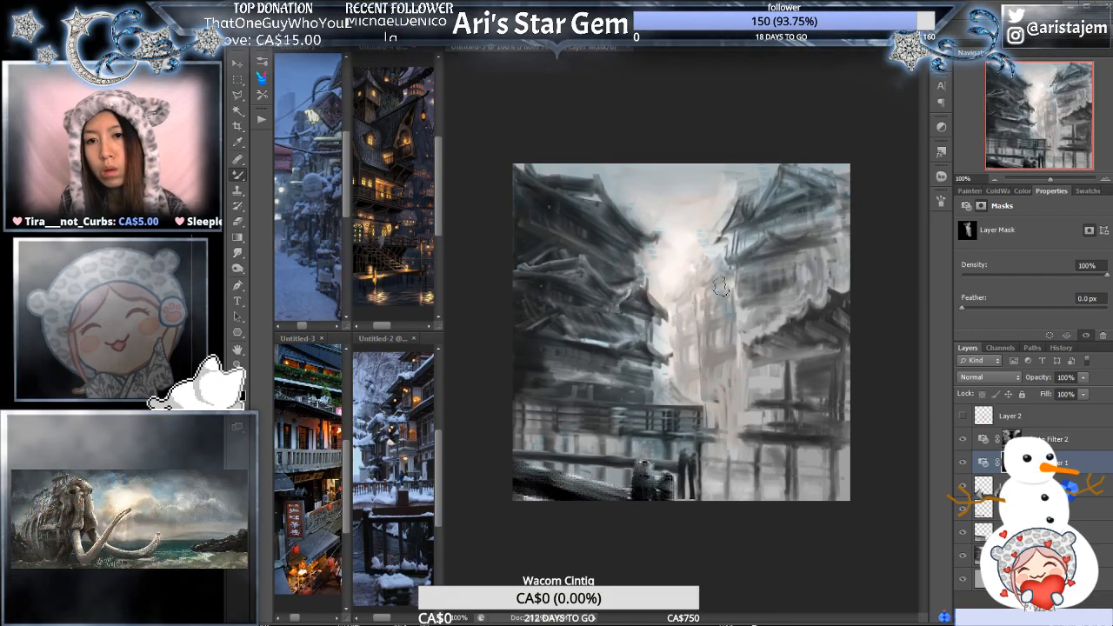
- Refine both Photo Filter masks alternately, brushing cool tones over the side buildings and warm tones down the distant street and lower gap
left_click(1014, 439)
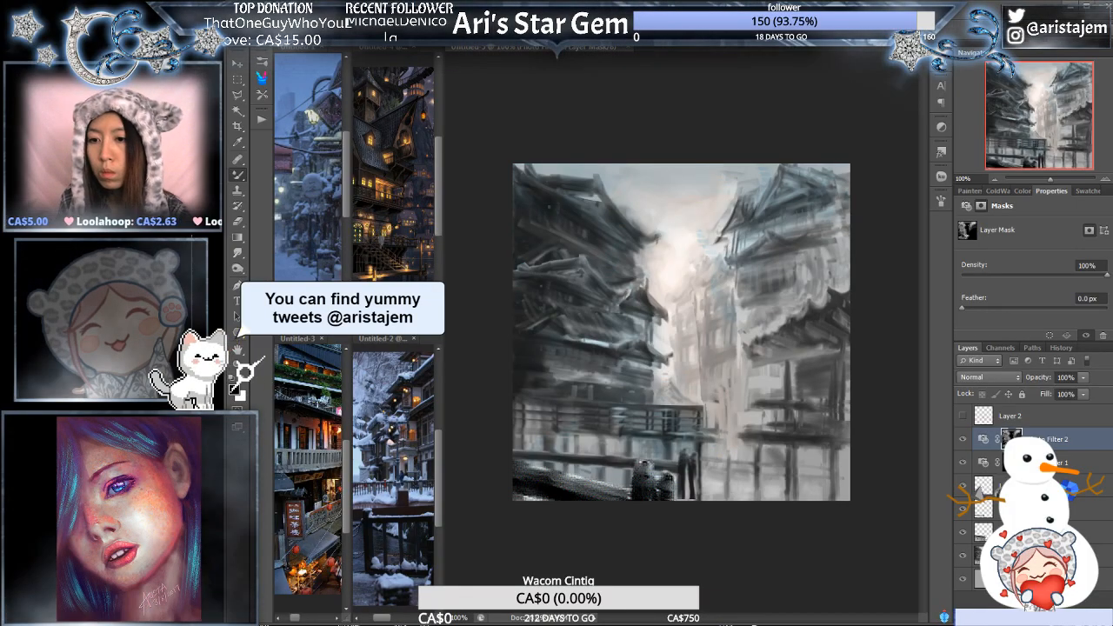
left_click(1013, 463)
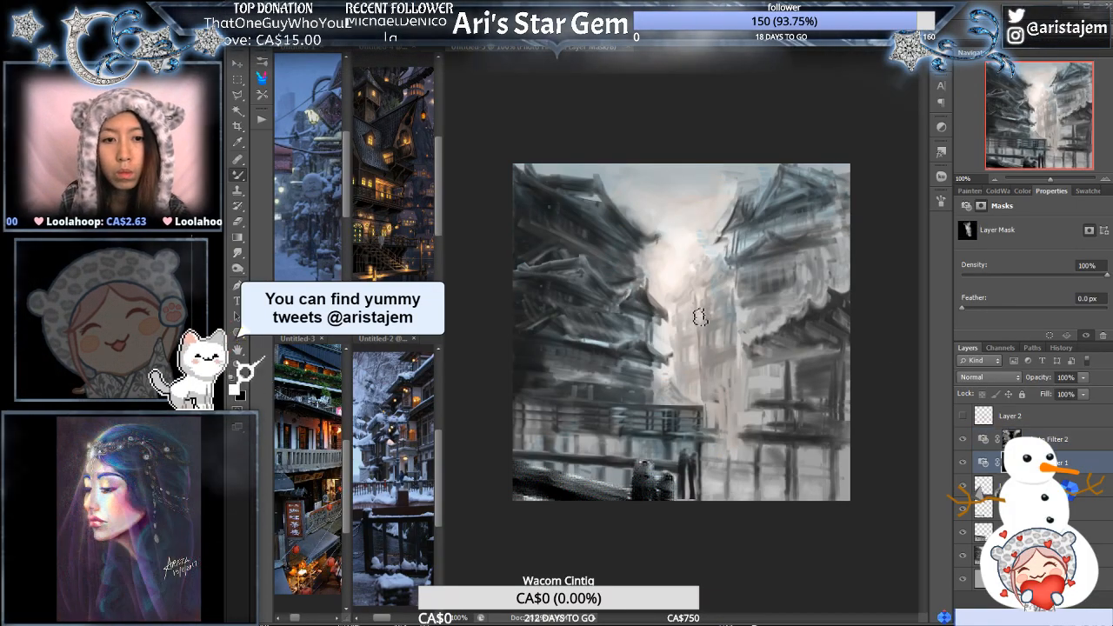
mouse_move(700, 318)
left_mouse_down()
mouse_move(727, 319)
mouse_move(710, 316)
mouse_move(719, 292)
mouse_move(735, 376)
left_mouse_up()
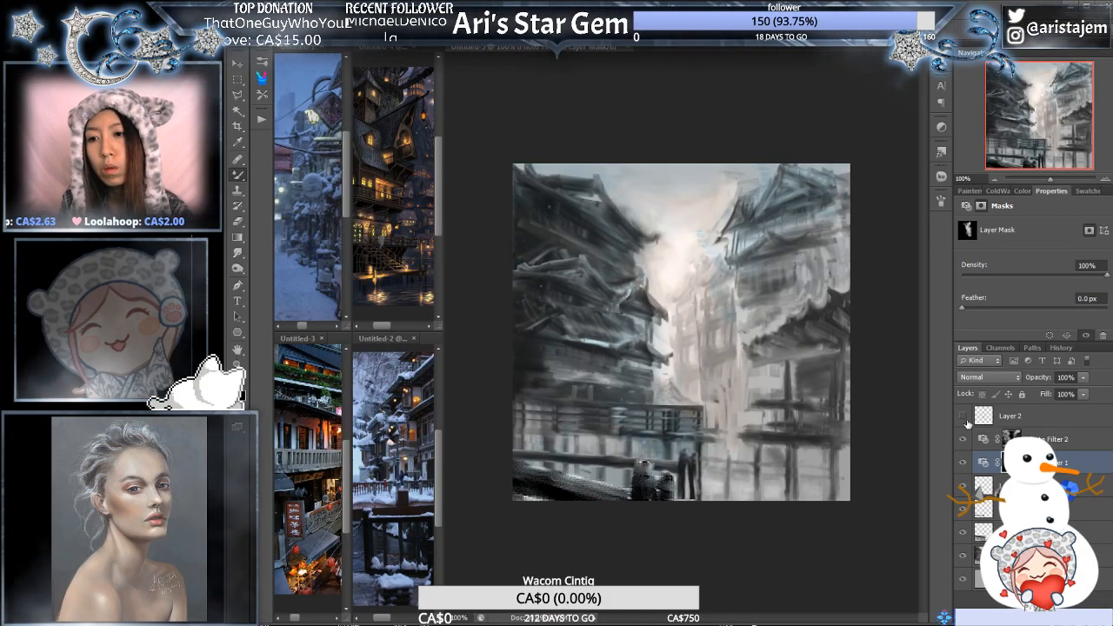
key("alt+bracketright")
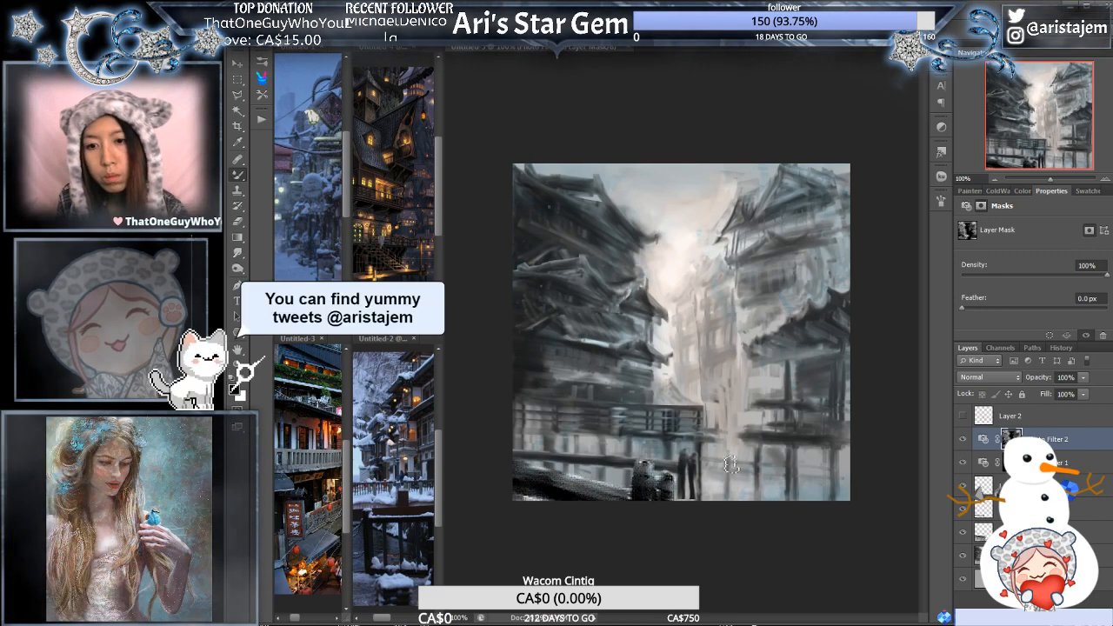
key("alt+bracketleft")
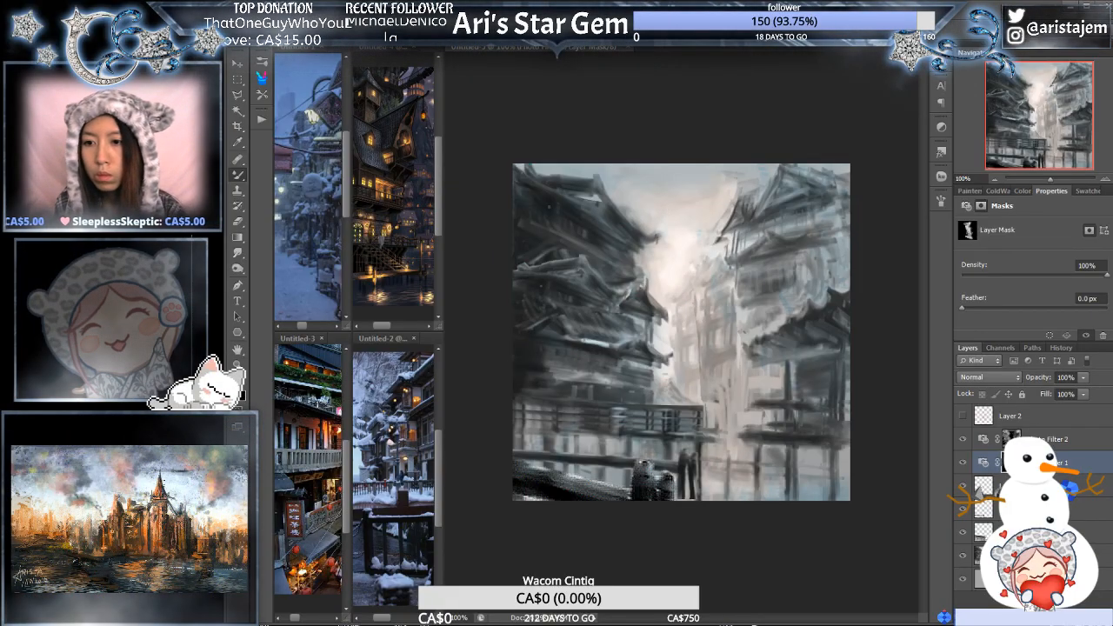
- Switch the upper Photo Filter from the Cyan preset to a custom dark teal color and raise its density to 72%
left_click(1009, 440)
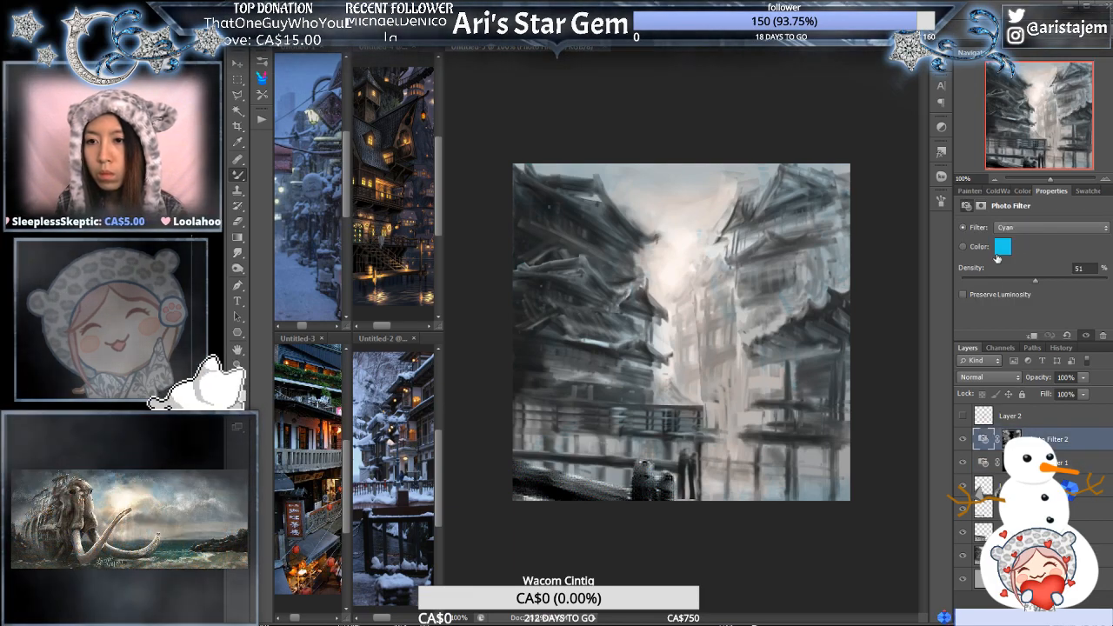
left_click(963, 247)
left_click(1003, 248)
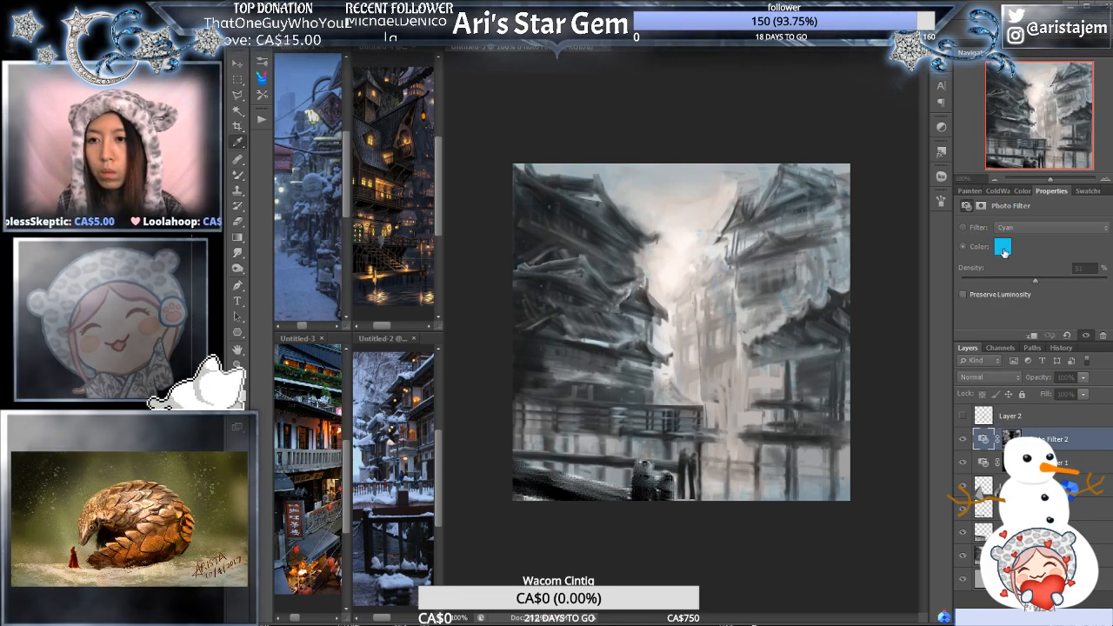
mouse_move(869, 539)
left_mouse_down()
mouse_move(845, 542)
mouse_move(862, 557)
mouse_move(861, 582)
left_mouse_up()
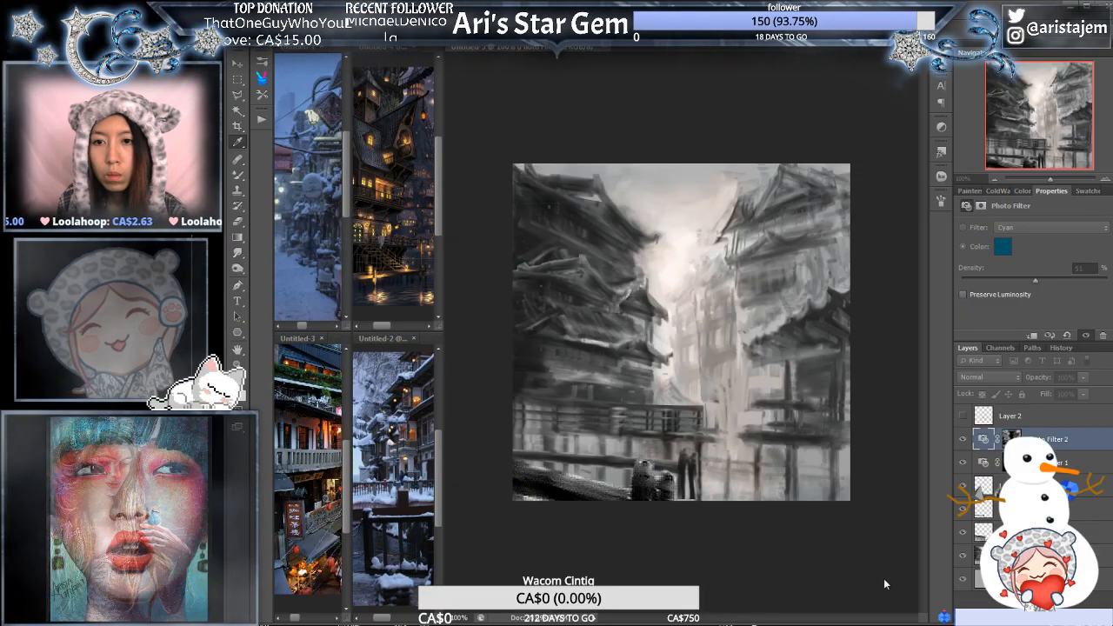
key("Return")
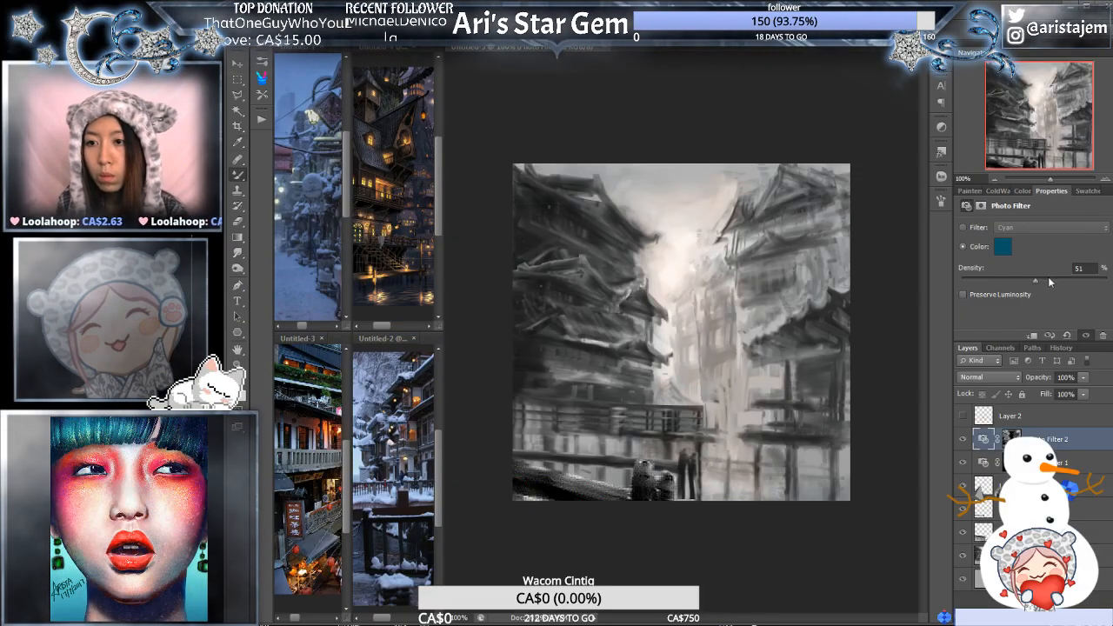
left_click_drag(1061, 278, 1067, 280)
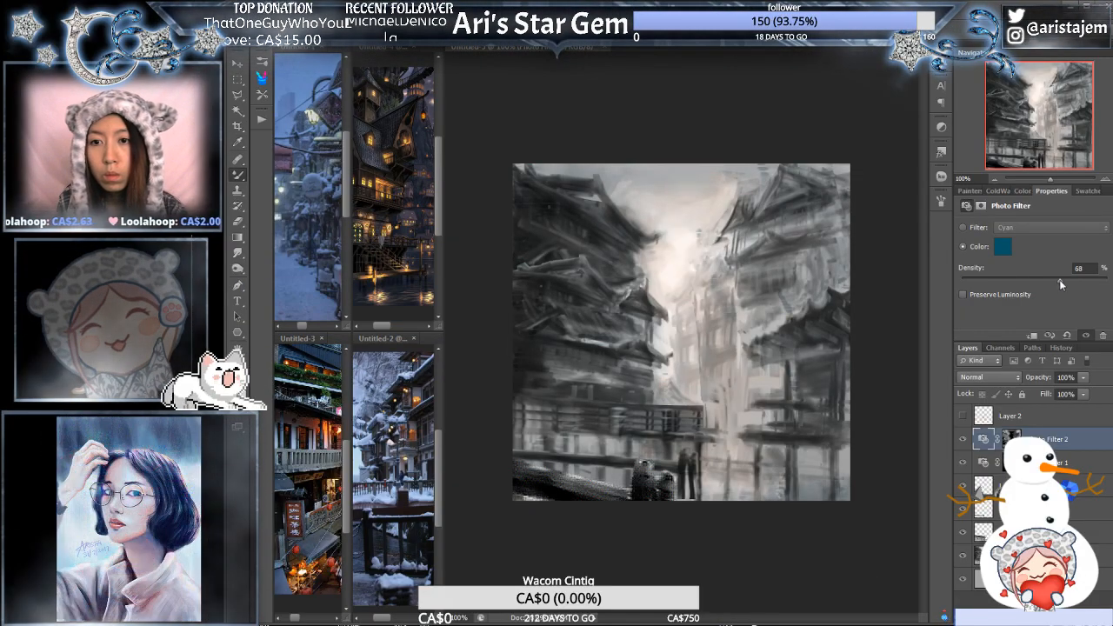
- Change the upper Photo Filter's custom color to a brighter cyan blue and target its layer mask
left_click(1003, 247)
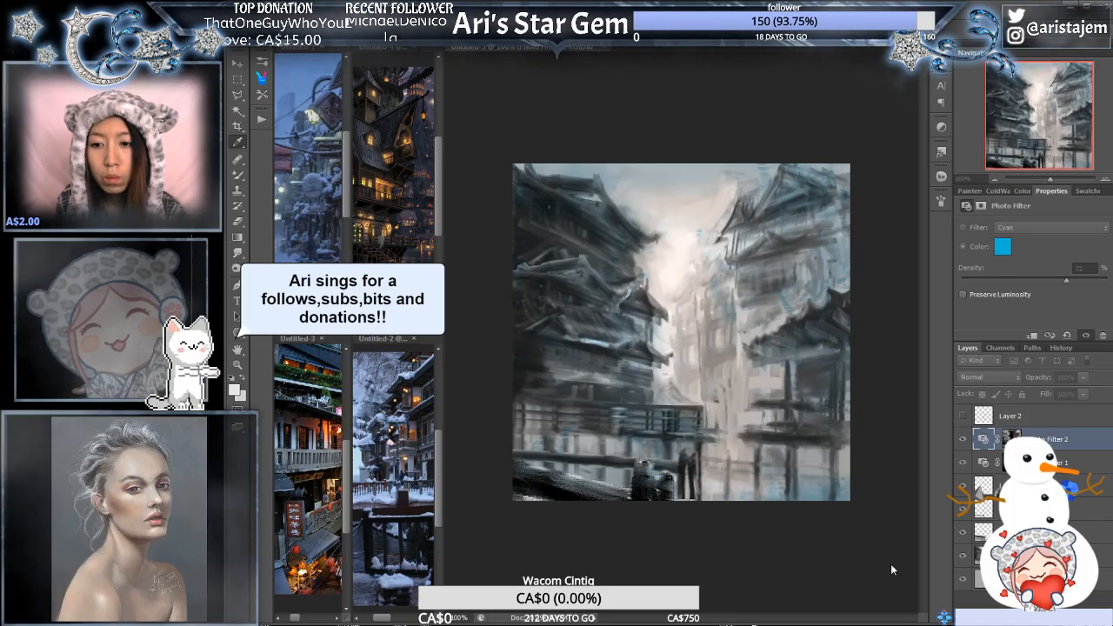
left_click(891, 572)
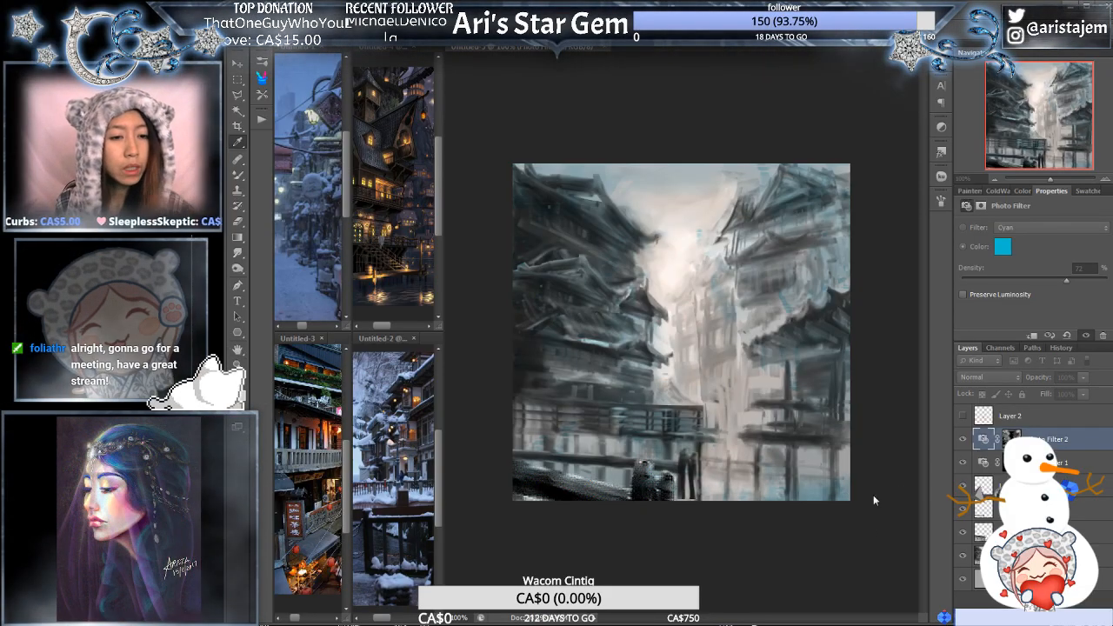
left_click(1013, 477)
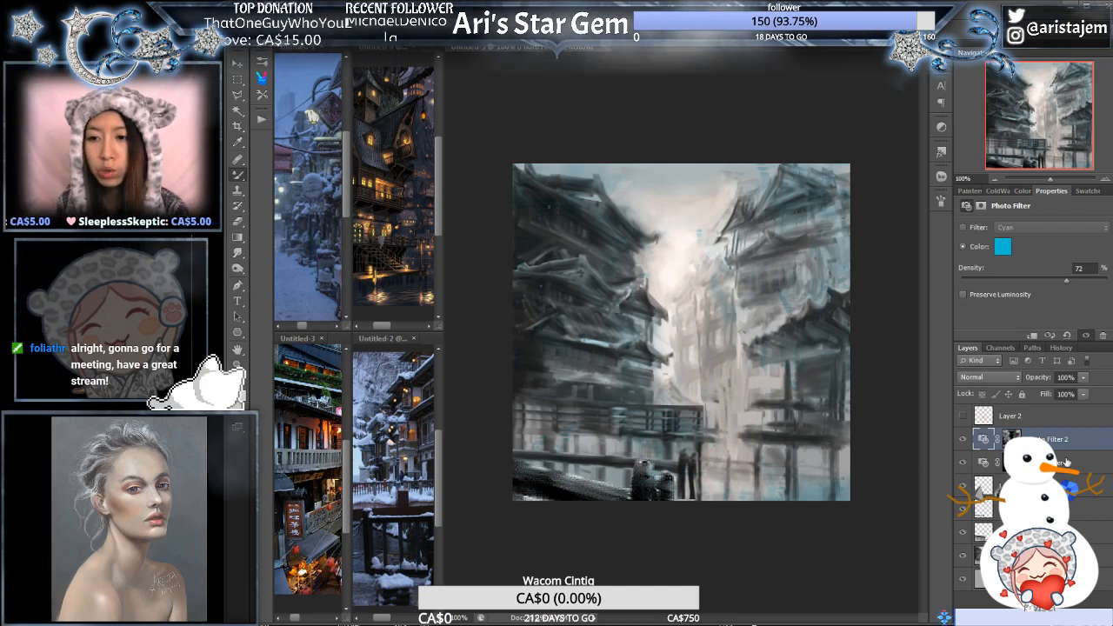
left_click(1011, 438)
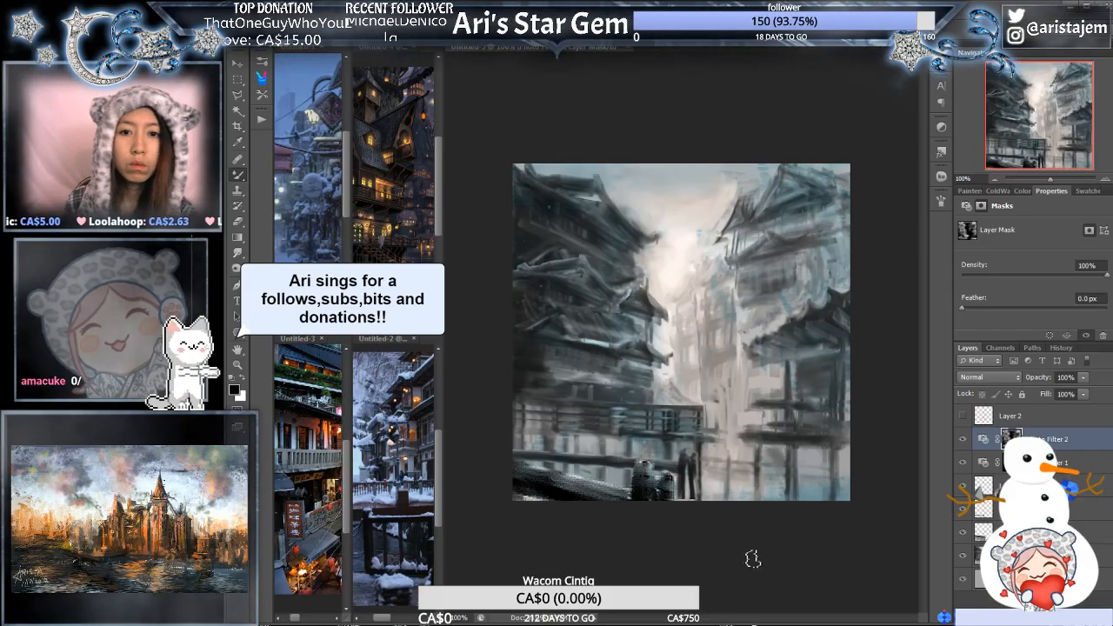
- Adjust the tonal Levels of the main painting layer beneath the Photo Filter adjustments
left_click(1087, 554)
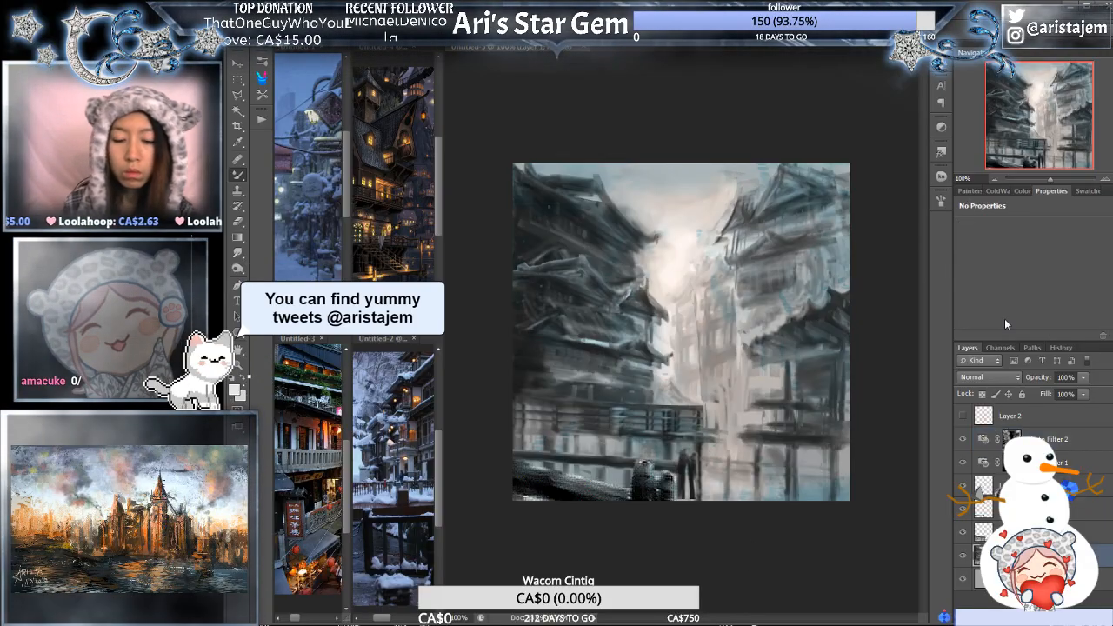
key("ctrl+l")
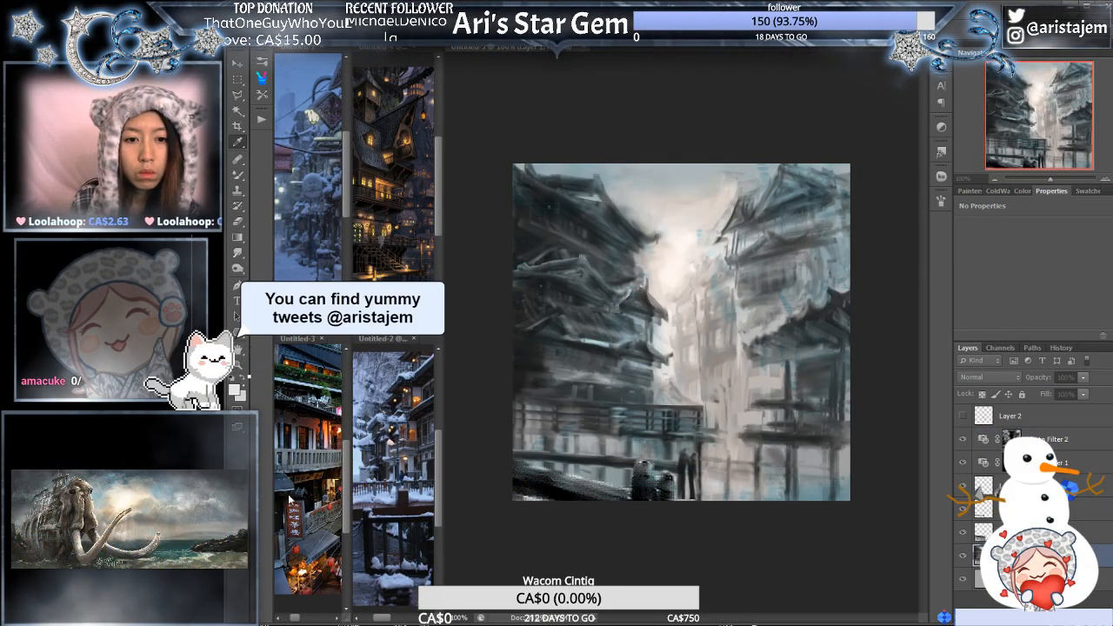
left_click_drag(289, 500, 299, 504)
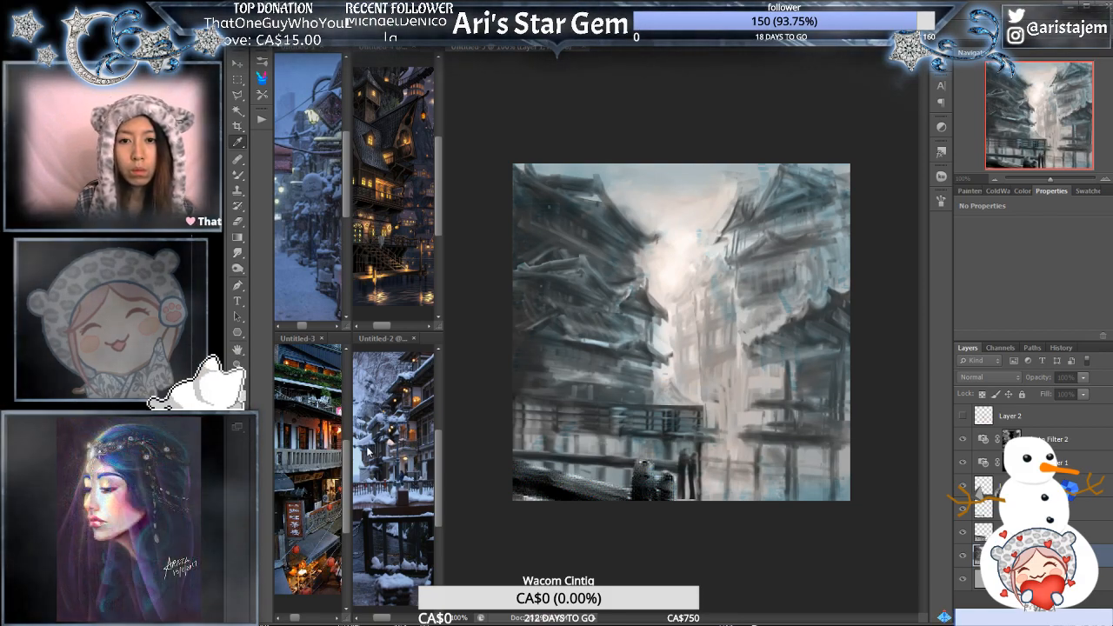
key("ctrl+z")
key("ctrl+z")
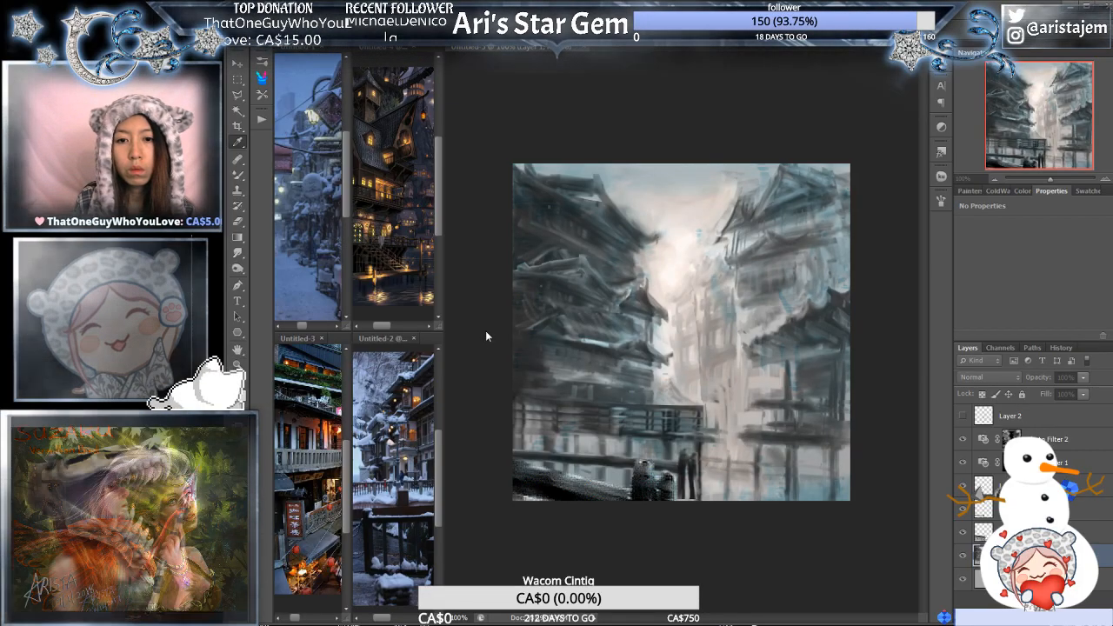
left_click(486, 336)
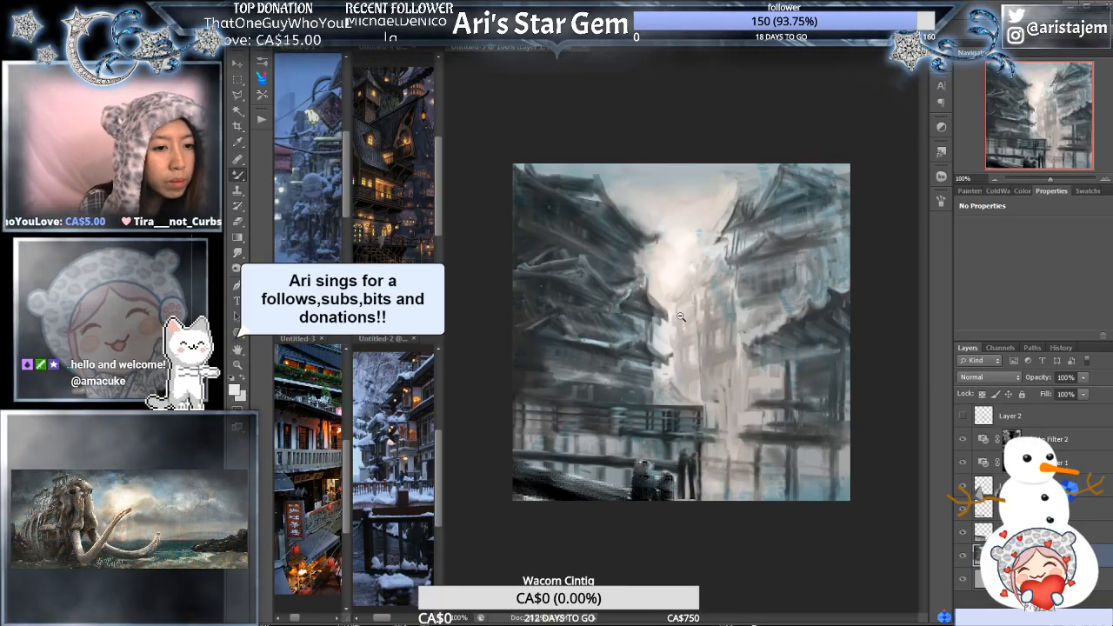
- Examine the tinted painting as a whole and at 200% around the central glow and neighbouring buildings
left_click(681, 318, "alt")
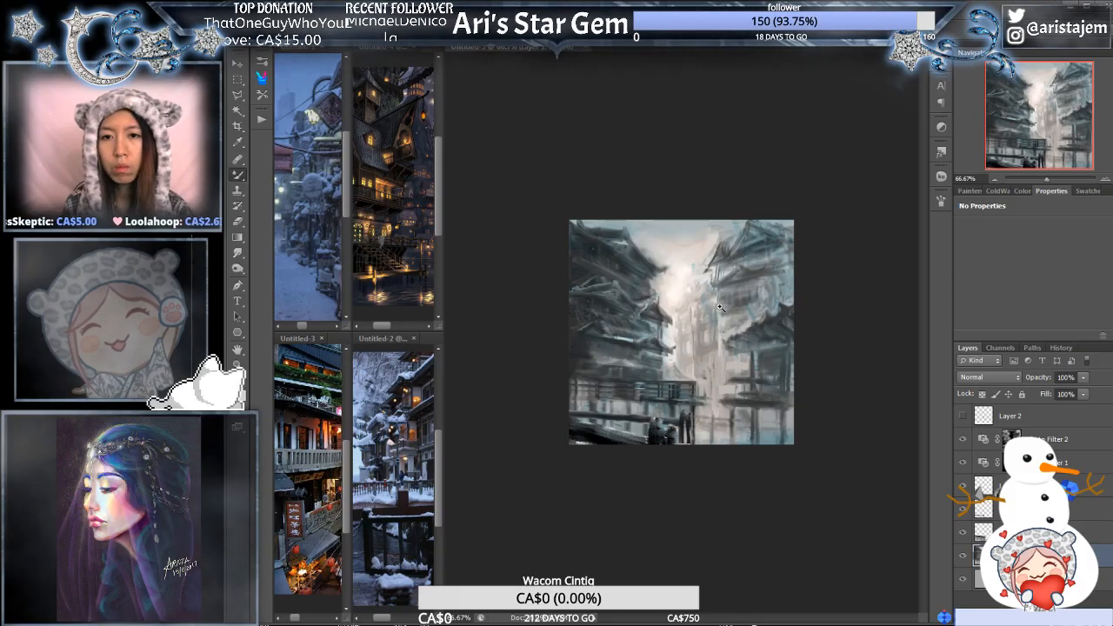
key("ctrl+plus")
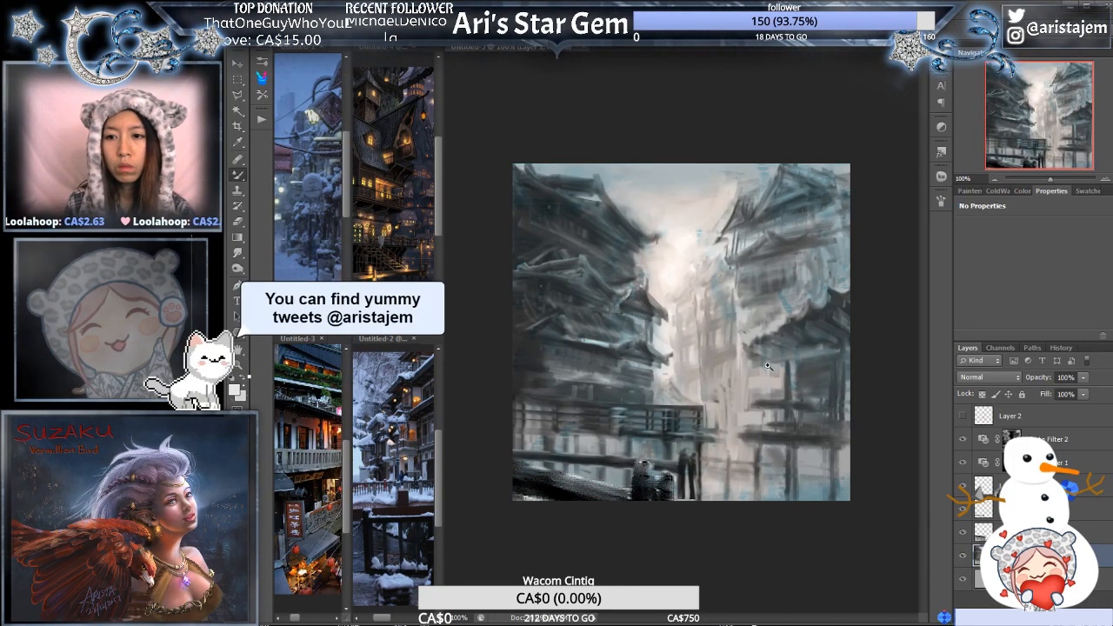
left_click(756, 439, "ctrl")
left_click_drag(649, 403, 765, 589)
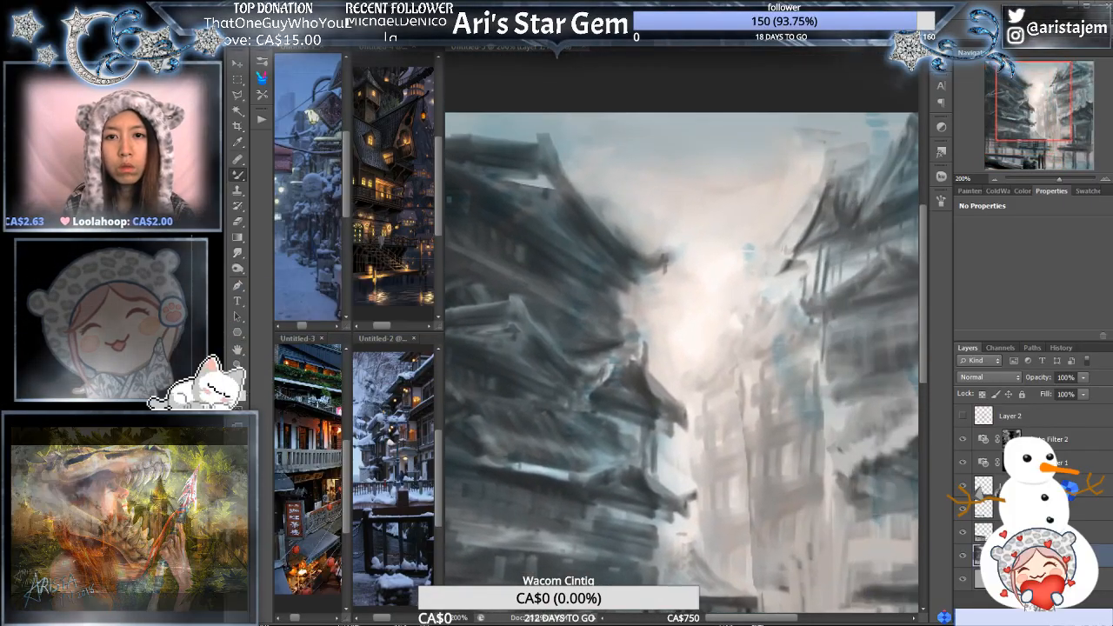
left_click_drag(790, 444, 730, 375)
left_click_drag(840, 444, 893, 458)
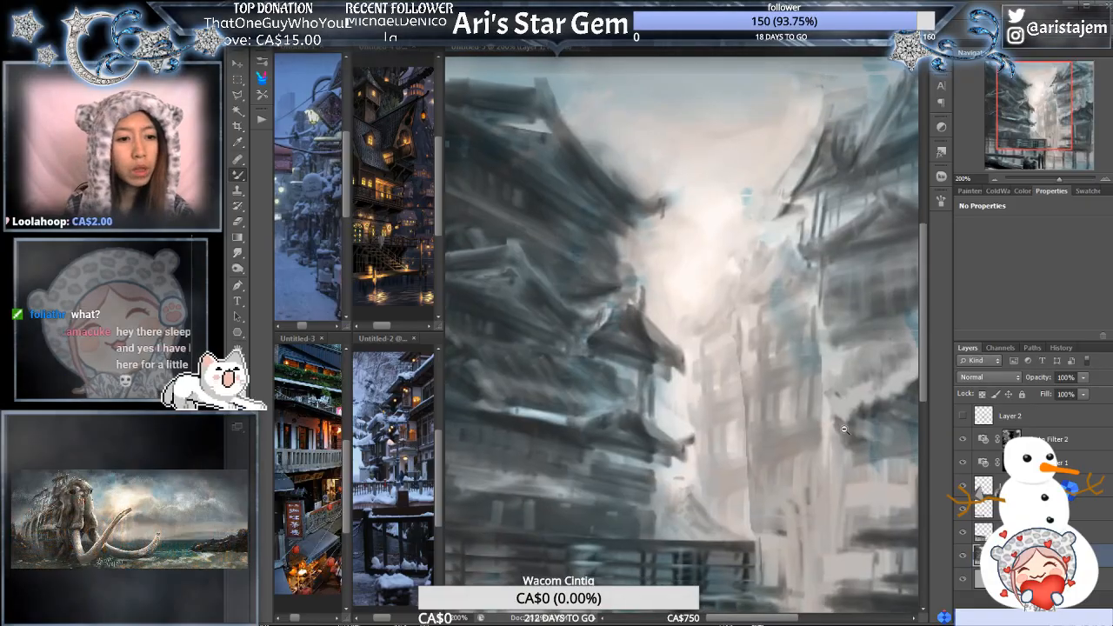
left_click(843, 431, "alt")
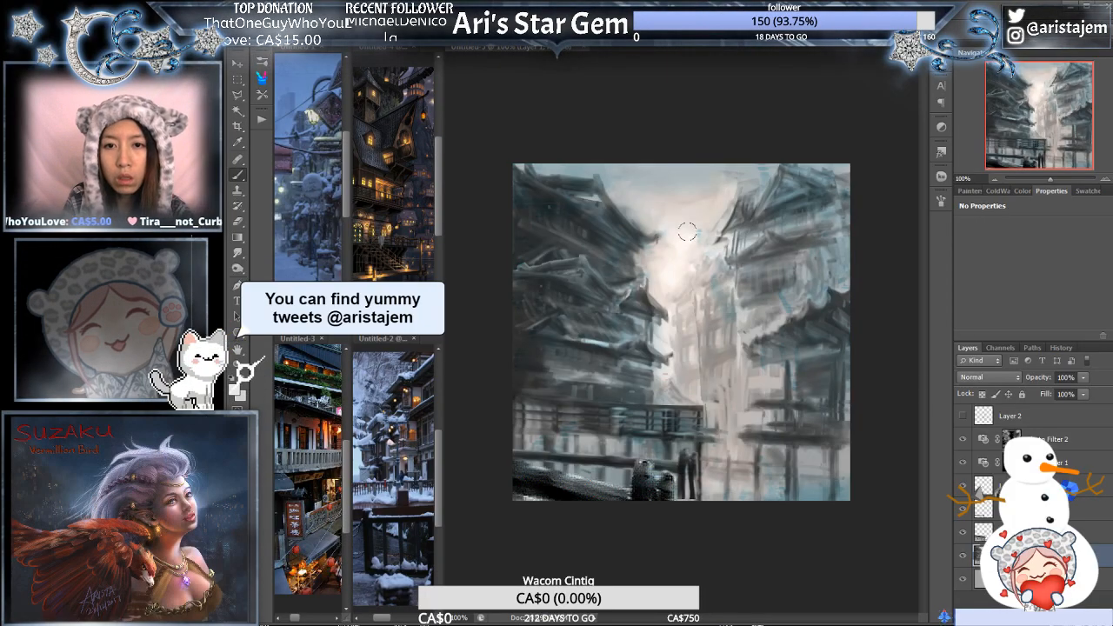
left_click(673, 230)
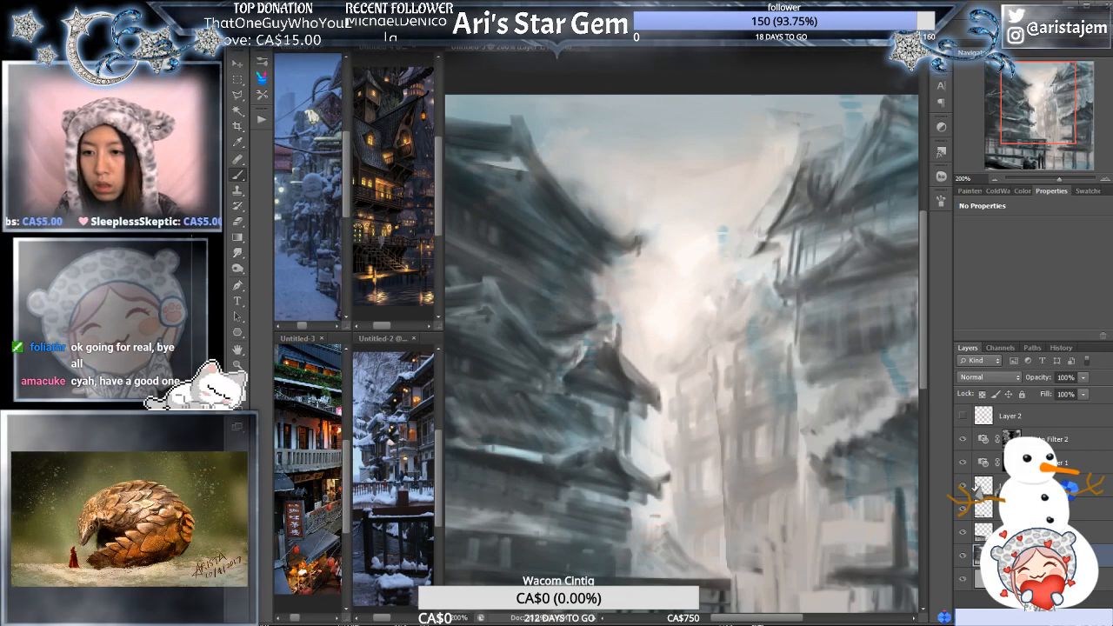
- Hide both Photo Filter layers and inspect the greyscale painting at 300%, from the left-hand roofs to the distant street
left_click(963, 463)
left_click(963, 440)
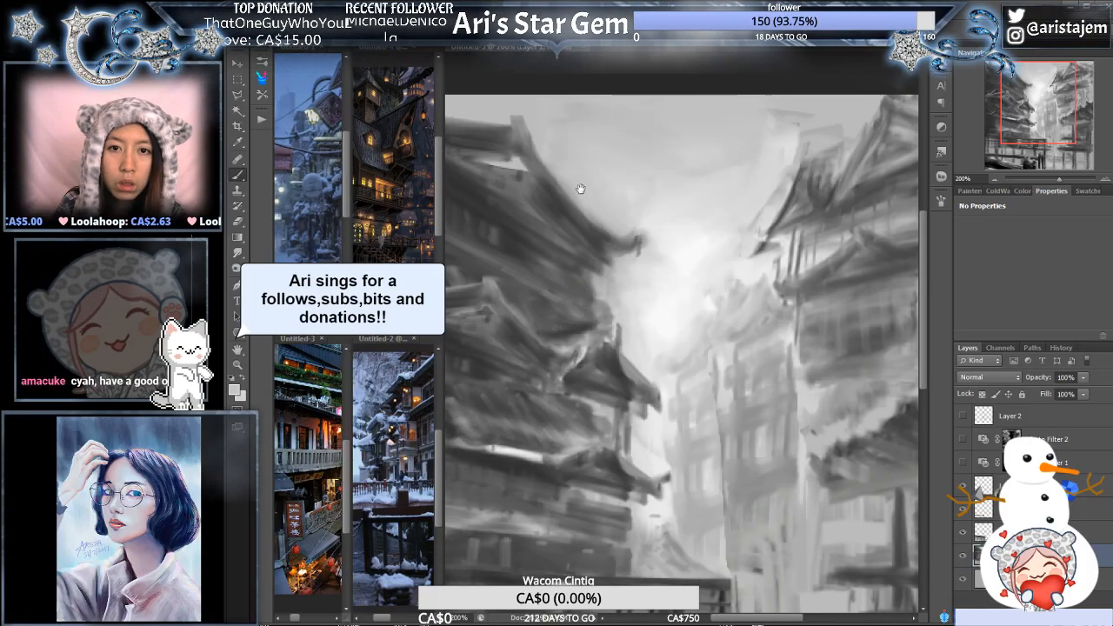
mouse_move(587, 194)
left_mouse_down()
mouse_move(785, 241)
mouse_move(763, 240)
left_mouse_up()
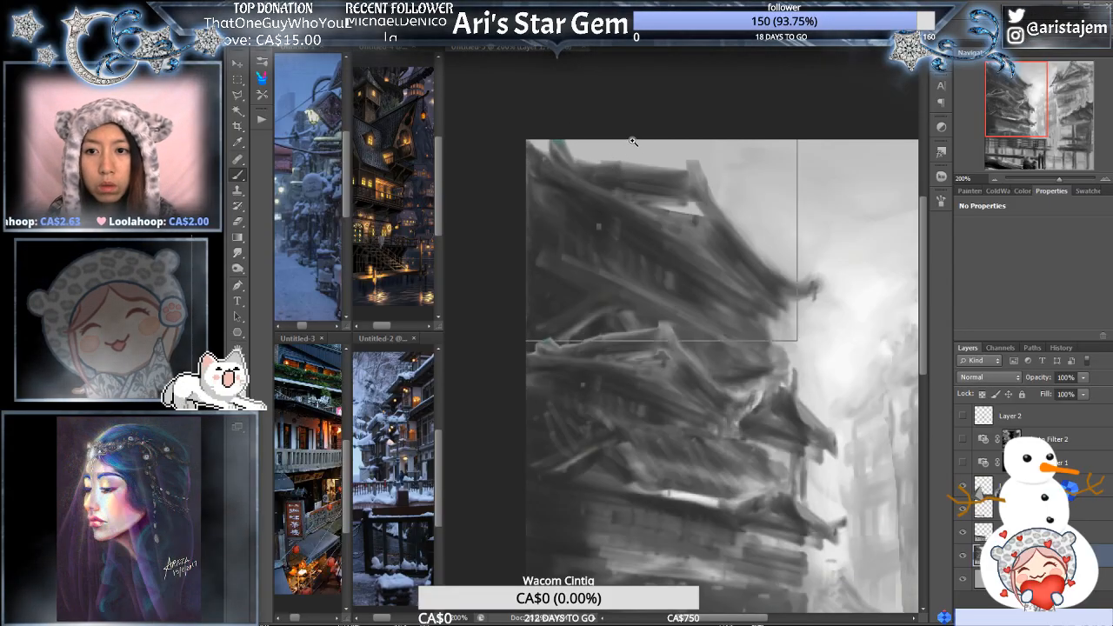
left_click(634, 142, "ctrl")
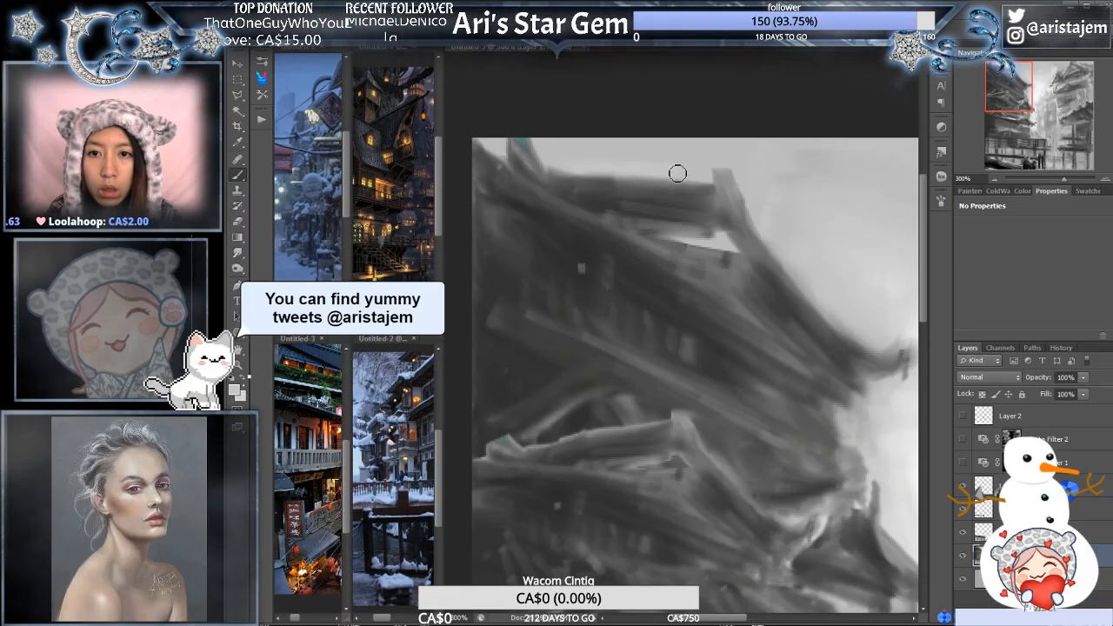
left_click_drag(803, 290, 688, 176)
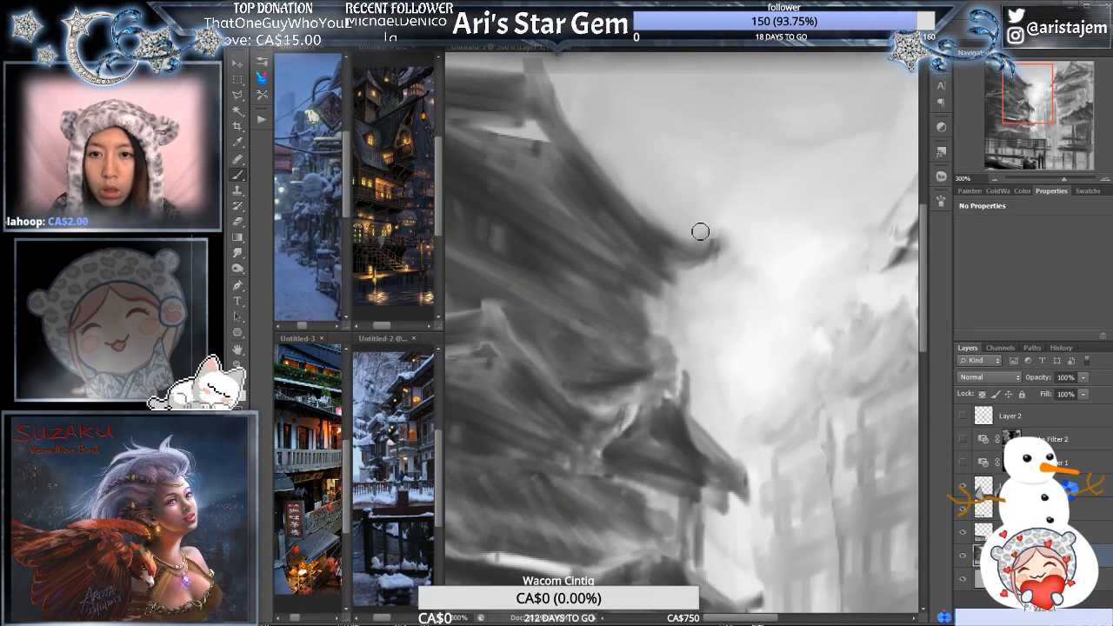
mouse_move(722, 221)
left_mouse_down()
mouse_move(696, 247)
mouse_move(684, 208)
left_mouse_up()
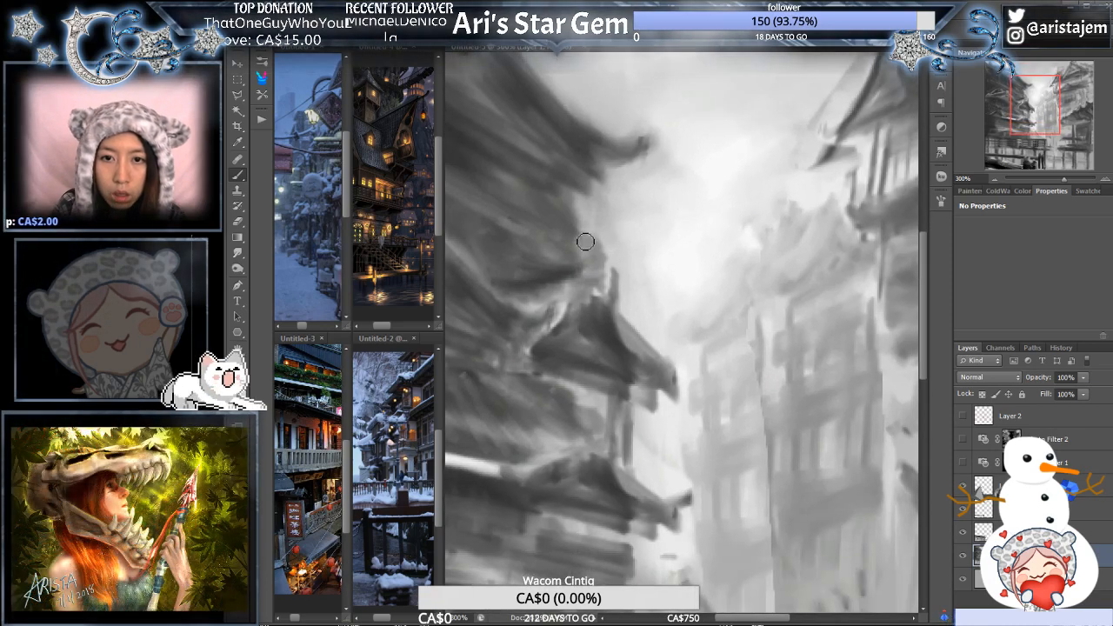
left_click_drag(693, 358, 618, 223)
mouse_move(792, 221)
left_mouse_down()
mouse_move(746, 217)
mouse_move(708, 286)
left_mouse_up()
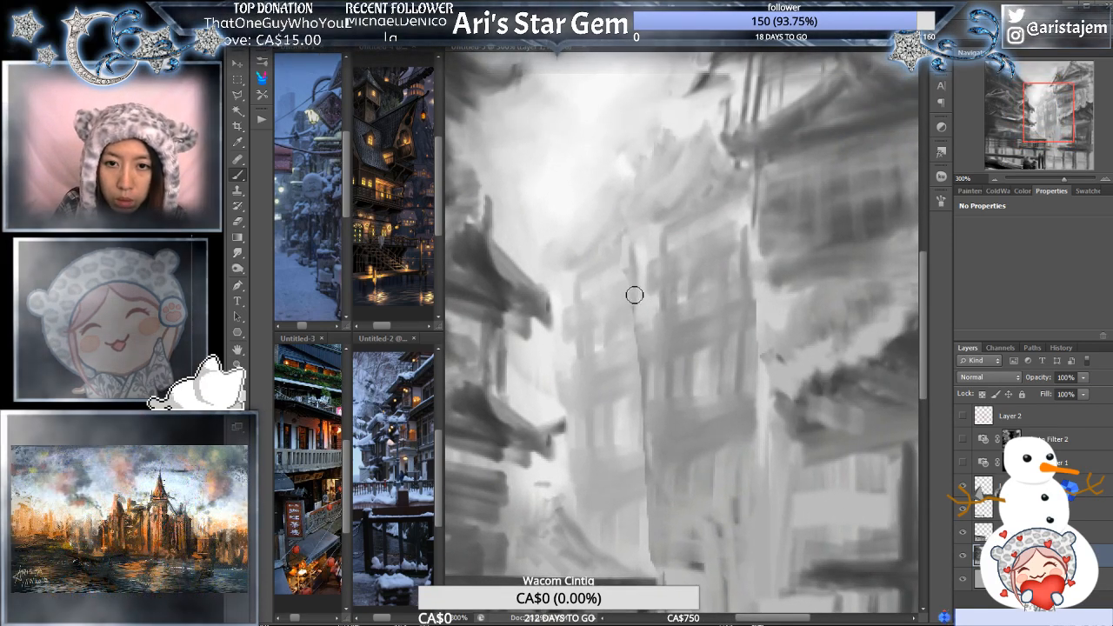
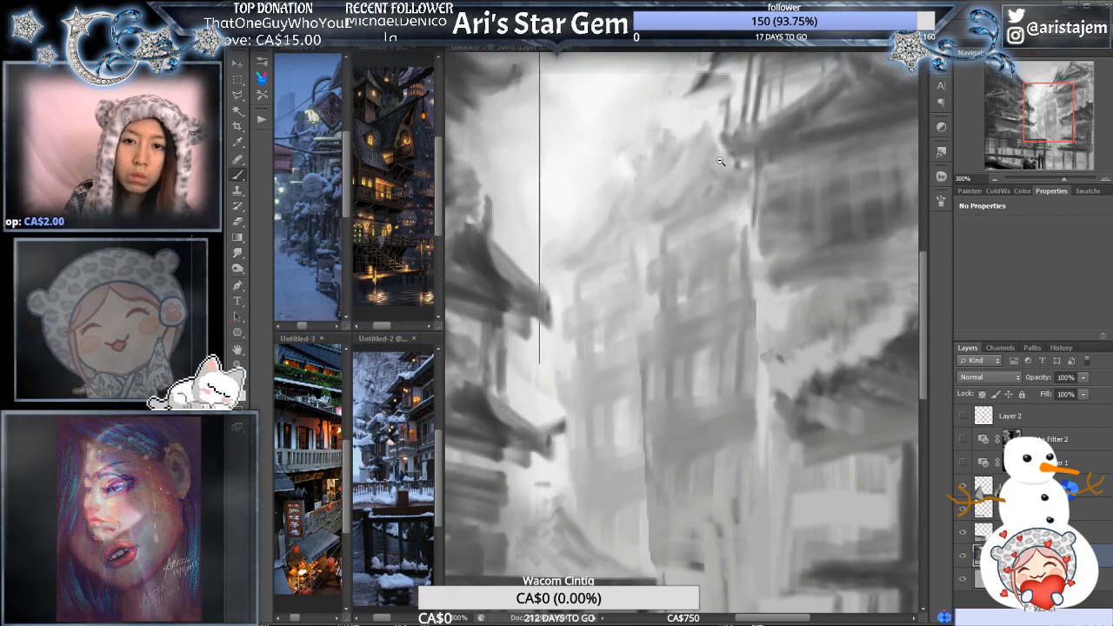
- Soften the stray sky strokes beside the right-hand building's upper roof using light greys sampled from the surrounding sky
key("ctrl+minus")
left_click_drag(758, 198, 729, 321)
key("ctrl+plus")
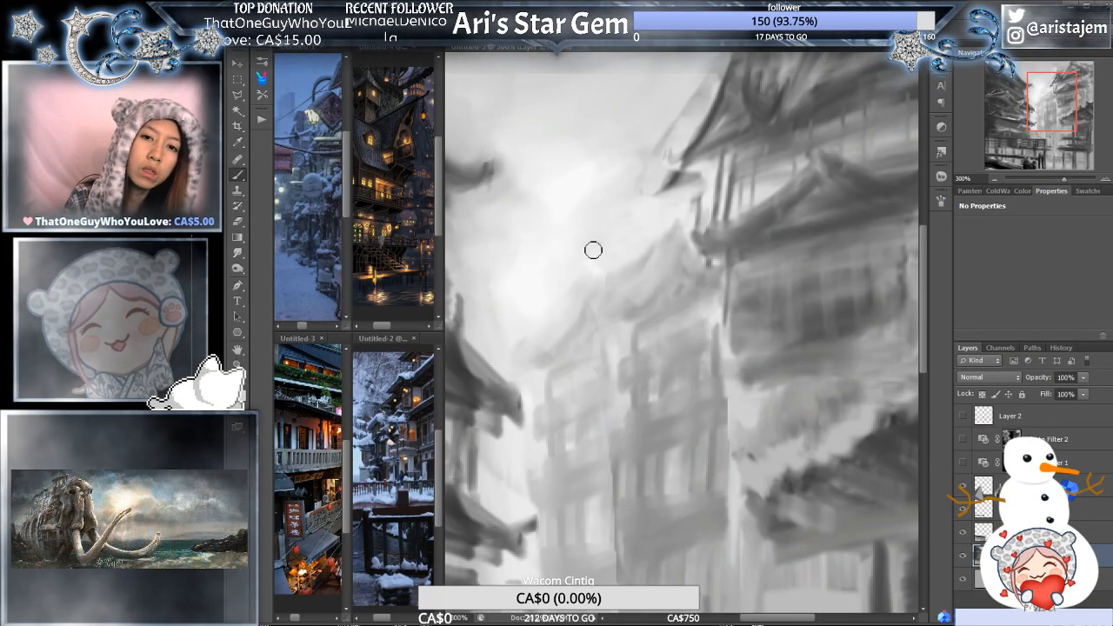
left_click_drag(694, 225, 668, 300)
left_click_drag(779, 183, 733, 284)
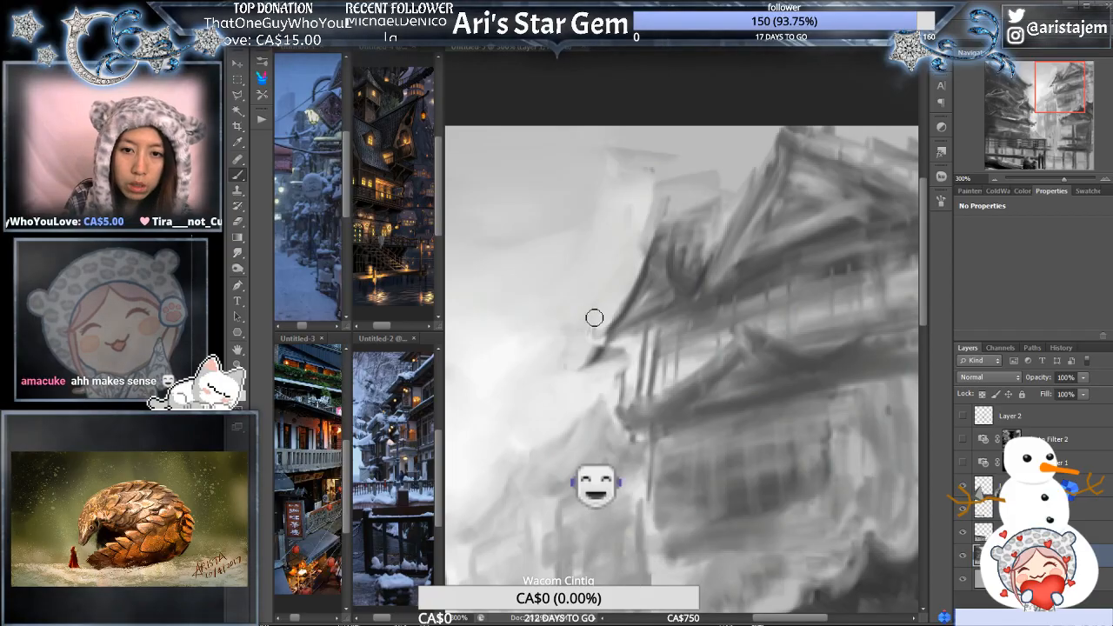
left_click(683, 335, "alt")
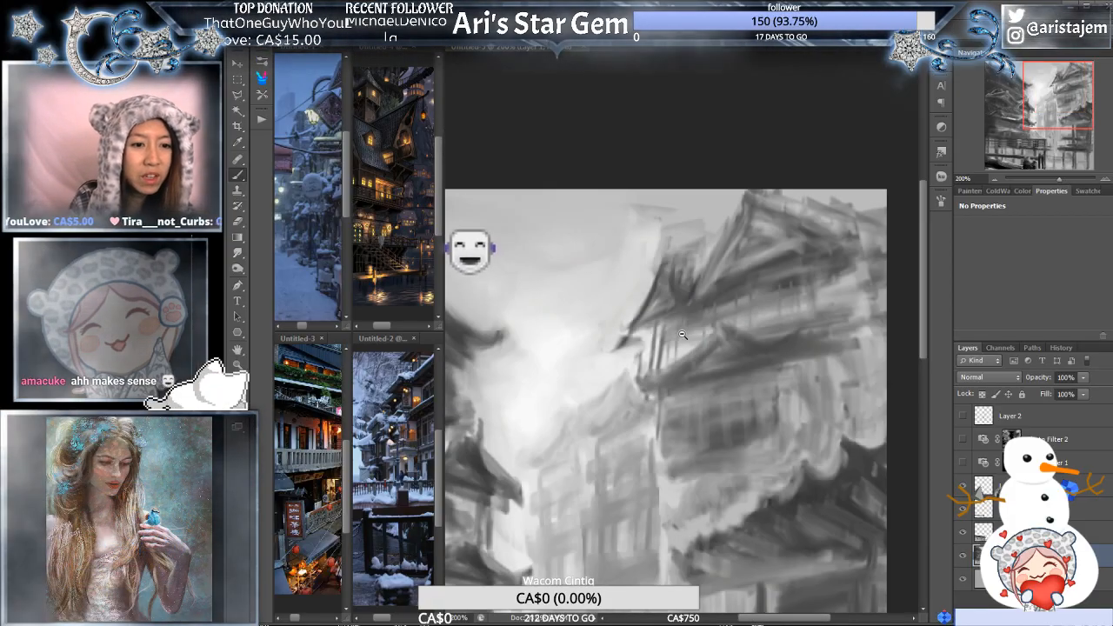
mouse_move(683, 335)
left_mouse_down()
mouse_move(670, 300)
mouse_move(764, 253)
mouse_move(653, 339)
mouse_move(667, 388)
left_mouse_up()
left_click(678, 166, "ctrl")
left_click_drag(659, 179, 724, 271)
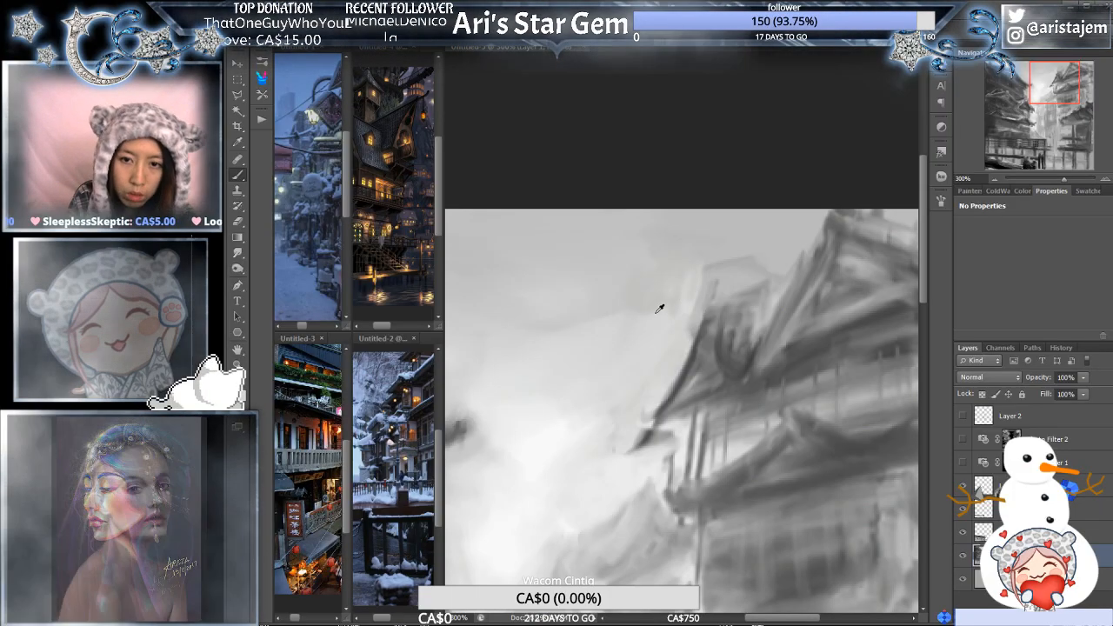
left_click(679, 301)
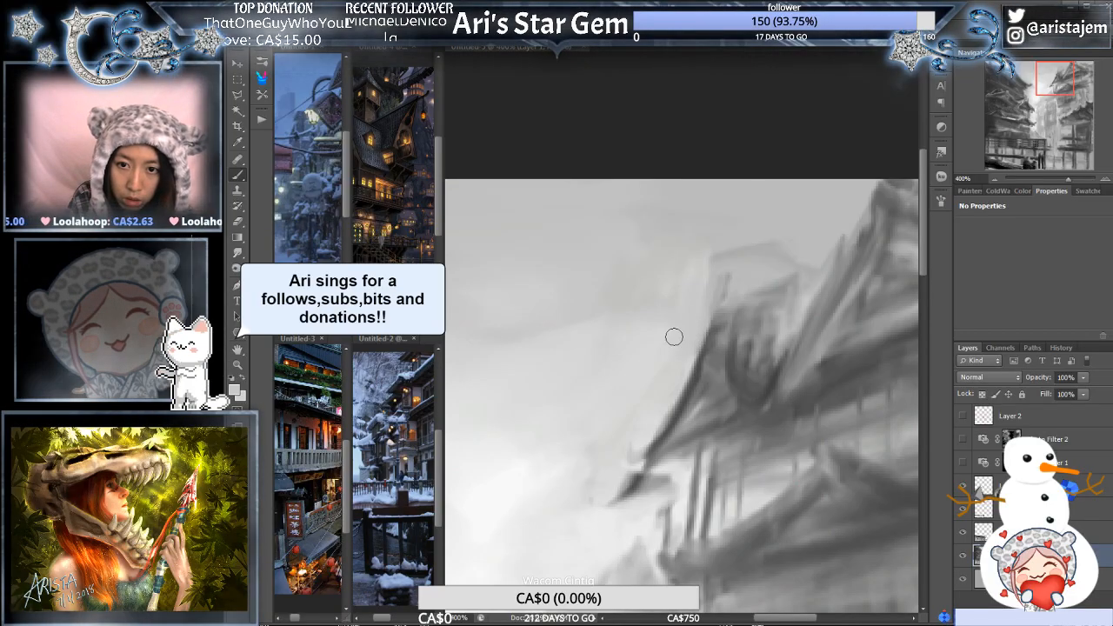
left_click(717, 303, "alt")
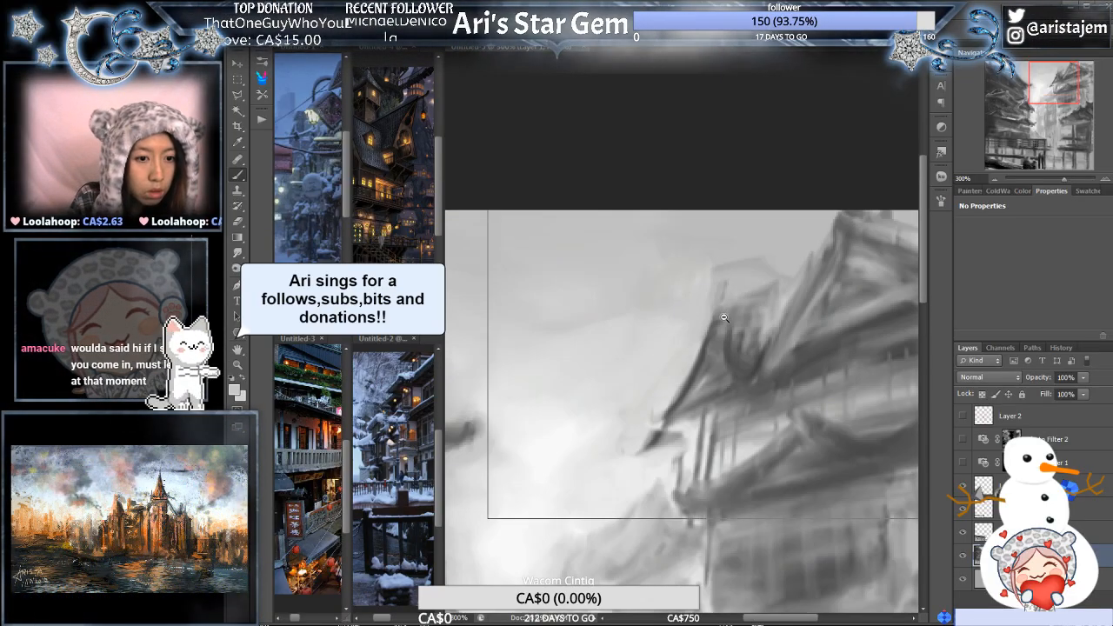
- Examine the greyscale street as a whole and at 200%, from the central glow to the left-hand roofs, alongside the snowy street reference
left_click(724, 316, "alt")
left_click_drag(720, 361, 776, 202)
left_click(695, 277, "ctrl")
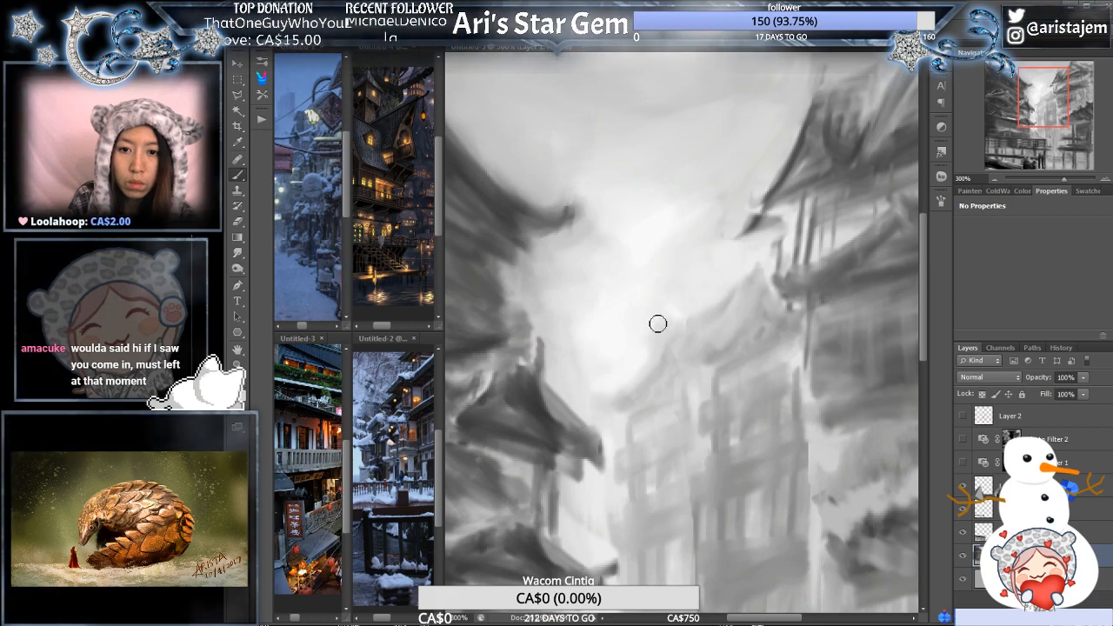
key("ctrl+minus")
key("ctrl+minus")
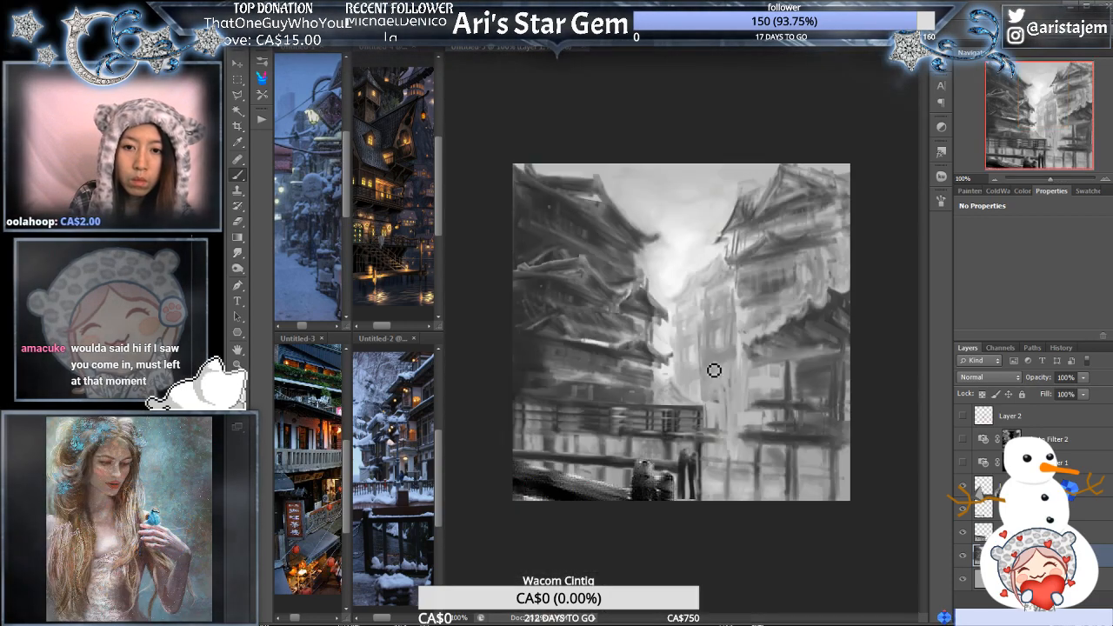
left_click(703, 342)
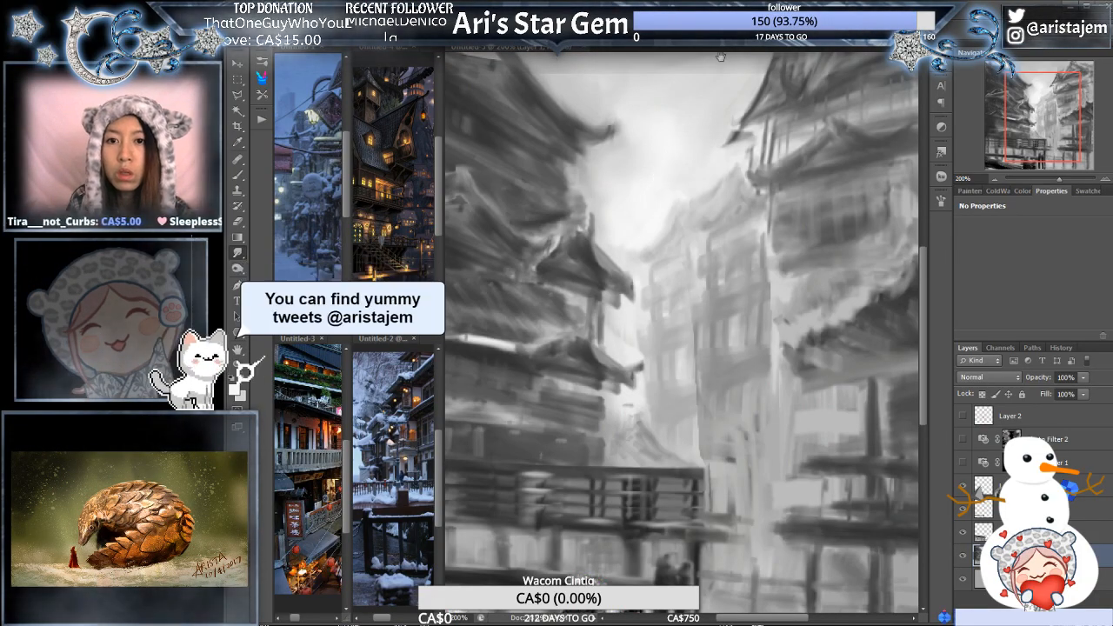
left_click_drag(715, 61, 717, 214)
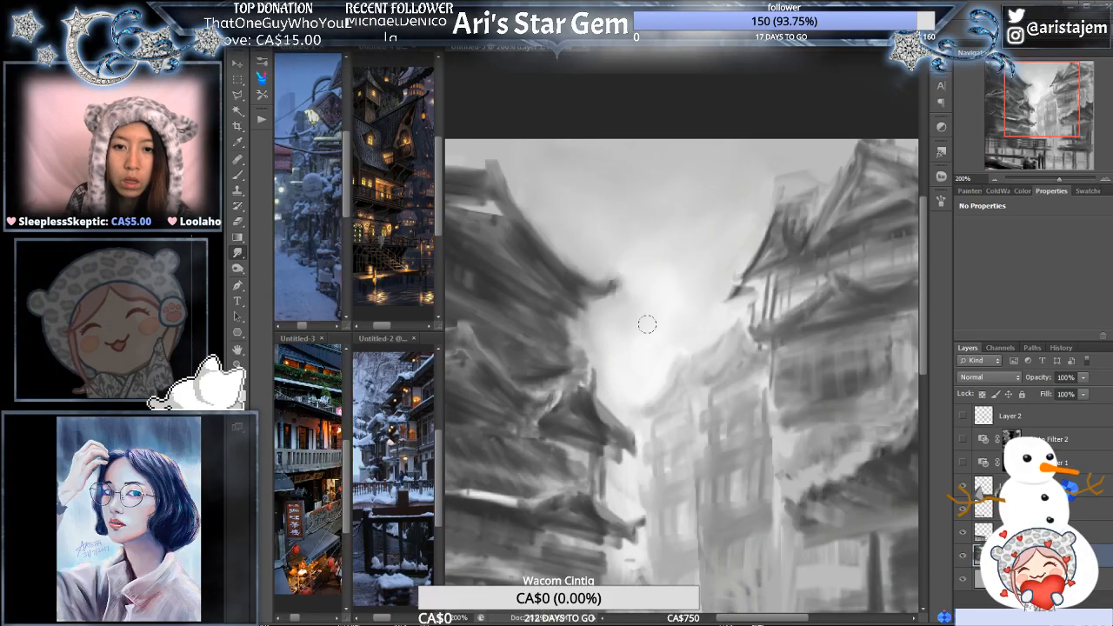
left_click(687, 347, "alt")
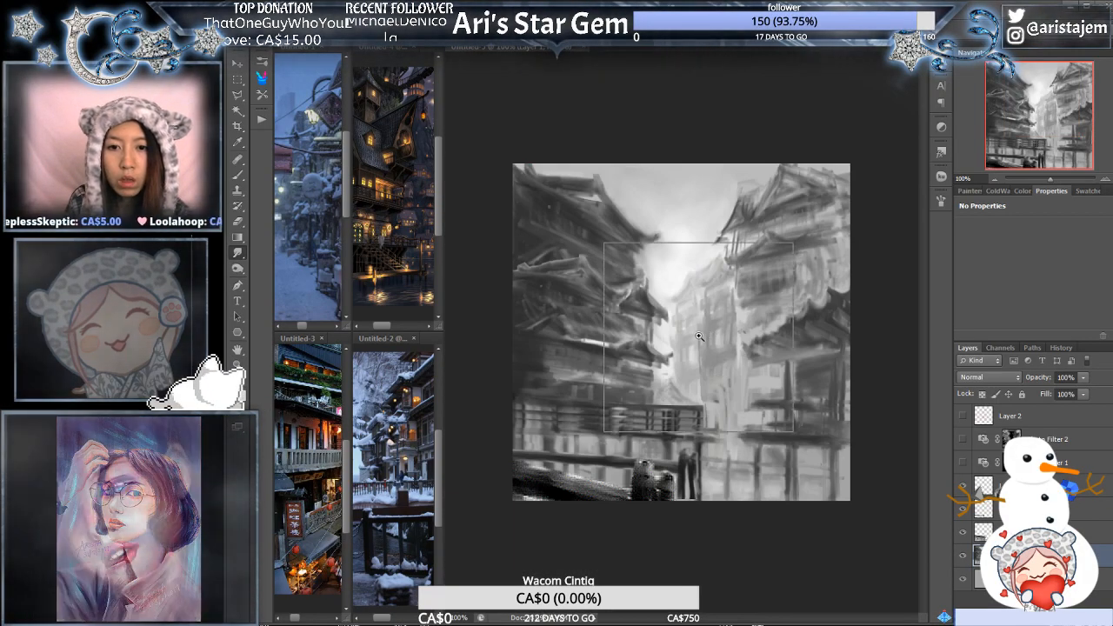
left_click(708, 336, "ctrl")
mouse_move(619, 288)
left_mouse_down()
mouse_move(761, 247)
mouse_move(747, 232)
left_mouse_up()
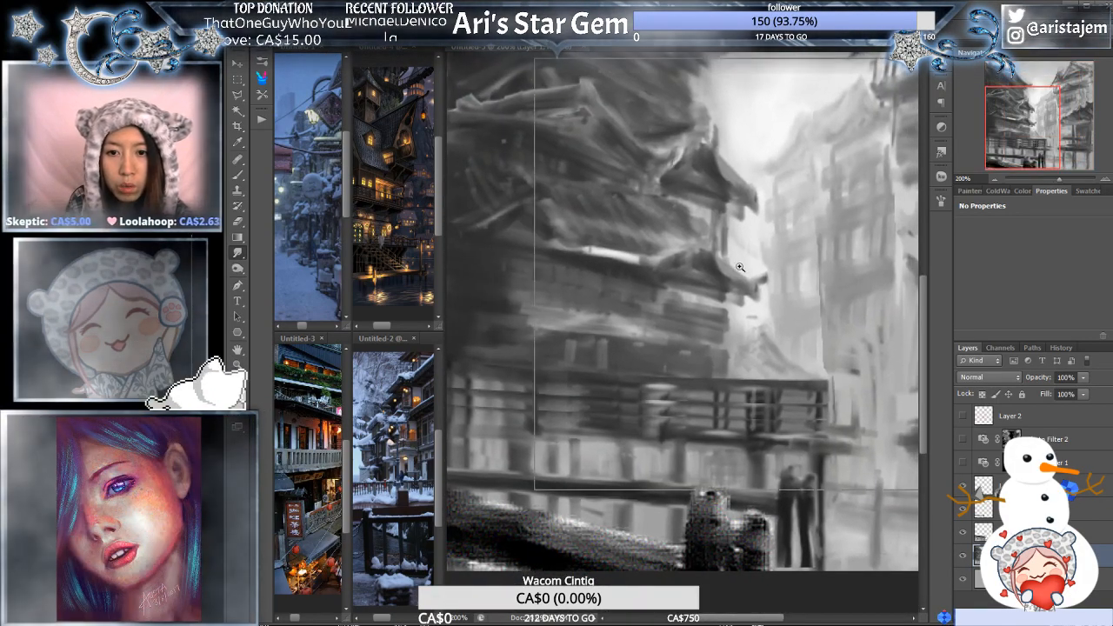
left_click(726, 267, "ctrl")
mouse_move(723, 283)
left_mouse_down()
mouse_move(706, 310)
mouse_move(751, 331)
mouse_move(755, 393)
mouse_move(809, 335)
left_mouse_up()
left_click(994, 178)
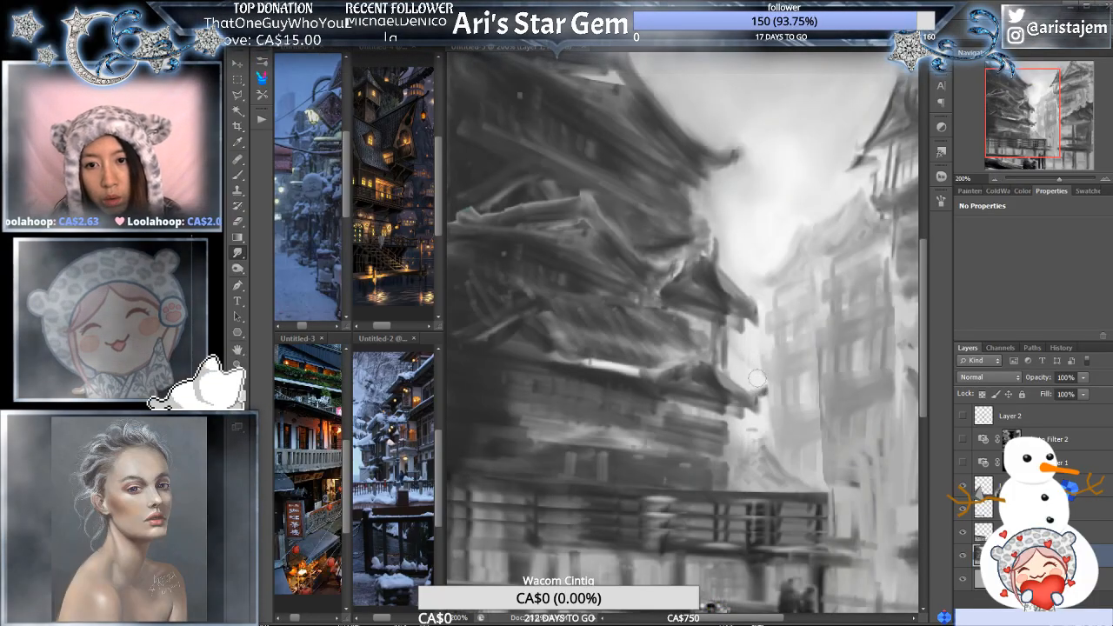
left_click(296, 49)
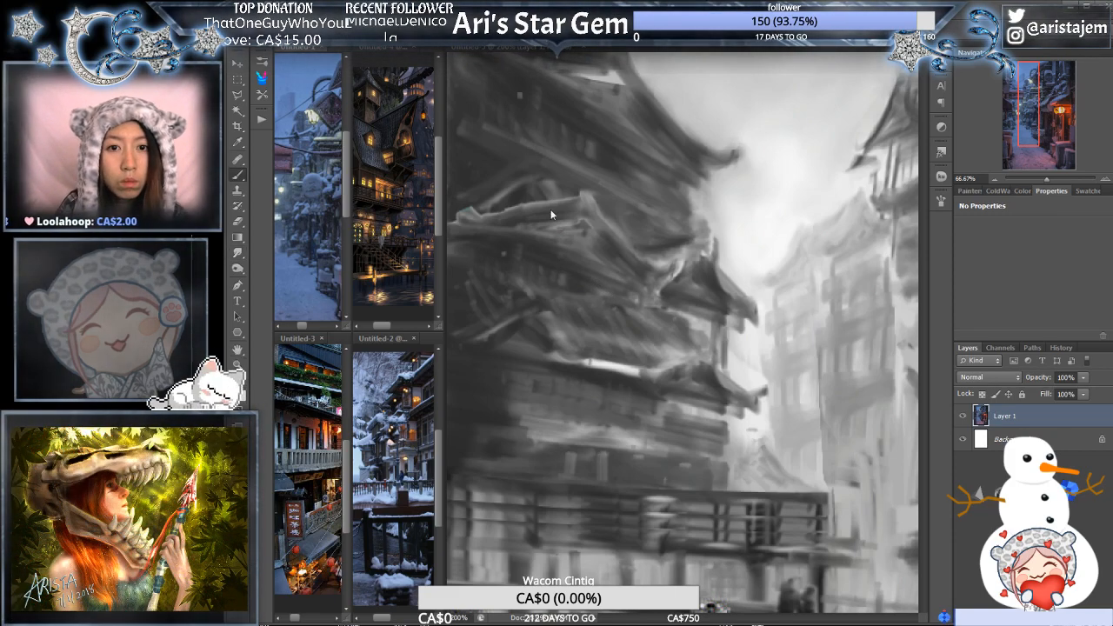
left_click(745, 262)
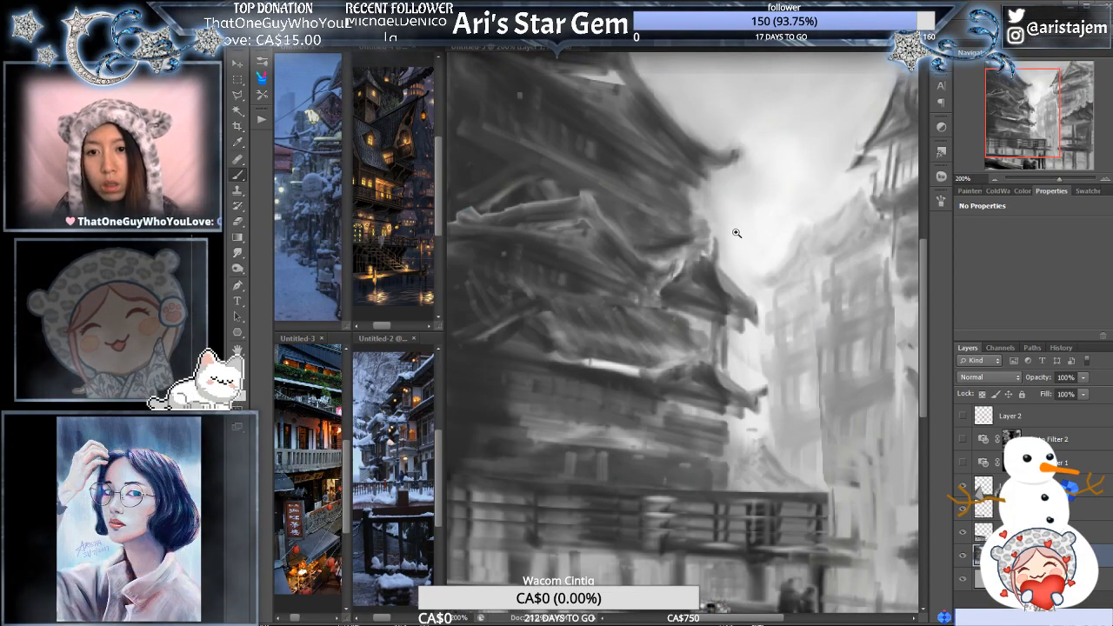
- Paint a defined lighter edge along the right slope of the left building's small upper gable, alternating picked and sampled greys
left_click(736, 269, "ctrl")
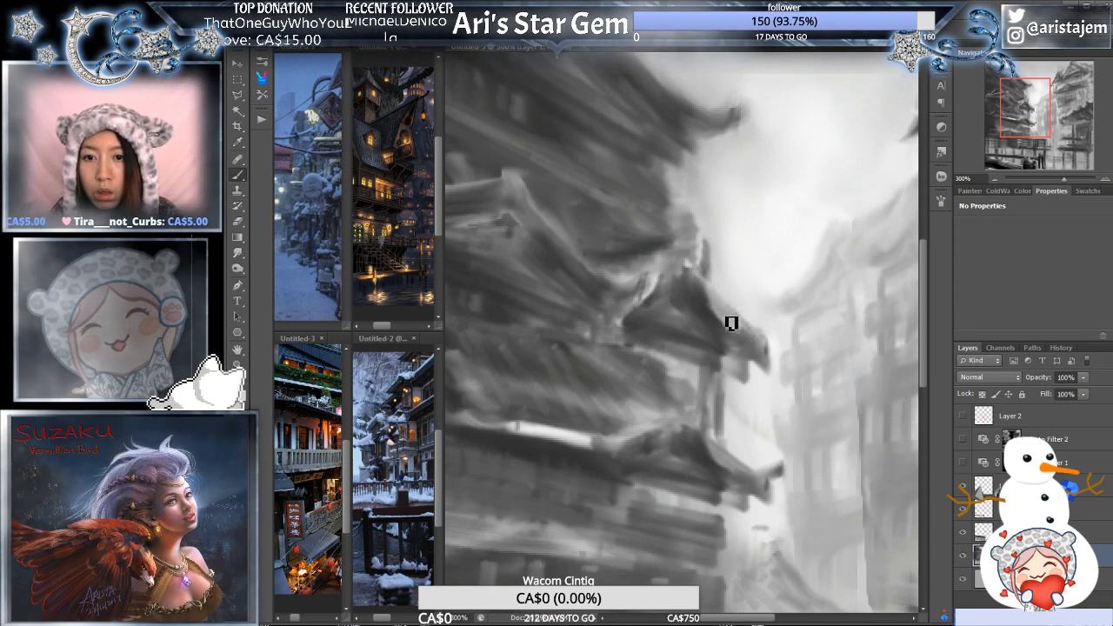
left_click(971, 190)
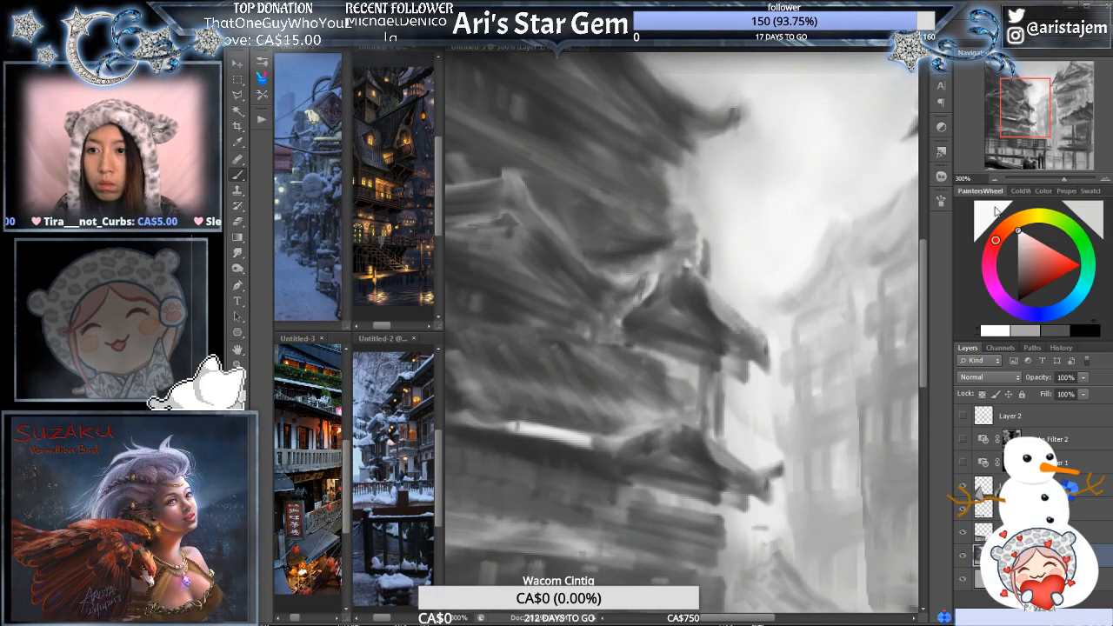
left_click(1018, 276)
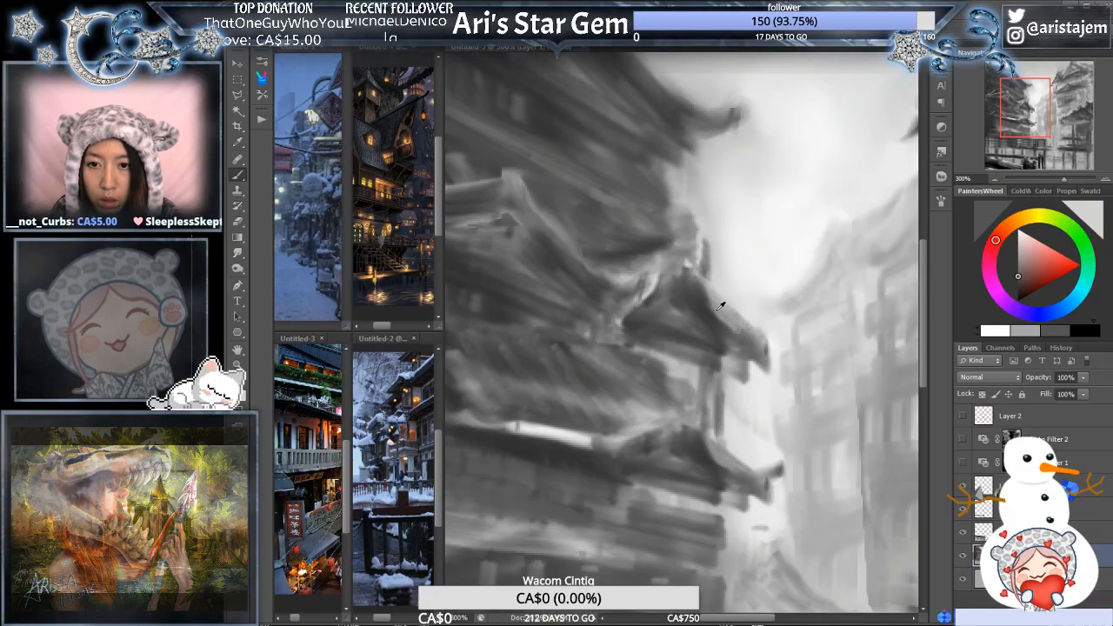
left_click(700, 285, "alt")
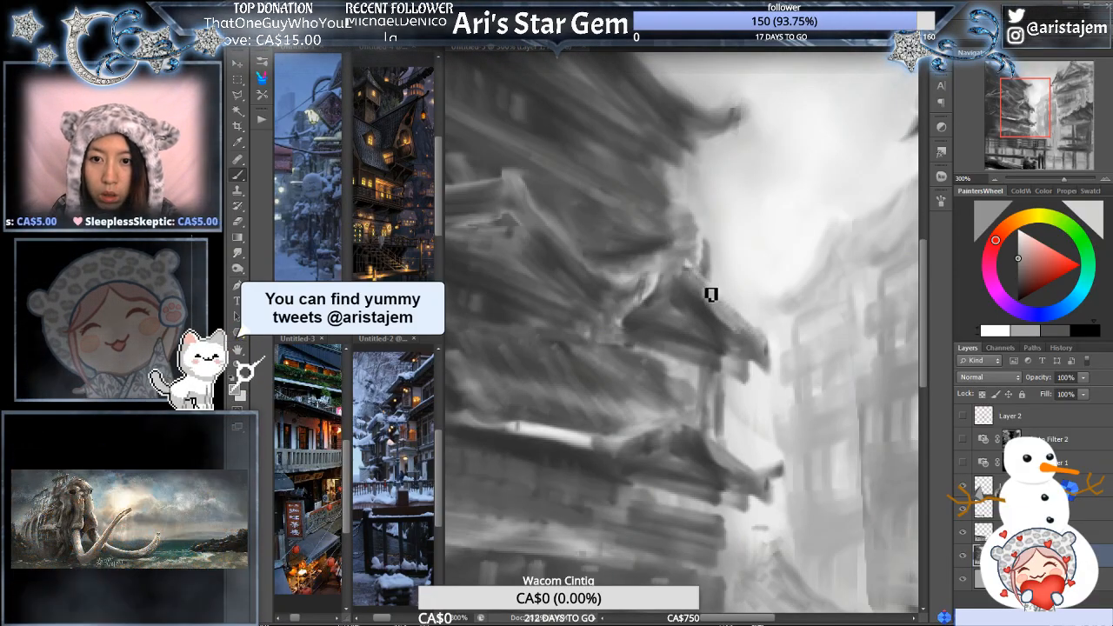
left_click(1078, 333)
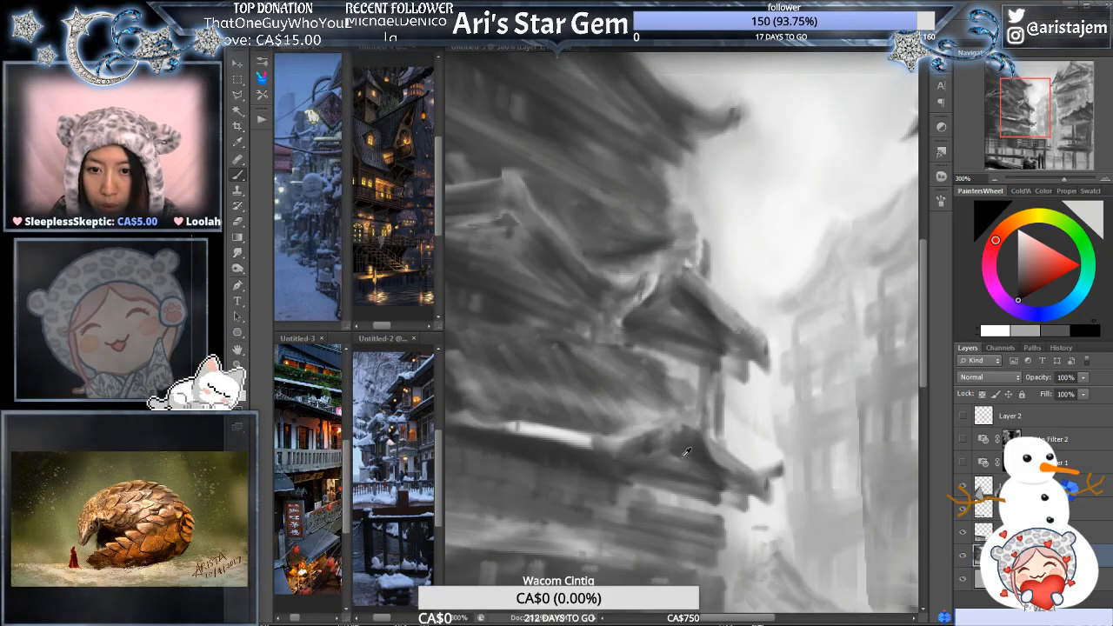
left_click(741, 308, "alt")
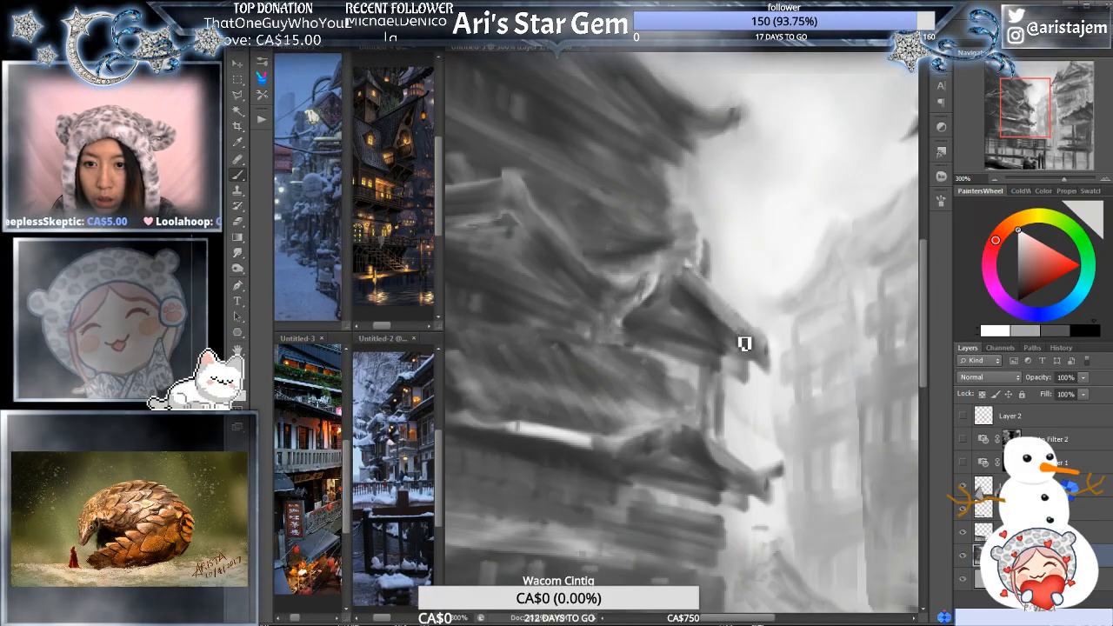
- Paint thin vertical beams and dark shading inside the small gable's triangular face with sampled greys
left_click(672, 301, "alt")
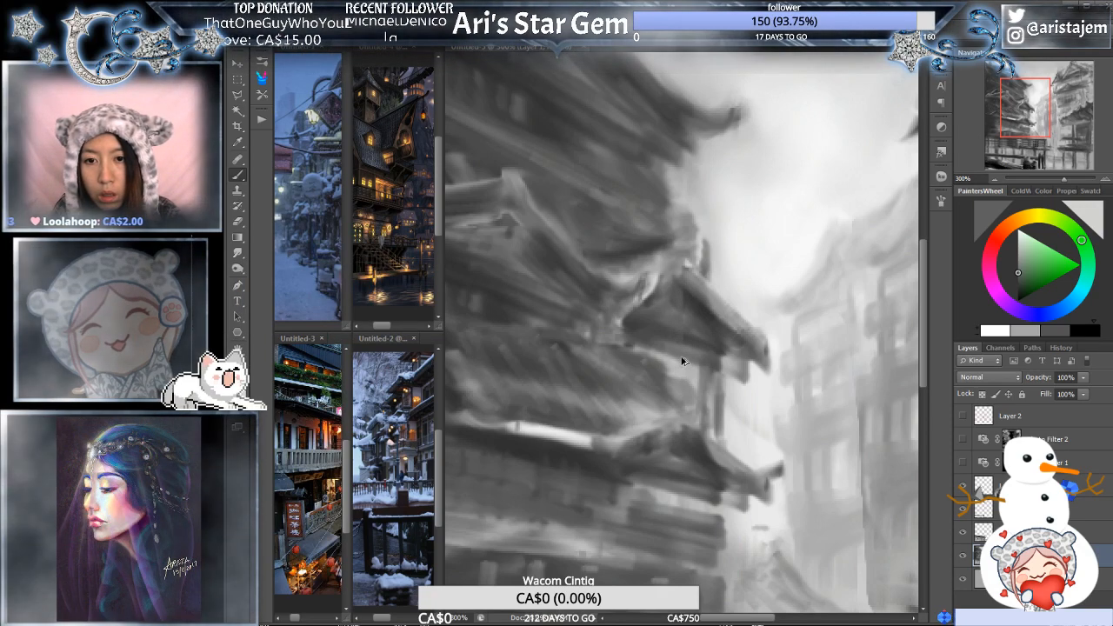
left_click(700, 310, "alt")
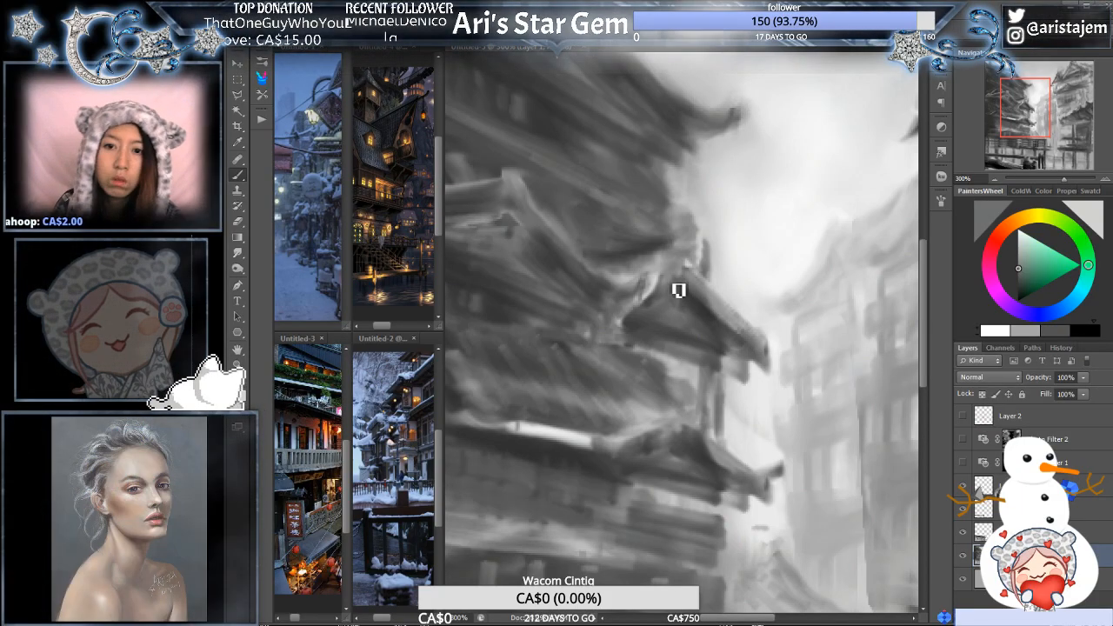
left_click(656, 305, "alt")
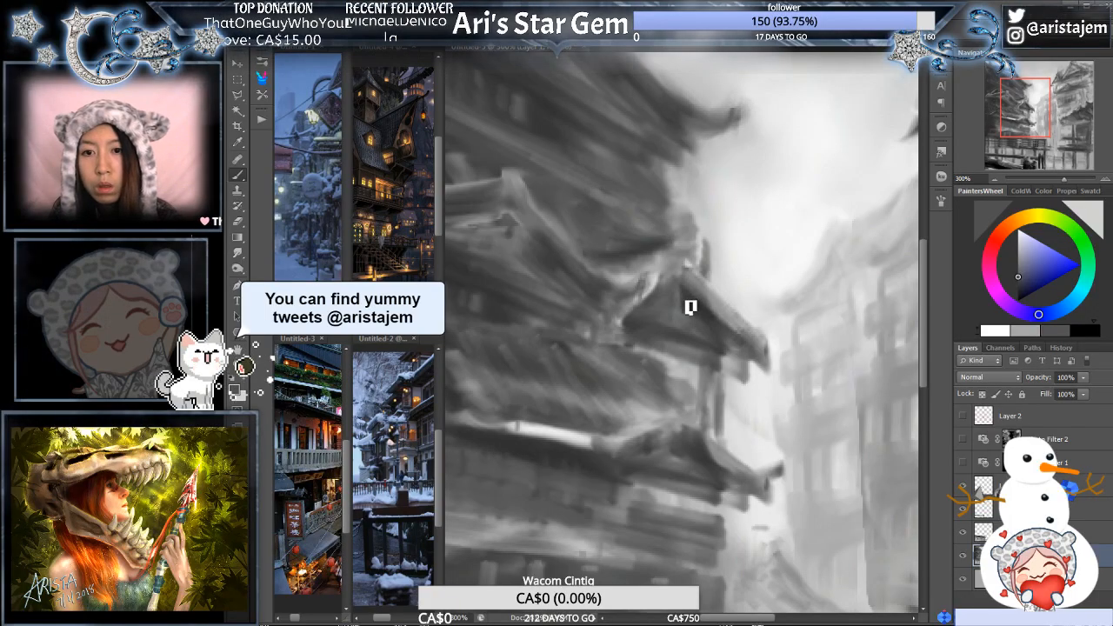
left_click(686, 294, "alt")
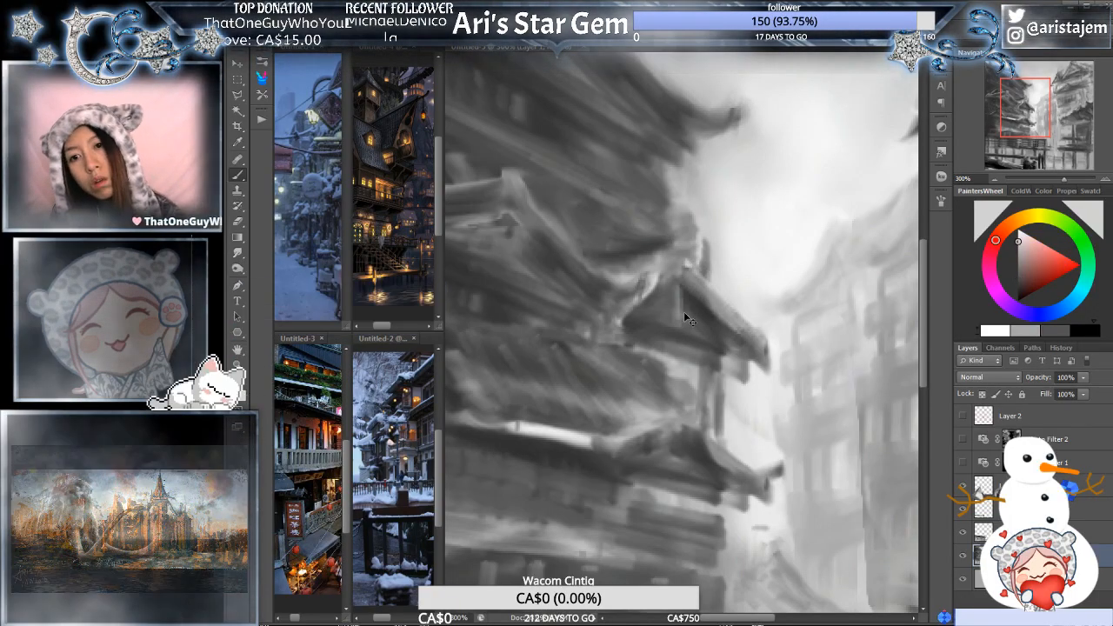
left_click(685, 290, "alt")
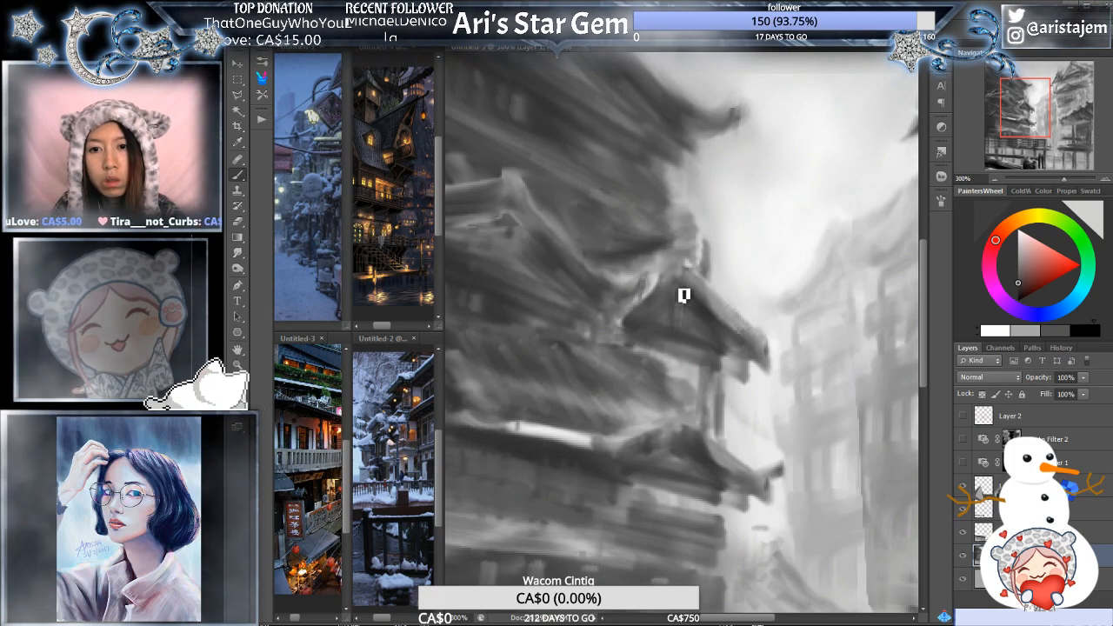
left_click(712, 303, "alt")
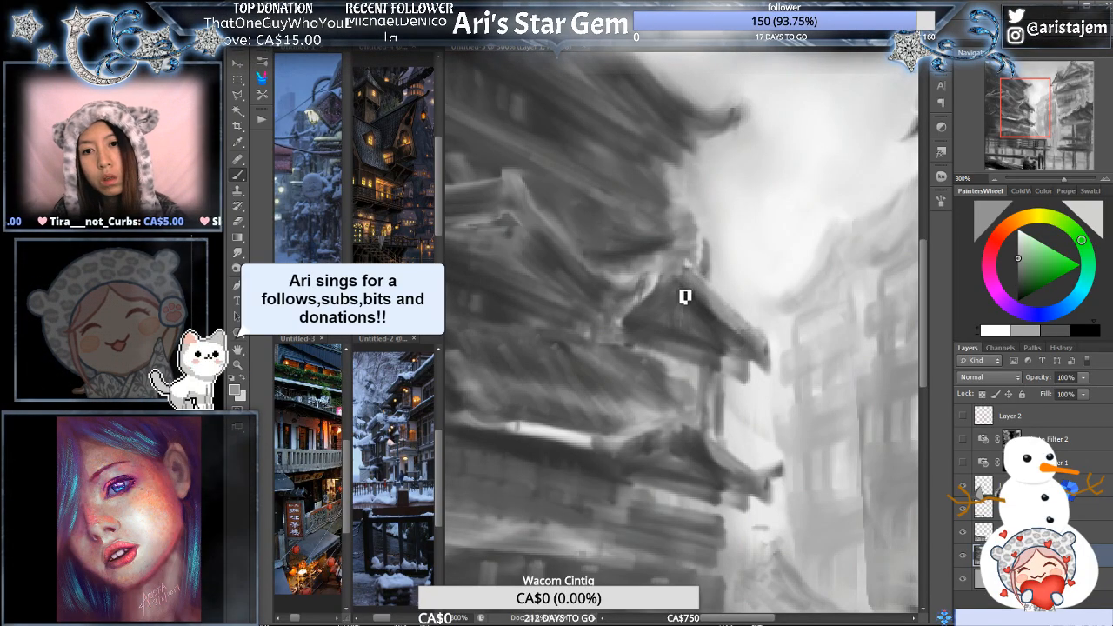
left_click(678, 324, "alt")
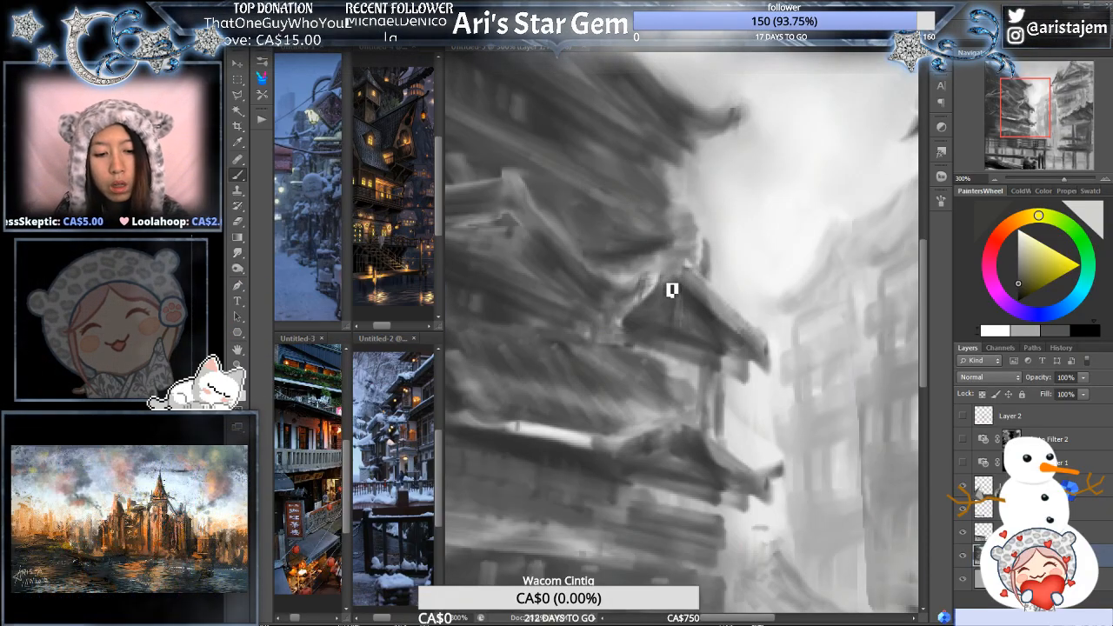
- Refine the peak and left slope of the small gable with sampled greys, checking it against the whole painting
key("i")
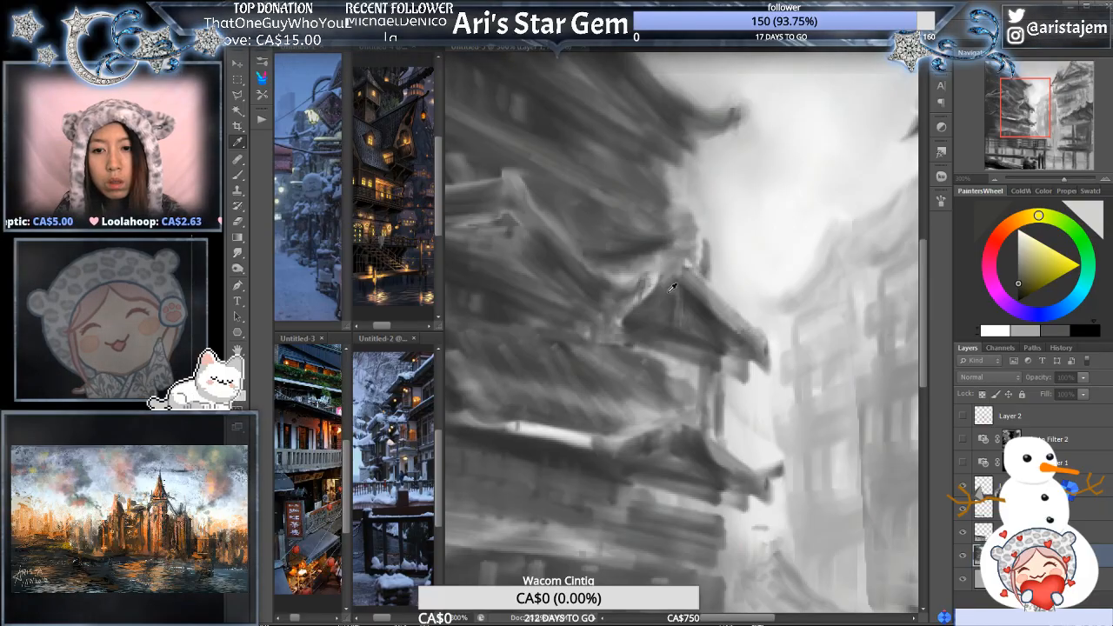
key("b")
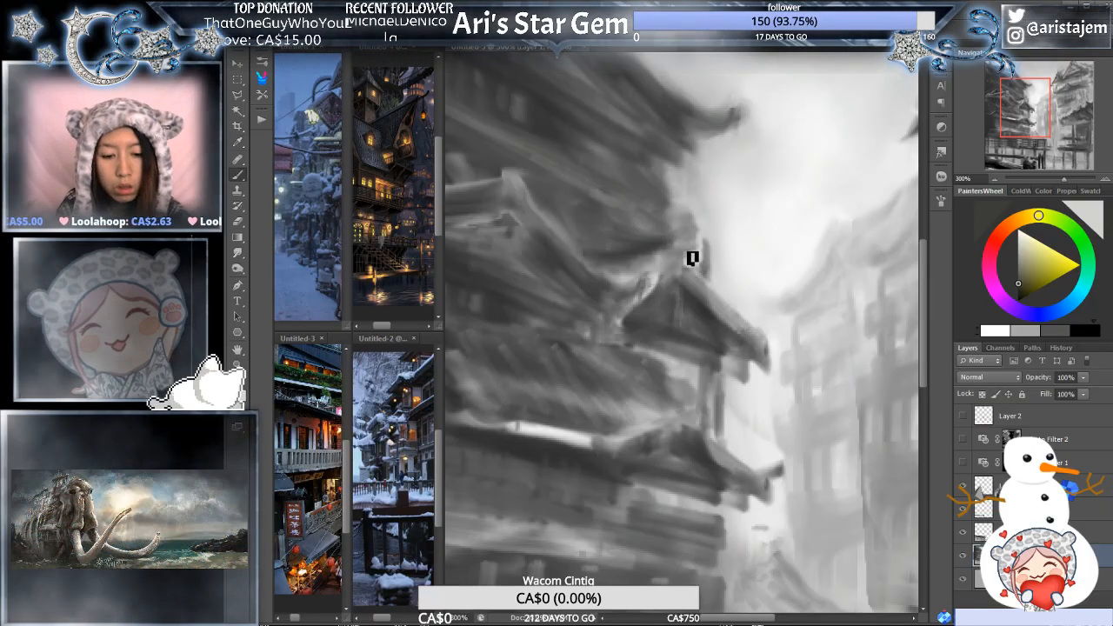
left_click(663, 275, "alt")
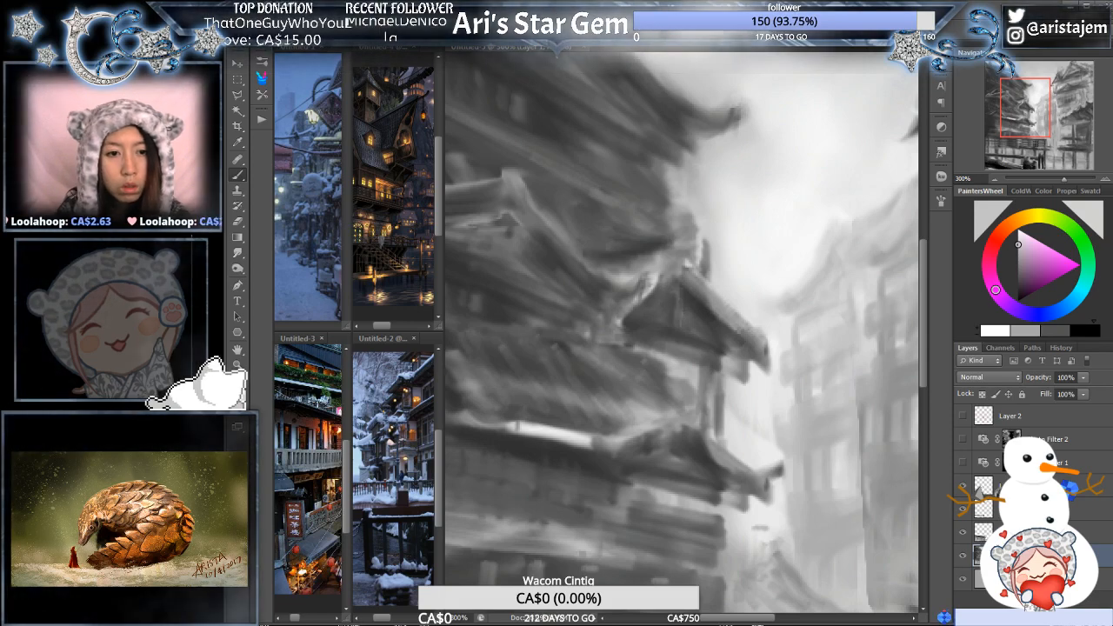
key("d")
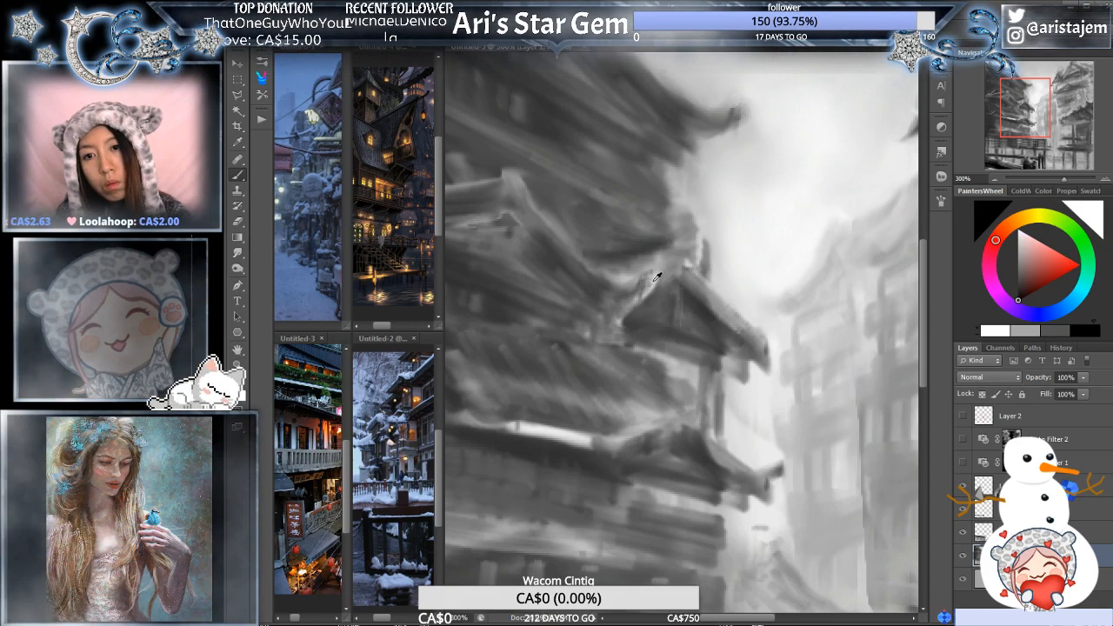
left_click(657, 277, "alt")
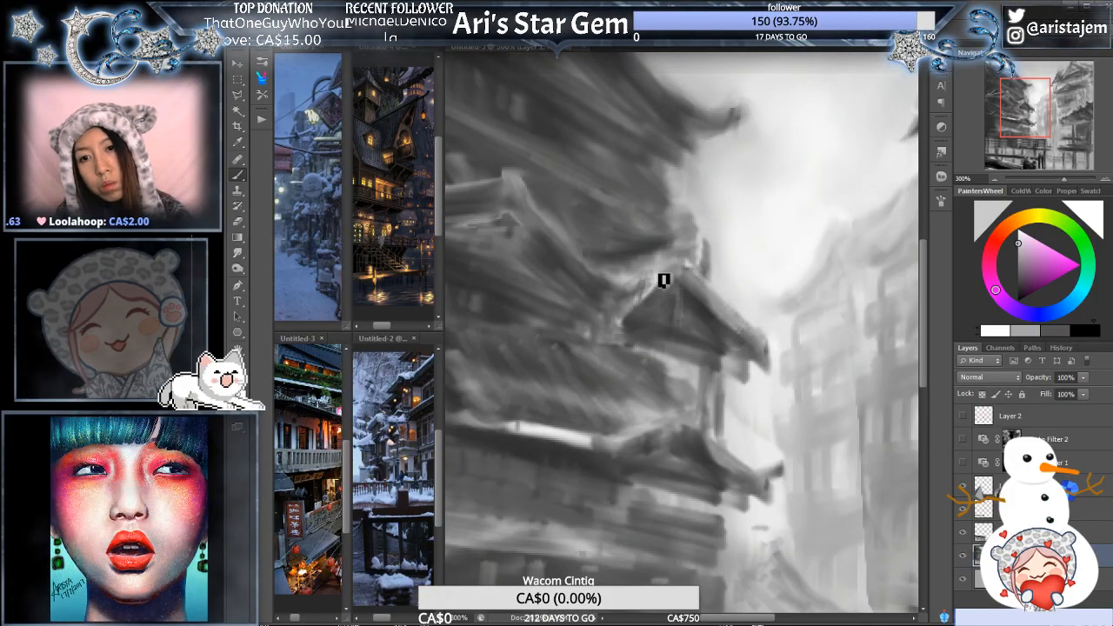
left_click(728, 218, "alt")
left_click(742, 199, "alt")
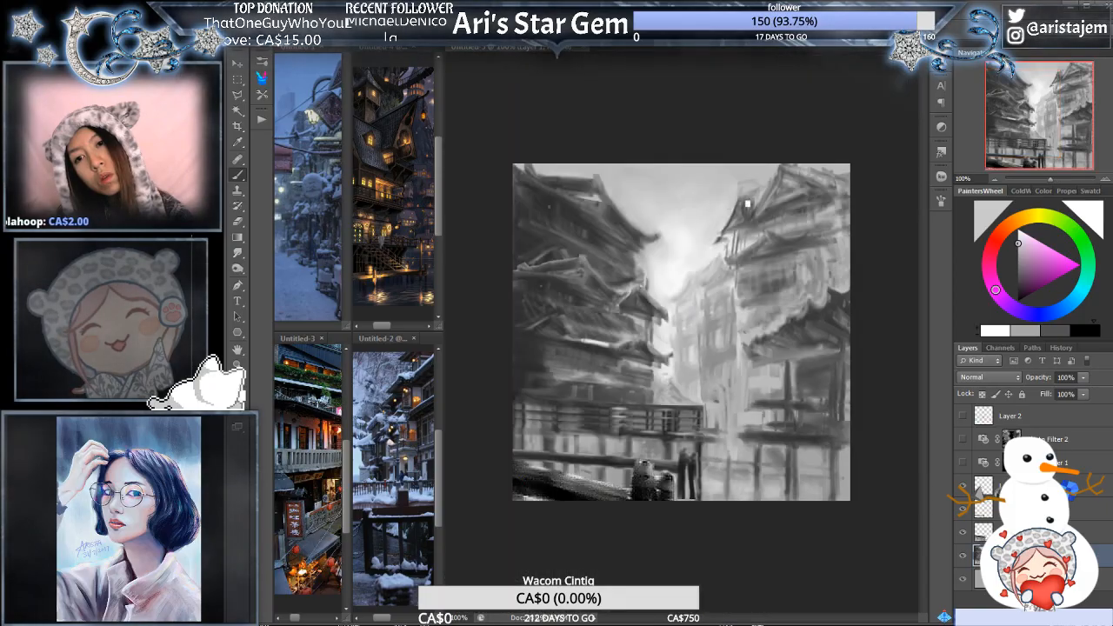
left_click(718, 215, "ctrl")
left_click_drag(575, 322, 739, 281)
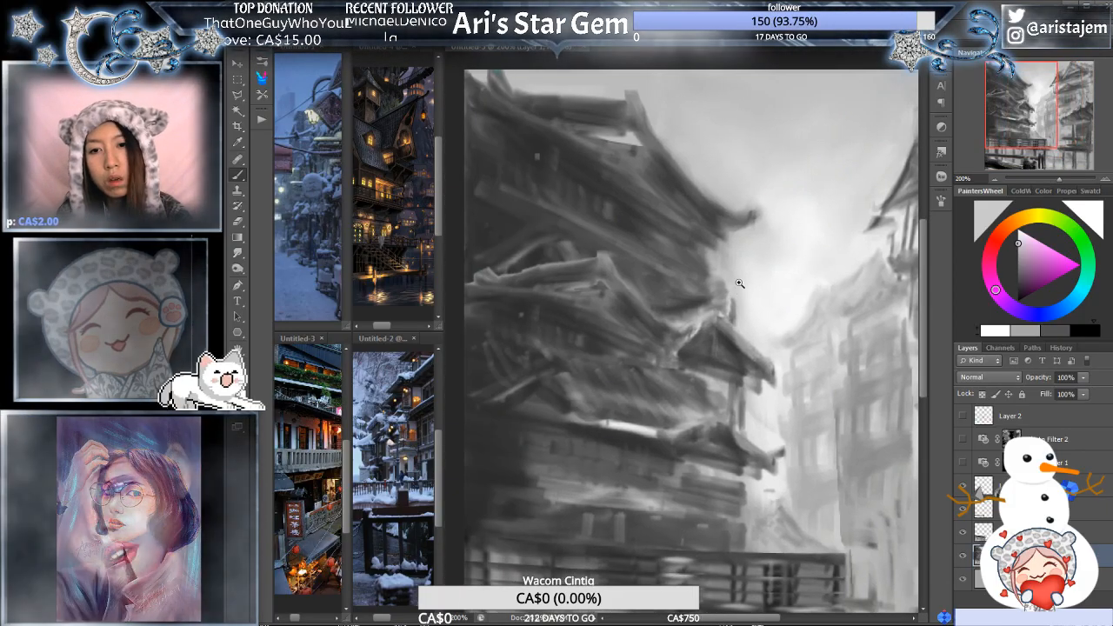
- Paint a lighter, solid left slope up to the peak of the small gable, alternating sampled light and dark greys
left_click(751, 265, "ctrl")
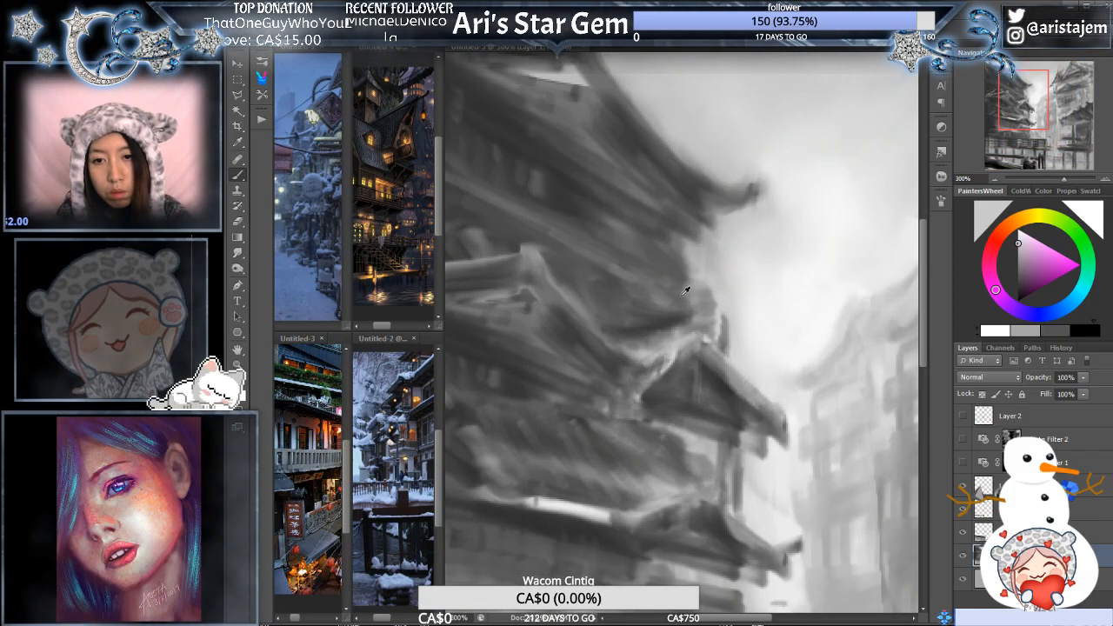
left_click(663, 358, "alt")
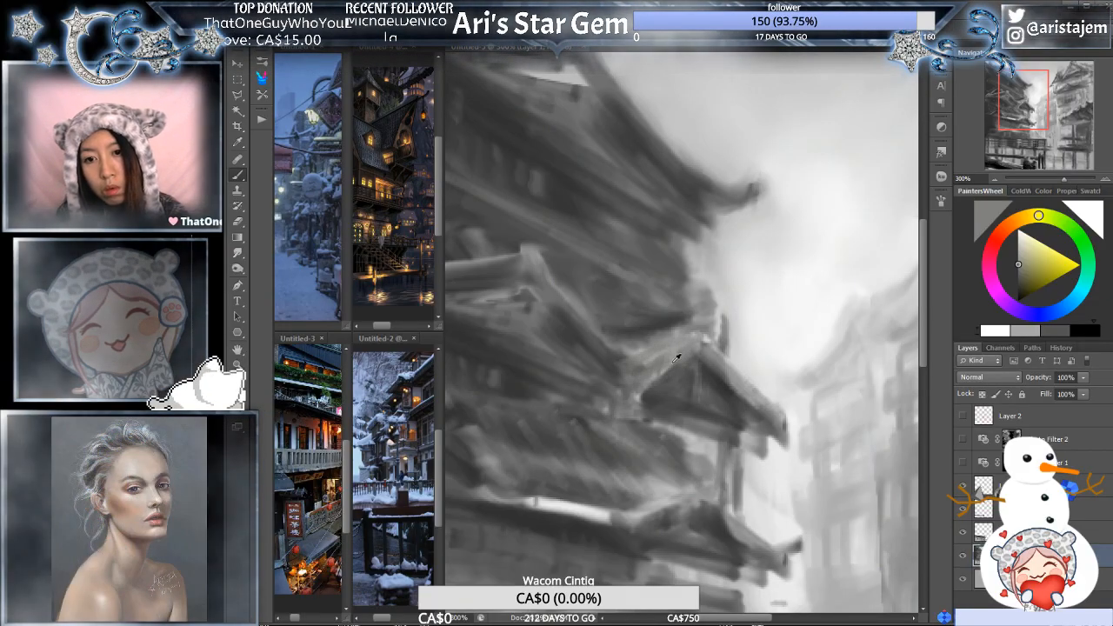
left_click(579, 508, "alt")
mouse_move(646, 353)
left_mouse_down()
mouse_move(698, 334)
mouse_move(688, 334)
left_mouse_up()
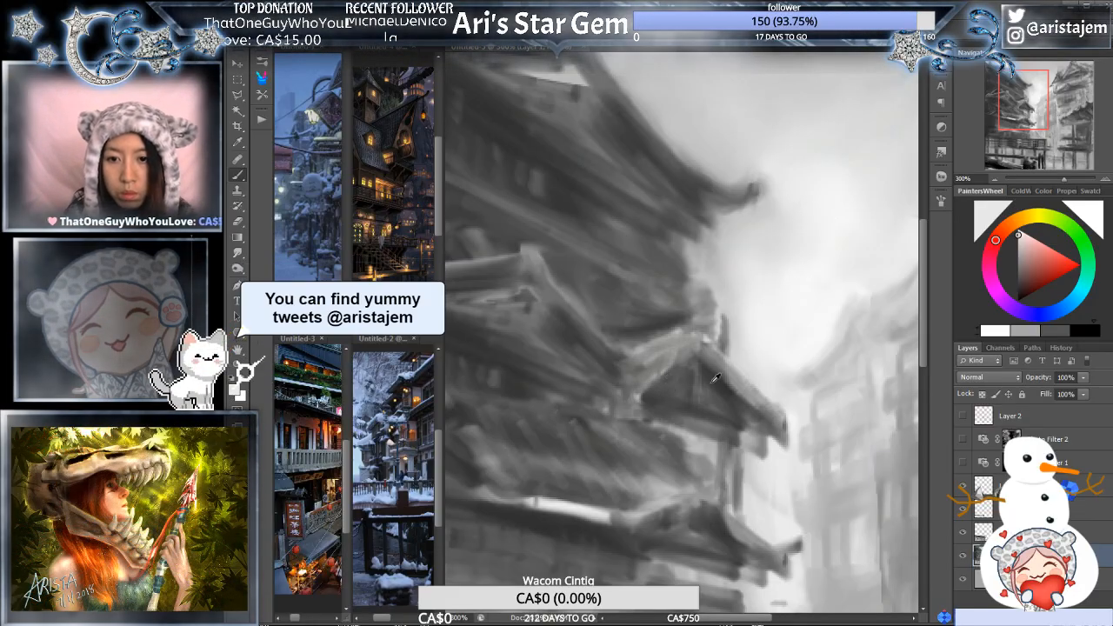
left_click(652, 386, "alt")
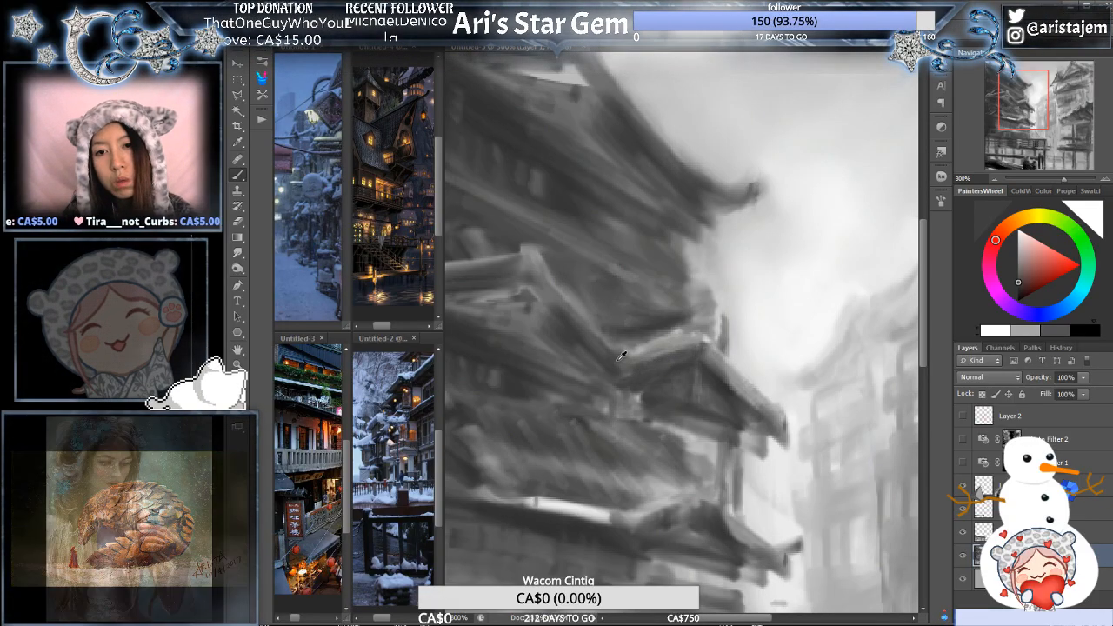
left_click(566, 291, "alt")
left_click_drag(693, 353, 669, 360)
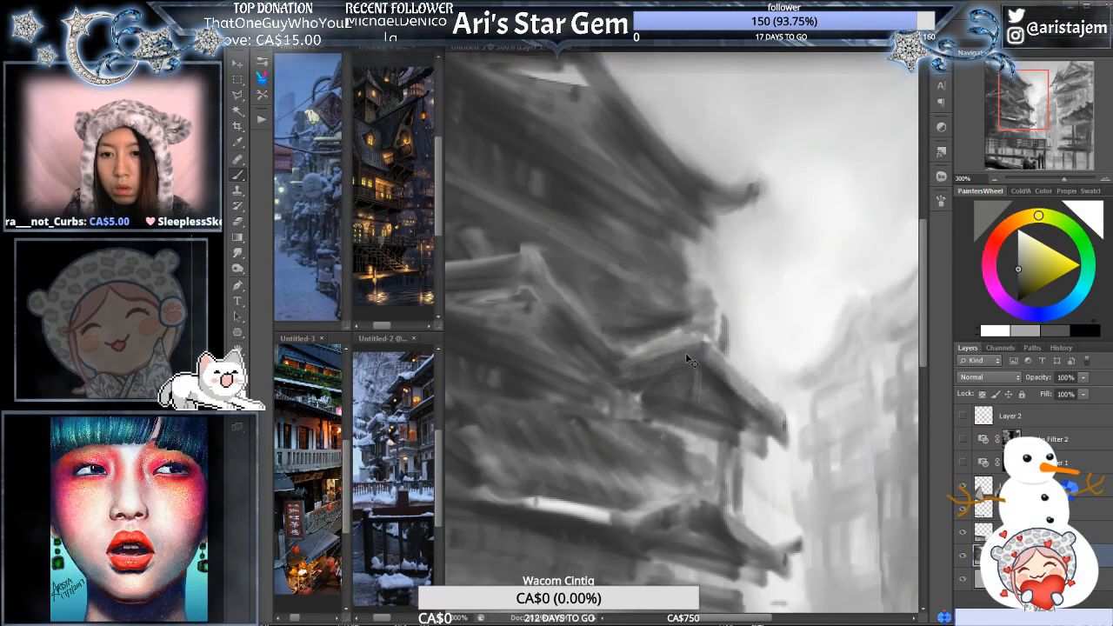
left_click_drag(695, 358, 654, 360)
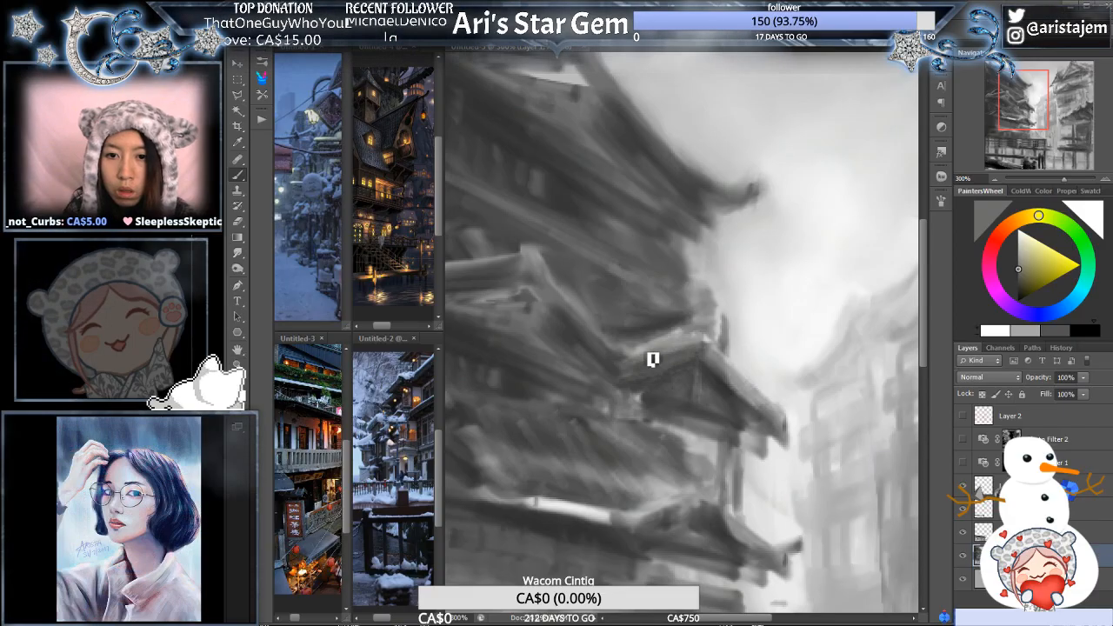
left_click(722, 347, "alt")
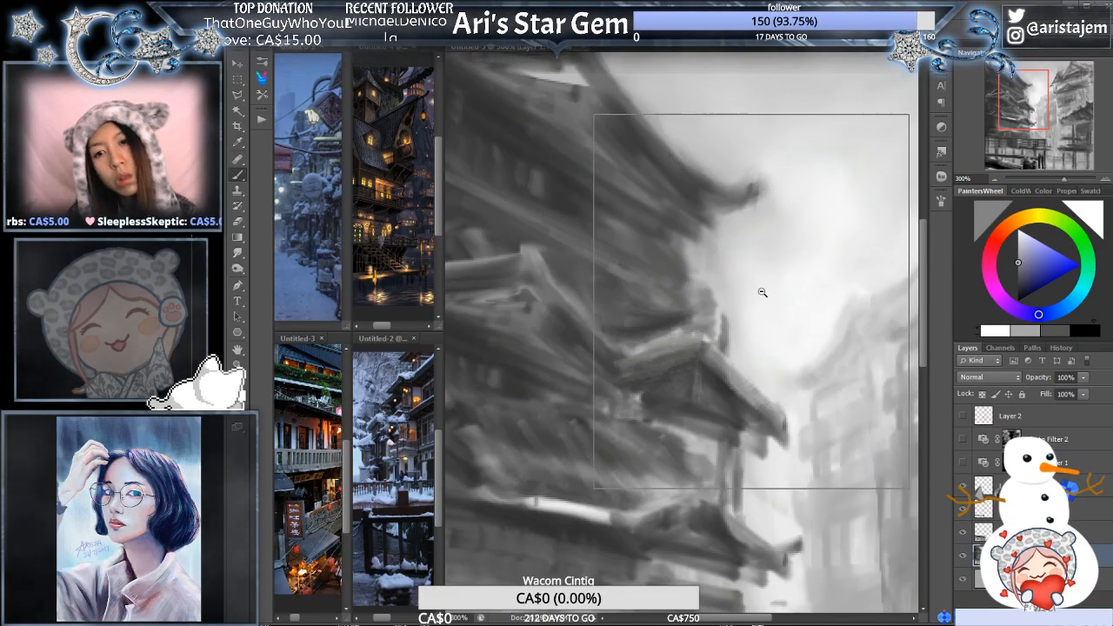
- Sample a grey and extend the small gable's right slope outward into a thin, flared eave tip
left_click(766, 300, "alt")
left_click(766, 300, "alt")
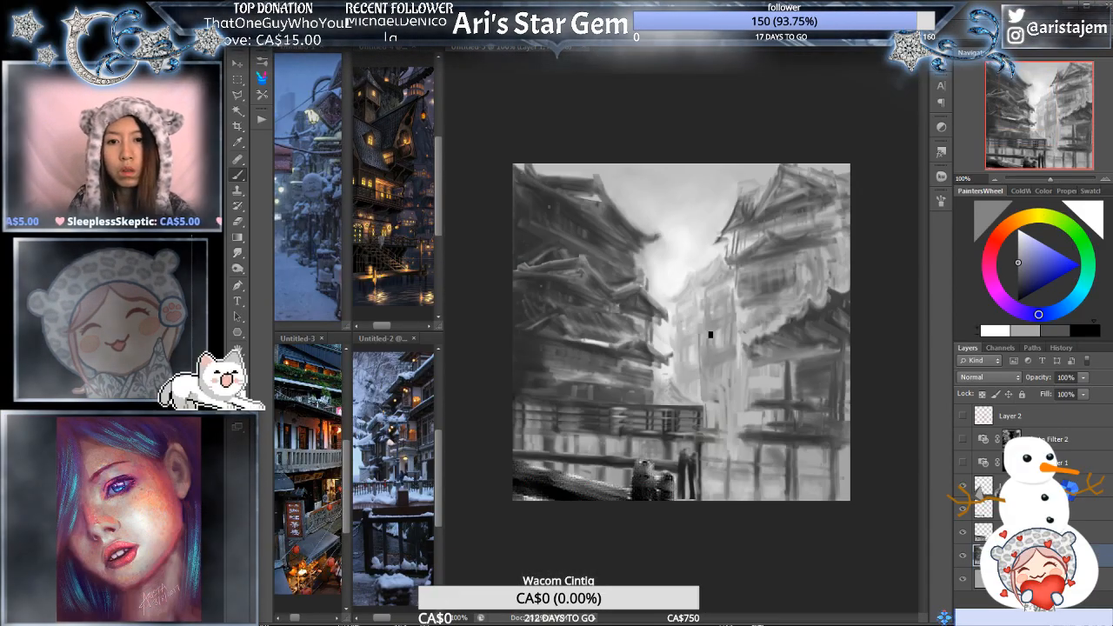
left_click(699, 337, "ctrl")
left_click_drag(621, 313, 716, 319)
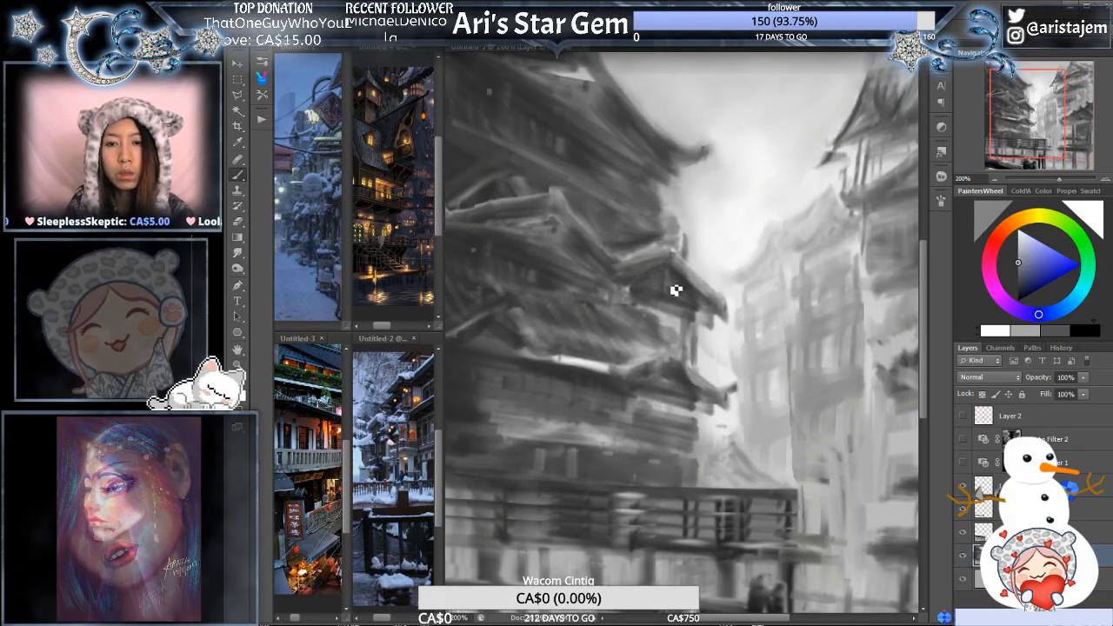
left_click(741, 303, "ctrl")
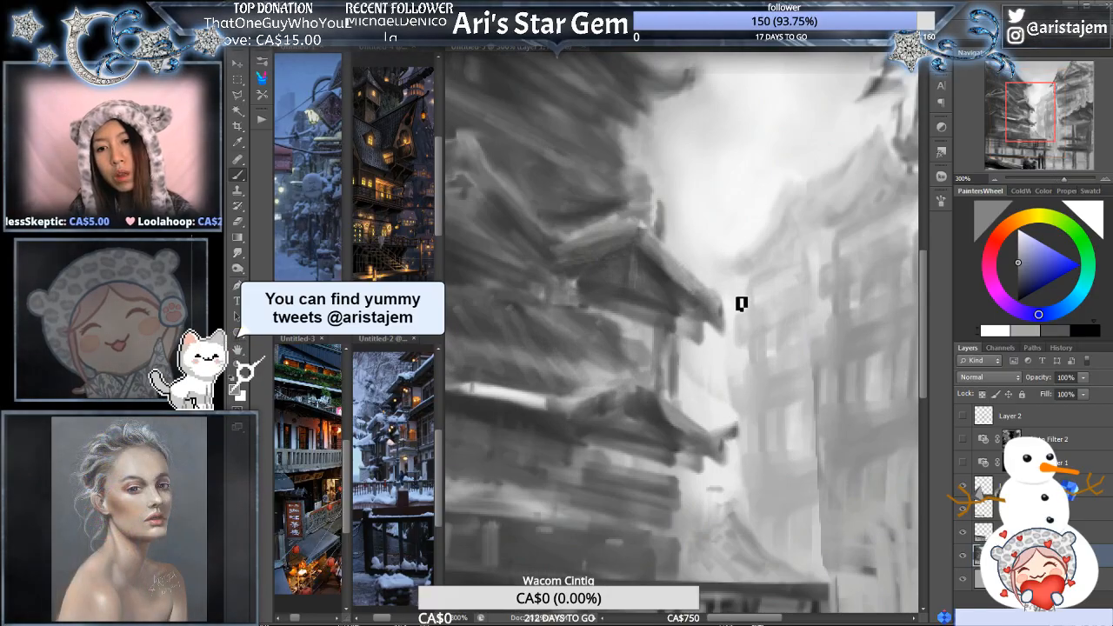
key("e")
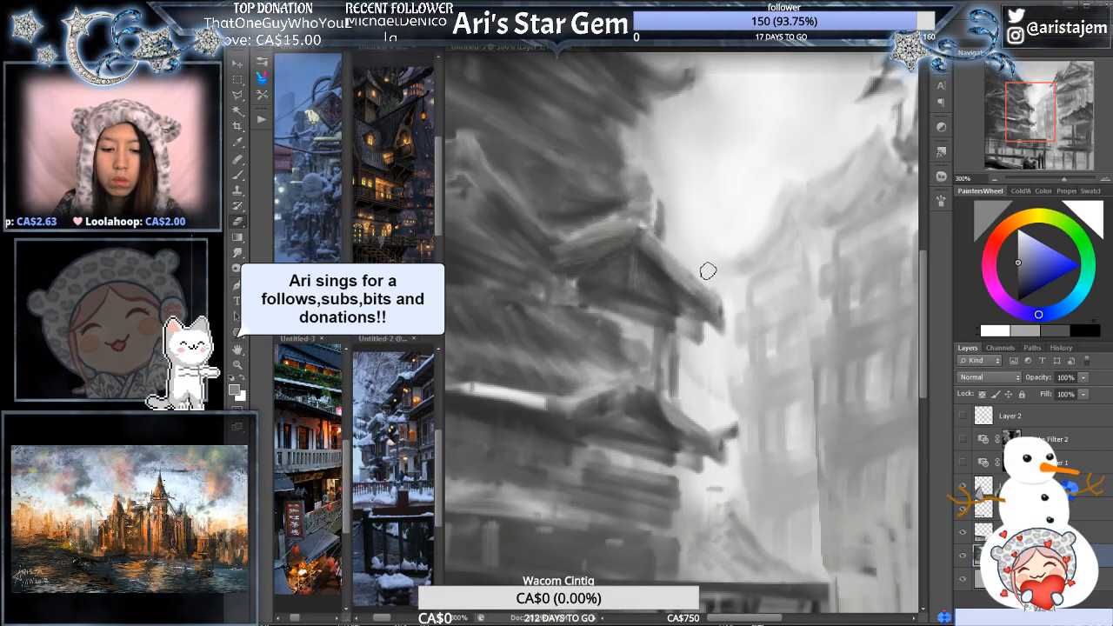
key("b")
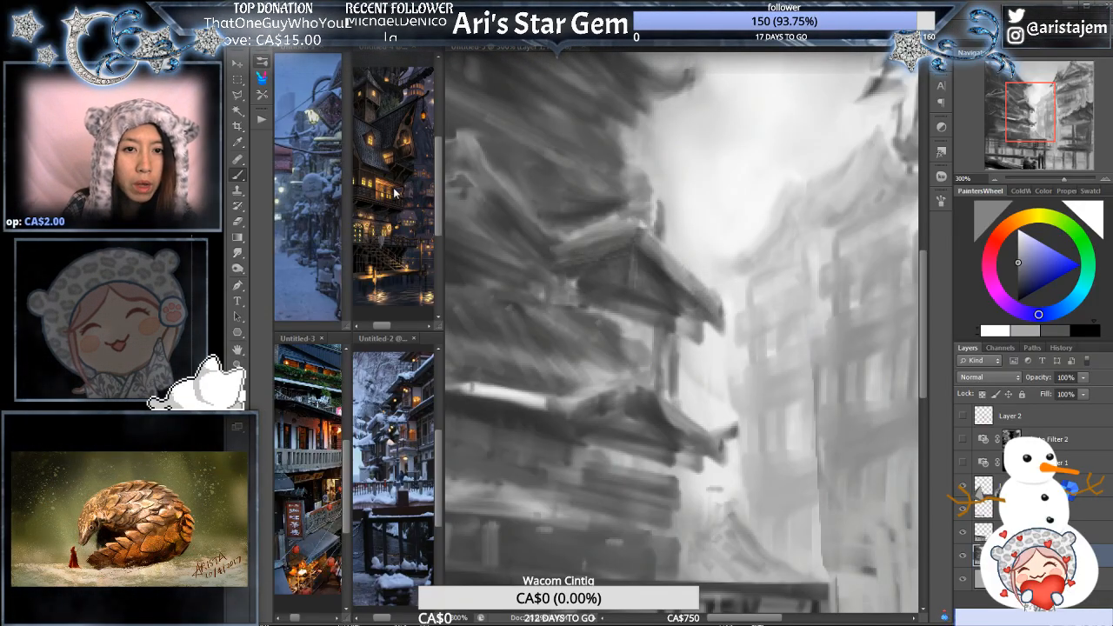
left_click(711, 282, "alt")
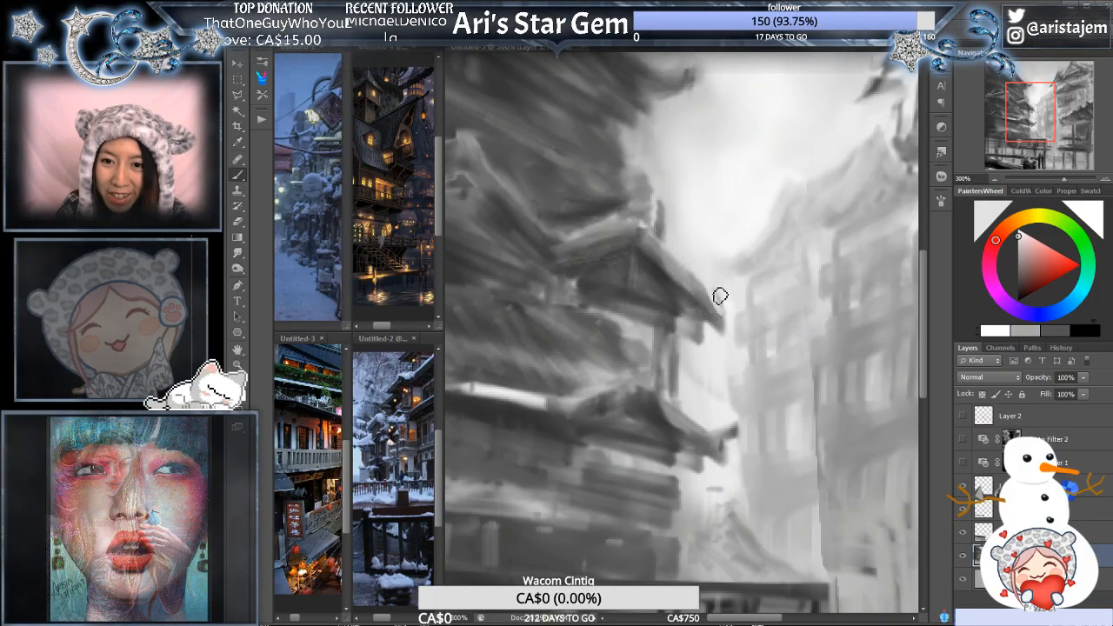
left_click_drag(698, 267, 731, 308)
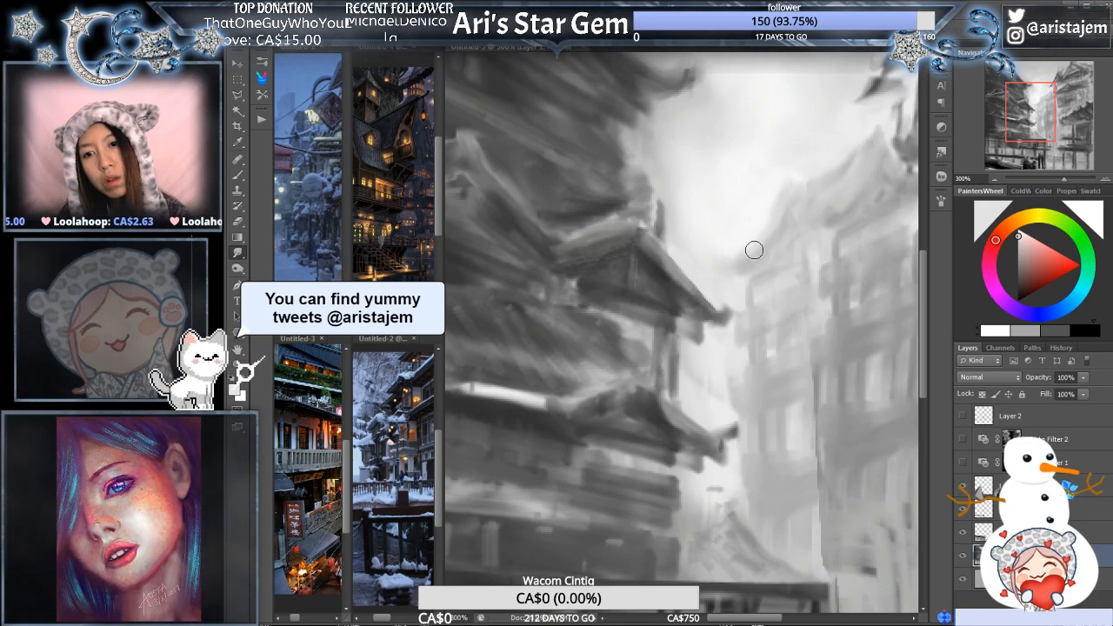
- Smudge the hazy edge between the sky and the distant rooftops to the right of the small gable
mouse_move(753, 252)
left_mouse_down()
mouse_move(783, 255)
mouse_move(755, 268)
left_mouse_up()
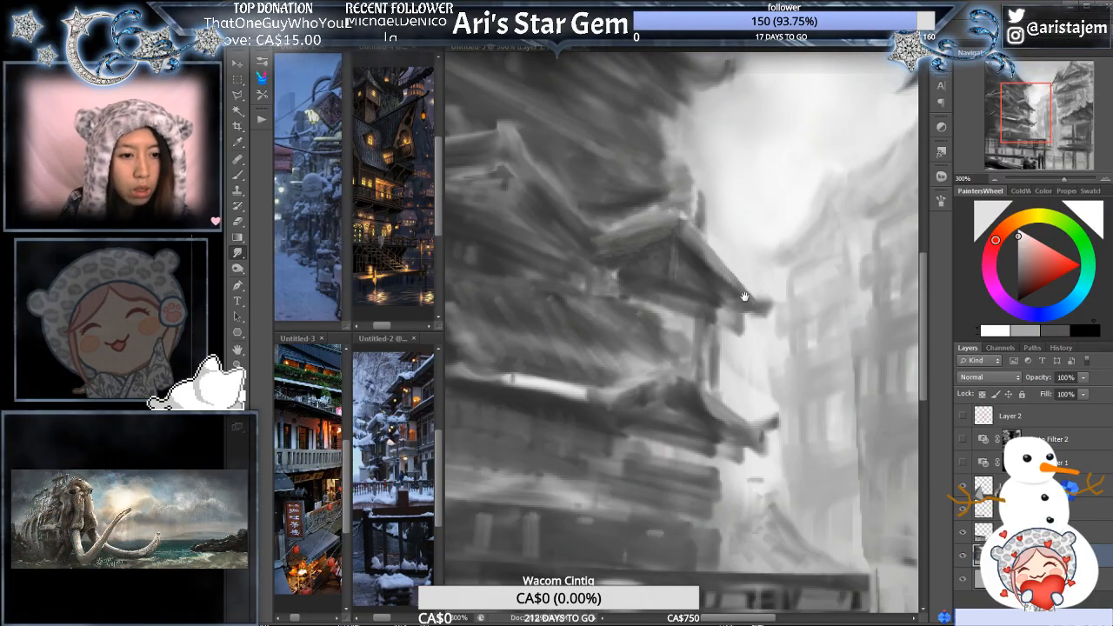
left_click_drag(743, 306, 705, 355)
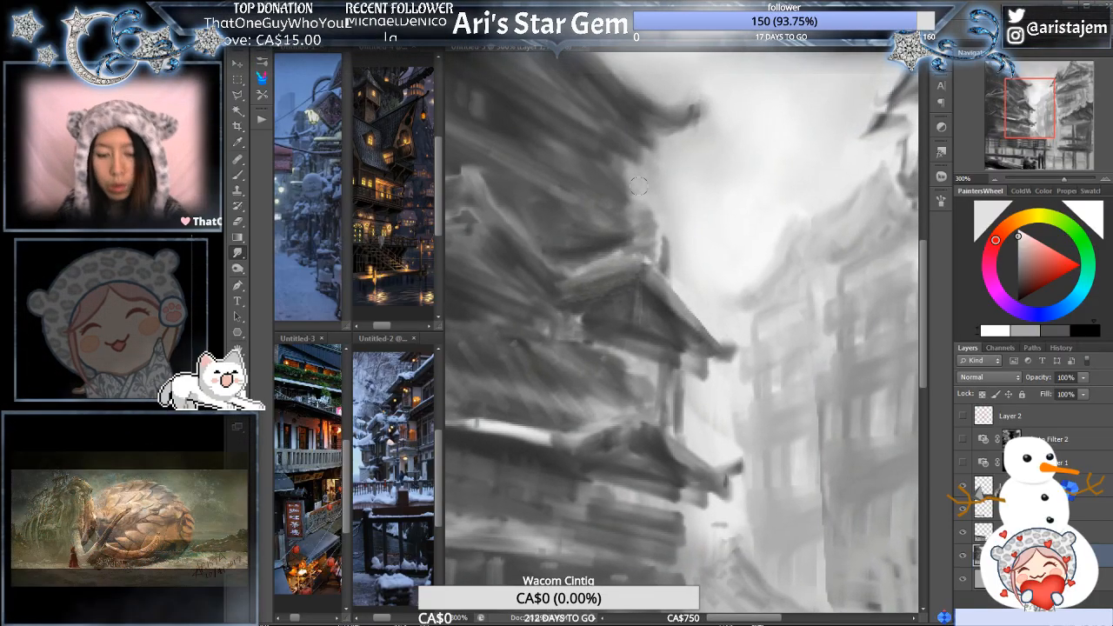
key("b")
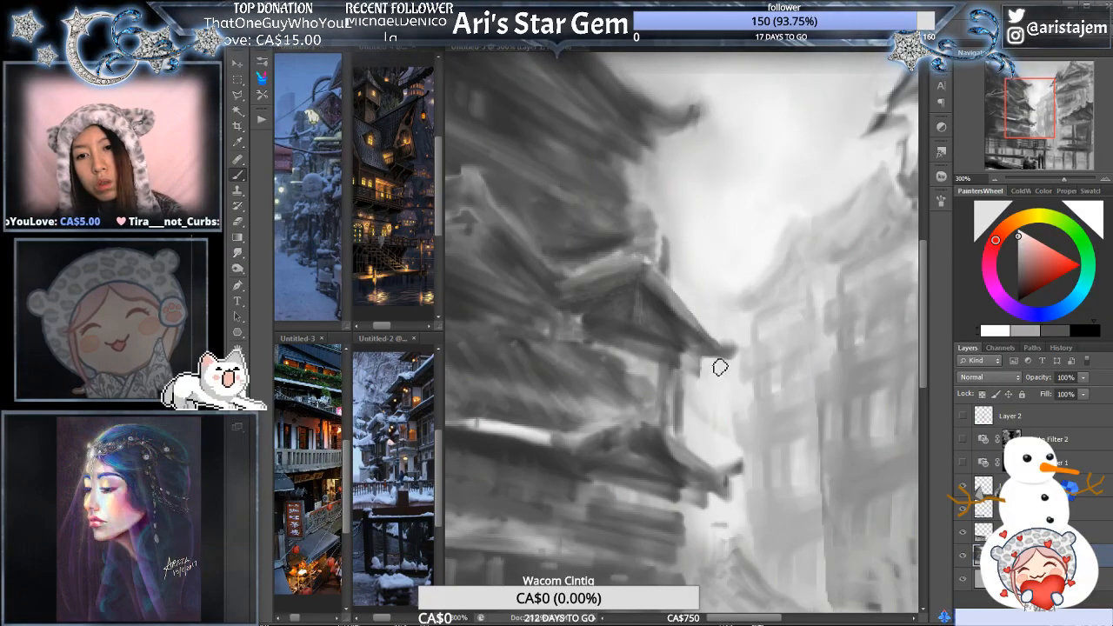
left_click(734, 303, "alt")
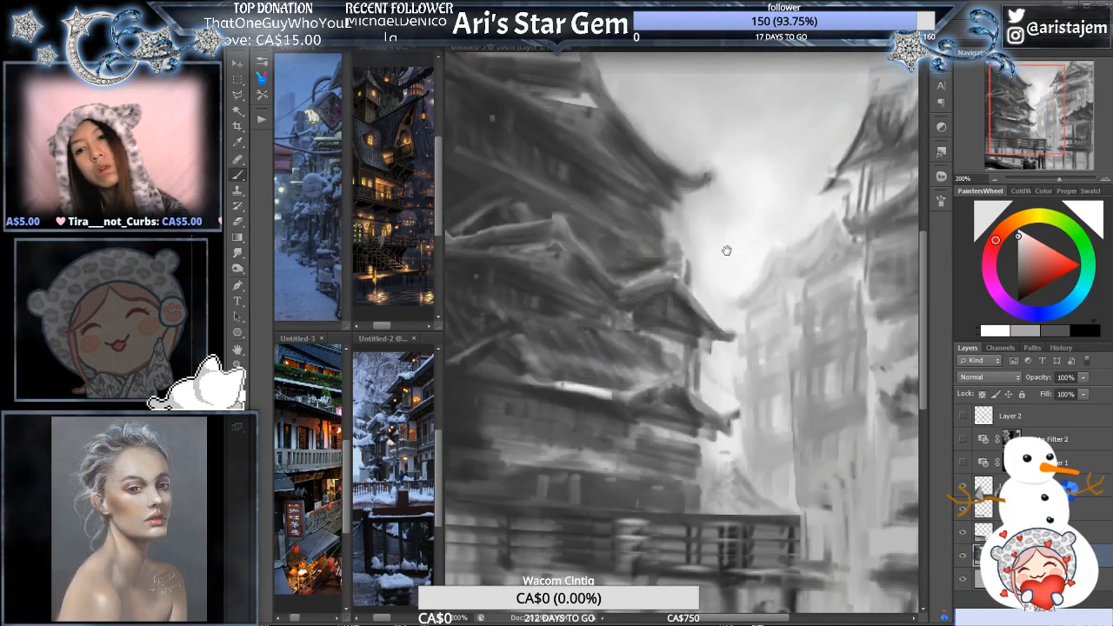
left_click(729, 292, "ctrl")
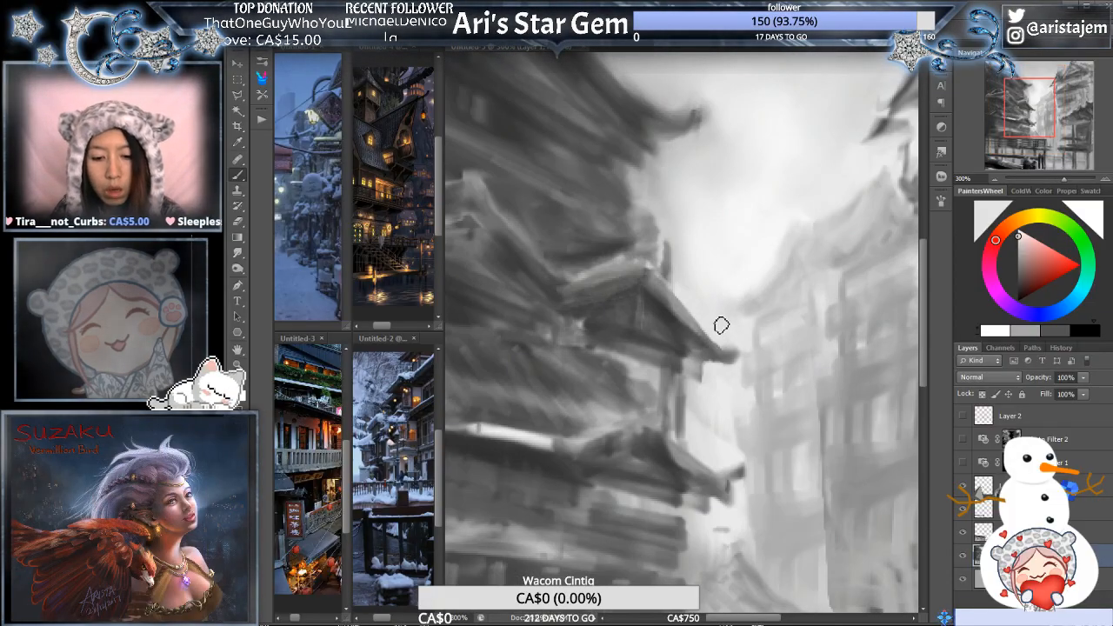
- Lasso the small gable's right slope and eave tip and duplicate the selection onto a new layer
key("l")
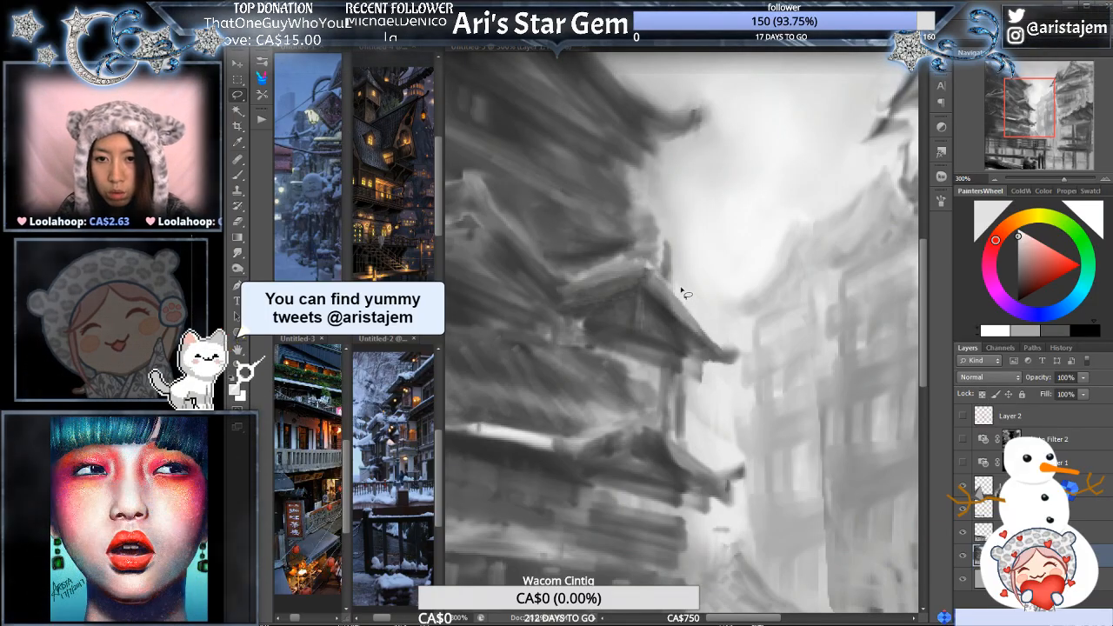
mouse_move(653, 265)
left_mouse_down()
mouse_move(675, 297)
mouse_move(733, 328)
mouse_move(742, 351)
mouse_move(718, 391)
mouse_move(683, 376)
mouse_move(688, 355)
mouse_move(652, 268)
left_mouse_up()
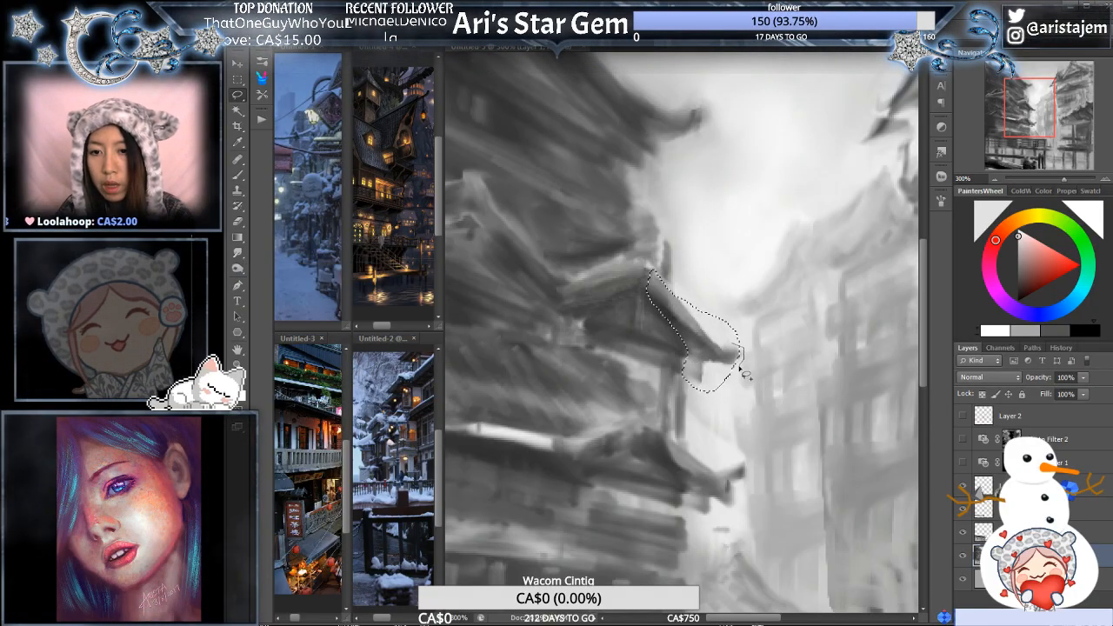
key("ctrl+j")
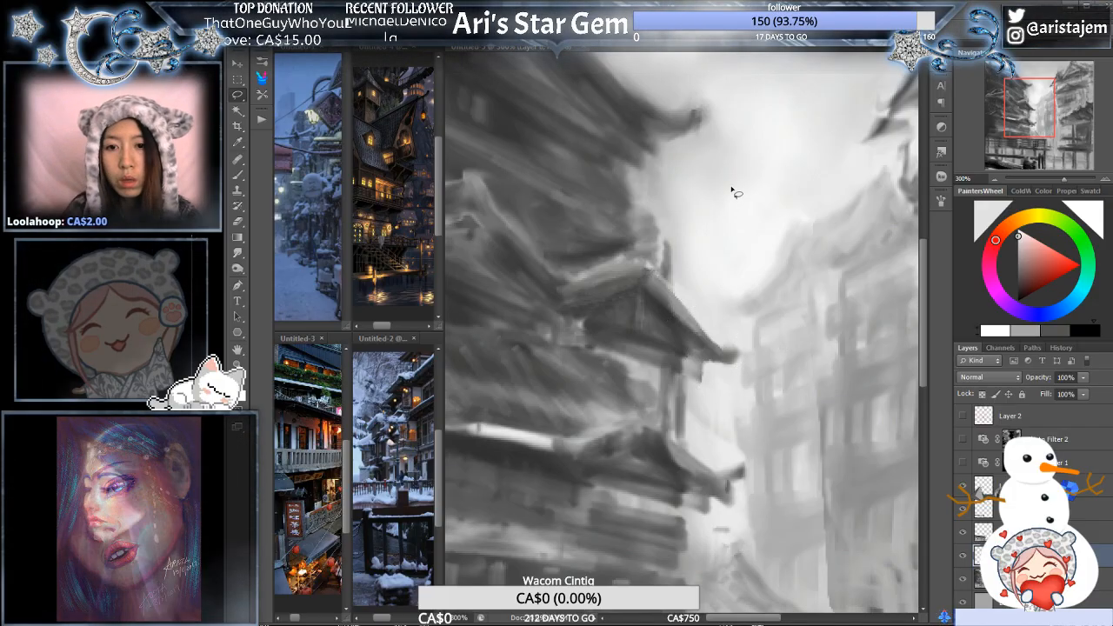
- Warp the copied slope into a gentle inward curve and erase its excess beneath the eave
key("ctrl+t")
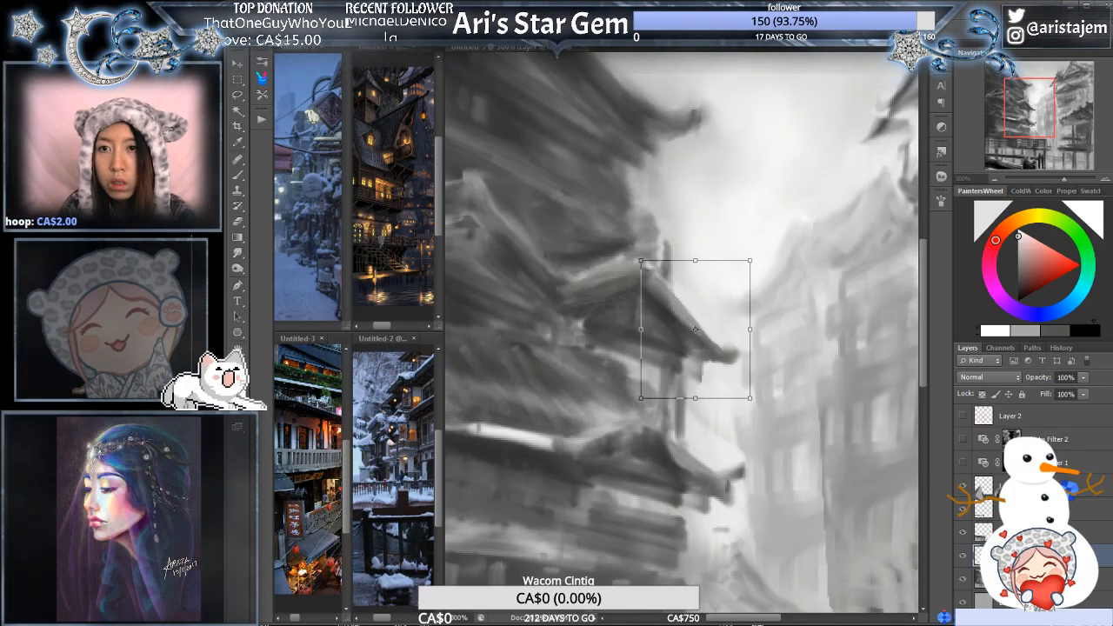
left_click(674, 294)
mouse_move(677, 284)
left_mouse_down()
mouse_move(660, 274)
mouse_move(669, 288)
left_mouse_up()
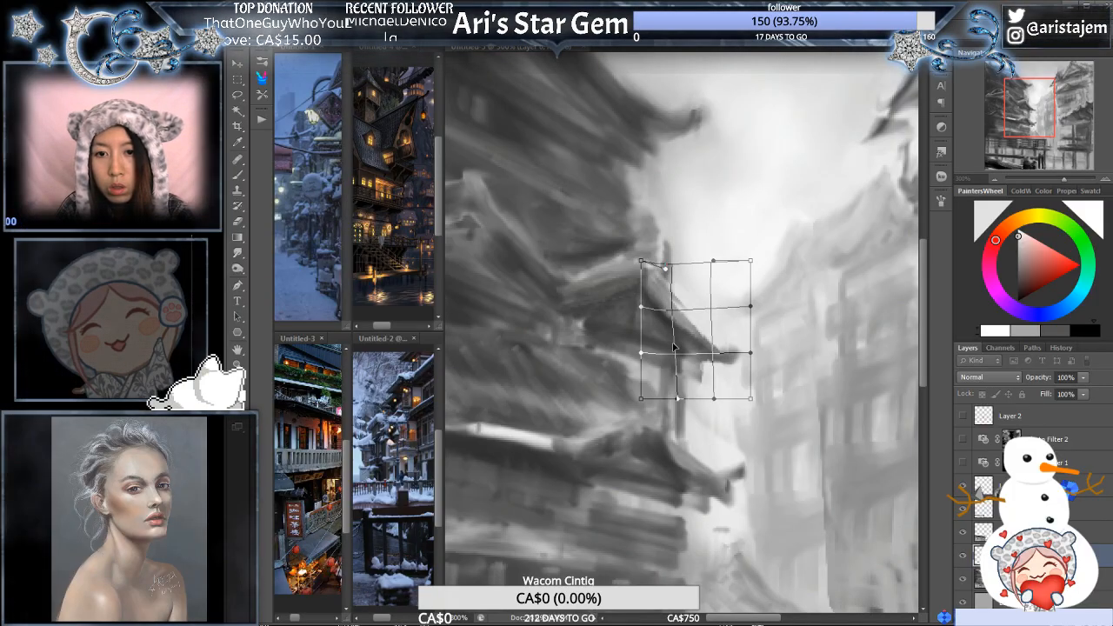
mouse_move(674, 346)
left_mouse_down()
mouse_move(661, 311)
mouse_move(668, 329)
left_mouse_up()
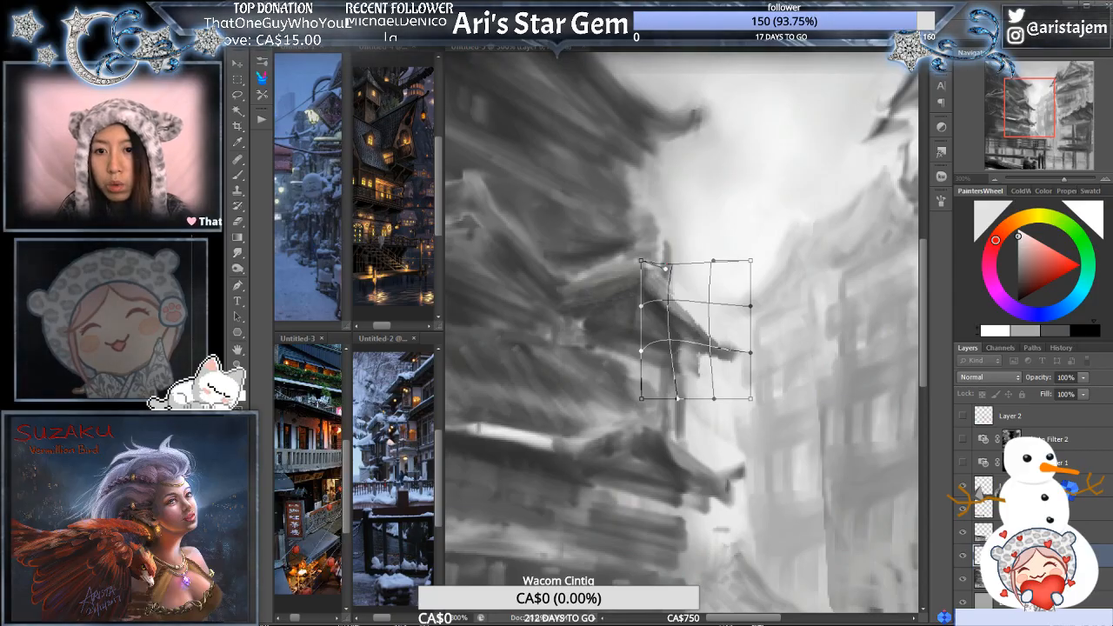
key("Return")
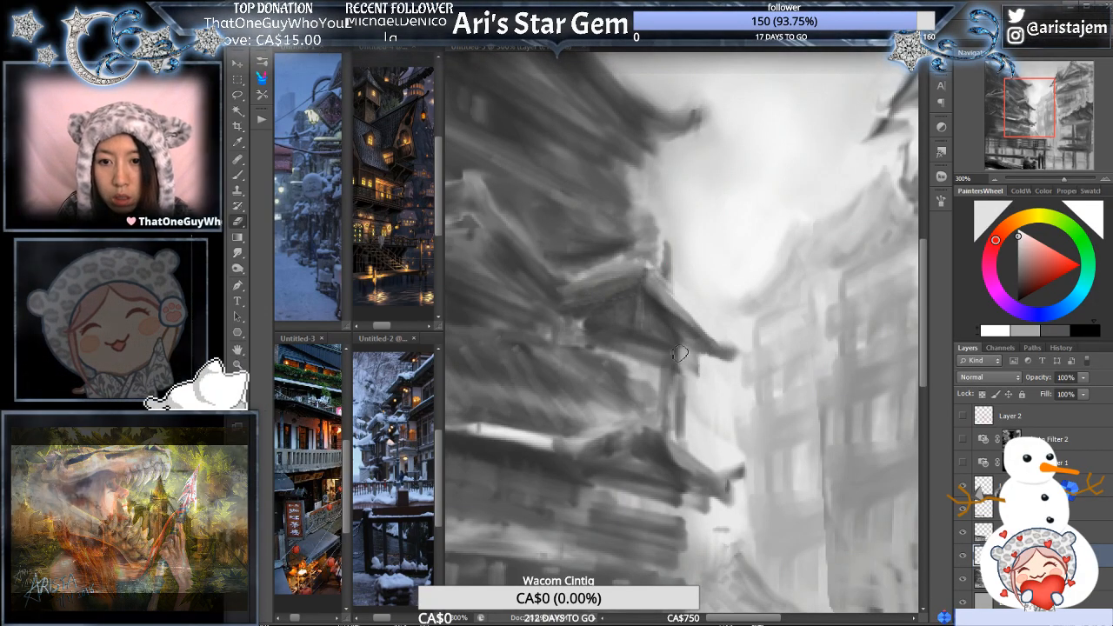
mouse_move(672, 338)
left_mouse_down()
mouse_move(684, 379)
mouse_move(689, 349)
left_mouse_up()
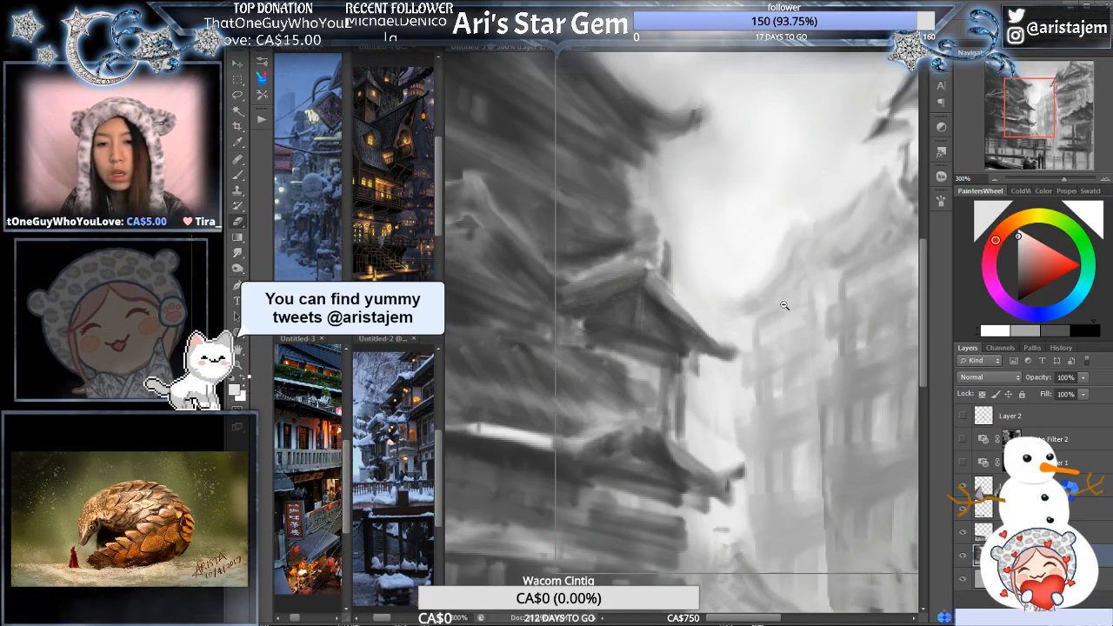
- Trim the small gable's blunt right eave tip and repaint it as a slimmer, upturned curl with a sampled grey
left_click(784, 304, "alt")
left_click(813, 291, "alt")
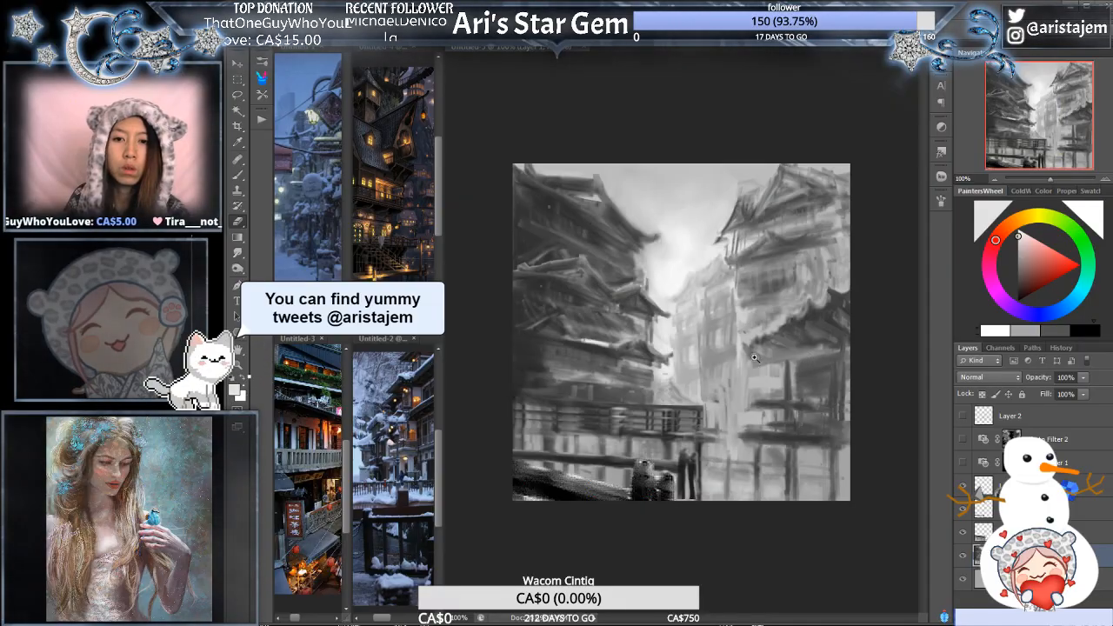
left_click(755, 357, "ctrl")
left_click(760, 357, "ctrl")
mouse_move(577, 277)
left_mouse_down()
mouse_move(739, 340)
mouse_move(757, 361)
left_mouse_up()
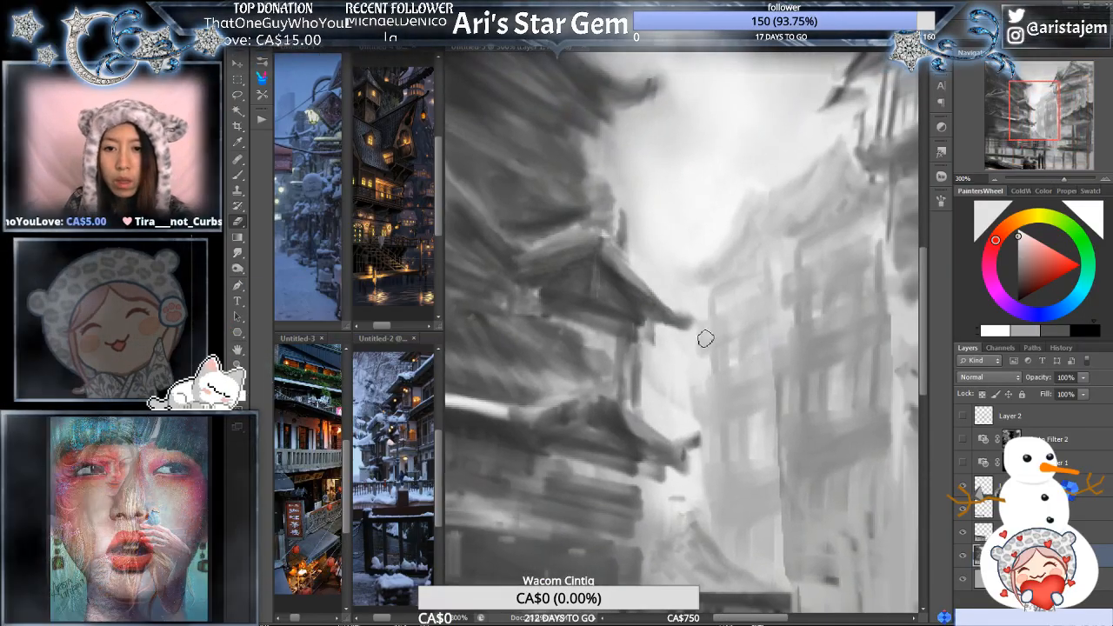
left_click(682, 327, "ctrl")
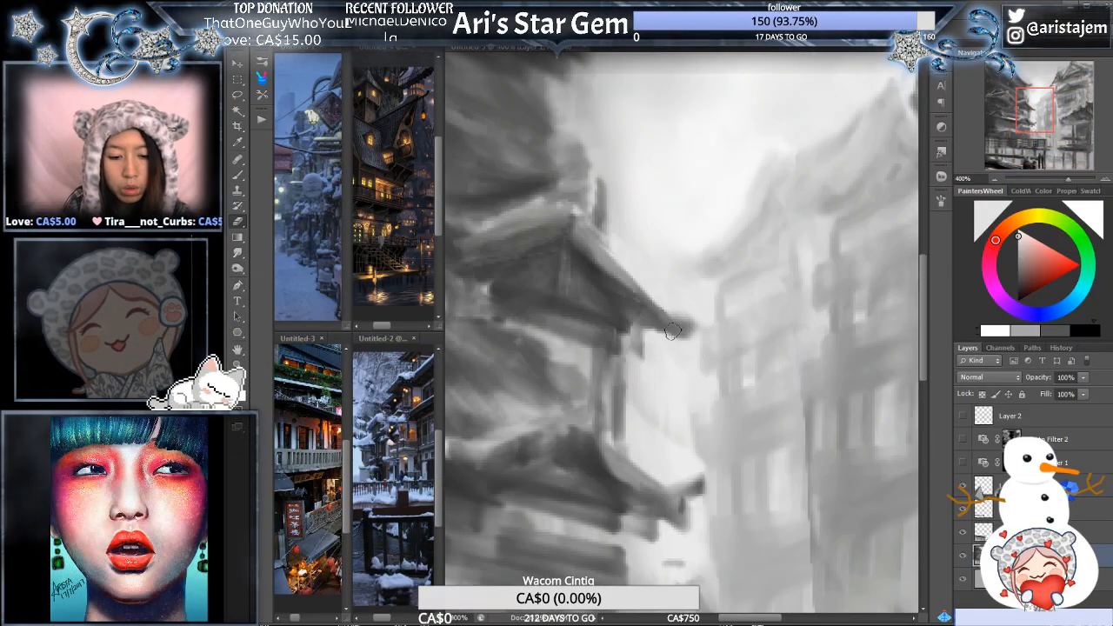
left_click(686, 339, "alt")
left_click_drag(675, 343, 705, 324)
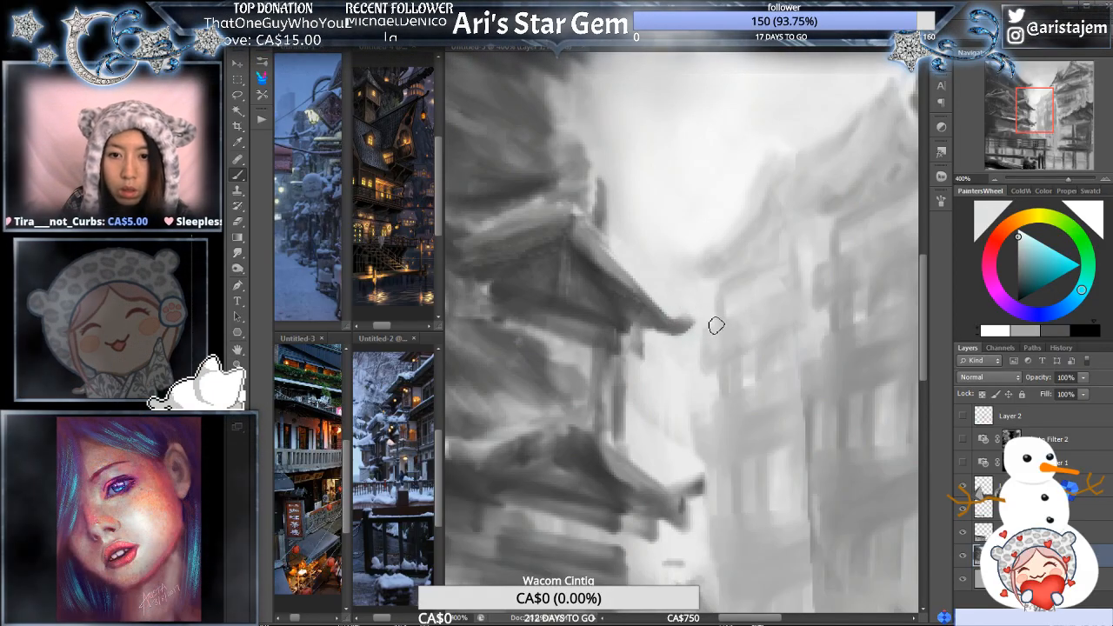
left_click(753, 259, "alt")
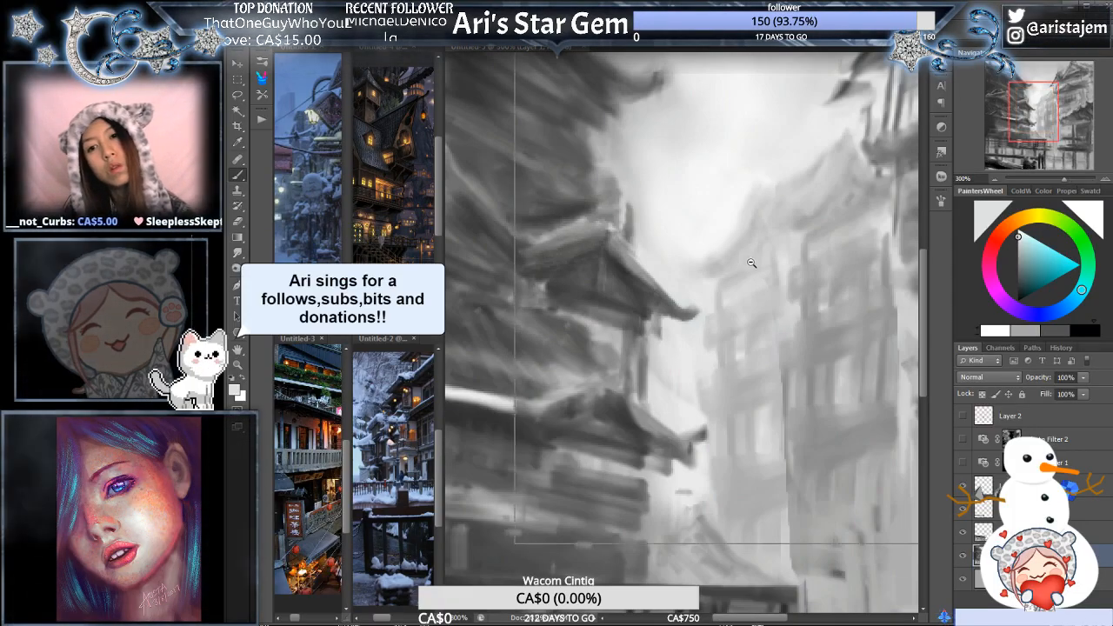
left_click(753, 259, "alt")
left_click(753, 259, "alt")
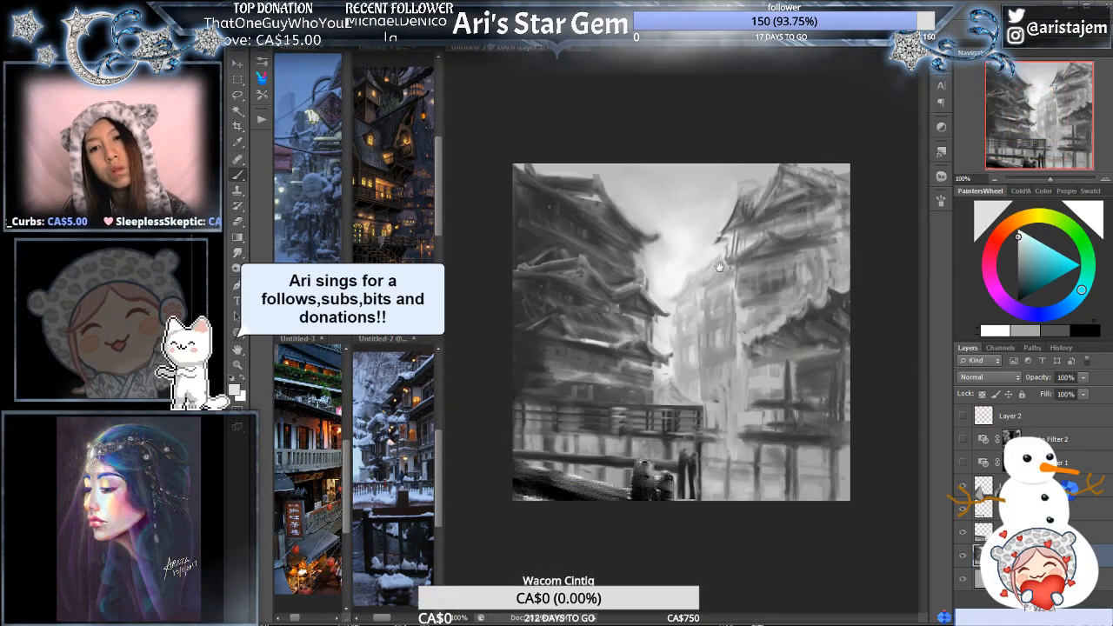
left_click(702, 242)
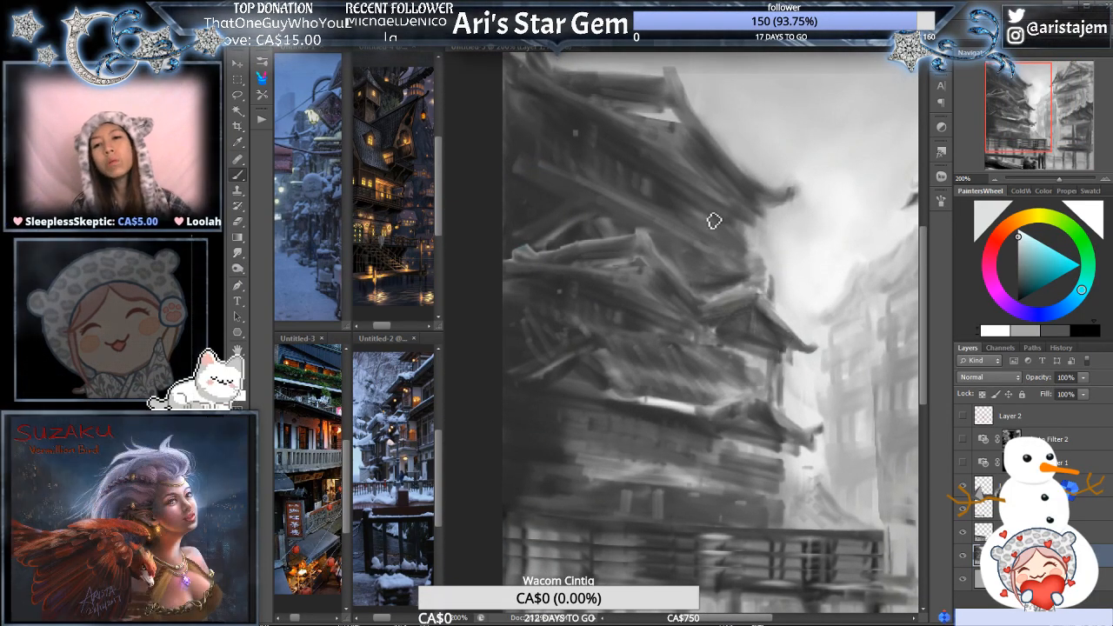
left_click(753, 299)
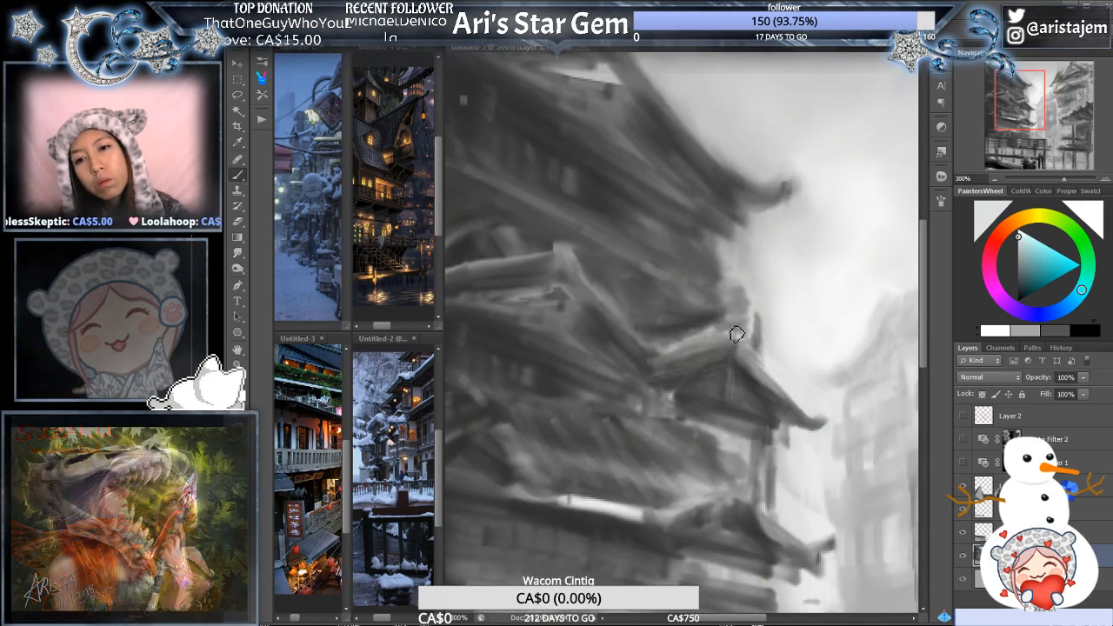
left_click(735, 334)
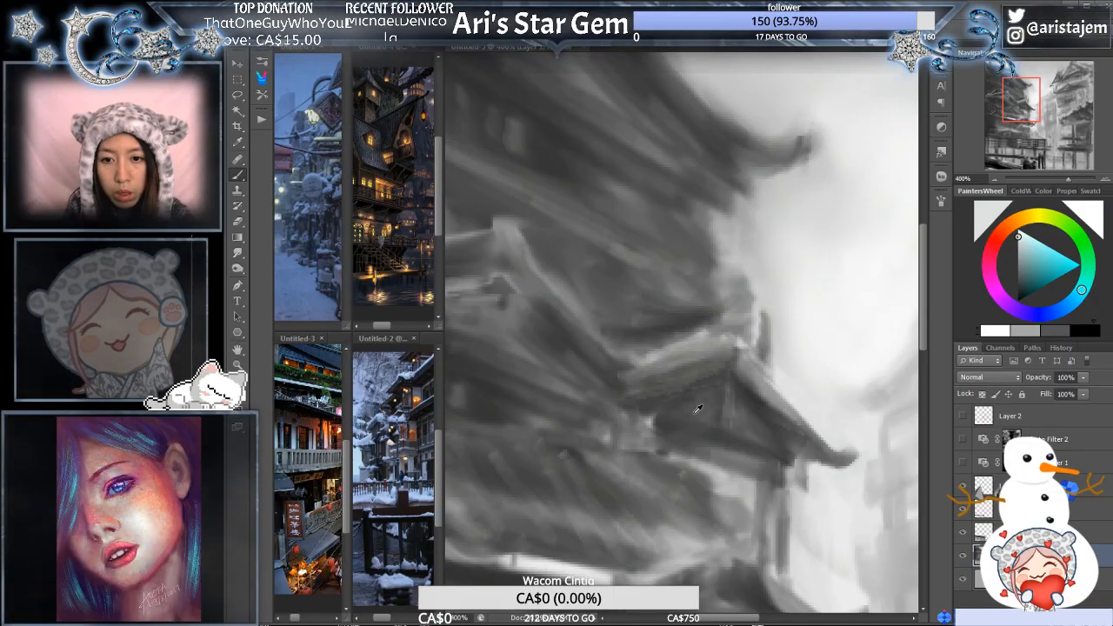
left_click(759, 392, "alt")
left_click_drag(636, 355, 706, 346)
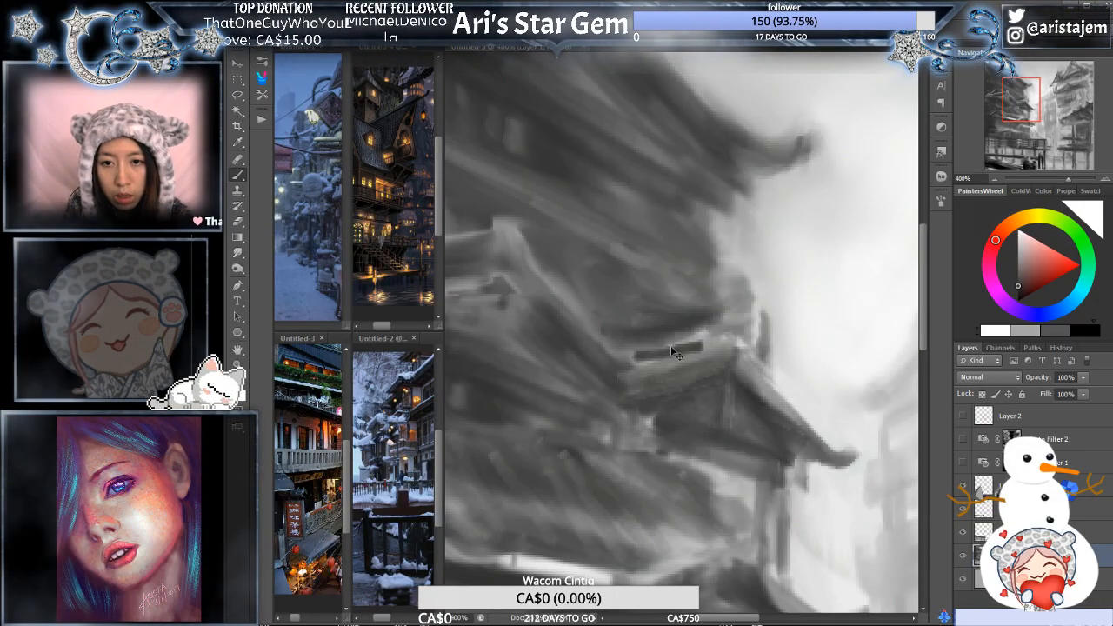
key("ctrl+z")
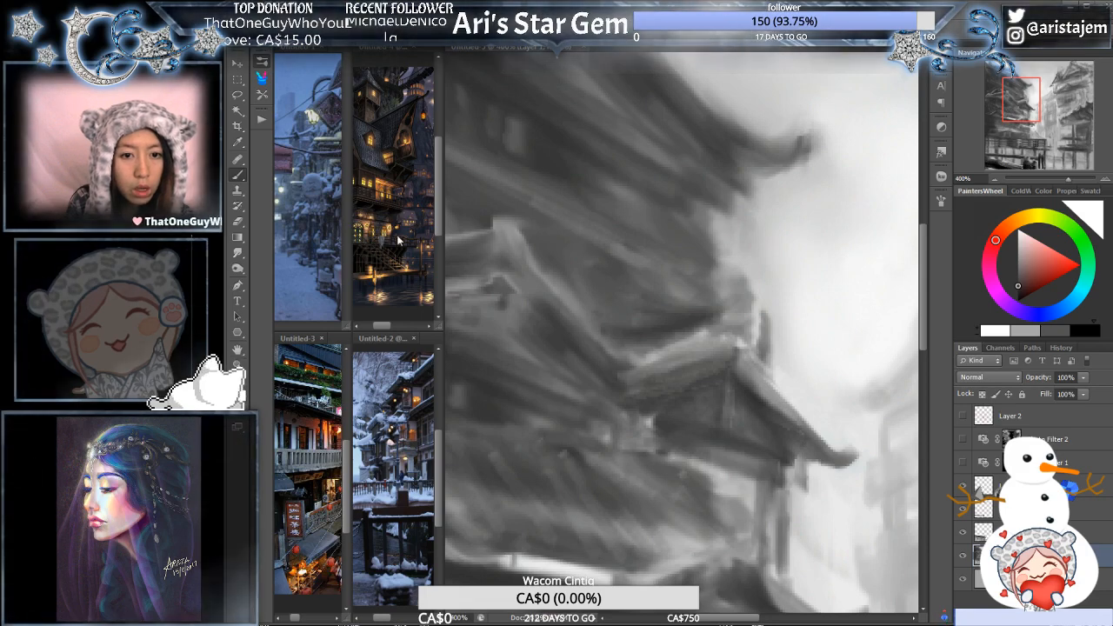
left_click(676, 303)
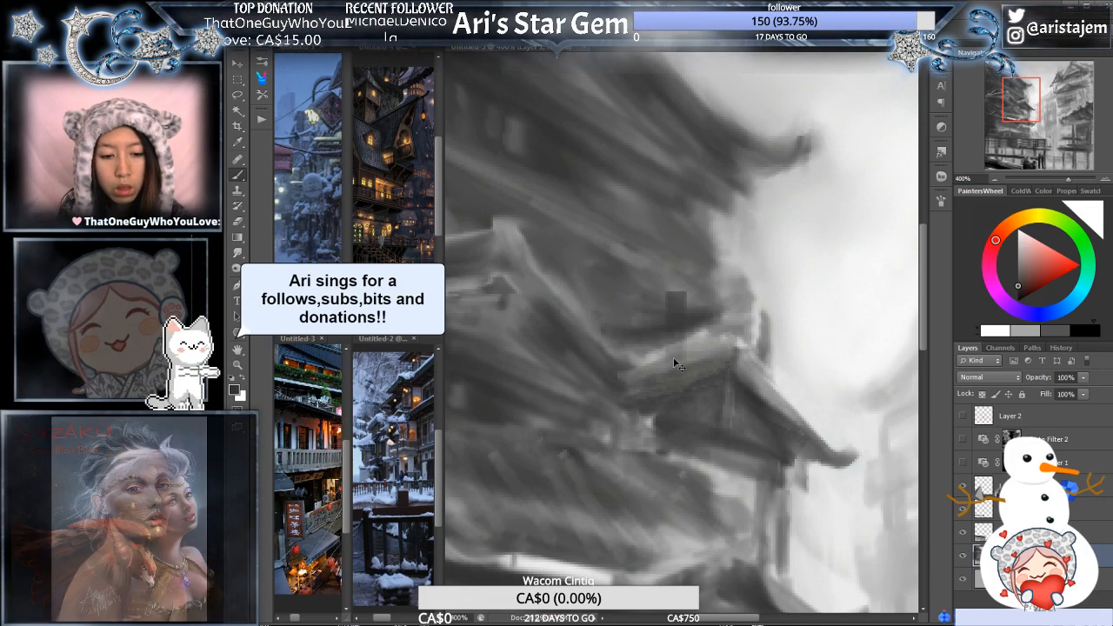
key("ctrl+z")
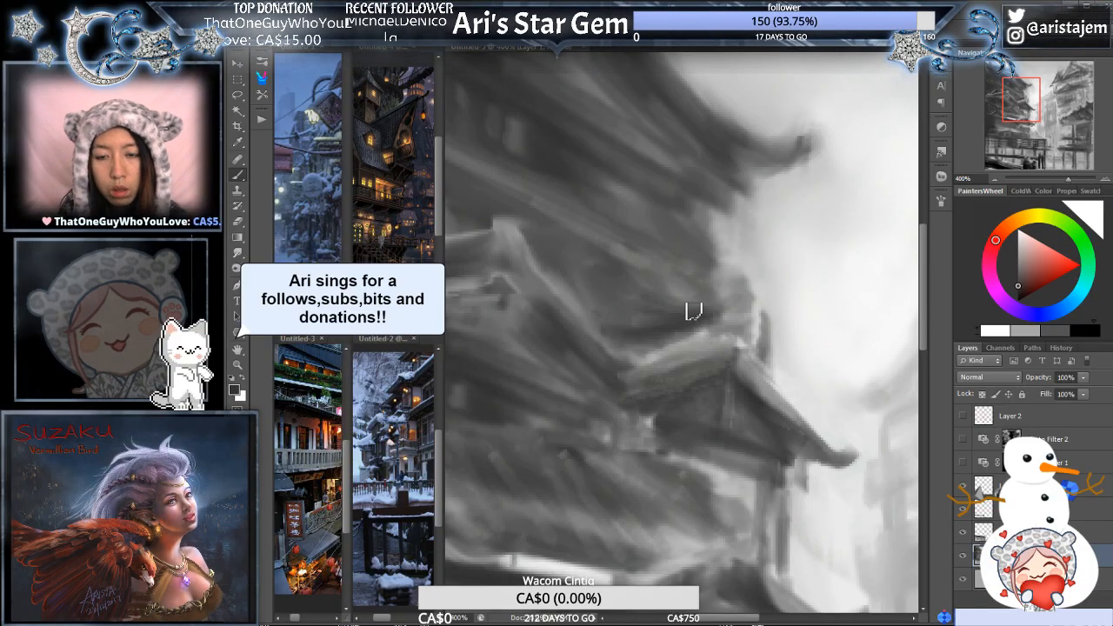
left_click_drag(641, 356, 713, 339)
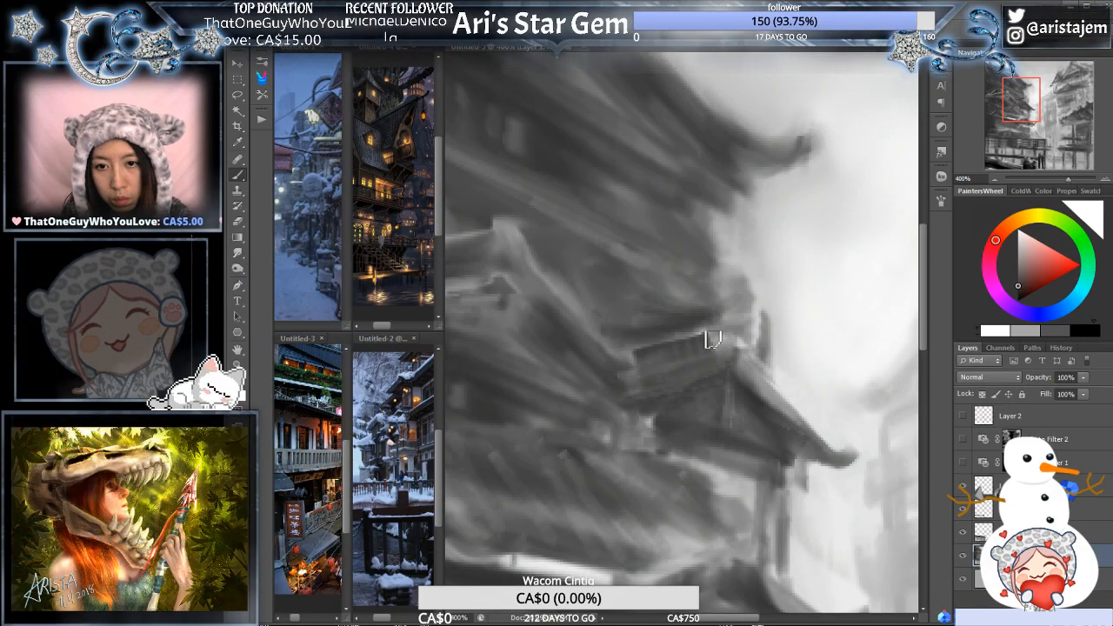
key("ctrl+z")
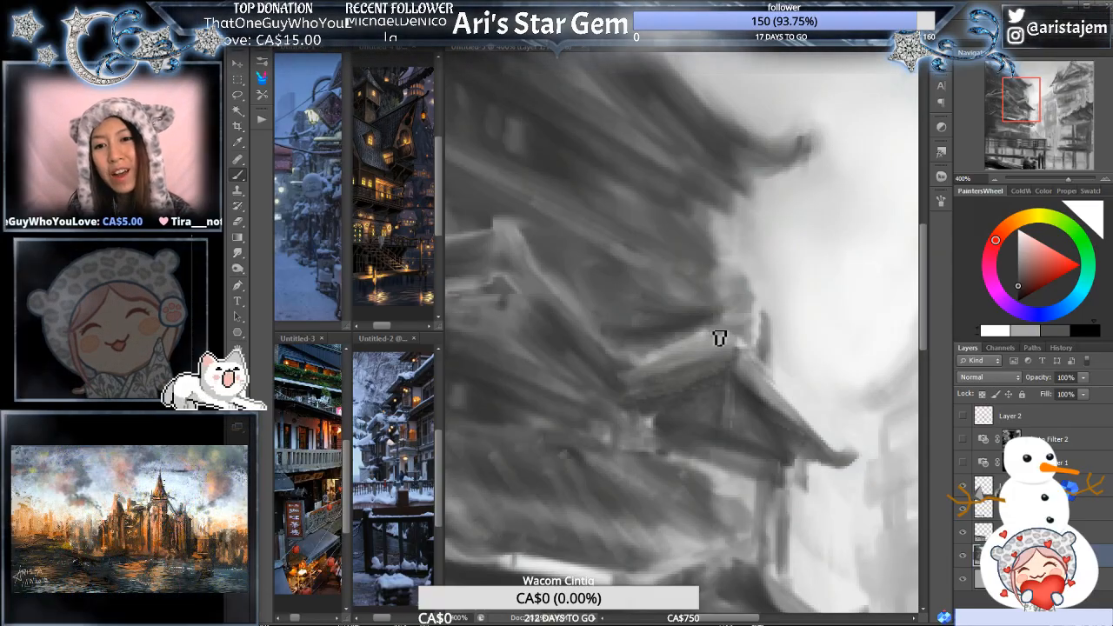
left_click_drag(681, 345, 637, 353)
key("ctrl+z")
left_click_drag(731, 327, 644, 348)
key("ctrl+z")
left_click_drag(729, 324, 646, 344)
key("ctrl+z")
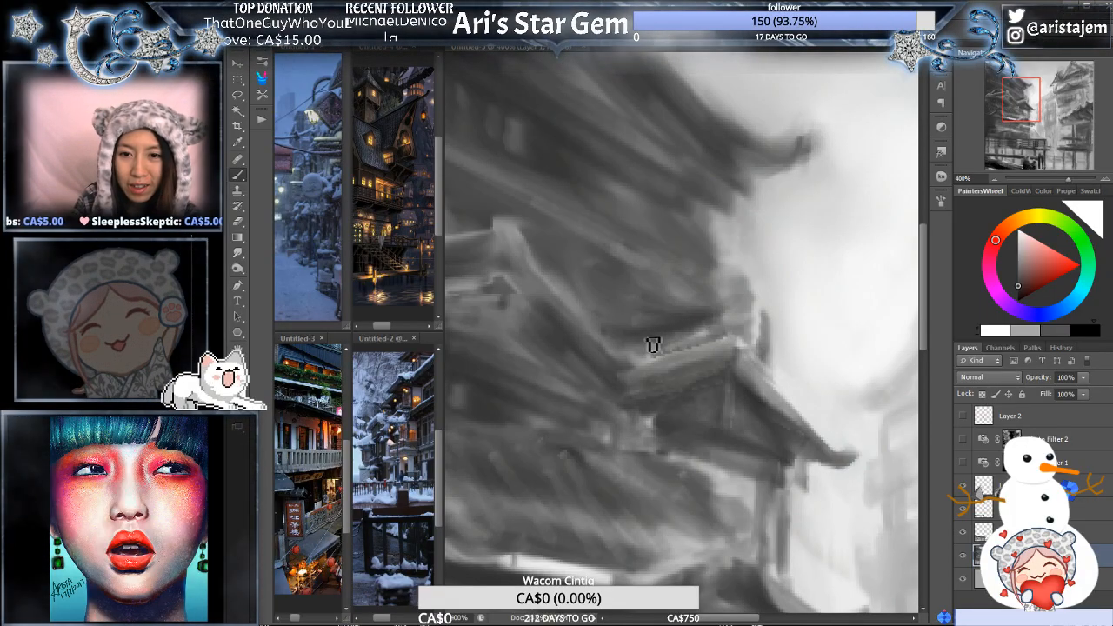
- Repaint the small gable's left roof slope with sampled greys and darken the wall directly above its ridge for a crisper top edge
left_click(719, 326, "alt")
scroll(718, 332, "down", 1)
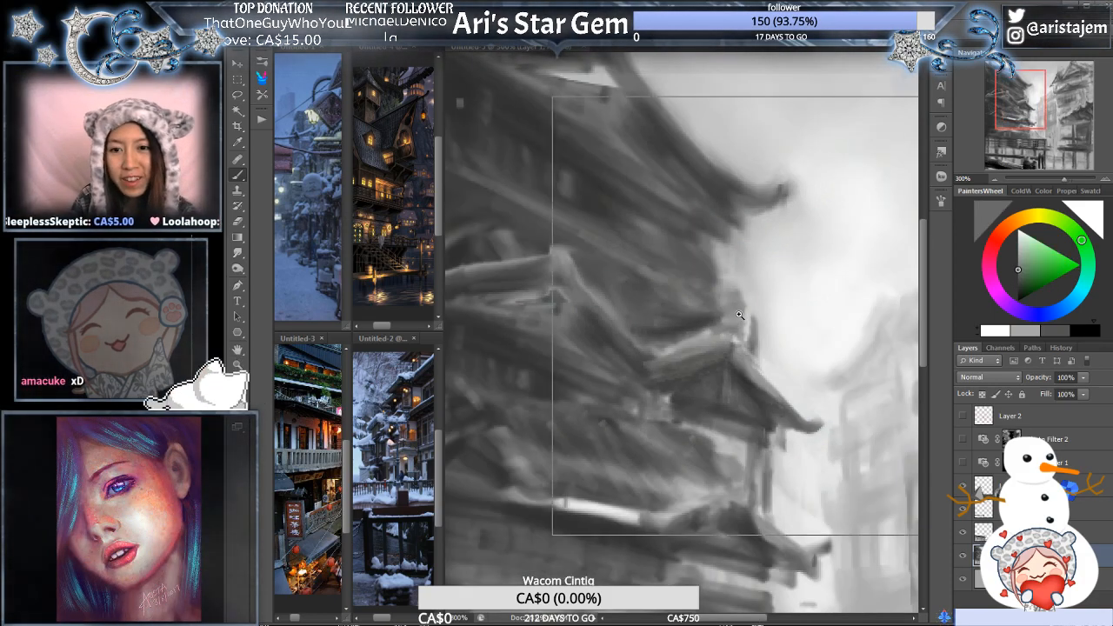
scroll(671, 330, "up", 1)
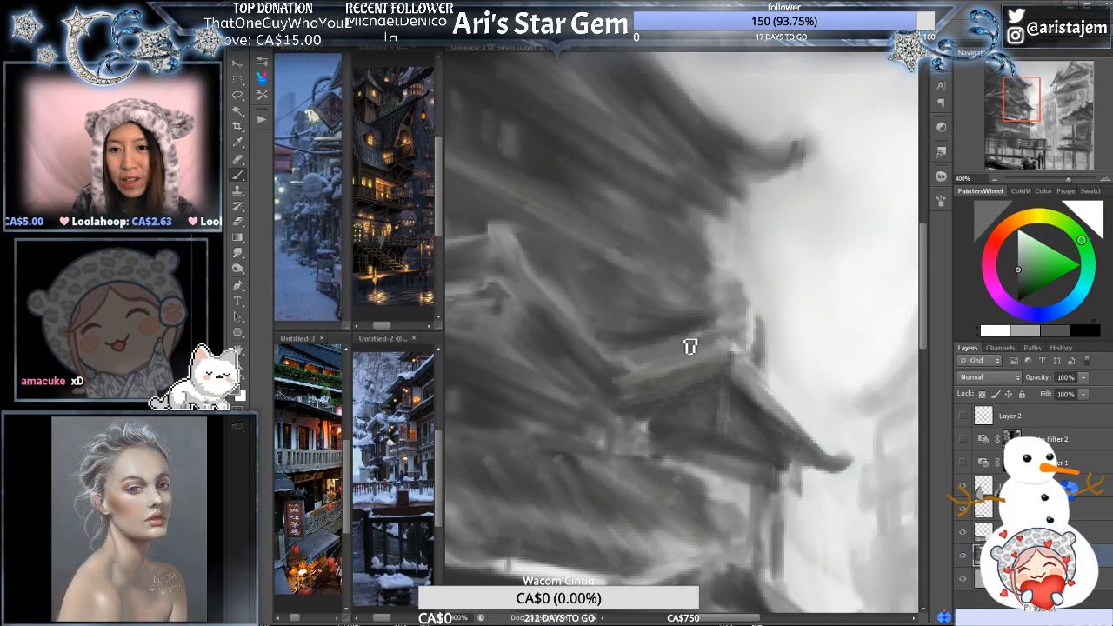
left_click(664, 348, "alt")
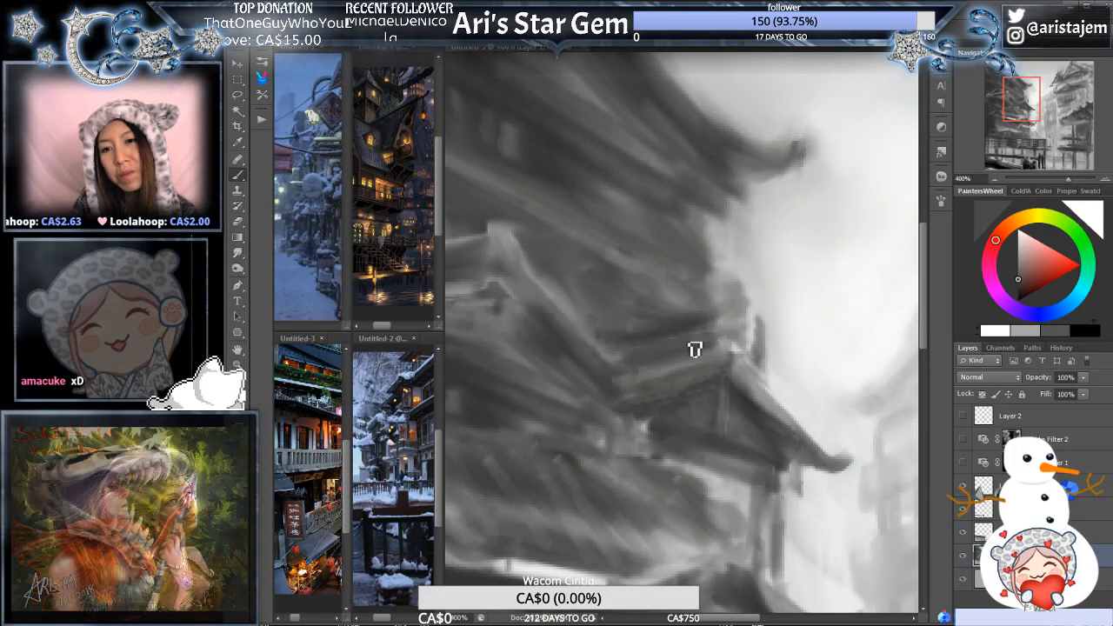
left_click(708, 362, "alt")
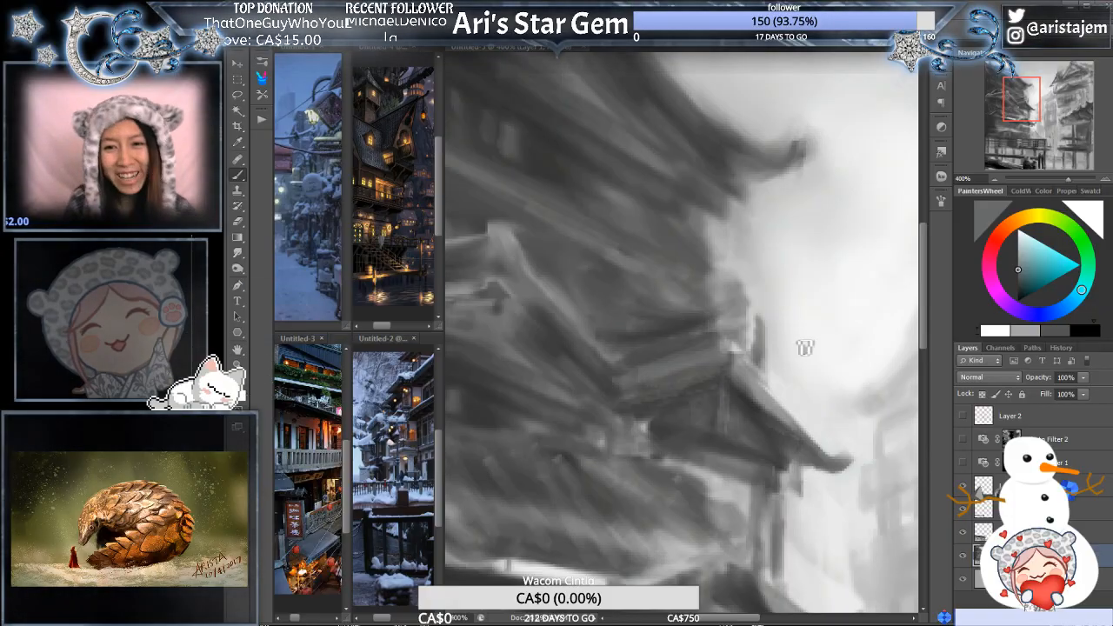
left_click(764, 412, "alt")
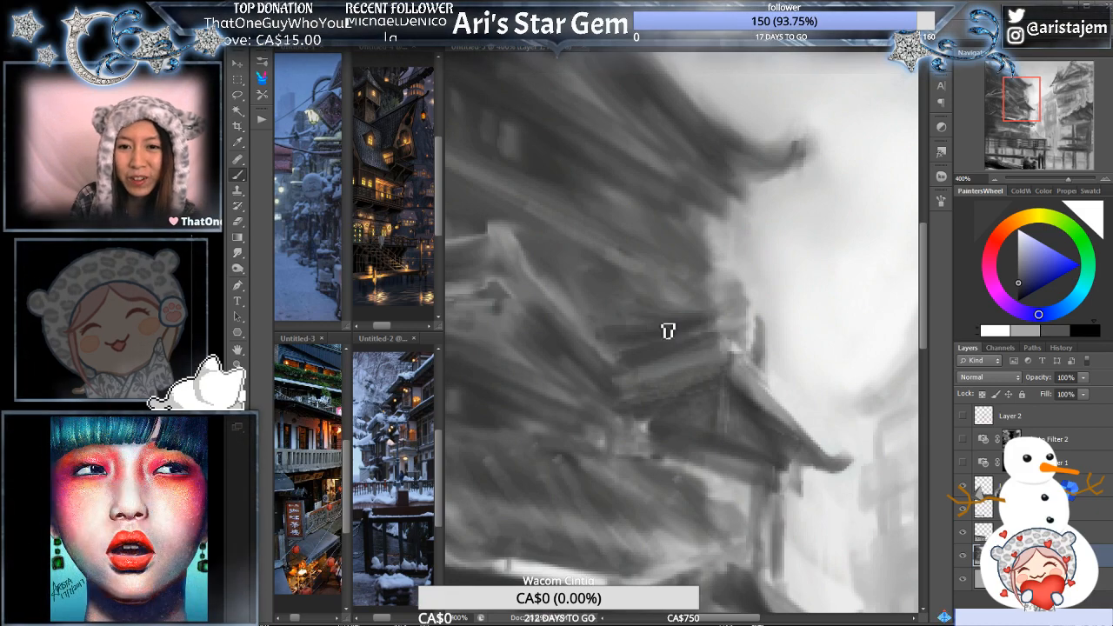
- Paint over the streaky wall between the small gable and the upper roof with short strokes of sampled mid-greys
left_click(644, 315, "alt")
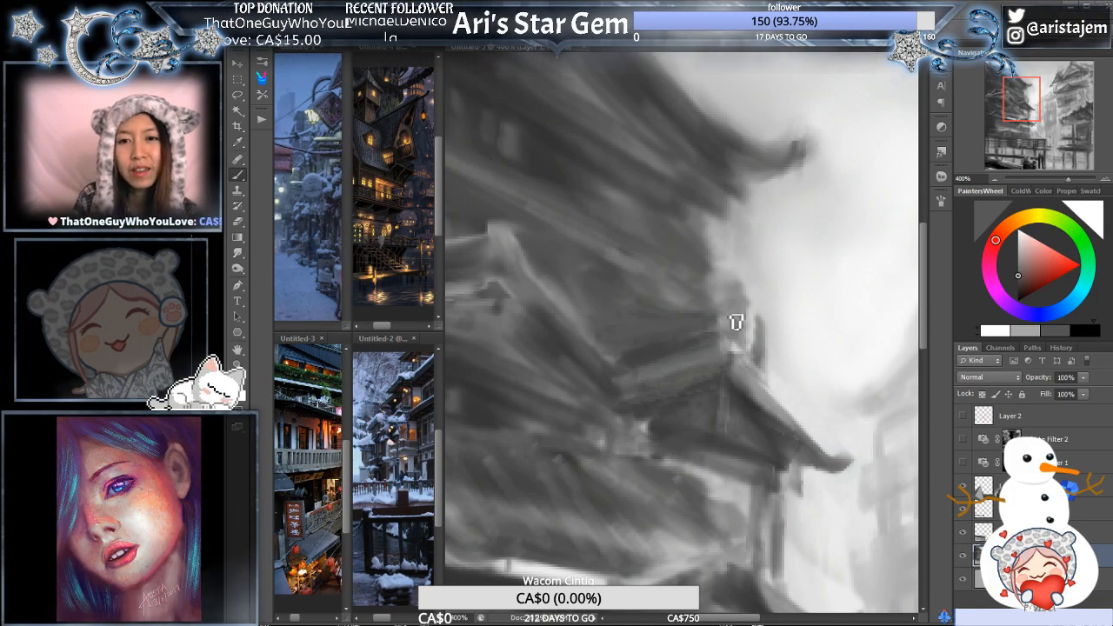
left_click(711, 309, "alt")
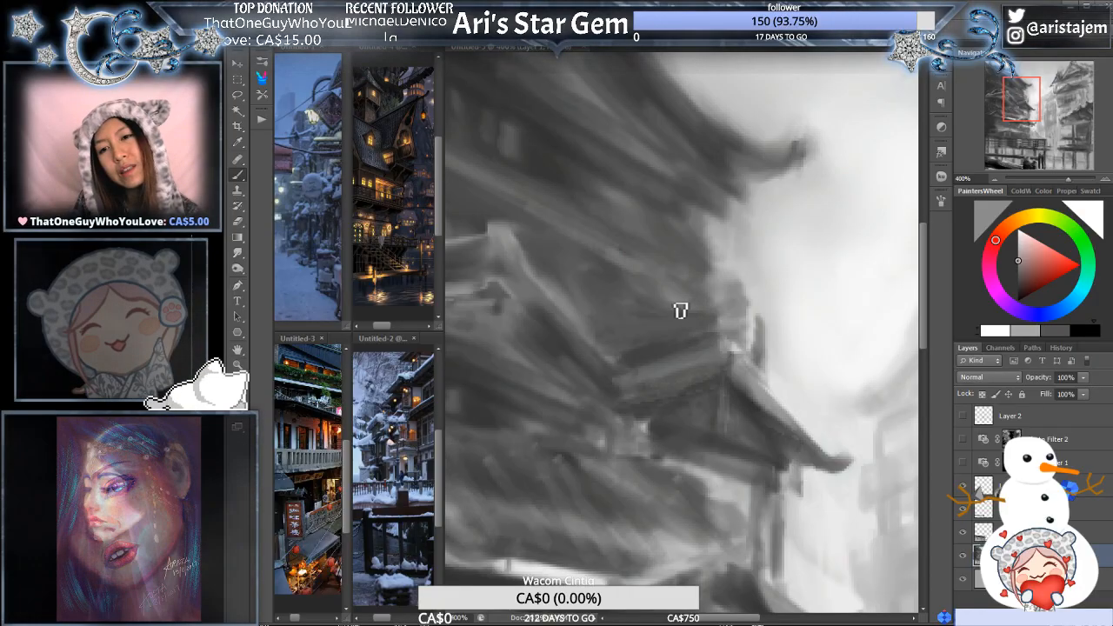
left_click_drag(675, 316, 719, 321)
left_click_drag(653, 301, 708, 319)
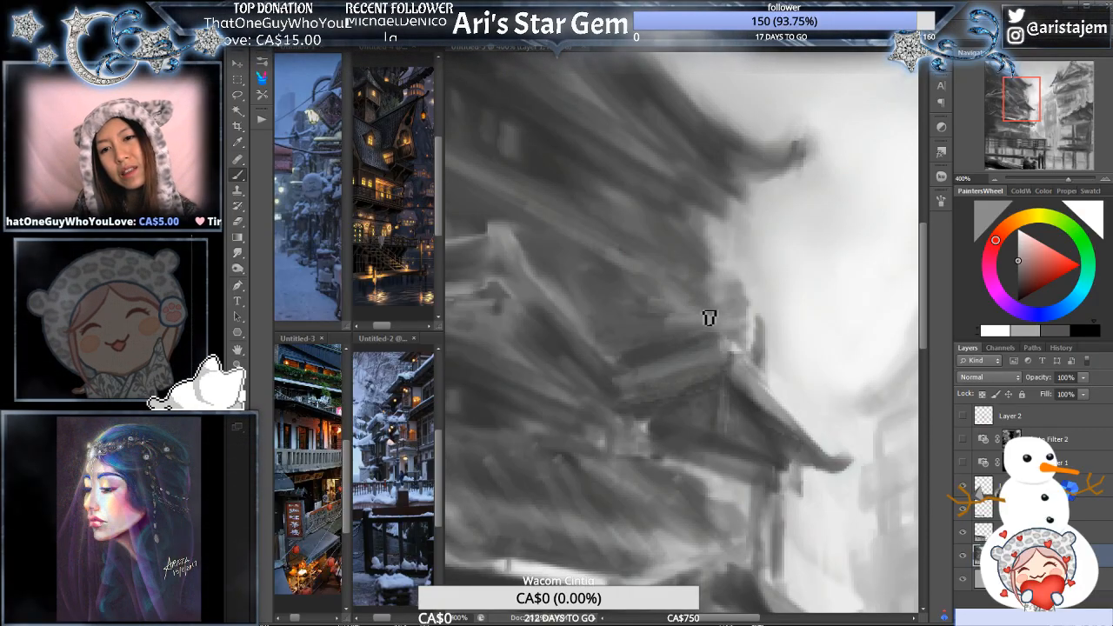
left_click(721, 317, "alt")
left_click(739, 325, "alt")
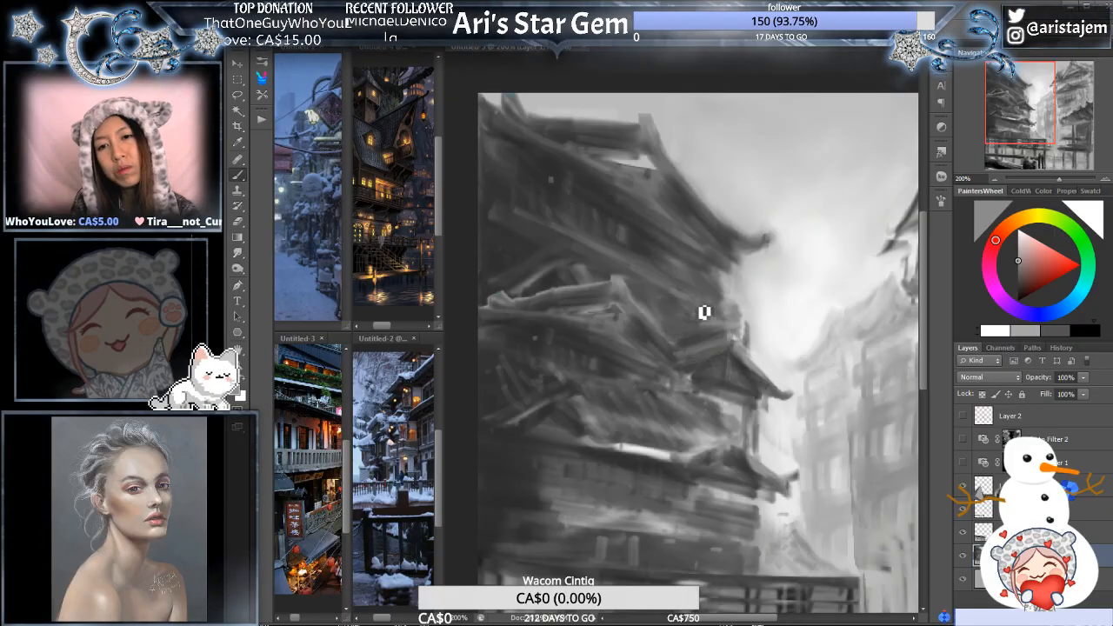
- Shape the wall's right corner above the small gable's peak with sampled darker and lighter greys
left_click(740, 327)
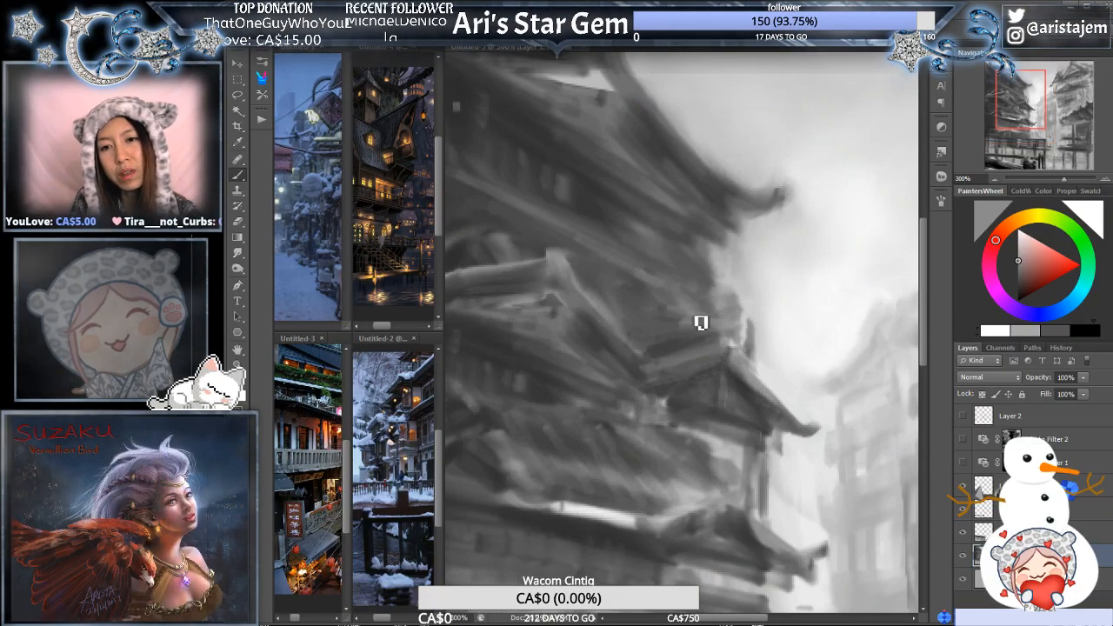
left_click(655, 323, "alt")
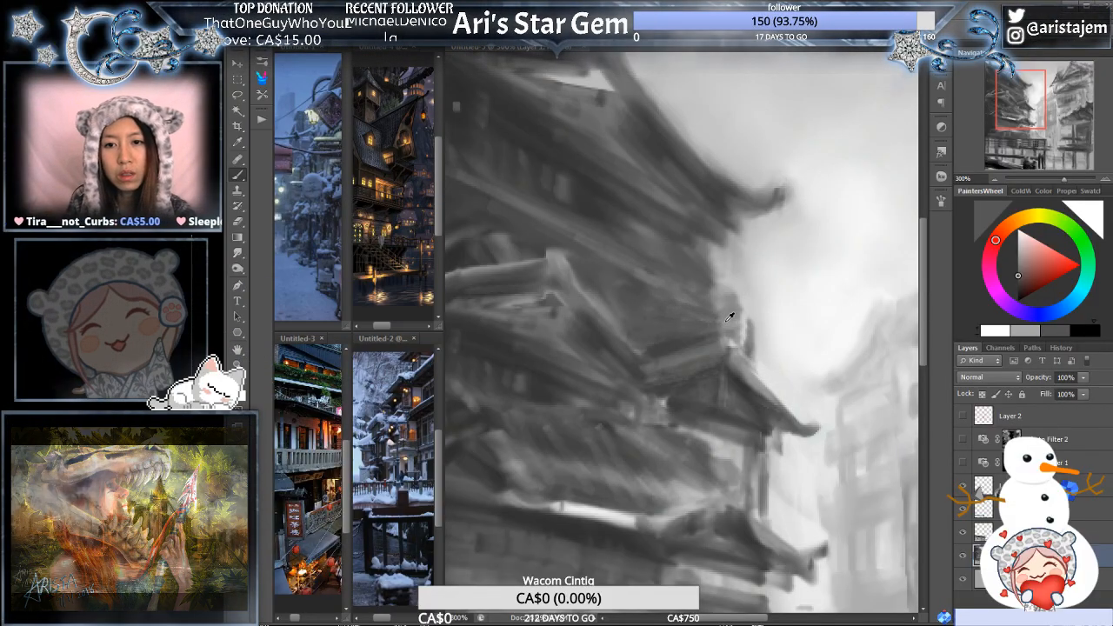
left_click(725, 326, "alt")
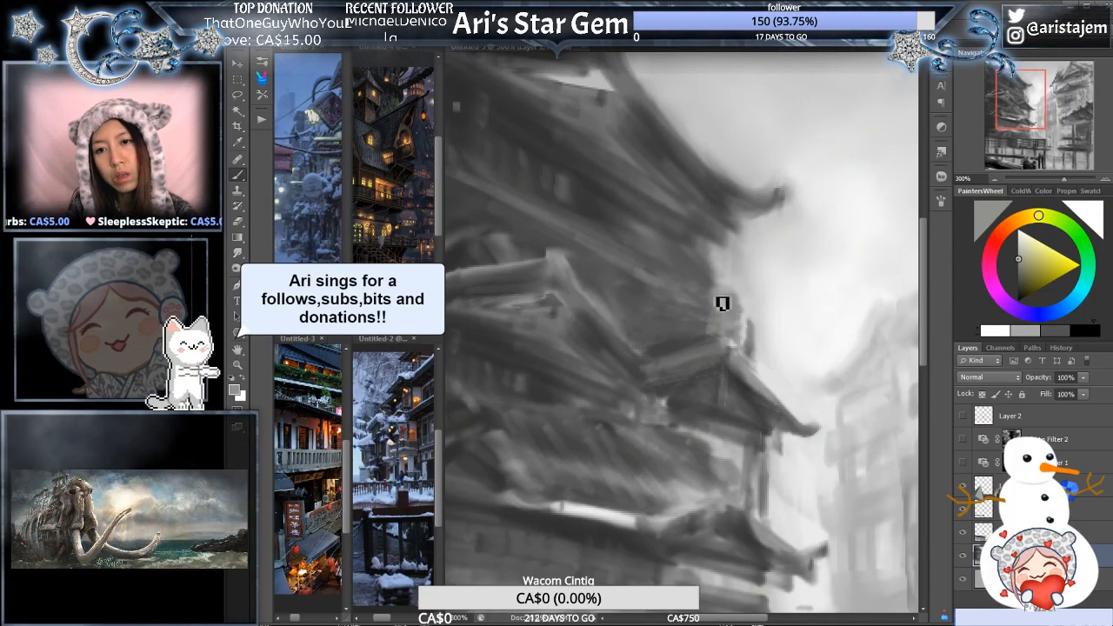
left_click(755, 304, "alt")
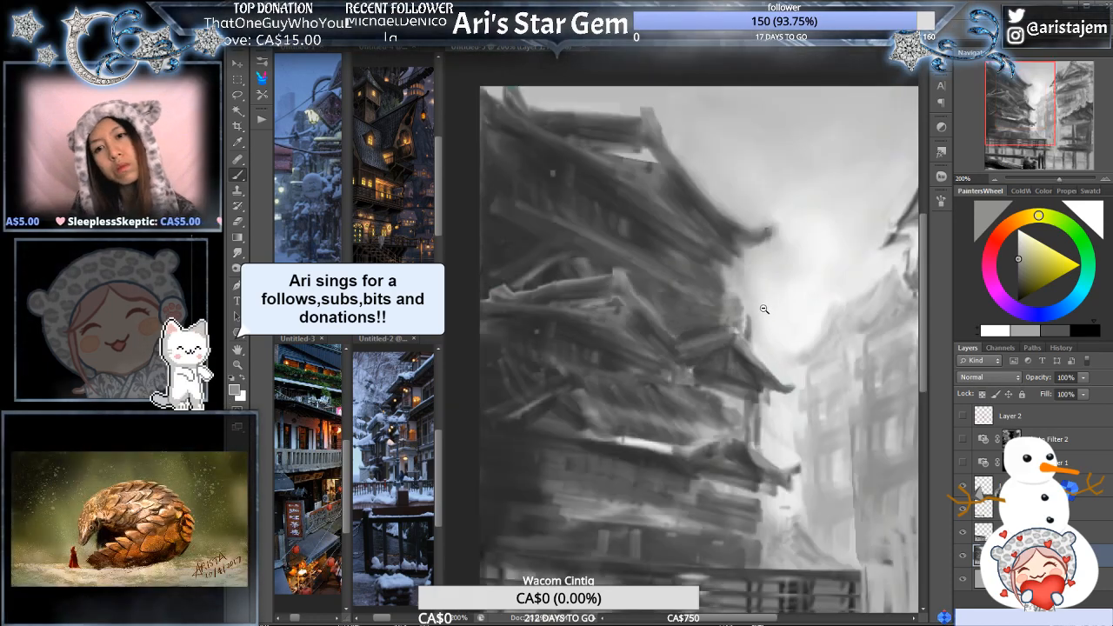
left_click(772, 308, "alt")
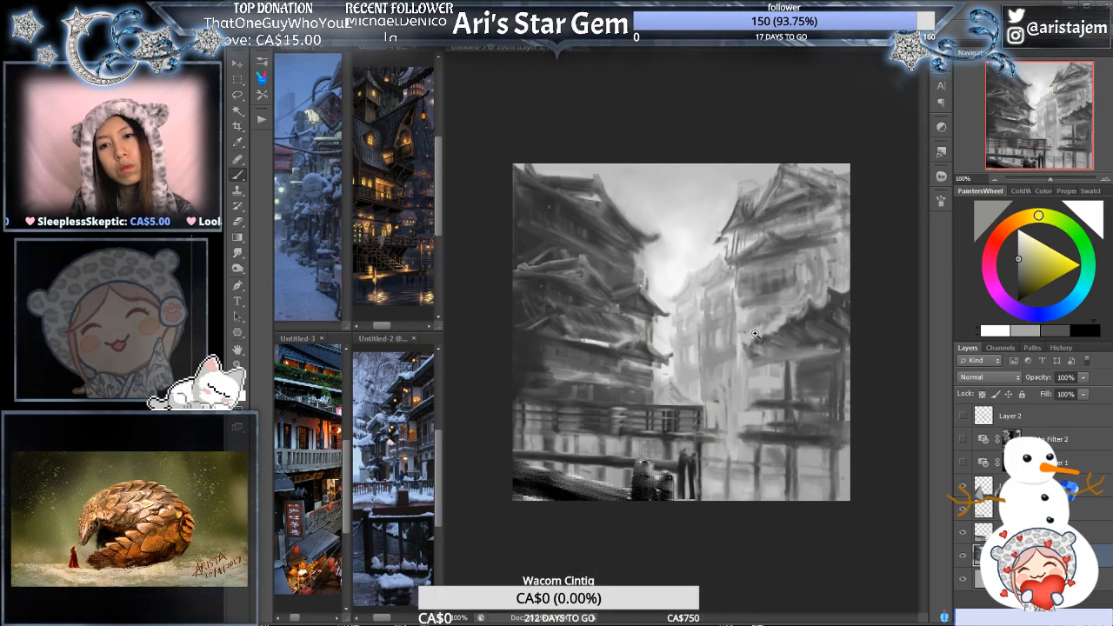
- Darken the vertical wall edge above the small gable and clean up the sky beside it with a sampled pale grey
left_click(737, 334, "ctrl")
left_click_drag(581, 259, 652, 265)
left_click(621, 248, "ctrl")
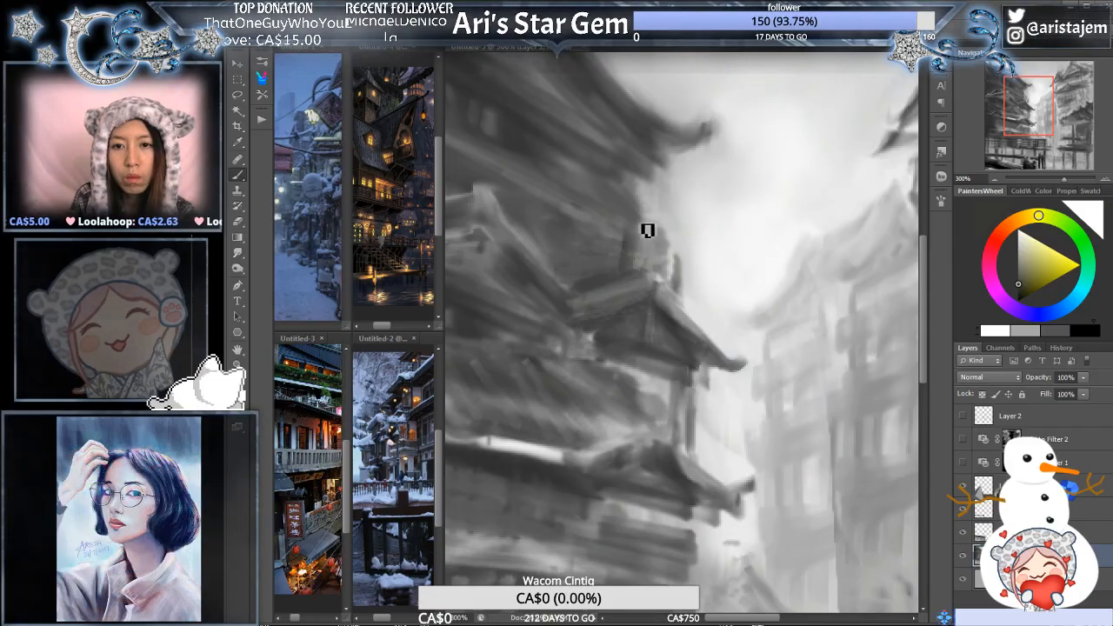
left_click(657, 224, "alt")
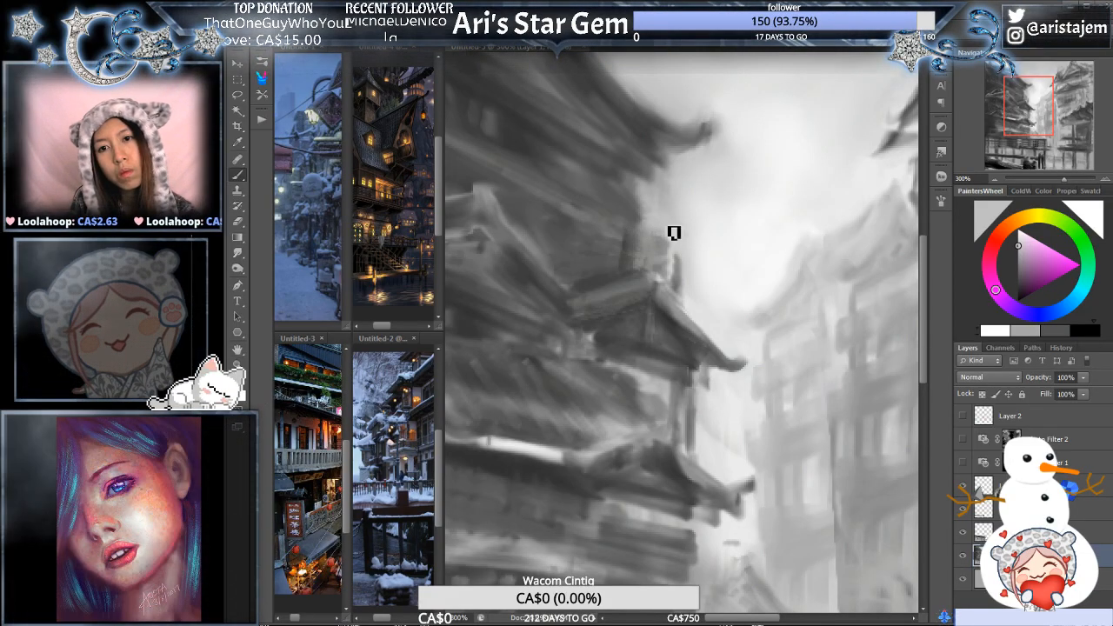
left_click(683, 279, "alt")
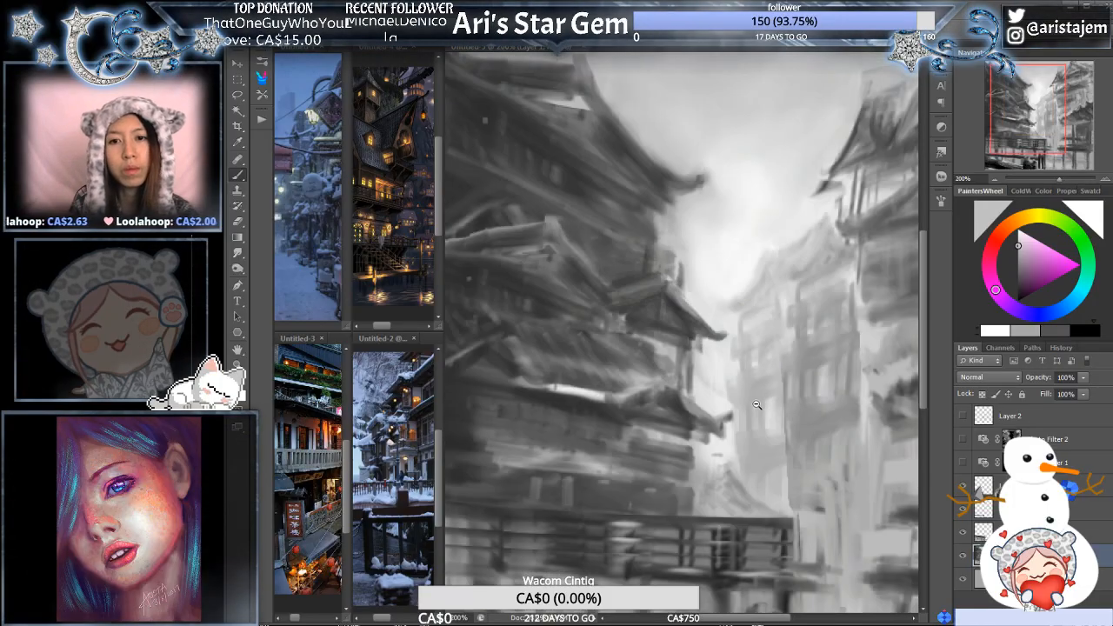
- Fill in the wall corner just above the small gable's ridge with a sampled dark grey
left_click(758, 404, "alt")
left_click(661, 305, "ctrl")
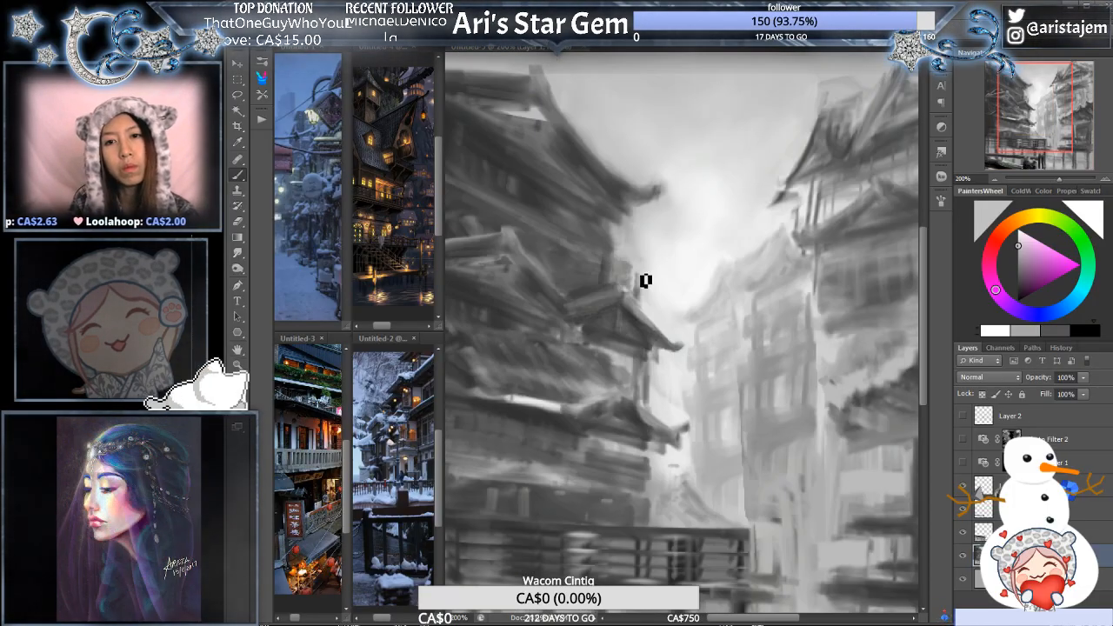
left_click_drag(555, 273, 635, 291)
left_click(665, 285, "ctrl")
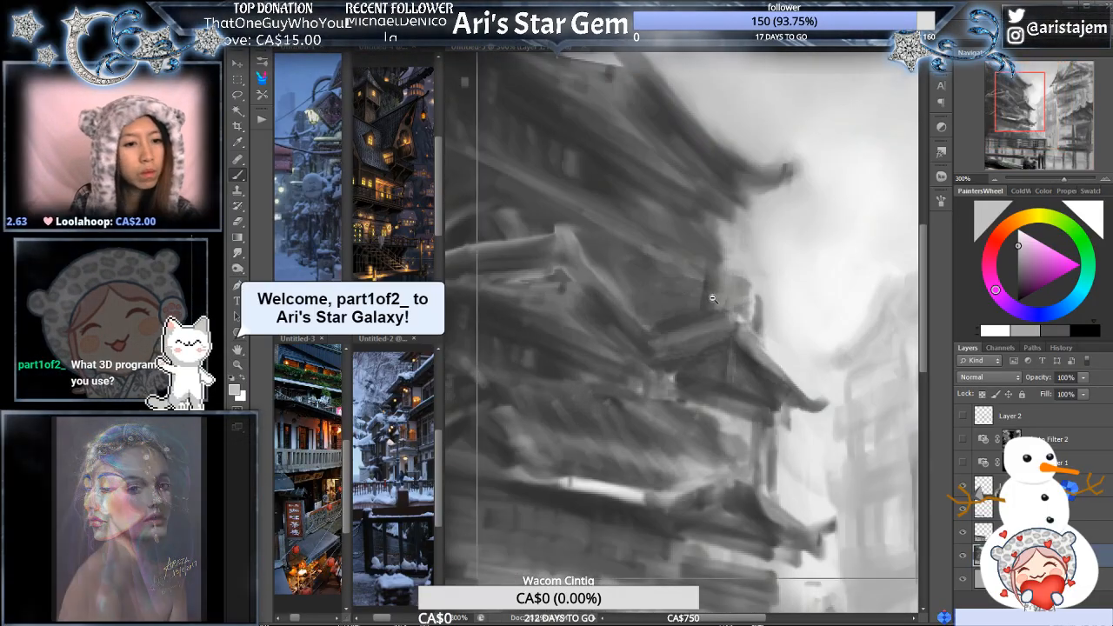
left_click(715, 300, "alt")
left_click(722, 304, "alt")
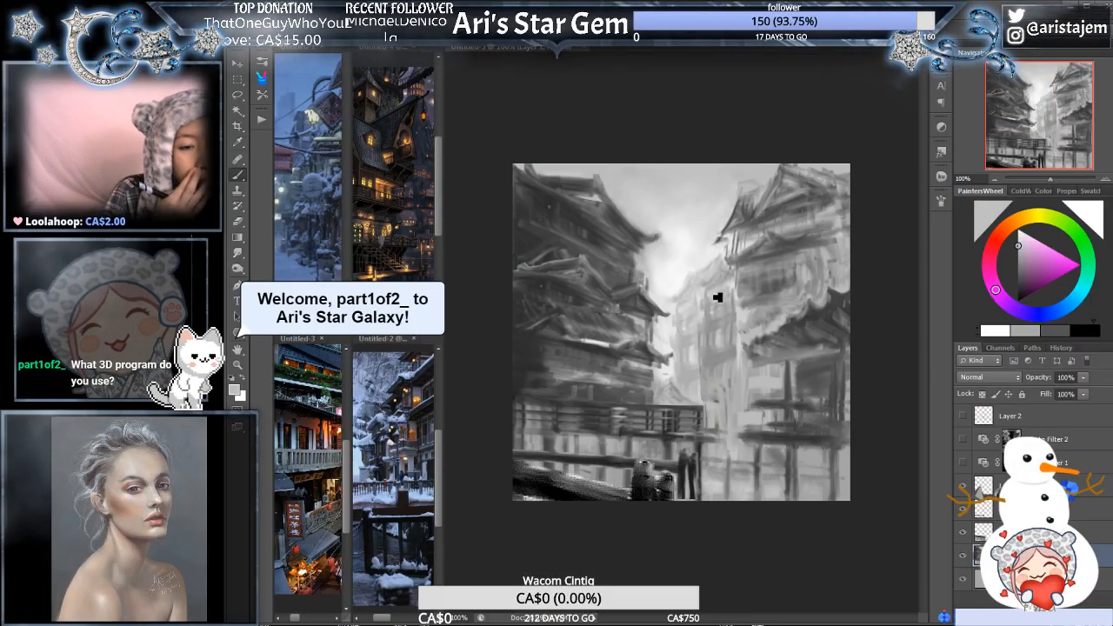
left_click(654, 193, "ctrl")
left_click(676, 268, "ctrl")
left_click_drag(614, 444, 739, 339)
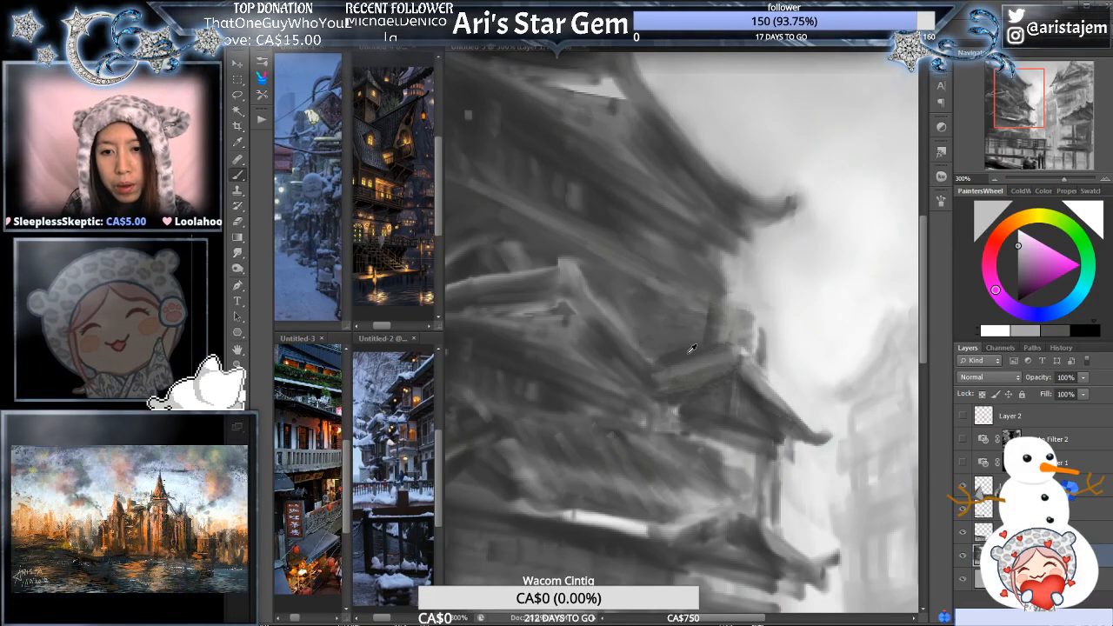
left_click(693, 348, "alt")
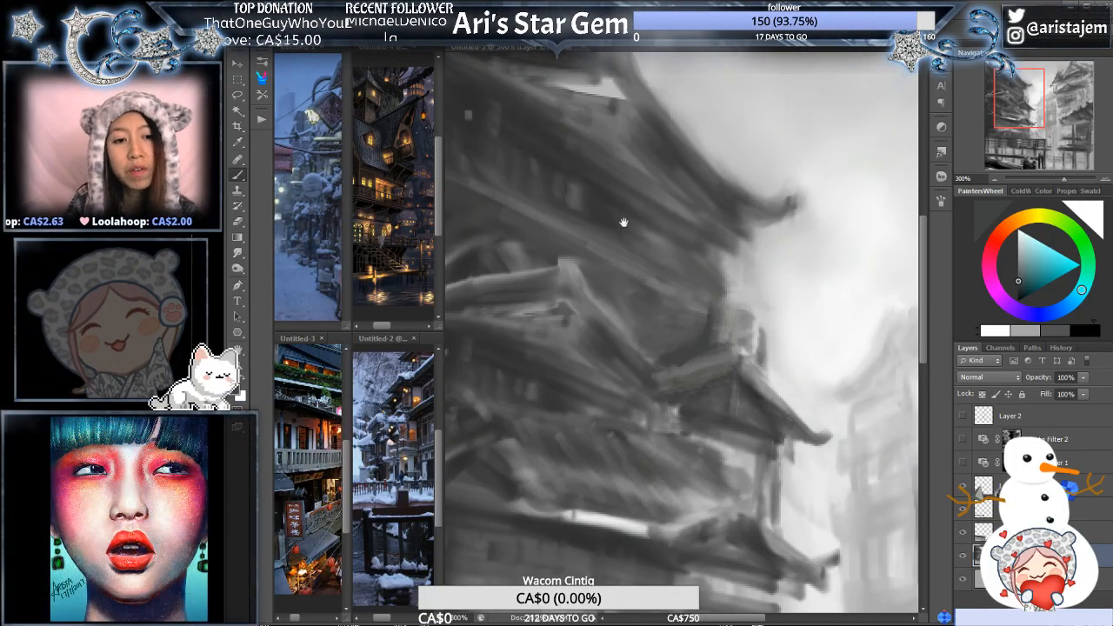
- Paint dark shadow strokes along the underside of the upper roof's lower edge to sharpen the eave down to the wall corner
mouse_move(624, 222)
left_mouse_down()
mouse_move(736, 224)
mouse_move(708, 231)
mouse_move(549, 204)
left_mouse_up()
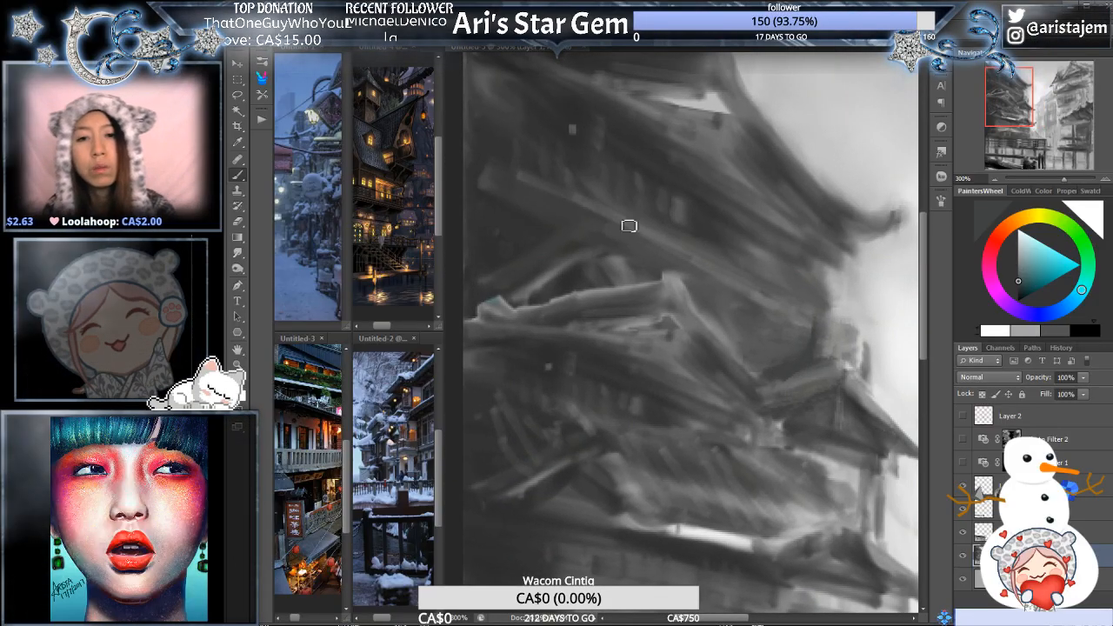
left_click(490, 201, "alt")
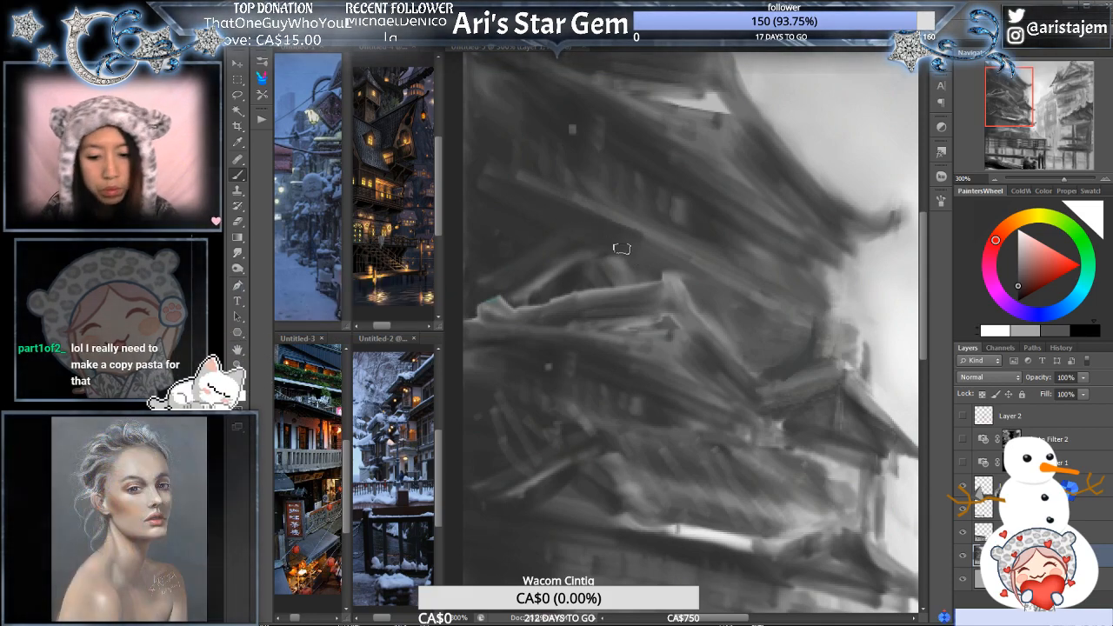
left_click_drag(620, 241, 761, 303)
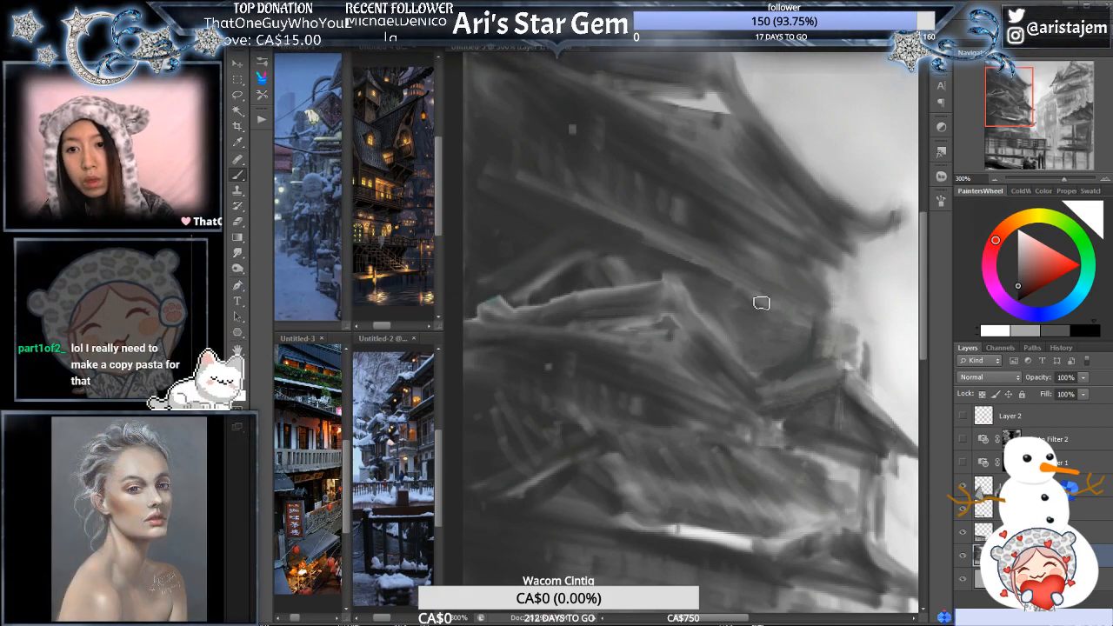
left_click_drag(693, 272, 802, 324)
left_click_drag(744, 300, 815, 329)
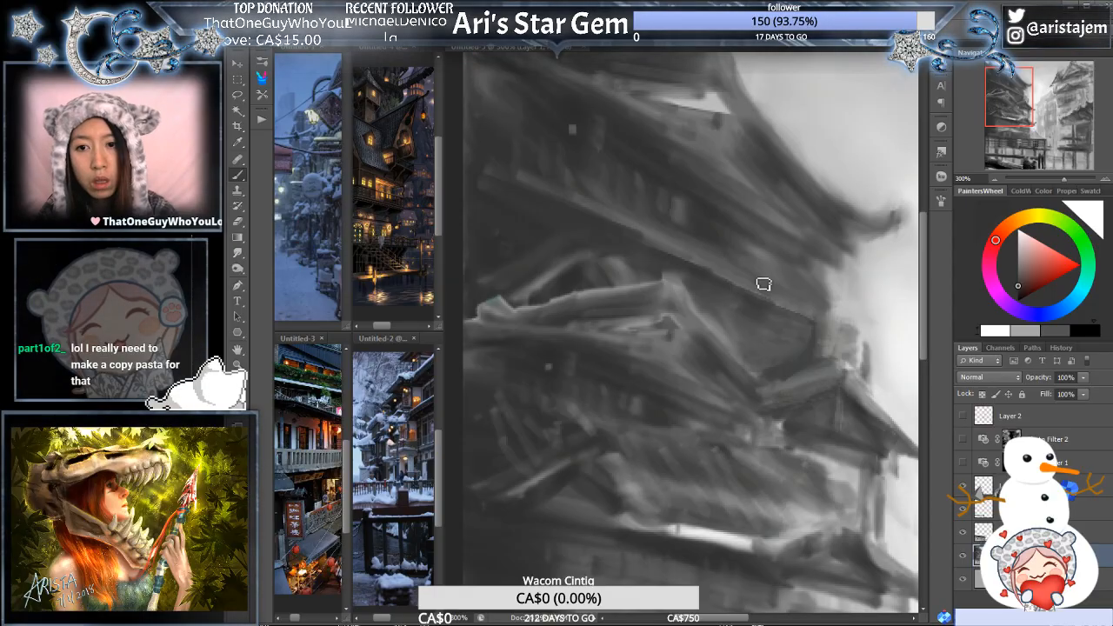
left_click_drag(764, 284, 823, 313)
left_click_drag(765, 285, 818, 311)
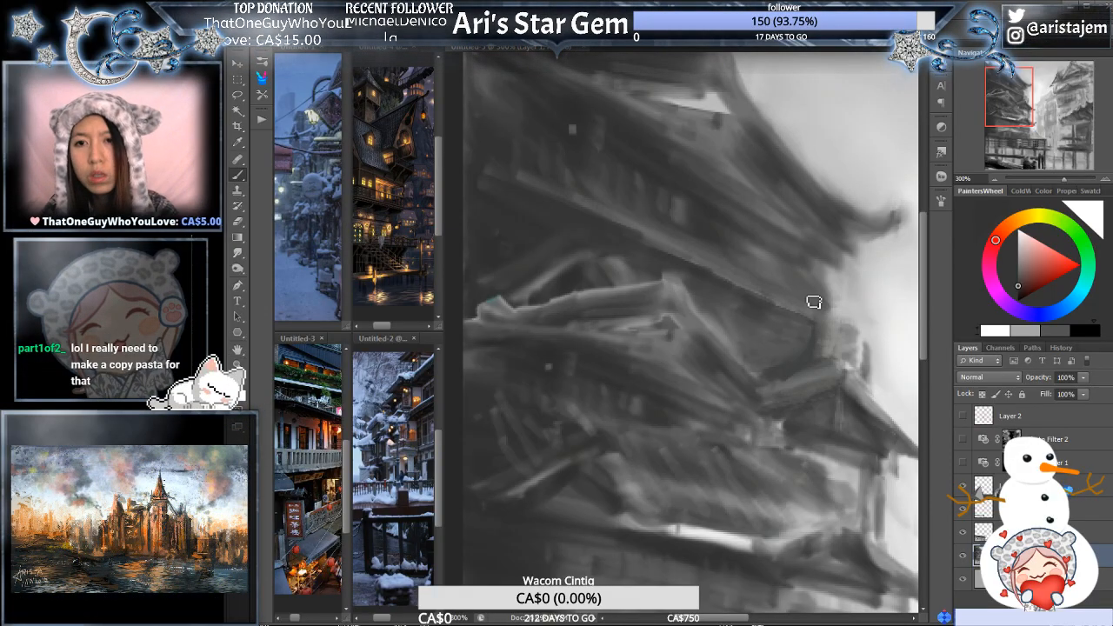
- Highlight the lower edge of the upper roof with a sampled pale grey, undoing the last stroke
left_click(859, 152, "alt")
left_click_drag(821, 318, 764, 292)
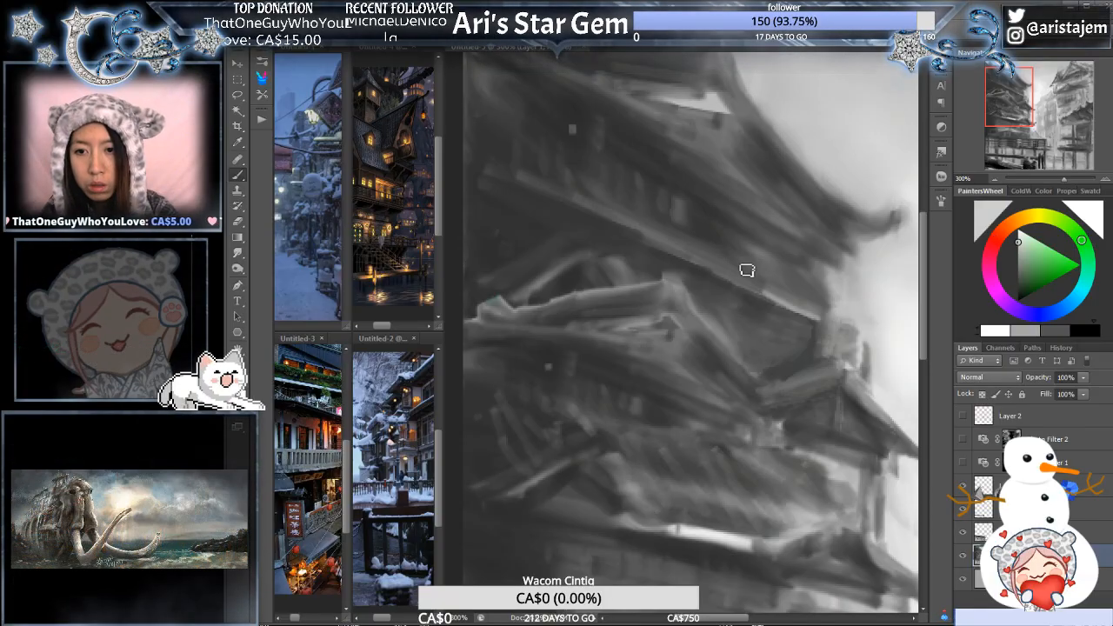
key("ctrl+z")
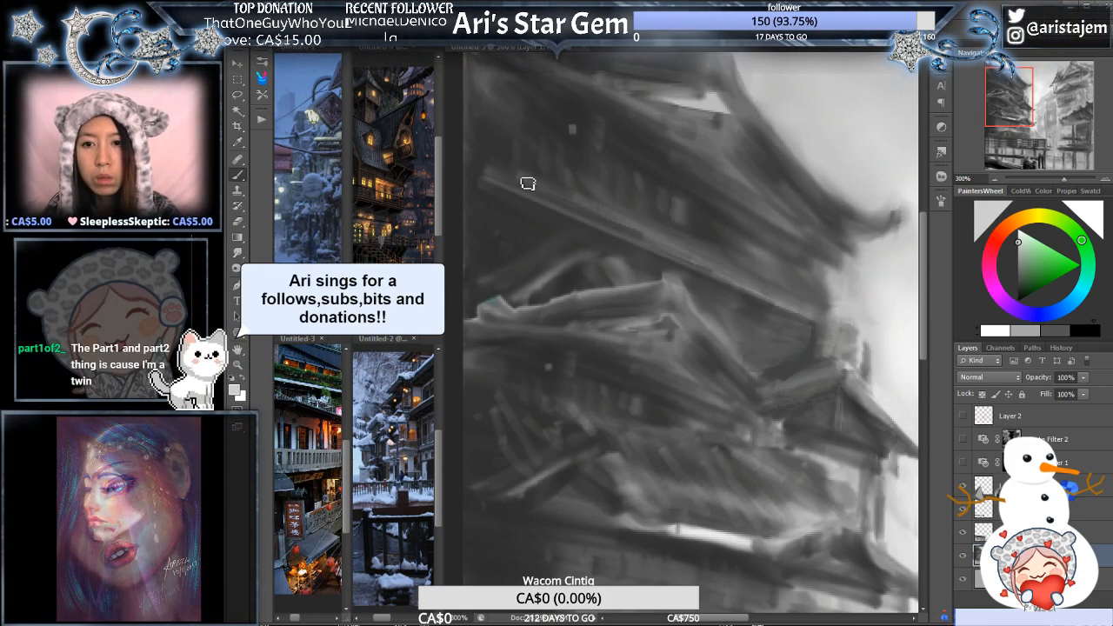
scroll(849, 254, "down", 1)
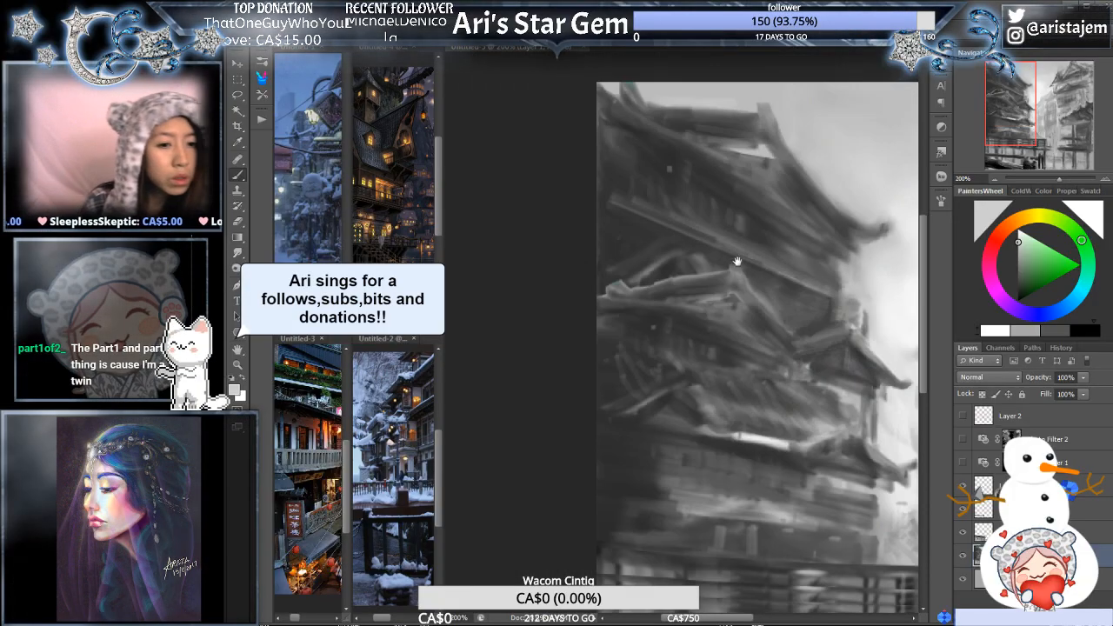
left_click_drag(737, 261, 741, 322)
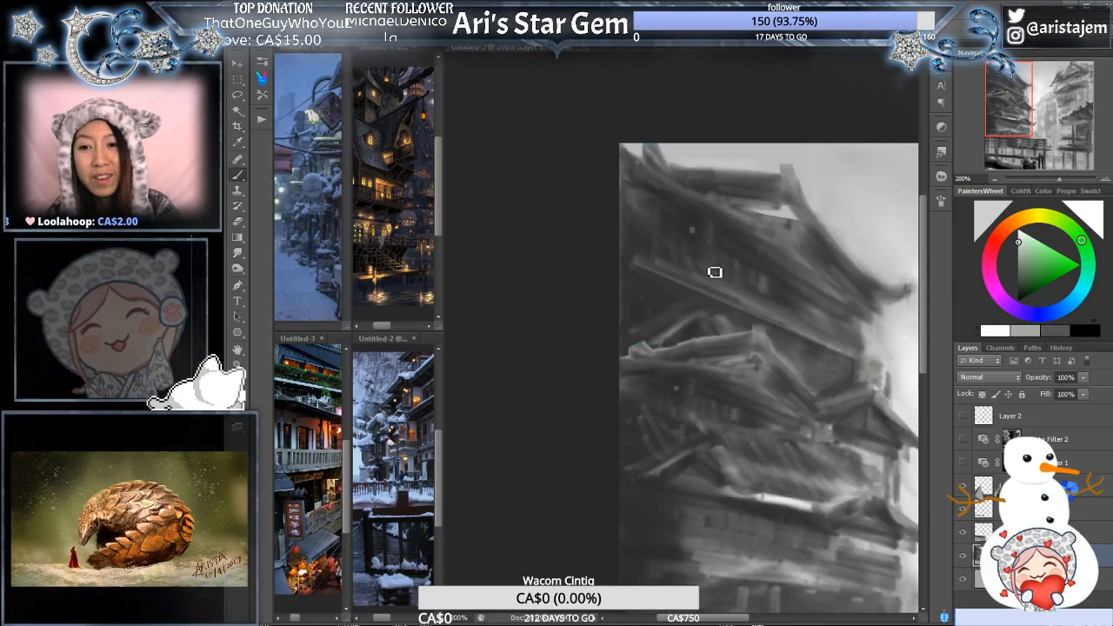
- Rework the left end of the upper roof's lower beam with sampled greys, extending it to the canvas's left edge
left_click(762, 296, "alt")
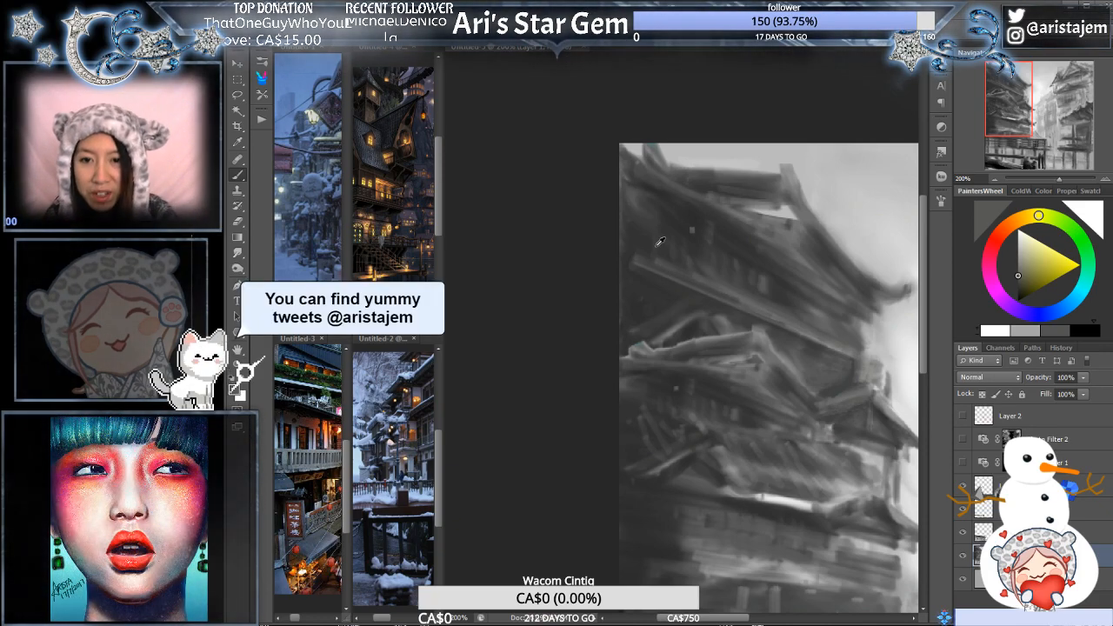
left_click(666, 258, "alt")
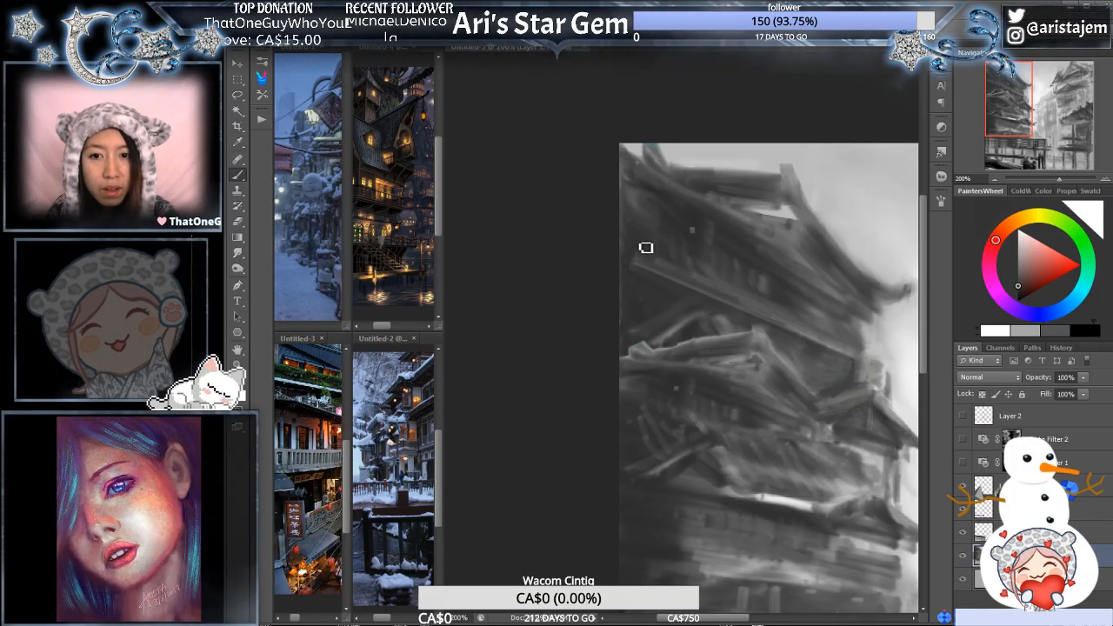
scroll(677, 265, "up", 1)
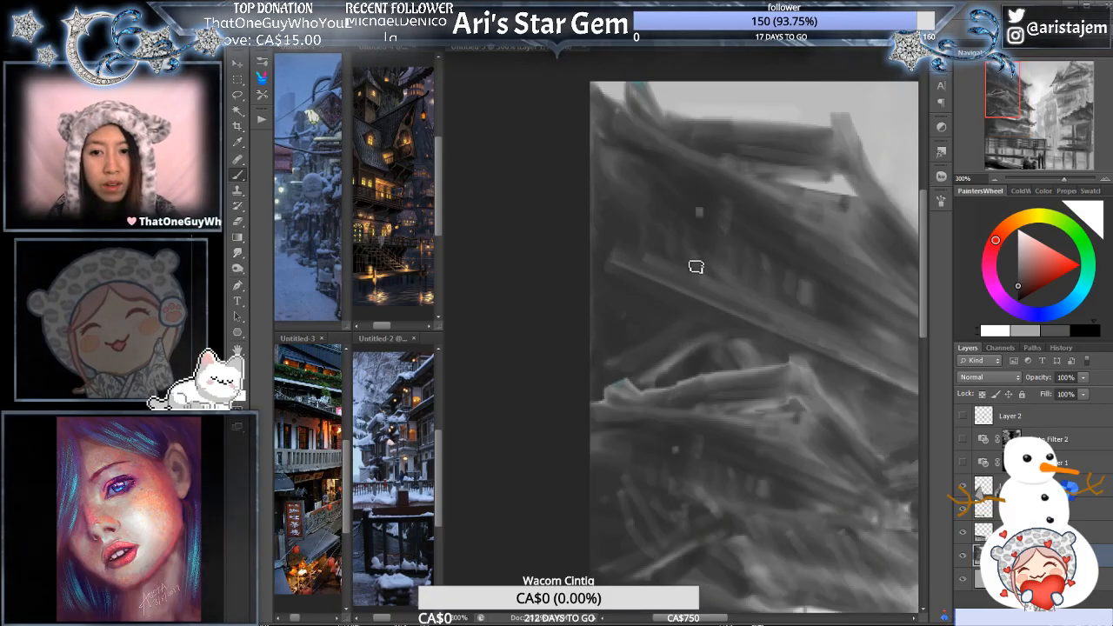
left_click(889, 376, "alt")
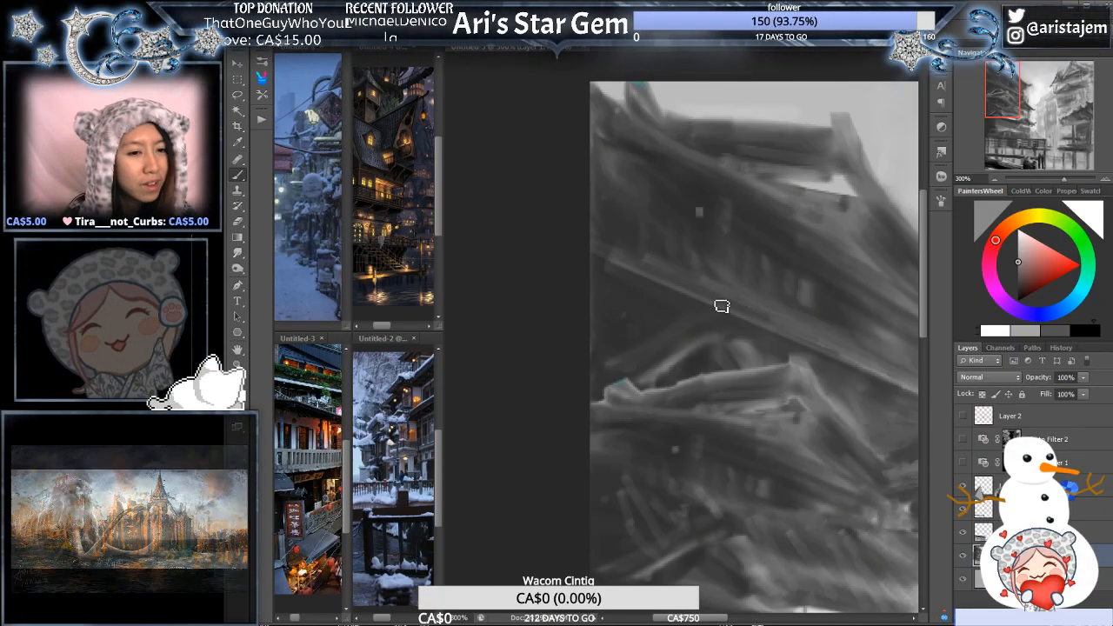
left_click_drag(726, 290, 670, 311)
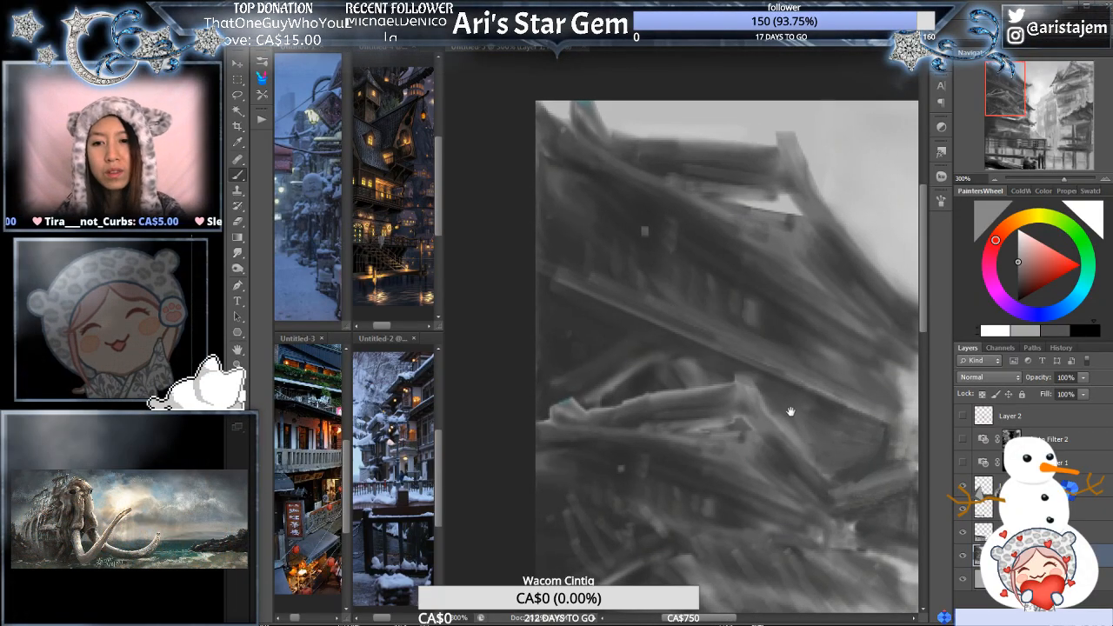
left_click_drag(791, 412, 691, 331)
left_click_drag(684, 249, 730, 295)
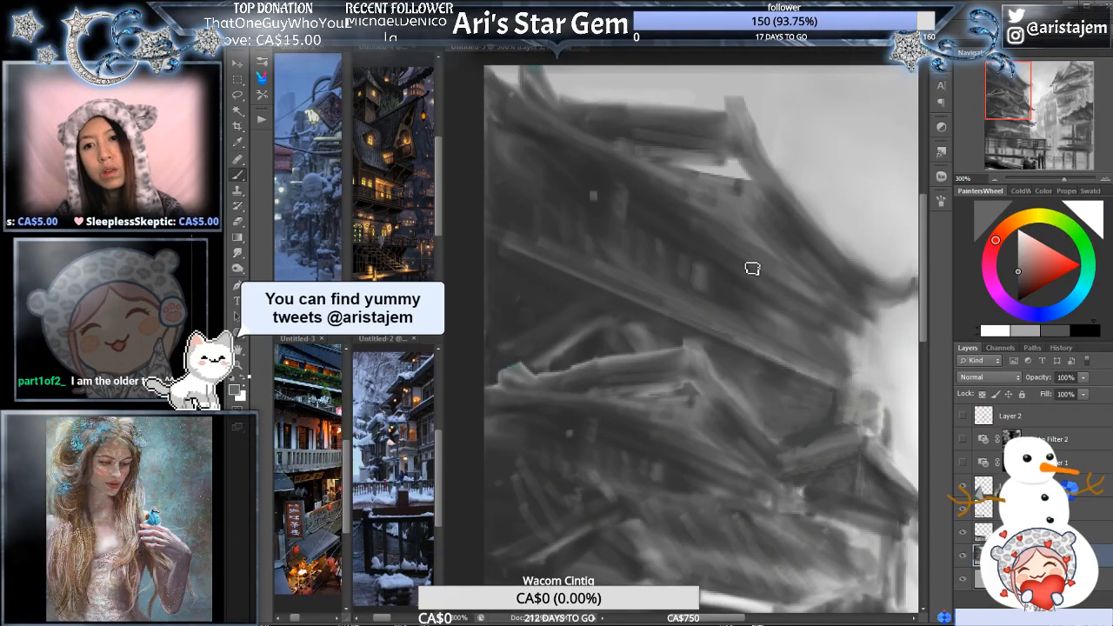
left_click_drag(753, 271, 719, 268)
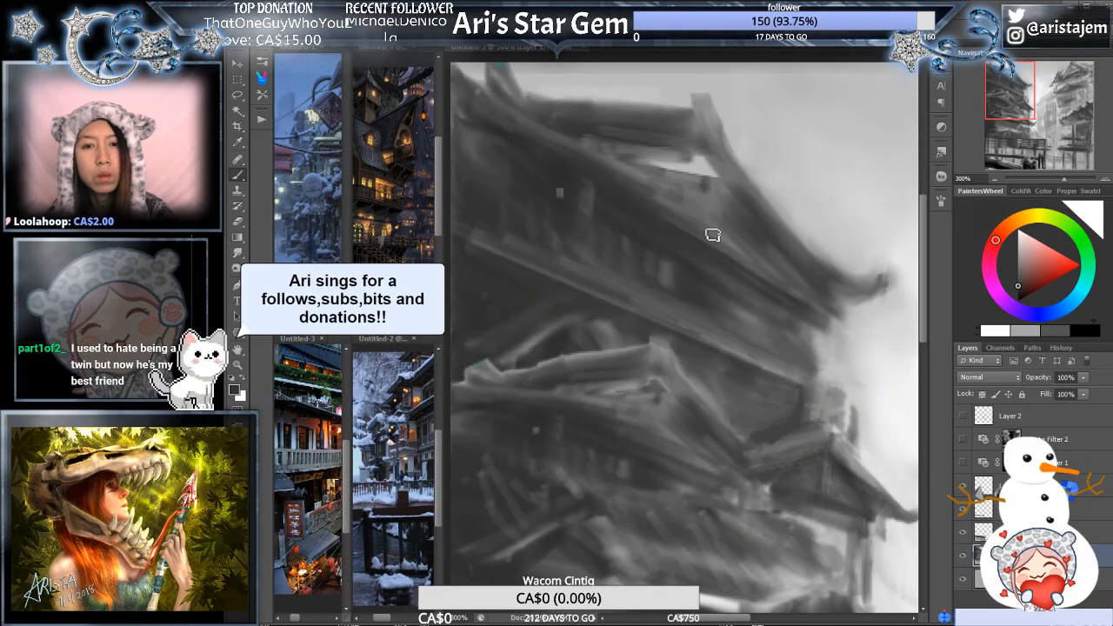
- Paint a pale vertical post on the wall beneath the top roof and add dark strokes to the wall strip beside it
left_click_drag(631, 174, 701, 221)
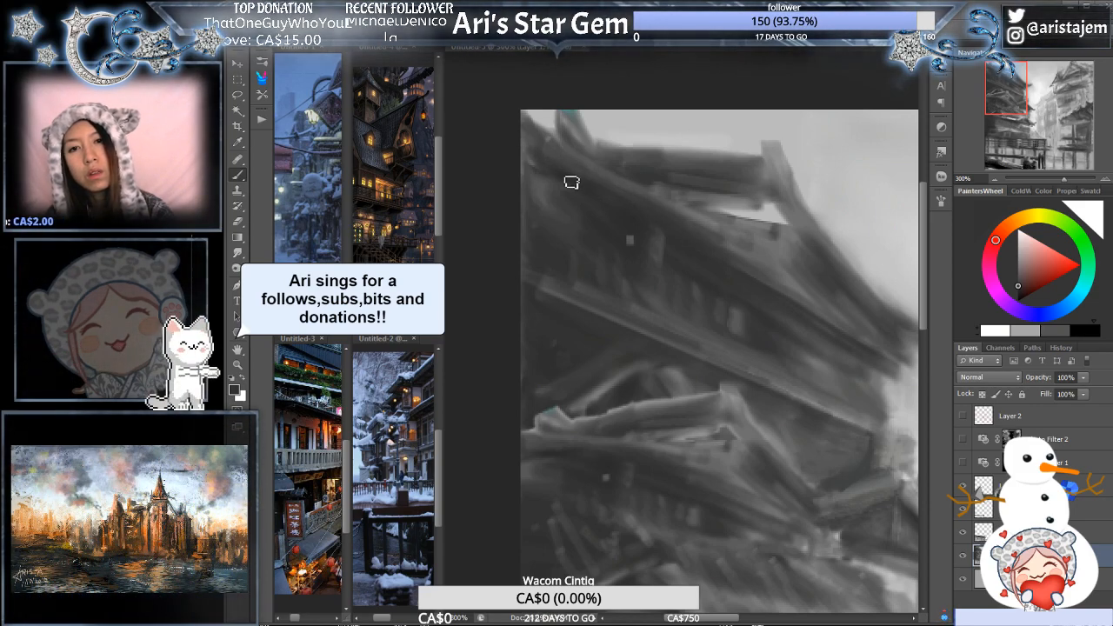
left_click(634, 186, "alt")
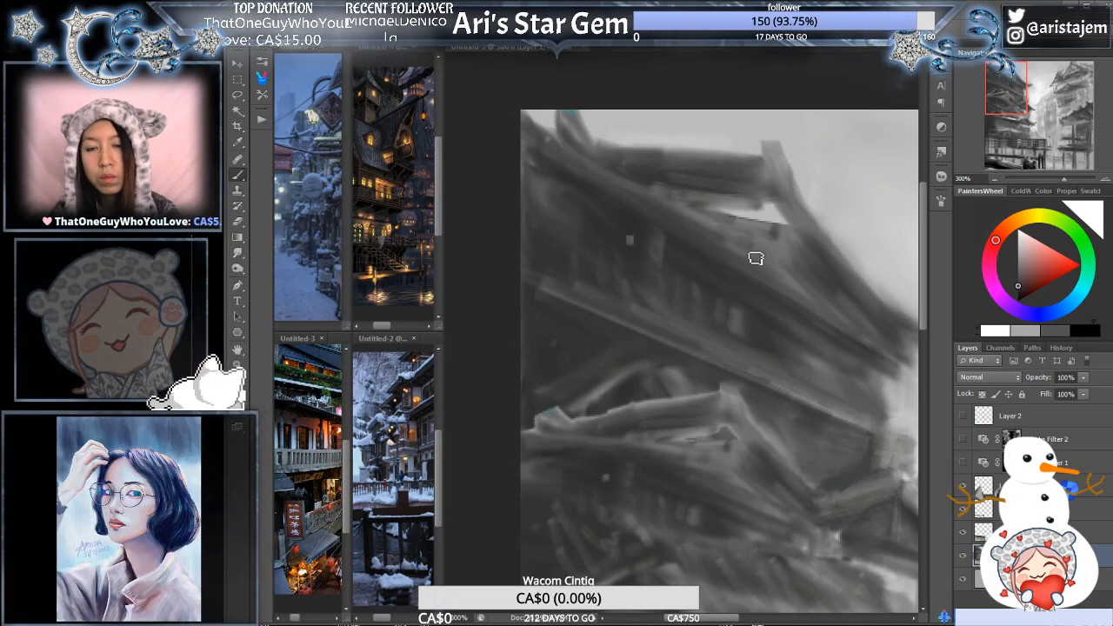
left_click_drag(856, 310, 806, 281)
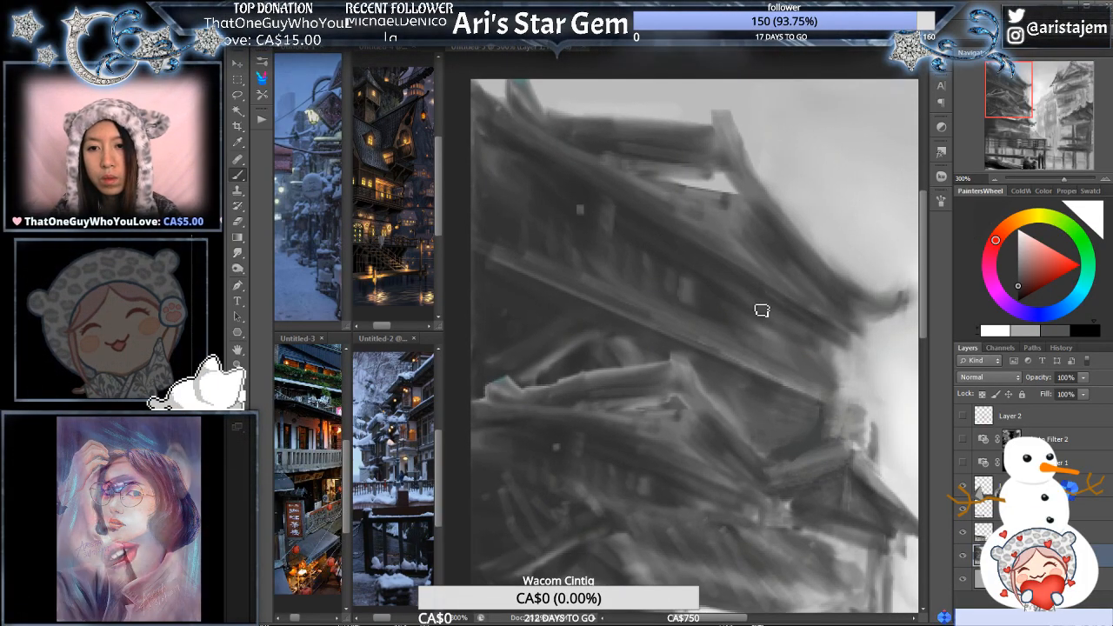
left_click_drag(821, 301, 769, 286)
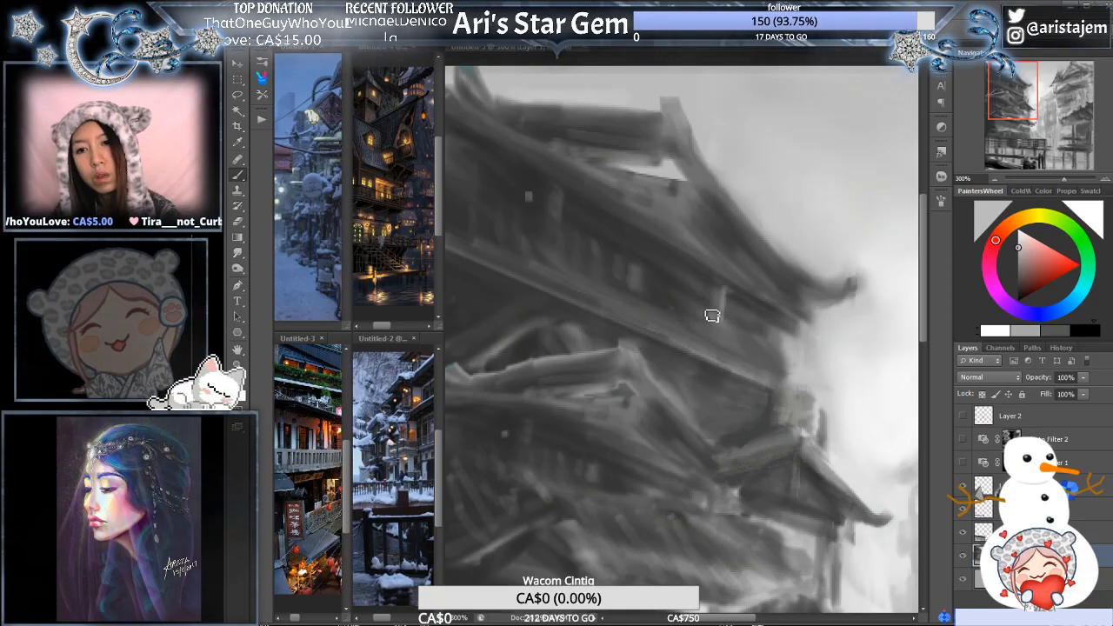
left_click(665, 288, "alt")
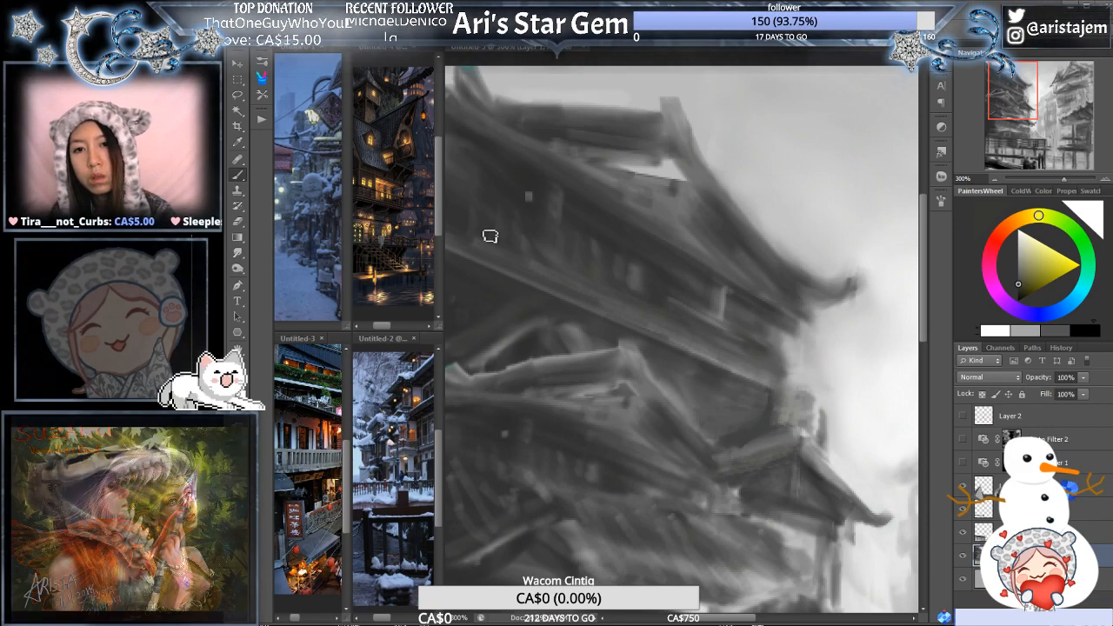
left_click(687, 277, "ctrl+alt")
- Cover the bright gap beneath the top roof's ridge with grey and shade the gable face and its slanted edge
left_click(704, 188, "ctrl")
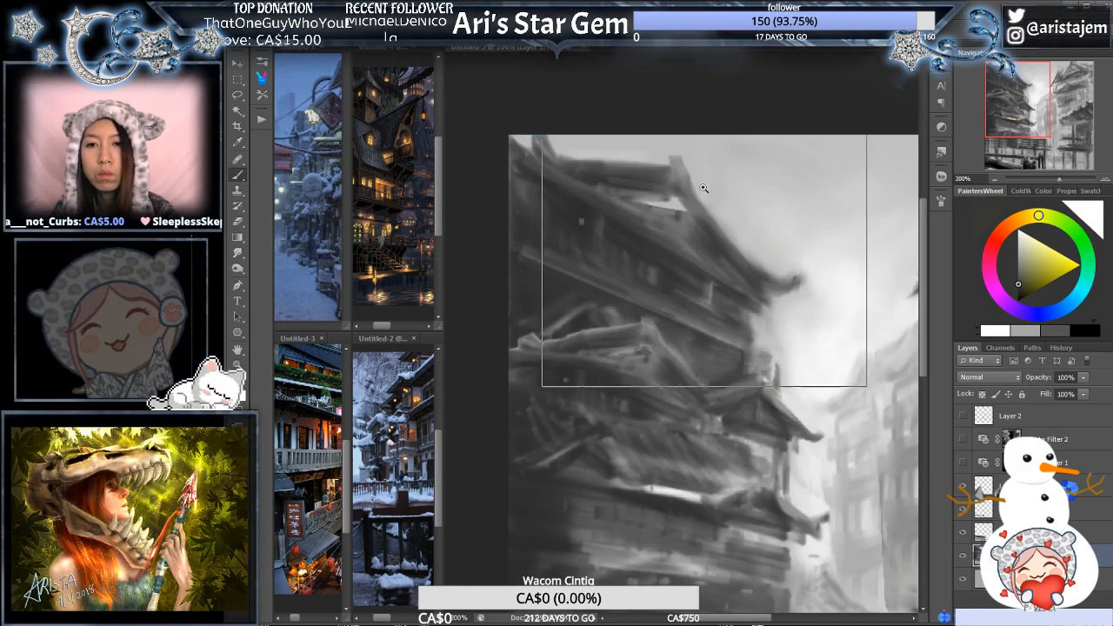
left_click(704, 188, "ctrl")
left_click(654, 228, "alt")
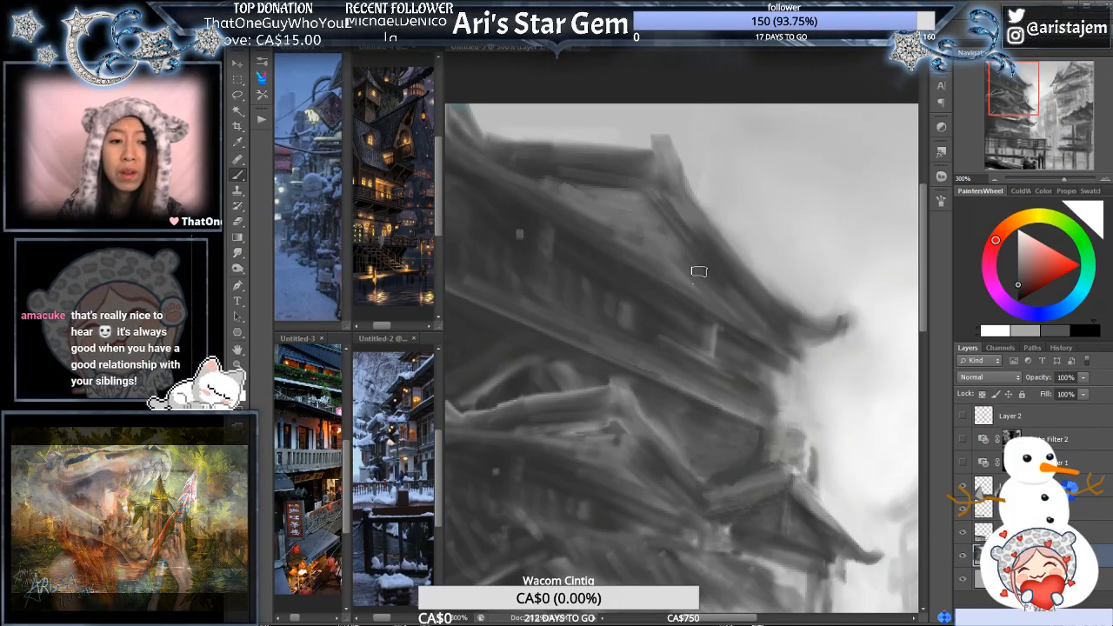
left_click_drag(720, 280, 731, 261)
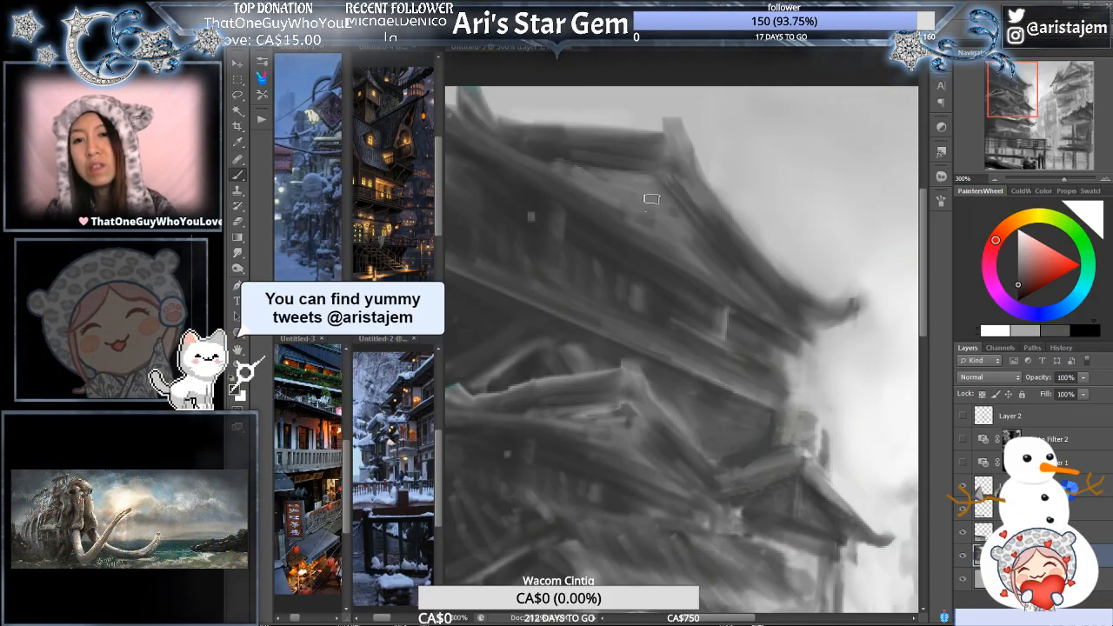
left_click_drag(670, 218, 703, 264)
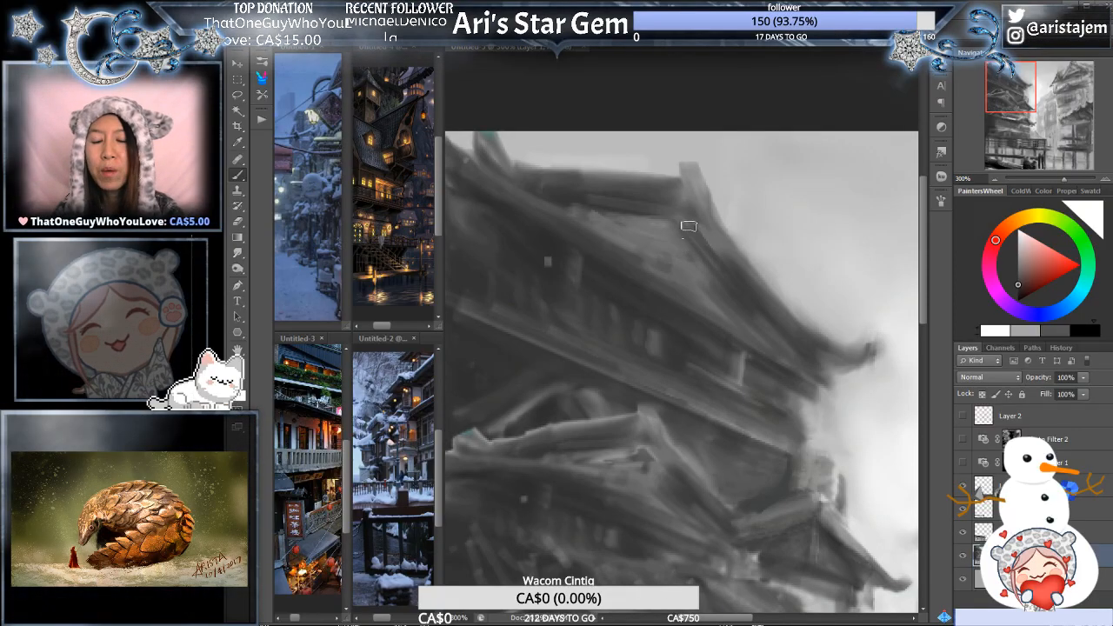
left_click_drag(697, 301, 702, 245)
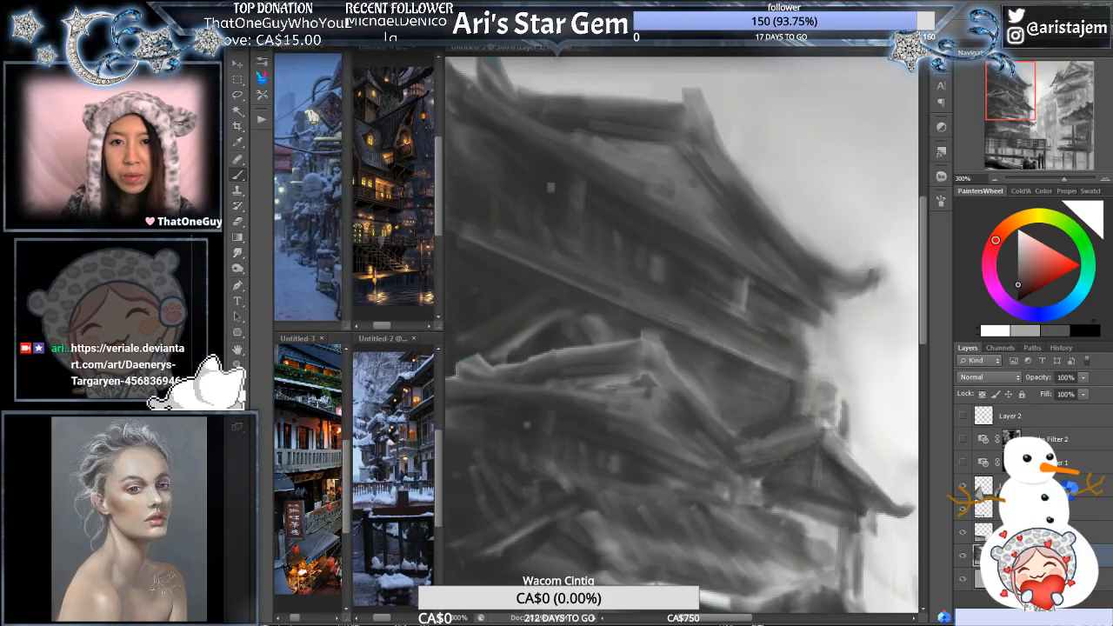
- Refine the shadows under the top roof's right eave and around the pale post with sampled greys
left_click_drag(674, 315, 678, 283)
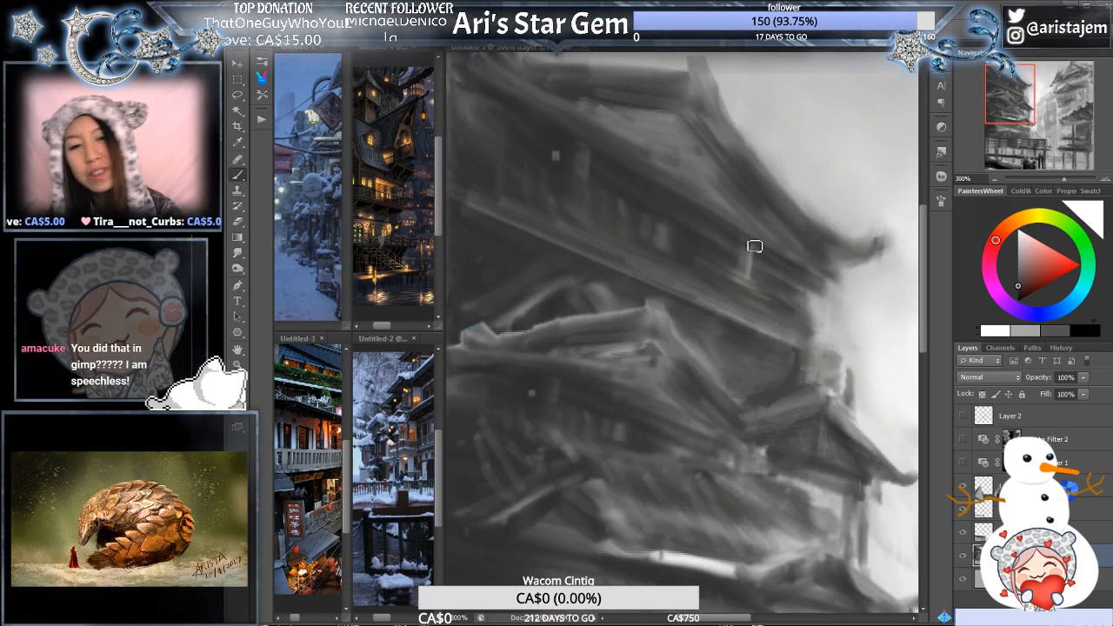
left_click(767, 231, "alt")
left_click(767, 230, "alt")
left_click_drag(783, 258, 754, 291)
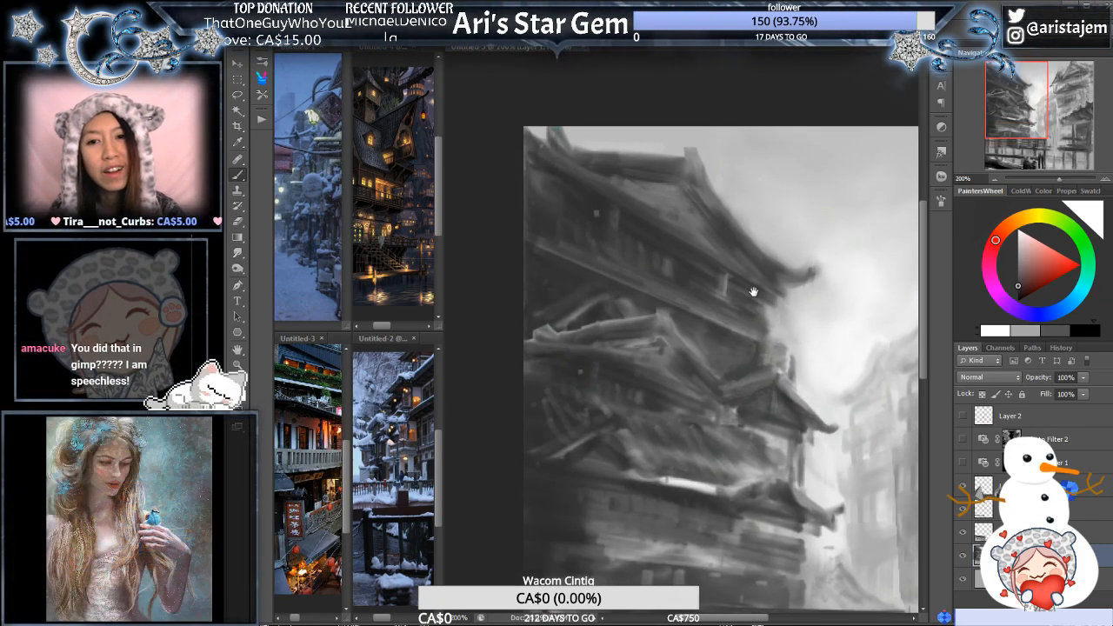
left_click(764, 280)
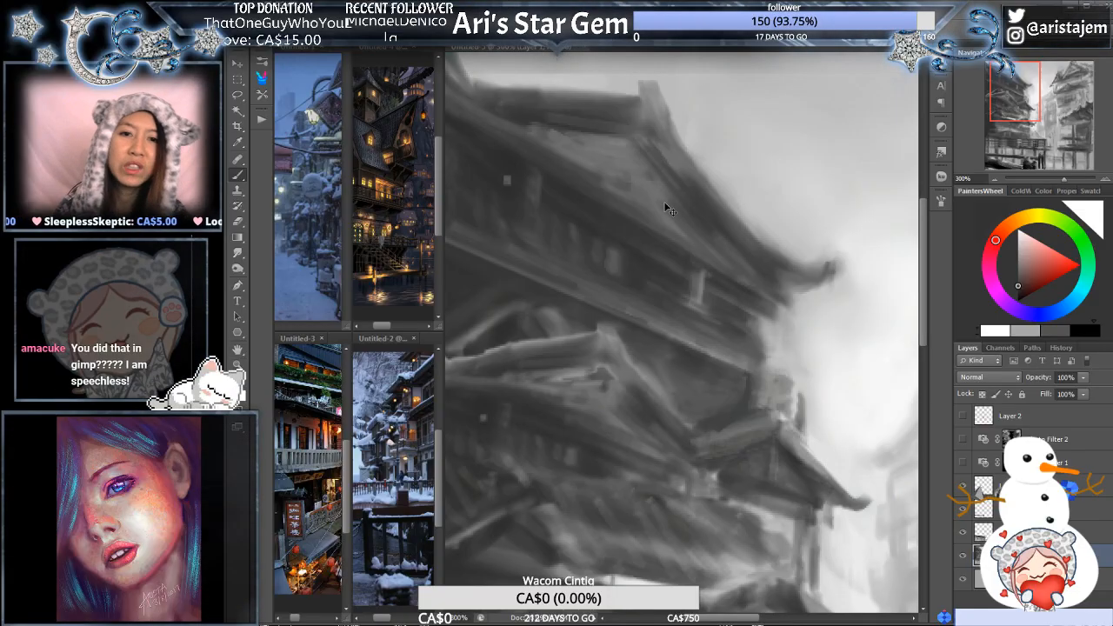
left_click(708, 267, "ctrl+alt")
mouse_move(736, 356)
left_mouse_down()
mouse_move(732, 346)
mouse_move(736, 376)
left_mouse_up()
left_click(682, 198, "ctrl")
left_click(601, 248, "alt")
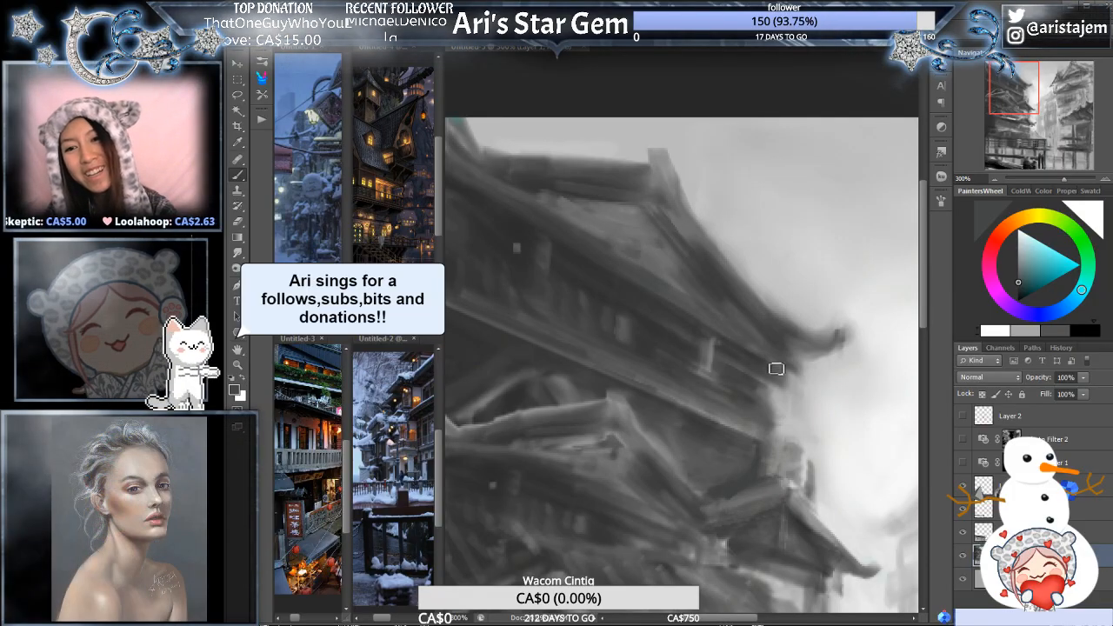
left_click(626, 244, "alt")
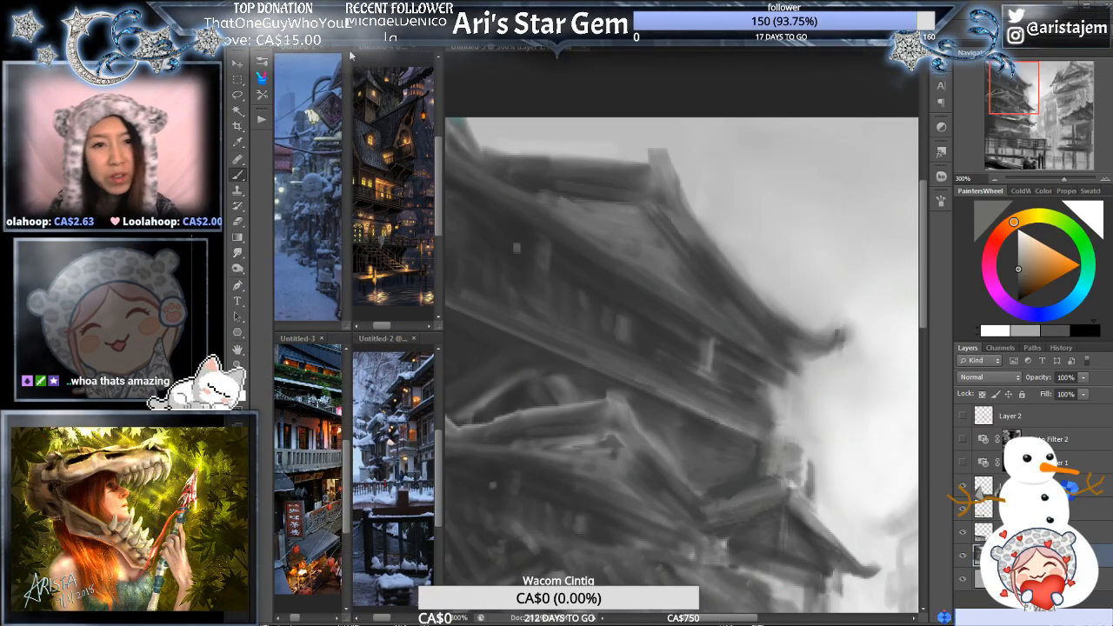
left_click(266, 46)
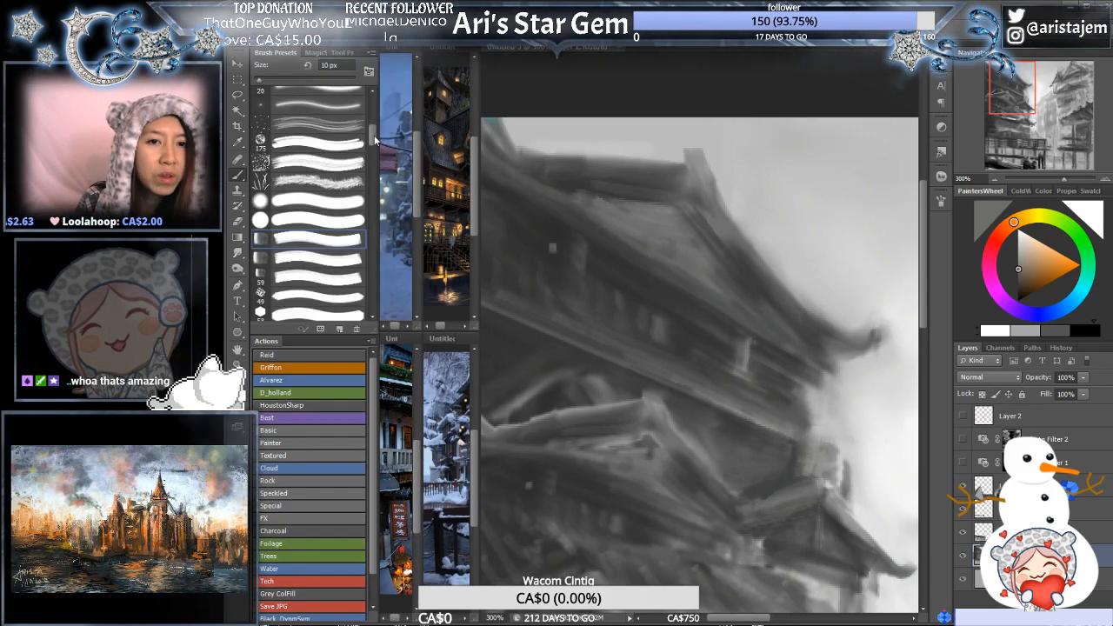
mouse_move(375, 140)
left_mouse_down()
mouse_move(374, 185)
mouse_move(379, 106)
left_mouse_up()
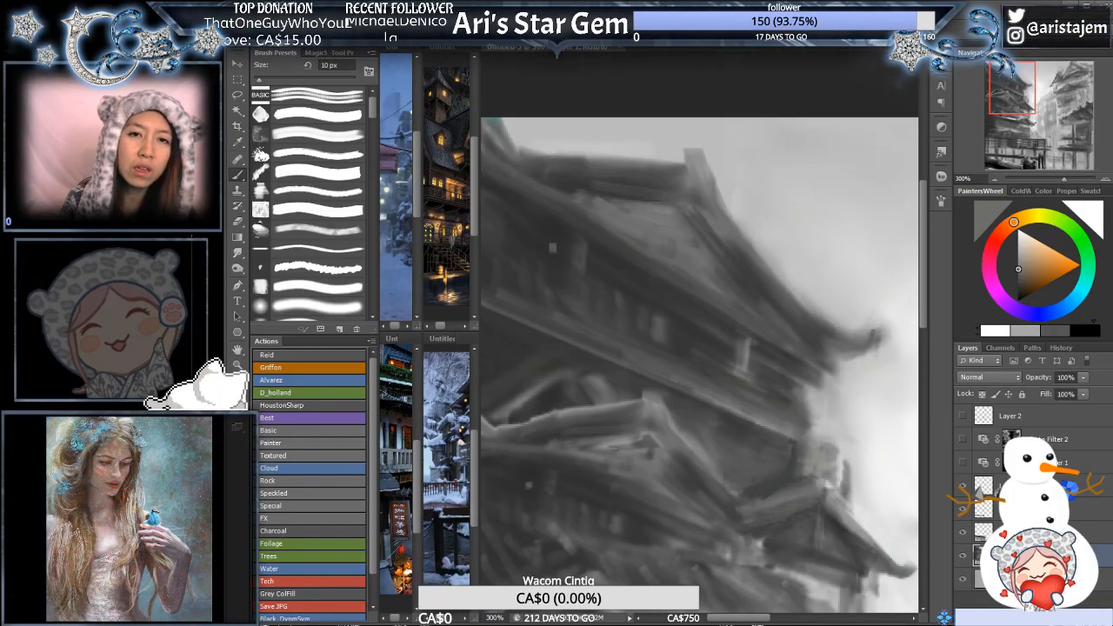
left_click(262, 45)
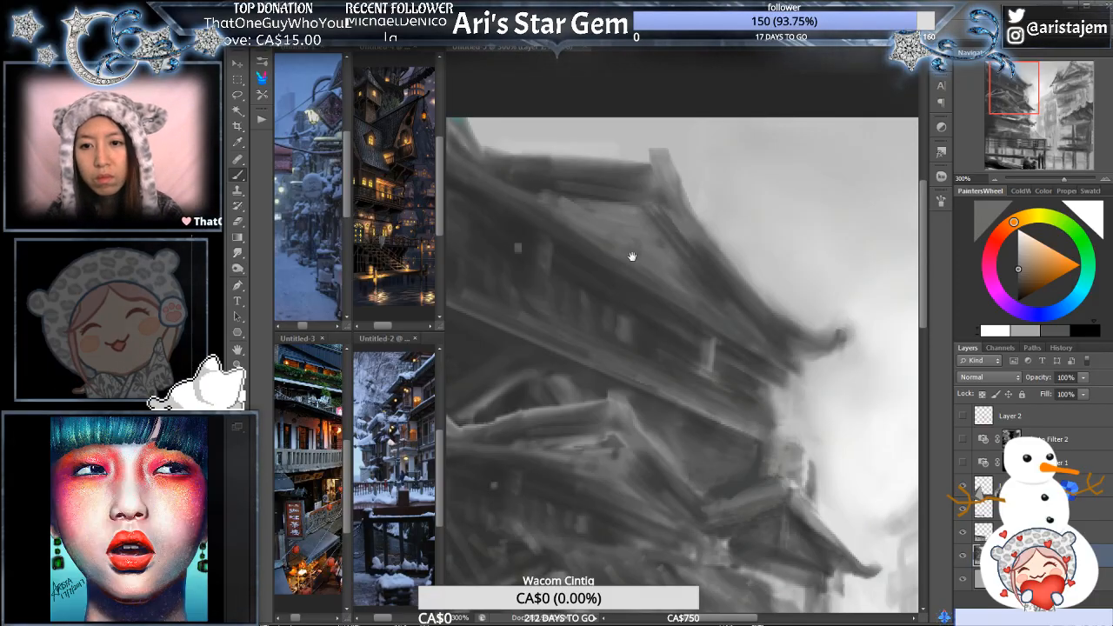
- Touch up the outline of the top roof's right slope and eave with a sampled pale sky grey
left_click_drag(632, 256, 686, 290)
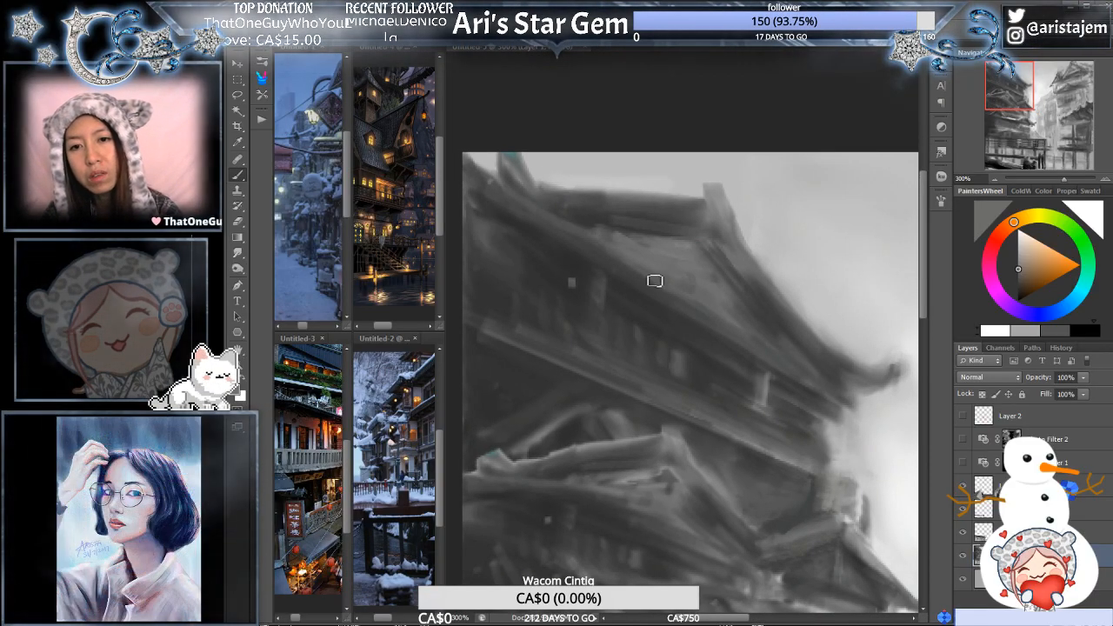
left_click(844, 280, "alt")
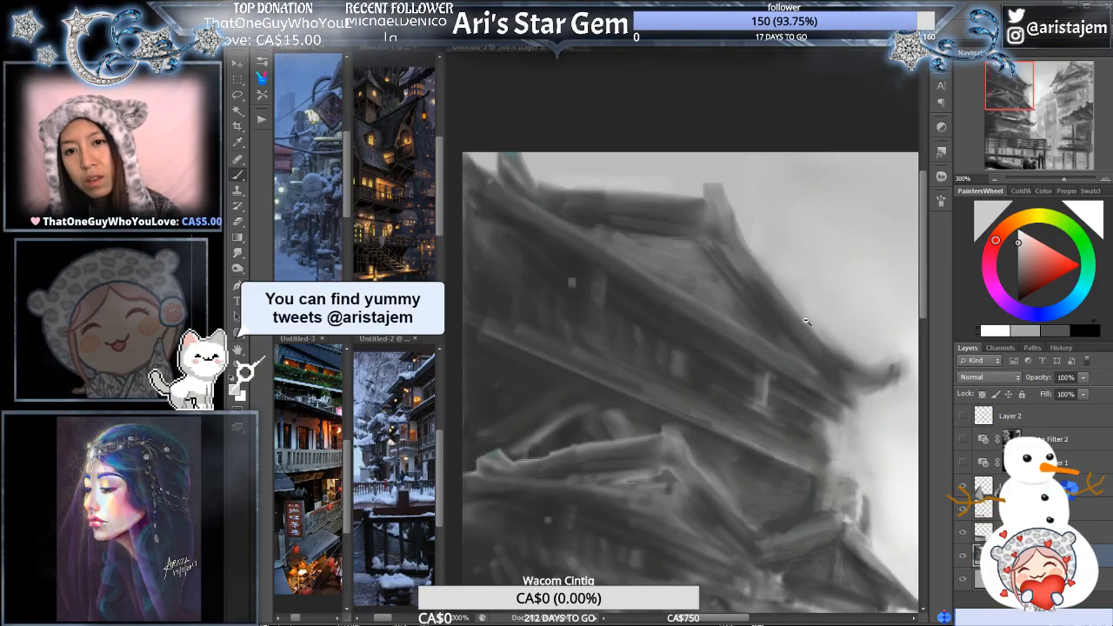
key("ctrl+minus")
left_click_drag(830, 442, 727, 347)
key("ctrl+plus")
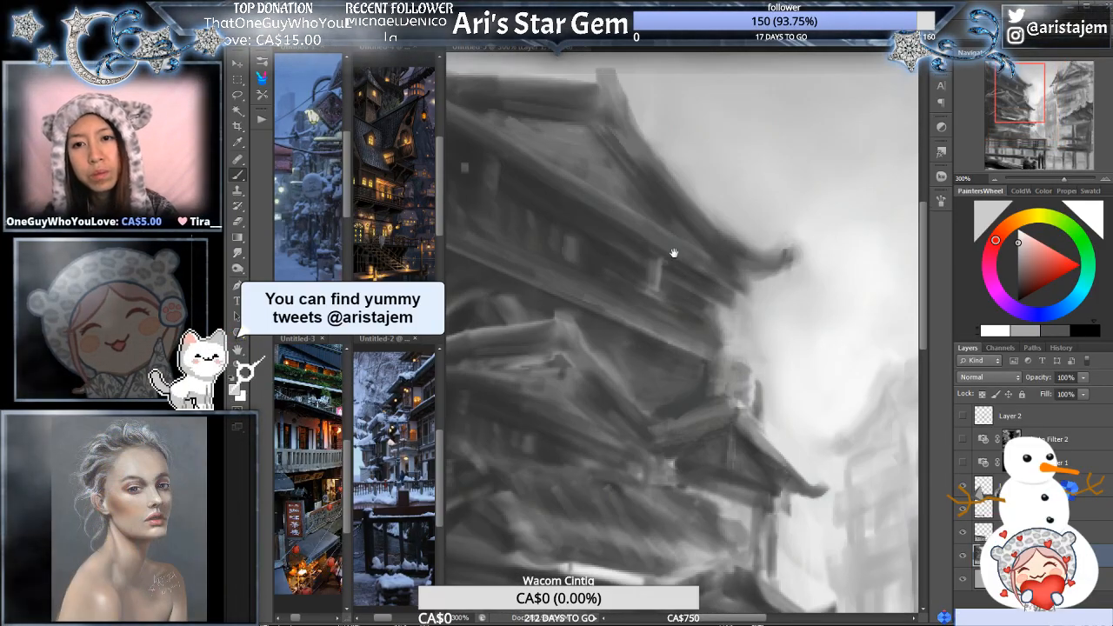
left_click_drag(673, 251, 767, 300)
- Paint thin diagonal plank lines across the top gable's face with sampled dark greys
left_click(752, 352, "alt")
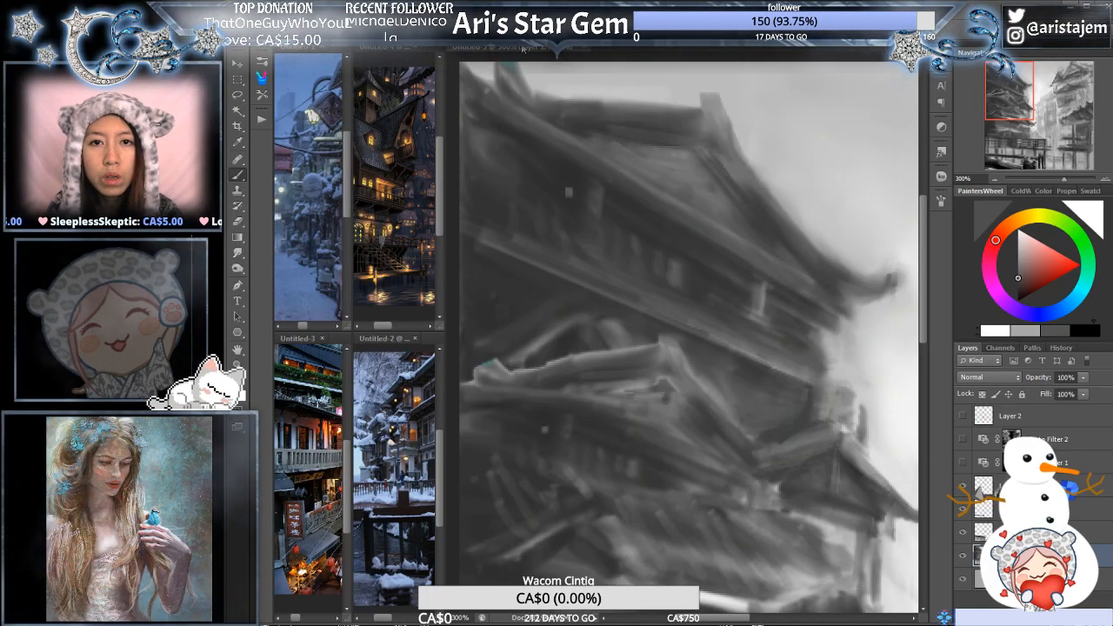
left_click(605, 165, "alt")
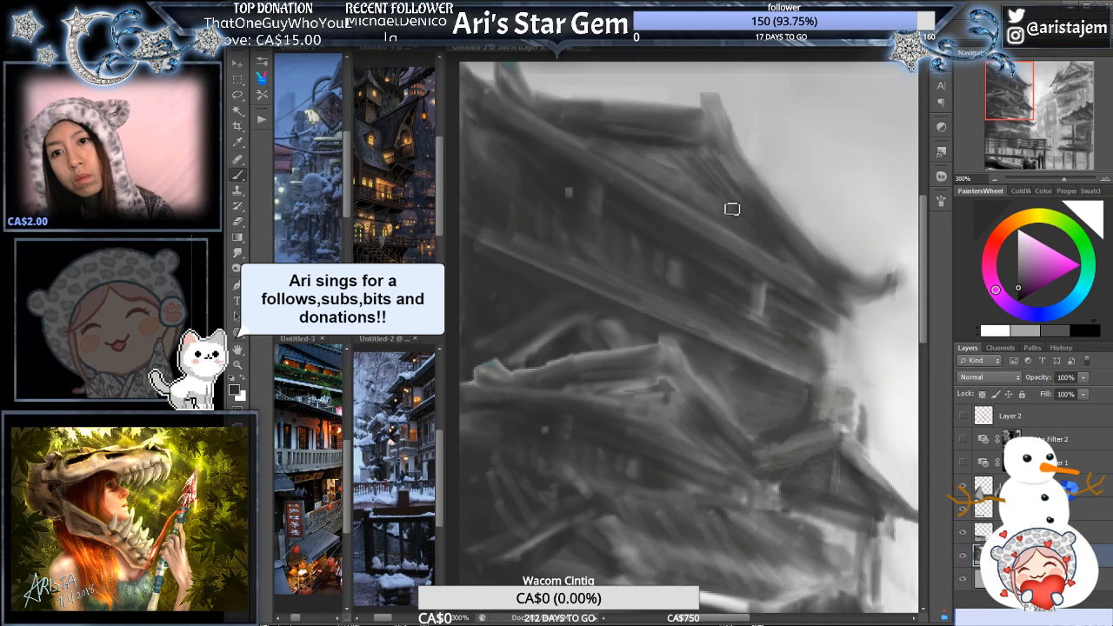
left_click(778, 190, "alt")
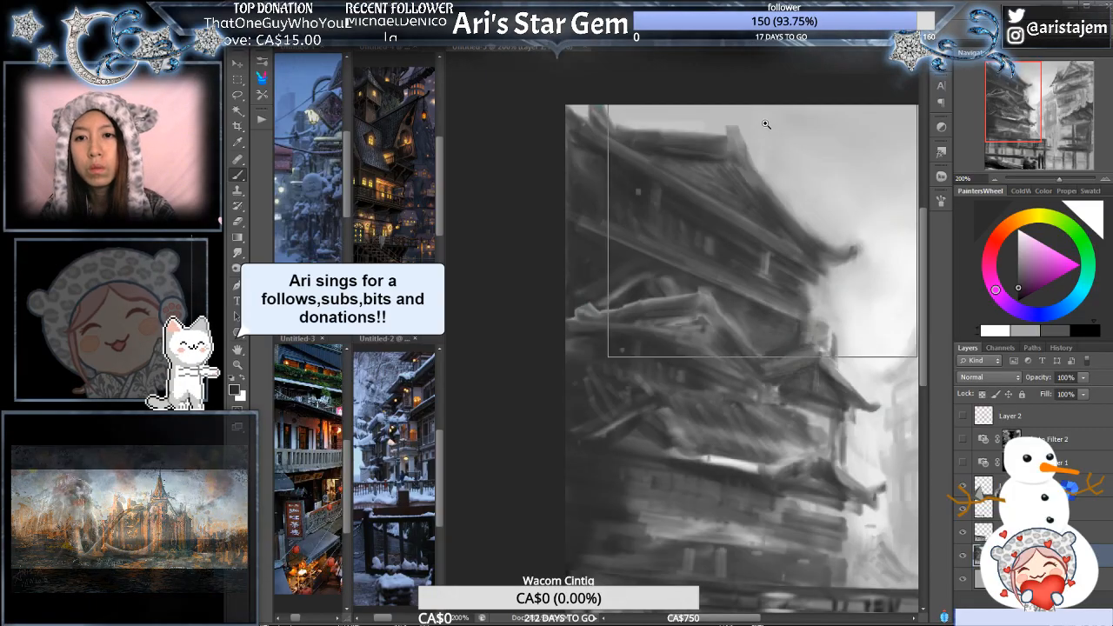
- Refine the junction of the top roof's ridge end and gable edge with a sampled dark grey, checking it against the whole painting
left_click(763, 131, "ctrl")
left_click(776, 224, "alt")
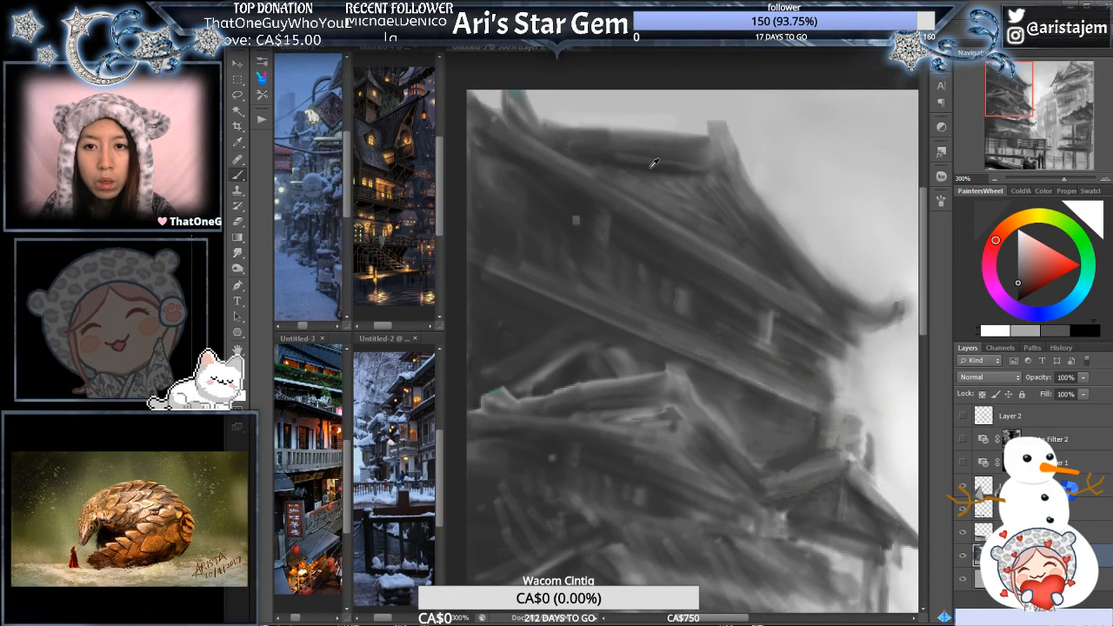
left_click(720, 150, "alt")
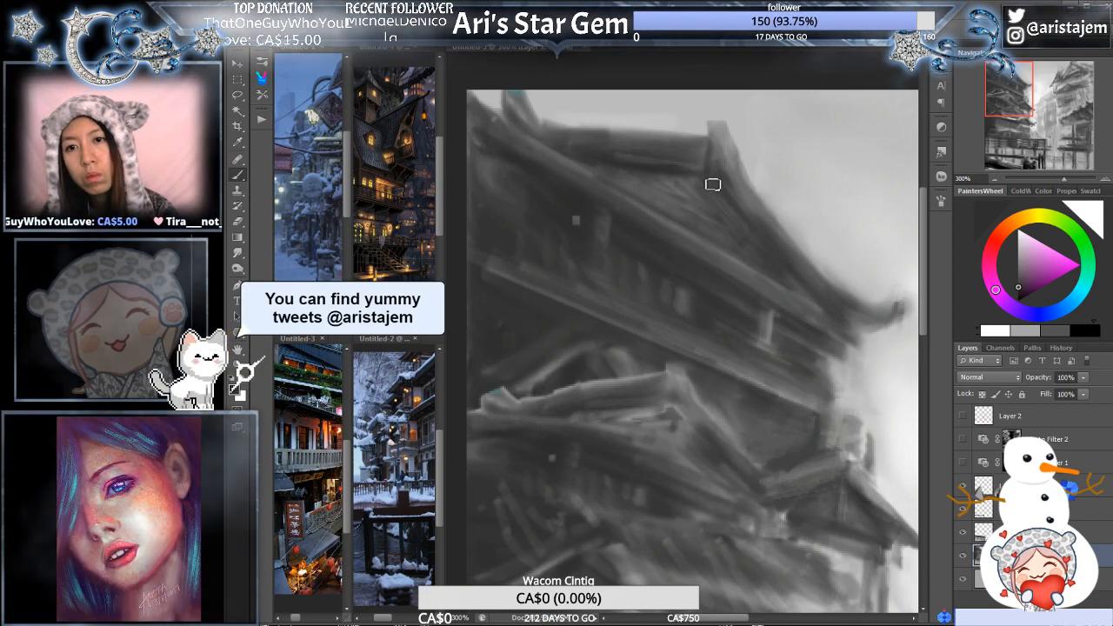
left_click(777, 190, "alt")
left_click(778, 190, "alt")
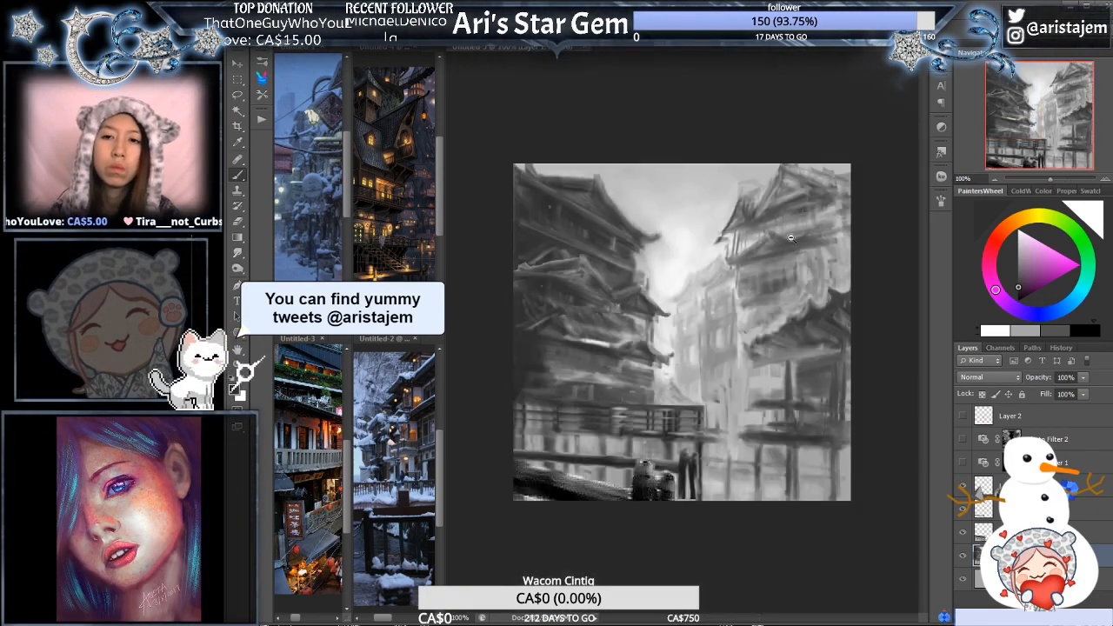
left_click(687, 205, "ctrl")
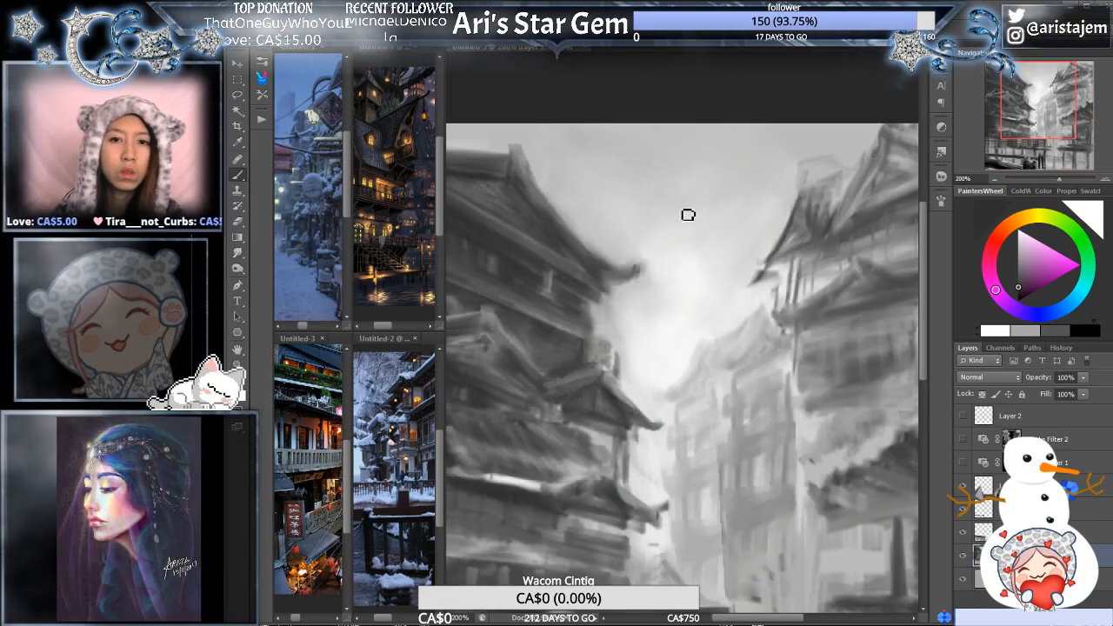
left_click_drag(570, 194, 692, 239)
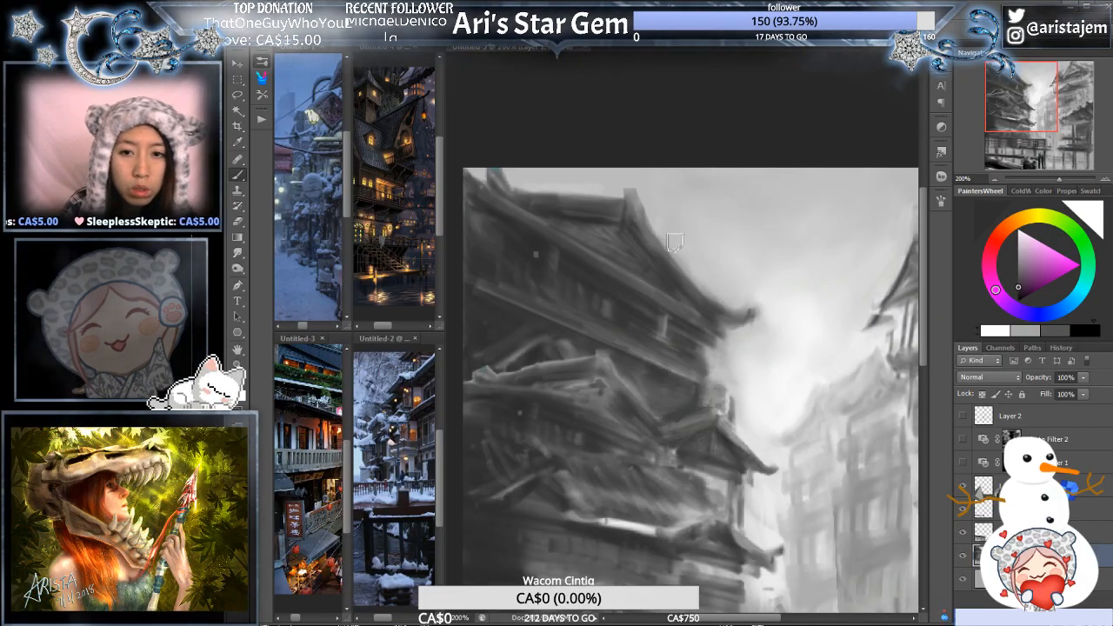
scroll(649, 230, "up", 1)
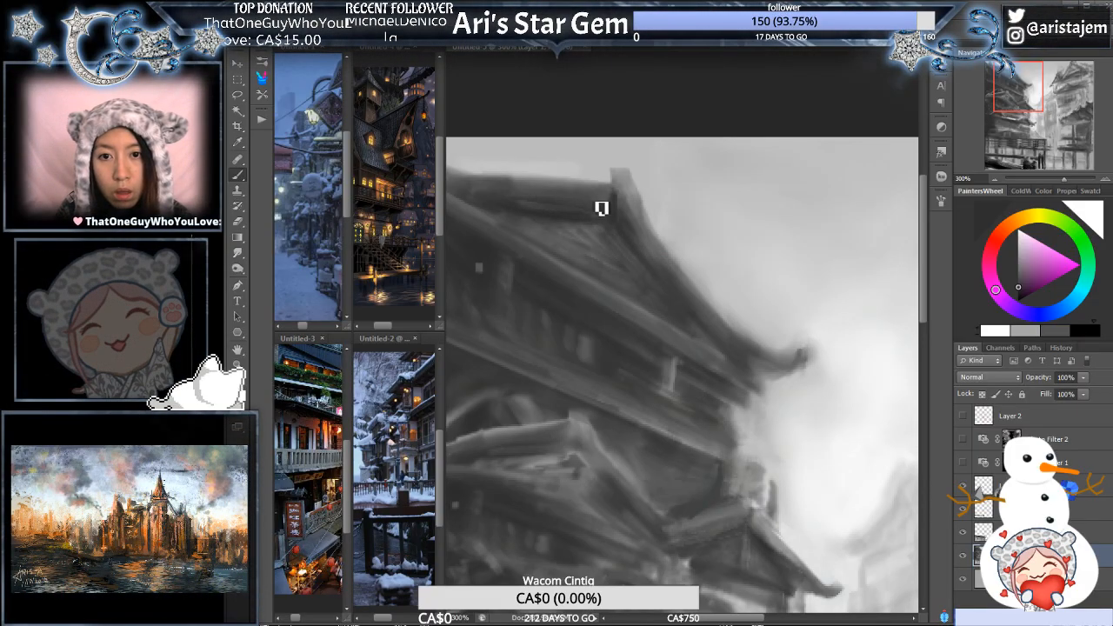
- Clean up the upper edge of the top roof's ridge with the Brush tool and sampled mid greys
key("l")
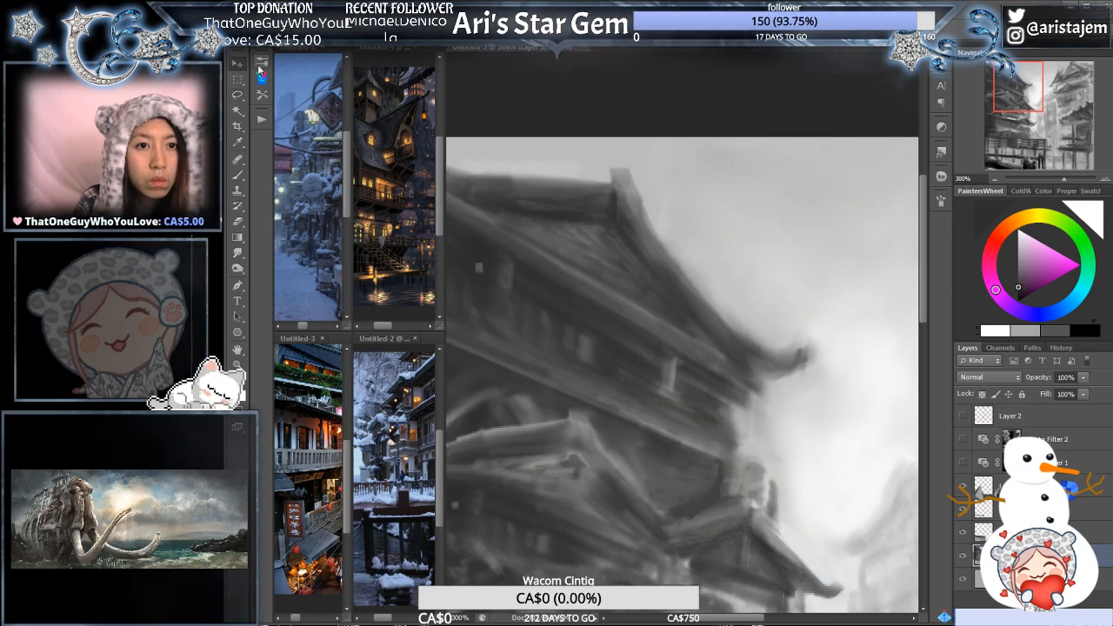
left_click(240, 176)
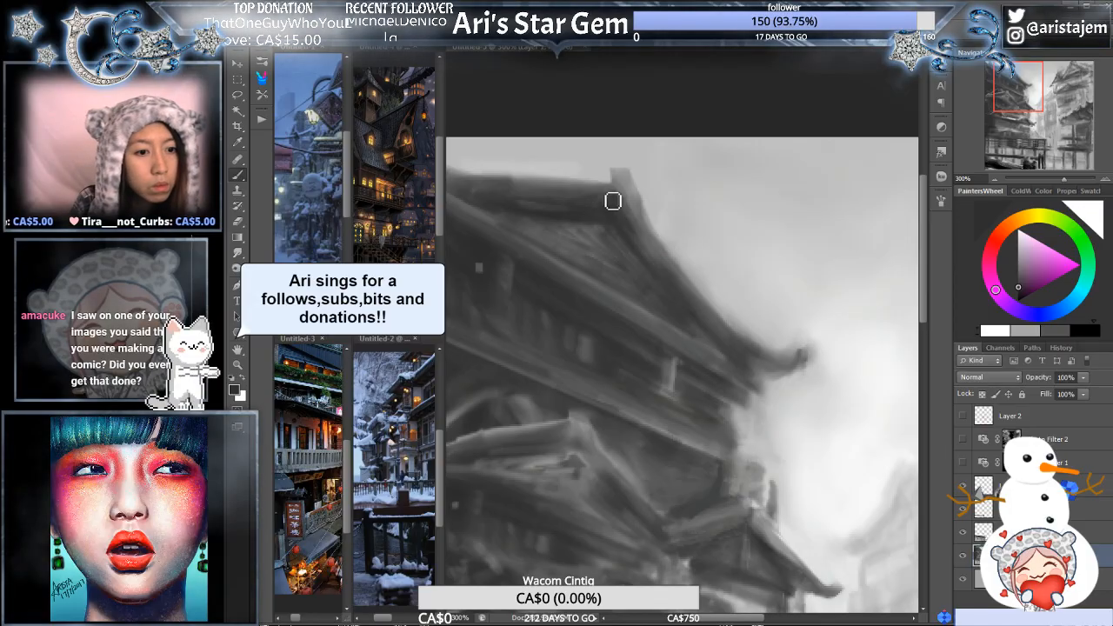
key("ctrl+minus")
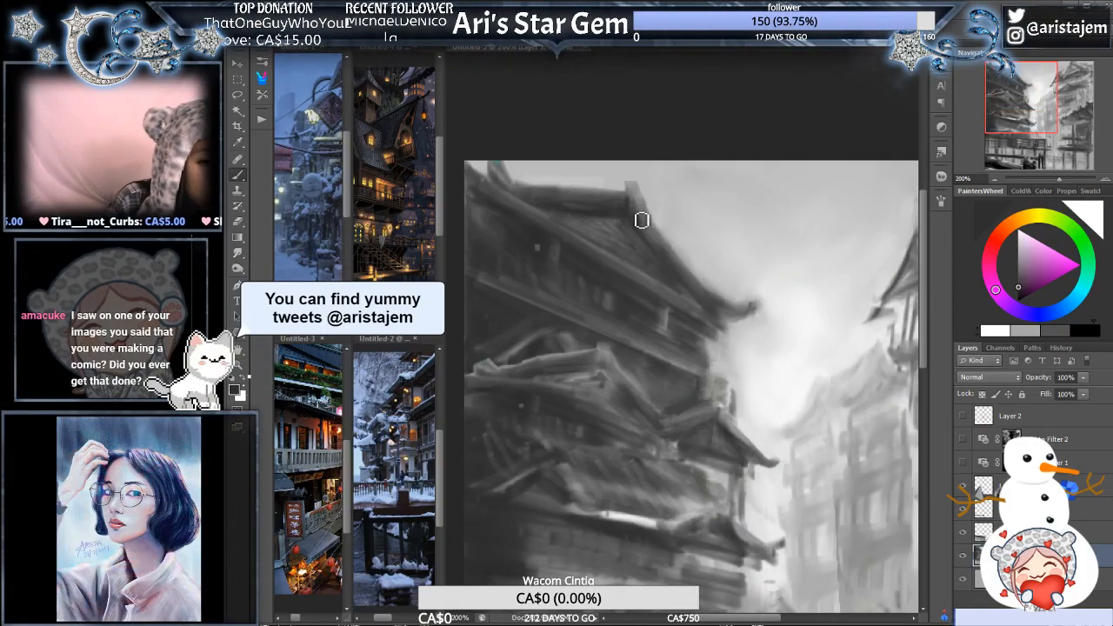
left_click_drag(602, 249, 663, 263)
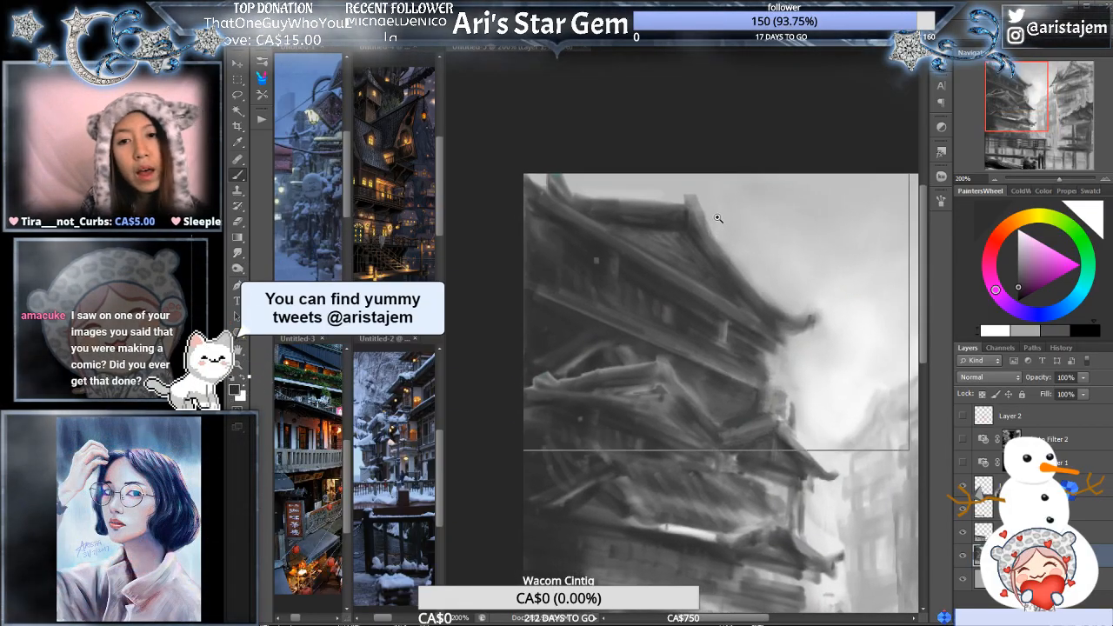
left_click(719, 218)
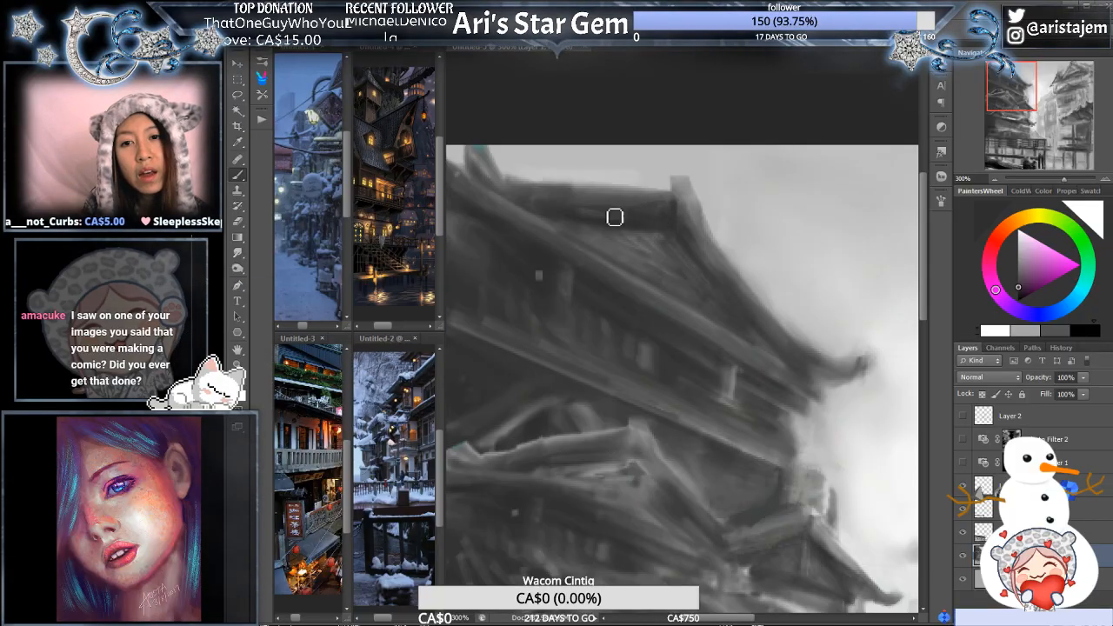
left_click(600, 210, "alt")
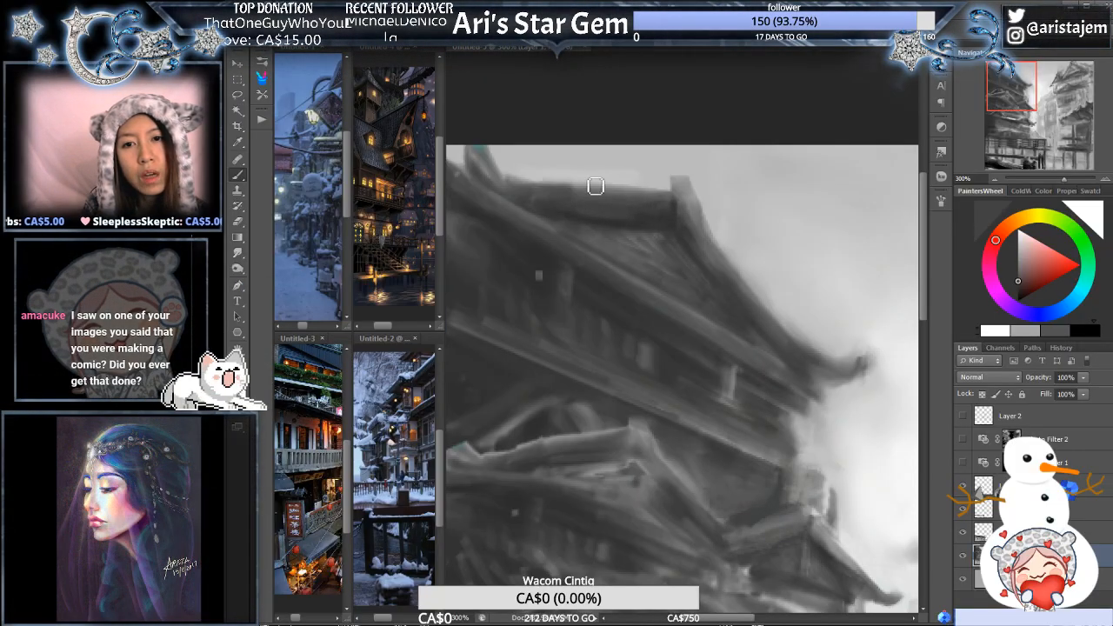
left_click(599, 188, "alt")
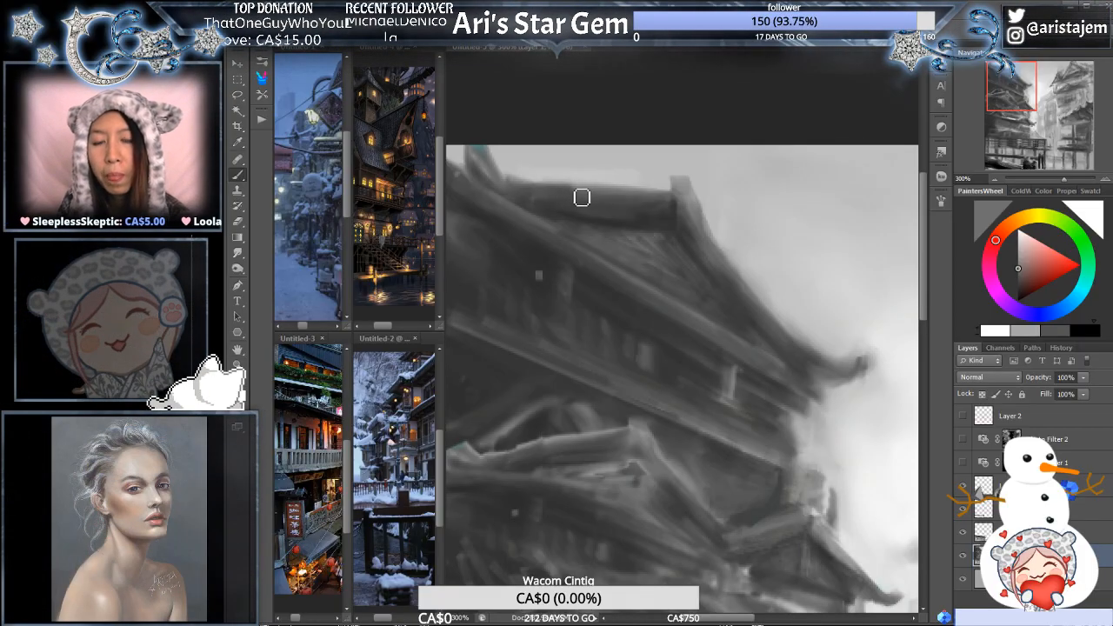
left_click(607, 187, "alt")
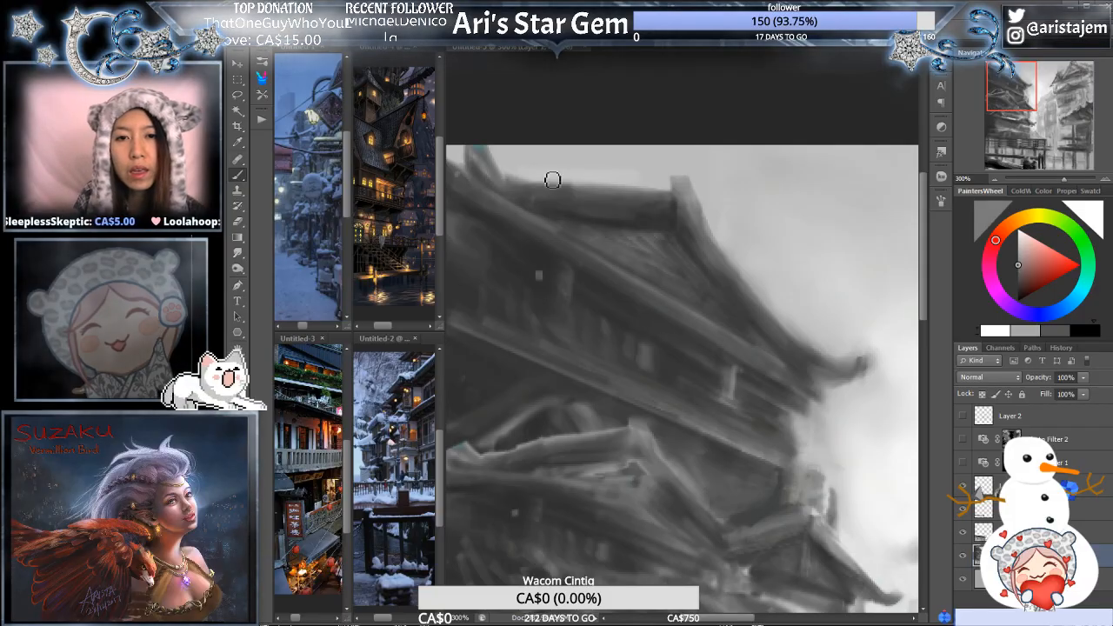
mouse_move(496, 168)
left_mouse_down()
mouse_move(572, 199)
mouse_move(562, 183)
mouse_move(521, 181)
mouse_move(634, 191)
left_mouse_up()
left_click_drag(563, 186, 633, 190)
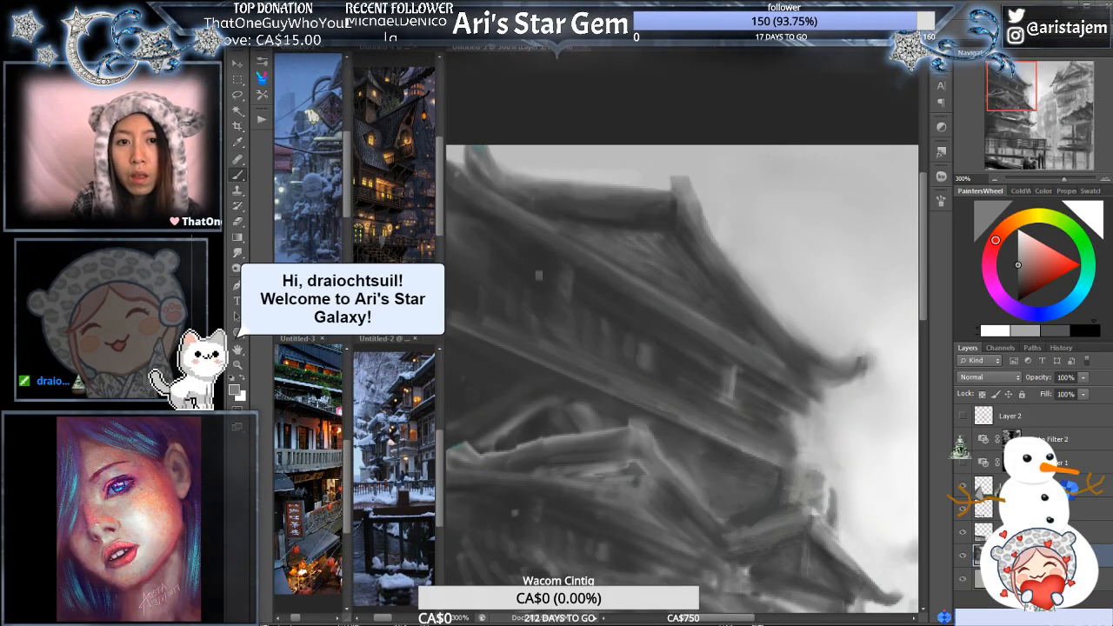
- Switch to the open long comic strip document and go to its opening Kingdom of Shai map at 100% zoom
left_click(712, 48)
left_click(688, 277, "ctrl")
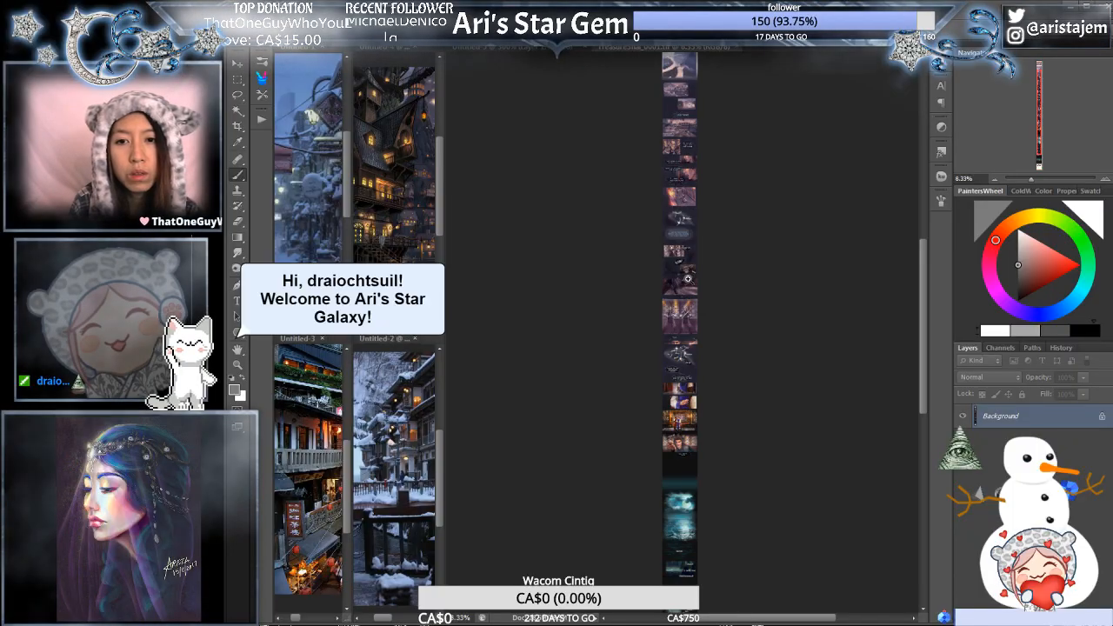
left_click(688, 277, "ctrl")
left_click(688, 278, "ctrl")
left_click(688, 277, "ctrl")
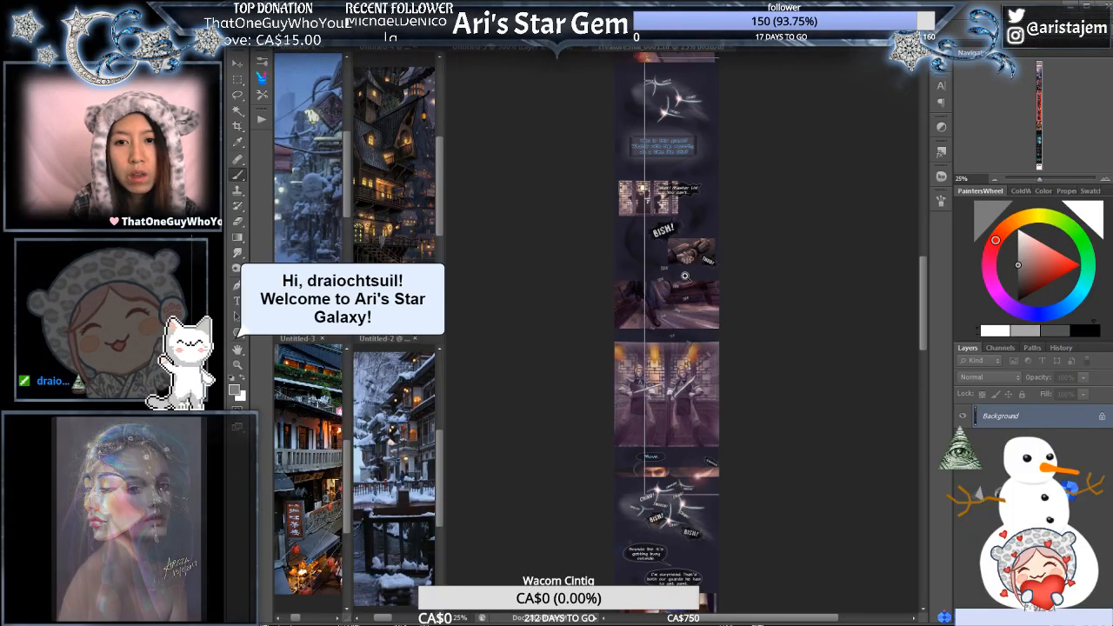
left_click(688, 277, "ctrl")
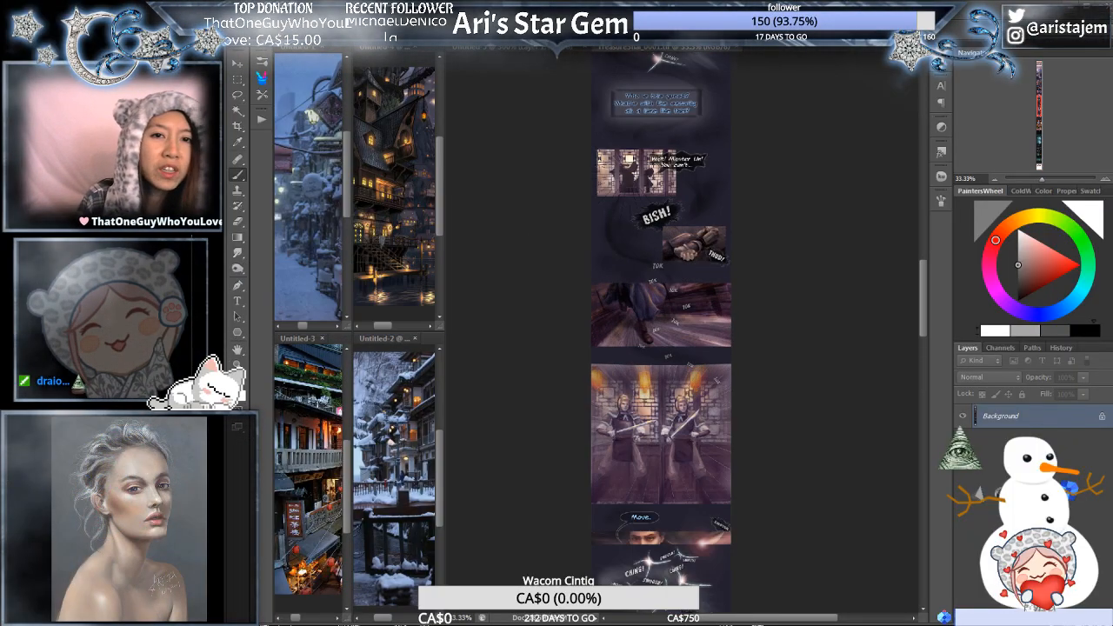
left_click(679, 235, "ctrl")
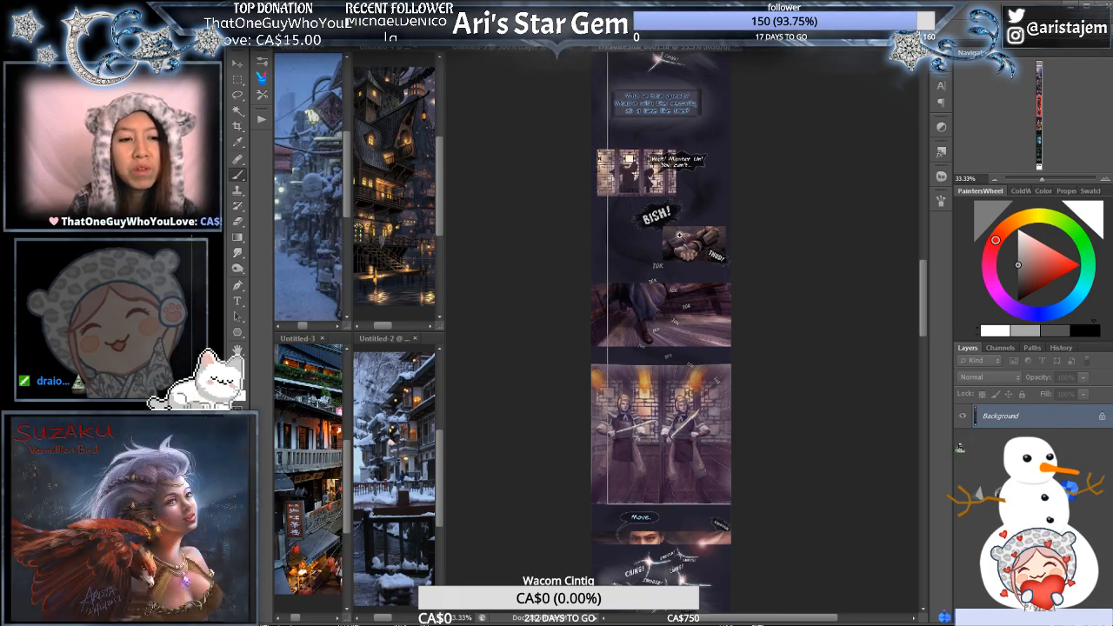
left_click_drag(676, 186, 655, 393)
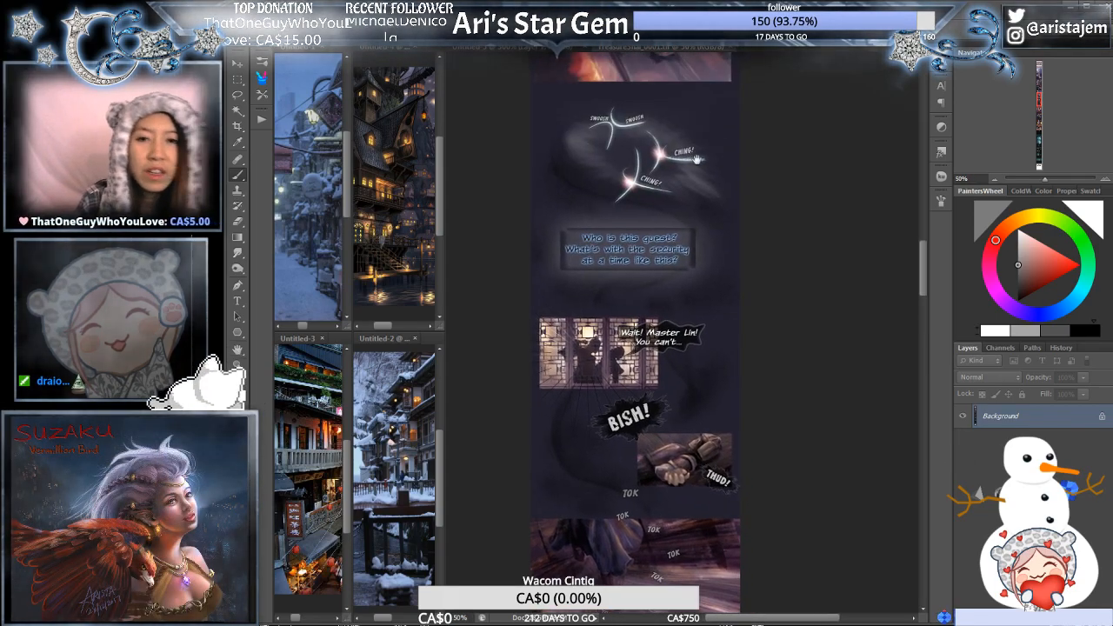
left_click_drag(697, 160, 729, 418)
left_click_drag(659, 209, 700, 500)
left_click_drag(696, 184, 659, 482)
left_click_drag(672, 186, 664, 434)
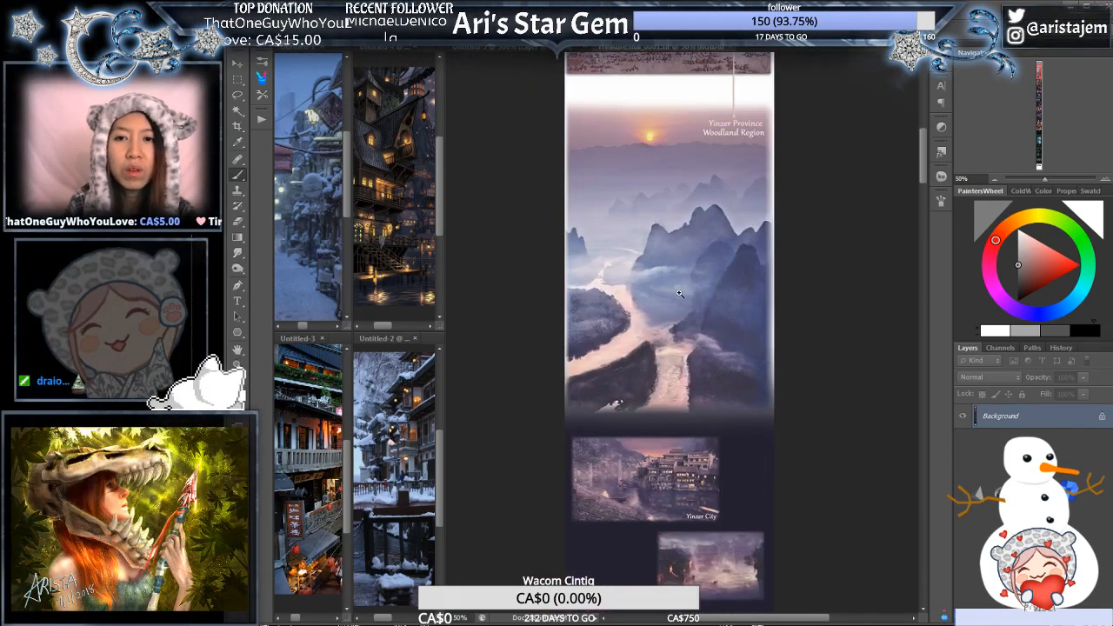
left_click(679, 293, "ctrl")
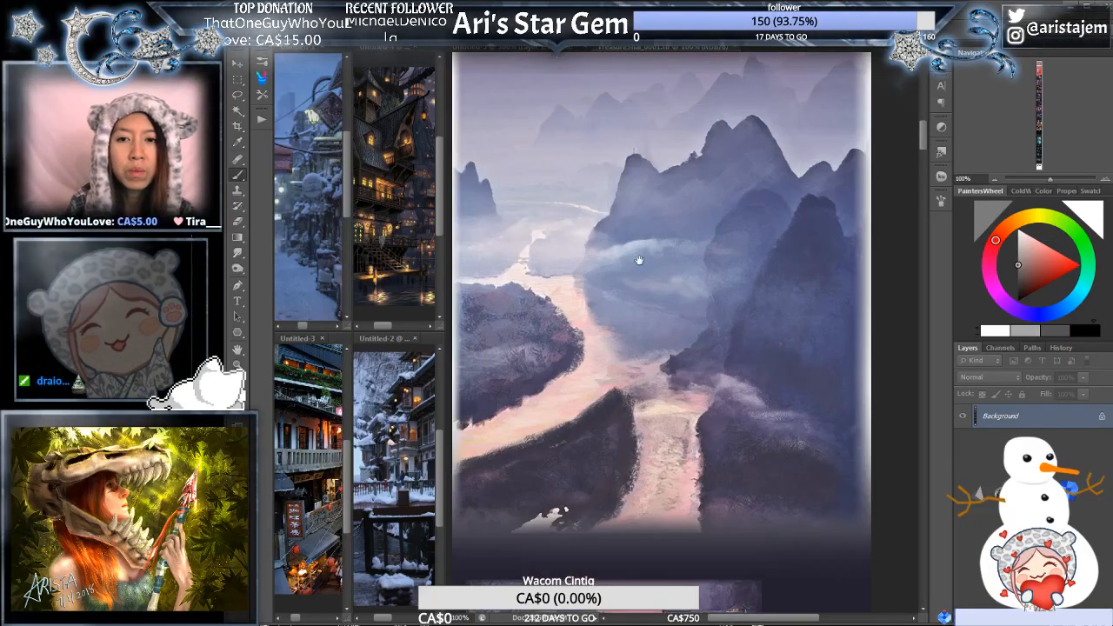
mouse_move(641, 259)
left_mouse_down()
mouse_move(670, 423)
mouse_move(669, 484)
left_mouse_up()
left_click_drag(670, 190, 675, 546)
mouse_move(681, 191)
left_mouse_down()
mouse_move(688, 273)
mouse_move(679, 224)
left_mouse_up()
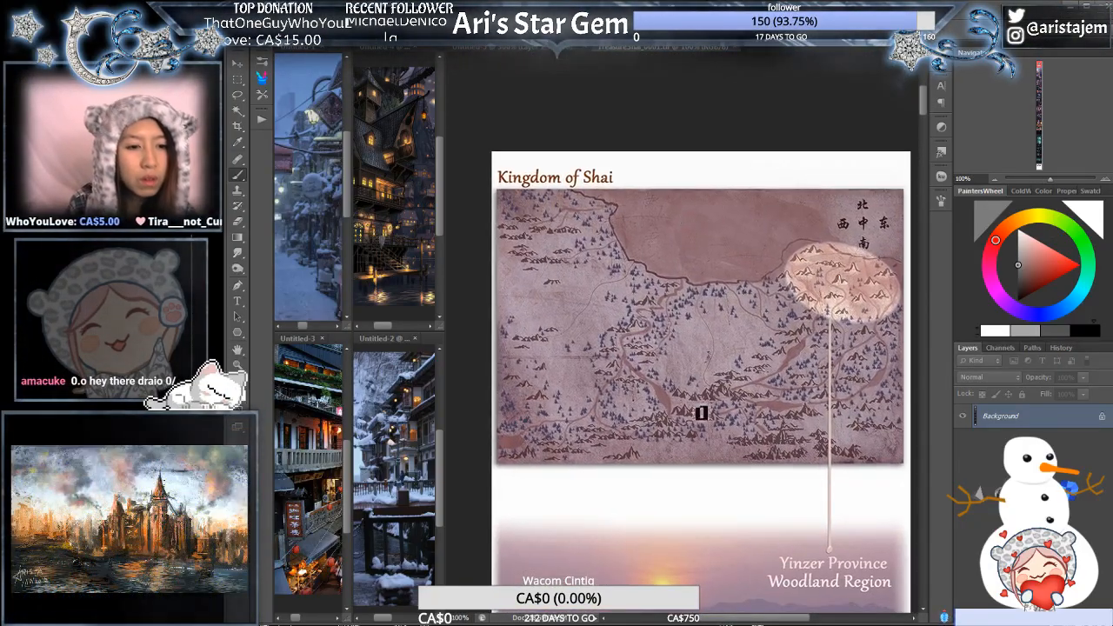
- View the comic from the Kingdom of Shai map down through the magistrate's residence and guard confrontation to the sword-clash effects
scroll(701, 413, "down", 2)
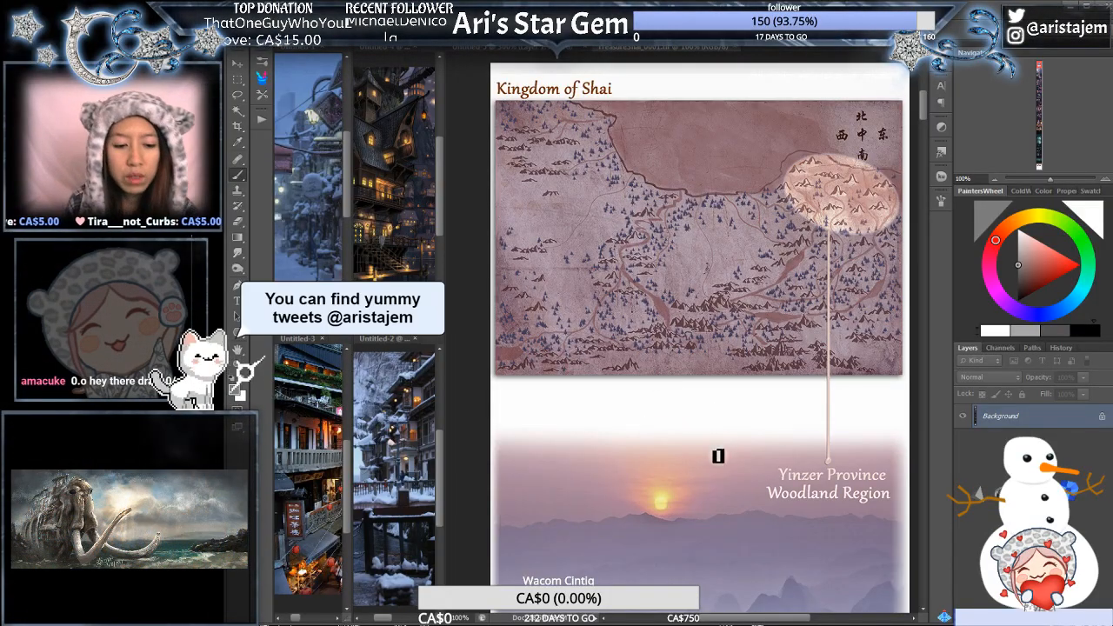
scroll(703, 366, "down", 12)
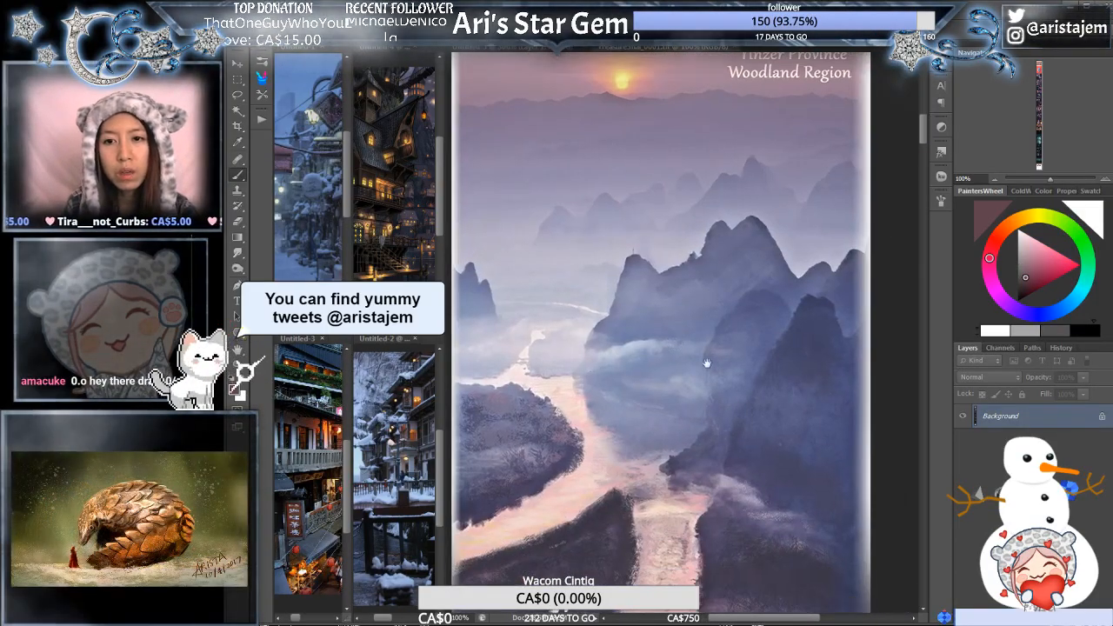
scroll(723, 317, "down", 10)
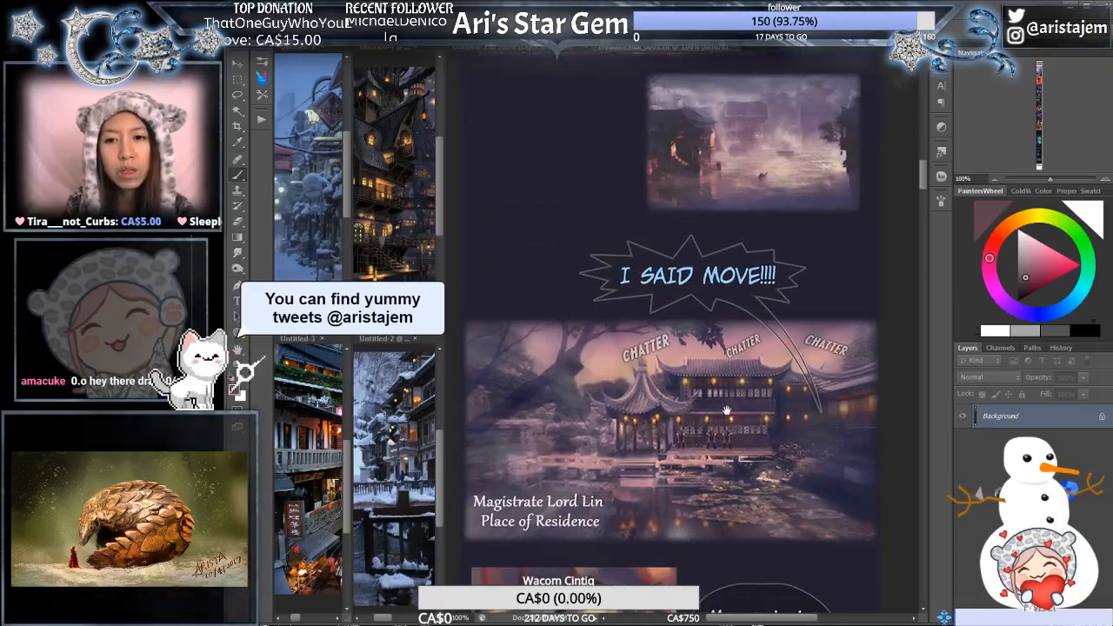
scroll(740, 410, "down", 4)
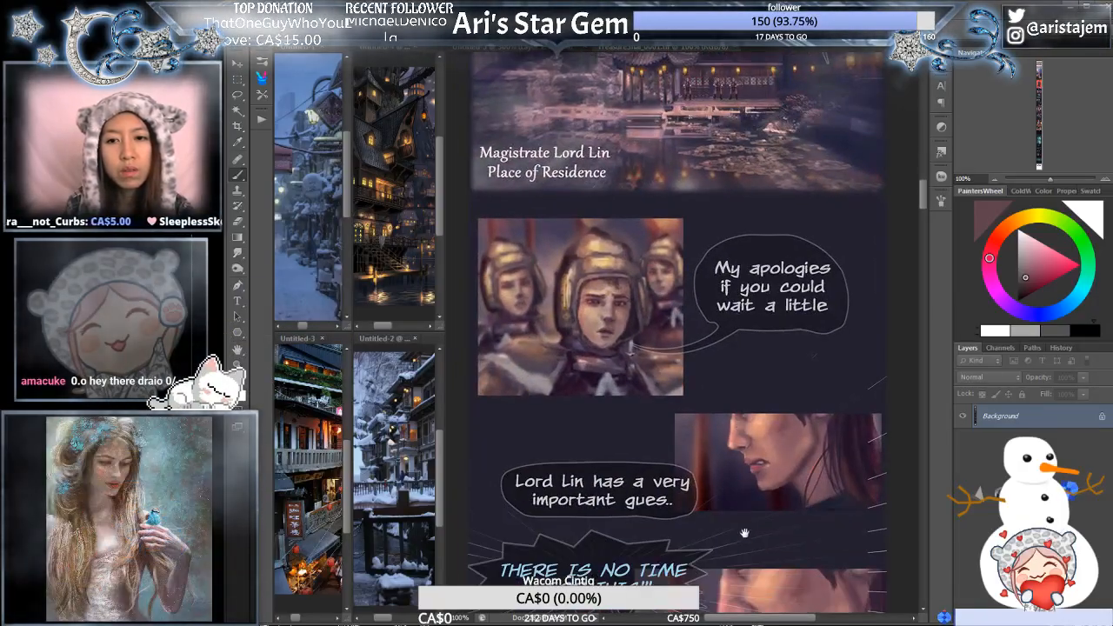
scroll(781, 565, "down", 4)
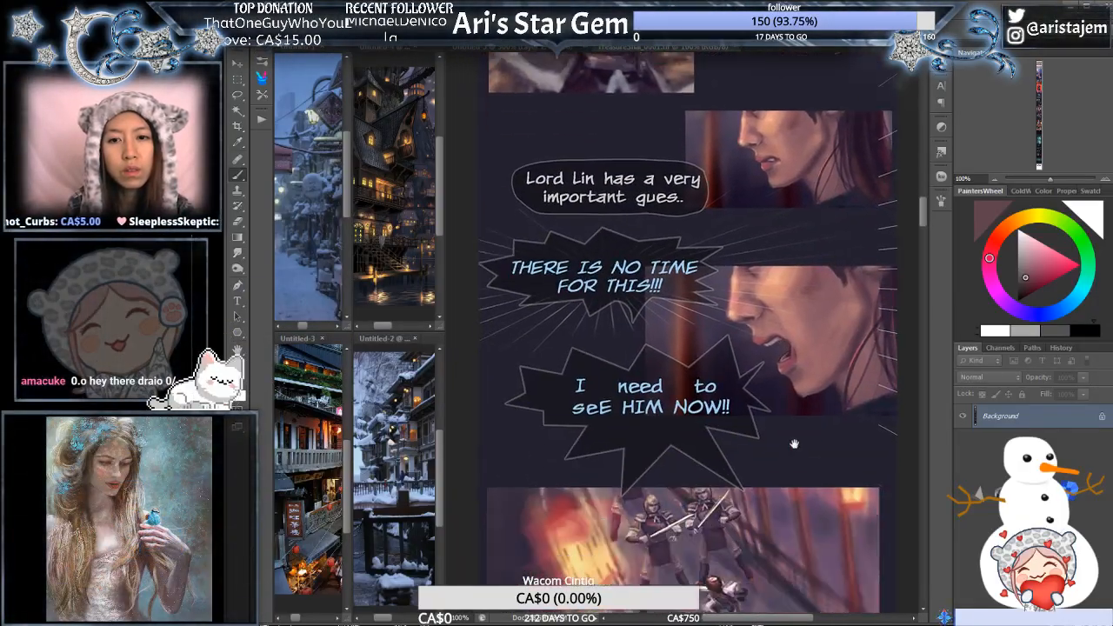
scroll(772, 495, "down", 2)
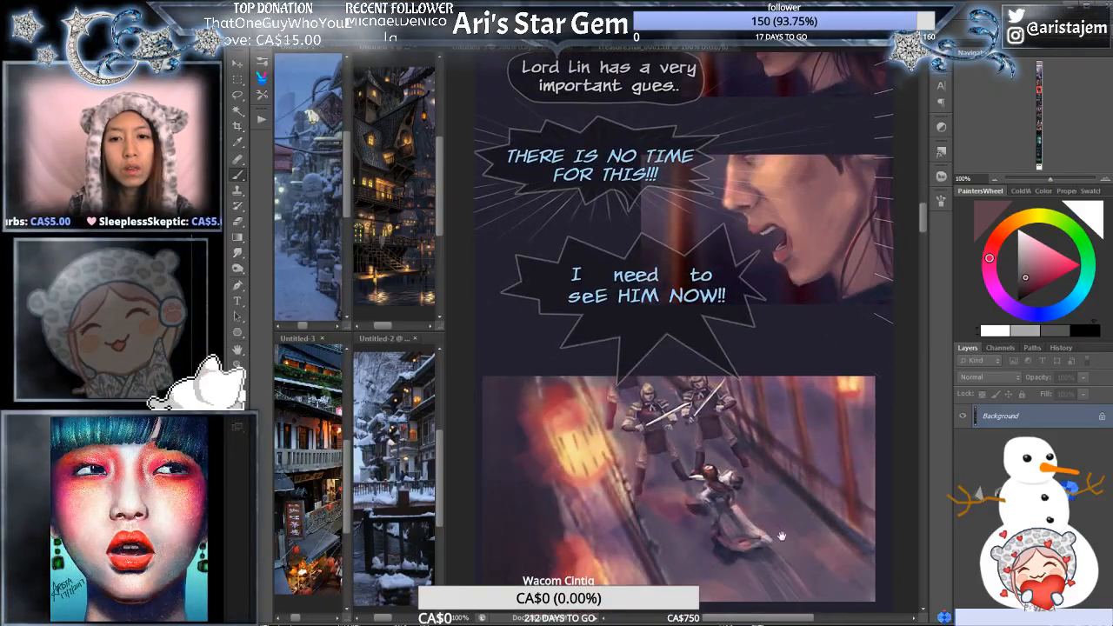
scroll(782, 537, "down", 4)
scroll(784, 518, "down", 8)
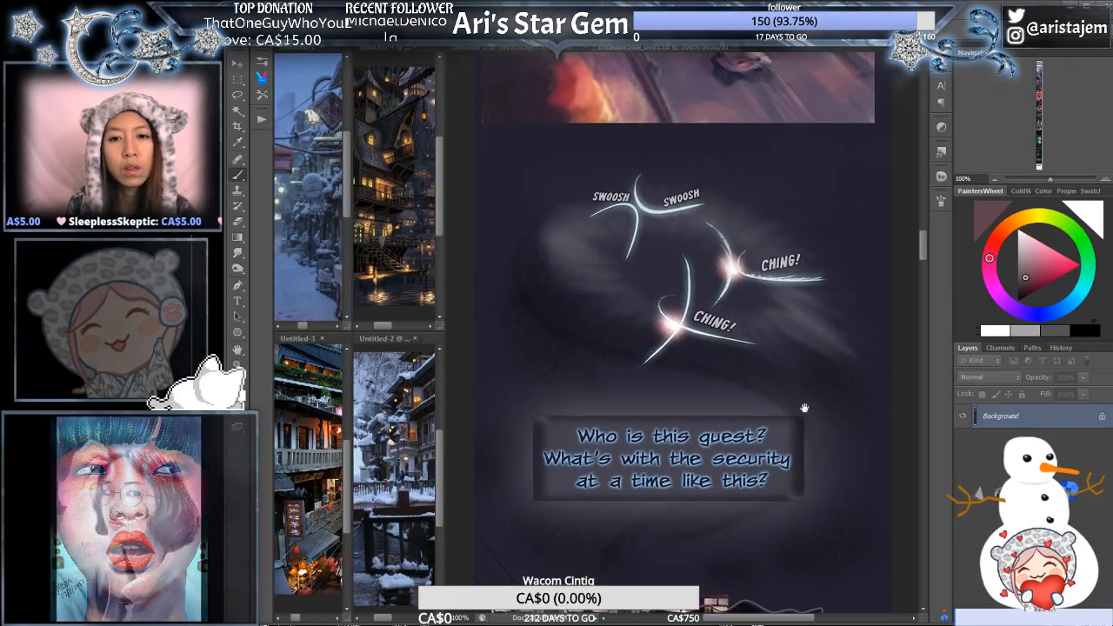
- Look through the comic from the "Who is this guest?" caption down to the ocean panels with the "Waves?" text
left_click_drag(829, 516, 816, 380)
left_click_drag(830, 504, 831, 380)
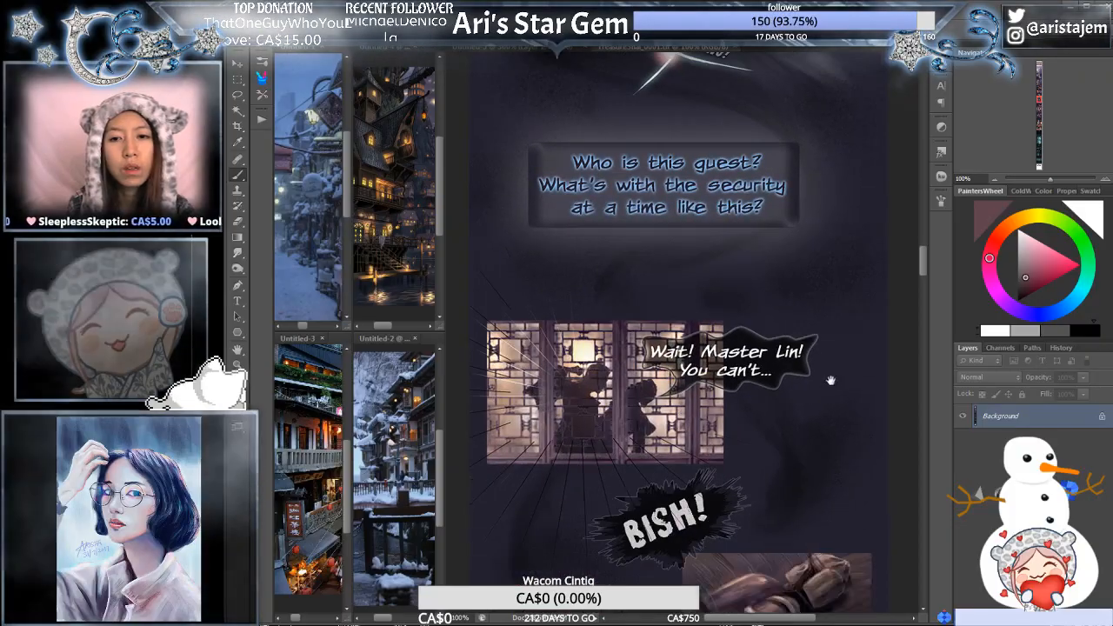
left_click_drag(844, 507, 841, 356)
left_click_drag(835, 545, 843, 422)
left_click_drag(845, 480, 847, 330)
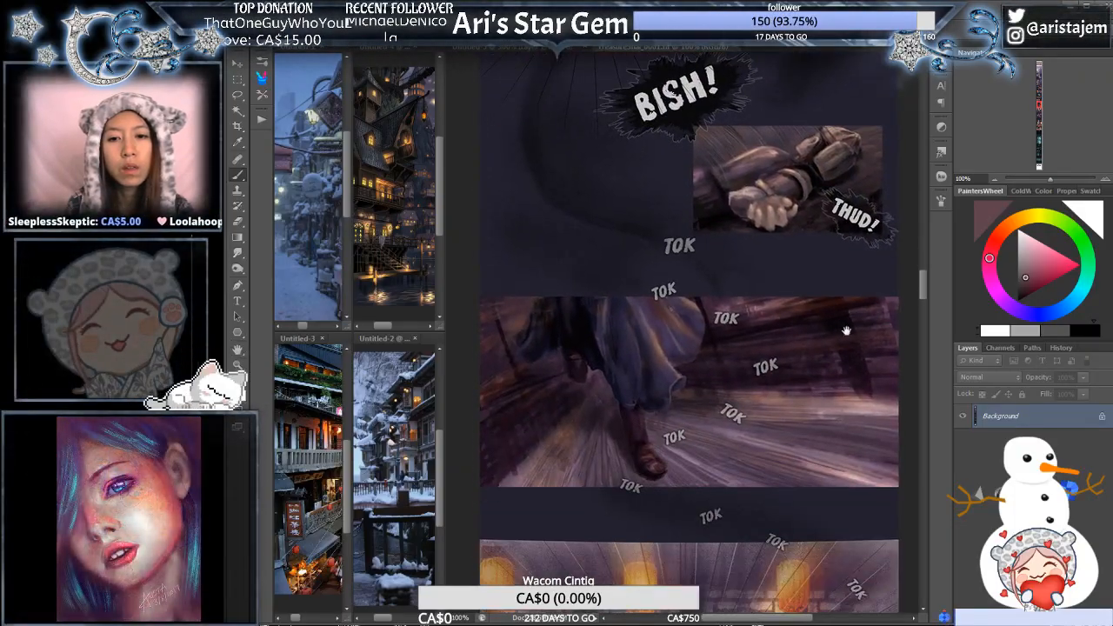
left_click_drag(854, 463, 852, 322)
left_click_drag(855, 517, 854, 390)
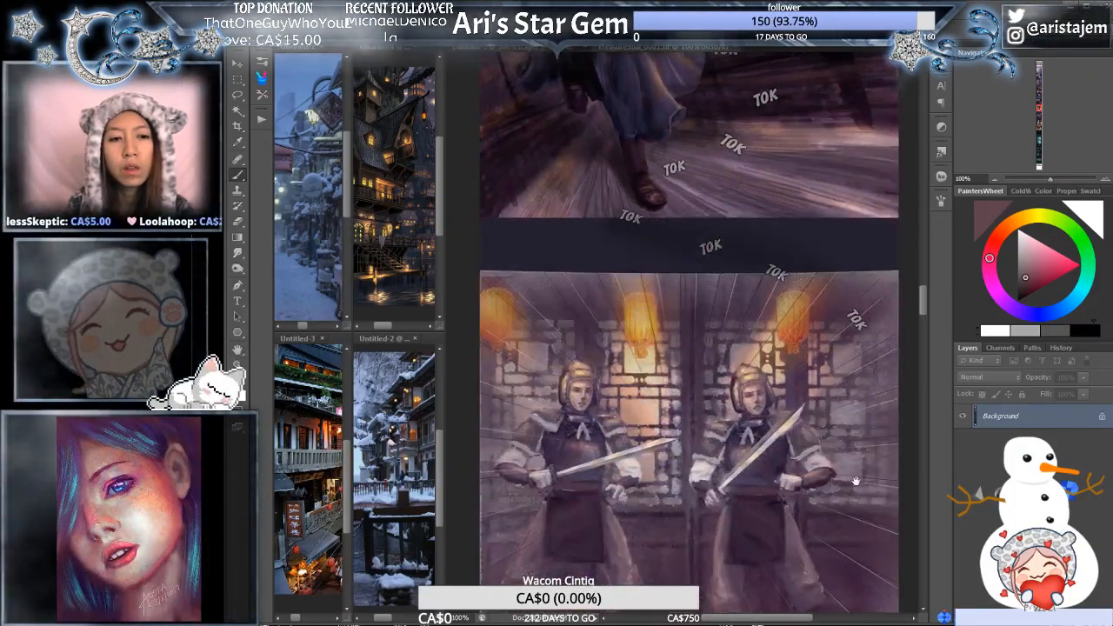
left_click_drag(856, 481, 852, 397)
left_click_drag(854, 531, 858, 339)
left_click_drag(859, 487, 834, 230)
left_click_drag(840, 450, 841, 331)
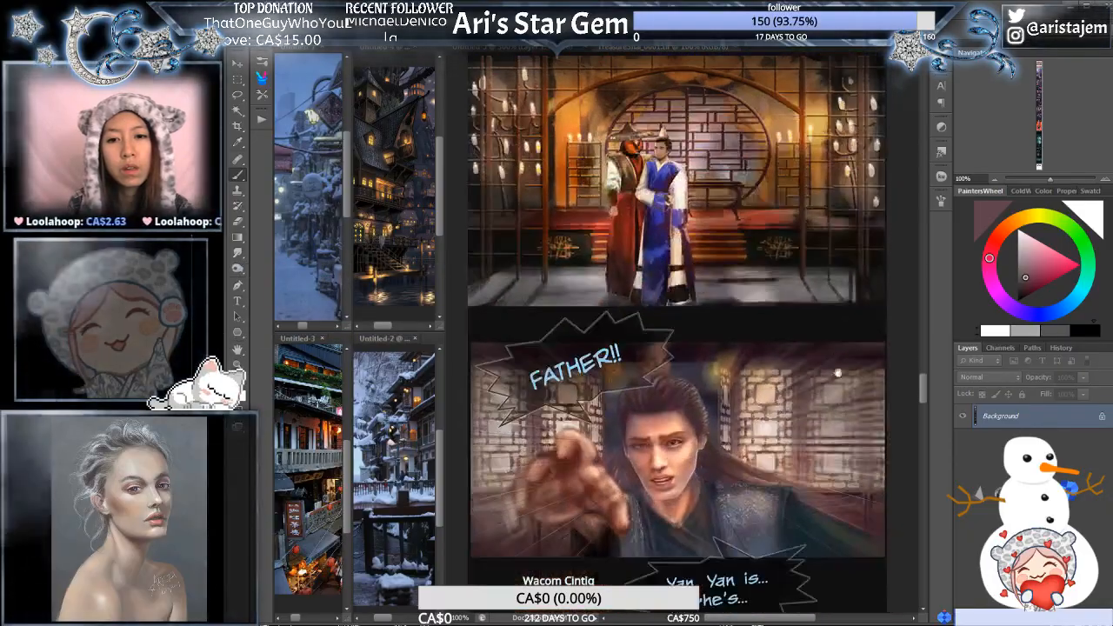
left_click_drag(839, 373, 838, 242)
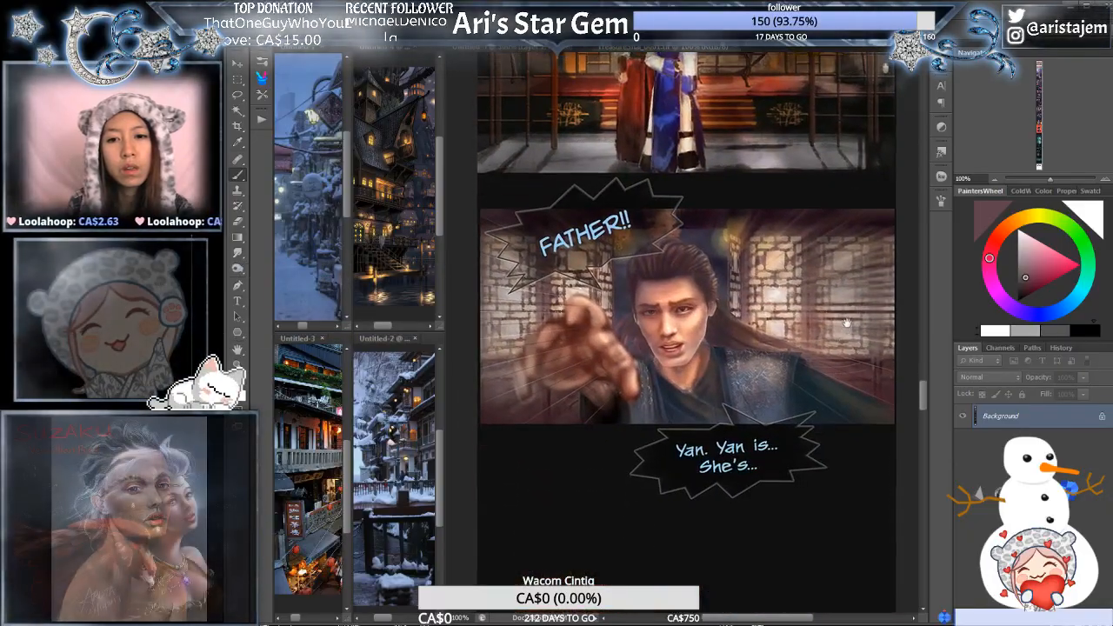
left_click_drag(838, 478, 812, 352)
left_click_drag(813, 491, 815, 327)
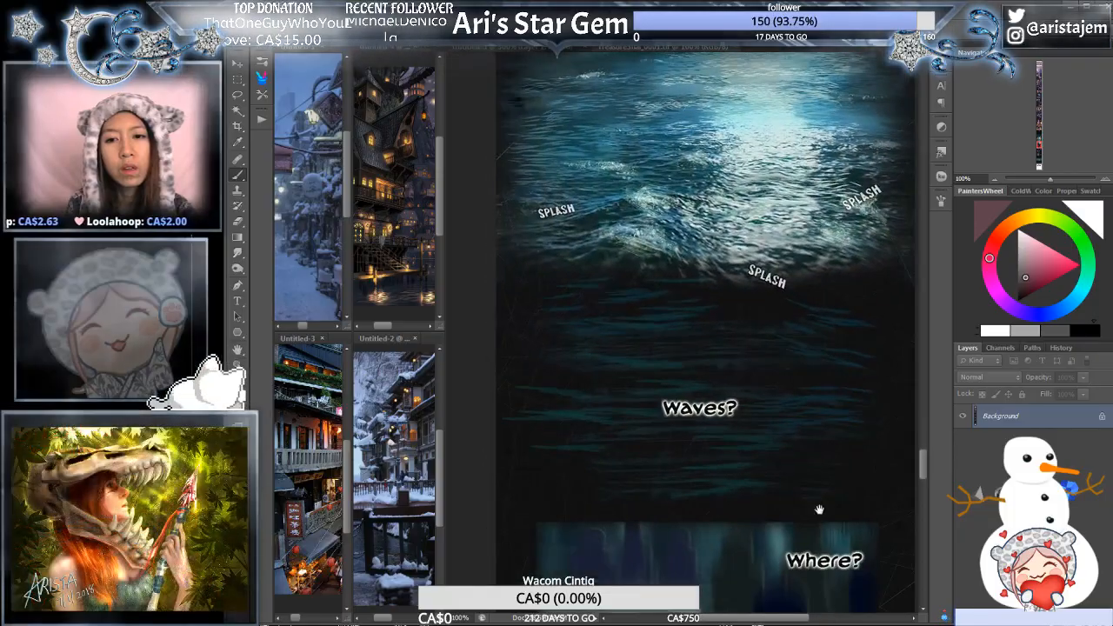
- View the comic from the "Waves?" panels down through the teary eye panel to the "The Treasure of Shai" title
left_click_drag(821, 514, 814, 353)
left_click_drag(814, 488, 819, 437)
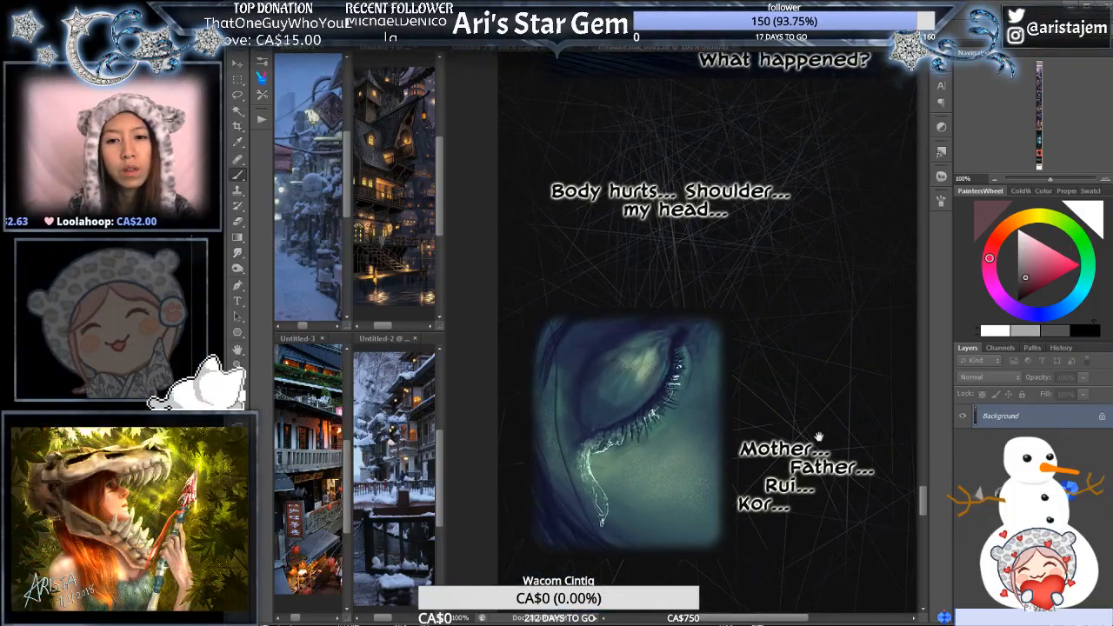
mouse_move(818, 504)
left_mouse_down()
mouse_move(821, 359)
mouse_move(804, 348)
mouse_move(820, 348)
left_mouse_up()
left_click_drag(813, 514, 809, 348)
left_click_drag(809, 487, 808, 318)
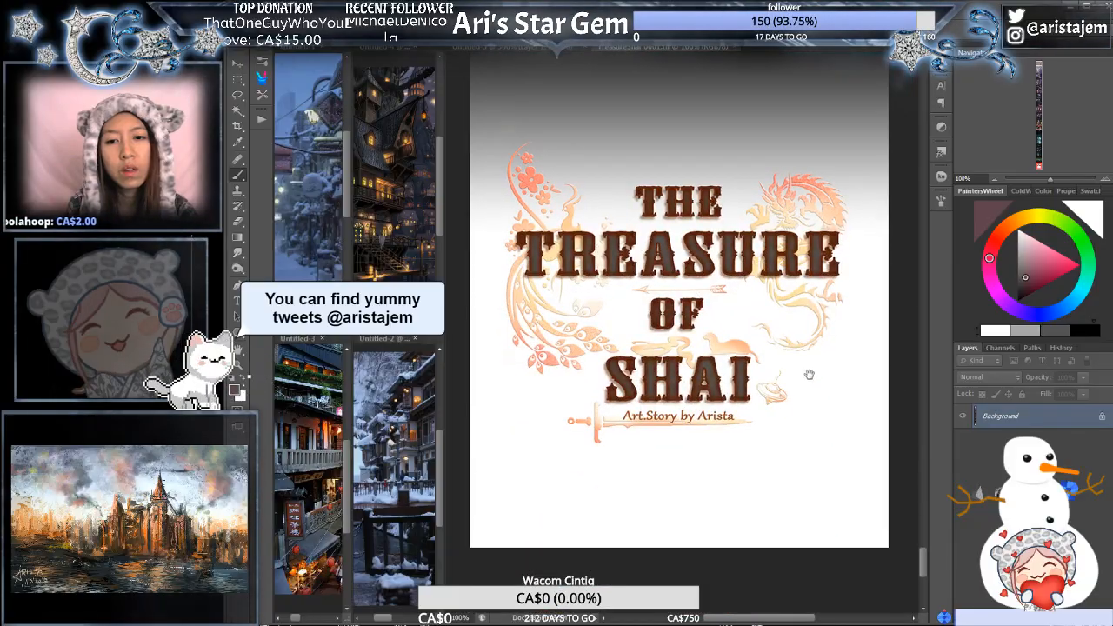
- Go back up the comic past the moonlit ocean and the "FATHER!!" panel to the two men in the candlelit hall
left_click_drag(810, 383, 819, 471)
left_click_drag(810, 408, 807, 541)
left_click_drag(809, 218, 802, 504)
mouse_move(805, 366)
left_mouse_down()
mouse_move(801, 523)
mouse_move(800, 405)
mouse_move(796, 522)
mouse_move(710, 557)
left_mouse_up()
left_click_drag(712, 78, 741, 26)
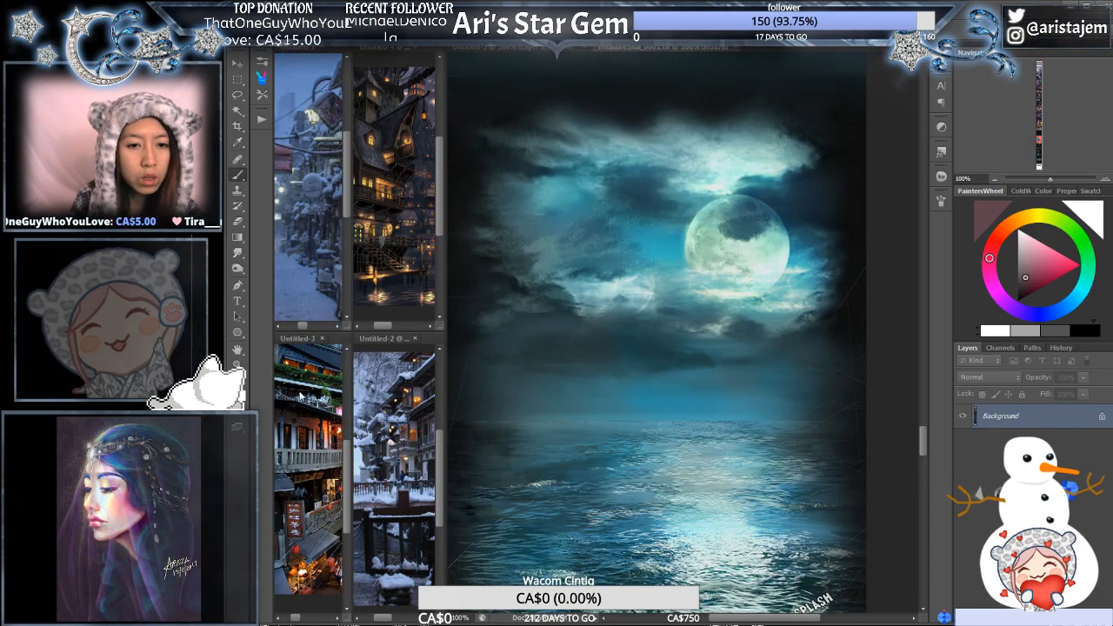
scroll(668, 165, "up", 15)
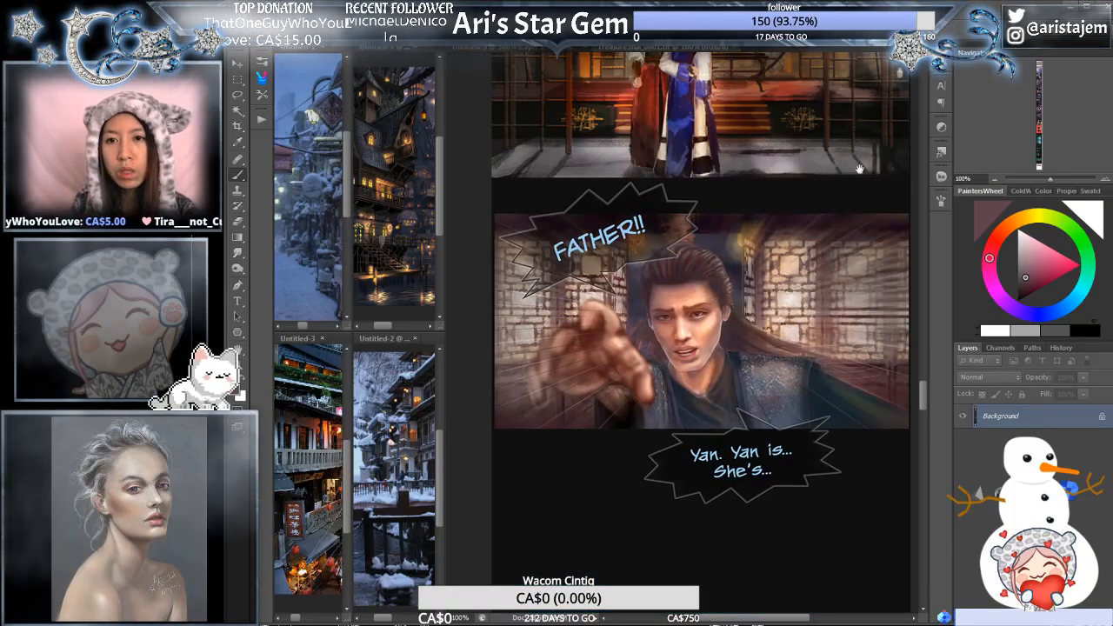
scroll(770, 528, "up", 2)
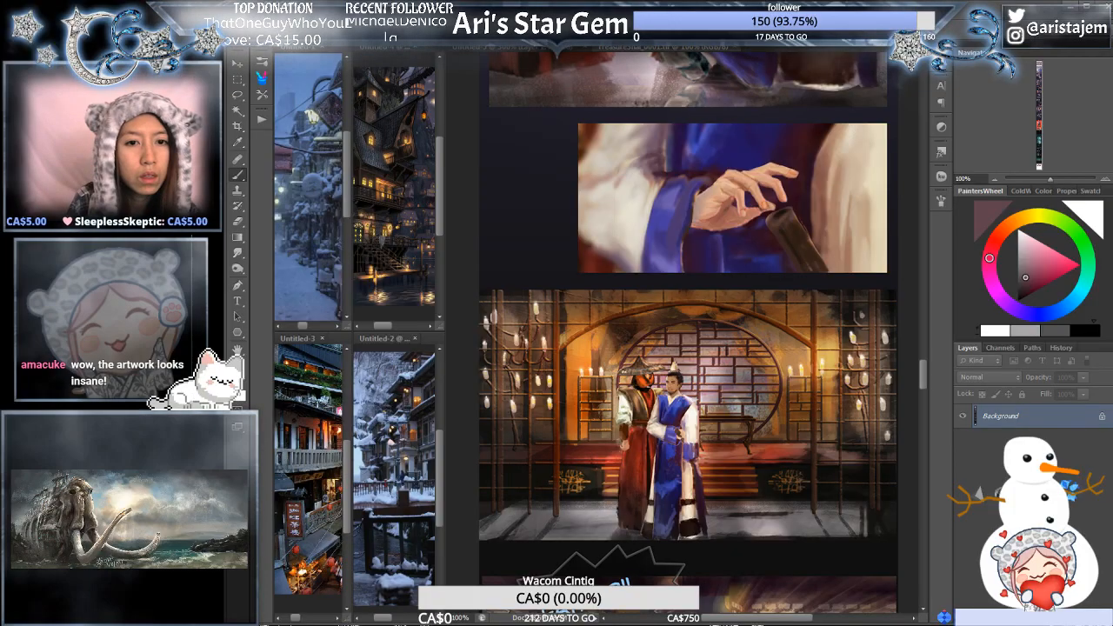
- Switch to the two-panel colour sketch of the child and the man, and view it up close and in full
key("ctrl+Tab")
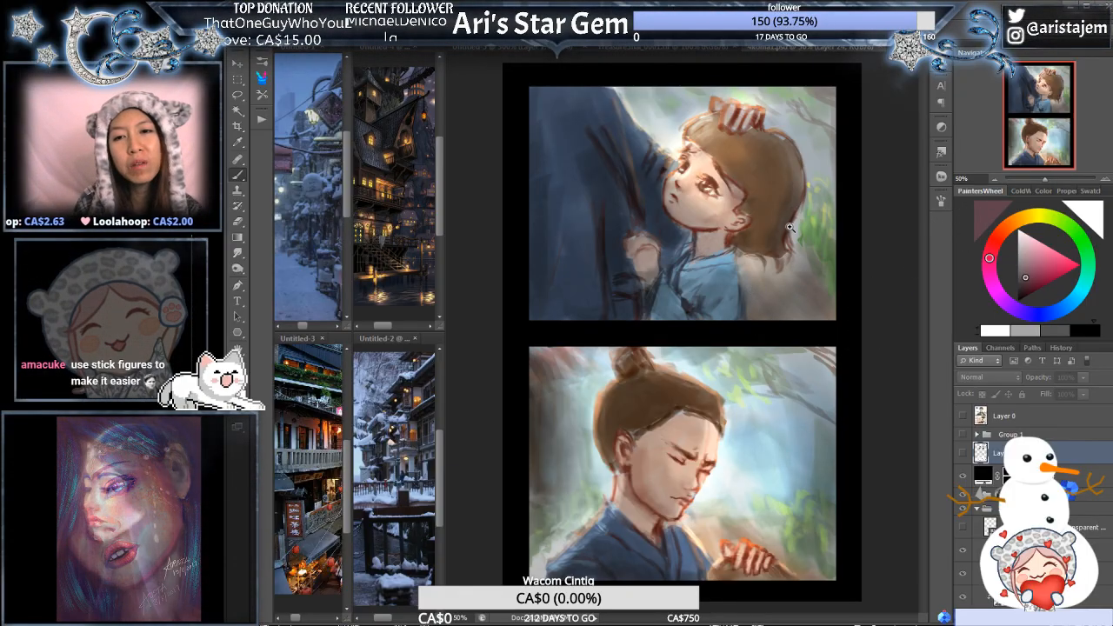
scroll(791, 225, "up", 1)
left_click_drag(749, 241, 776, 292)
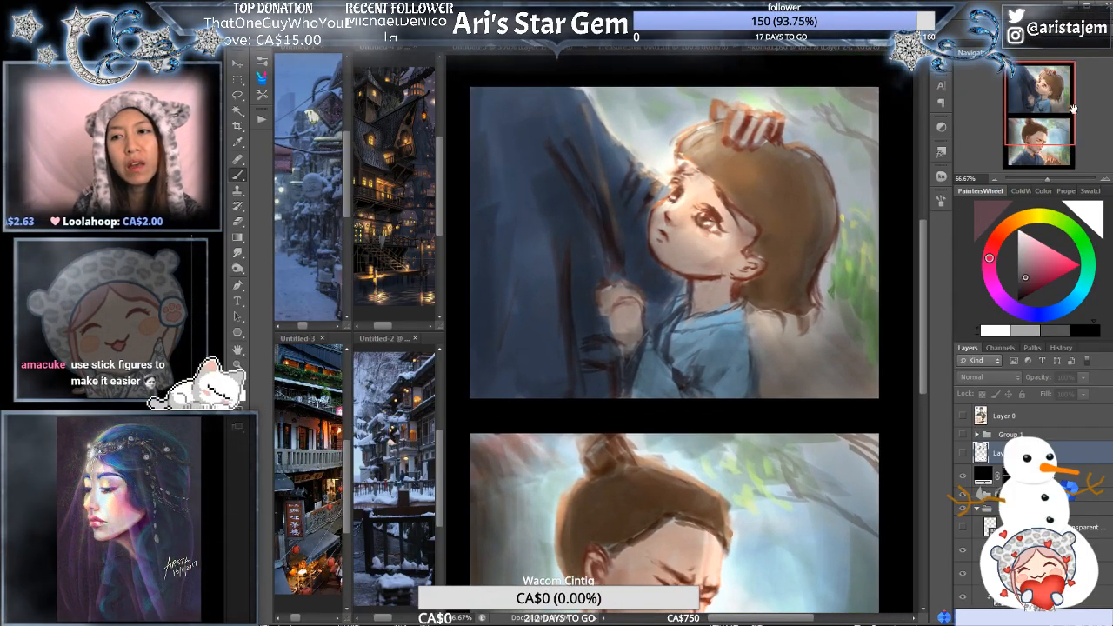
left_click(997, 180)
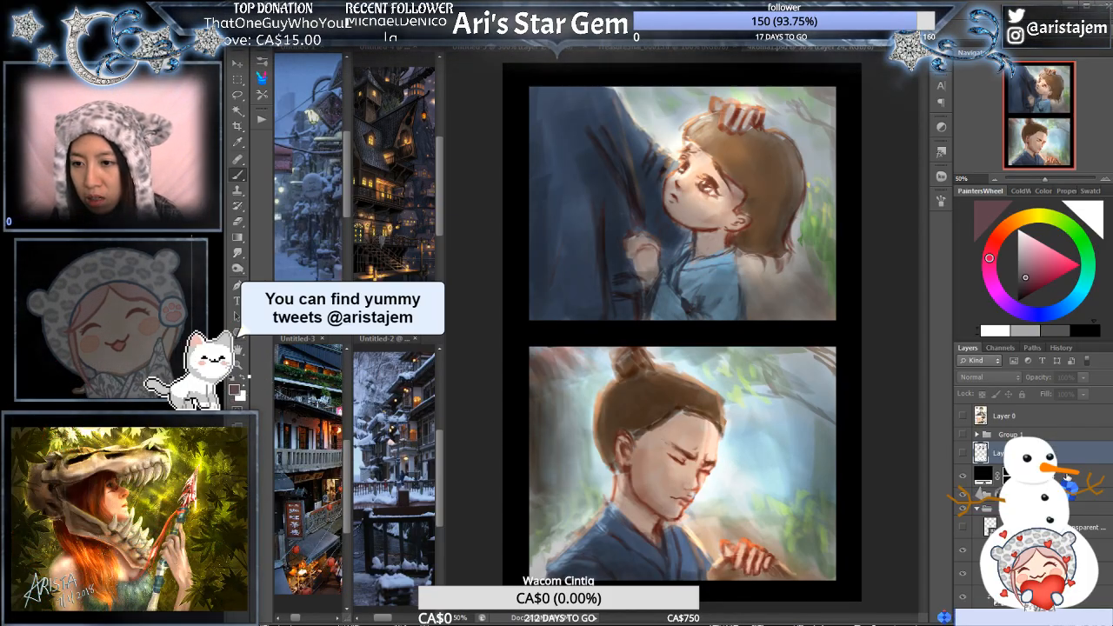
- Add a Color Lookup adjustment above the black fill layer, trying the Candlelight.CUBE, FuturisticBleak.3DL and FoggyNight.3DL looks
left_click(1035, 475)
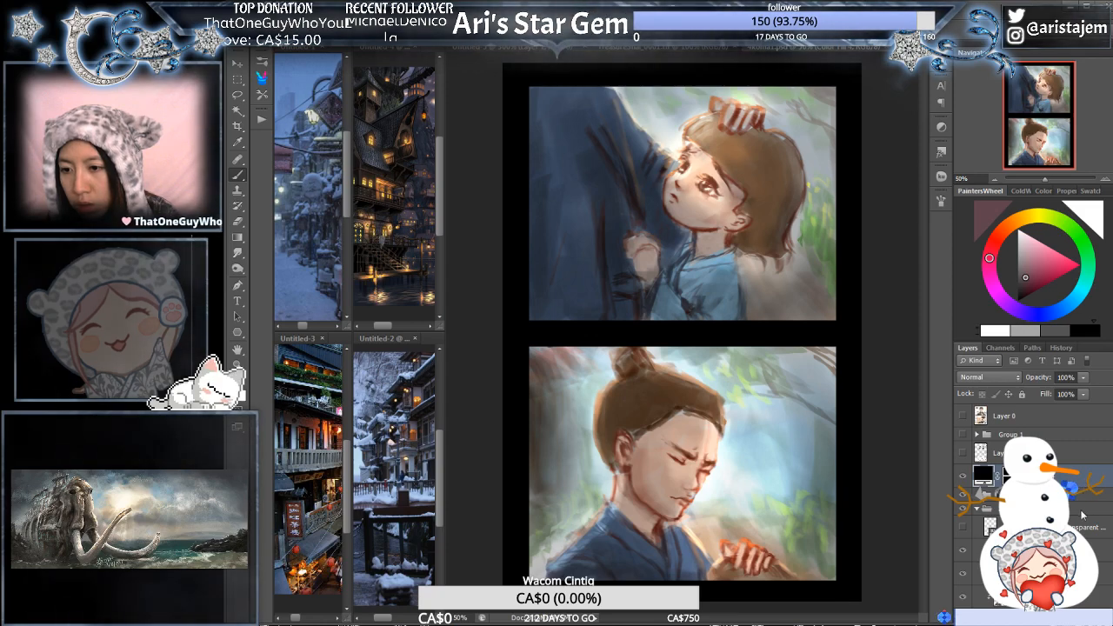
left_click(1054, 539)
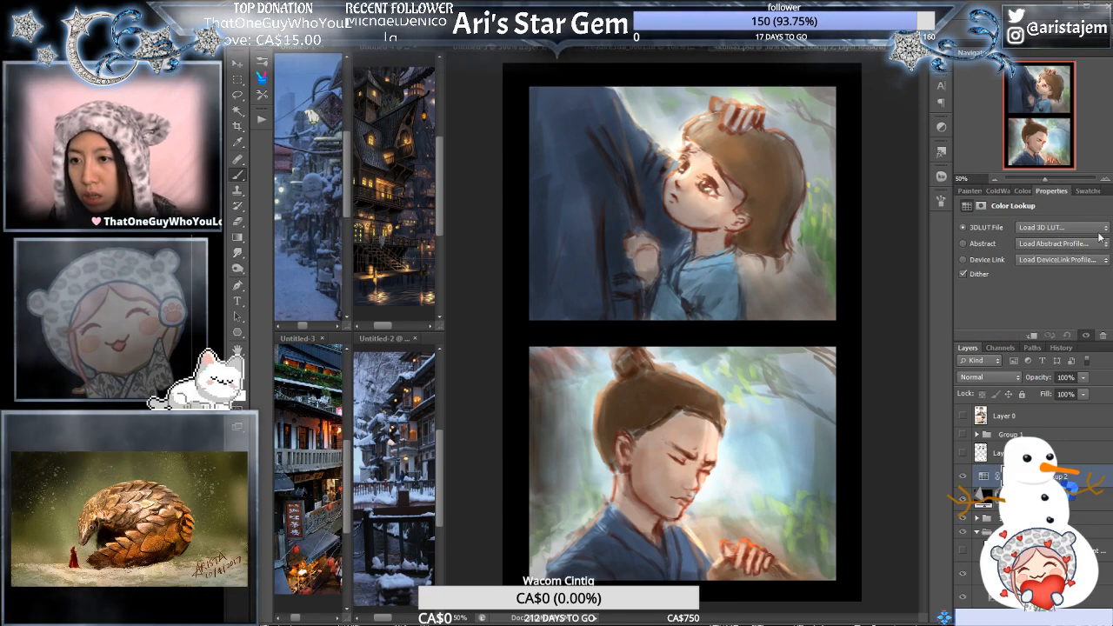
left_click(1092, 310)
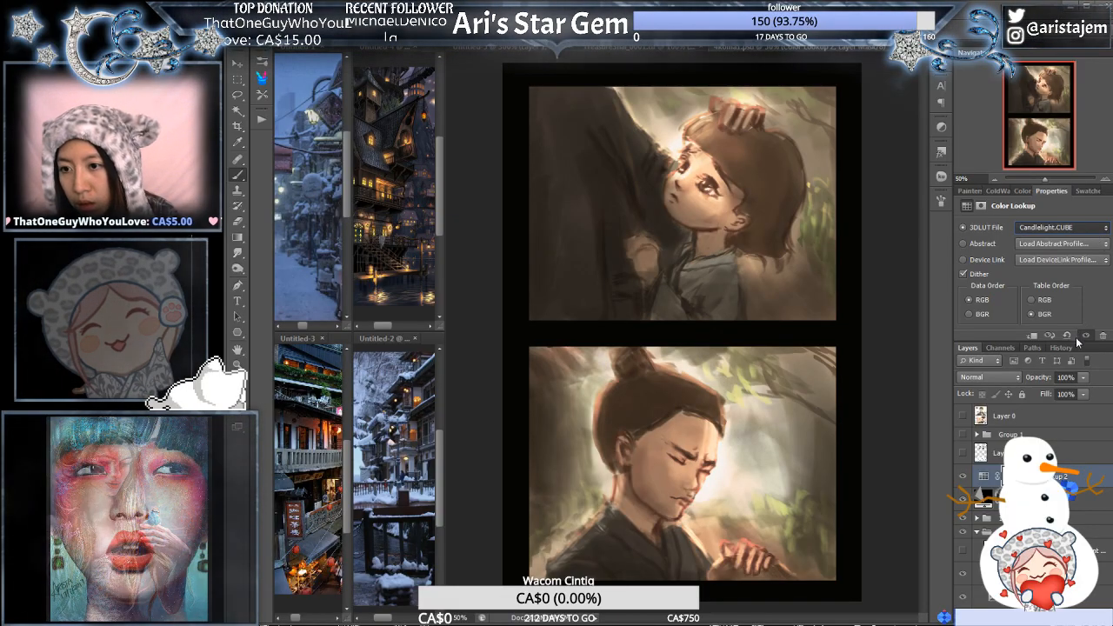
left_click(1080, 402)
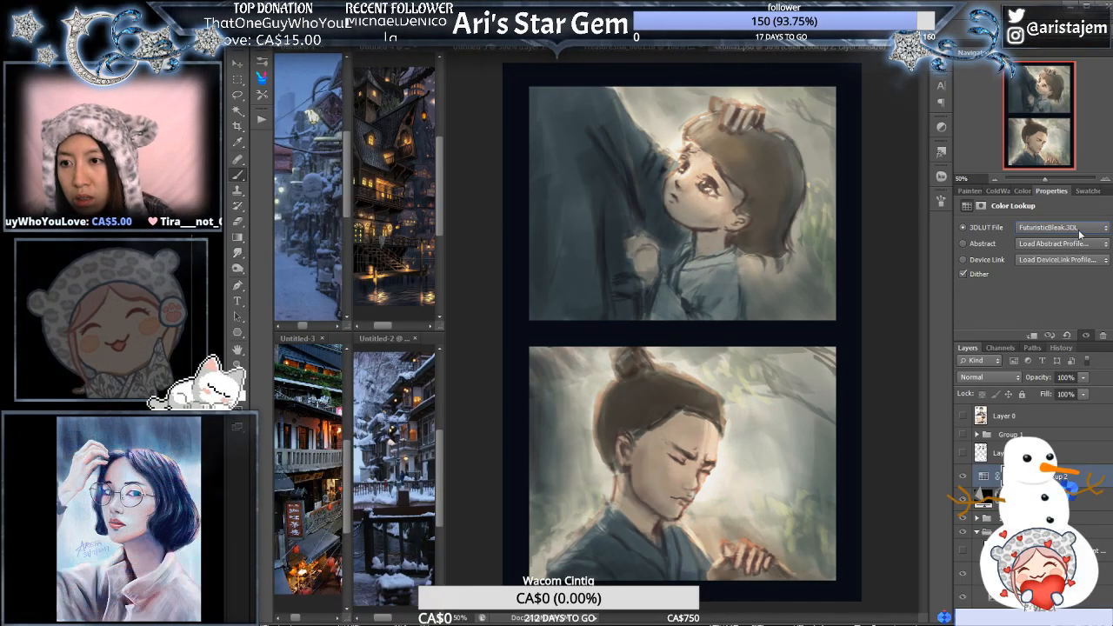
left_click(1079, 231)
left_click(1070, 389)
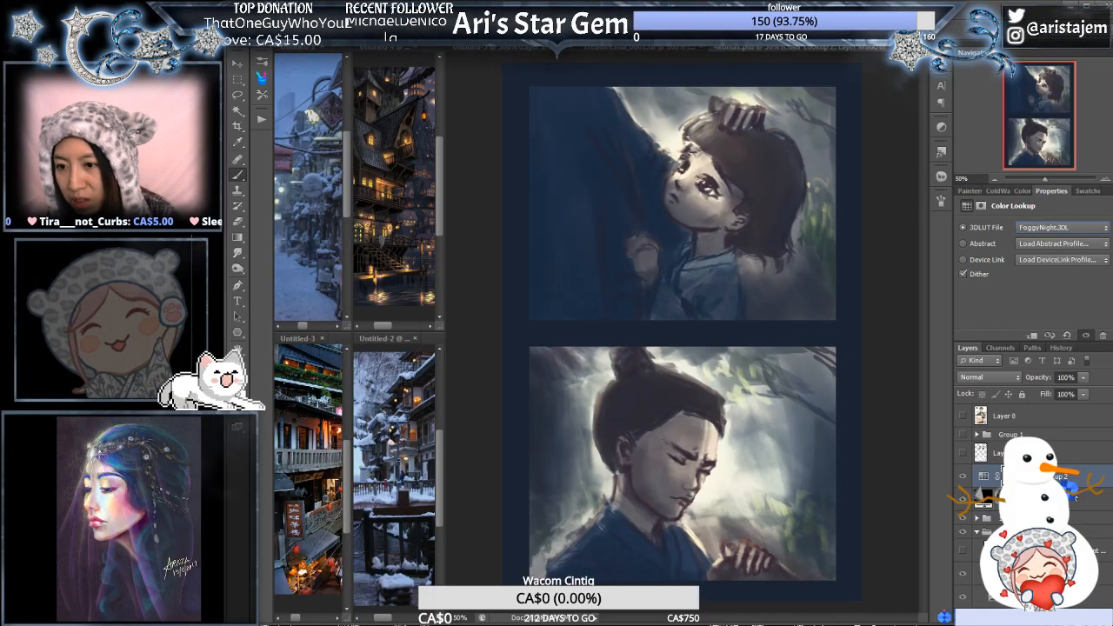
- Add a Photo Filter adjustment with Cooling Filter (82) and set the Color Lookup layer's opacity to 73%
left_click(1082, 507)
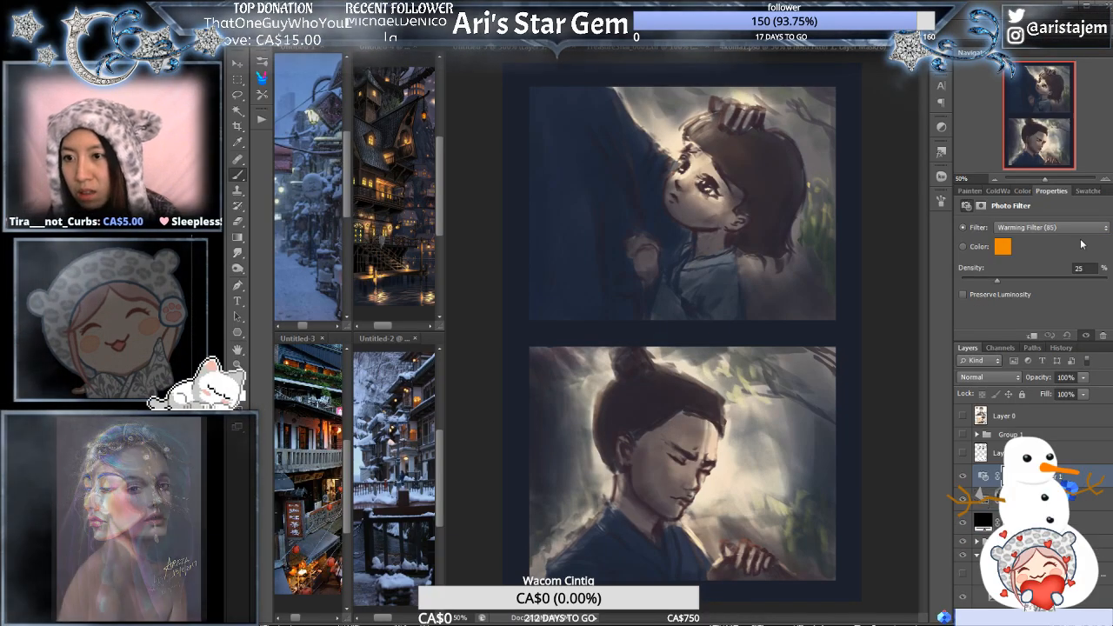
left_click(1082, 228)
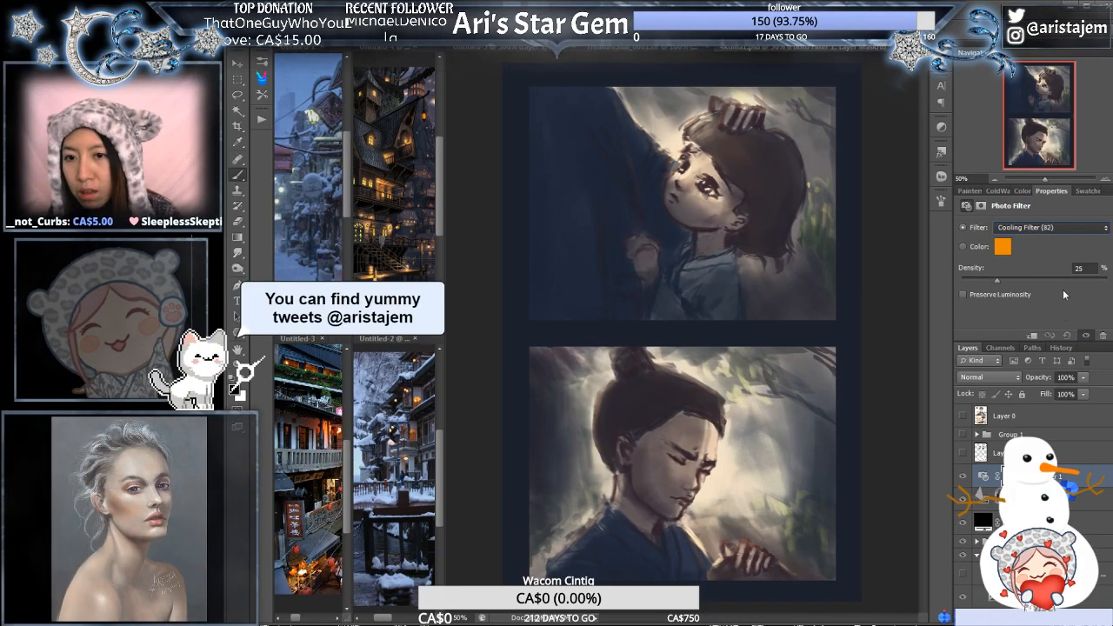
left_click(1063, 288)
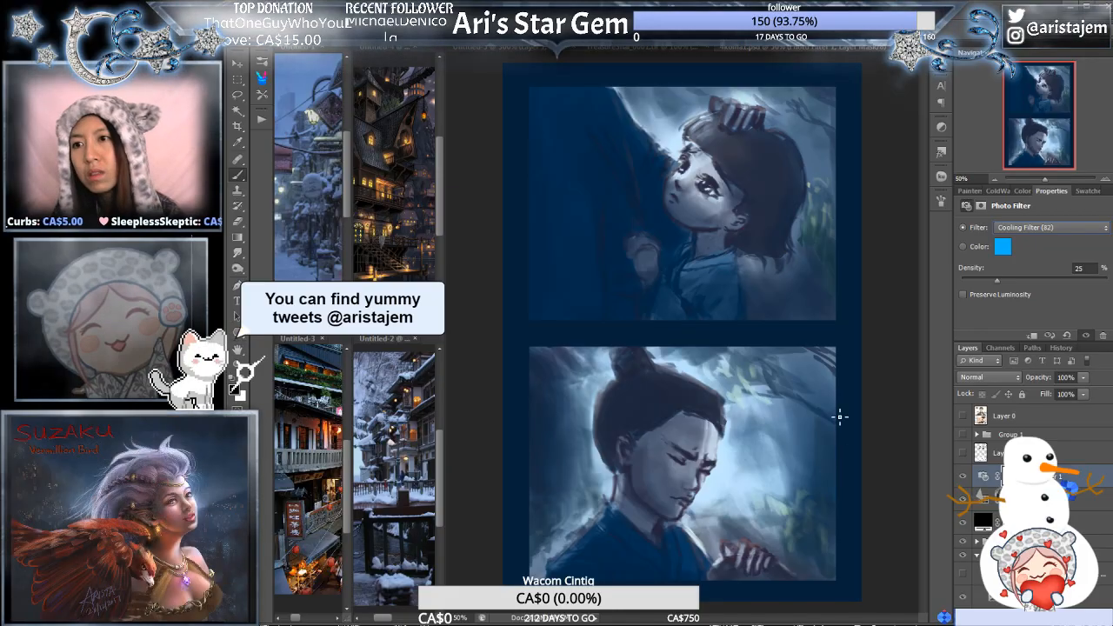
left_click(1083, 500)
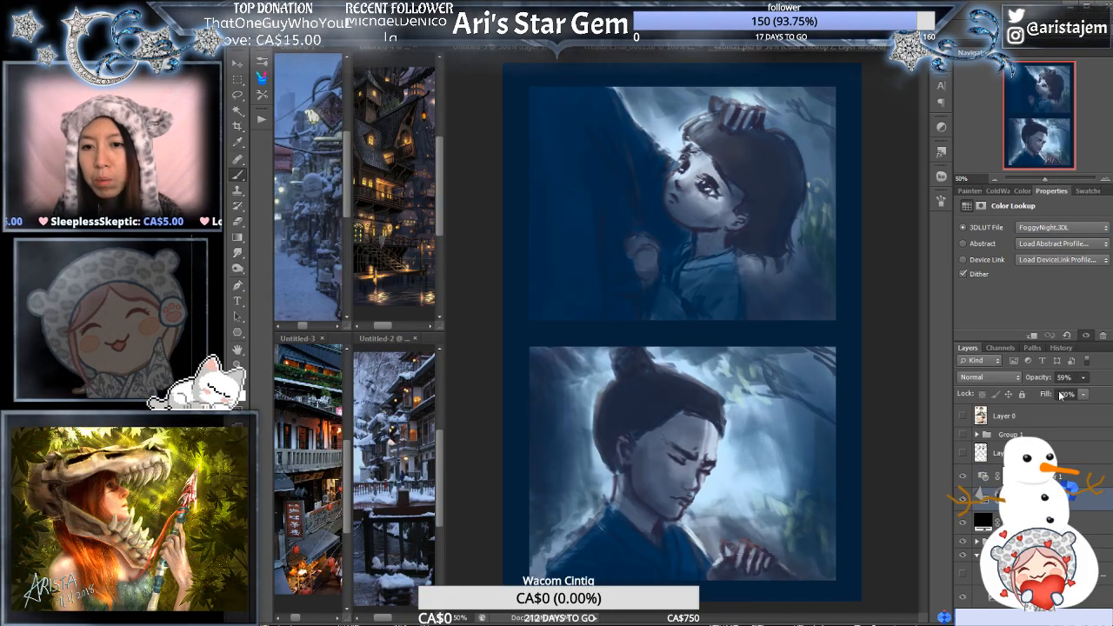
left_click_drag(1085, 379, 1071, 401)
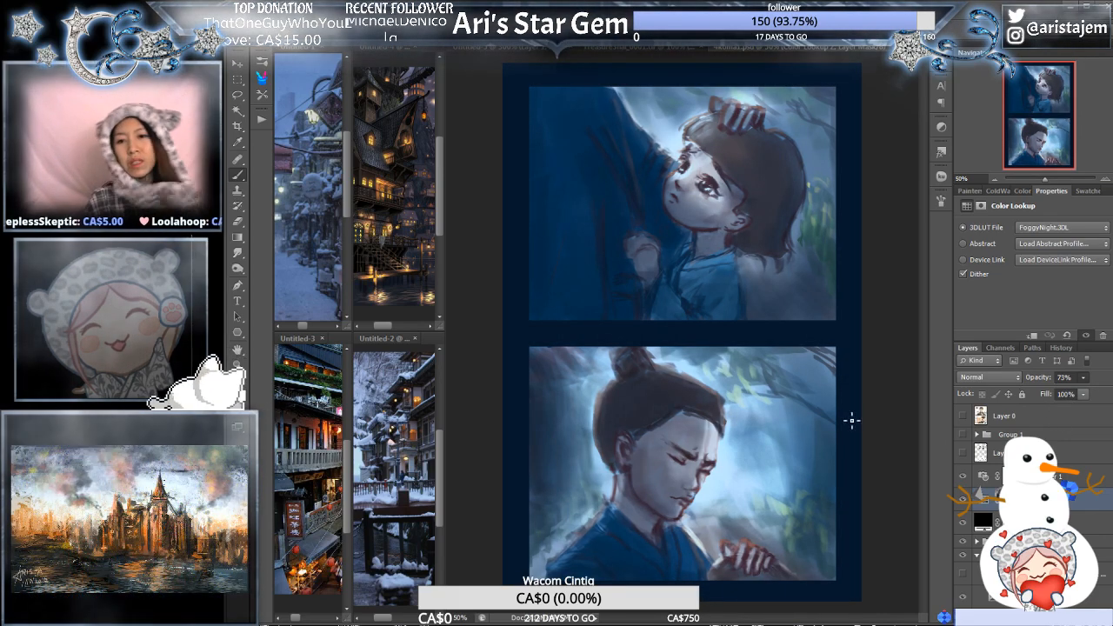
- Delete the Photo Filter and Color Lookup adjustment layers from the two-panel sketch
left_click(1069, 480)
left_click(1070, 495, "shift")
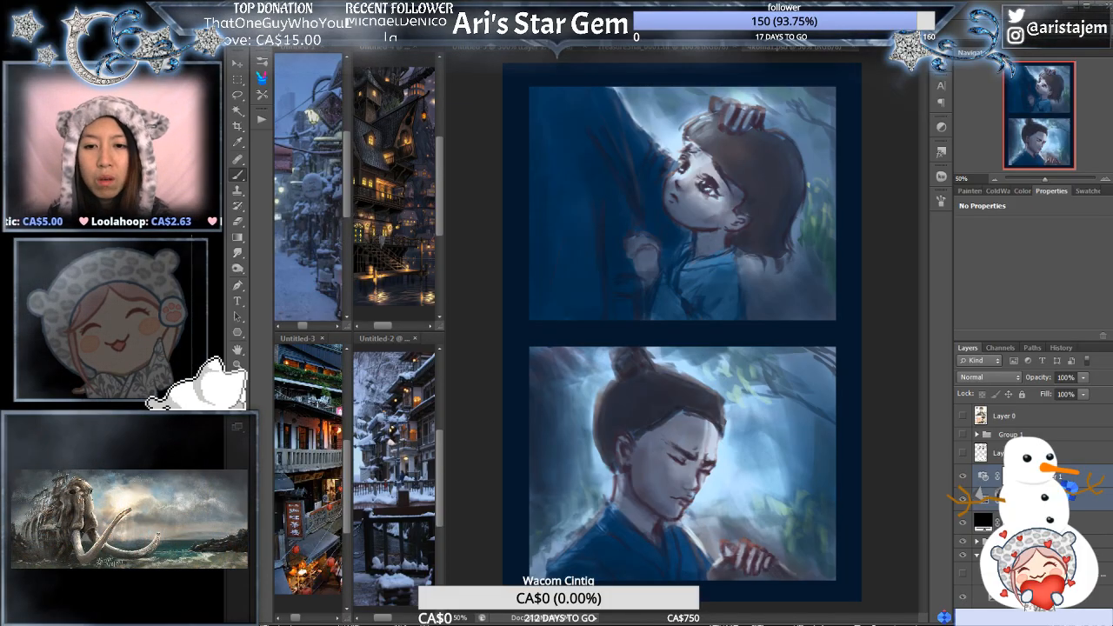
key("Delete")
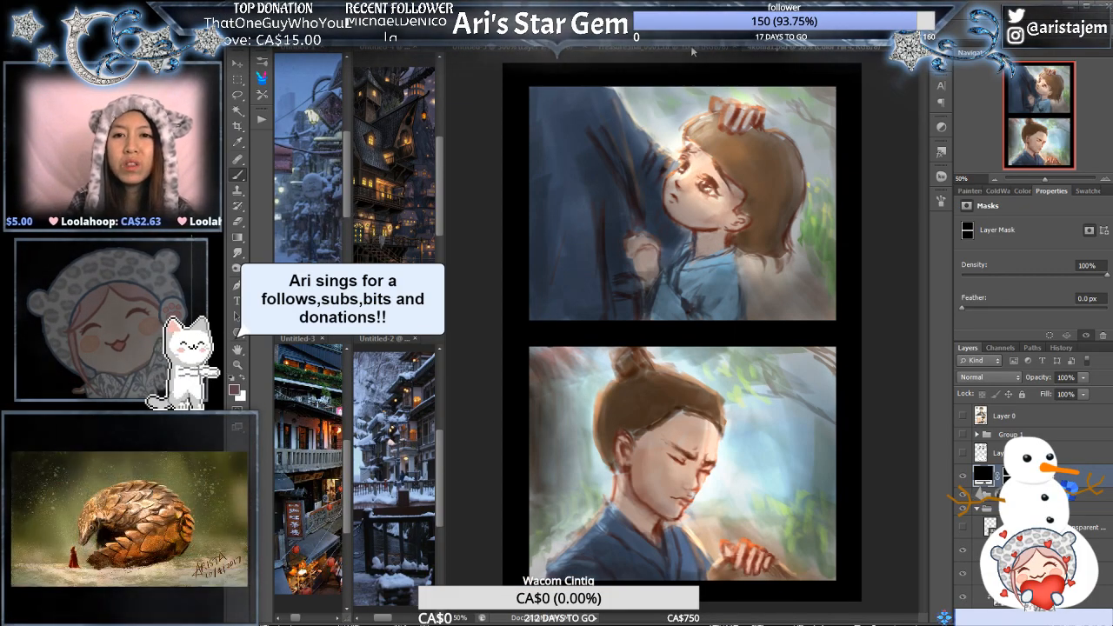
- Compare the finished comic's candlelit hall panel with the two-panel colour sketch by alternating between the two documents
left_click(690, 45)
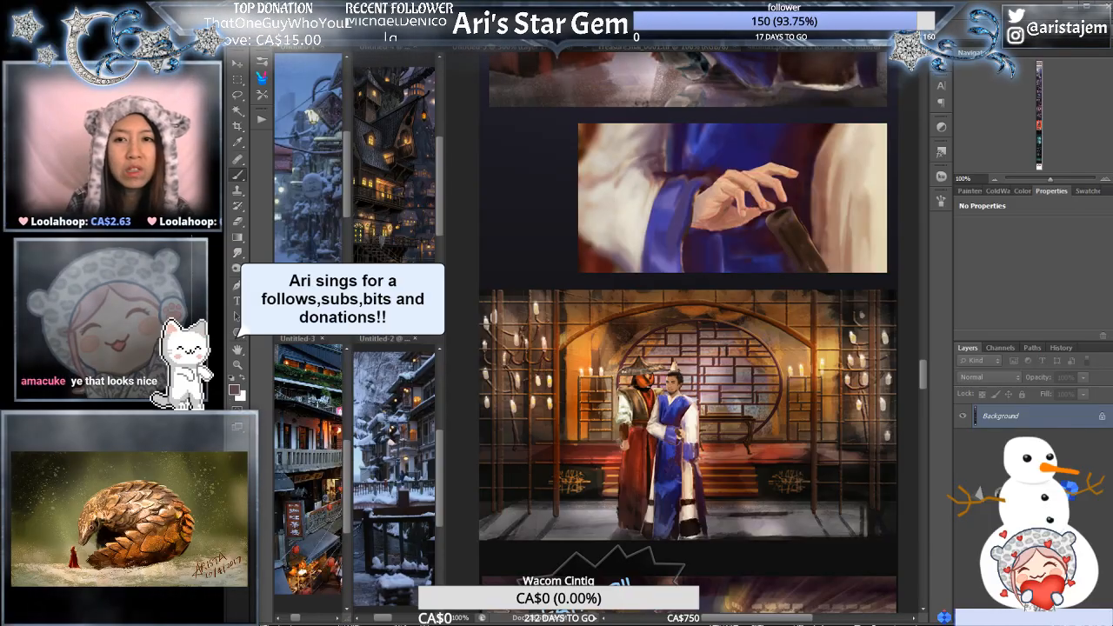
left_click(815, 49)
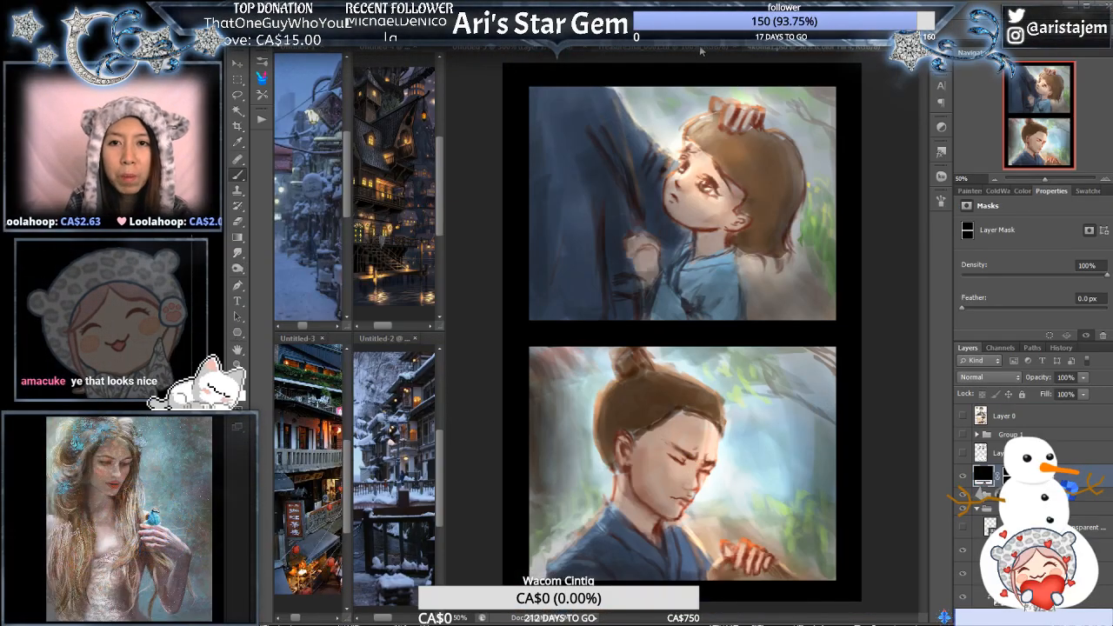
left_click(697, 49)
left_click(826, 50)
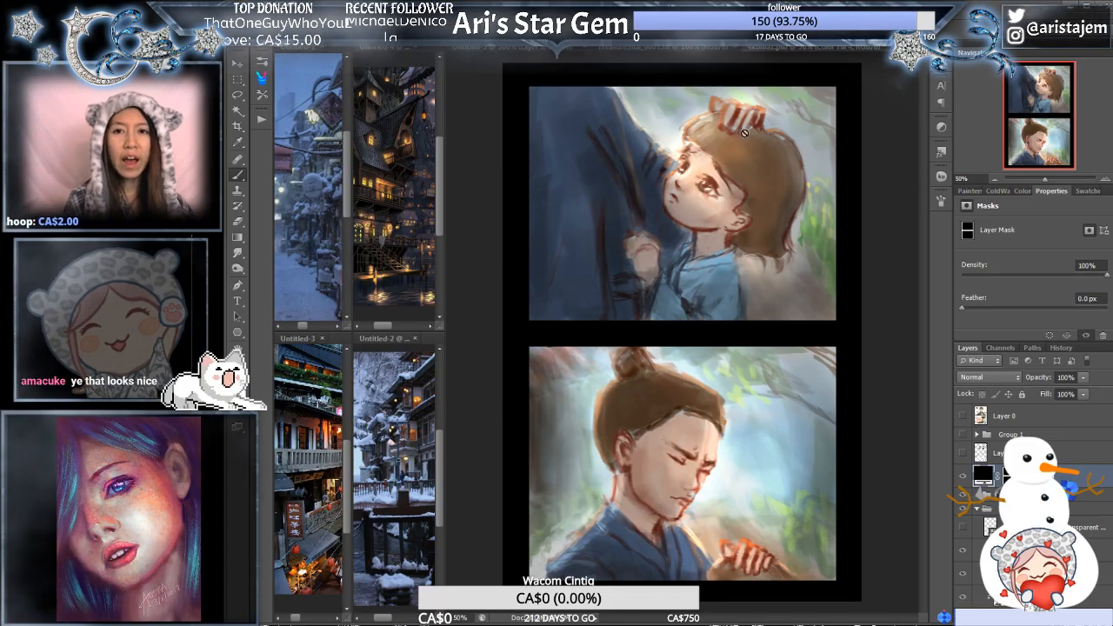
left_click(644, 49)
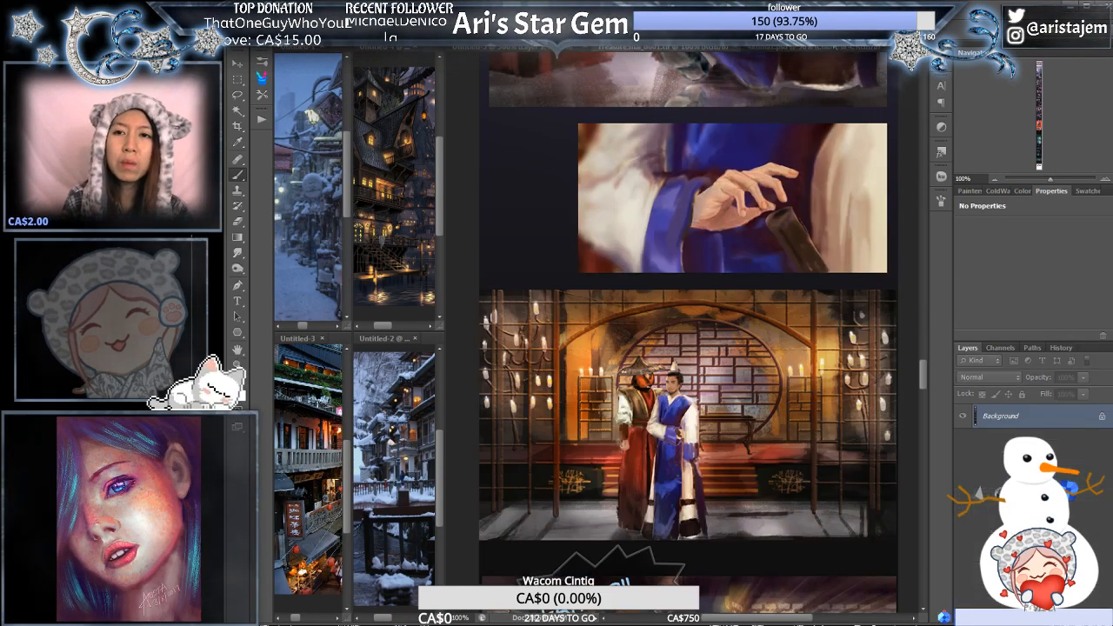
left_click(783, 48)
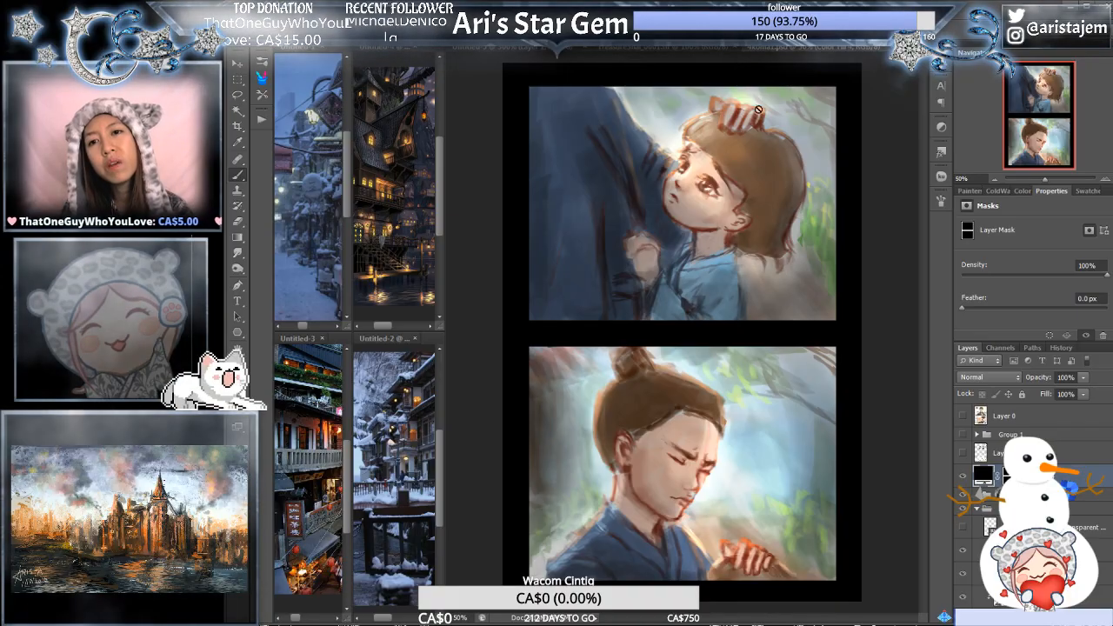
left_click(691, 50)
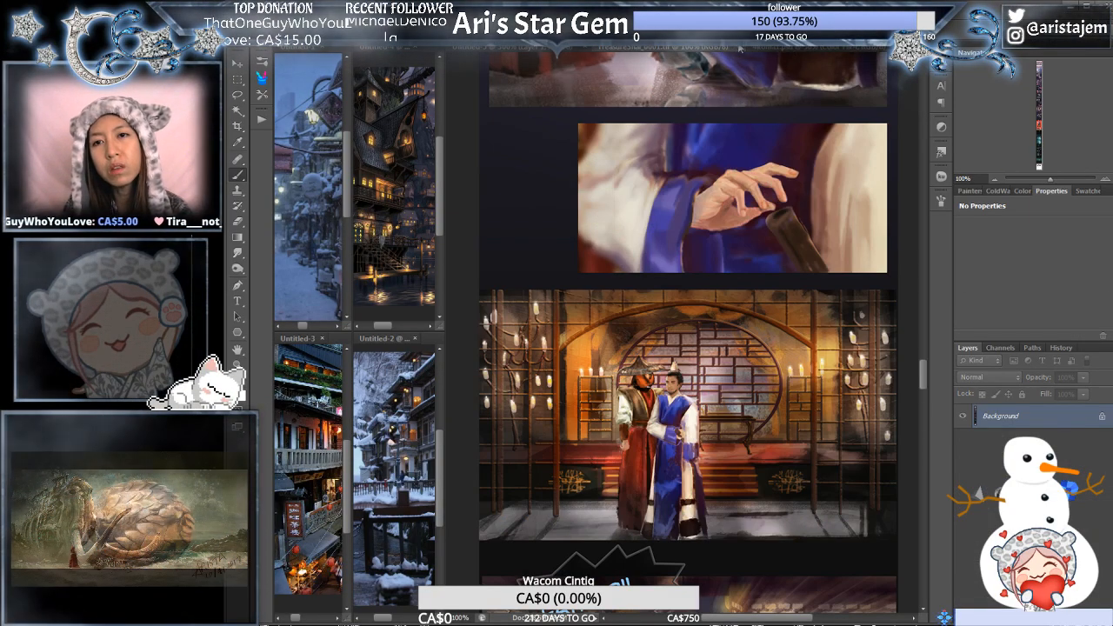
left_click(796, 50)
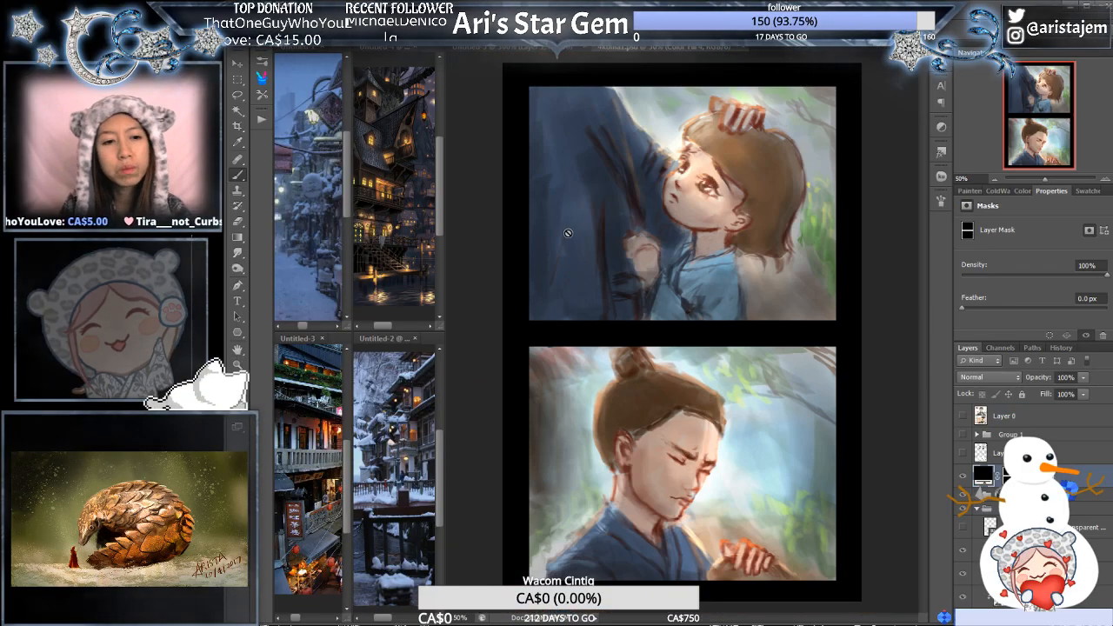
- Return to the greyscale village street painting and examine its roofs, right-hand buildings and lower-left railing
left_click(746, 47)
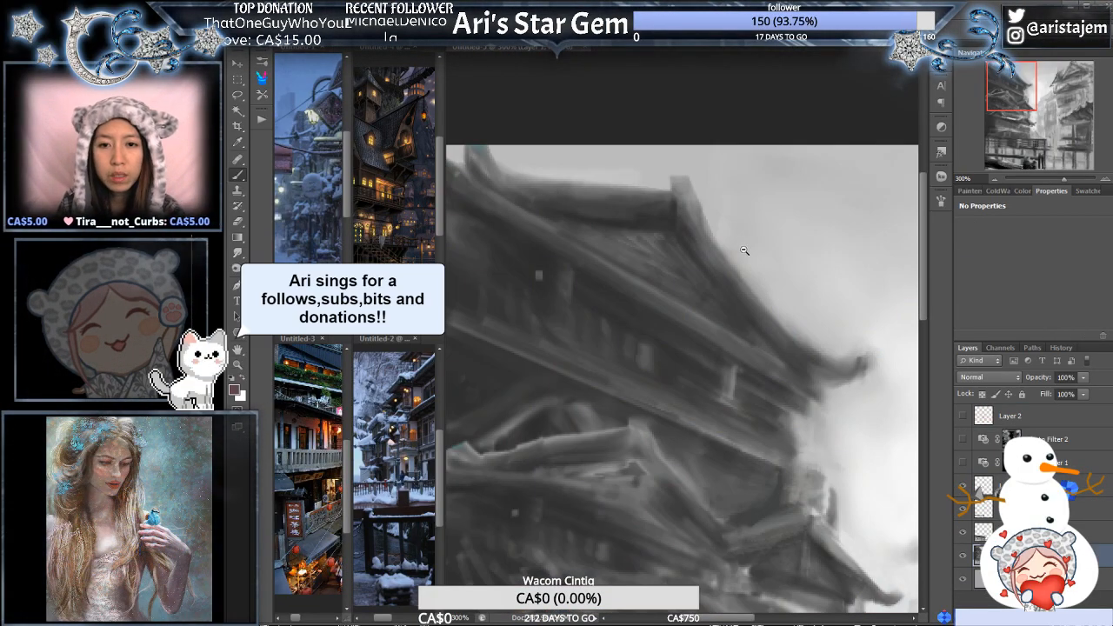
left_click(744, 253, "alt")
mouse_move(797, 419)
left_mouse_down()
mouse_move(726, 254)
mouse_move(667, 241)
mouse_move(688, 217)
mouse_move(679, 299)
mouse_move(691, 251)
mouse_move(727, 233)
left_mouse_up()
left_click(762, 264, "alt")
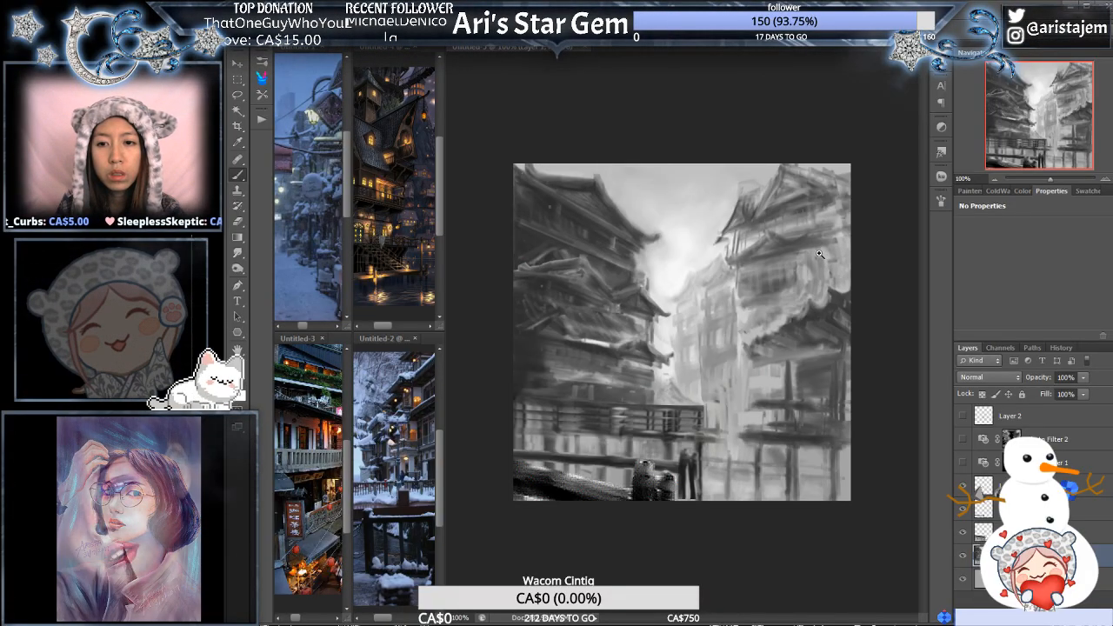
left_click(816, 246)
left_click_drag(812, 242, 962, 81)
left_click(750, 334)
left_click_drag(733, 363, 865, 208)
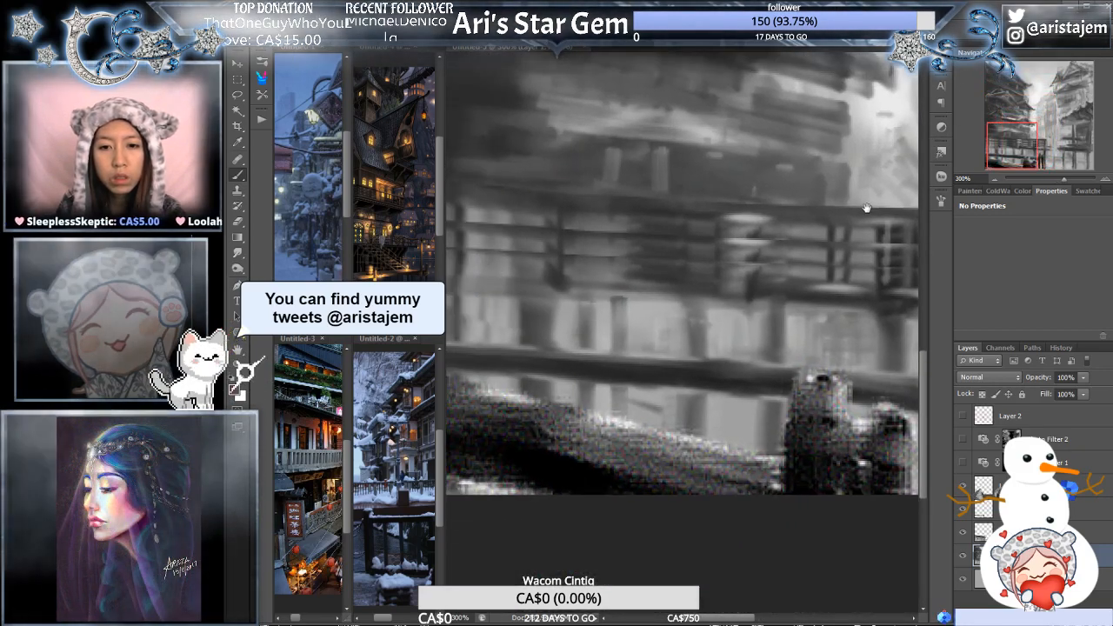
left_click_drag(592, 335, 663, 318)
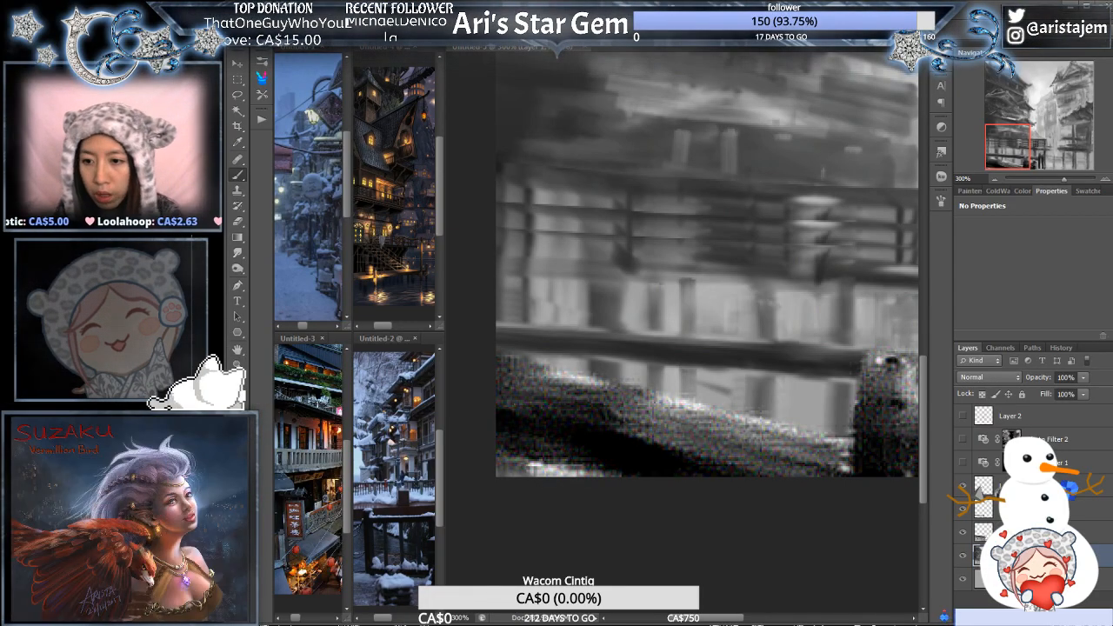
- Check which layer holds the textured foreground beam and posts by toggling its visibility, and darken that layer with Levels
left_click(963, 489)
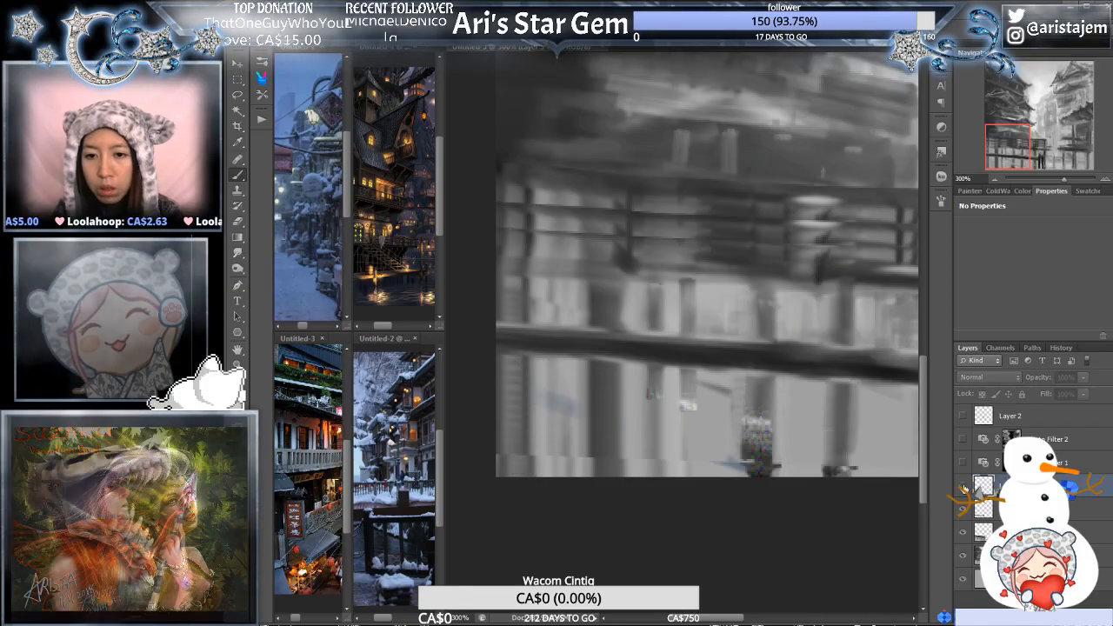
left_click(964, 490)
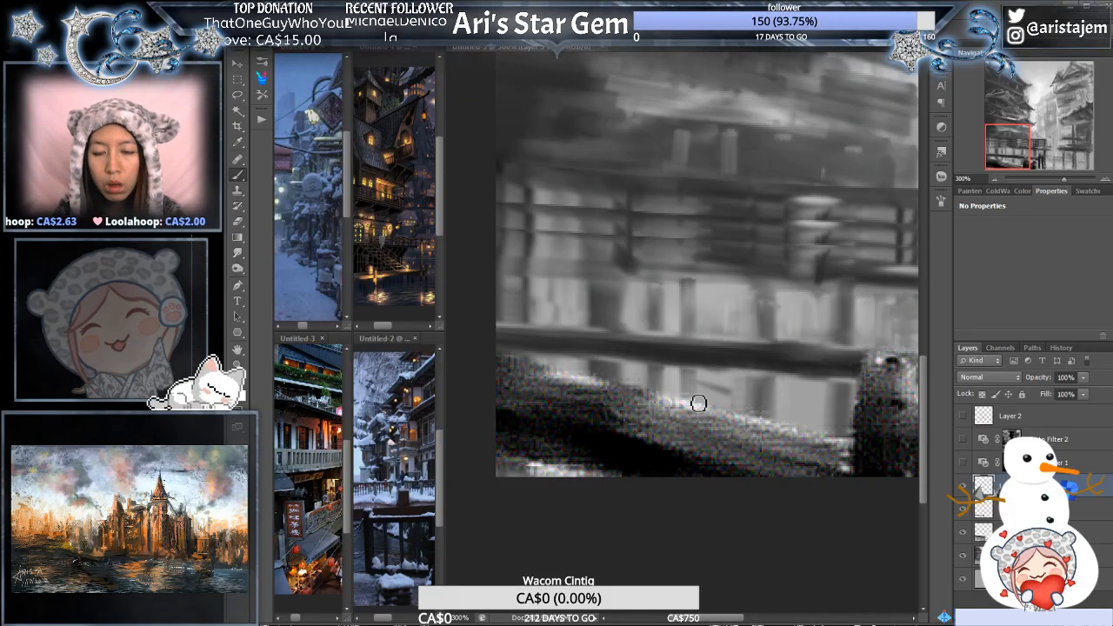
key("ctrl+l")
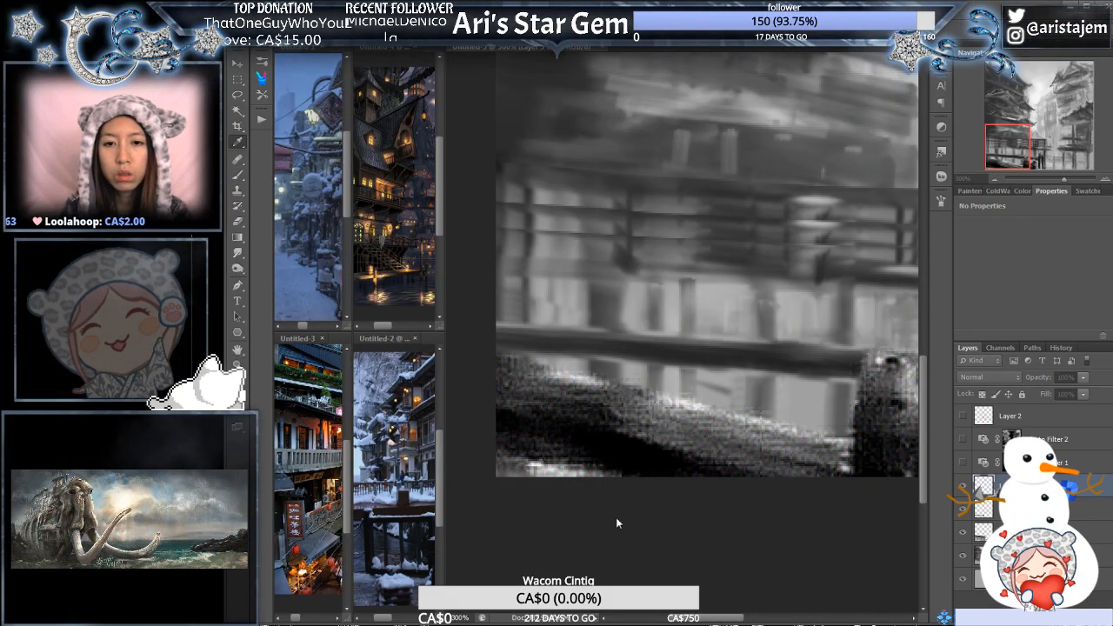
key("Return")
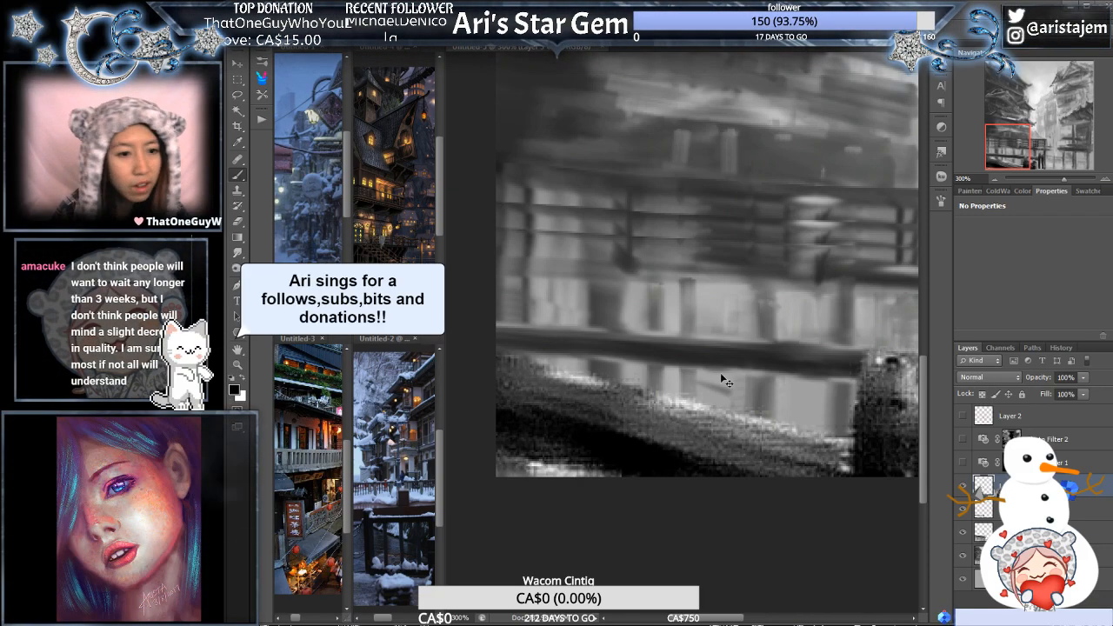
- Review the whole street composition and focus on the foreground posts beside the two figures at 300% zoom
left_click_drag(718, 352, 867, 201)
left_click_drag(812, 299, 758, 389)
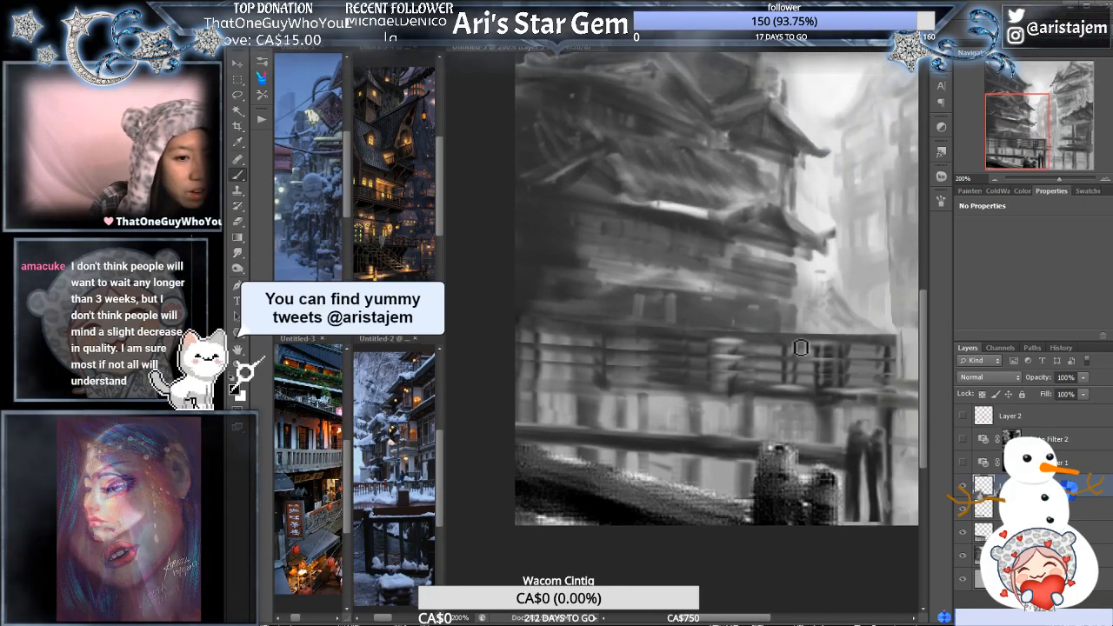
key("ctrl+minus")
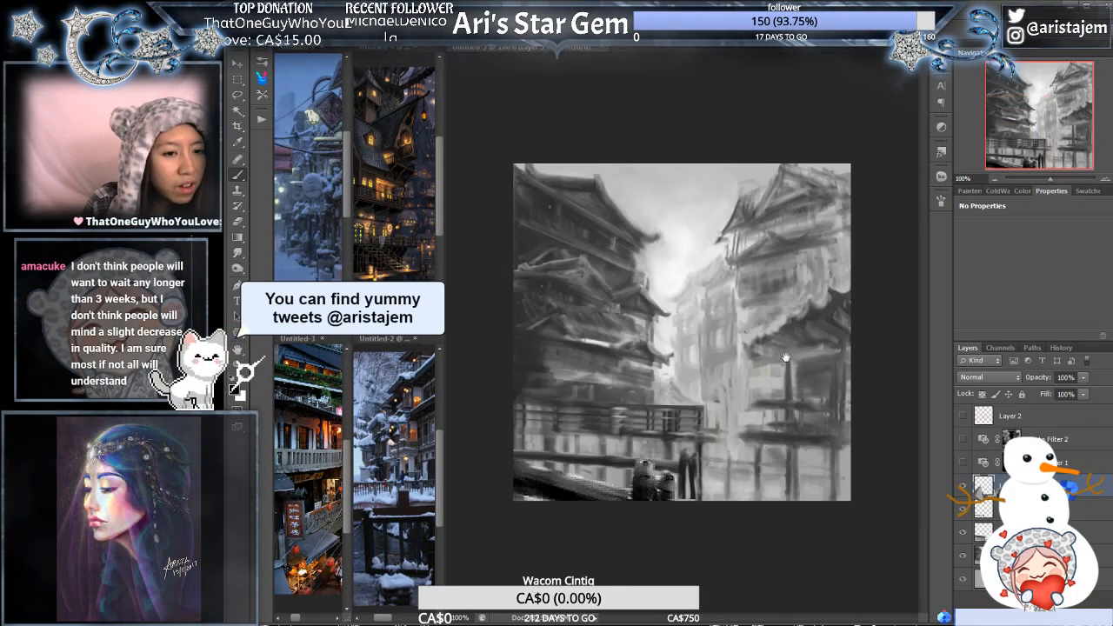
left_click(789, 358, "ctrl")
left_click_drag(767, 375, 915, 166)
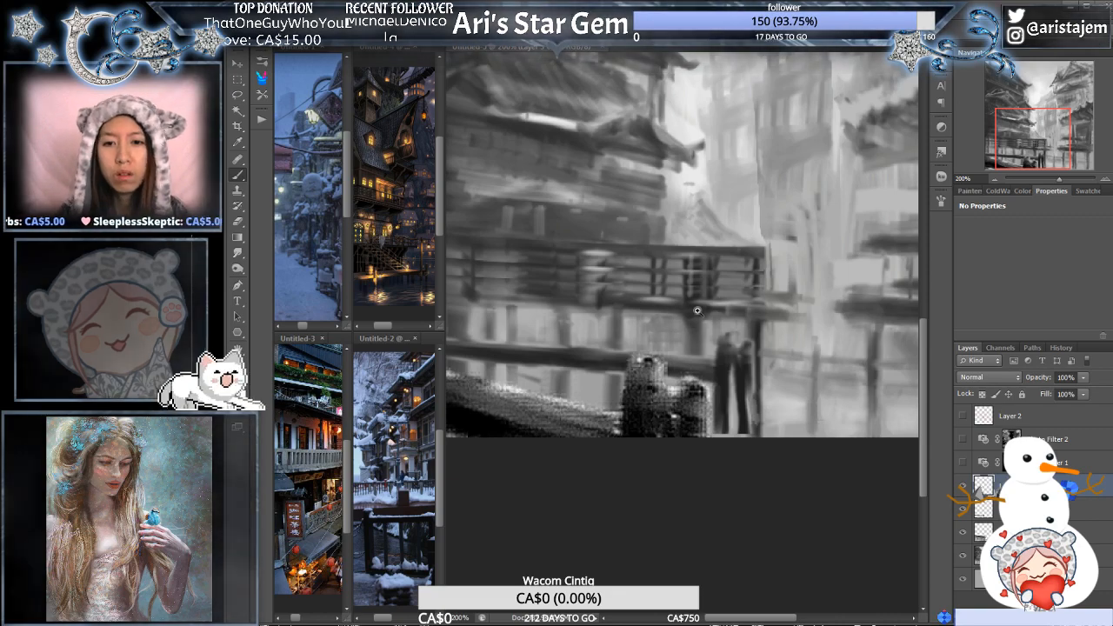
scroll(672, 324, "up", 1)
left_click_drag(651, 338, 786, 297)
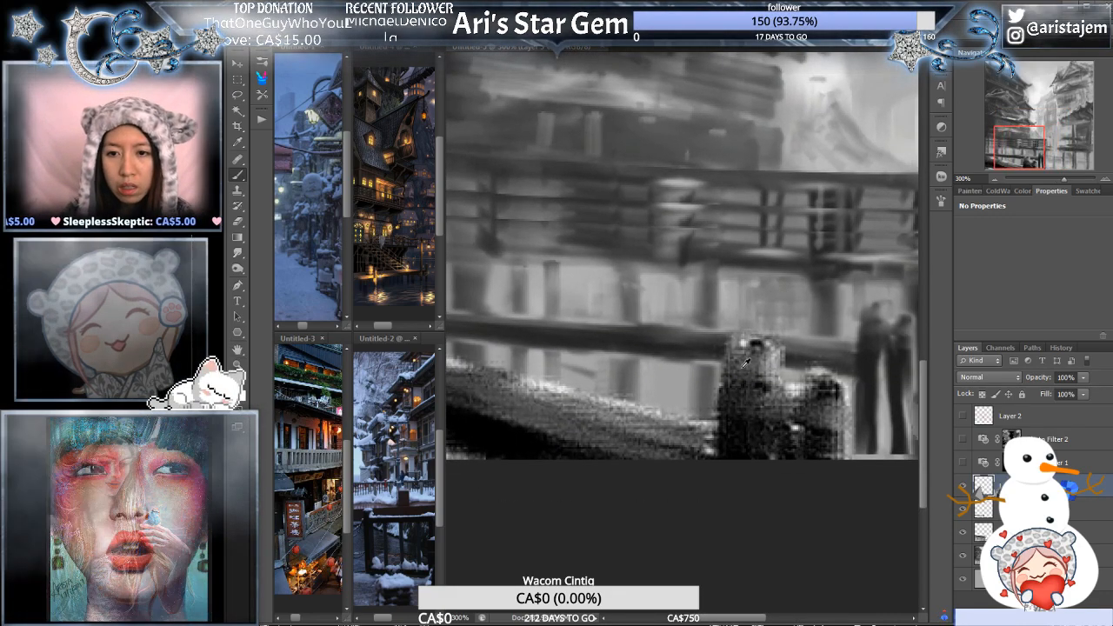
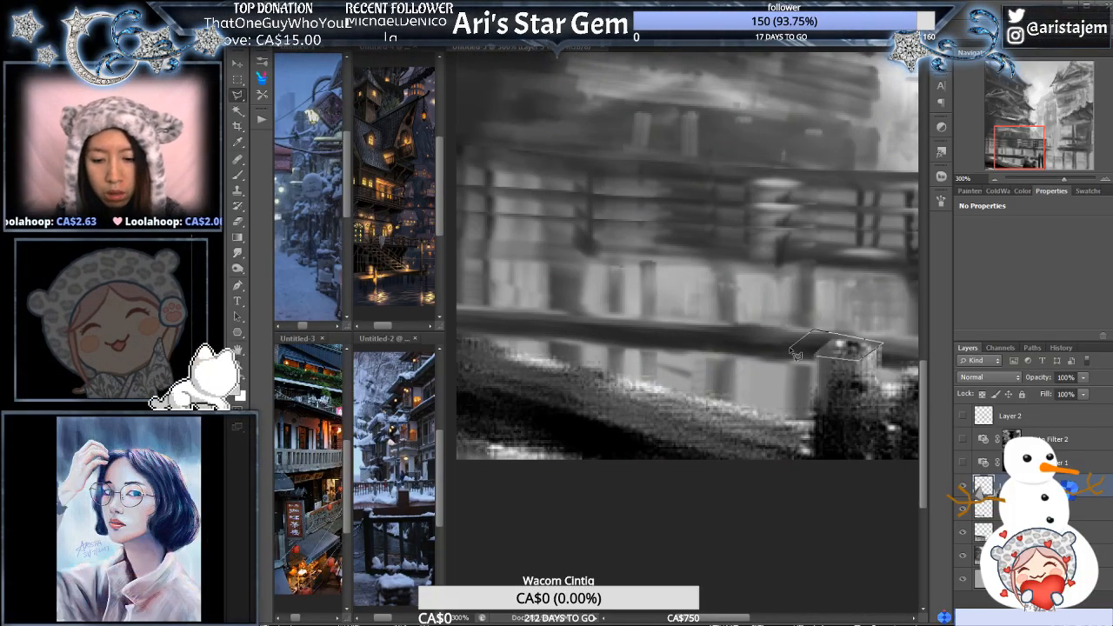
- Select the top face of the taller foreground post, limited to the layer's painted area, and paint it as a light plane
left_click(796, 354)
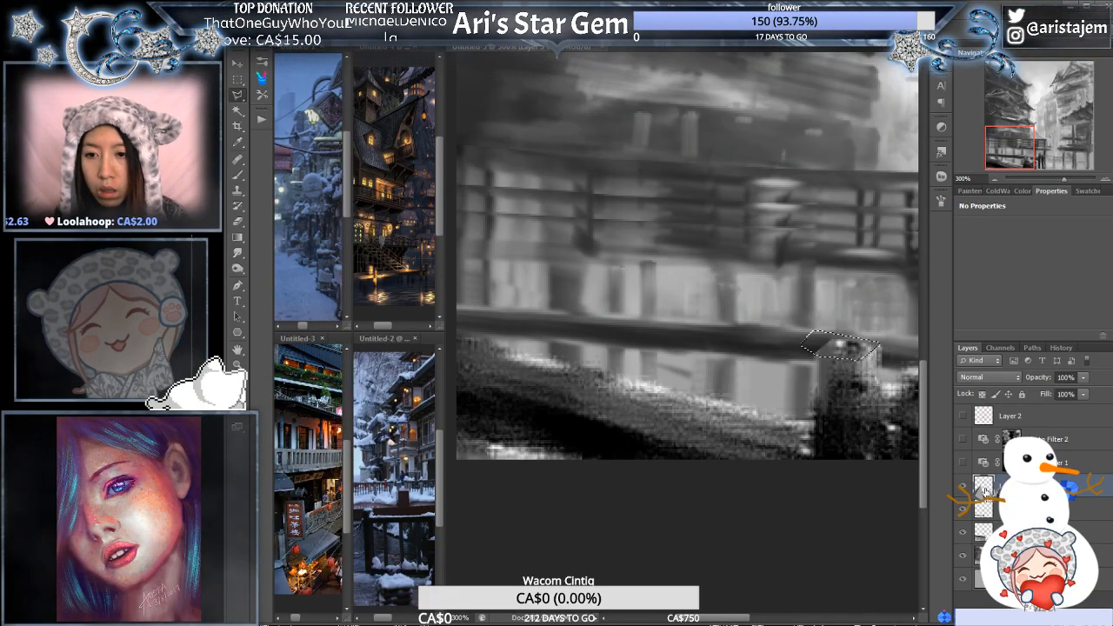
left_click(987, 492, "ctrl+alt+shift")
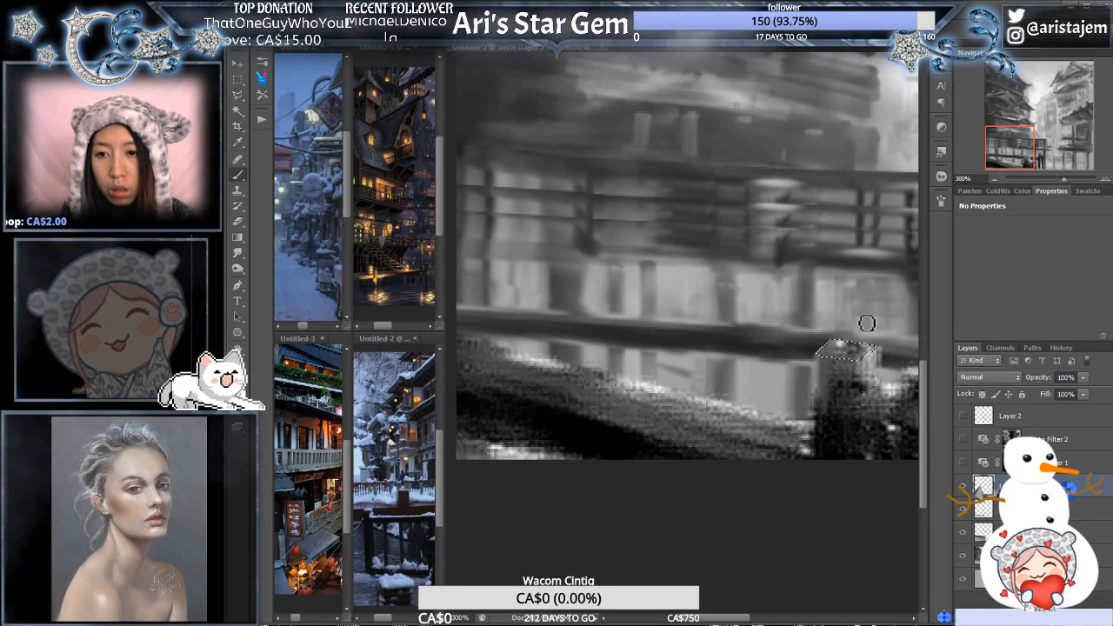
left_click_drag(849, 303, 664, 378)
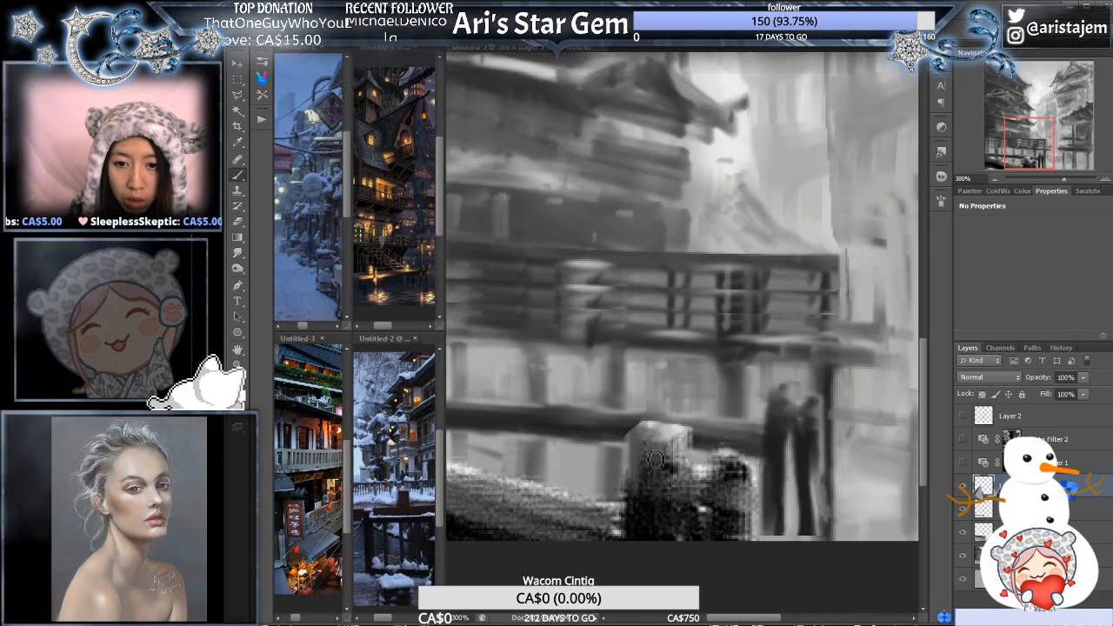
- Select the front face of the taller foreground post with the Polygonal Lasso, brush in its shading and deselect
key("l")
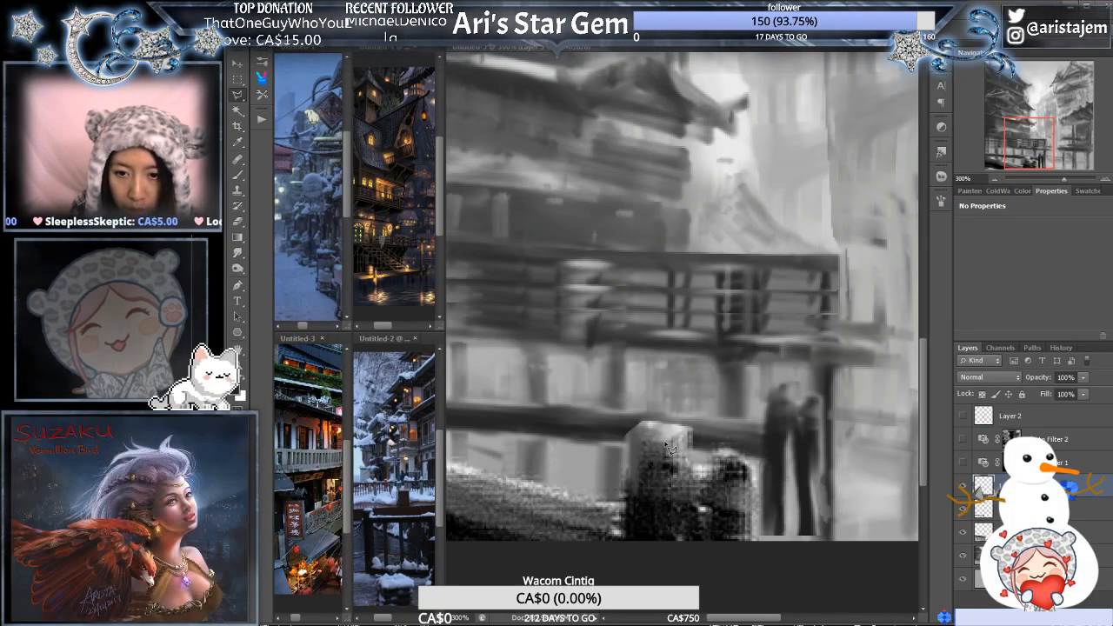
mouse_move(633, 442)
left_mouse_down()
mouse_move(624, 457)
mouse_move(644, 517)
mouse_move(675, 523)
mouse_move(668, 513)
left_mouse_up()
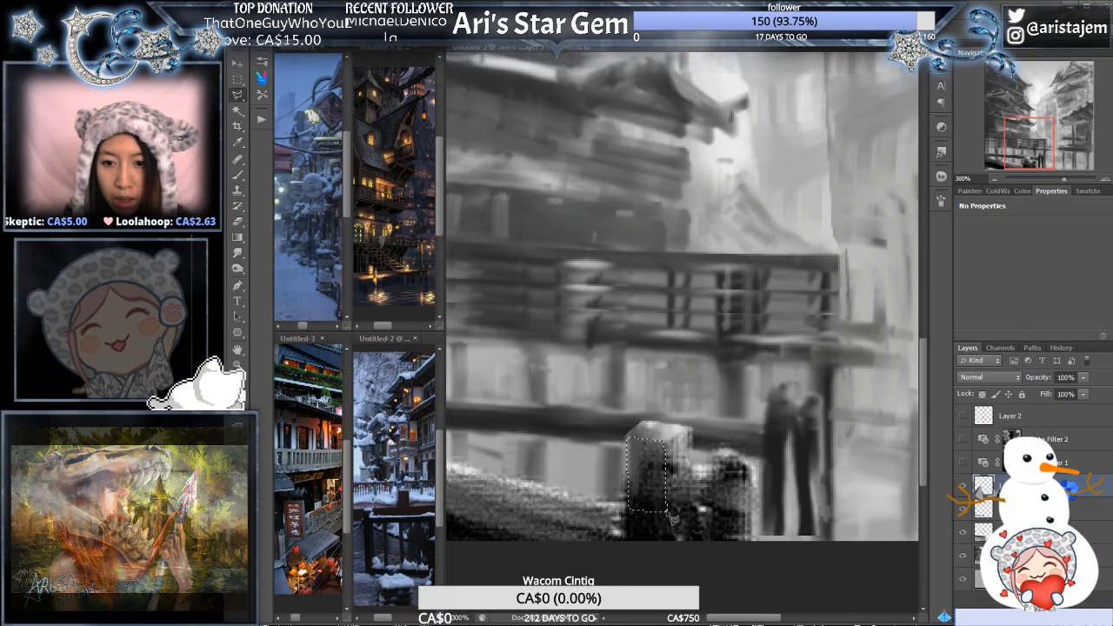
key("b")
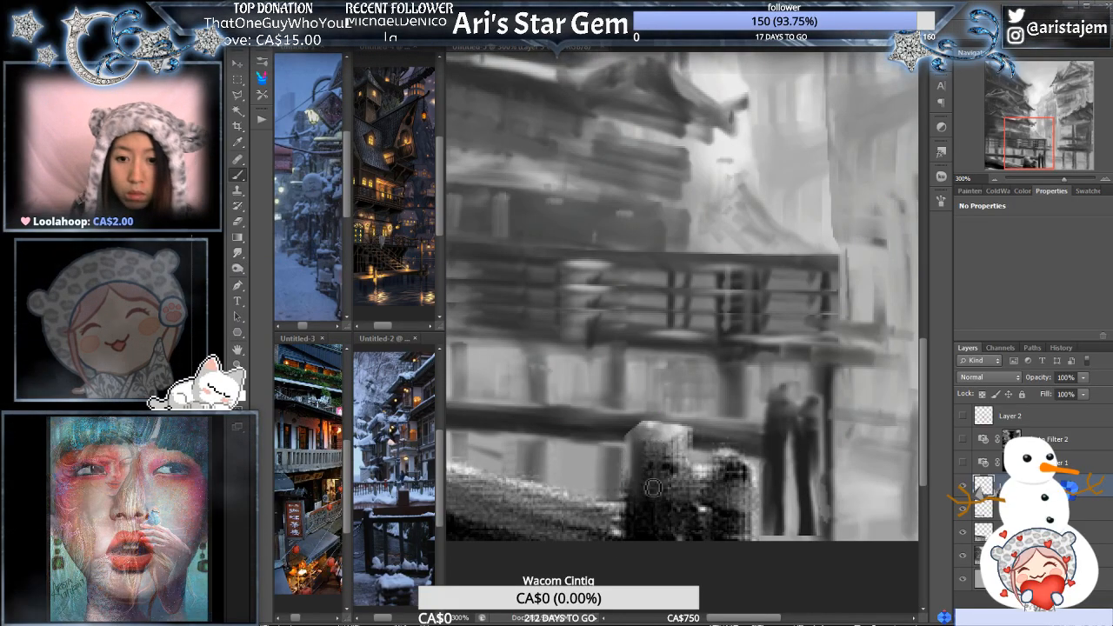
key("e")
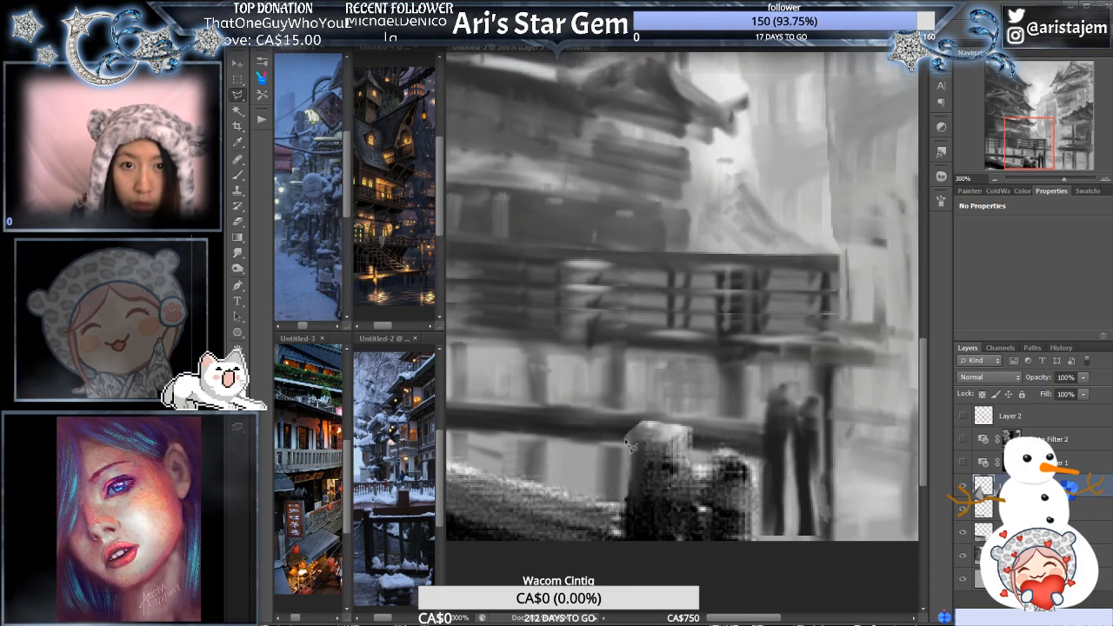
left_click(626, 510)
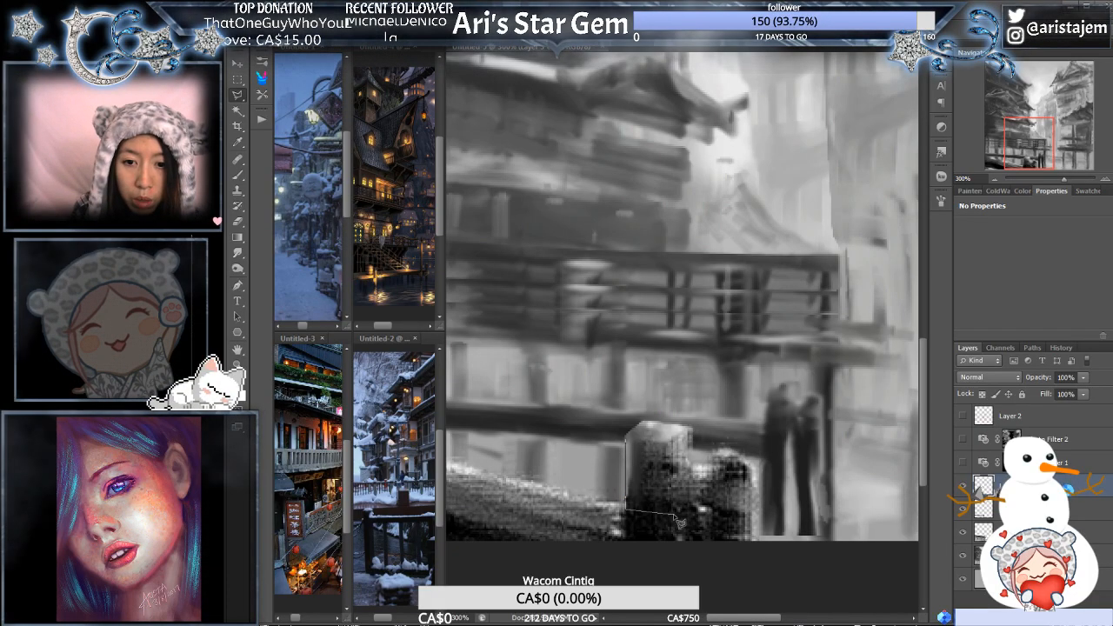
left_click(672, 515)
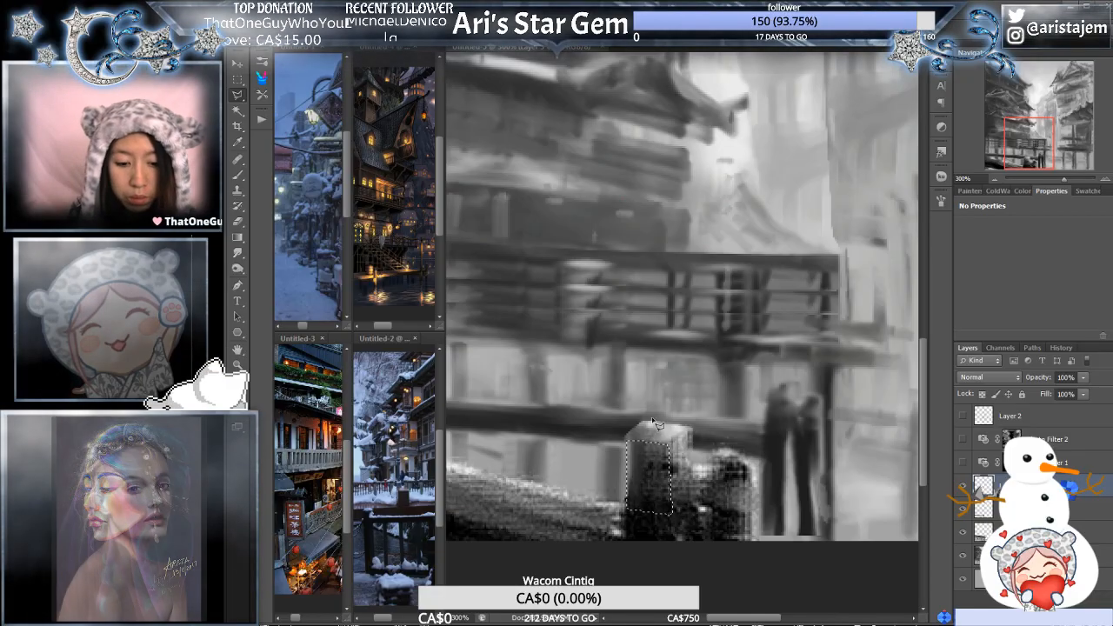
left_click(672, 425)
key("b")
left_click(678, 432, "alt")
left_click_drag(633, 447, 631, 510)
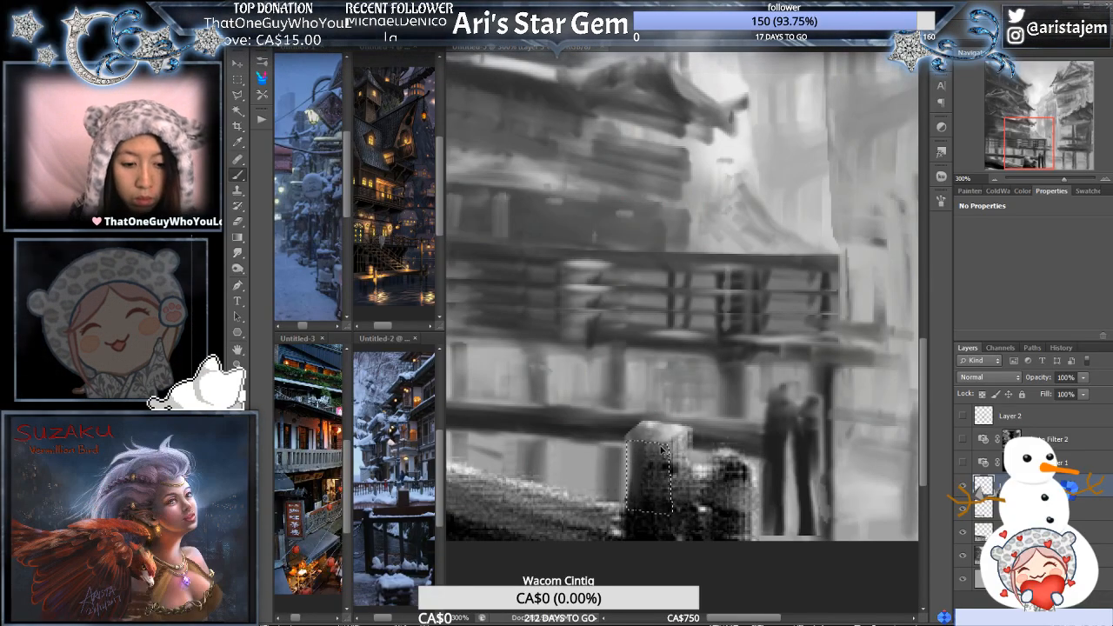
key("ctrl+d")
left_click(679, 421, "alt")
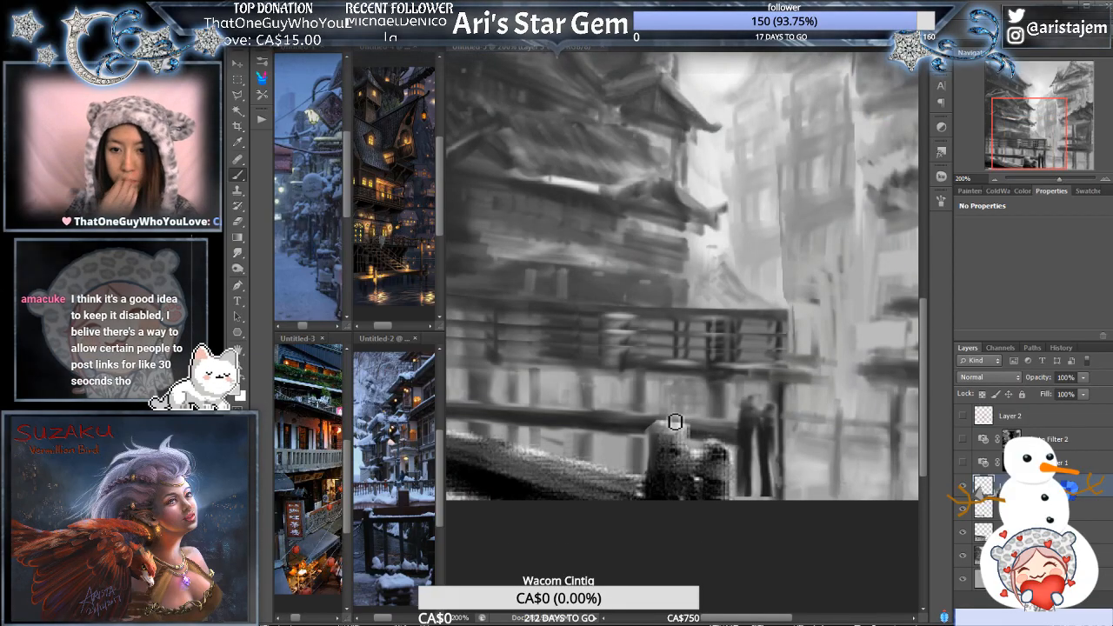
- Define the inner edge of the taller post with the Polygonal Lasso and erase an opening between the two foreground posts
left_click_drag(771, 427, 742, 415)
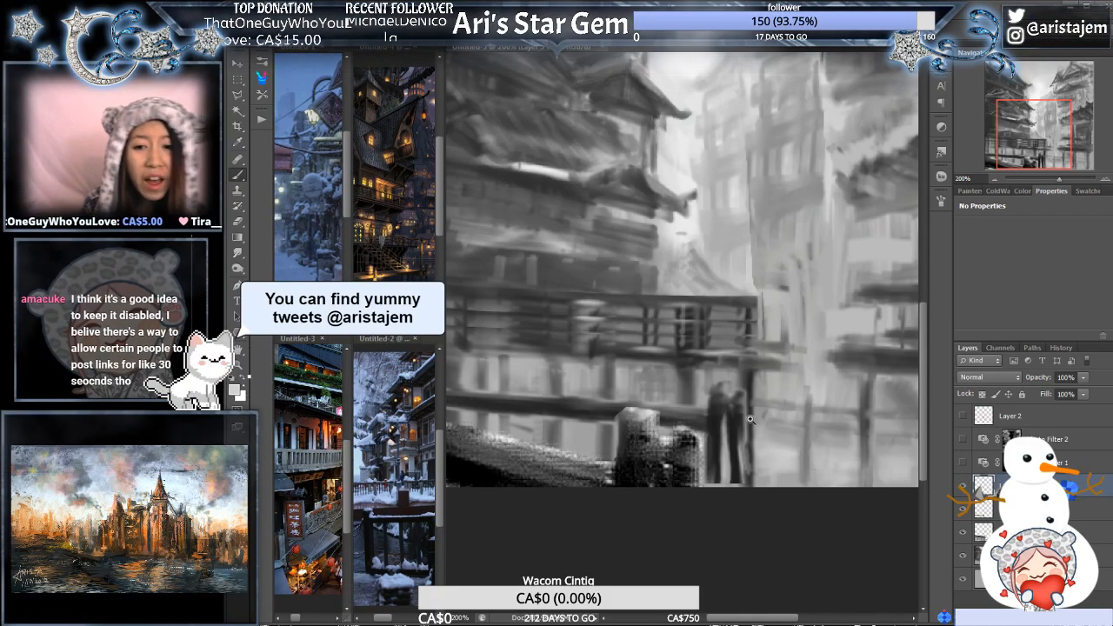
scroll(748, 424, "up", 1)
left_click_drag(699, 451, 734, 441)
key("l")
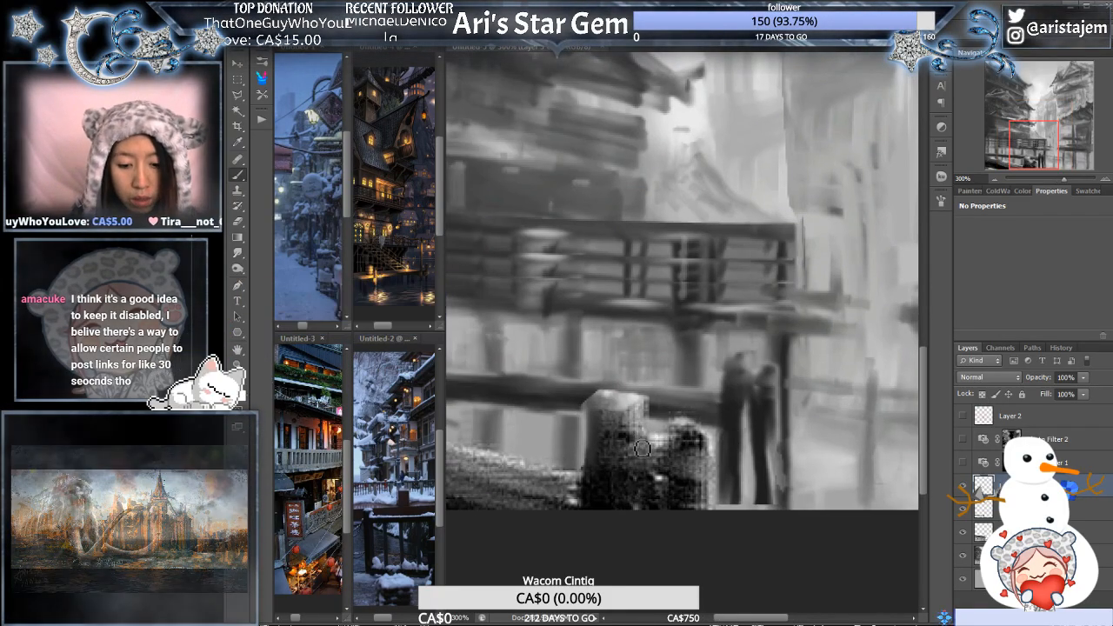
left_click(647, 399)
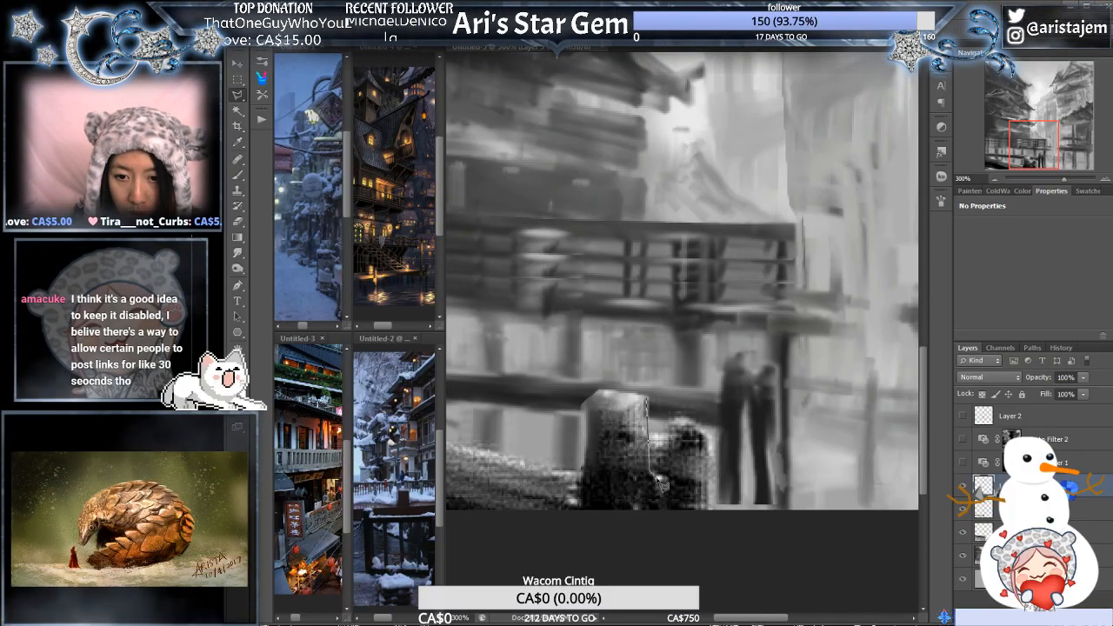
left_click(659, 479)
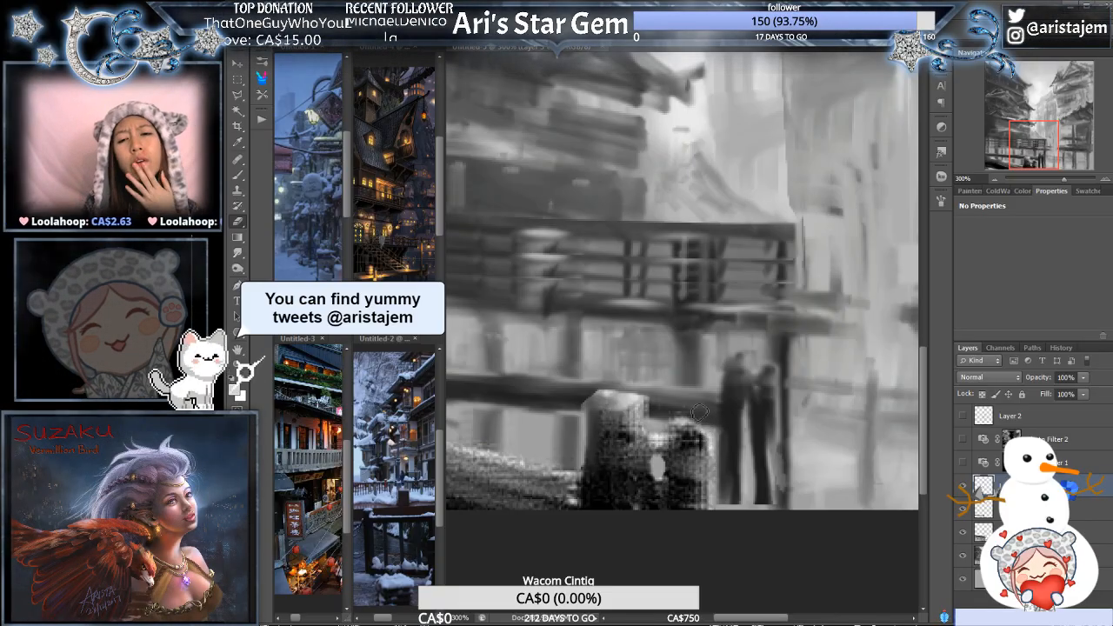
- Check the full composition and erase more between the two foreground posts to separate them and shape the shorter one
key("ctrl+minus")
key("ctrl+minus")
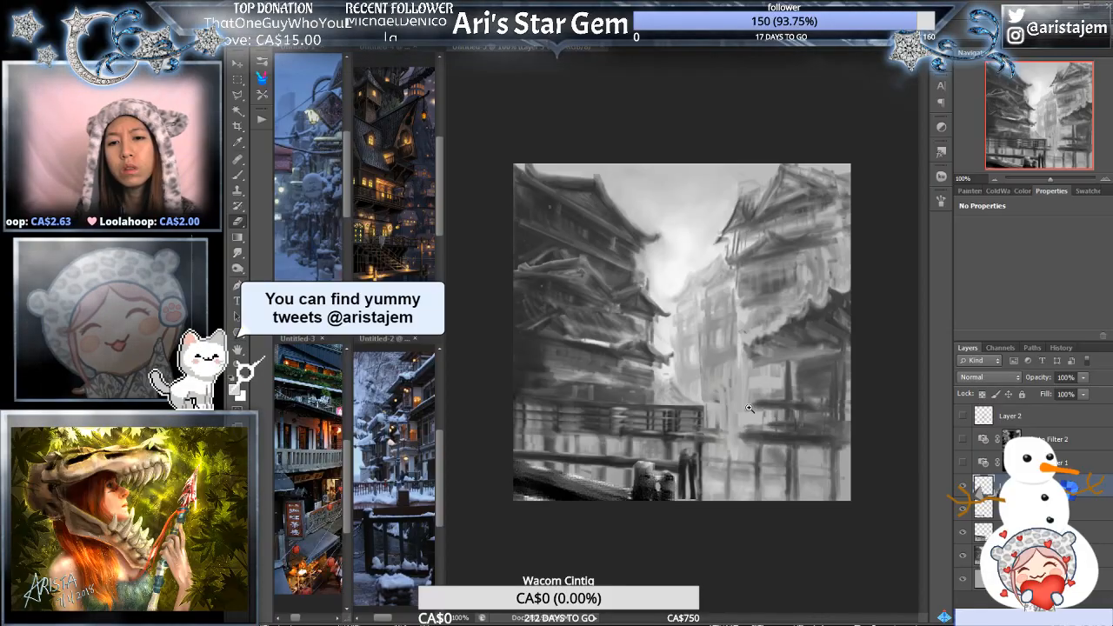
key("ctrl+plus")
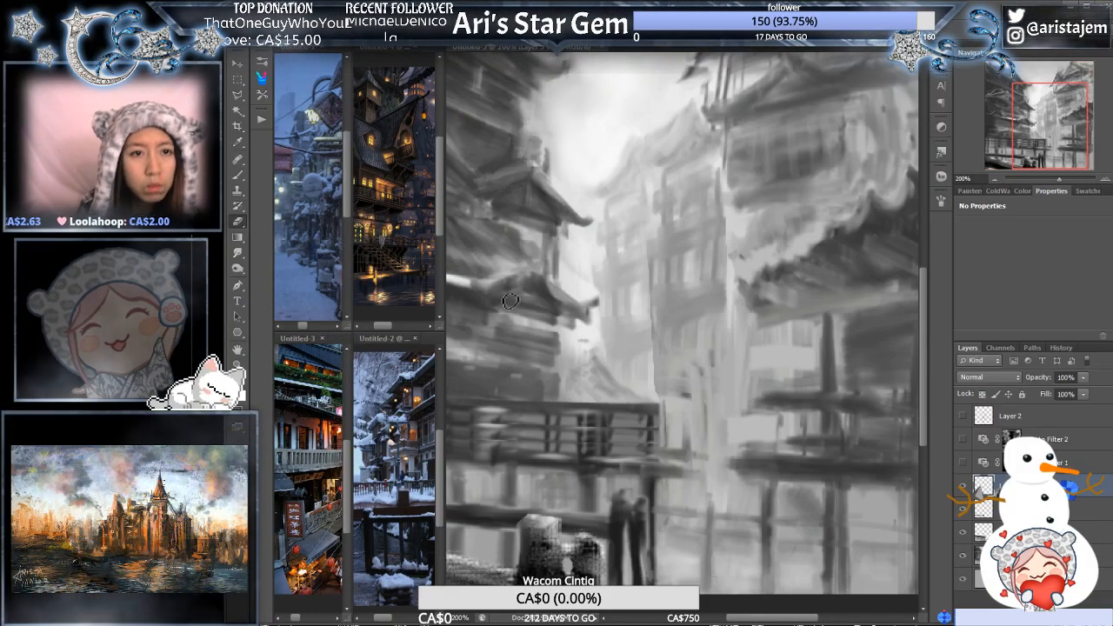
left_click(564, 445, "ctrl")
left_click_drag(559, 473, 617, 283)
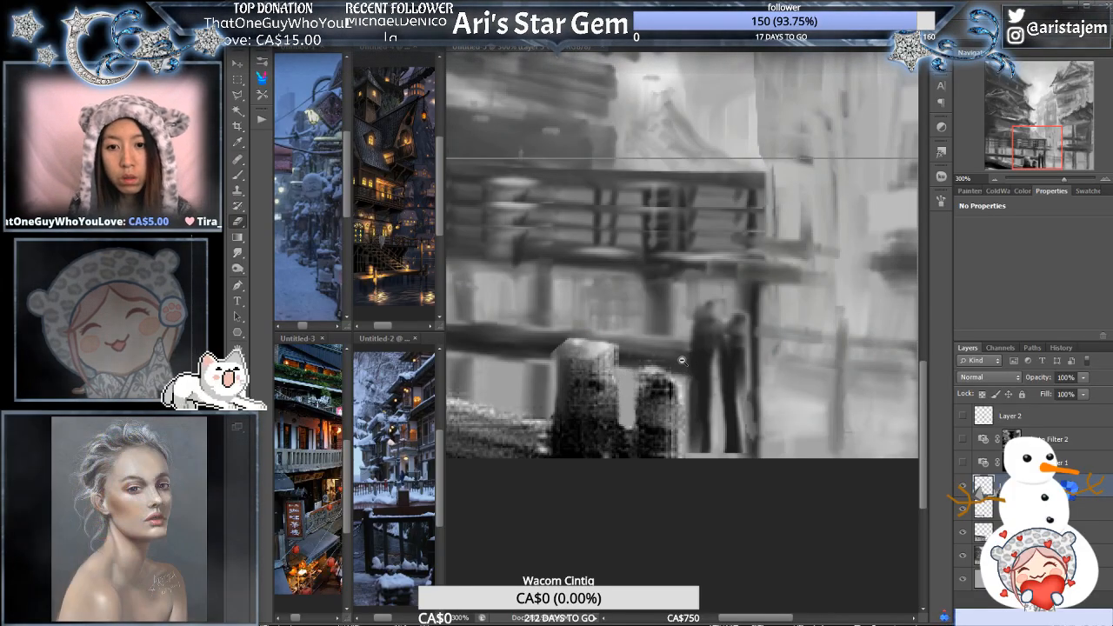
- Review the whole street composition and touch up the tops and edges of the foreground posts with the Brush
key("ctrl+minus")
key("ctrl+minus")
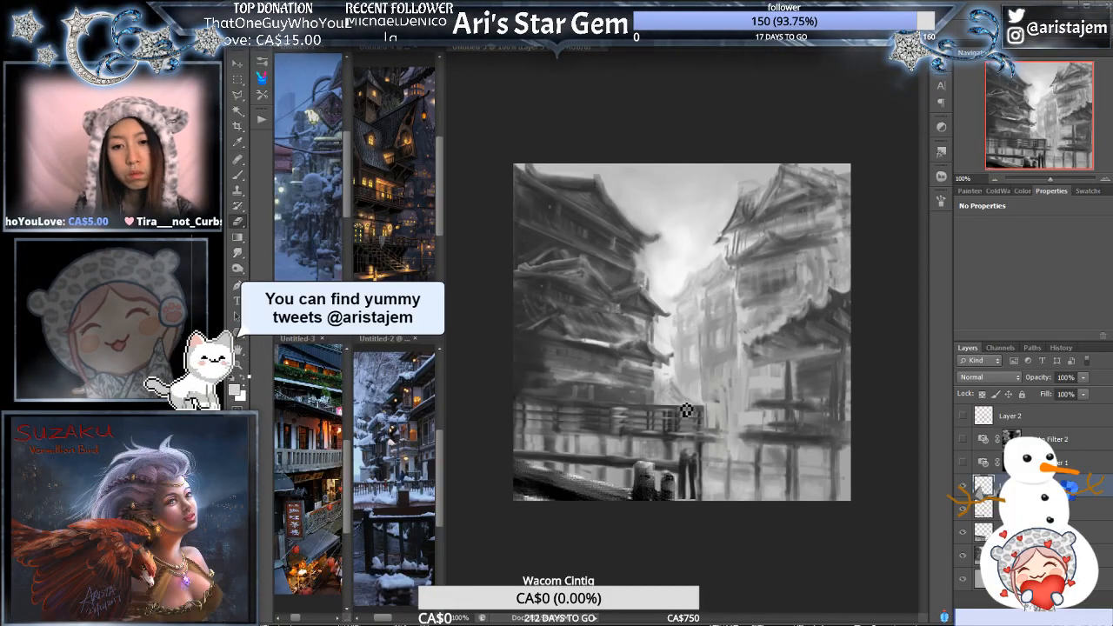
left_click(635, 422, "ctrl")
left_click_drag(626, 432, 724, 383)
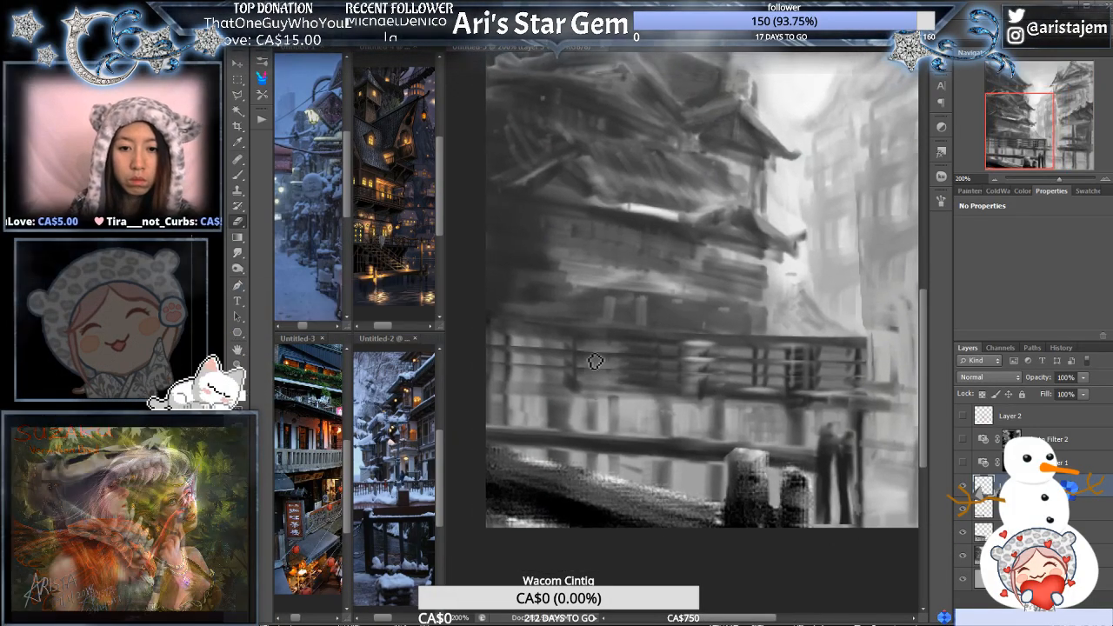
key("b")
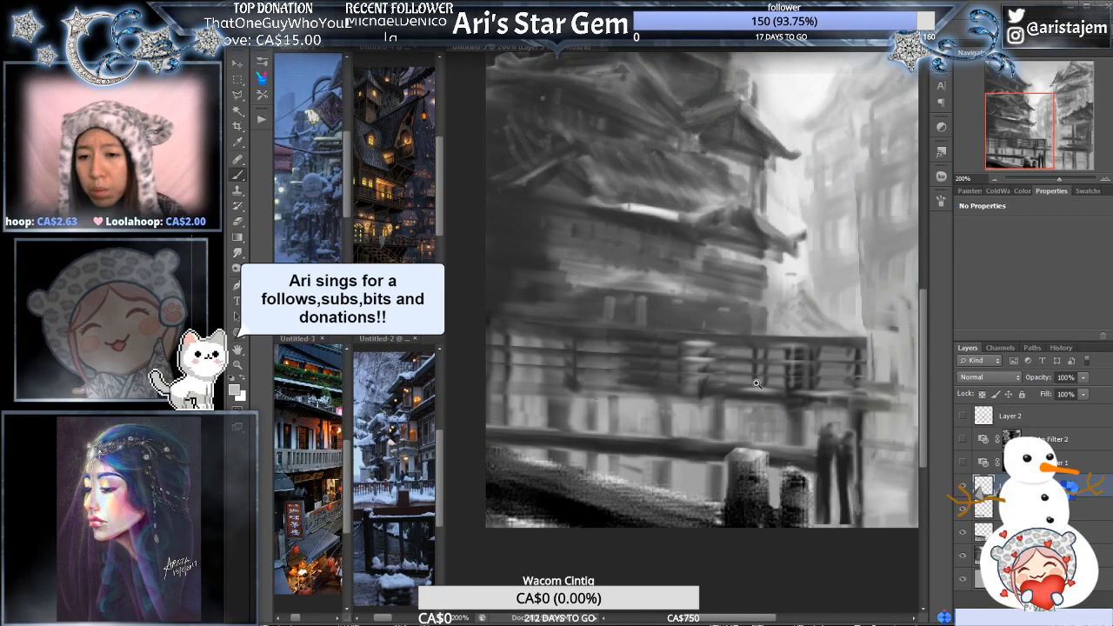
scroll(768, 387, "up", 1)
left_click_drag(775, 414, 727, 400)
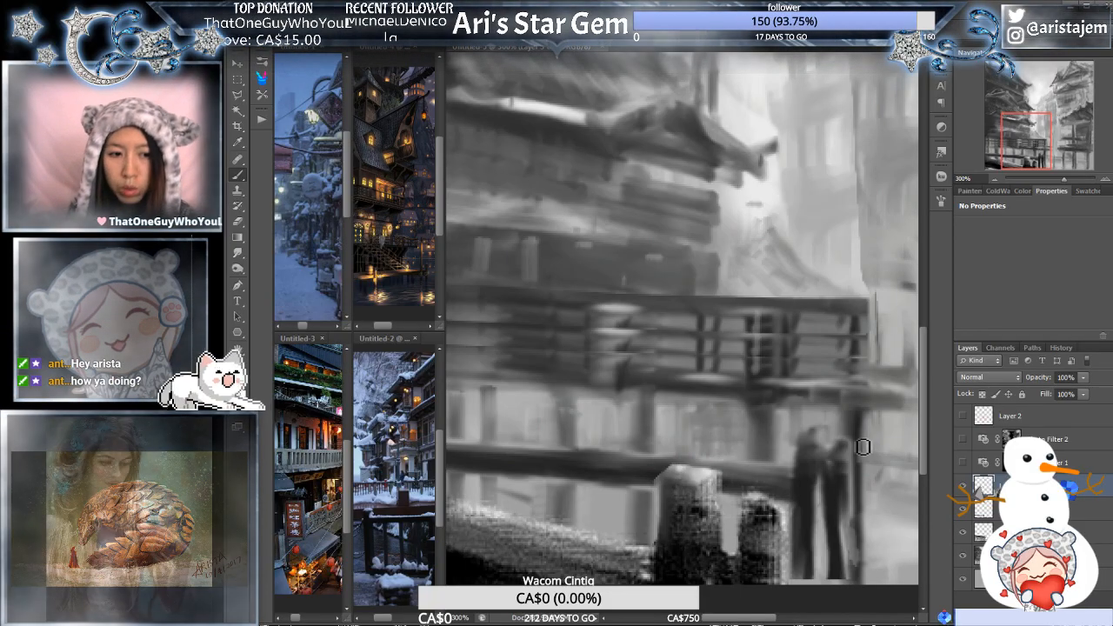
scroll(761, 424, "down", 1)
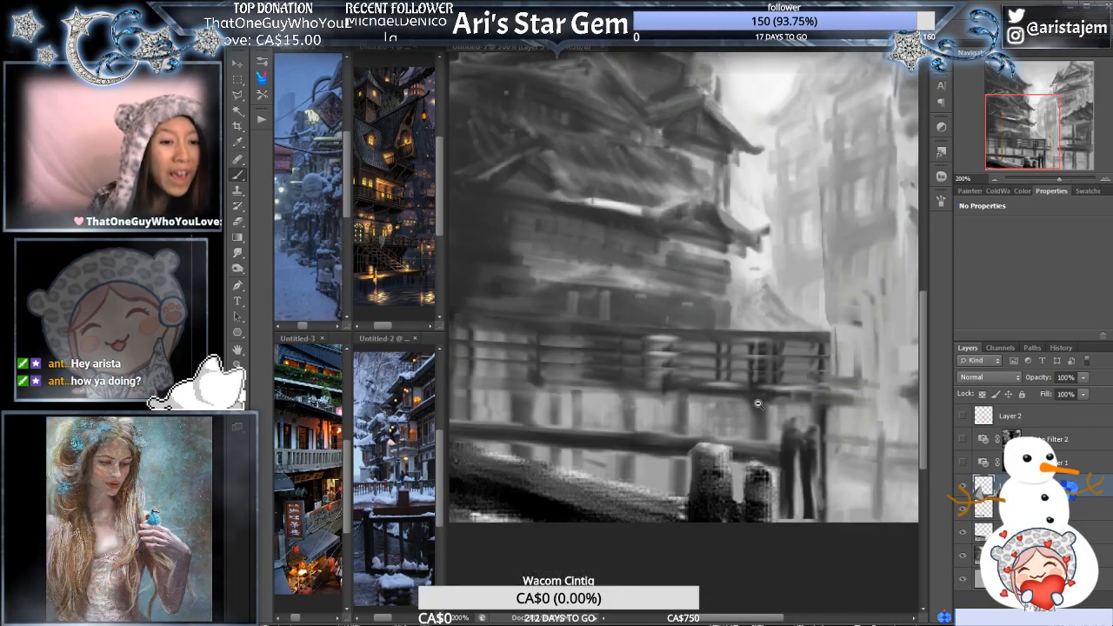
scroll(767, 397, "up", 1)
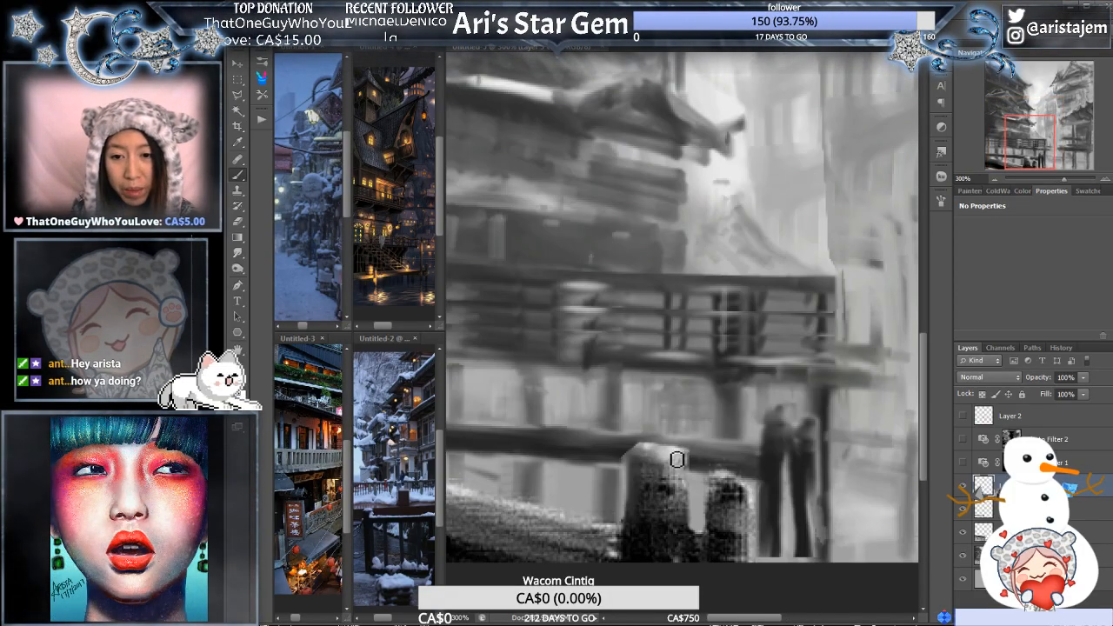
left_click(238, 126)
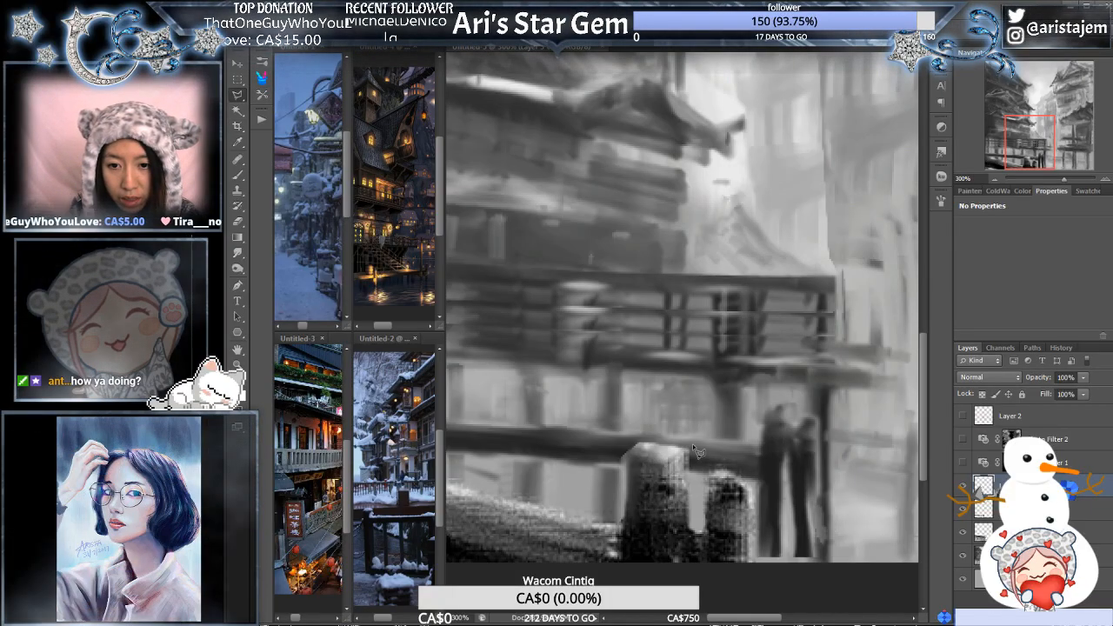
left_click(665, 463)
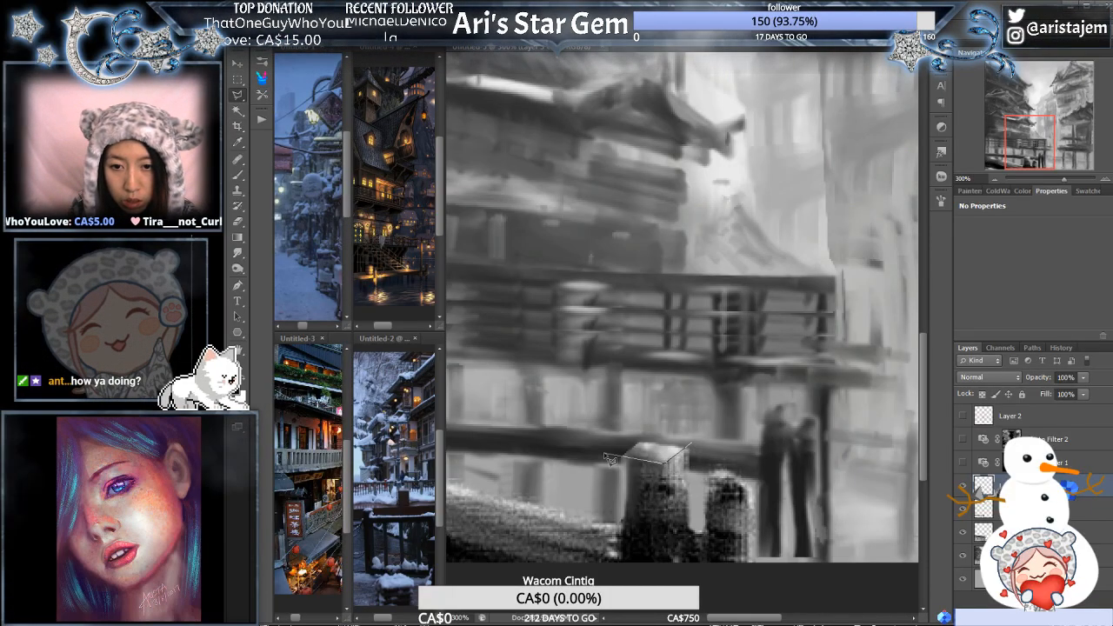
left_click(608, 459)
double_click(658, 415)
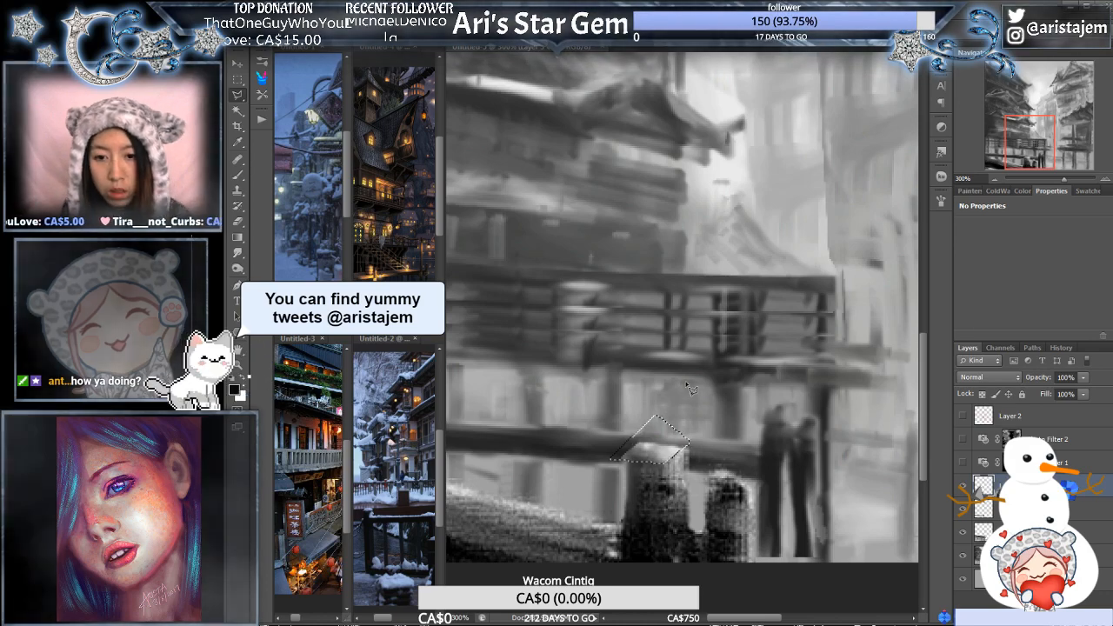
key("ctrl+g")
key("ctrl+d")
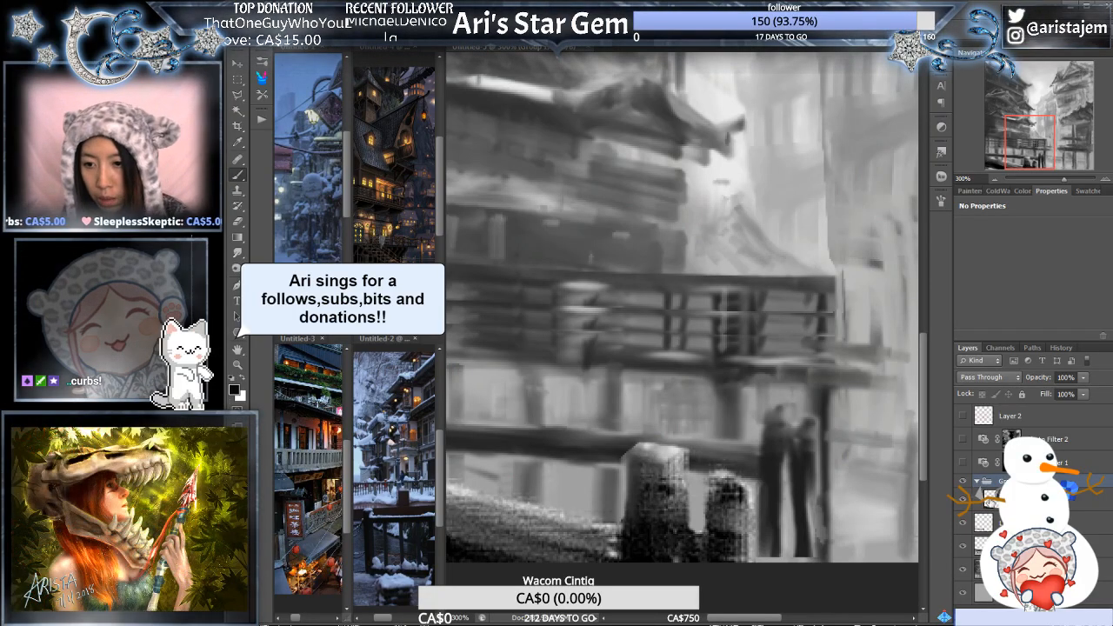
key("ctrl+z")
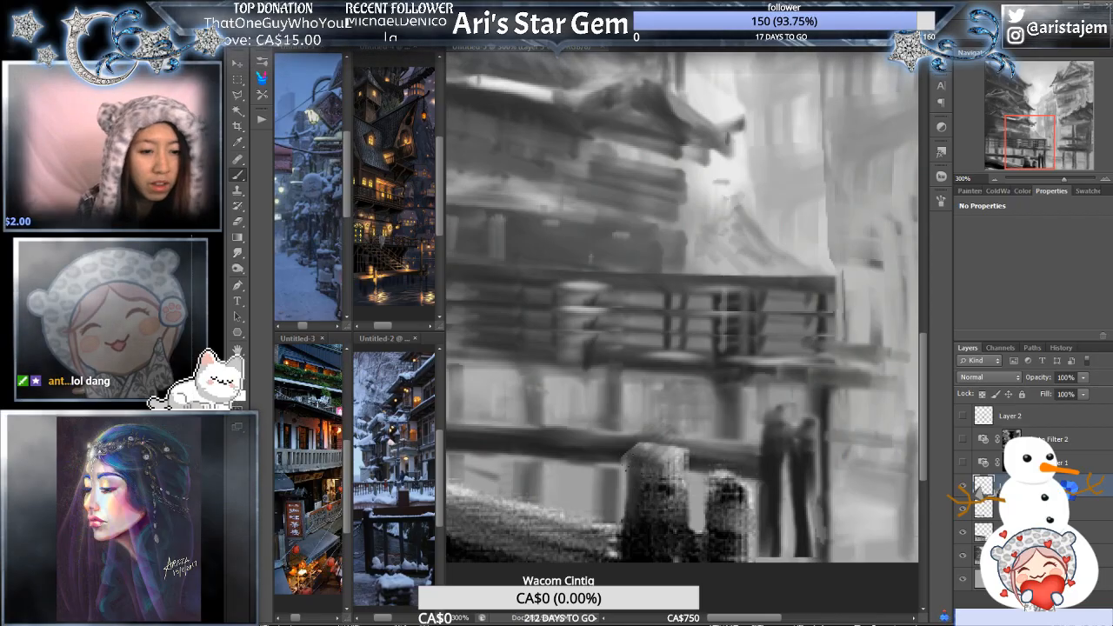
- Clean up the outer edges and top corner of the taller foreground post with the Eraser
key("e")
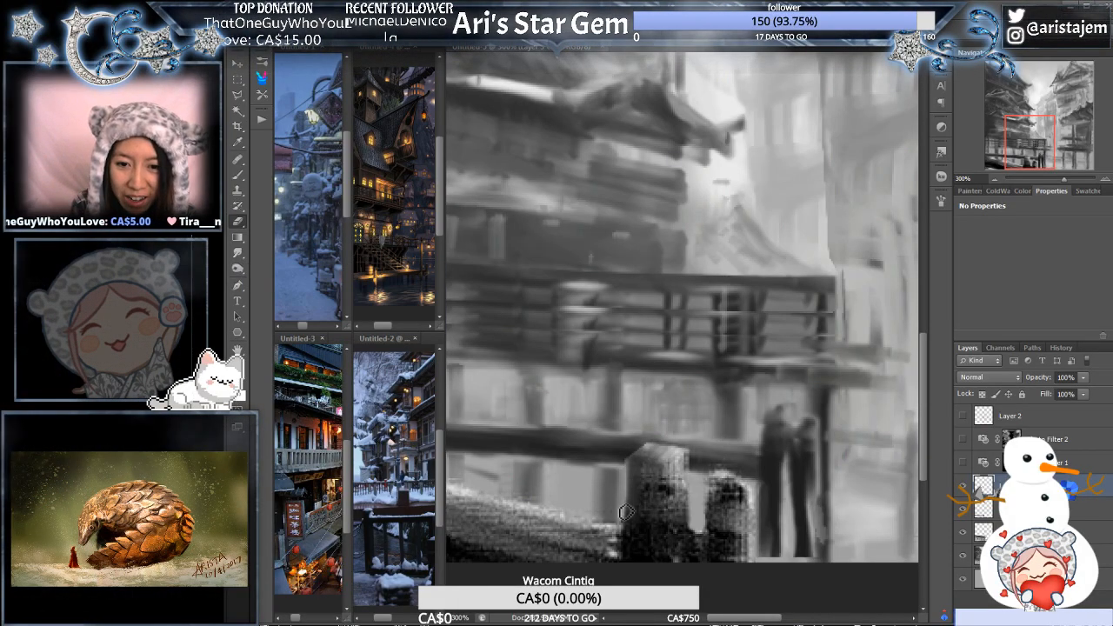
left_click_drag(700, 432, 656, 411)
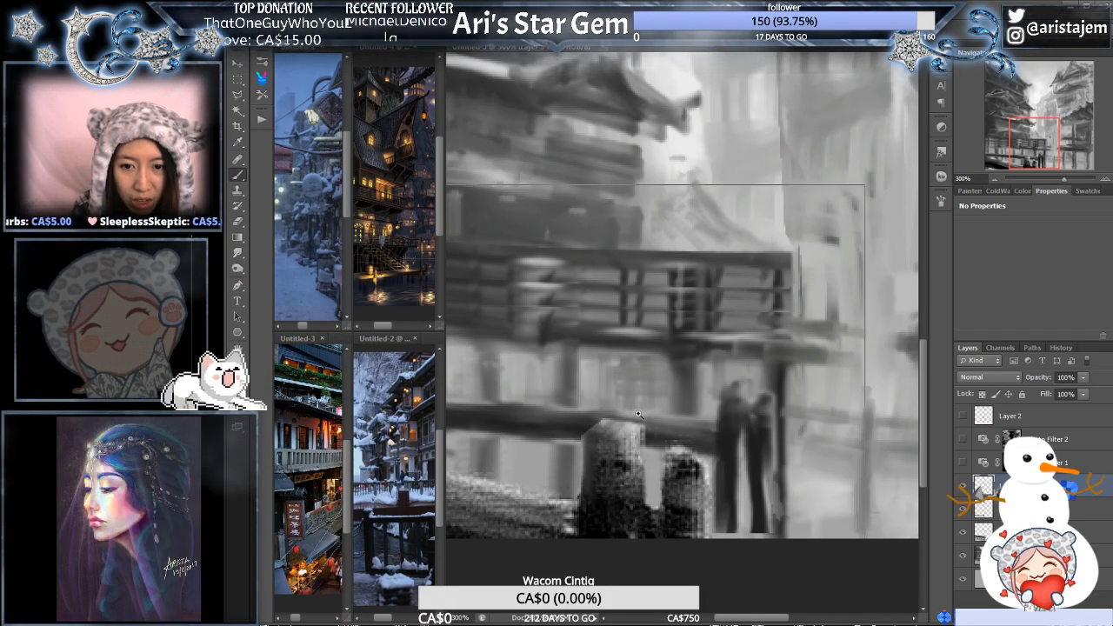
- Outline the four-sided top face of the taller foreground post as a Polygonal Lasso selection at 400% zoom
scroll(624, 432, "up", 1)
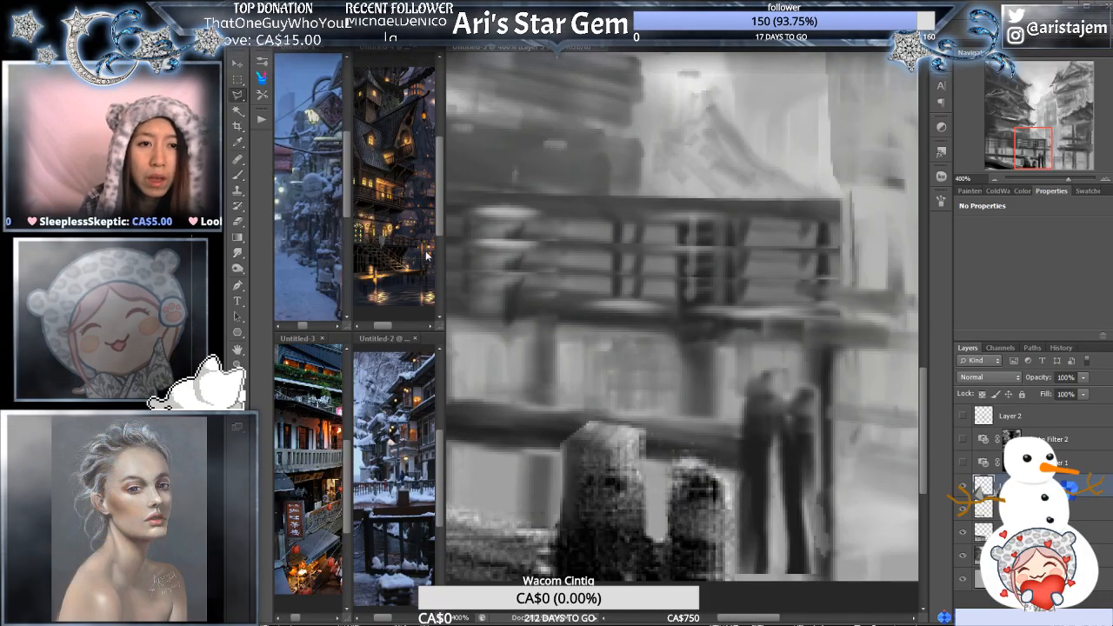
left_click(563, 444)
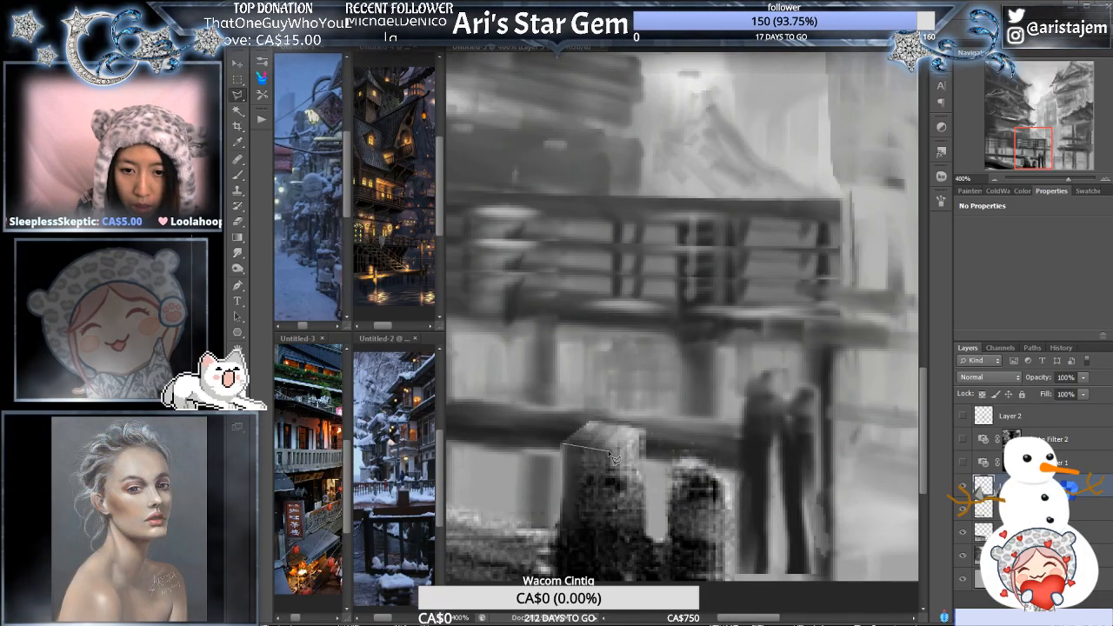
left_click(611, 451)
left_click(650, 428)
left_click(592, 419)
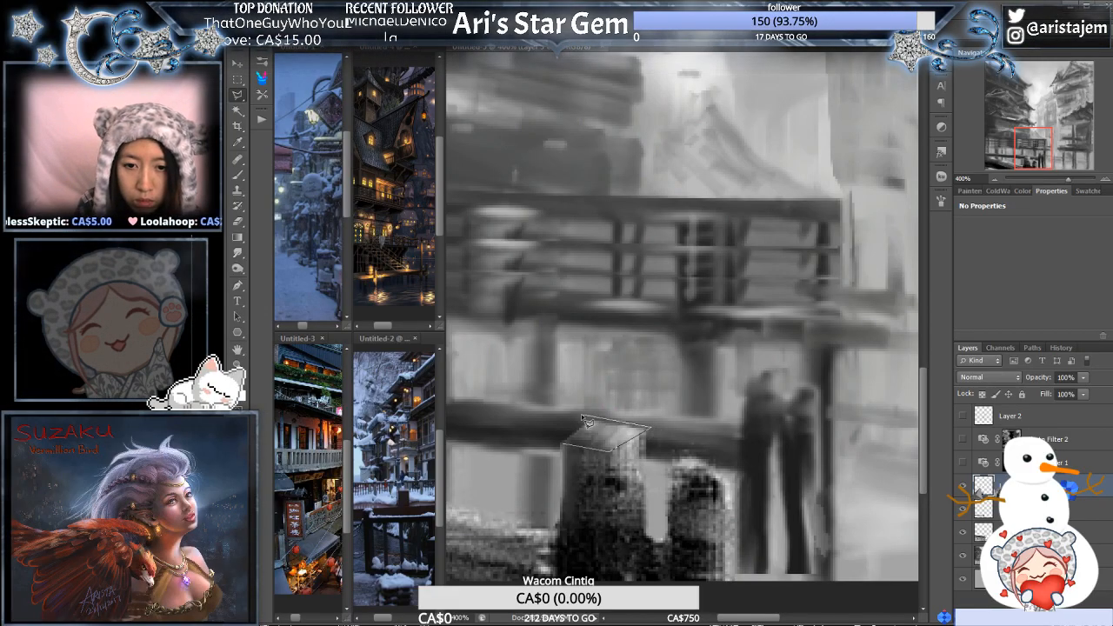
left_click(562, 444)
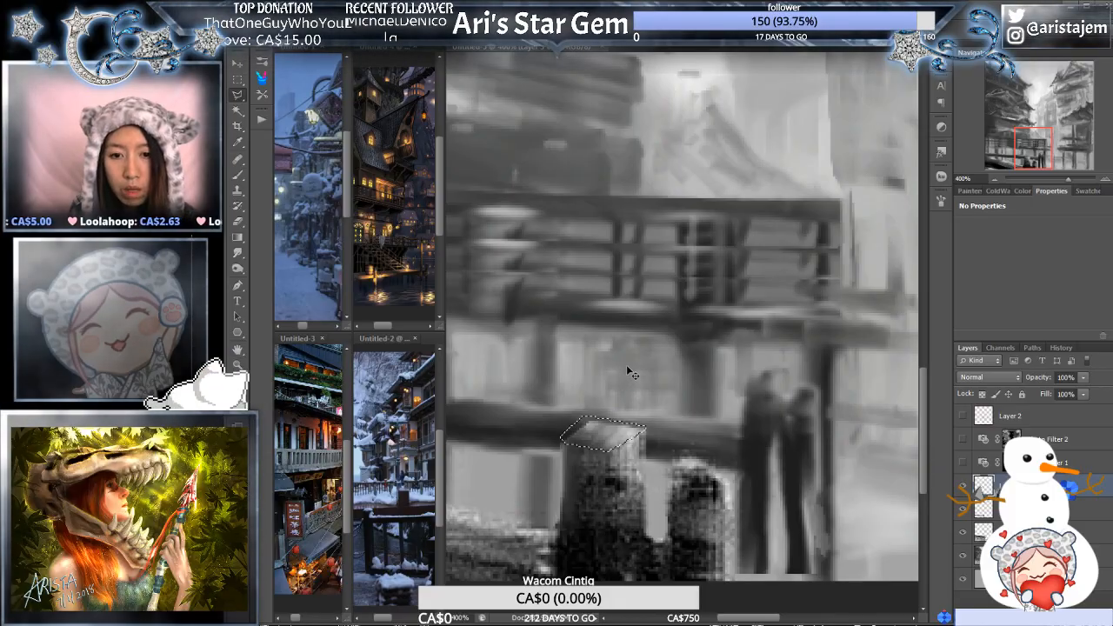
- Clear the selection around the taller foreground post's top face and save the painting
key("ctrl+d")
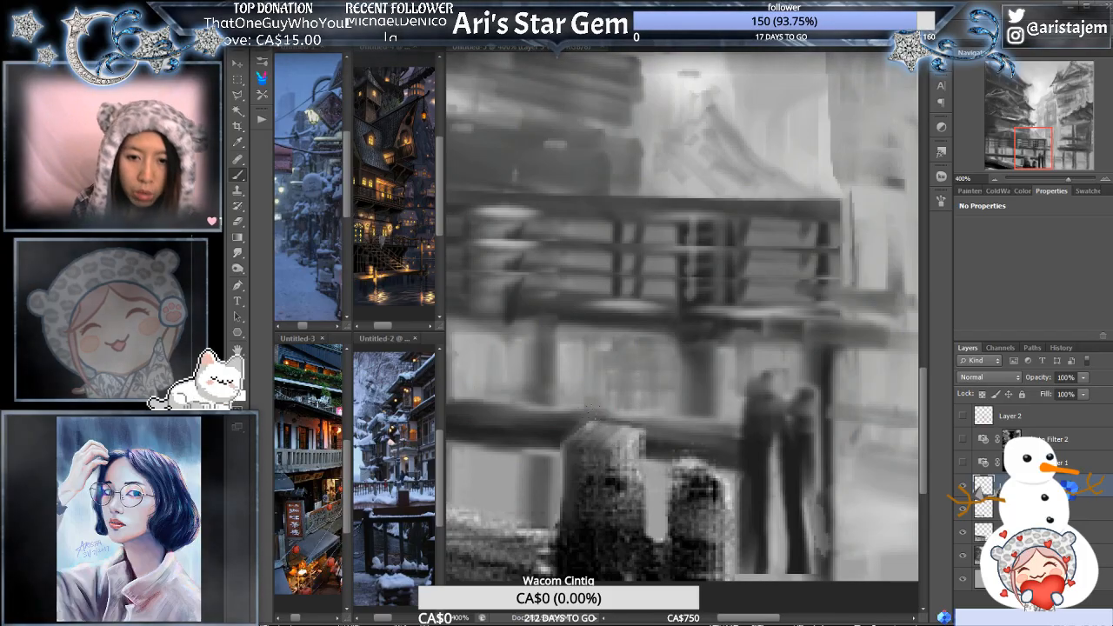
key("ctrl+s")
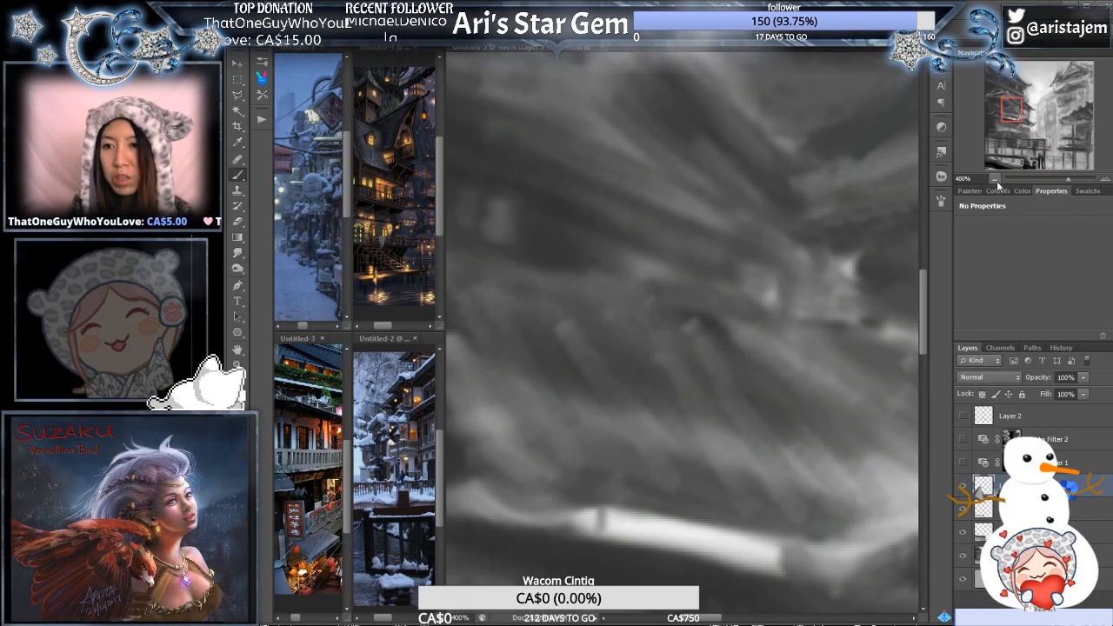
left_click_drag(997, 184, 994, 181)
left_click(995, 178)
left_click(995, 178)
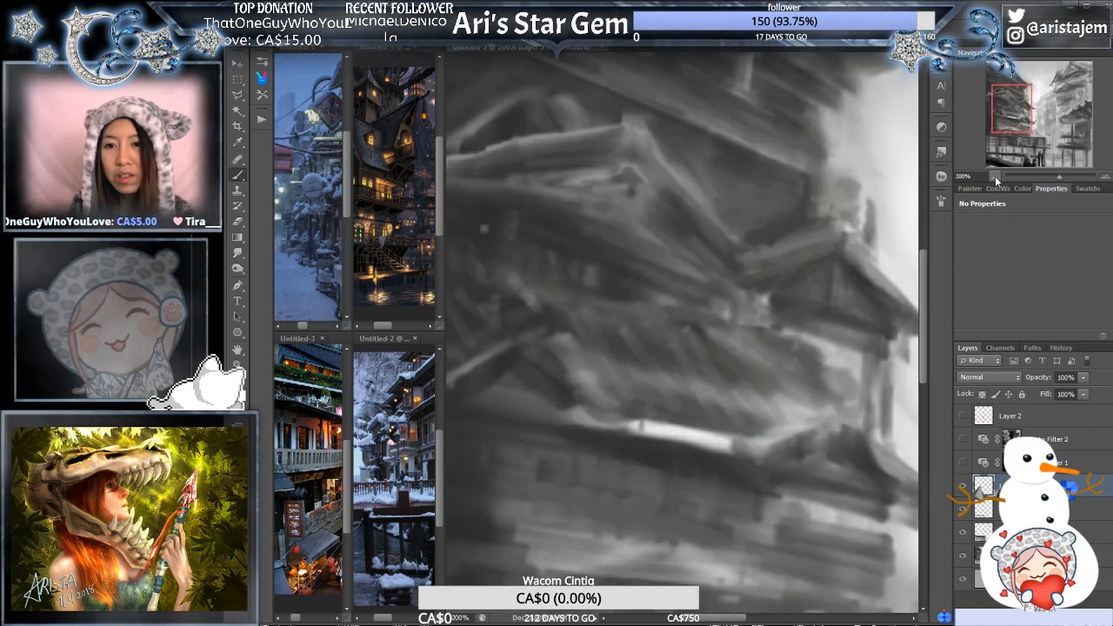
left_click(996, 178)
left_click(995, 178)
left_click(995, 178)
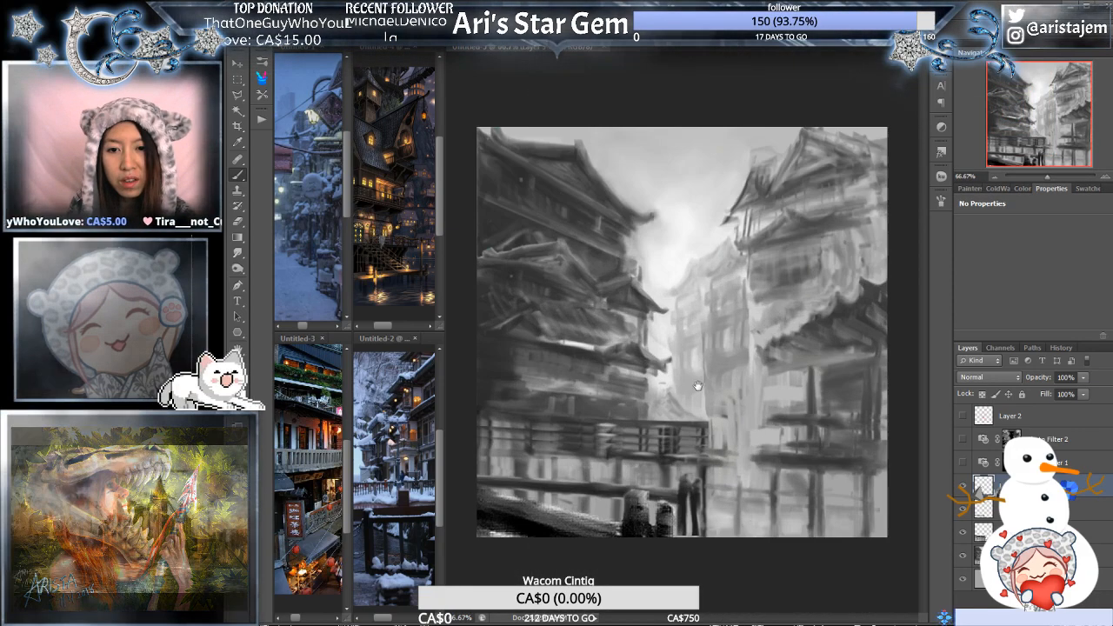
- Outline the taller foreground post's top face again as a Polygonal Lasso selection at 200% zoom
key("ctrl+plus")
left_click(691, 405, "ctrl")
left_click(691, 406, "ctrl")
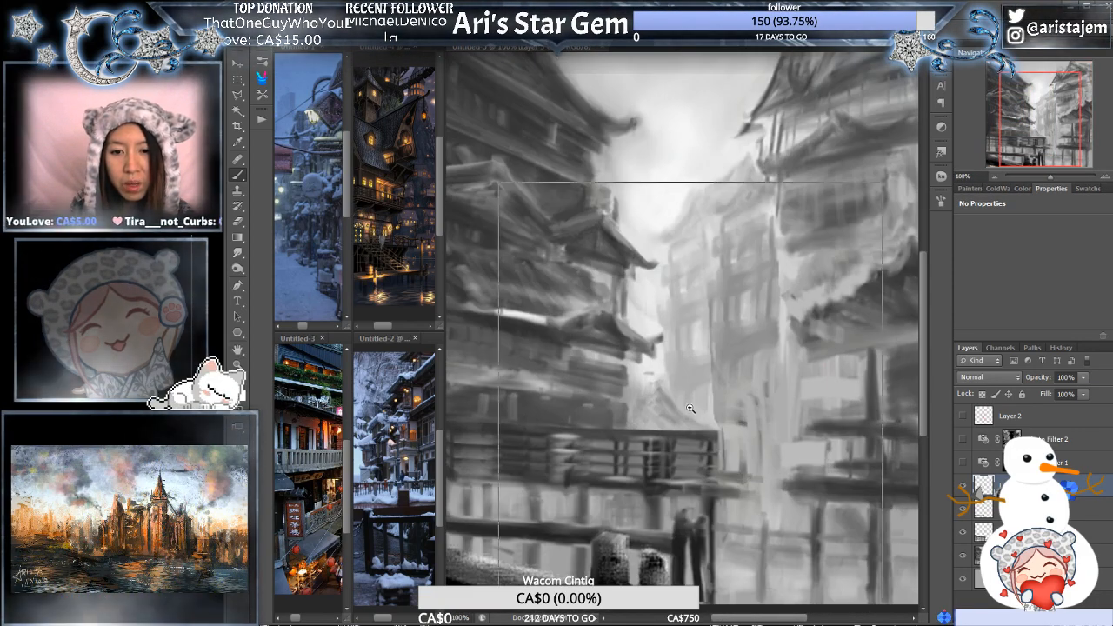
left_click_drag(644, 513, 727, 249)
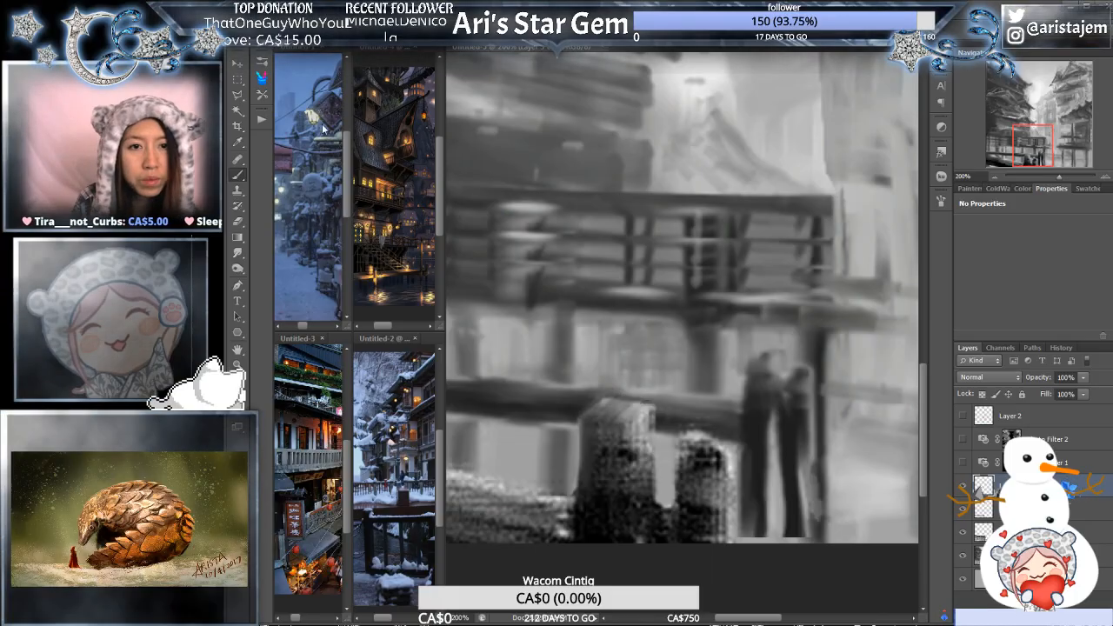
left_click(238, 94)
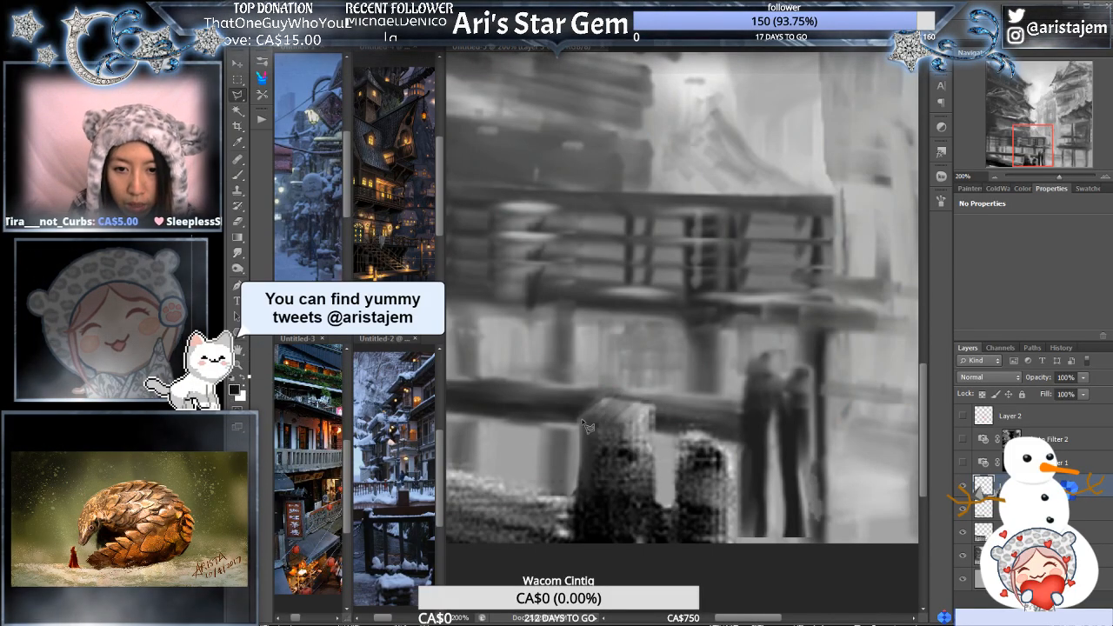
left_click(581, 420)
left_click(628, 427)
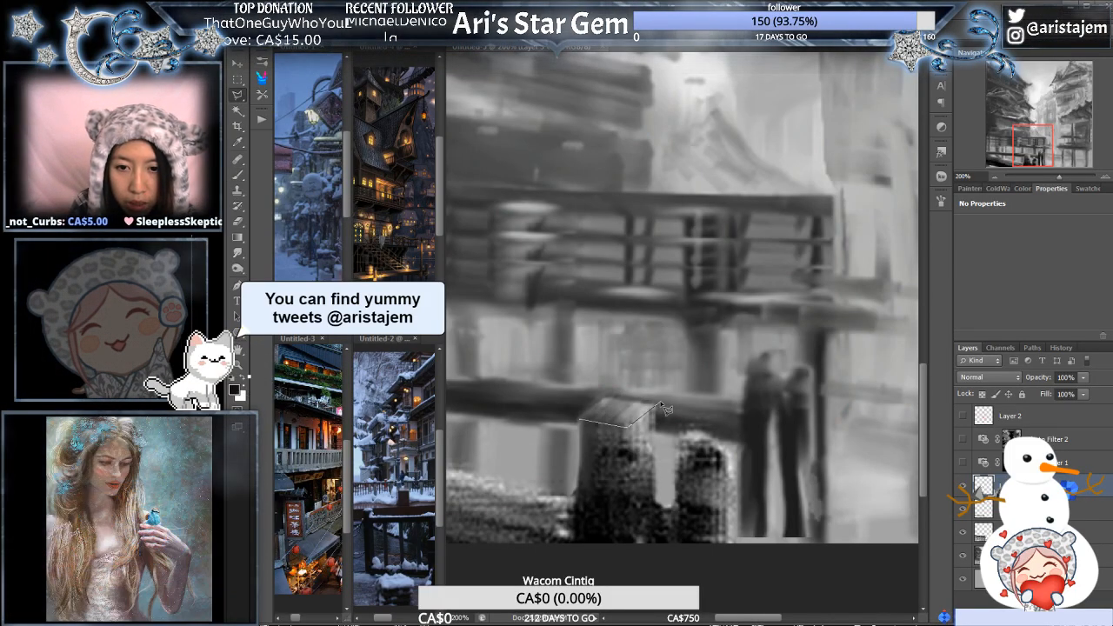
left_click(661, 404)
left_click(606, 384)
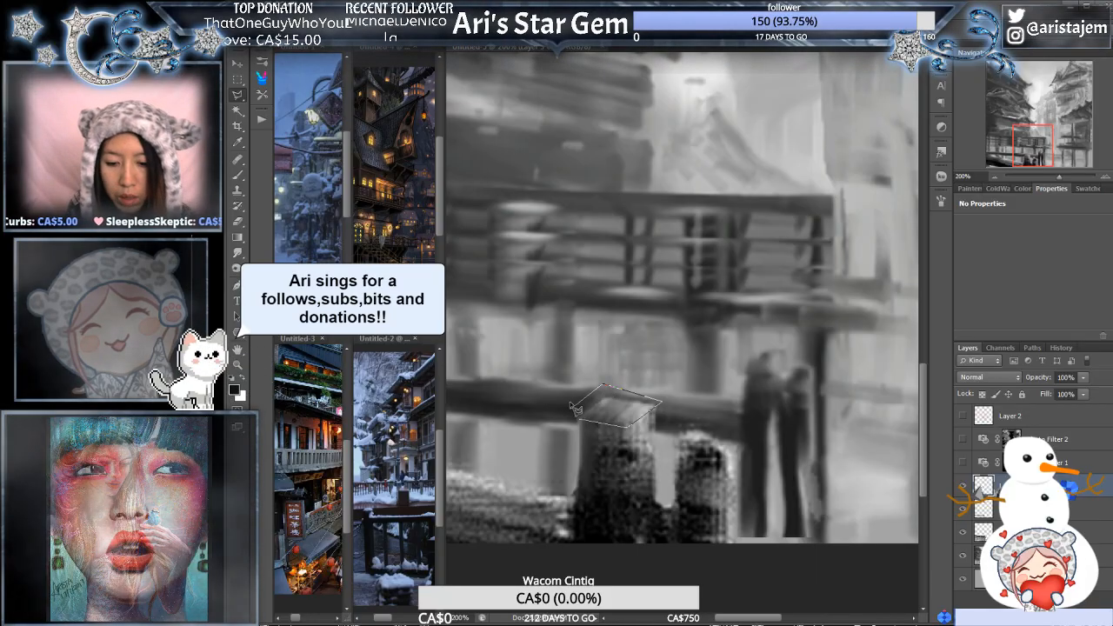
double_click(574, 408)
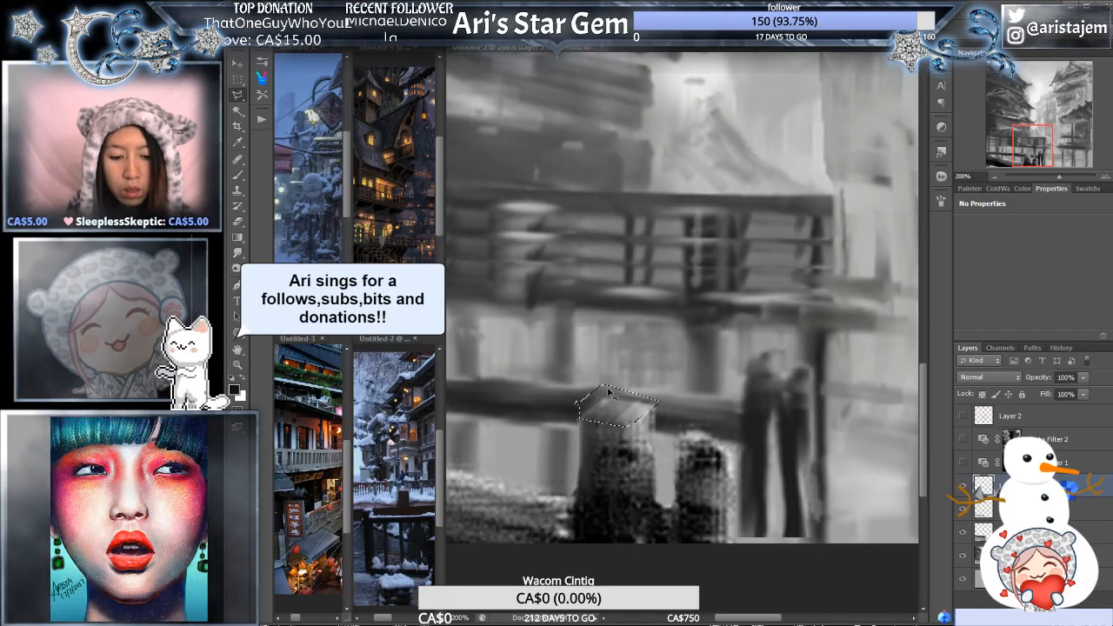
- Brush lighter grey strokes across the selected top face of the taller post and clear the selection
key("b")
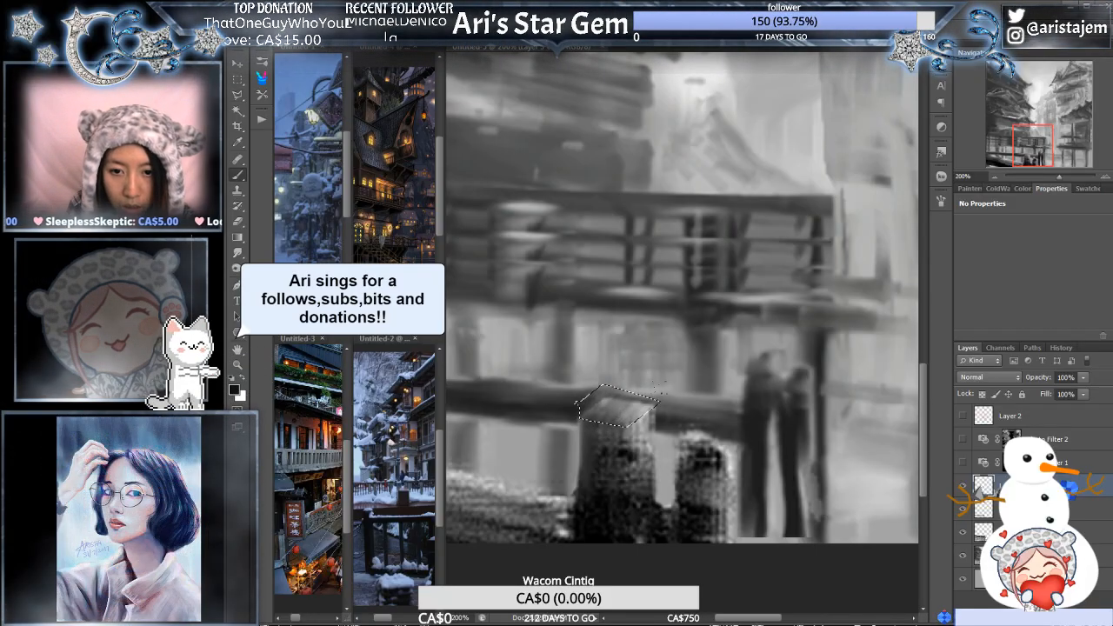
left_click(800, 144, "alt")
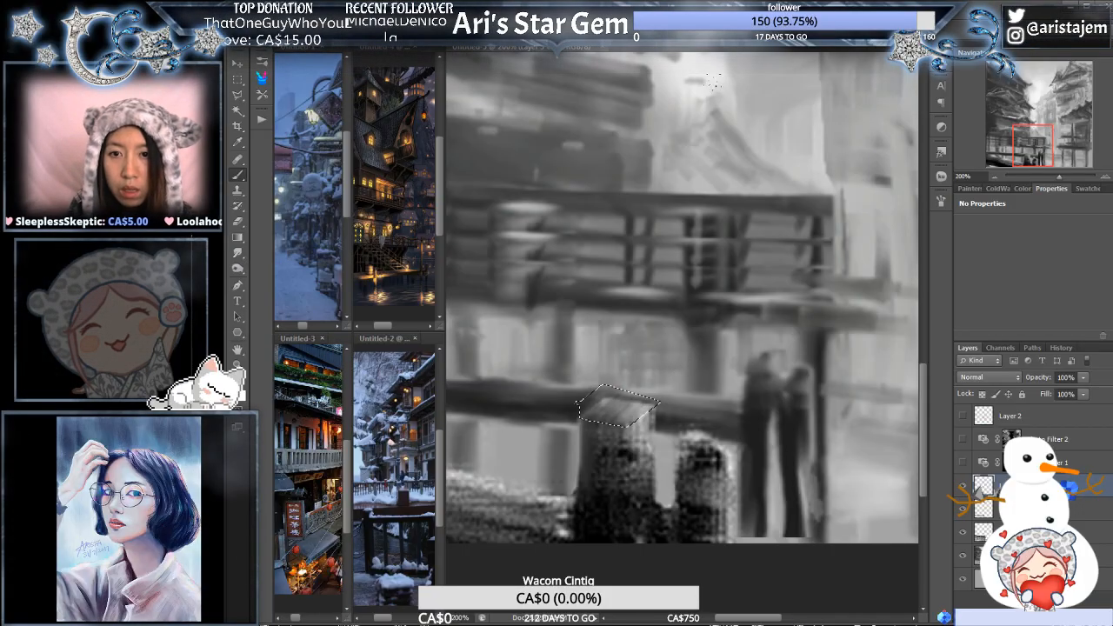
left_click_drag(600, 404, 645, 400)
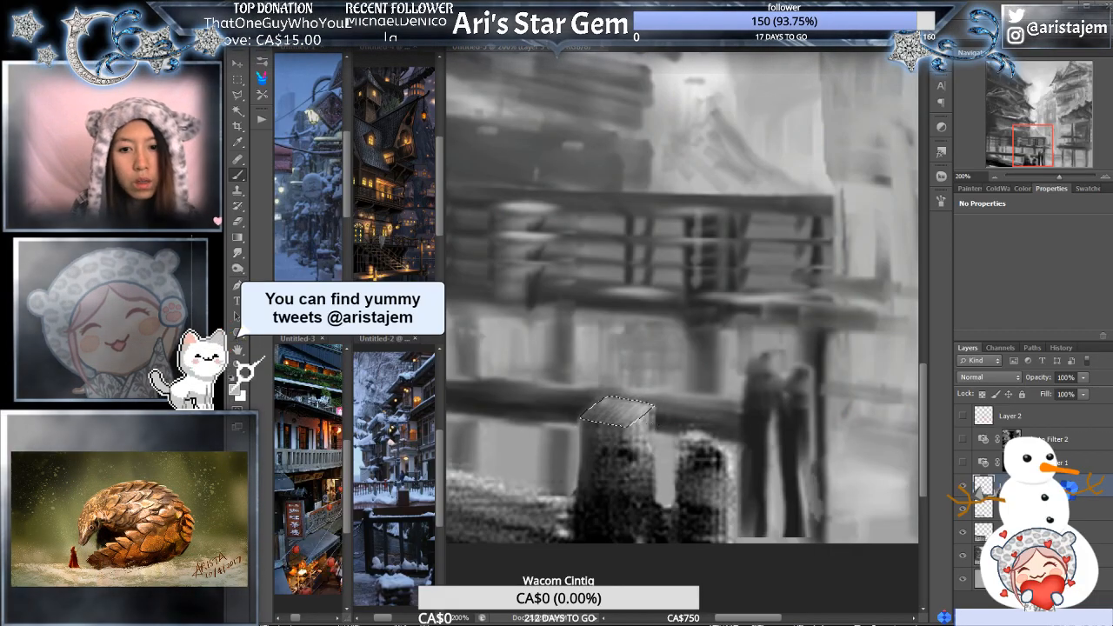
key("ctrl+minus")
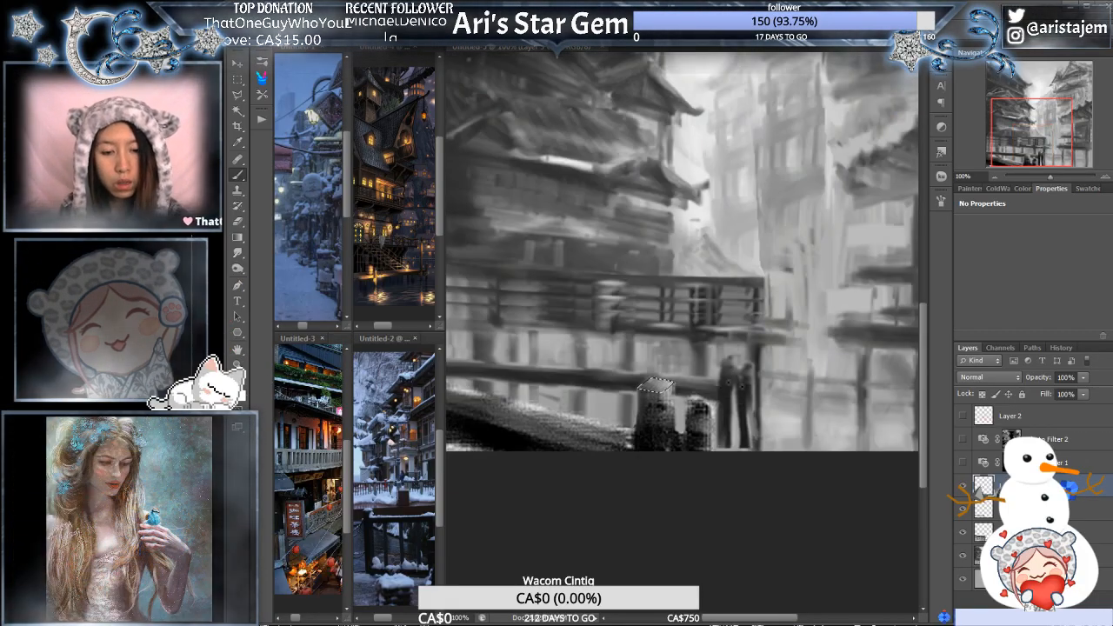
left_click(718, 435, "alt")
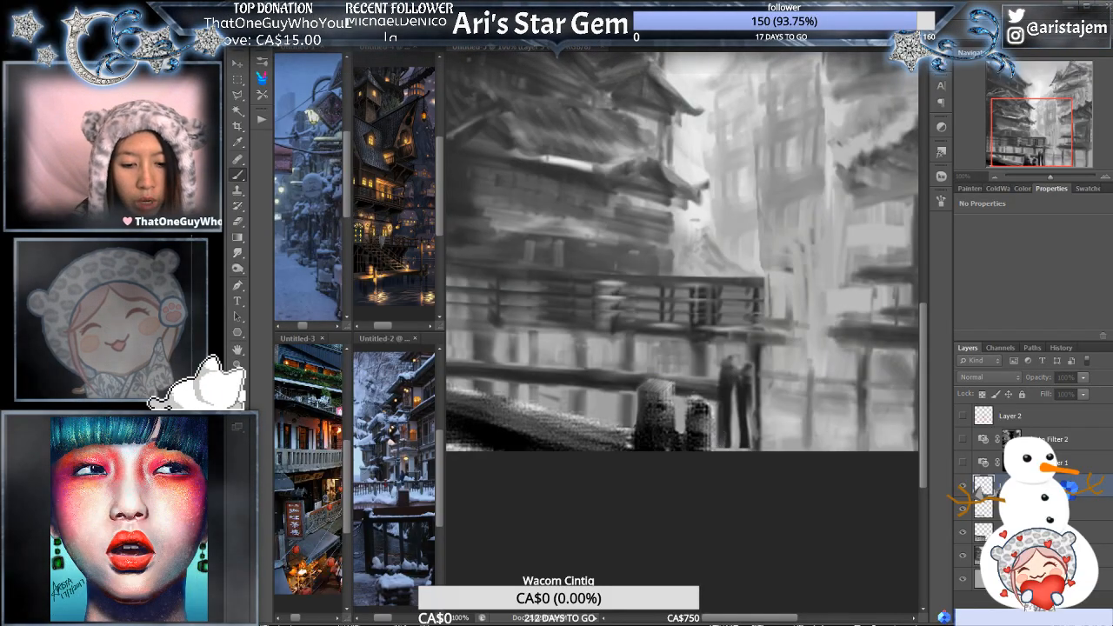
- Flip the whole composition horizontally and make both Photo Filter layers visible again
key("ctrl+plus")
key("ctrl+plus")
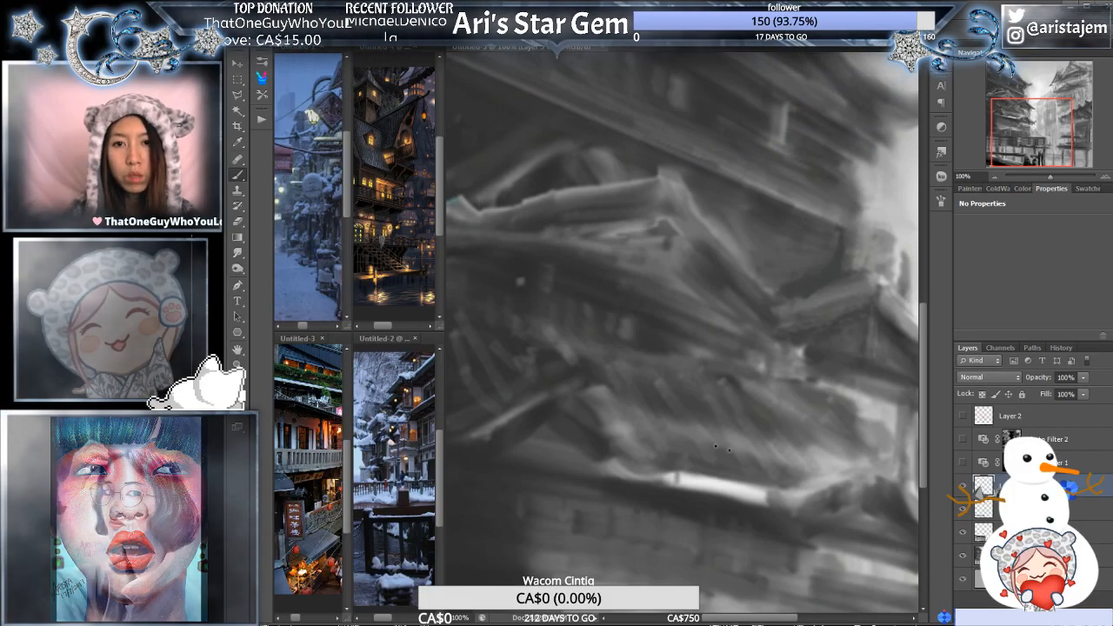
mouse_move(1054, 179)
left_mouse_down()
mouse_move(1034, 179)
mouse_move(1045, 182)
left_mouse_up()
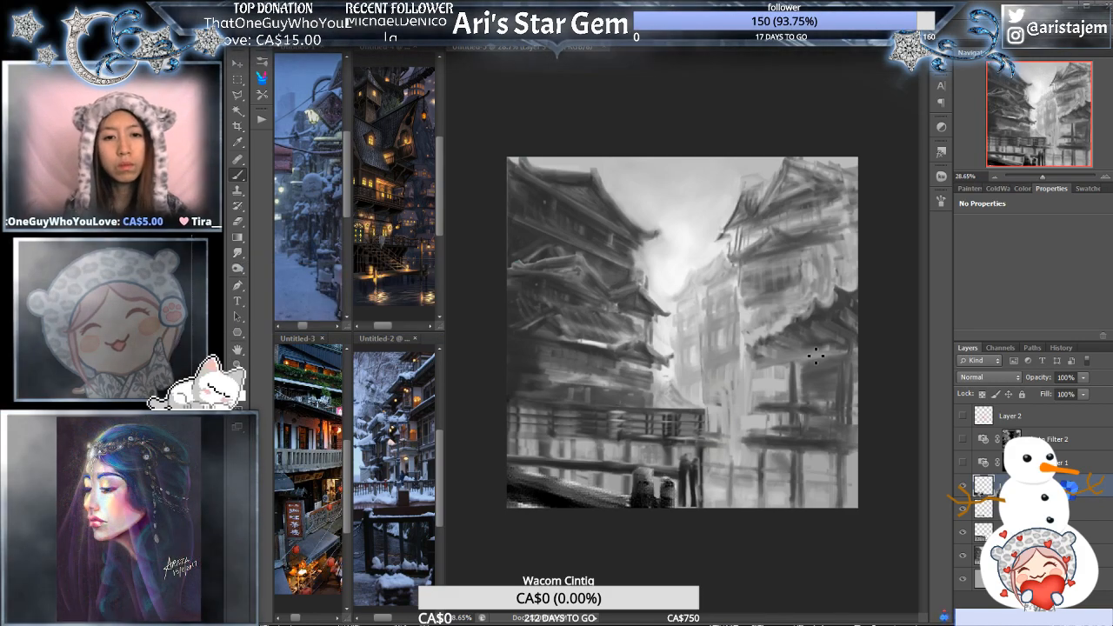
key("shift+h")
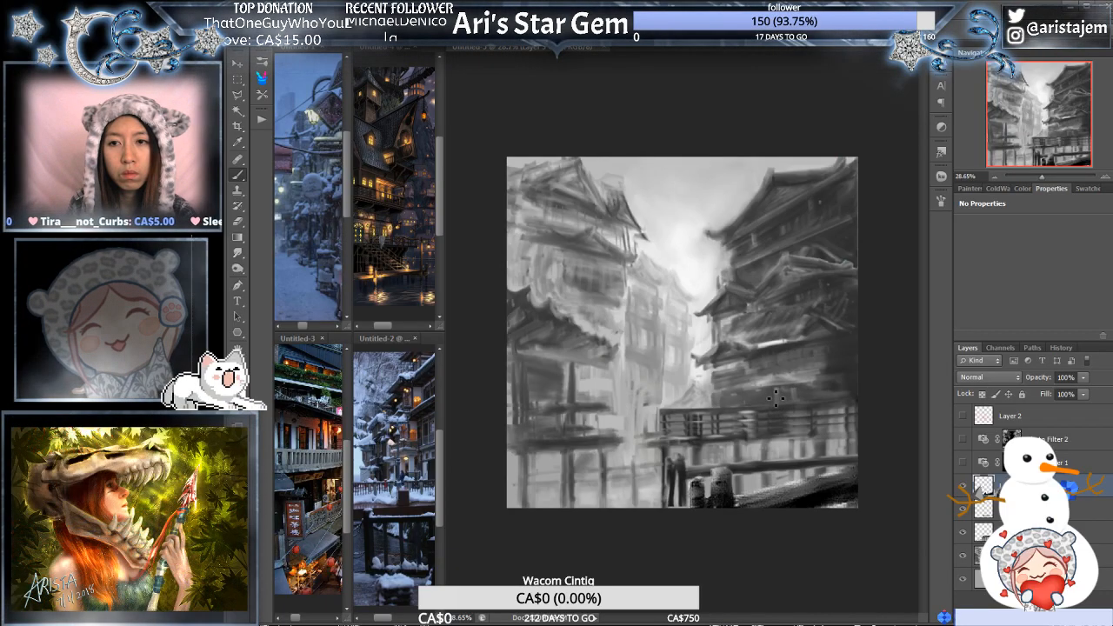
left_click(964, 441)
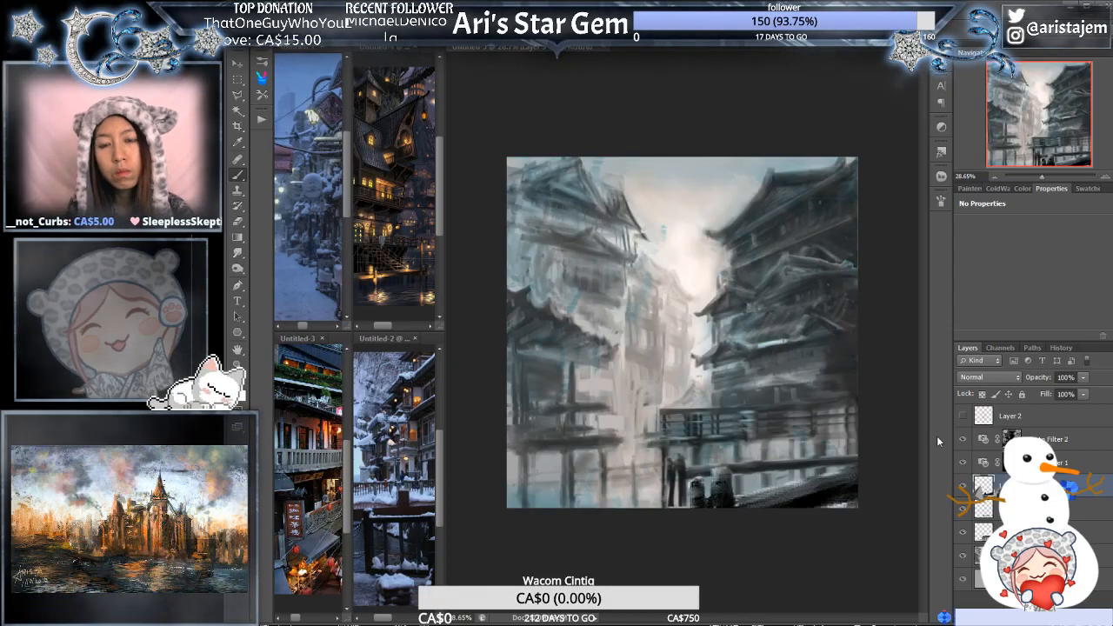
- Try duplicating the Photo Filter 2 layer to strengthen its blue tint
left_click(1012, 437)
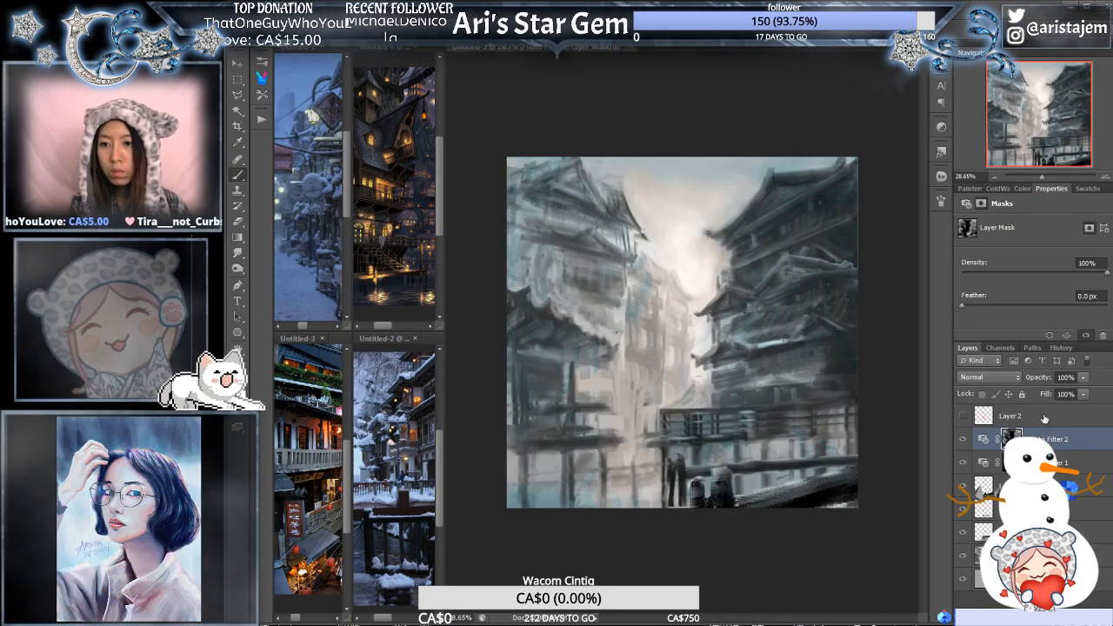
key("ctrl+j")
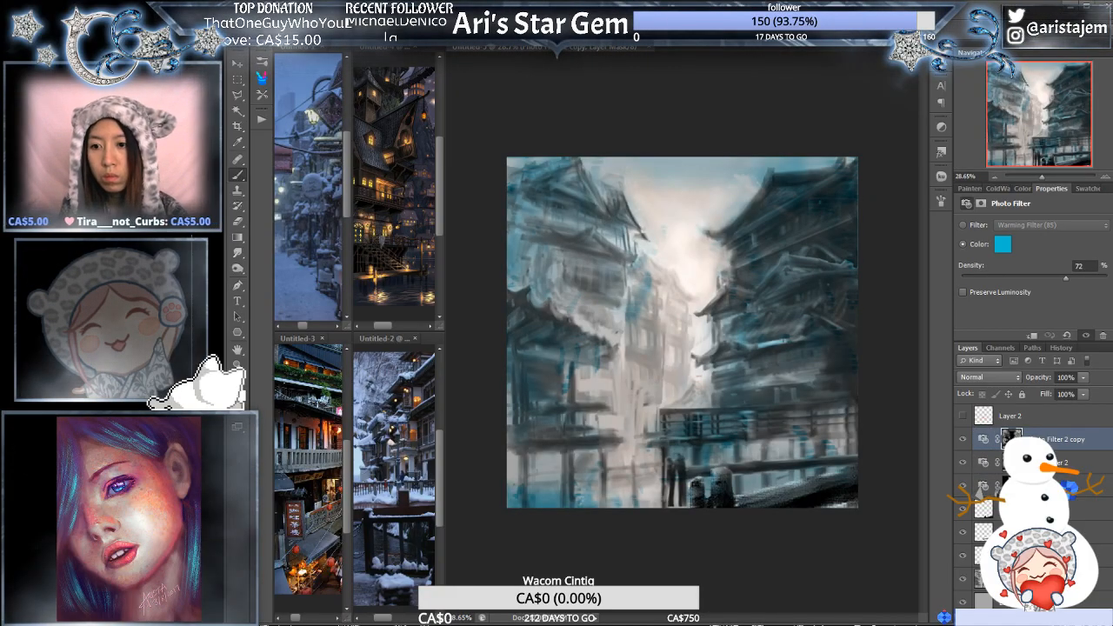
key("ctrl+z")
left_click(1012, 439)
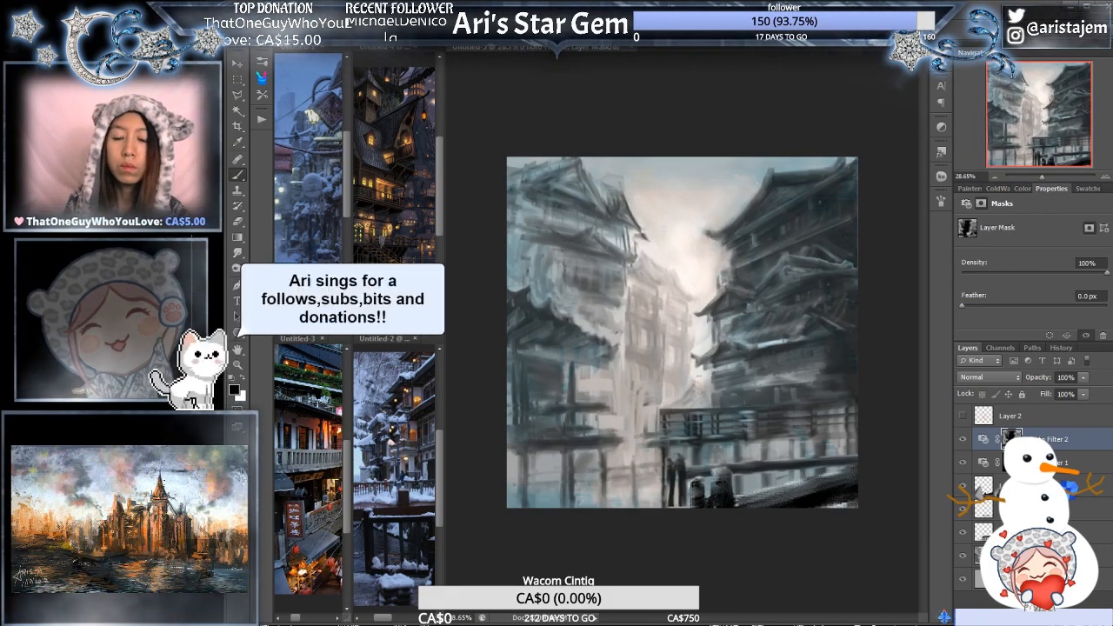
- Set the density of Photo Filter 1, the Warming Filter (85), to 29%
left_click(1011, 463)
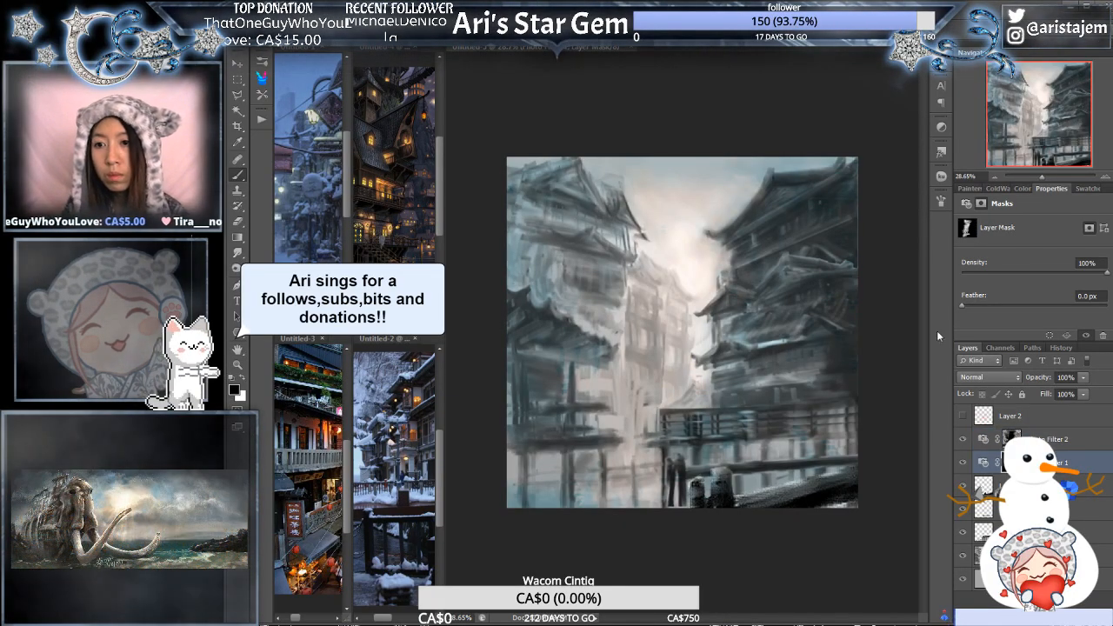
left_click(983, 463)
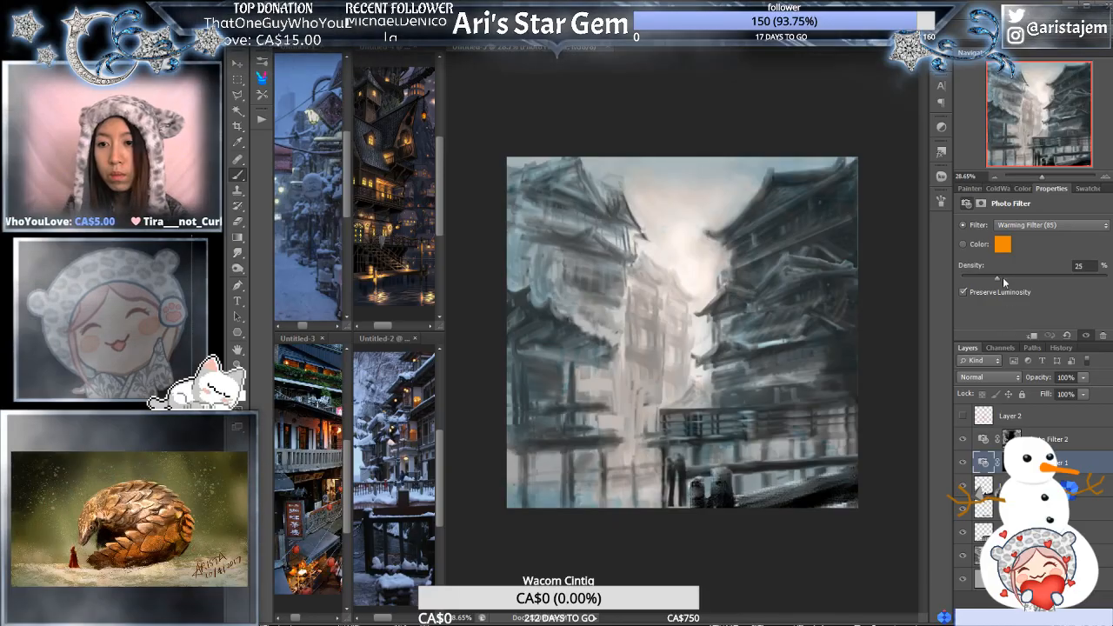
left_click_drag(1014, 279, 1004, 279)
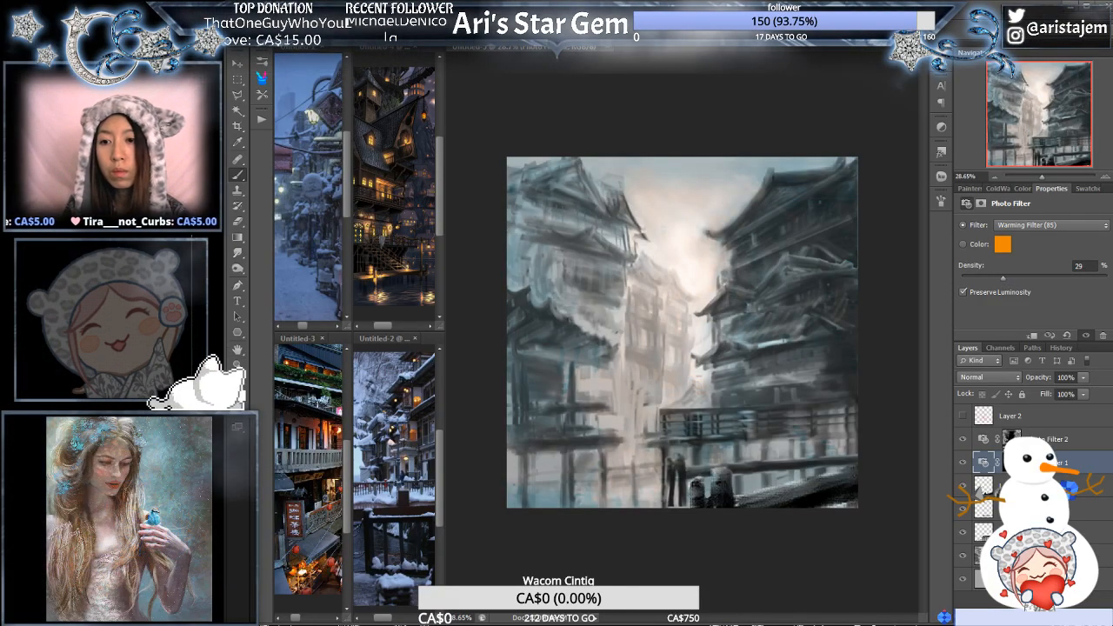
- Set the density of the blue Photo Filter 2 to 53% and duplicate that layer
left_click(1051, 440)
left_click_drag(1063, 275, 1037, 277)
key("ctrl+j")
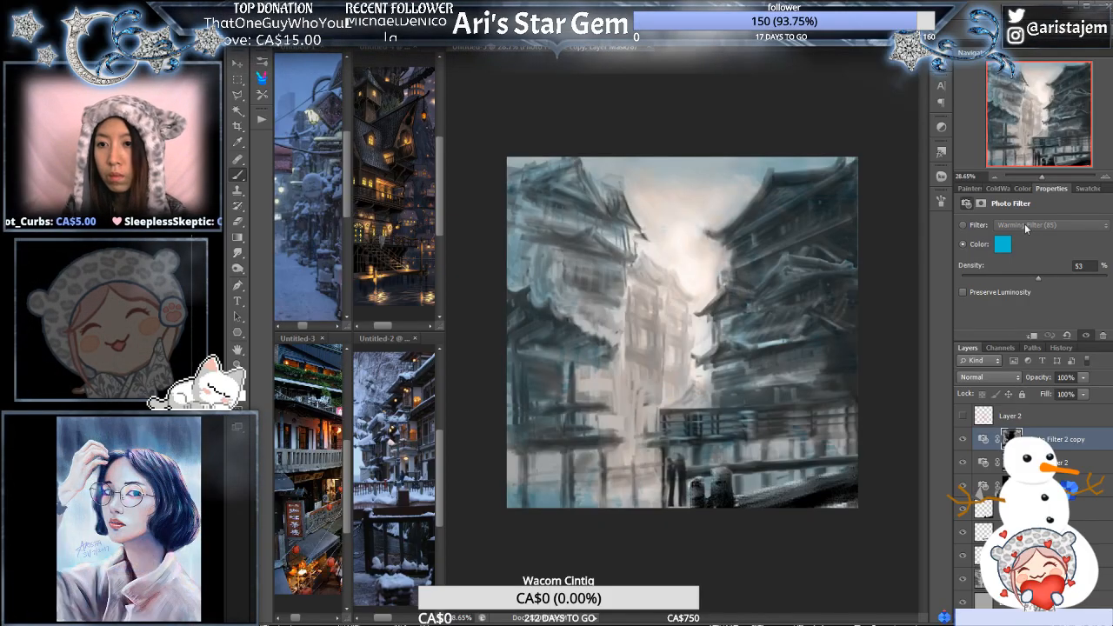
- Change the duplicated Photo Filter to Cooling Filter (80) with Preserve Luminosity enabled and a density of 7%
left_click(976, 227)
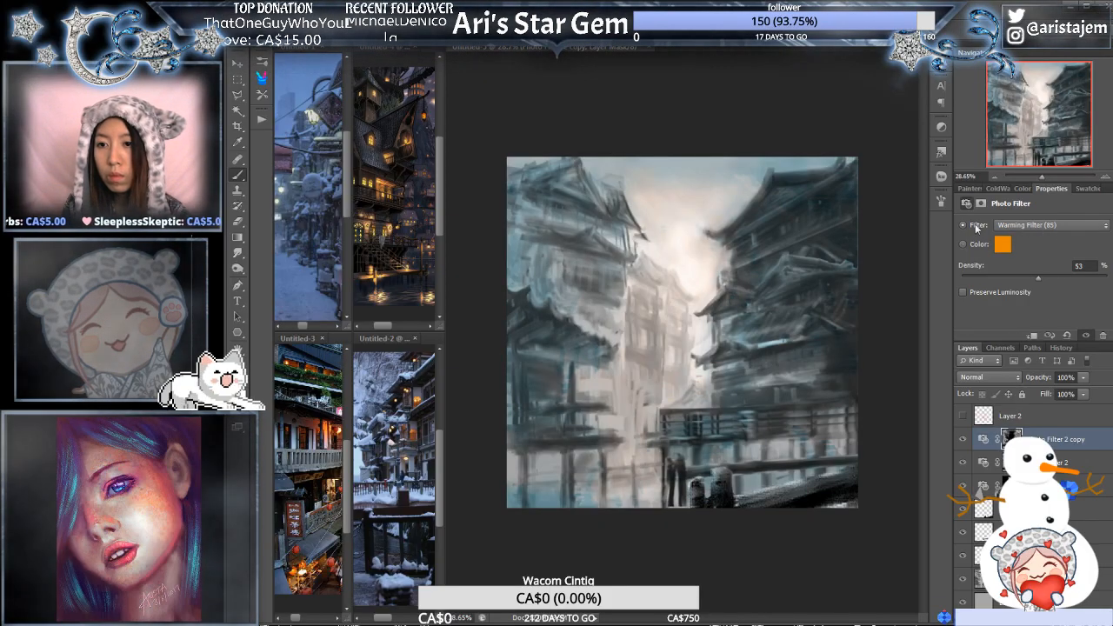
left_click(1047, 227)
left_click(1050, 267)
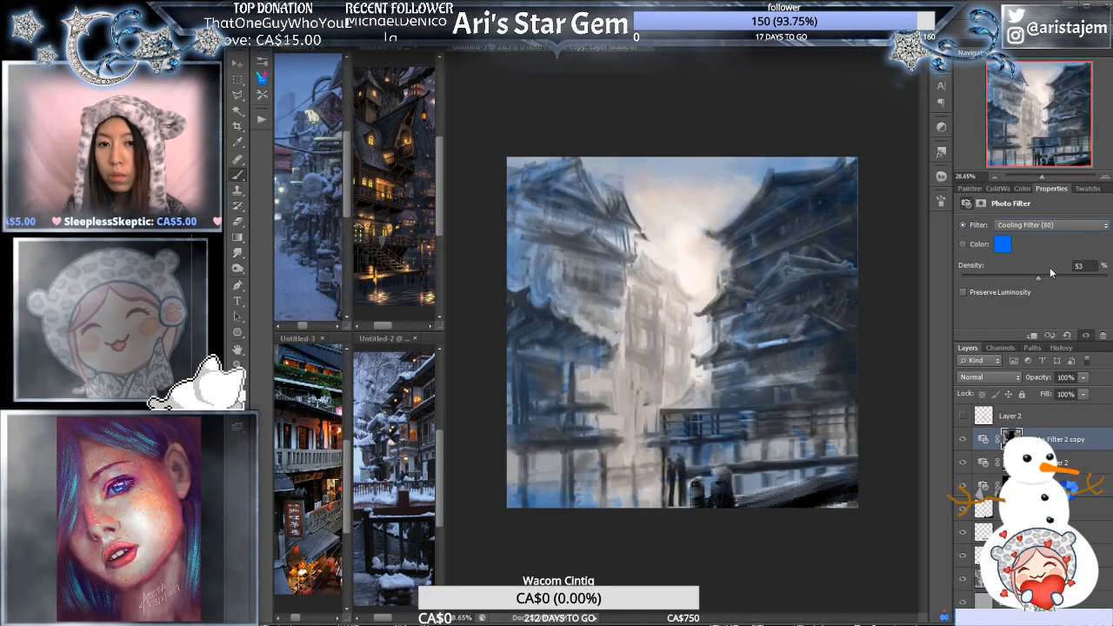
left_click_drag(1038, 277, 1000, 277)
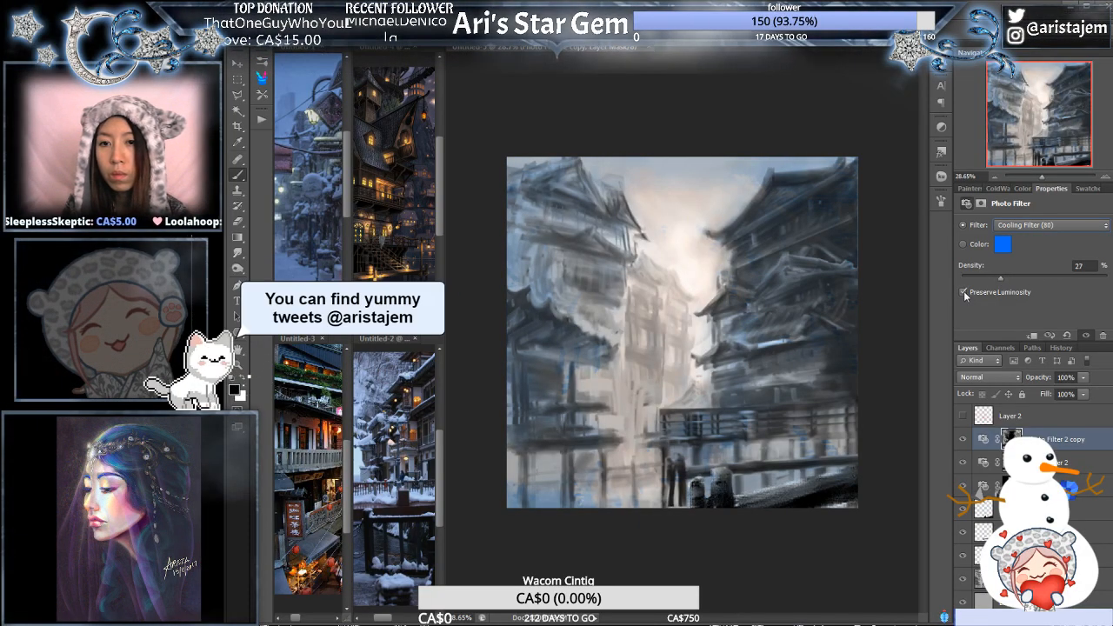
left_click_drag(1000, 278, 970, 275)
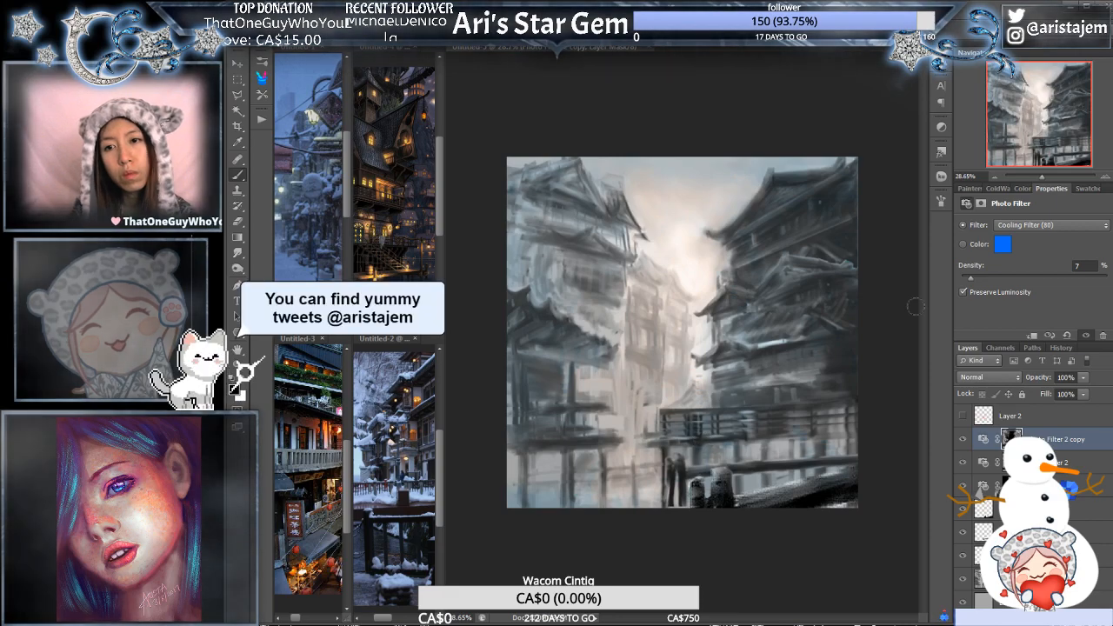
- On the foreground layer, refine the shading of the thicker dark wooden post beside the two figures
key("ctrl+plus")
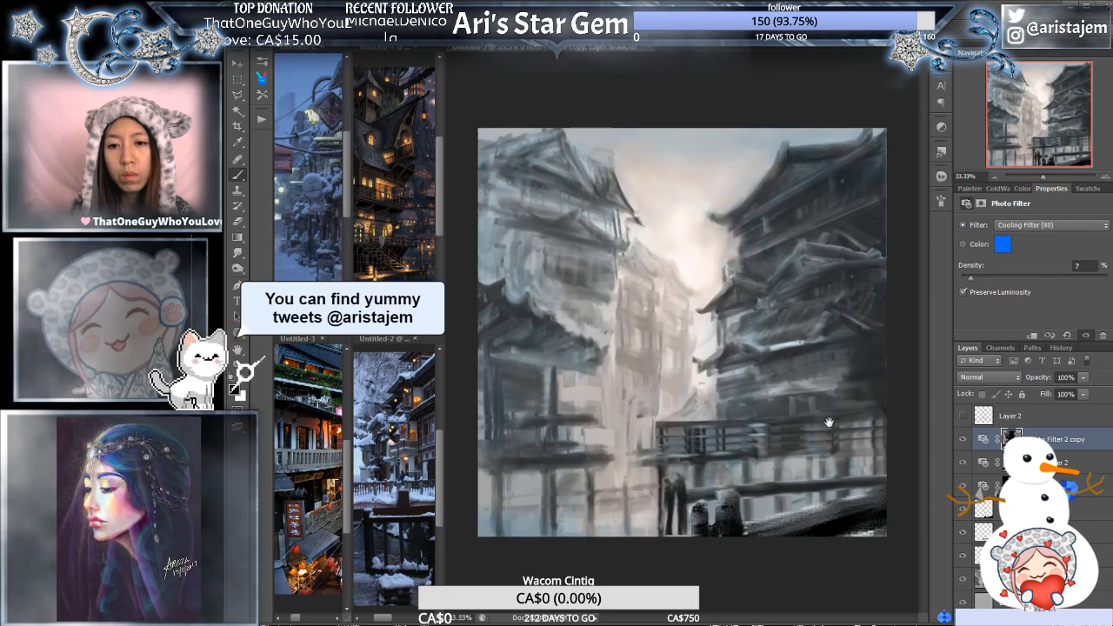
left_click(835, 441)
left_click_drag(828, 507, 778, 403)
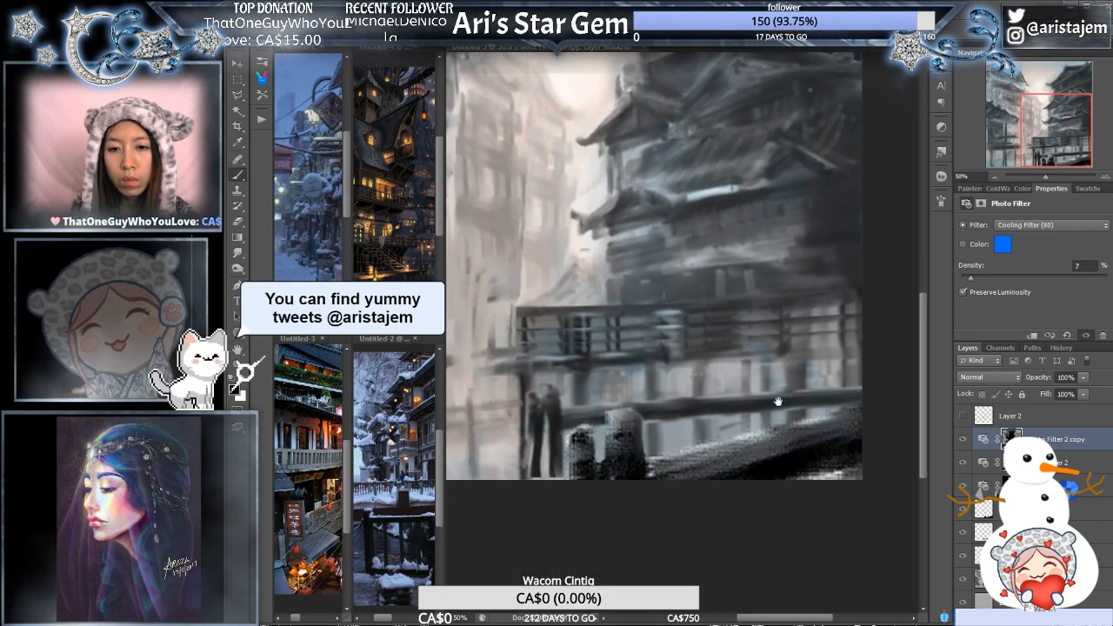
key("ctrl+plus")
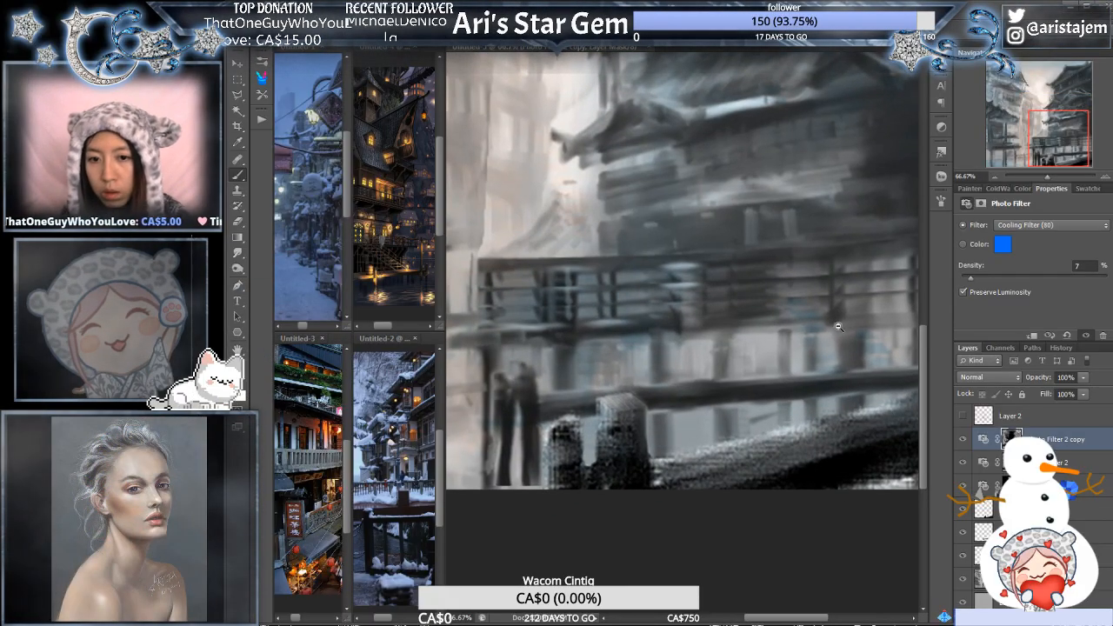
key("ctrl+minus")
left_click_drag(819, 311, 809, 329)
key("ctrl+plus")
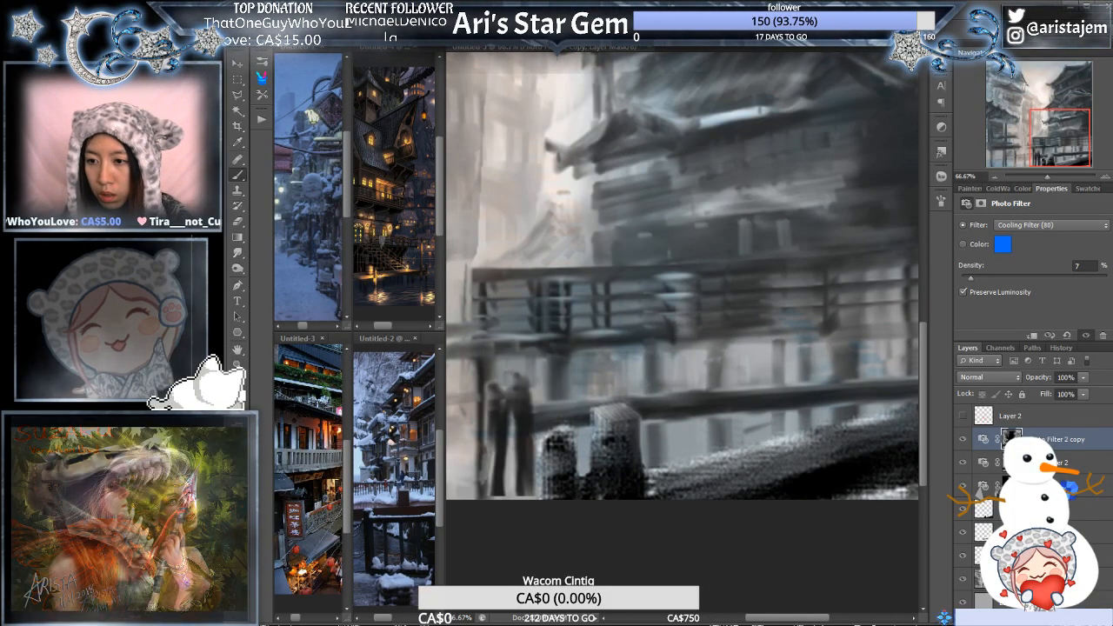
left_click(985, 554)
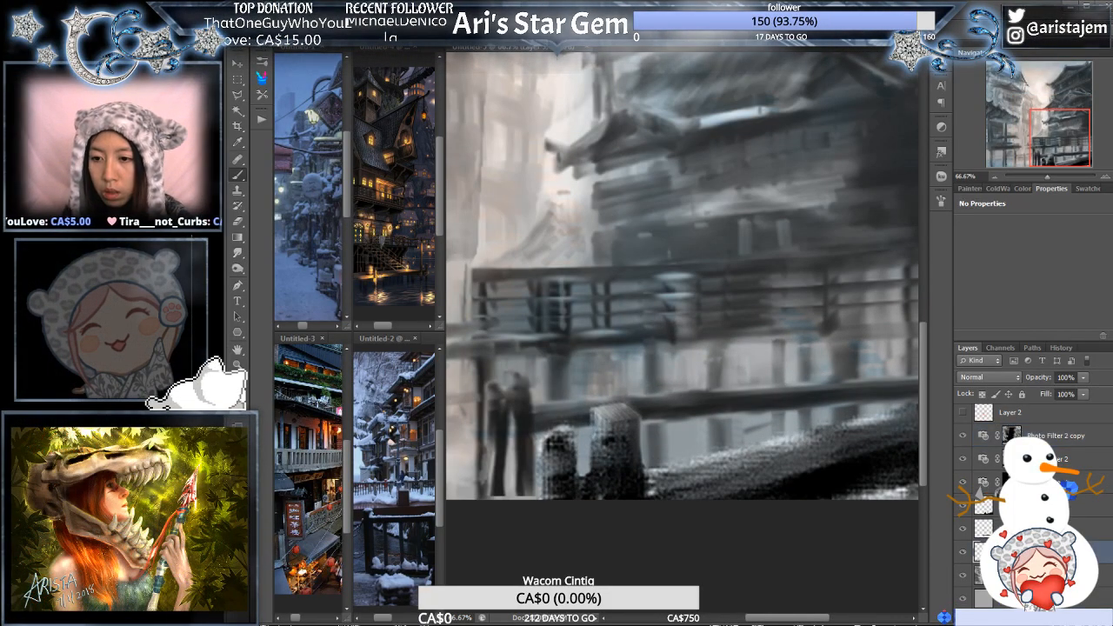
left_click(1014, 505)
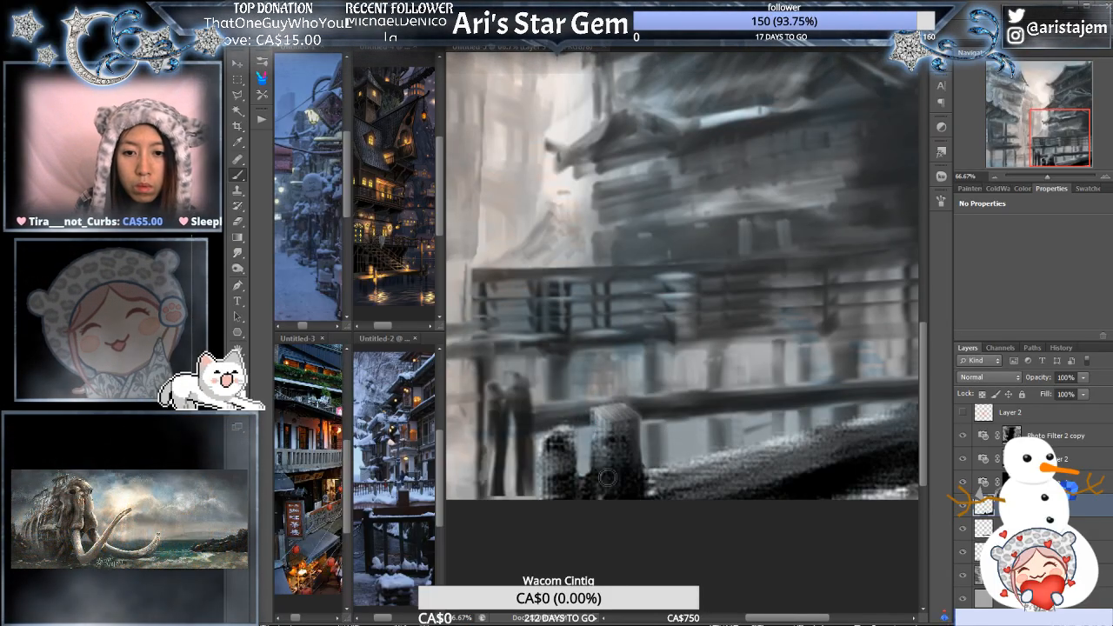
mouse_move(607, 478)
left_mouse_down()
mouse_move(603, 425)
mouse_move(618, 444)
left_mouse_up()
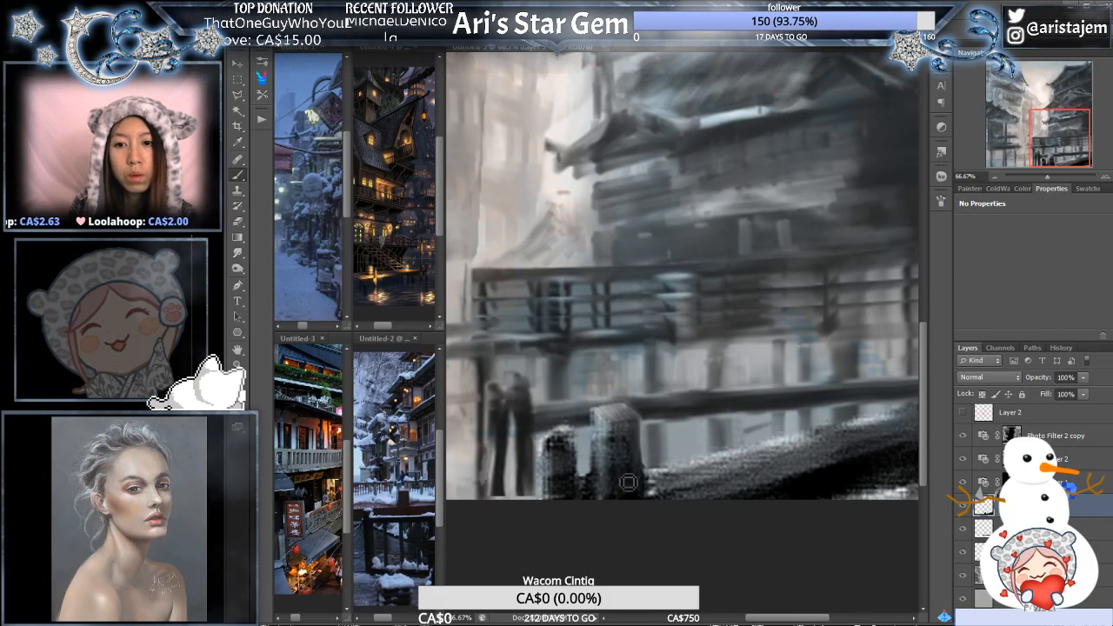
- Erase along the underside of the foreground railing at the canvas's lower-right corner and touch up that edge with the brush
left_click_drag(784, 424, 674, 425)
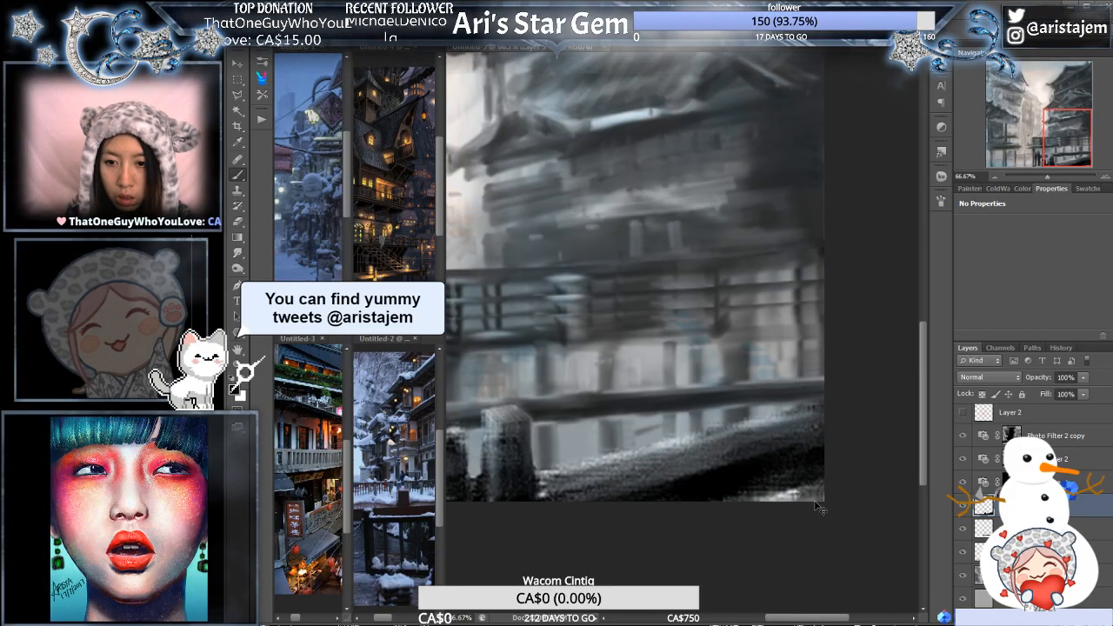
left_click_drag(760, 500, 825, 483)
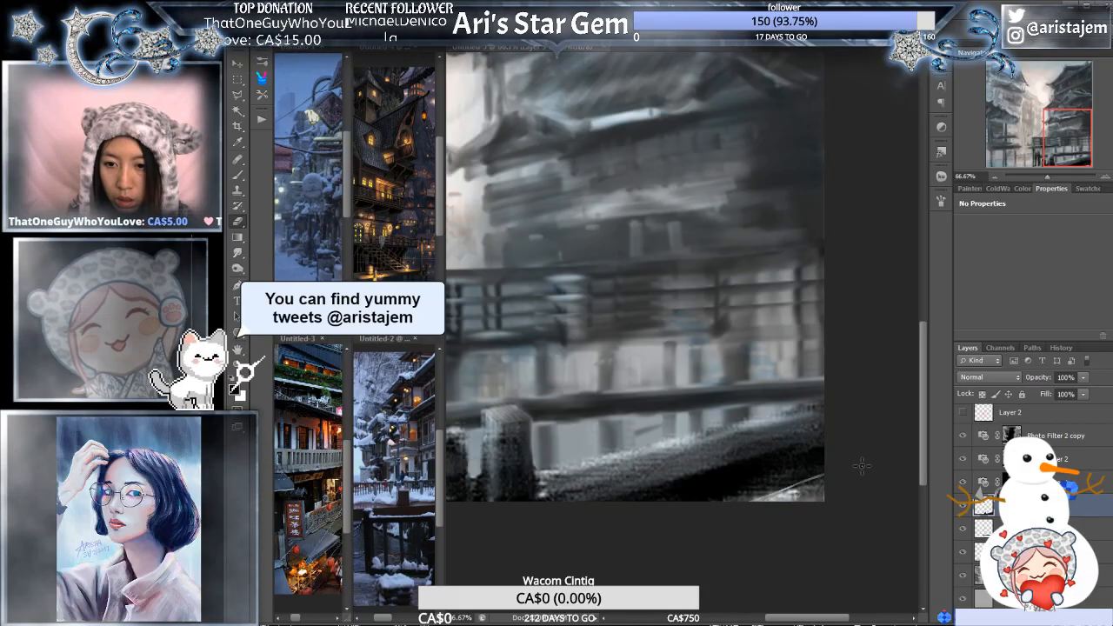
left_click_drag(793, 493, 844, 467)
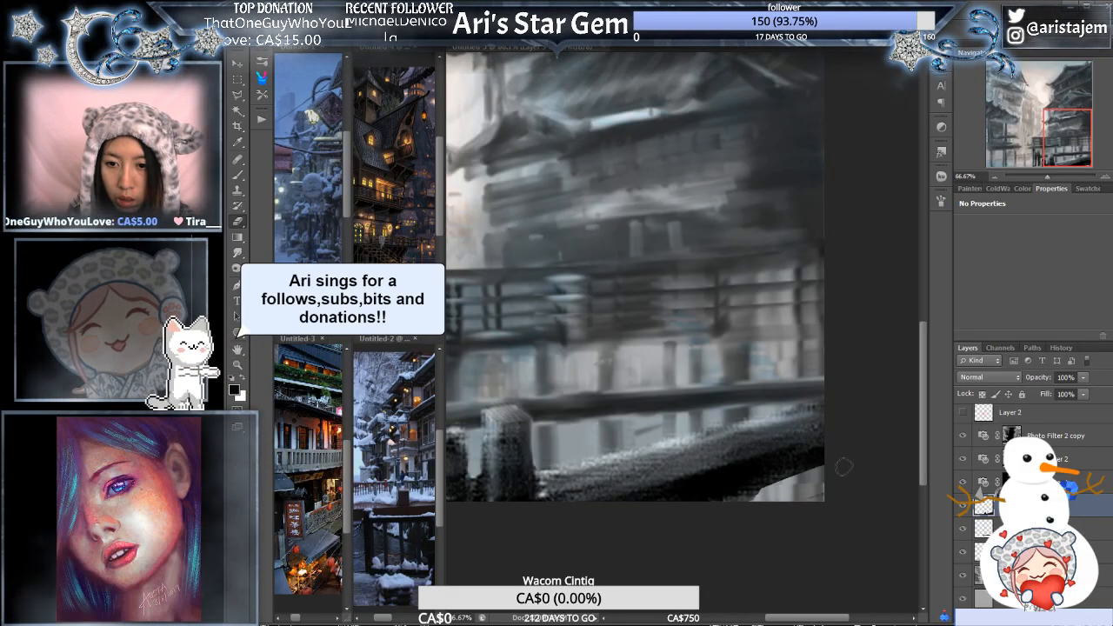
key("ctrl+z")
left_click_drag(769, 498, 847, 473)
key("ctrl+z")
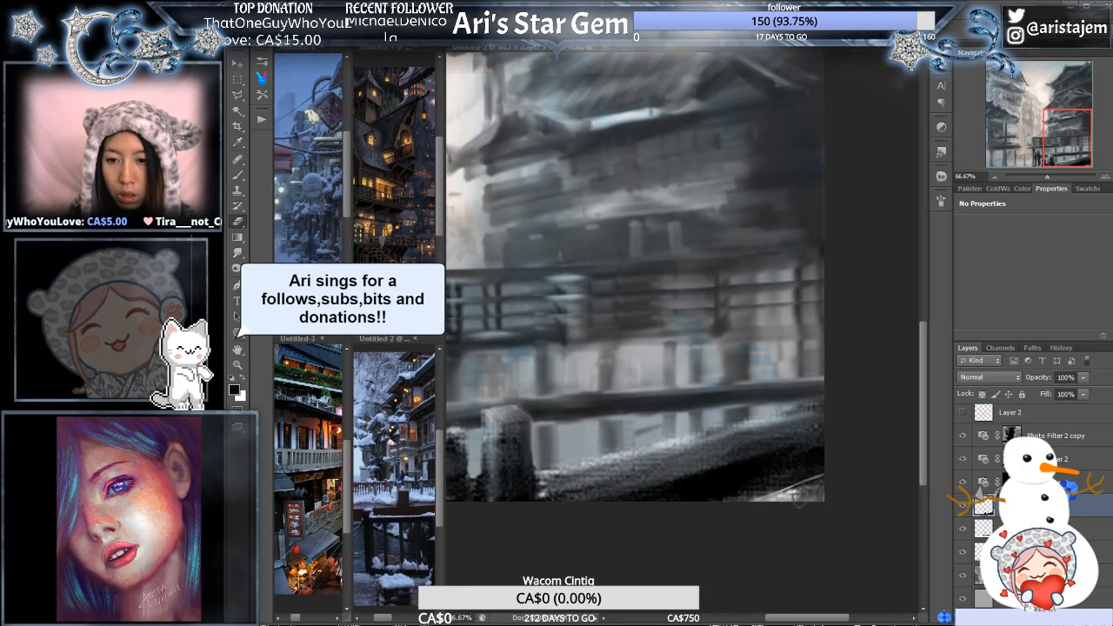
left_click_drag(770, 504, 833, 487)
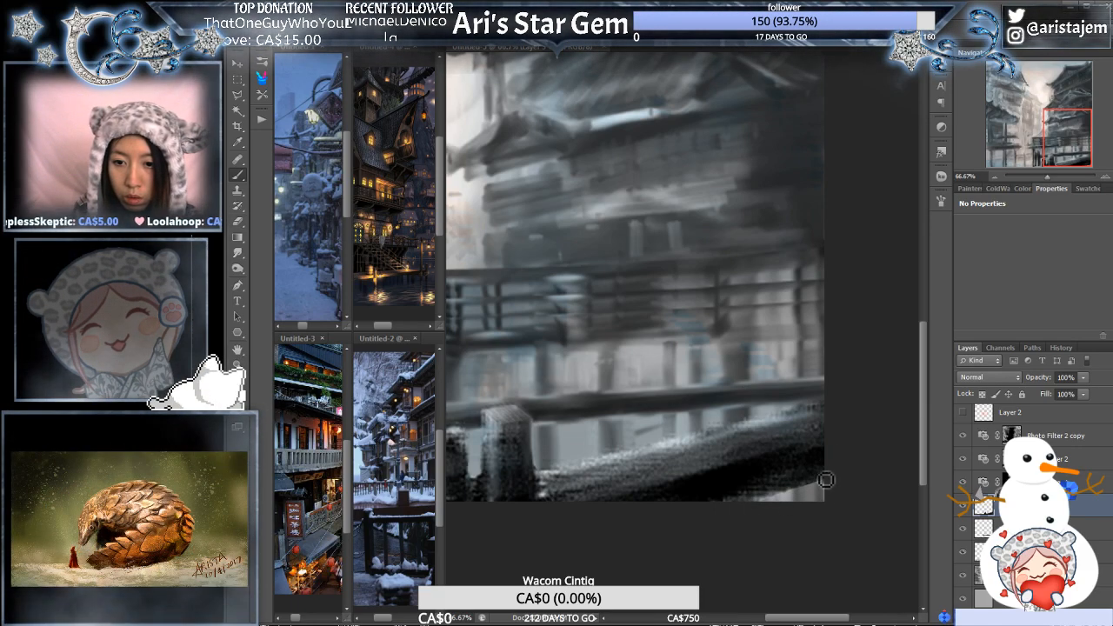
left_click(781, 481, "alt")
mouse_move(783, 489)
left_mouse_down()
mouse_move(769, 495)
mouse_move(817, 485)
left_mouse_up()
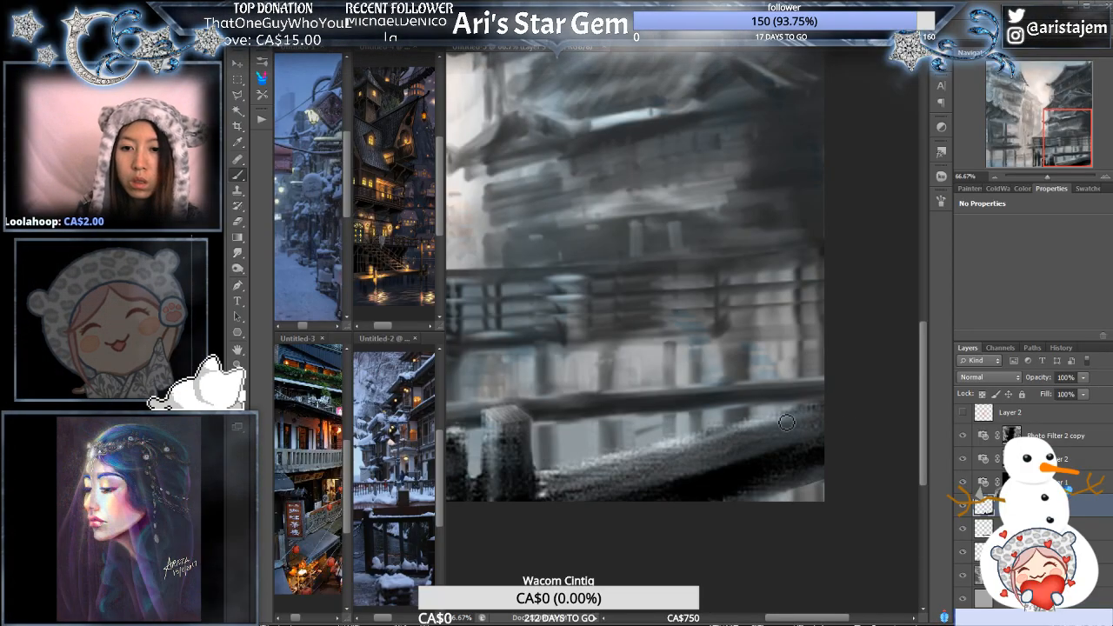
- Lock the foreground layer's transparent pixels and brush softer, darker shading along the upper edge of the diagonal railing
left_click(676, 434, "alt")
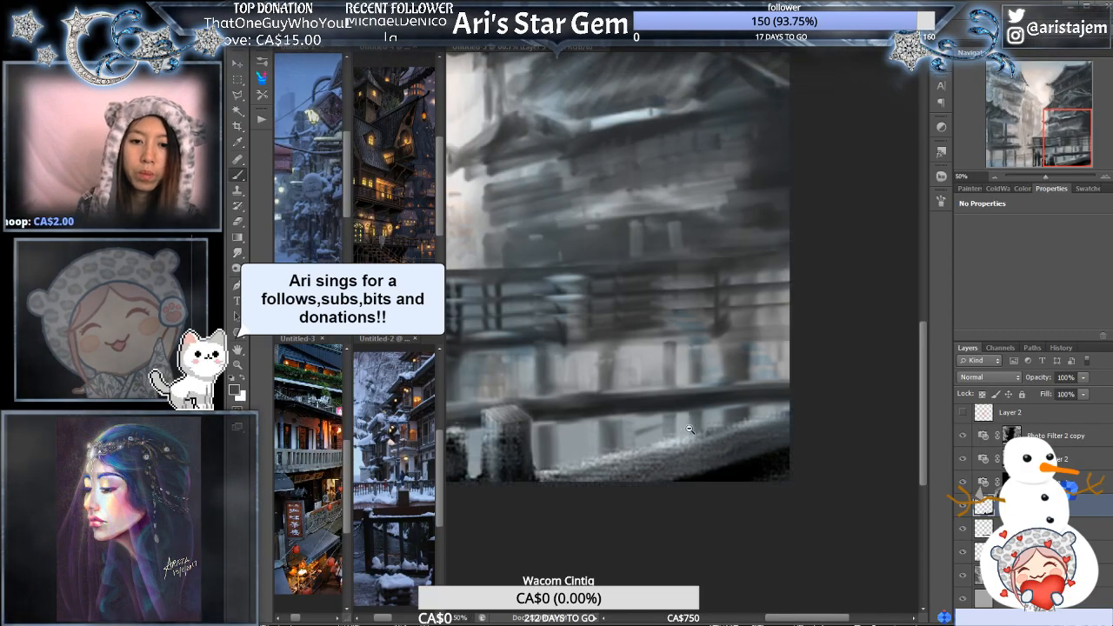
left_click(680, 432, "alt")
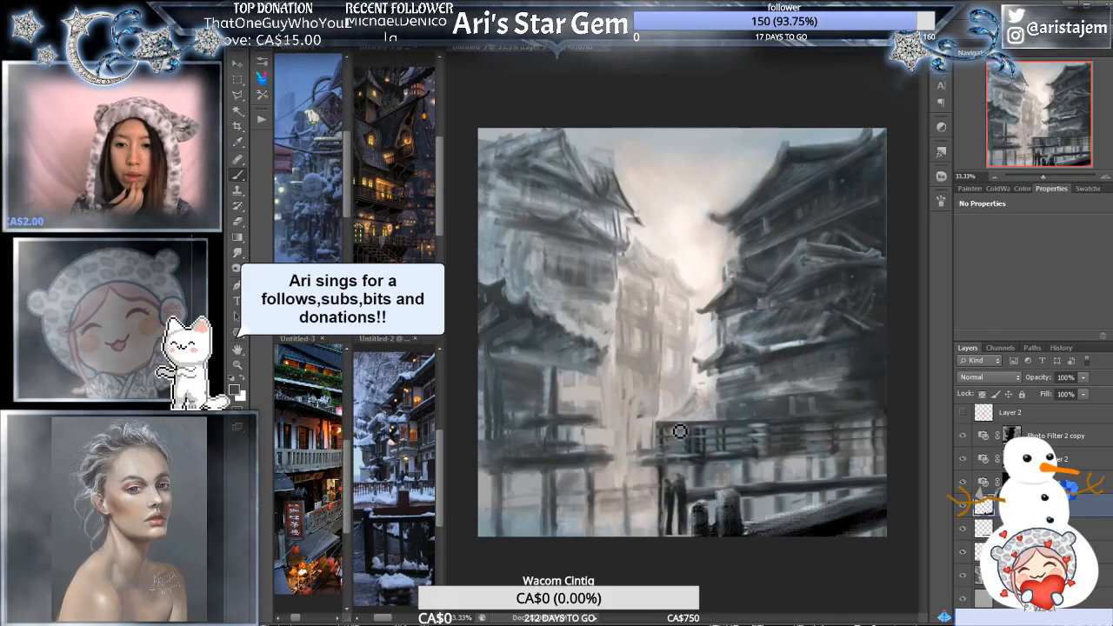
left_click(835, 460)
left_click_drag(870, 548, 751, 492)
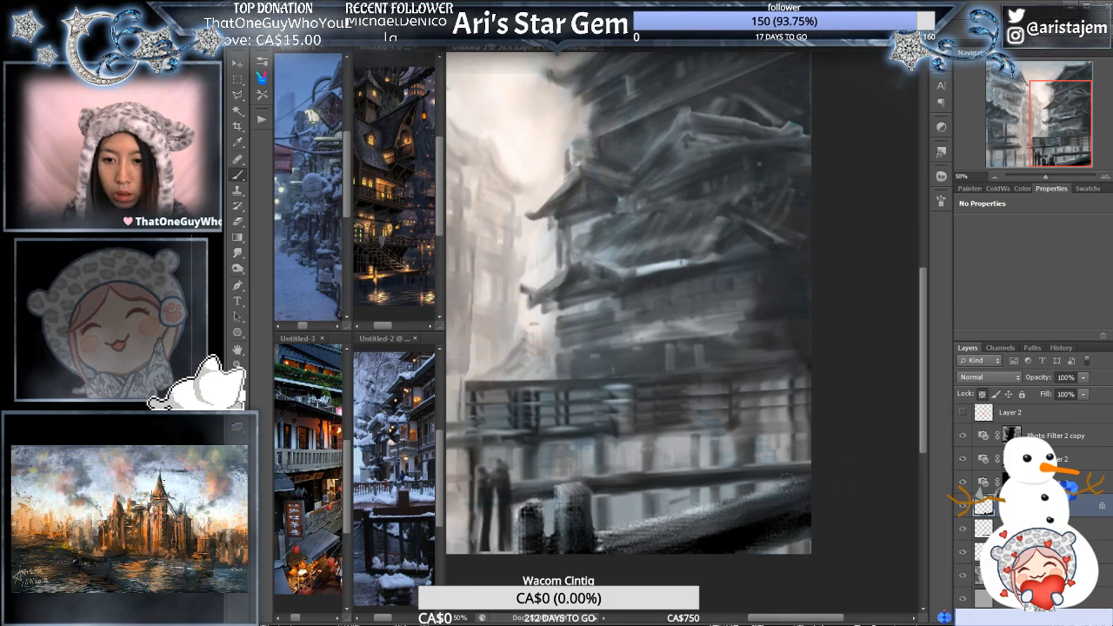
left_click_drag(701, 512, 780, 490)
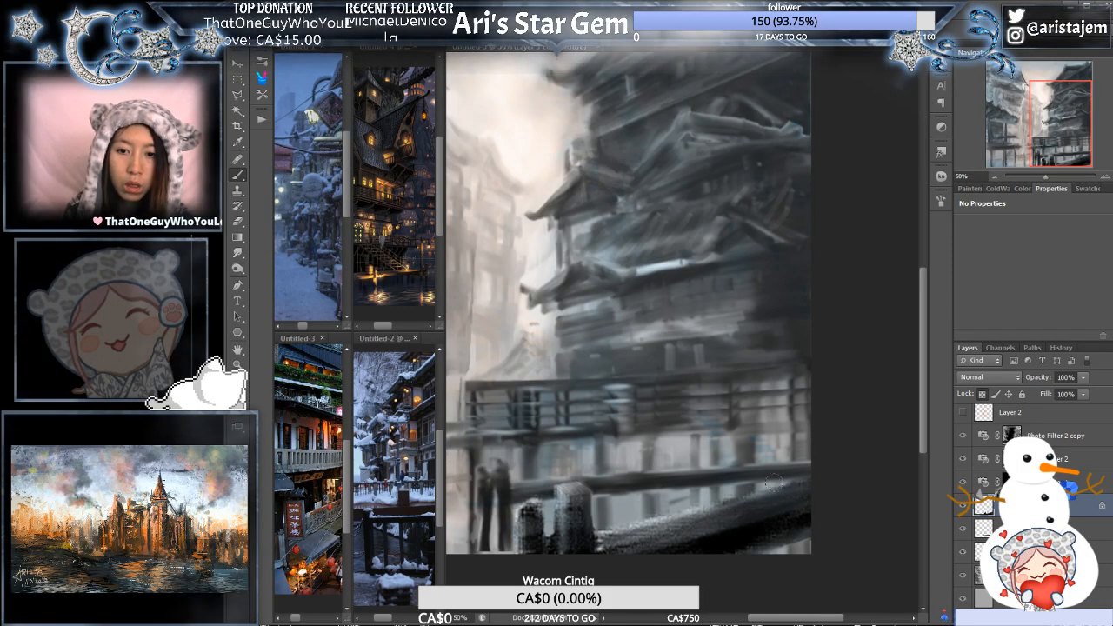
left_click_drag(701, 515, 778, 490)
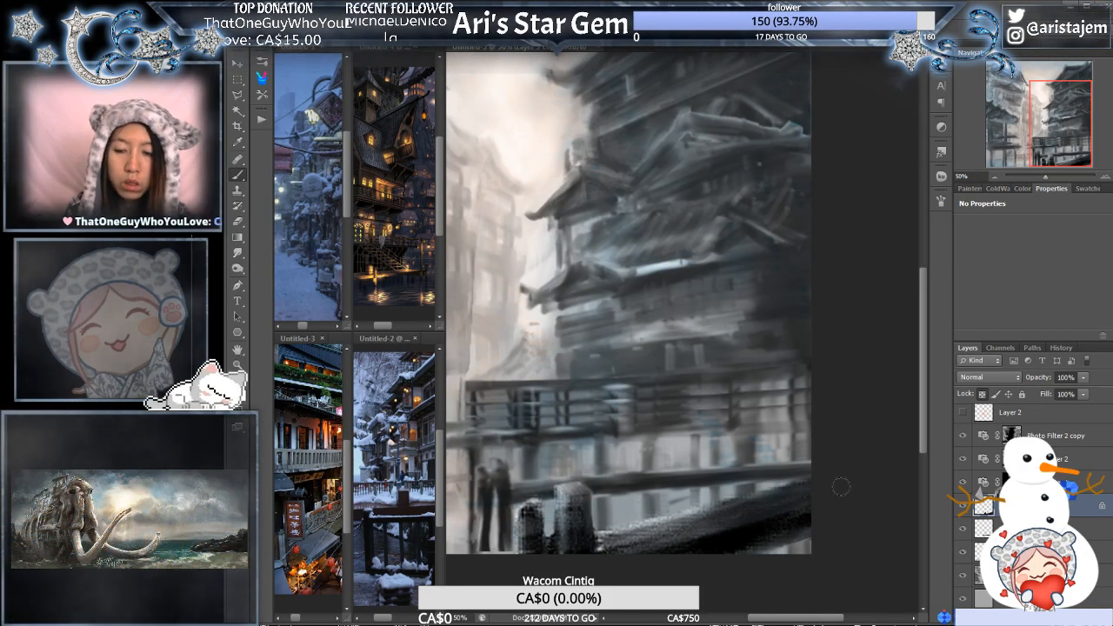
left_click_drag(677, 514, 710, 512)
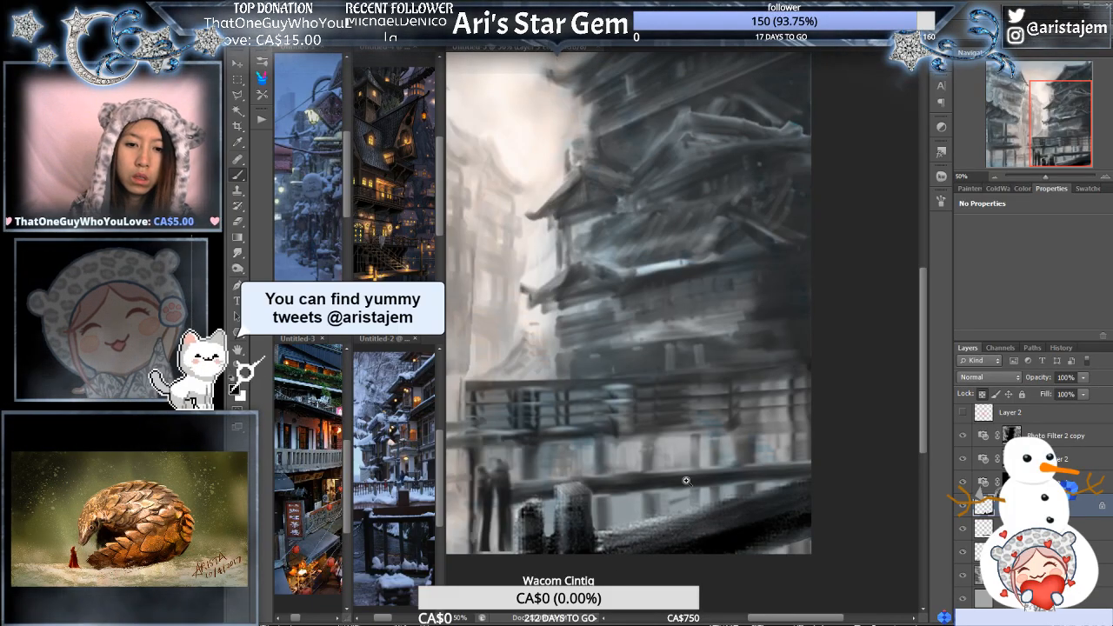
key("ctrl+minus")
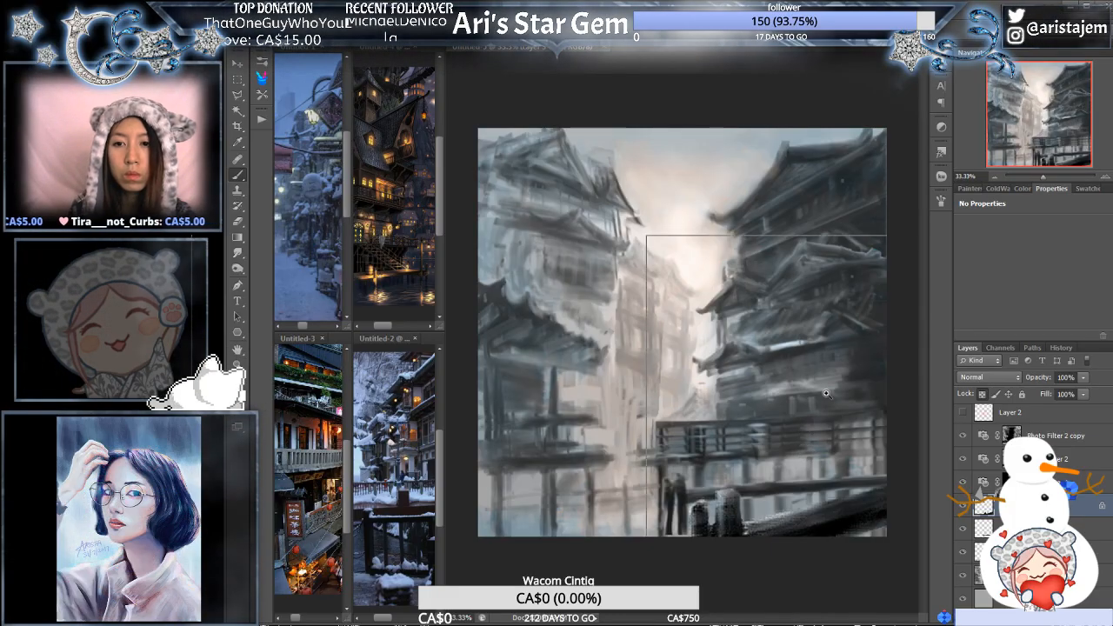
- Select the building layer and smudge the middle roof's ridge and upturned tip on the right building into a smooth shape
left_click(824, 395, "ctrl")
left_click_drag(845, 340, 741, 412)
left_click(761, 391, "ctrl")
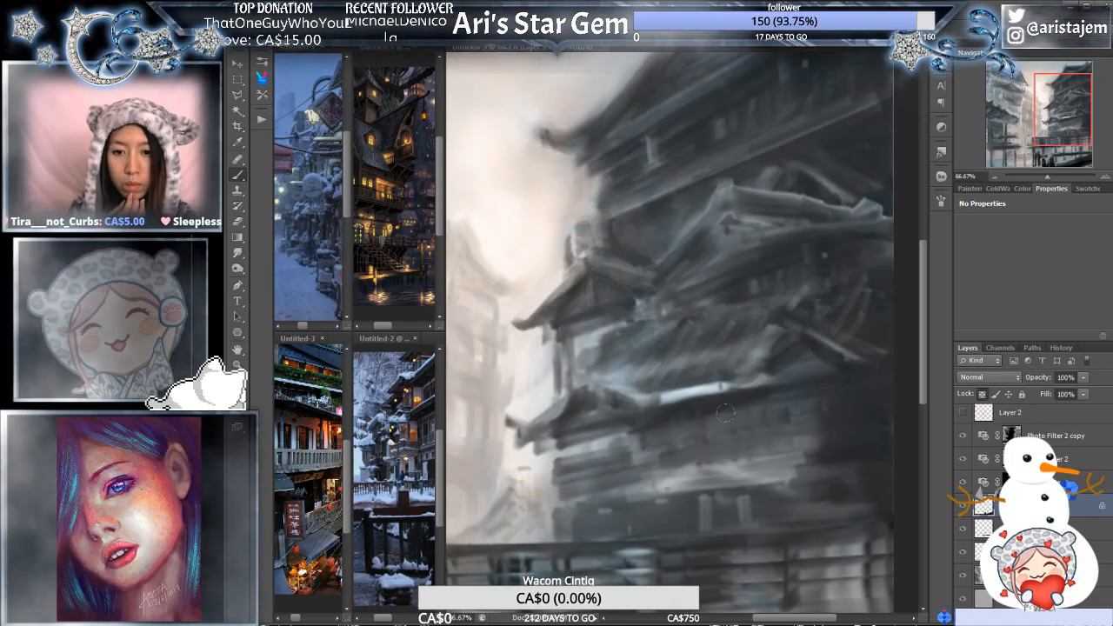
mouse_move(741, 386)
left_mouse_down()
mouse_move(721, 427)
mouse_move(666, 479)
left_mouse_up()
left_click(766, 304, "ctrl")
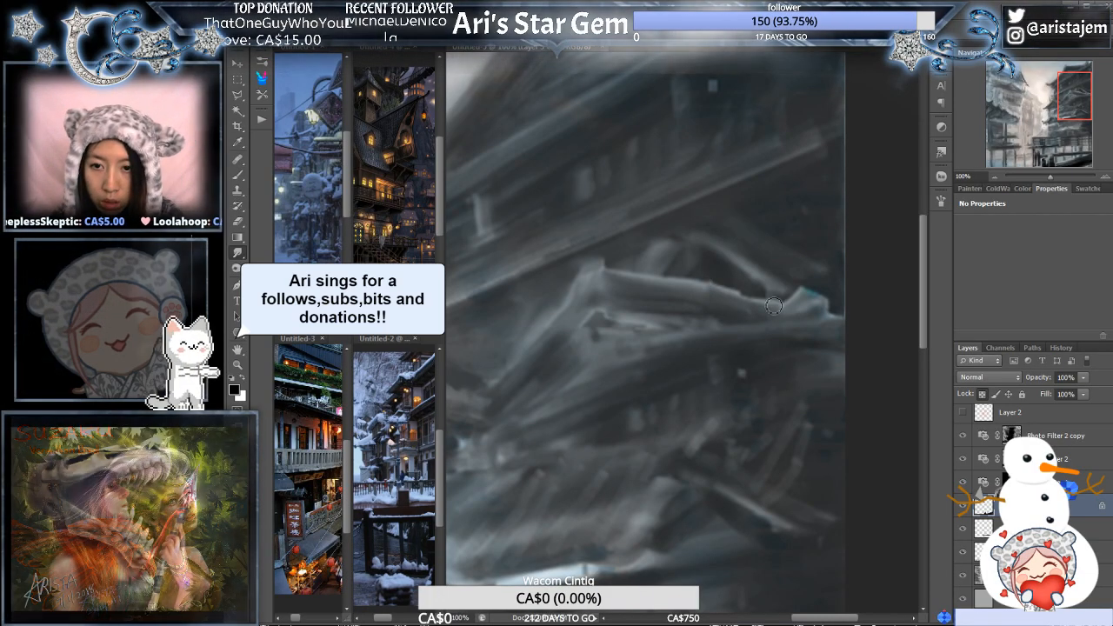
left_click(1026, 575)
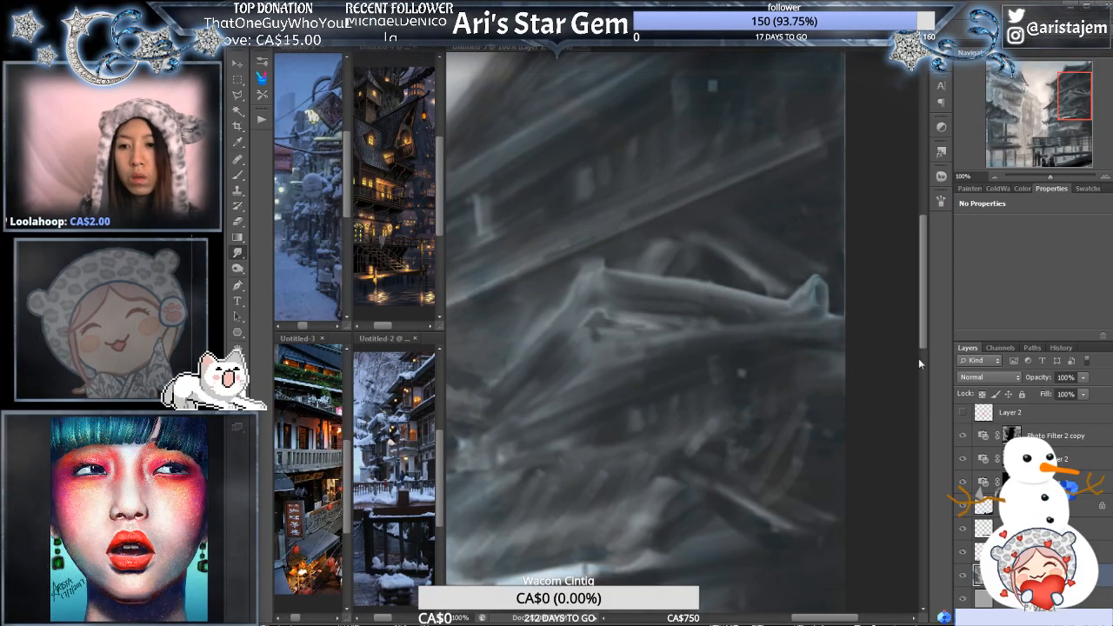
- Hide the three Photo Filter layers and smudge the upturned tip of the right building's middle roof ridge
left_click(962, 480)
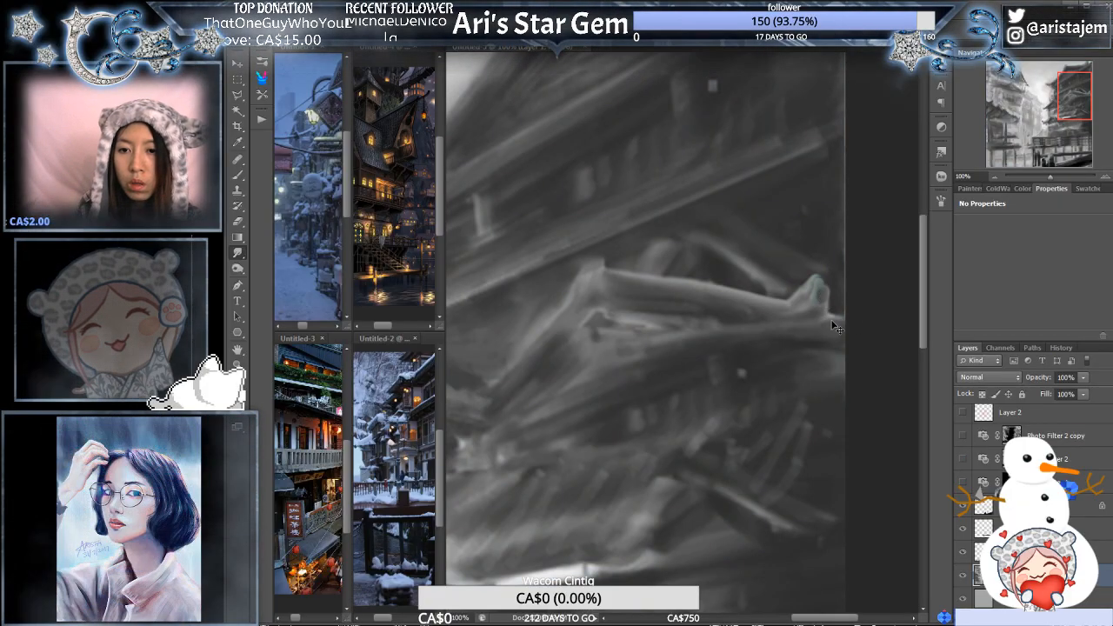
left_click_drag(827, 292, 825, 308)
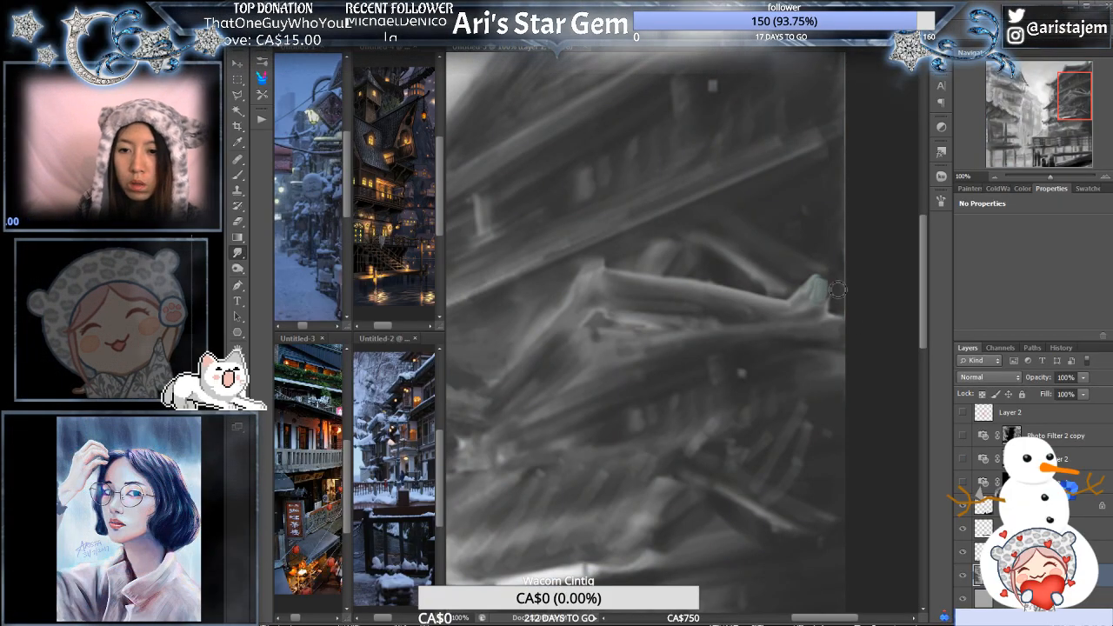
left_click(821, 304, "alt")
left_click_drag(731, 402, 758, 428)
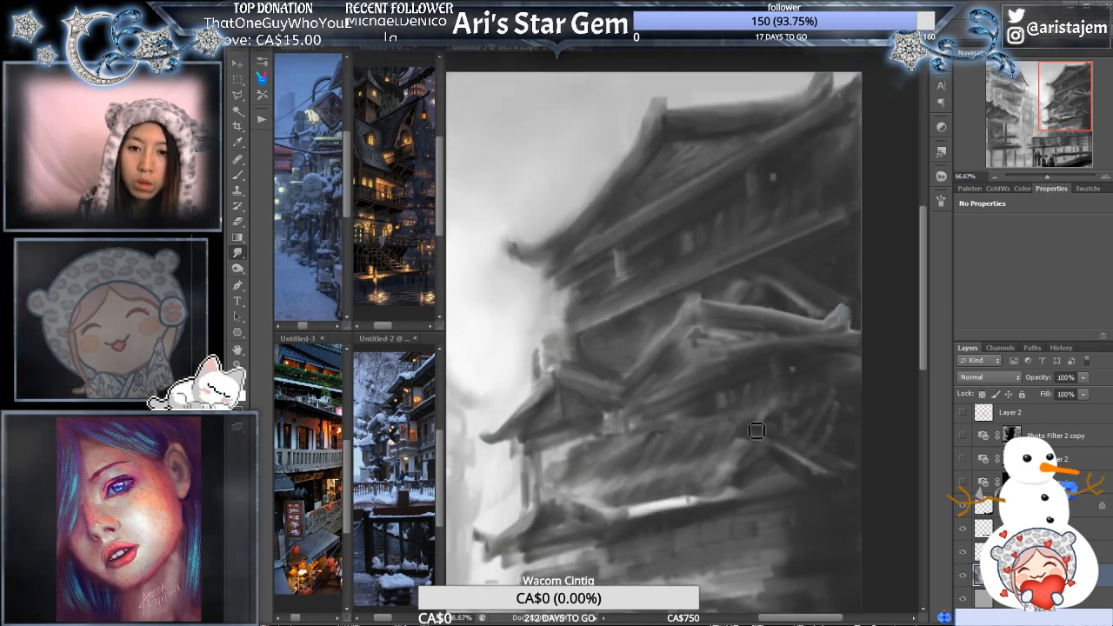
left_click(790, 358, "ctrl")
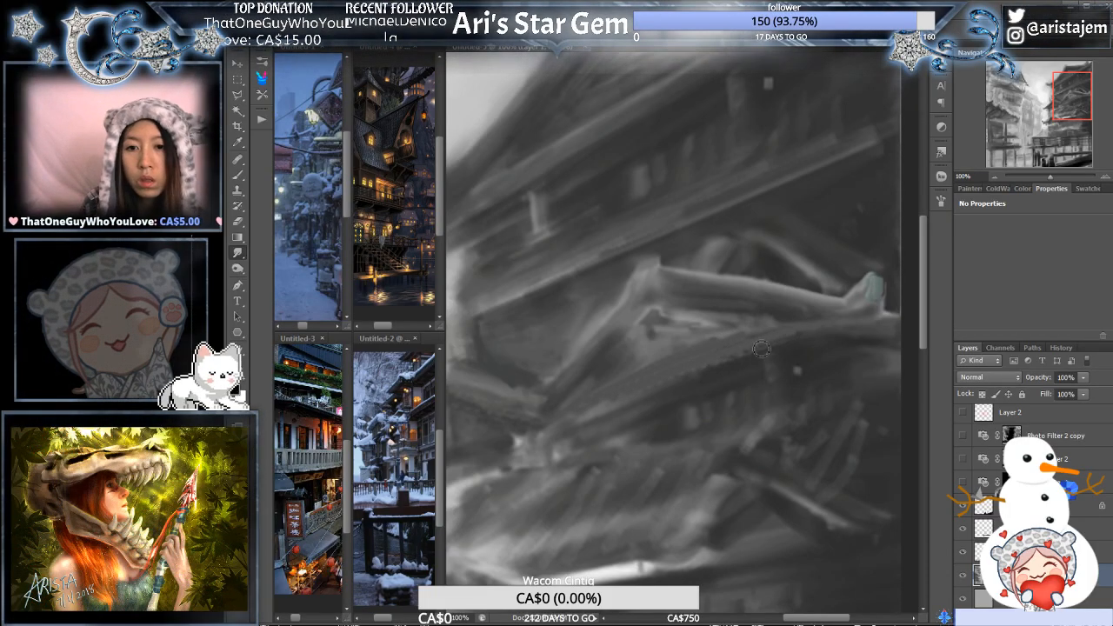
- Smudge cleaner lines along the eave below the middle roof ridge, undoing the last strokes at its outer end
scroll(822, 328, "down", 1)
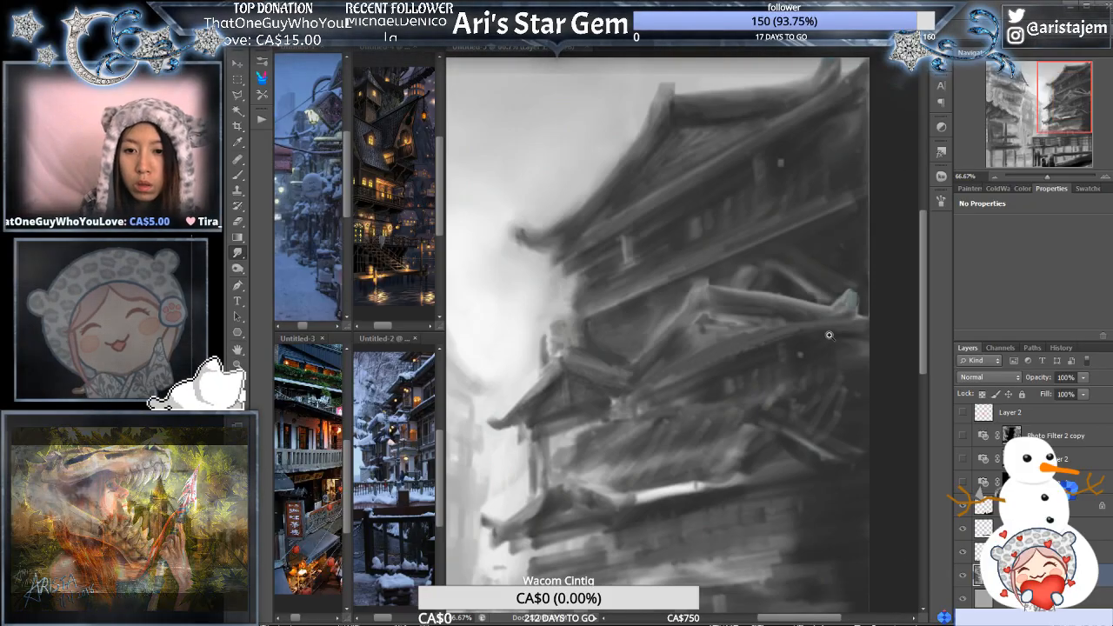
scroll(829, 339, "up", 1)
left_click_drag(760, 337, 802, 332)
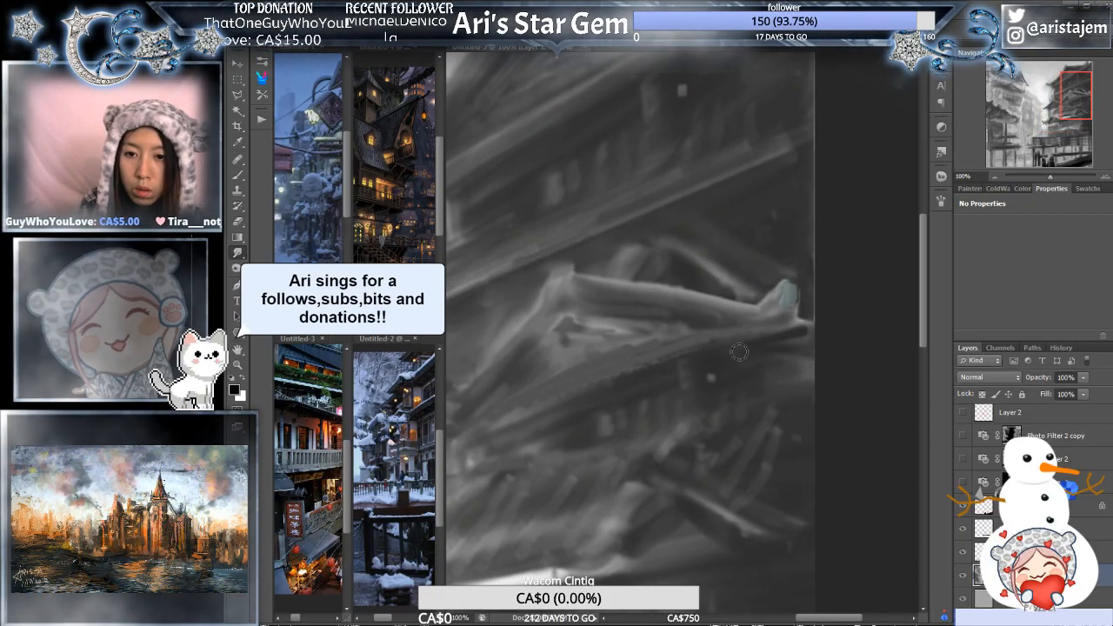
key("ctrl+alt+z")
key("ctrl+alt+z")
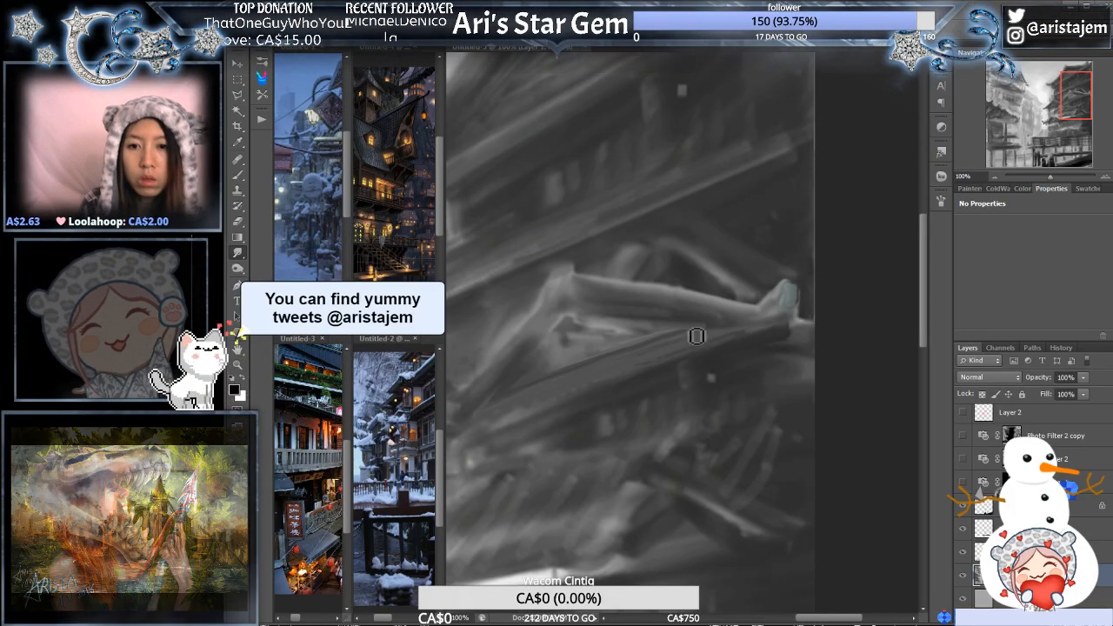
- Review the grayscale painting as a whole and inspect the right building's middle roofs up close
left_click(697, 336, "alt")
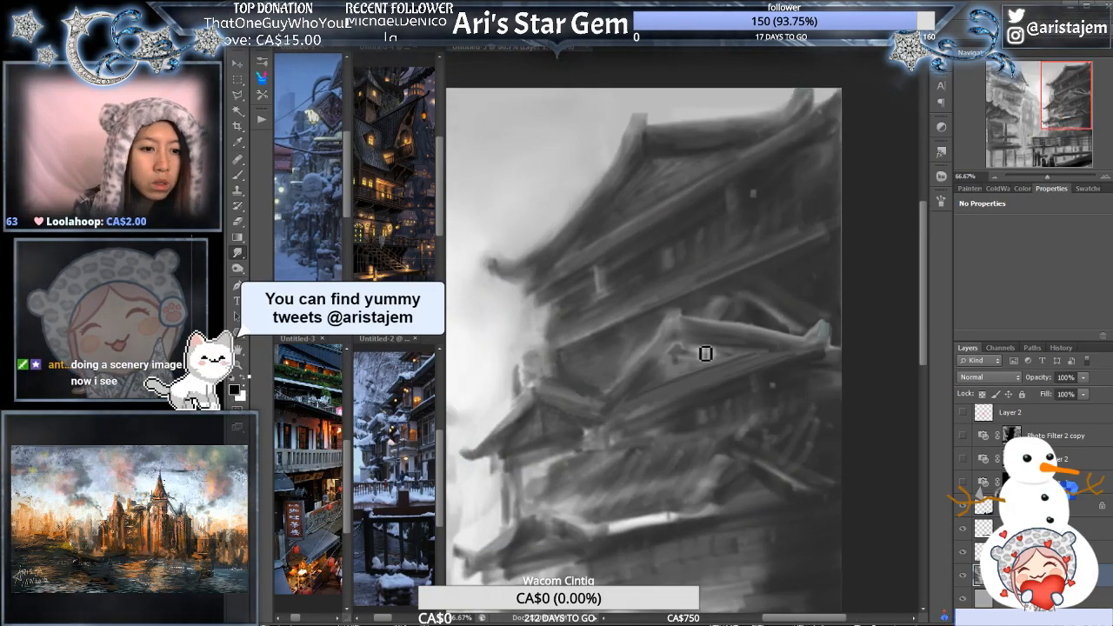
left_click(702, 348, "alt")
left_click(689, 470, "alt")
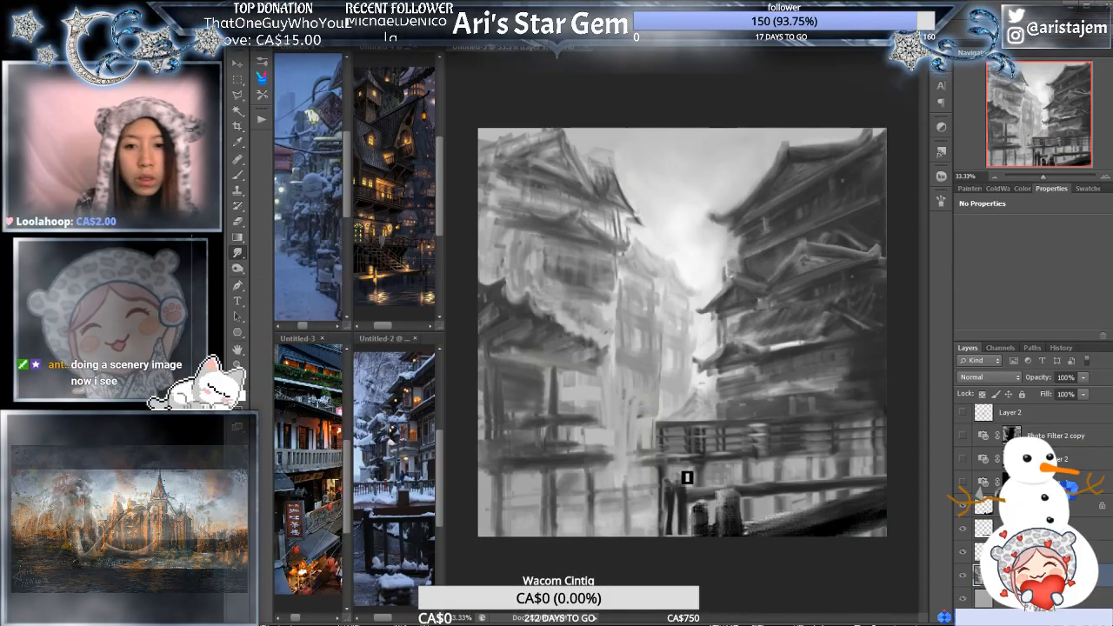
left_click(819, 367, "ctrl")
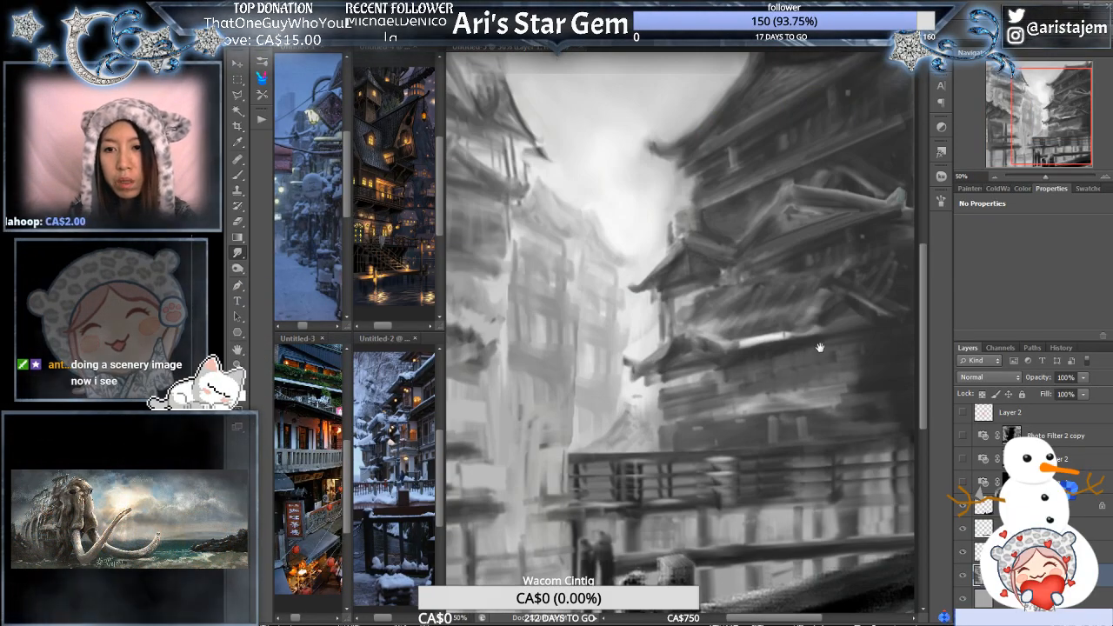
left_click_drag(820, 346, 686, 421)
left_click(733, 387, "ctrl")
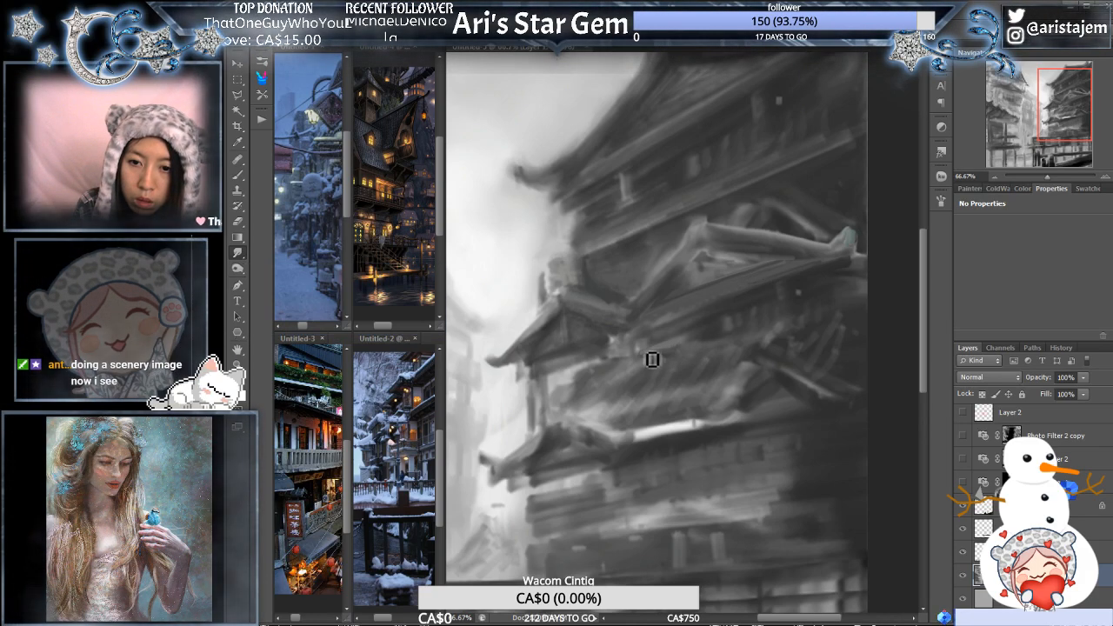
left_click(715, 327, "ctrl")
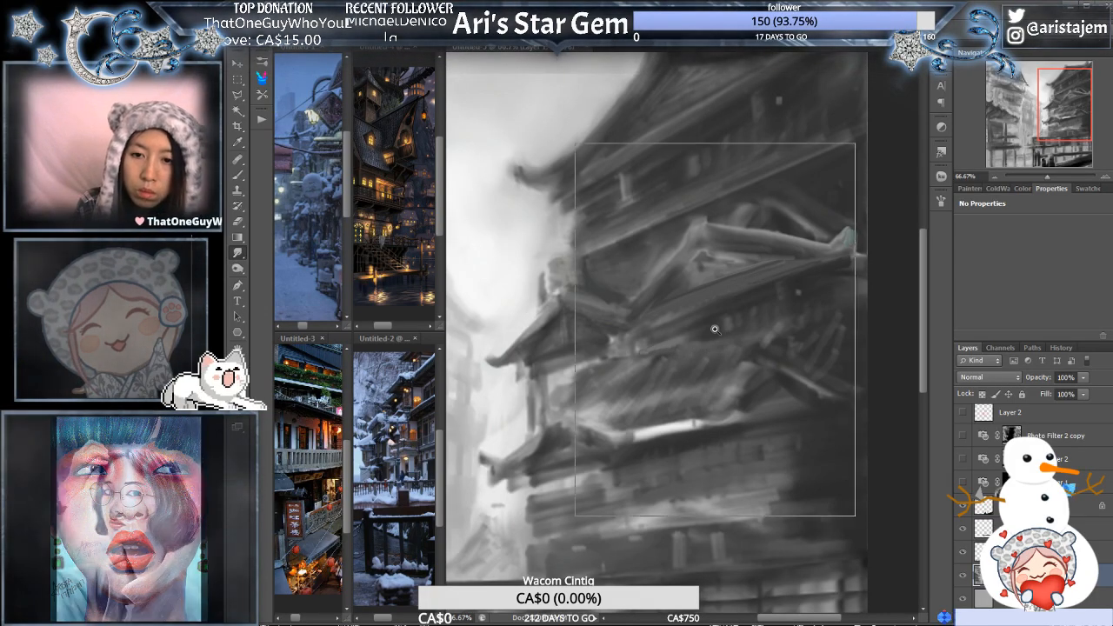
- Smudge the shading on the lower roof beneath the right building's middle eave and look over its sloping outer edge
left_click_drag(683, 352, 656, 362)
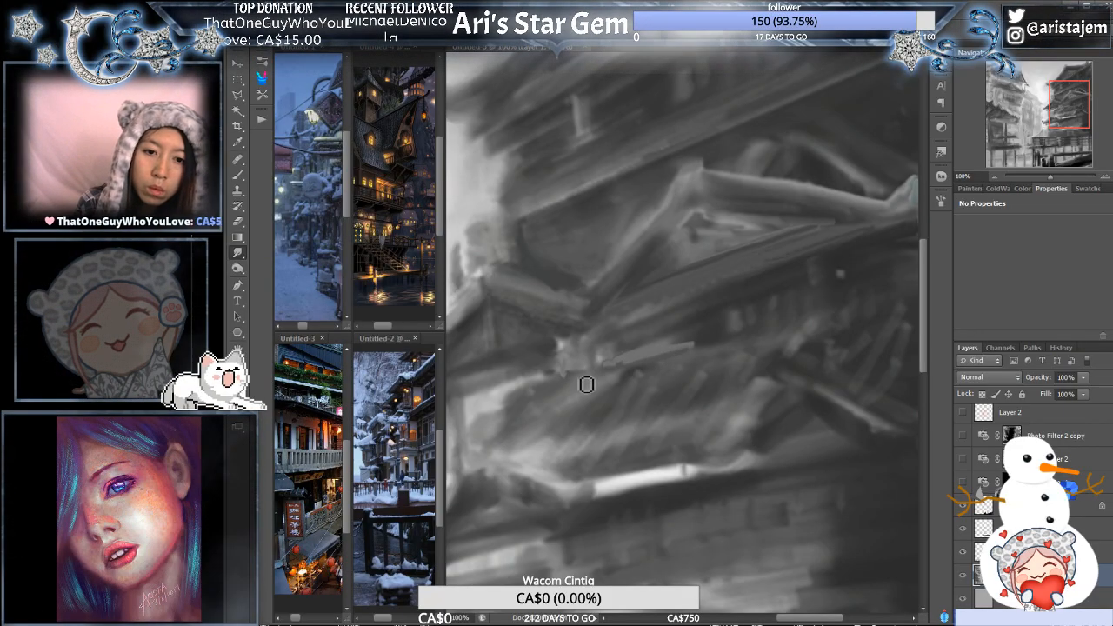
left_click_drag(544, 424, 656, 403)
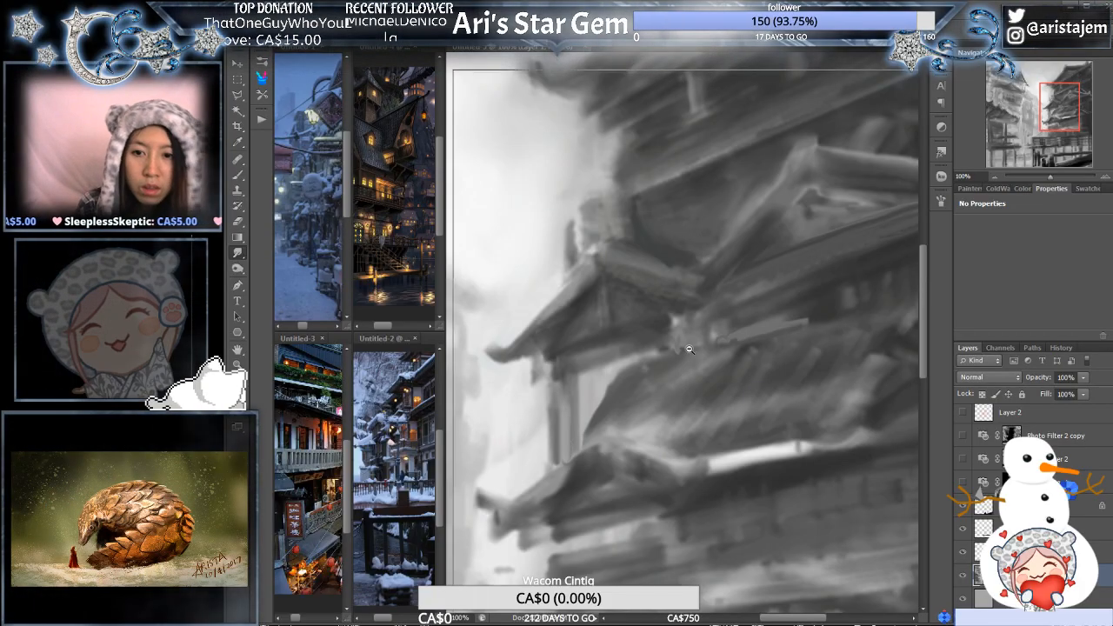
key("ctrl+minus")
left_click_drag(802, 362, 789, 332)
left_click_drag(514, 112, 853, 558)
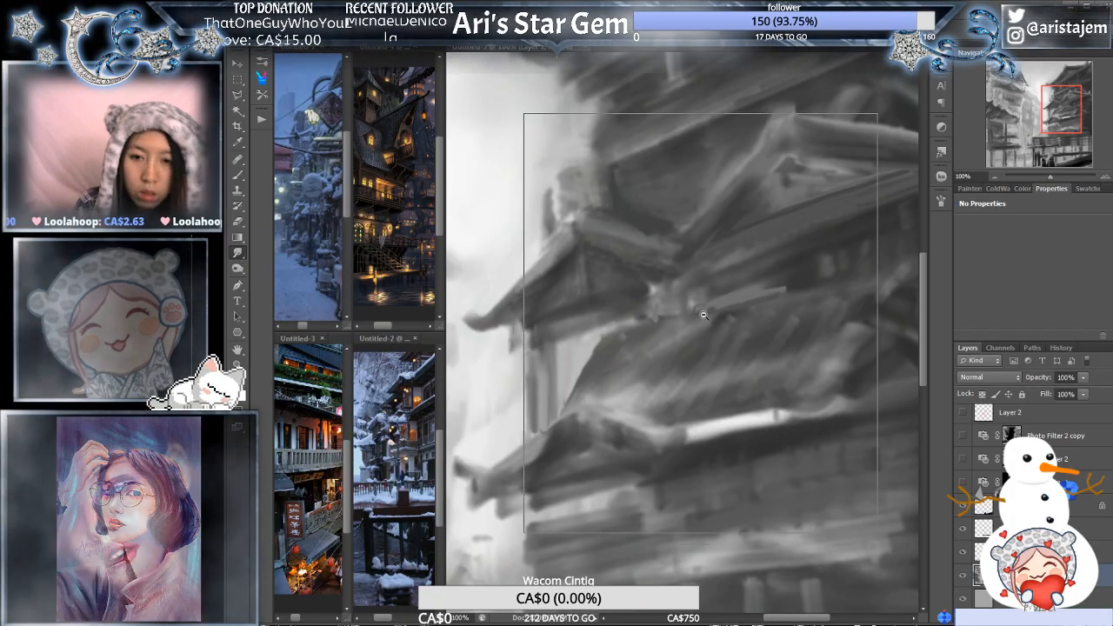
scroll(698, 338, "down", 1)
mouse_move(739, 341)
left_mouse_down()
mouse_move(658, 397)
mouse_move(694, 368)
left_mouse_up()
scroll(693, 369, "up", 1)
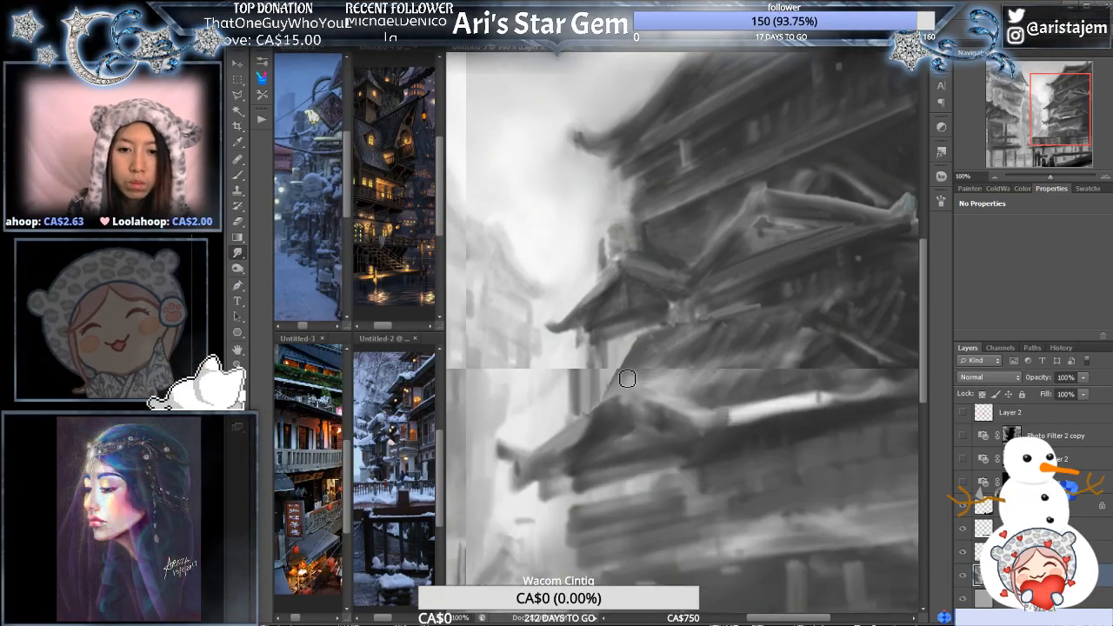
left_click_drag(600, 387, 609, 377)
- Switch to the Brush tool and try long, steep test strokes across the right building's lower roofs, undoing each one
key("b")
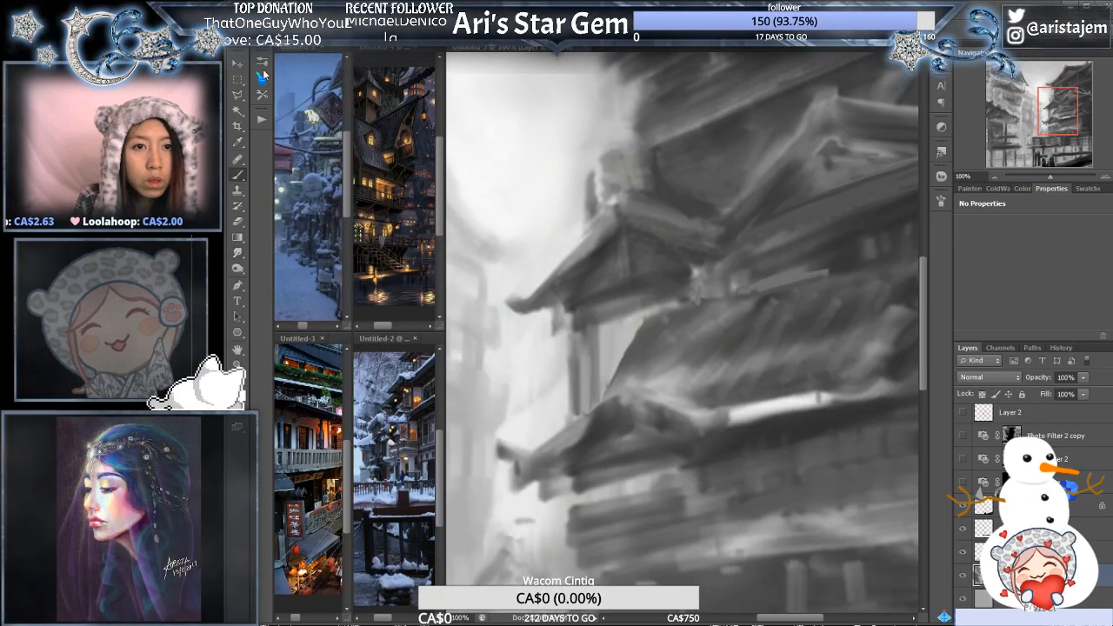
left_click(262, 61)
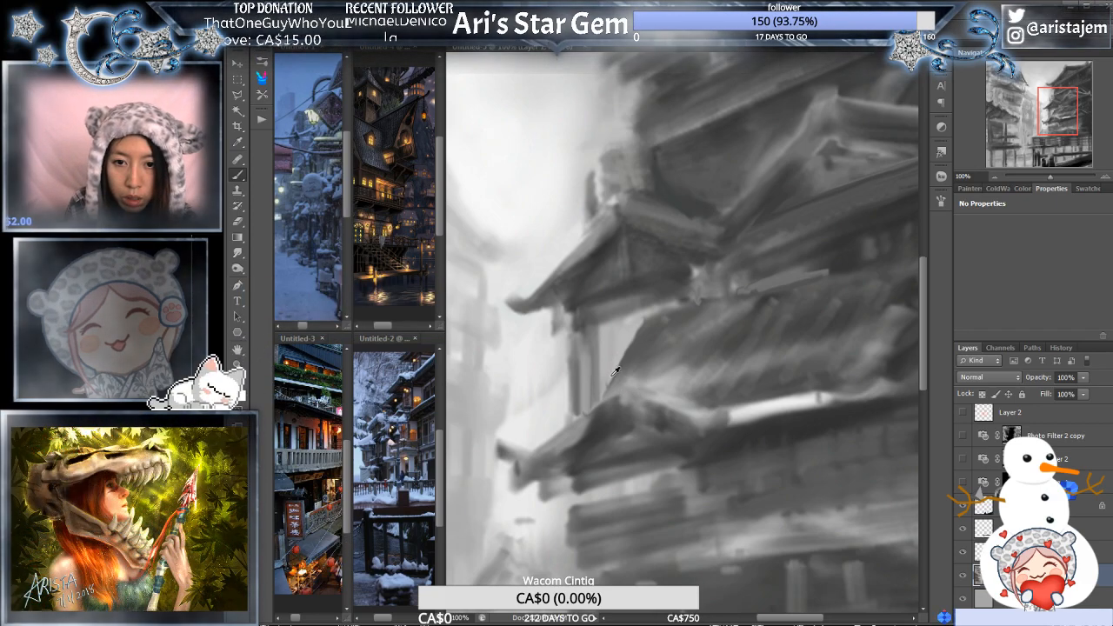
left_click_drag(651, 339, 574, 410)
key("ctrl+z")
left_click_drag(584, 289, 470, 566)
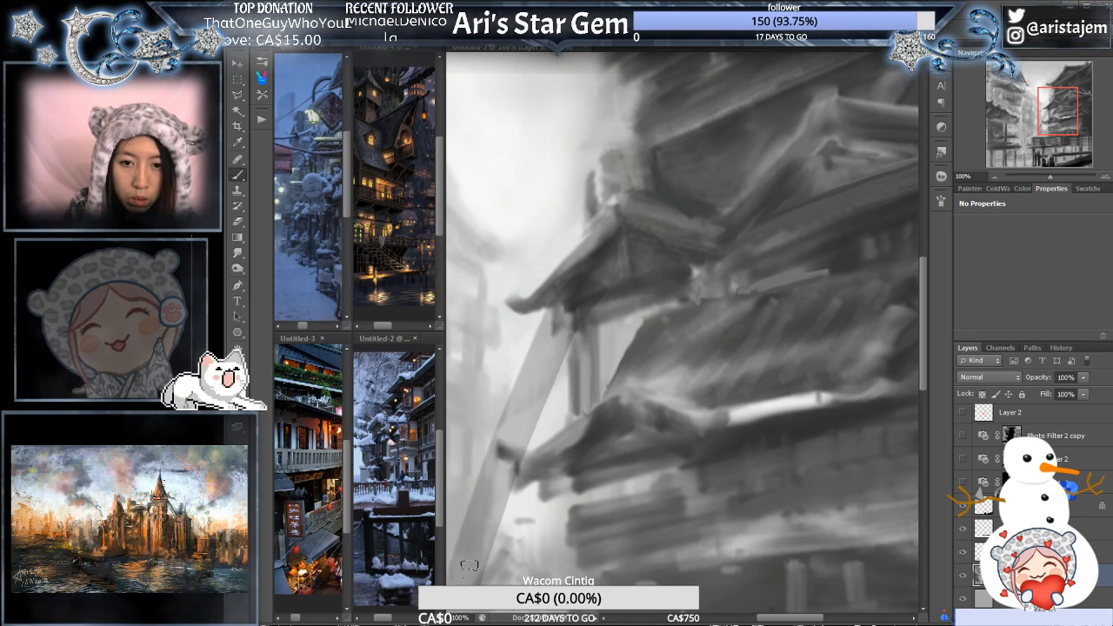
key("ctrl+z")
left_click_drag(522, 127, 498, 466)
key("ctrl+z")
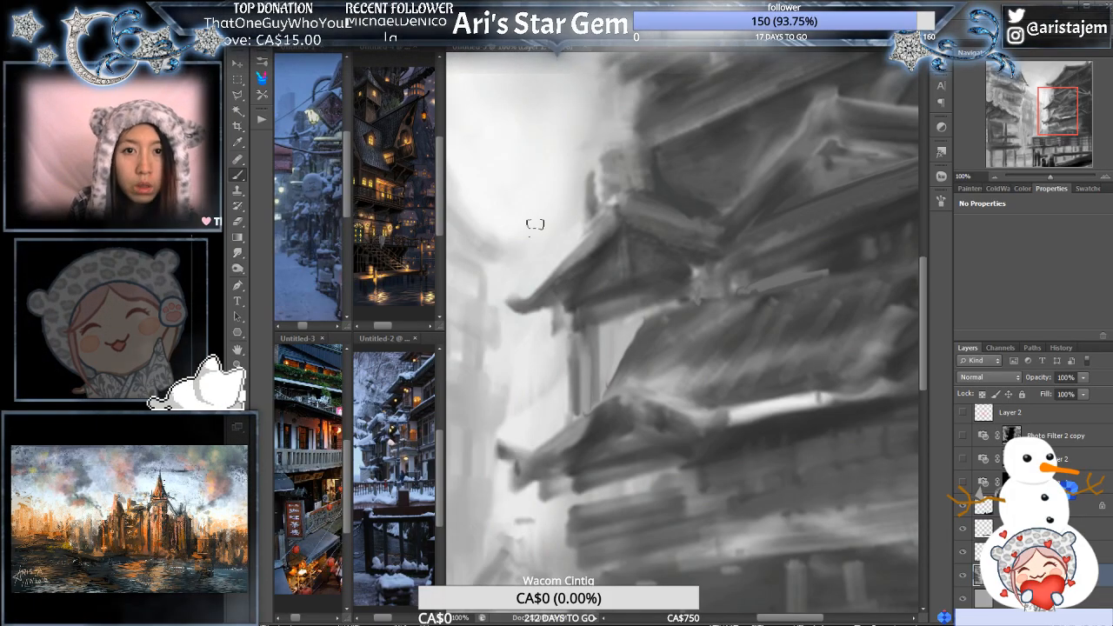
left_click_drag(648, 112, 592, 495)
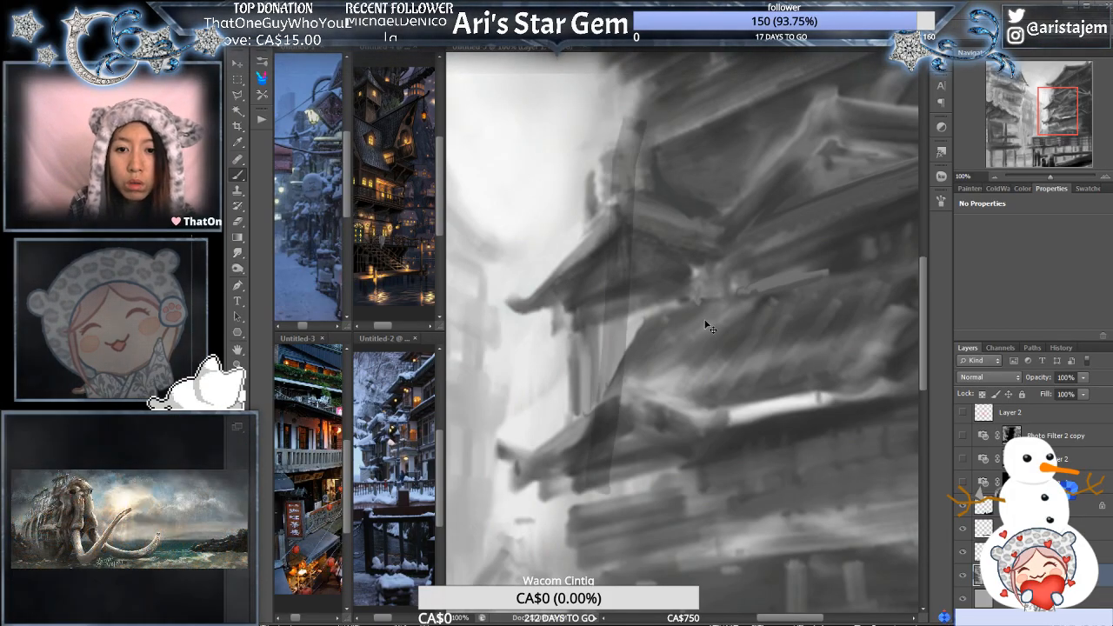
key("ctrl+z")
mouse_move(746, 100)
left_mouse_down()
mouse_move(687, 374)
mouse_move(671, 557)
left_mouse_up()
key("ctrl+z")
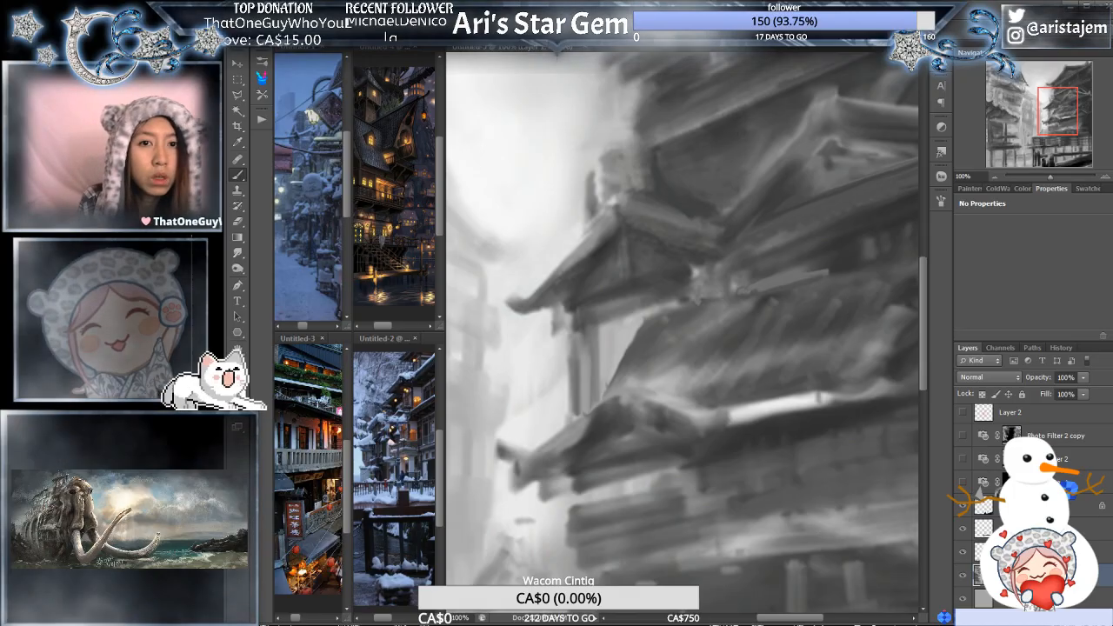
left_click_drag(693, 89, 640, 515)
key("ctrl+z")
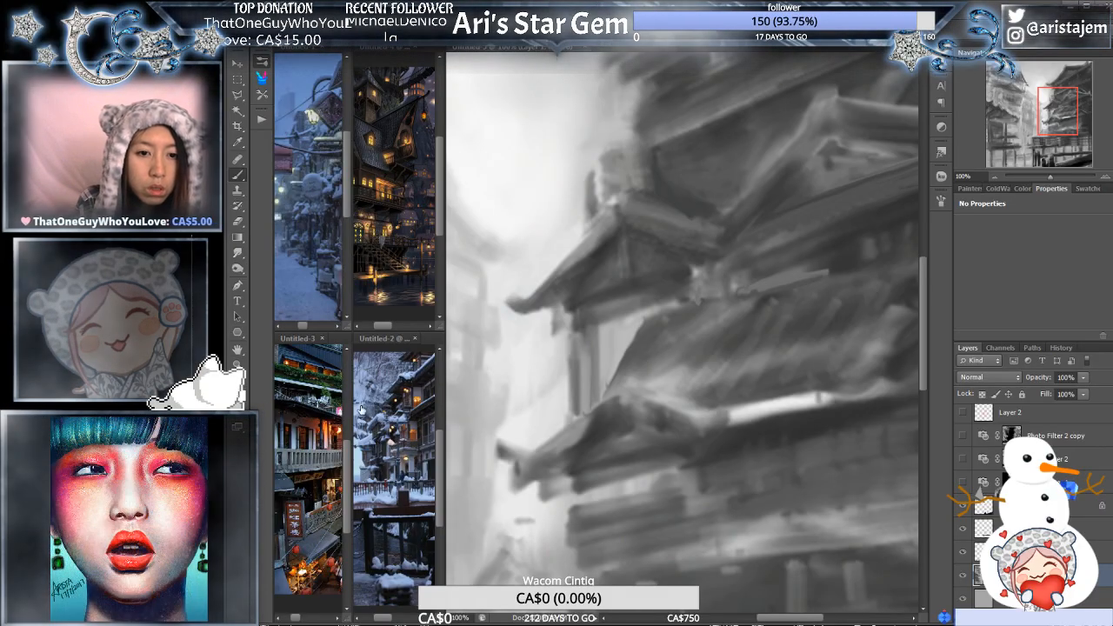
left_click_drag(618, 147, 589, 522)
key("ctrl+z")
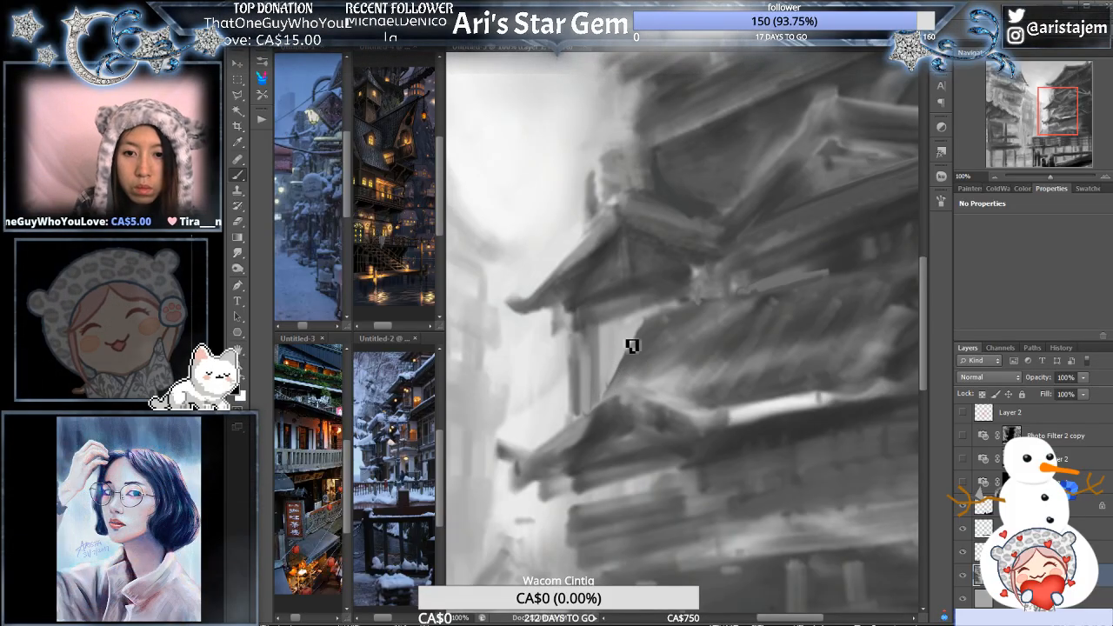
- Paint a straight, dark slanted edge along the outer slope of the right building's lower roof
left_click(679, 321, "ctrl")
left_click(702, 316, "ctrl+alt")
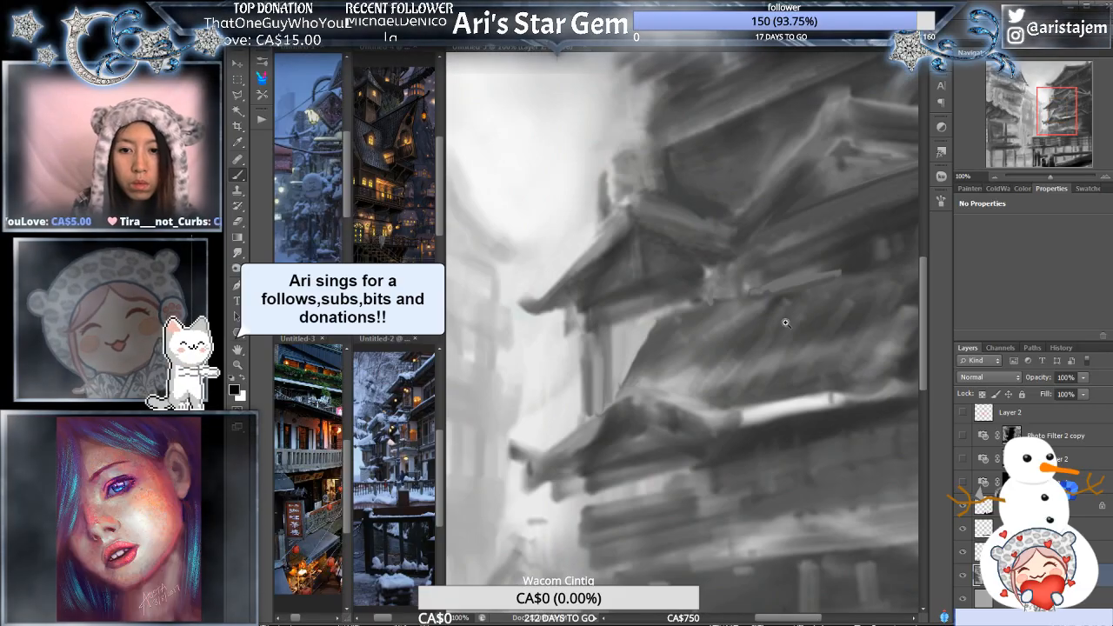
left_click(786, 323, "ctrl+alt")
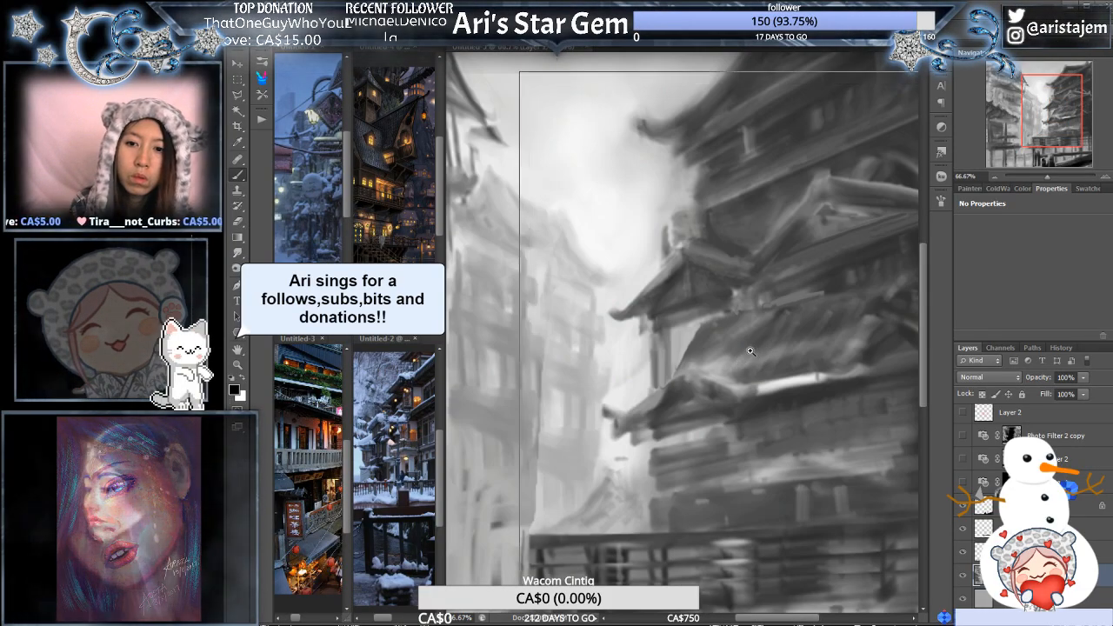
left_click(745, 353, "ctrl")
left_click_drag(604, 409, 695, 332)
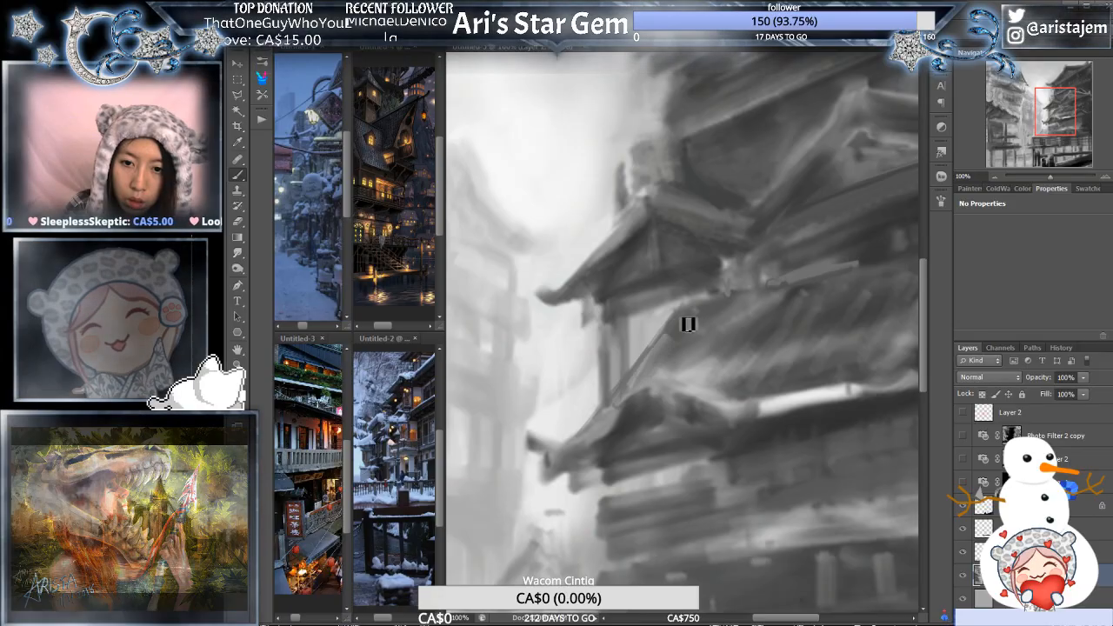
left_click_drag(621, 401, 669, 346)
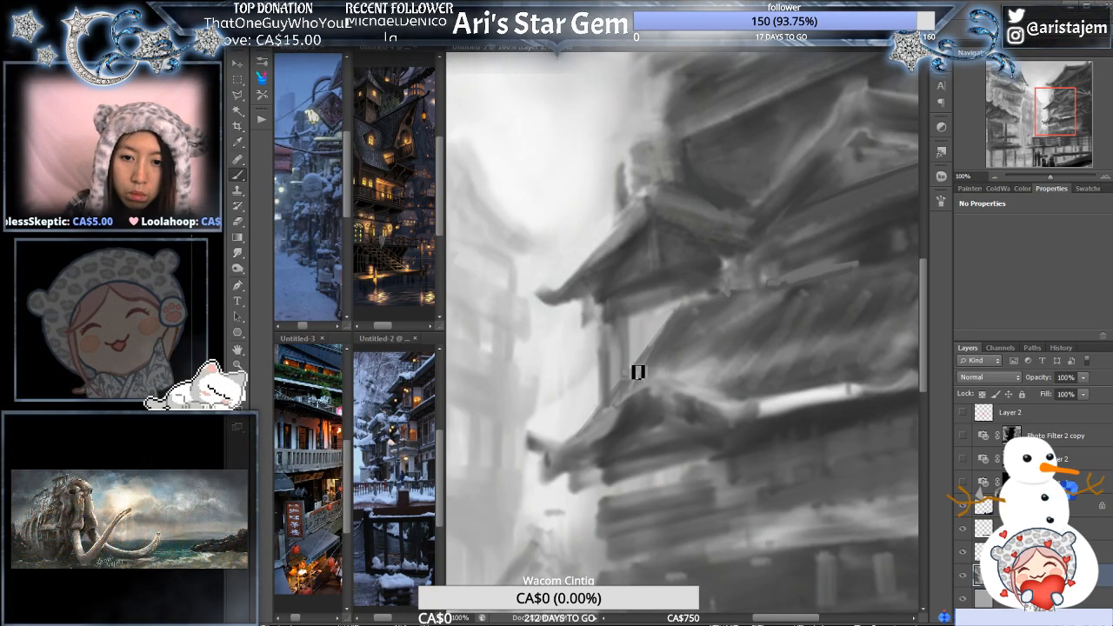
left_click_drag(626, 396, 674, 335)
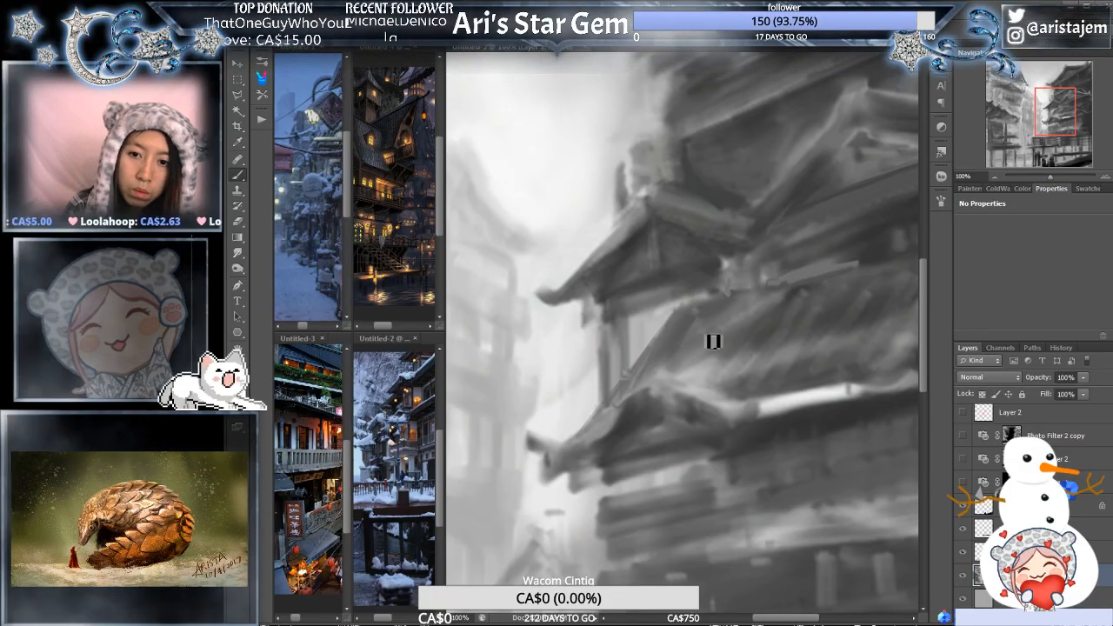
- Paint over the light streak beneath the middle roof's eave with dark strokes to define the eave's underside
left_click(816, 342, "alt")
left_click_drag(840, 350, 749, 391)
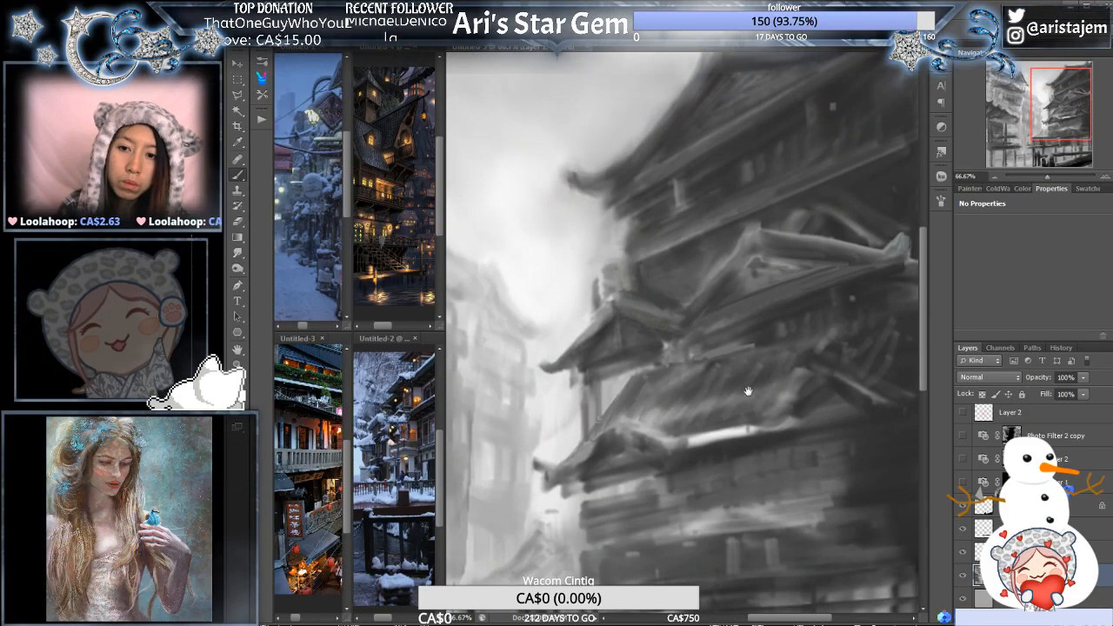
left_click(788, 339, "ctrl")
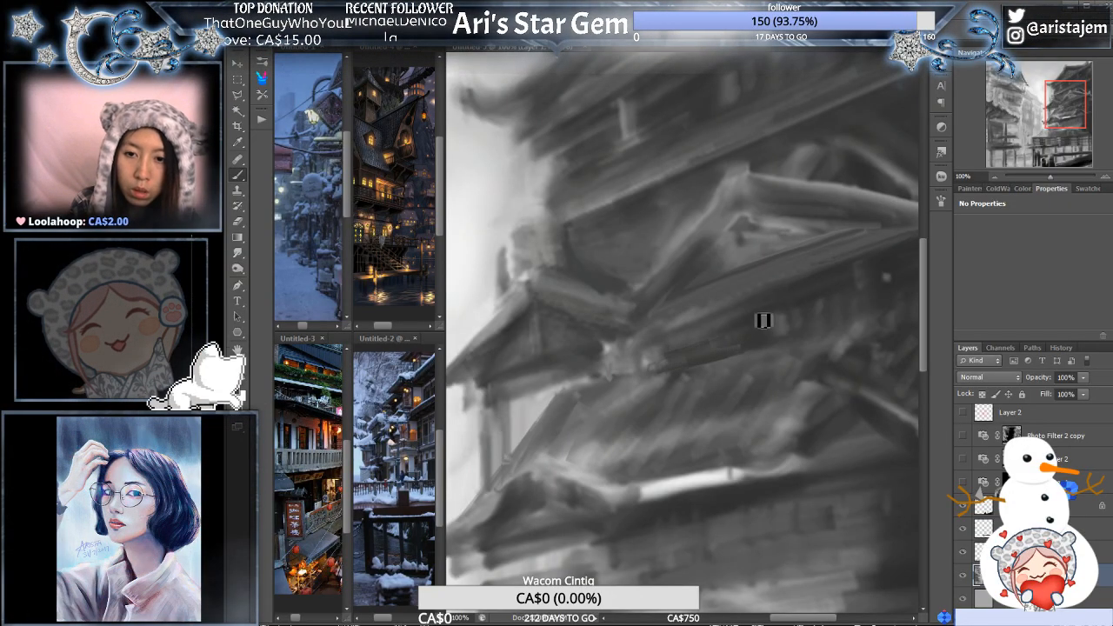
left_click(747, 364, "alt")
left_click_drag(791, 414, 709, 385)
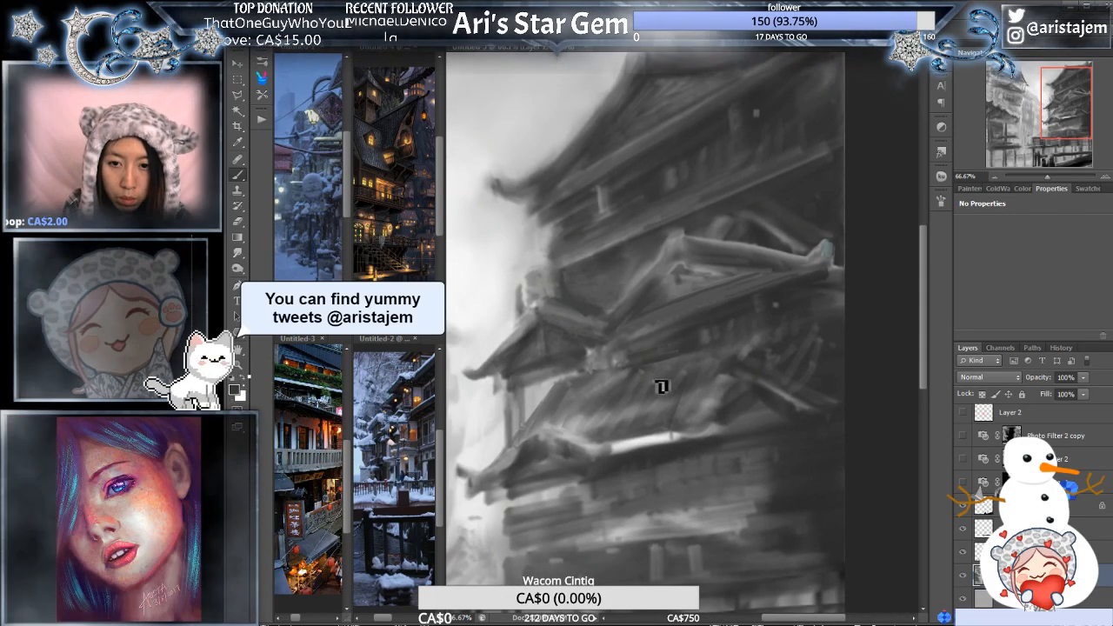
- Paint a row of parallel dark diagonal tile lines down the lower roof, continuing to its far gable
left_click(703, 368)
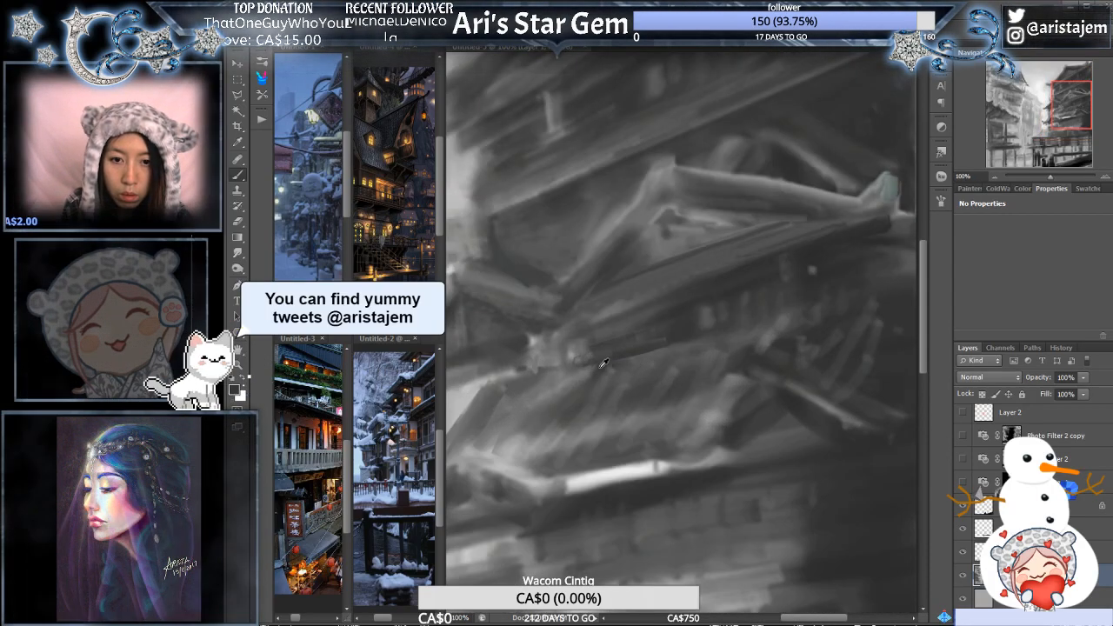
mouse_move(652, 372)
left_mouse_down()
mouse_move(610, 463)
mouse_move(595, 452)
left_mouse_up()
mouse_move(604, 383)
left_mouse_down()
mouse_move(562, 473)
mouse_move(542, 470)
left_mouse_up()
left_click_drag(565, 374, 521, 445)
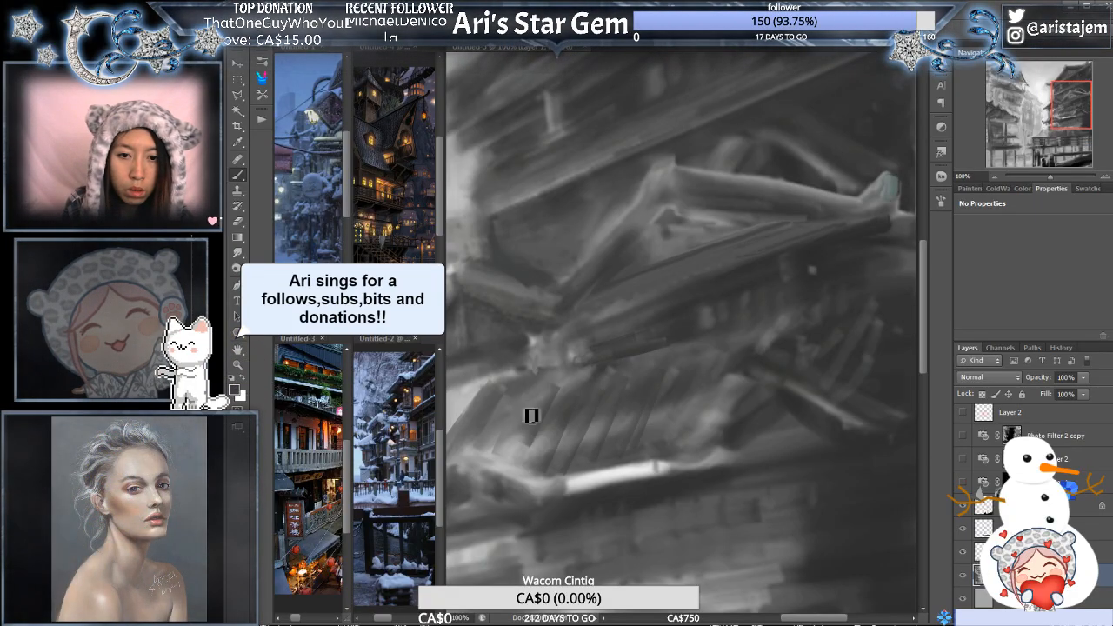
left_click_drag(543, 393, 503, 459)
left_click_drag(727, 365, 685, 452)
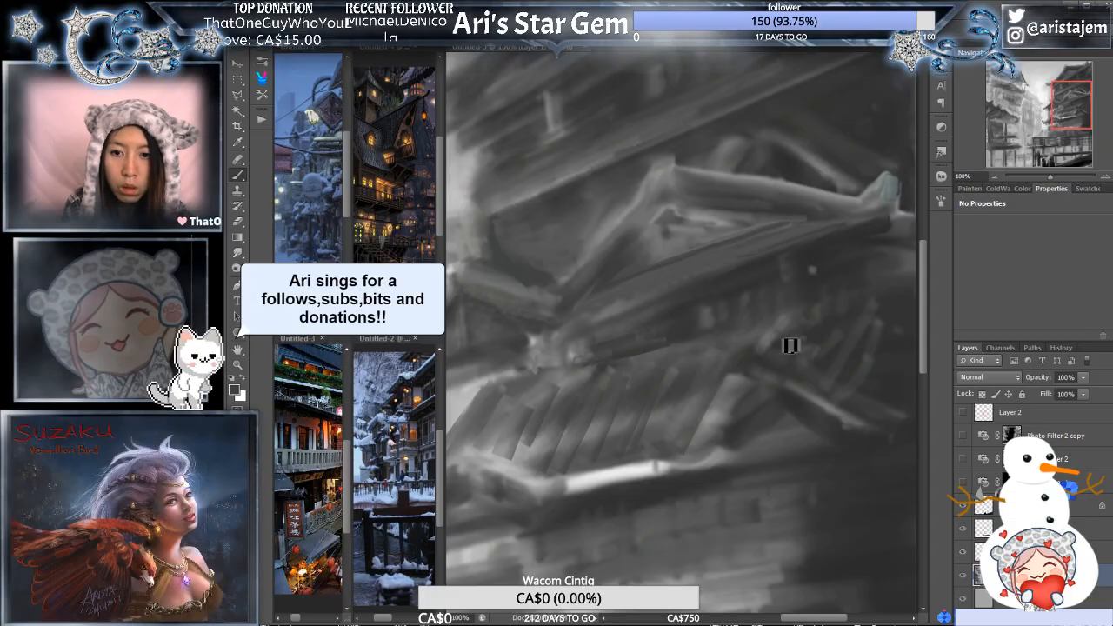
left_click_drag(743, 376, 687, 445)
left_click_drag(749, 379, 681, 461)
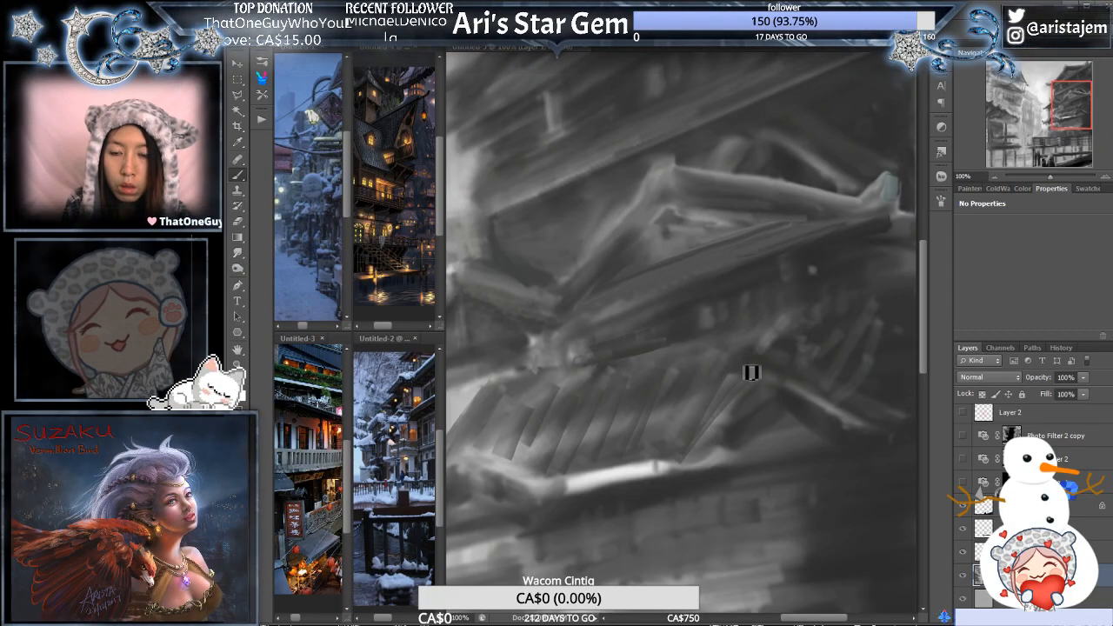
left_click_drag(823, 330, 733, 385)
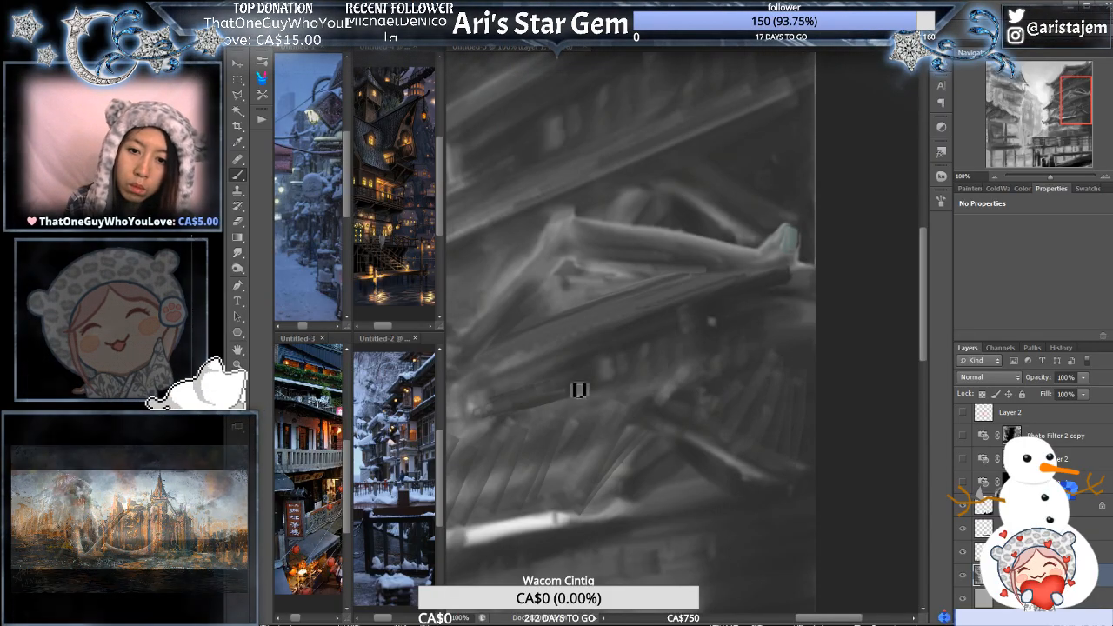
- Check the roof lines against the whole building and soften the lower roof's tile lines with the Smudge tool
left_click(735, 360, "alt")
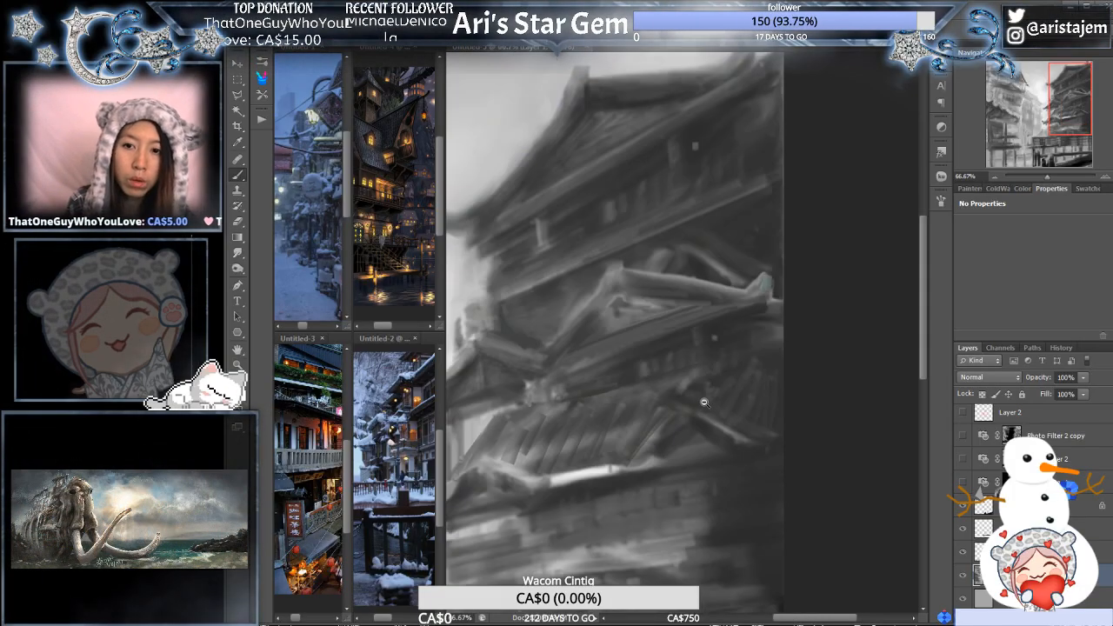
left_click(725, 414, "alt")
left_click_drag(700, 463, 788, 397)
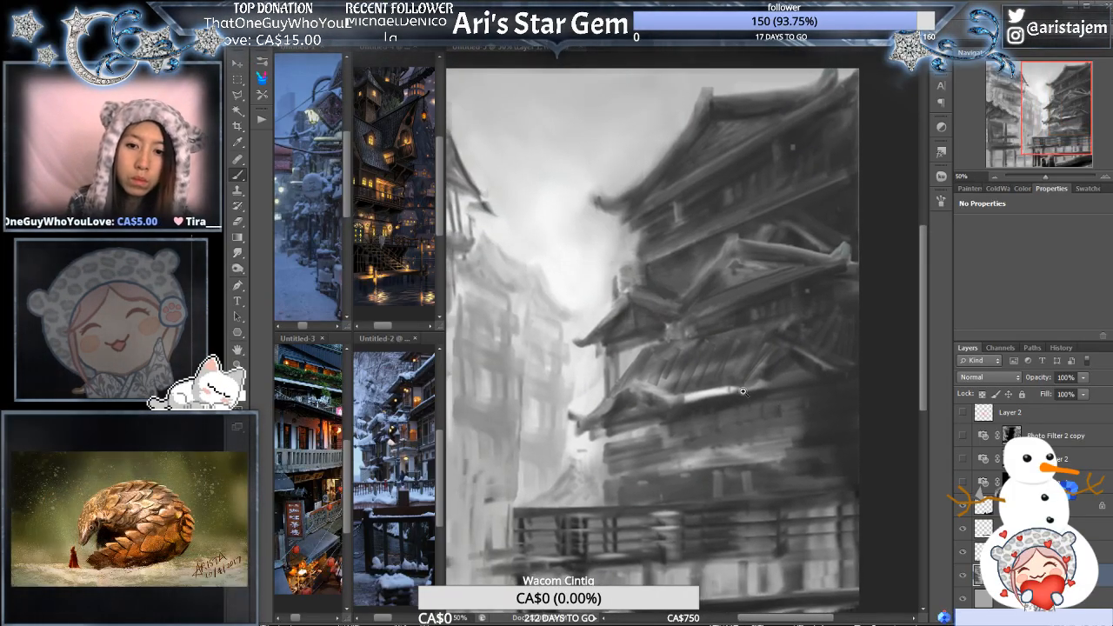
left_click(745, 366, "ctrl")
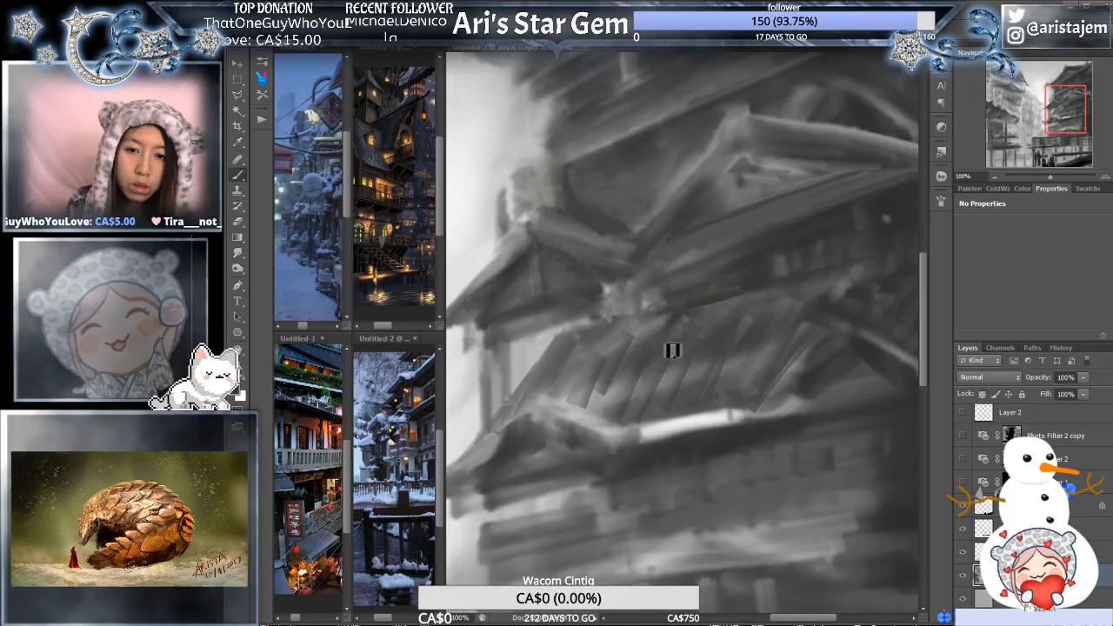
left_click(673, 350, "ctrl")
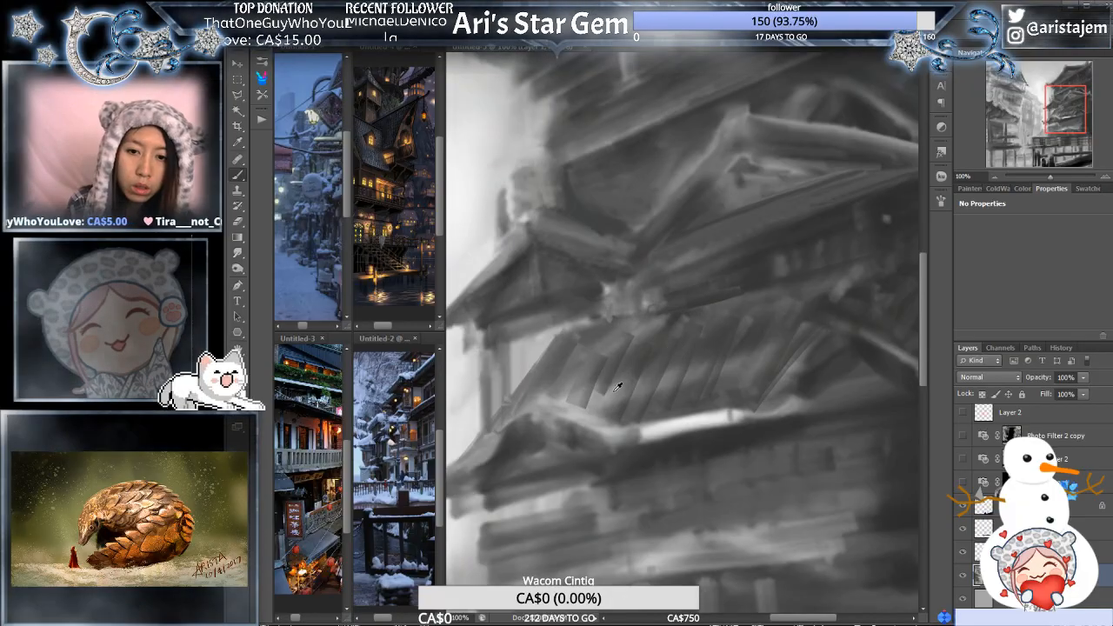
left_click(237, 252)
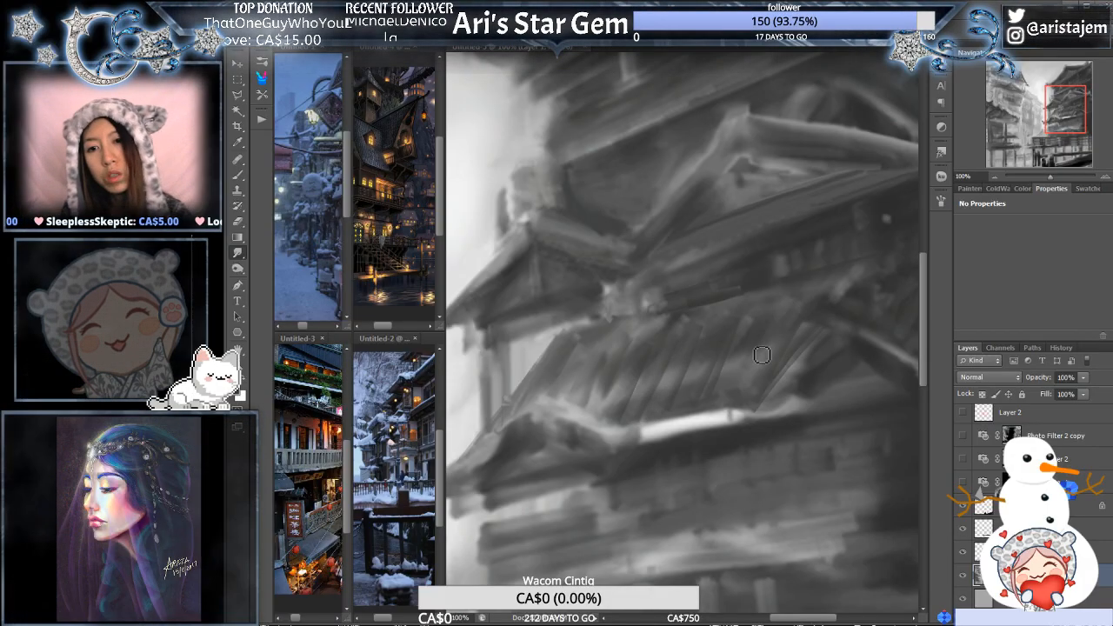
left_click(793, 326, "alt")
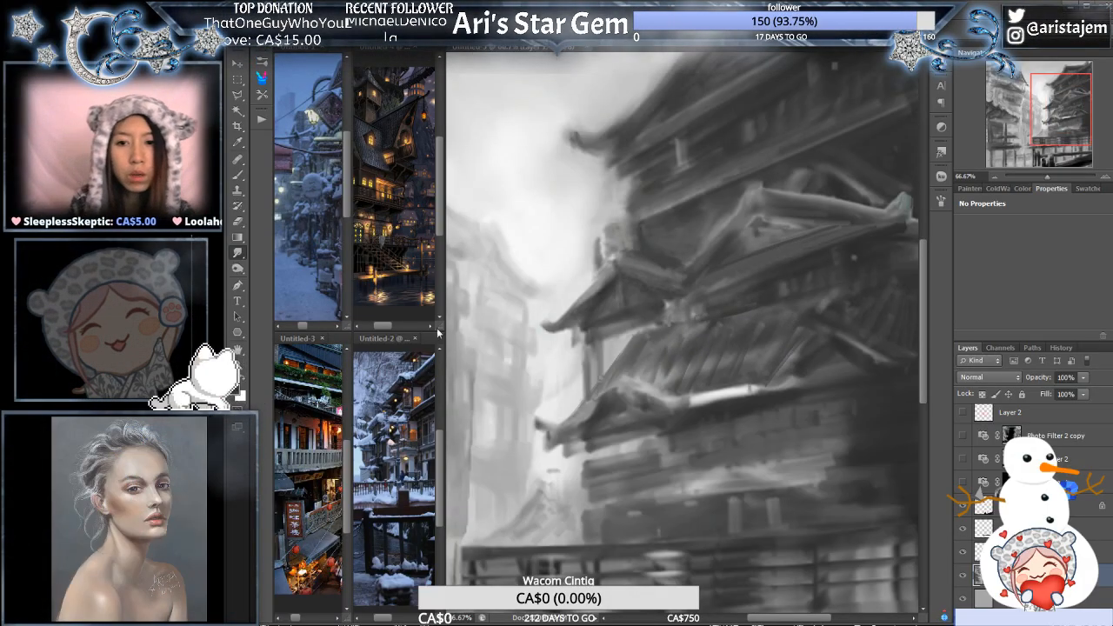
left_click(777, 391, "alt")
left_click(747, 427)
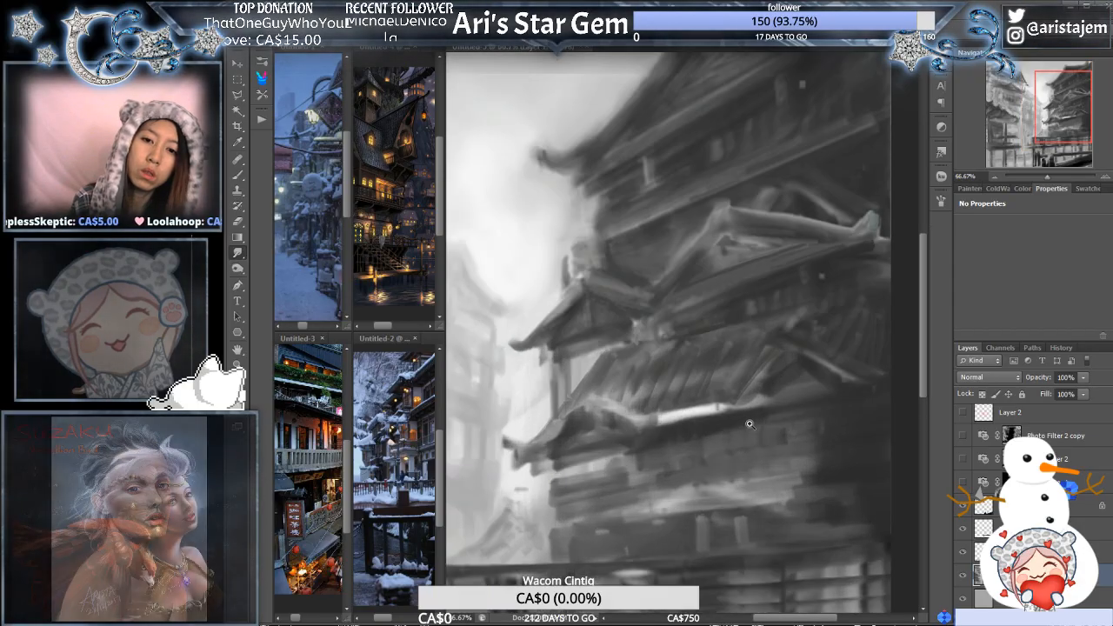
left_click(747, 427)
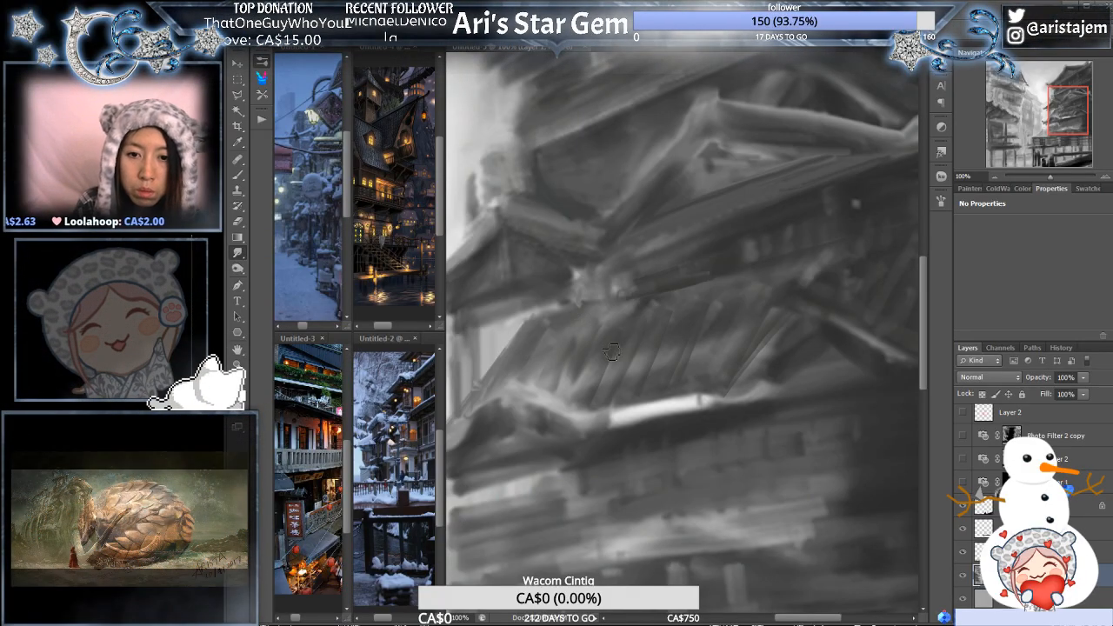
- Brush darker, more even shading over the lower roof's tiles and check it against the whole right building
key("b")
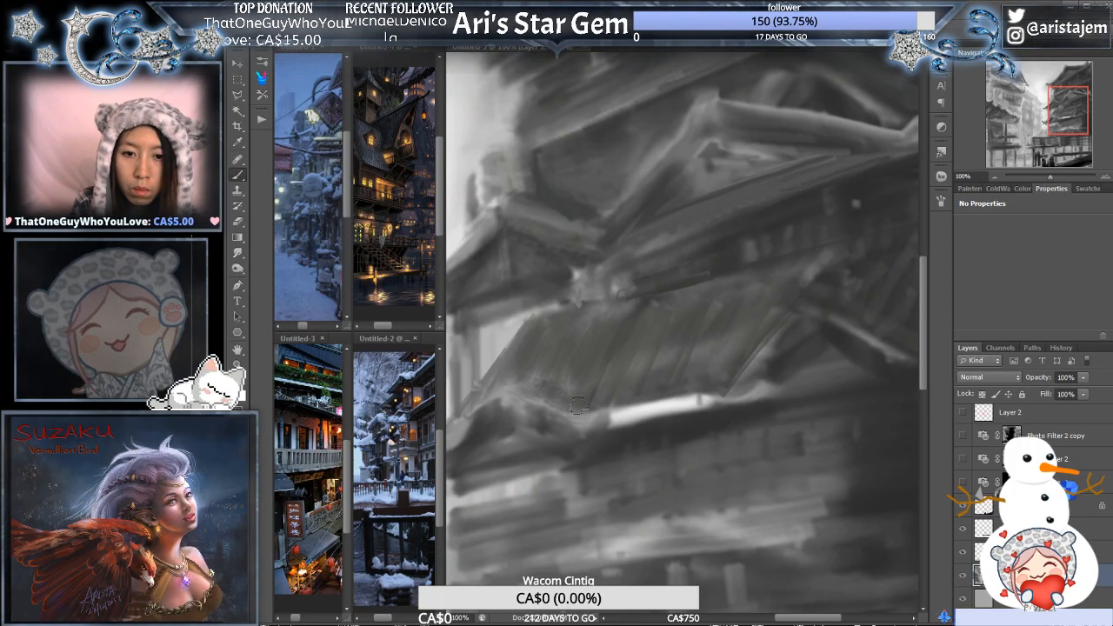
left_click(672, 342, "alt")
left_click(674, 343, "alt")
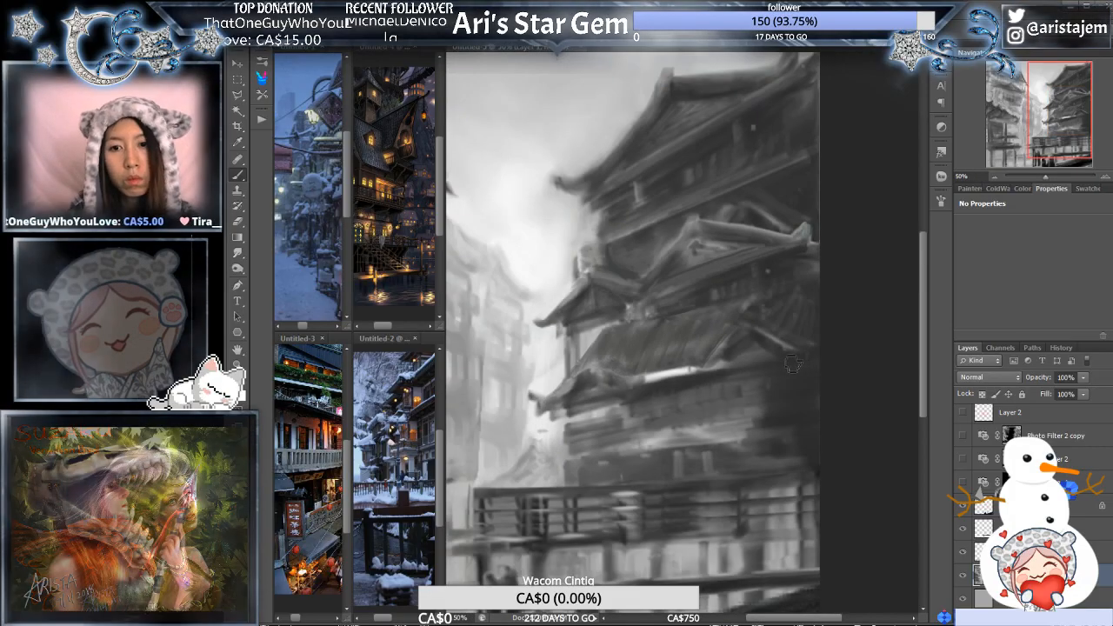
left_click(718, 380, "ctrl")
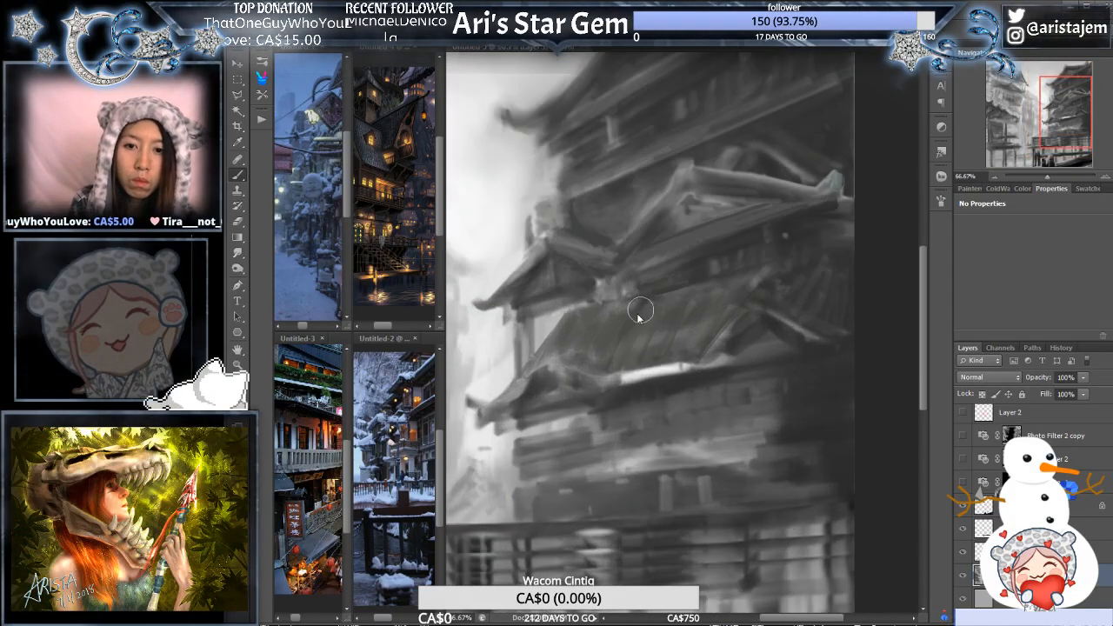
- Paint a thin light highlight along the sloping outer edge of the lower roof's near gable on the right building
left_click(643, 304, "ctrl")
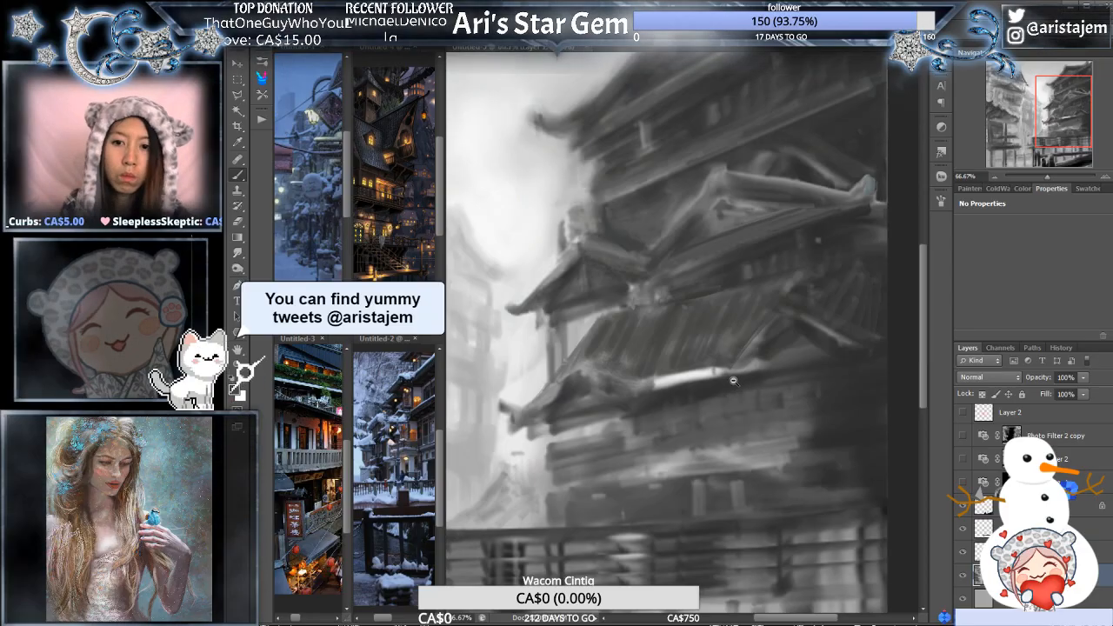
left_click(738, 385, "alt")
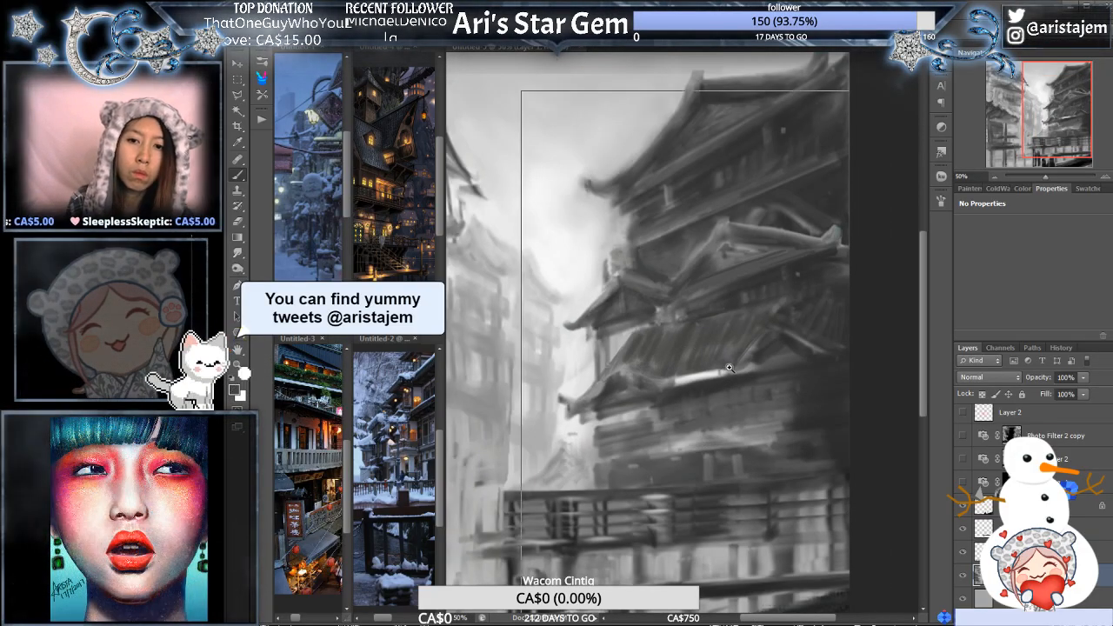
left_click(706, 348)
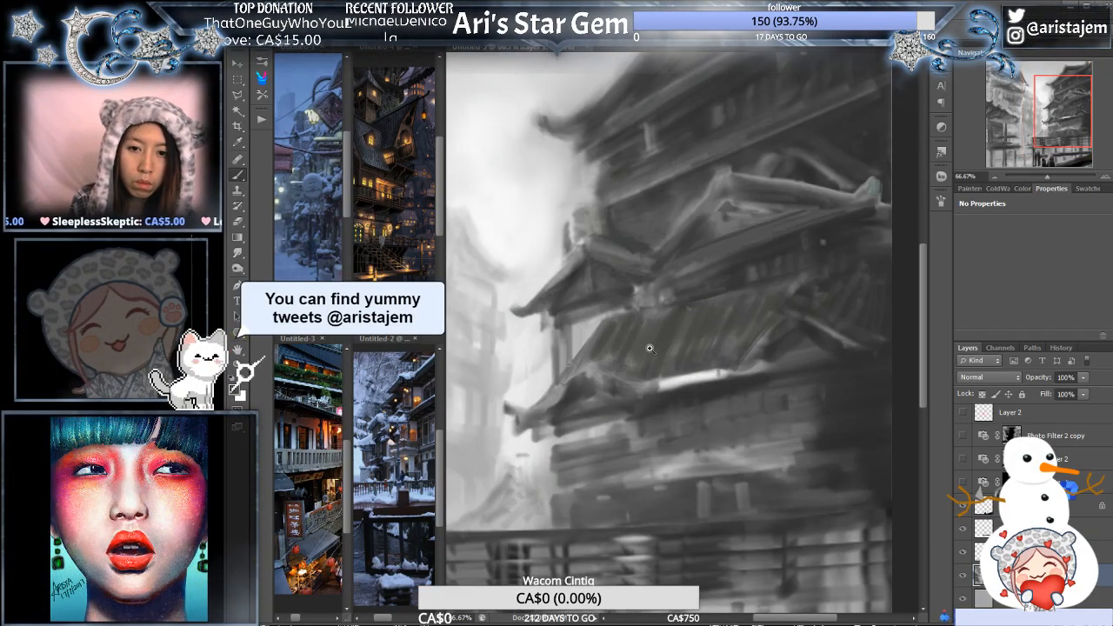
left_click(592, 353)
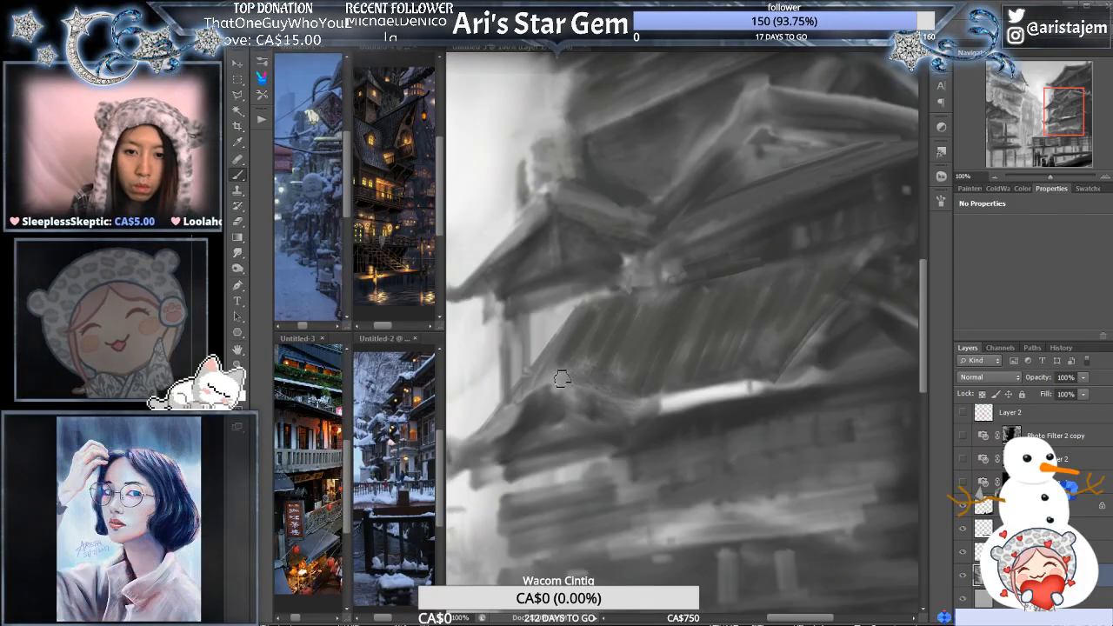
left_click_drag(551, 364, 757, 331)
left_click(658, 381)
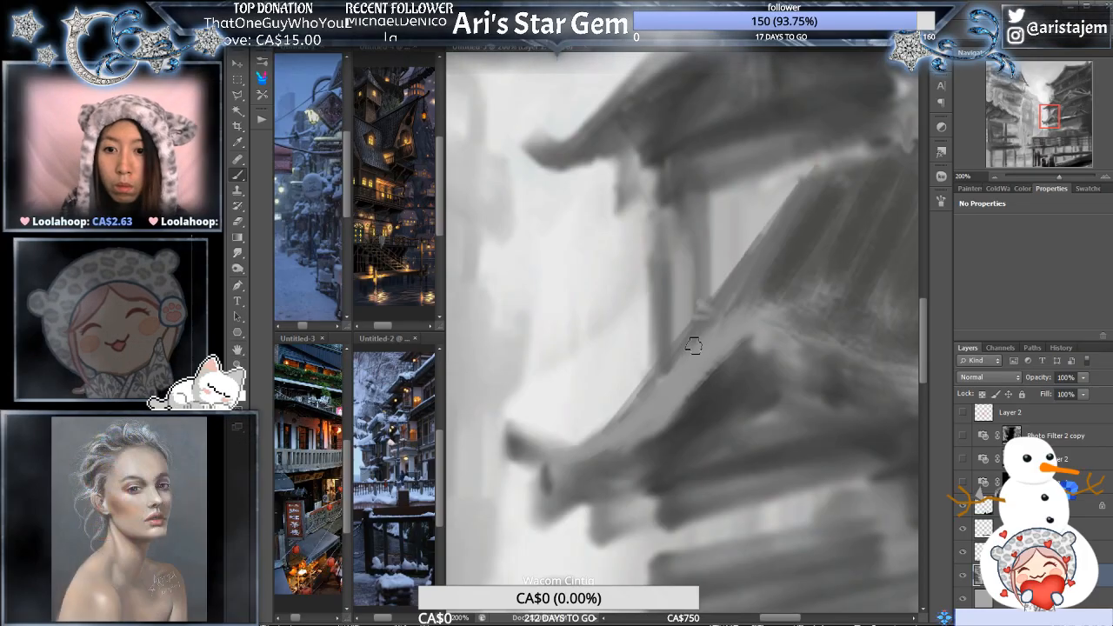
left_click_drag(616, 428, 684, 374)
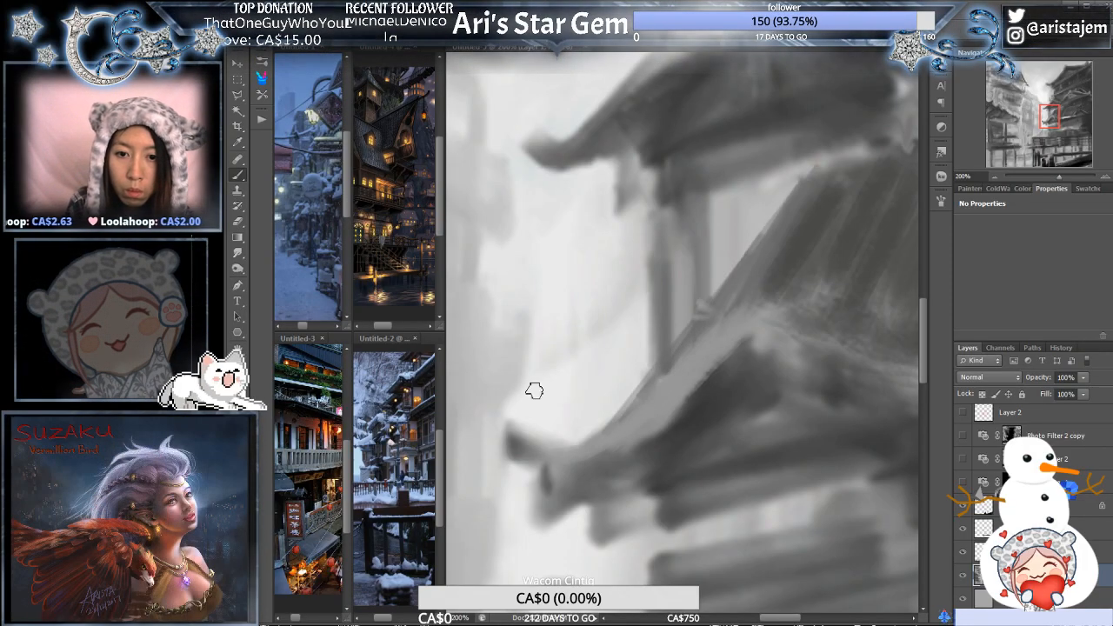
left_click_drag(622, 427, 728, 327)
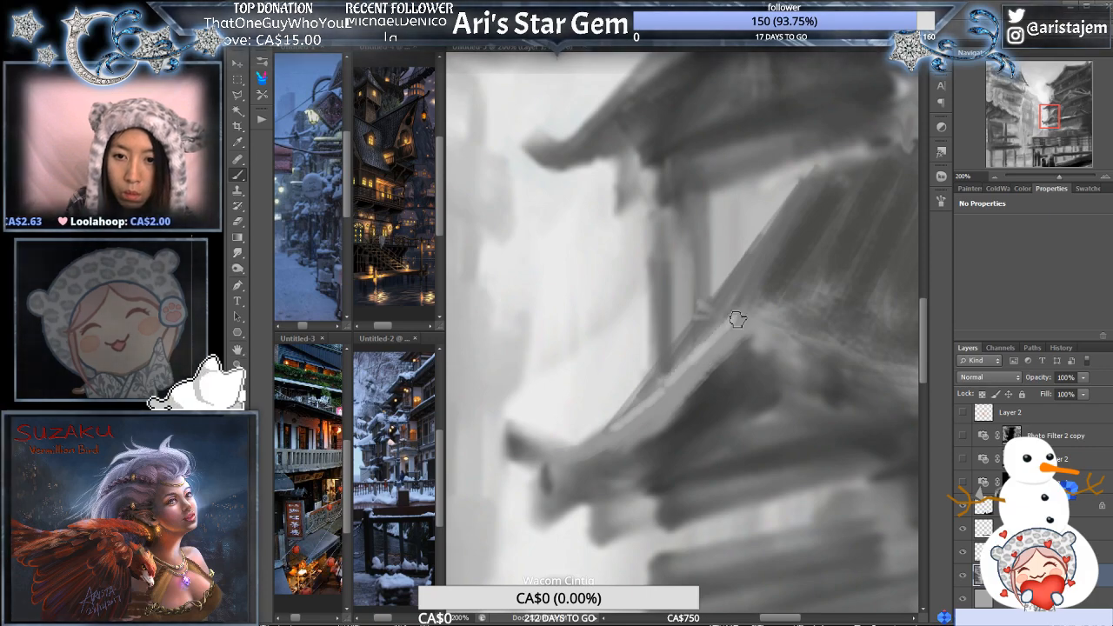
- Brush dark tone over the lower roof's tiles beside the near gable, extending the shading down to the tiles' lower edge
key("ctrl+minus")
left_click(816, 354, "ctrl+alt")
left_click_drag(835, 406, 723, 429)
left_click(744, 351, "ctrl")
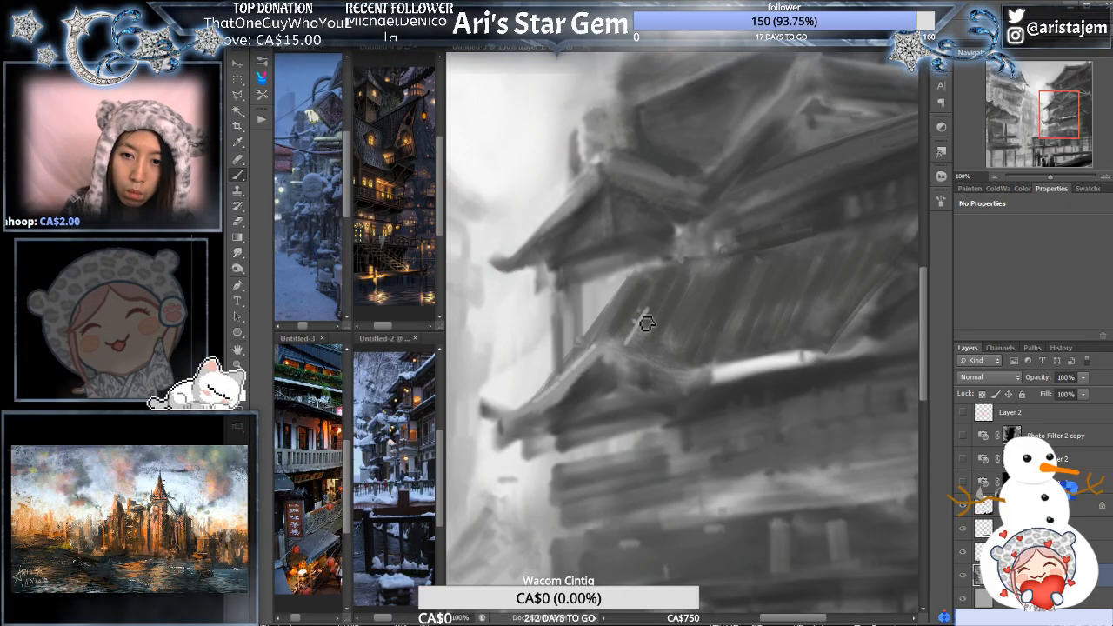
left_click_drag(648, 309, 631, 342)
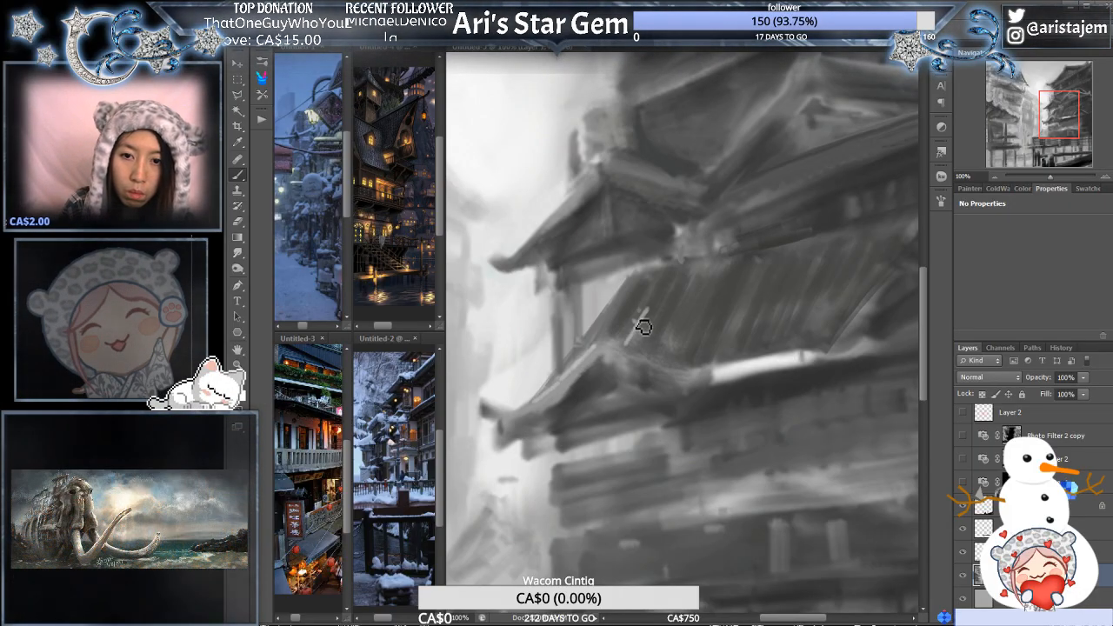
key("ctrl")
left_click(655, 308, "ctrl")
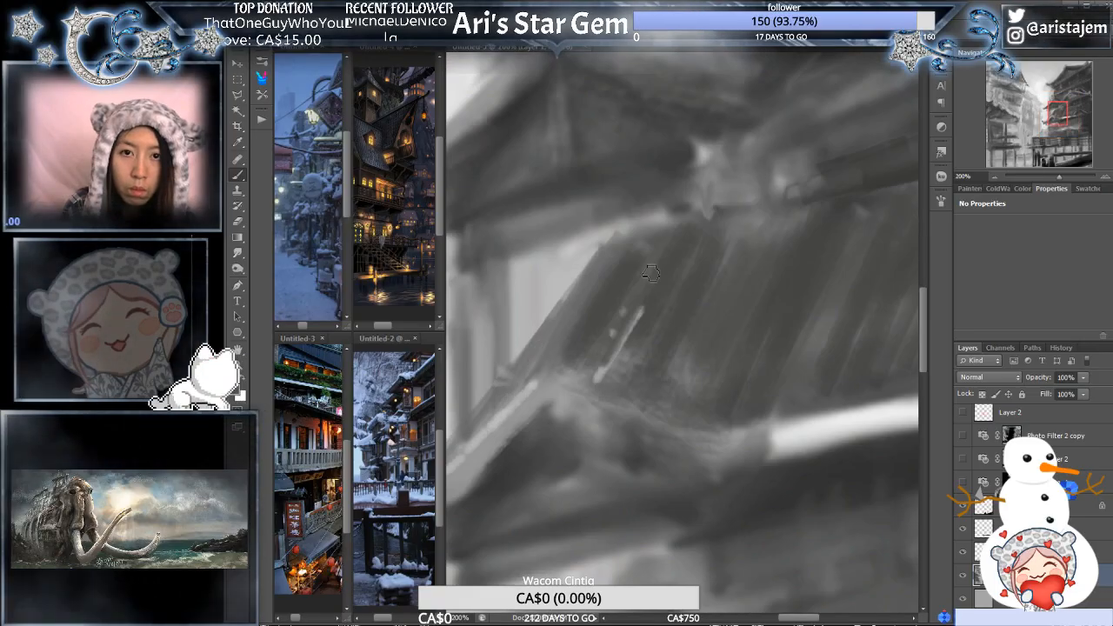
left_click_drag(639, 308, 595, 388)
mouse_move(635, 354)
left_mouse_down()
mouse_move(585, 369)
mouse_move(691, 431)
left_mouse_up()
left_click(523, 449, "alt")
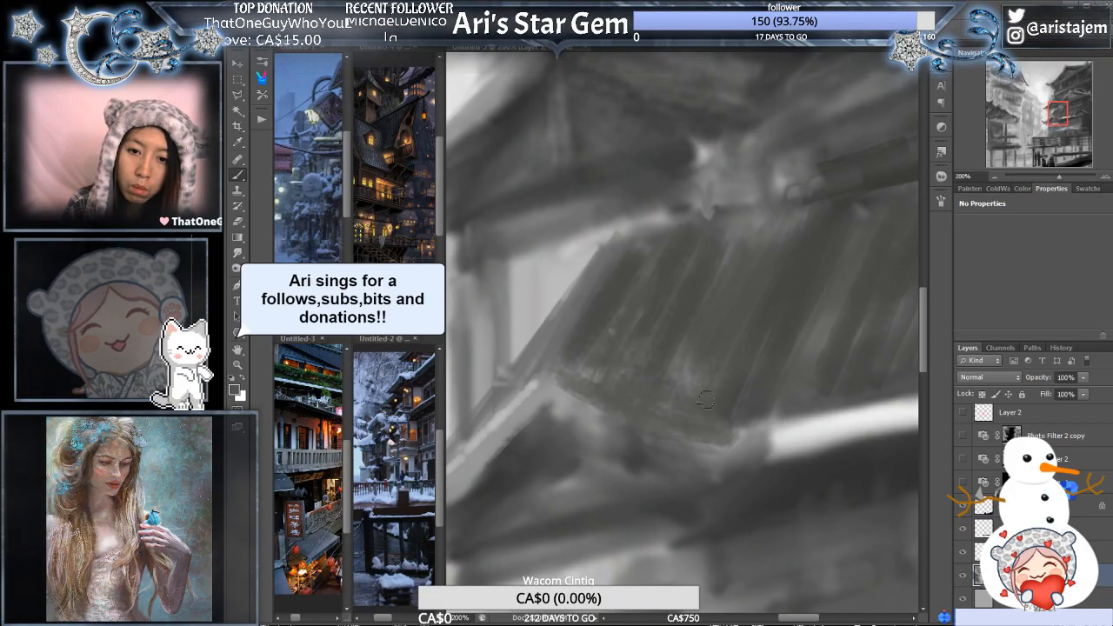
- Paint over the bright white streak along the lower roof's eave with mid-grey and check it against the whole painting
left_click(839, 406, "ctrl+alt")
left_click_drag(839, 411, 727, 426)
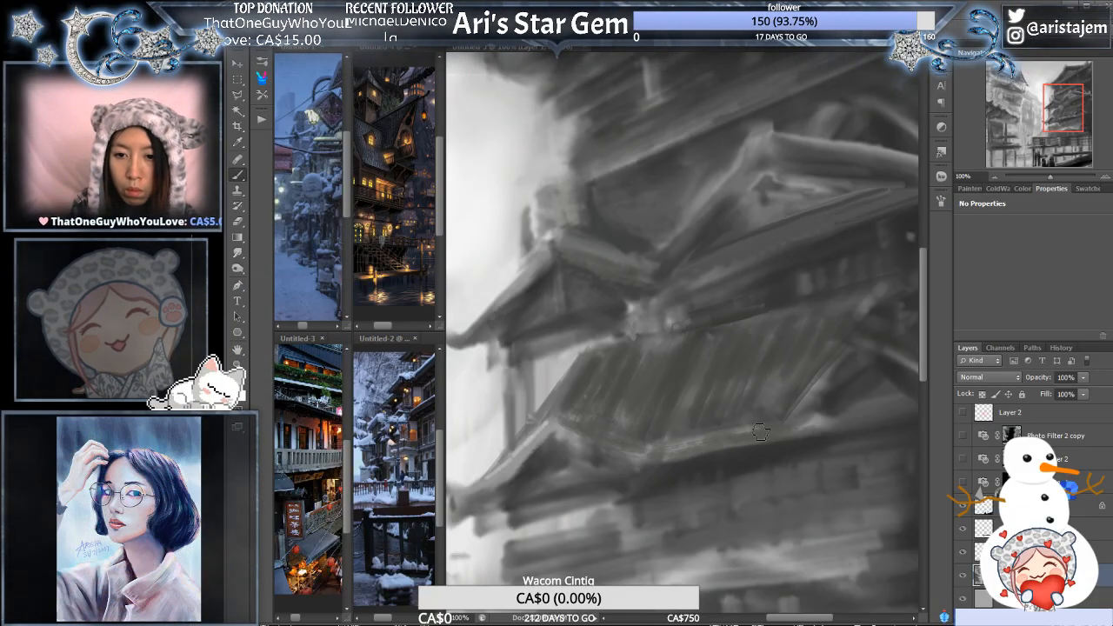
left_click(739, 417, "alt")
left_click(740, 419, "alt")
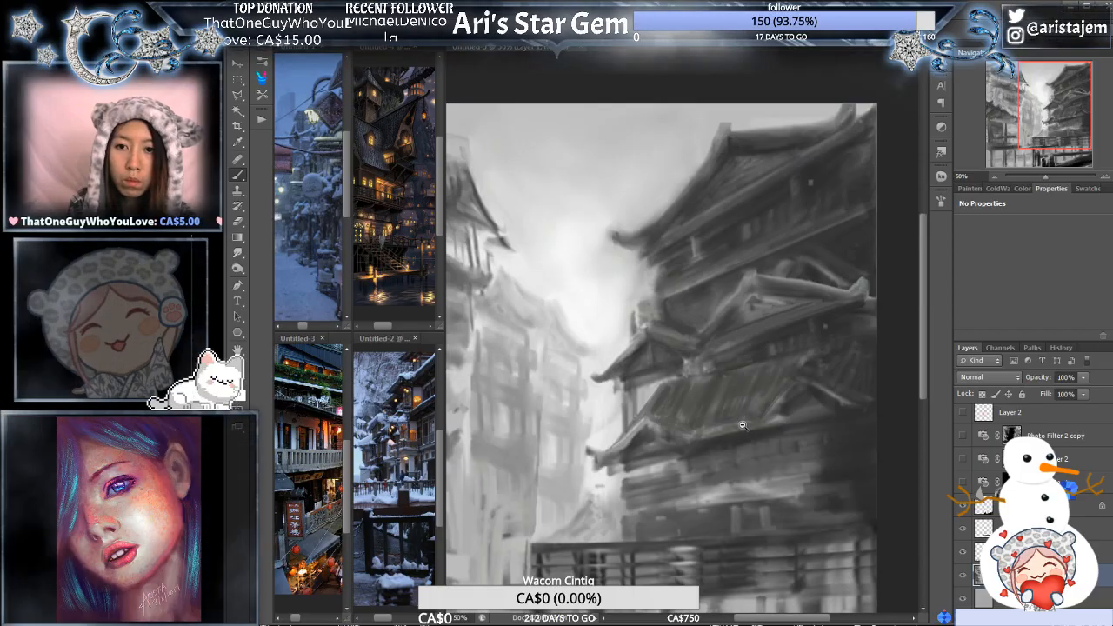
left_click(743, 425, "alt")
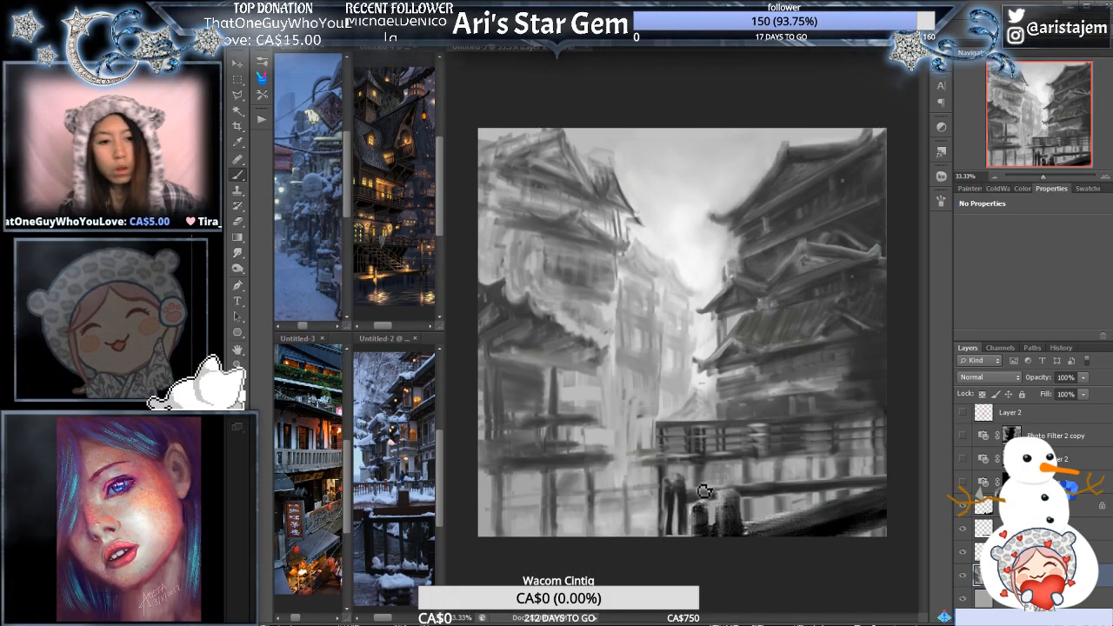
- Add a new empty layer above the locked layer, and reselect the painted building layer for work on the lower roof
left_click(1074, 506)
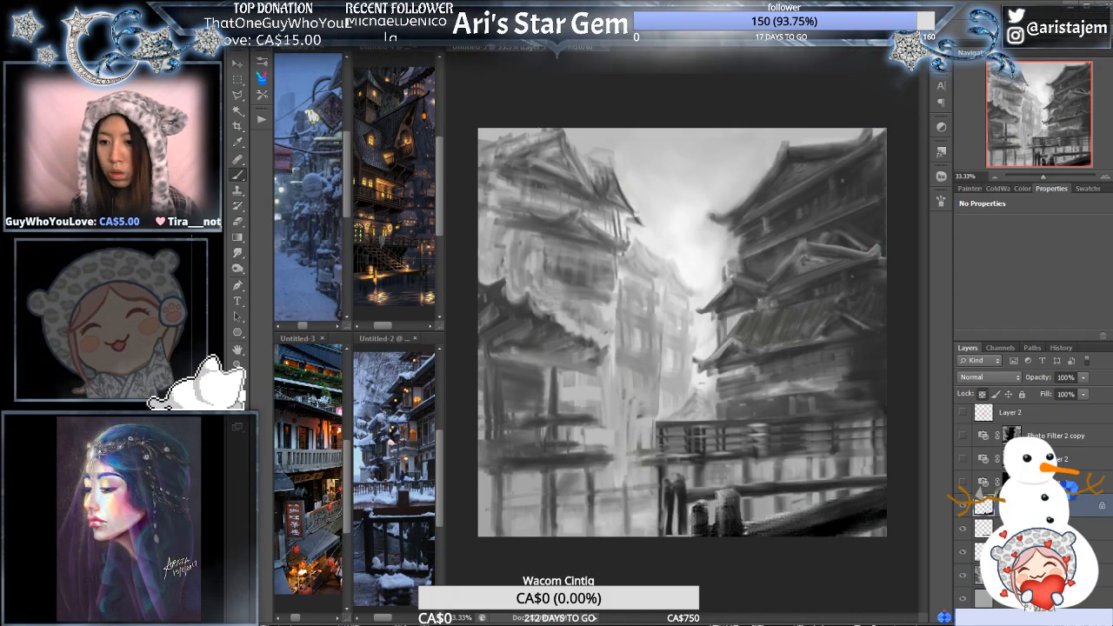
left_click(1090, 617)
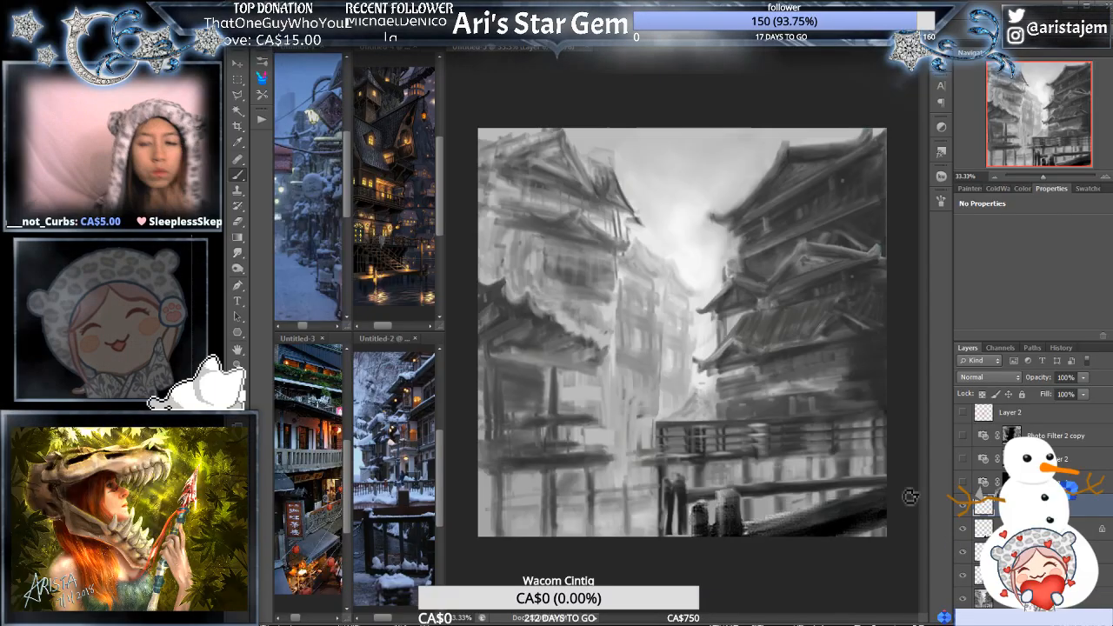
left_click(751, 342)
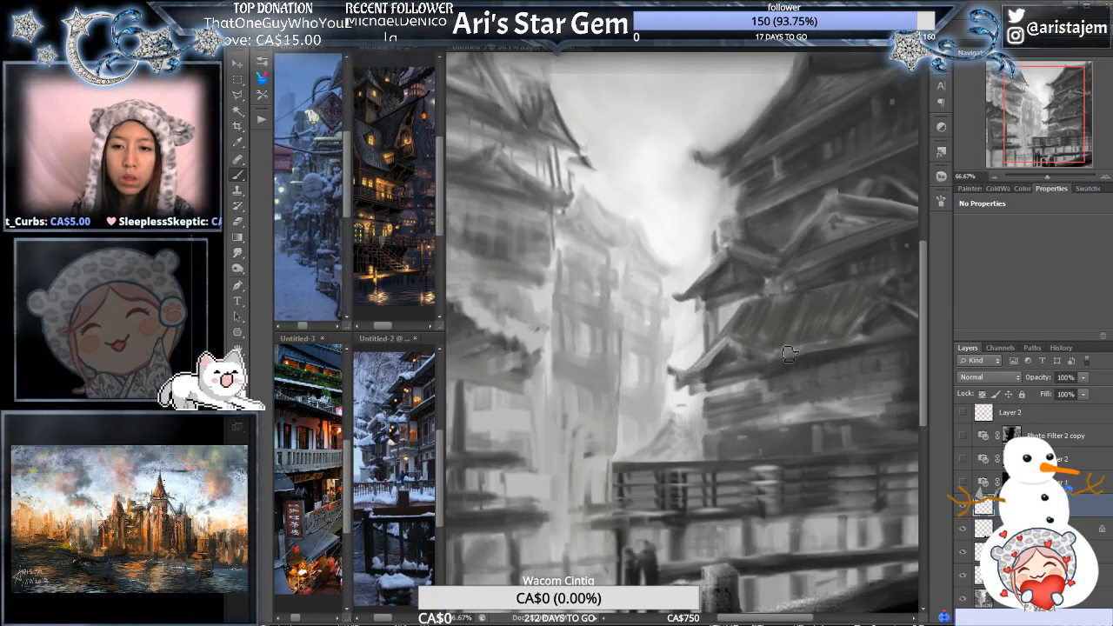
left_click(757, 404)
left_click(760, 408)
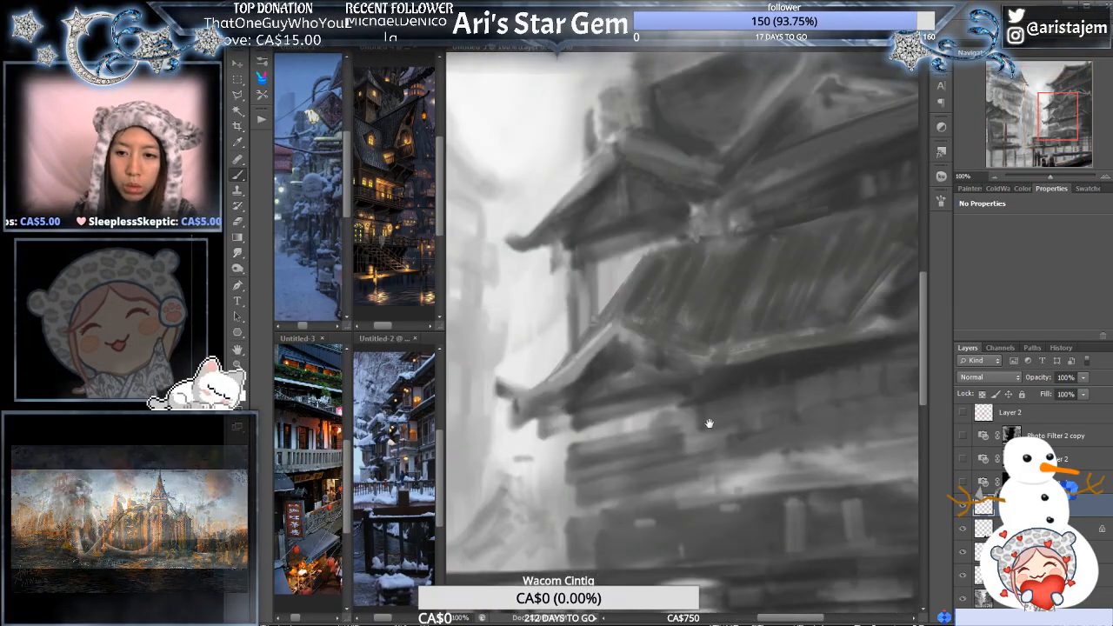
left_click_drag(708, 423, 741, 439)
left_click(786, 400, "ctrl")
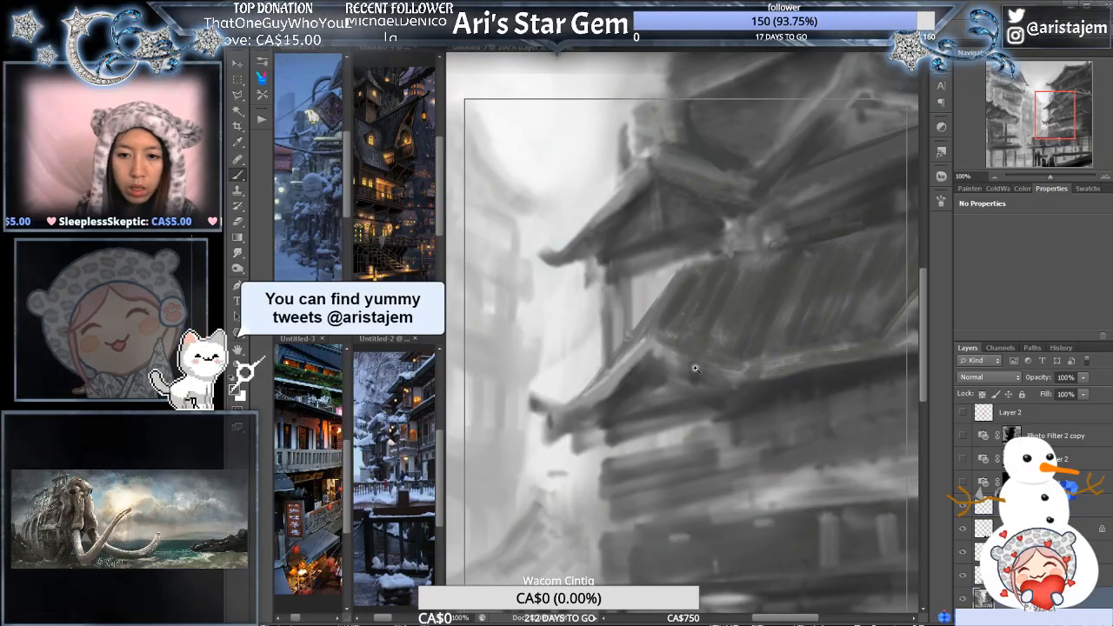
- Fill the light gap beneath the near gable's eave with flat grey strokes and undo the last extra stroke
left_click(698, 381)
left_click_drag(667, 480, 726, 387)
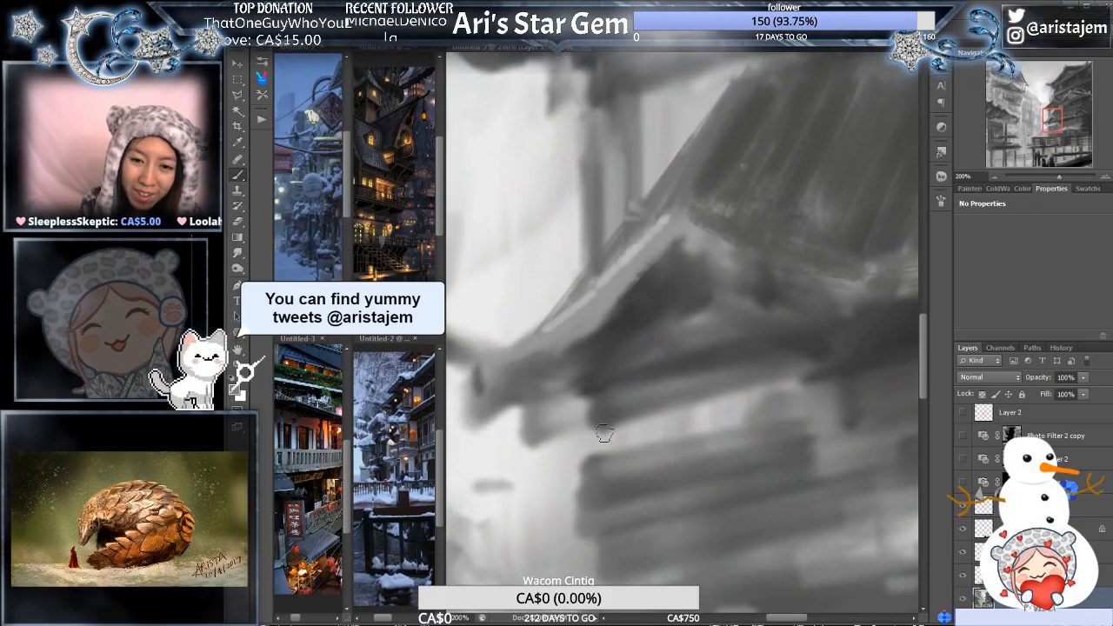
mouse_move(604, 434)
left_mouse_down()
mouse_move(745, 414)
mouse_move(635, 432)
mouse_move(746, 412)
mouse_move(701, 413)
mouse_move(774, 396)
left_mouse_up()
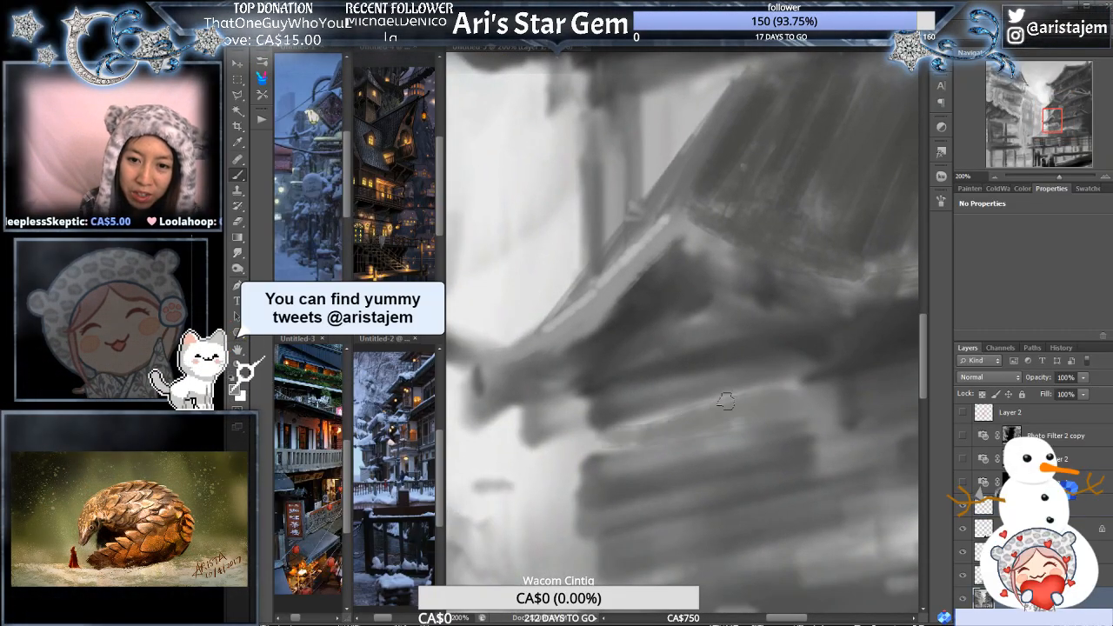
mouse_move(602, 438)
left_mouse_down()
mouse_move(651, 429)
mouse_move(648, 441)
mouse_move(699, 405)
left_mouse_up()
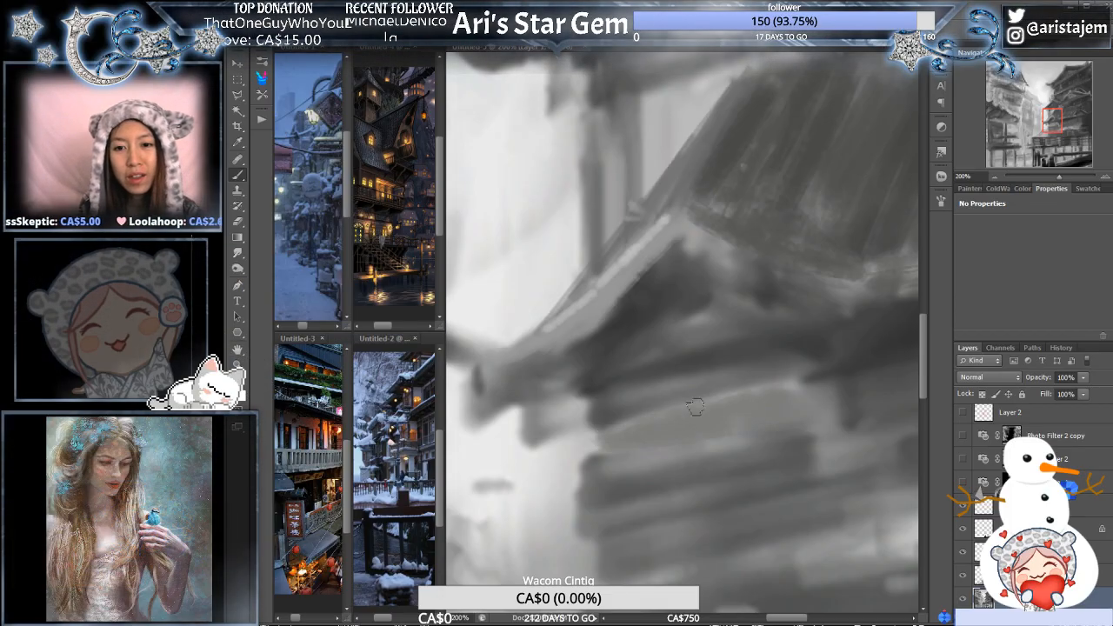
key("ctrl+minus")
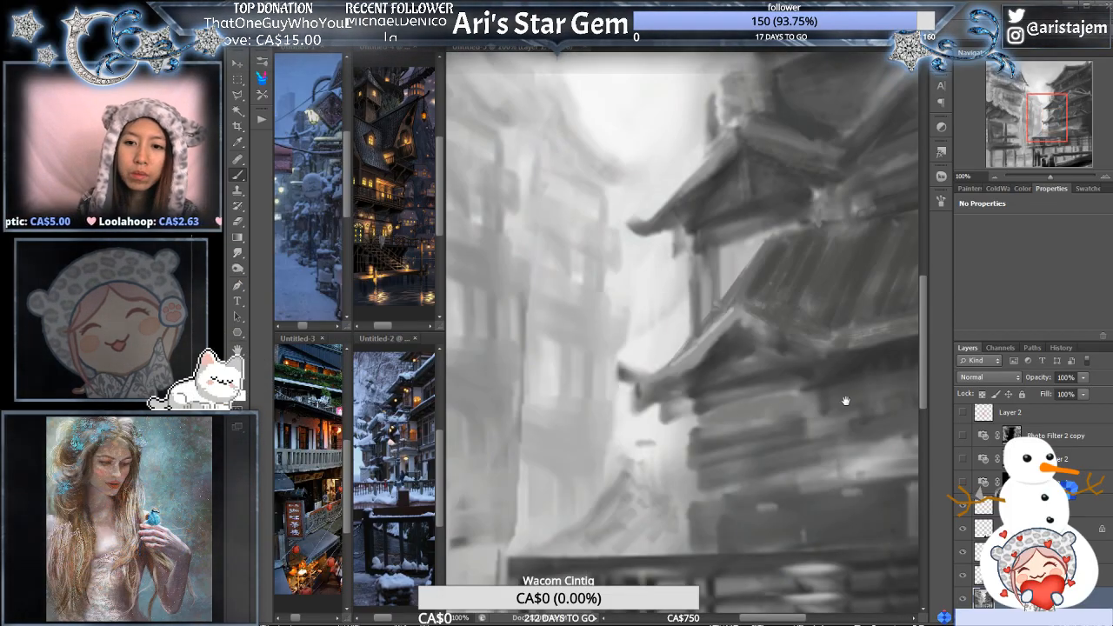
key("ctrl+plus")
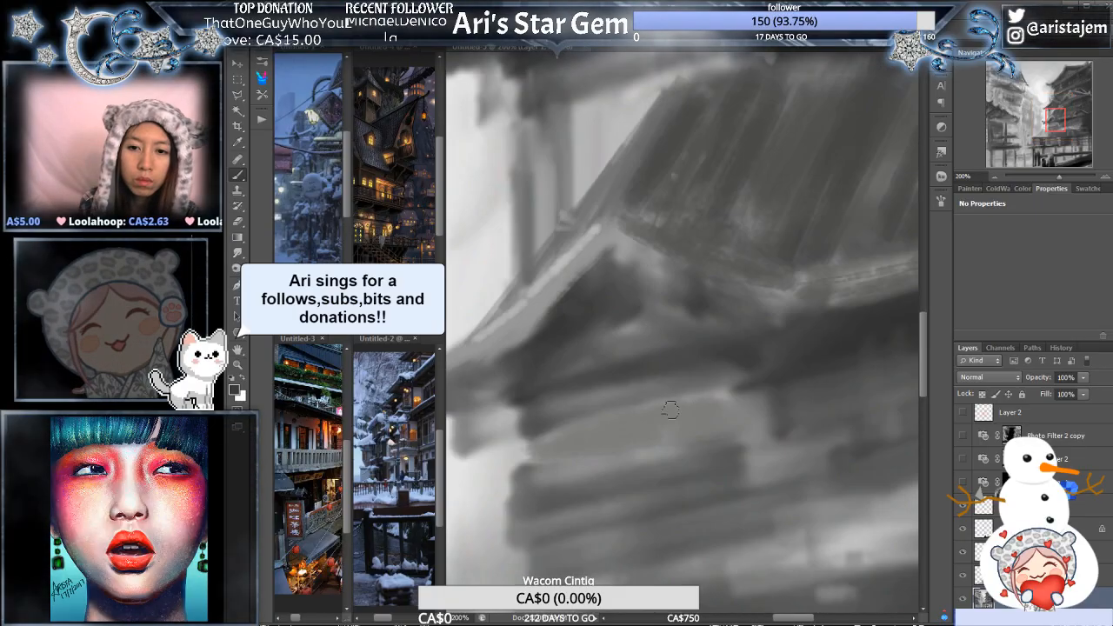
left_click_drag(666, 406, 705, 397)
key("ctrl+z")
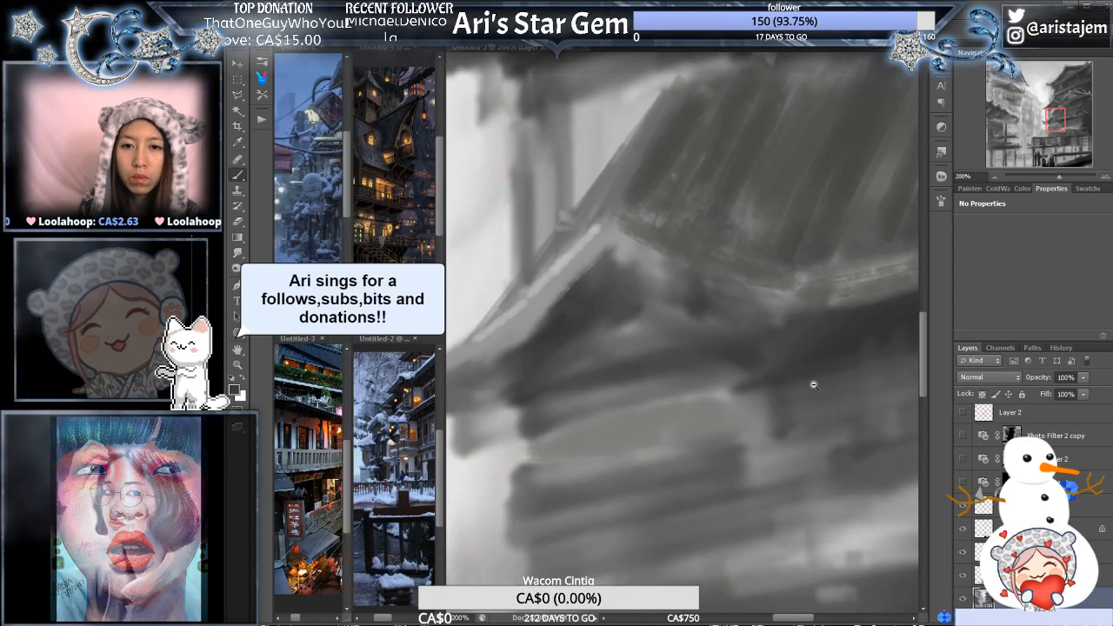
- Clean up the shading inside the lower roof's near gable and try a short light vertical stroke there
left_click(814, 385, "alt")
left_click_drag(717, 353, 774, 377)
left_click(773, 377, "ctrl")
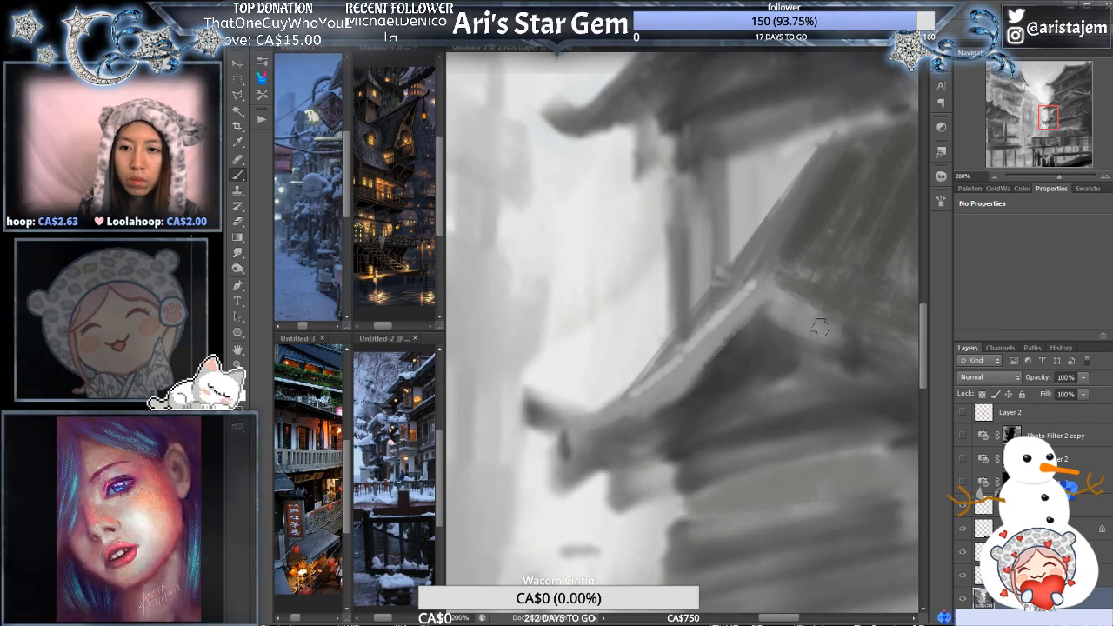
left_click(821, 333, "alt")
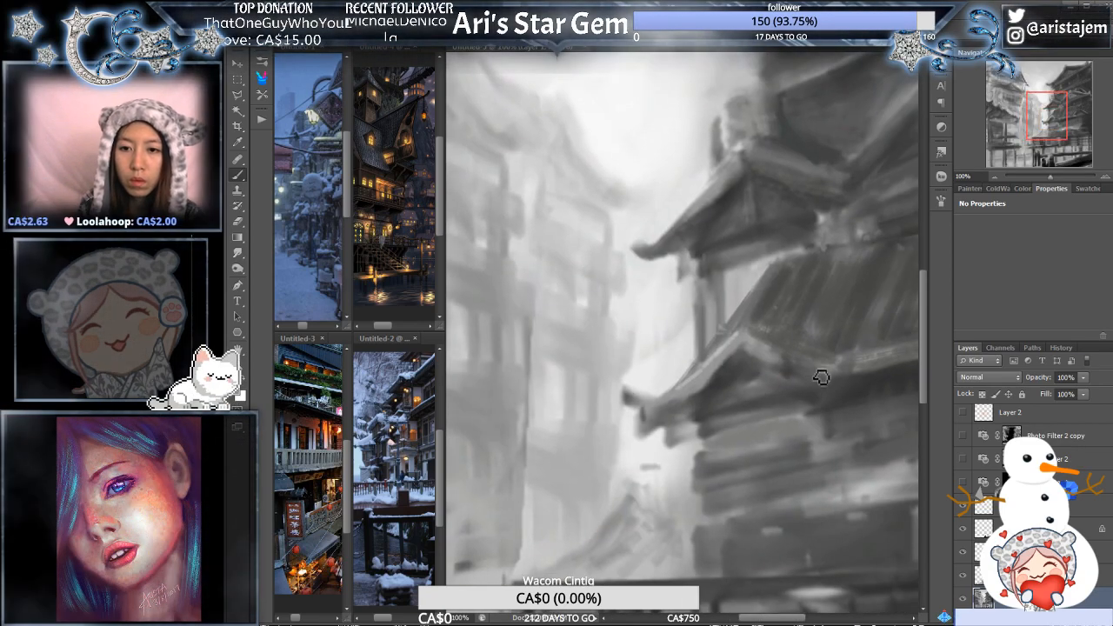
left_click(821, 376, "ctrl")
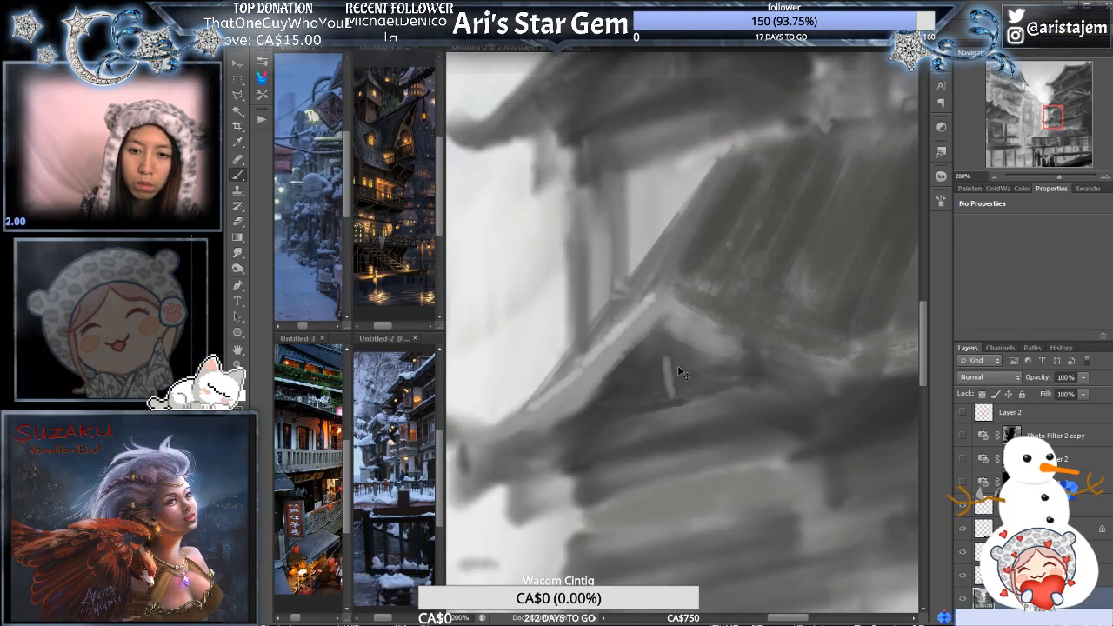
left_click(746, 380, "alt")
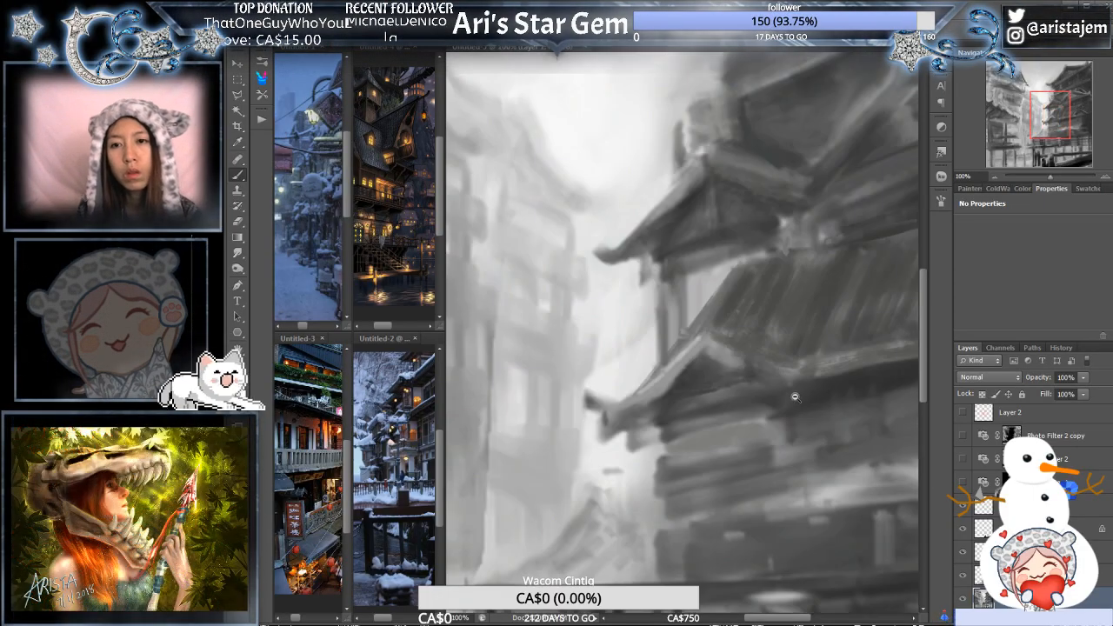
- Paint light edge lines along the base and near slope of the lower roof's far gable
left_click(793, 396, "alt")
left_click_drag(847, 479, 638, 506)
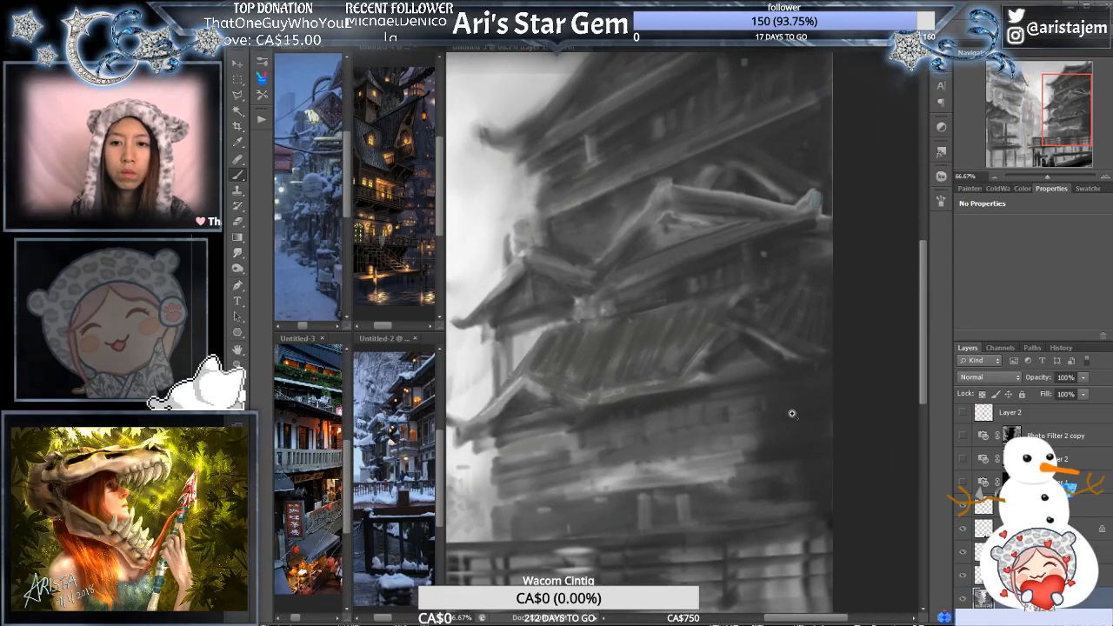
left_click(793, 415, "ctrl")
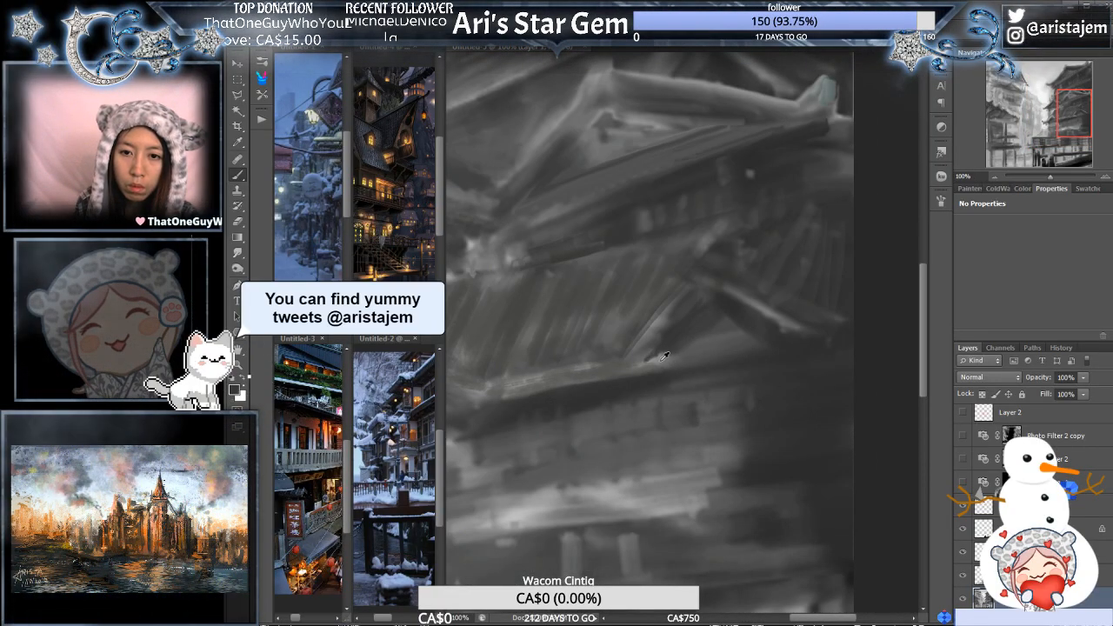
left_click_drag(652, 358, 767, 340)
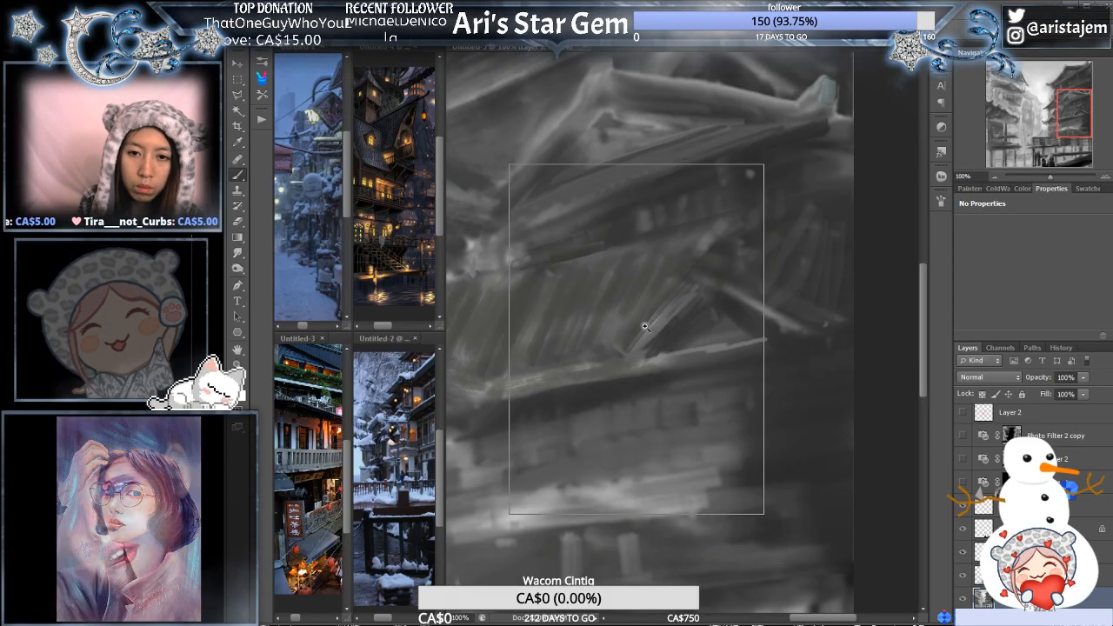
left_click(637, 339, "ctrl")
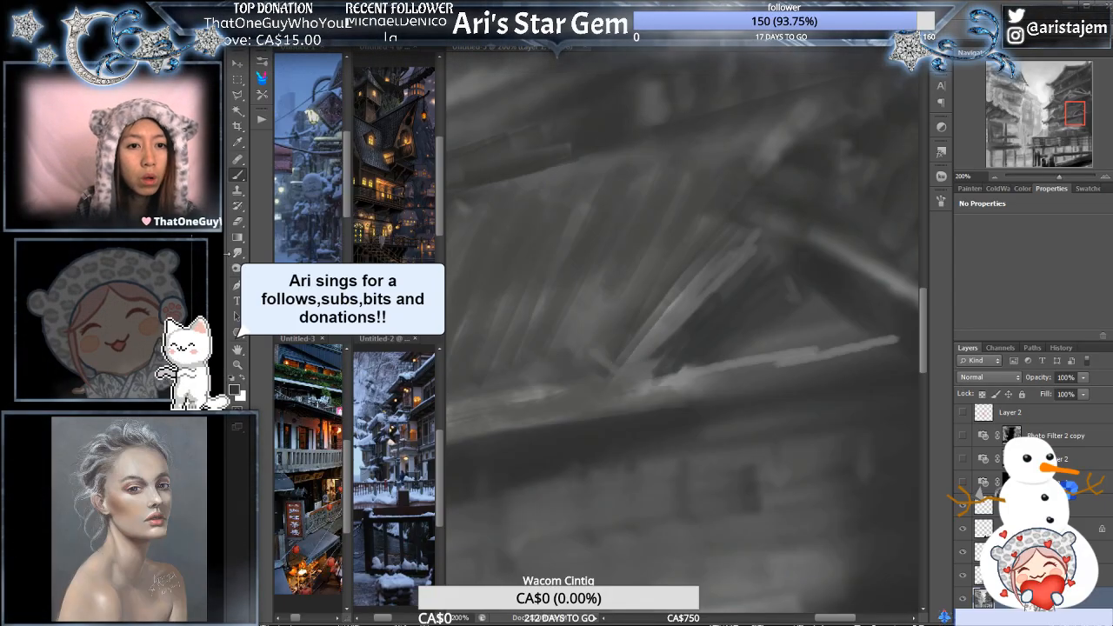
- Smudge the lower ends of both slopes of the lower roof's far gable into soft upturned curves
left_click(237, 252)
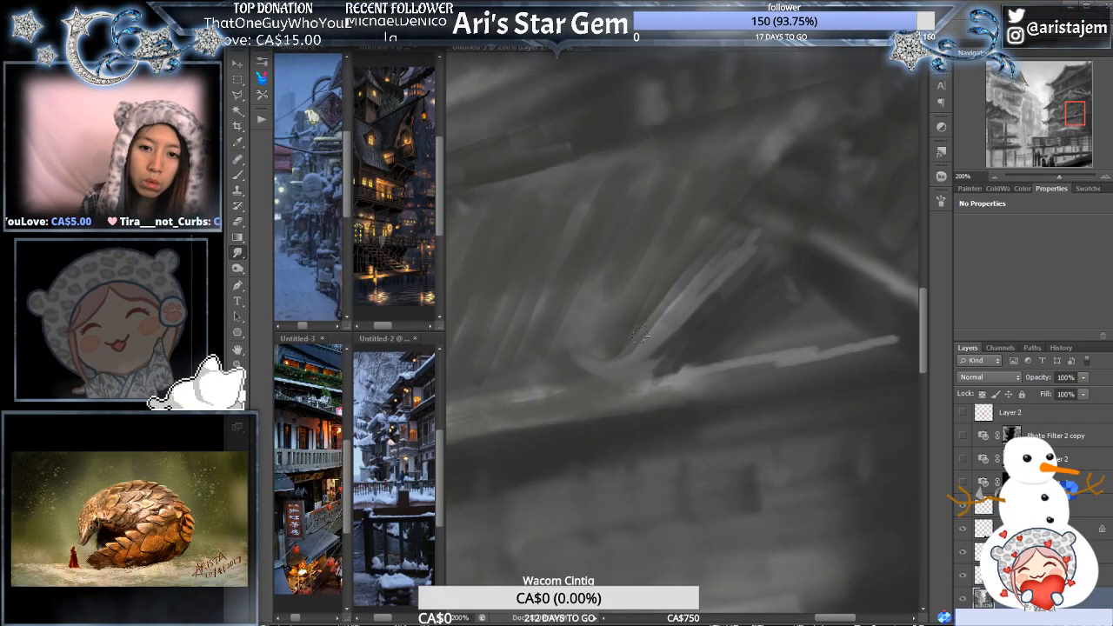
left_click_drag(771, 311, 564, 341)
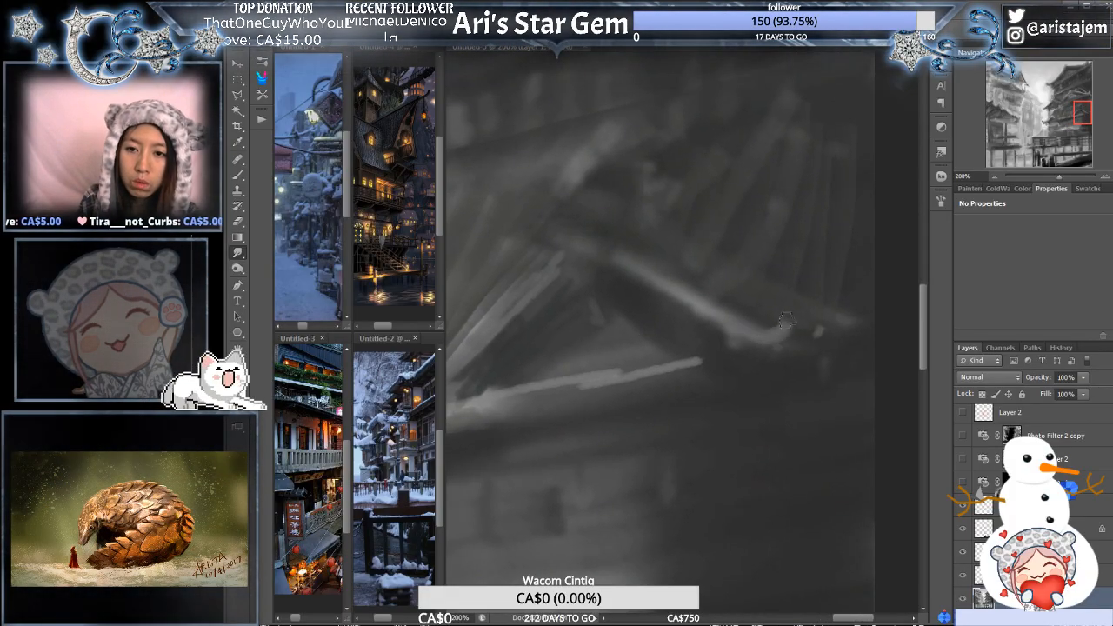
left_click(738, 360, "alt")
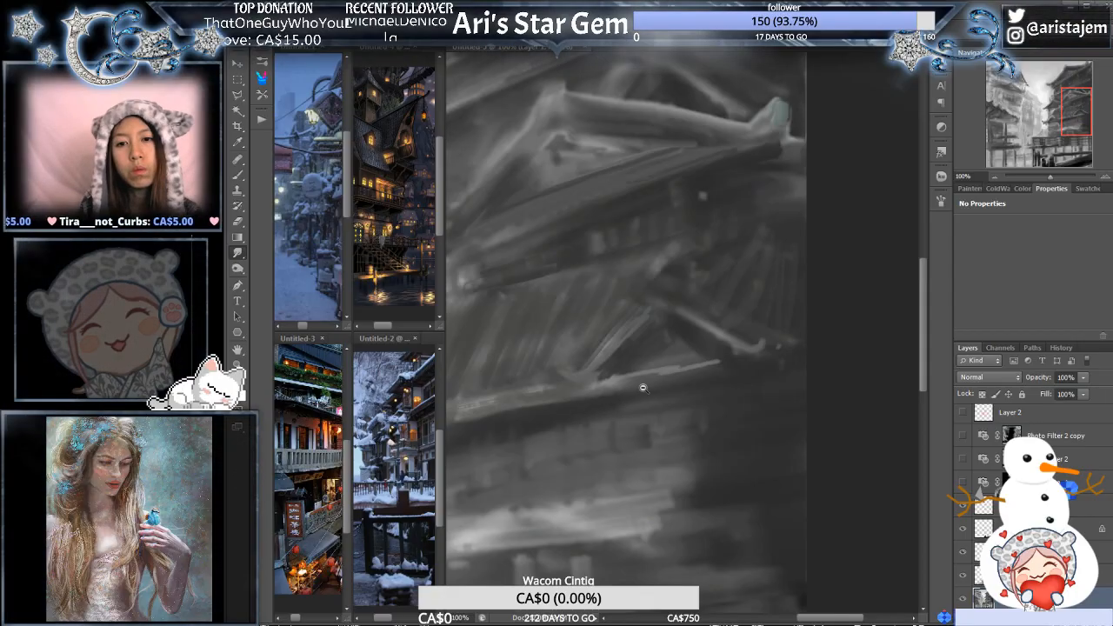
- Smudge the lower end of the near gable's inner edge on the lower roof into a small upturned tip
left_click(642, 388, "alt")
left_click_drag(643, 388, 722, 369)
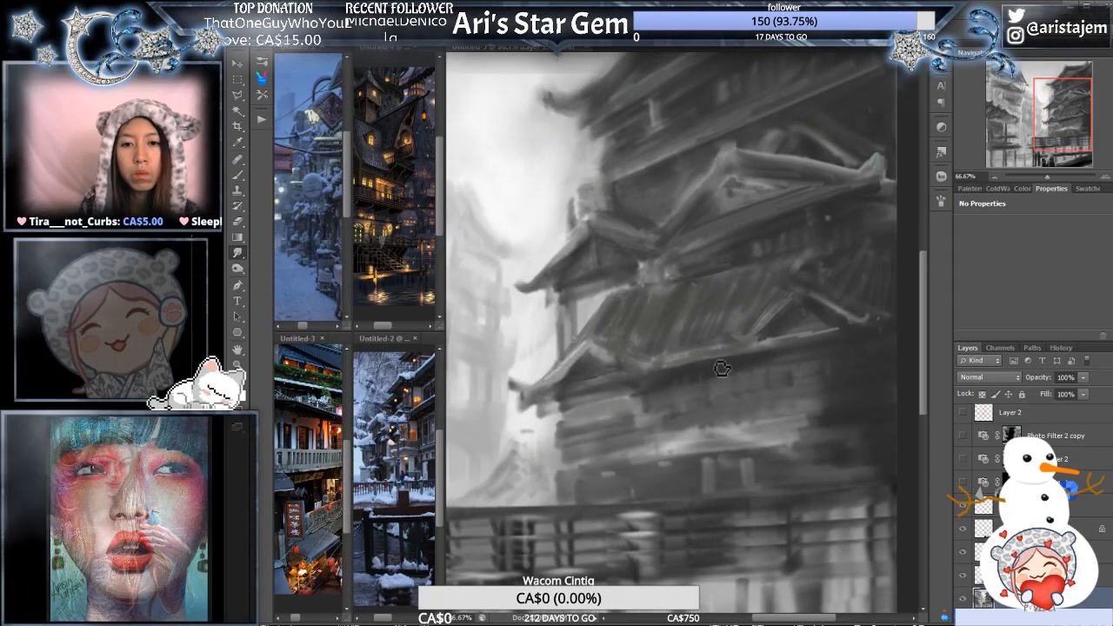
left_click(653, 339, "ctrl")
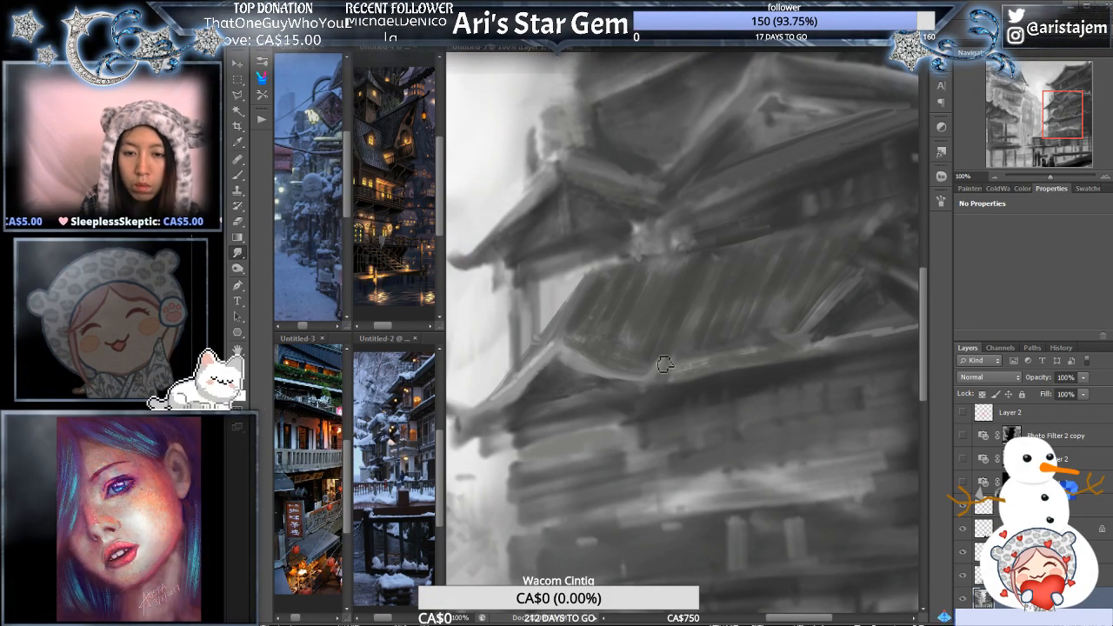
left_click(695, 345, "alt")
left_click_drag(740, 357, 741, 419)
left_click(705, 318, "ctrl")
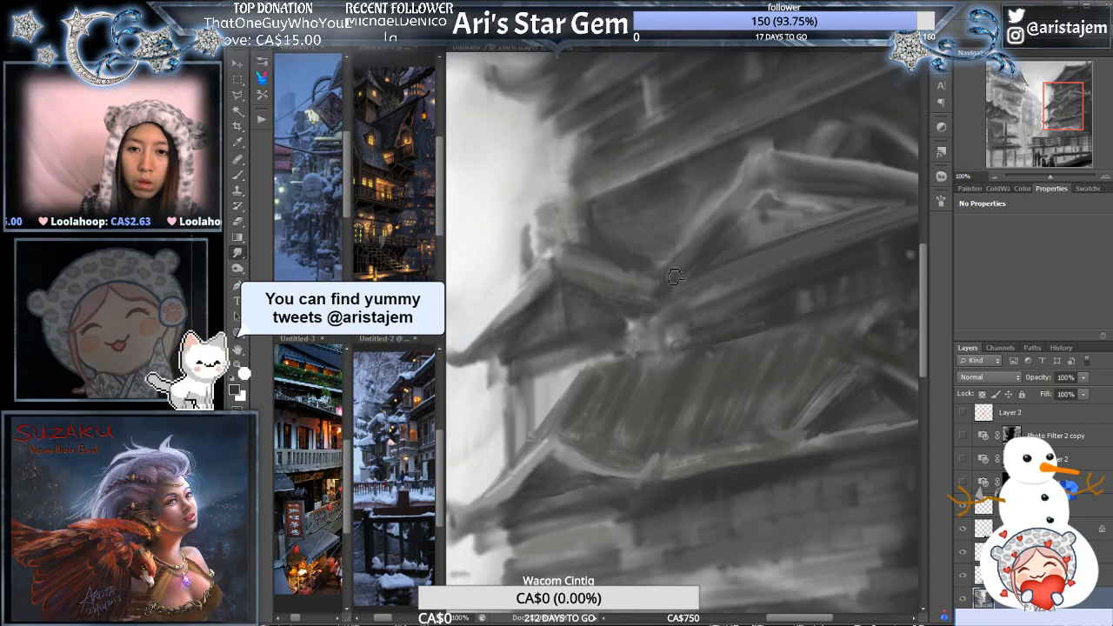
- Examine the right building's roofs within the whole painting and compare them with the snowy street and night house references
left_click(712, 277, "alt")
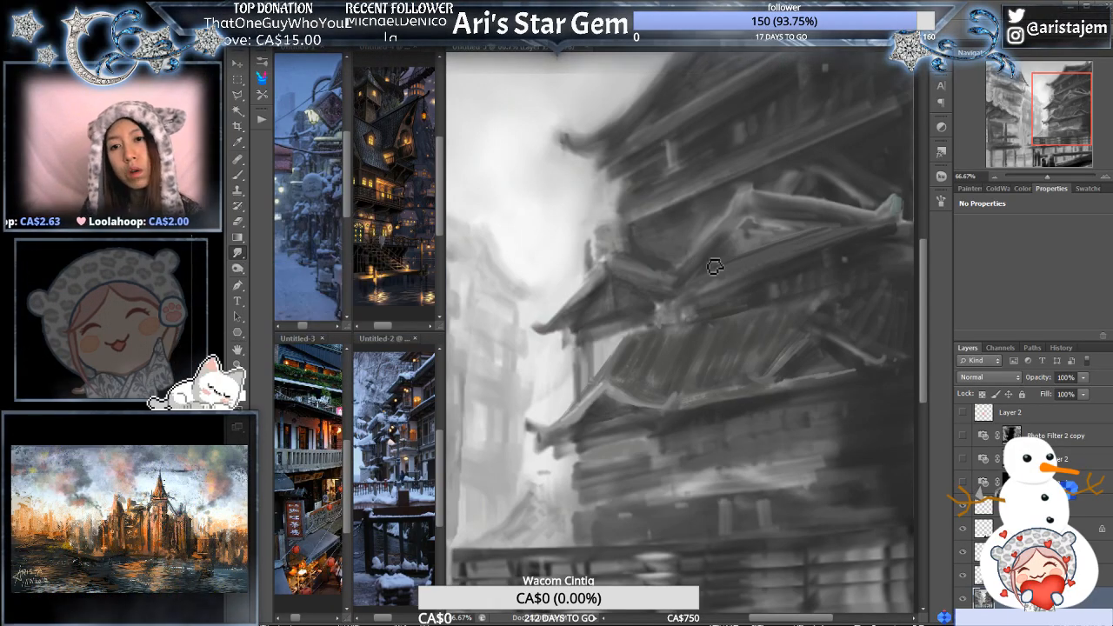
left_click_drag(813, 399, 706, 470)
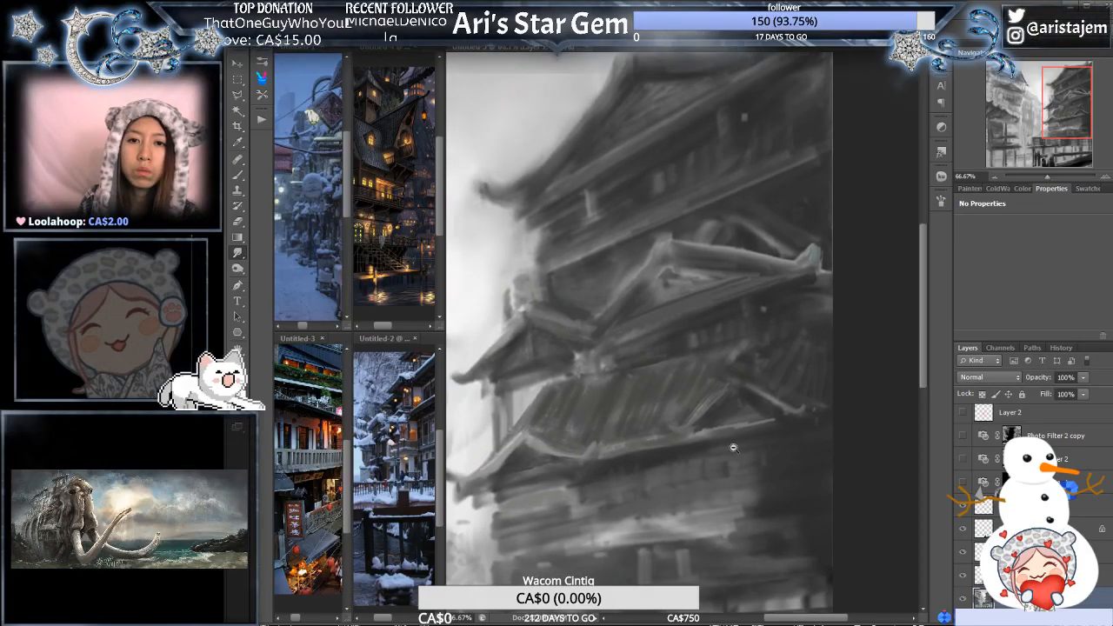
left_click(738, 444, "alt")
left_click(736, 445, "alt")
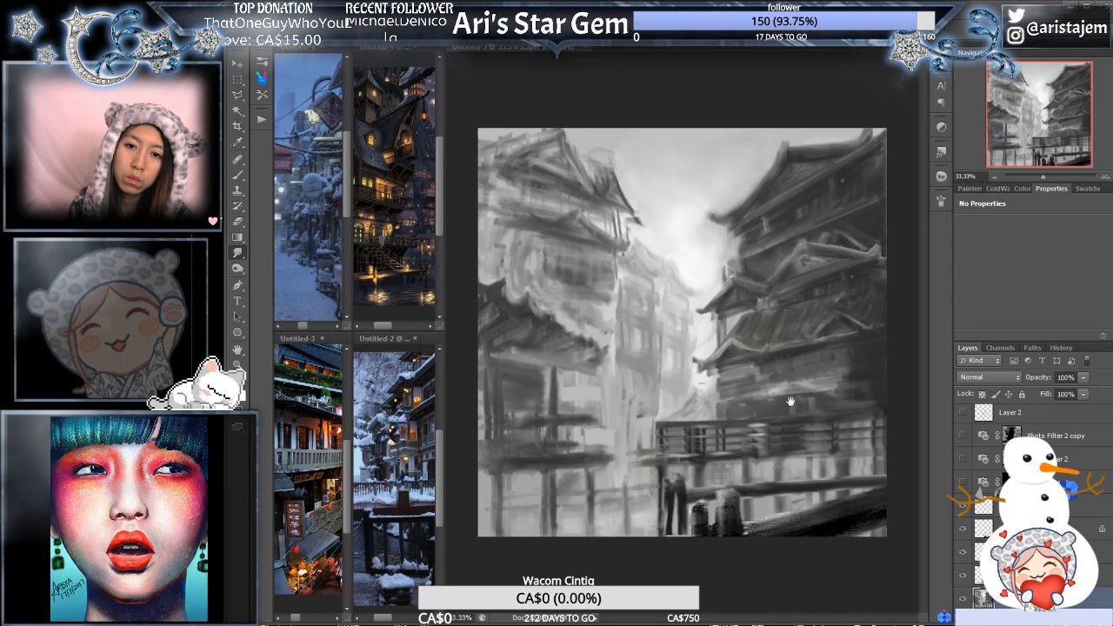
scroll(745, 413, "up", 1)
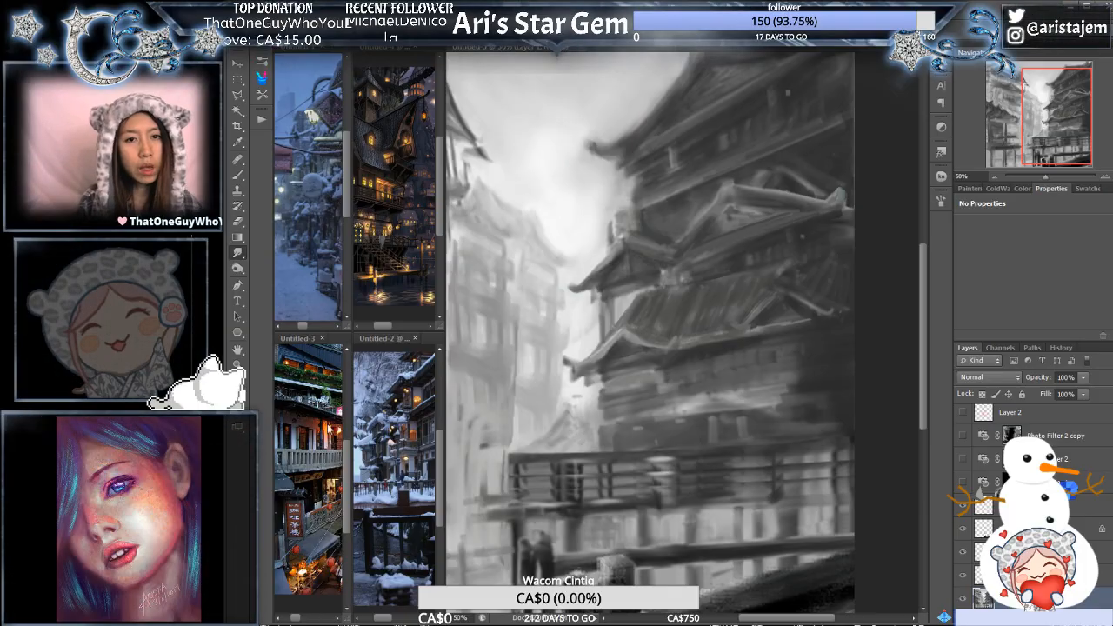
left_click(298, 50)
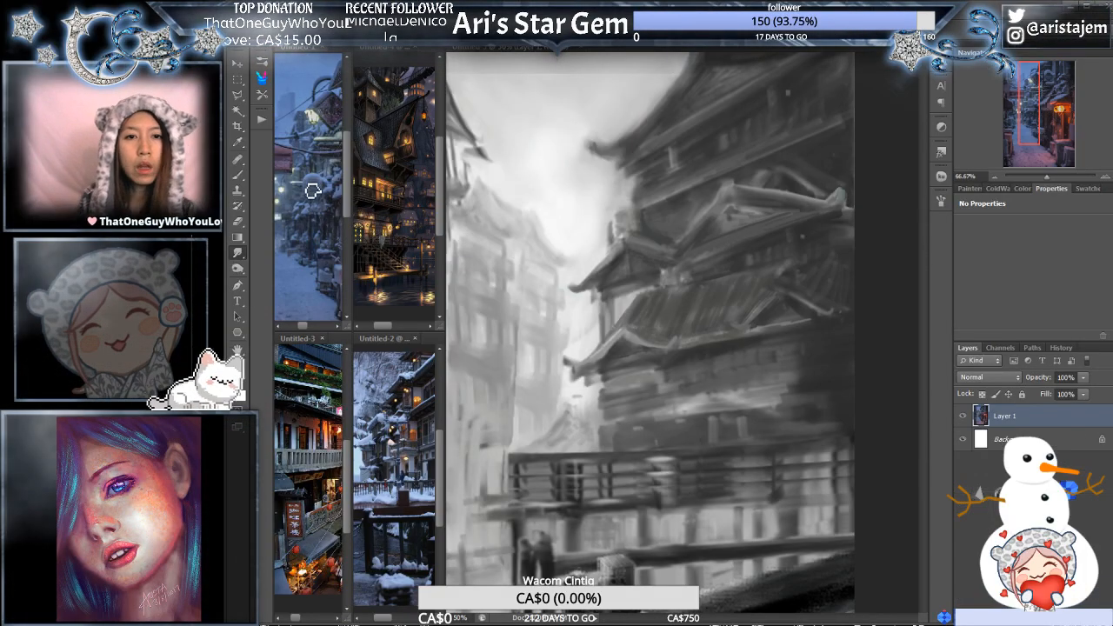
scroll(309, 181, "down", 1)
left_click_drag(325, 200, 277, 192)
left_click(405, 148)
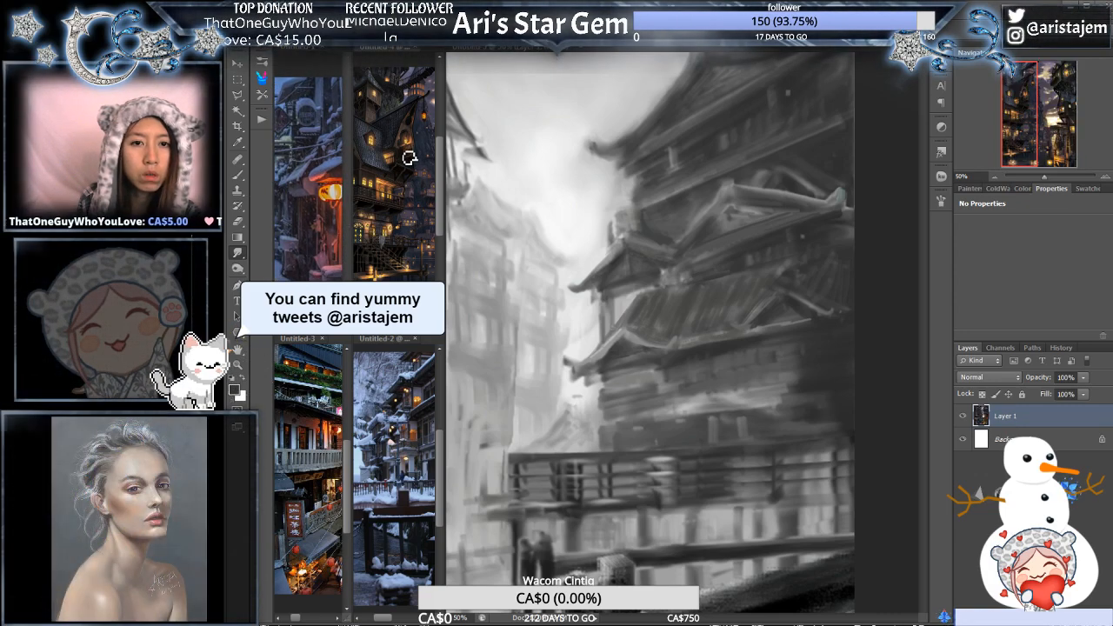
left_click(573, 56)
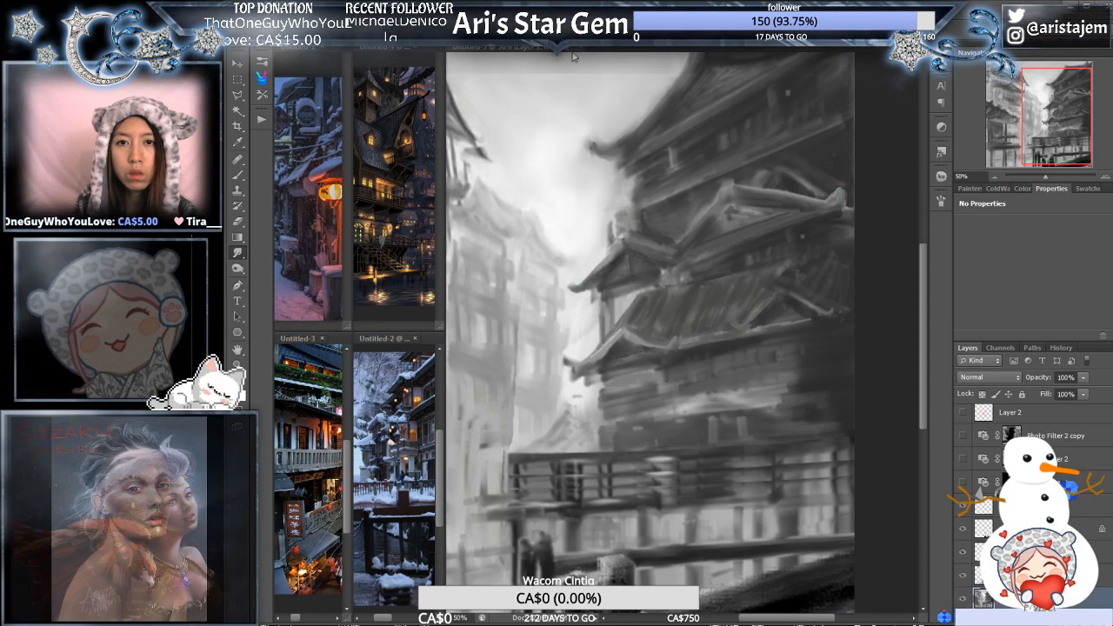
left_click(716, 337, "alt")
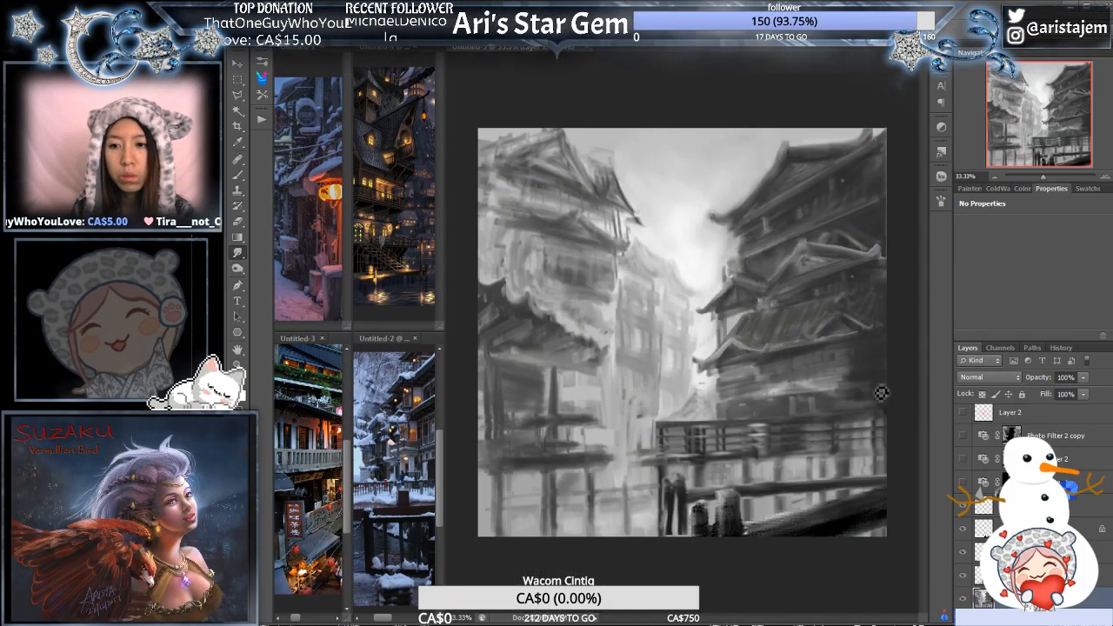
- Show the three Photo Filter layers and soften the stray strokes above the left building's rear roof
left_click(965, 460)
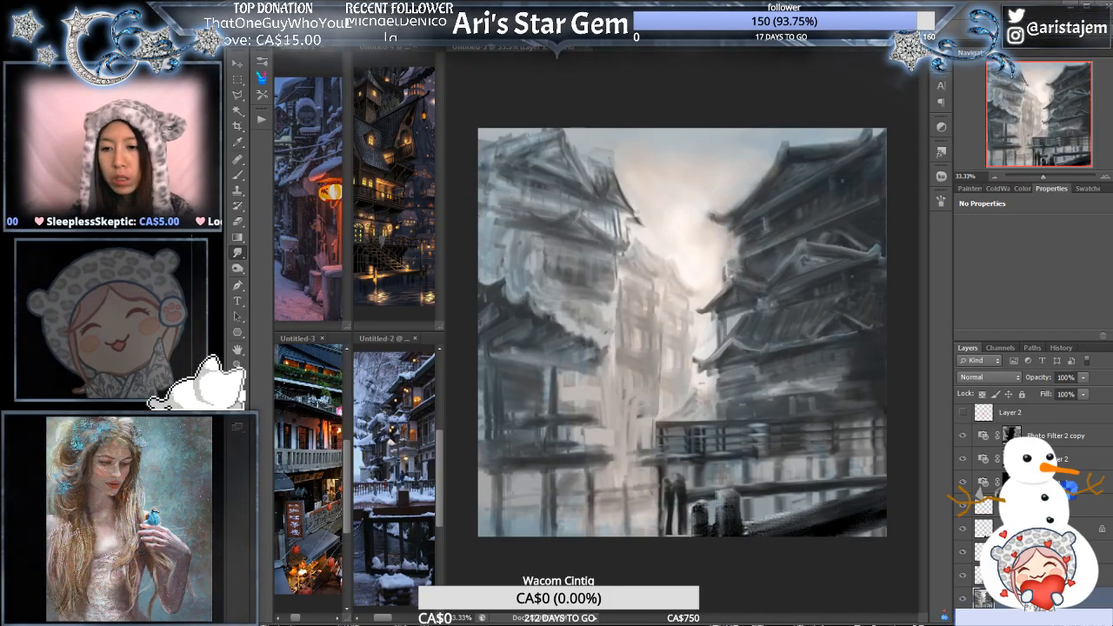
left_click(666, 268)
left_click(659, 335)
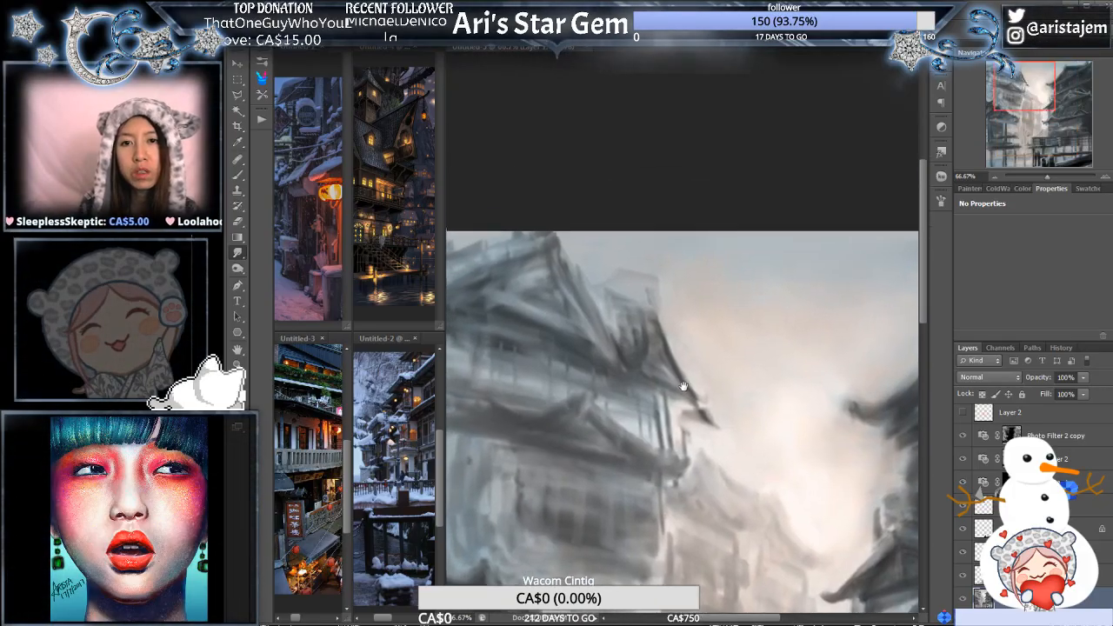
left_click(660, 335)
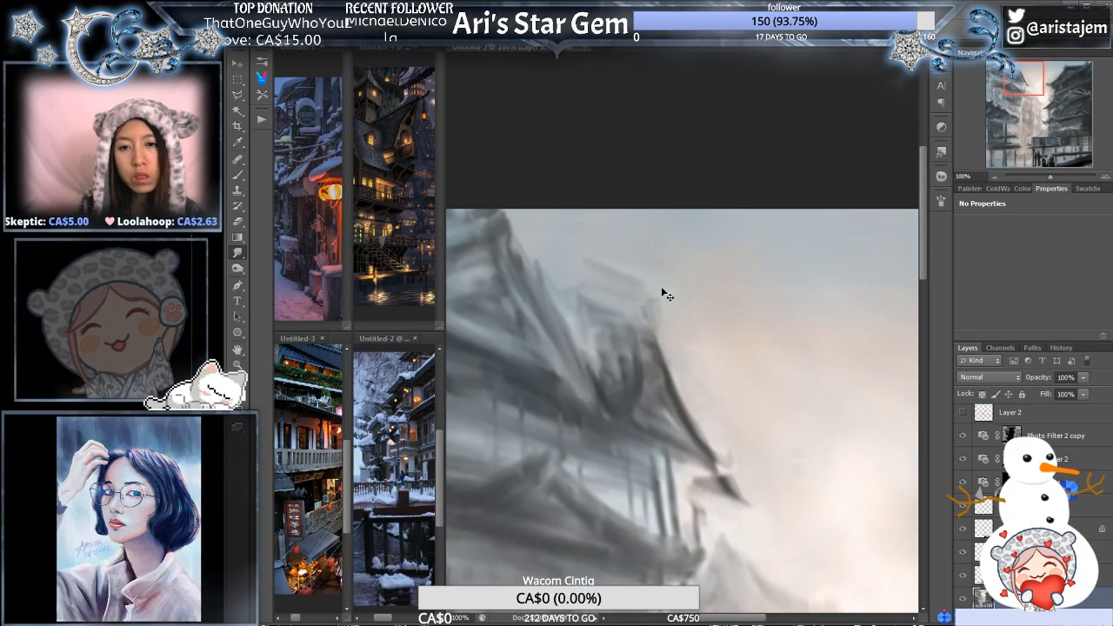
left_click(691, 308, "alt")
left_click_drag(721, 370, 729, 326)
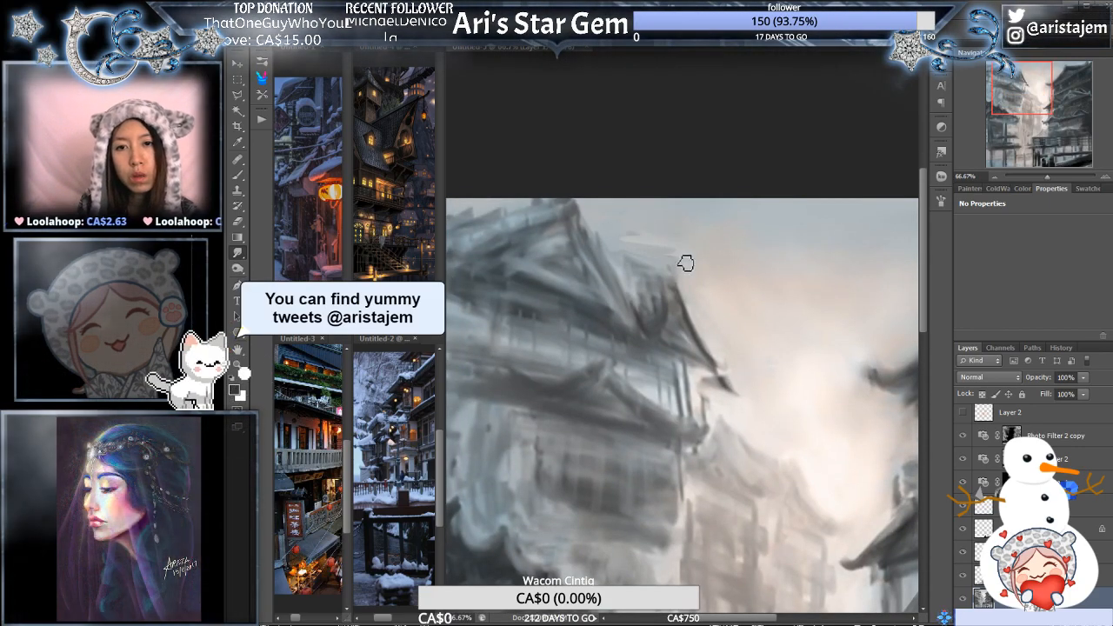
- Smudge the near and far edges of the left building's top roof into sweeping curves with upturned ends
left_click_drag(602, 267, 639, 296)
left_click(630, 273, "ctrl")
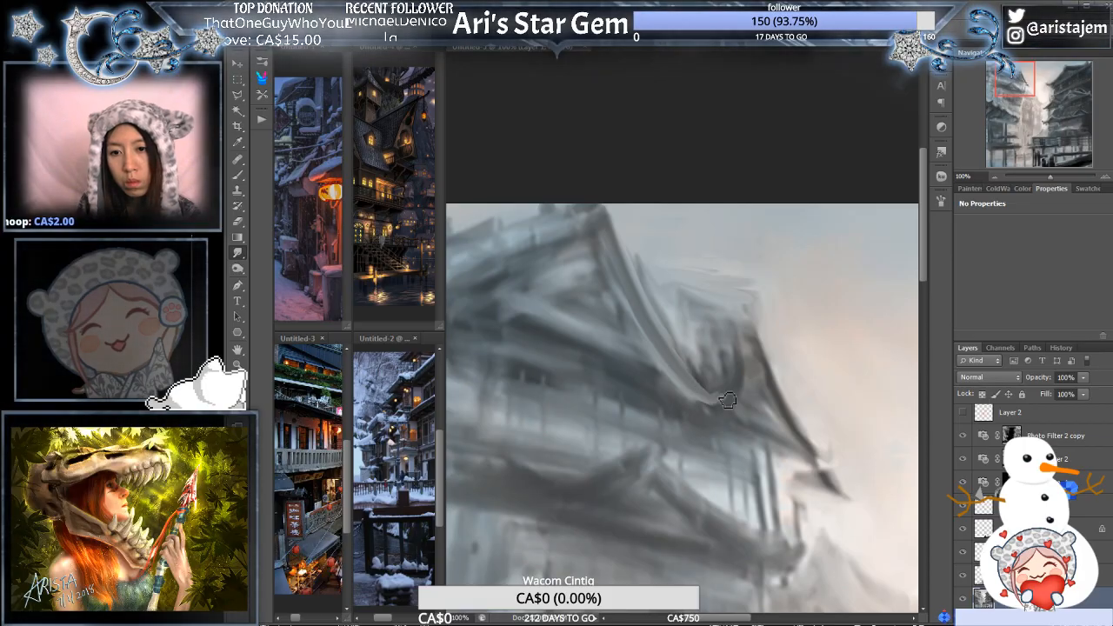
left_click_drag(588, 266, 696, 299)
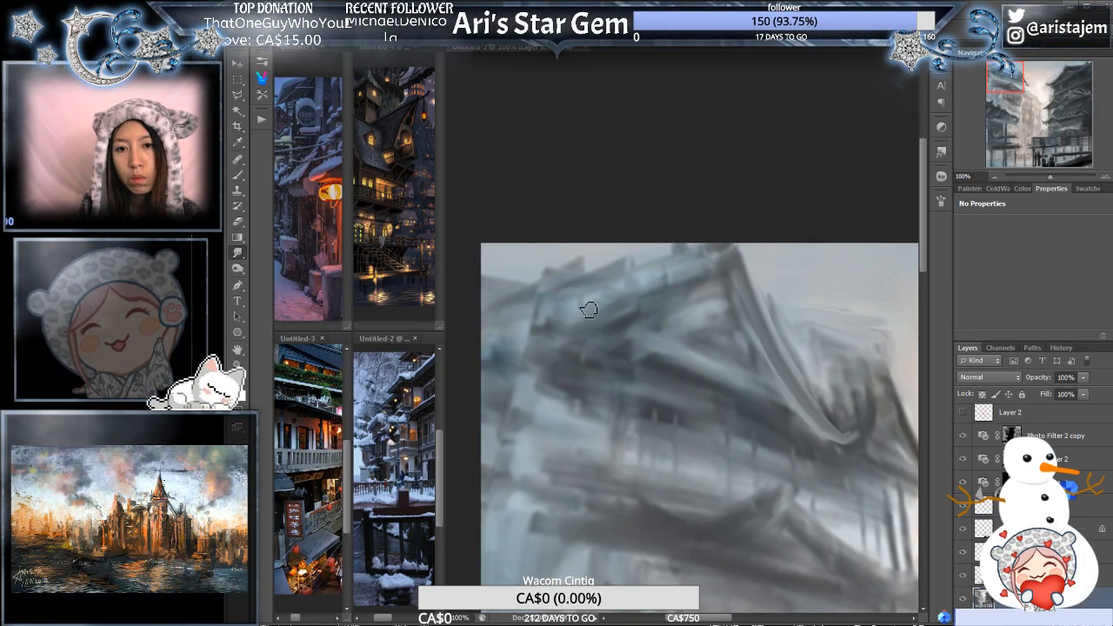
left_click_drag(507, 325, 563, 315)
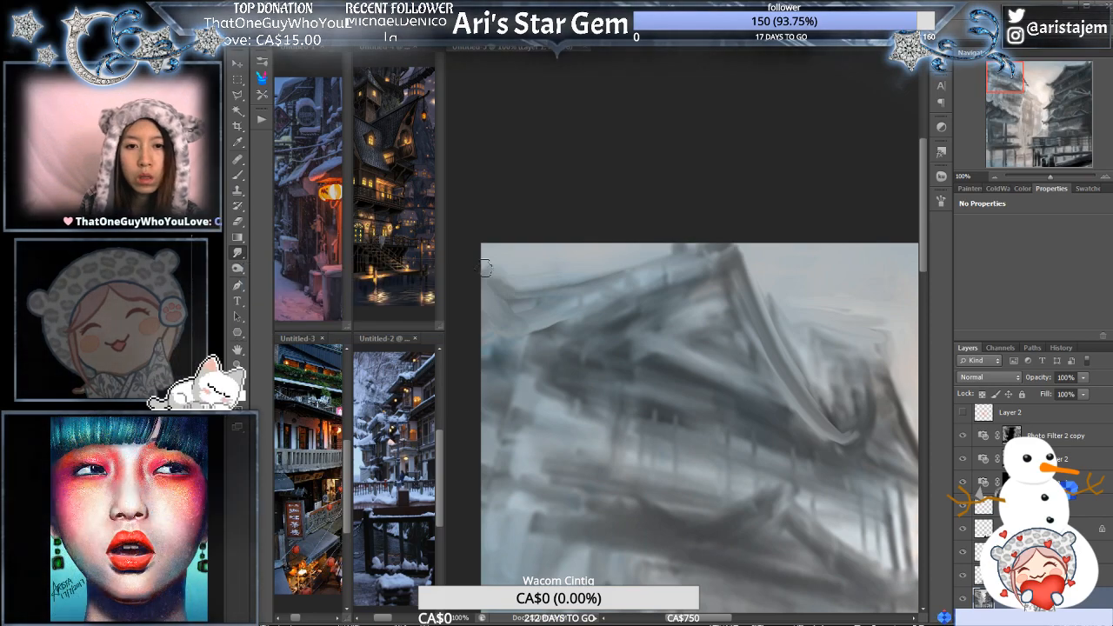
left_click_drag(492, 266, 502, 290)
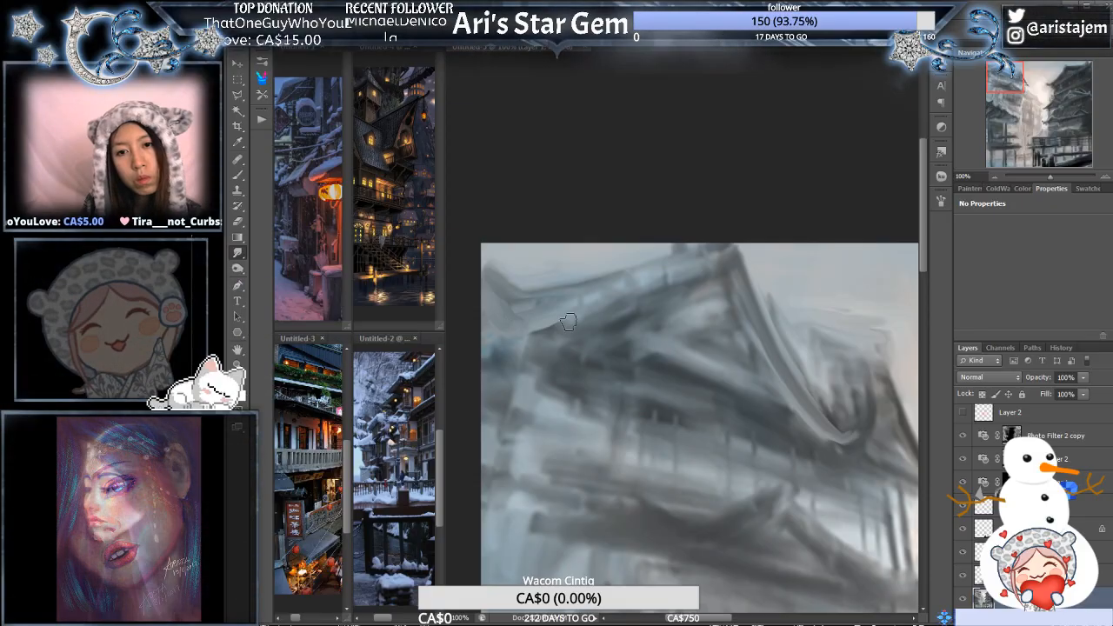
left_click_drag(518, 315, 567, 326)
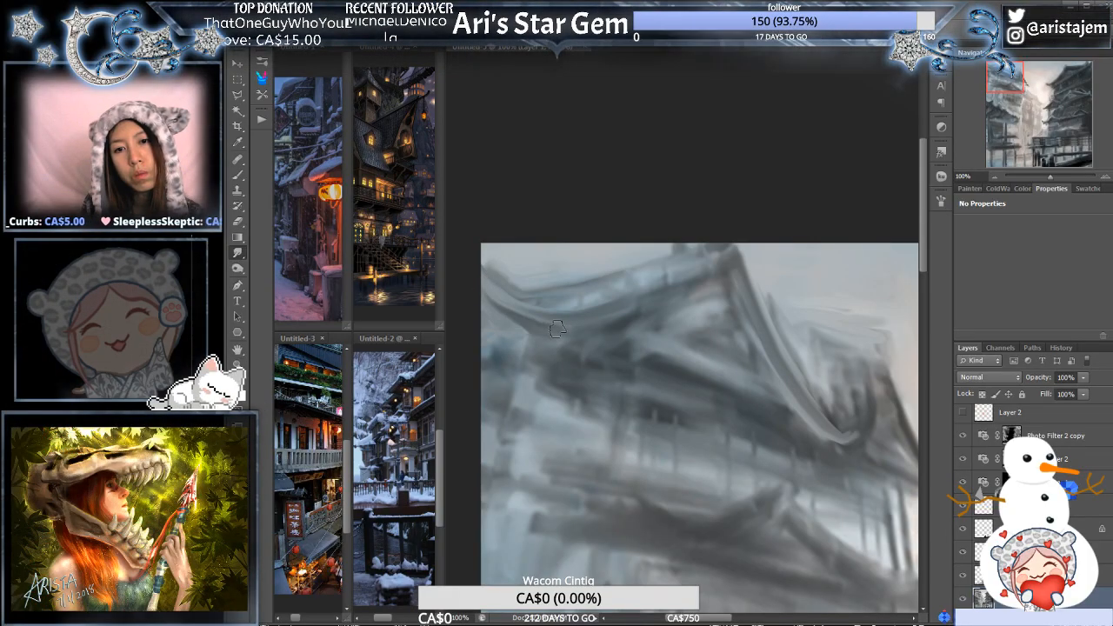
left_click_drag(498, 299, 473, 258)
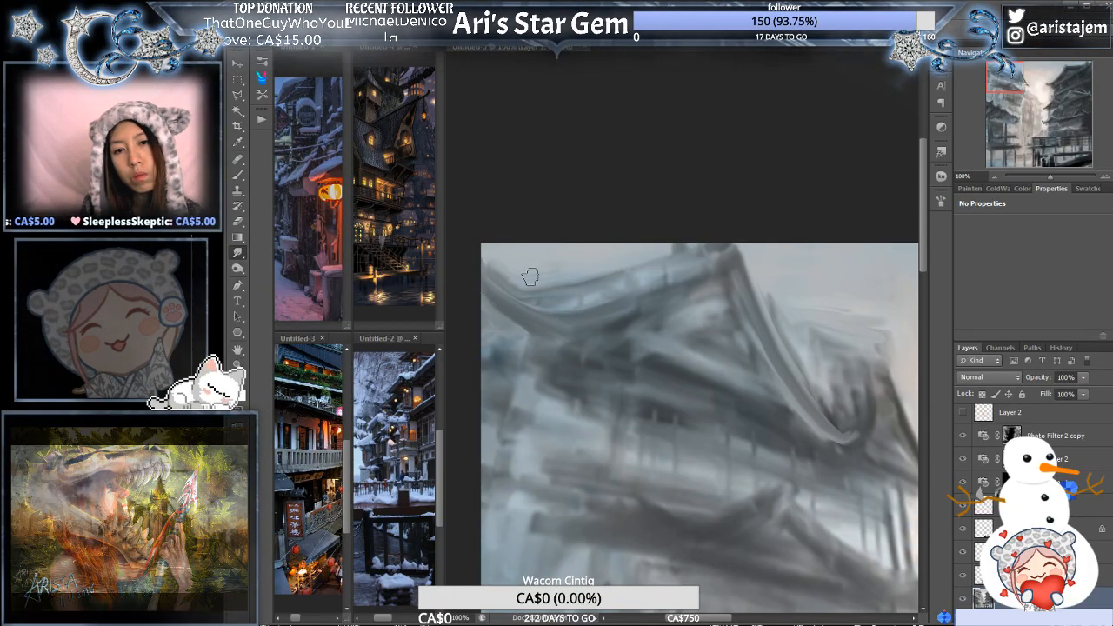
- Smudge the rough strokes of the left building's small rear roof into a cleaner slope with a light lower edge
key("alt+space")
left_click(629, 323, "alt")
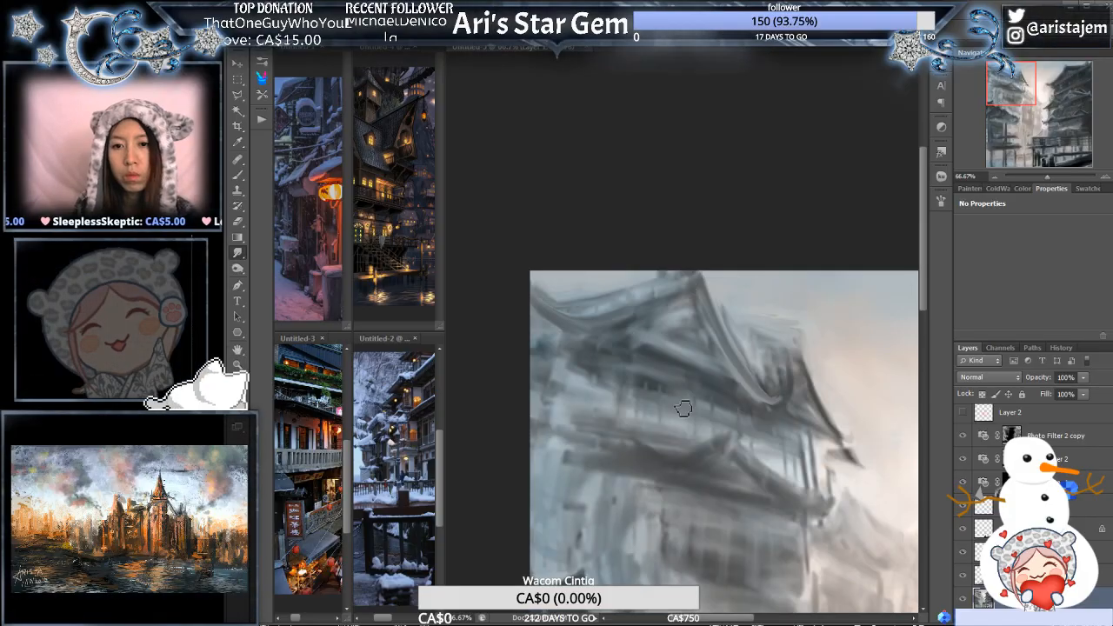
left_click(682, 407, "alt")
left_click_drag(671, 398, 643, 401)
left_click(660, 353, "ctrl")
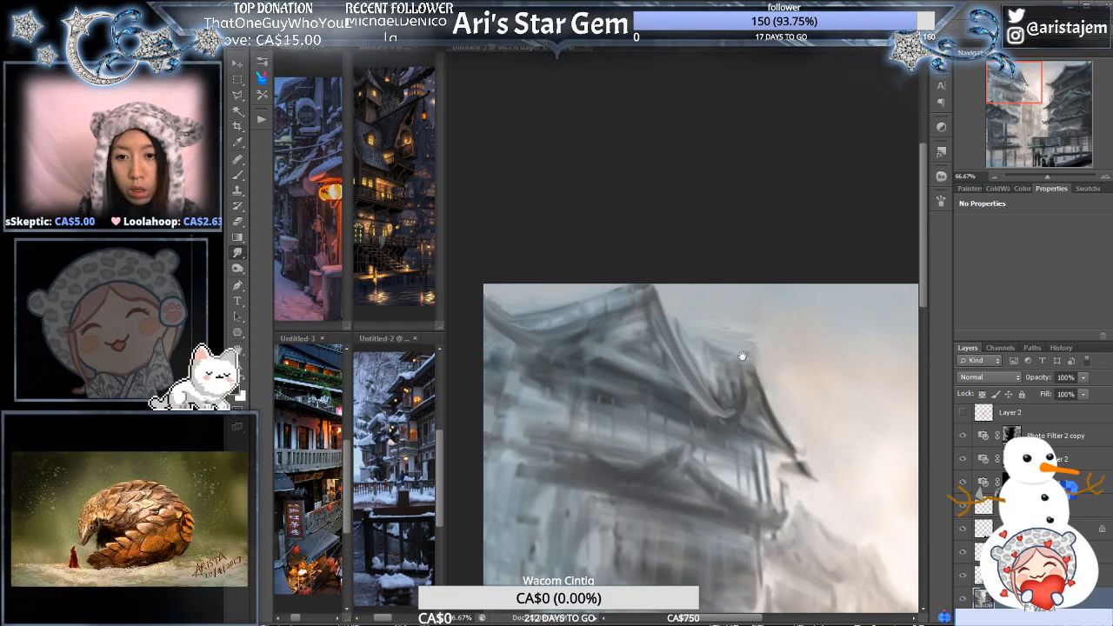
left_click(755, 346, "ctrl")
left_click_drag(645, 306, 701, 325)
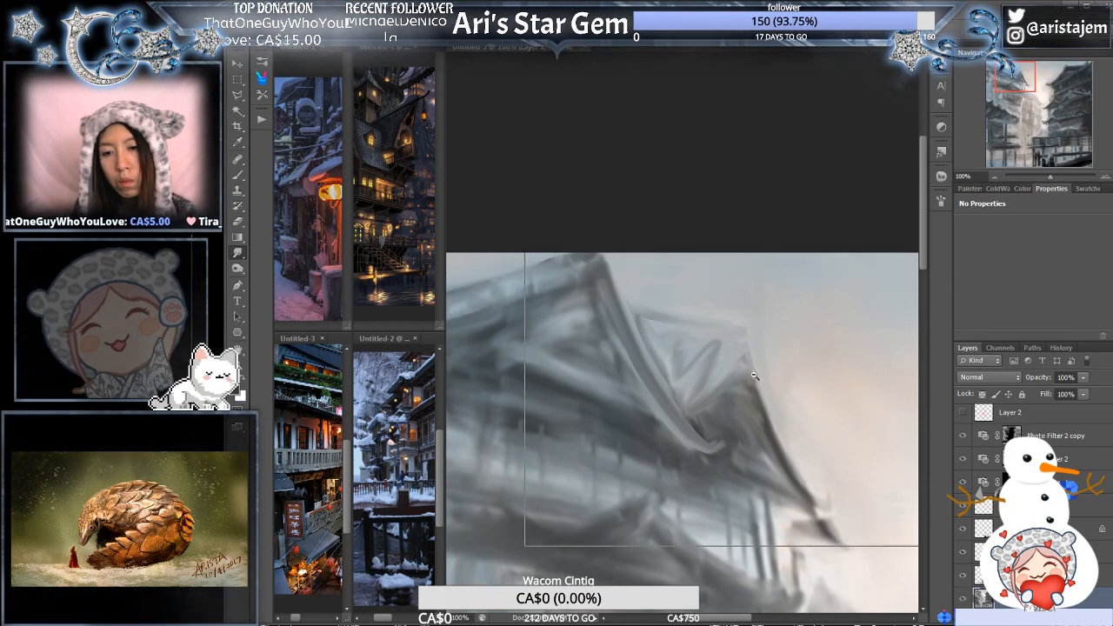
scroll(744, 387, "down", 1)
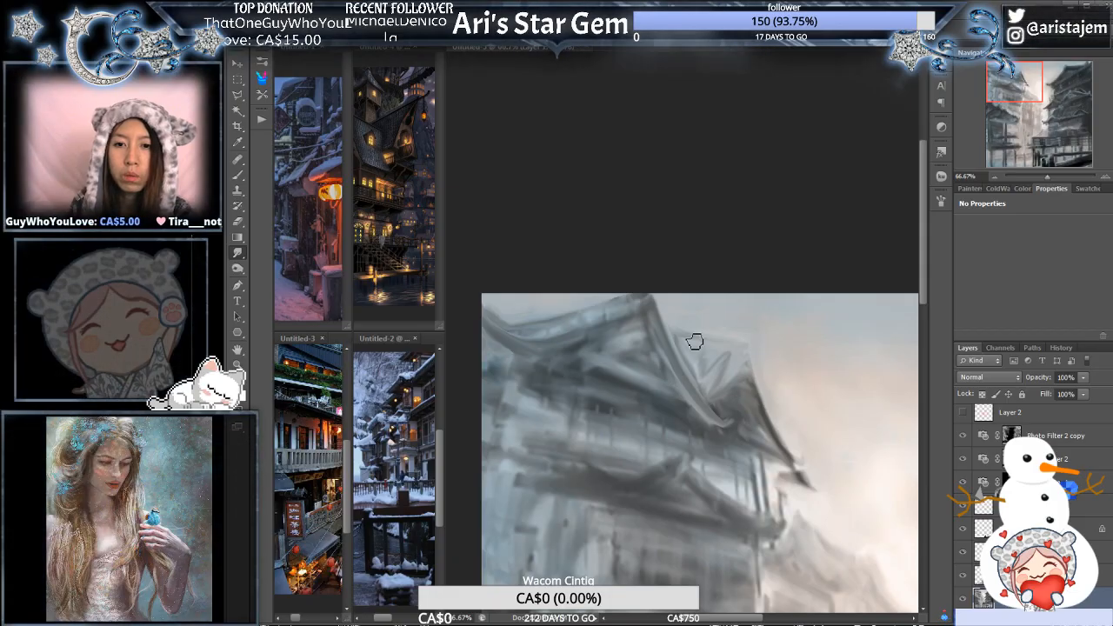
- Paint the rear roof's slope in flat blue-grey with the Brush and darken the line along its ridge
left_click(746, 336, "ctrl")
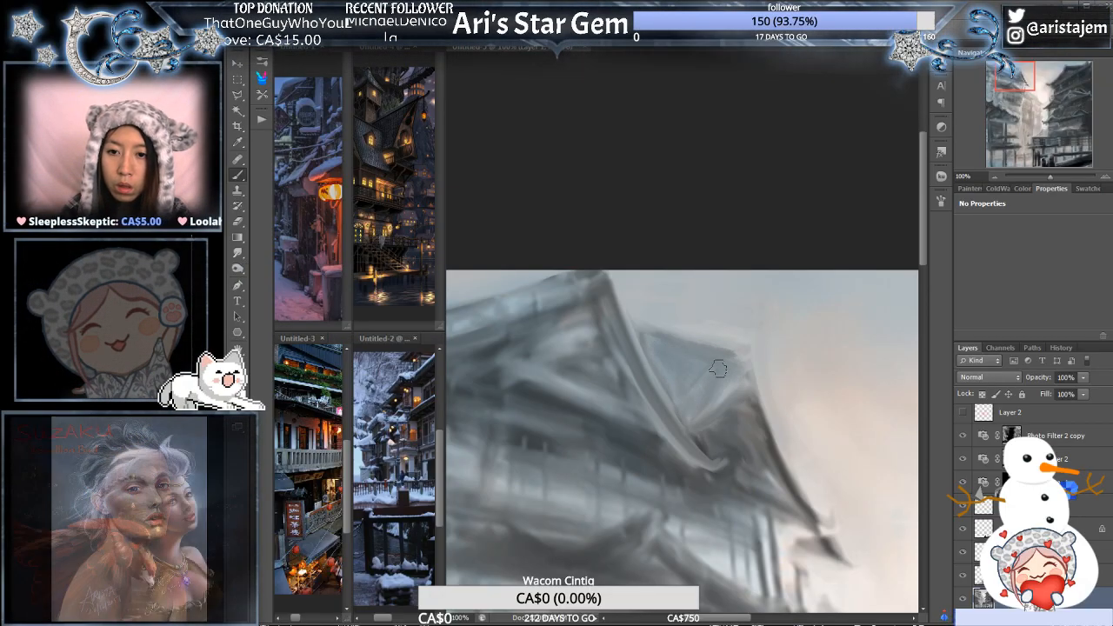
key("ctrl+space")
left_click(802, 372, "ctrl")
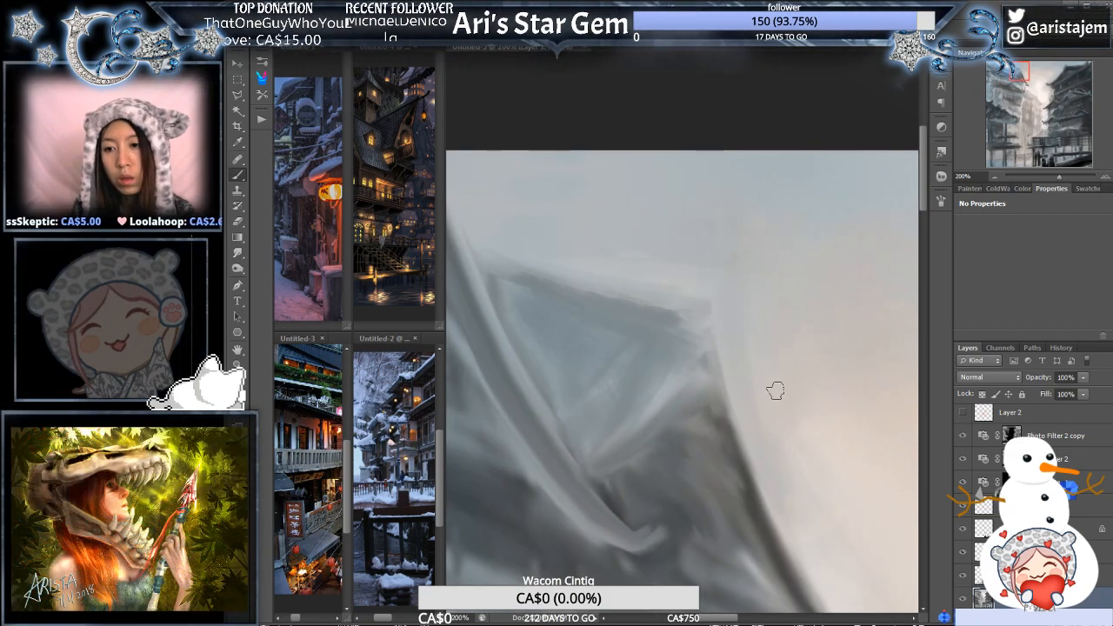
- Hide the three Photo Filter layers and paint a light strip along the rear gable's inner edge
left_click_drag(963, 483, 963, 438)
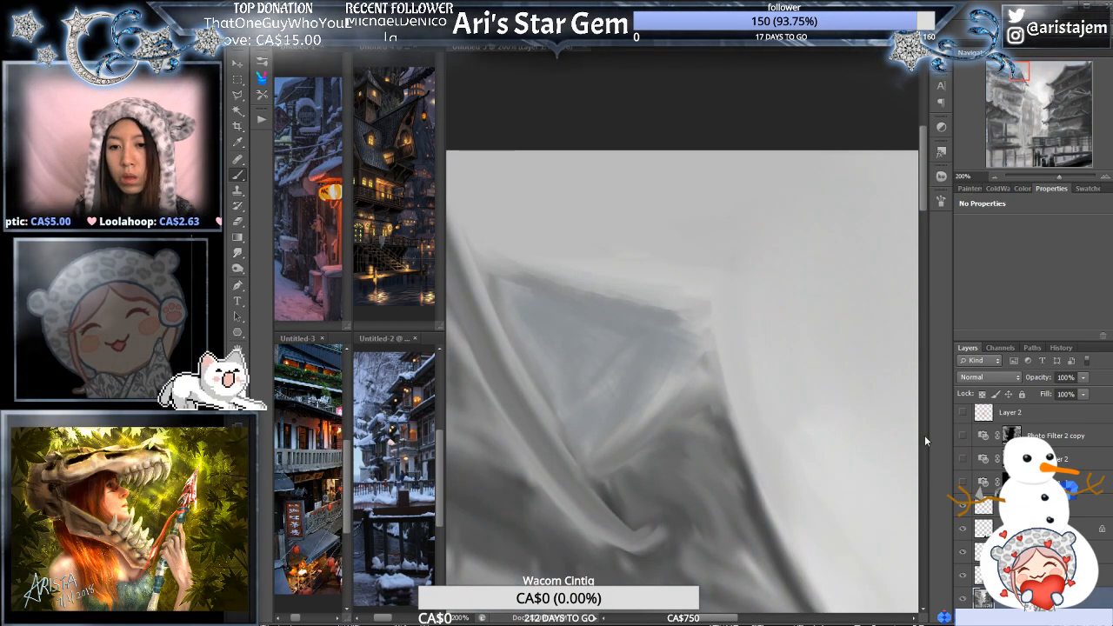
left_click_drag(592, 448, 658, 394)
left_click_drag(610, 433, 699, 330)
- Paint a short grey stroke down the upper part of the rear gable's outer edge, replacing a longer first attempt
left_click(740, 392, "alt")
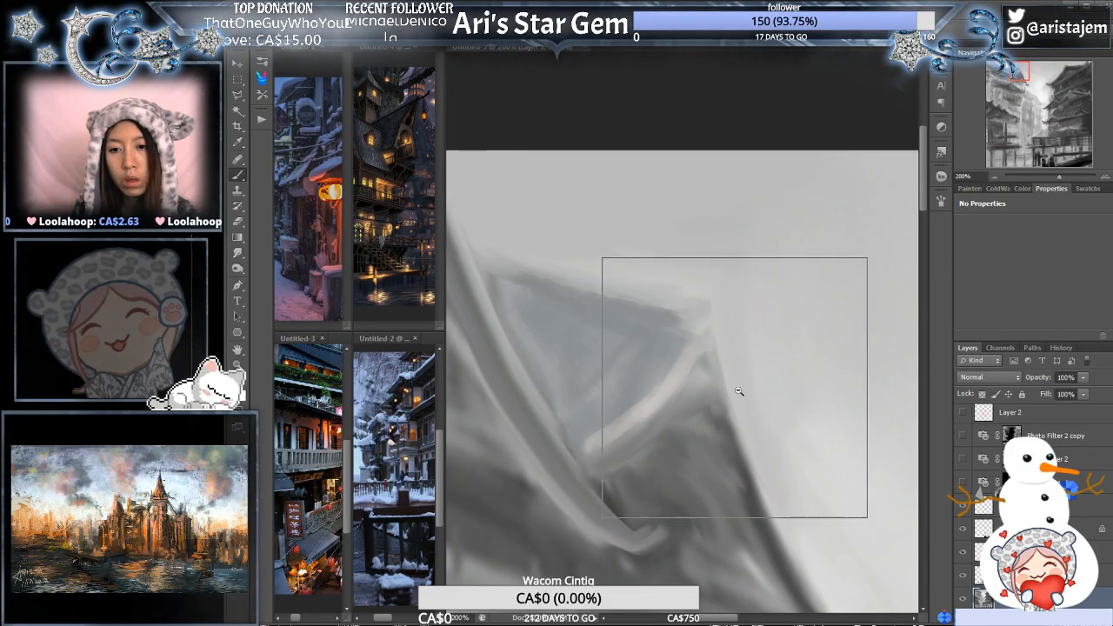
left_click(776, 399, "ctrl")
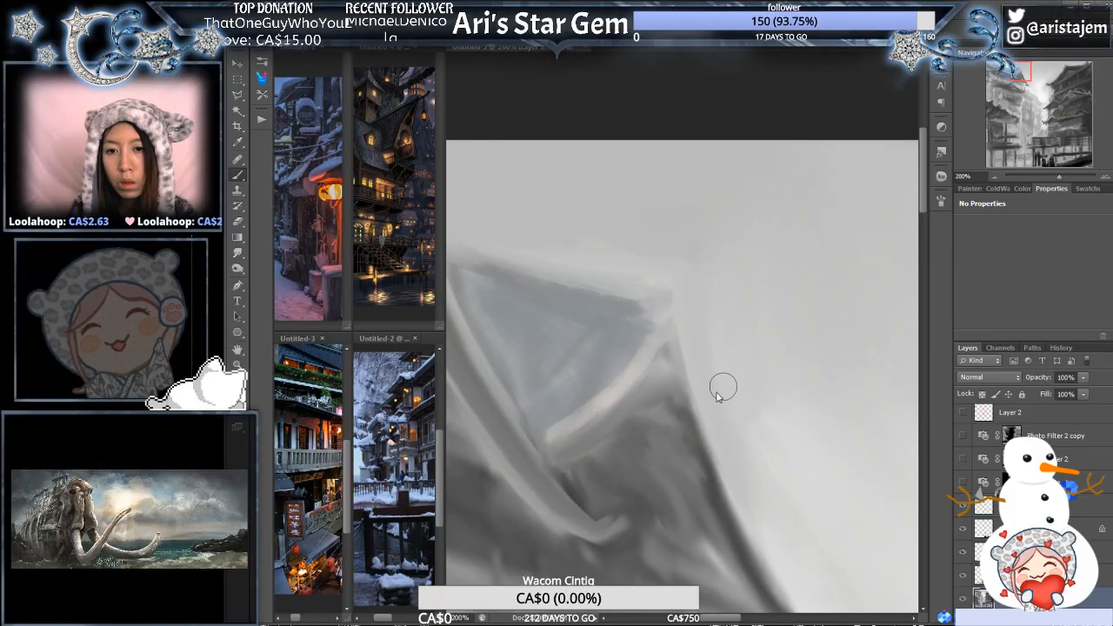
left_click_drag(726, 395, 661, 269)
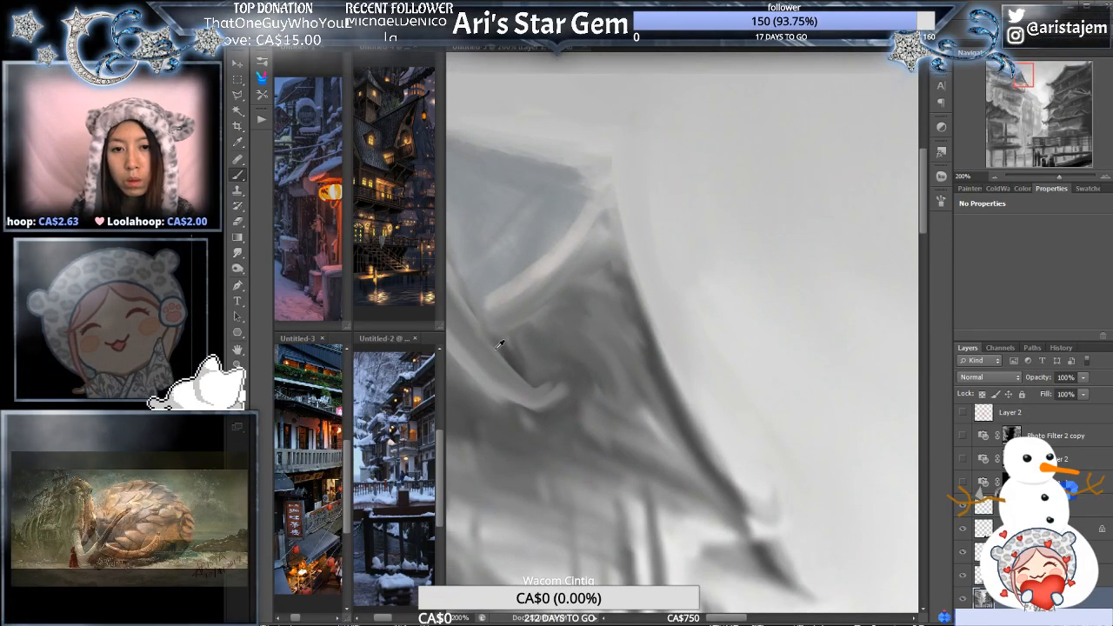
left_click_drag(611, 182, 657, 363)
key("ctrl+z")
left_click_drag(619, 169, 645, 275)
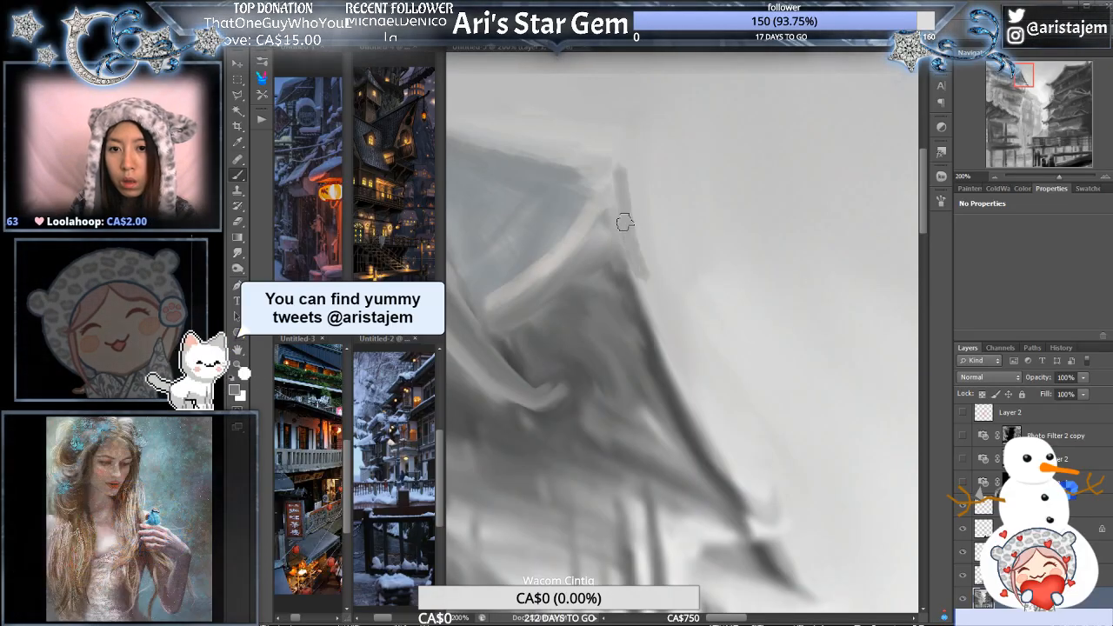
- Extend the grey stroke down the rear gable's outer edge to the eave corner and finish it with a small upturned tip
left_click_drag(625, 222, 678, 360)
mouse_move(637, 243)
left_mouse_down()
mouse_move(662, 344)
mouse_move(695, 397)
left_mouse_up()
left_click_drag(644, 305, 743, 472)
left_click_drag(669, 365, 770, 516)
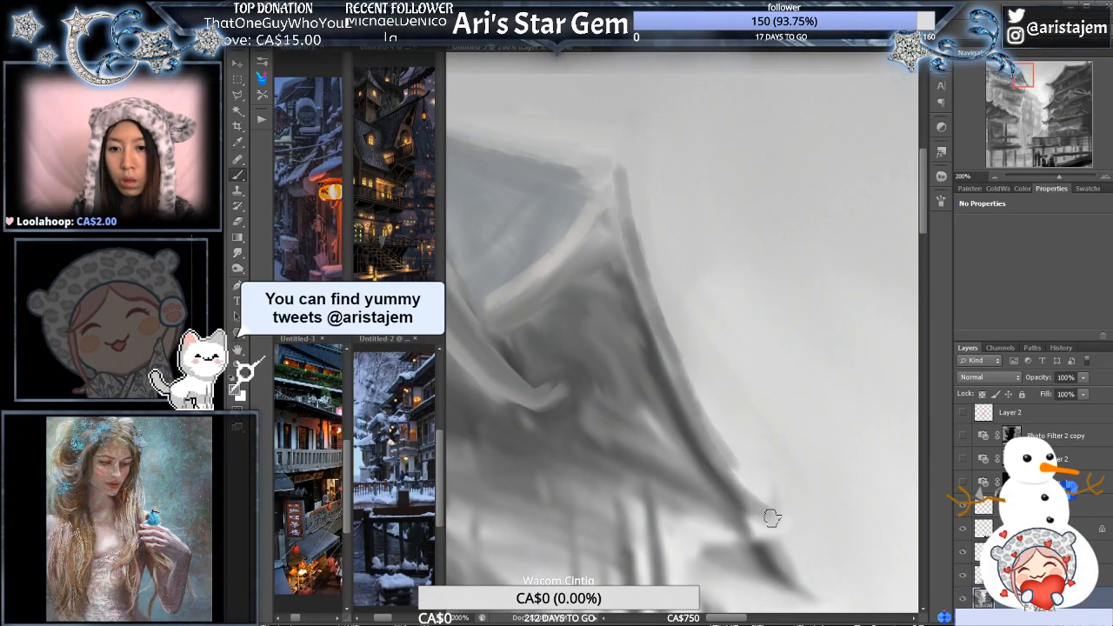
mouse_move(713, 448)
left_mouse_down()
mouse_move(773, 511)
mouse_move(767, 479)
mouse_move(770, 510)
left_mouse_up()
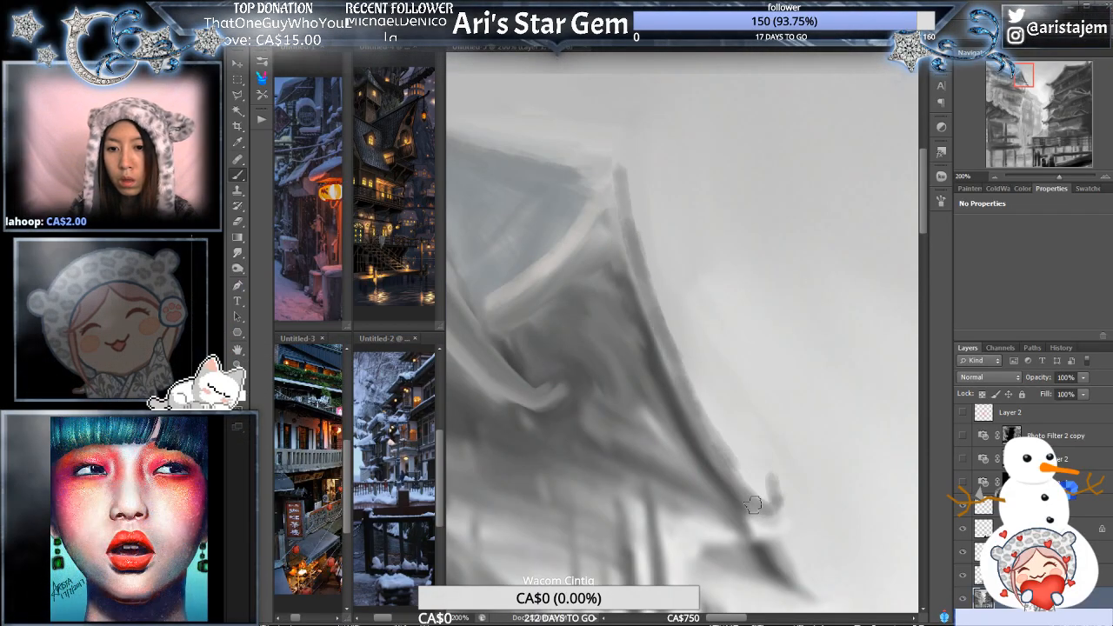
left_click(738, 361, "alt")
left_click(743, 341, "alt")
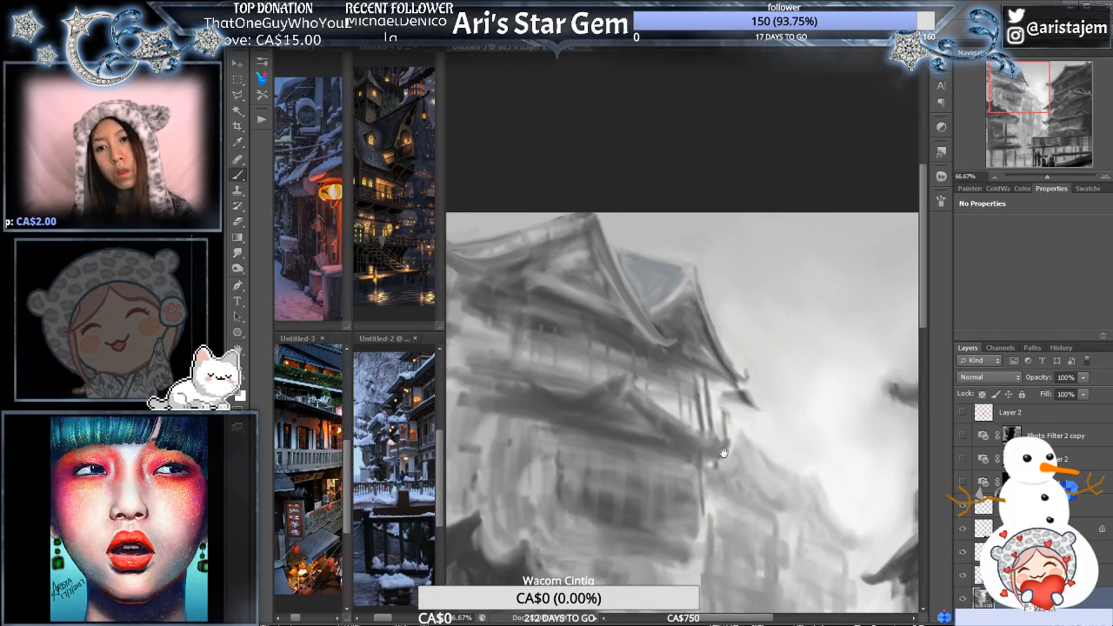
left_click(771, 352)
left_click(674, 392)
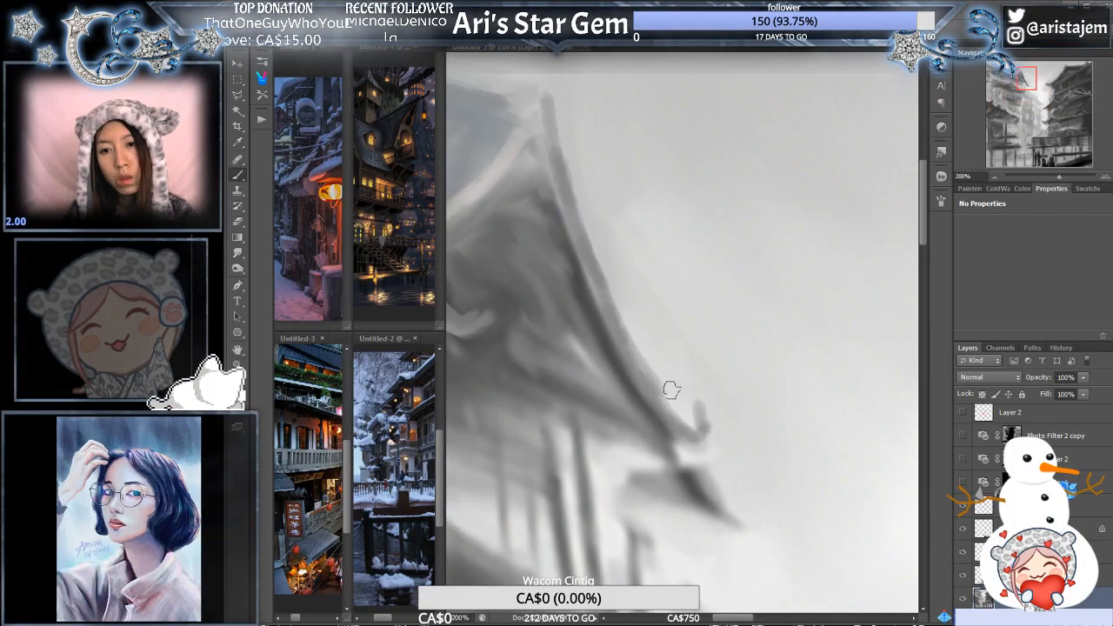
- Paint the rear gable's face with soft light-grey vertical strokes between its inner strip and outer edge
left_click(673, 335, "alt")
left_click_drag(633, 254, 694, 315)
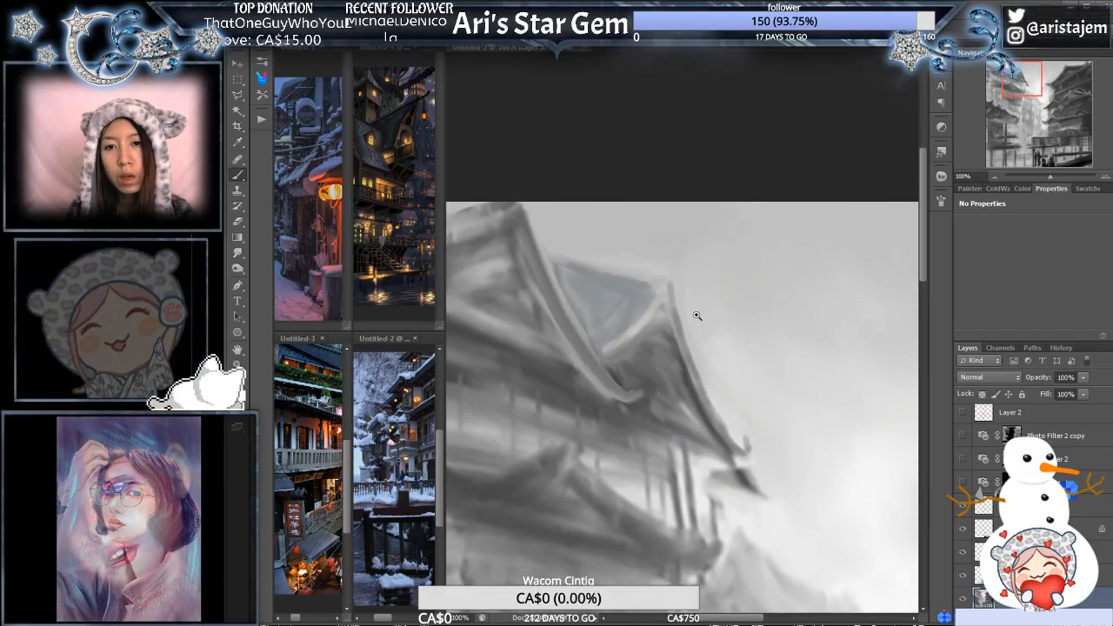
left_click(692, 312)
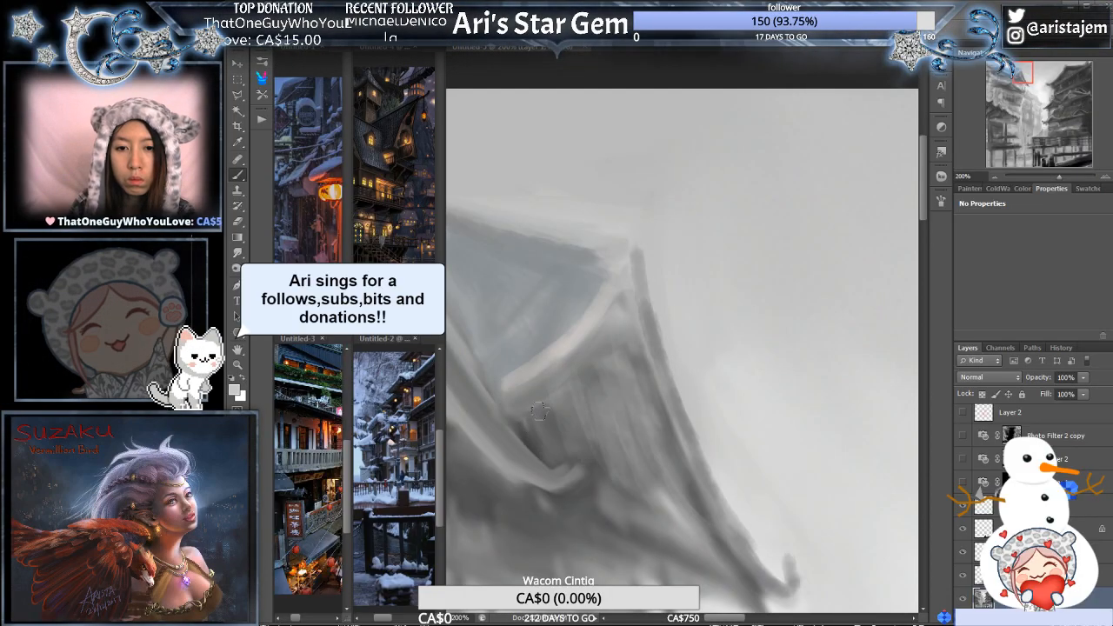
key("ctrl+minus")
left_click_drag(740, 432, 741, 338)
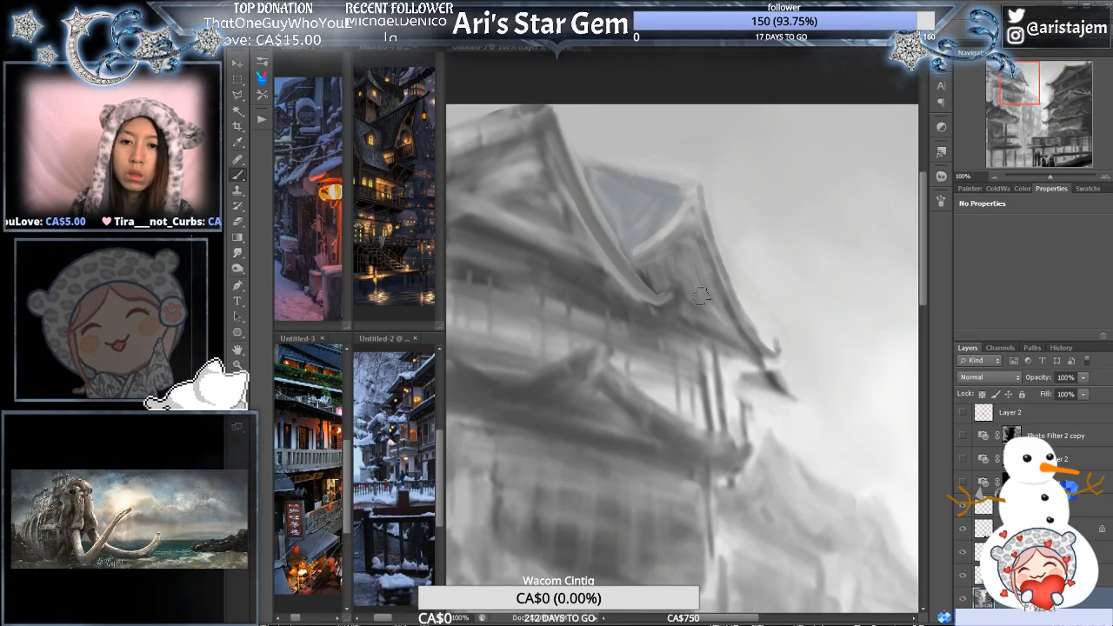
left_click(755, 249, "ctrl+alt")
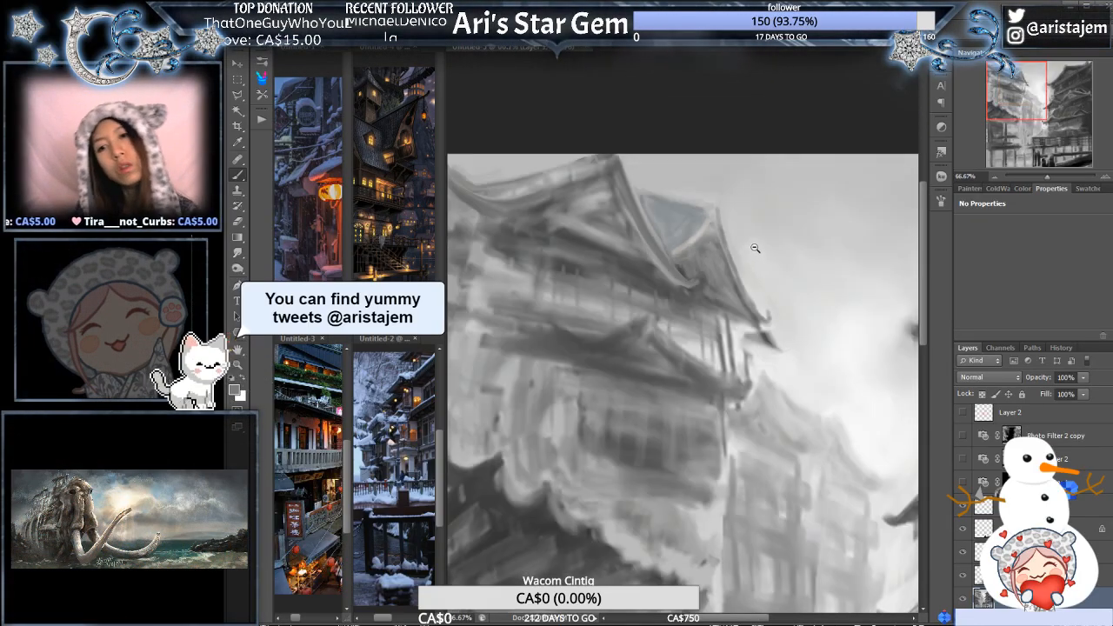
- Smooth the left building's front gable face into a more even dark grey, covering its light streaks
left_click(710, 230, "ctrl")
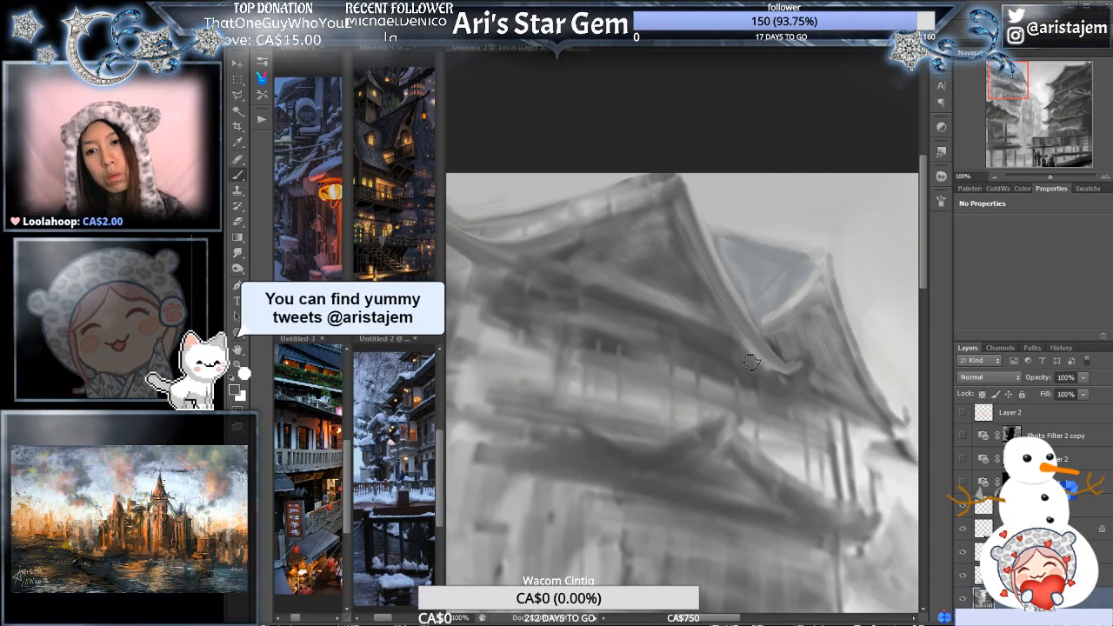
key("ctrl+minus")
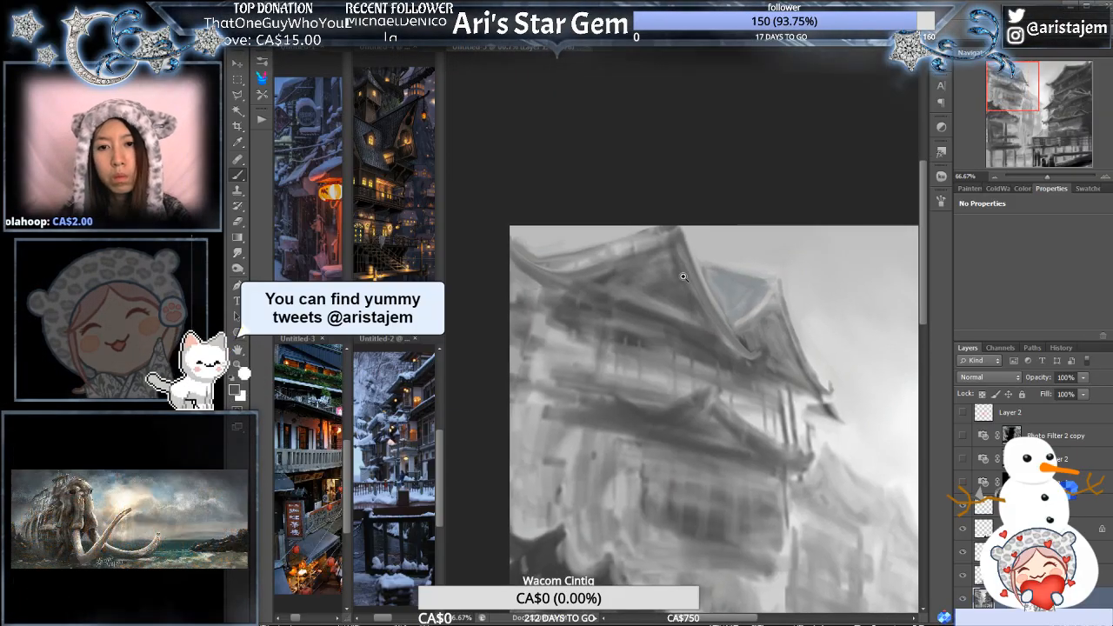
key("ctrl+plus")
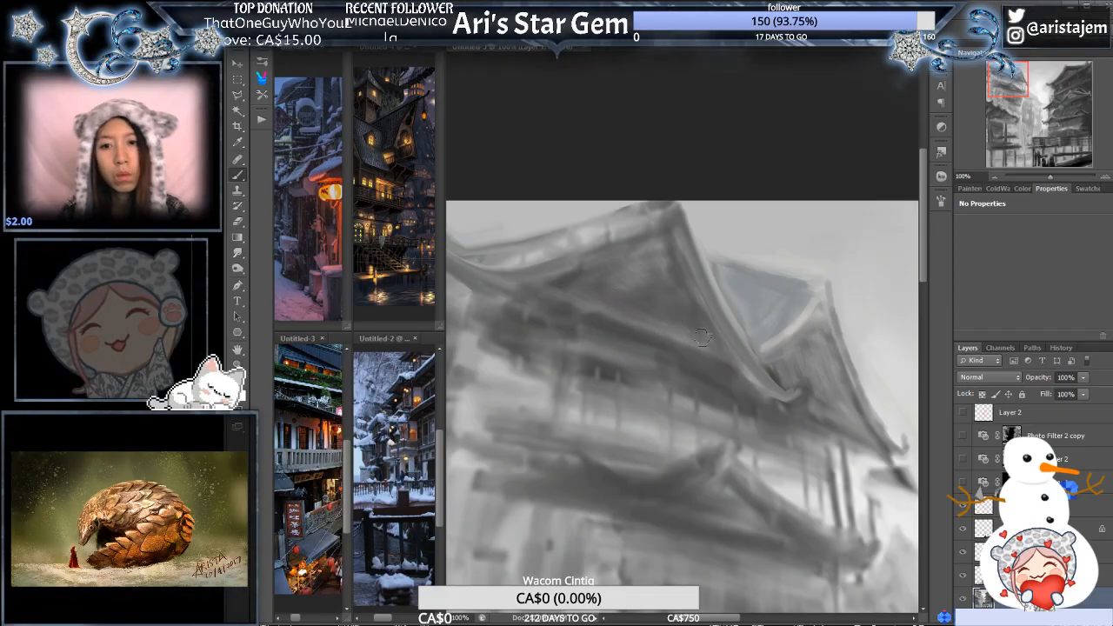
key("ctrl+minus")
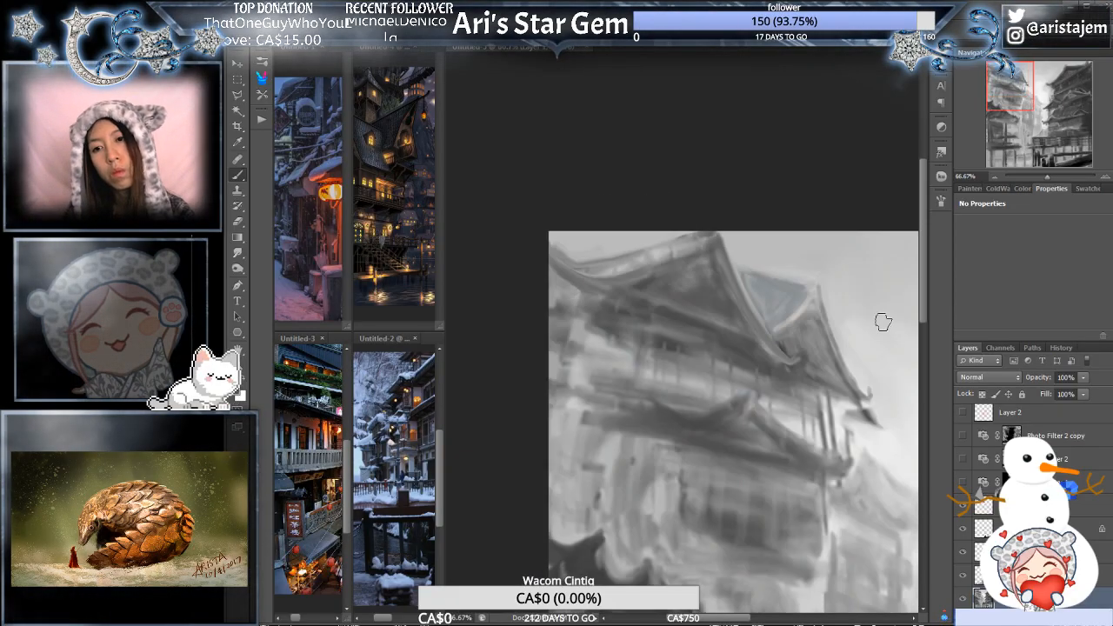
- Even out the grey shading of the rear gable's face beside the front roof's upturned tip
left_click_drag(863, 360, 754, 229)
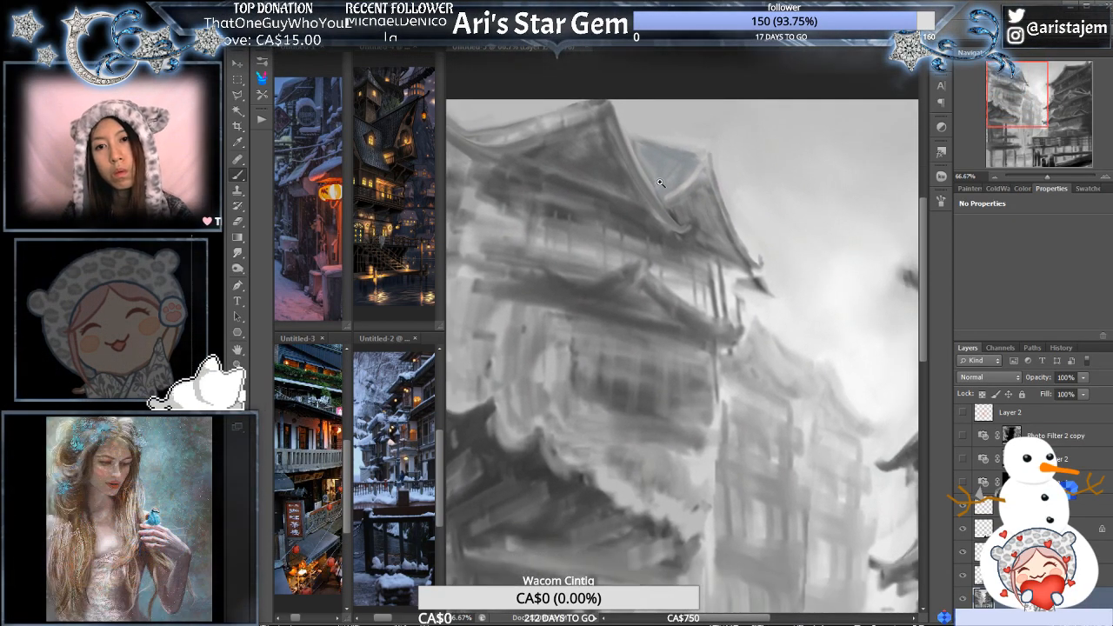
left_click_drag(660, 183, 687, 255)
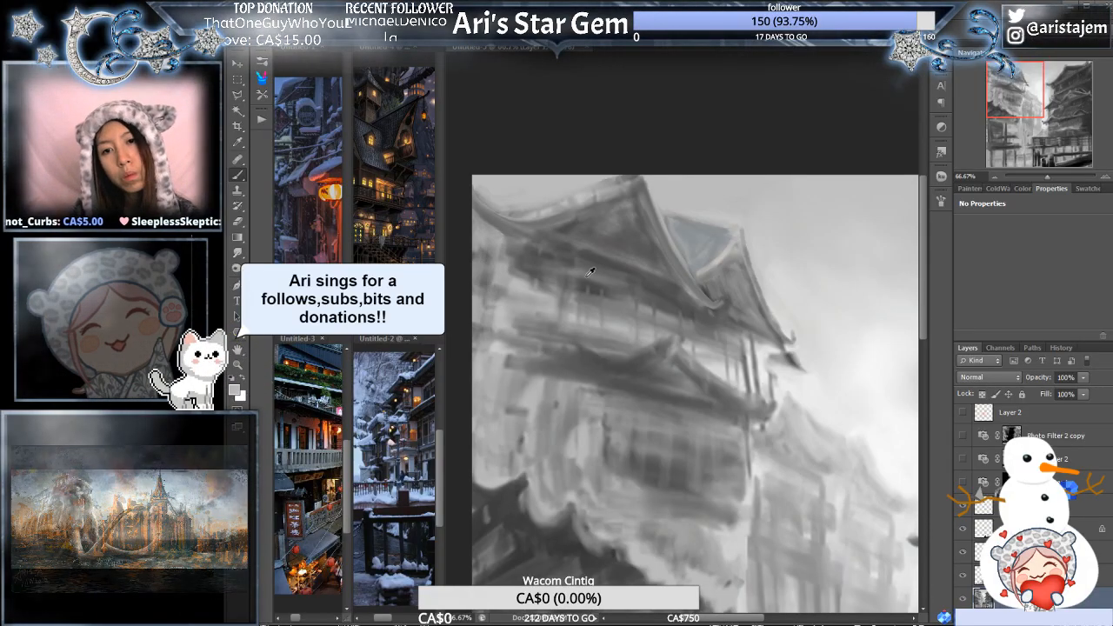
scroll(762, 243, "up", 2)
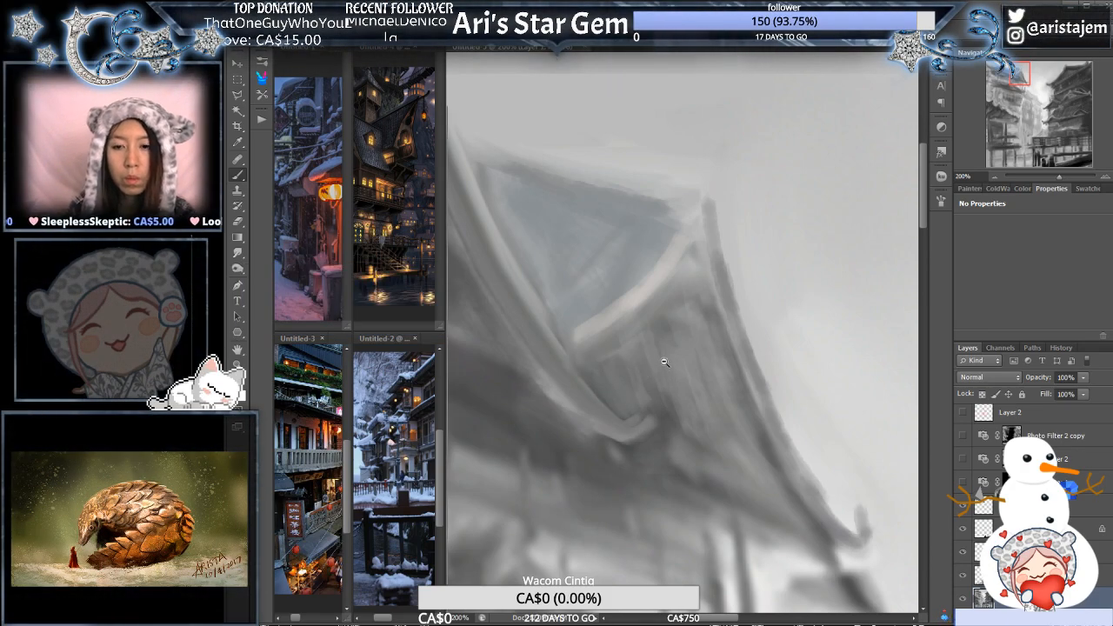
- Clean up the dark lower eave tip beneath the rear gable's upturned corner with the Brush and Eraser
scroll(740, 388, "down", 2)
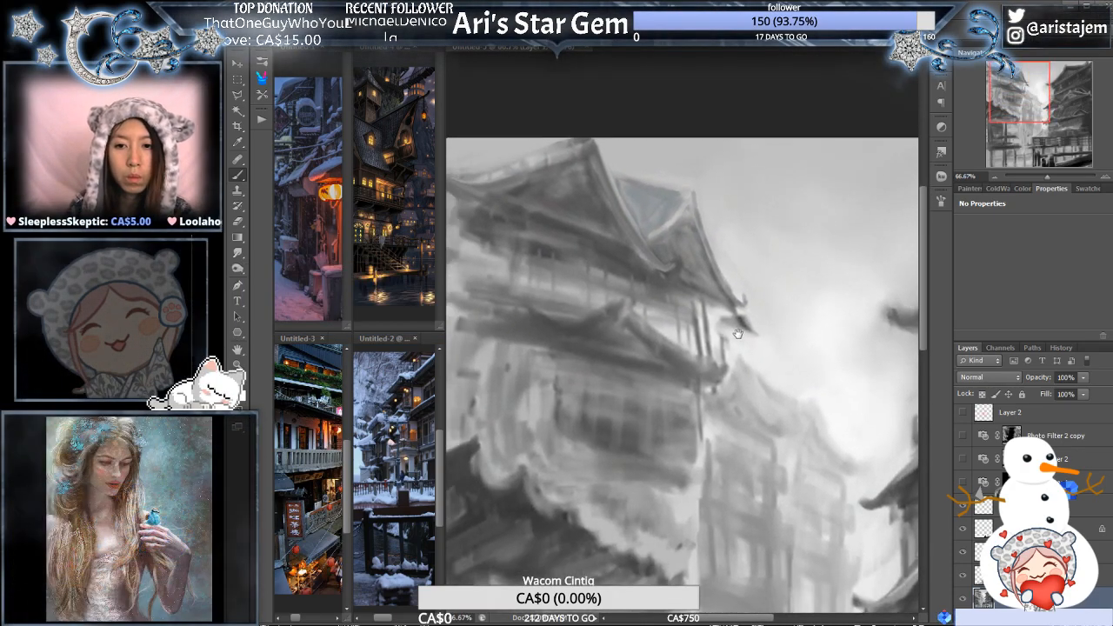
left_click_drag(737, 333, 728, 344)
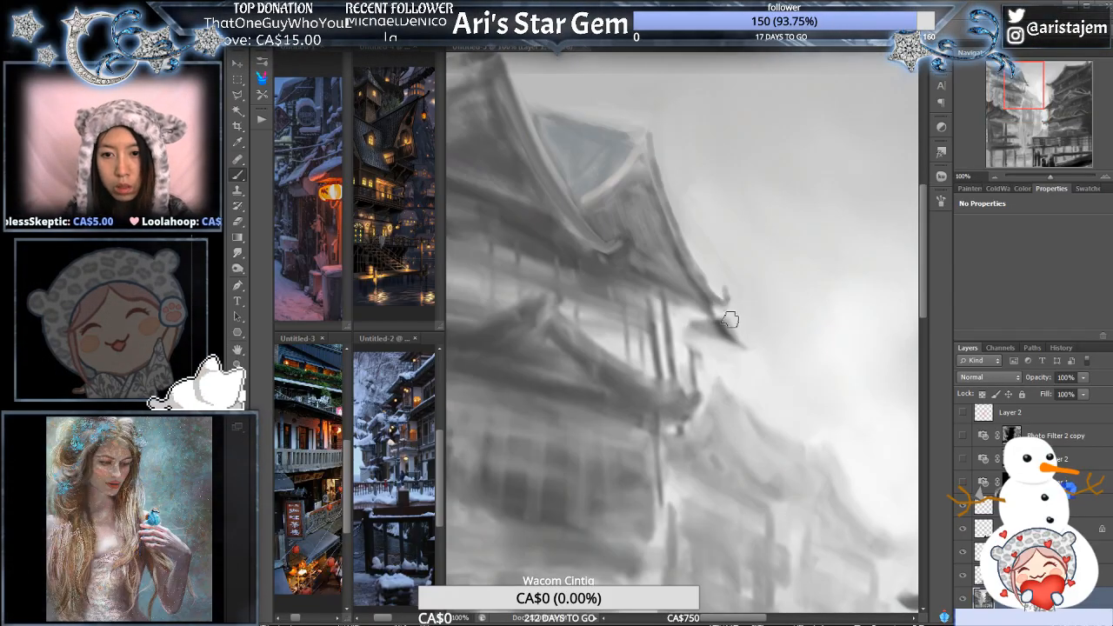
scroll(788, 300, "up", 1)
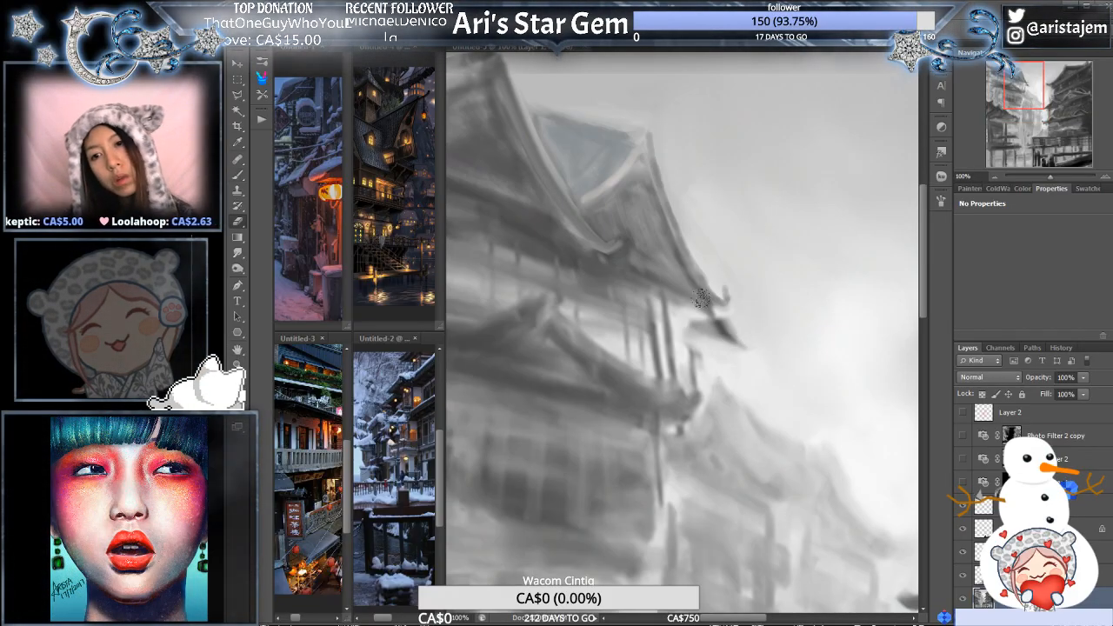
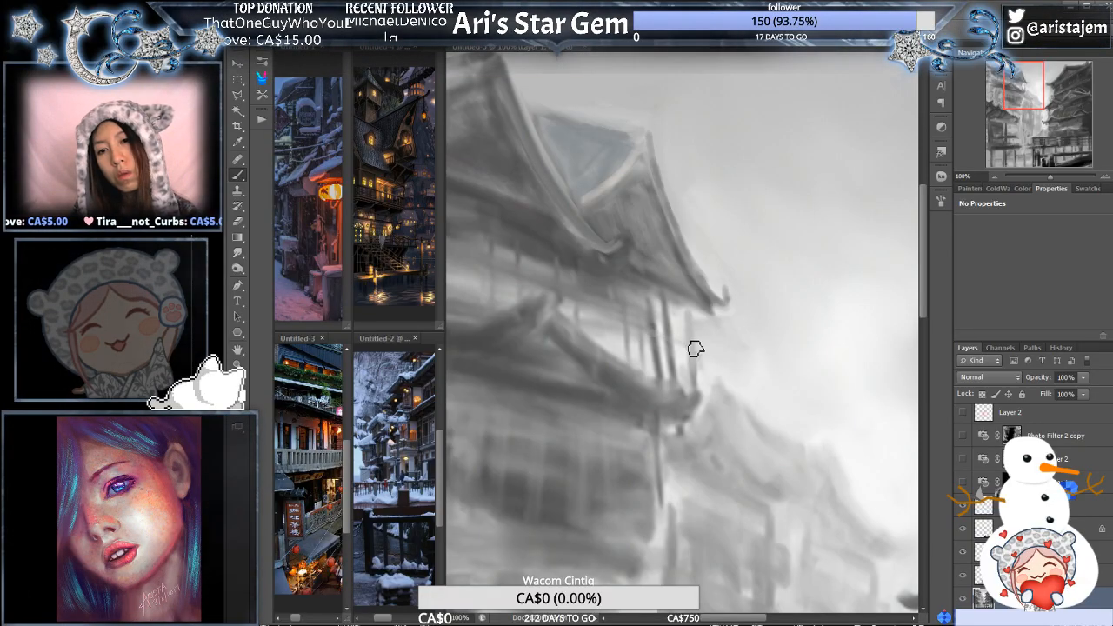
- Smudge the far end of the left building's lower roof to blend its loose brush strokes
left_click(713, 332, "alt")
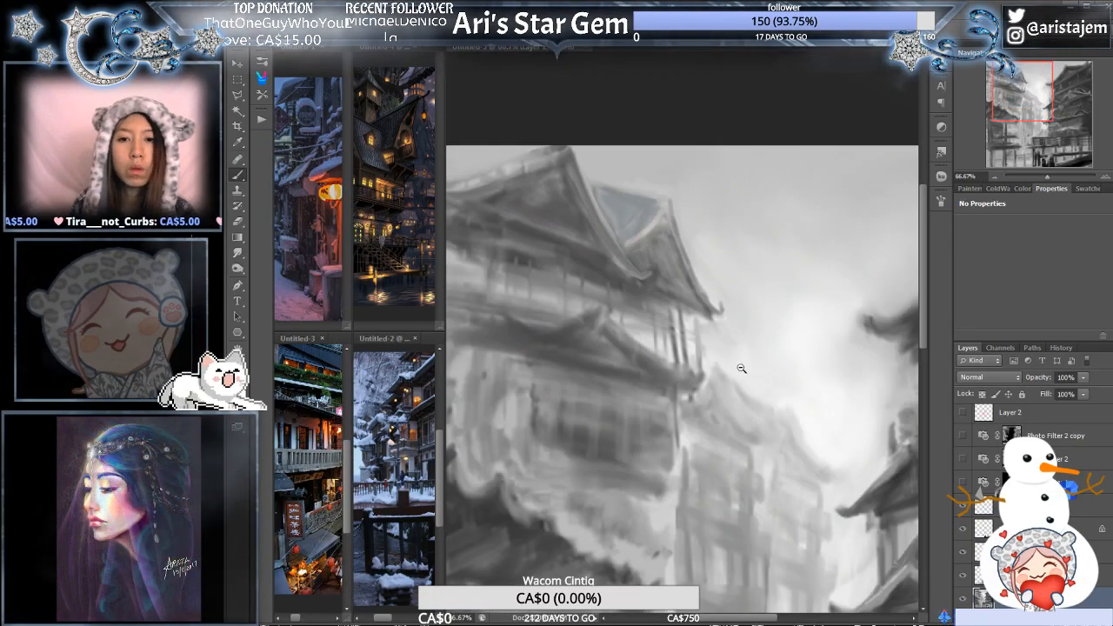
left_click(626, 324, "ctrl")
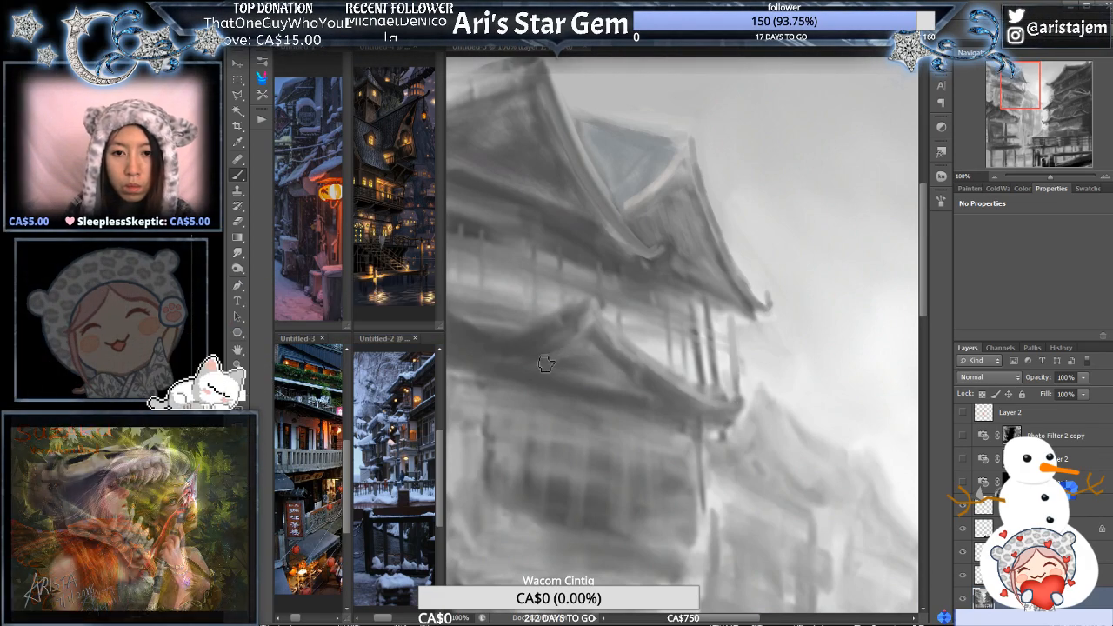
left_click_drag(538, 342, 652, 363)
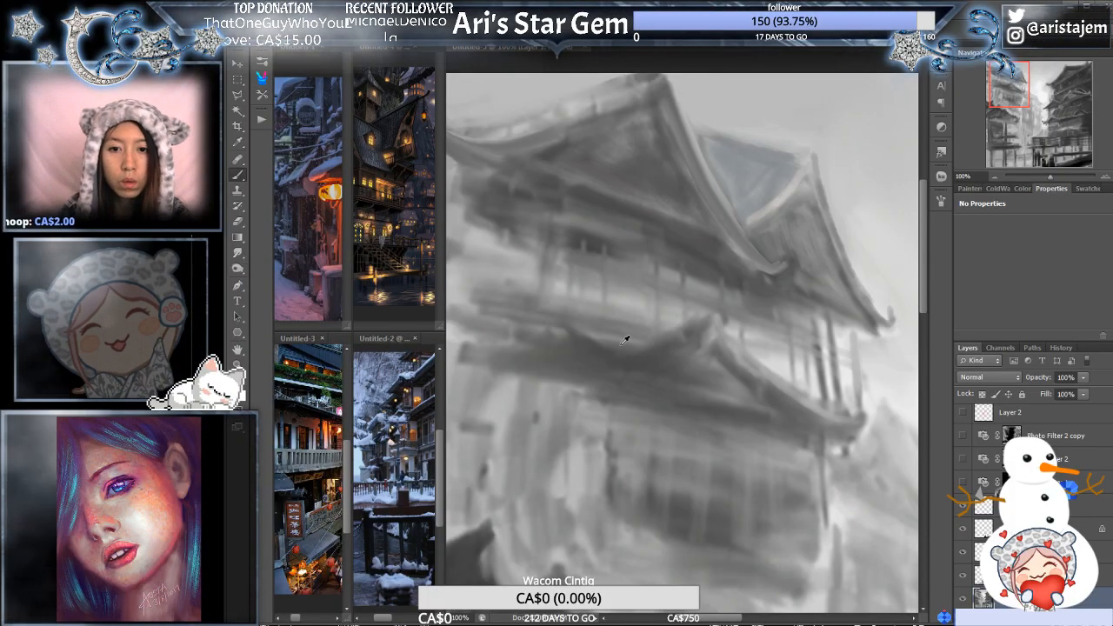
key("r")
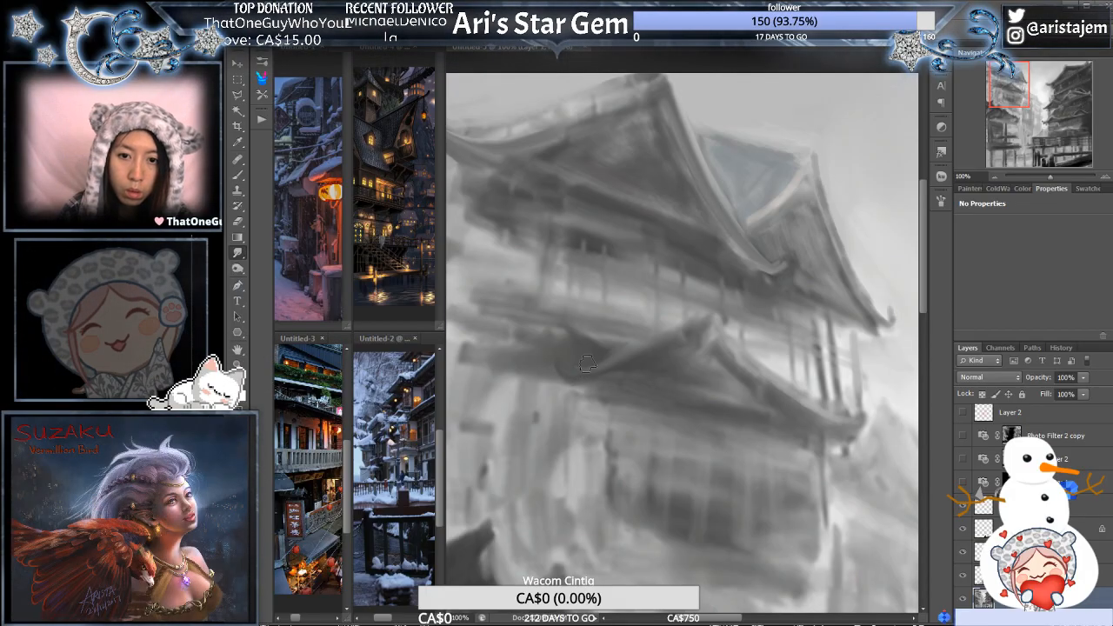
- Examine the whole painting's composition, from the left building's roofs down to the foreground bridge
left_click(678, 348, "alt")
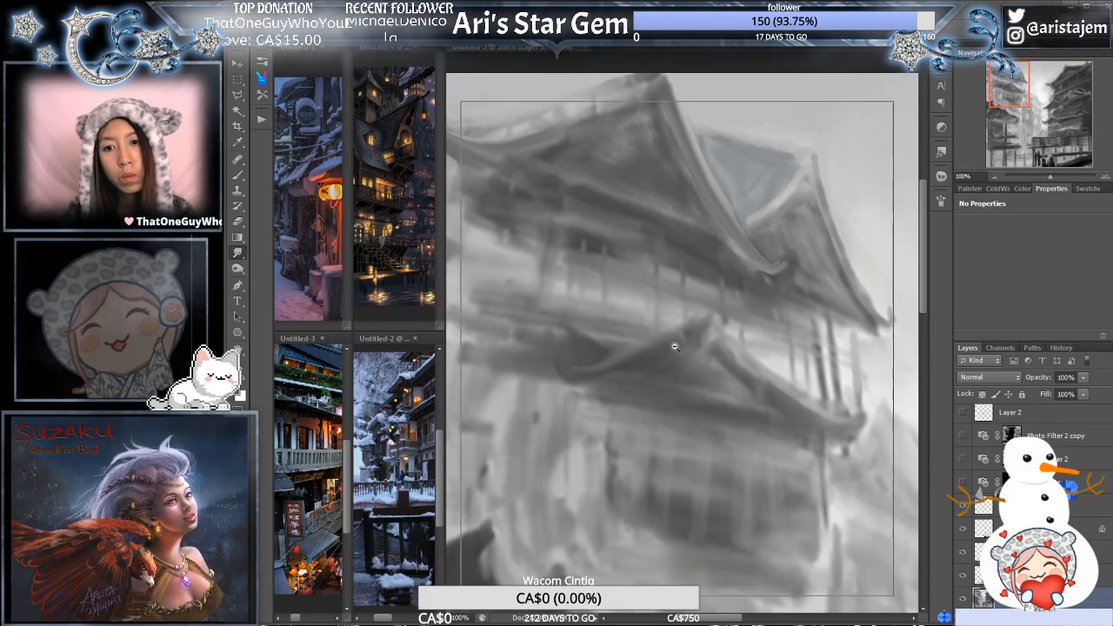
left_click(814, 365, "alt")
mouse_move(859, 391)
left_mouse_down()
mouse_move(743, 335)
mouse_move(696, 261)
left_mouse_up()
left_click(721, 287, "alt")
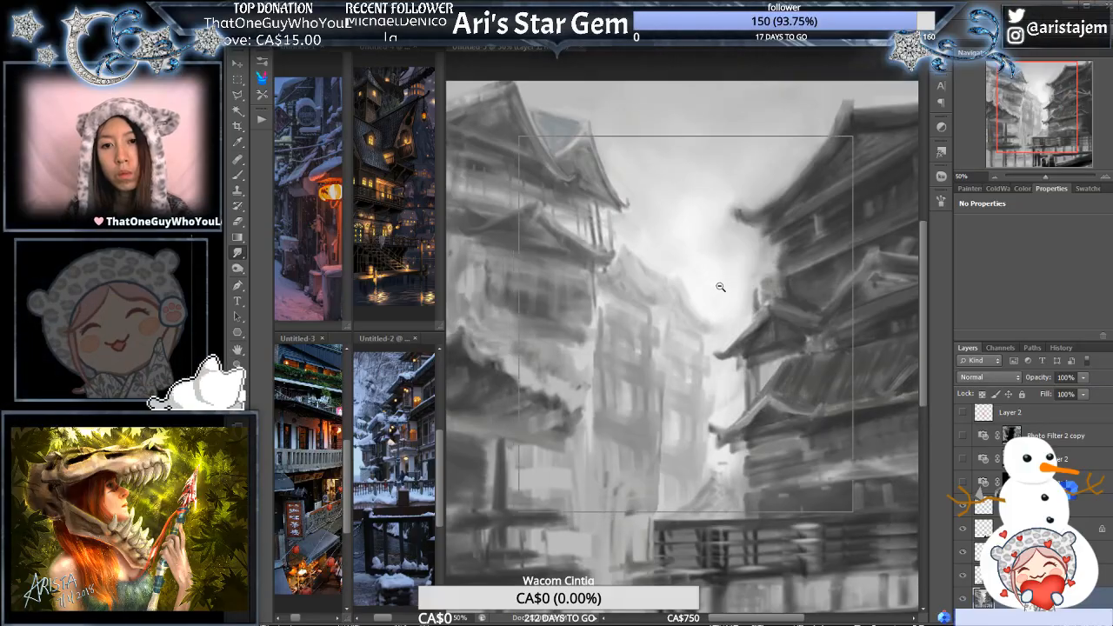
left_click(727, 329, "ctrl")
left_click_drag(704, 344, 826, 371)
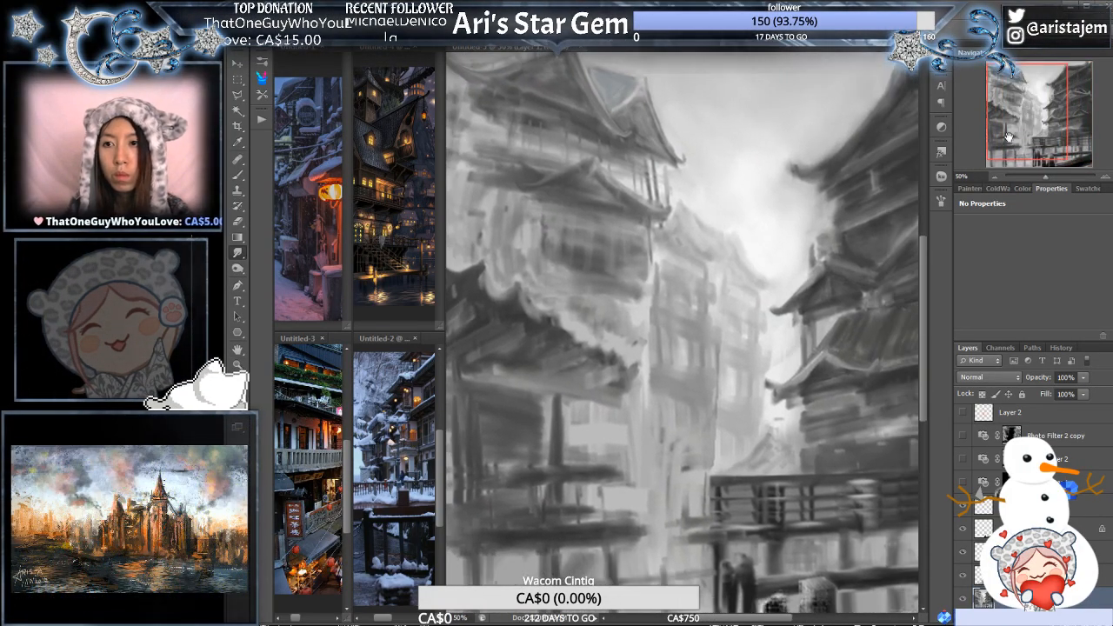
left_click(976, 179)
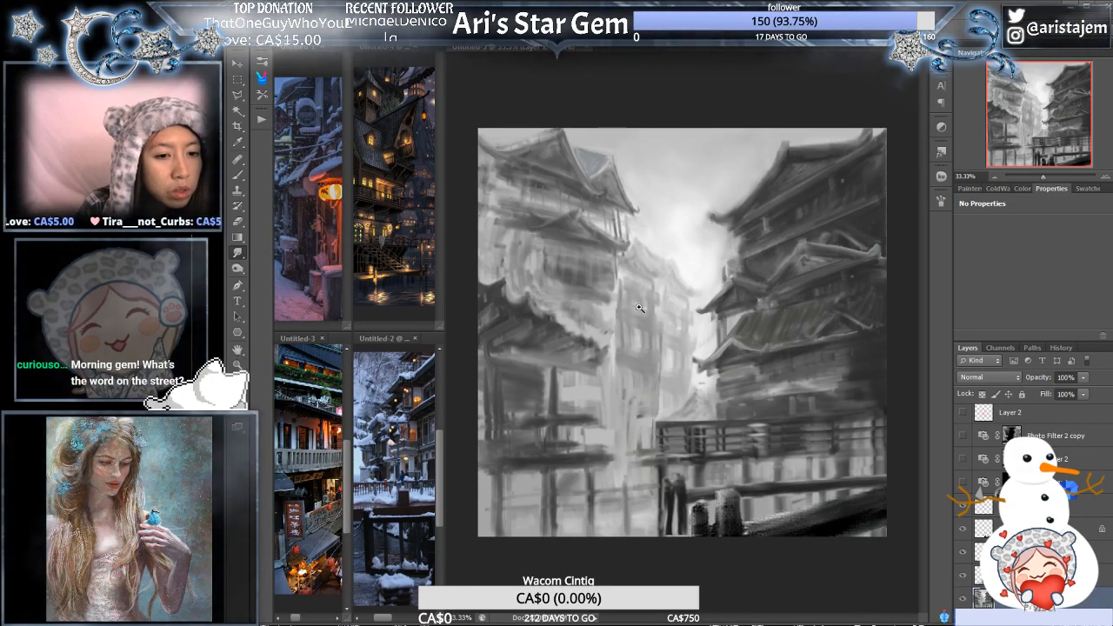
key("ctrl+plus")
mouse_move(666, 297)
left_mouse_down()
mouse_move(619, 248)
mouse_move(657, 236)
left_mouse_up()
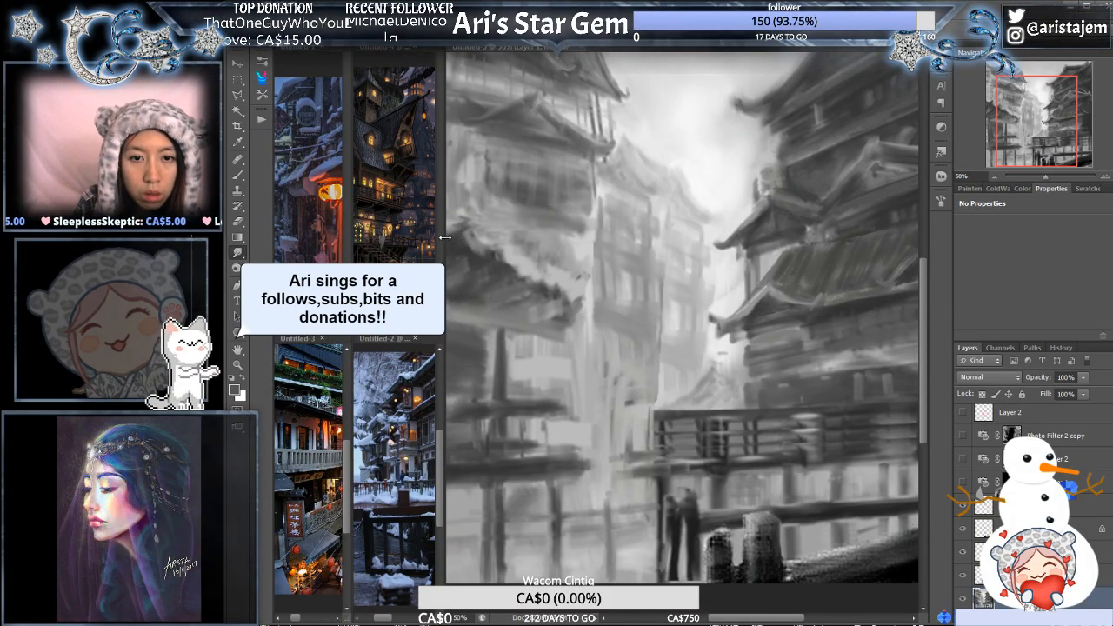
- Widen the reference image area and bring the snowy lantern street reference into closer view
left_click_drag(445, 246, 546, 252)
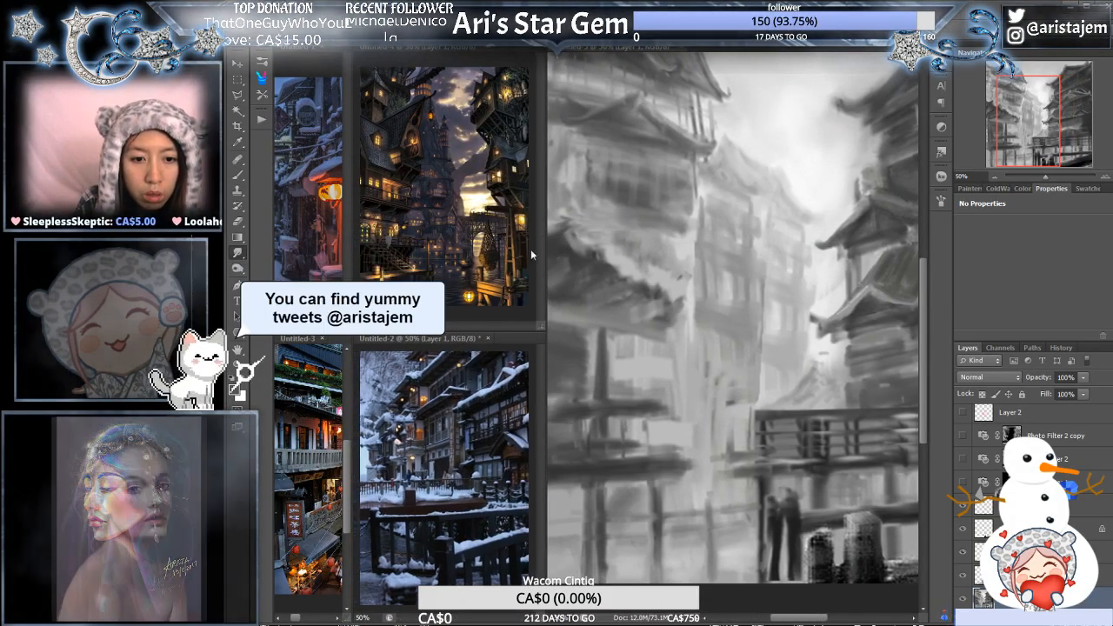
left_click(327, 221)
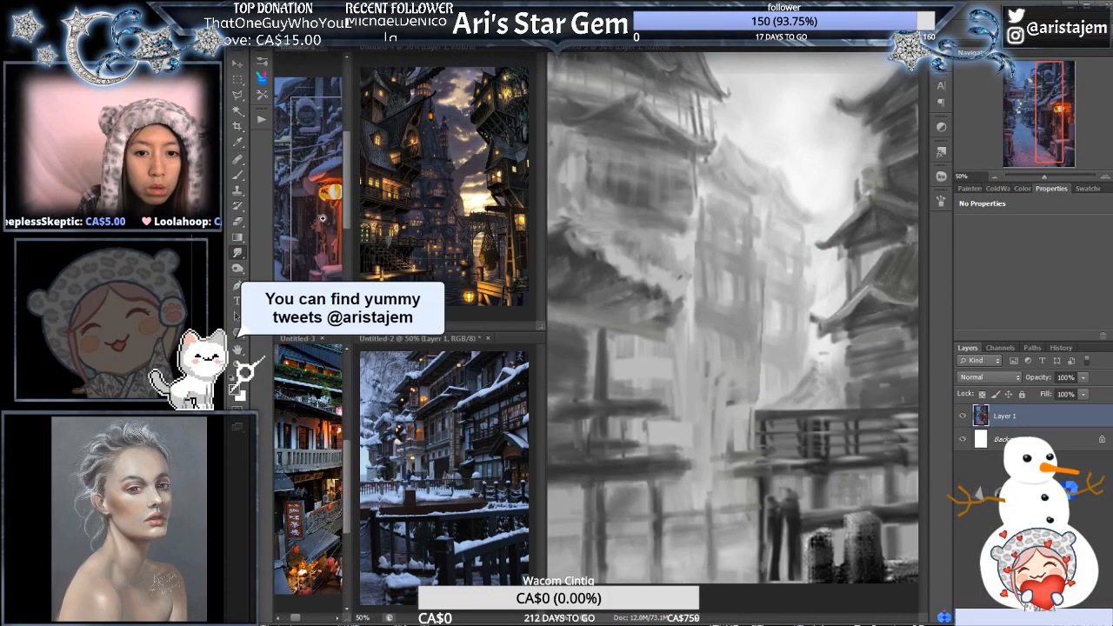
left_click(324, 216, "ctrl")
left_click(323, 216, "ctrl")
left_click_drag(324, 215, 333, 189)
left_click(322, 210, "alt")
- Examine the hanging shop sign, balconies and lanterns in the Untitled-3 reference photo
left_click(322, 492)
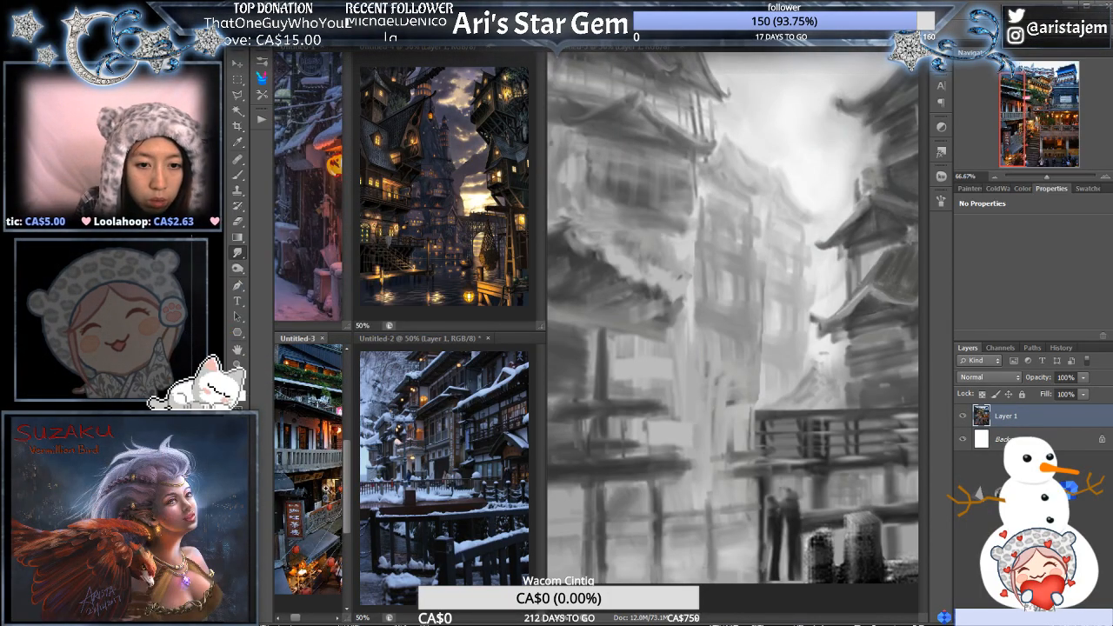
left_click(318, 493, "ctrl")
left_click(318, 493, "ctrl")
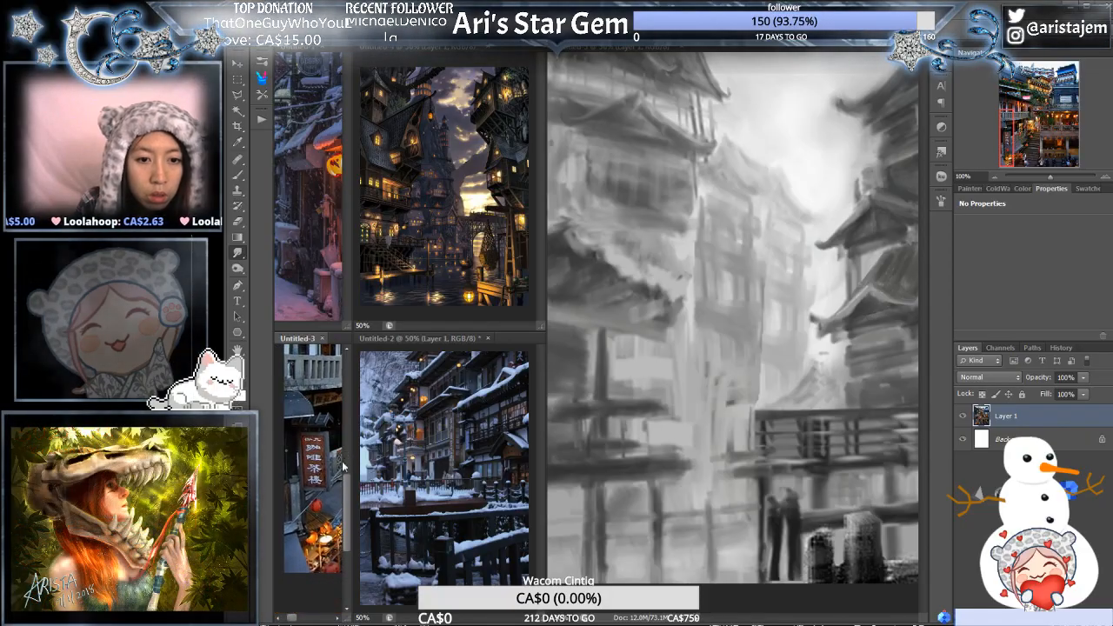
left_click(325, 478, "ctrl")
left_click(325, 480, "ctrl")
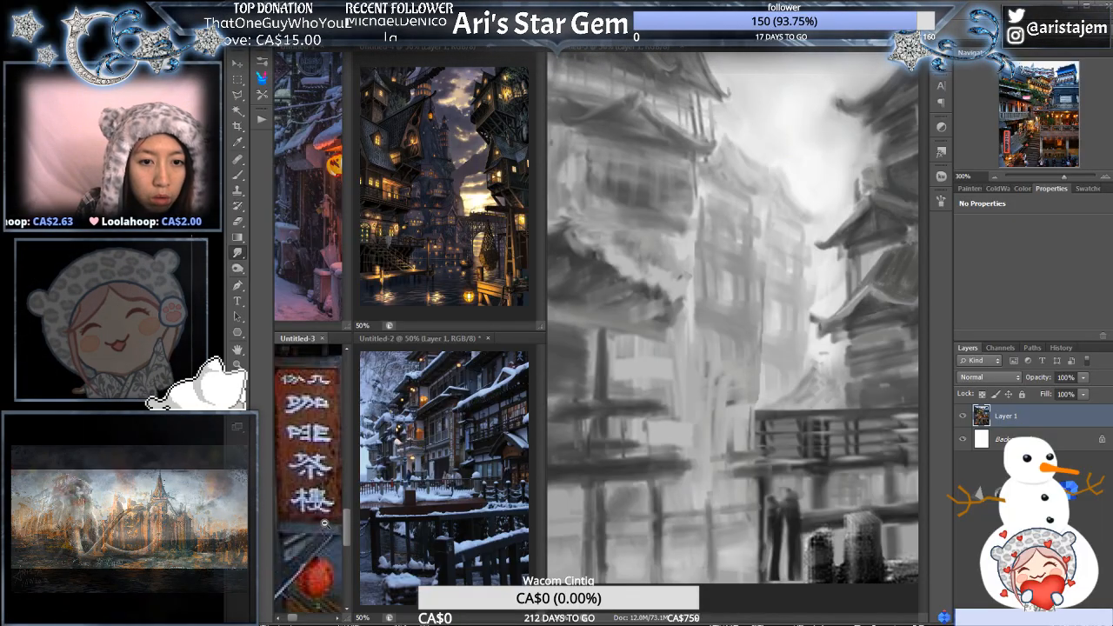
left_click(324, 520, "ctrl+alt")
left_click(326, 519, "ctrl+alt")
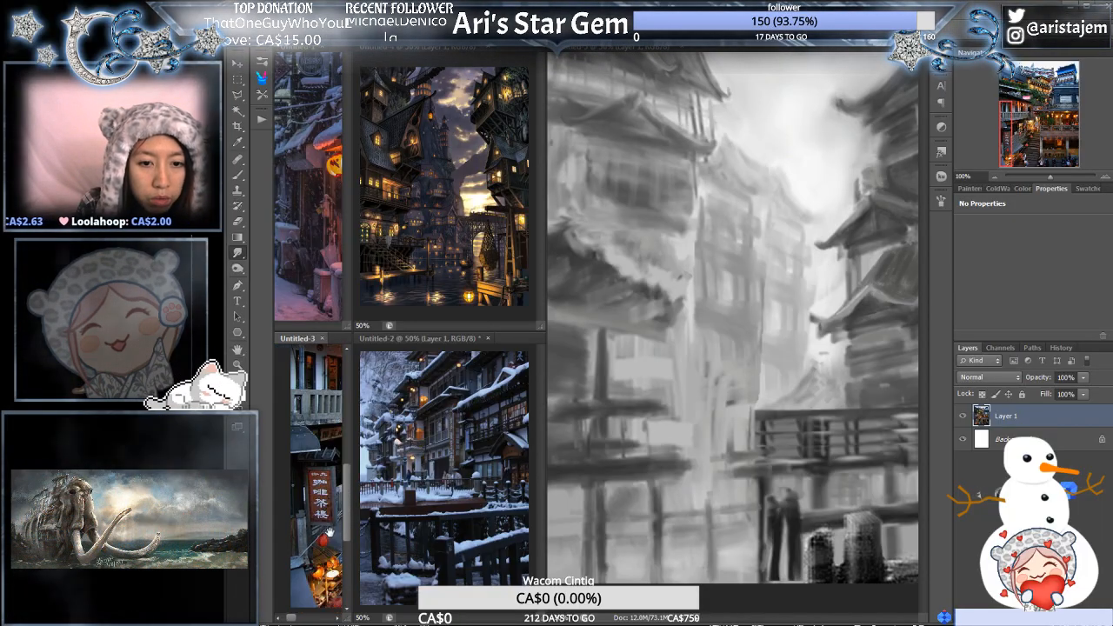
left_click_drag(337, 545, 301, 546)
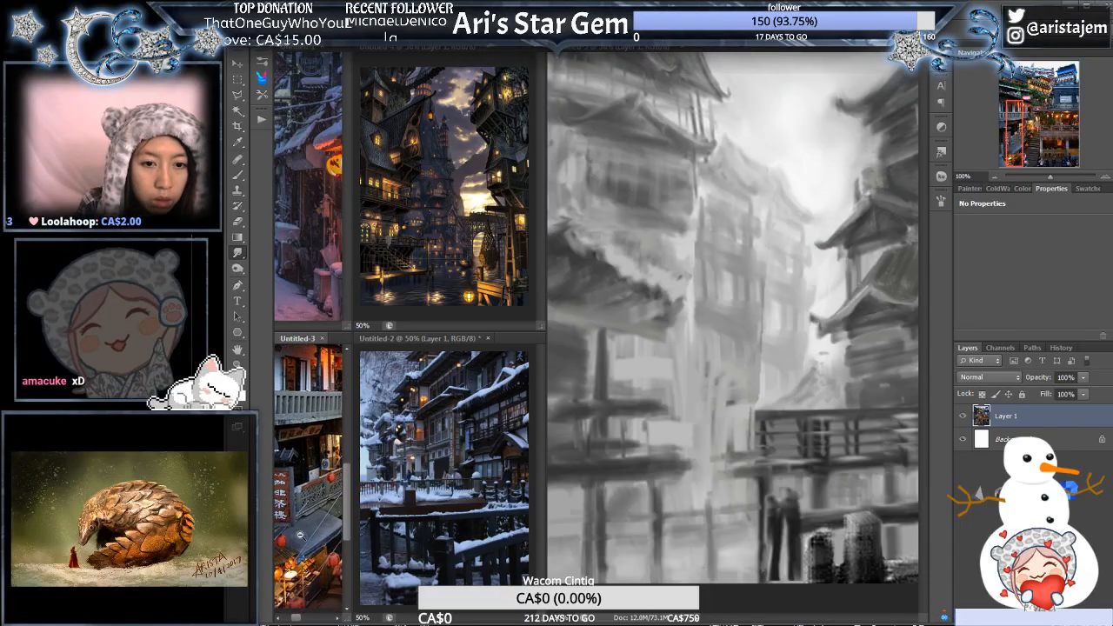
left_click(314, 537, "ctrl+alt")
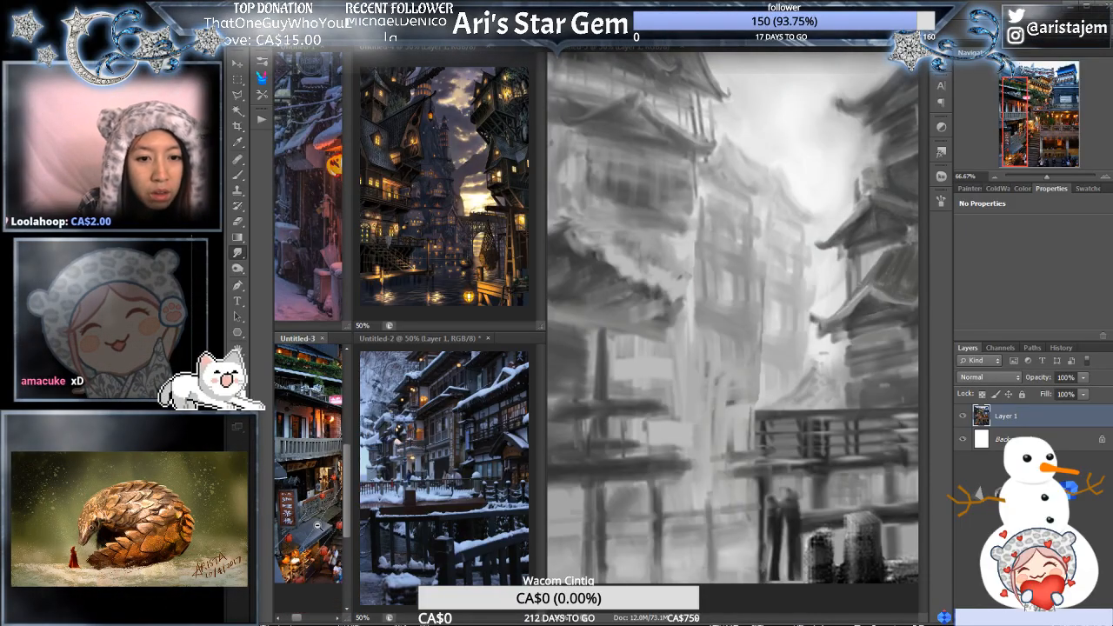
left_click(315, 529, "ctrl+alt")
left_click_drag(315, 529, 320, 502)
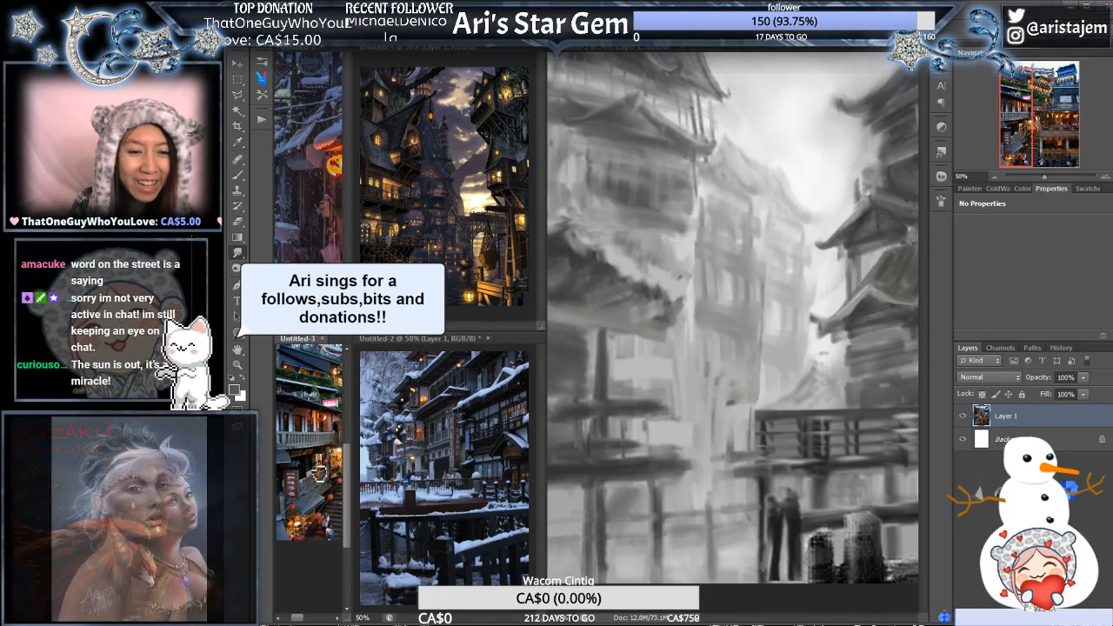
scroll(315, 452, "up", 3)
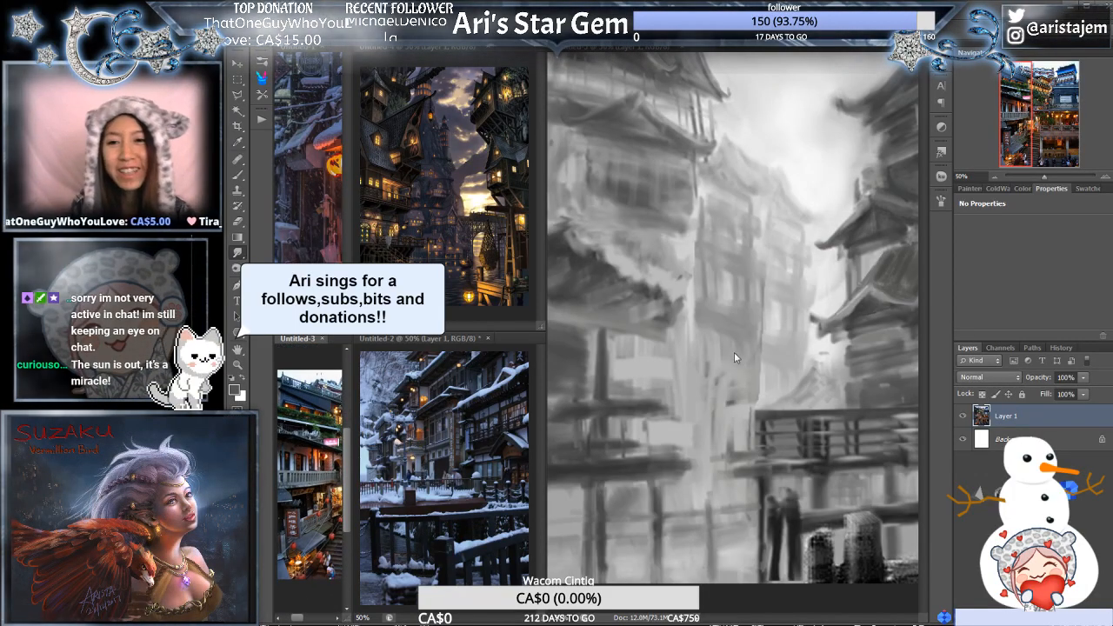
- Smudge the left building's lower roof in the painting, blending its ridge and left slope into a smoother curve
left_click(737, 362)
left_click_drag(620, 400, 758, 397)
left_click(744, 417, "ctrl")
left_click(1000, 175)
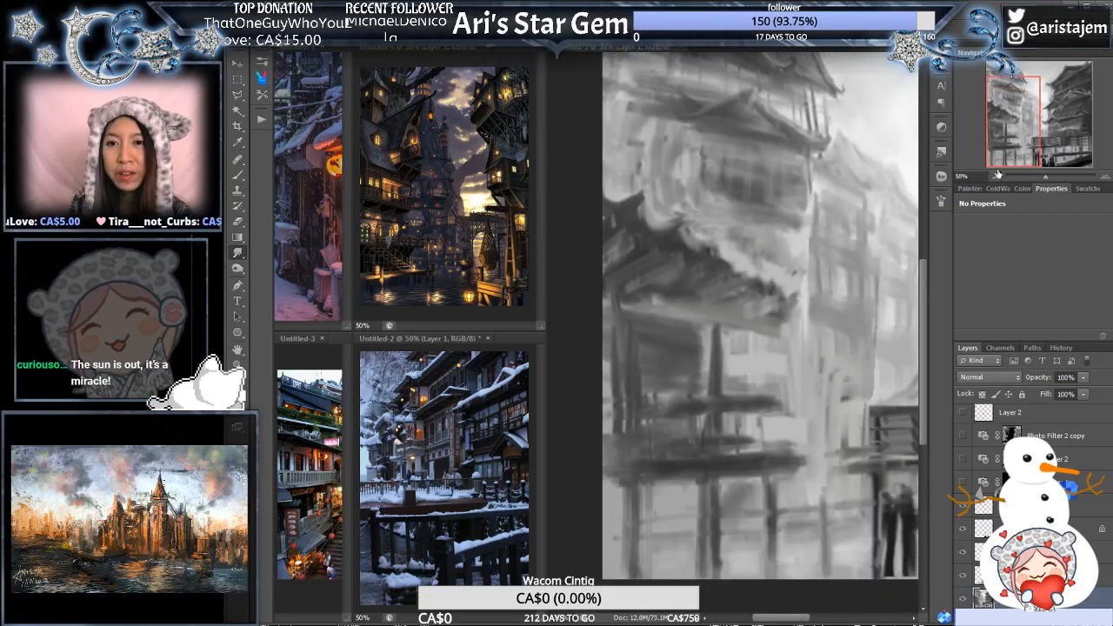
left_click_drag(804, 233, 731, 345)
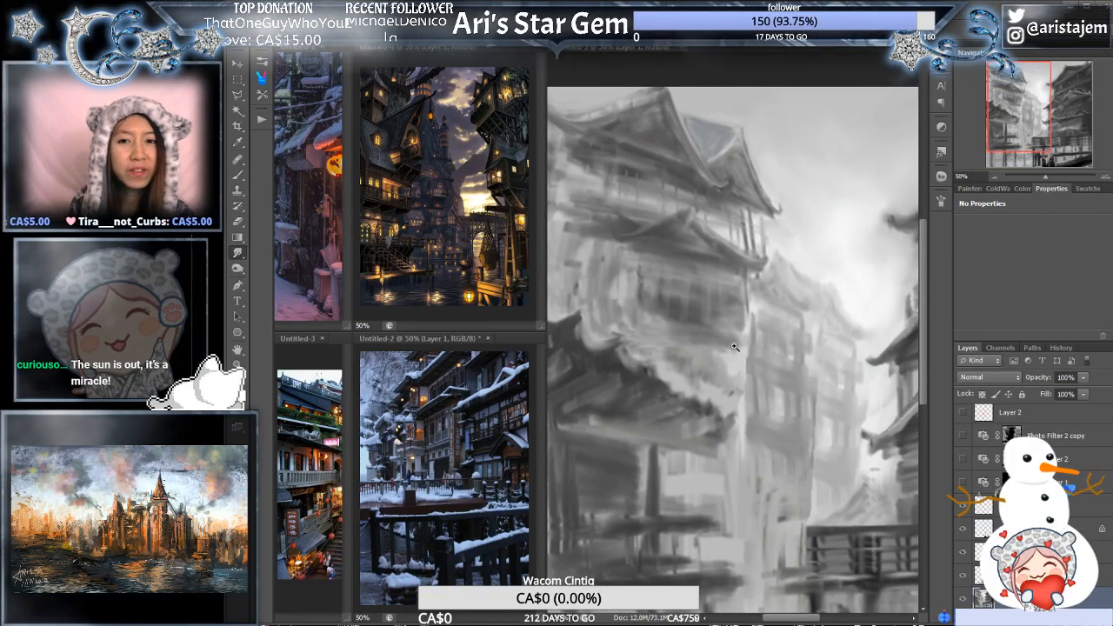
left_click(732, 345, "ctrl")
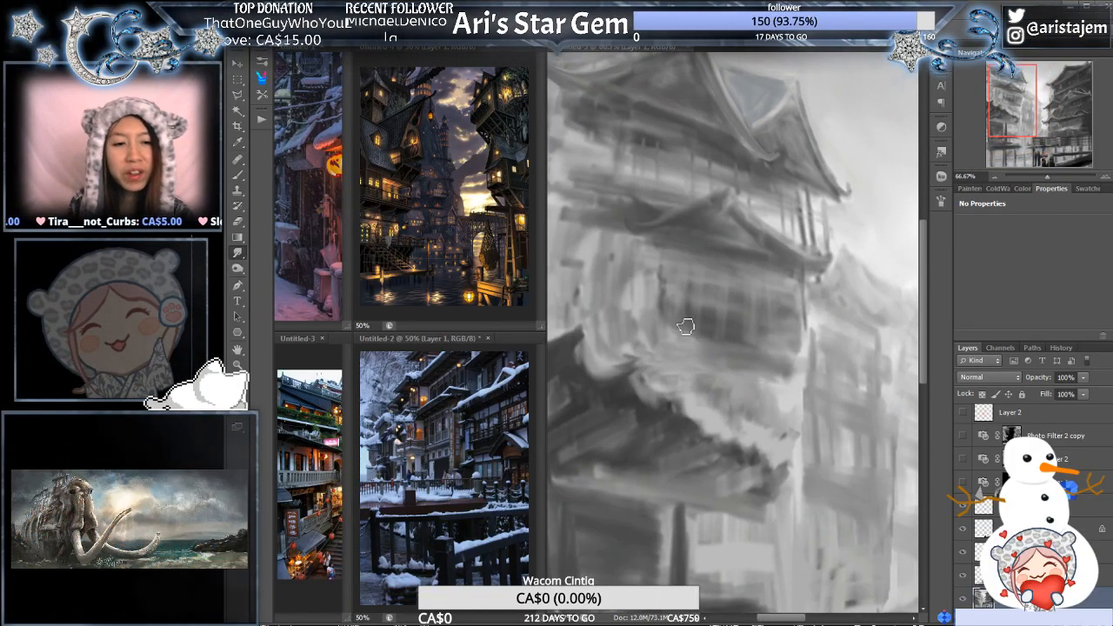
left_click_drag(718, 301, 728, 328)
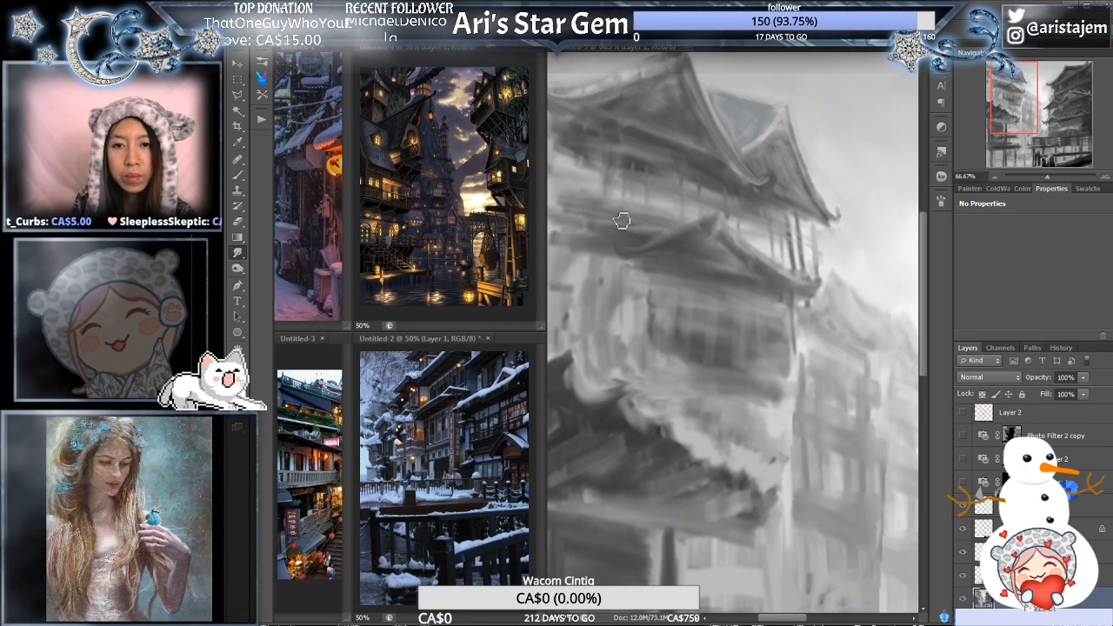
left_click_drag(661, 220, 688, 239)
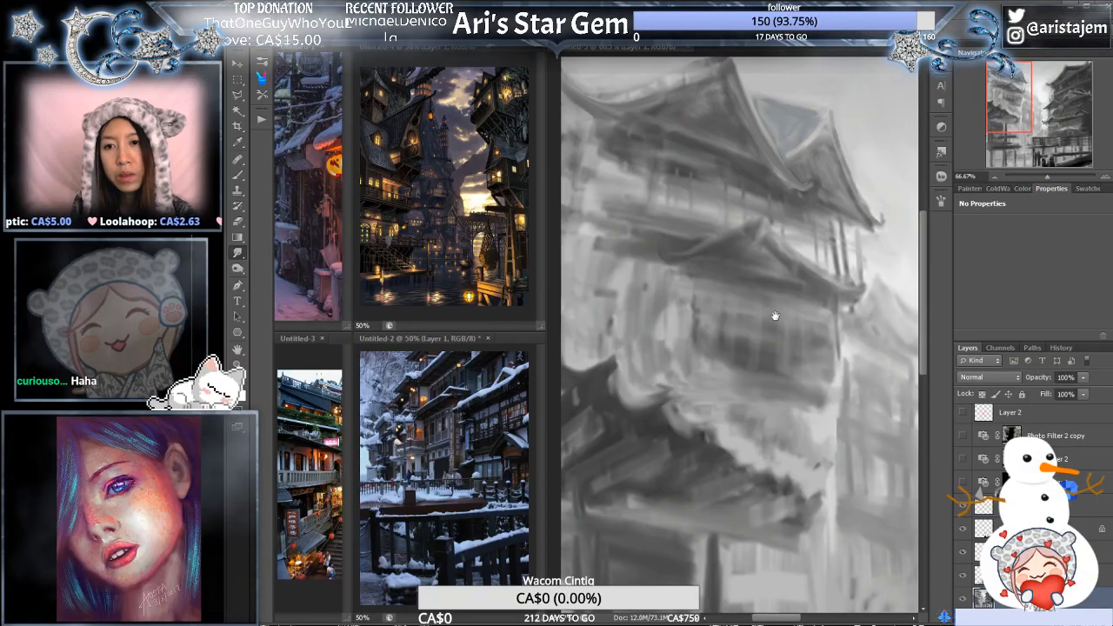
left_click_drag(775, 316, 747, 229)
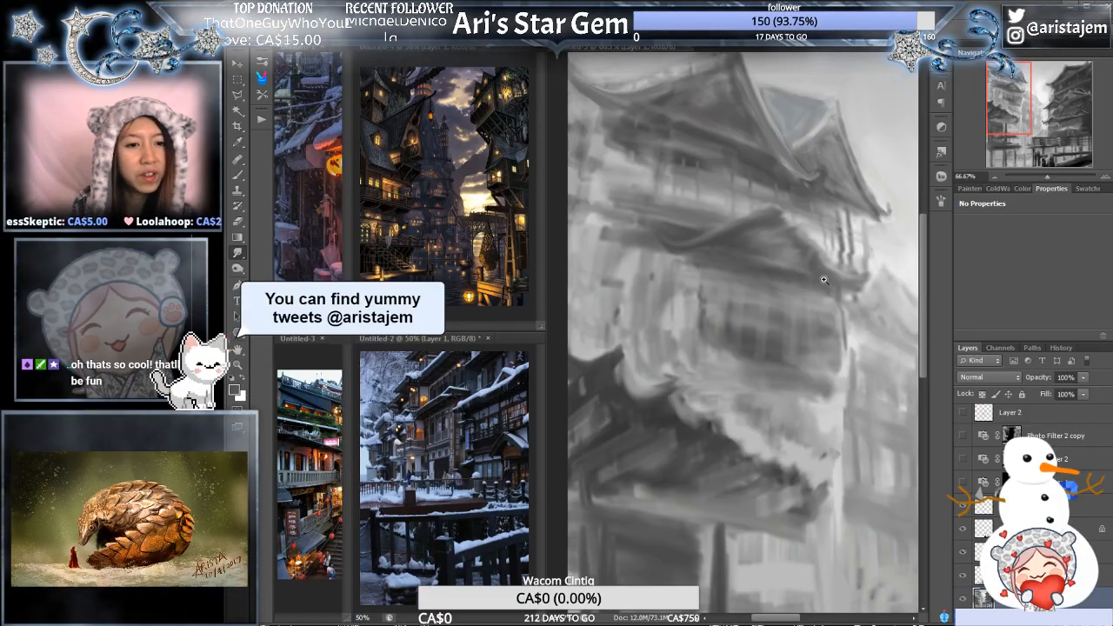
- Smudge the peak and right slope of the left building's lower gable into cleaner sloping edges
left_click_drag(832, 303, 706, 313)
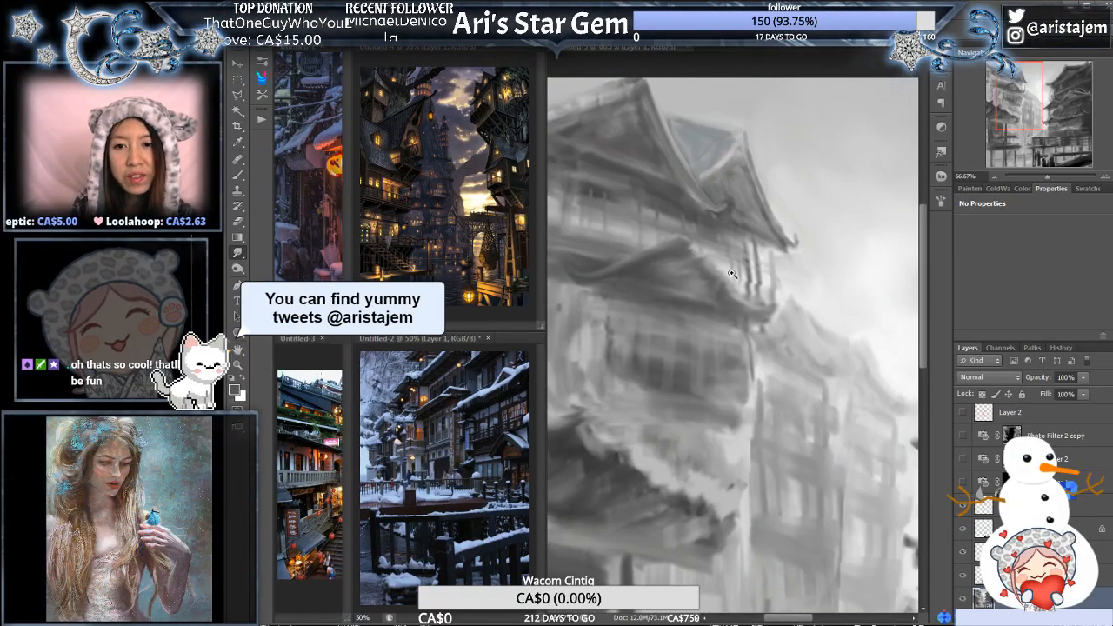
left_click(732, 274)
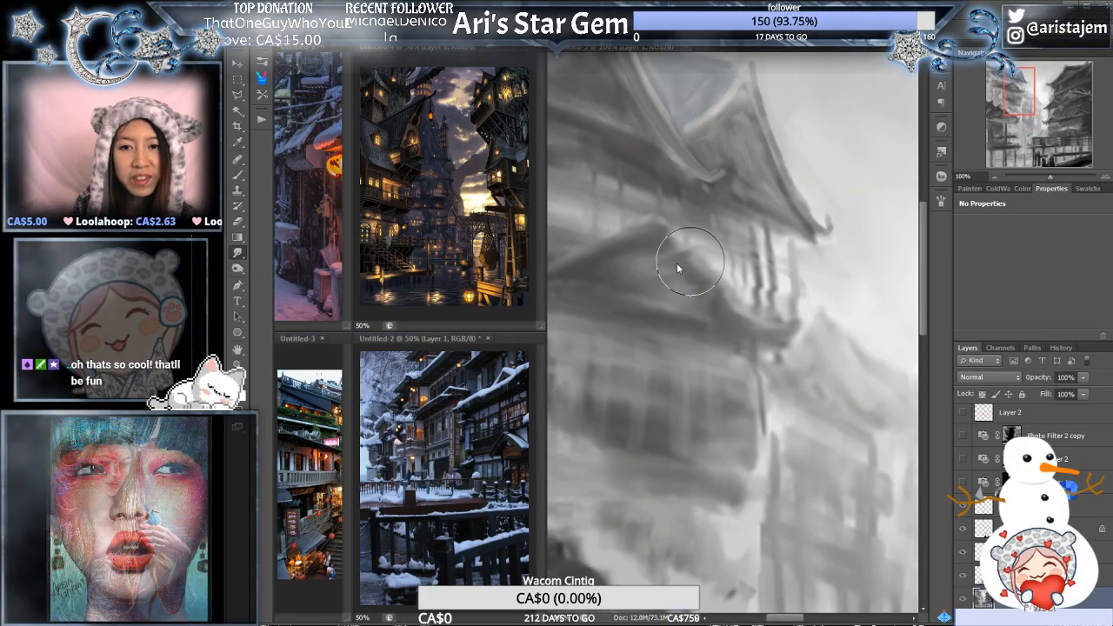
left_click_drag(677, 248, 715, 300)
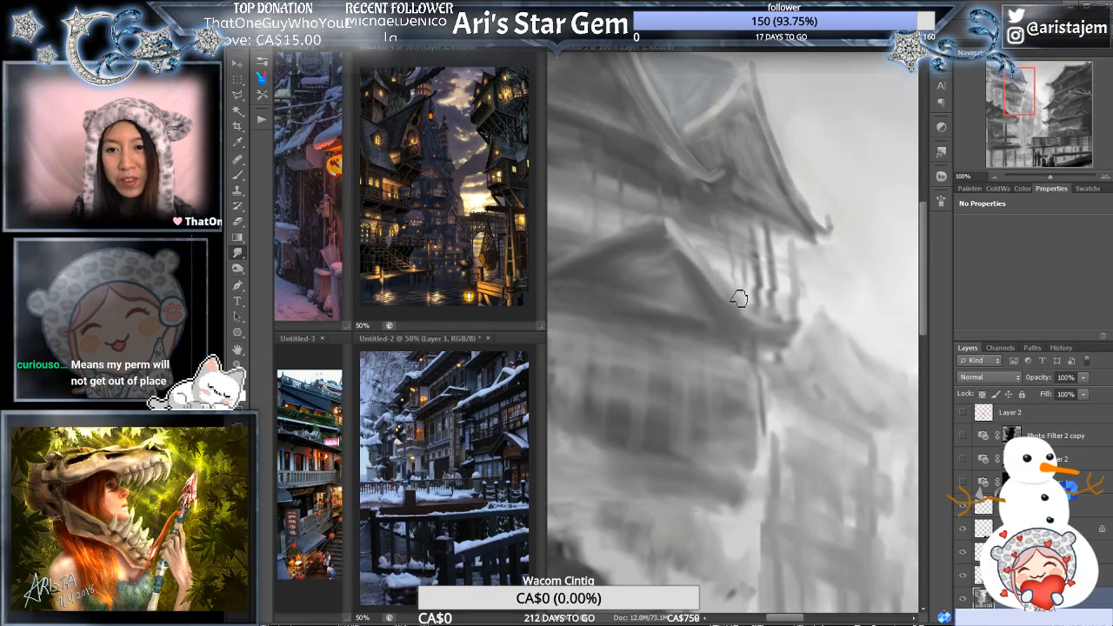
- Examine the Chinese shop sign and the stairway street in the Untitled-3 reference photo
left_click(336, 454)
left_click(326, 473, "ctrl")
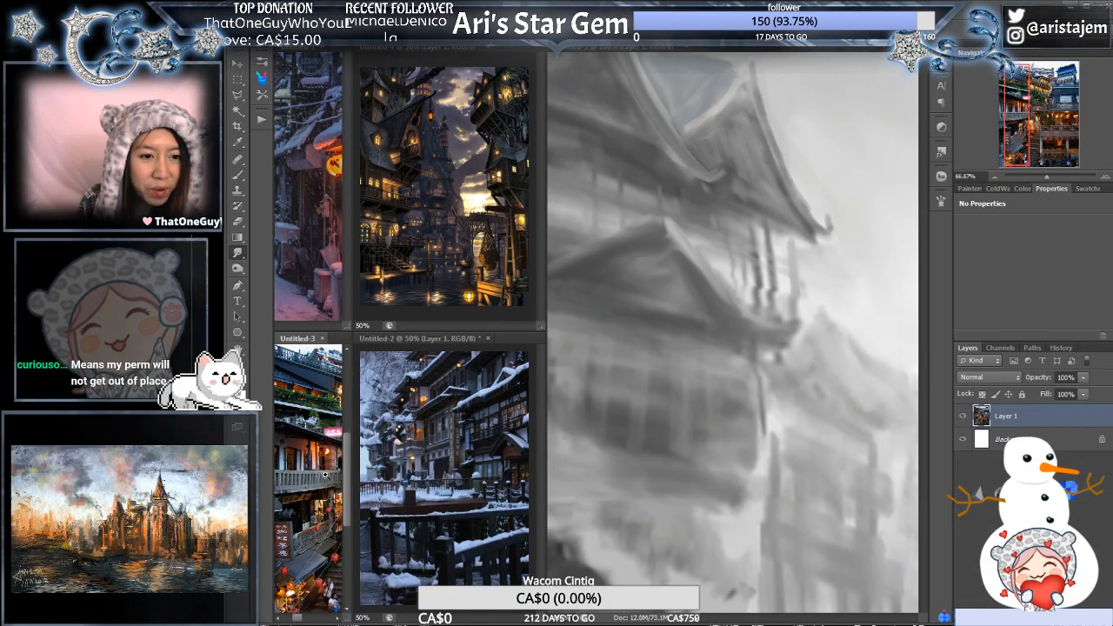
left_click_drag(313, 508, 327, 487)
left_click(321, 453, "ctrl")
left_click(320, 450, "ctrl")
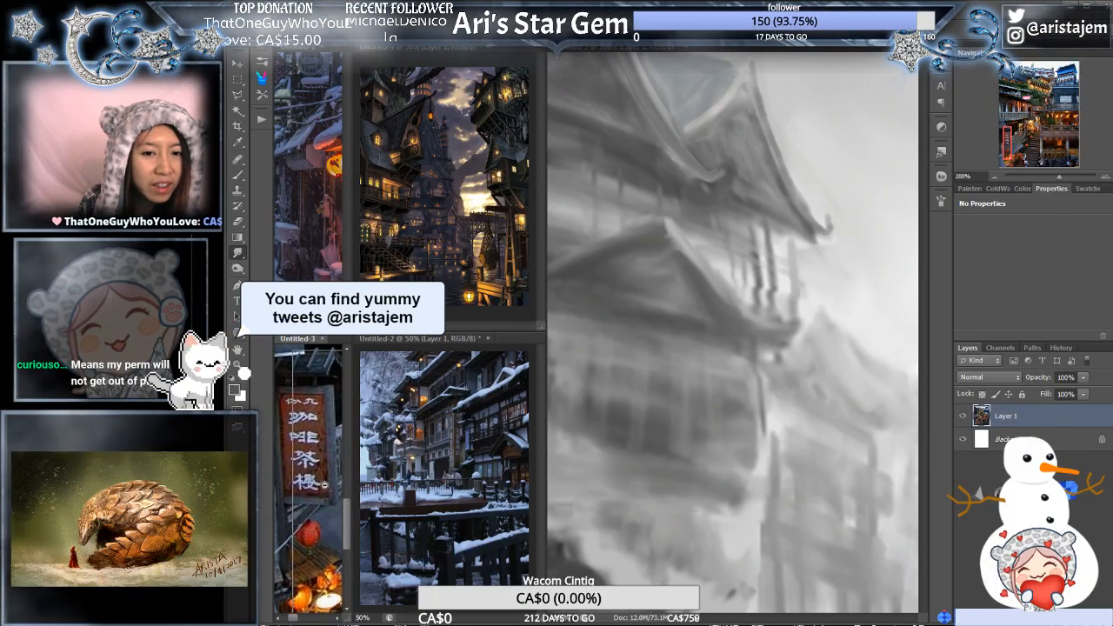
left_click(324, 485, "alt")
left_click(325, 488, "alt")
left_click(326, 494, "alt")
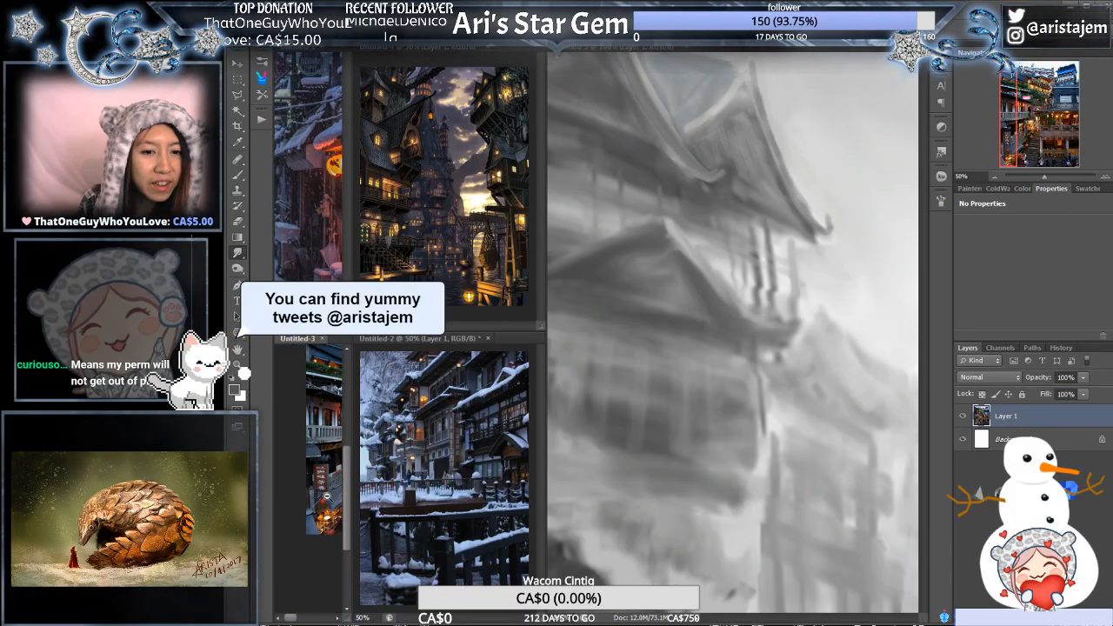
left_click_drag(335, 498, 290, 507)
left_click(314, 496, "alt")
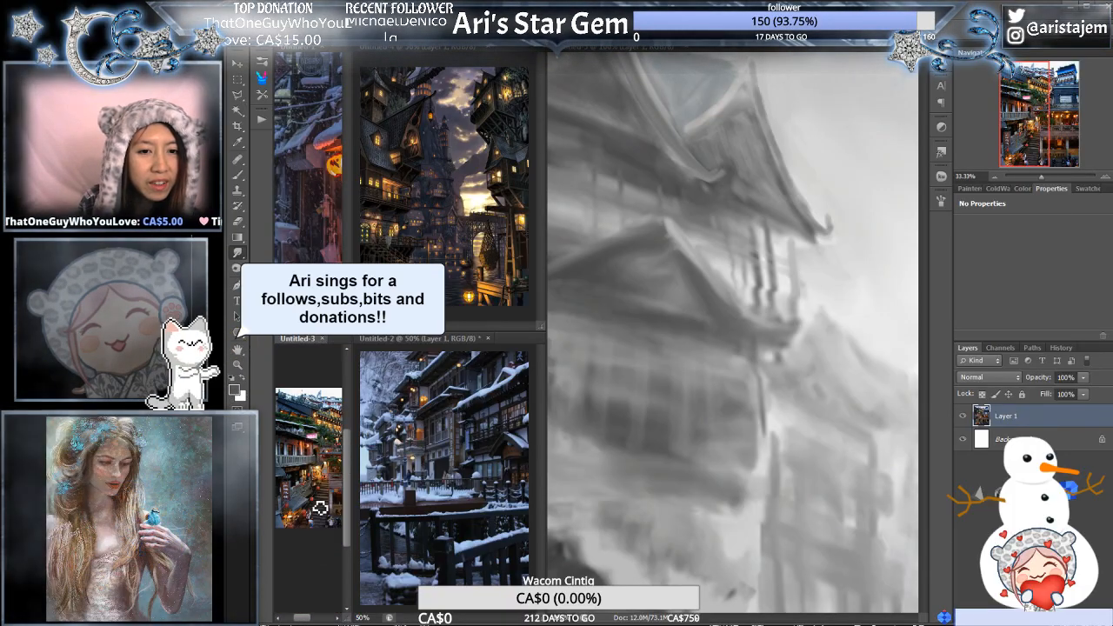
left_click(318, 498, "ctrl")
mouse_move(319, 499)
left_mouse_down()
mouse_move(341, 499)
mouse_move(294, 492)
mouse_move(310, 487)
left_mouse_up()
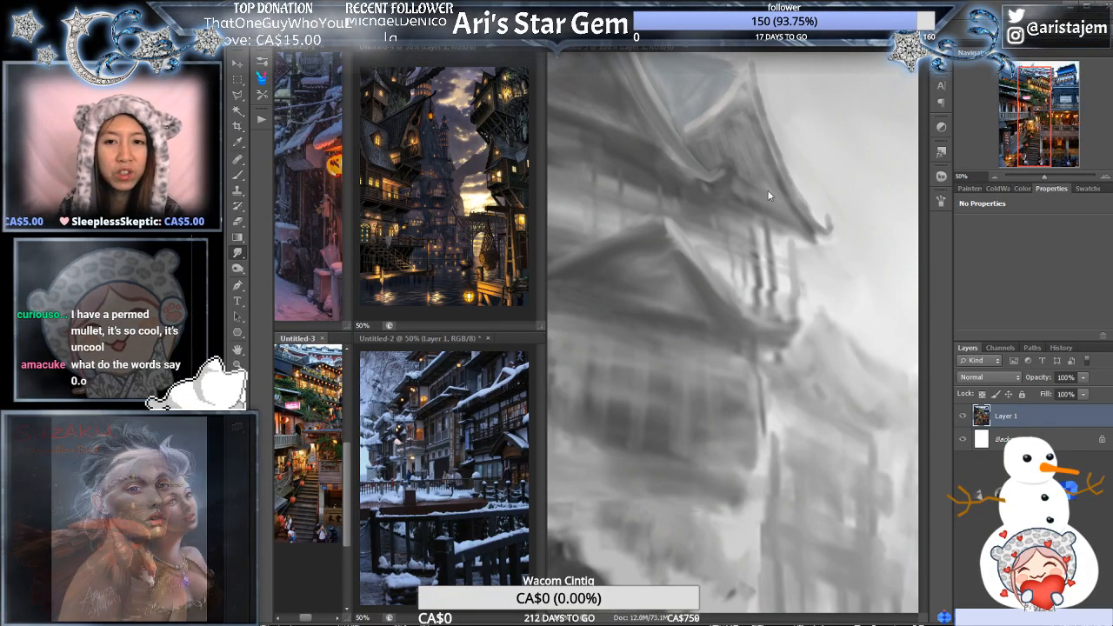
- Smudge the peak and right slope of the building's lower gable to define its ridge edge
left_click(759, 294)
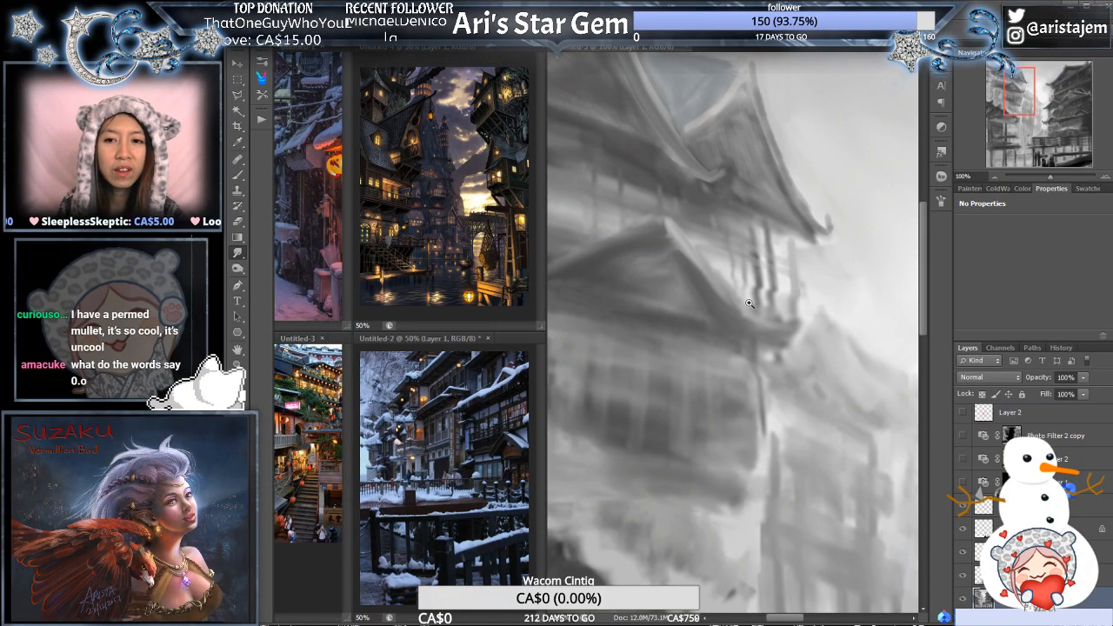
left_click(751, 305)
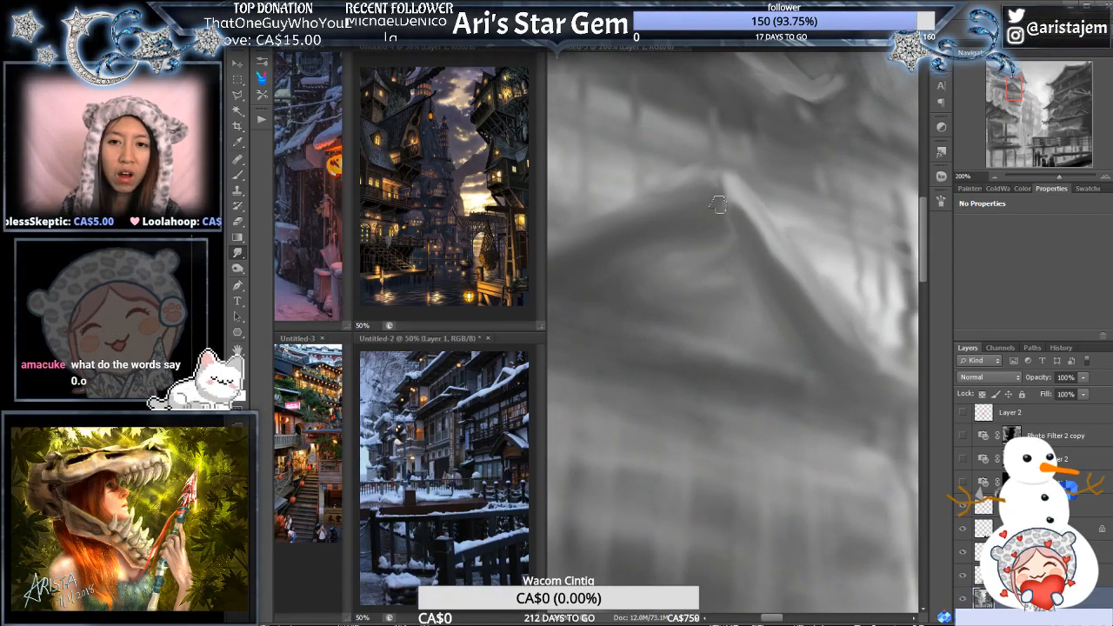
left_click(789, 258, "alt")
left_click_drag(823, 294, 768, 293)
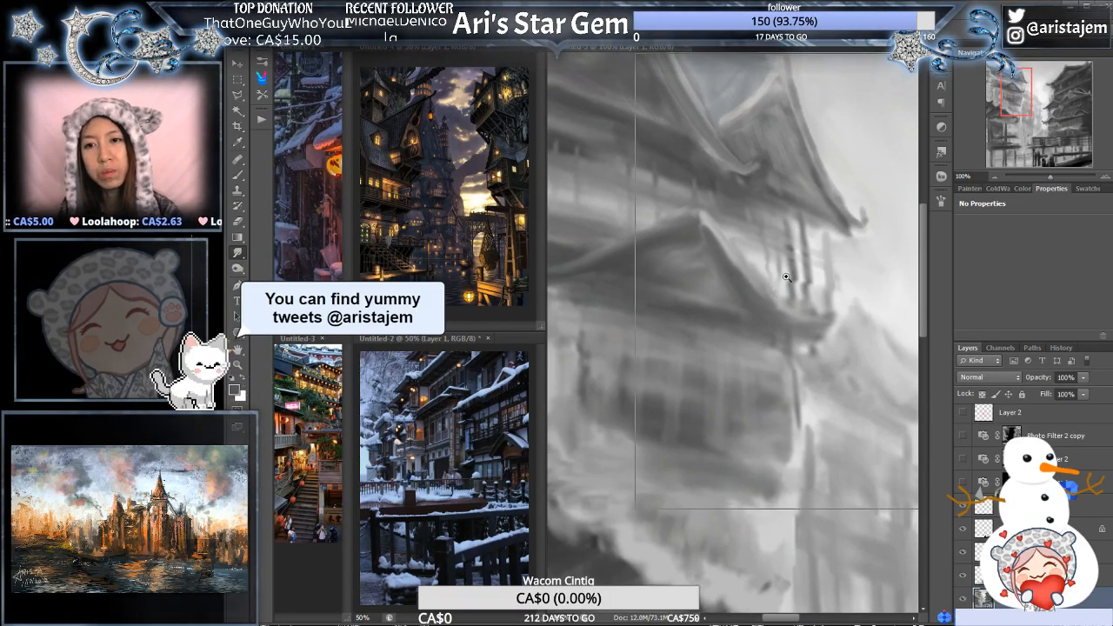
- Examine the refined roofs against the rest of the townscape at reduced magnification
left_click(788, 273, "ctrl")
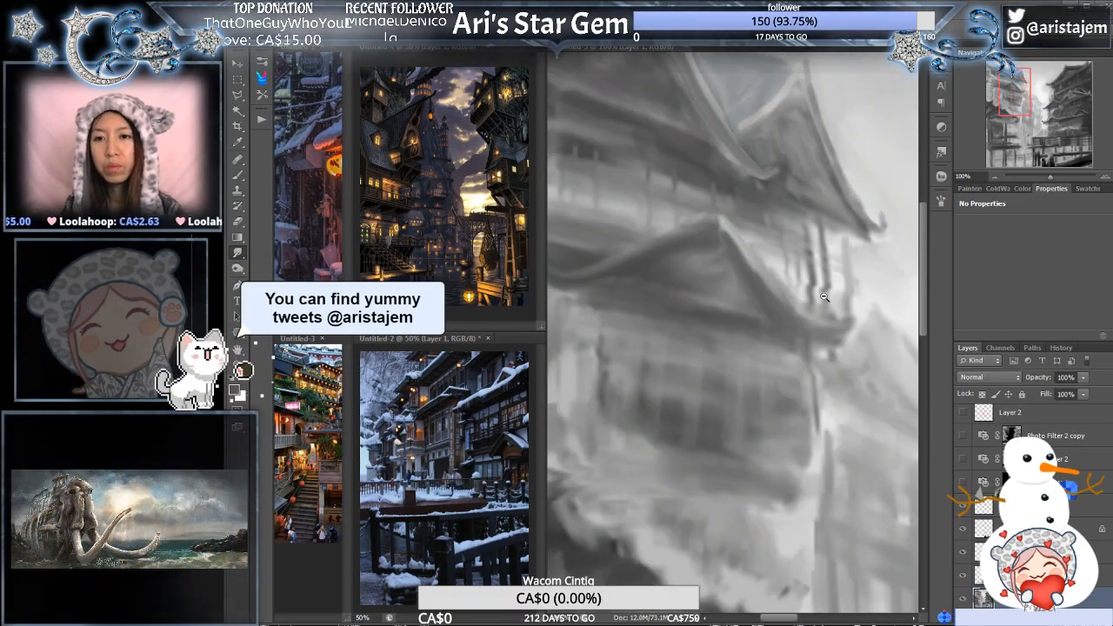
left_click(835, 270, "alt")
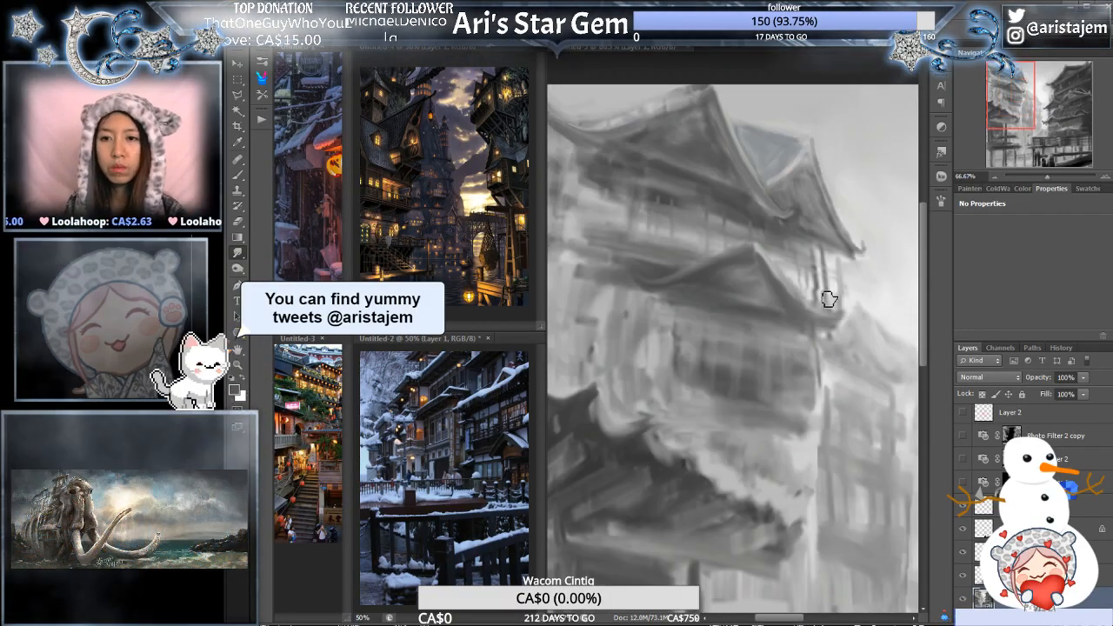
left_click(835, 282, "alt")
left_click_drag(835, 289, 817, 254)
left_click(828, 264, "alt")
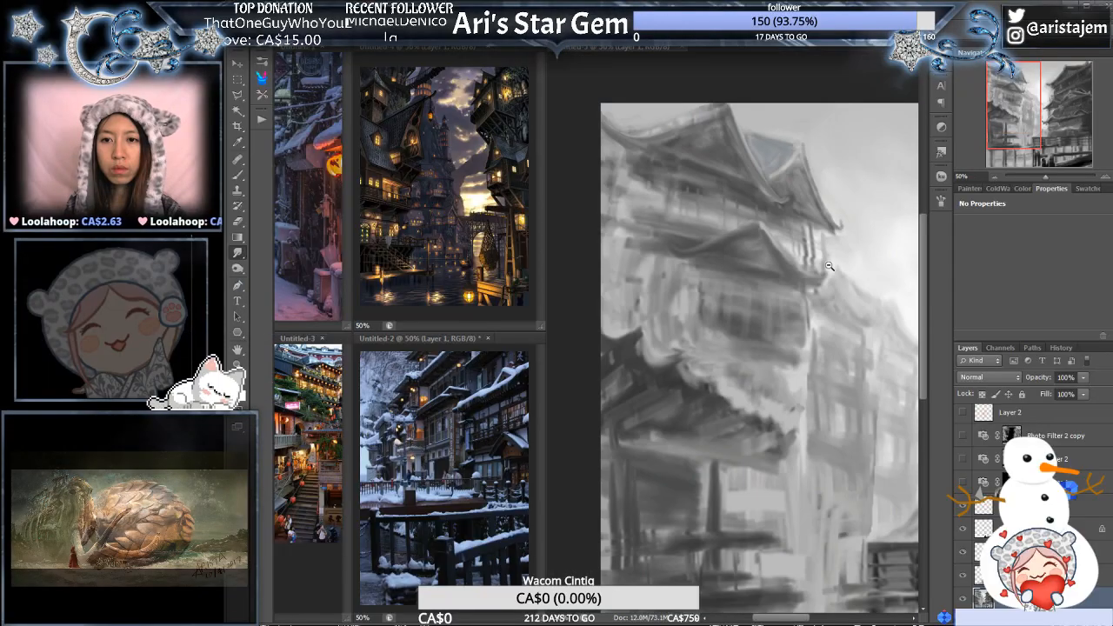
left_click(829, 276, "alt")
left_click_drag(832, 316, 815, 336)
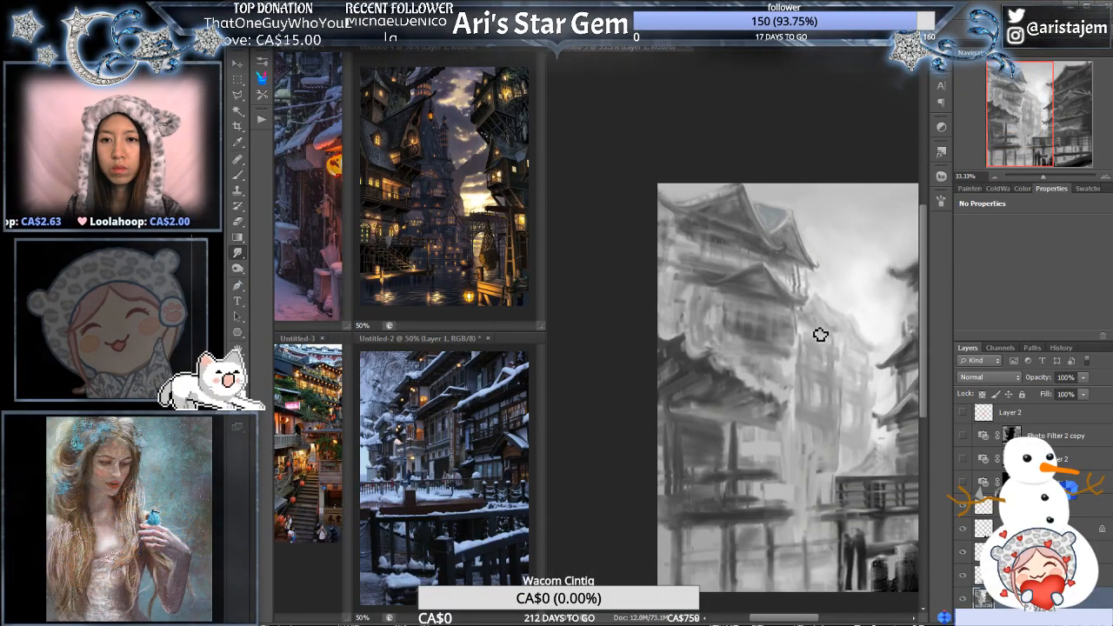
left_click(813, 324)
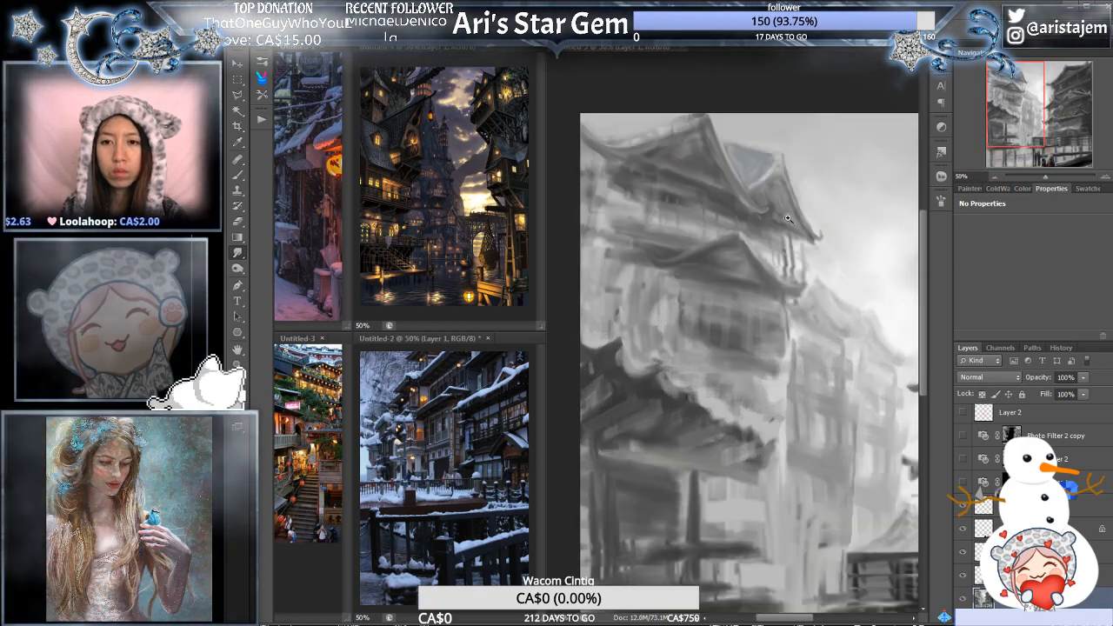
- Flip the canvas horizontally and bring the light building's lower roof and window wall into close view
left_click(788, 218)
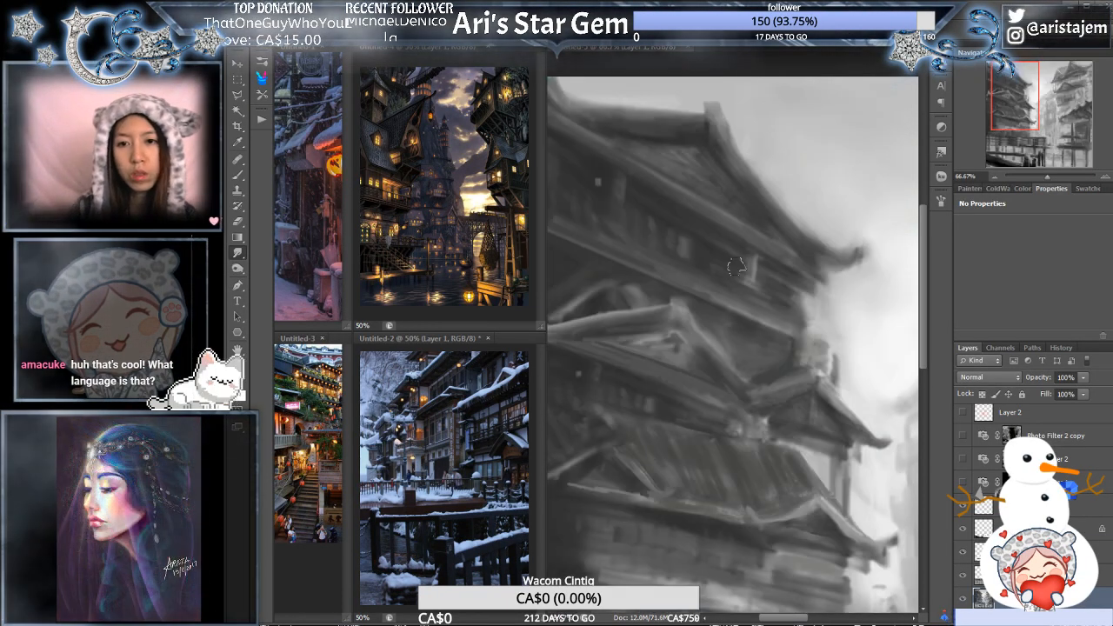
left_click_drag(1015, 93, 1067, 97)
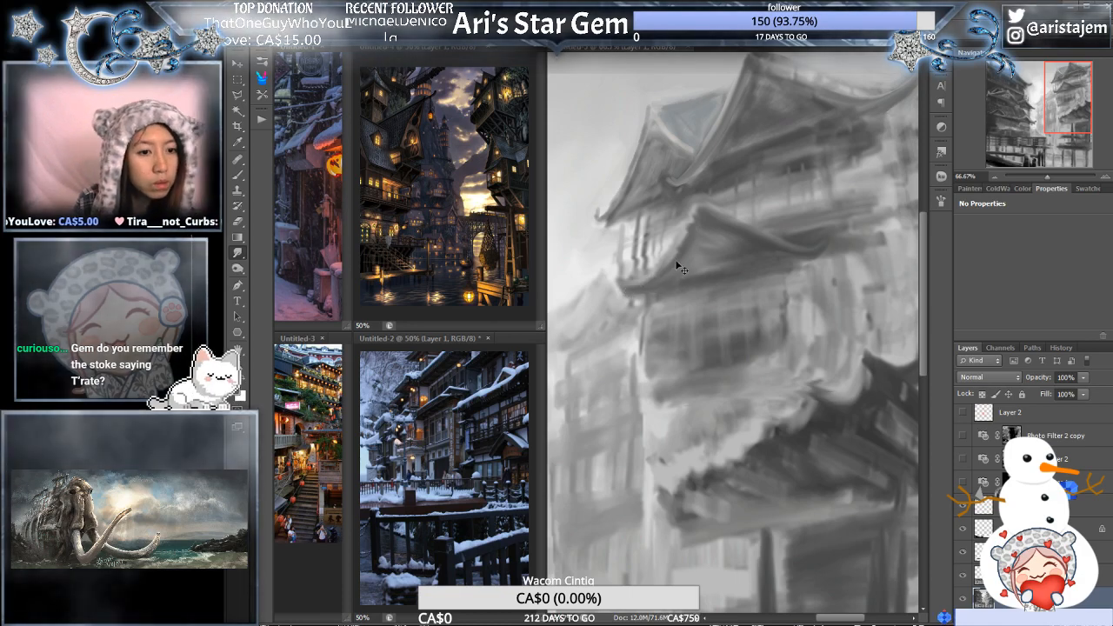
left_click(696, 249, "ctrl+alt")
left_click_drag(702, 274, 715, 270)
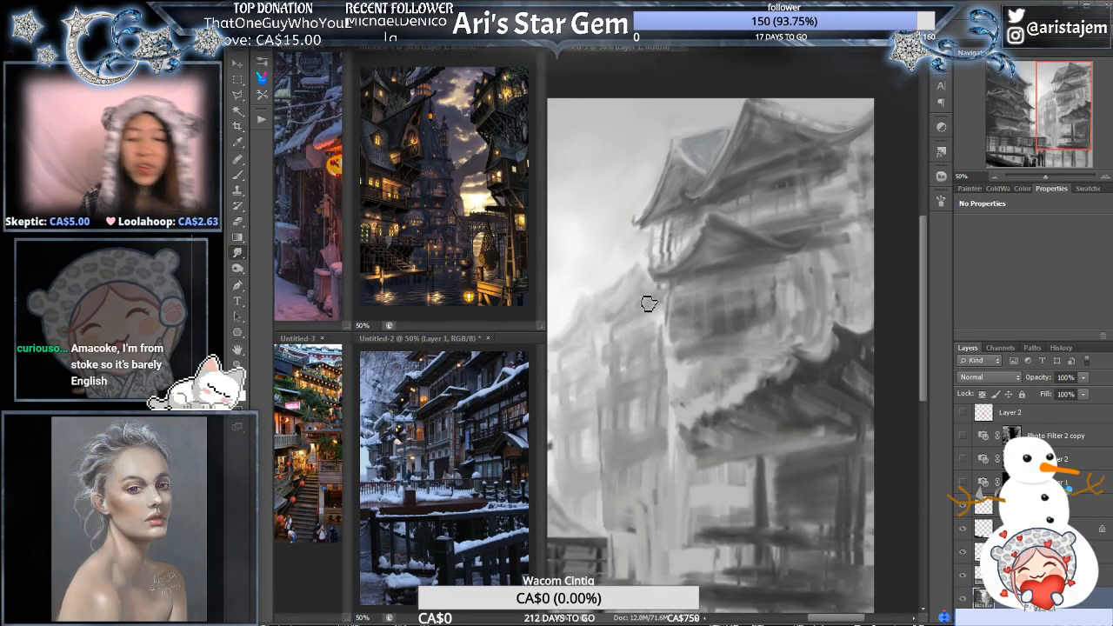
left_click(736, 310, "ctrl")
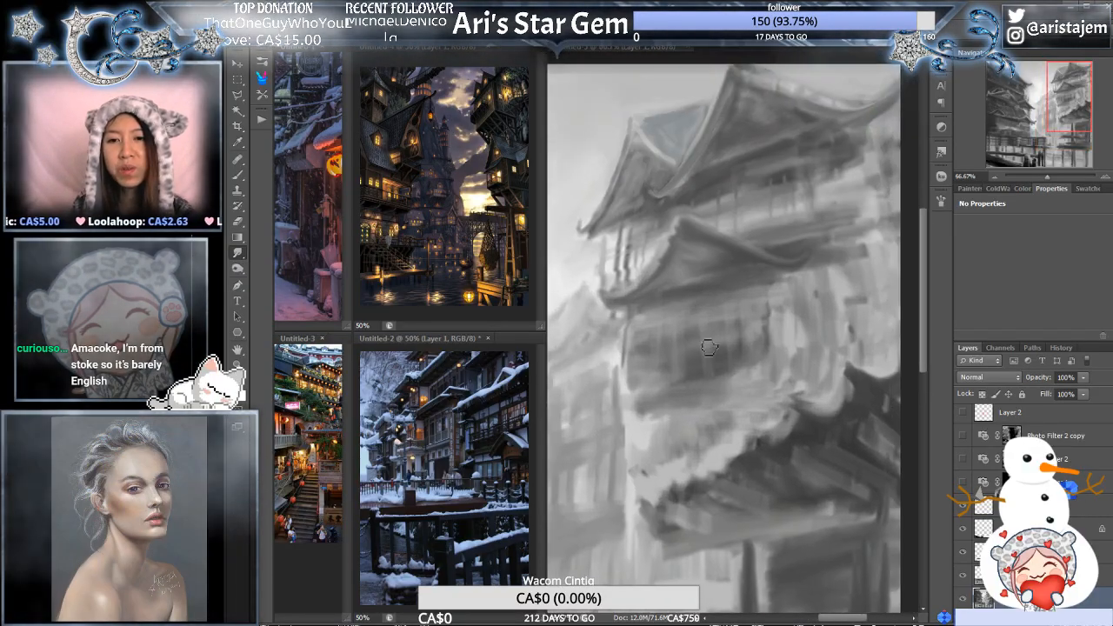
left_click(709, 320, "ctrl")
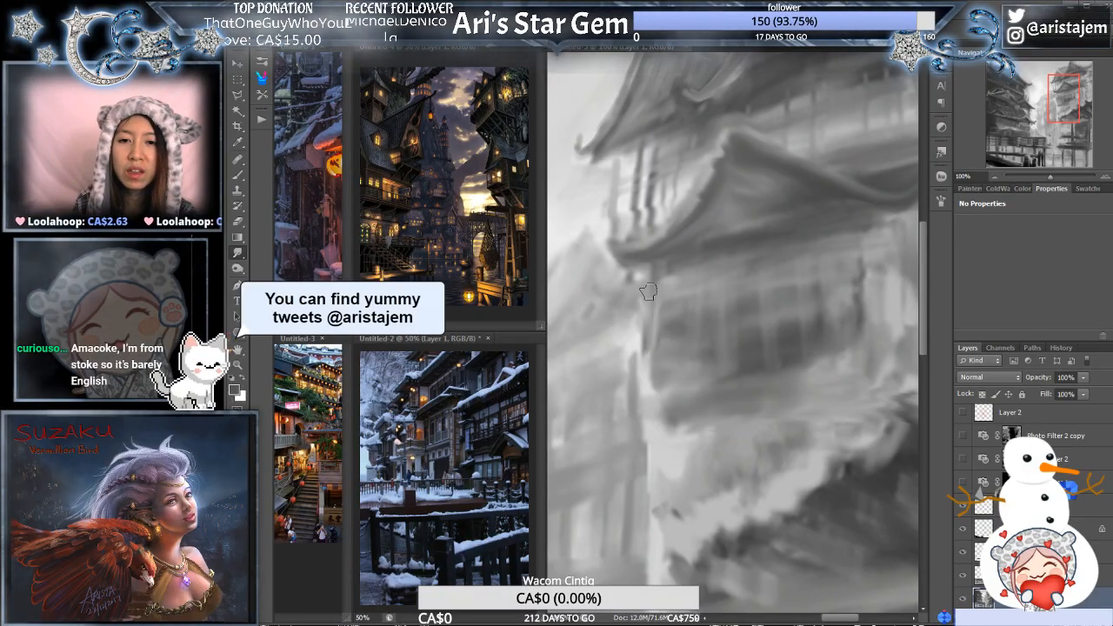
- Smudge and brush a vertical corner post beneath the lower roof's outer eave
mouse_move(649, 286)
left_mouse_down()
mouse_move(655, 393)
mouse_move(656, 315)
left_mouse_up()
key("e")
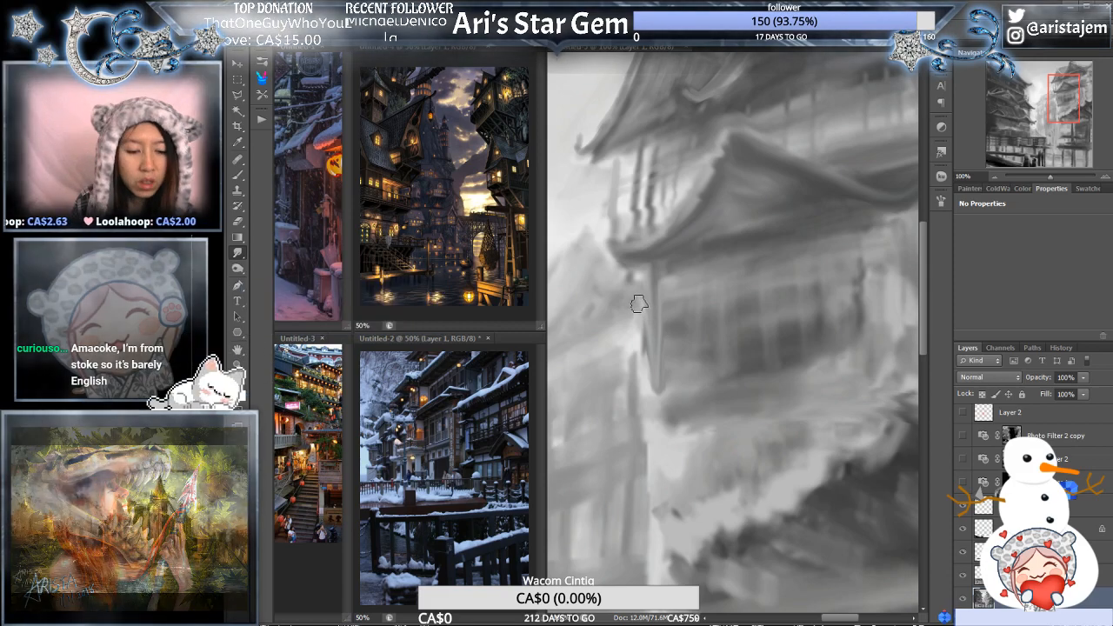
key("b")
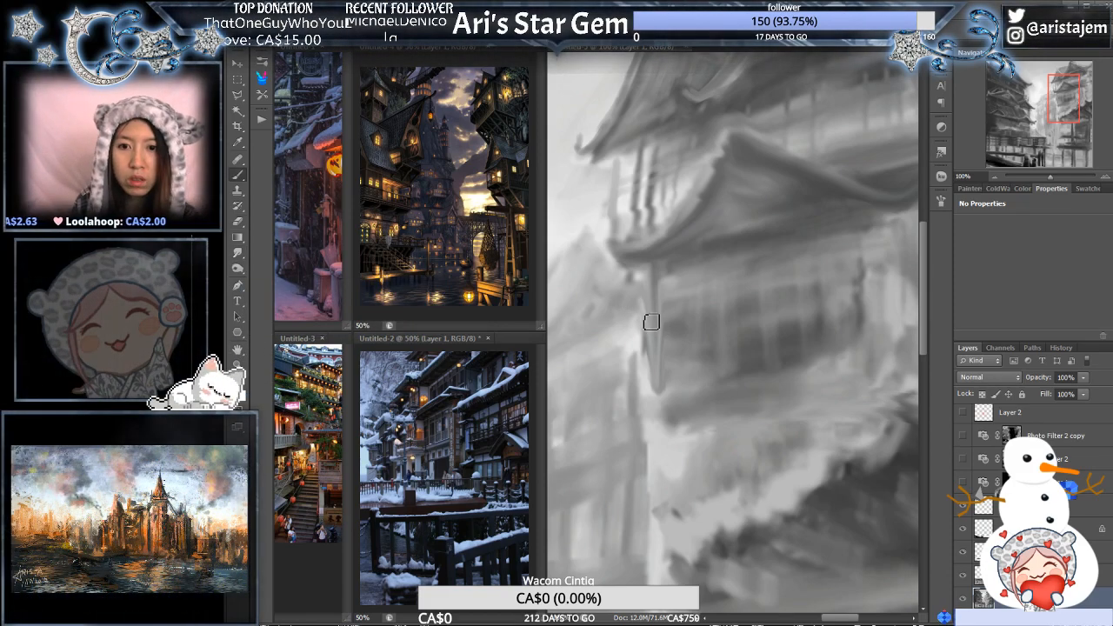
left_click_drag(646, 298, 646, 336)
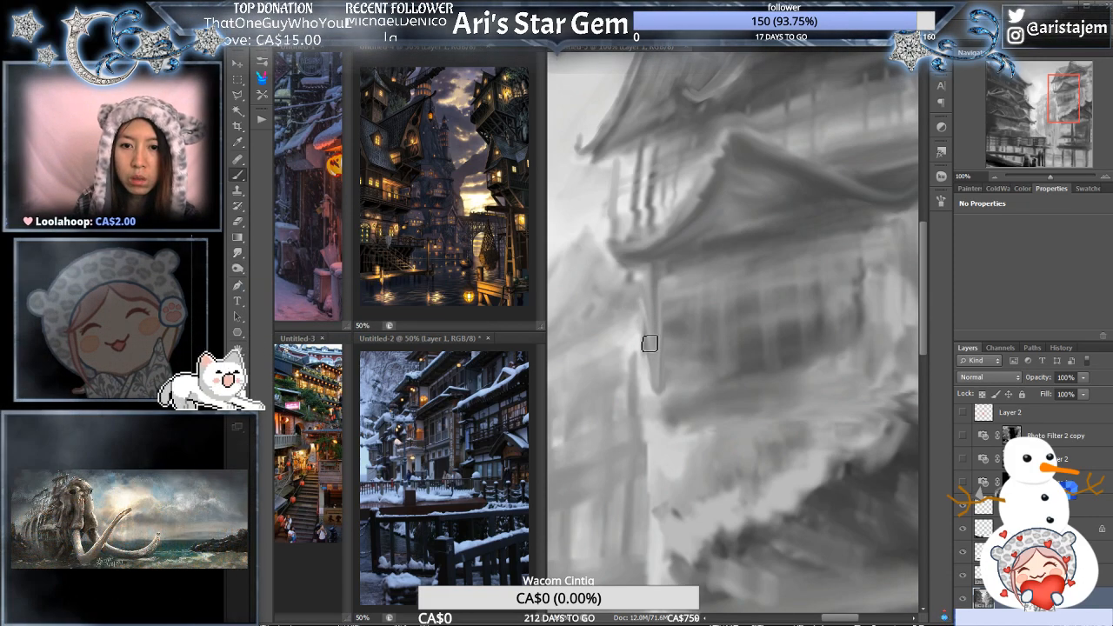
left_click(640, 334, "alt")
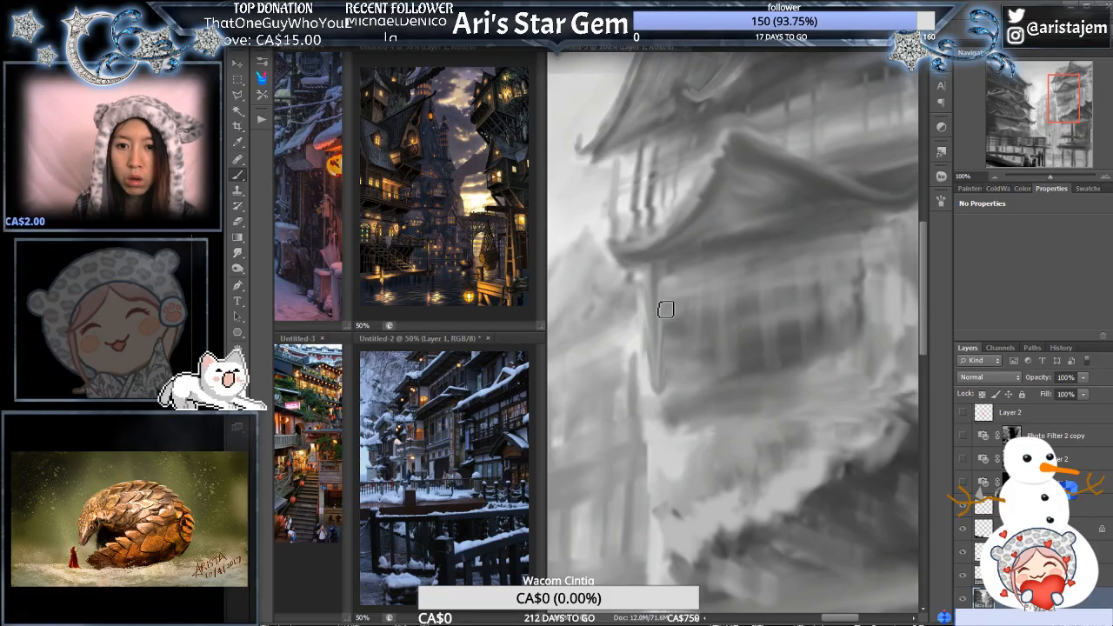
- Paint vertical slats across the window wall under the lower roof and darker window strokes on the storey above
mouse_move(674, 252)
left_mouse_down()
mouse_move(690, 340)
mouse_move(660, 305)
mouse_move(679, 297)
left_mouse_up()
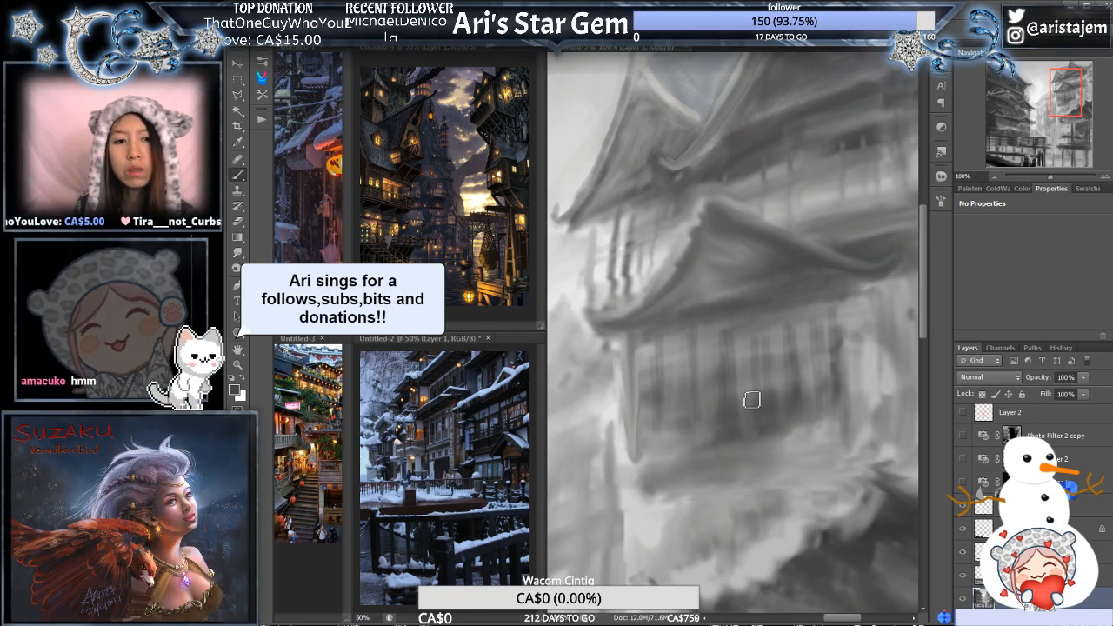
left_click(796, 377, "alt")
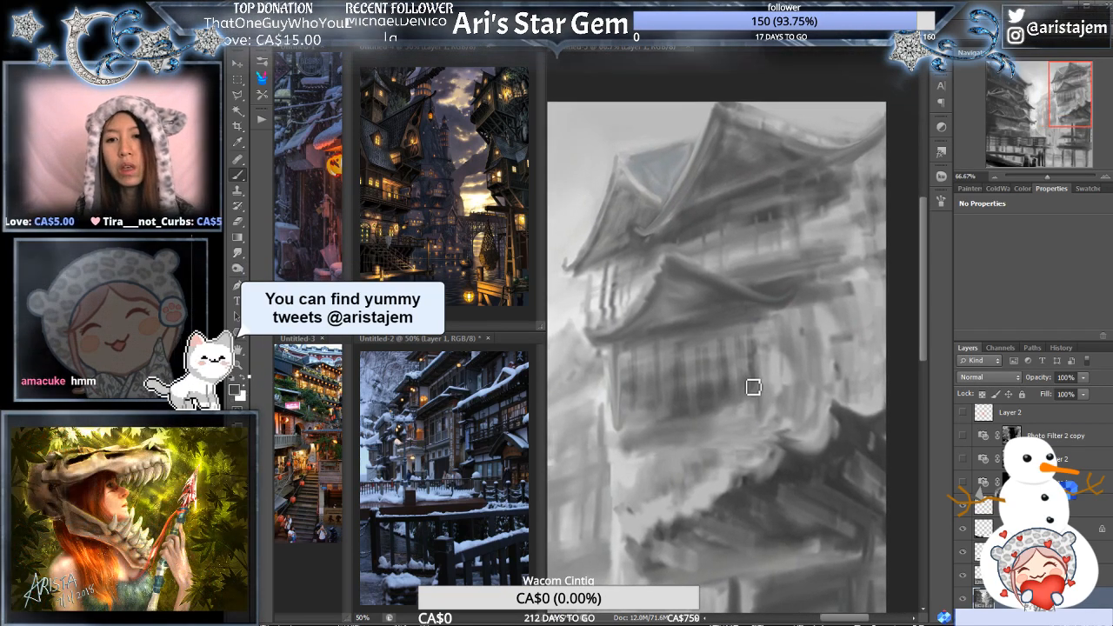
left_click(827, 256, "ctrl")
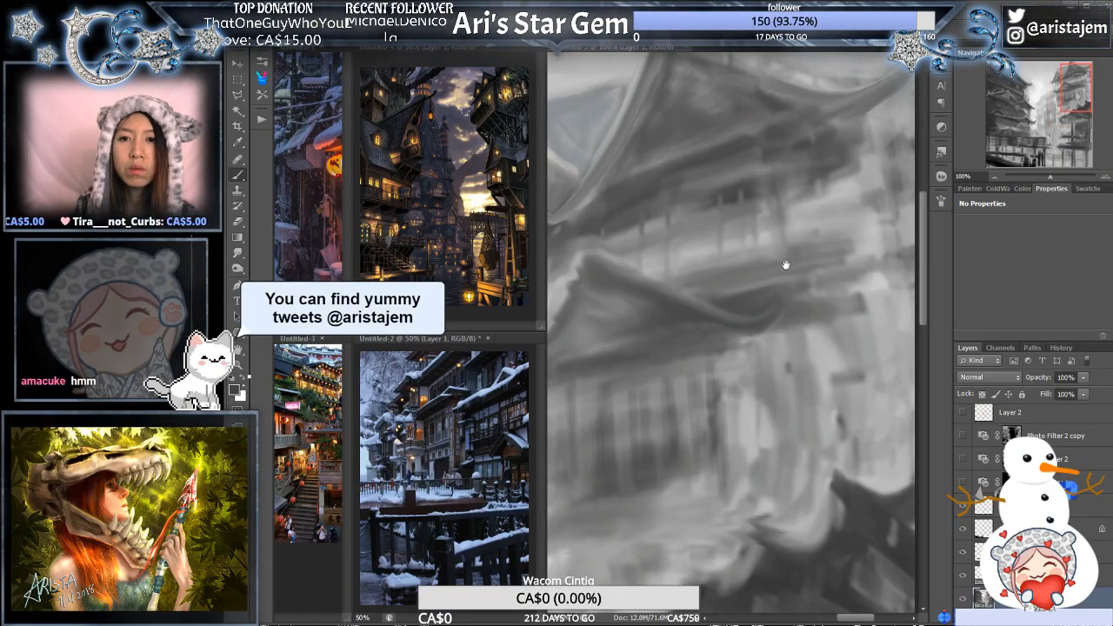
left_click_drag(786, 264, 849, 271)
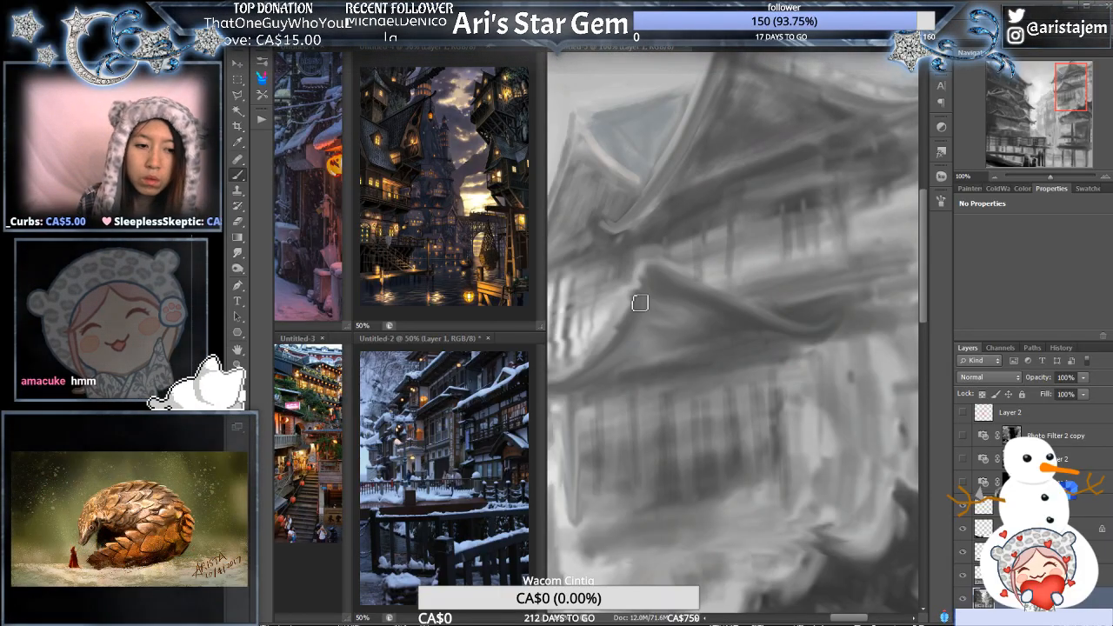
- Brush in the bottom edge of the window wall beneath the lower roof
key("ctrl+minus")
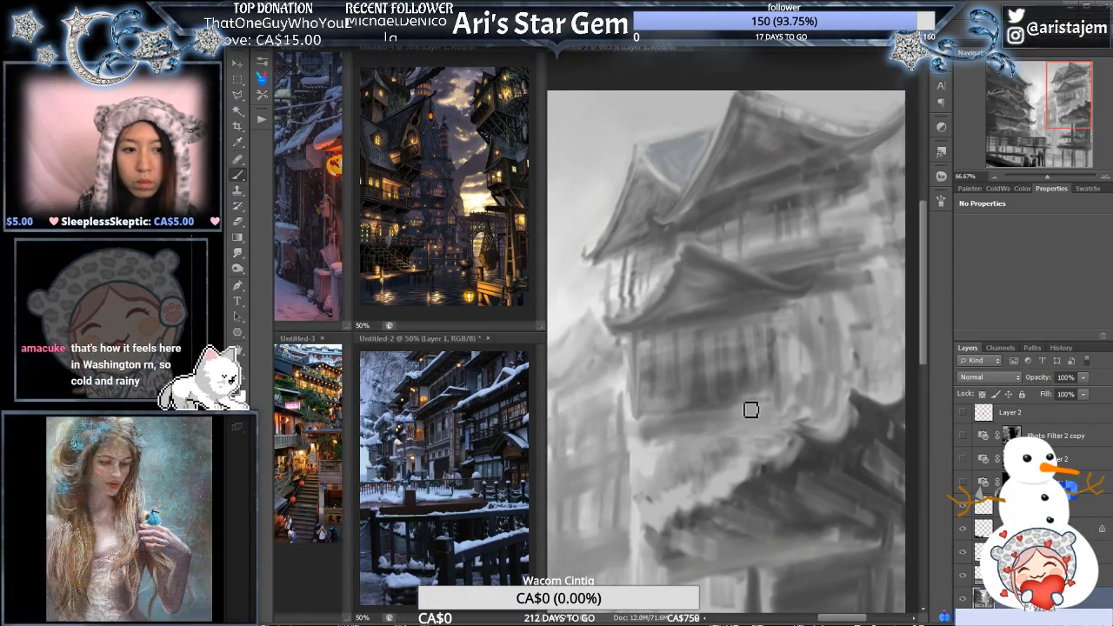
left_click_drag(718, 406, 769, 380)
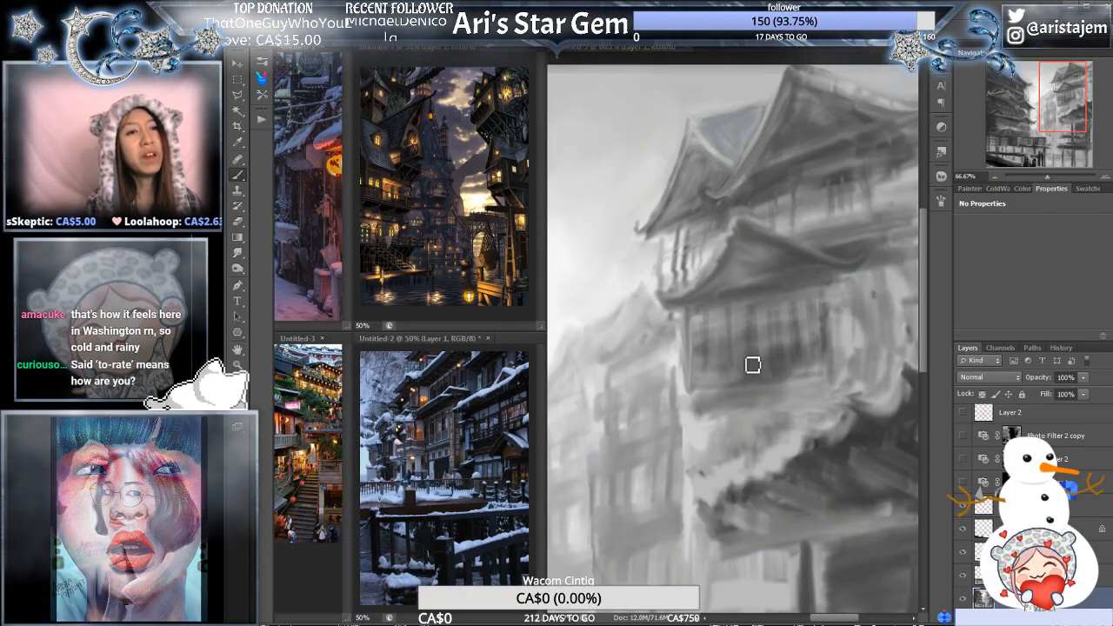
left_click_drag(742, 364, 696, 342)
- Refine the balcony posts between the upper roof's corner and the lower roof with the brush
mouse_move(692, 246)
left_mouse_down()
mouse_move(776, 291)
mouse_move(712, 301)
left_mouse_up()
left_click(776, 287, "ctrl")
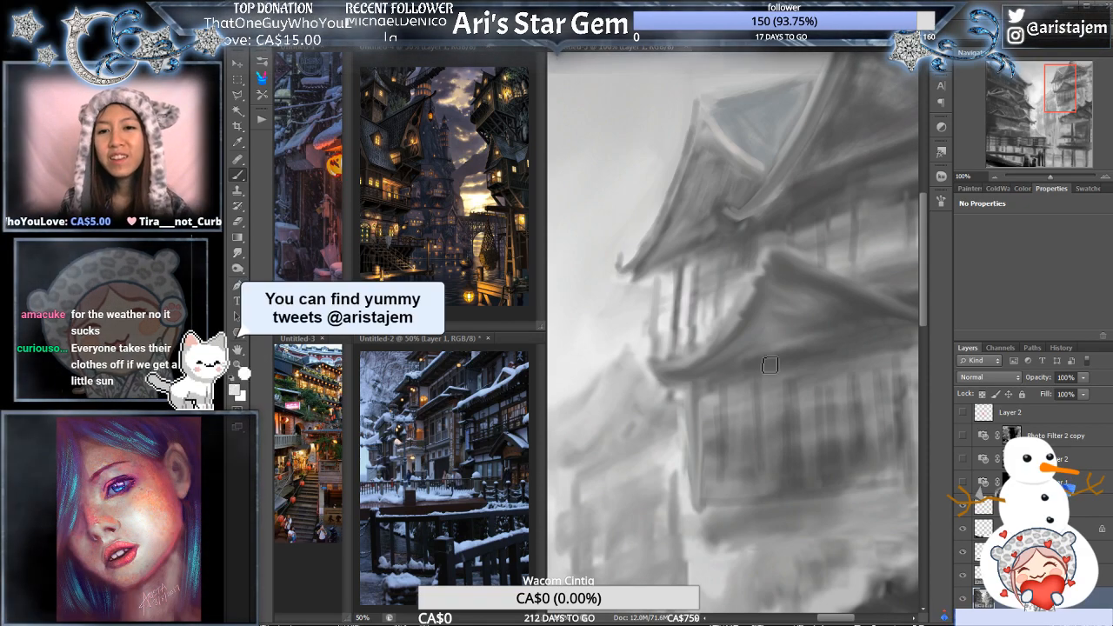
left_click(762, 286)
left_click_drag(719, 305, 815, 315)
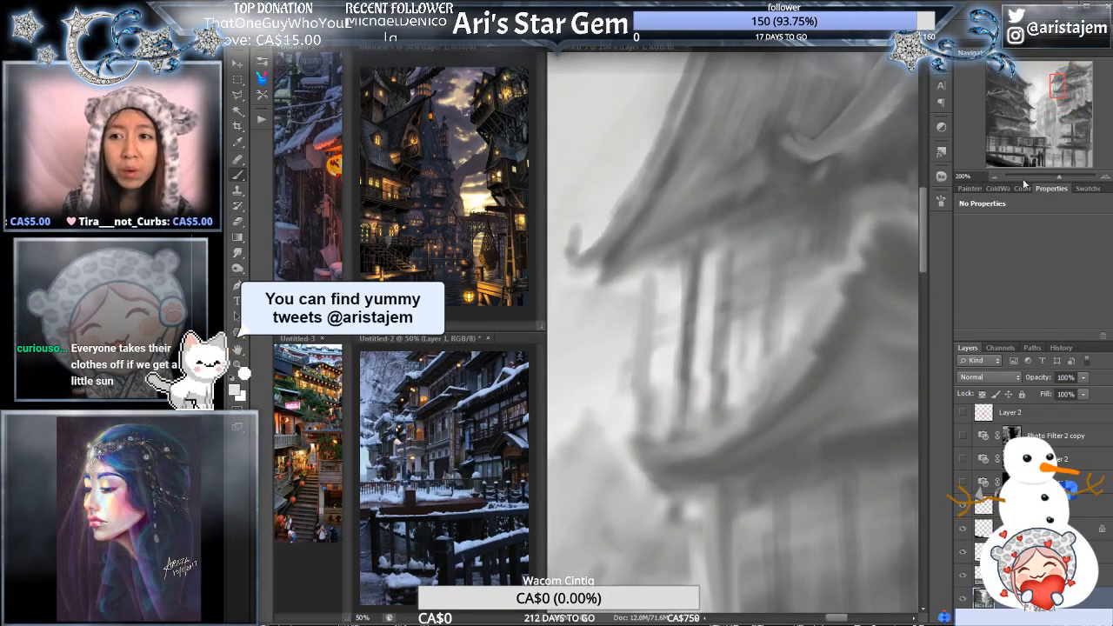
left_click(996, 178)
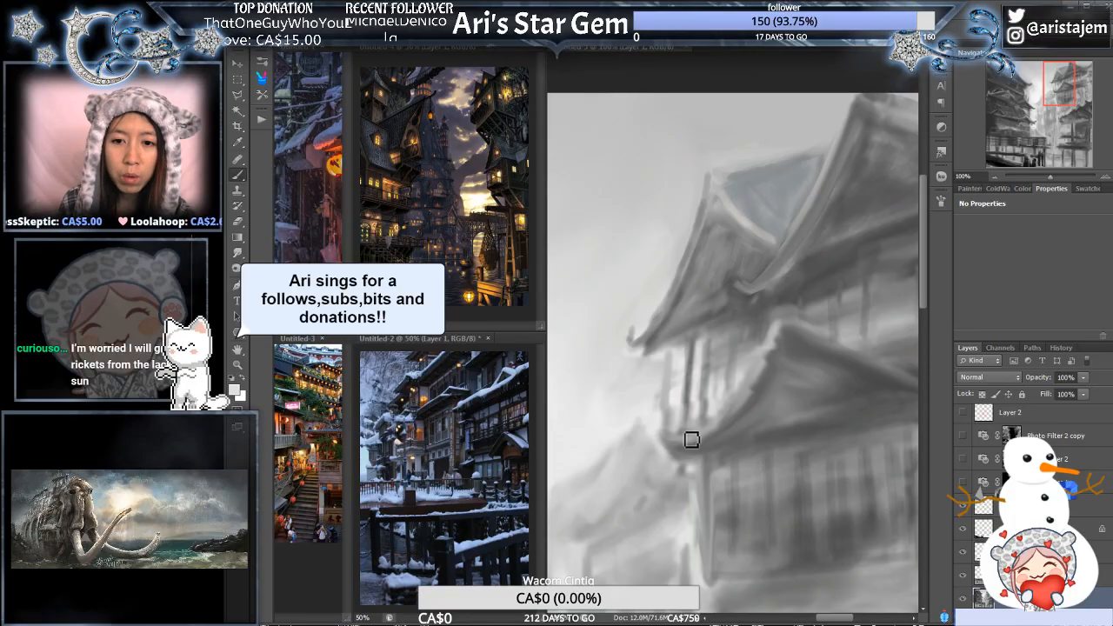
- Repaint the lower roof's outer corner into an upturned eave tip beneath the balcony posts
left_click_drag(724, 362, 703, 369)
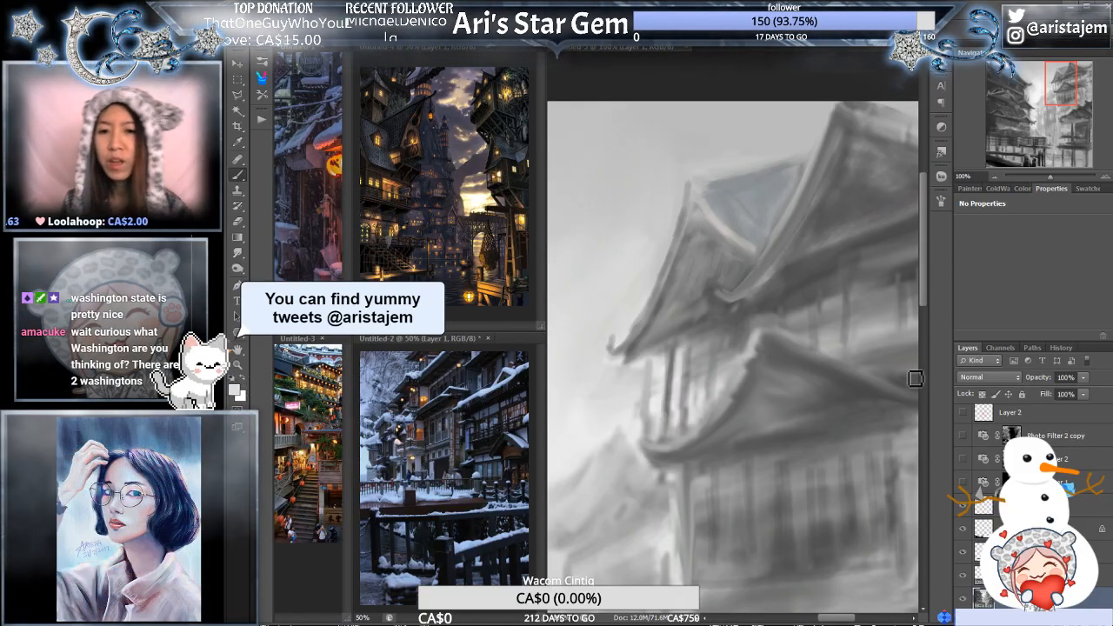
left_click_drag(694, 361, 755, 374)
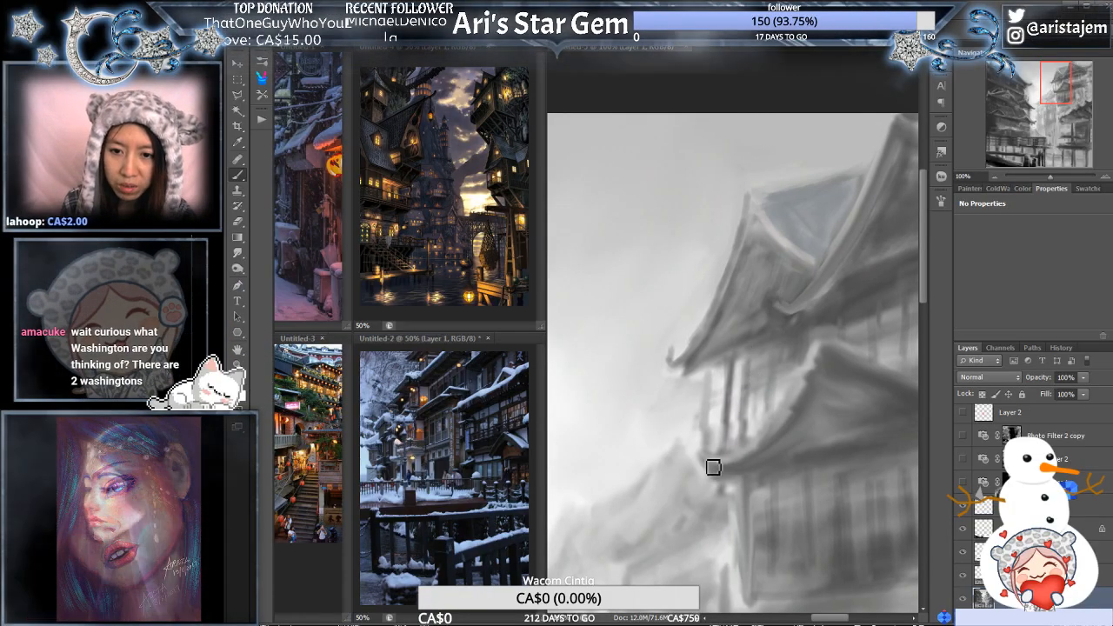
left_click_drag(808, 374, 766, 385)
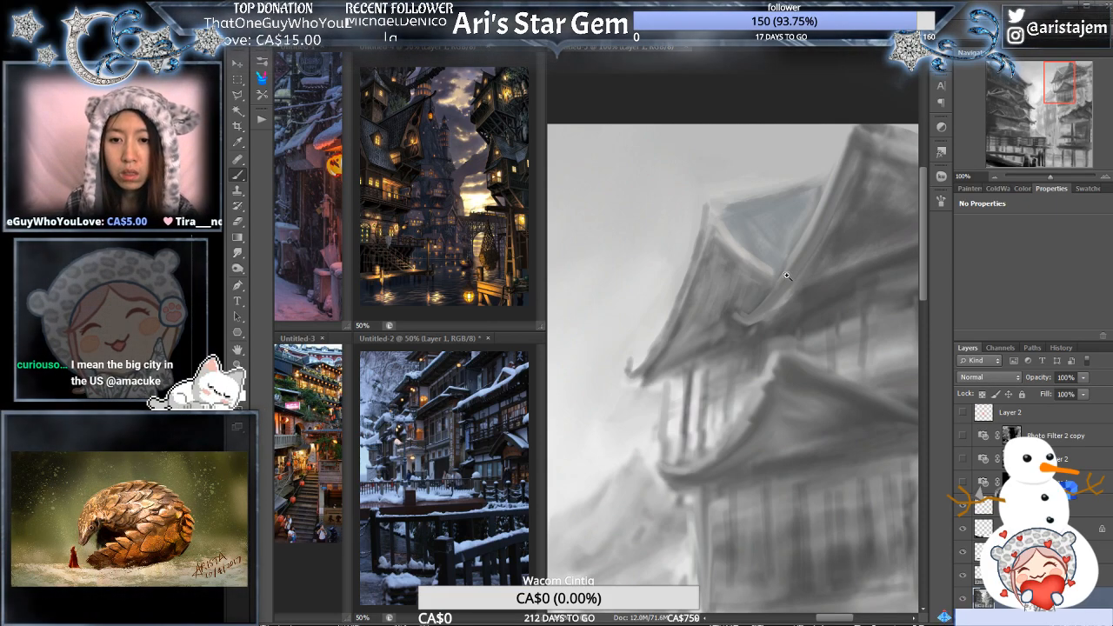
- Examine the whole mirrored townscape at several magnifications to judge the refined building against its surroundings
left_click(774, 273, "alt")
left_click(774, 299, "alt")
left_click(828, 304, "alt")
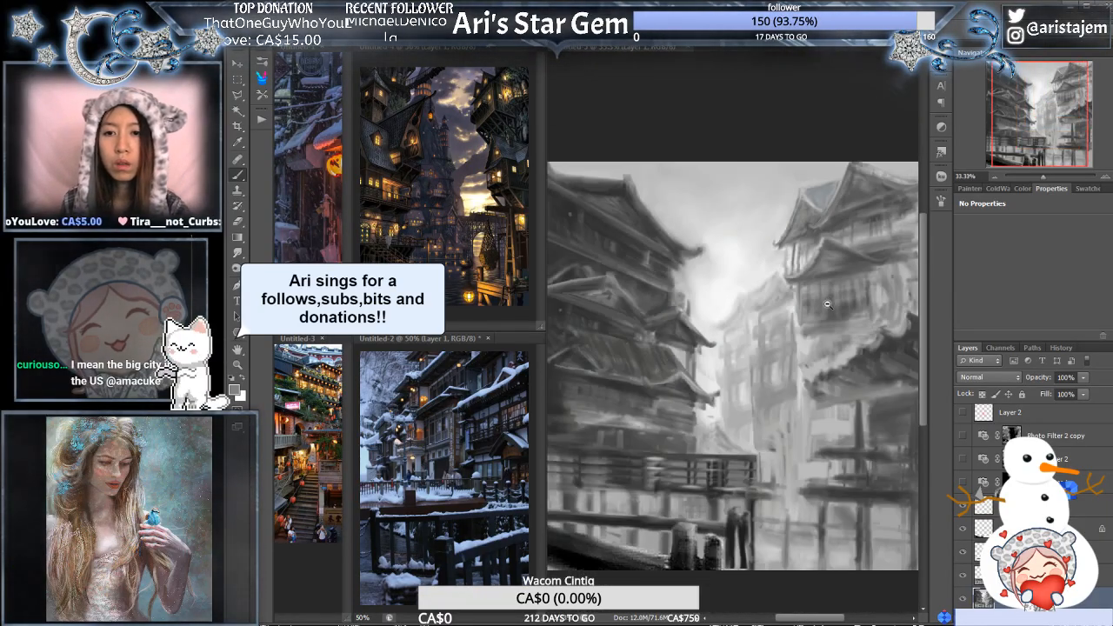
left_click(828, 304, "alt")
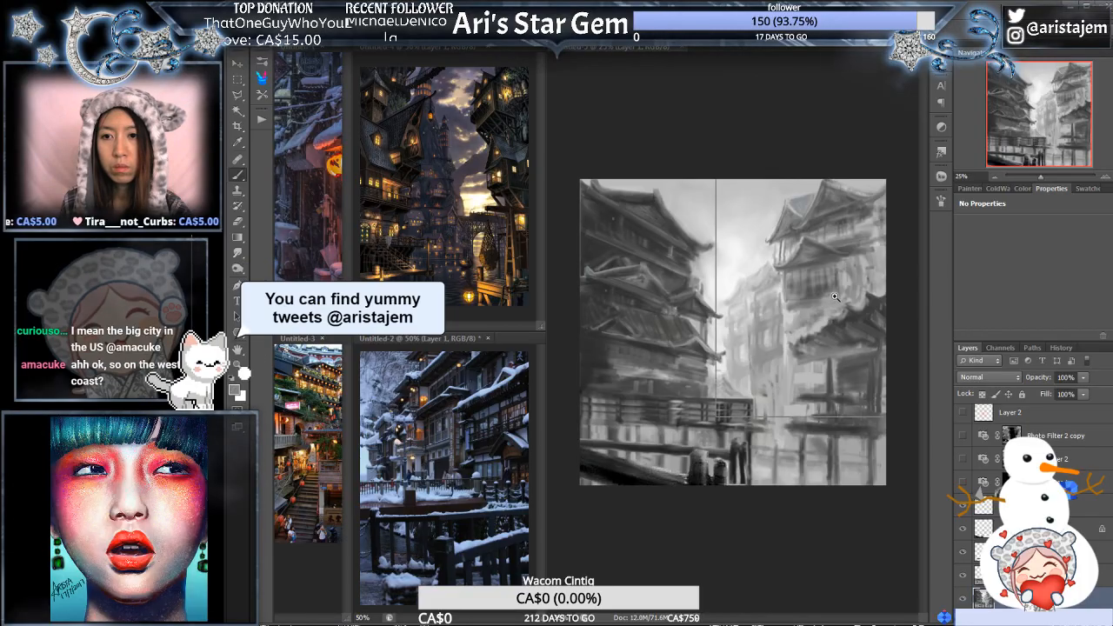
left_click(822, 318)
left_click_drag(756, 334, 820, 309)
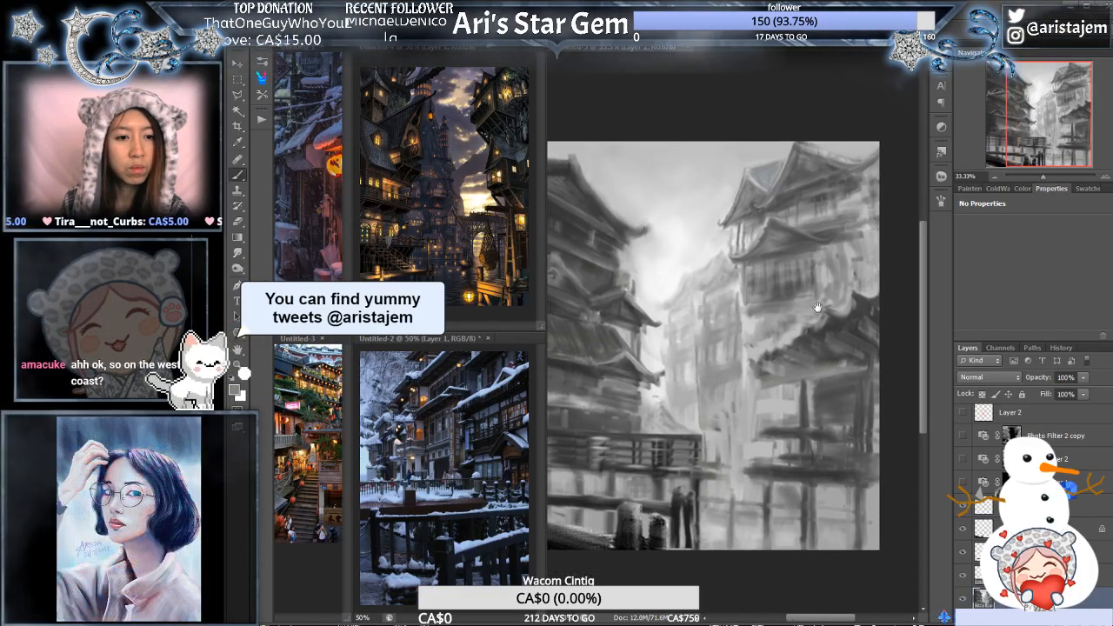
left_click(853, 311)
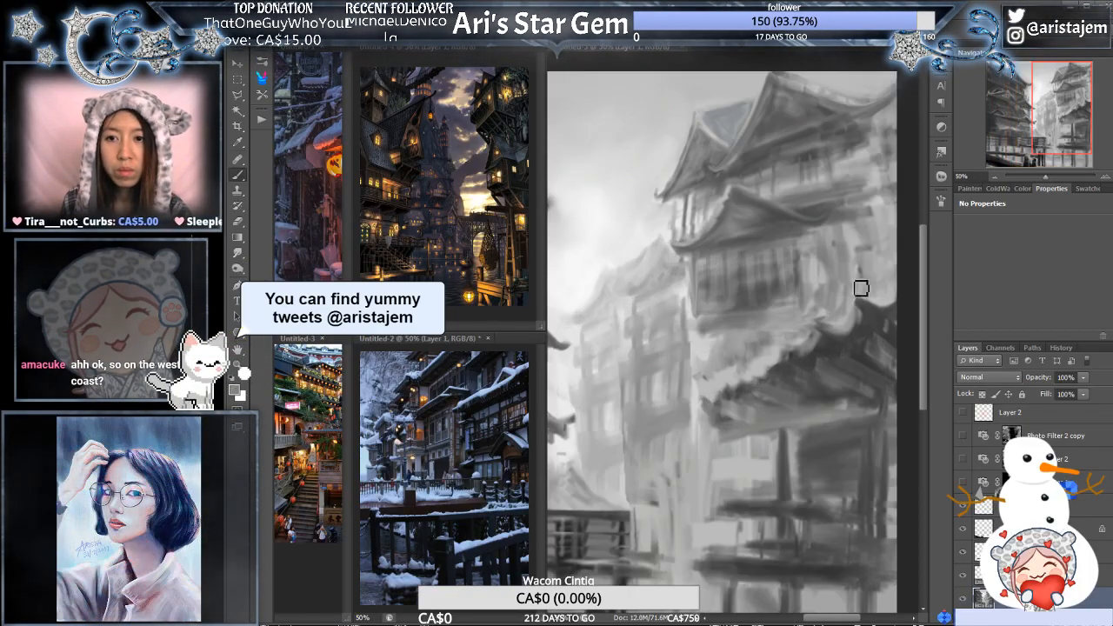
mouse_move(1046, 178)
left_mouse_down()
mouse_move(1034, 178)
mouse_move(1045, 179)
left_mouse_up()
left_click_drag(804, 302, 728, 315)
left_click(748, 319)
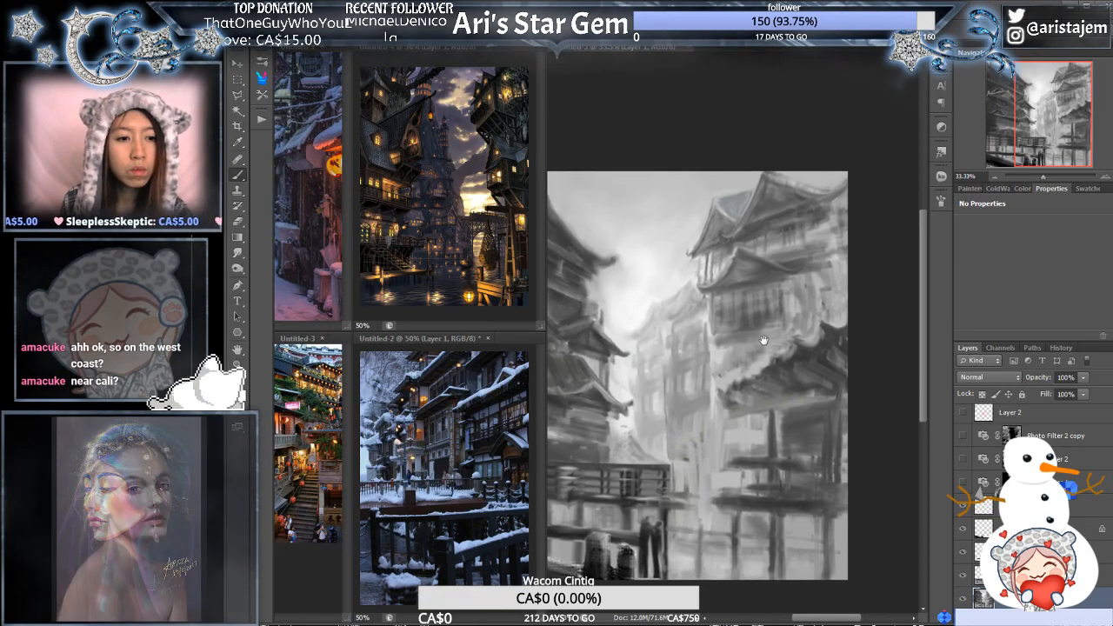
- Paint lattice bars across the window wall under the lower roof and rework the window strokes on the storey above
left_click(777, 314)
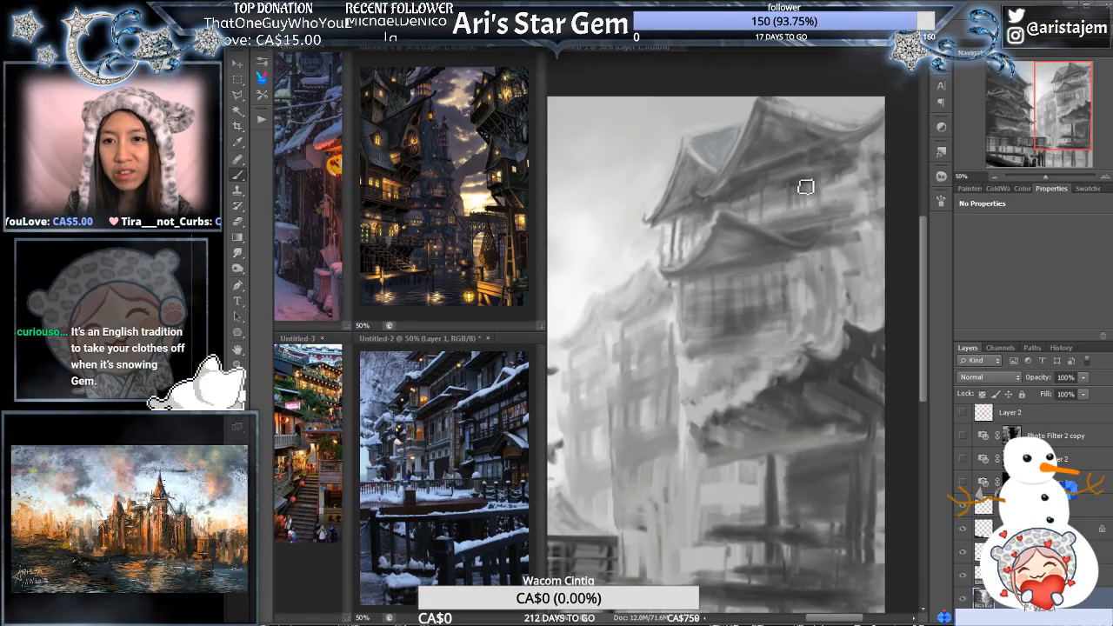
left_click_drag(820, 217, 790, 242)
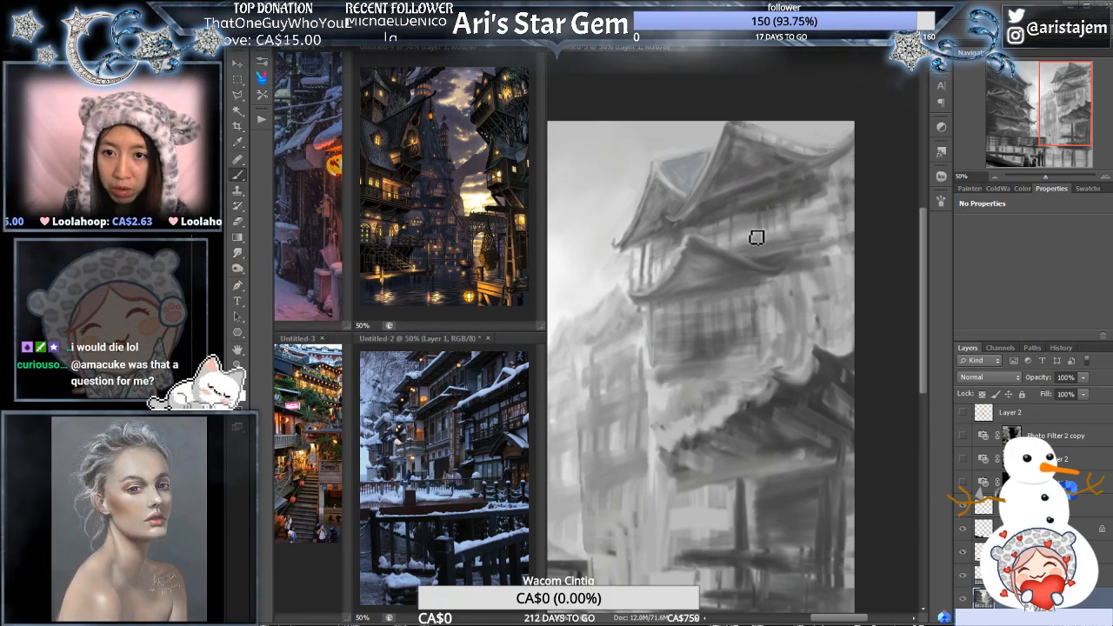
- Examine the dark building and the light building across the townscape at several magnifications to compare their level of refinement
mouse_move(697, 270)
left_mouse_down()
mouse_move(748, 253)
mouse_move(728, 263)
left_mouse_up()
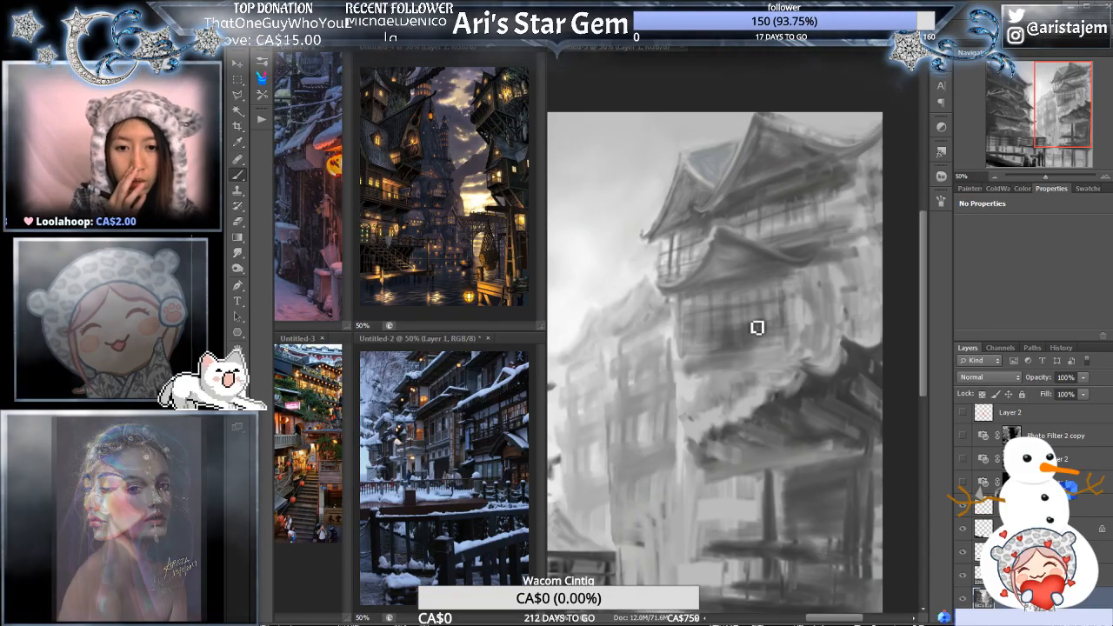
left_click(759, 421, "alt")
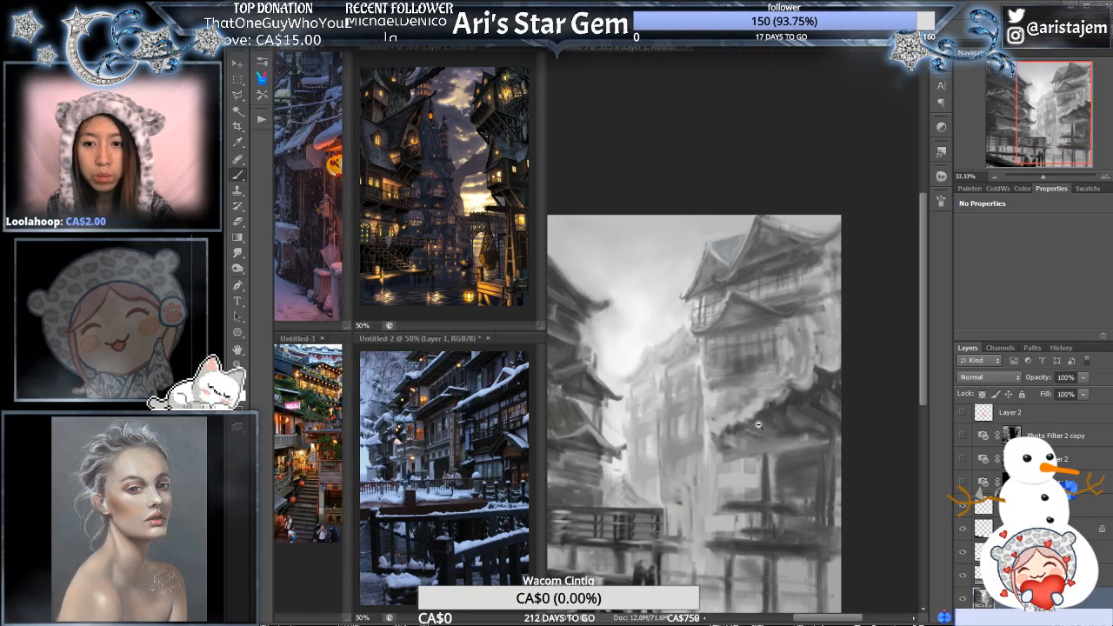
left_click(758, 428, "alt")
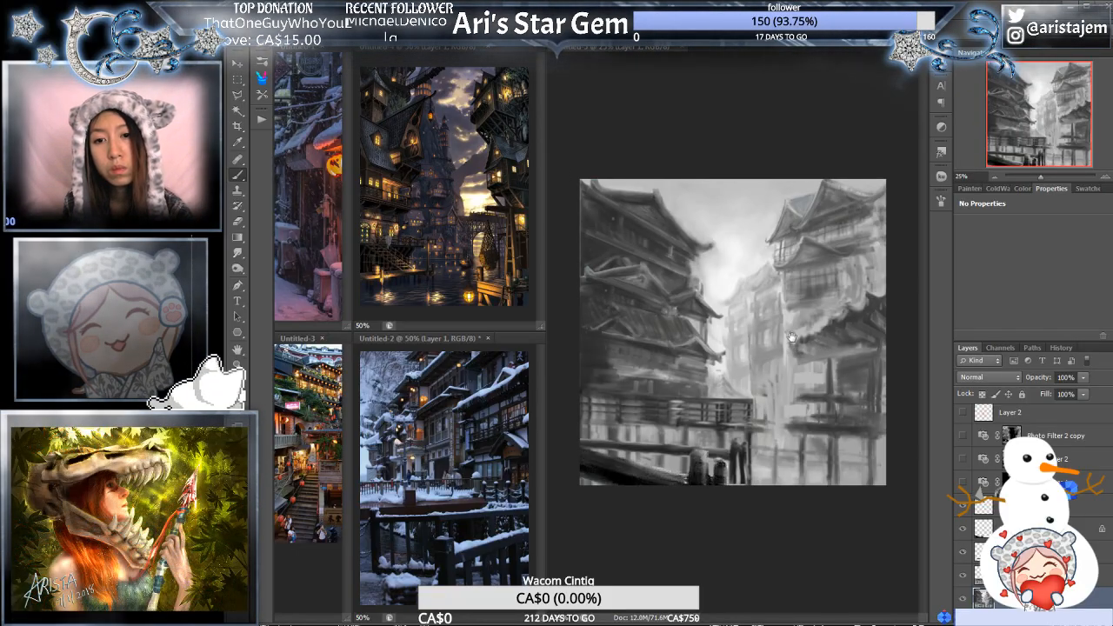
left_click(800, 338, "ctrl")
left_click_drag(682, 380, 802, 359)
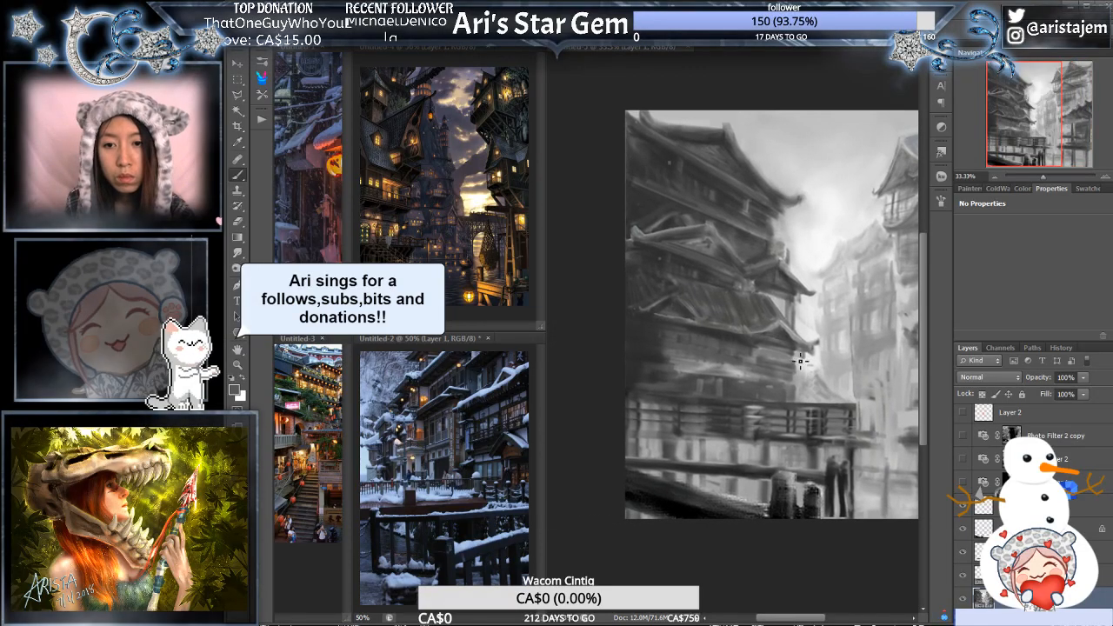
left_click(755, 347, "ctrl")
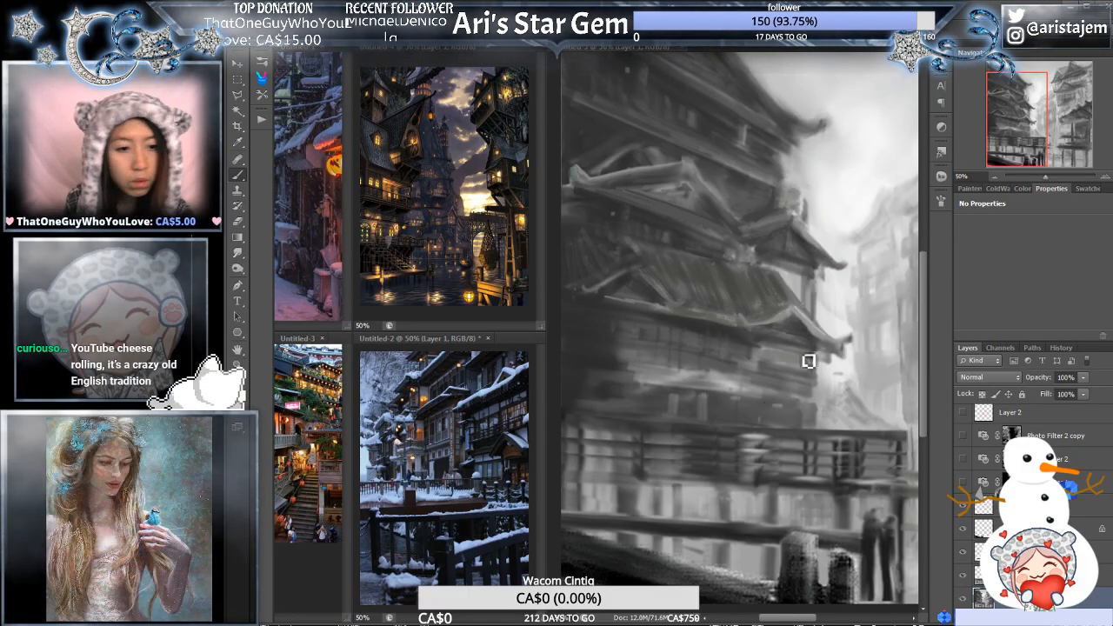
left_click(814, 351, "alt")
left_click_drag(833, 355, 752, 350)
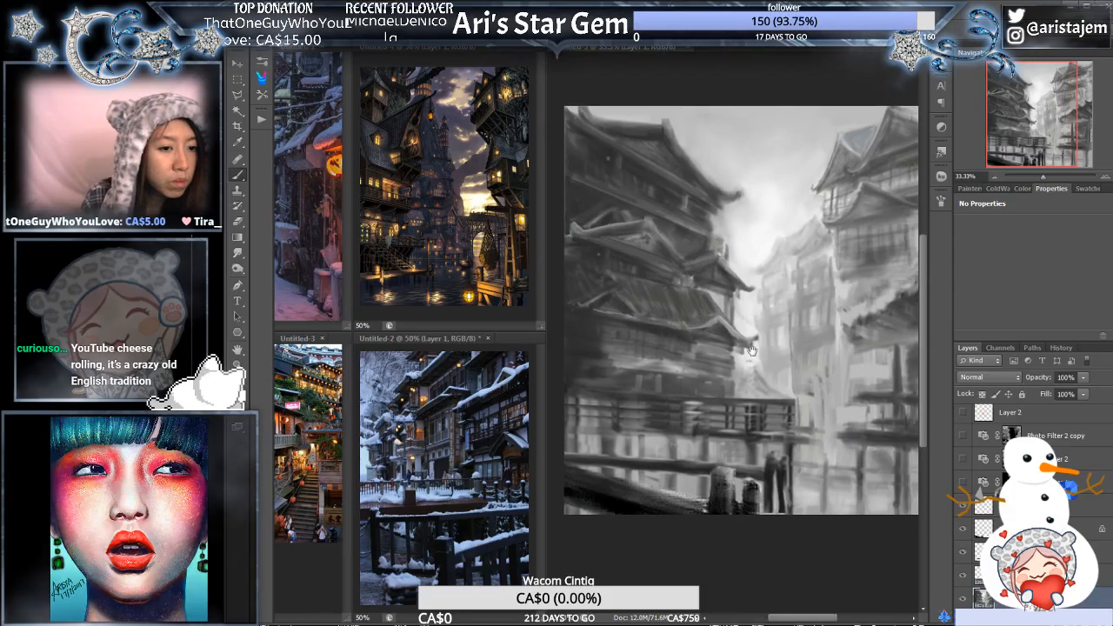
left_click_drag(807, 378, 793, 377)
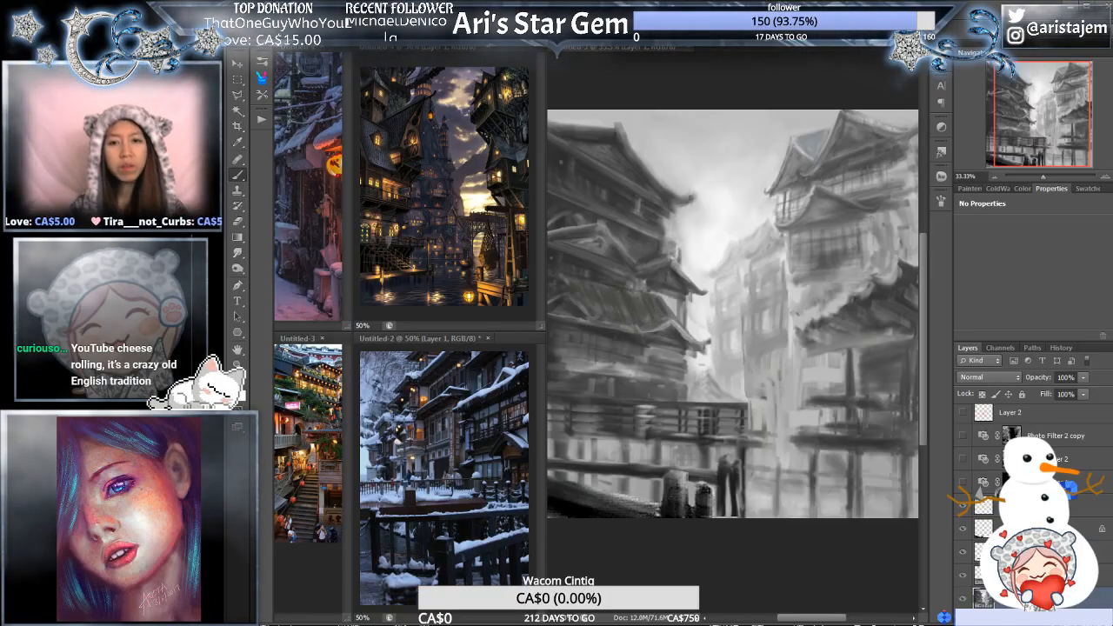
left_click_drag(741, 347, 674, 380)
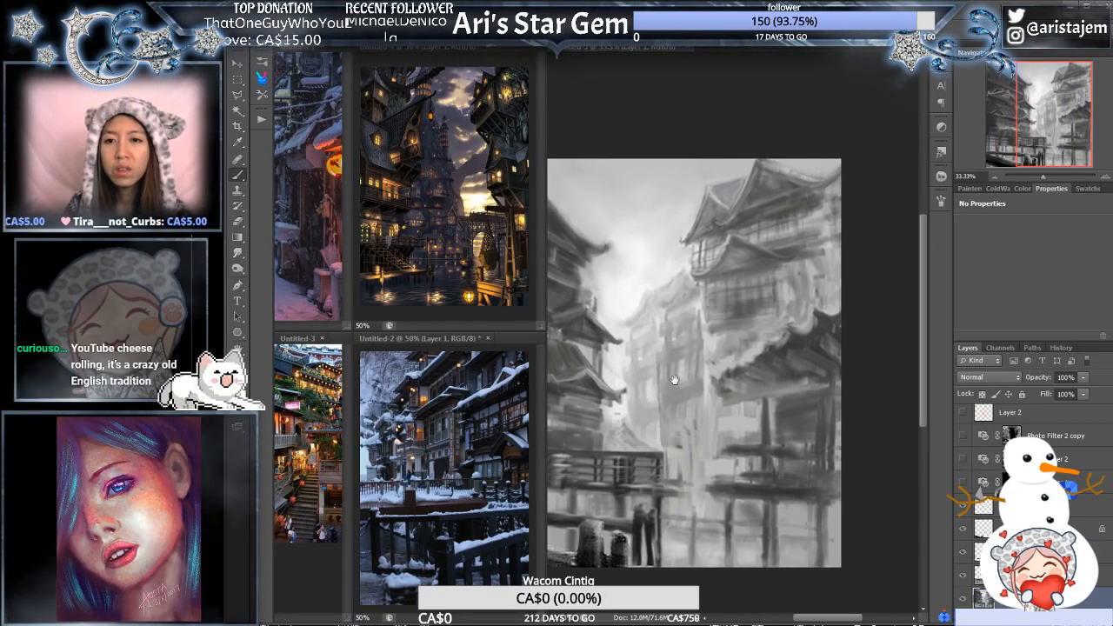
- Paint lattice strokes on the light building's side wall and on the pale wall just above the dark roof
left_click(786, 349, "ctrl")
left_click_drag(789, 358, 805, 363)
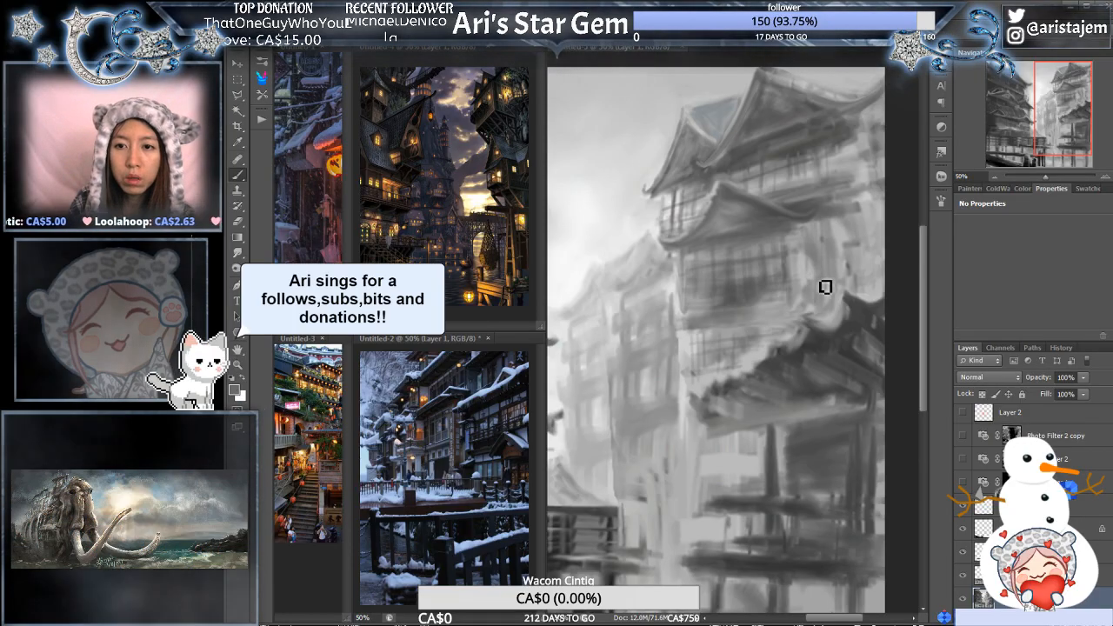
left_click_drag(821, 283, 760, 299)
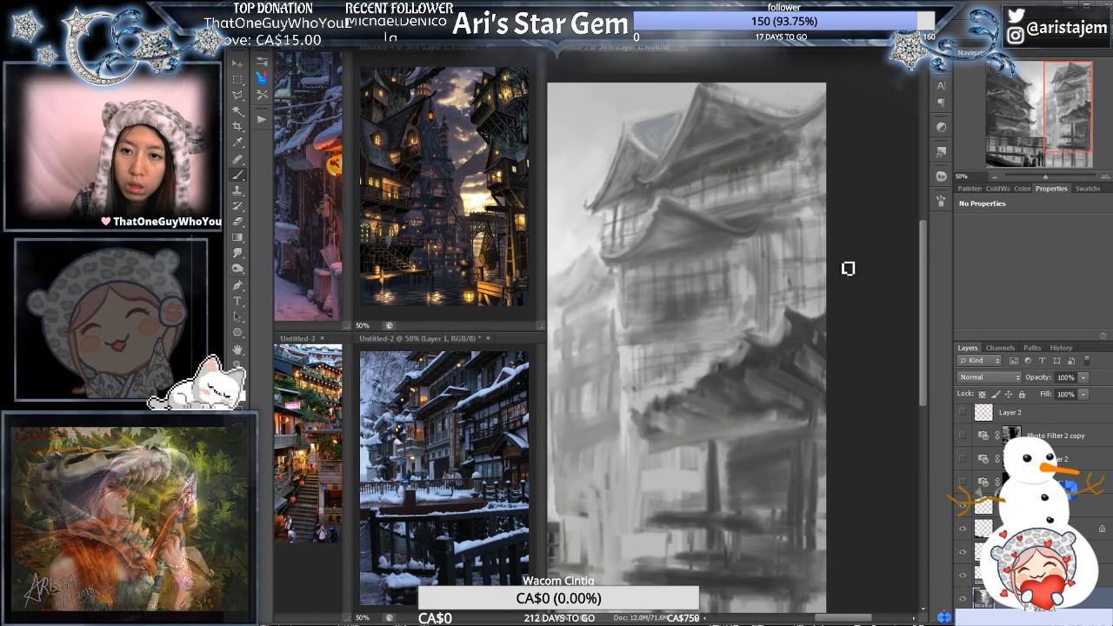
left_click(772, 317, "ctrl+alt")
mouse_move(755, 316)
left_mouse_down()
mouse_move(850, 313)
mouse_move(807, 330)
mouse_move(802, 319)
mouse_move(826, 293)
mouse_move(805, 299)
left_mouse_up()
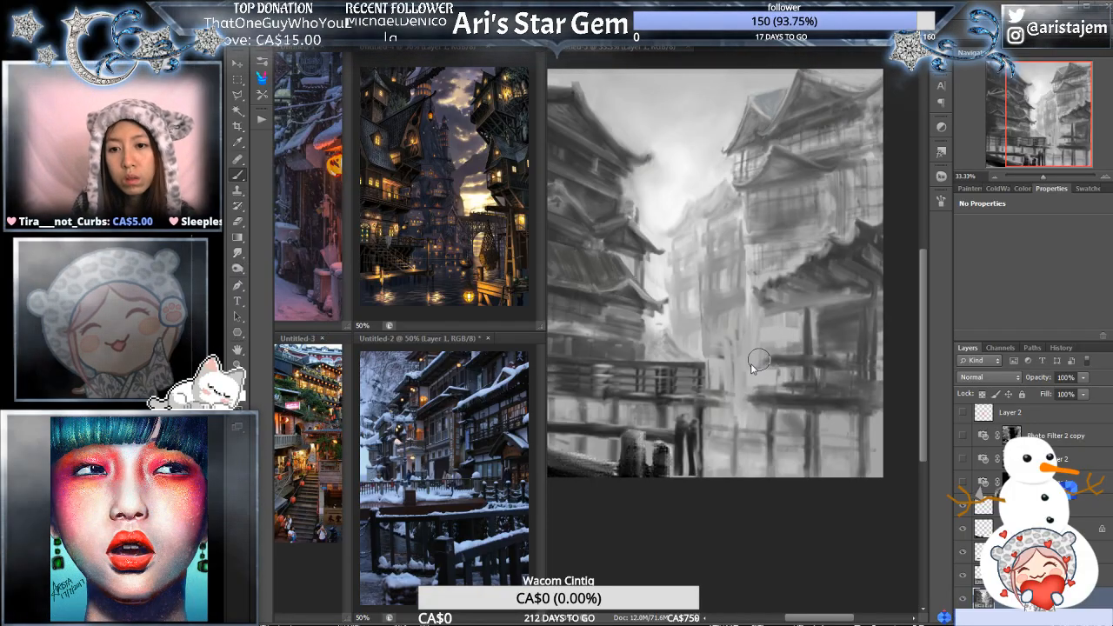
- Refine the dark roof in front of the light building with slanted brush strokes suggesting rows of tiles
mouse_move(826, 315)
left_mouse_down()
mouse_move(766, 323)
mouse_move(809, 327)
mouse_move(801, 347)
left_mouse_up()
left_click(794, 328)
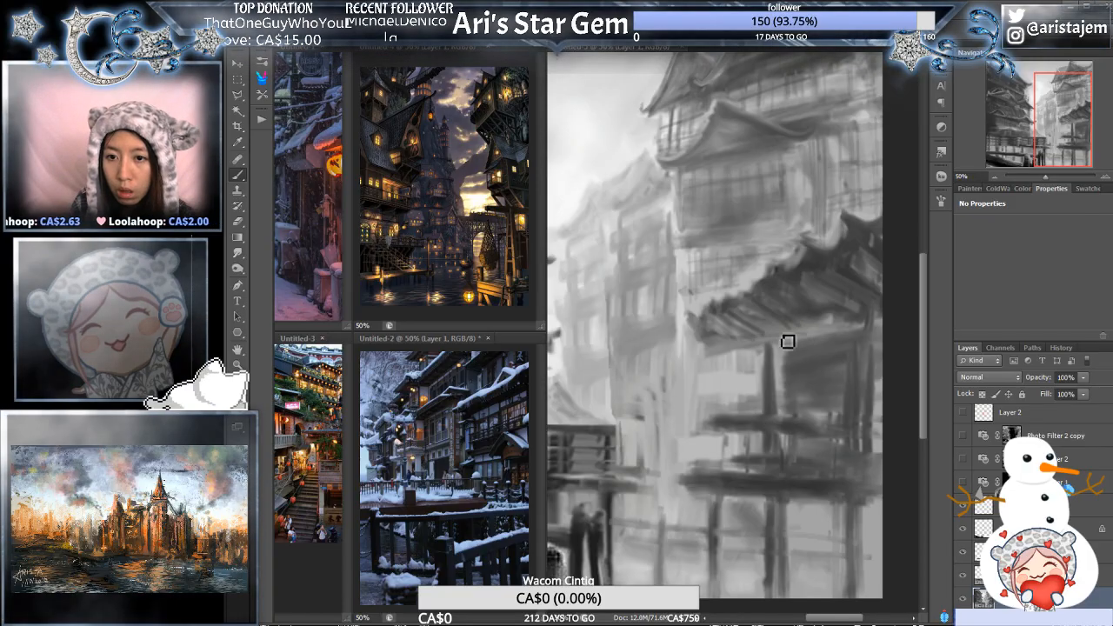
left_click_drag(839, 322, 792, 332)
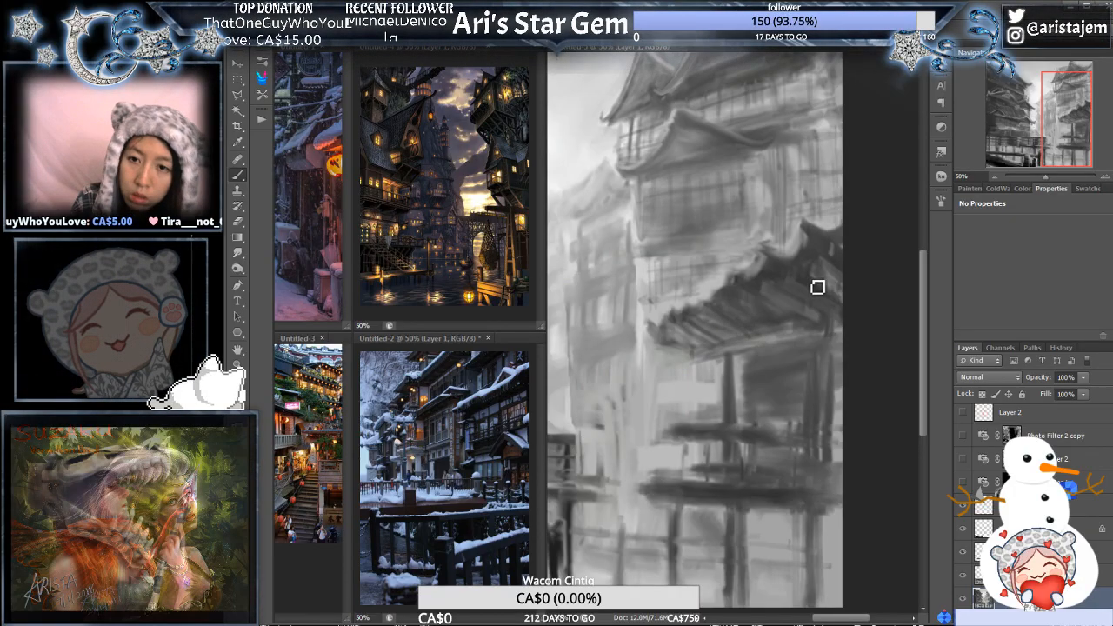
left_click(771, 328, "alt")
left_click(808, 376)
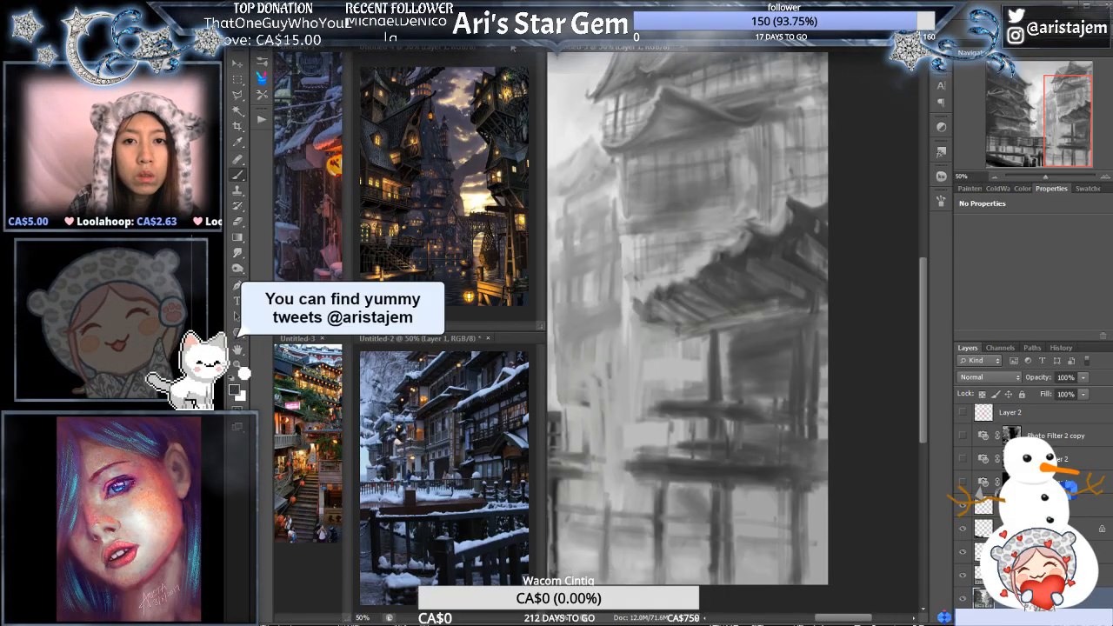
- Paint the character 茶 in dark strokes on the wall panel between the posts beneath the dark roof
left_click(733, 338, "alt")
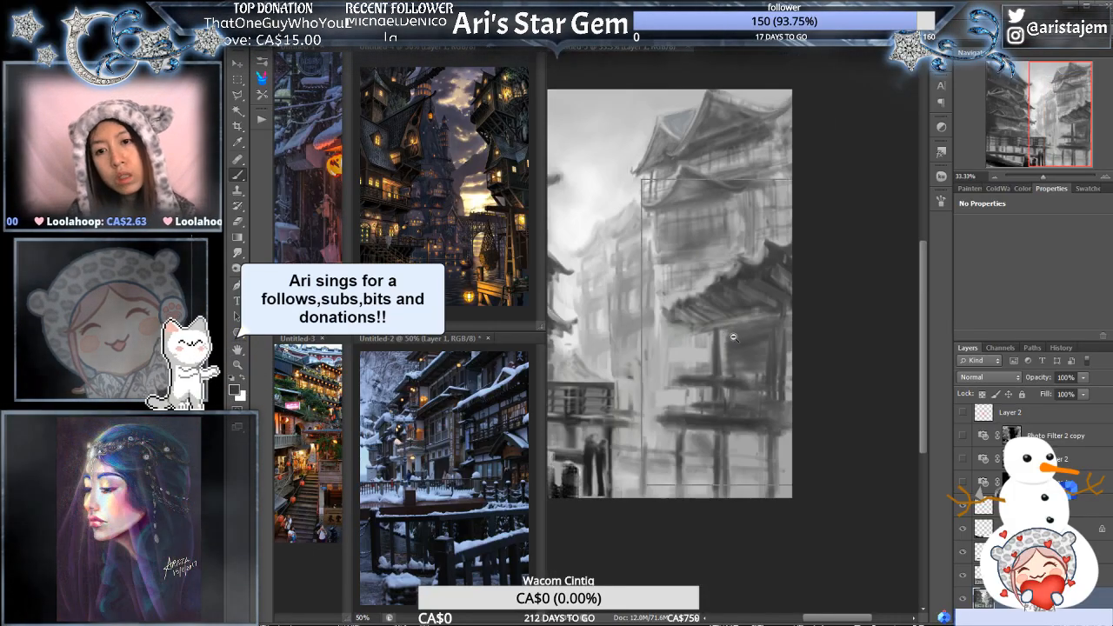
left_click(733, 338, "alt")
left_click(799, 332, "ctrl")
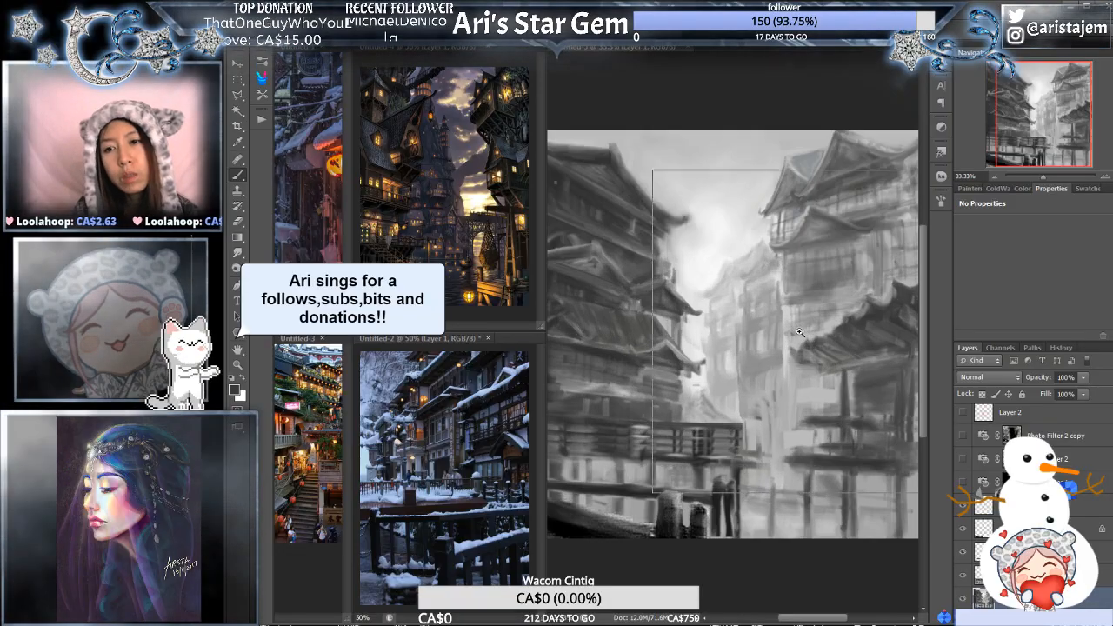
left_click(799, 332, "ctrl")
left_click(679, 323, "ctrl")
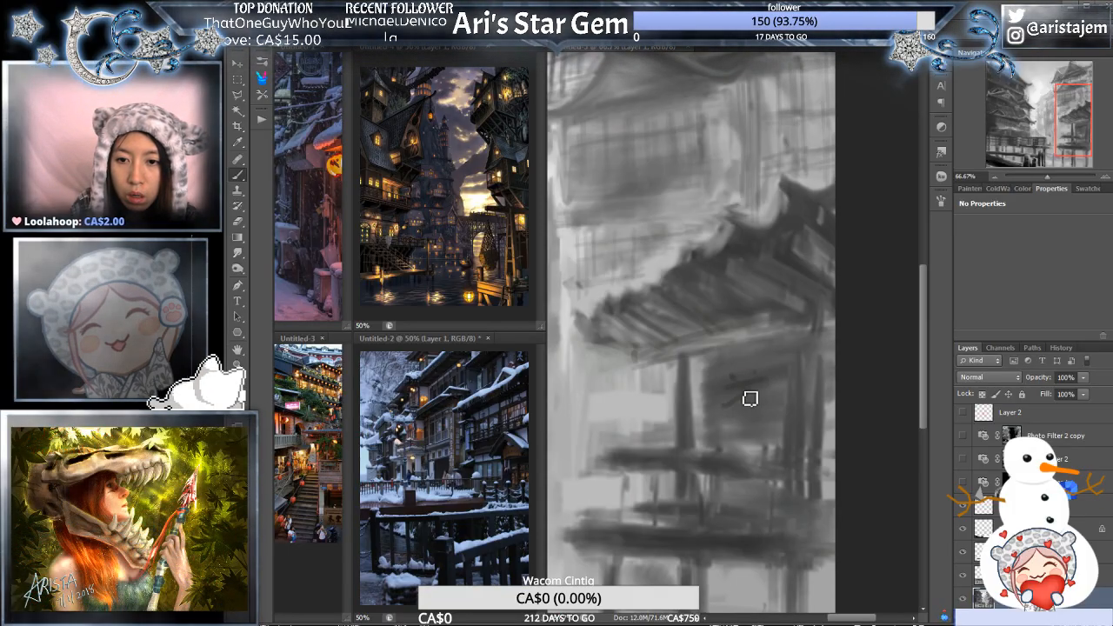
mouse_move(746, 393)
left_mouse_down()
mouse_move(746, 429)
mouse_move(757, 418)
left_mouse_up()
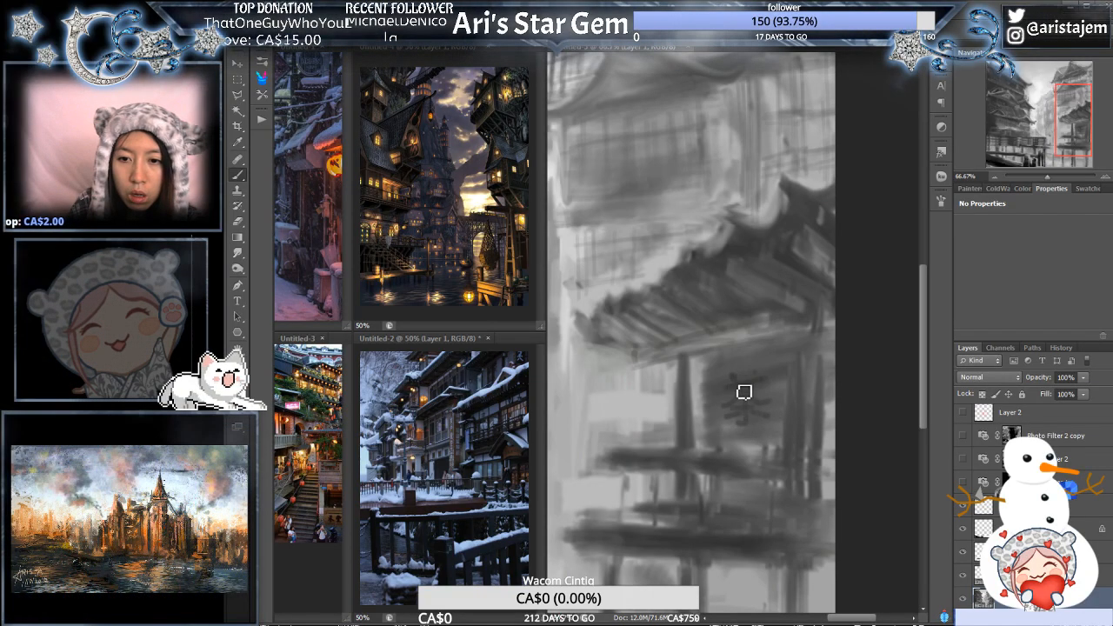
mouse_move(747, 380)
left_mouse_down()
mouse_move(725, 400)
mouse_move(769, 397)
left_mouse_up()
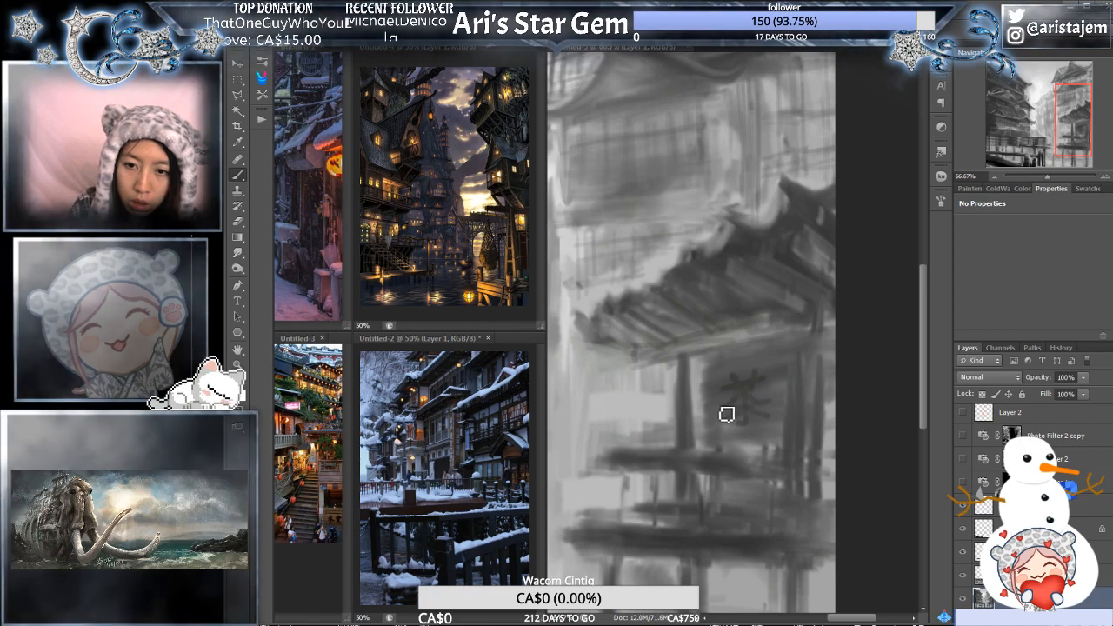
left_click_drag(741, 411, 733, 424)
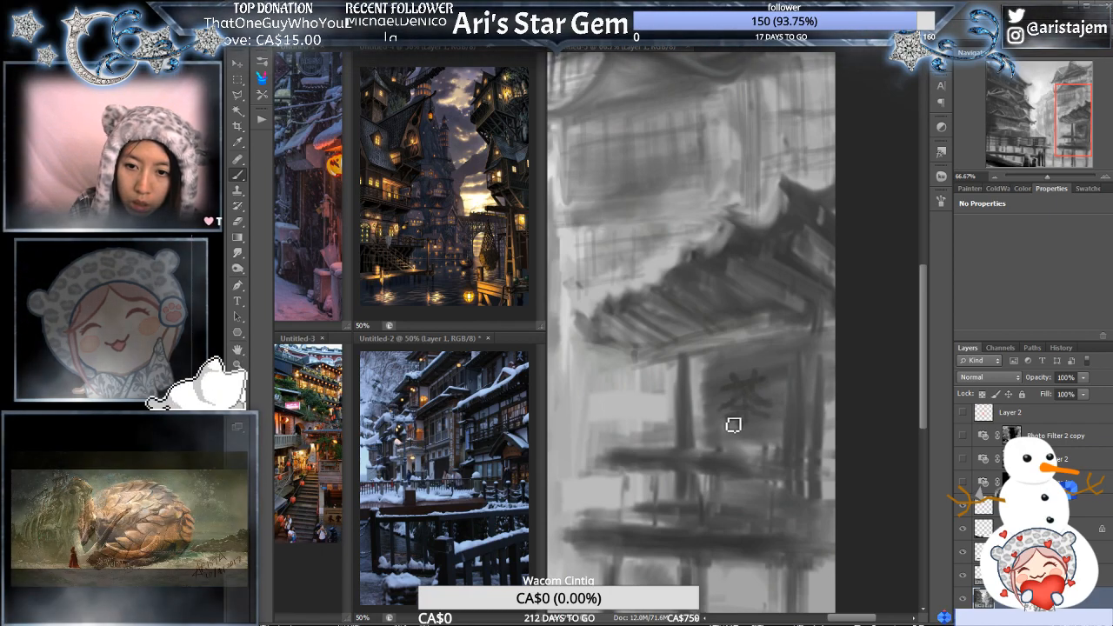
- Examine the painted 茶 sign up close and against the whole townscape at several magnifications
left_click(776, 335, "alt")
left_click(776, 338, "alt")
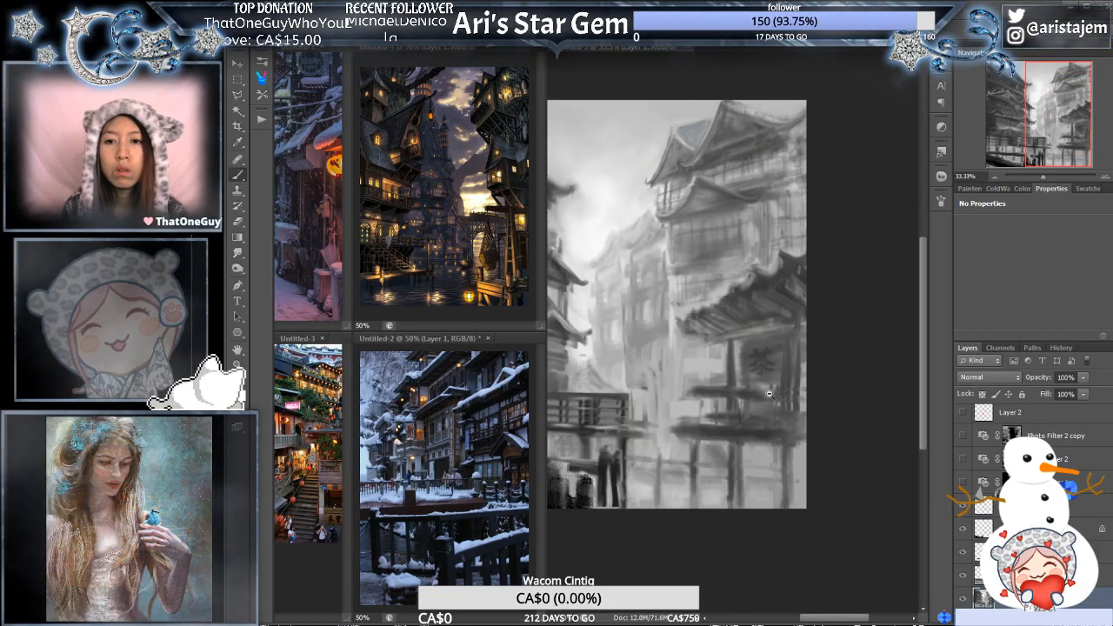
left_click(769, 394, "alt")
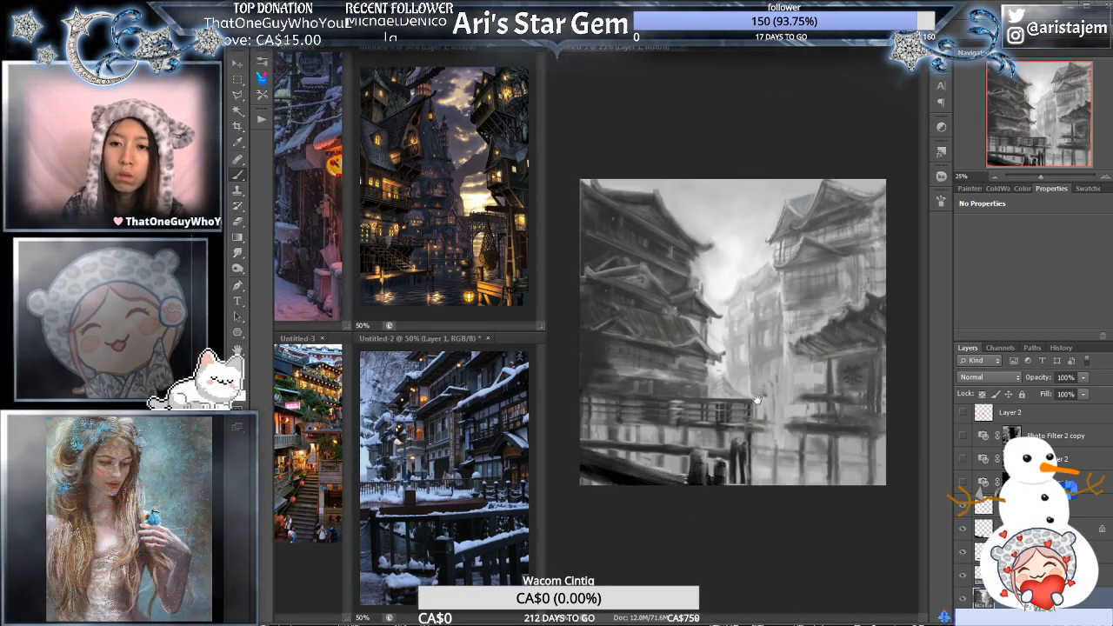
left_click(801, 389, "ctrl")
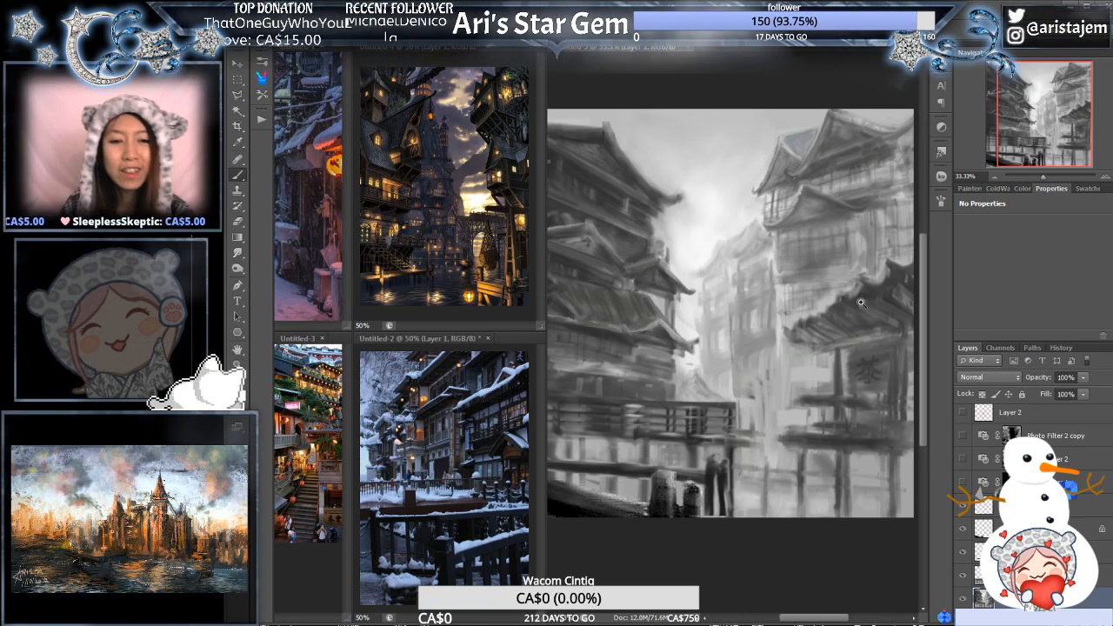
left_click(862, 314, "ctrl")
left_click_drag(878, 361, 804, 359)
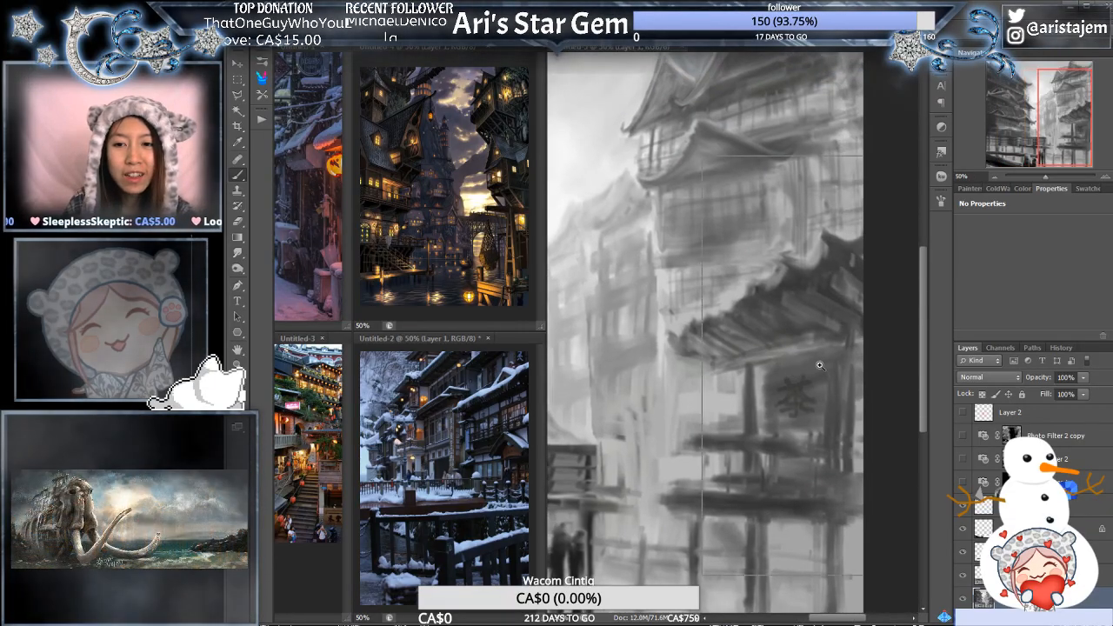
left_click(832, 370, "ctrl")
left_click(843, 385, "ctrl")
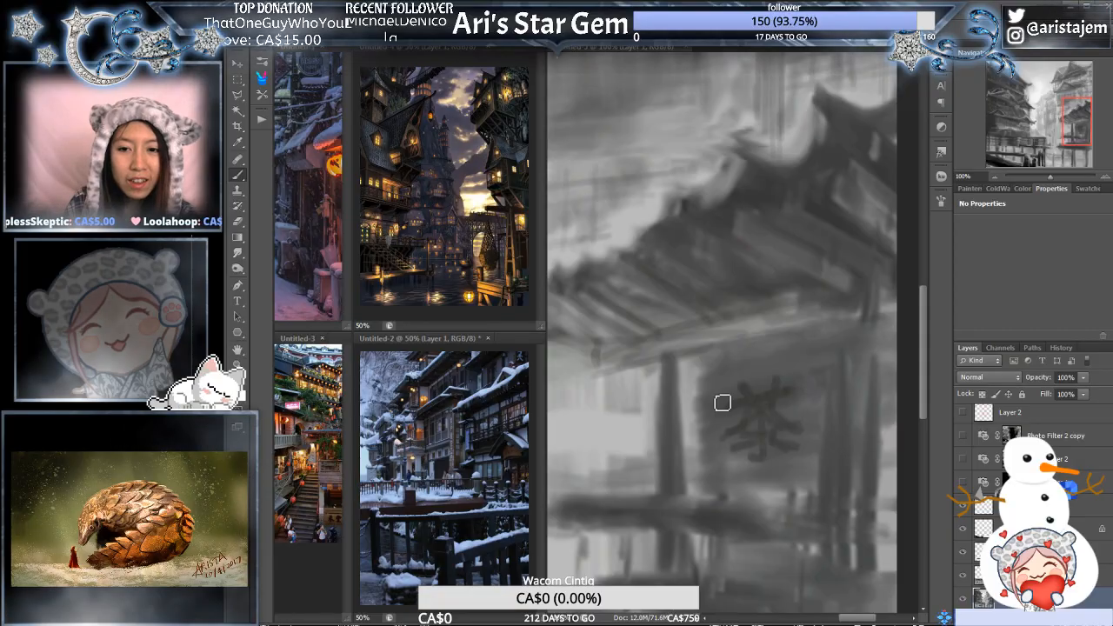
left_click(800, 331, "alt")
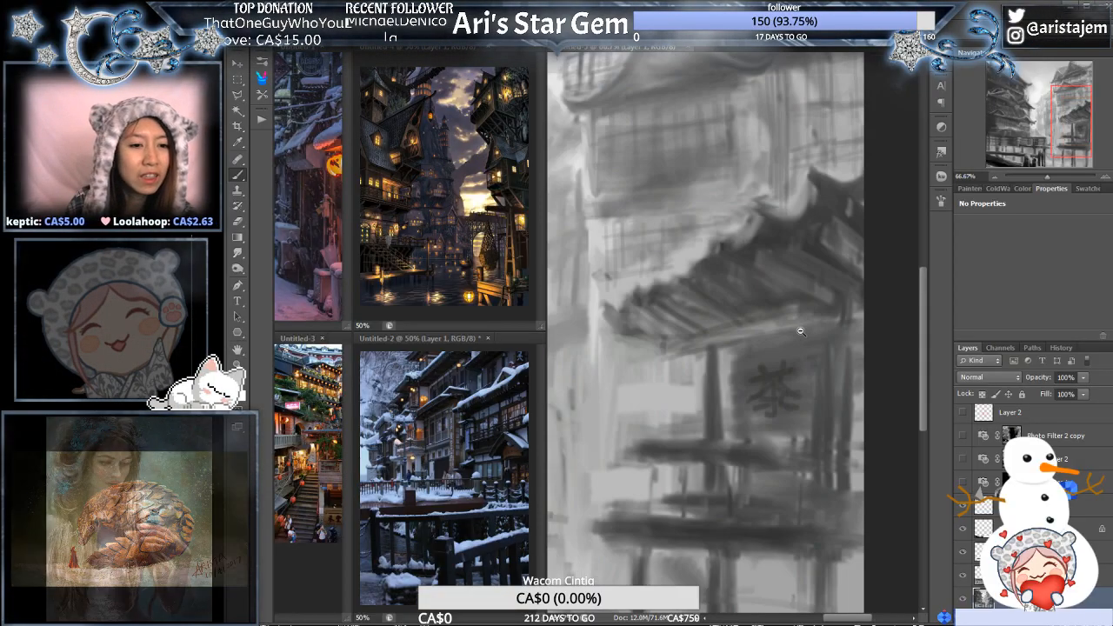
left_click(800, 333, "alt")
left_click_drag(745, 283, 777, 338)
left_click(839, 318, "ctrl")
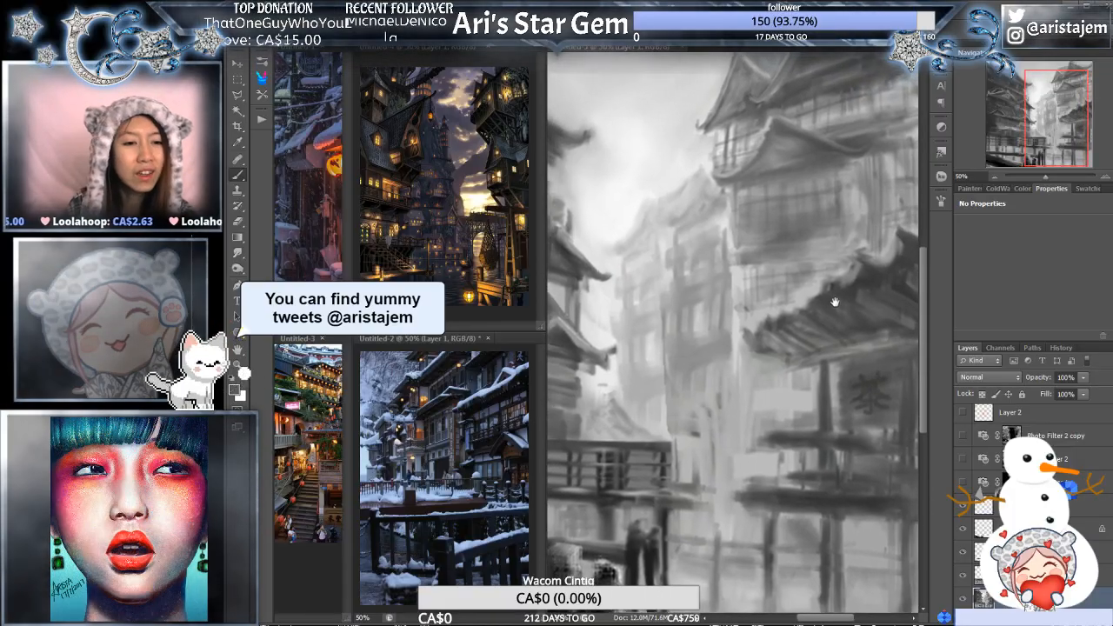
left_click(845, 317, "alt")
left_click_drag(811, 351, 787, 342)
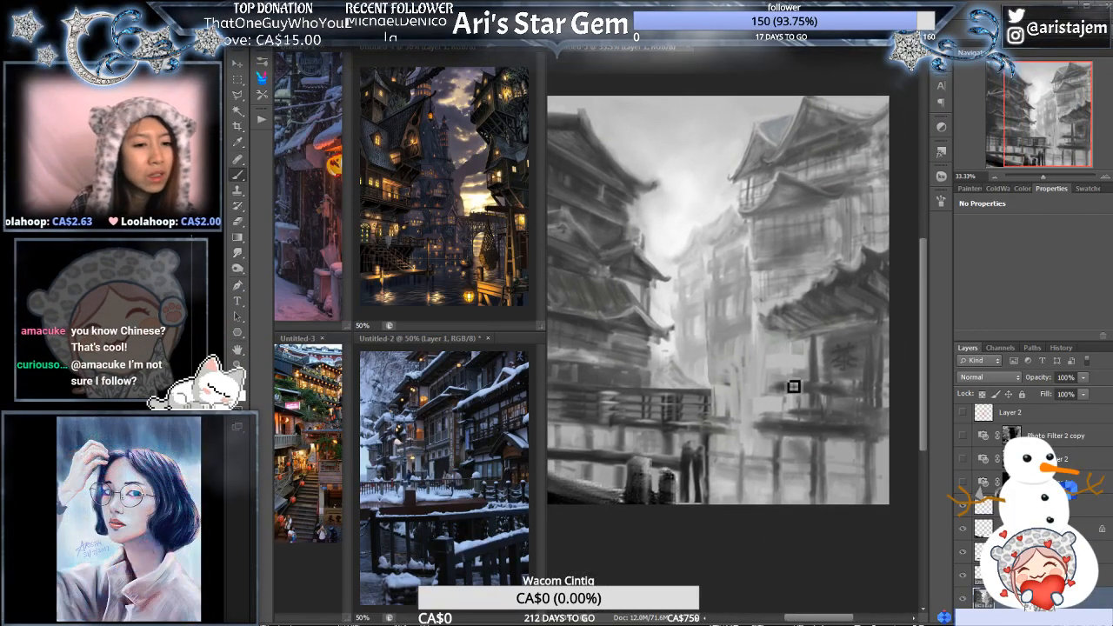
mouse_move(788, 408)
left_mouse_down()
mouse_move(747, 419)
mouse_move(752, 392)
mouse_move(801, 402)
mouse_move(851, 357)
mouse_move(832, 354)
mouse_move(847, 378)
mouse_move(863, 358)
mouse_move(815, 344)
mouse_move(854, 342)
left_mouse_up()
- Preview the townscape and the building with the 茶 sign in colour by temporarily showing the three hidden photo filter layers
left_click(993, 178)
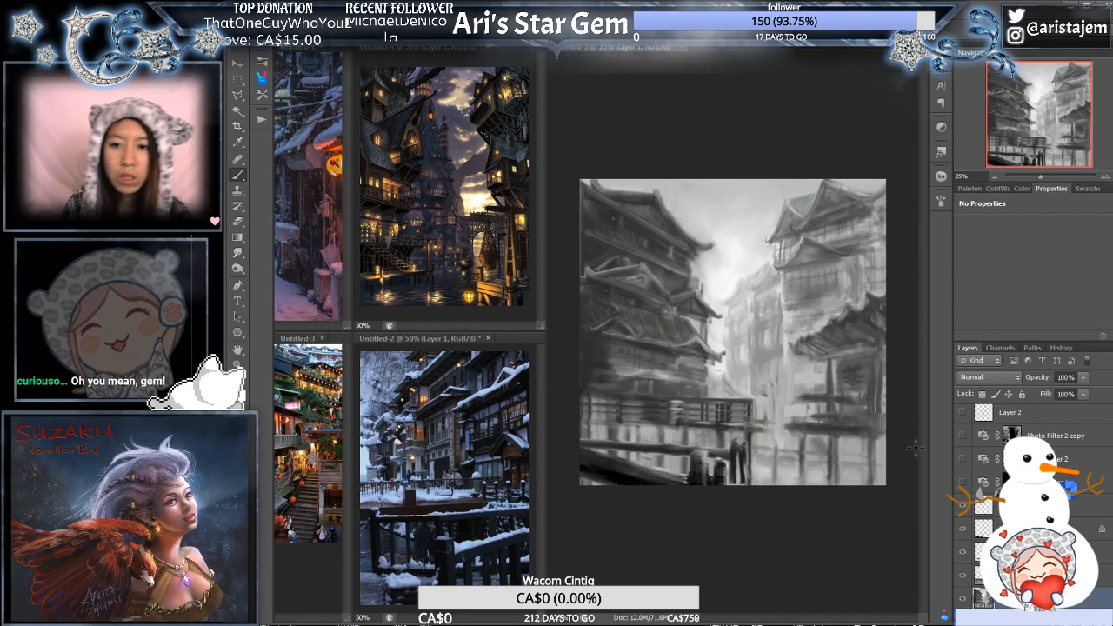
left_click(963, 482)
left_click(963, 459)
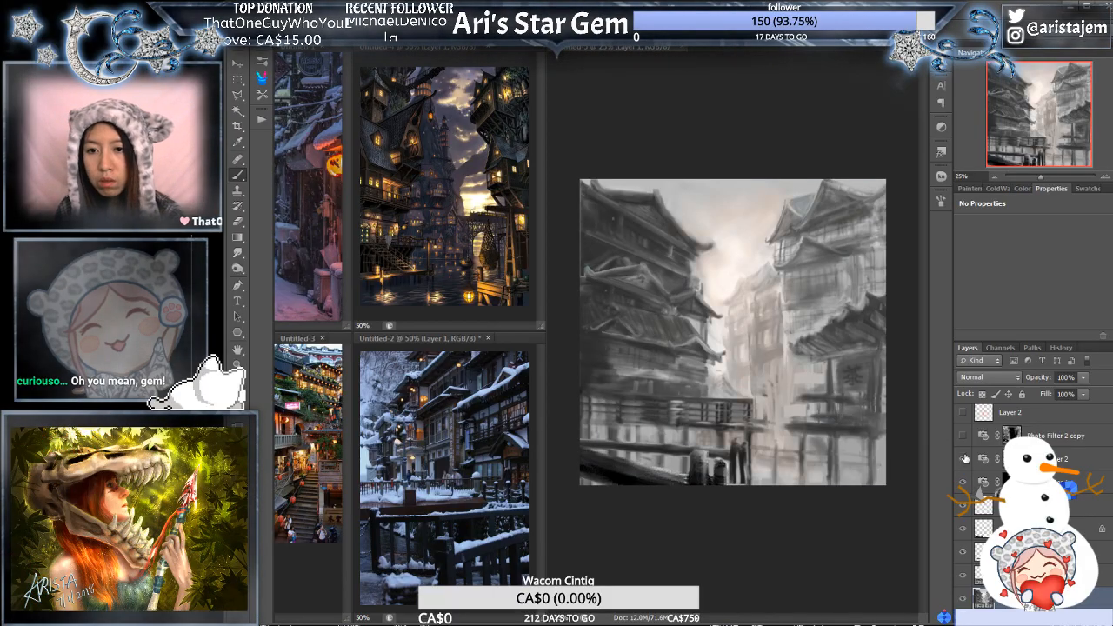
left_click(963, 436)
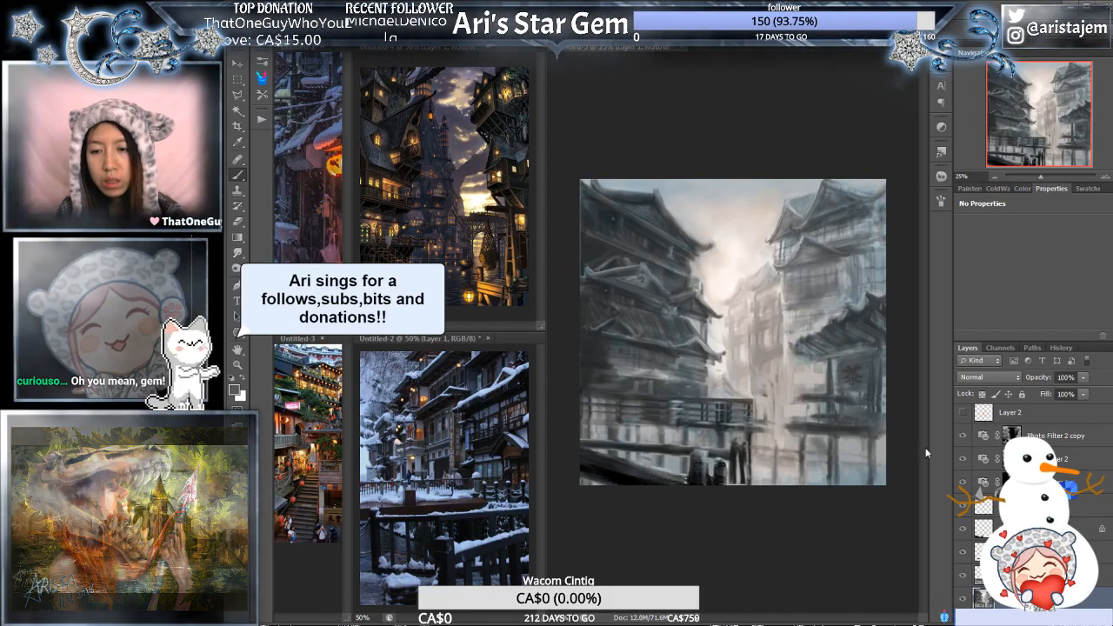
left_click(864, 421, "ctrl")
mouse_move(864, 439)
left_mouse_down()
mouse_move(841, 455)
mouse_move(875, 438)
left_mouse_up()
left_click(850, 441, "ctrl")
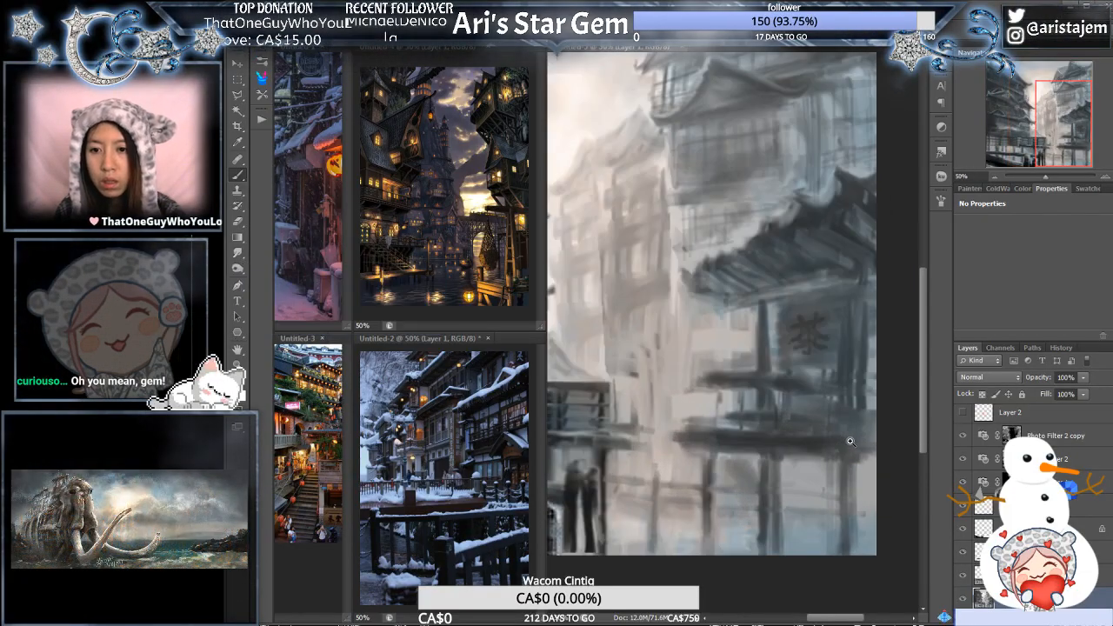
left_click(852, 442, "ctrl")
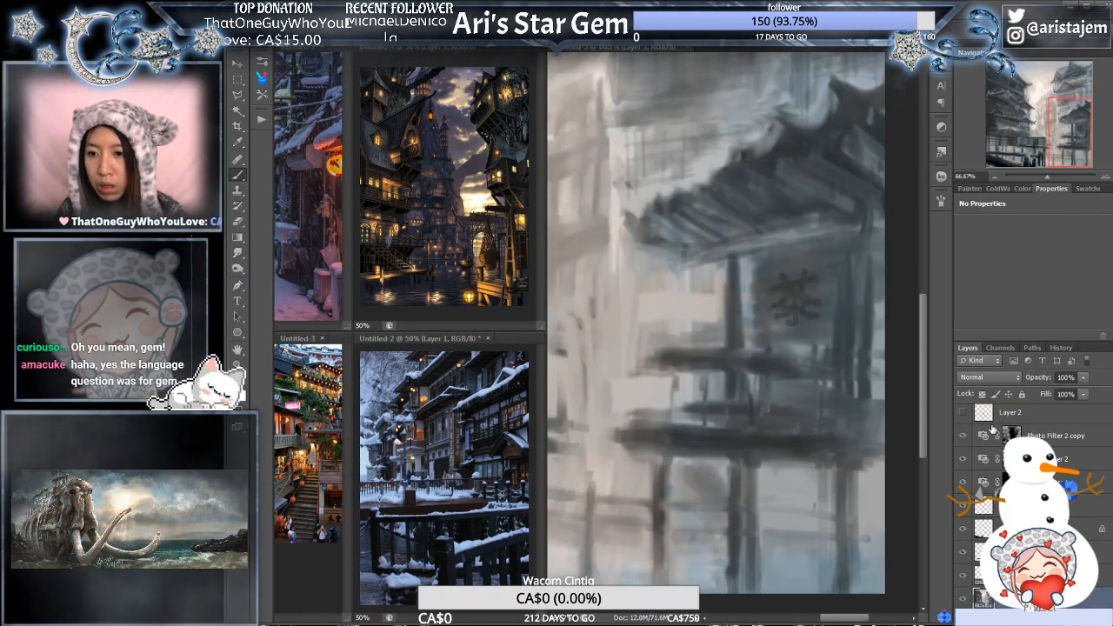
left_click_drag(963, 457, 967, 483)
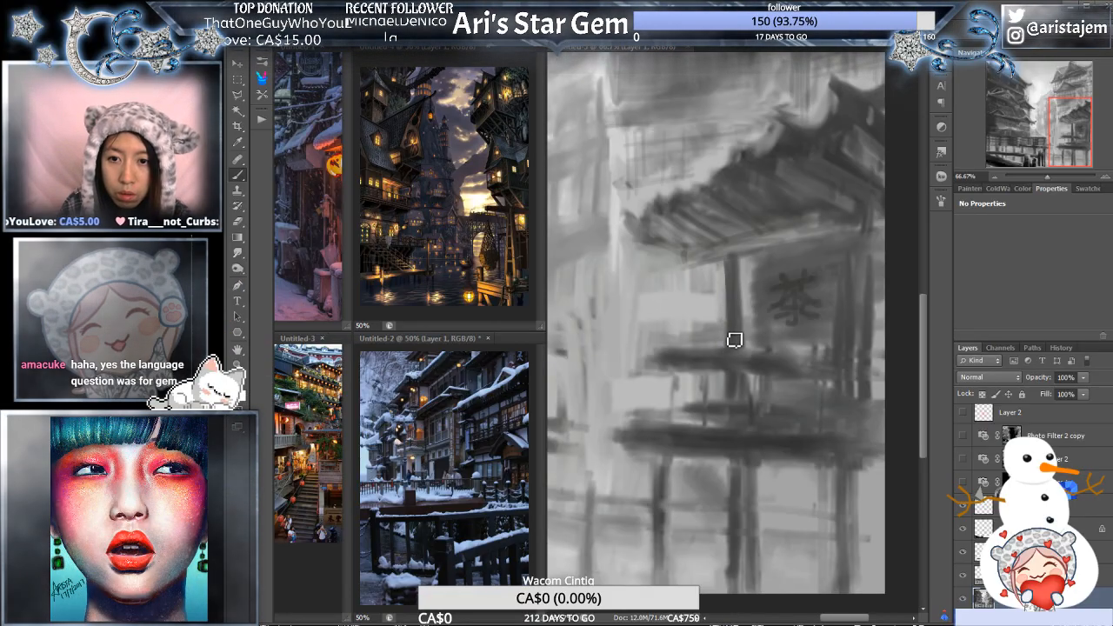
- Refine the posts and shaded wall panel beside the 茶 sign with dark vertical brush strokes
left_click(845, 263, "ctrl")
left_click_drag(853, 277, 843, 270)
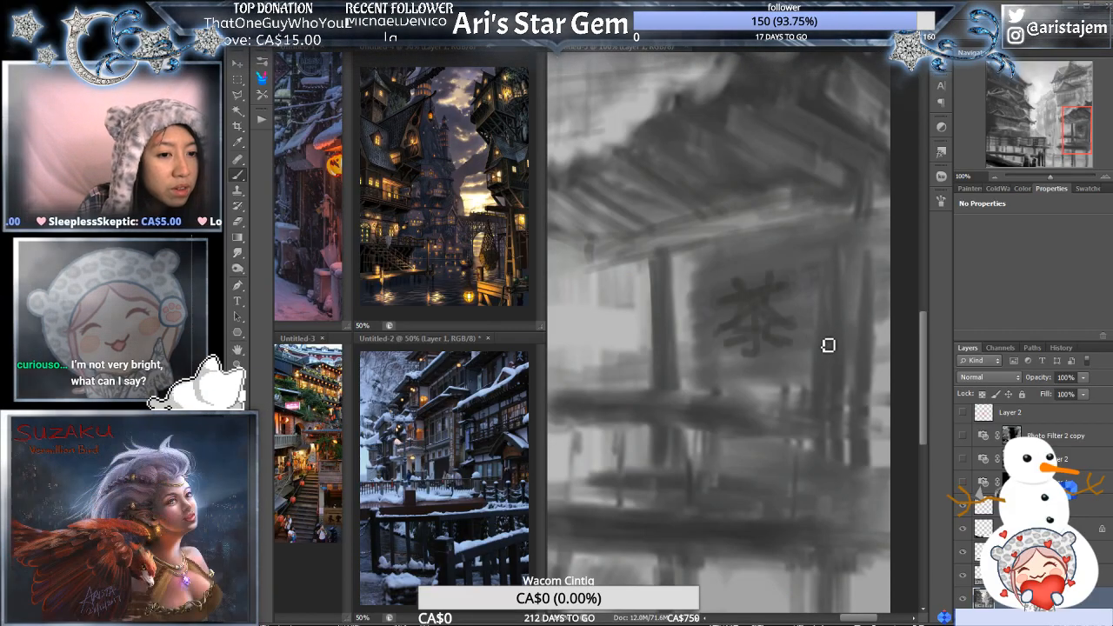
left_click_drag(810, 345, 802, 302)
left_click_drag(810, 320, 813, 323)
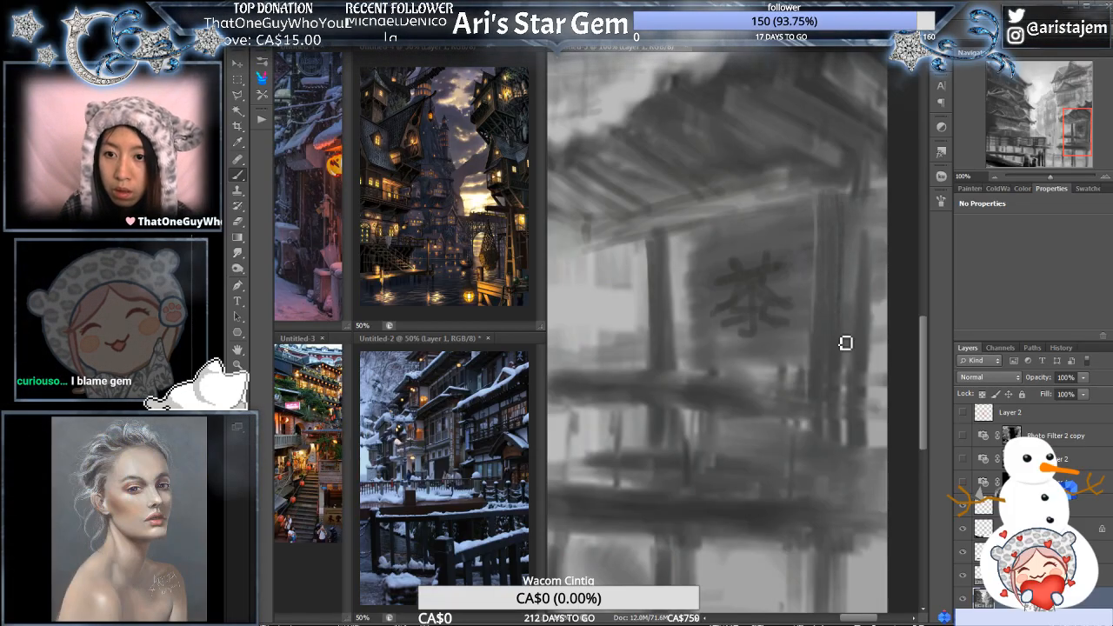
key("ctrl+minus")
left_click_drag(797, 356, 802, 358)
left_click(801, 358, "ctrl")
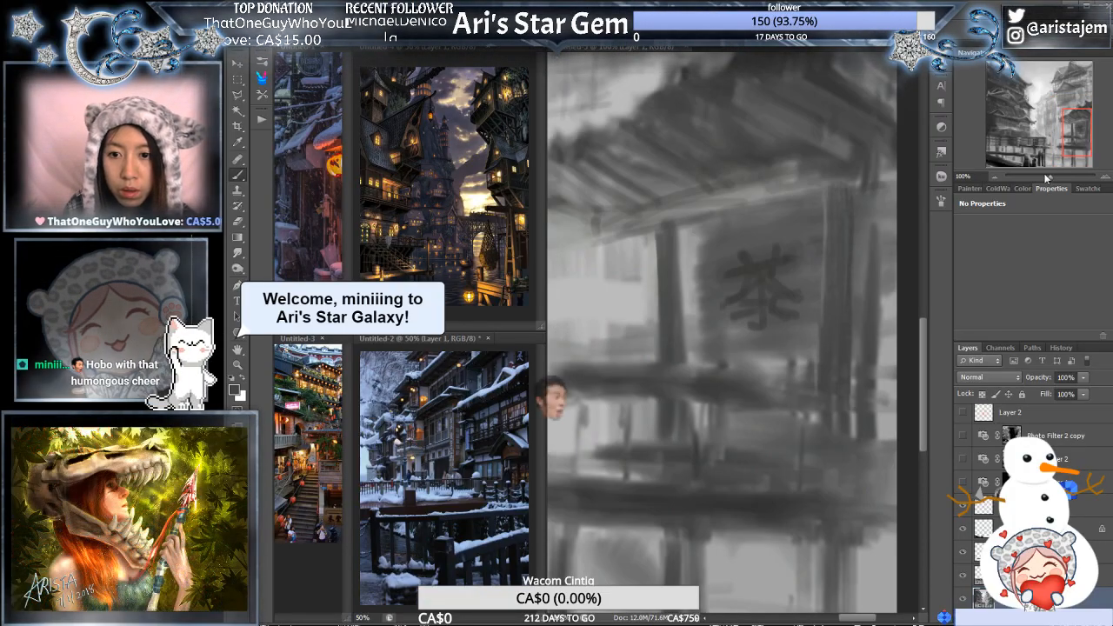
- Refine the edges of the dark tiled roof above the 茶 sign and paint light grey behind its ridge
left_click_drag(1047, 176, 1046, 177)
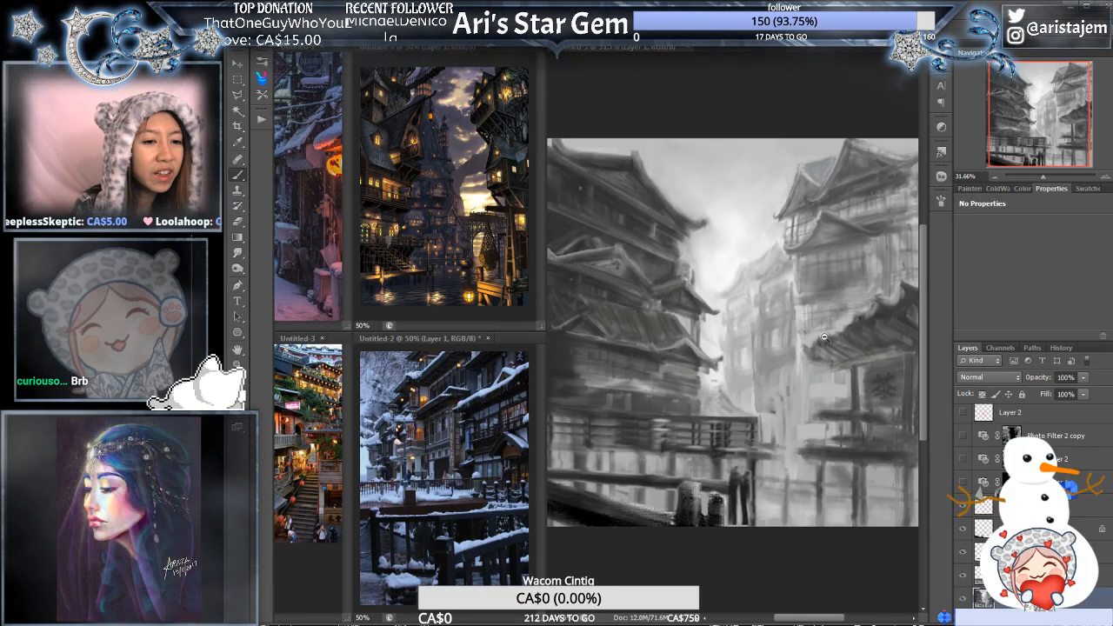
key("ctrl+minus")
left_click(826, 342)
left_click_drag(835, 362, 806, 346)
left_click(813, 357)
left_click_drag(833, 387, 825, 357)
left_click(819, 359)
left_click(808, 352)
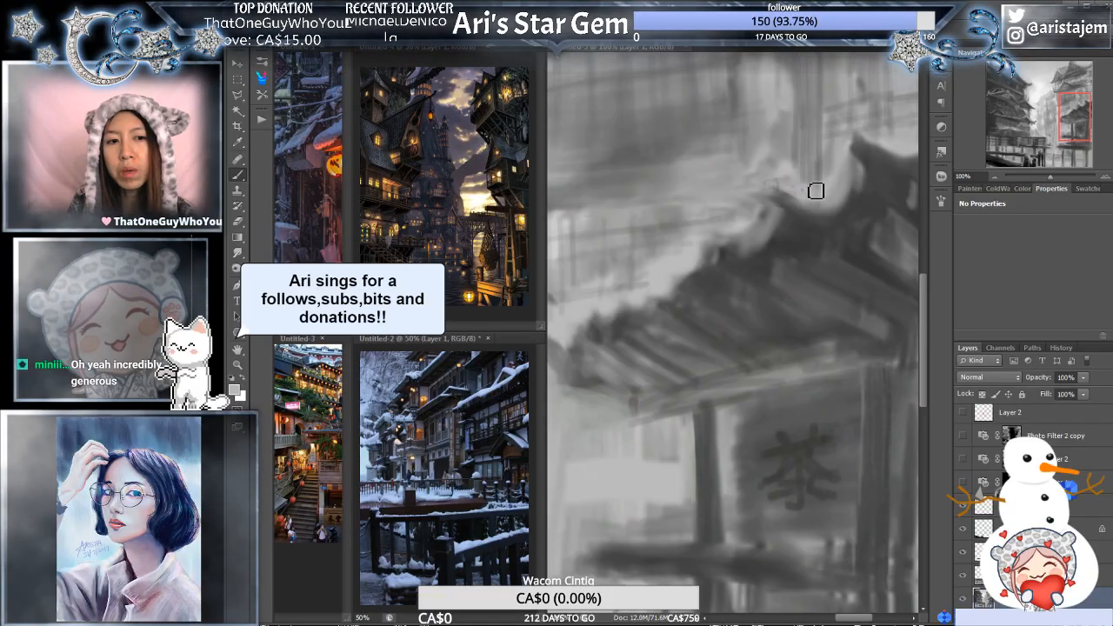
left_click(815, 188, "alt")
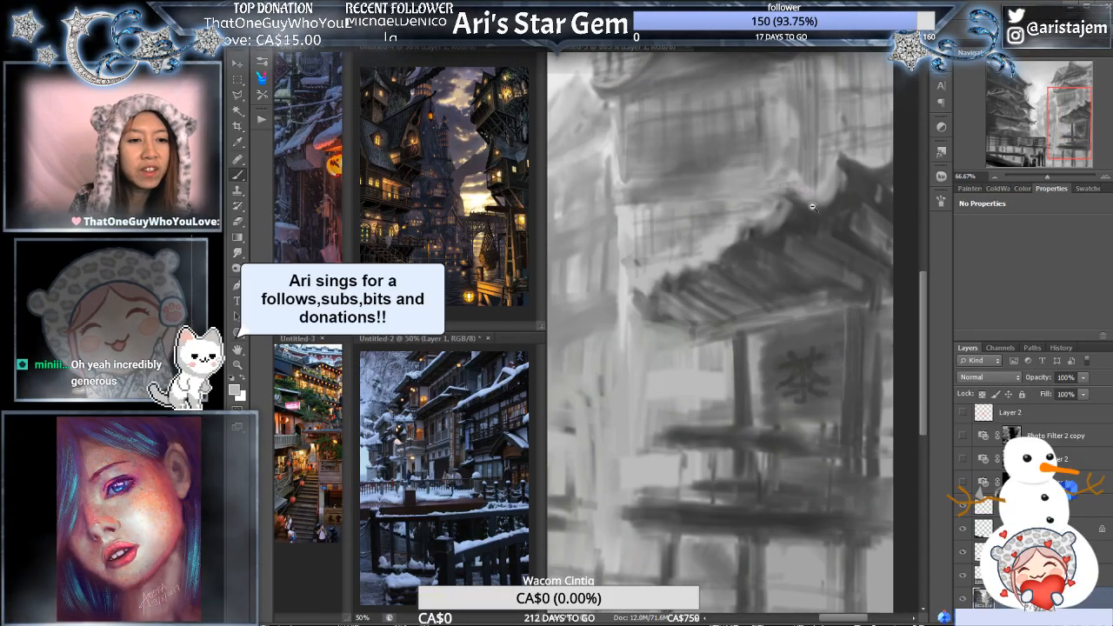
- Examine the dark building's tiled roofs and walls up close and against the whole townscape at several magnifications
left_click(813, 207, "alt")
mouse_move(765, 273)
left_mouse_down()
mouse_move(859, 221)
mouse_move(850, 233)
mouse_move(882, 246)
mouse_move(884, 266)
left_mouse_up()
left_click_drag(779, 244, 829, 248)
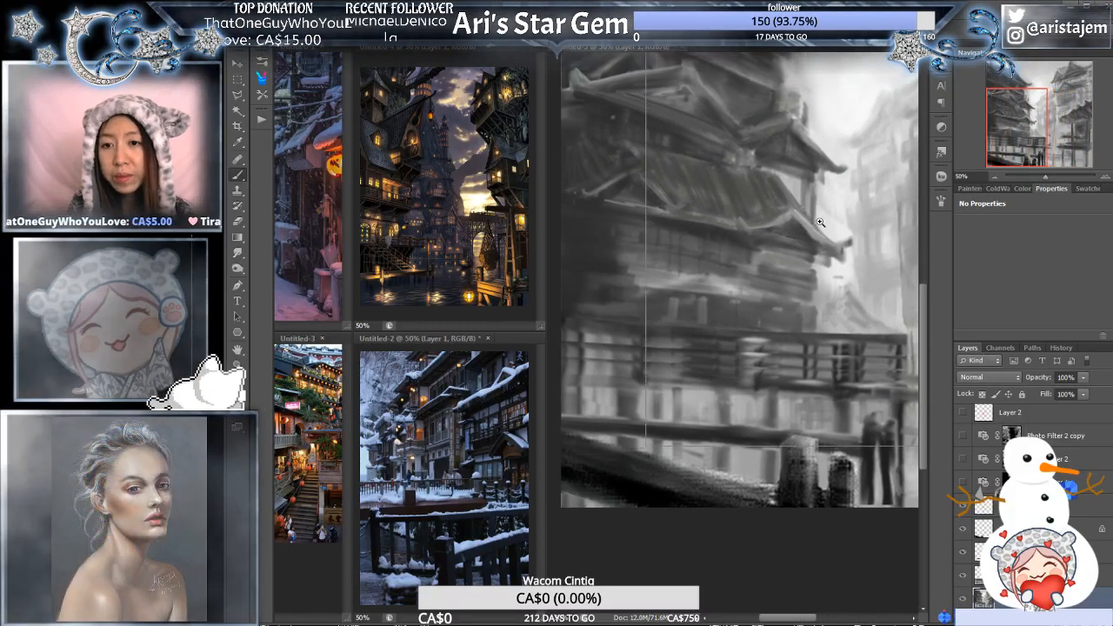
left_click(829, 224, "ctrl")
left_click(806, 220, "ctrl")
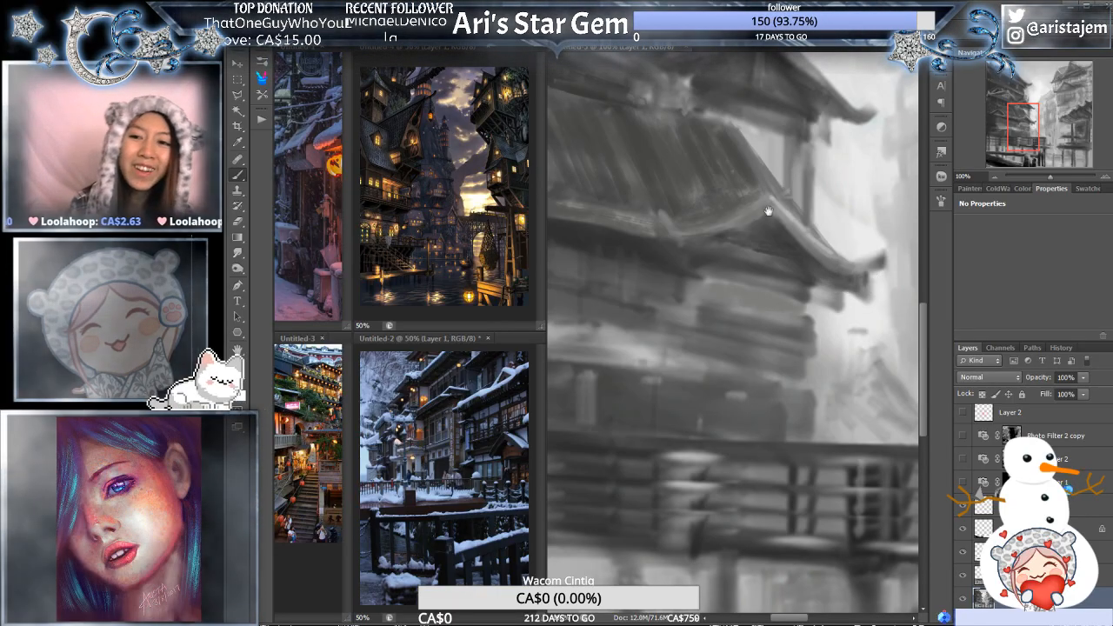
mouse_move(768, 212)
left_mouse_down()
mouse_move(773, 246)
mouse_move(960, 267)
left_mouse_up()
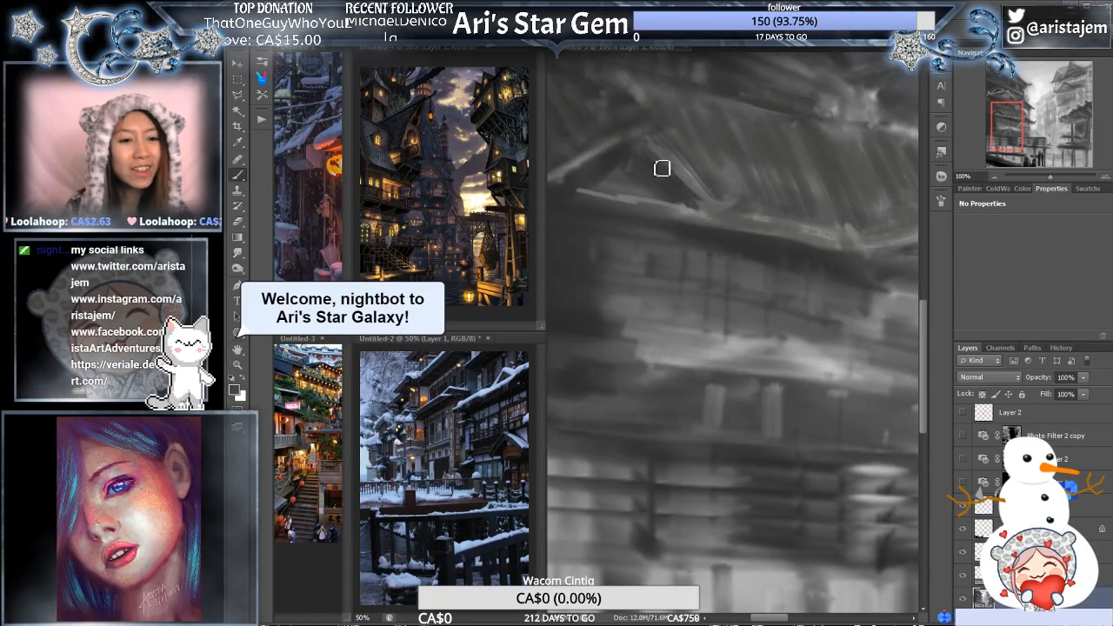
left_click_drag(723, 166, 721, 211)
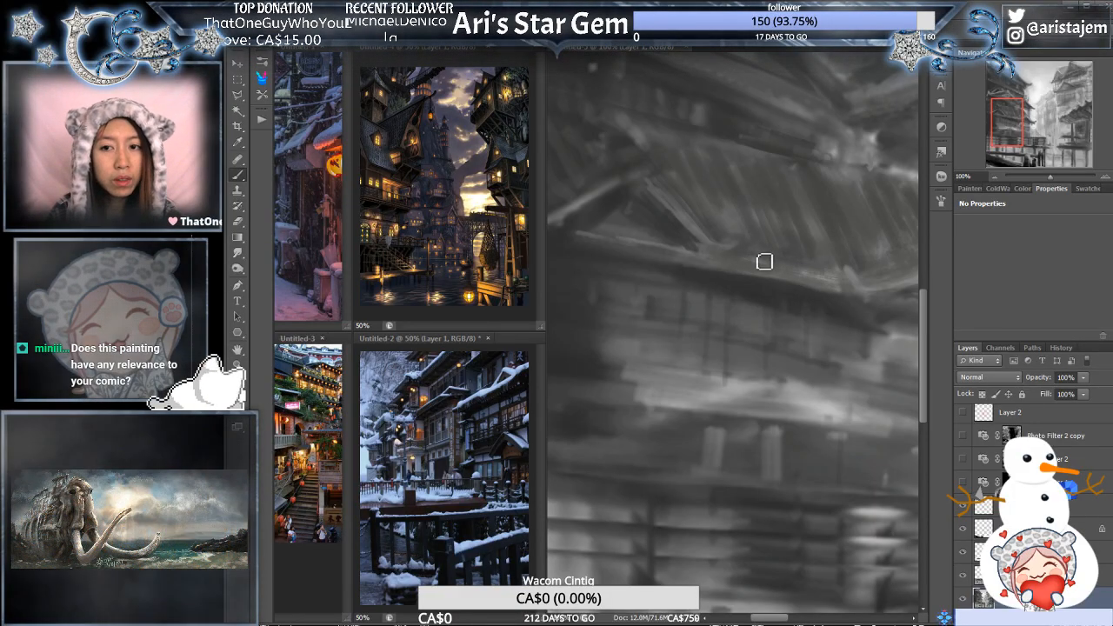
key("ctrl+minus")
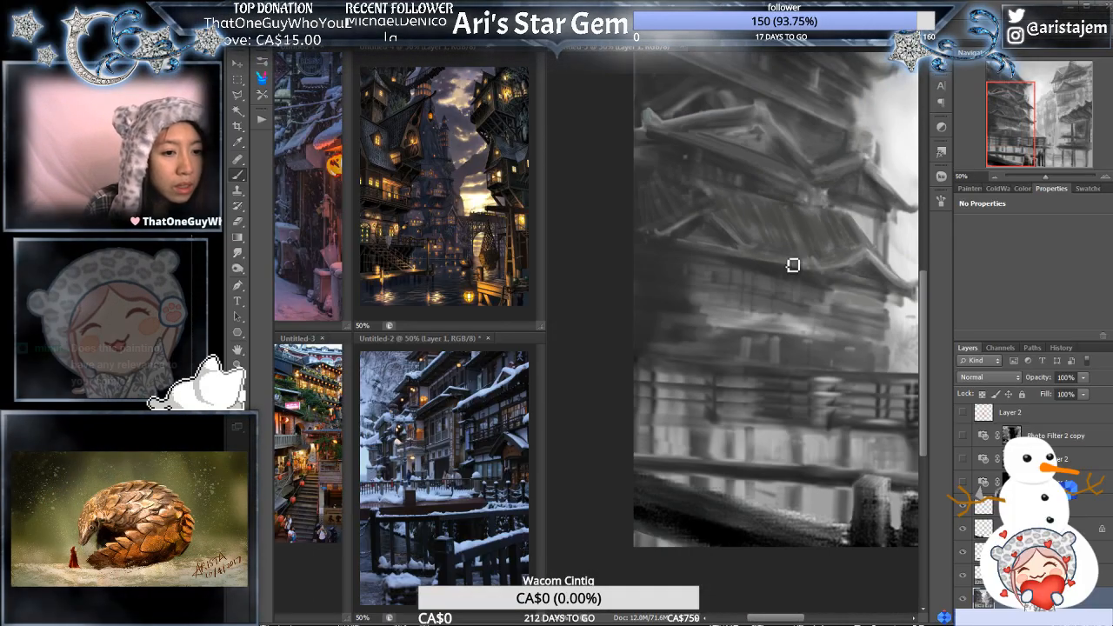
left_click(792, 262, "alt")
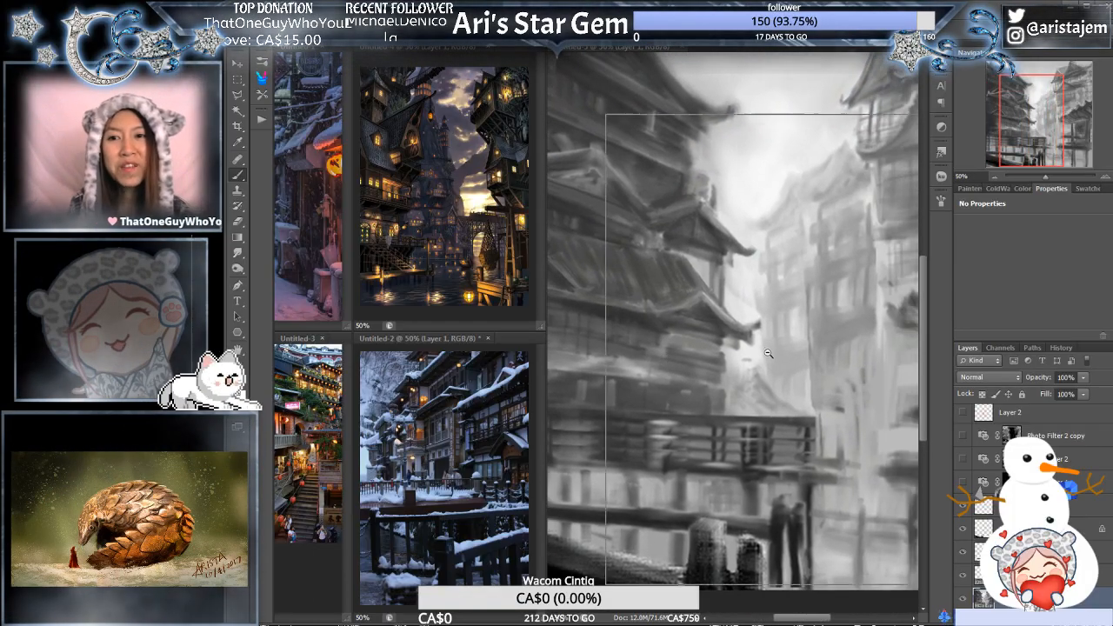
left_click(768, 353, "alt")
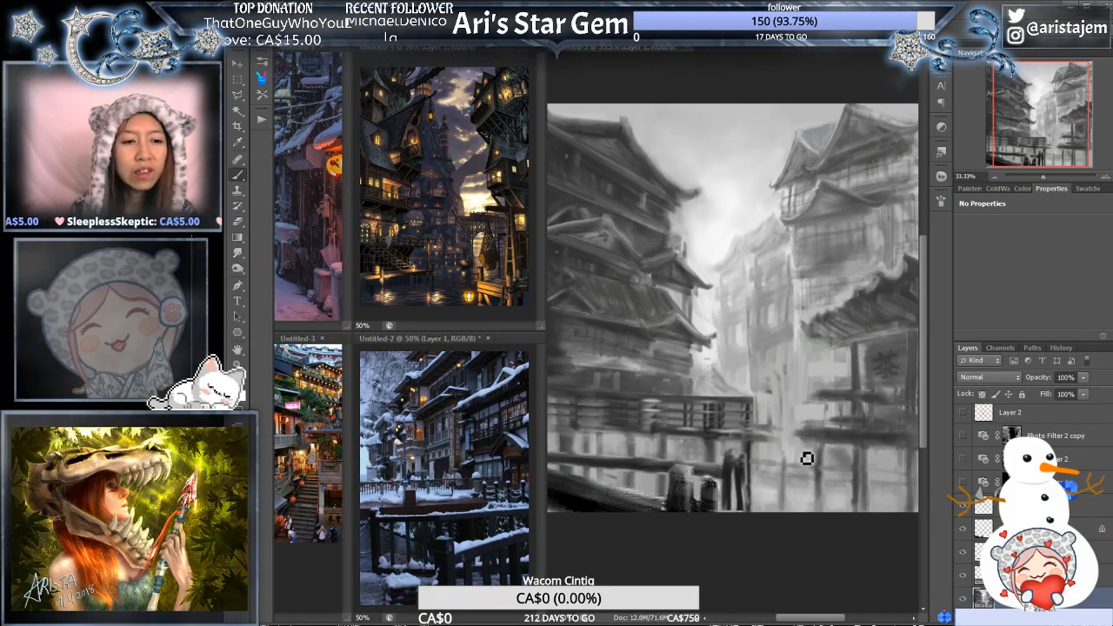
left_click(787, 400, "alt")
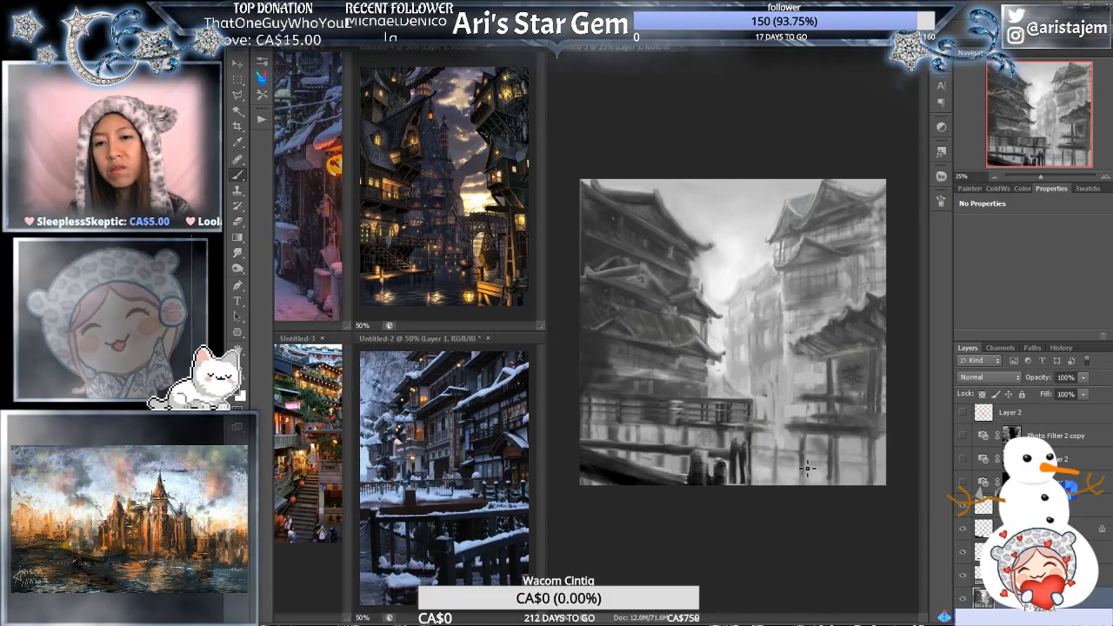
left_click_drag(801, 419, 827, 457)
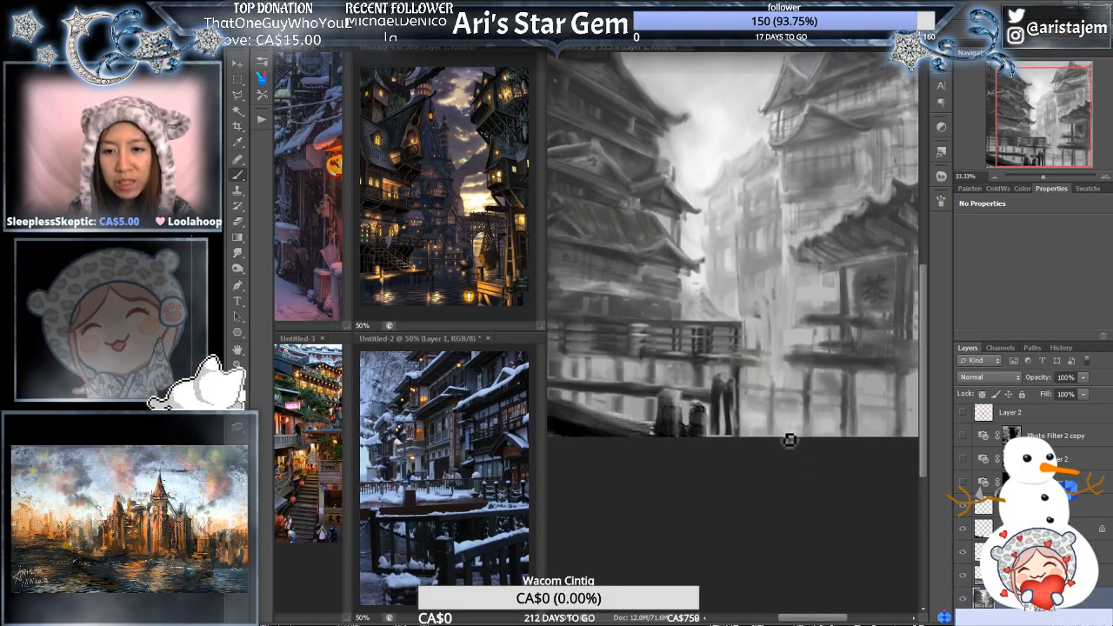
left_click_drag(838, 391, 761, 390)
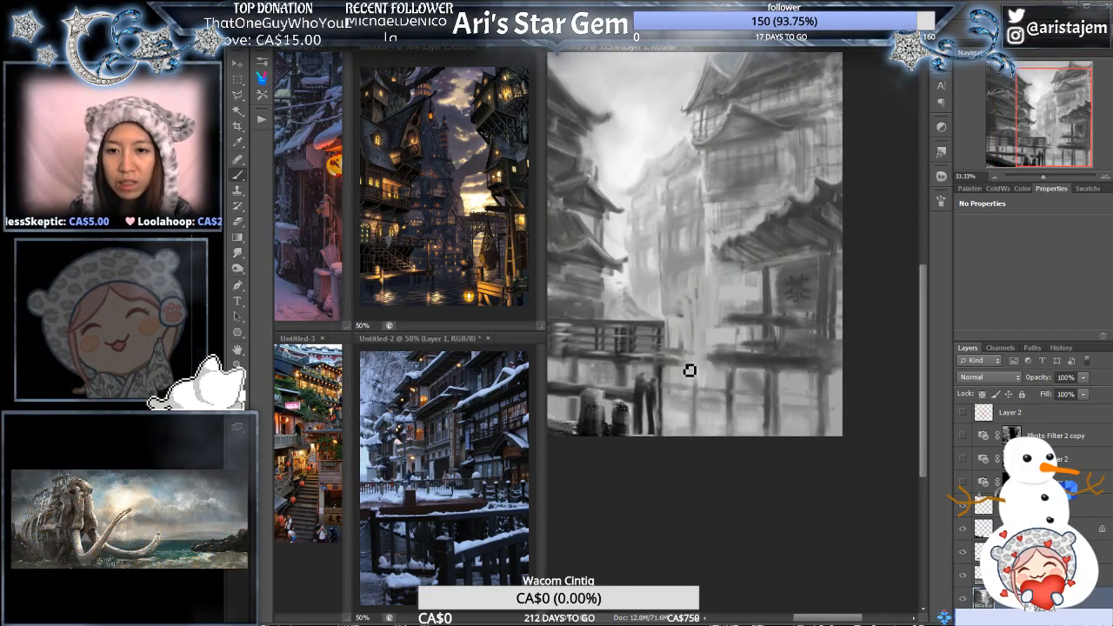
mouse_move(698, 253)
left_mouse_down()
mouse_move(844, 309)
mouse_move(815, 352)
left_mouse_up()
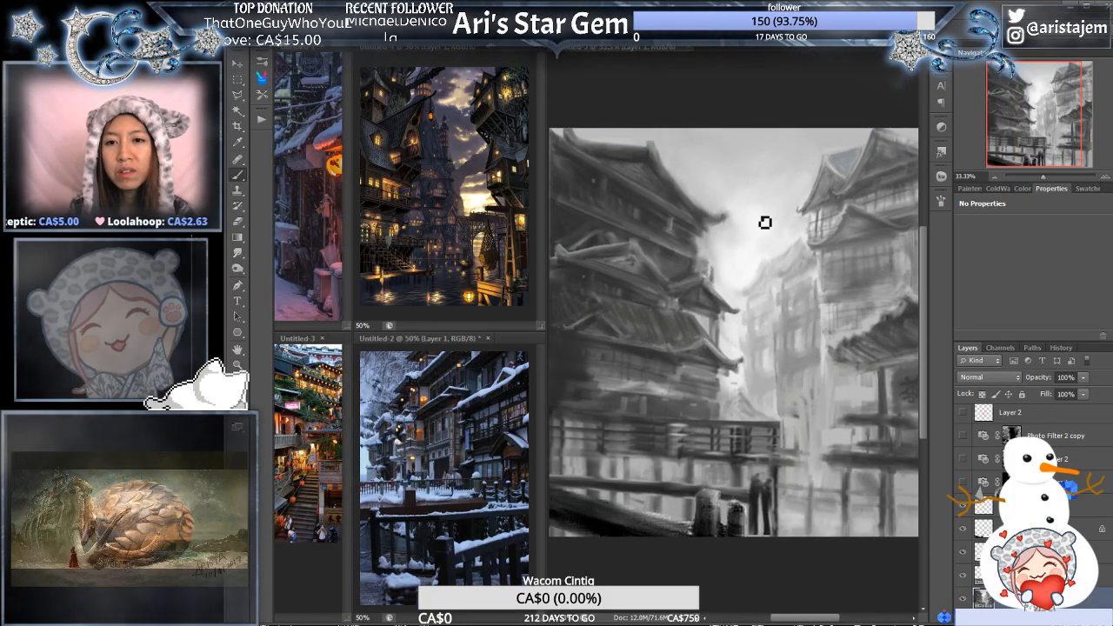
- Show the three hidden photo filter layers to display the townscape in colour
mouse_move(825, 480)
left_mouse_down()
mouse_move(823, 454)
mouse_move(887, 445)
mouse_move(893, 459)
left_mouse_up()
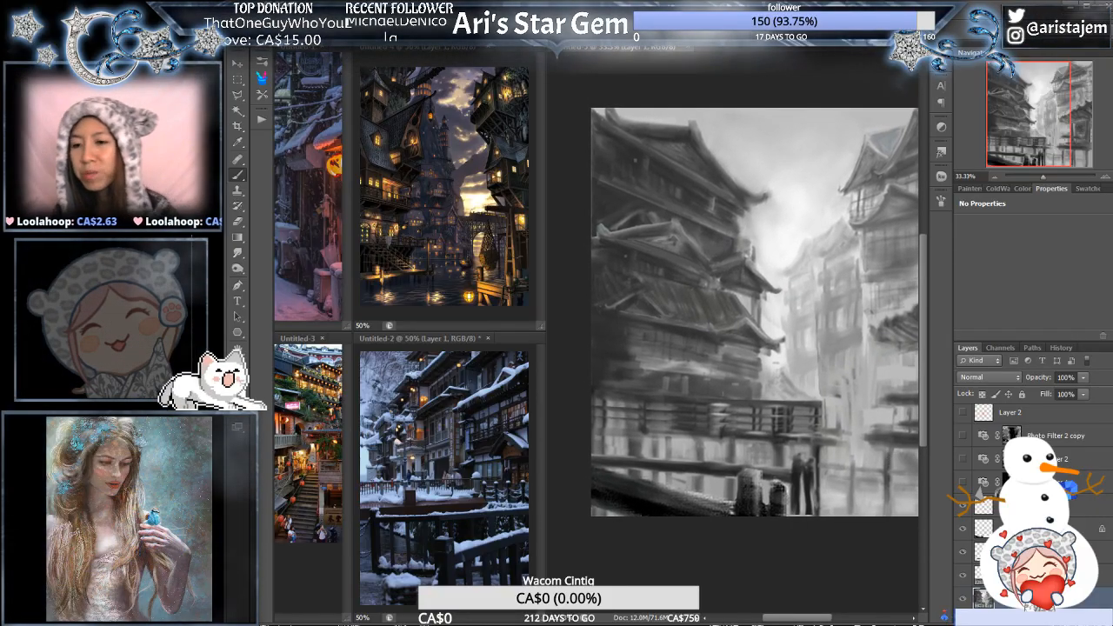
left_click_drag(963, 436, 967, 481)
left_click(966, 483)
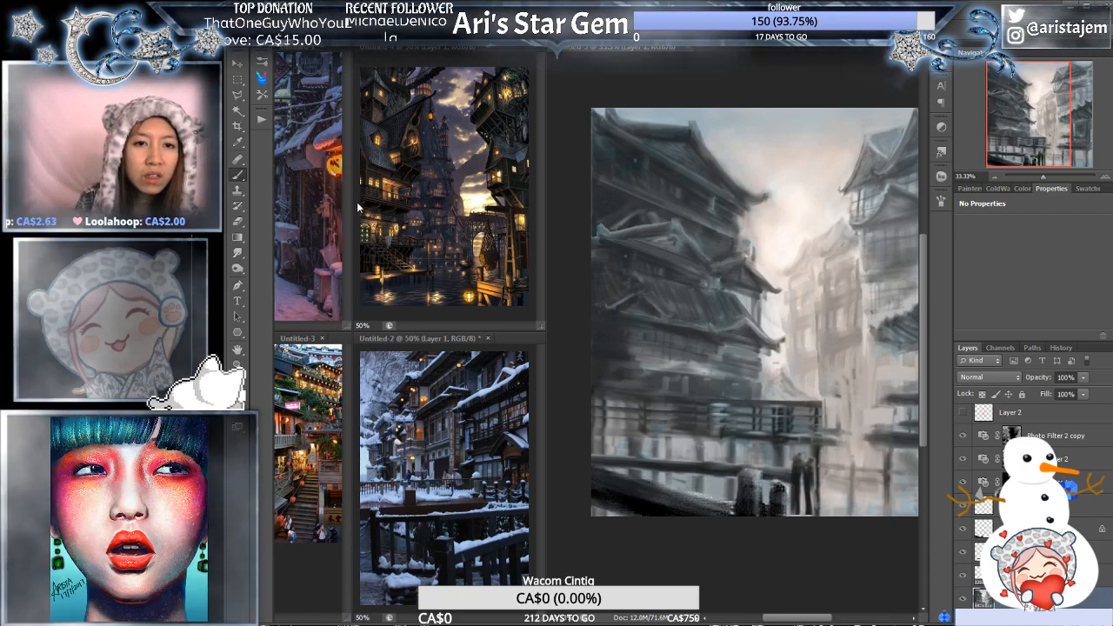
- Group the reference images into two stacked tab sets showing the snowy lane and snowy buildings, and narrow them to fit the whole painting alongside
left_click_drag(300, 47, 390, 47)
left_click_drag(300, 47, 440, 336)
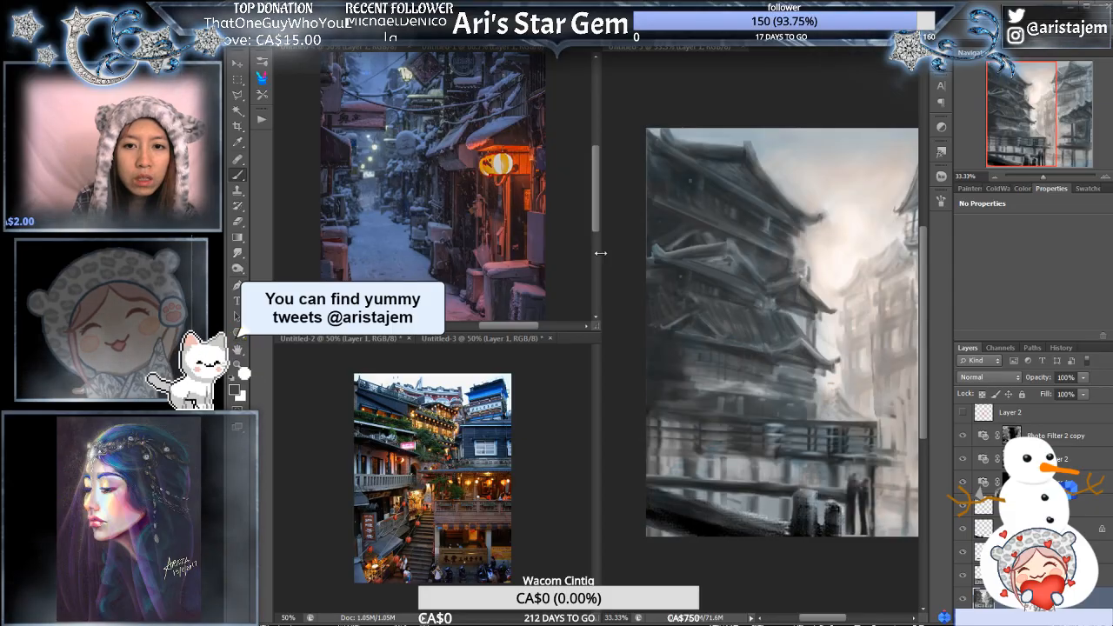
left_click(394, 338)
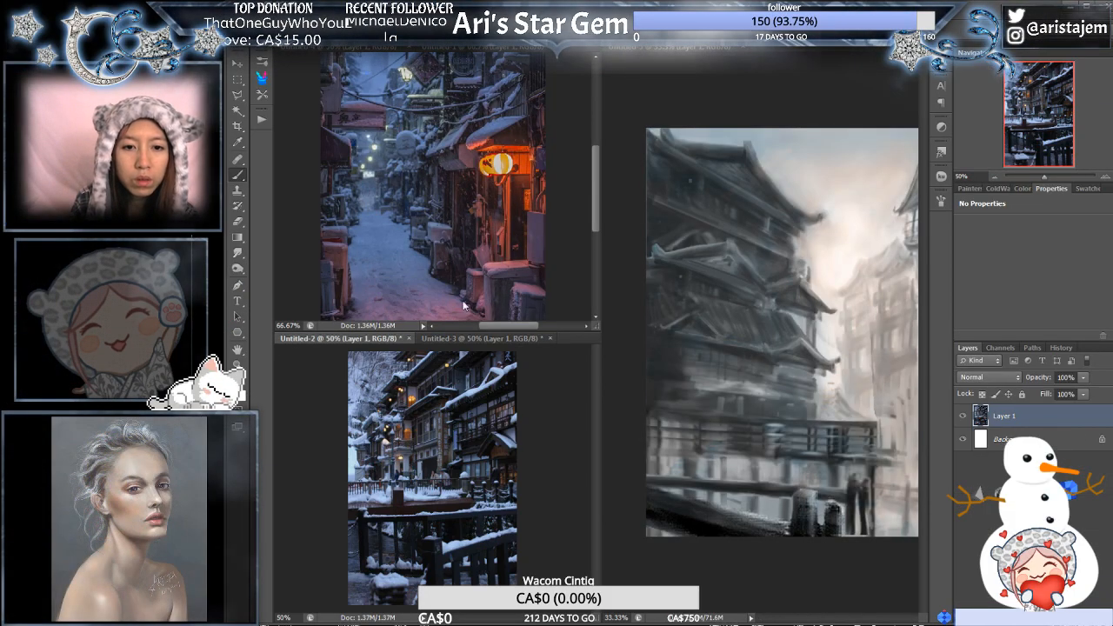
left_click_drag(600, 213, 514, 205)
left_click(339, 47)
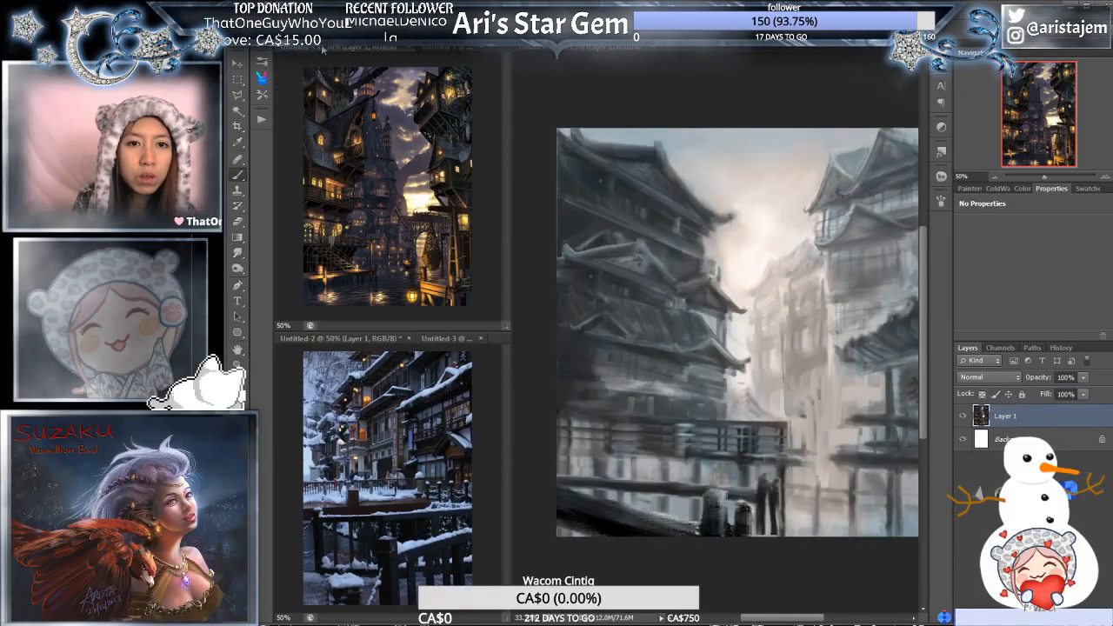
left_click(427, 47)
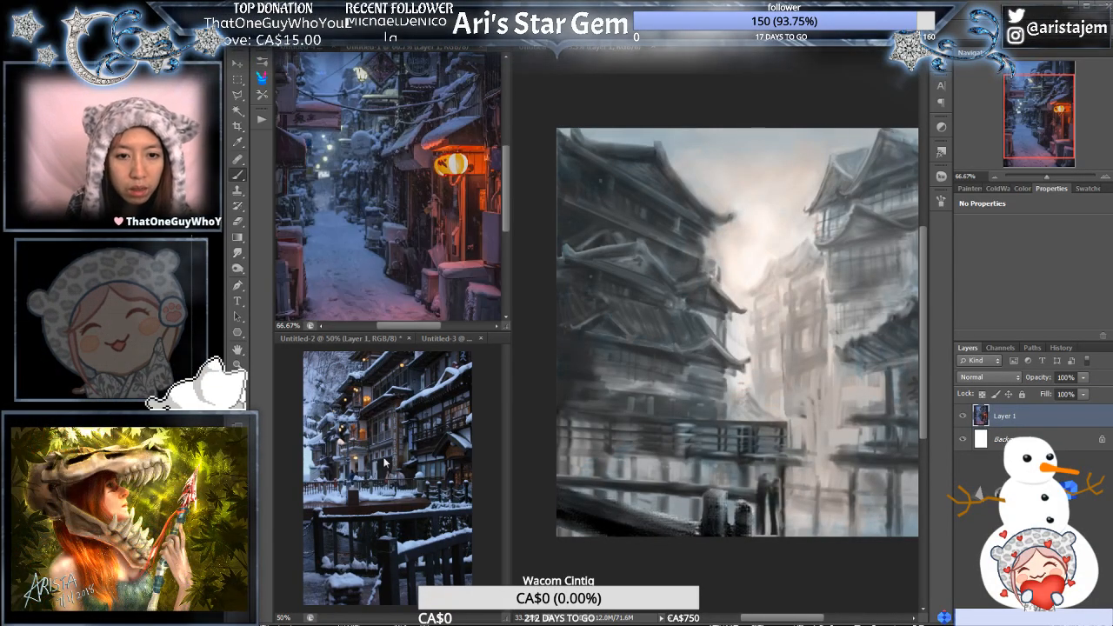
left_click_drag(509, 266, 493, 266)
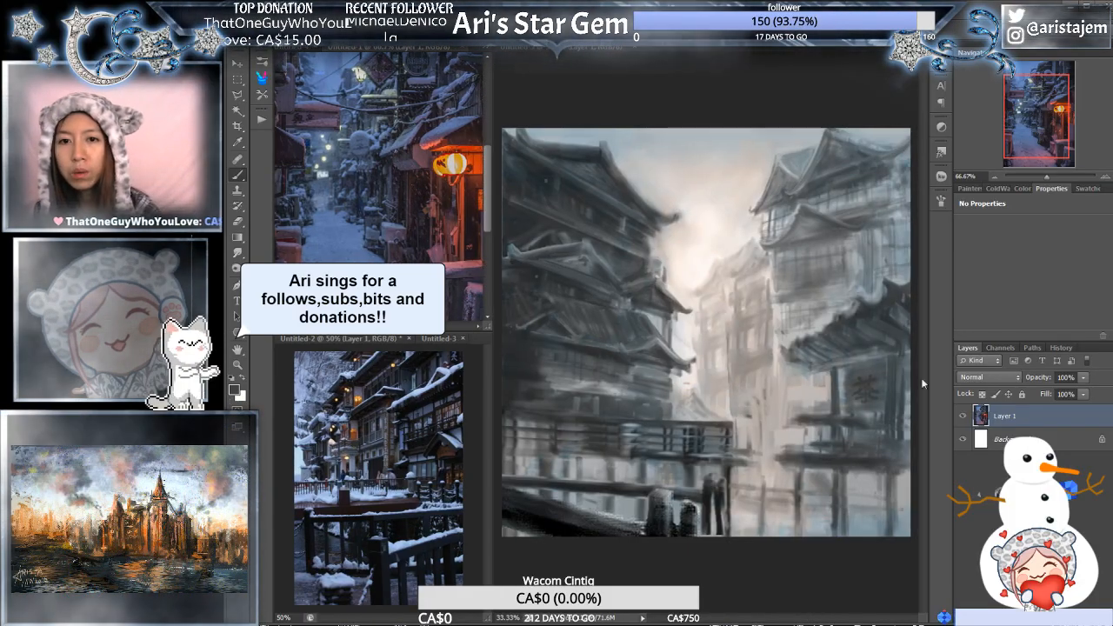
- Darken the light tones of the painted townscape layer with a tonal adjustment
left_click(840, 567)
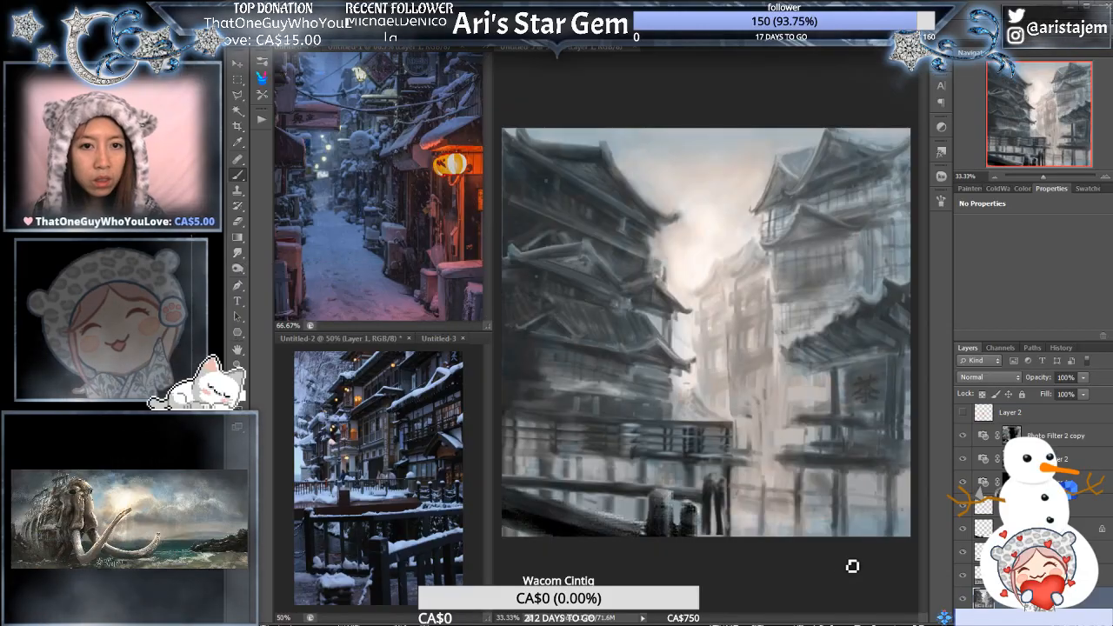
scroll(1098, 466, "down", 1)
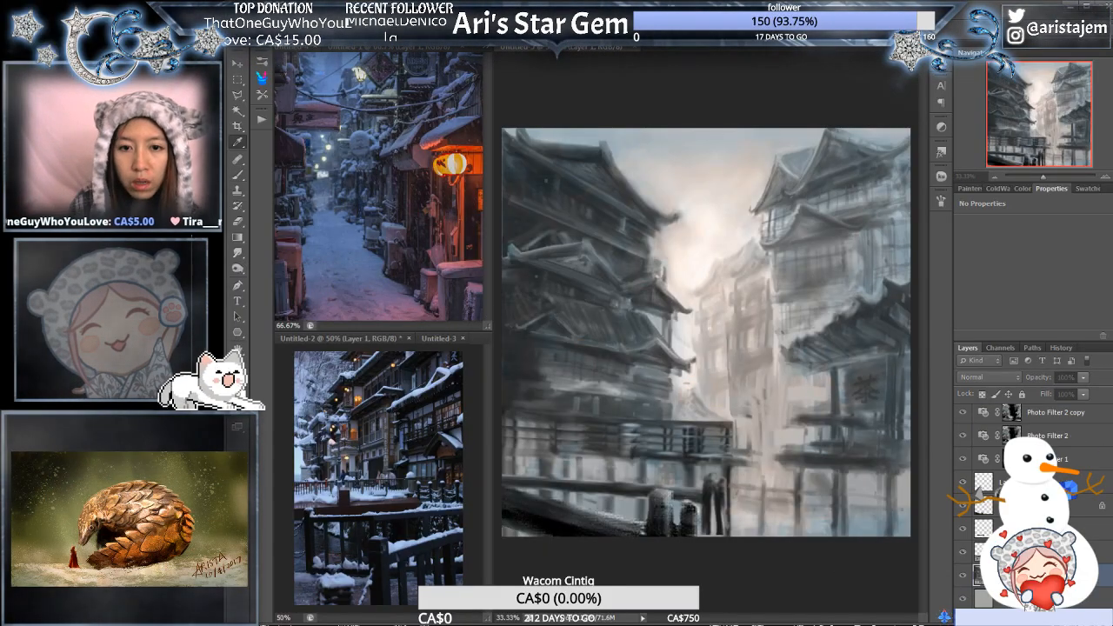
left_click(445, 499, "alt")
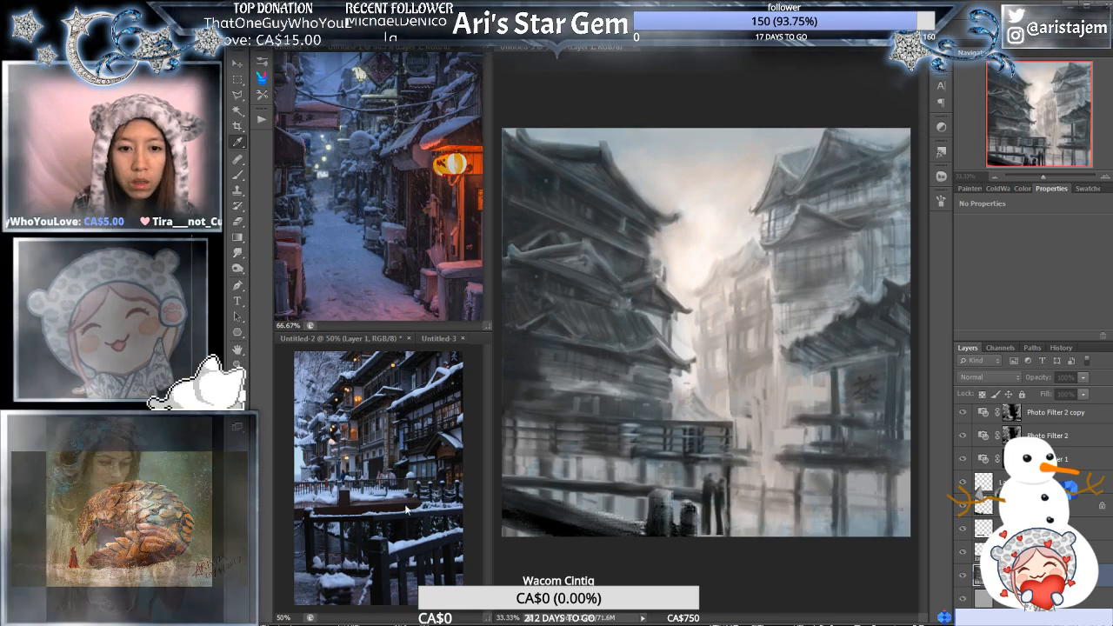
left_click(408, 502)
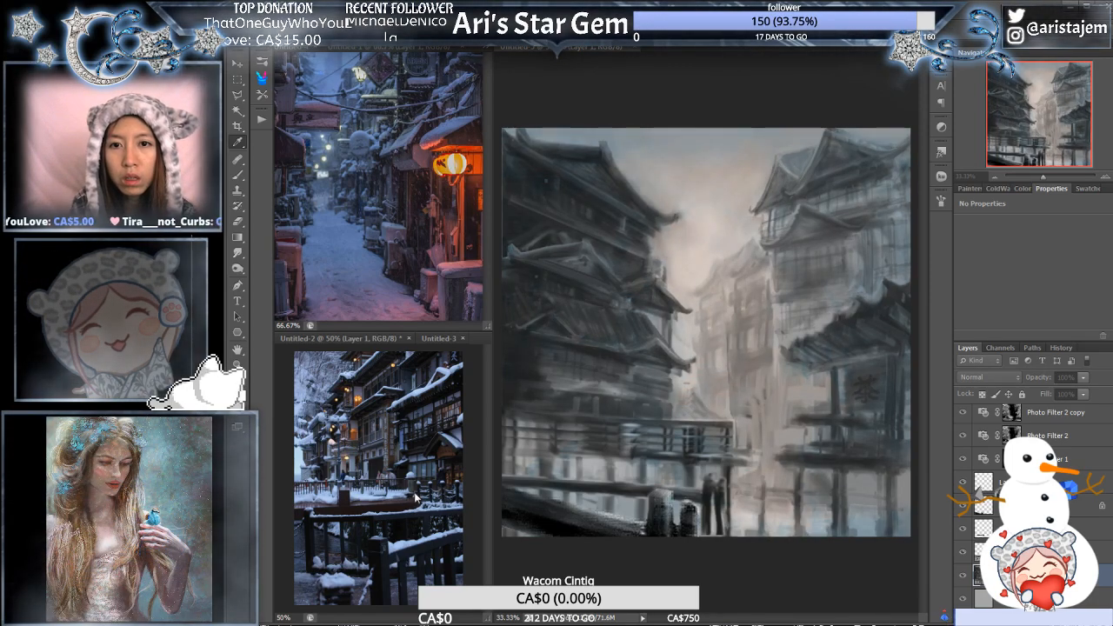
left_click(372, 451)
left_click(366, 451)
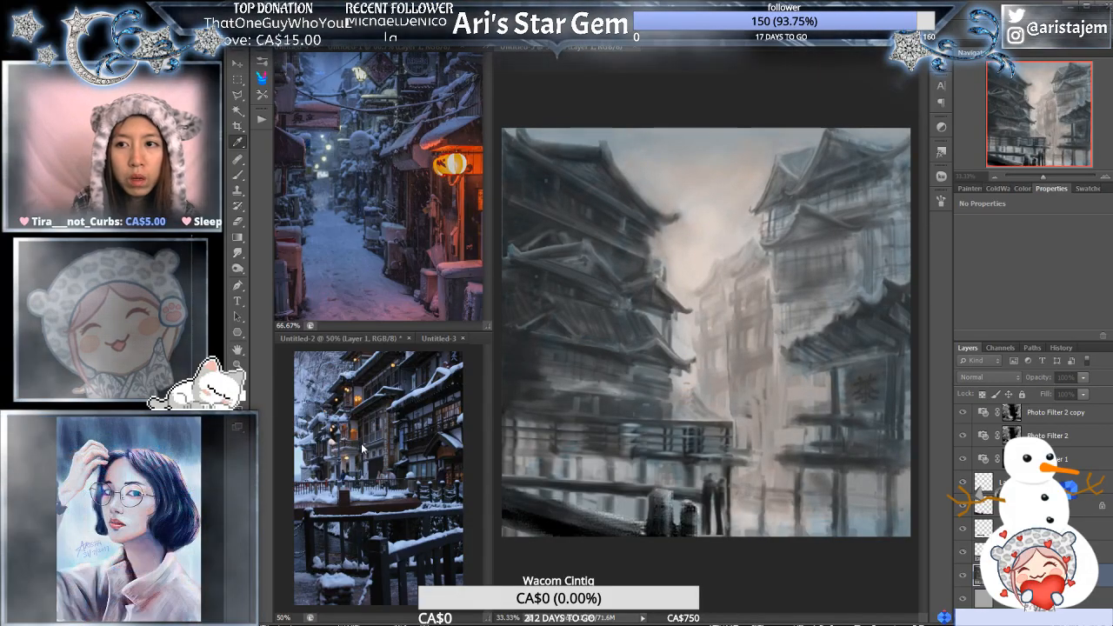
left_click(413, 502)
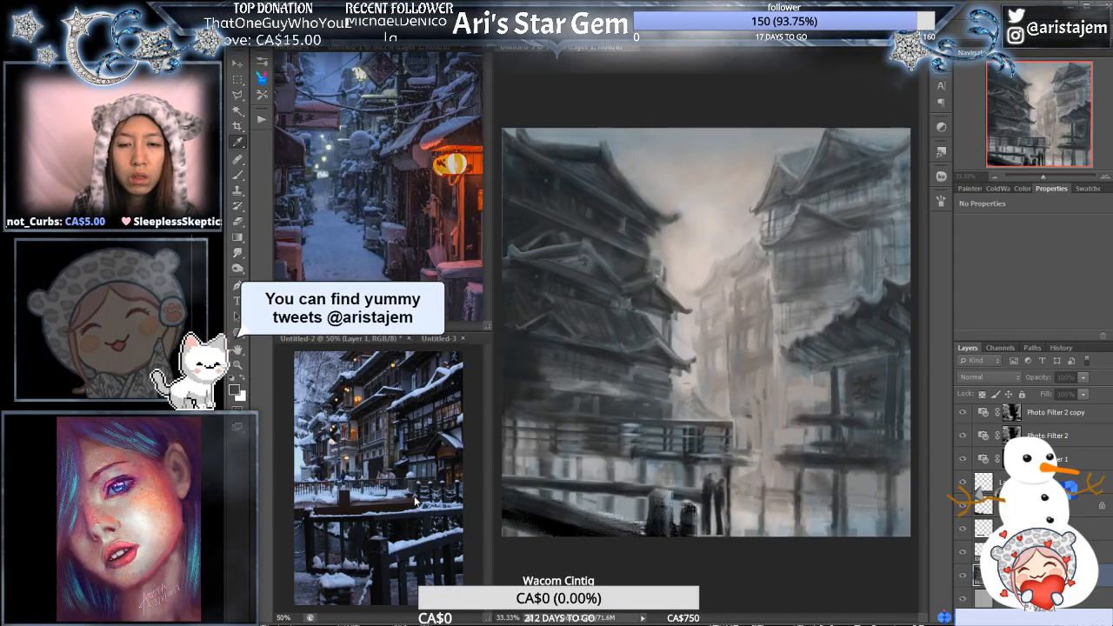
key("b")
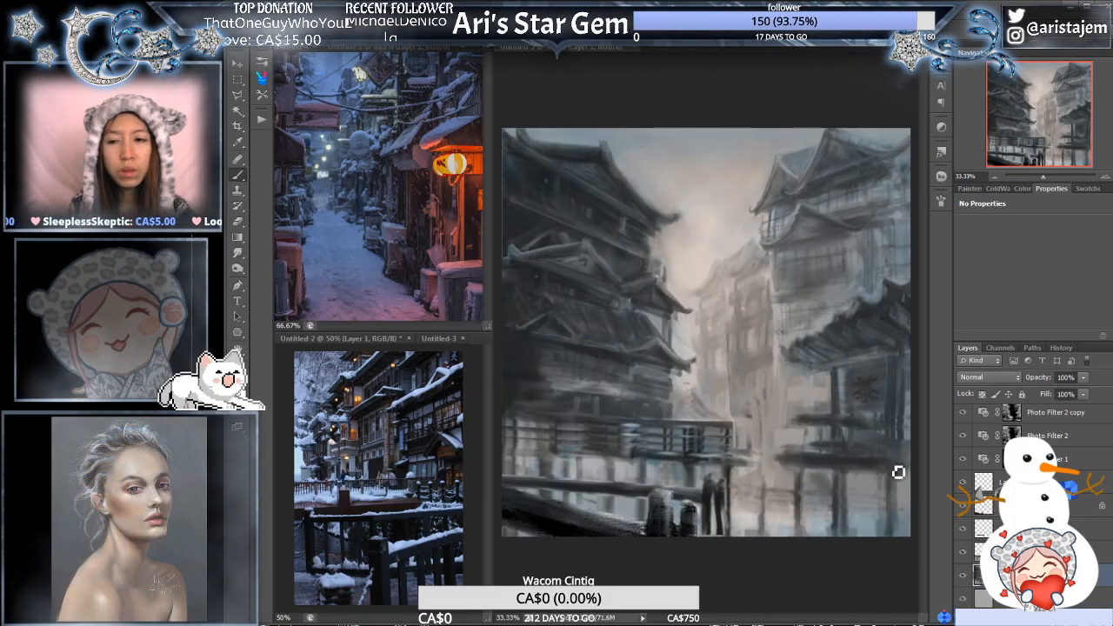
- Check the blue Photo Filter 2 layer's effect and set the Warming Filter (85) layer's density to 21%
left_click(1053, 435)
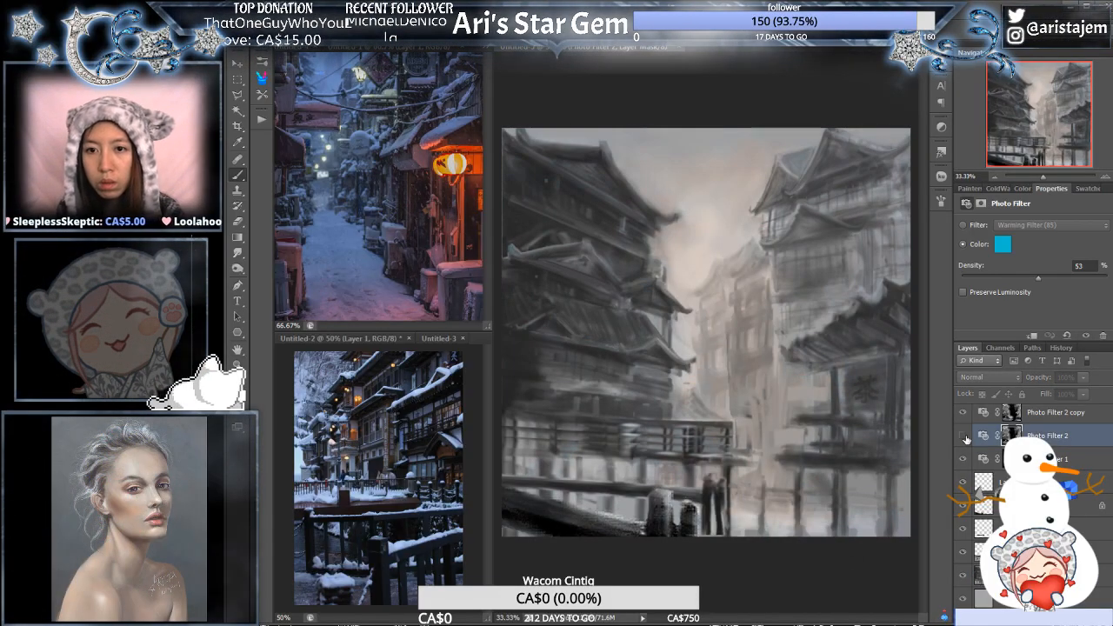
left_click(1070, 455)
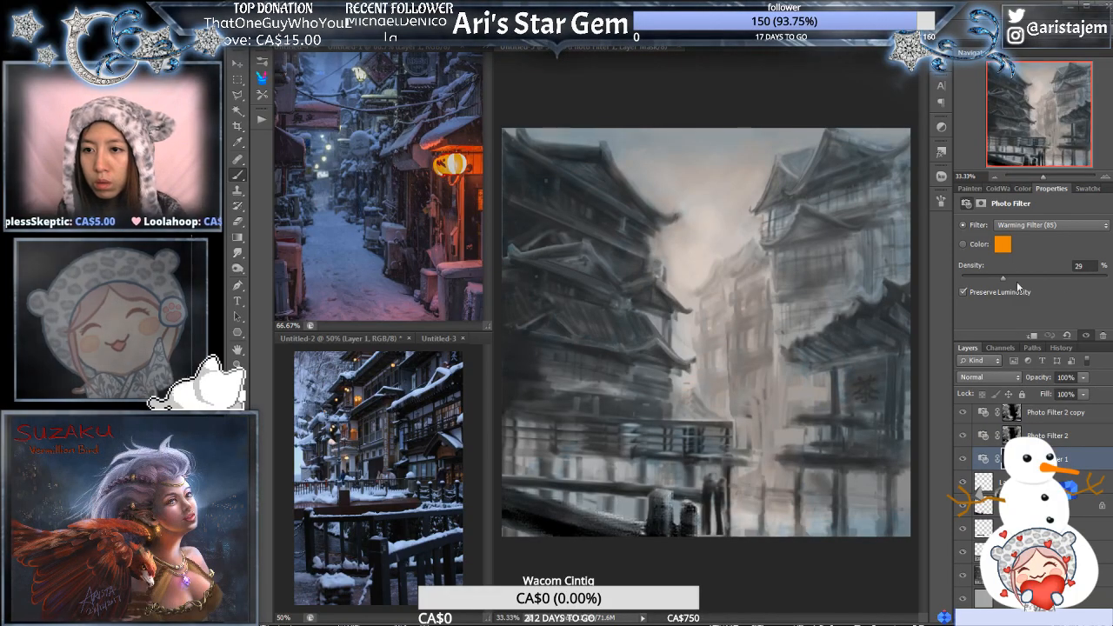
mouse_move(1003, 278)
left_mouse_down()
mouse_move(982, 277)
mouse_move(990, 274)
left_mouse_up()
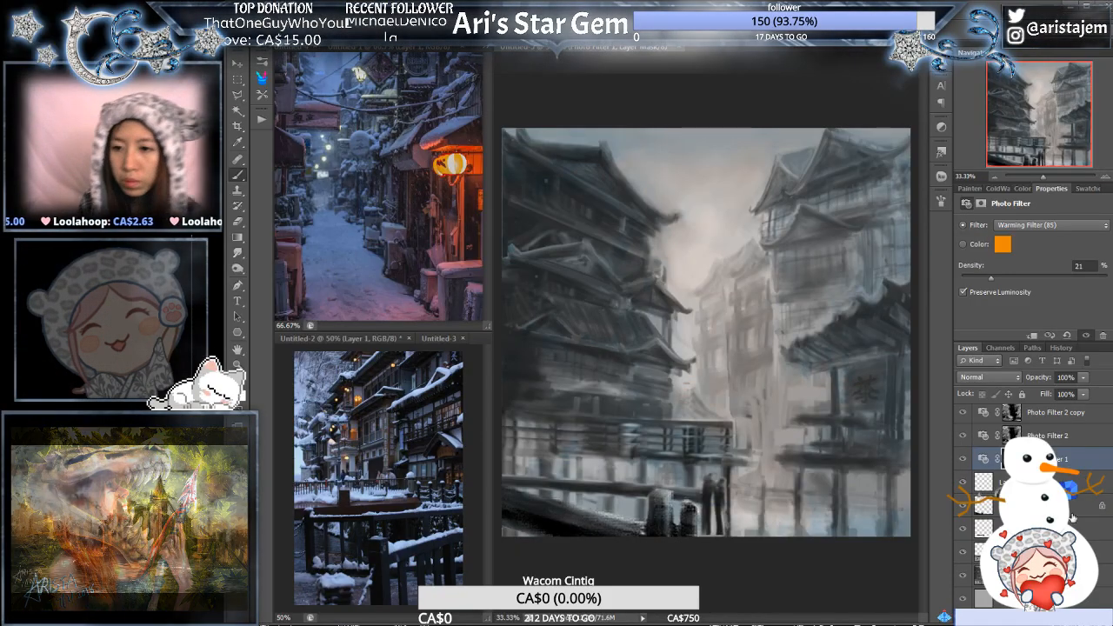
scroll(1068, 445, "up", 1)
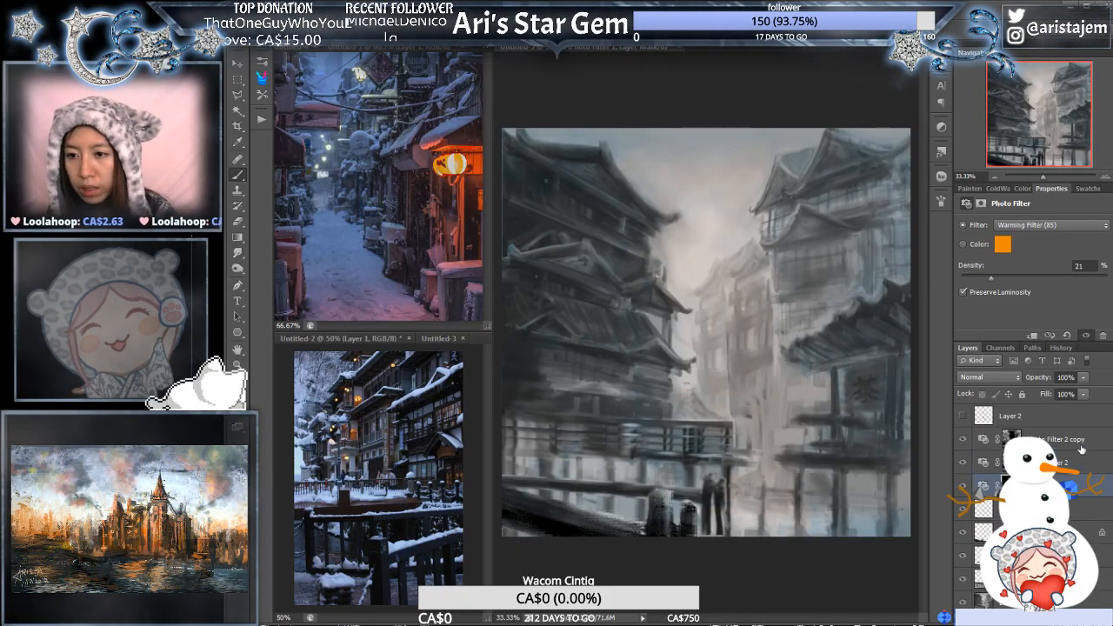
- Add a black solid colour fill layer above Photo Filter 2 copy in Color Dodge mode, and clip a new empty layer to it
left_click(1079, 442)
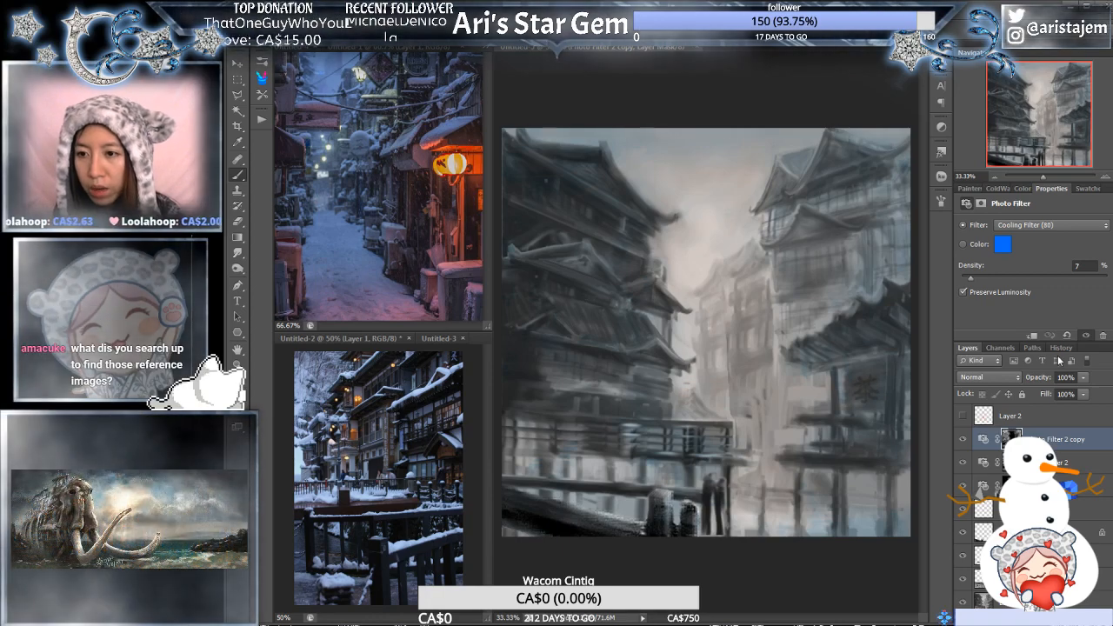
left_click(1055, 356)
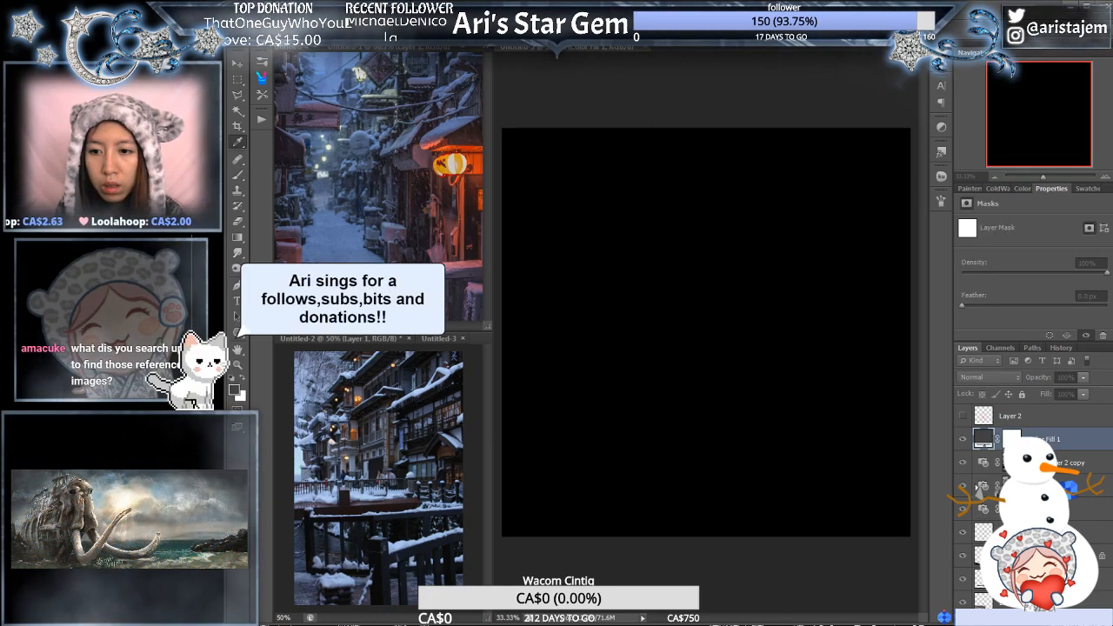
left_click(993, 487)
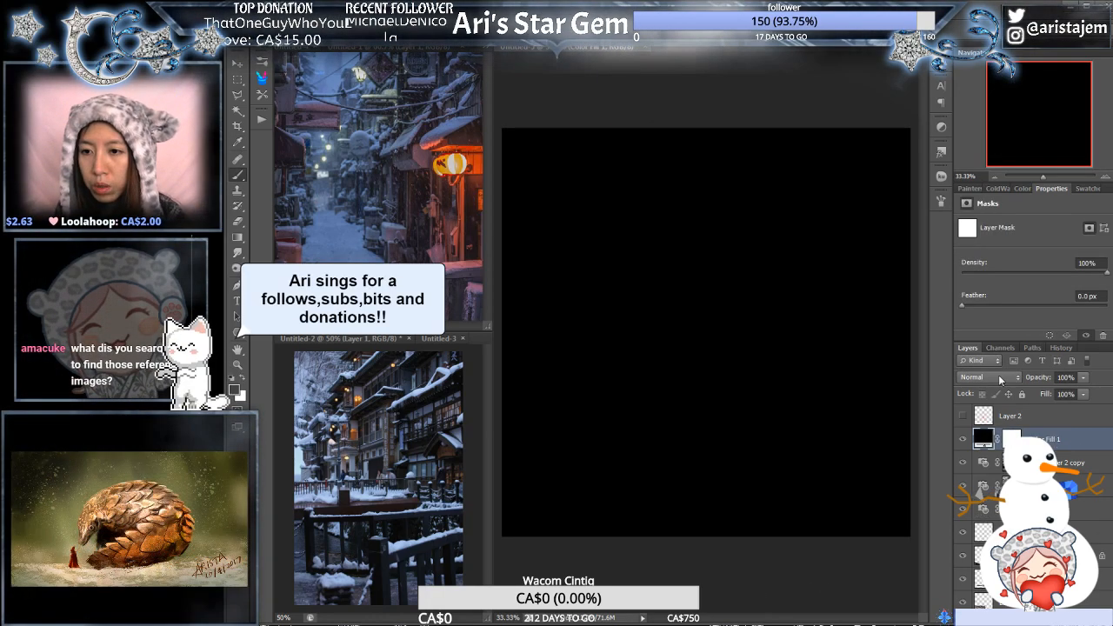
key("alt+shift+d")
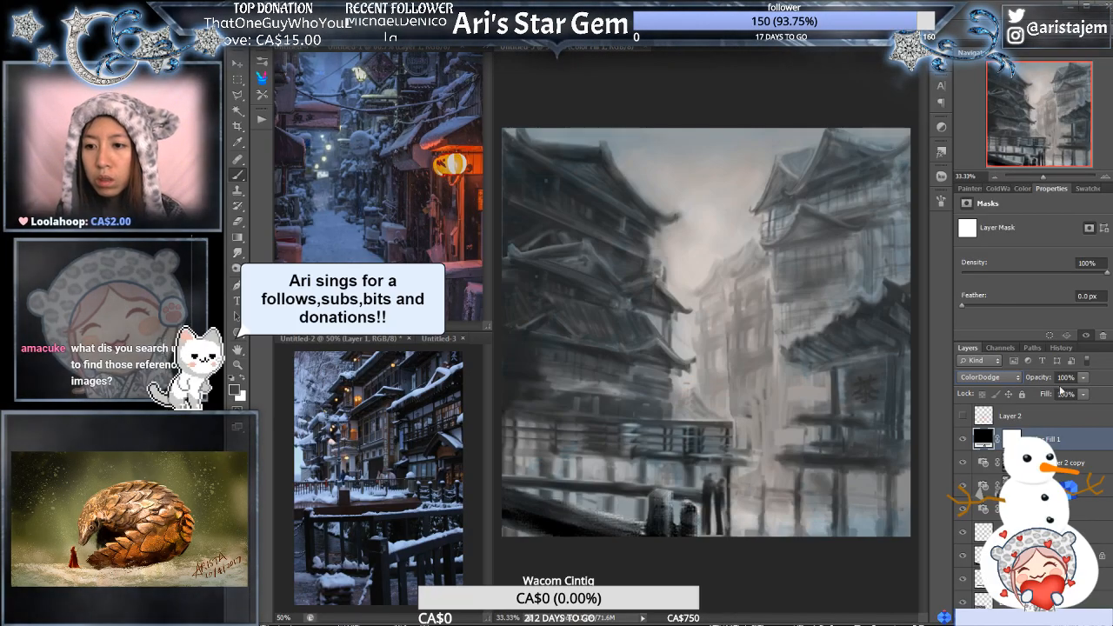
key("ctrl+alt+shift+n")
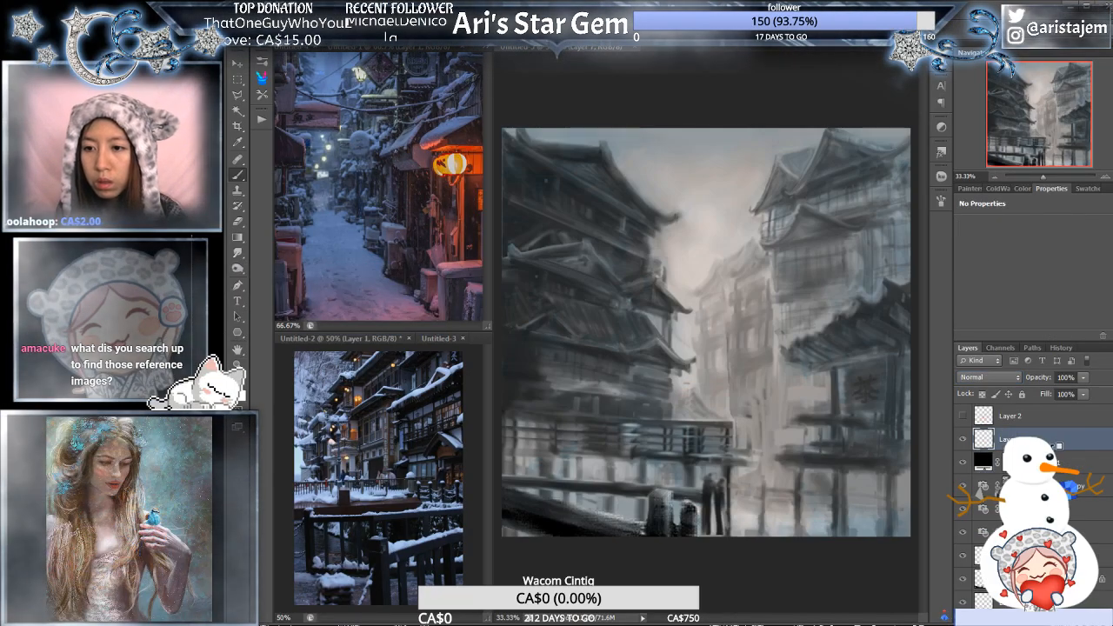
key("ctrl+alt+g")
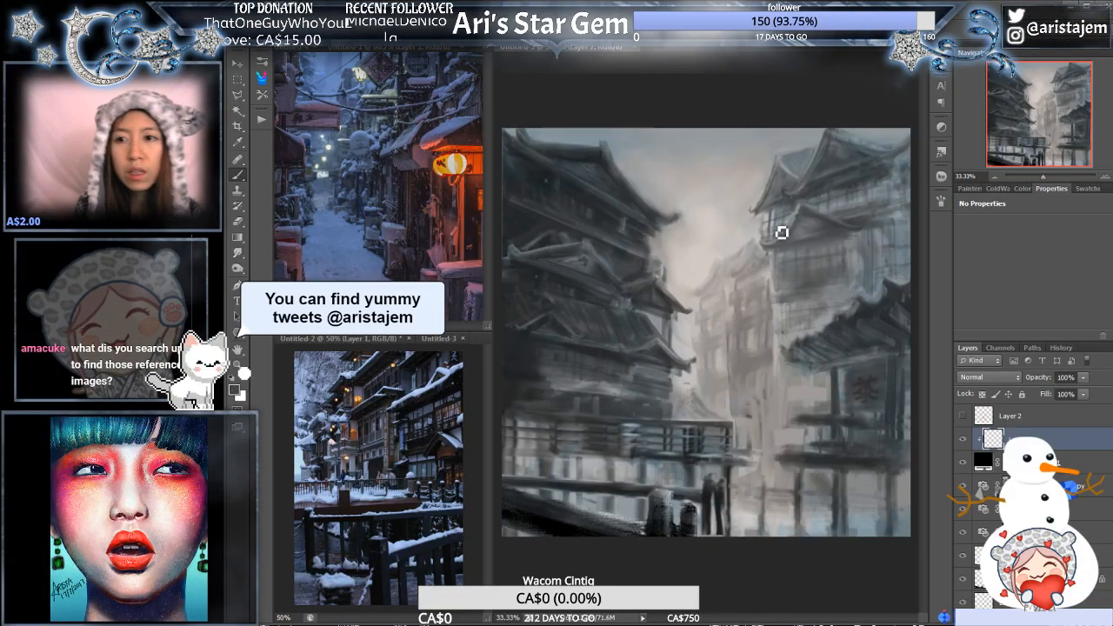
- Choose a saturated orange and paint small glowing windows across all the buildings, plus larger lanterns on the right-hand foreground pavilion
left_click(971, 188)
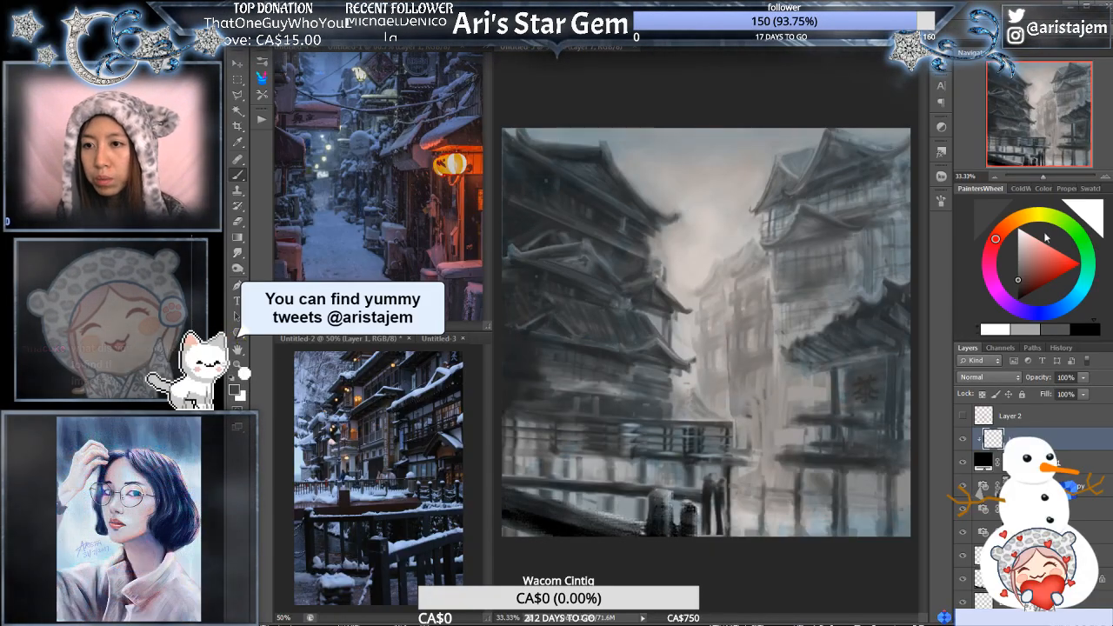
left_click(1010, 224)
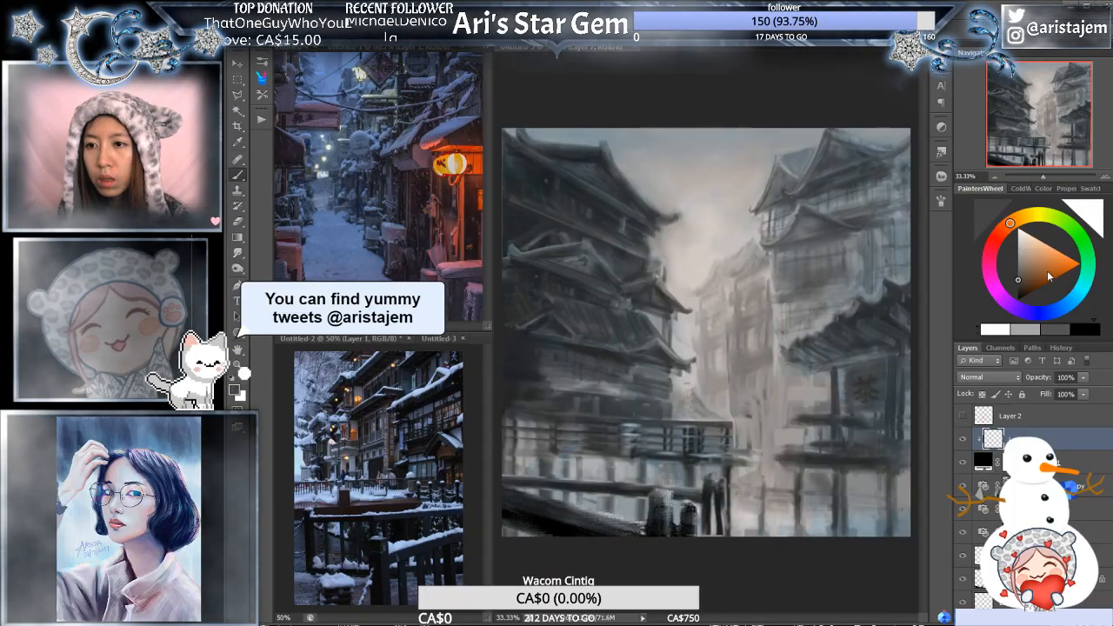
left_click(1060, 263)
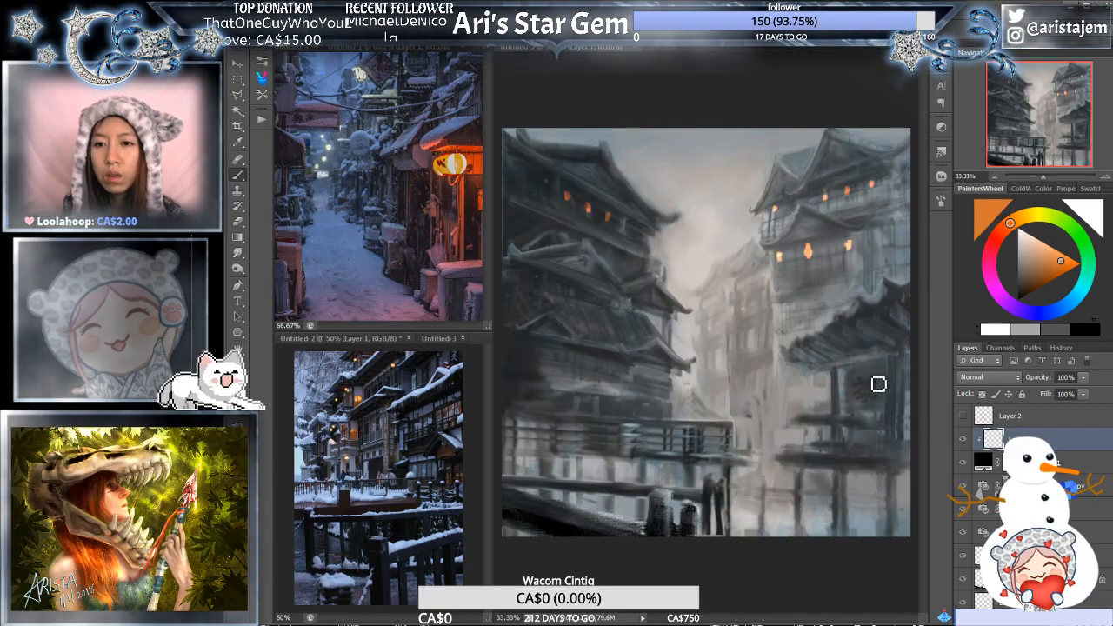
left_click_drag(838, 376, 838, 391)
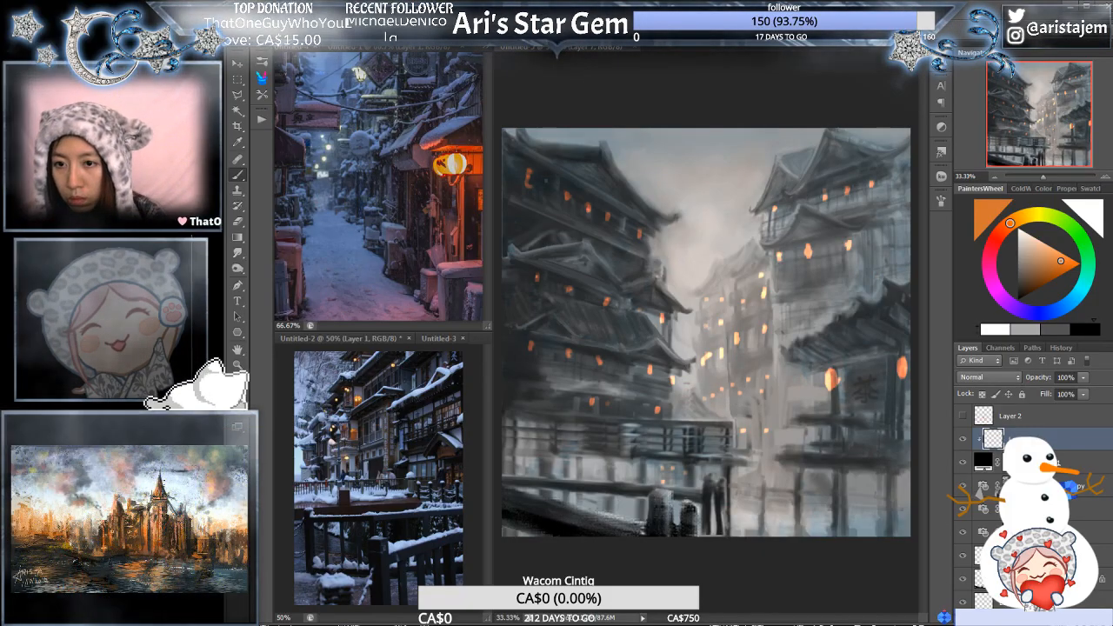
- Add a Color Lookup adjustment layer above Photo Filter 2 copy with the FoggyNight.3DL file and lower its opacity to 21%
left_click(1072, 487)
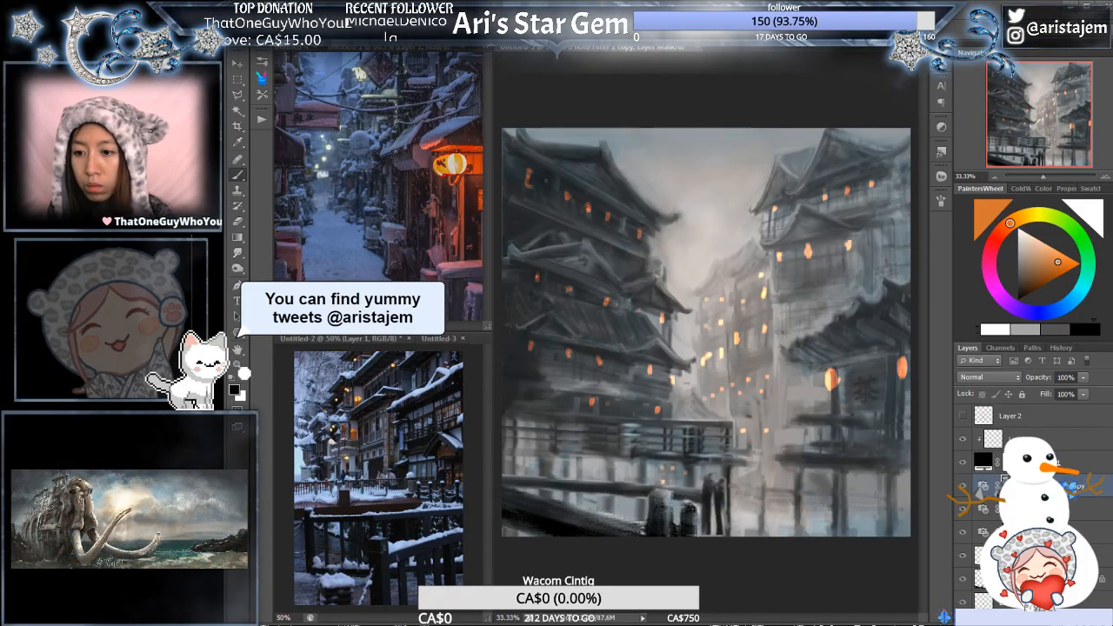
left_click(1067, 538)
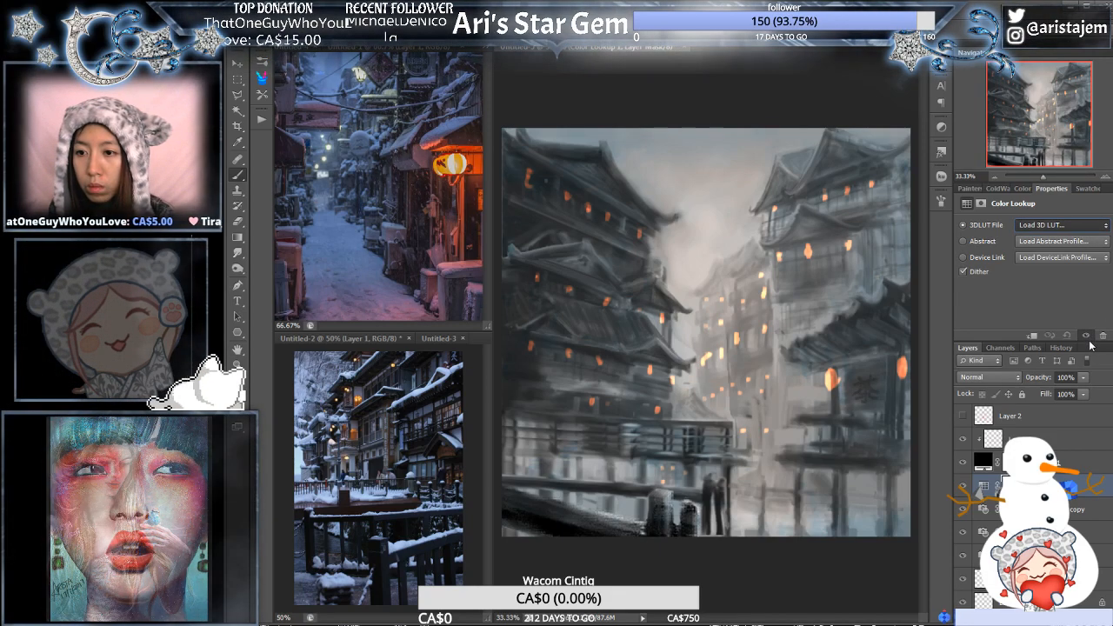
left_click(1085, 390)
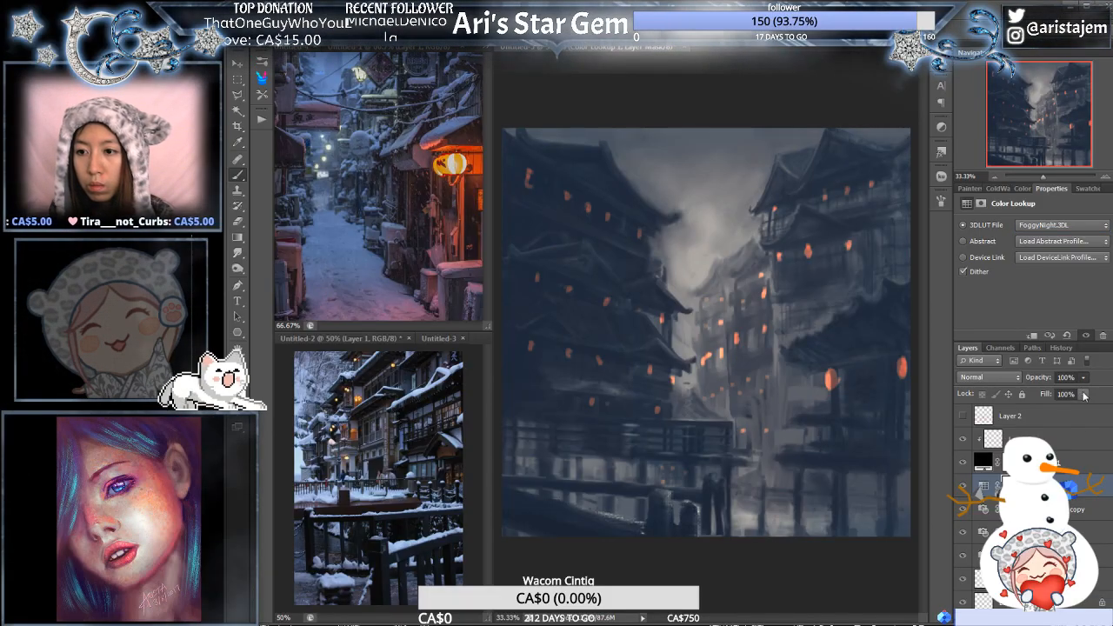
left_click_drag(1081, 395, 1010, 396)
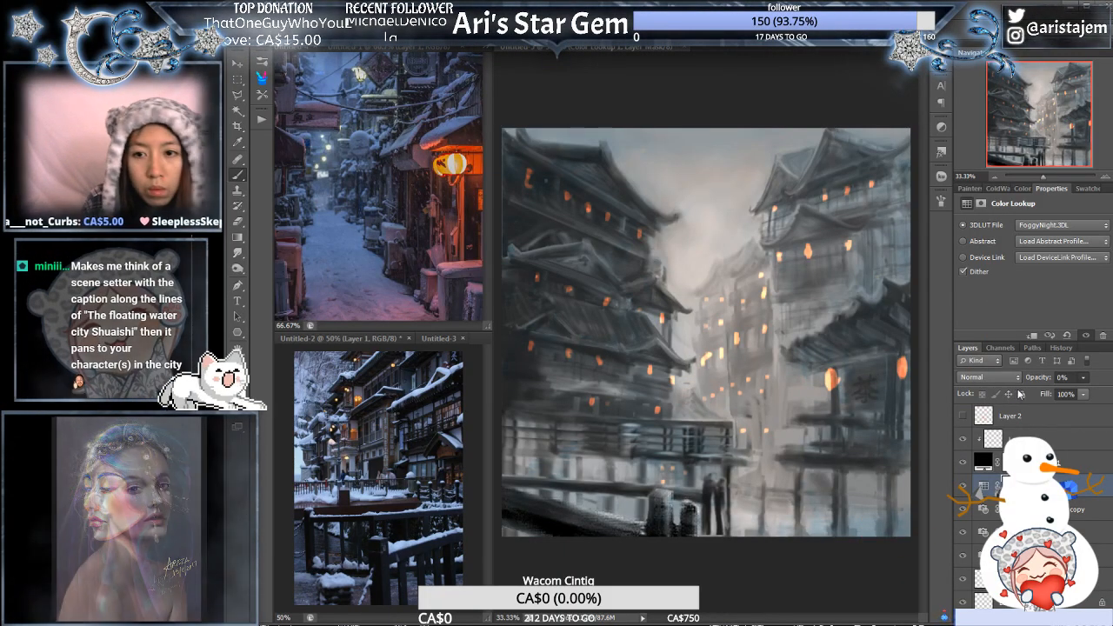
left_click_drag(1025, 394, 1043, 391)
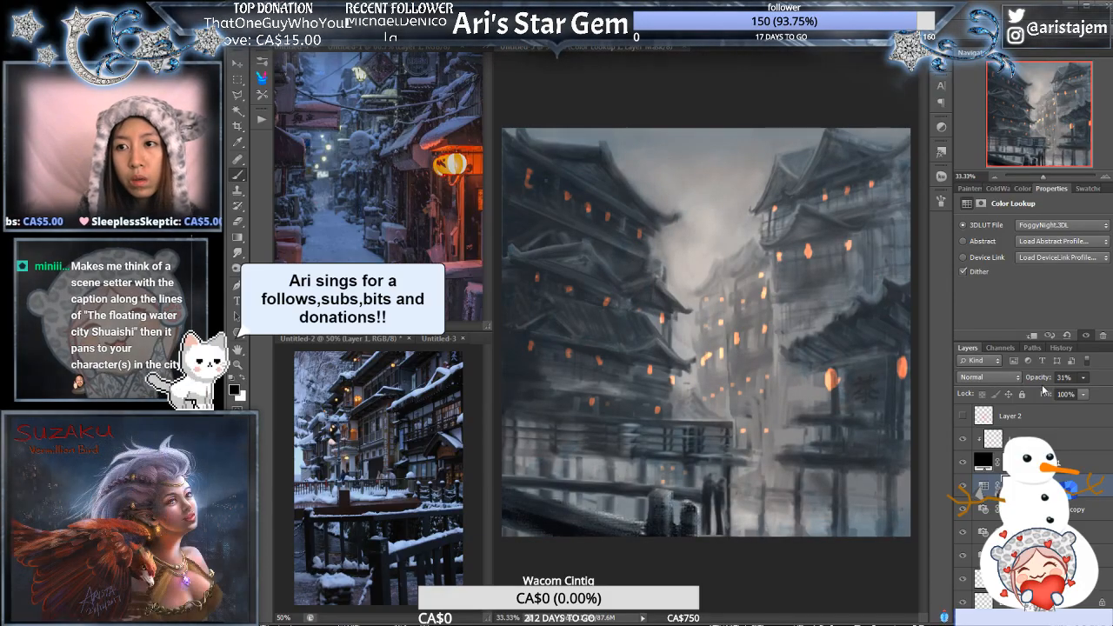
left_click_drag(1043, 391, 1036, 393)
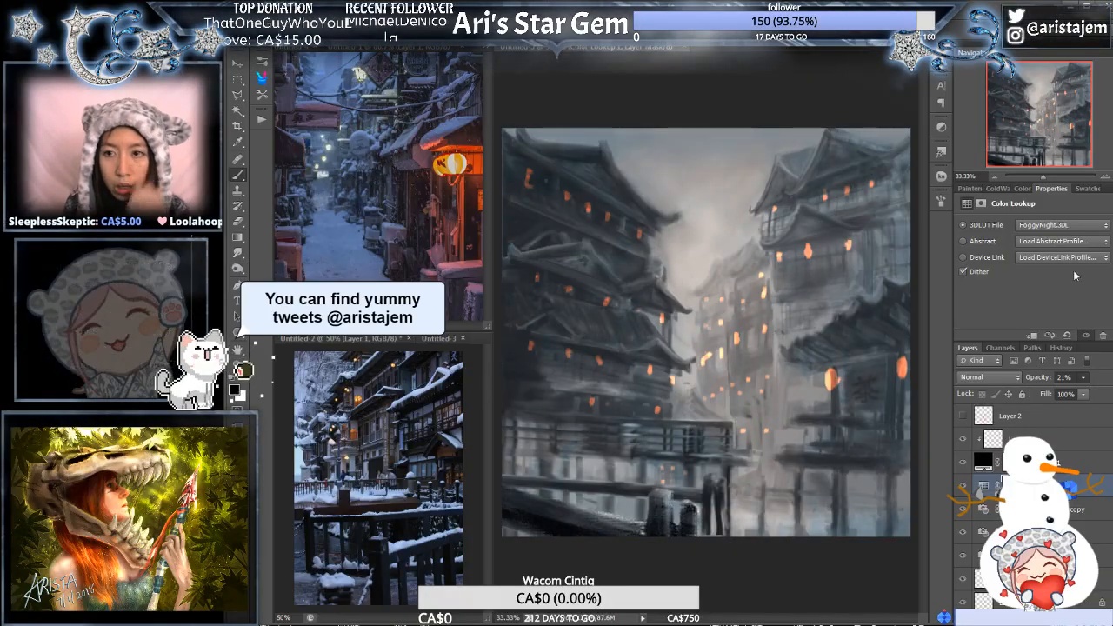
- Compare the 3DLUT files from 2Strip.look through DropBlues.3DL and FallColors.look, keep FoggyNight.3DL, and set the Color Lookup layer's opacity to 47%
left_click(1076, 227)
left_click(1070, 272)
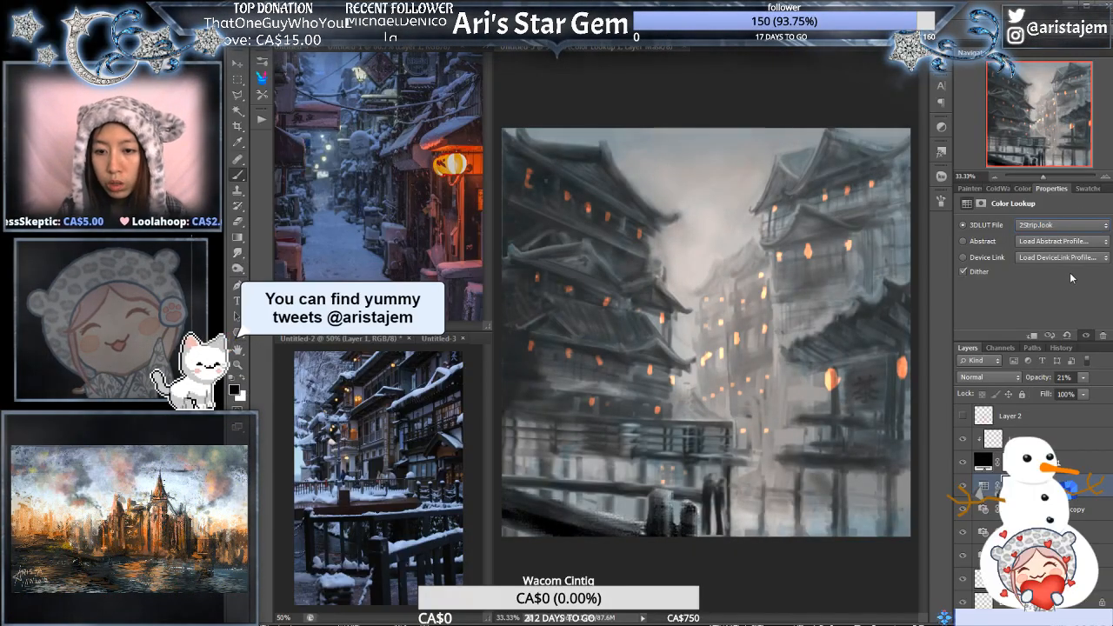
key("Down")
key("Down")
key("Down")
key("Down")
key("Down")
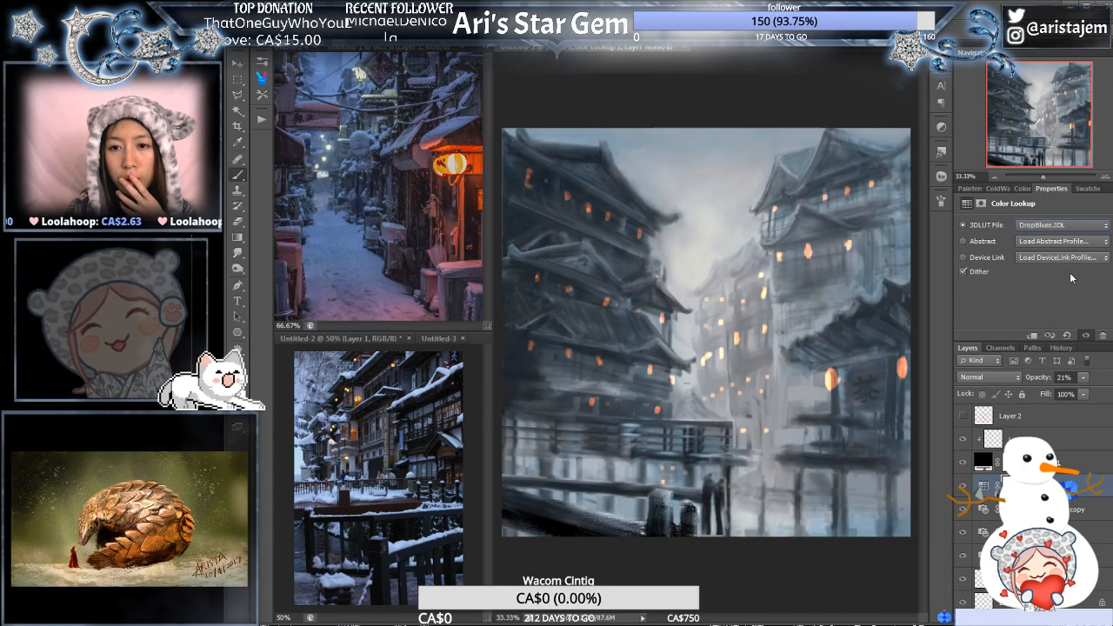
key("Down")
key("Down")
key("Down")
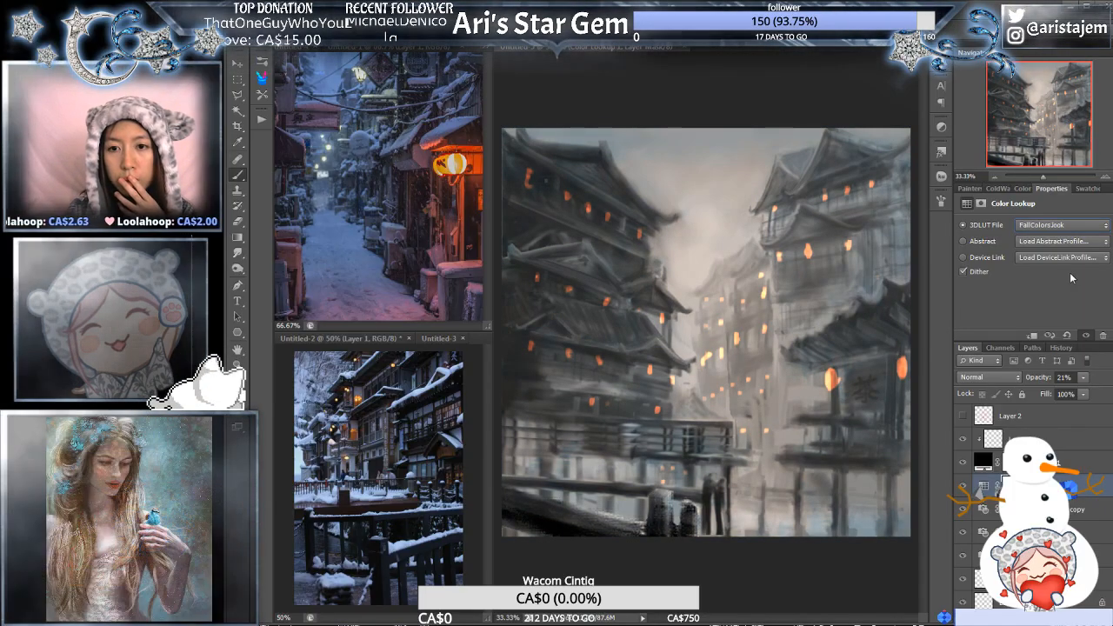
key("Down")
key("Down")
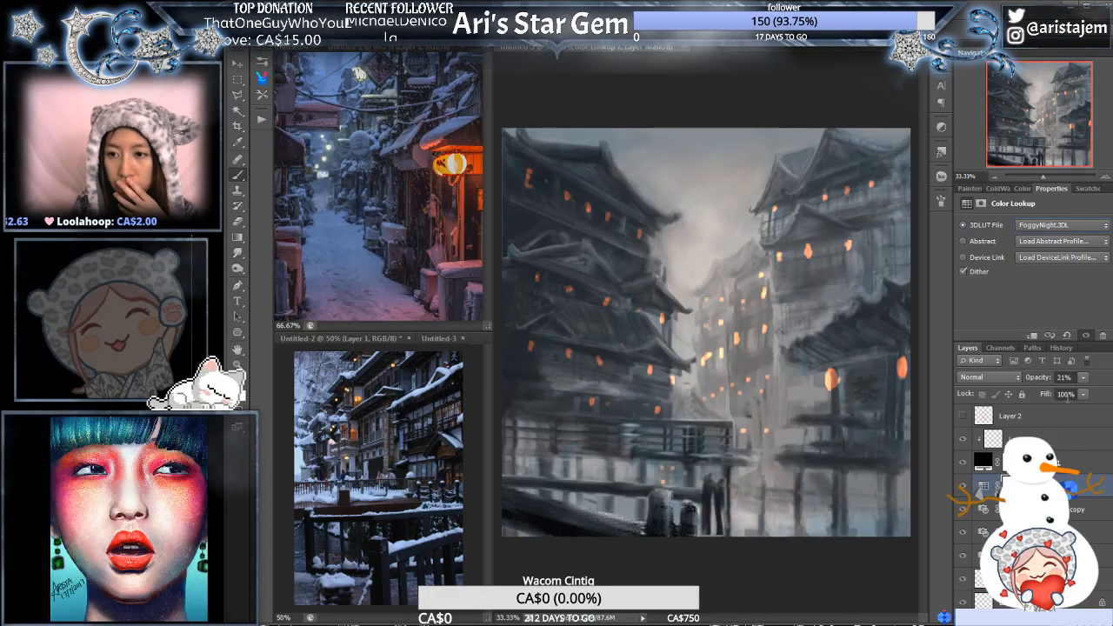
left_click(1083, 377)
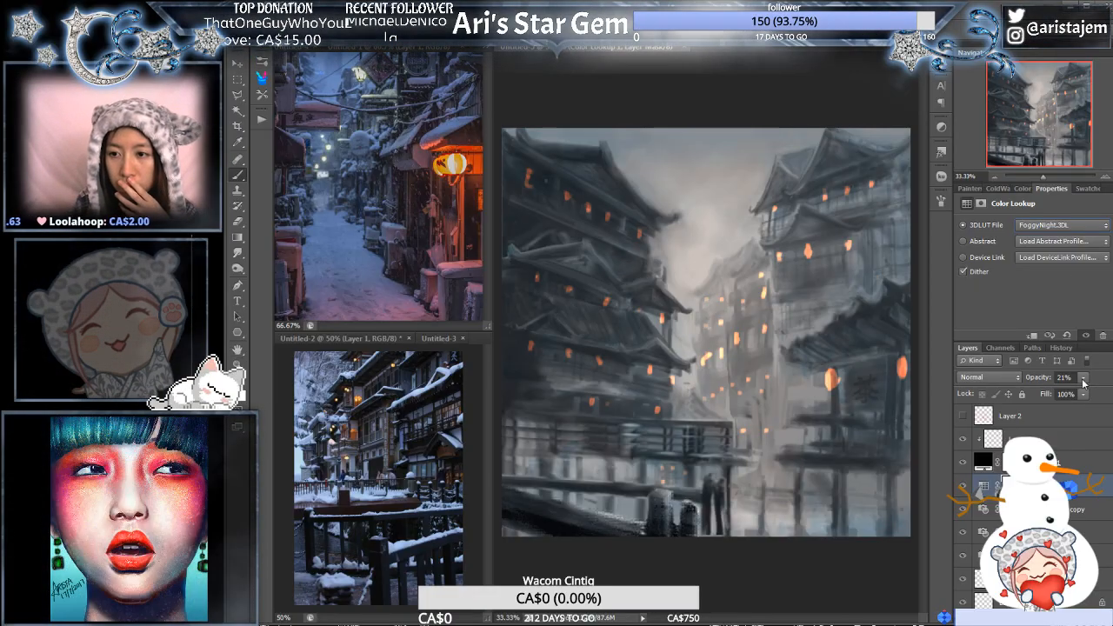
left_click_drag(1073, 394, 1093, 395)
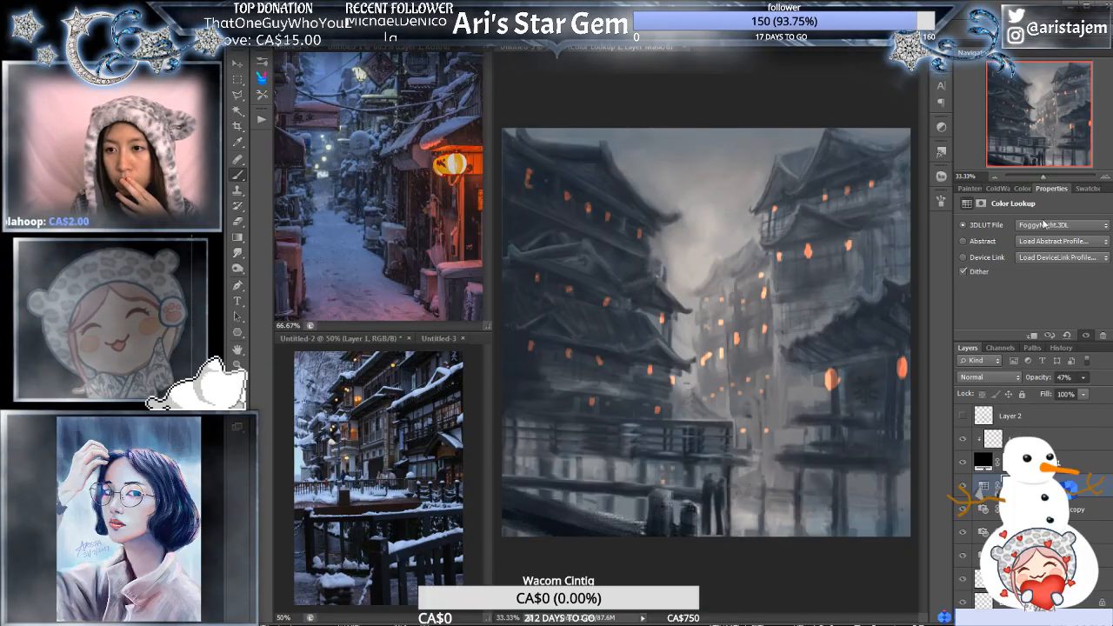
- Compare more 3DLUT files on the Color Lookup layer, including Crisp_Winter.look, LateSunset.3DL and TensionGreen.3DL, and choose NightFromDay.CUBE
left_click(1086, 329)
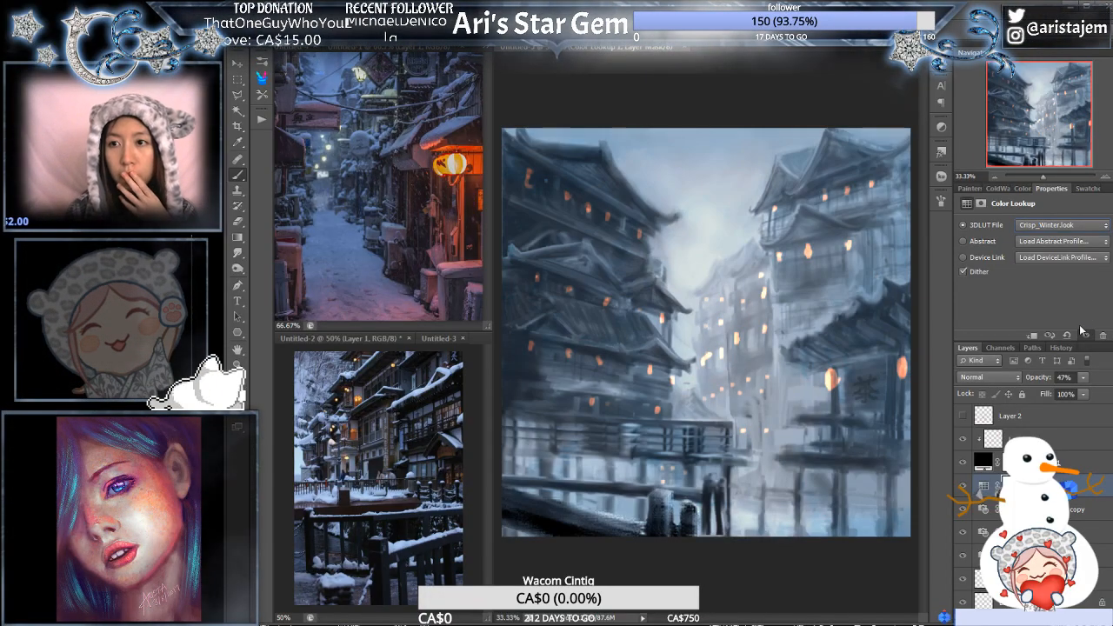
key("Down")
key("Down")
key("Down")
key("Down")
key("Down")
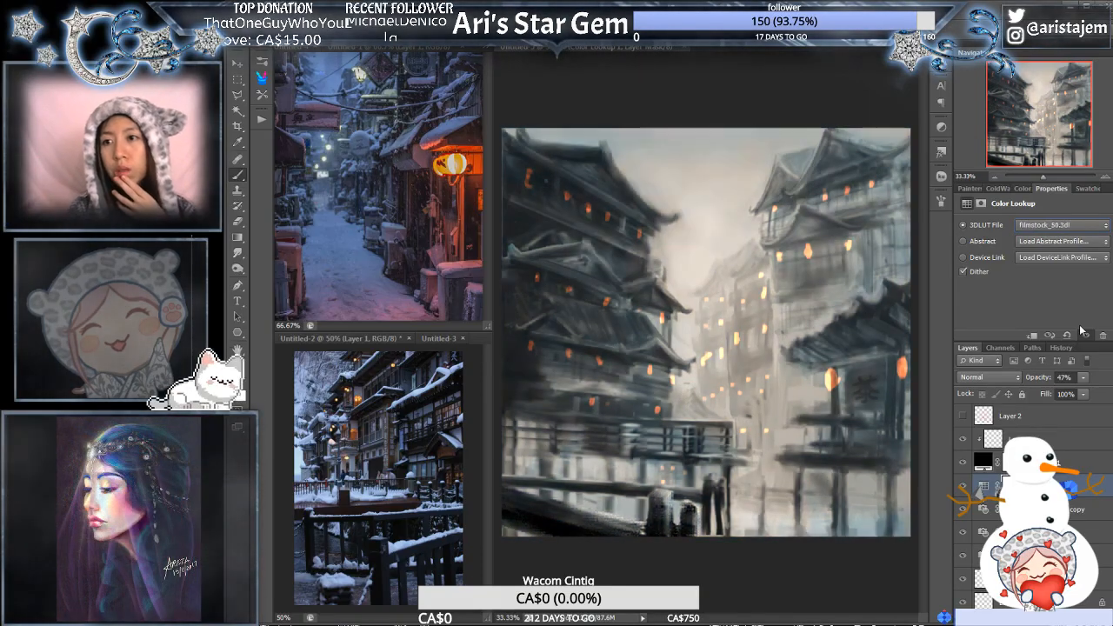
key("Down")
key("Down")
key("Down")
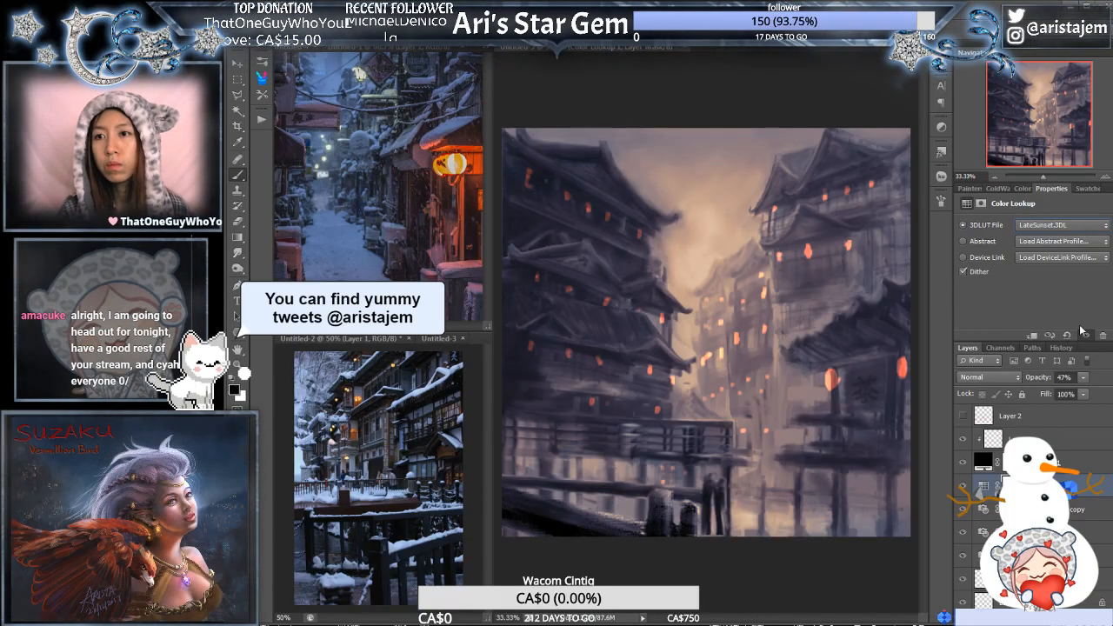
key("Down")
key("Down")
key("Down")
key("Down")
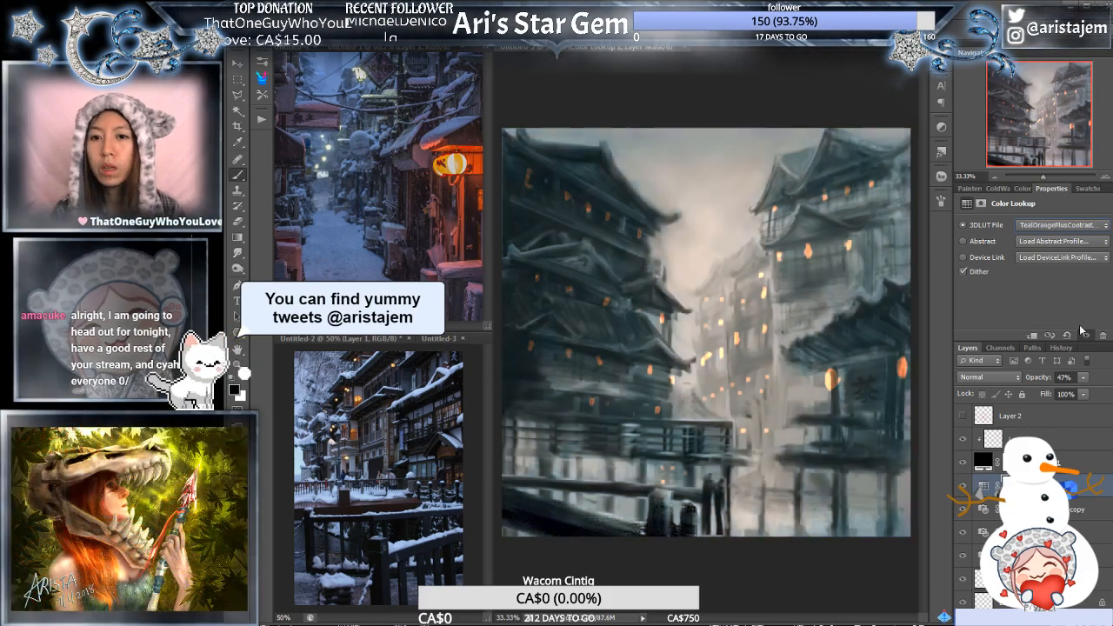
key("Down")
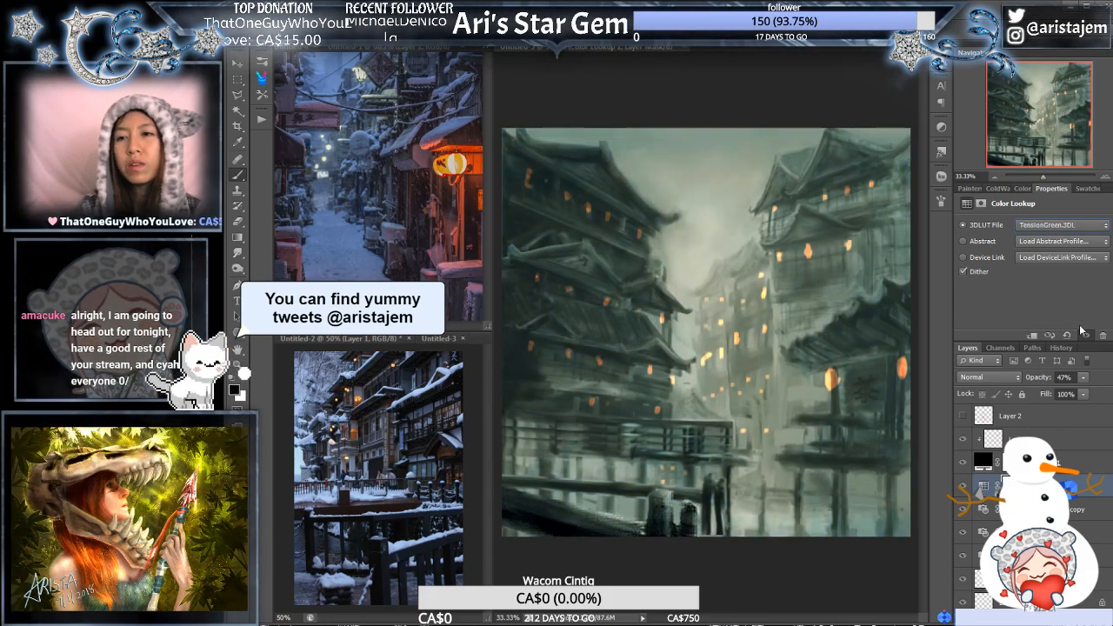
key("Up")
key("Up")
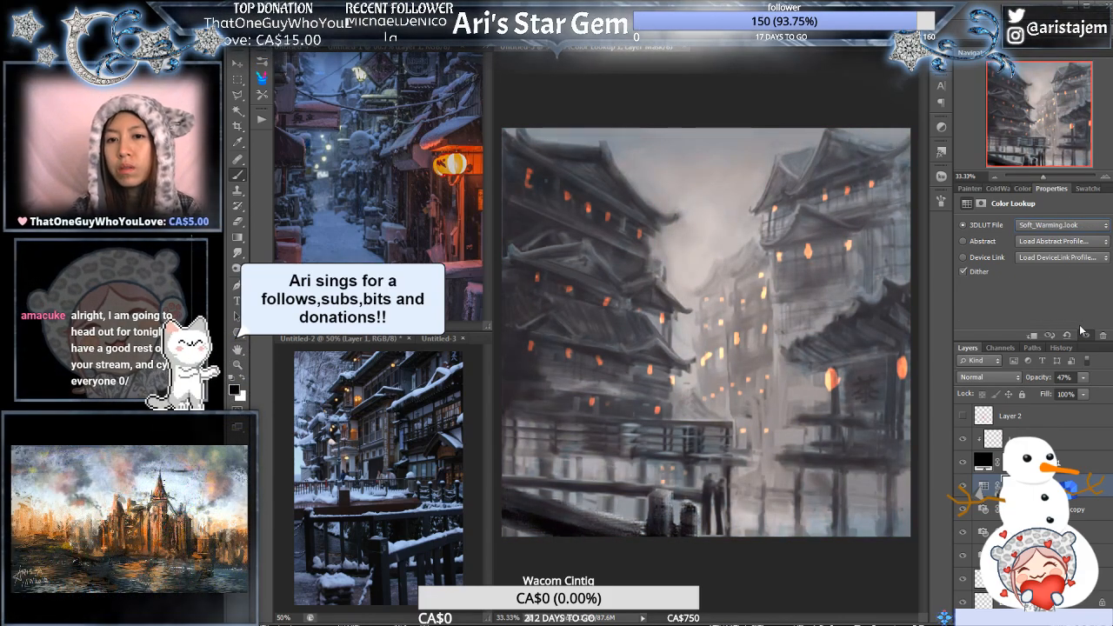
key("Up")
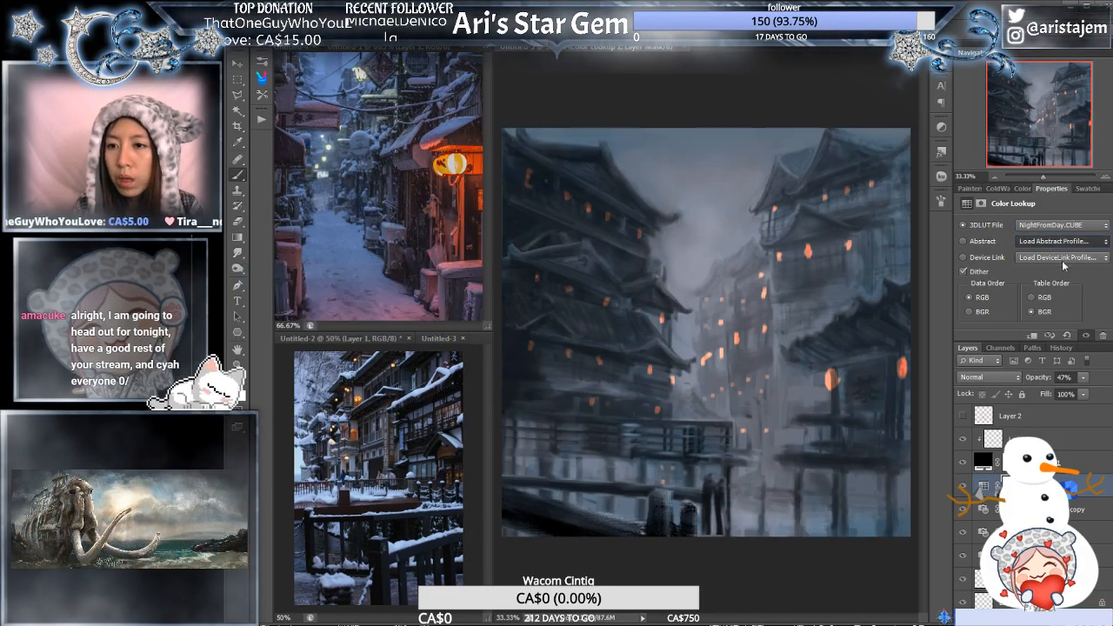
- Try the Abstract profiles BlacklightPoster, Cobalt-Carmine, Gold-Crimson and Green-Red on the Color Lookup layer
left_click(1058, 290)
left_click(1051, 244)
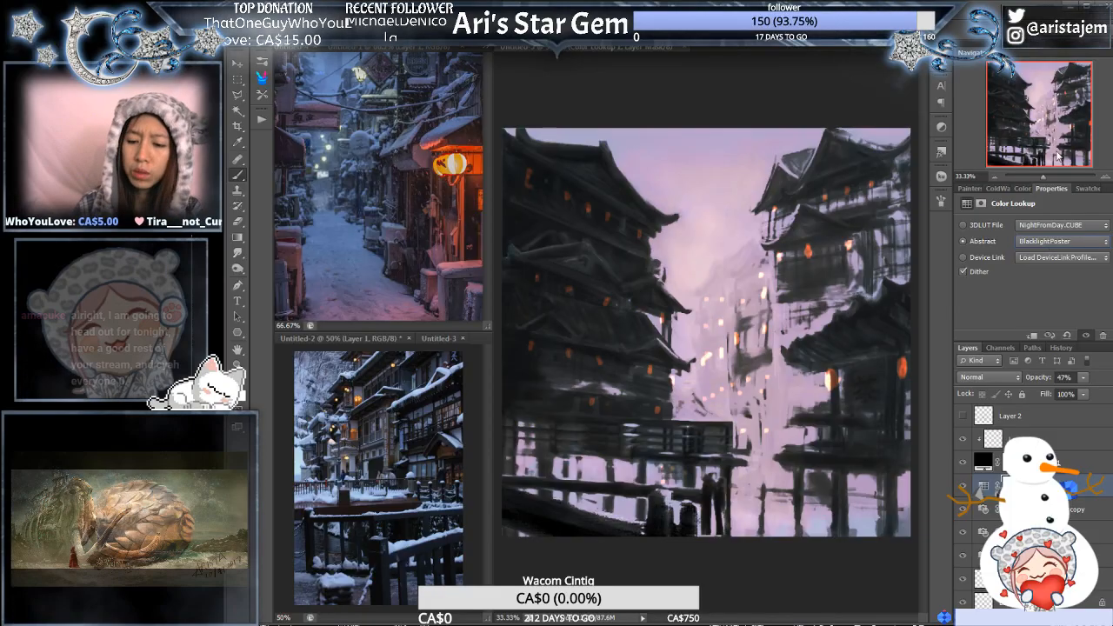
left_click(1058, 156)
key("Down")
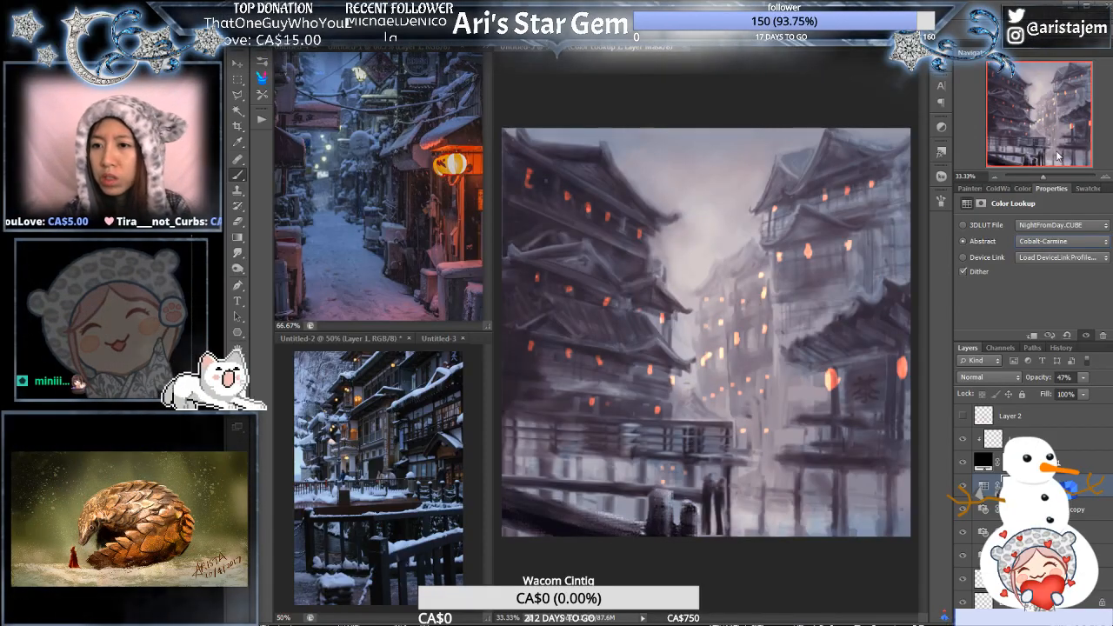
key("Down")
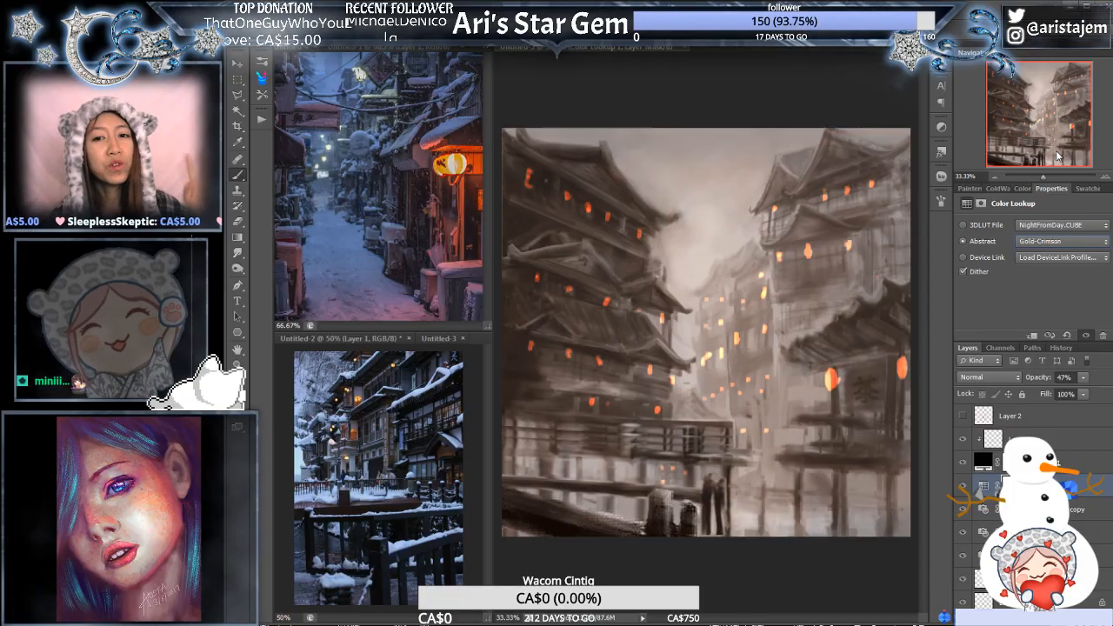
key("Down")
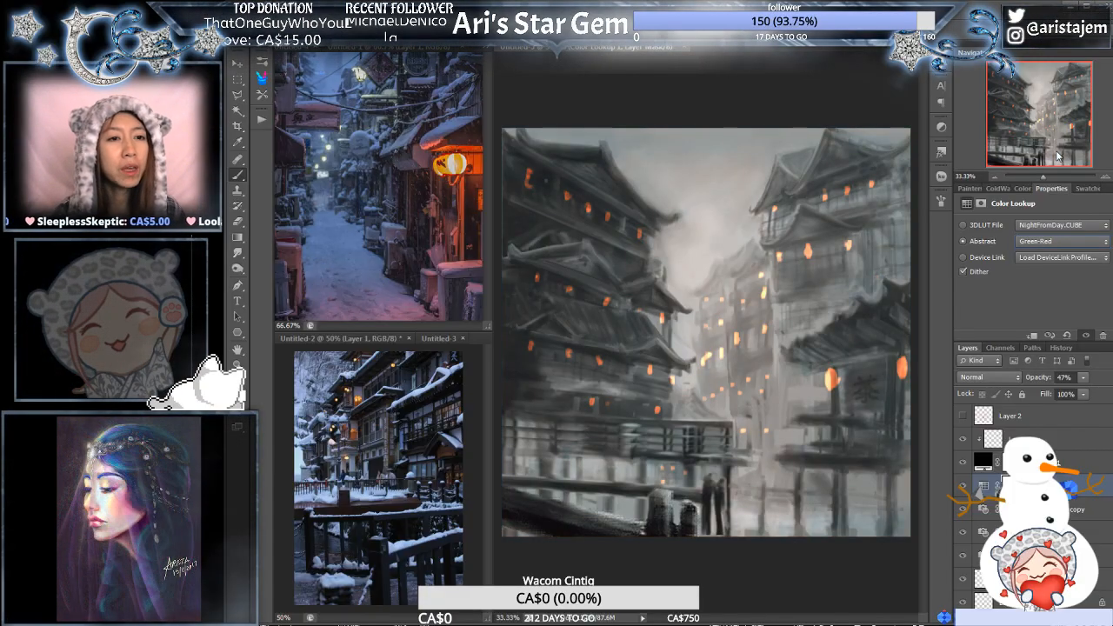
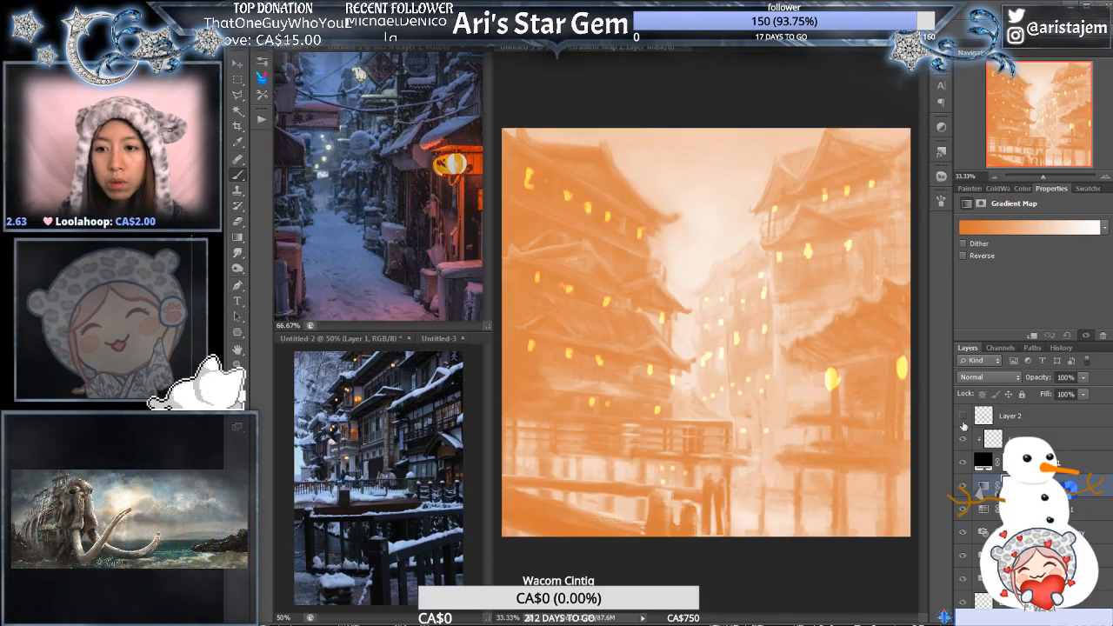
- Recolour the dark end of the Gradient Map to deep teal, checking the colours of the snowy street reference photo
left_click(1019, 229)
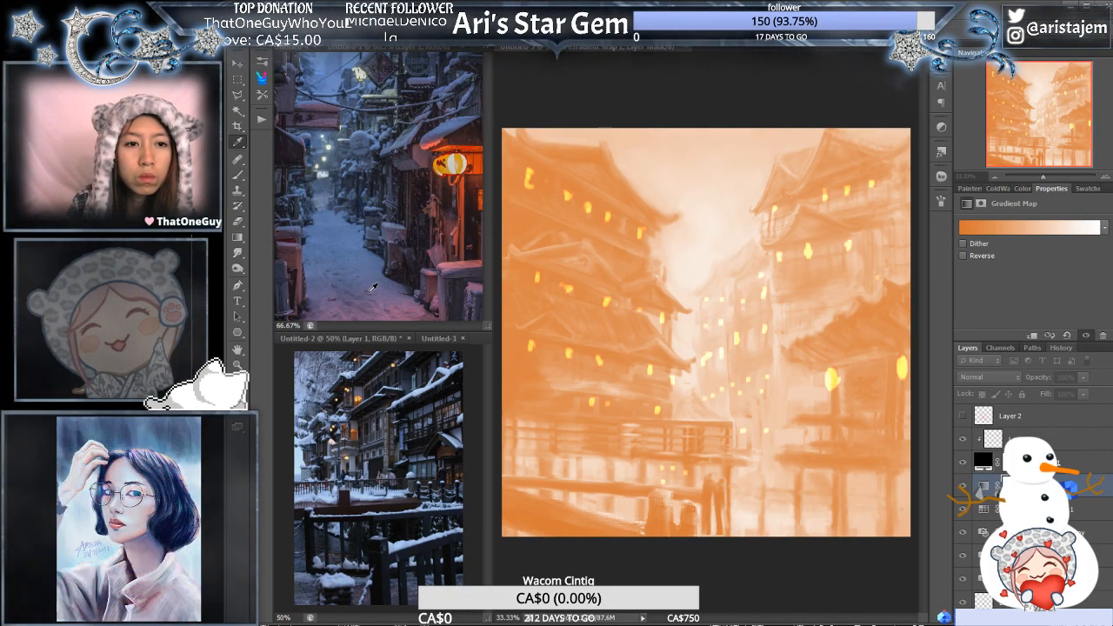
left_click_drag(369, 291, 518, 300)
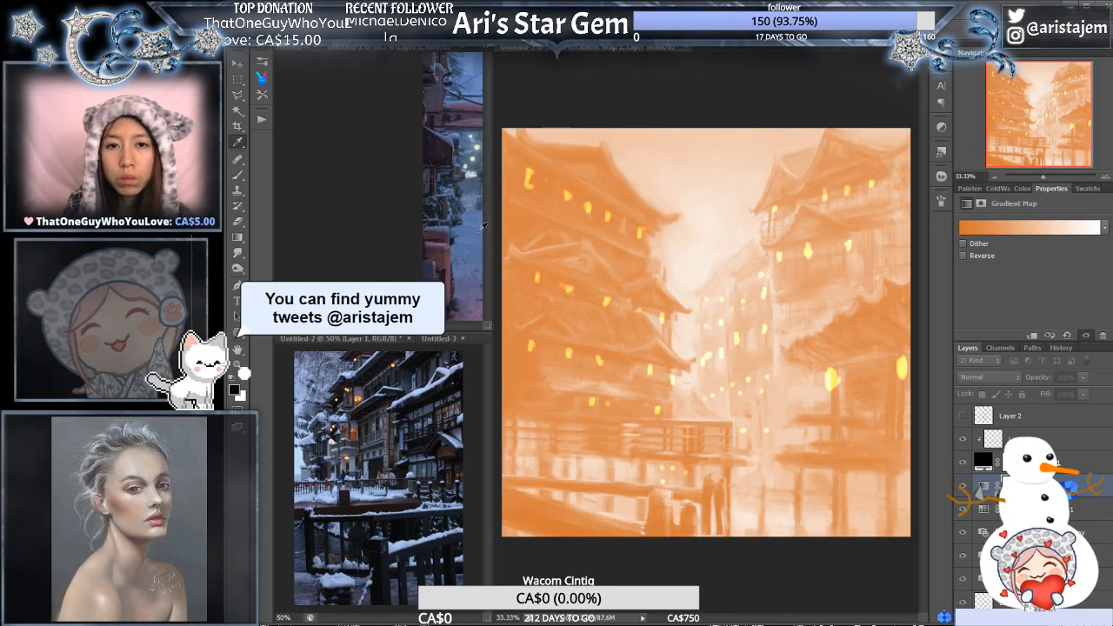
scroll(482, 217, "right", 10)
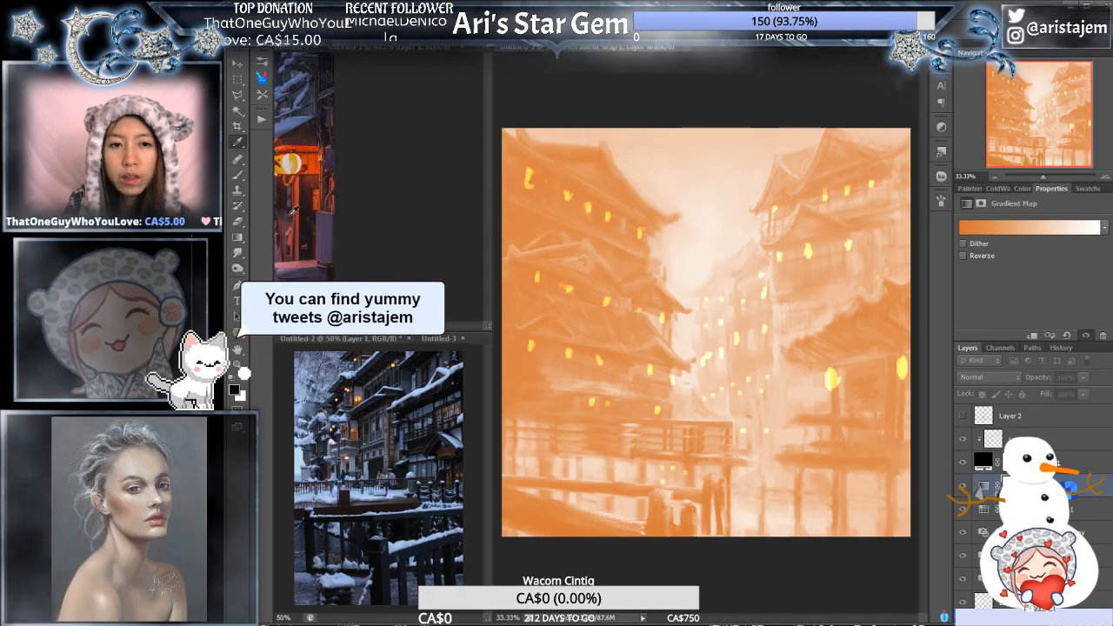
left_click_drag(279, 210, 414, 212)
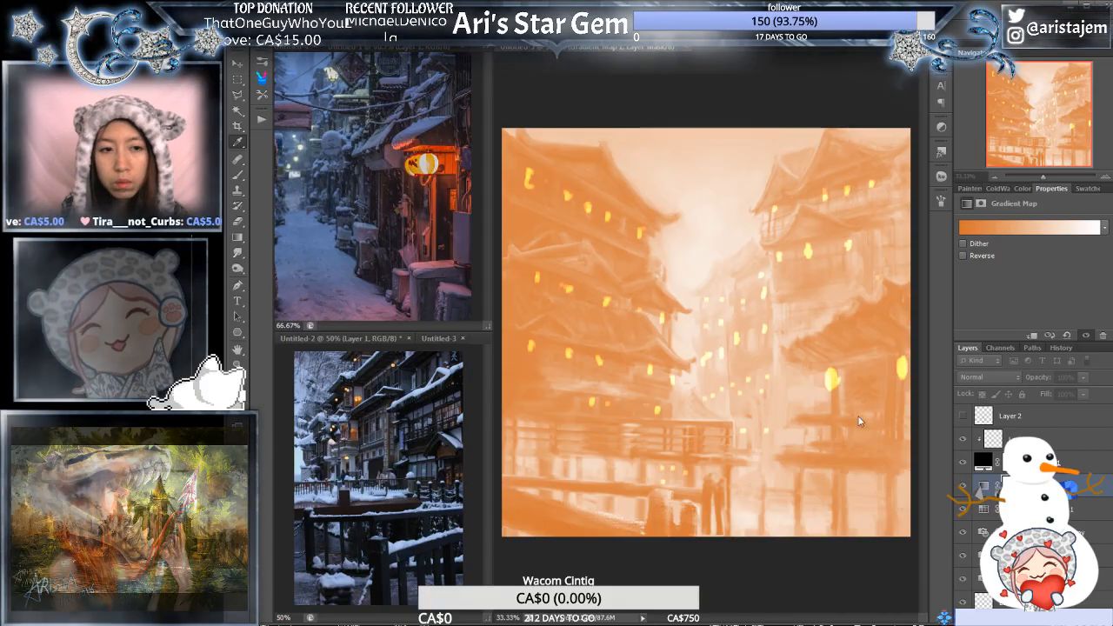
left_click(746, 362)
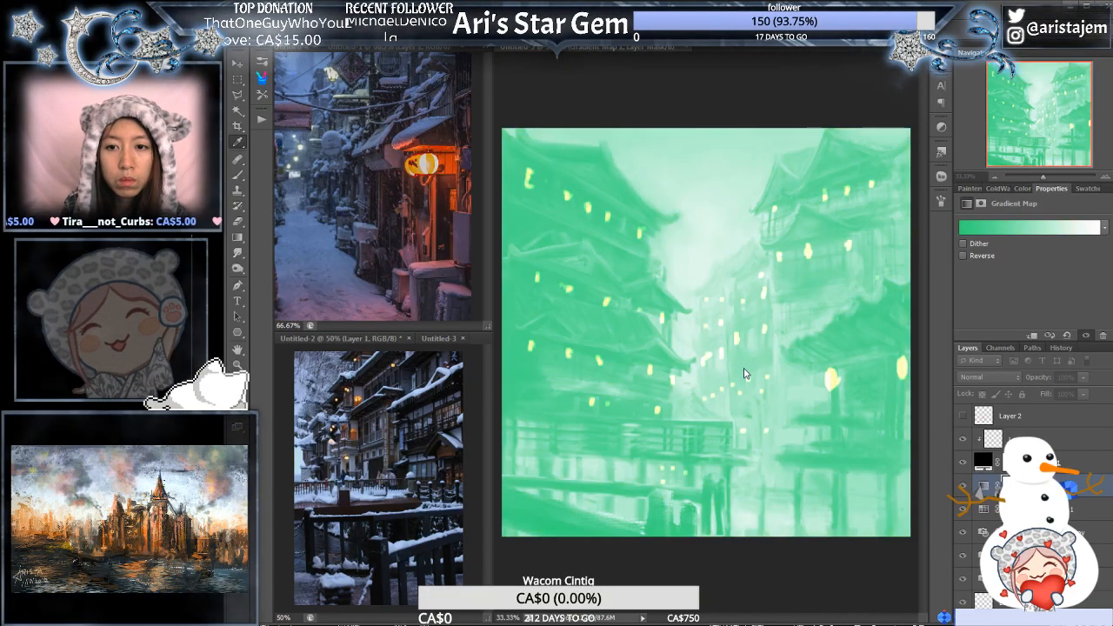
left_click(700, 390)
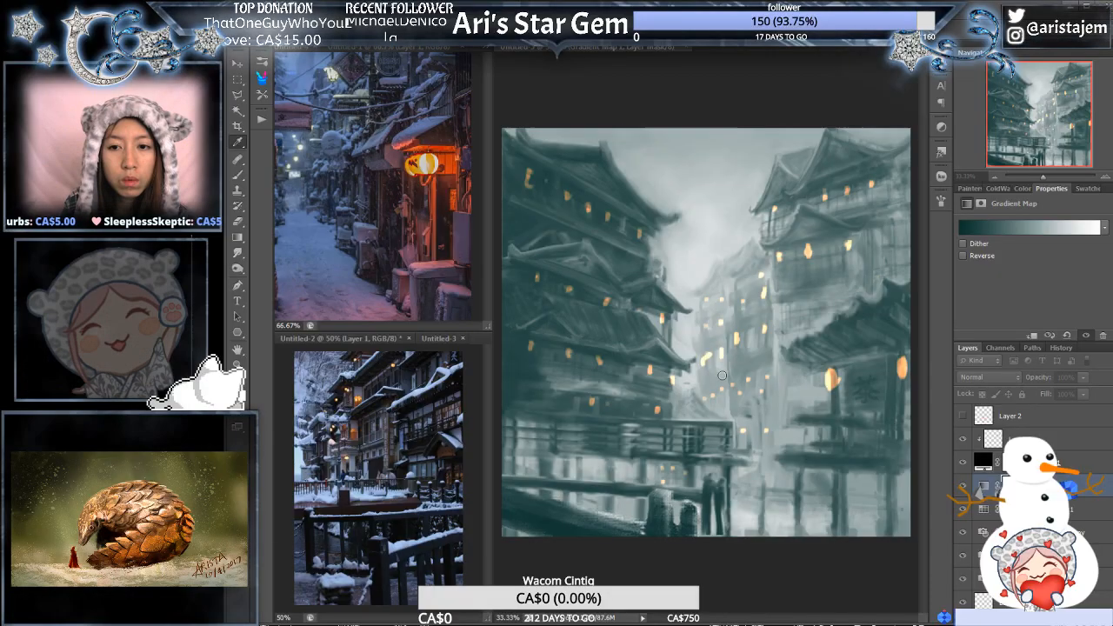
left_click(711, 401)
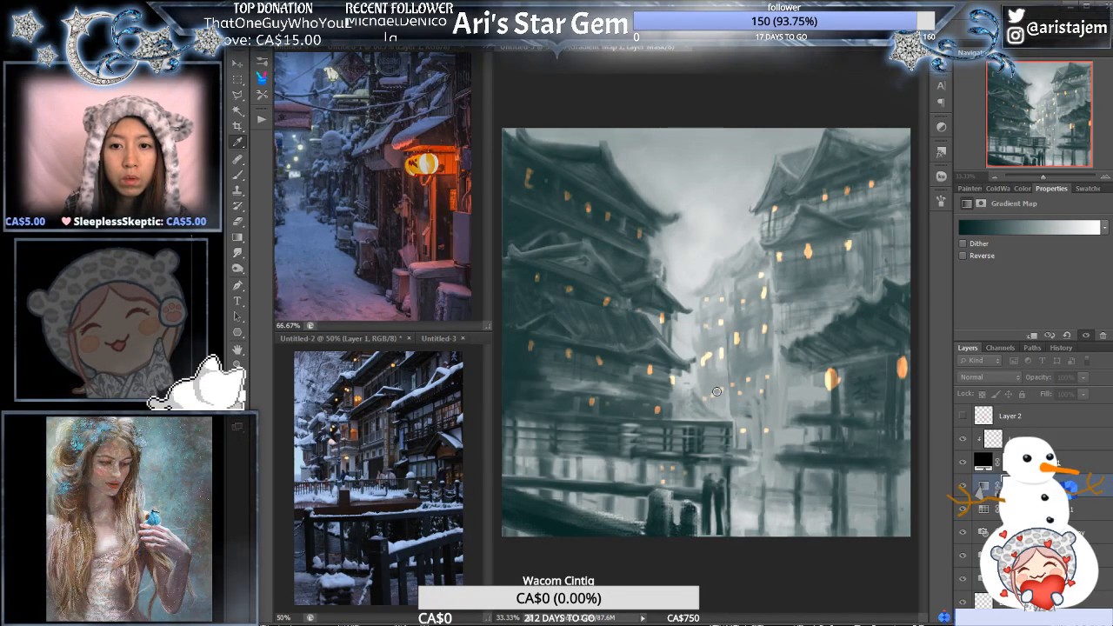
left_click(736, 386)
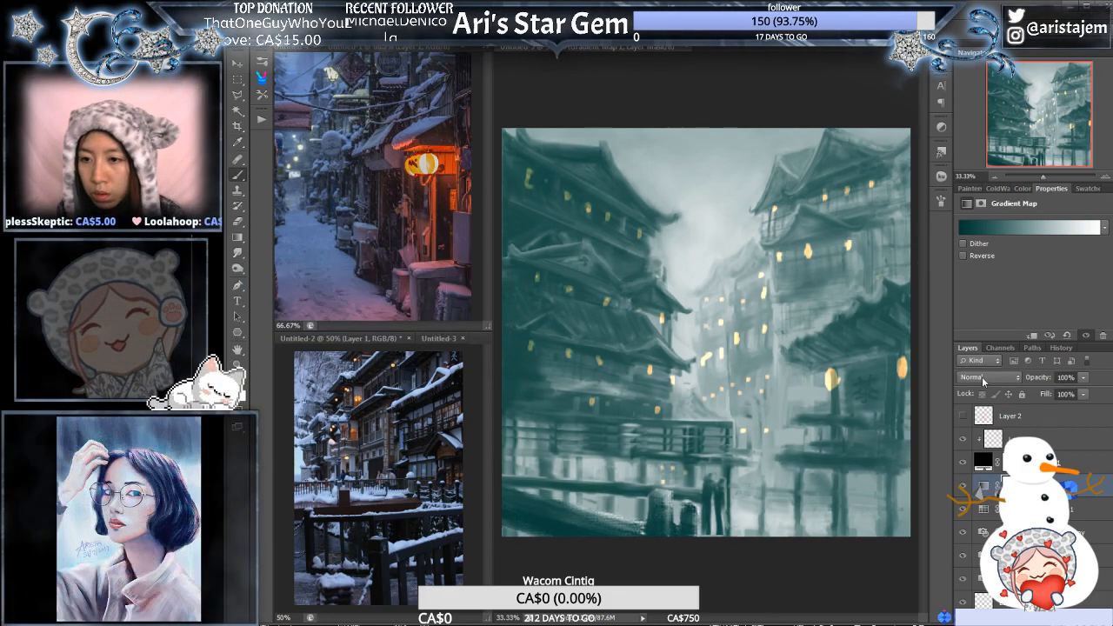
- Try Overlay on the Gradient Map layer, set its blend mode to Color and lower the opacity to 25%
key("alt+shift+o")
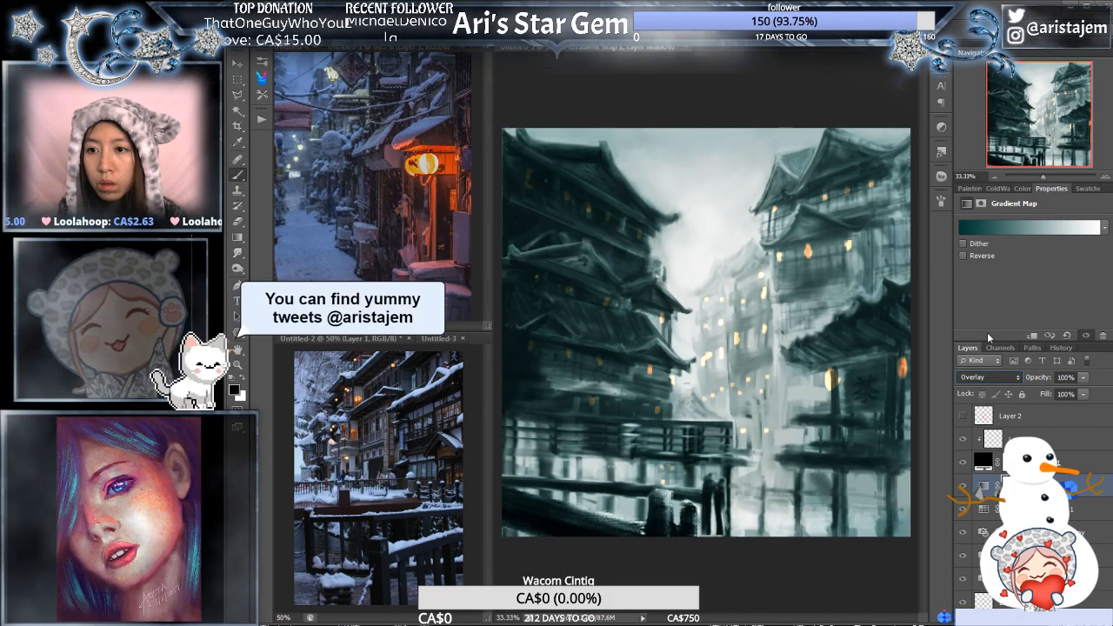
key("alt+shift+c")
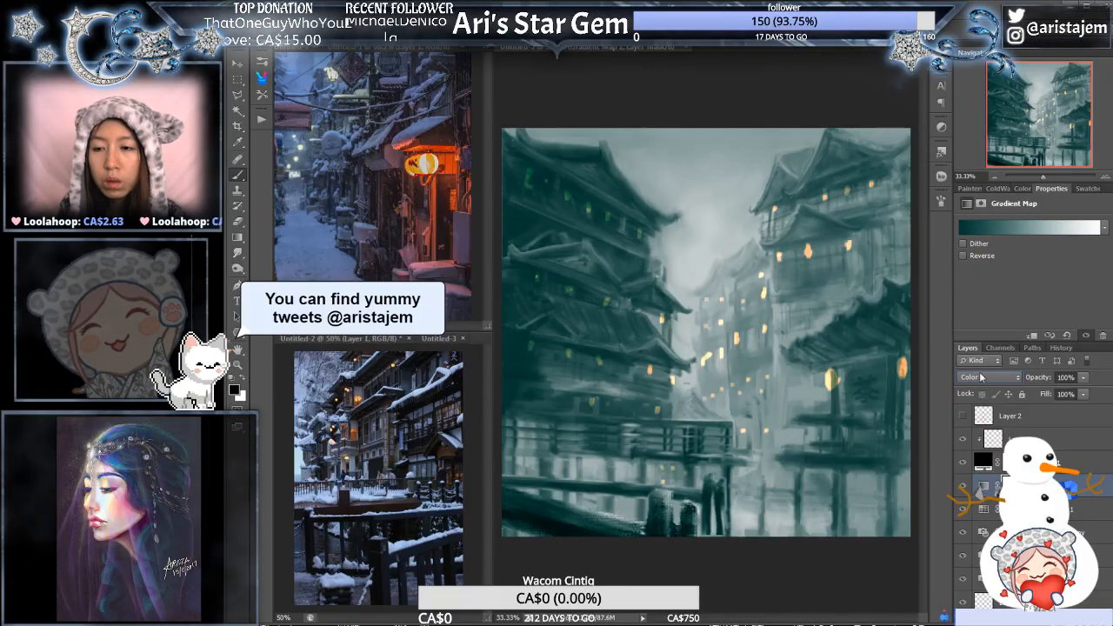
left_click_drag(1083, 396, 1049, 396)
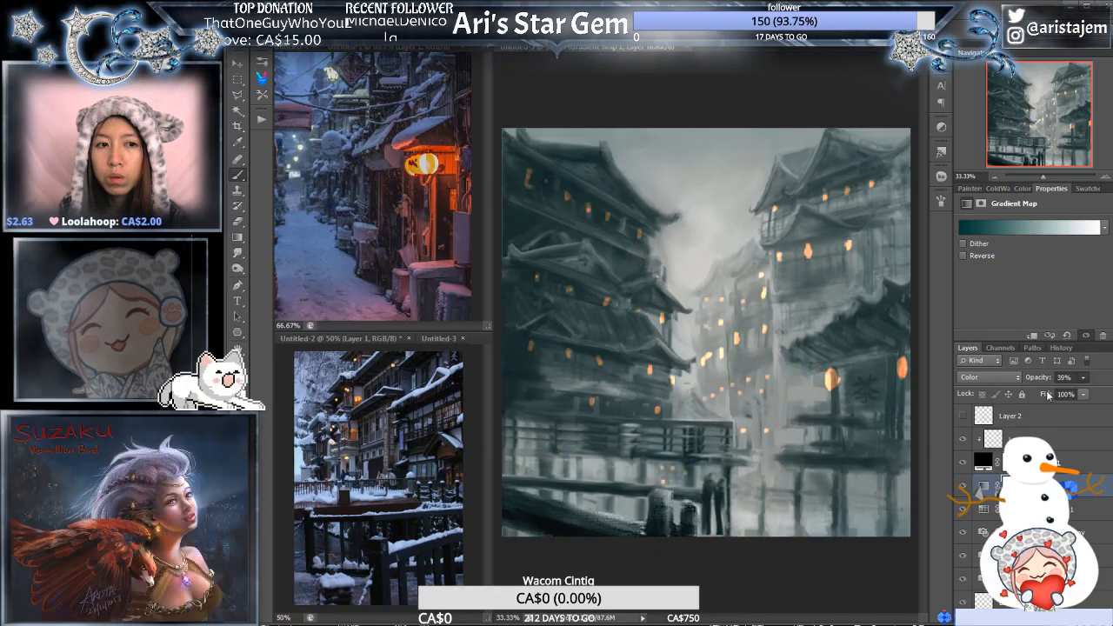
left_click_drag(1048, 396, 1051, 396)
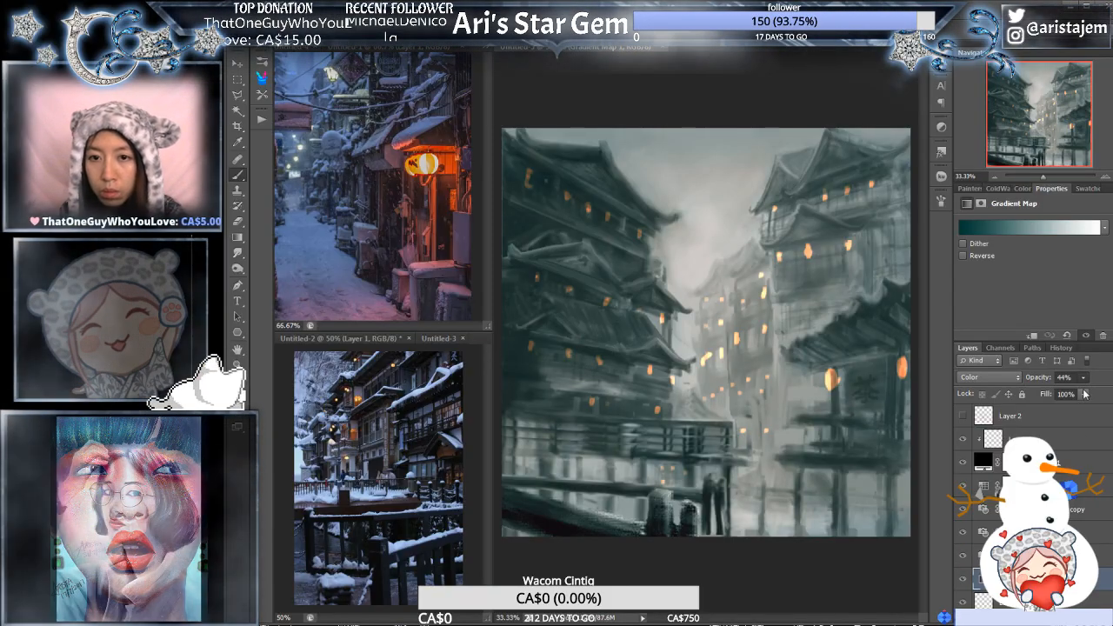
left_click_drag(1059, 390, 1059, 389)
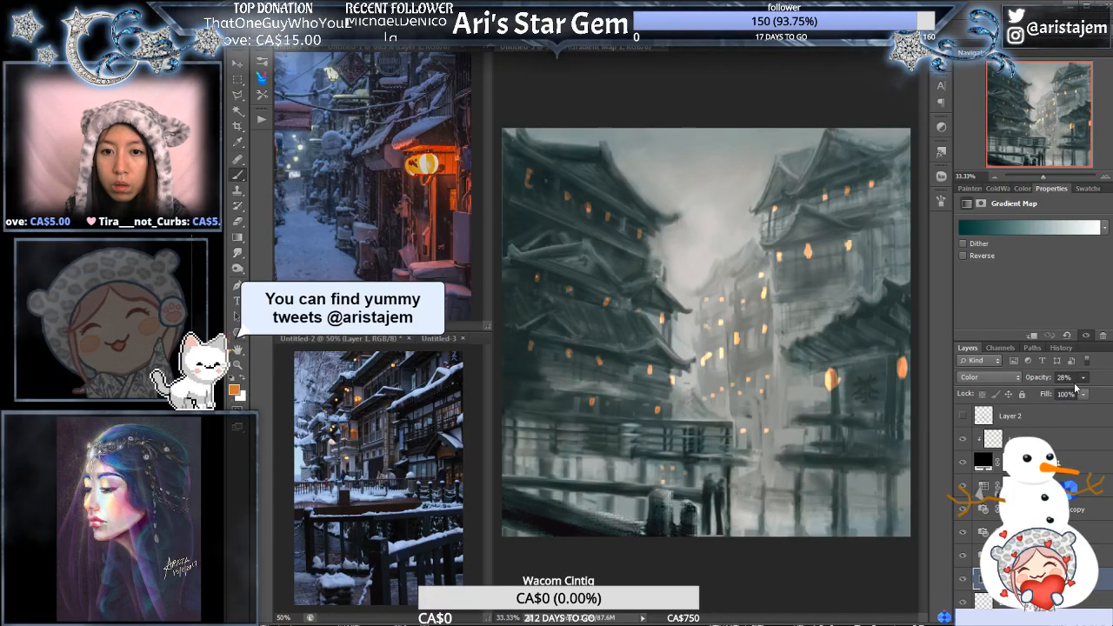
- Set the density of the Cooling Filter (80) on the Photo Filter 2 copy layer to 37%
left_click(1048, 556)
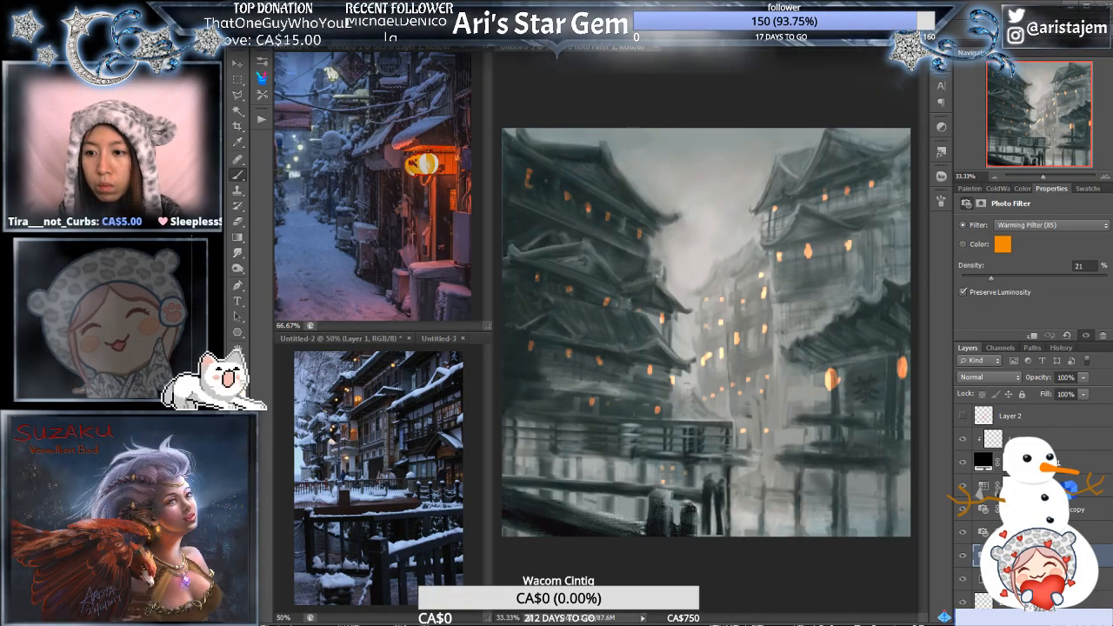
left_click(1049, 532)
left_click(1051, 510)
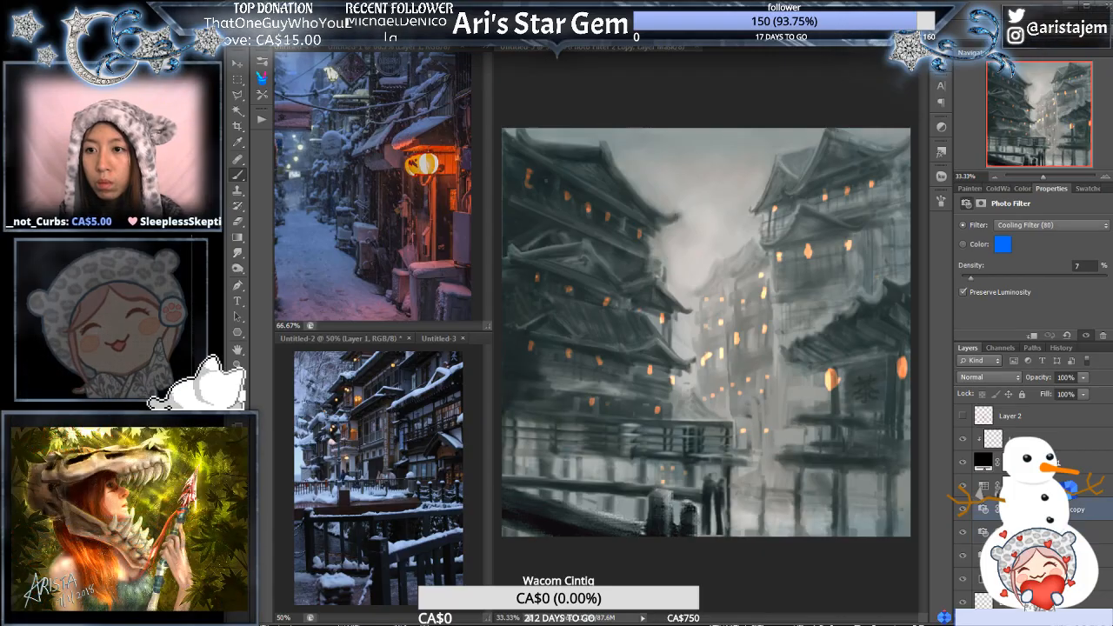
left_click_drag(972, 279, 1014, 268)
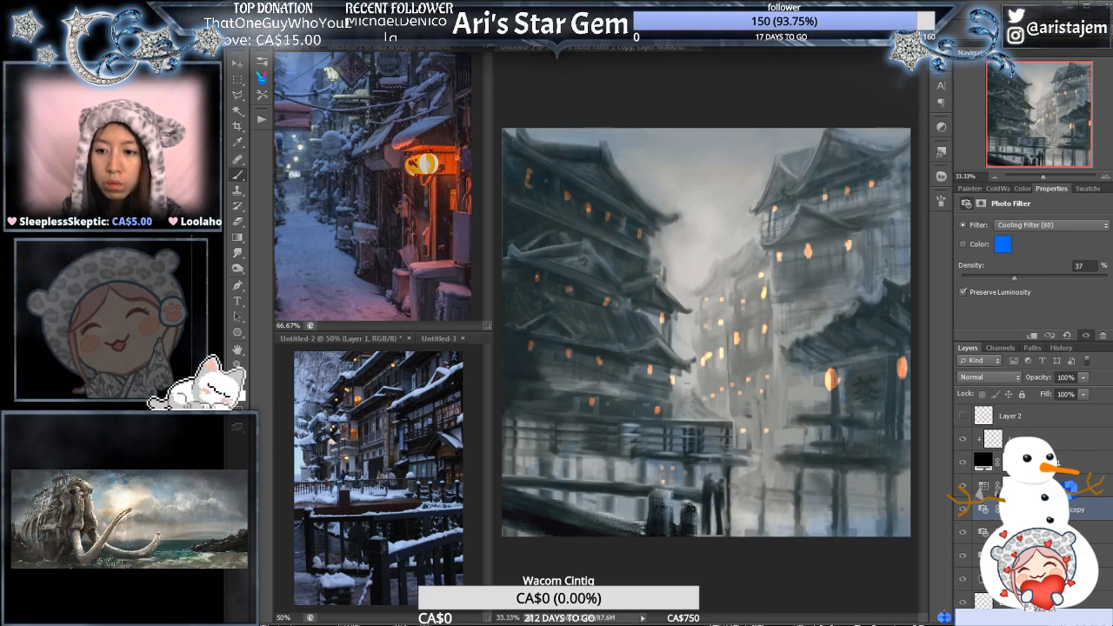
- Examine the layer stack and the pagoda roofs and lanterns up close, returning to the whole painting
left_click(1053, 579)
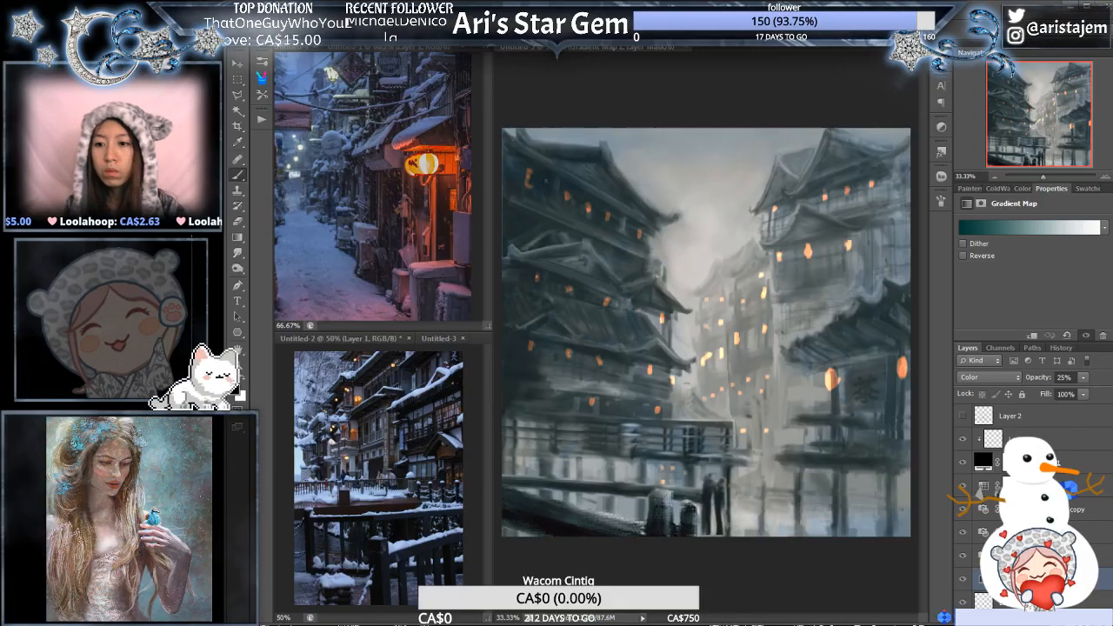
scroll(1035, 522, "down", 3)
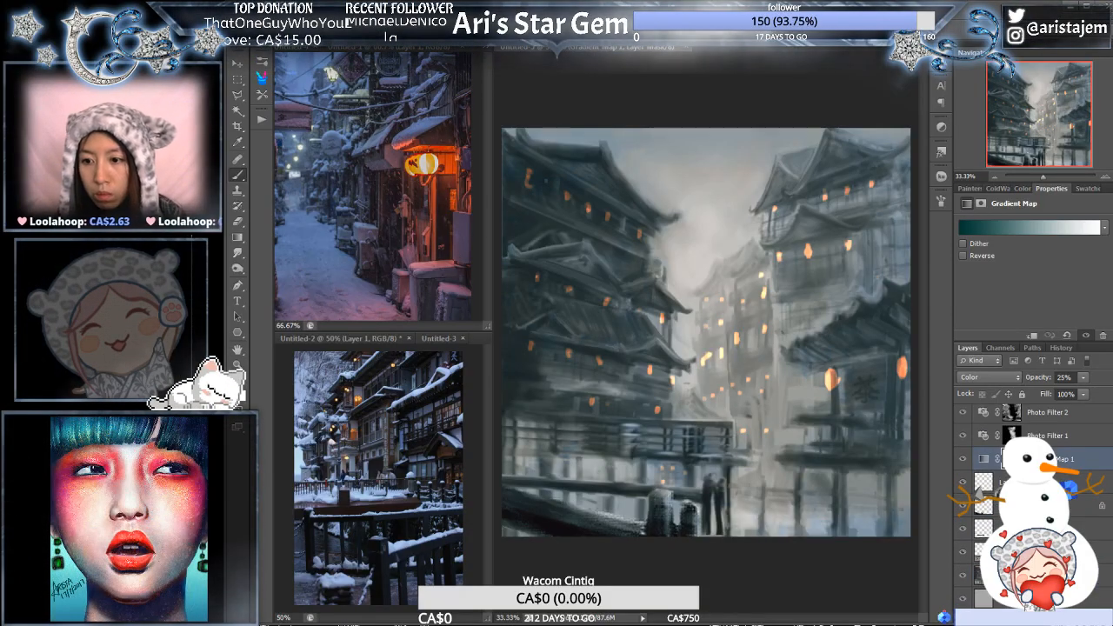
left_click(1044, 575)
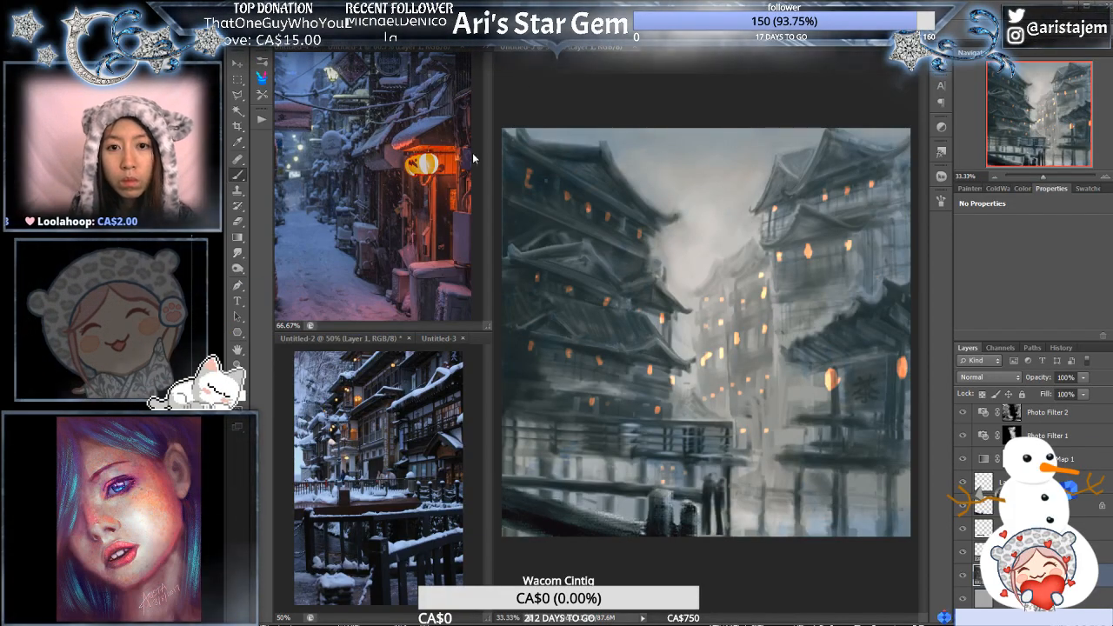
left_click(703, 229, "ctrl")
left_click(702, 229, "ctrl")
left_click_drag(631, 371, 817, 241)
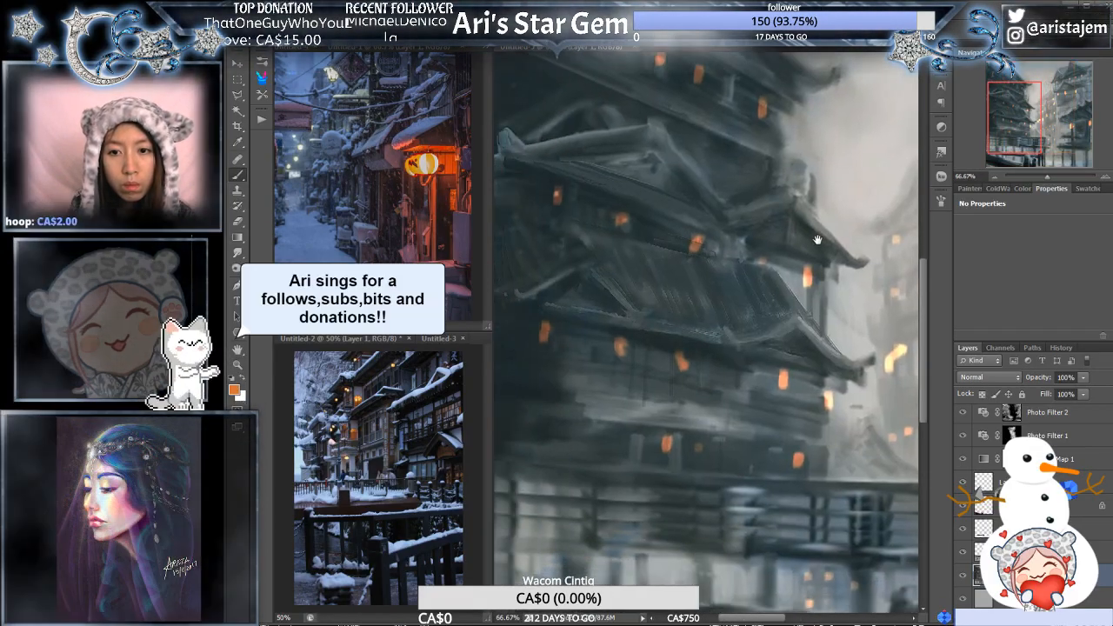
left_click(758, 274, "ctrl")
left_click(769, 281, "alt")
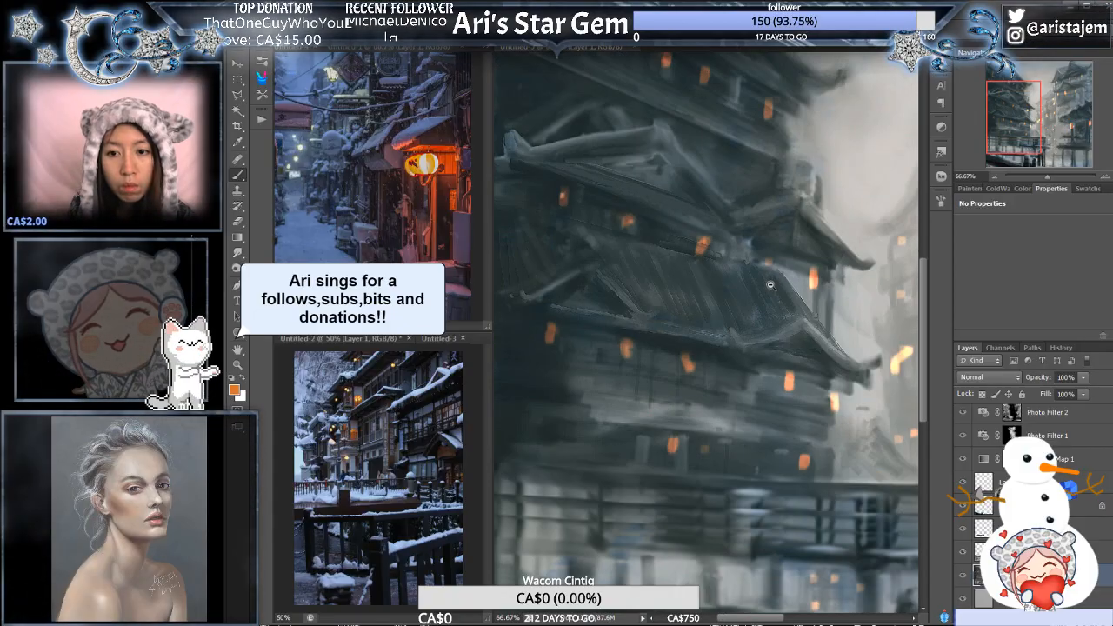
left_click(773, 280, "alt")
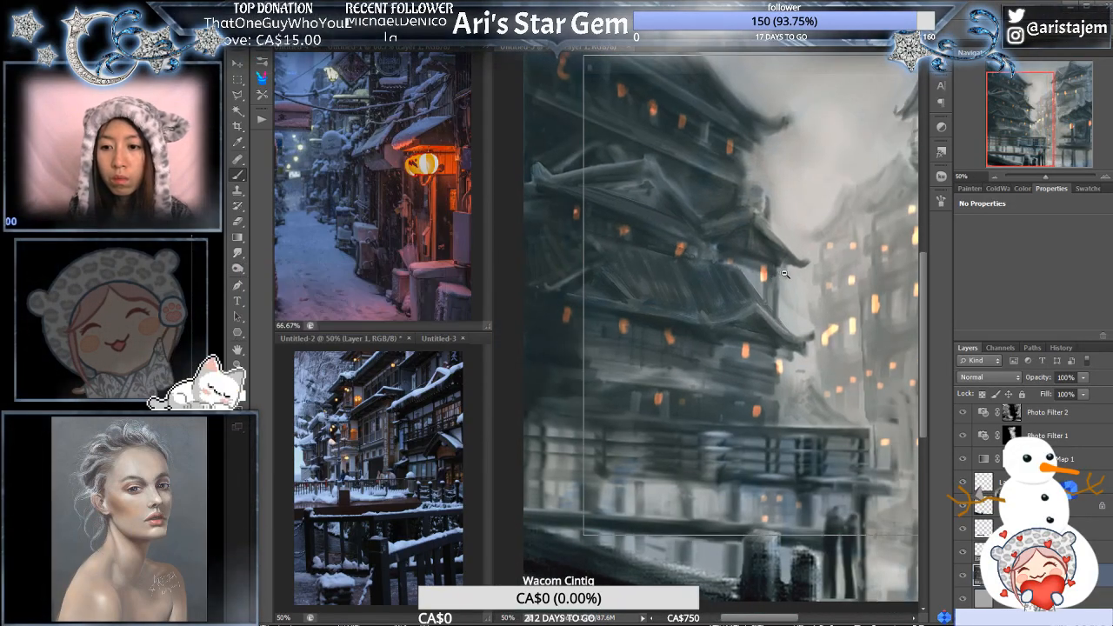
left_click(775, 278, "alt")
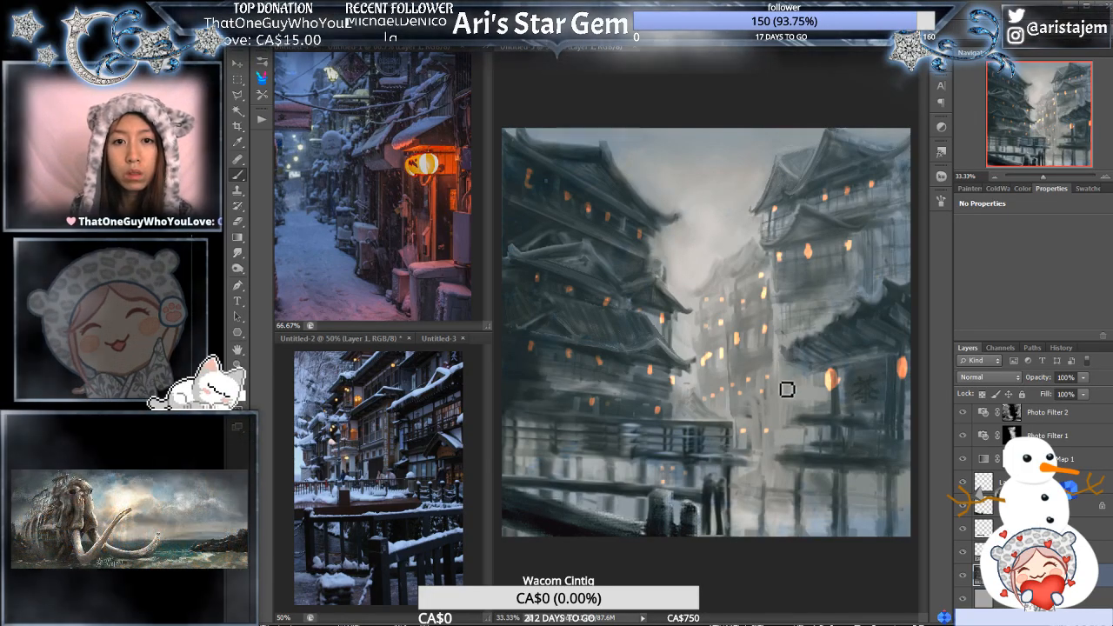
- Add a new empty layer directly above the clipped layer below Layer 2 and clip it to the same base
scroll(1048, 433, "up", 5)
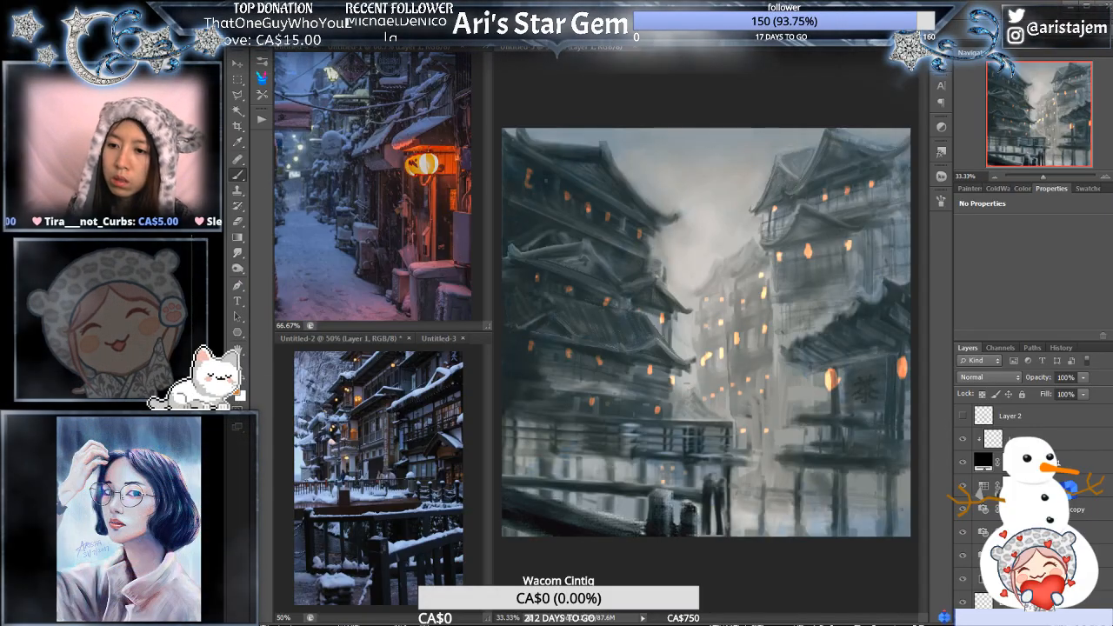
left_click(1100, 444)
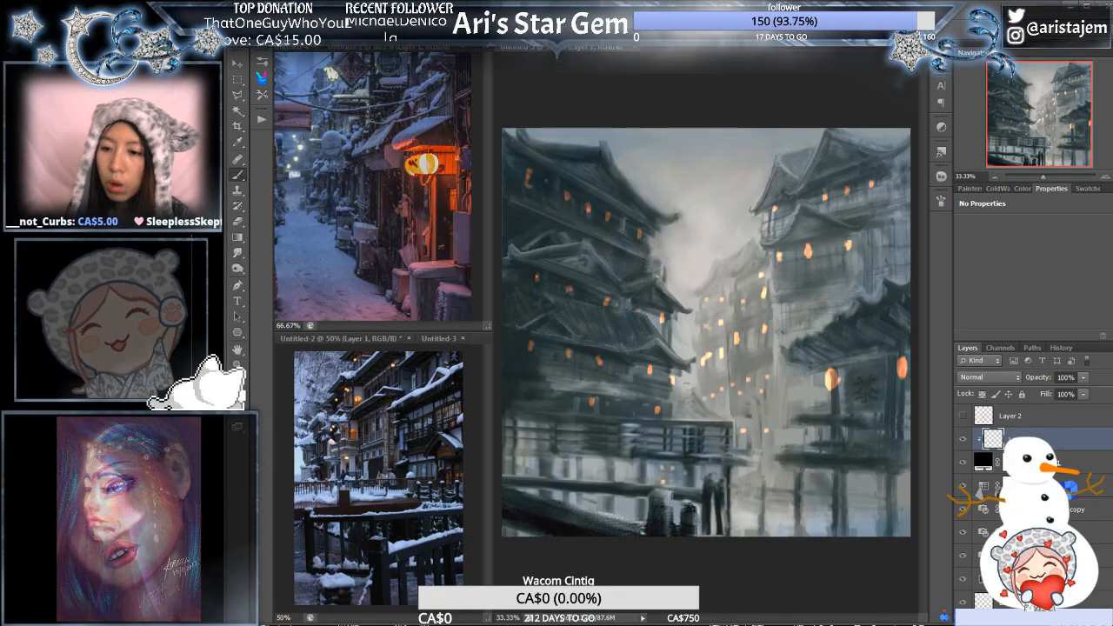
left_click(1088, 617)
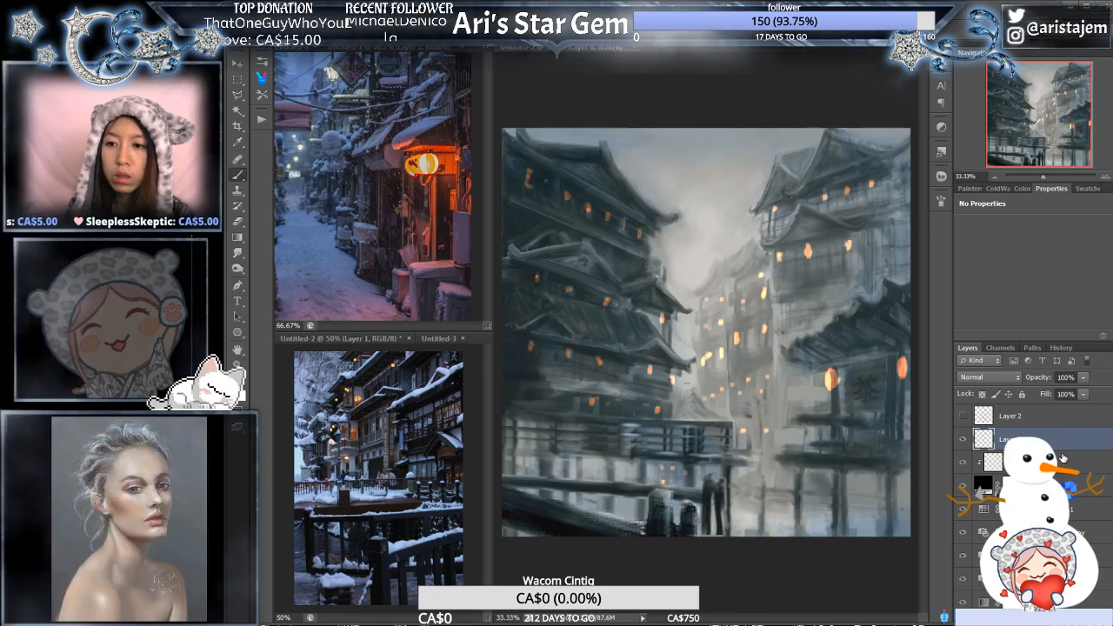
left_click(1063, 451, "alt")
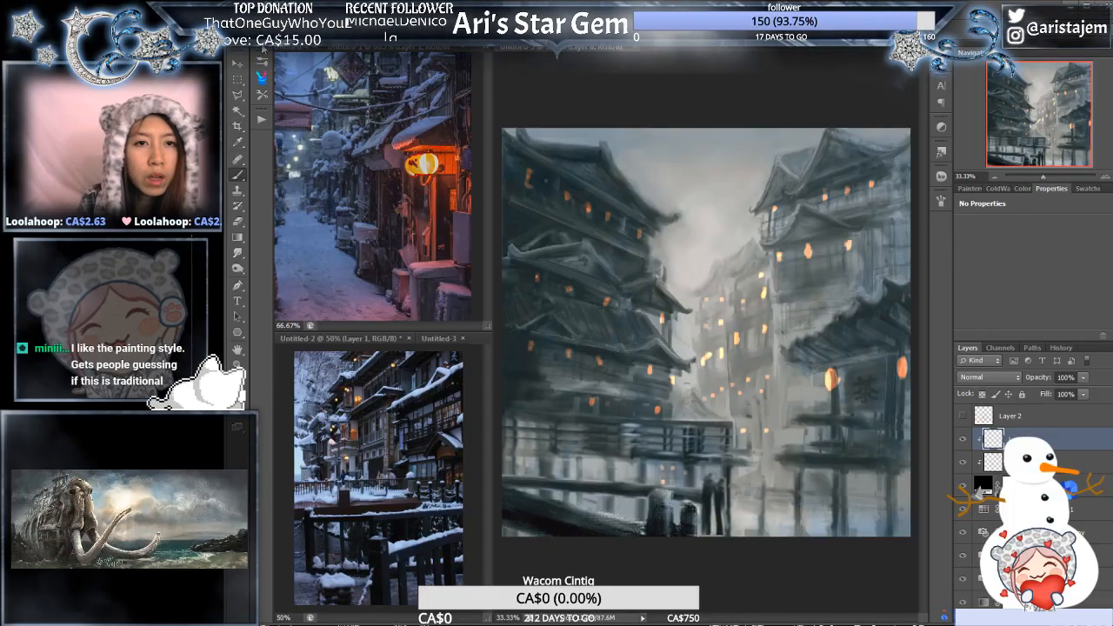
- Show the brush presets and enlarge their list so that more brushes can be seen
left_click(263, 48)
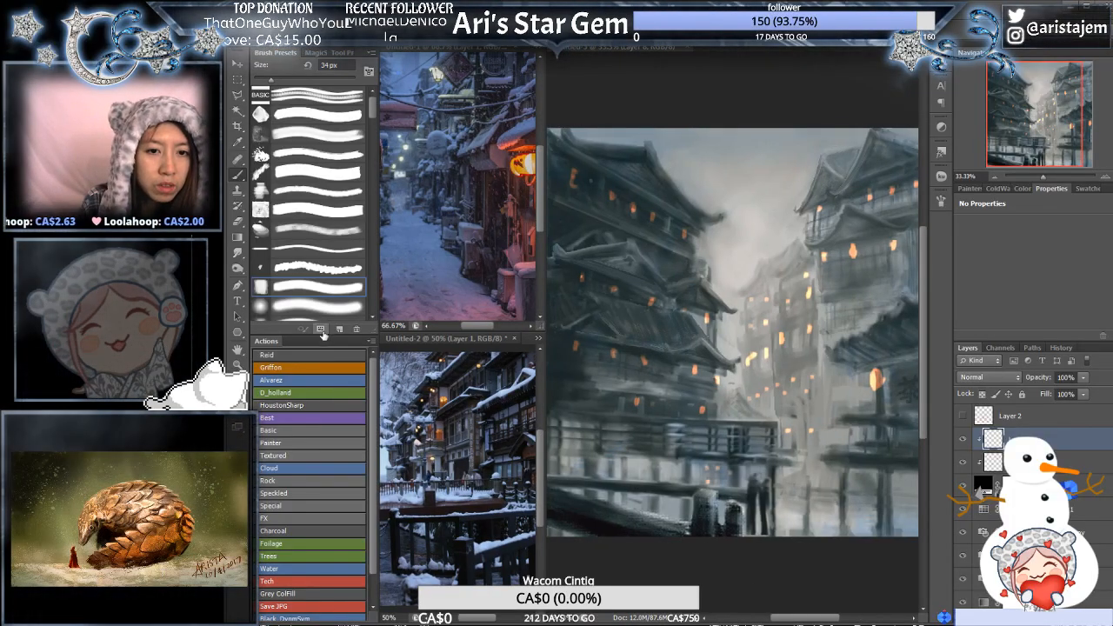
left_click_drag(321, 335, 326, 532)
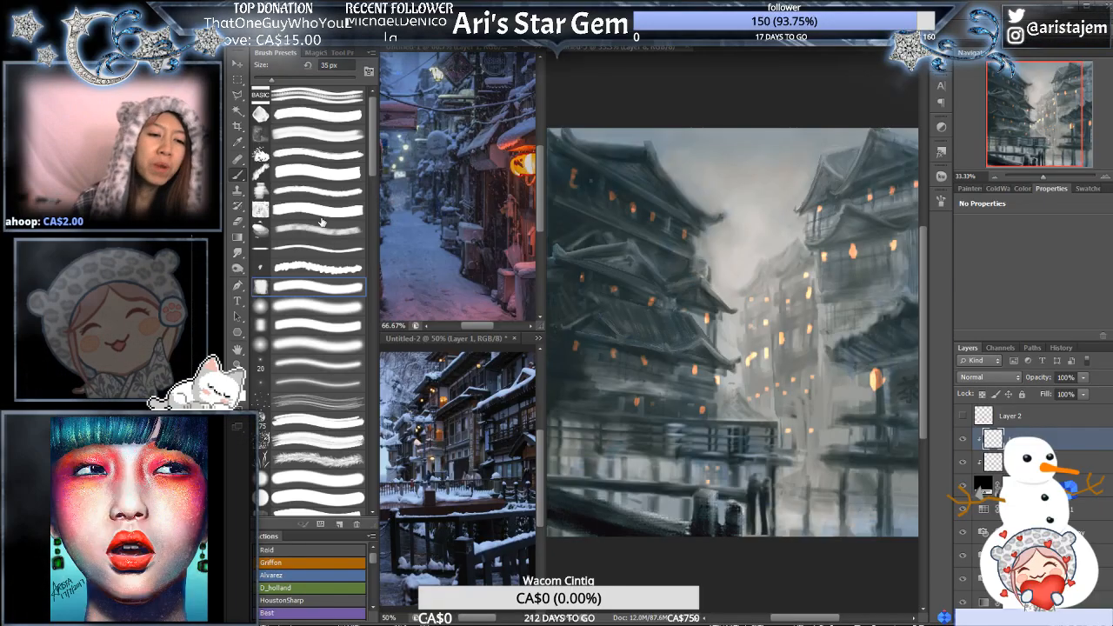
key("bracketleft")
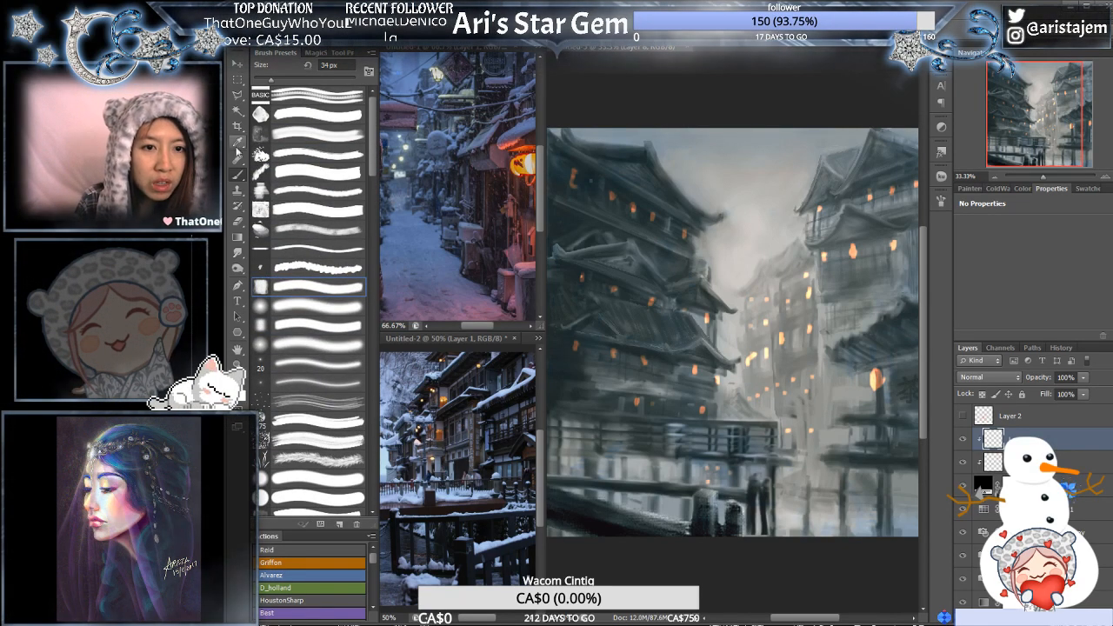
- Using the Gradient tool with a light yellow-orange, add a small glow over the lantern at the near edge of the right-hand building
left_click(239, 238)
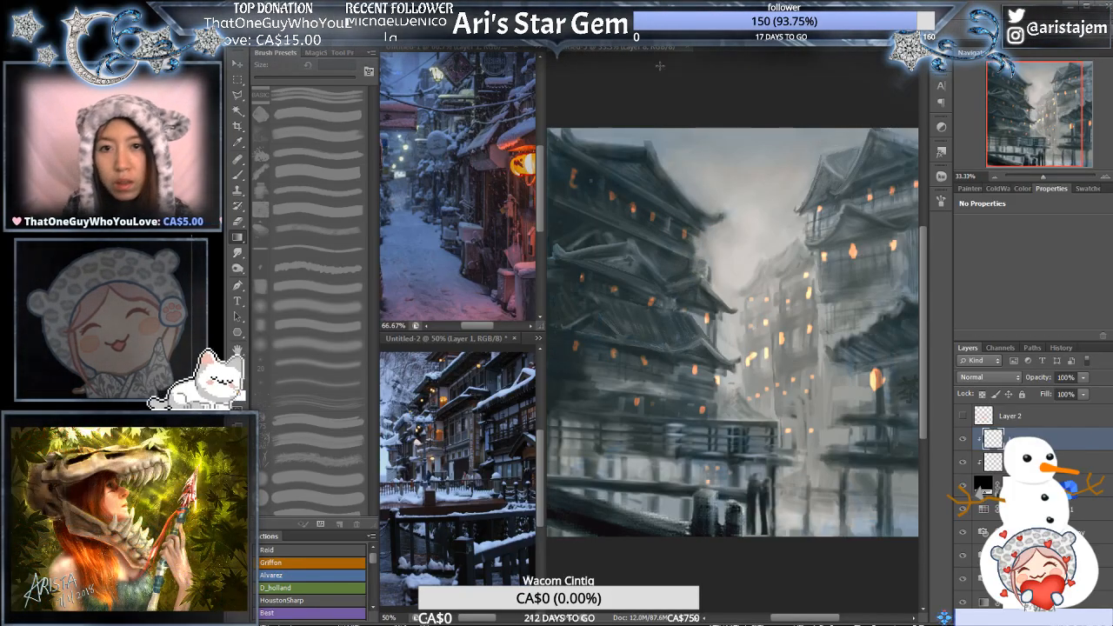
left_click(1003, 347)
left_click(972, 348)
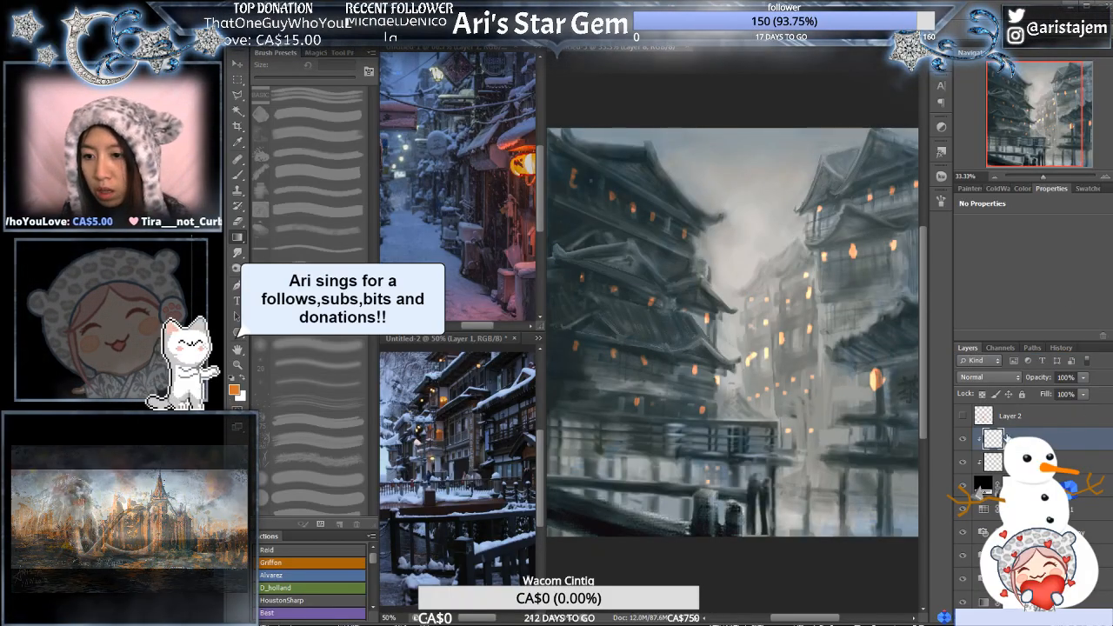
left_click(970, 189)
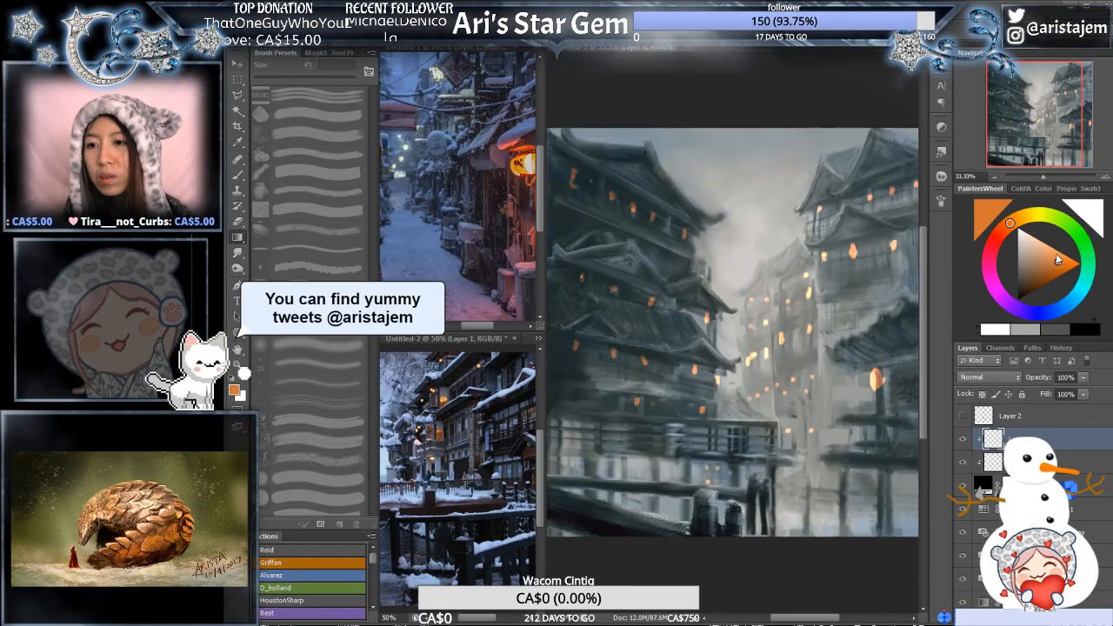
left_click(1019, 219)
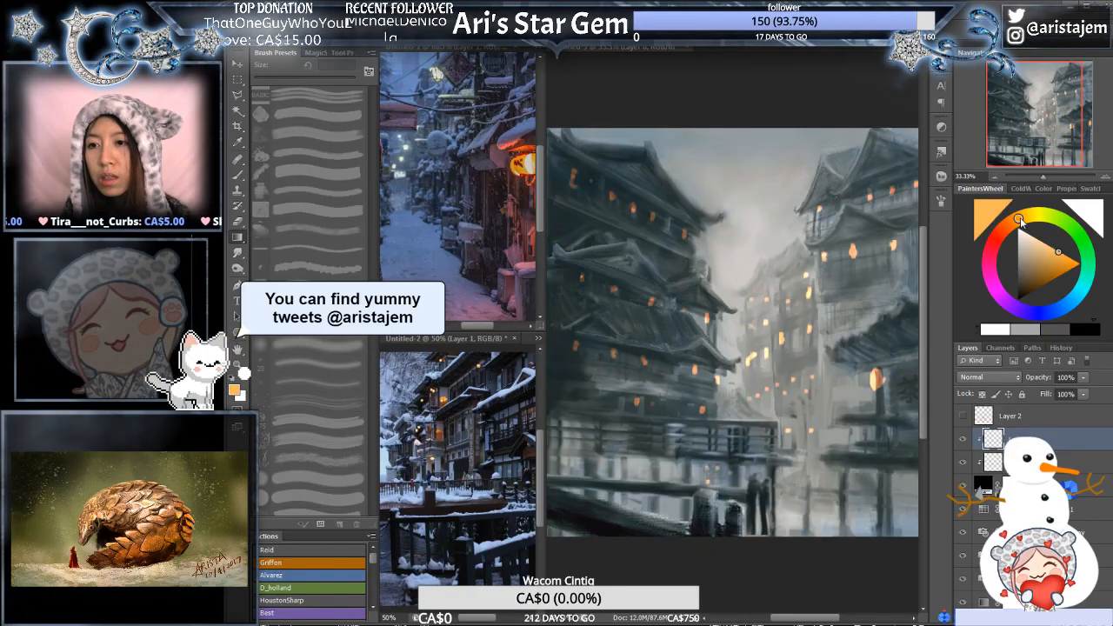
left_click(822, 255)
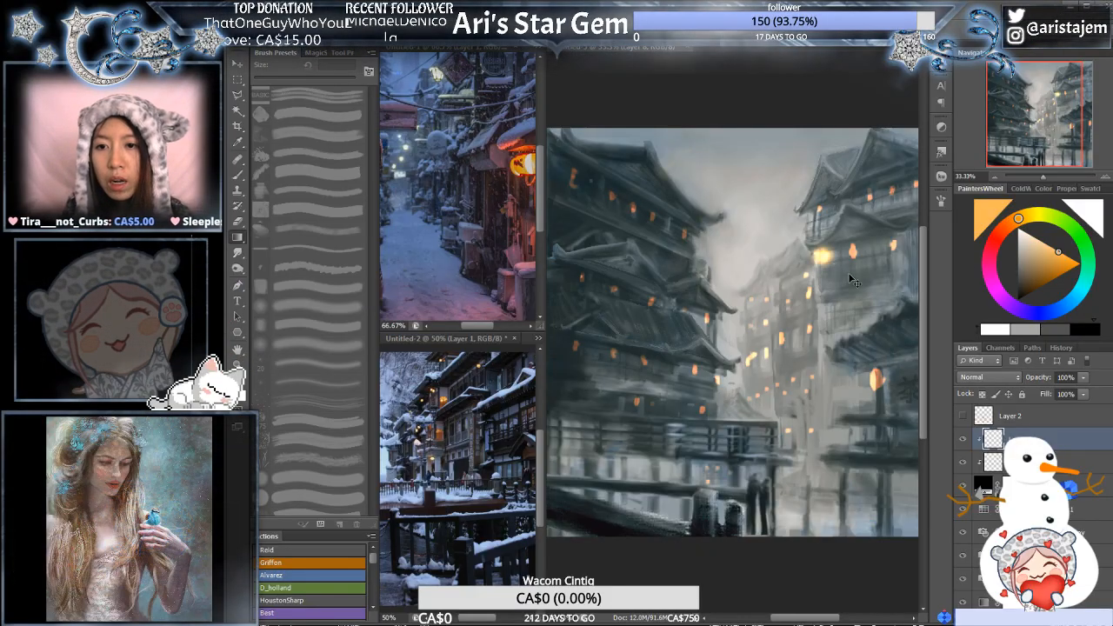
- Undo the last lantern glow and add softer glows in darker brown-orange over the lanterns of the right-hand buildings
key("ctrl+z")
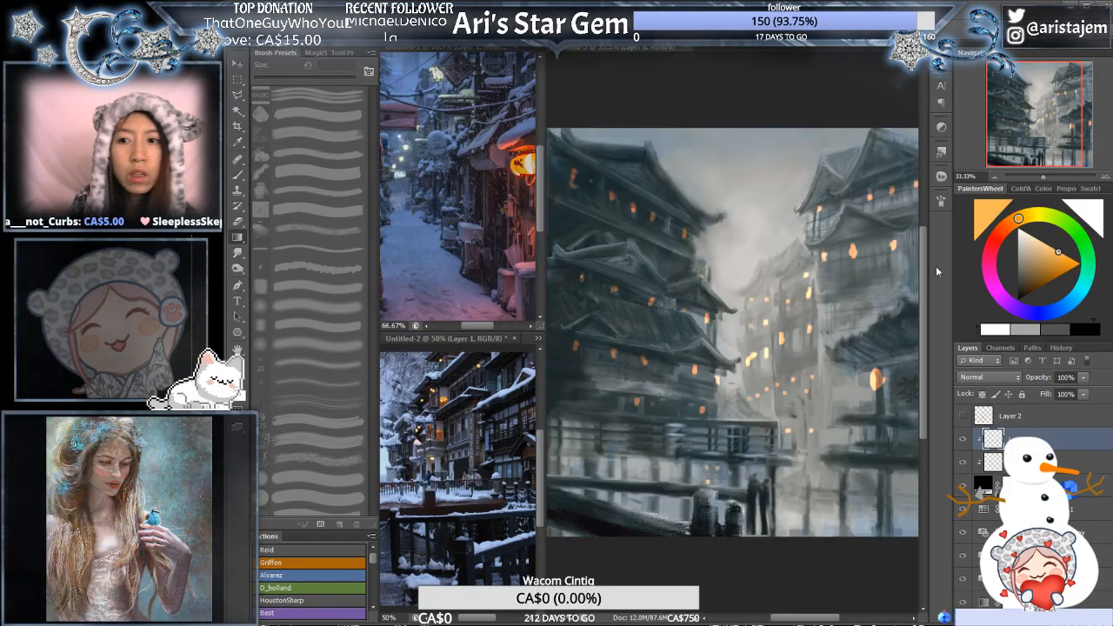
left_click(1046, 267)
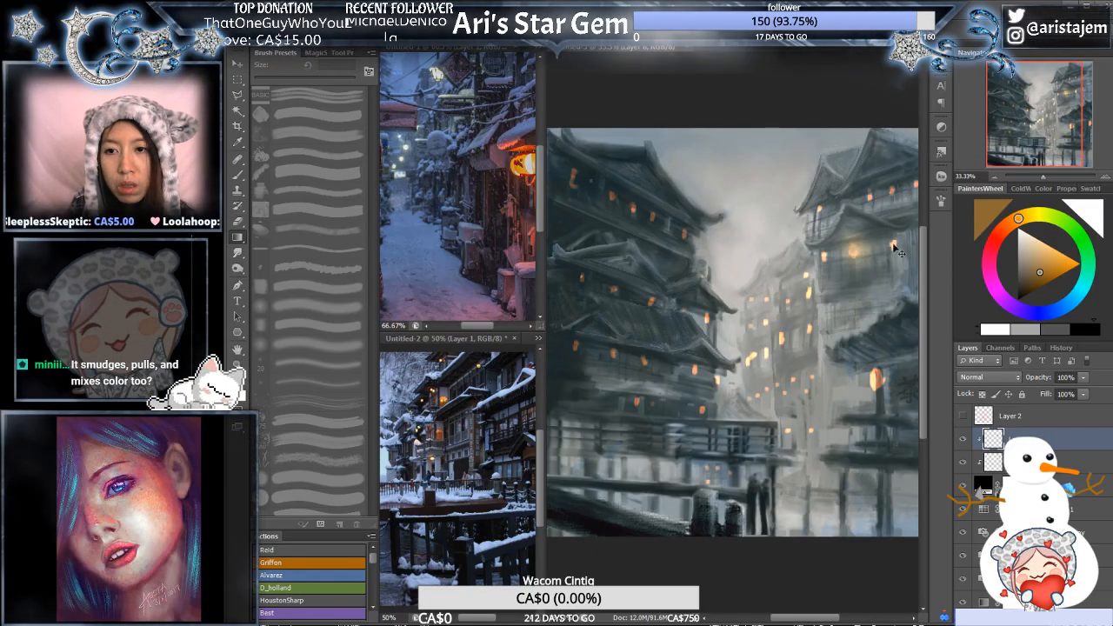
left_click_drag(852, 247, 853, 256)
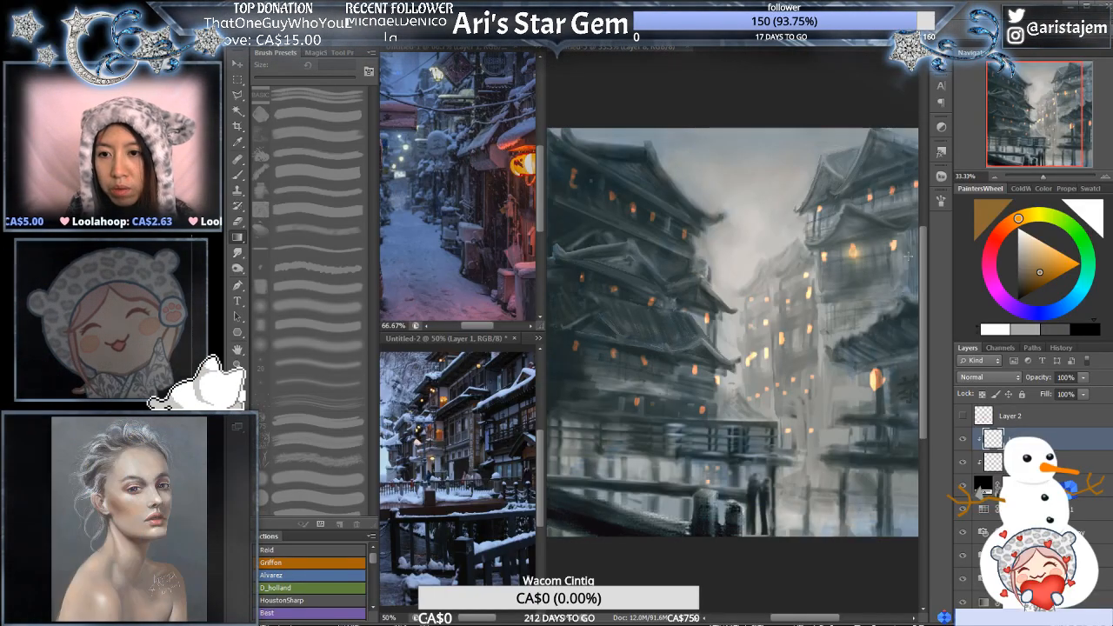
left_click_drag(894, 246, 900, 262)
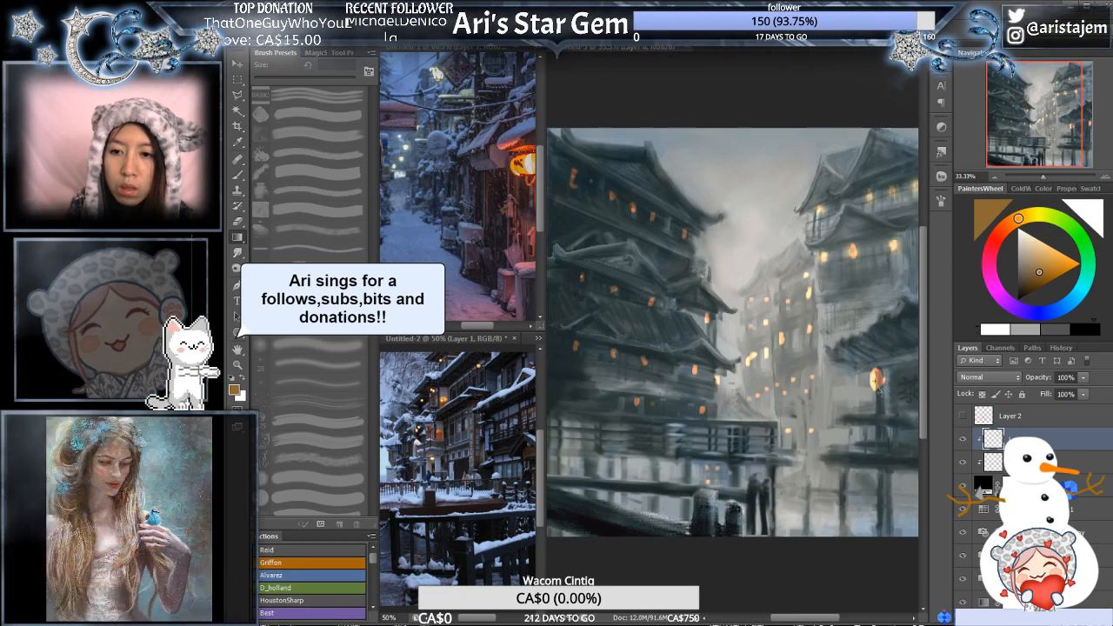
left_click_drag(879, 379, 793, 344)
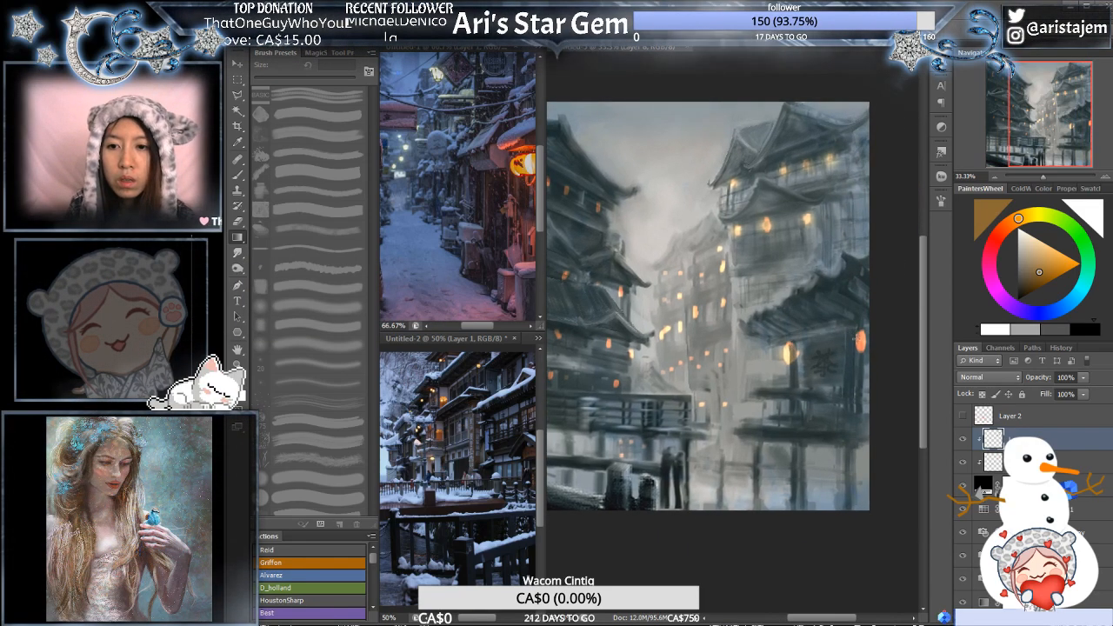
- Lighten the orange and add small glows over the lanterns on the upper floors of the left-hand pagoda
left_click_drag(751, 312, 874, 319)
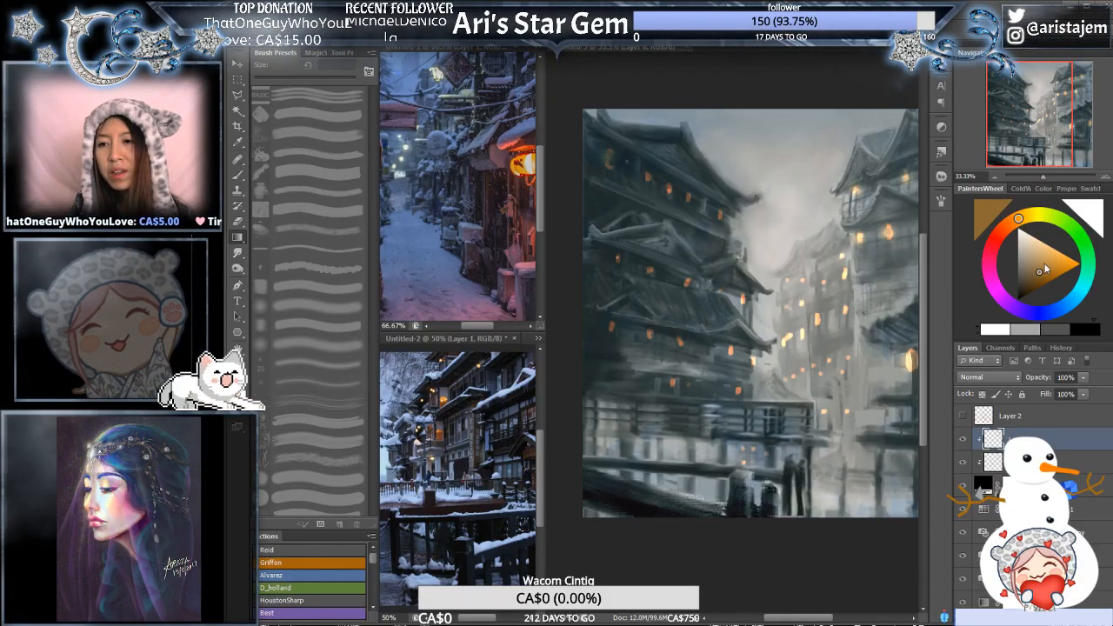
left_click(1043, 262)
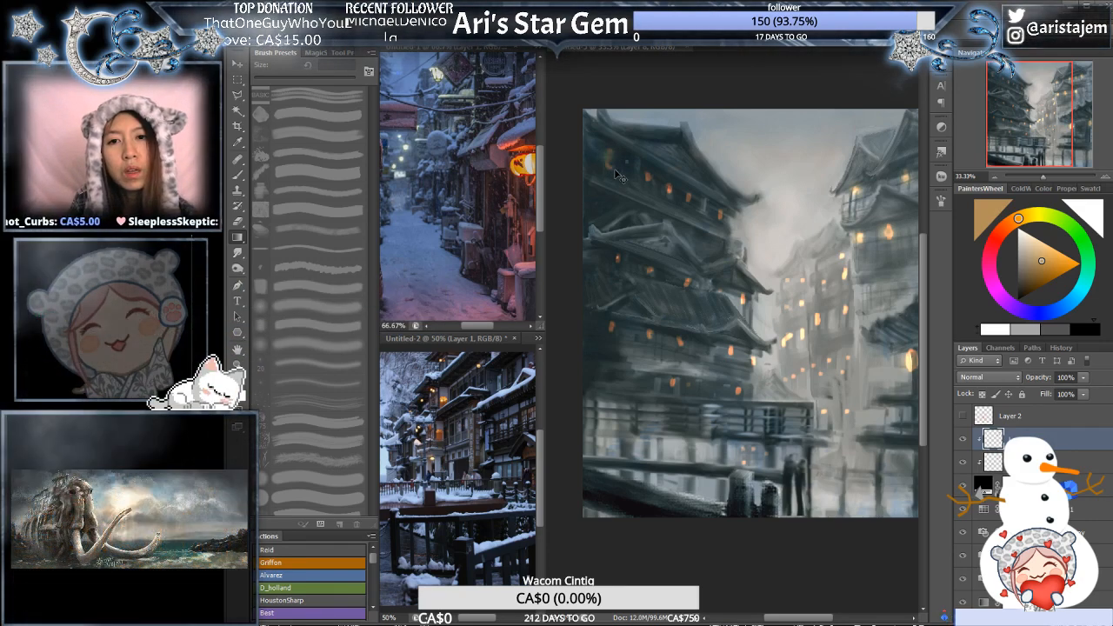
left_click_drag(1056, 262, 1052, 254)
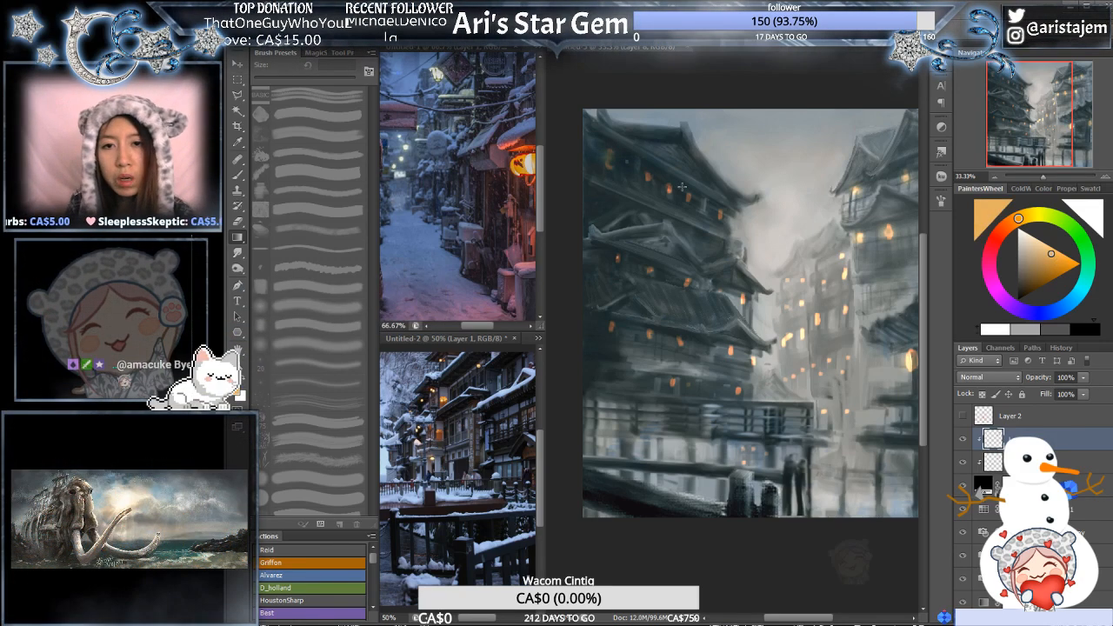
left_click(607, 160)
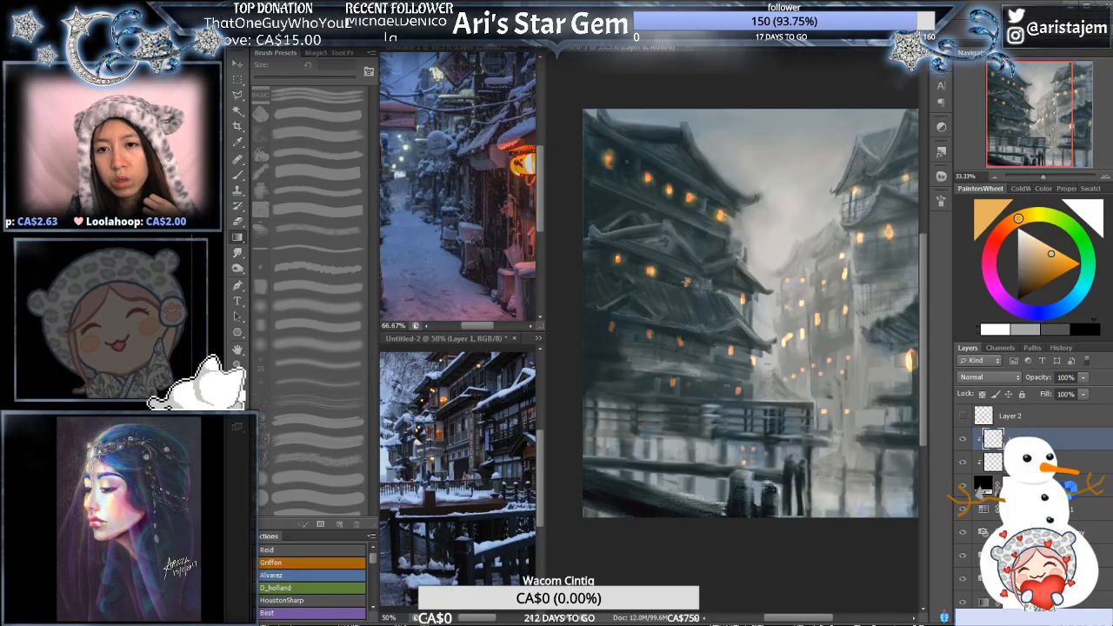
- Try a light-orange glow on the lantern under the left pagoda's middle roof edge, undo it and redo it in darker orange
left_click(743, 300)
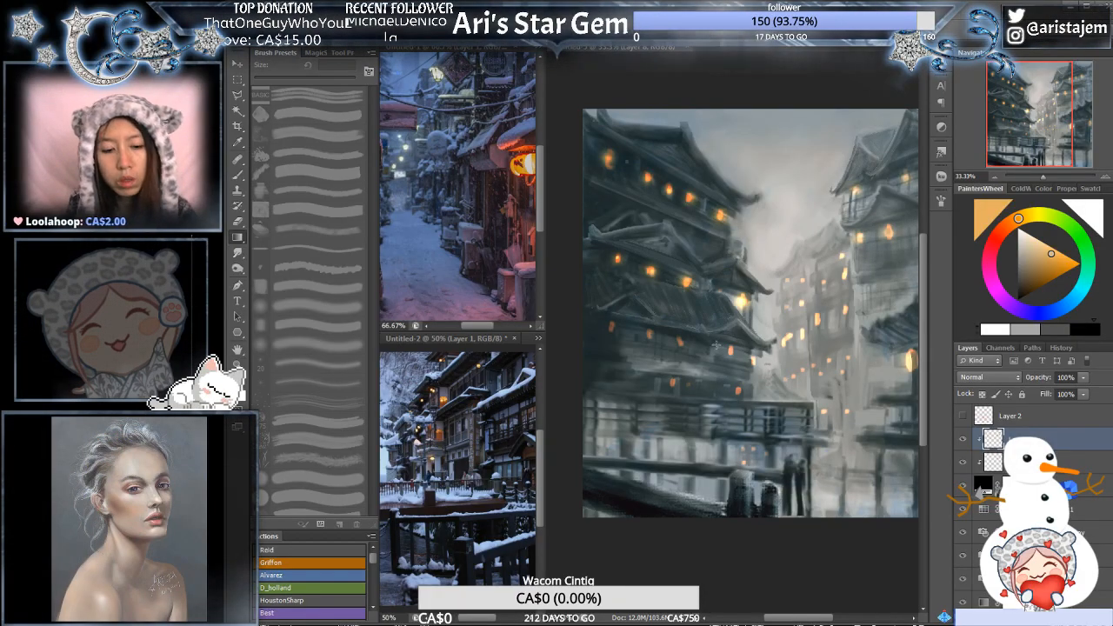
key("ctrl+z")
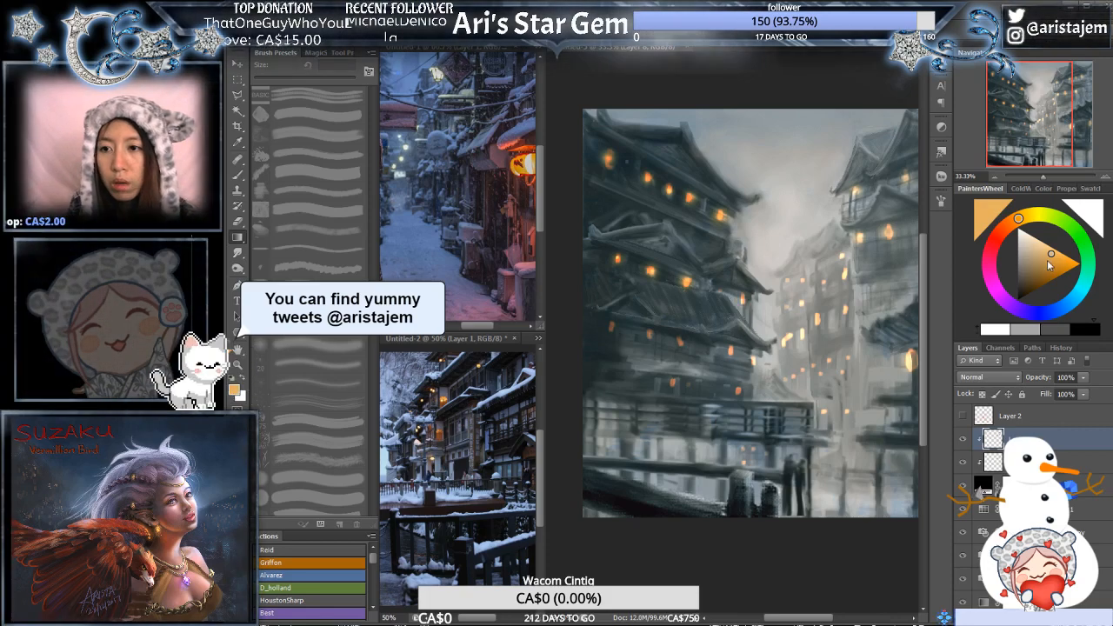
left_click(1048, 264)
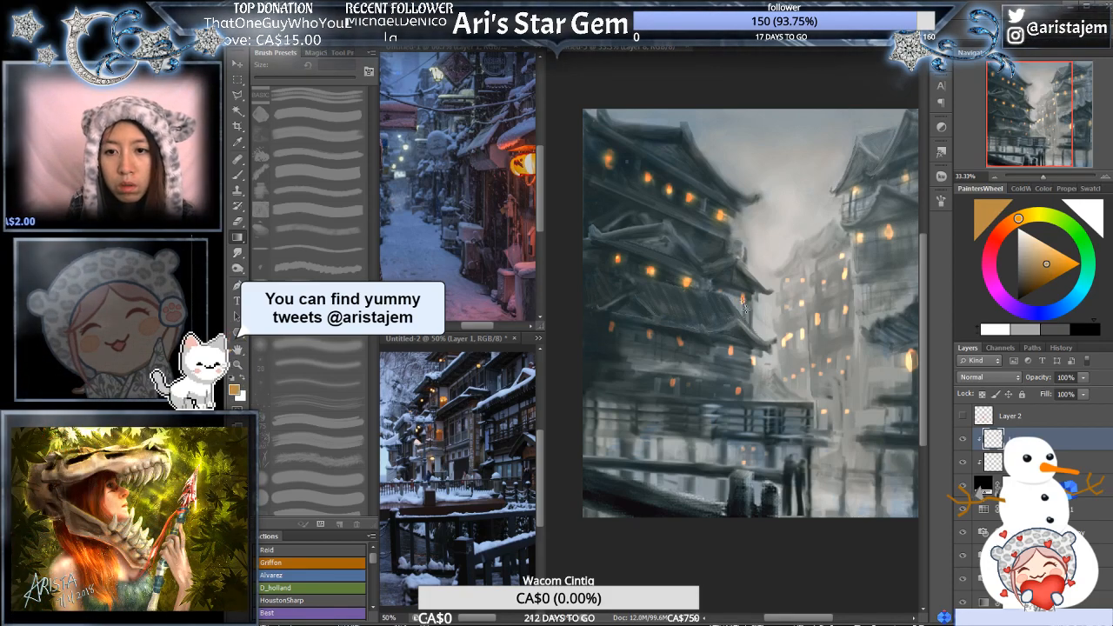
left_click_drag(744, 304, 745, 317)
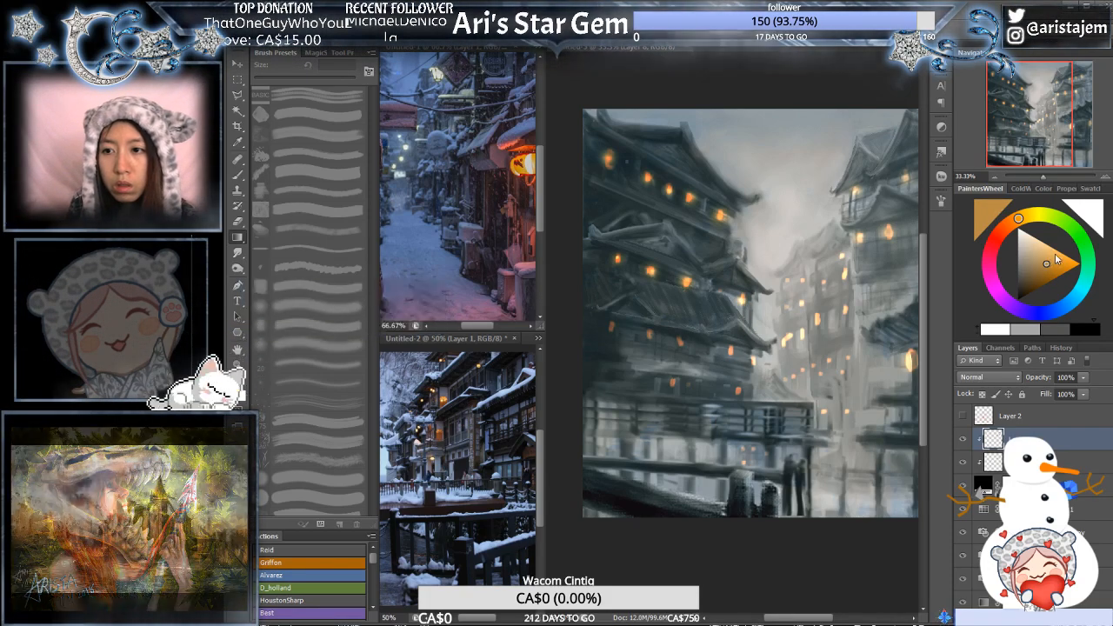
- Using a lighter, more saturated orange, add glows over each lantern on the two lowest floors of the left-hand pagoda
left_click(1057, 253)
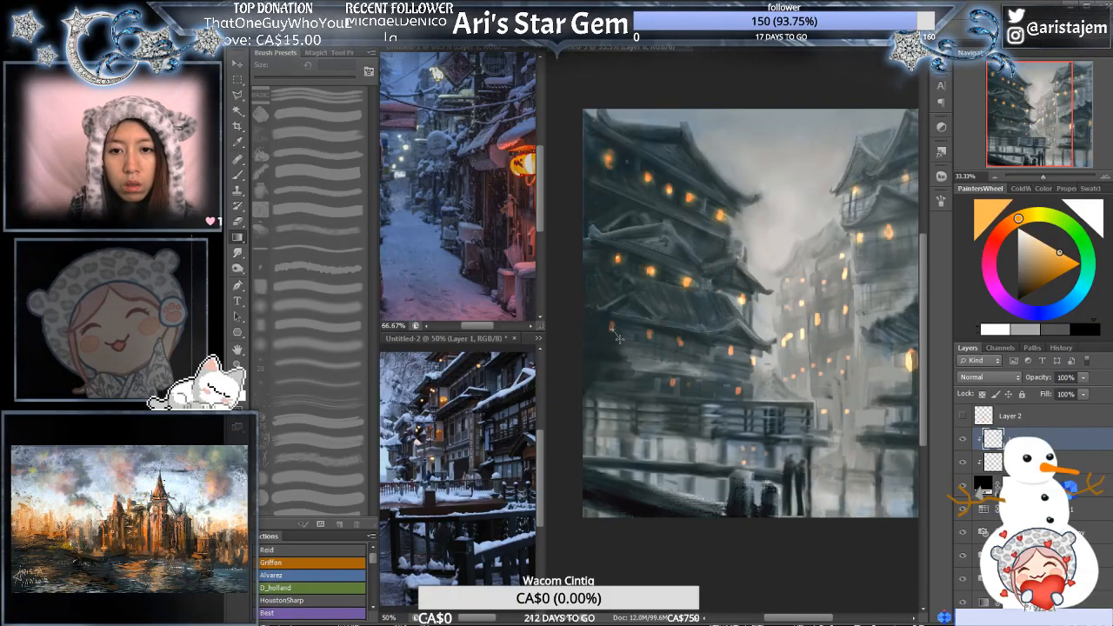
left_click(613, 329)
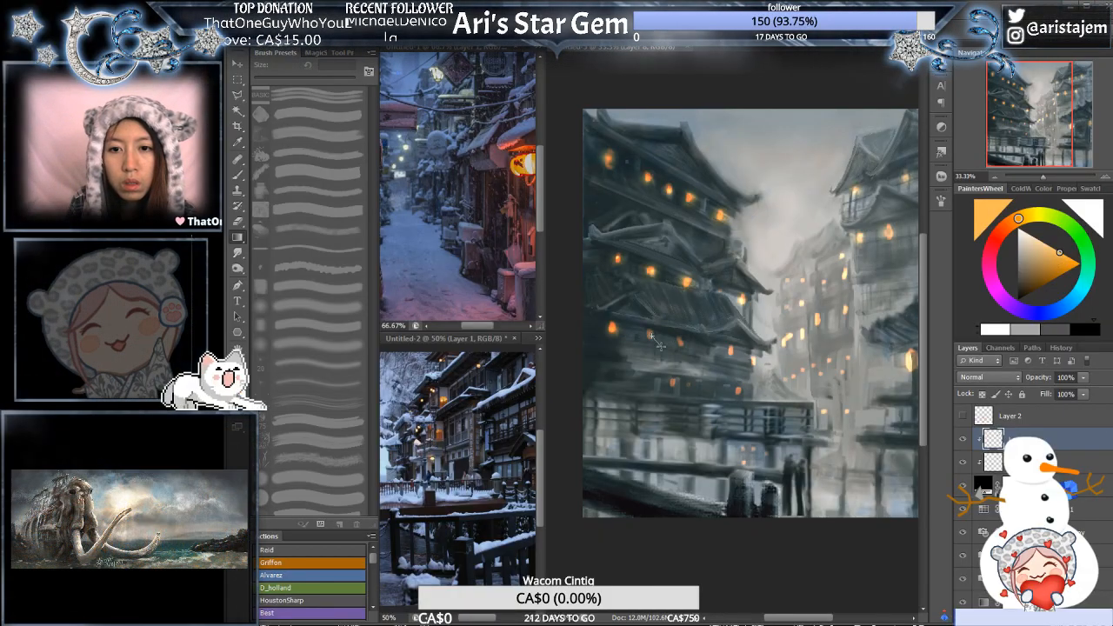
left_click(651, 335)
left_click(680, 342)
left_click(682, 344)
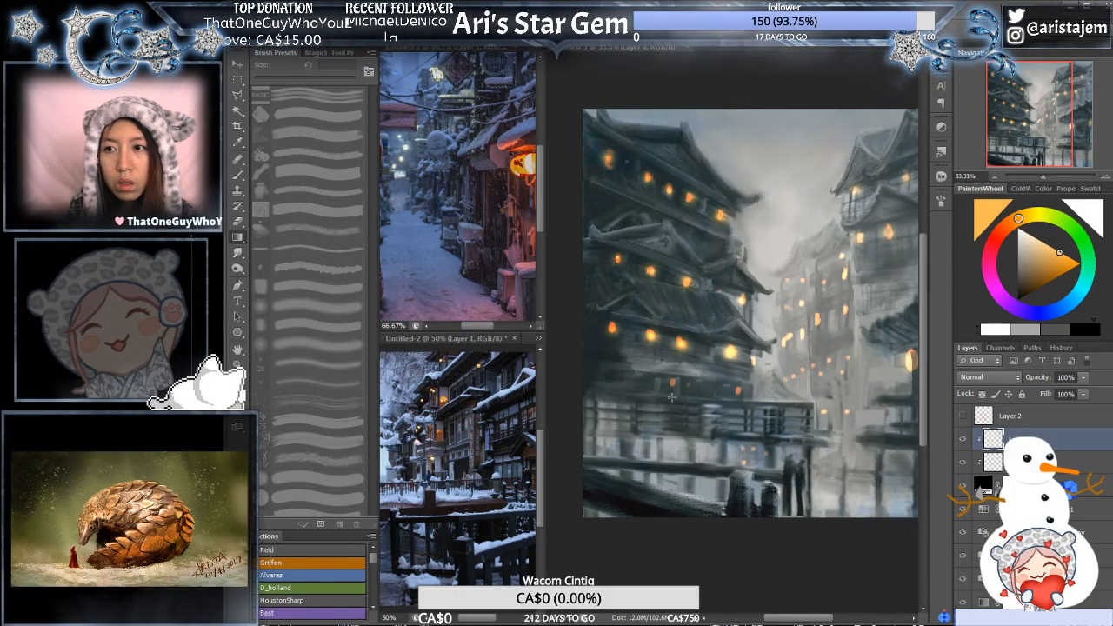
left_click(730, 353)
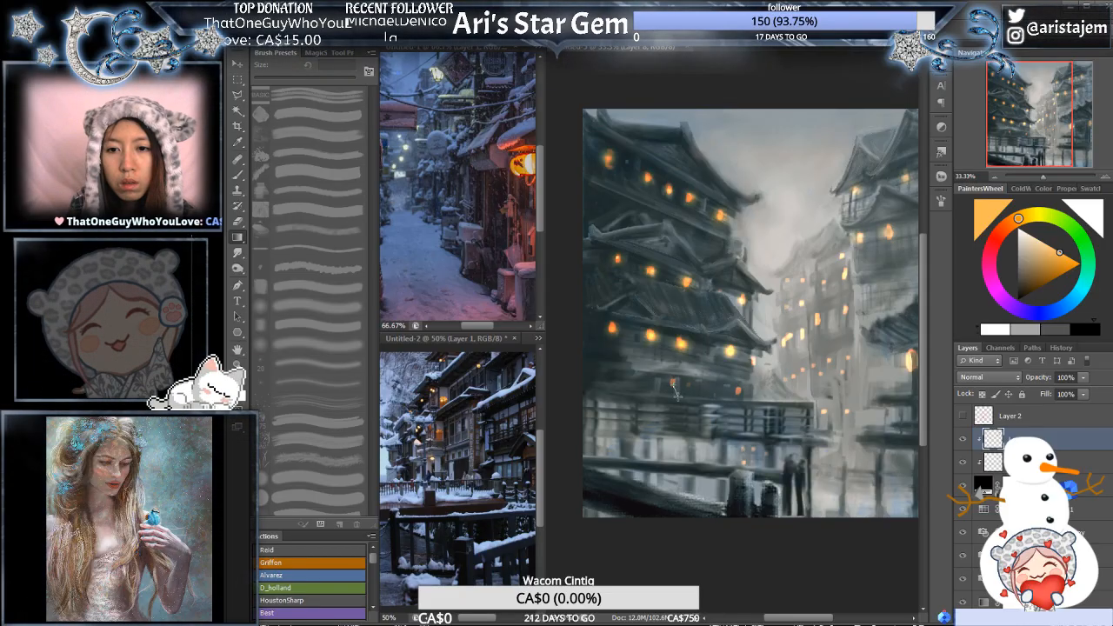
left_click(673, 384)
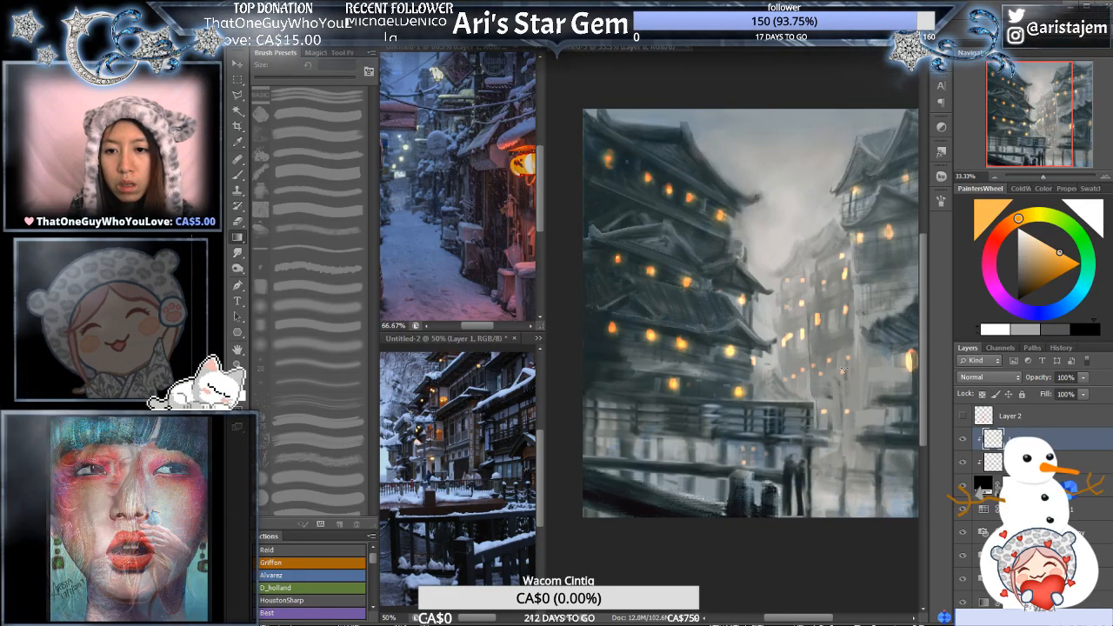
- Try a light-orange glow on a distant window, and use a darker brown-orange for faint glows on the far buildings' upper windows
left_click_drag(820, 379, 690, 373)
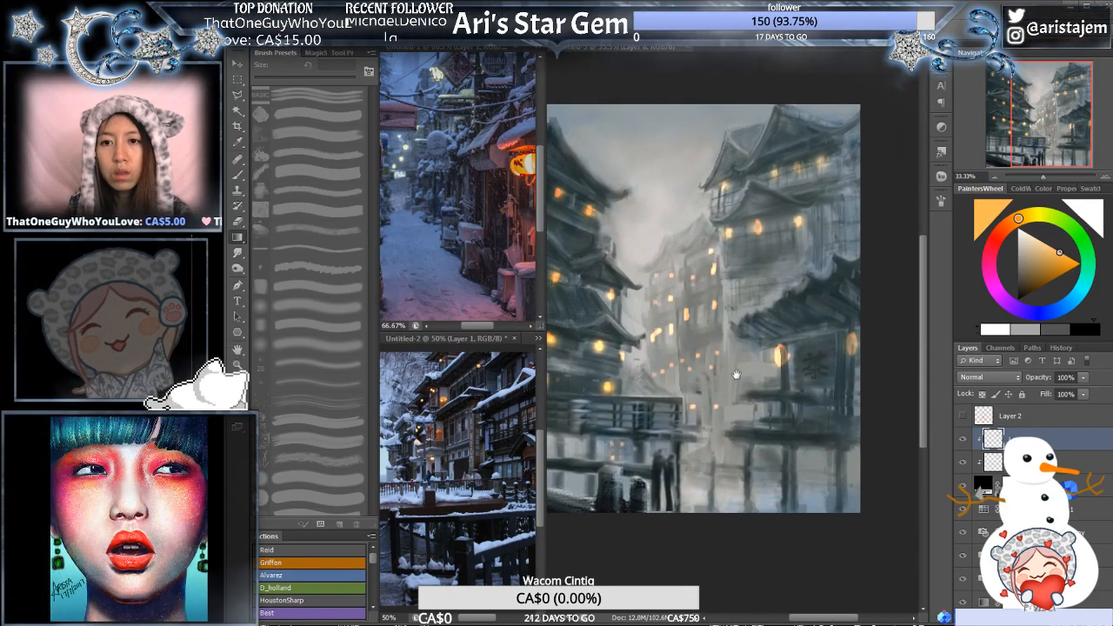
key("ctrl+plus")
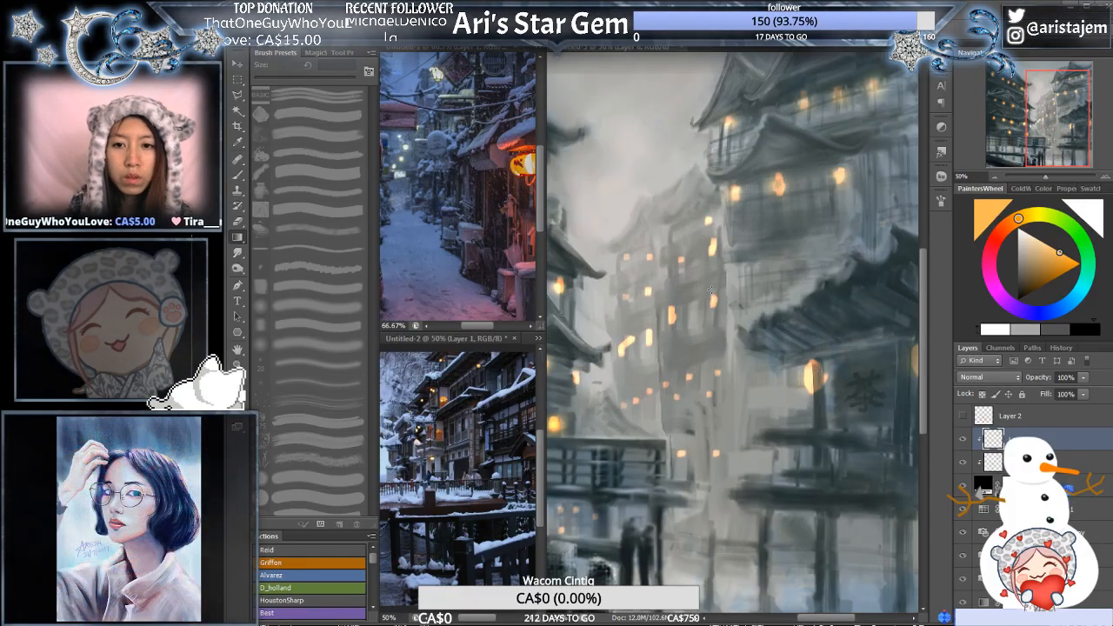
left_click_drag(715, 302, 719, 311)
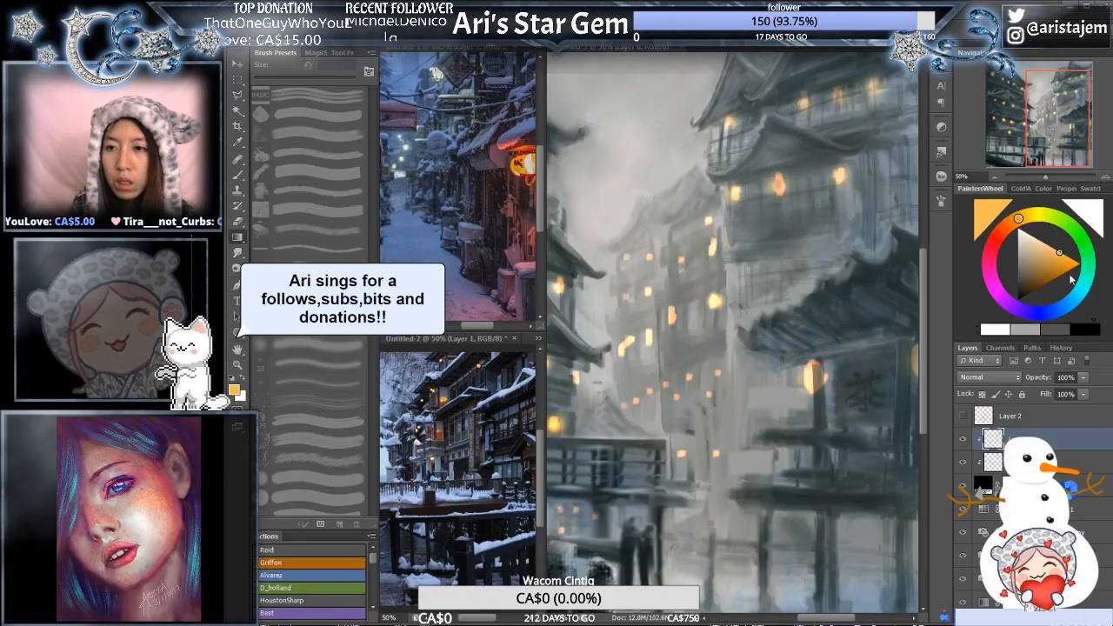
left_click(1040, 275)
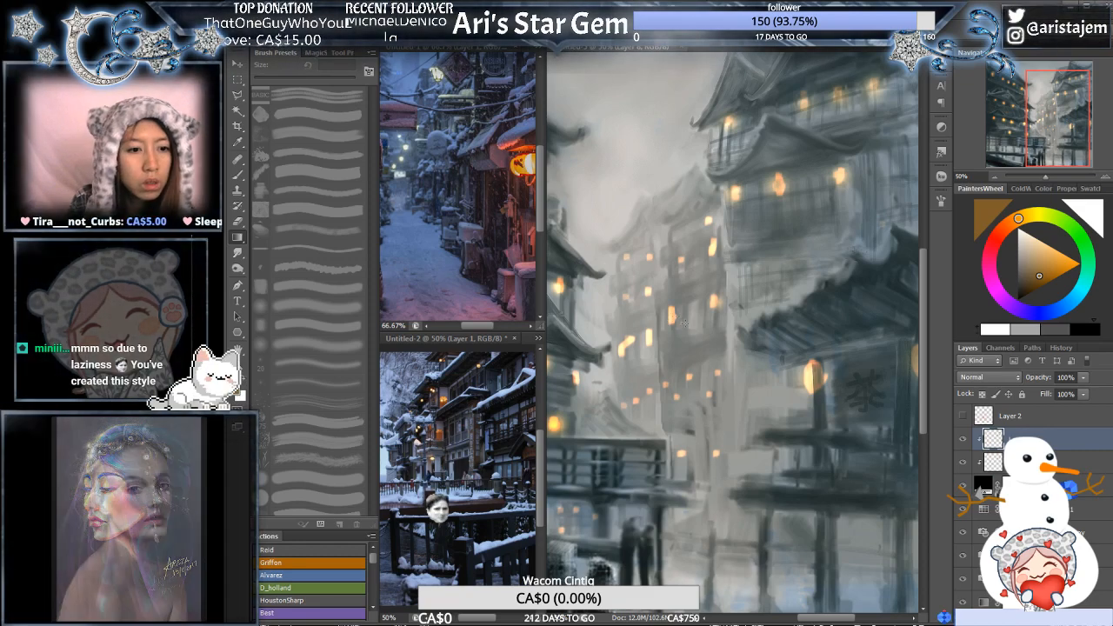
left_click_drag(682, 267, 728, 265)
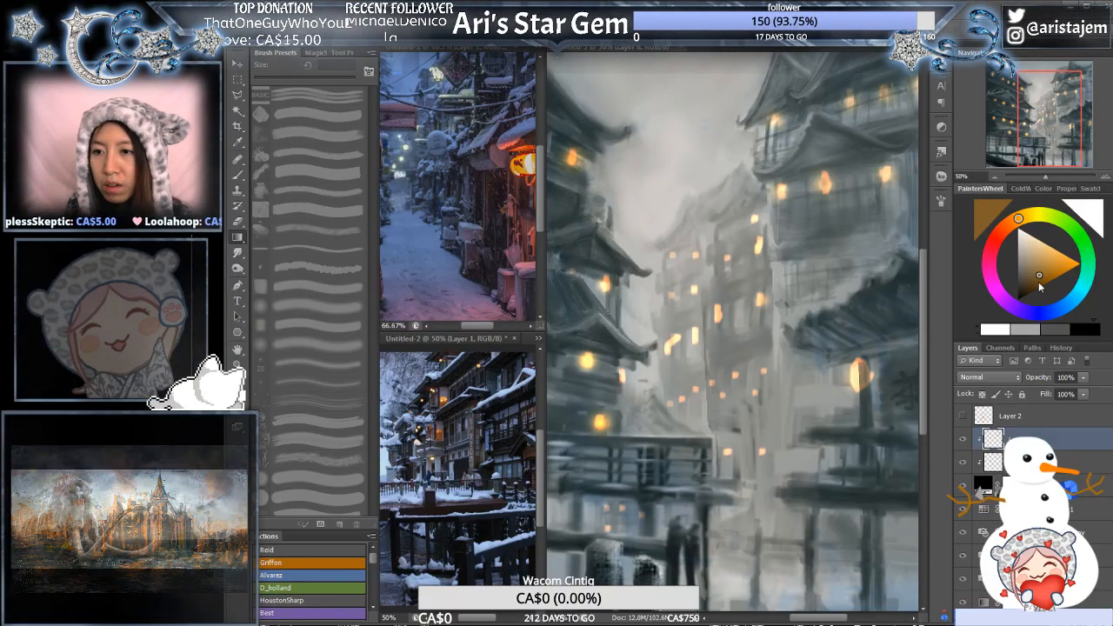
- With a more saturated dark orange, add glows over the large bright windows at mid-height on the distant buildings
left_click(1037, 283)
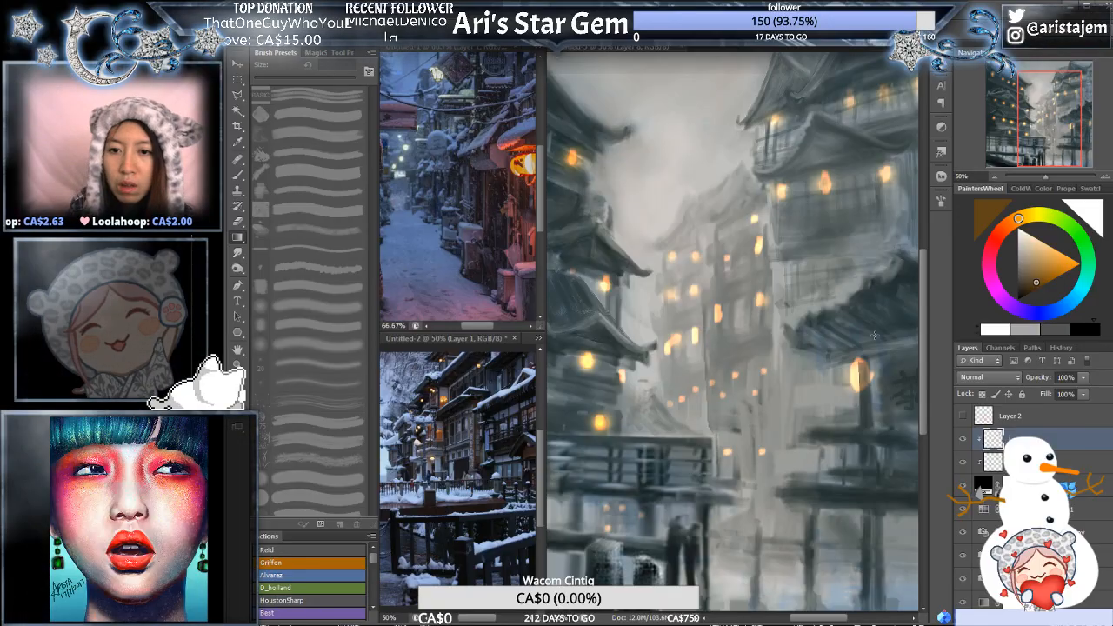
left_click(1050, 279)
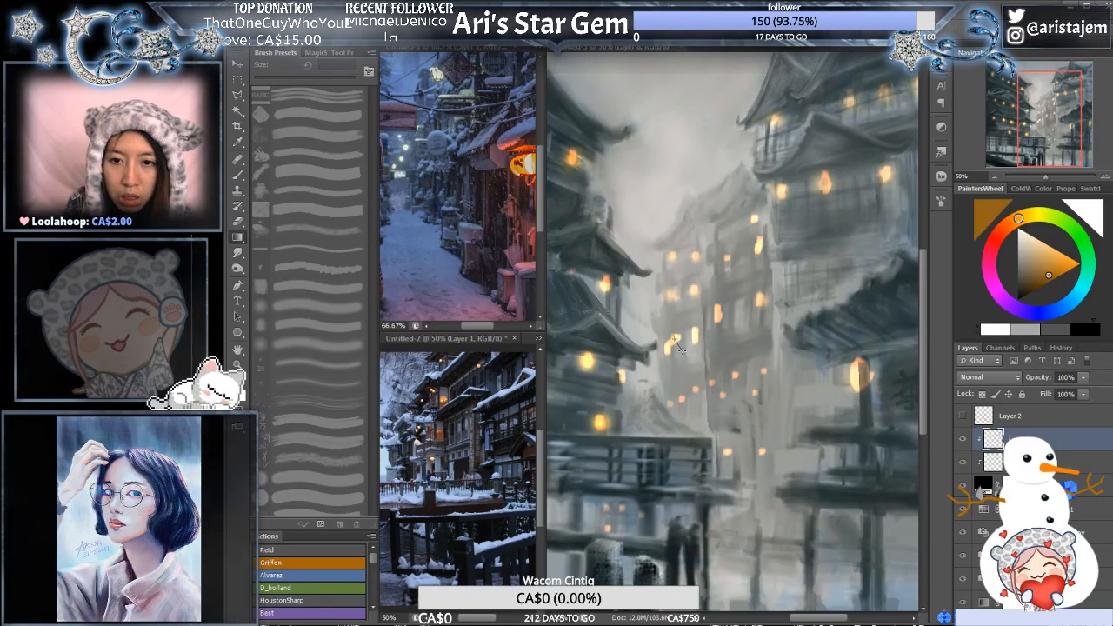
left_click(675, 339)
left_click(694, 338)
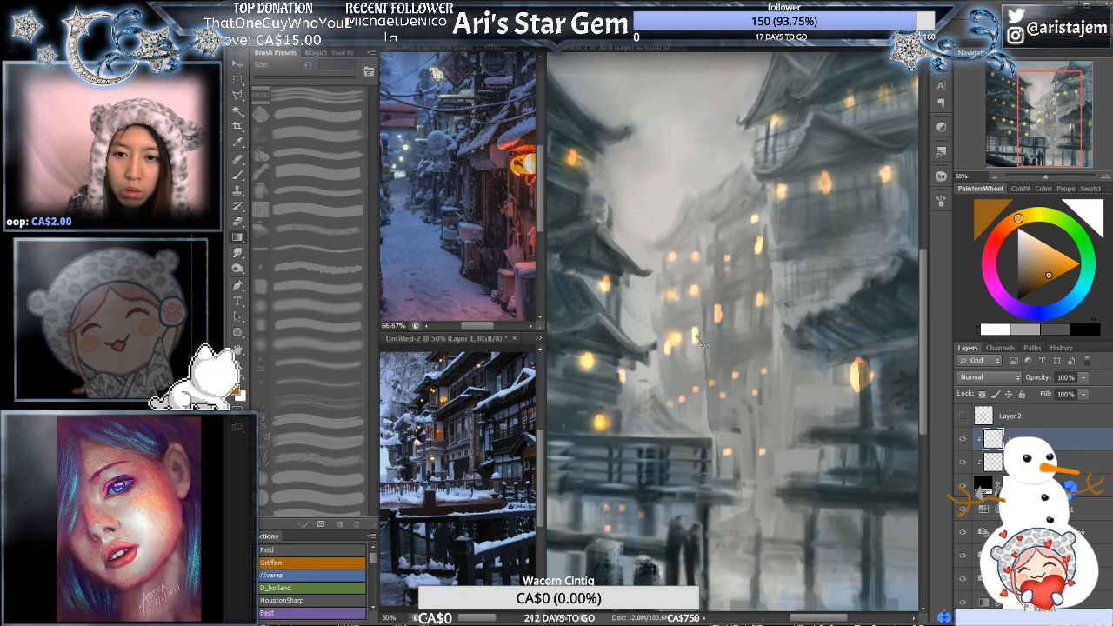
left_click_drag(698, 338, 707, 348)
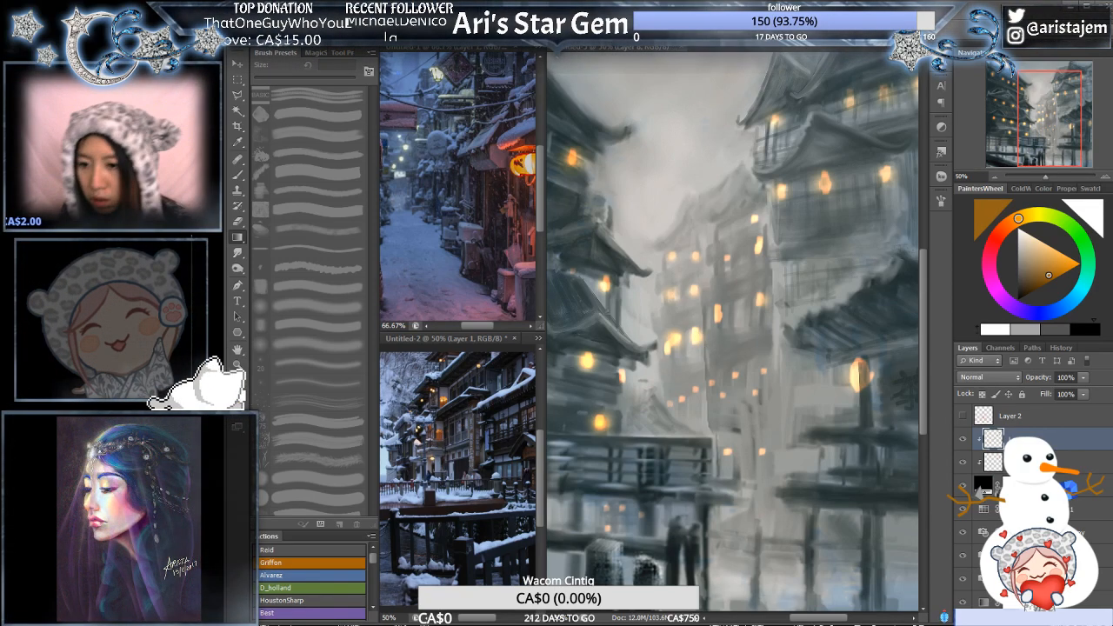
- Make the clipped layer beneath the glow layer active and set the Eraser to 45 px for the distant bright windows
left_click(1031, 463)
key("e")
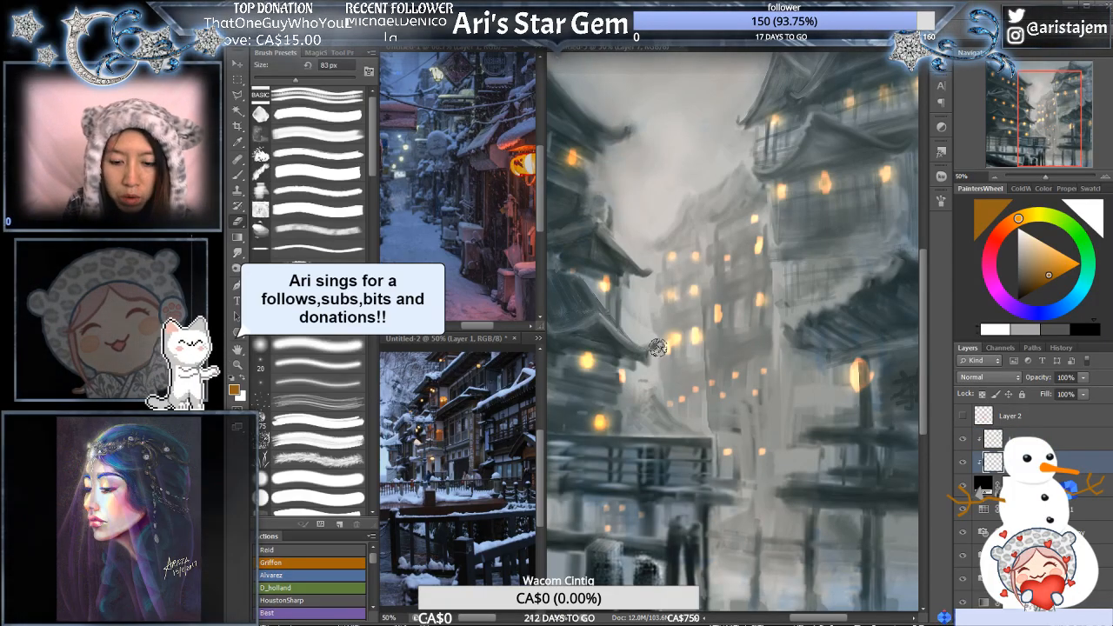
key("[")
key("[")
key("[")
key("[")
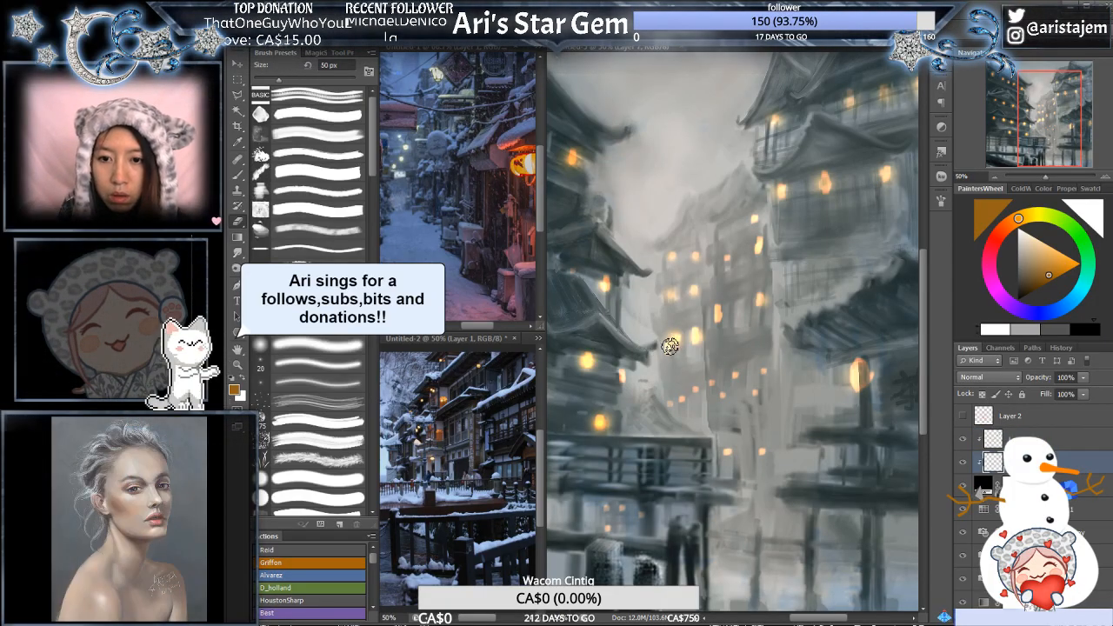
key("bracketright")
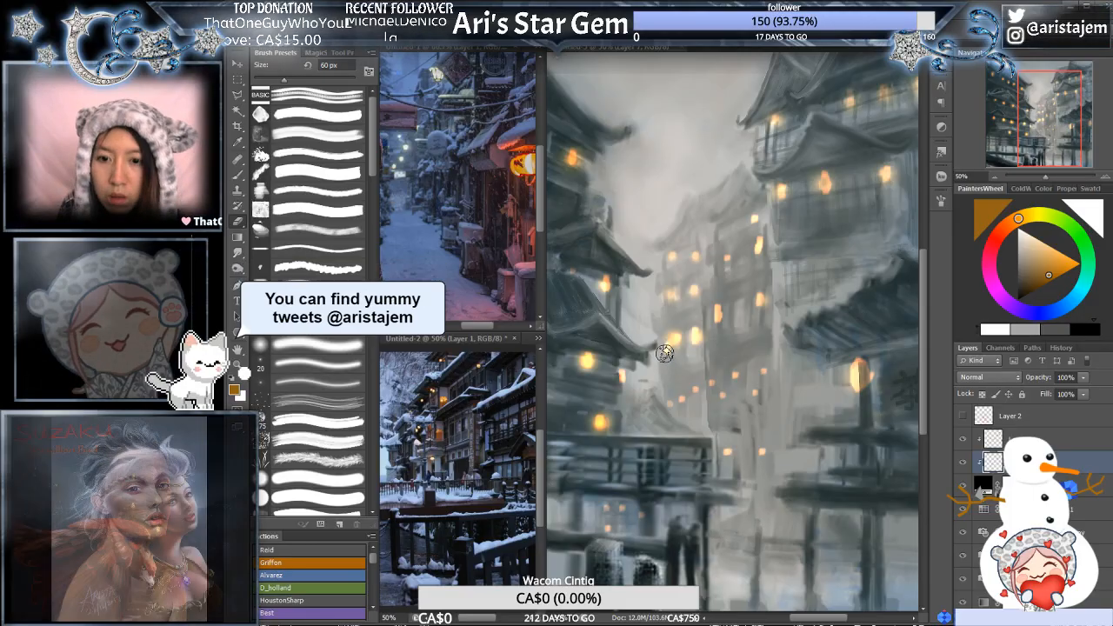
key("bracketleft")
key("bracketleft")
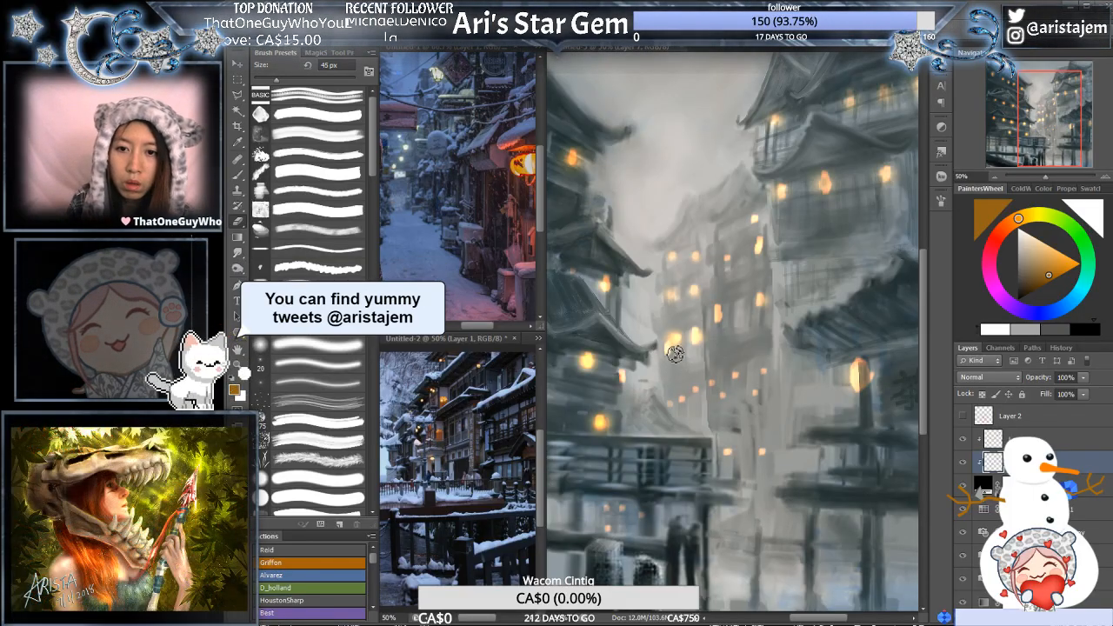
- Using the Gradient tool on the lower clipped layer, add glows over the small lower windows of the distant buildings and brighten the orange
key("p")
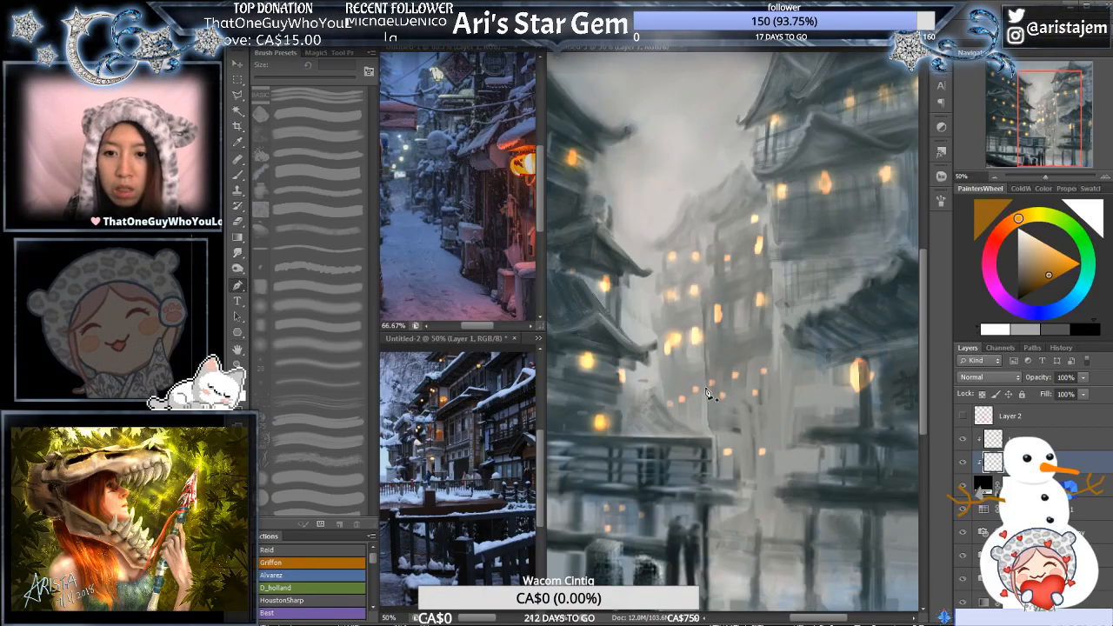
key("b")
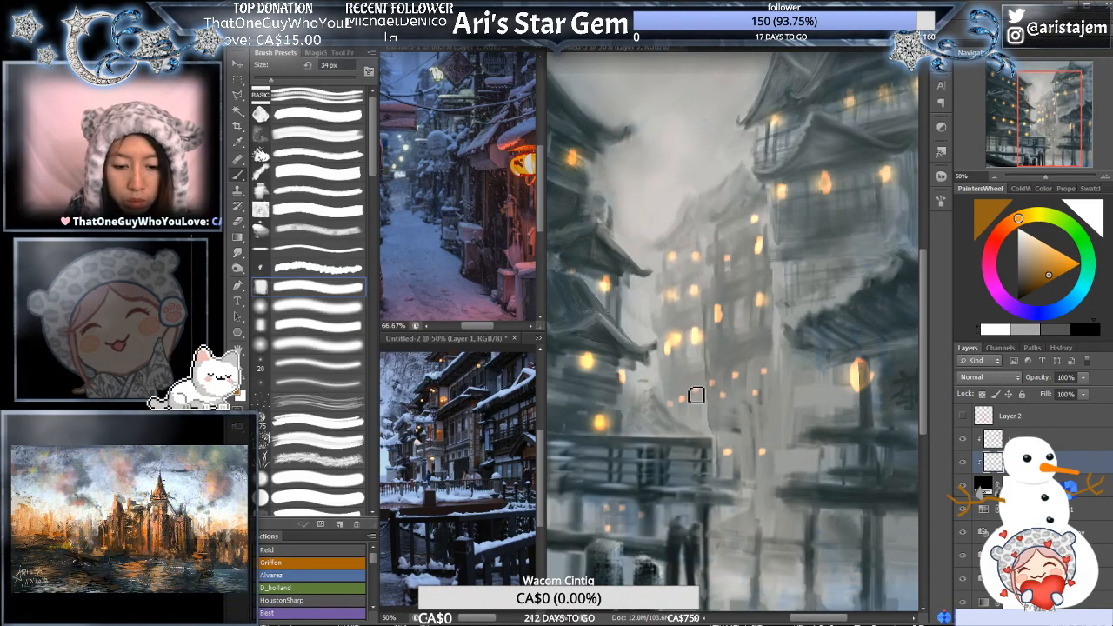
key("g")
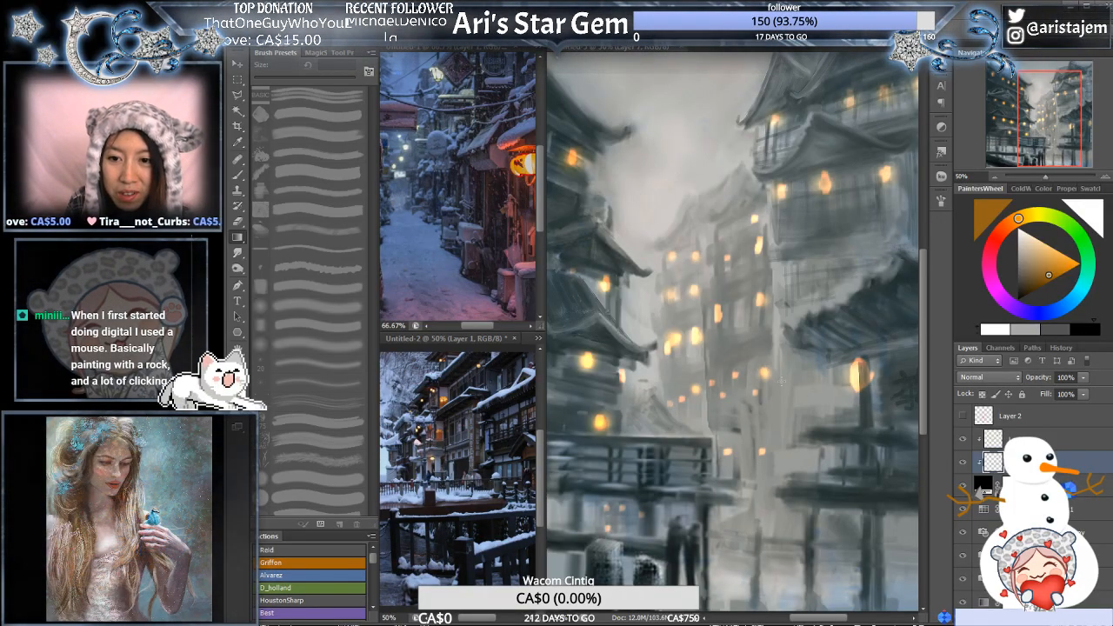
left_click(1056, 268)
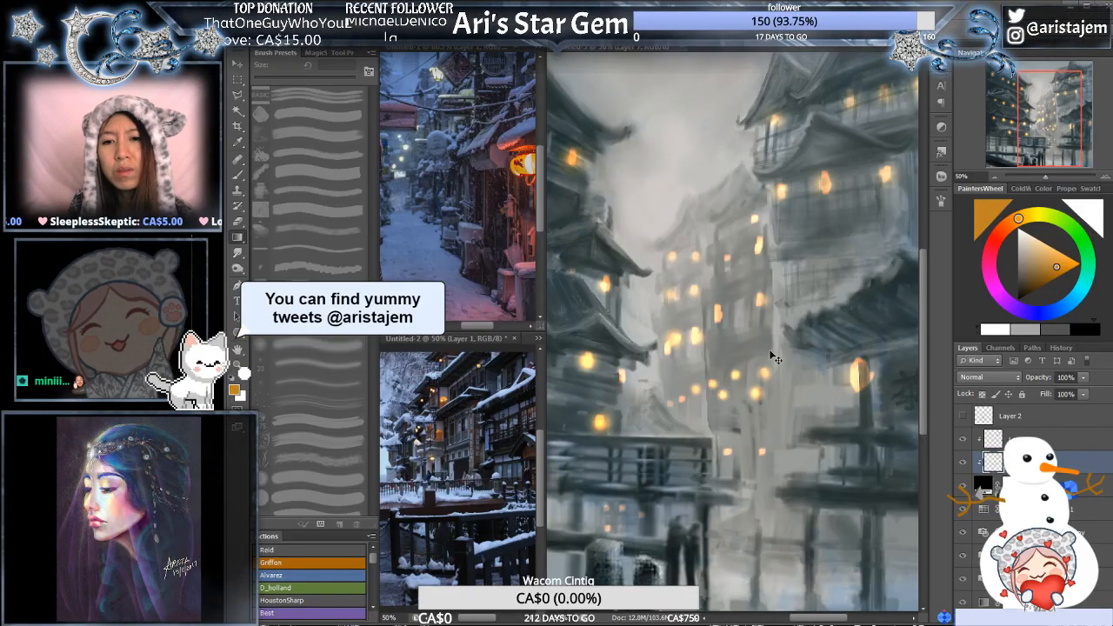
- On the upper clipped layer, add gradient glows over the small lowest windows beside the small roof between the distant buildings
key("ctrl+minus")
key("ctrl+minus")
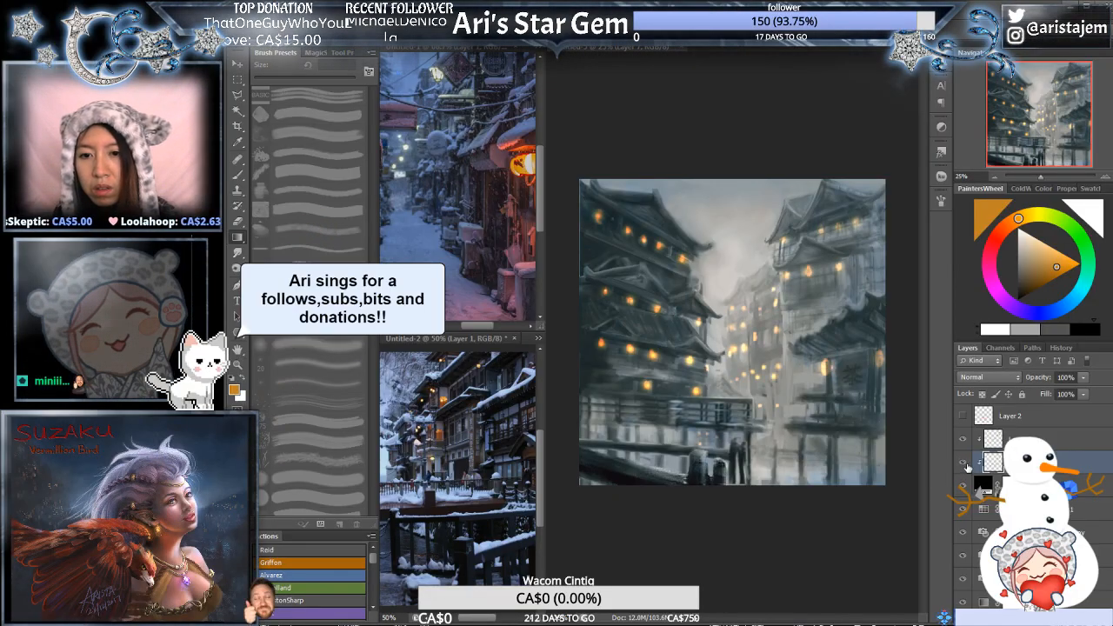
key("alt+bracketright")
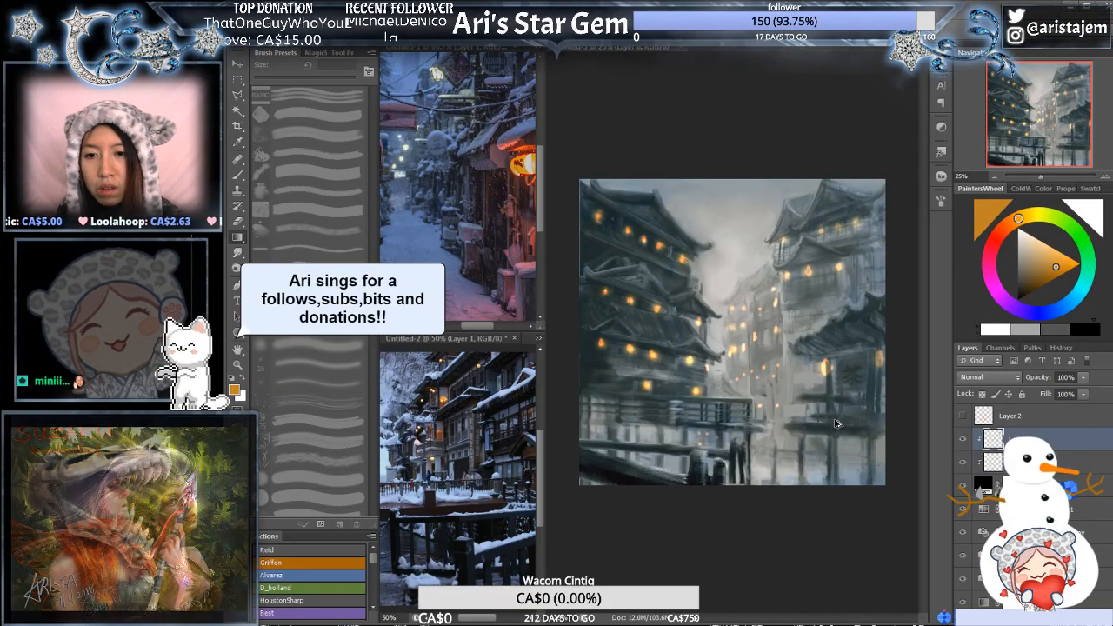
left_click(803, 398)
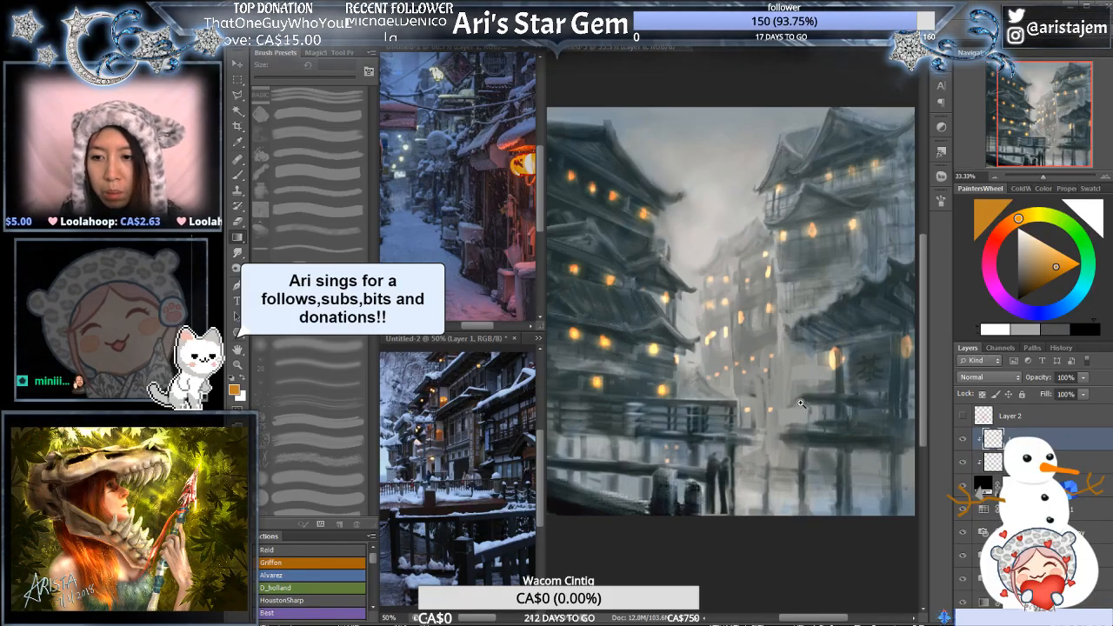
left_click(749, 360)
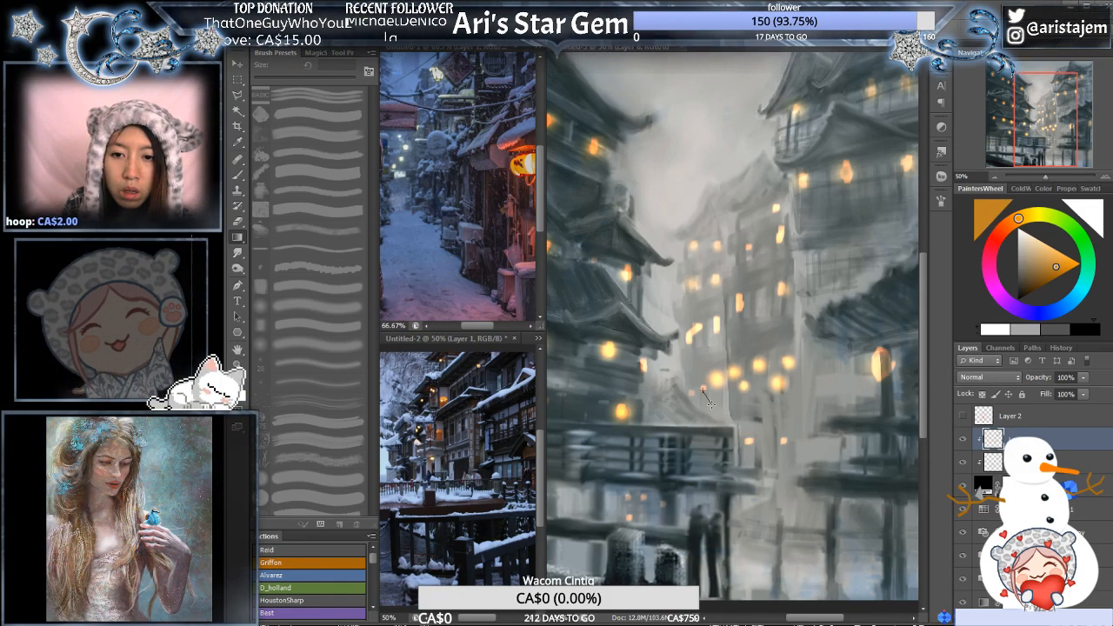
left_click_drag(709, 402, 696, 407)
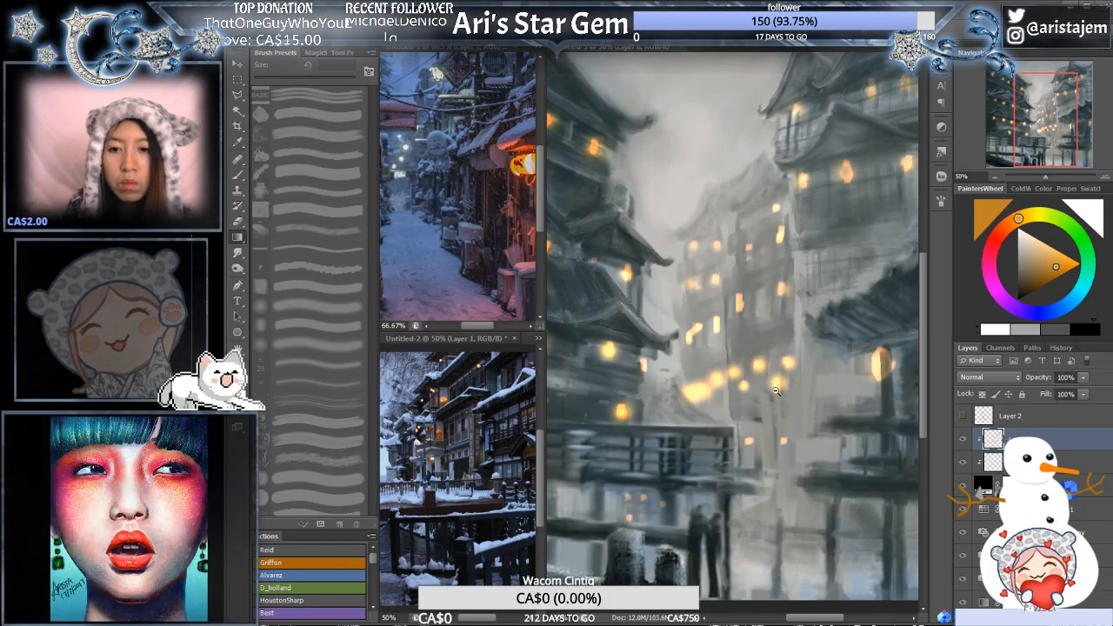
left_click(776, 391, "alt")
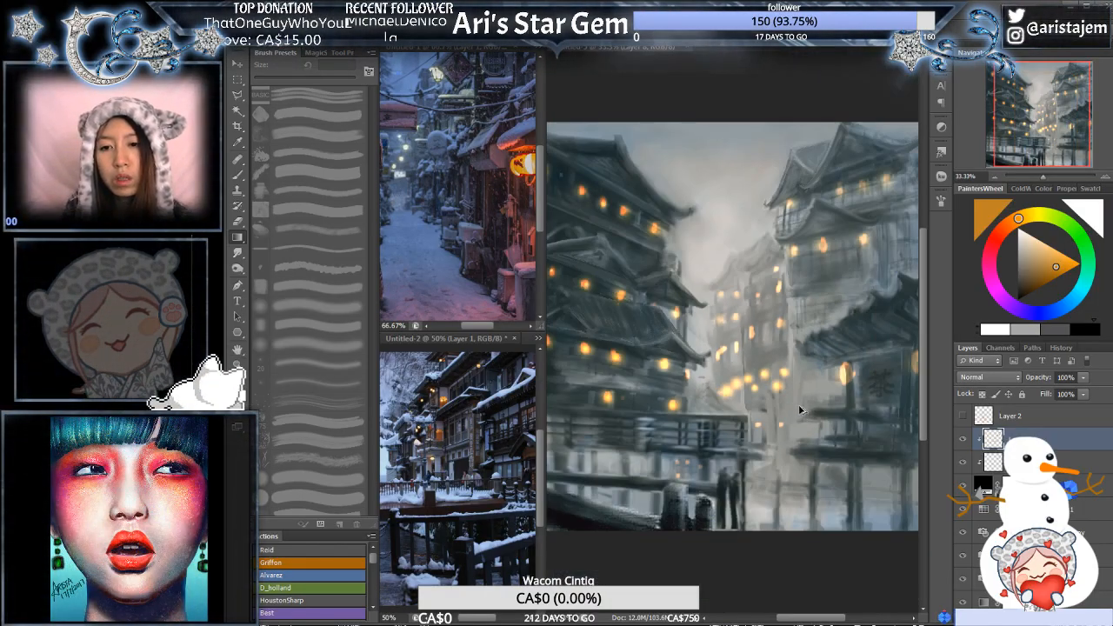
left_click(779, 404, "ctrl")
left_click(780, 404, "ctrl")
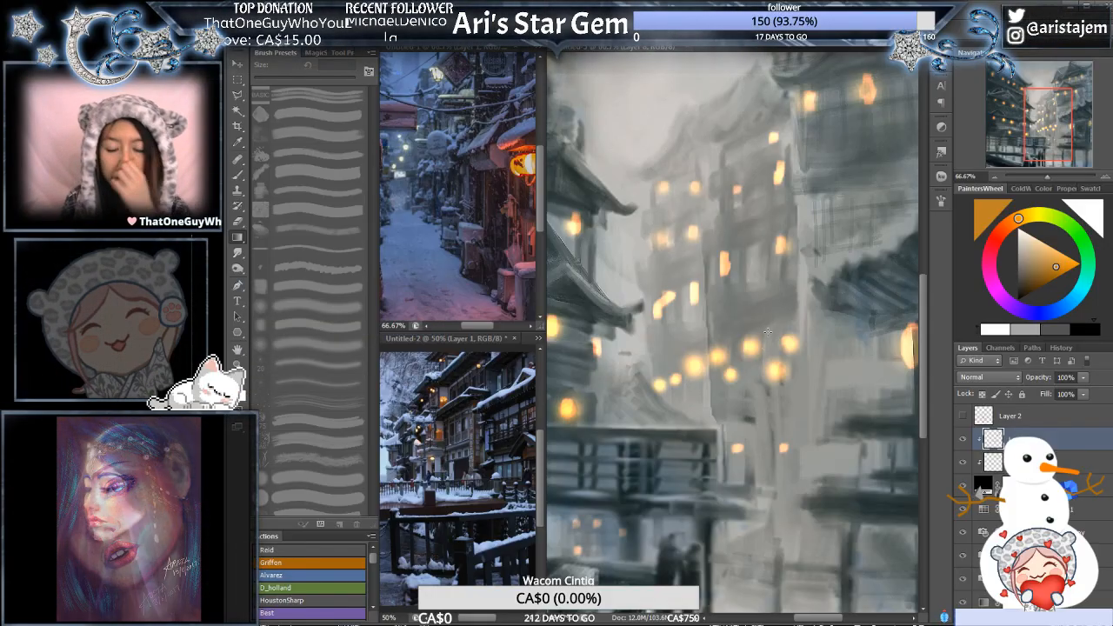
- Lasso the two upper glows in the right half of the distant lower window row and shrink each with Free Transform
key("l")
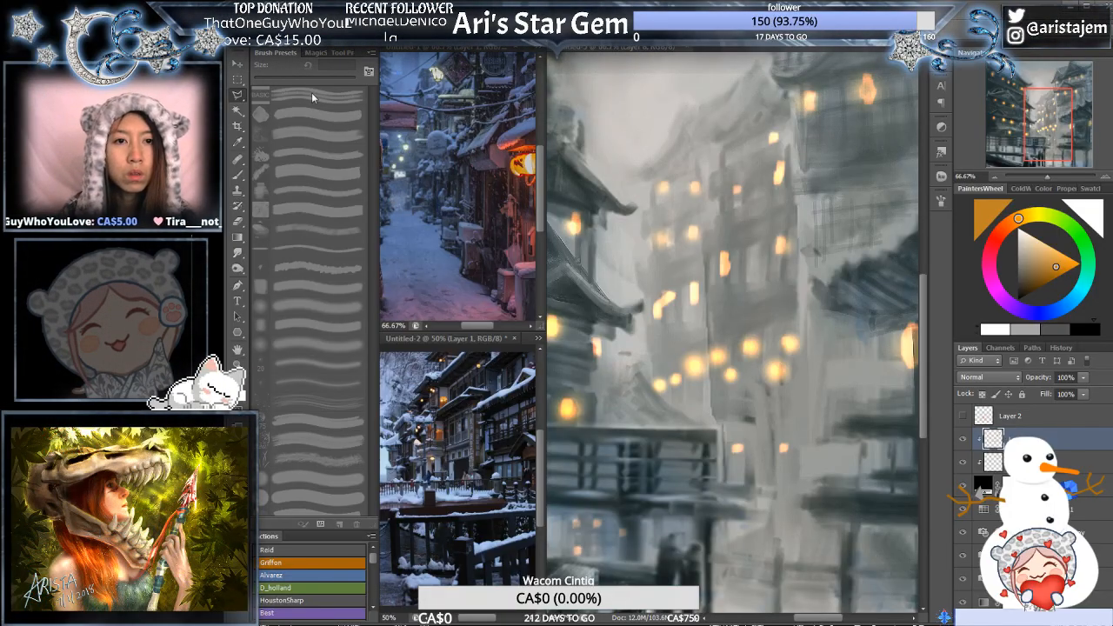
key("shift+l")
key("shift+l")
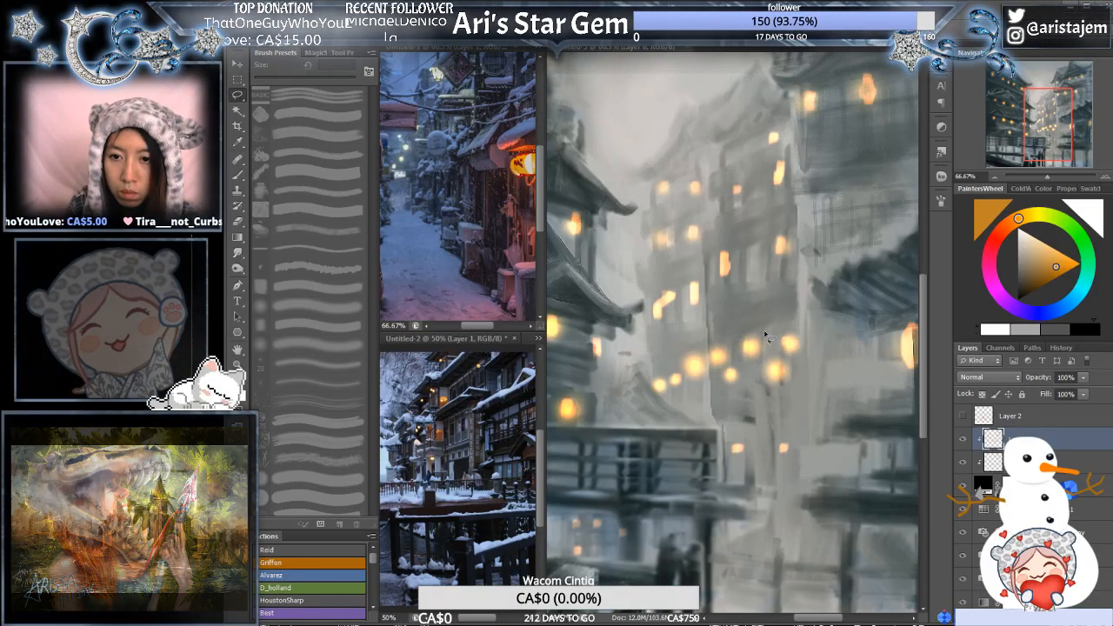
left_click_drag(751, 322, 763, 331)
key("ctrl+t")
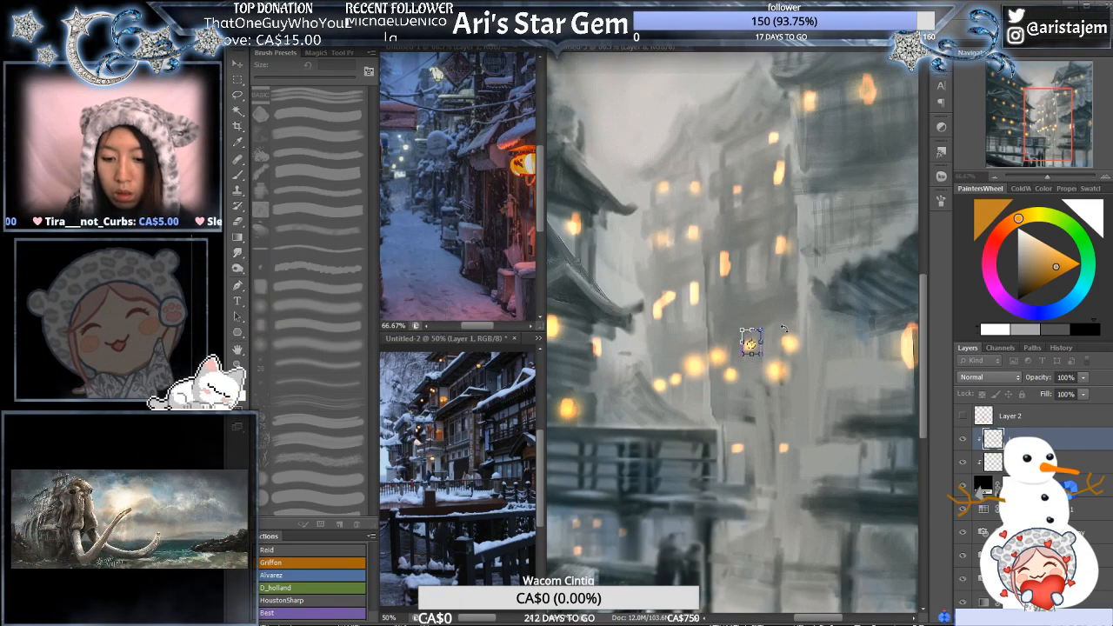
key("Return")
mouse_move(782, 322)
left_mouse_down()
mouse_move(773, 343)
mouse_move(793, 360)
mouse_move(809, 335)
mouse_move(783, 313)
mouse_move(802, 323)
left_mouse_up()
key("ctrl+t")
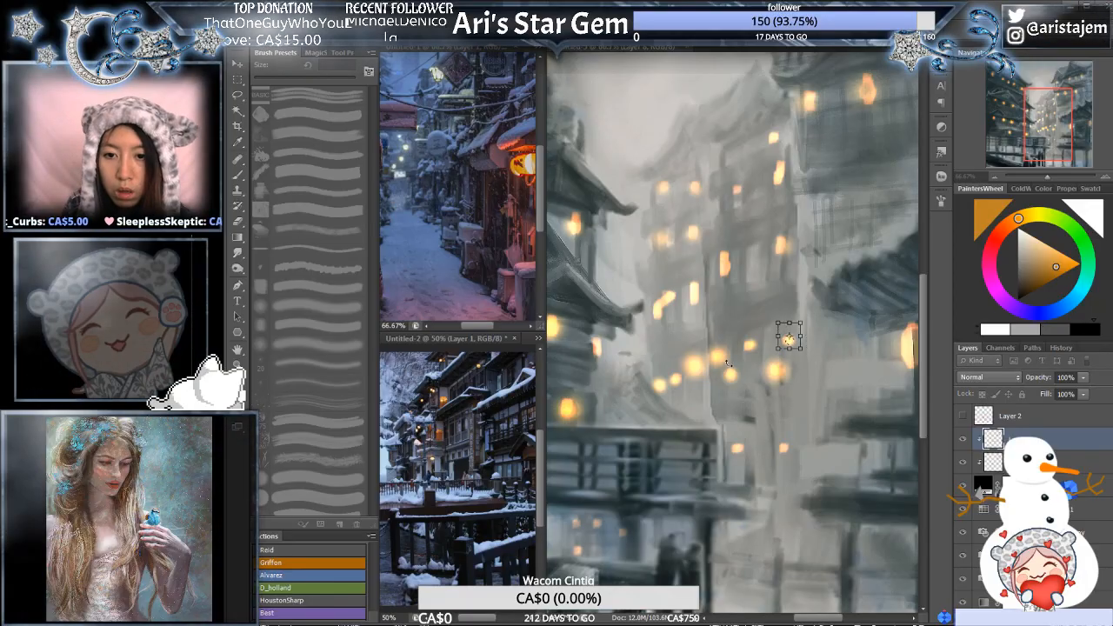
key("Return")
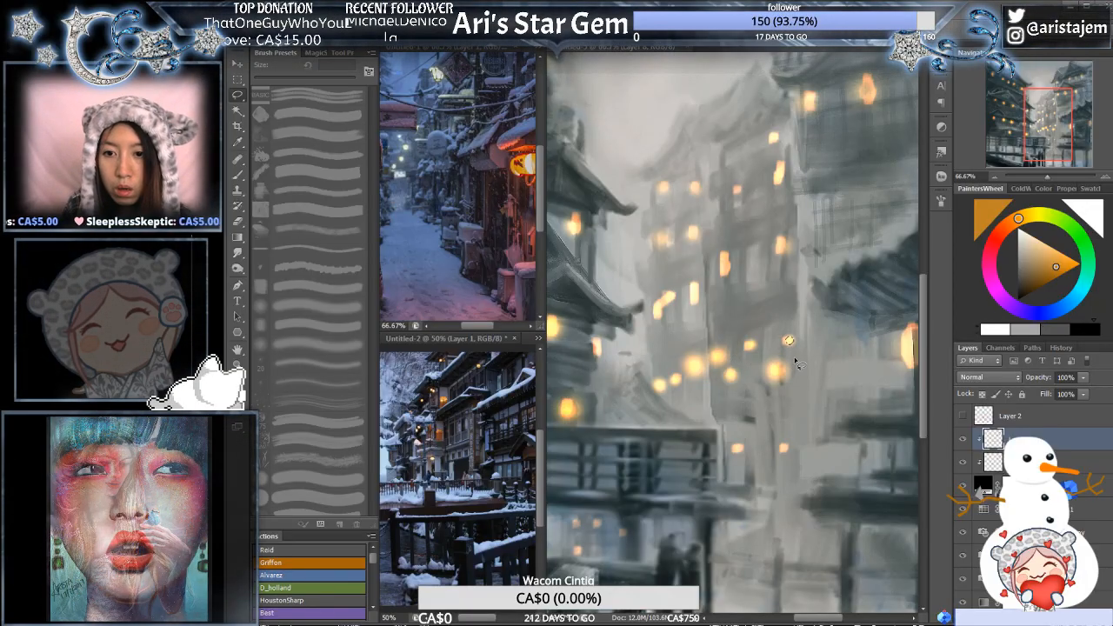
- Shrink the large glow below those two and the two large middle glows of the distant window row, one at a time
mouse_move(777, 352)
left_mouse_down()
mouse_move(760, 378)
mouse_move(781, 351)
left_mouse_up()
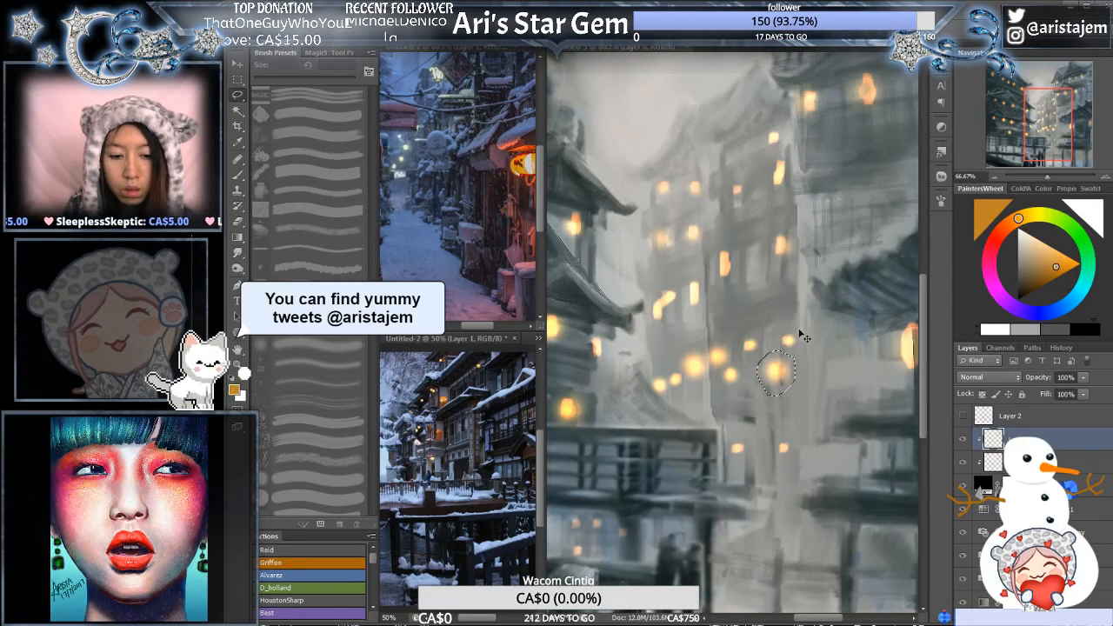
key("ctrl+t")
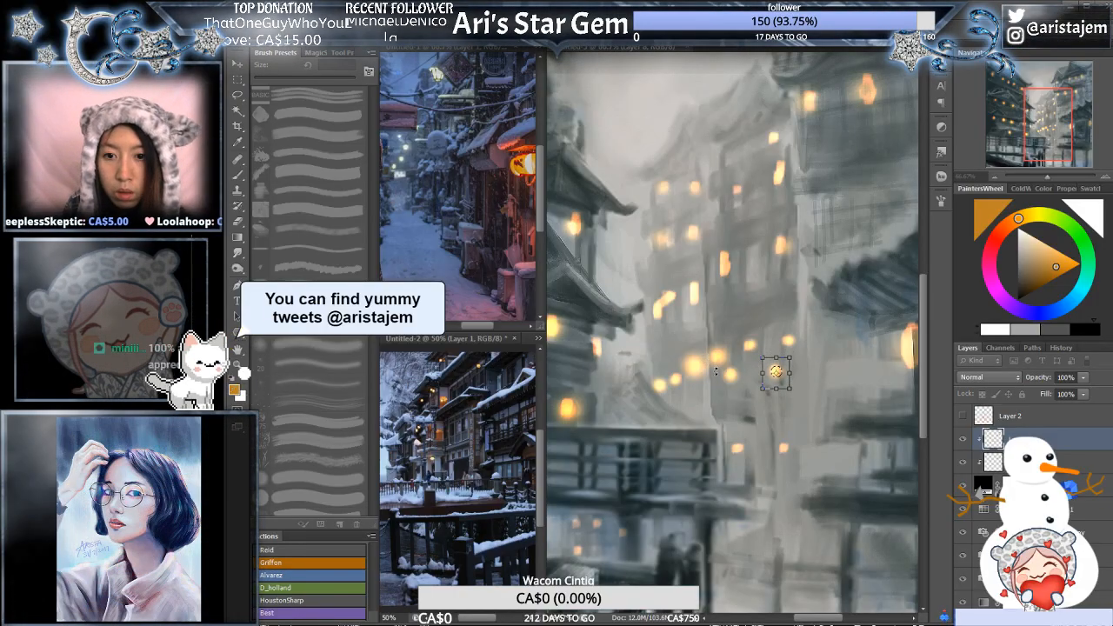
key("Return")
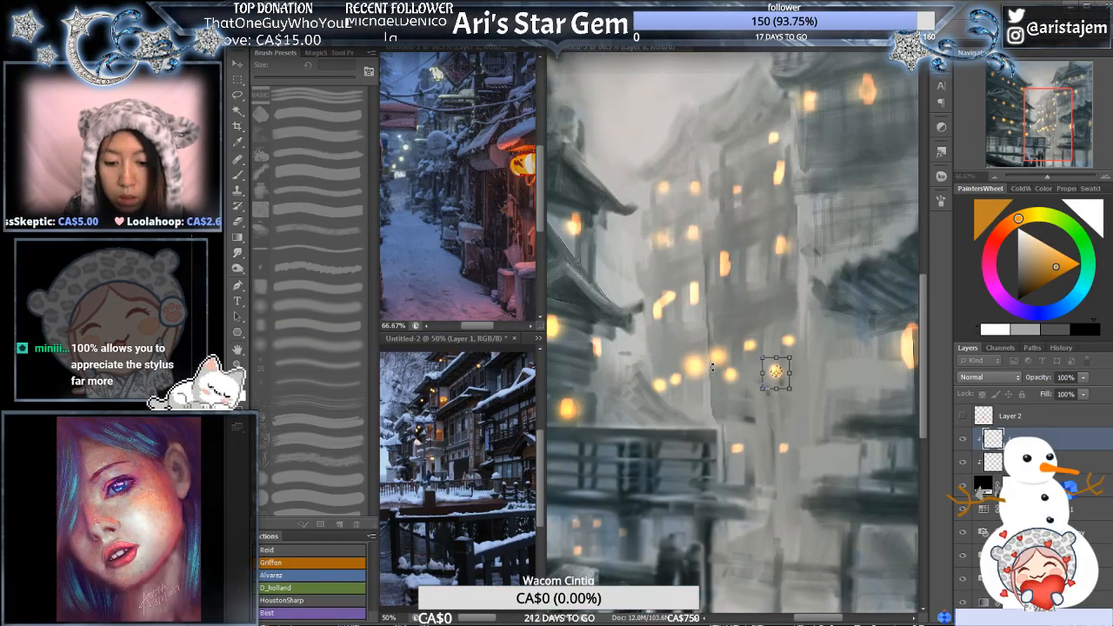
mouse_move(707, 348)
left_mouse_down()
mouse_move(711, 380)
mouse_move(687, 383)
mouse_move(682, 355)
mouse_move(708, 344)
left_mouse_up()
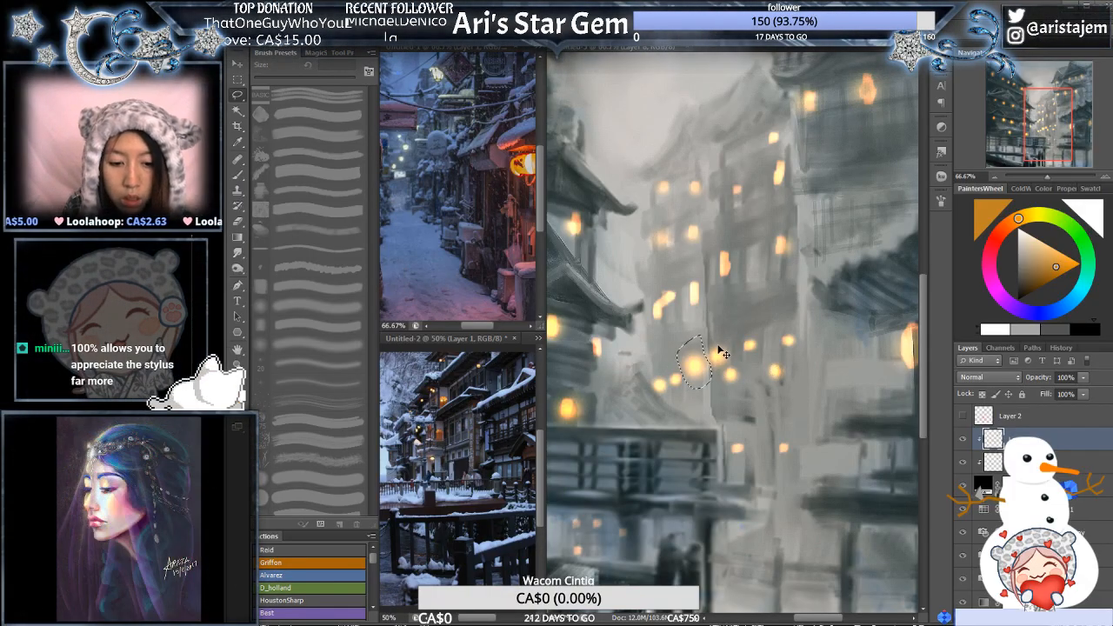
key("ctrl+t")
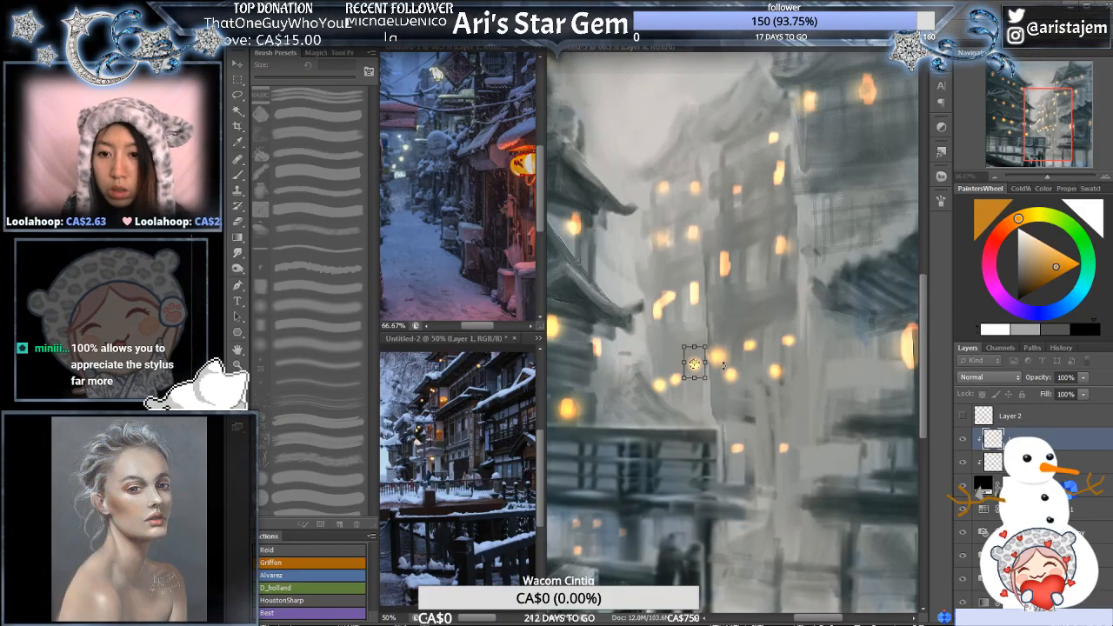
key("Return")
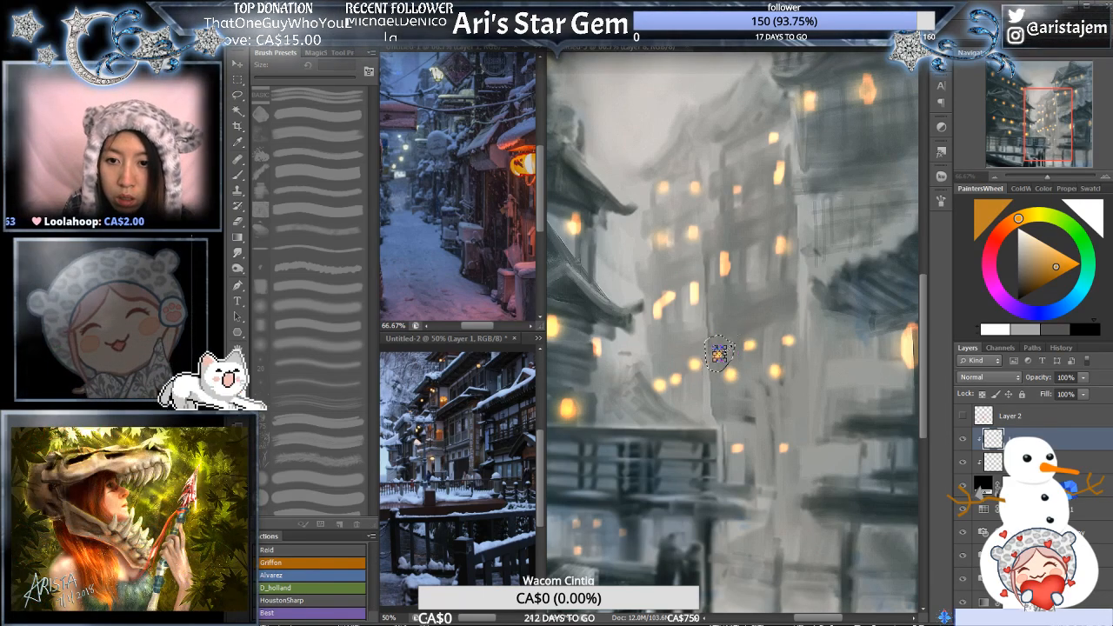
key("Return")
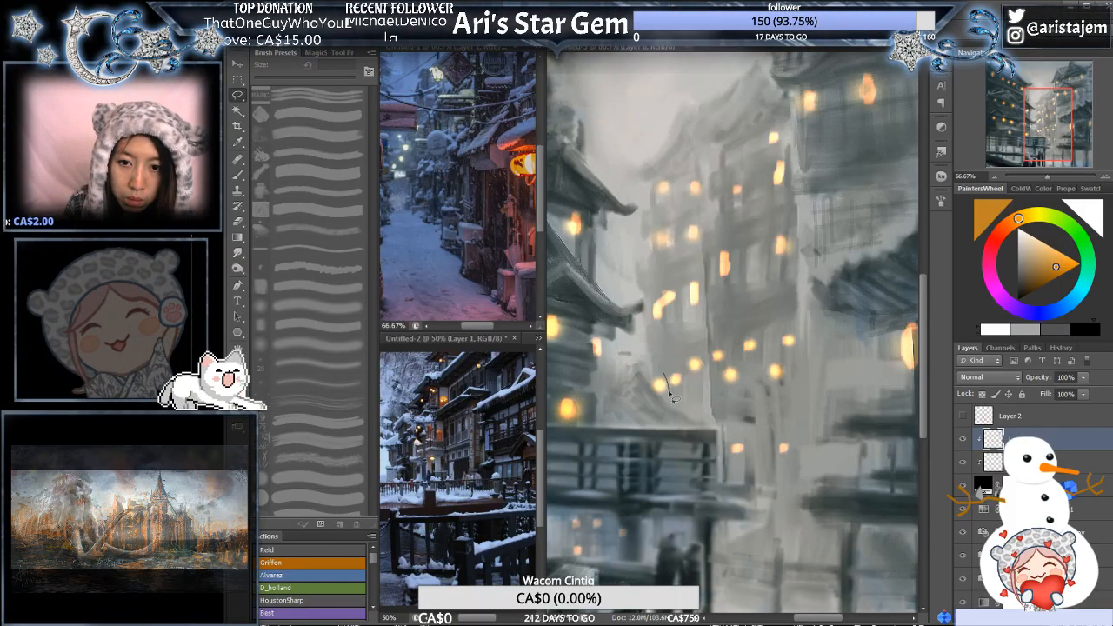
- Scale down the two leftmost small glows above the small distant roof and clear the selection
mouse_move(669, 396)
left_mouse_down()
mouse_move(653, 387)
mouse_move(660, 359)
mouse_move(670, 400)
left_mouse_up()
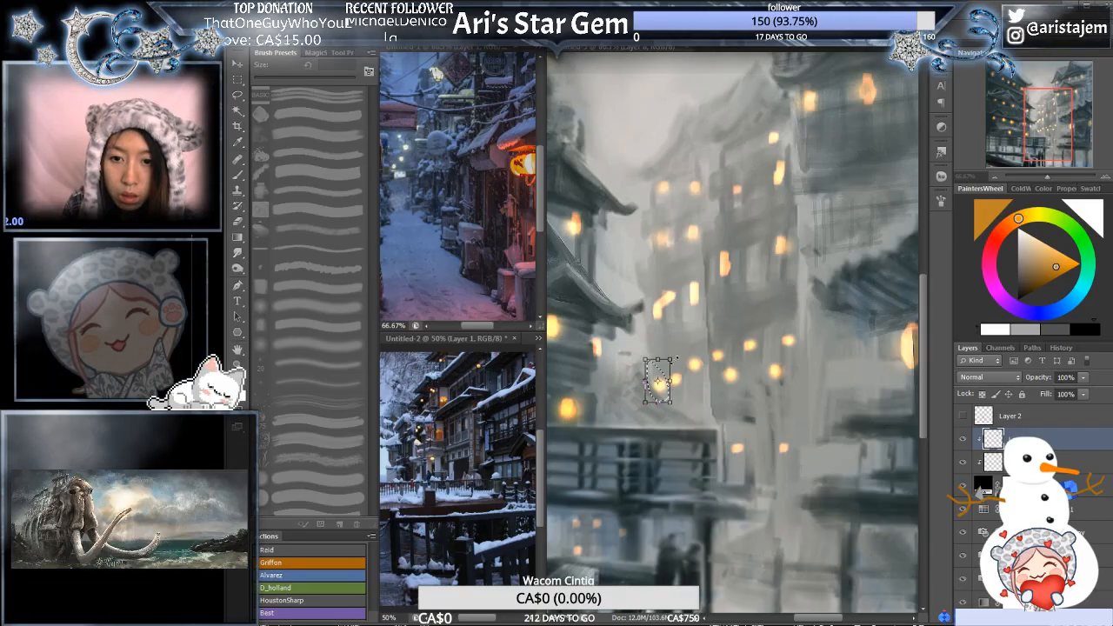
left_click_drag(670, 359, 665, 370, "alt+shift")
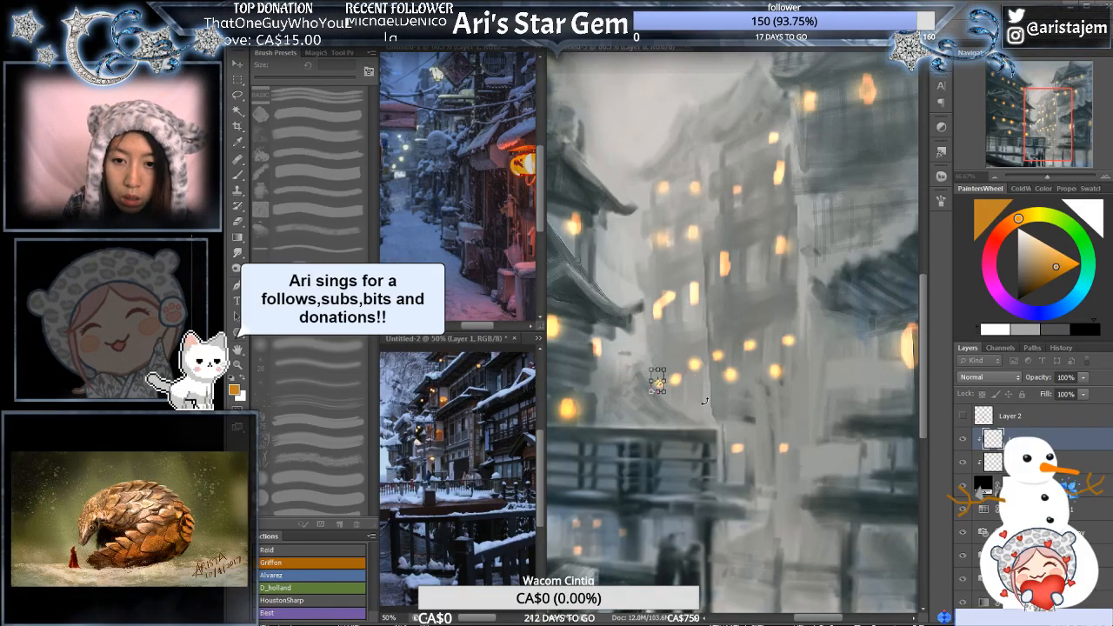
key("Return")
key("ctrl+d")
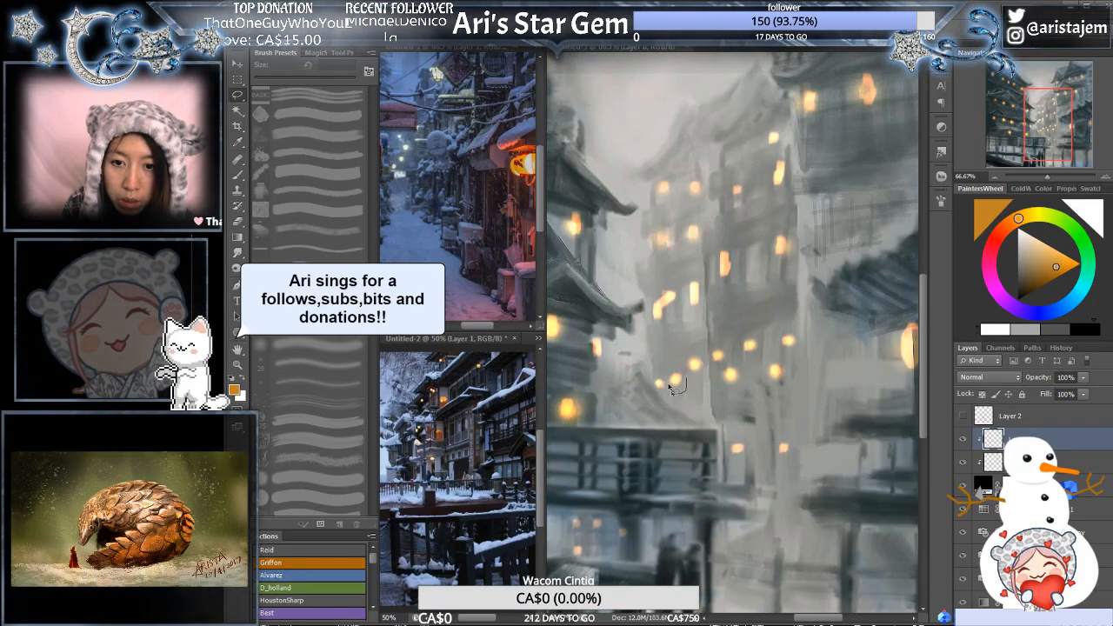
left_click_drag(670, 387, 686, 363)
key("ctrl+t")
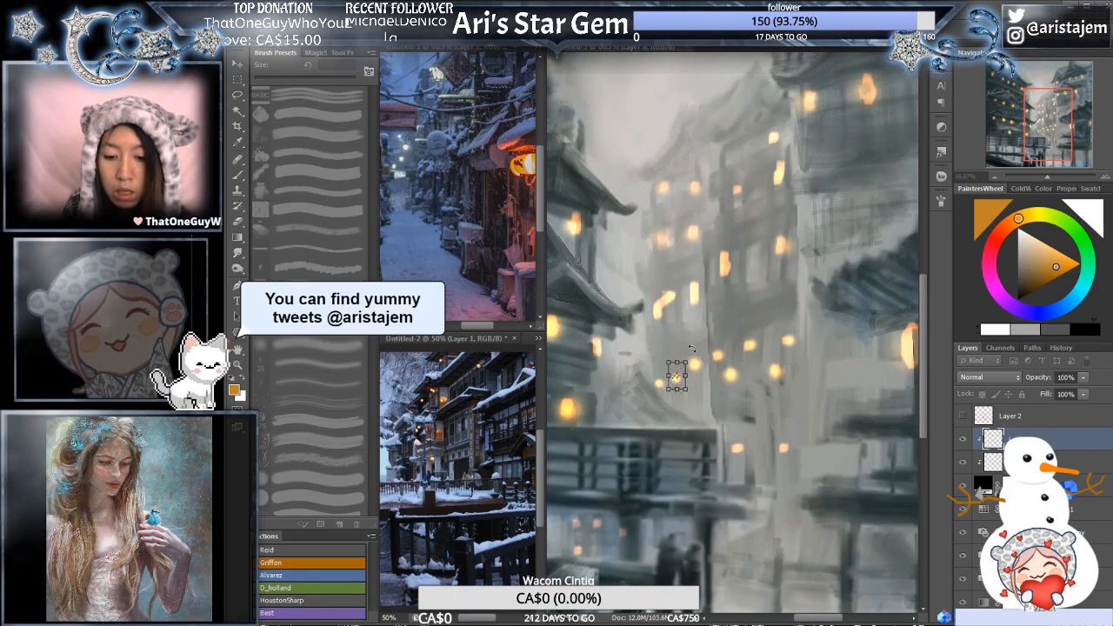
key("Return")
key("ctrl+d")
- Duplicate the lower clipped glow layer and release the glow layers from their clipping mask
left_click(751, 339, "alt")
left_click(758, 341, "alt")
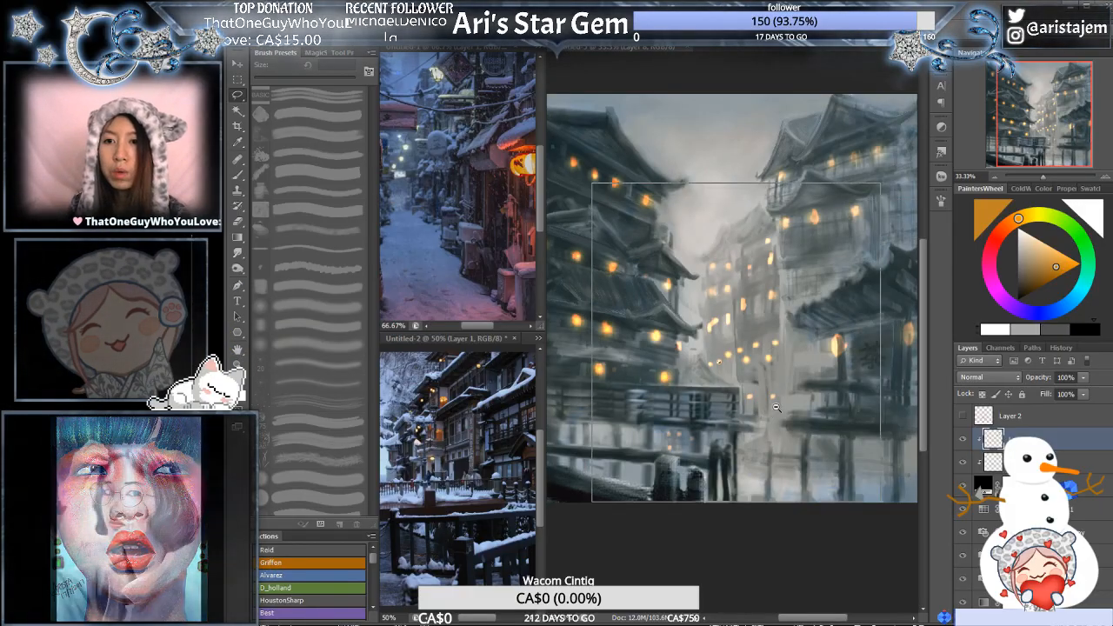
left_click(768, 433, "alt")
left_click(1060, 463)
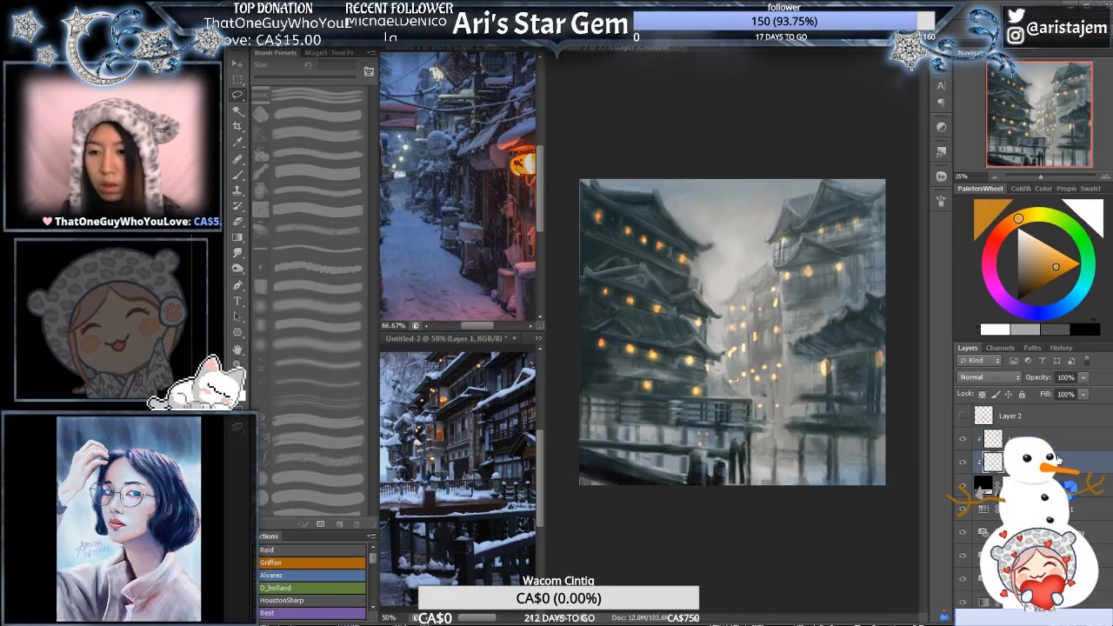
key("ctrl+j")
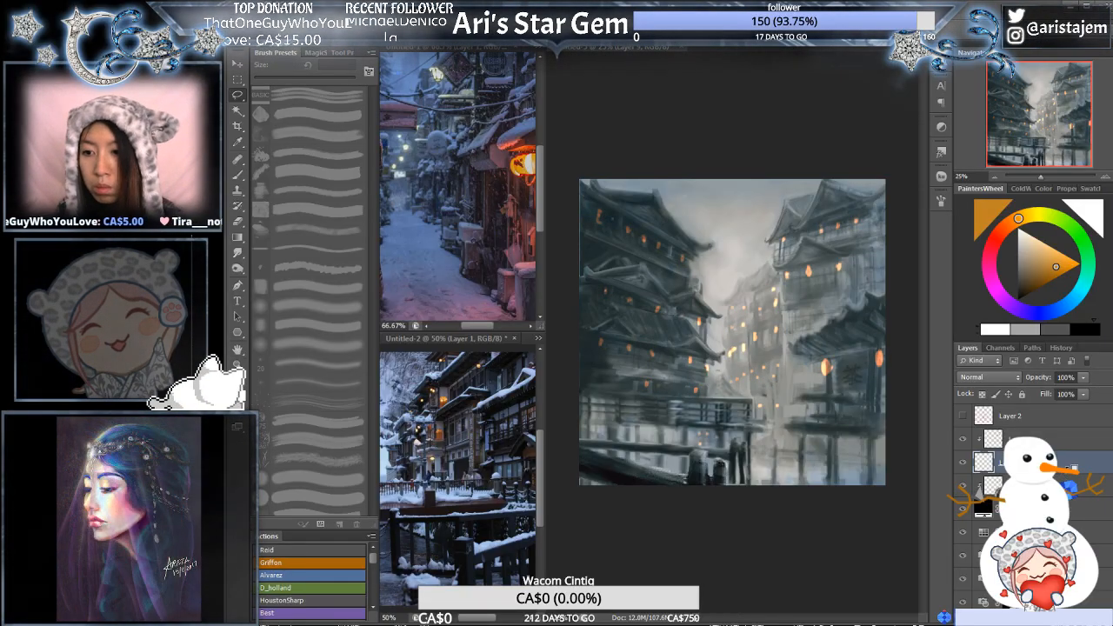
key("ctrl+alt+g")
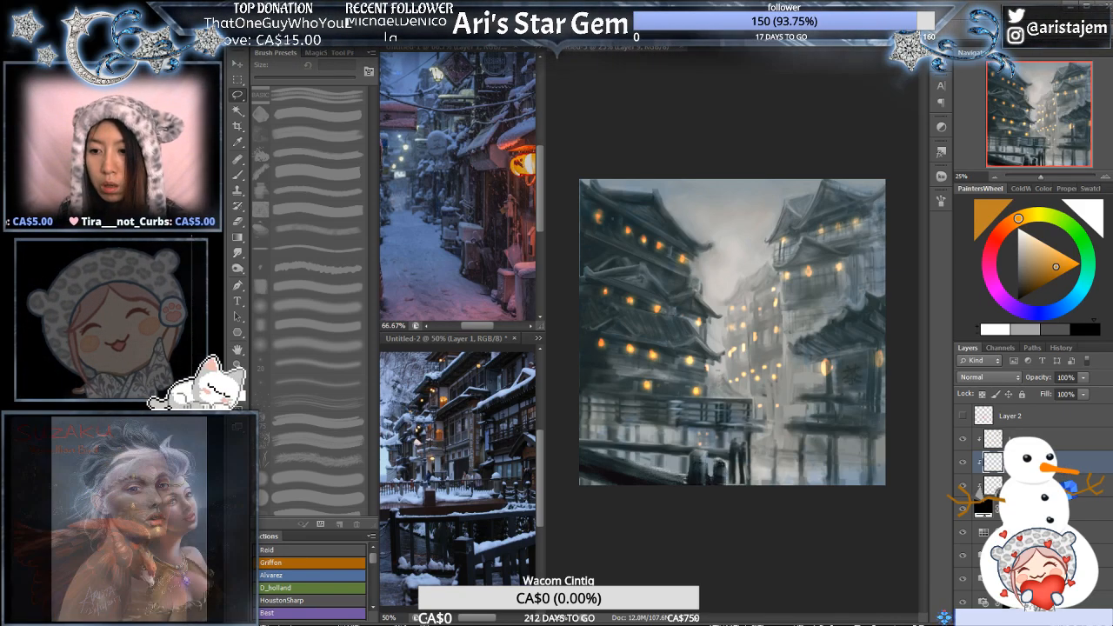
key("ctrl+alt+z")
key("ctrl+alt+z")
key("ctrl+alt+z")
left_click(1065, 470)
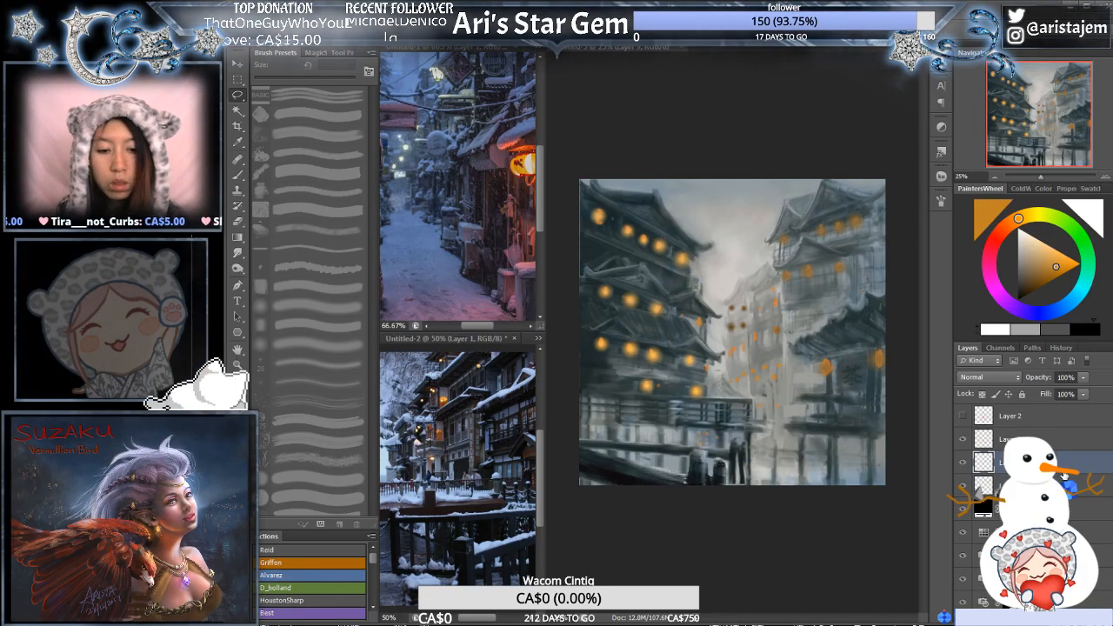
- Merge the duplicated glow layer into its original and clip both glow layers to the layer beneath again
key("ctrl+e")
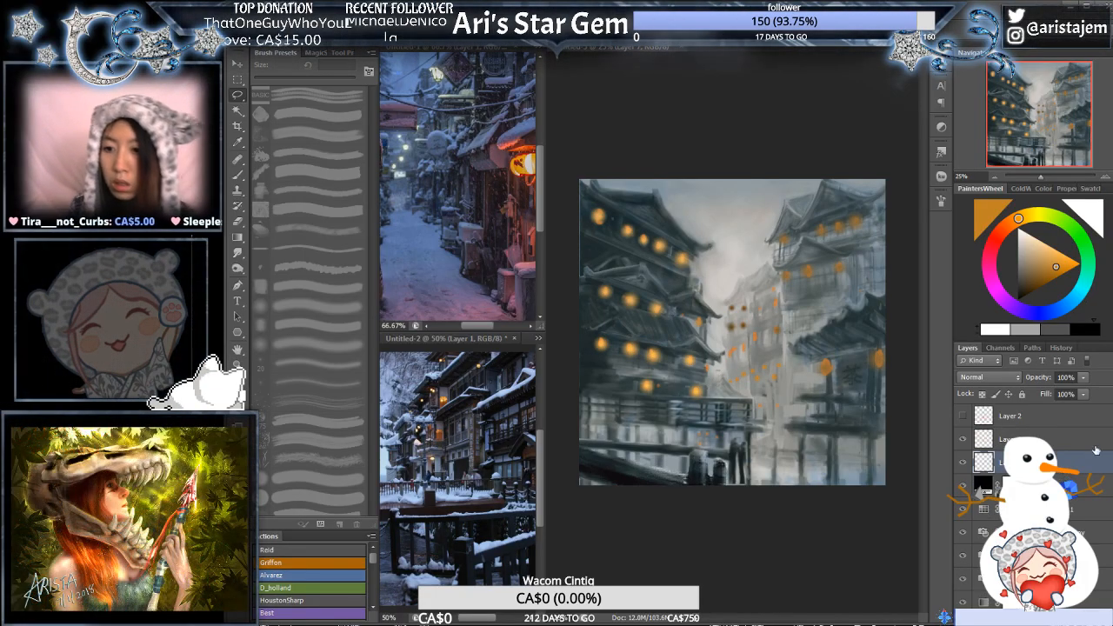
key("ctrl+alt+g")
key("ctrl+alt+g")
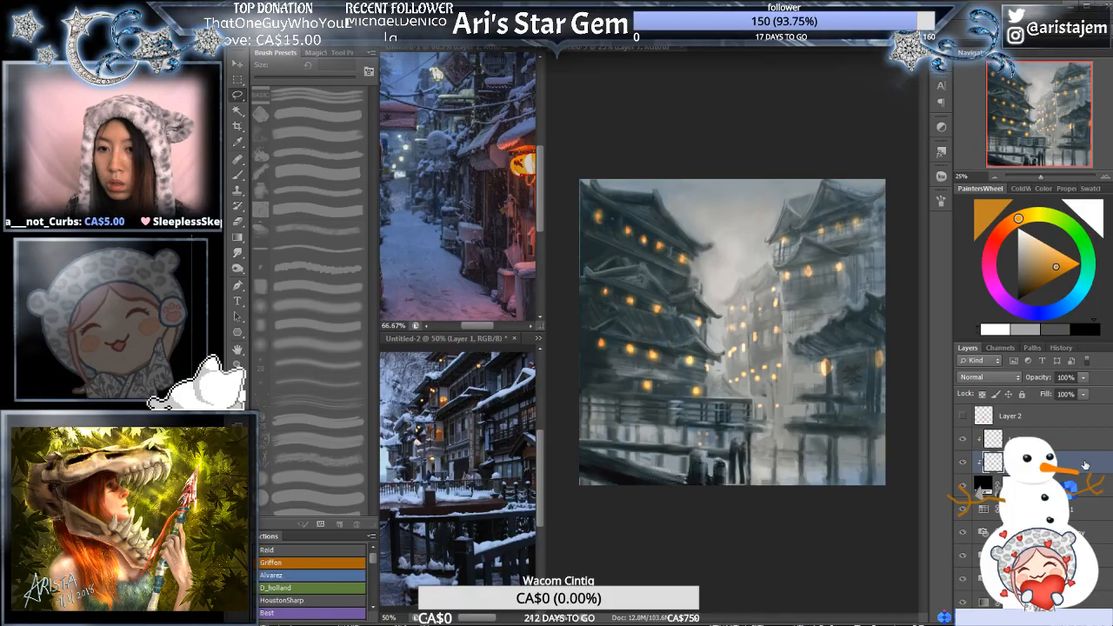
- Shift the hue of the lower clipped glow layer towards red-orange with Hue/Saturation, and return to the Lasso tool
key("ctrl+u")
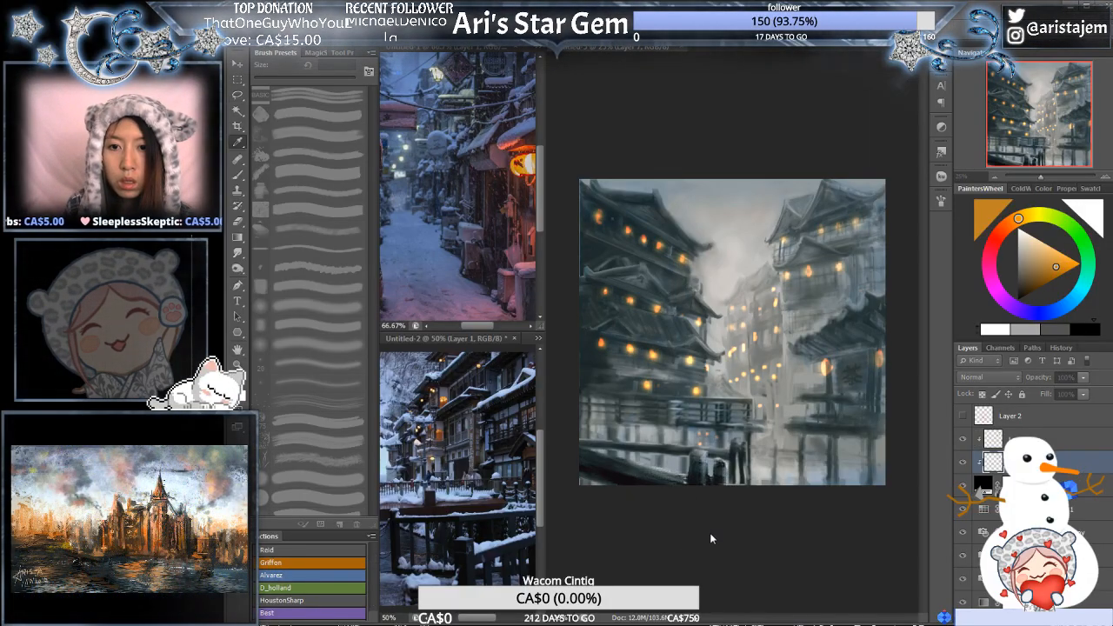
left_click_drag(687, 513, 675, 513)
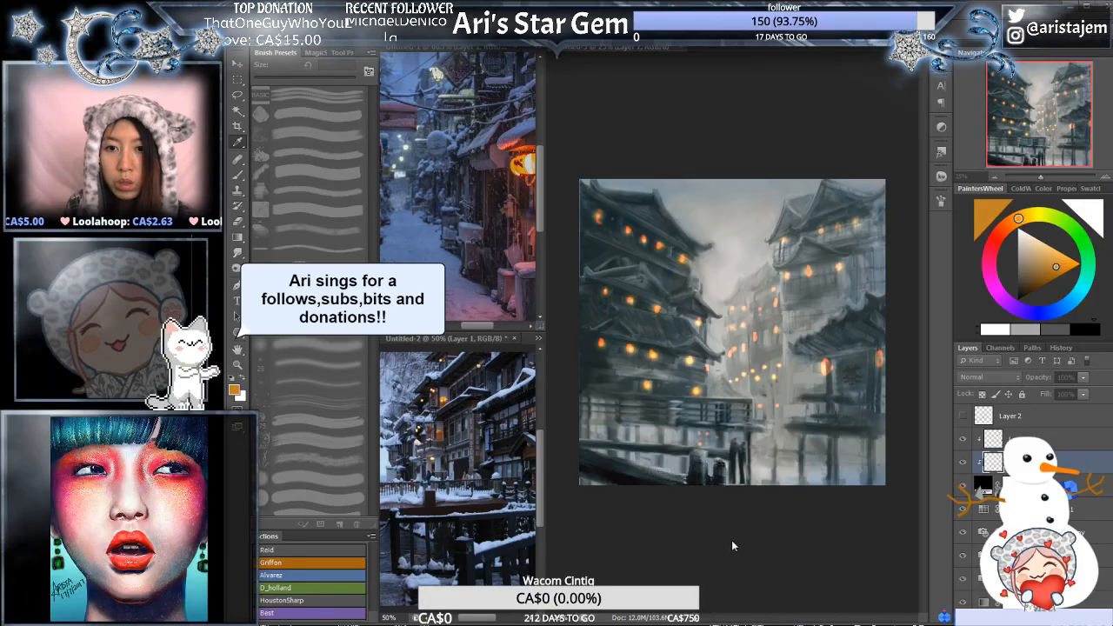
key("l")
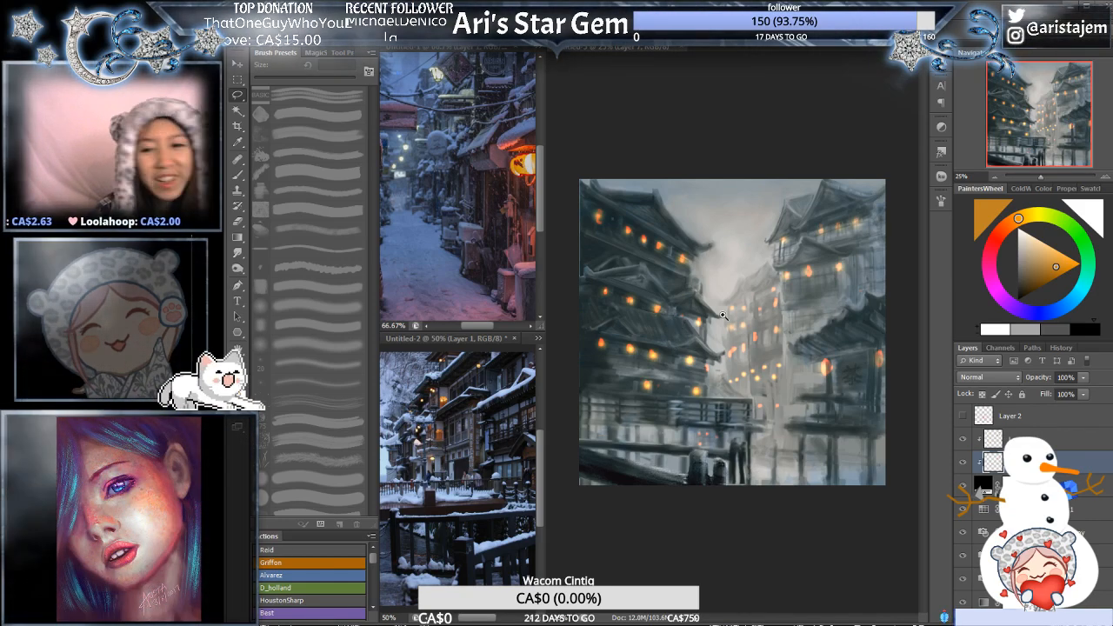
left_click(796, 356, "ctrl")
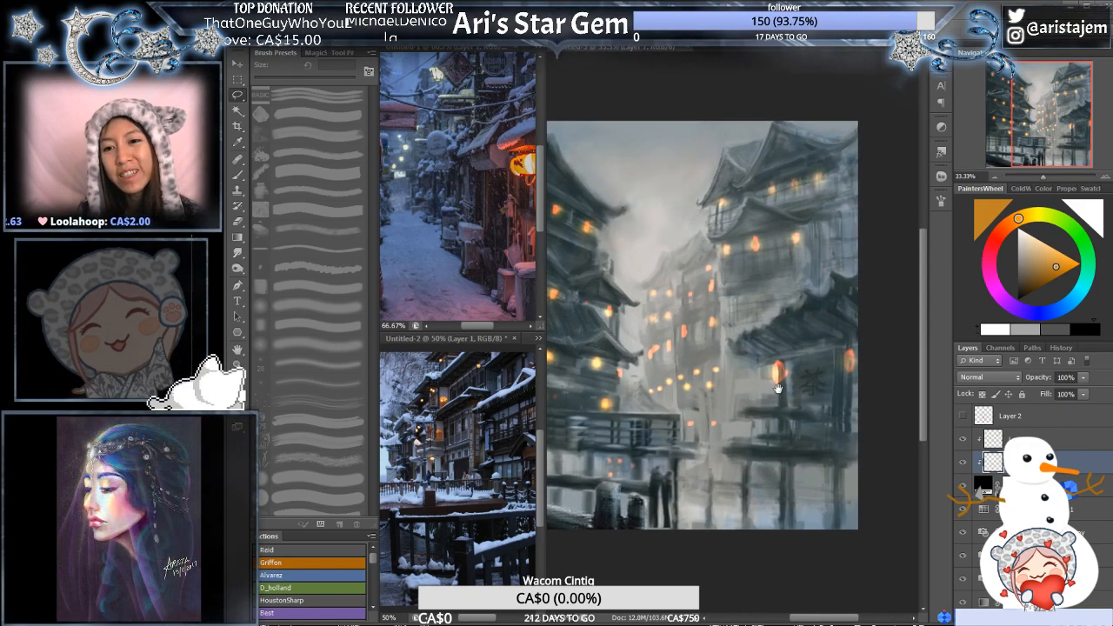
left_click(796, 395, "ctrl")
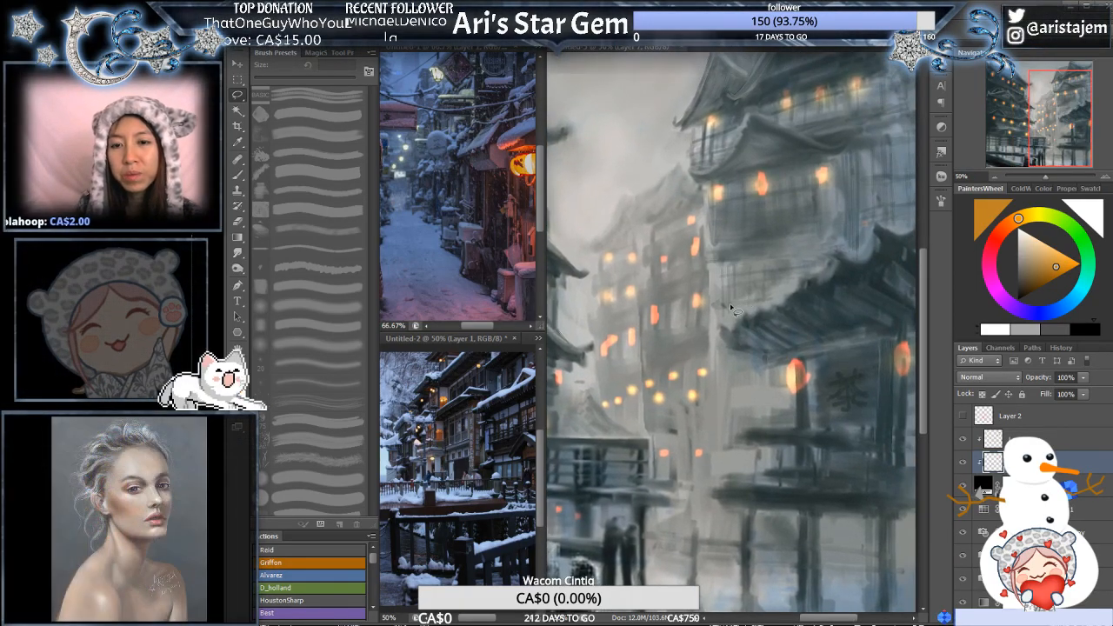
- Hide the upper glow layer, release the glows from the clipping mask, and sample the large lantern's pure red-orange for the brush
left_click(735, 305, "ctrl+alt")
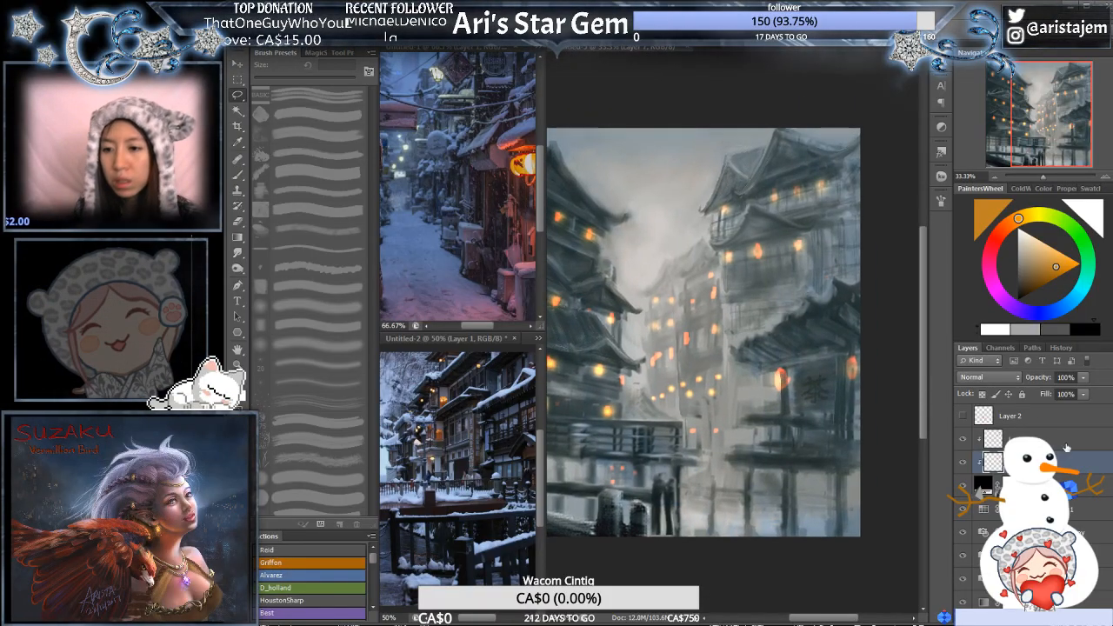
key("d")
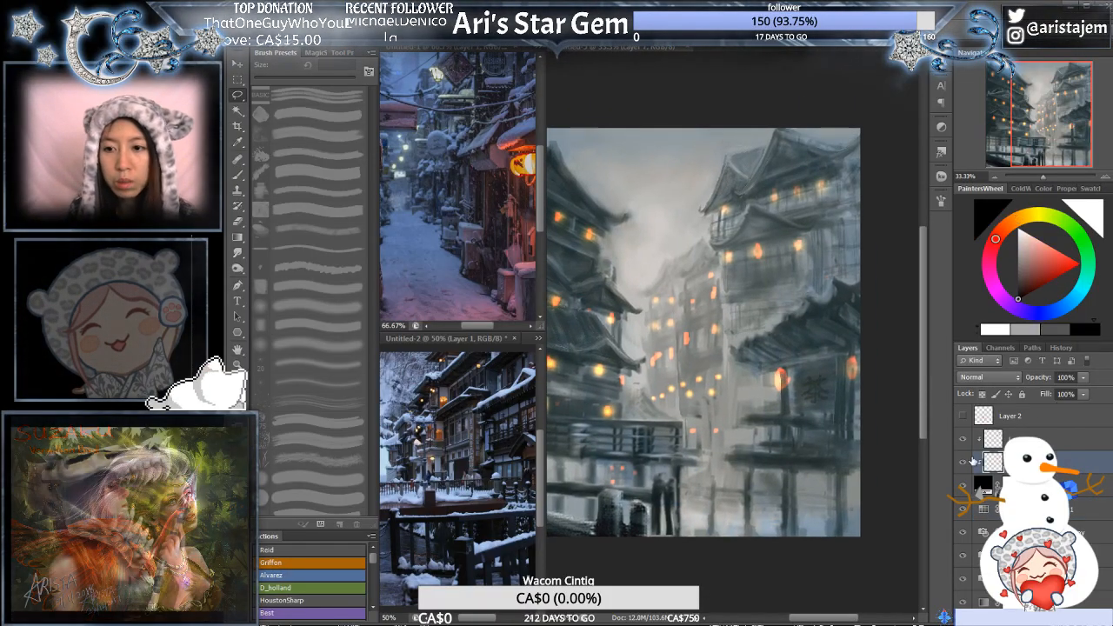
left_click(963, 440)
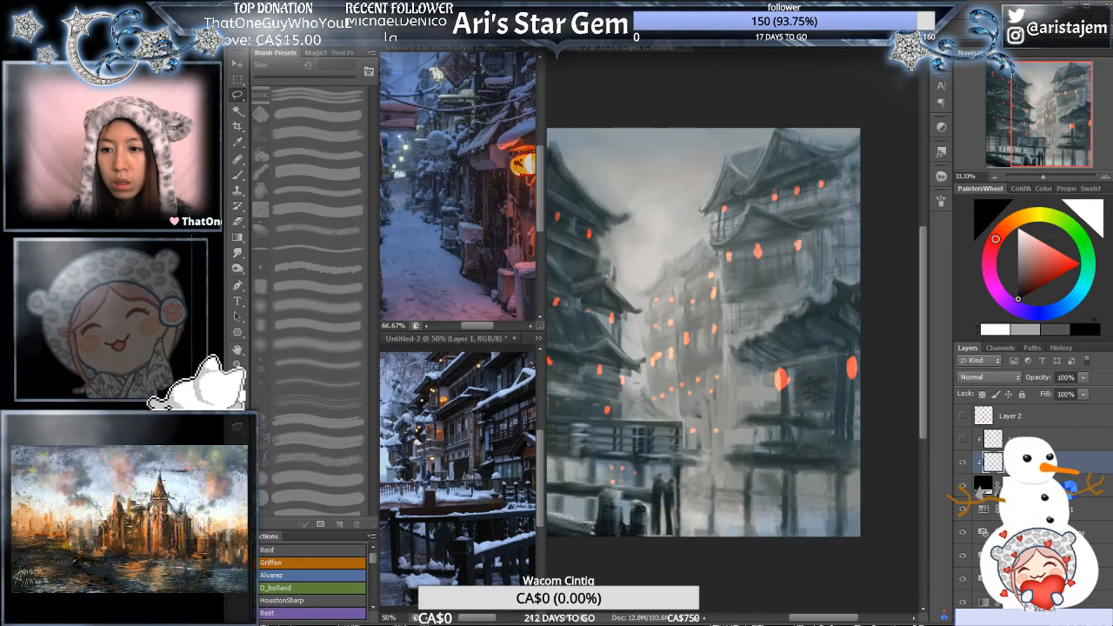
key("ctrl+alt+g")
key("b")
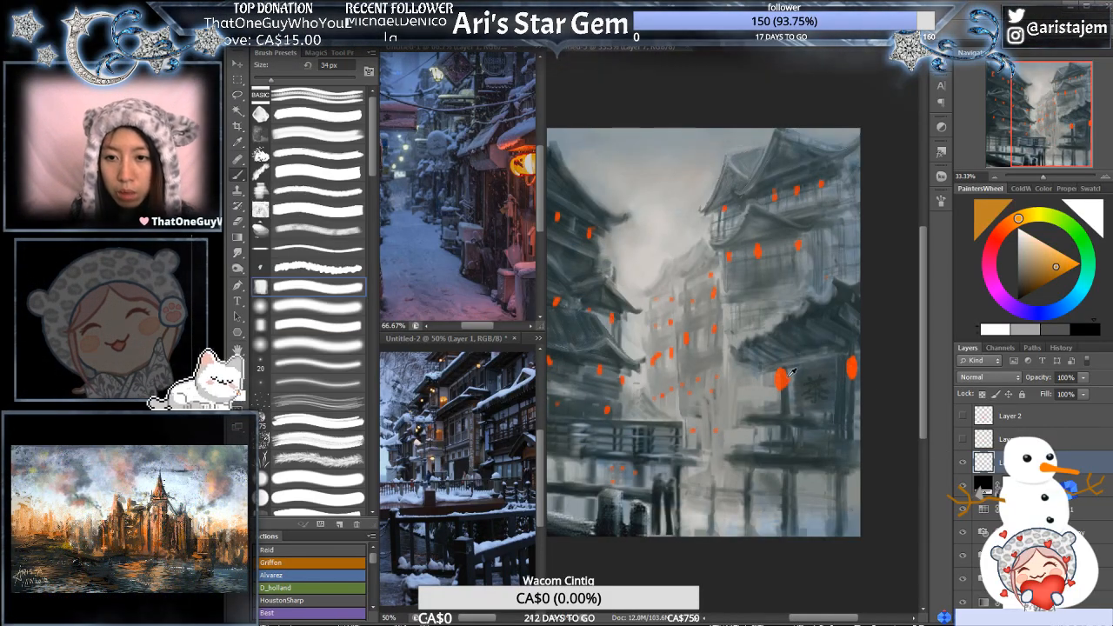
left_click(853, 370, "alt")
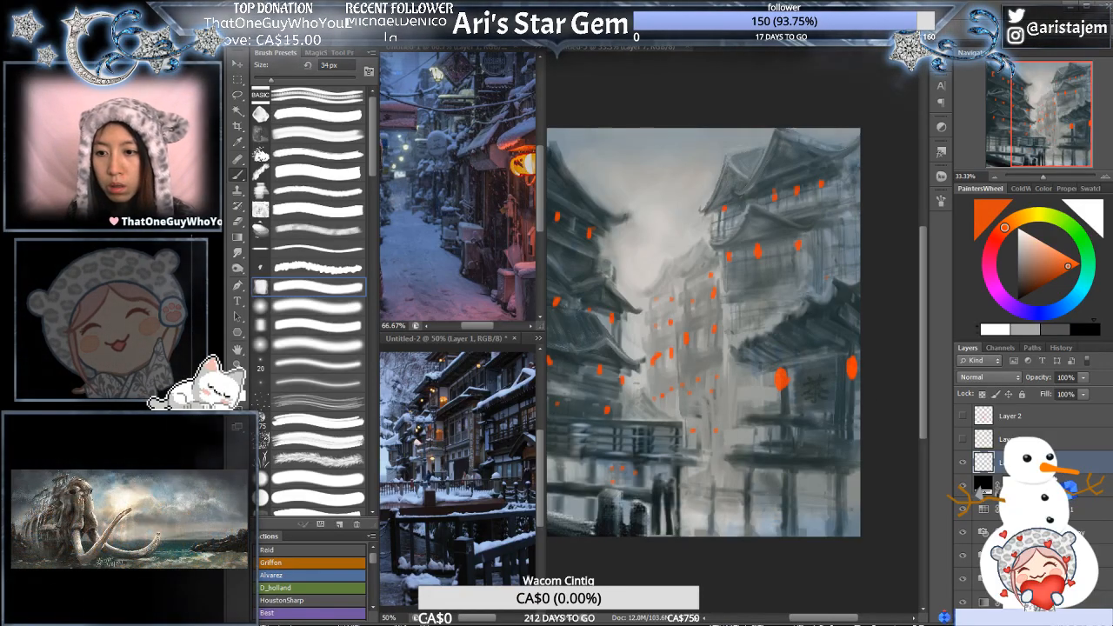
- Clip both glow layers to the Color Fill layer again and show the upper glow layer
left_click(1067, 483)
left_click(1066, 450, "alt")
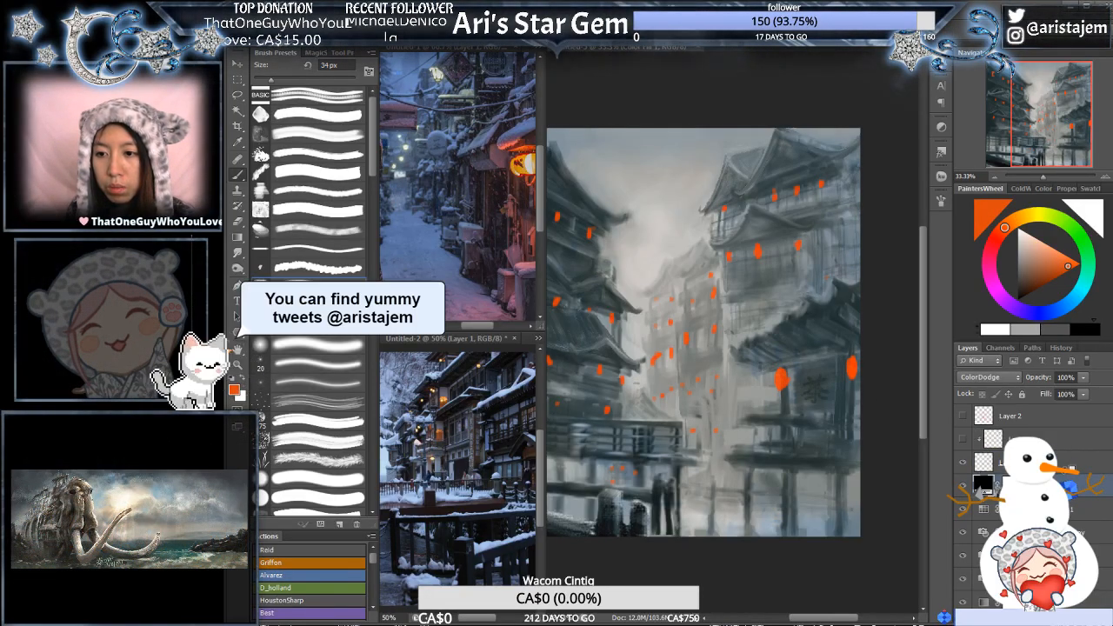
left_click(963, 439)
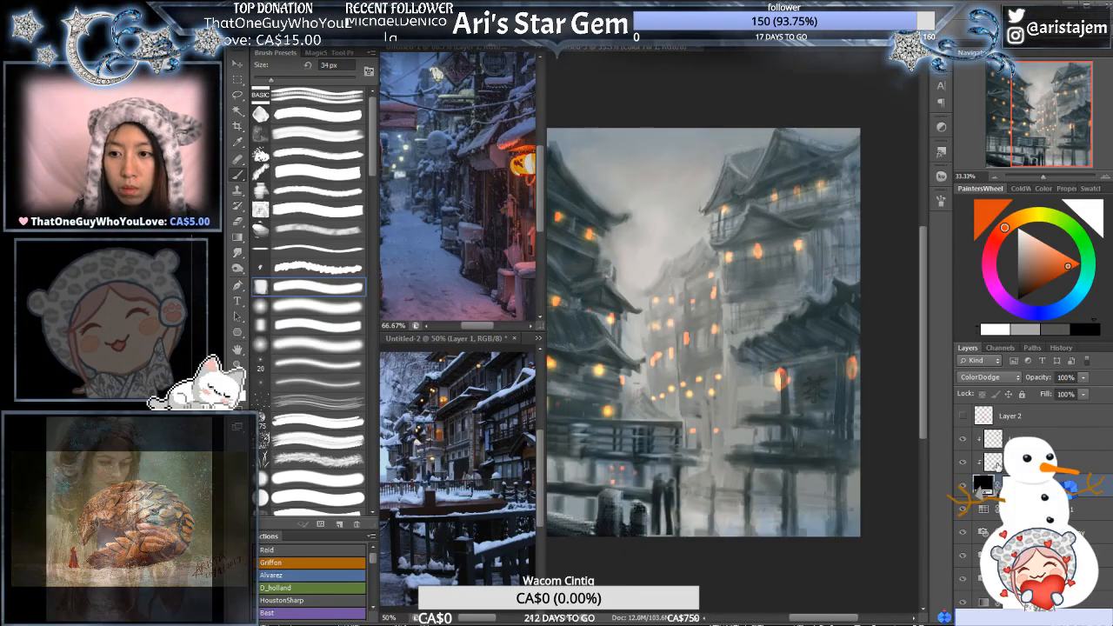
- Paint additional small red-orange glows on the right-hand buildings in the lower clipped glow layer
key("alt+bracketright")
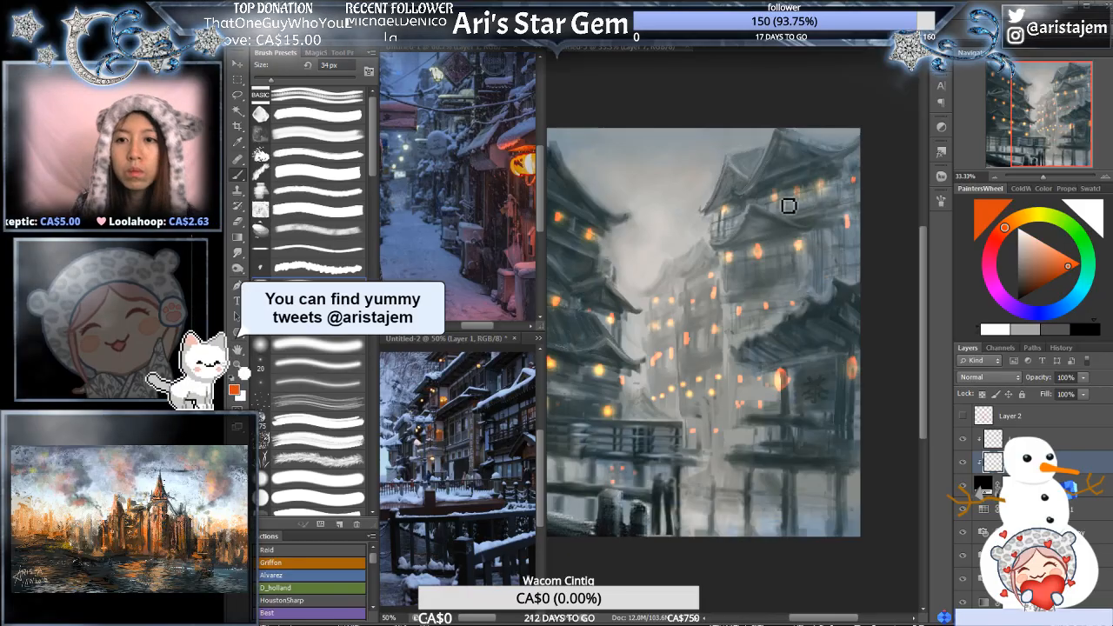
key("ctrl+minus")
key("ctrl+minus")
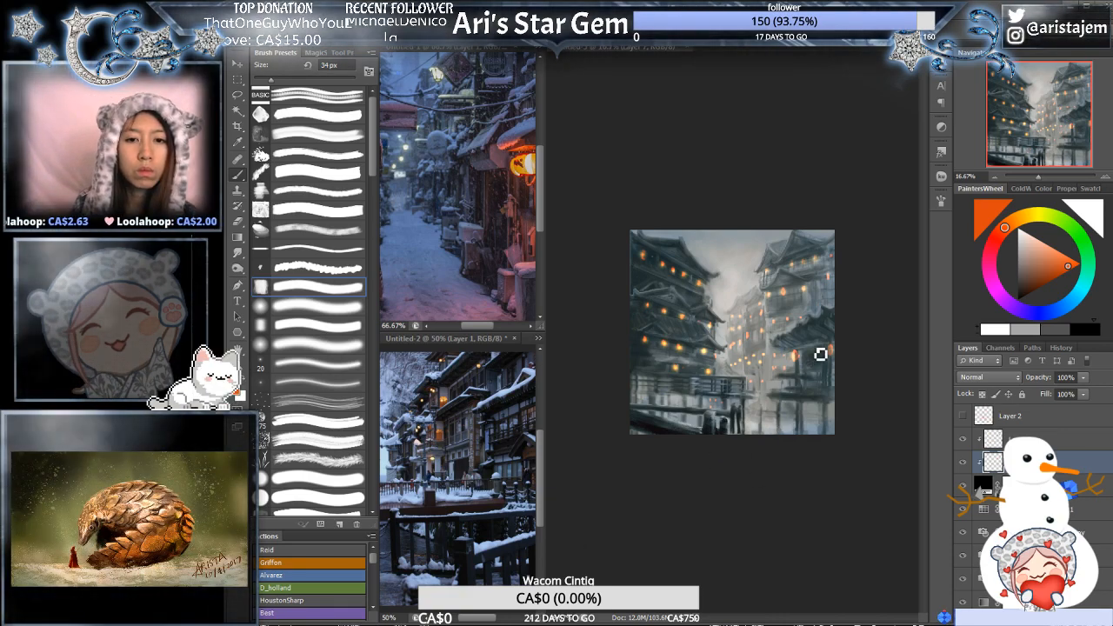
key("ctrl+plus")
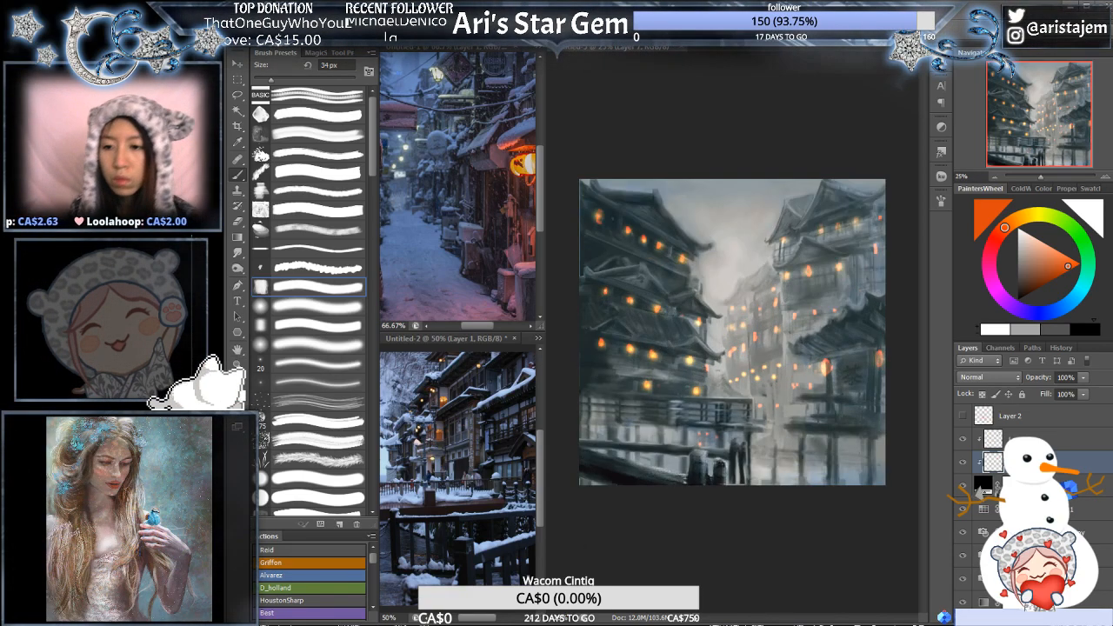
- Set the Gradient Map layer's opacity to 27%
left_click_drag(1109, 466, 1109, 490)
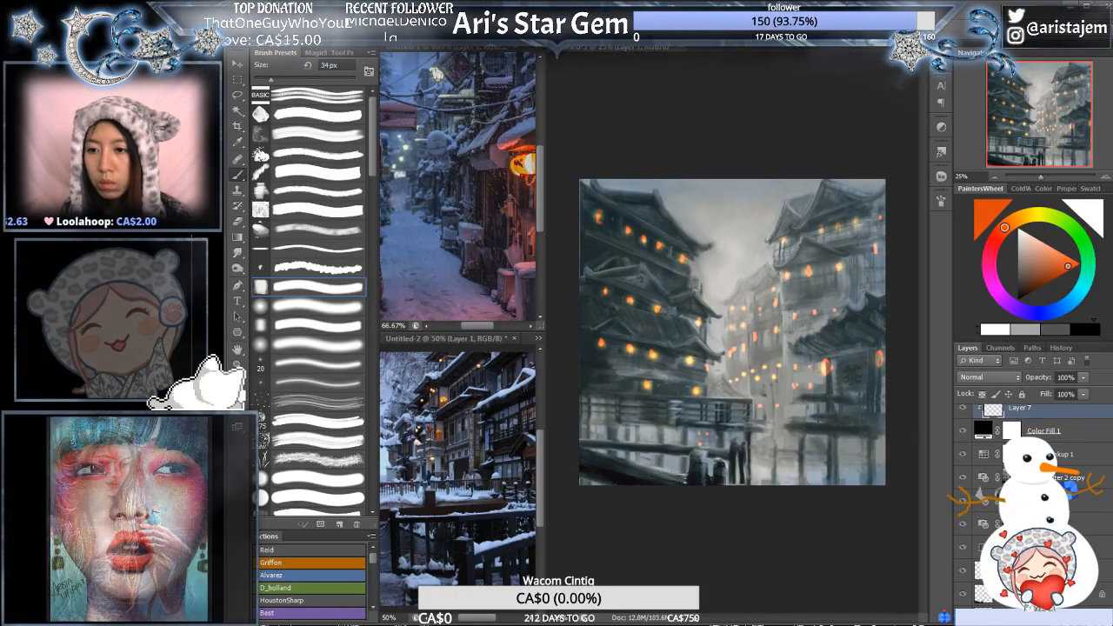
left_click(1088, 541)
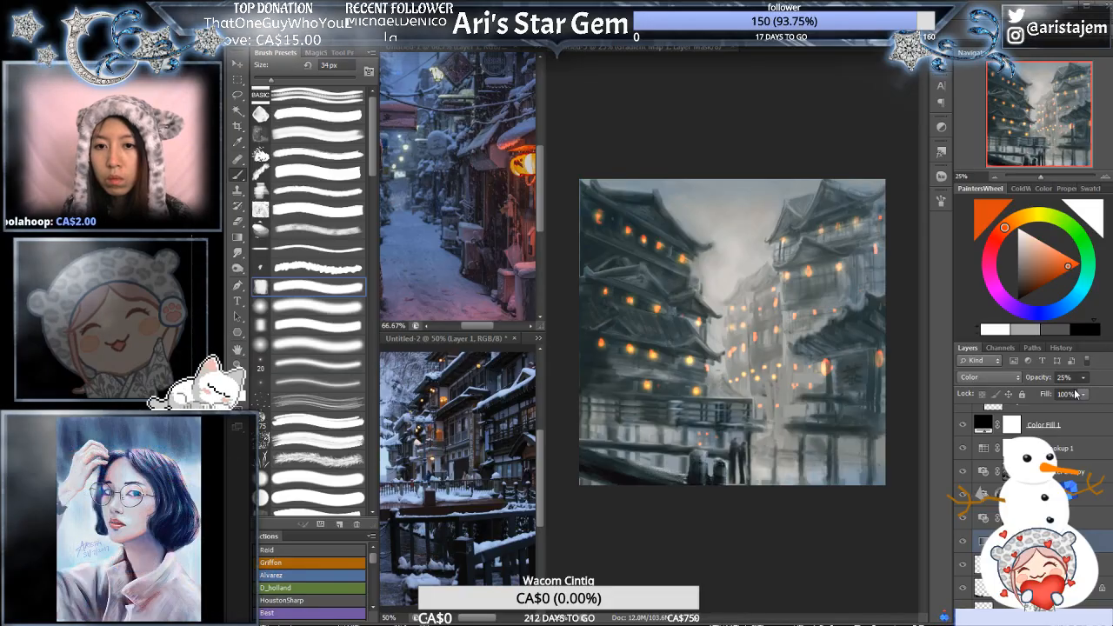
mouse_move(1082, 390)
left_mouse_down()
mouse_move(1097, 391)
mouse_move(1081, 392)
left_mouse_up()
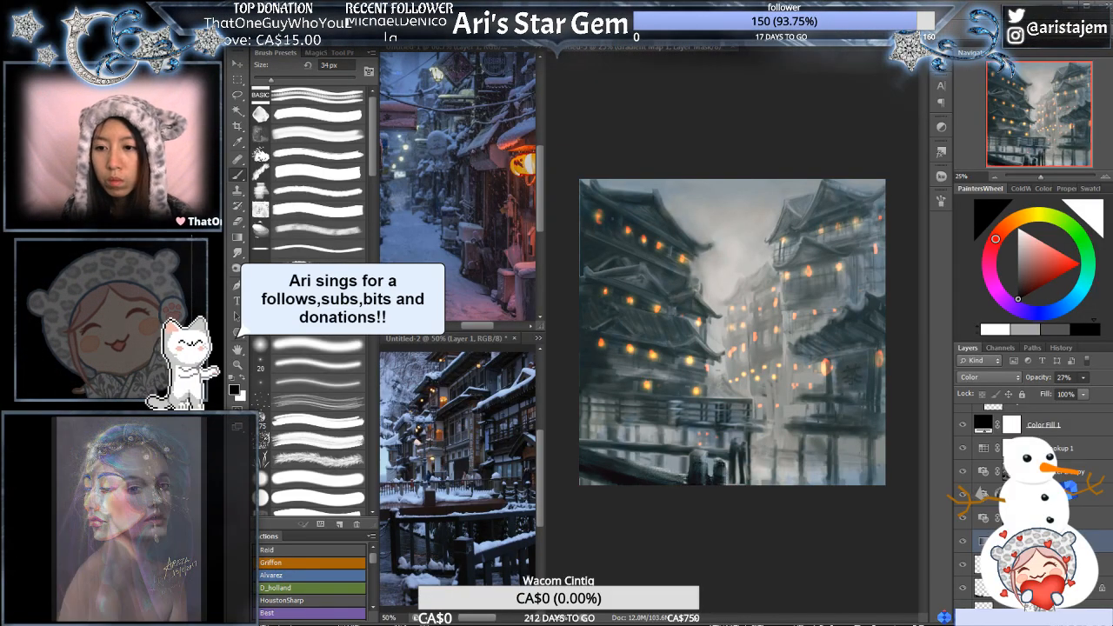
- Try a dark-blue-to-white gradient on the Gradient Map layer
double_click(983, 540)
left_click(973, 232)
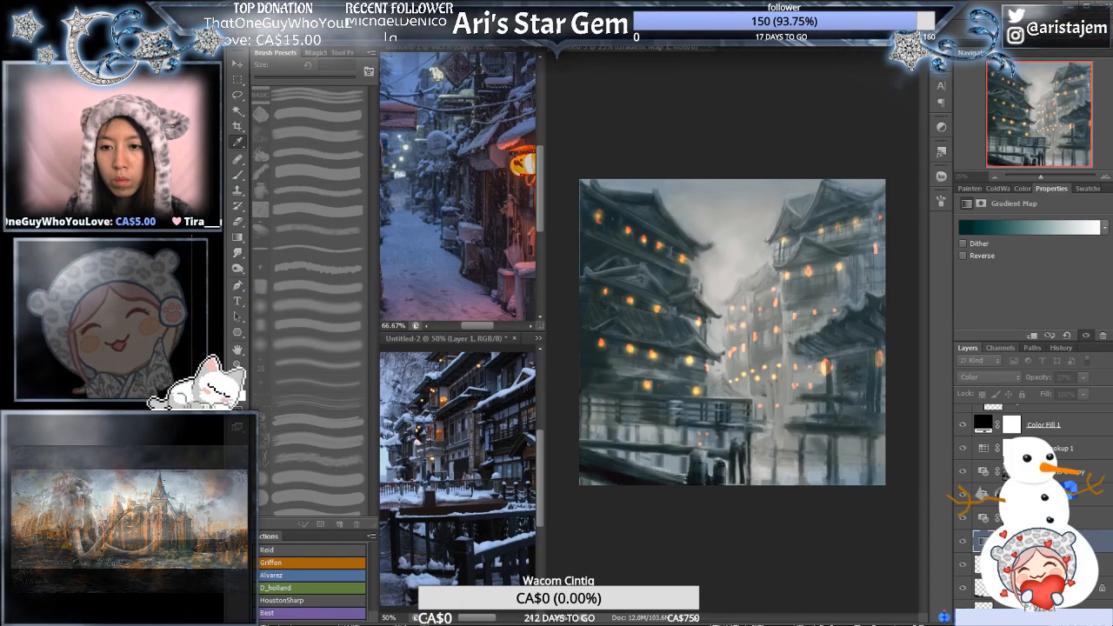
left_click(737, 328)
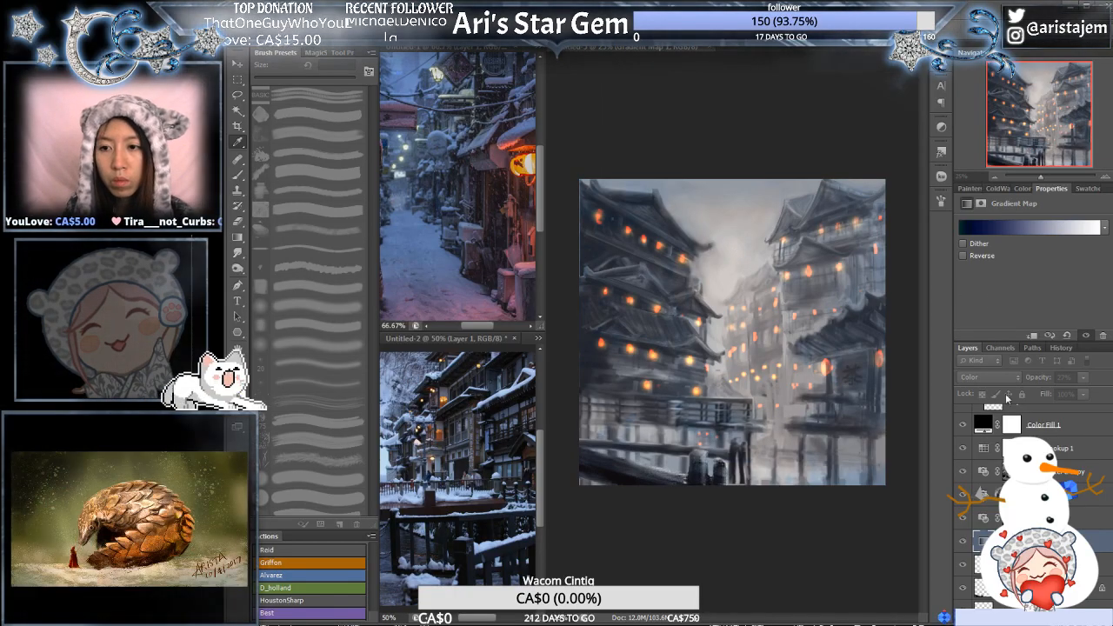
left_click(1007, 400)
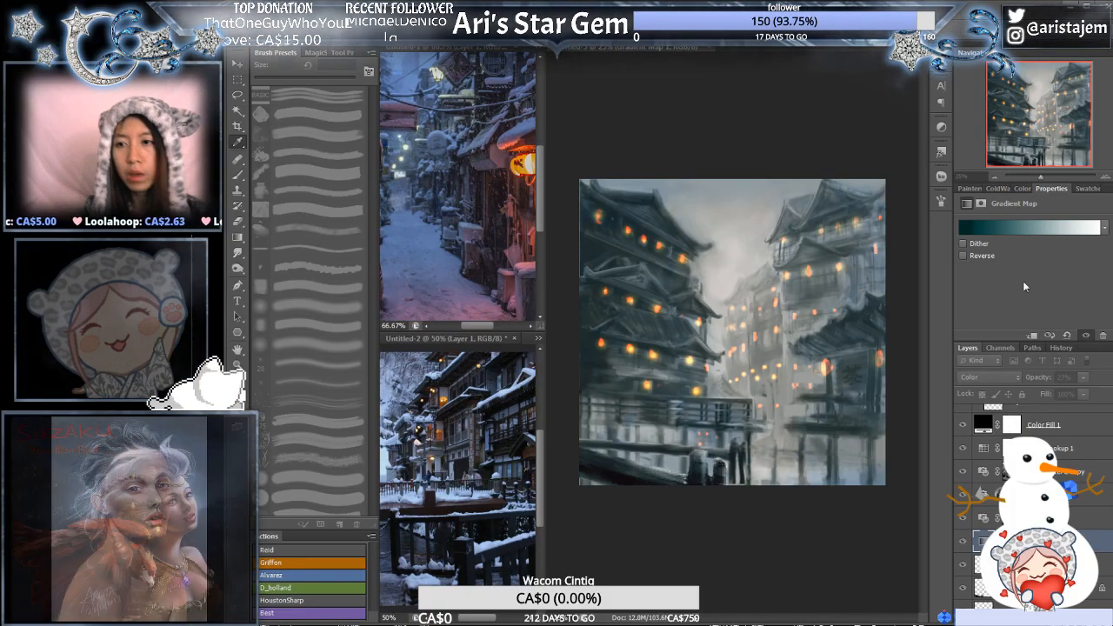
left_click(1073, 282)
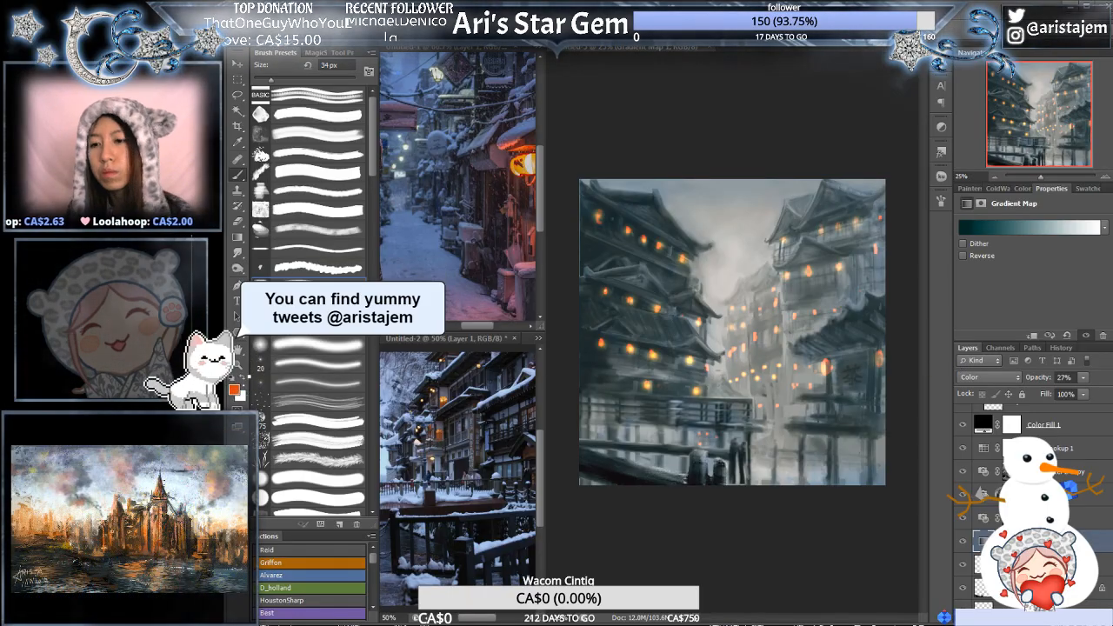
- Add an Exposure adjustment layer with exposure -0.80 and place it directly beneath the Color Fill layer
scroll(1026, 493, "down", 3)
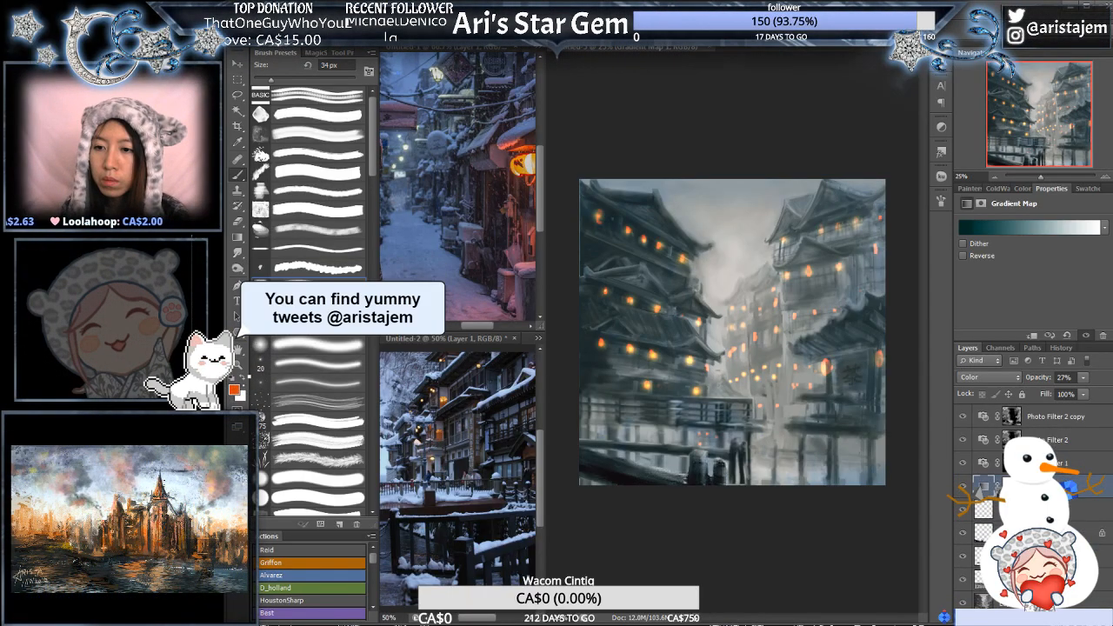
scroll(1026, 493, "up", 4)
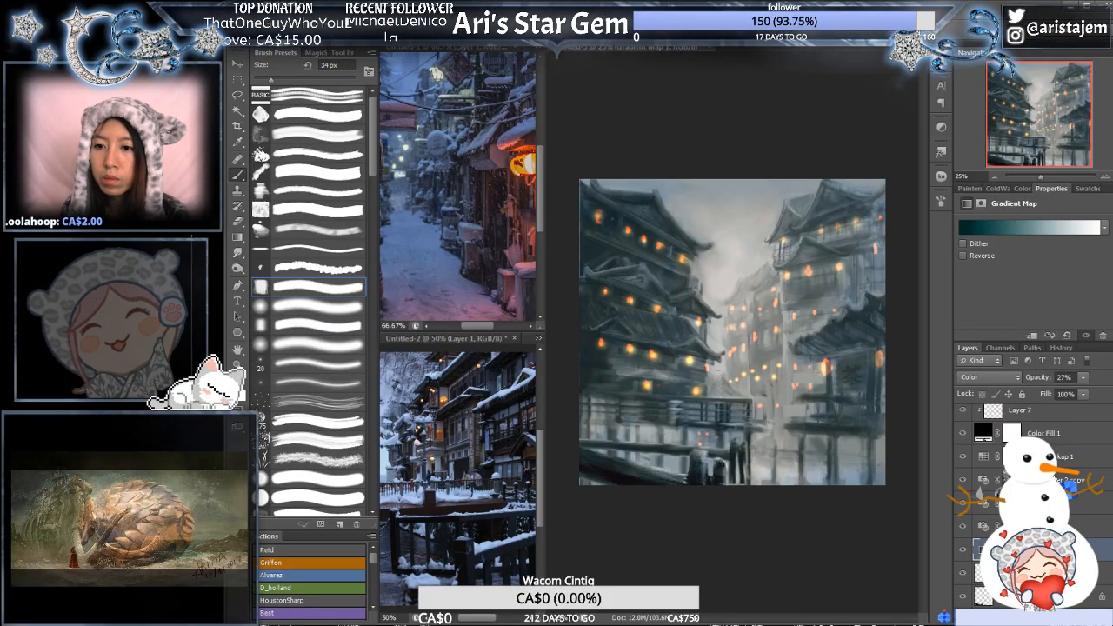
left_click(1076, 480)
left_click(1087, 432)
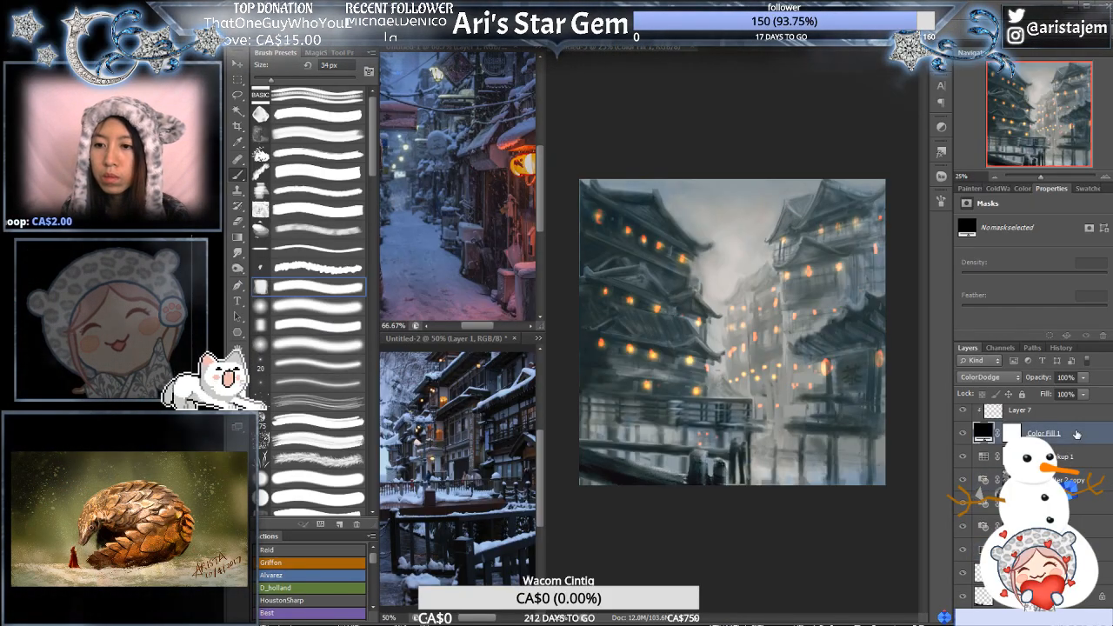
scroll(1079, 435, "up", 3)
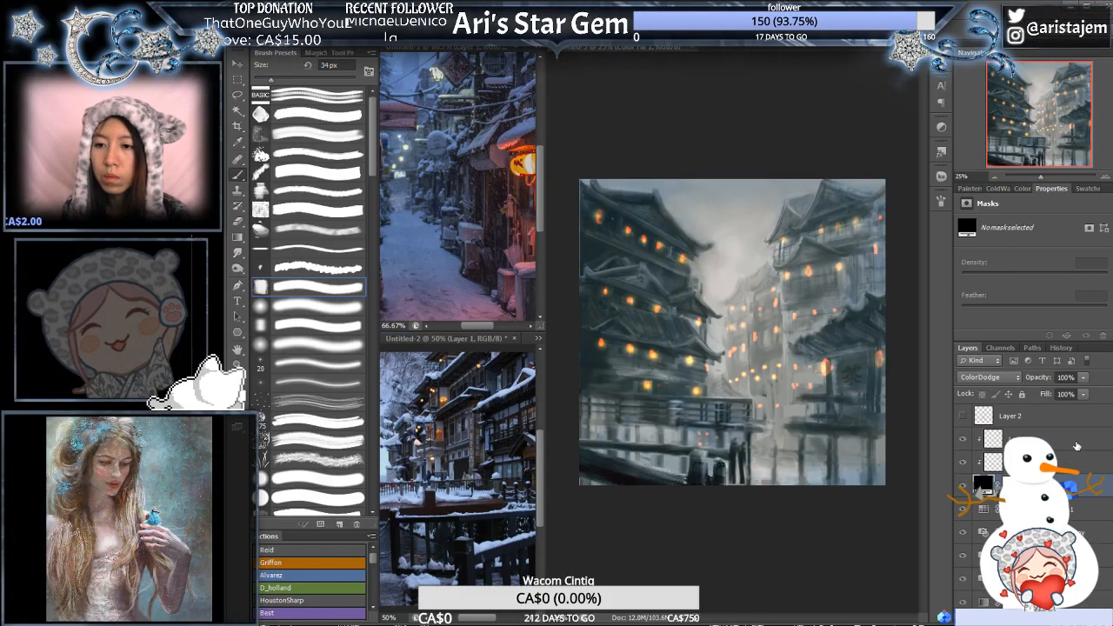
left_click(1077, 445)
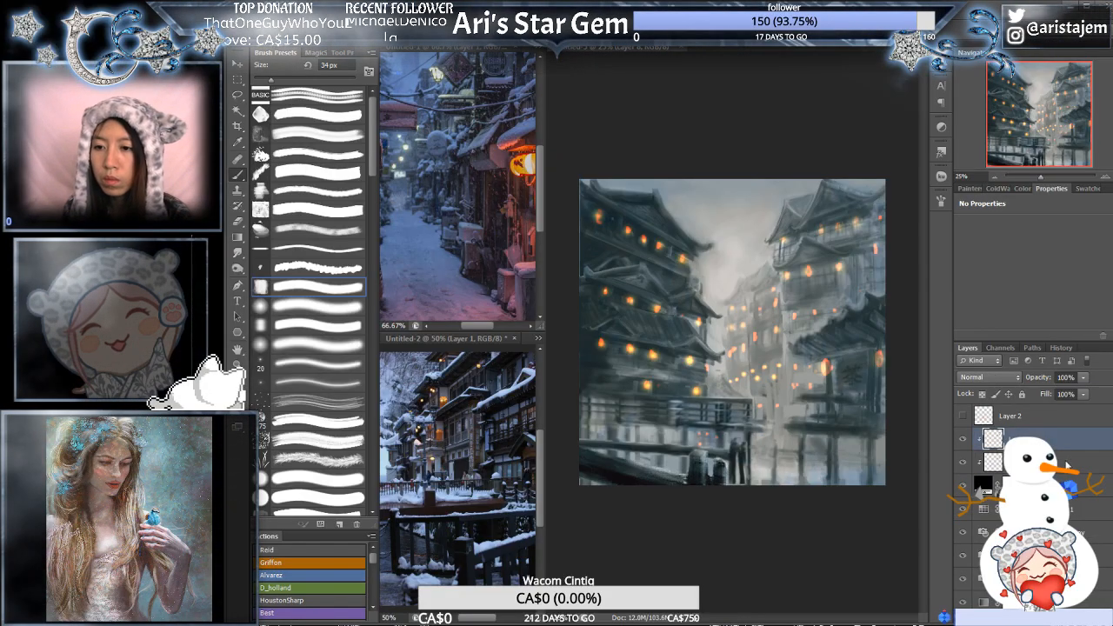
left_click(1065, 435)
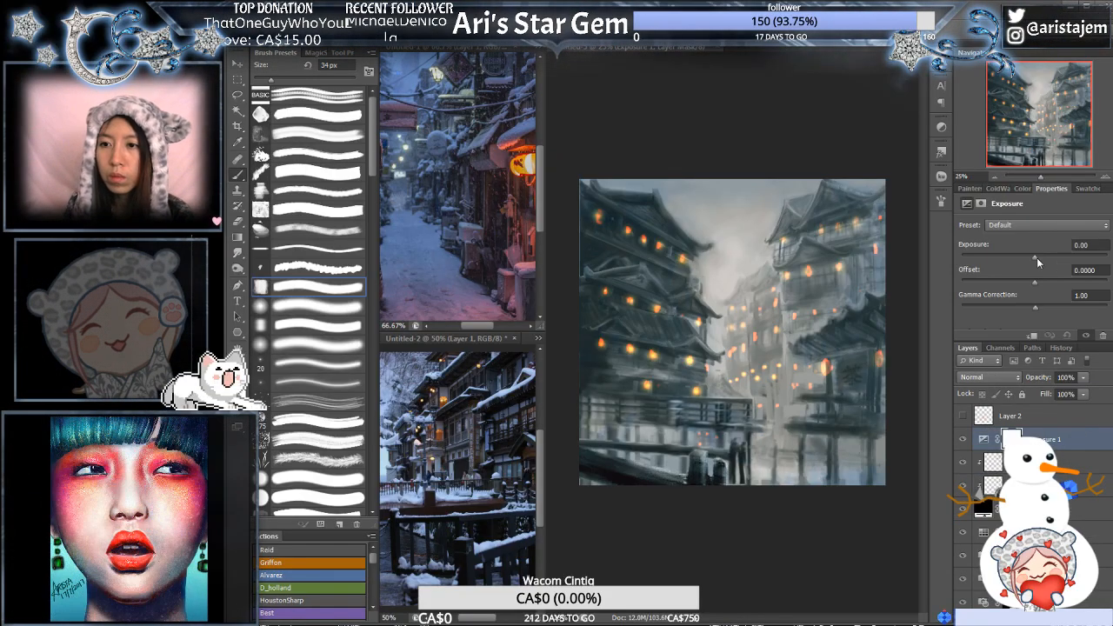
mouse_move(1036, 257)
left_mouse_down()
mouse_move(1058, 254)
mouse_move(1024, 259)
left_mouse_up()
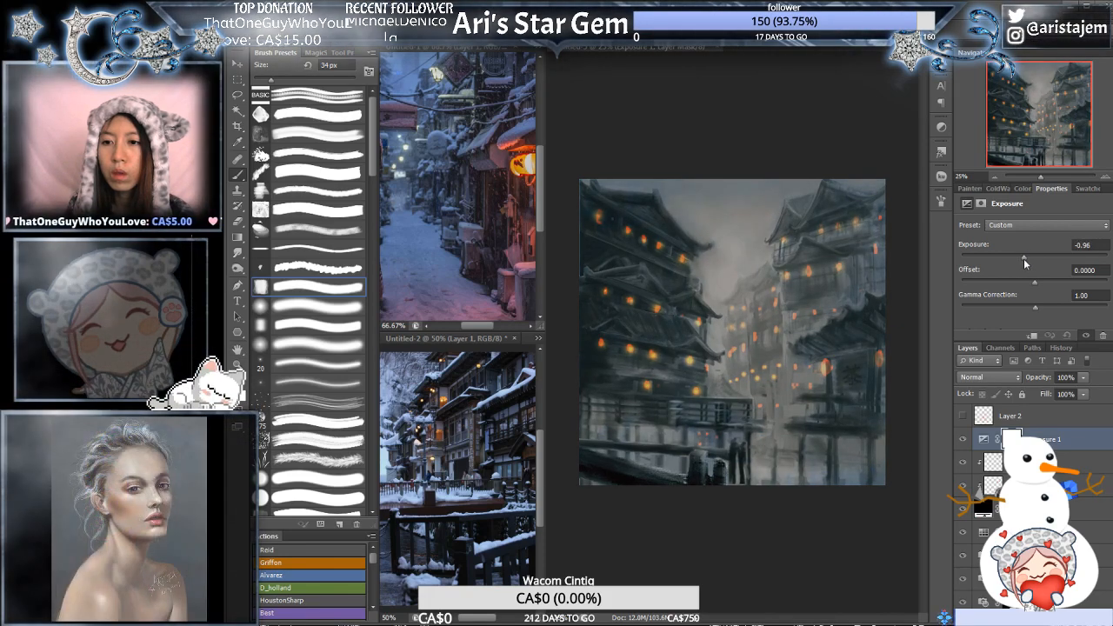
left_click_drag(1049, 437, 1049, 519)
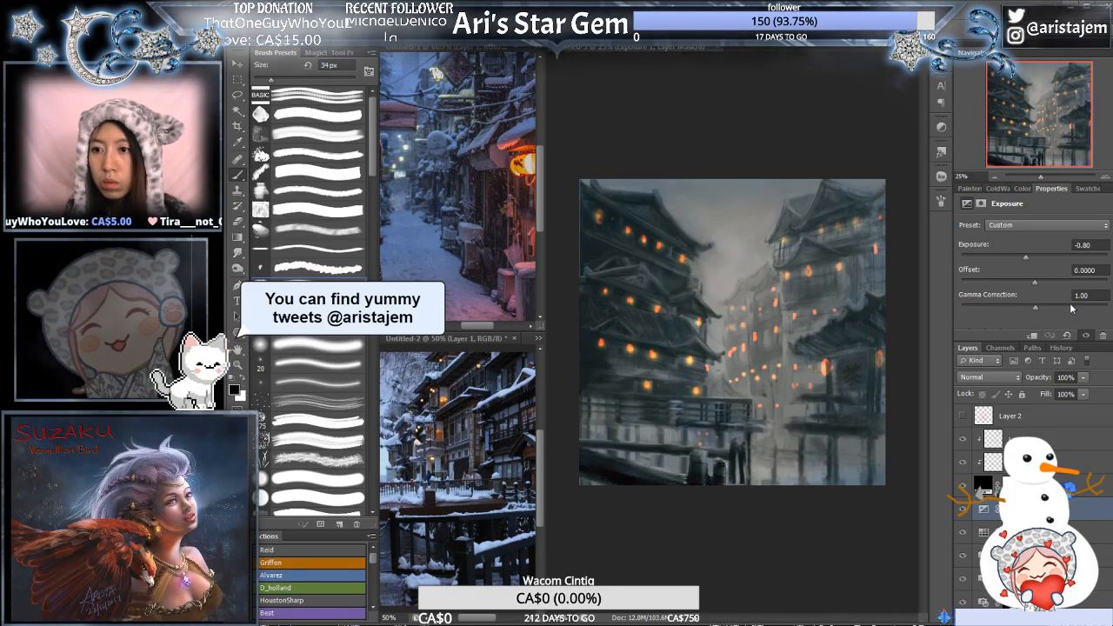
- Try an exposure of +0.08 with a slightly shifted offset on the Exposure adjustment, and undo the offset change
mouse_move(1026, 258)
left_mouse_down()
mouse_move(1010, 257)
mouse_move(1035, 254)
left_mouse_up()
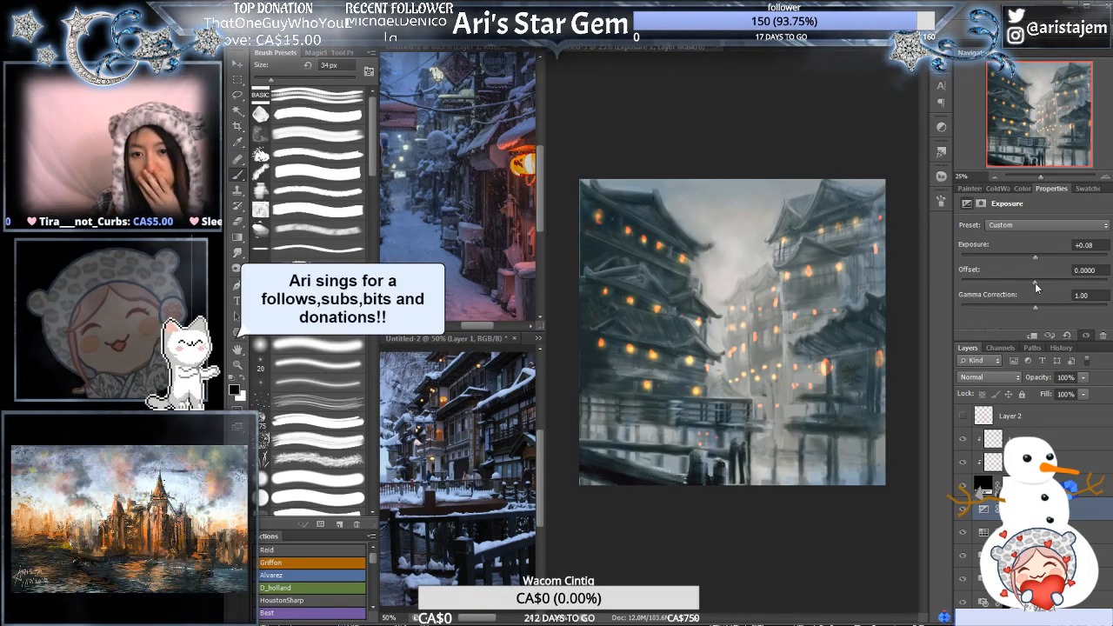
mouse_move(1035, 282)
left_mouse_down()
mouse_move(1050, 280)
mouse_move(1034, 286)
left_mouse_up()
key("ctrl+z")
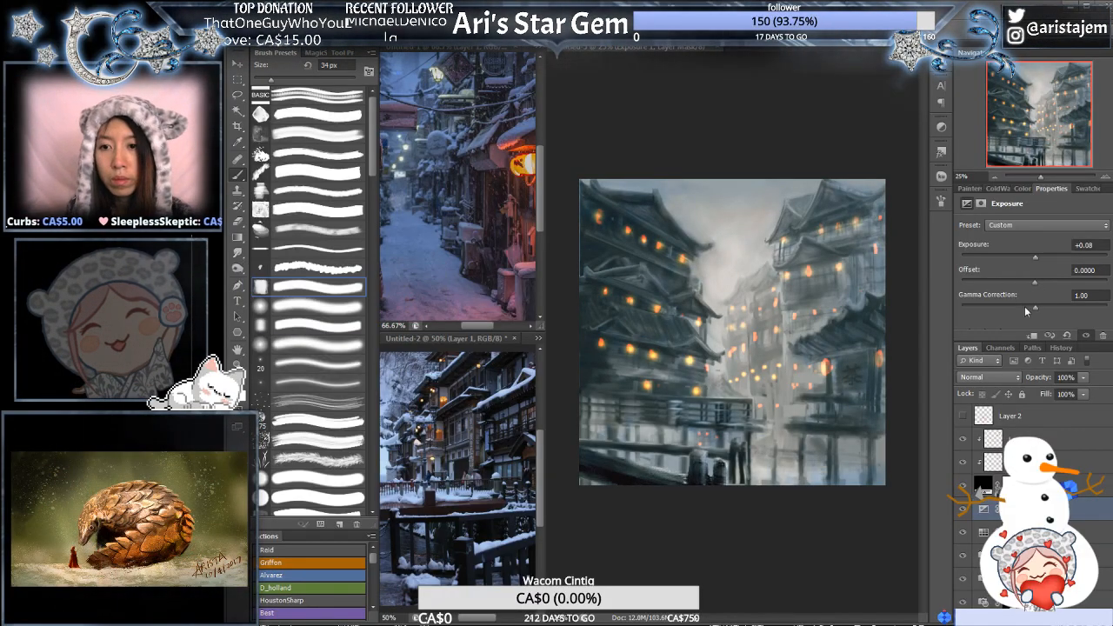
- Proof the painting in grayscale while setting the Exposure adjustment to exposure -0.58, offset 0 and gamma correction 1.10
key("ctrl+y")
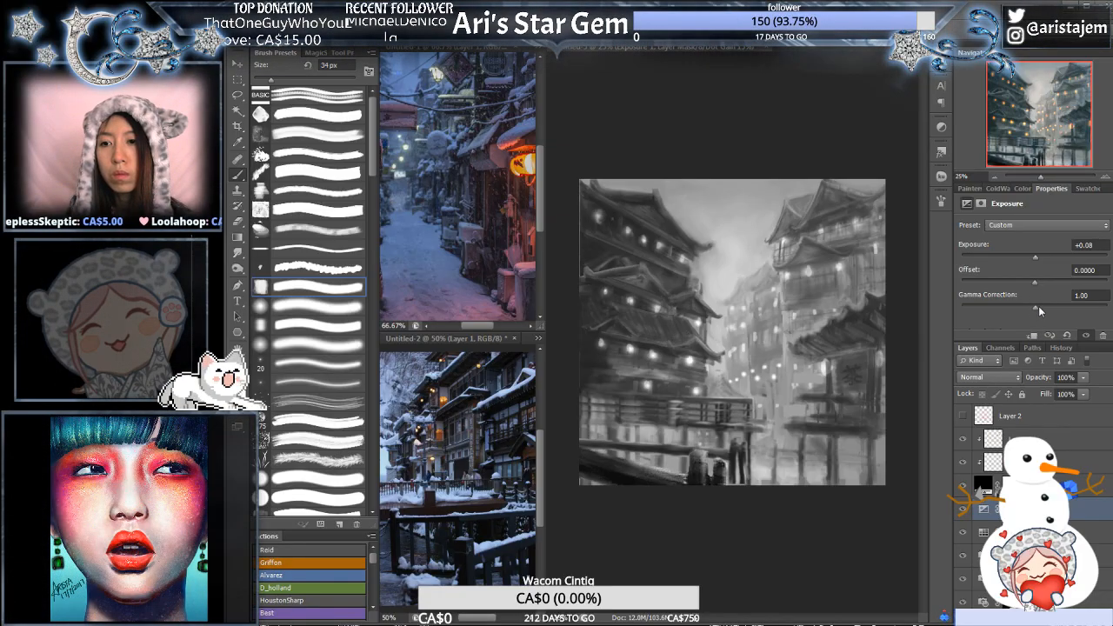
left_click_drag(1035, 308, 1032, 285)
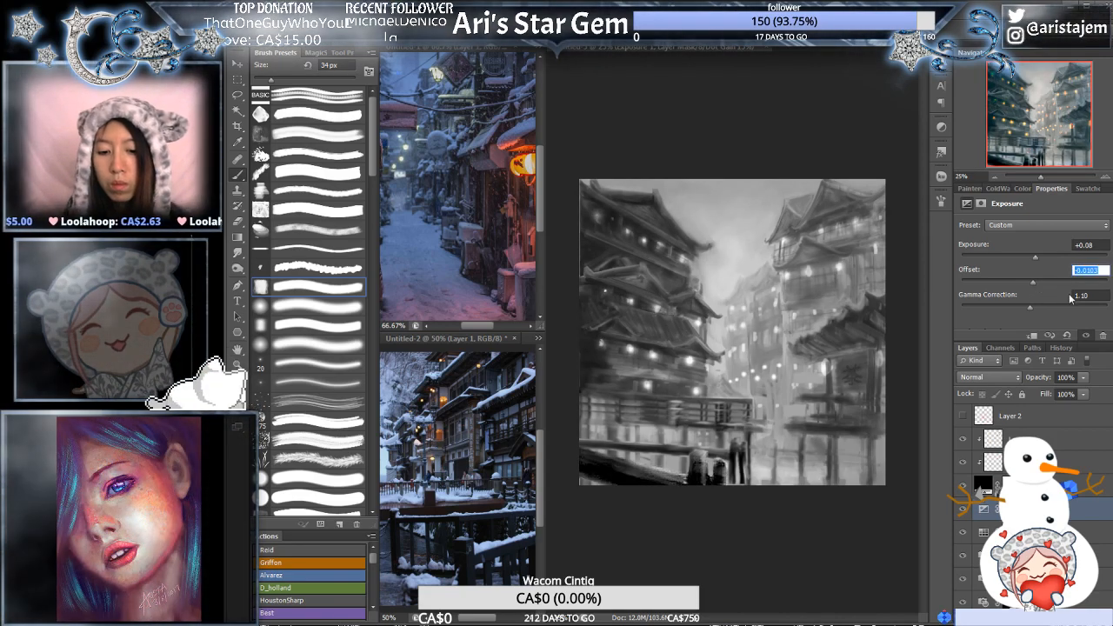
type("0")
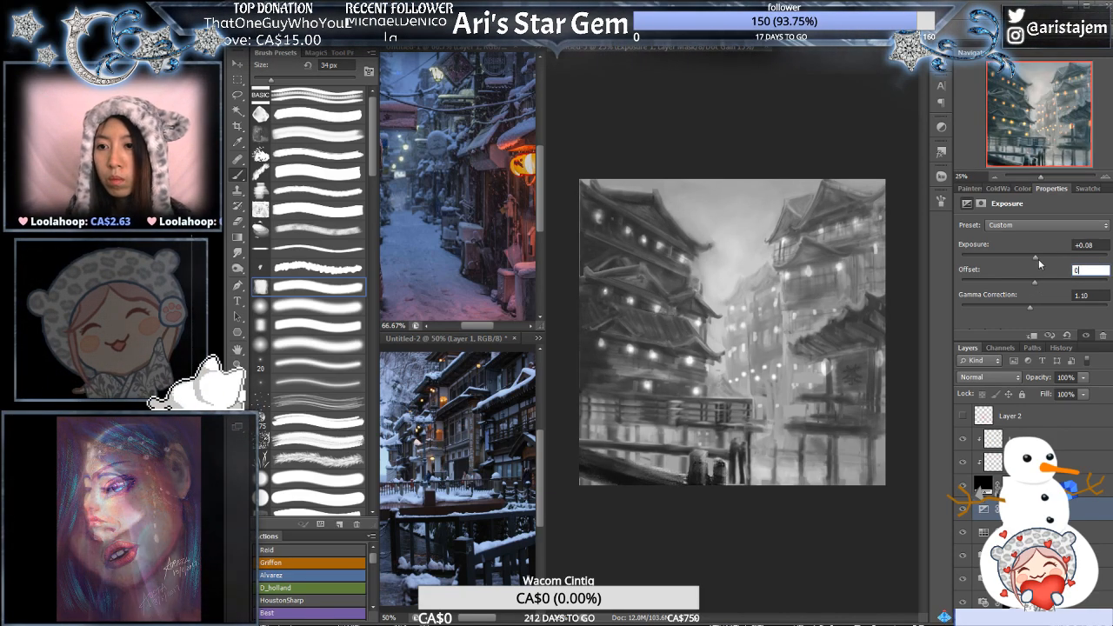
left_click_drag(1033, 258, 1029, 258)
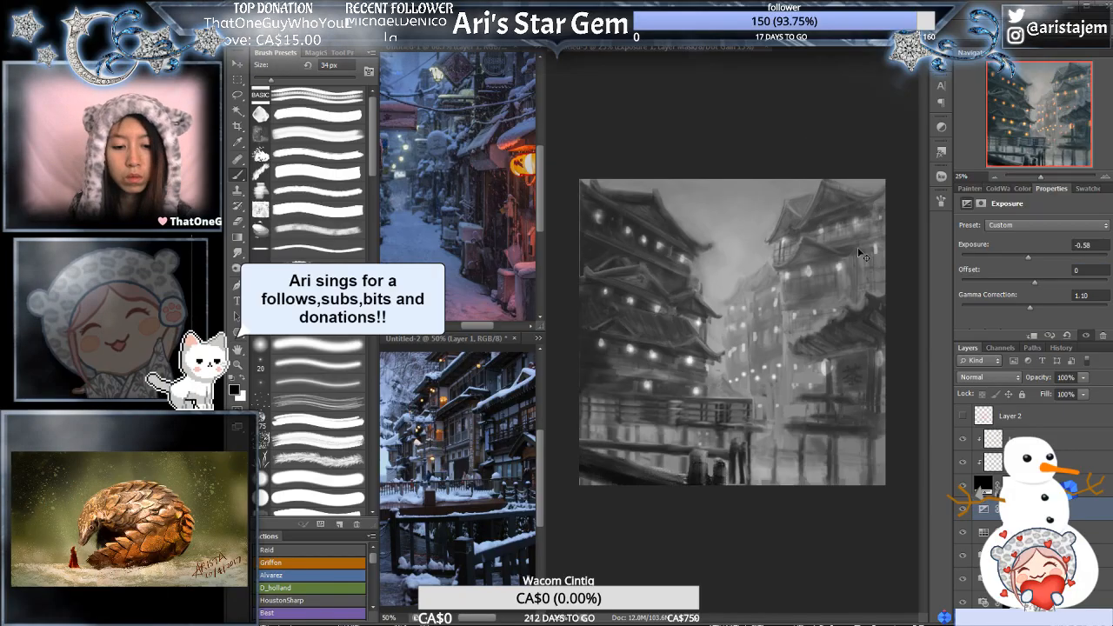
key("ctrl+y")
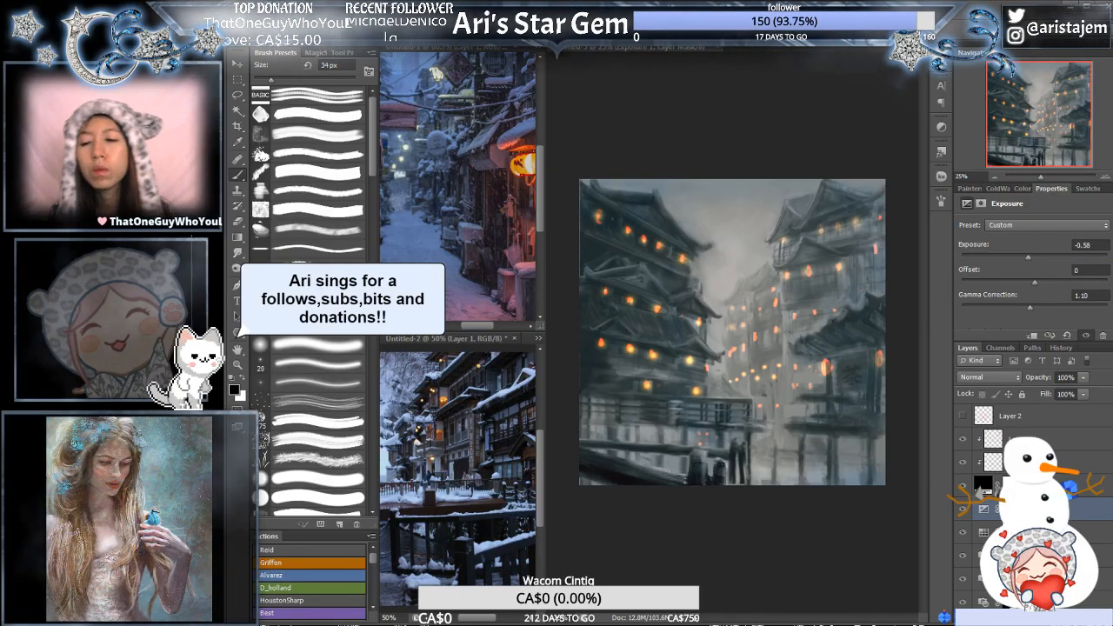
- Choose the fine speckle brush preset for breaking up the lantern lights
left_click(984, 510)
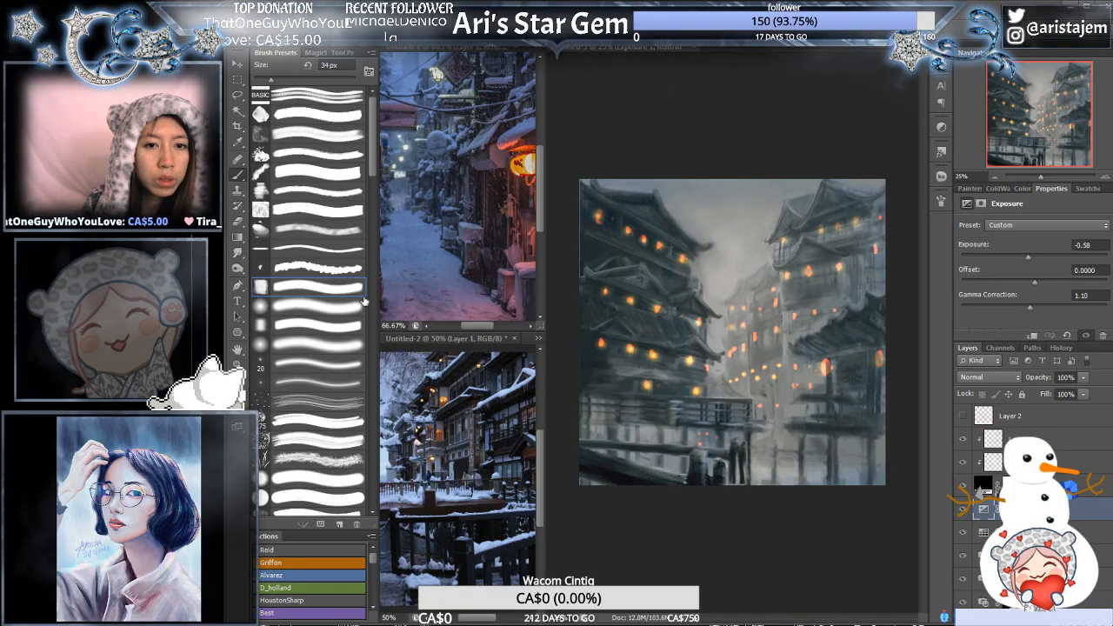
scroll(375, 185, "down", 5)
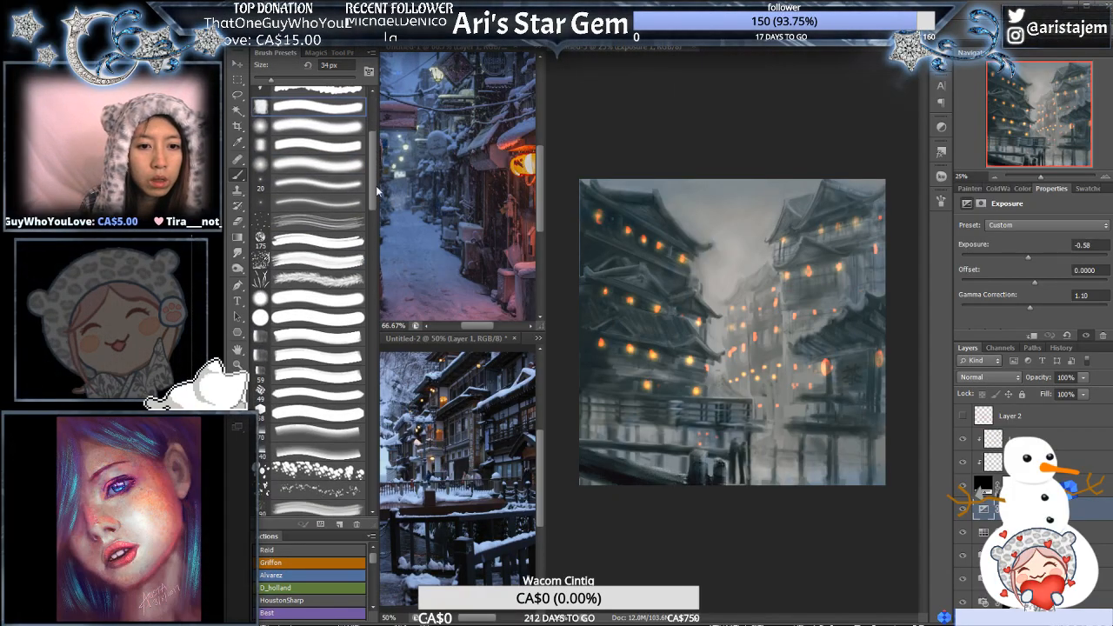
scroll(376, 197, "down", 5)
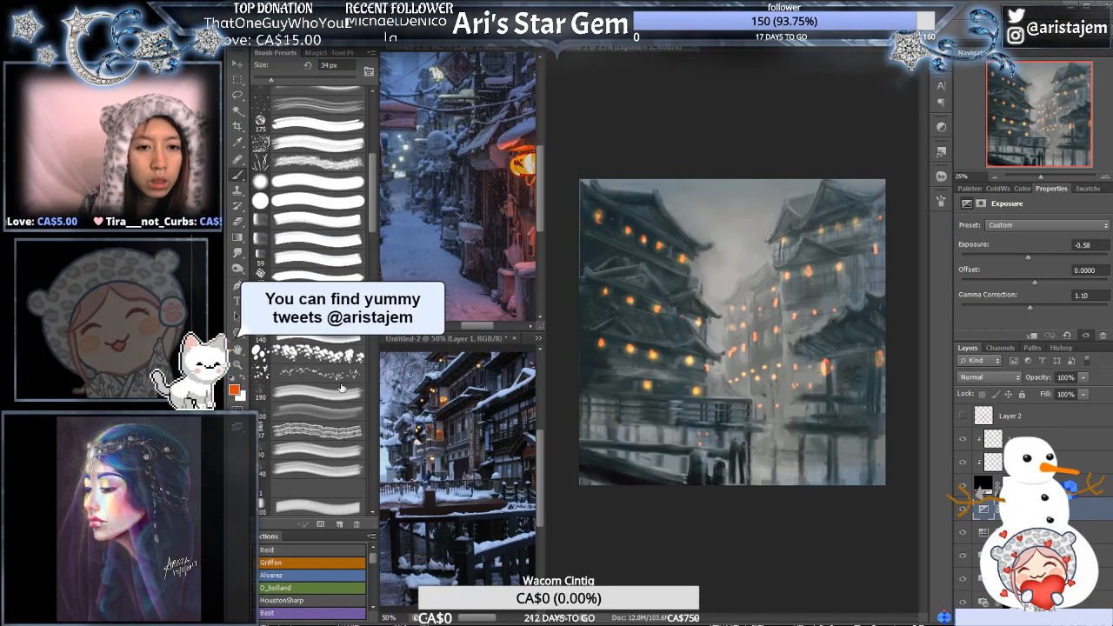
left_click(331, 375)
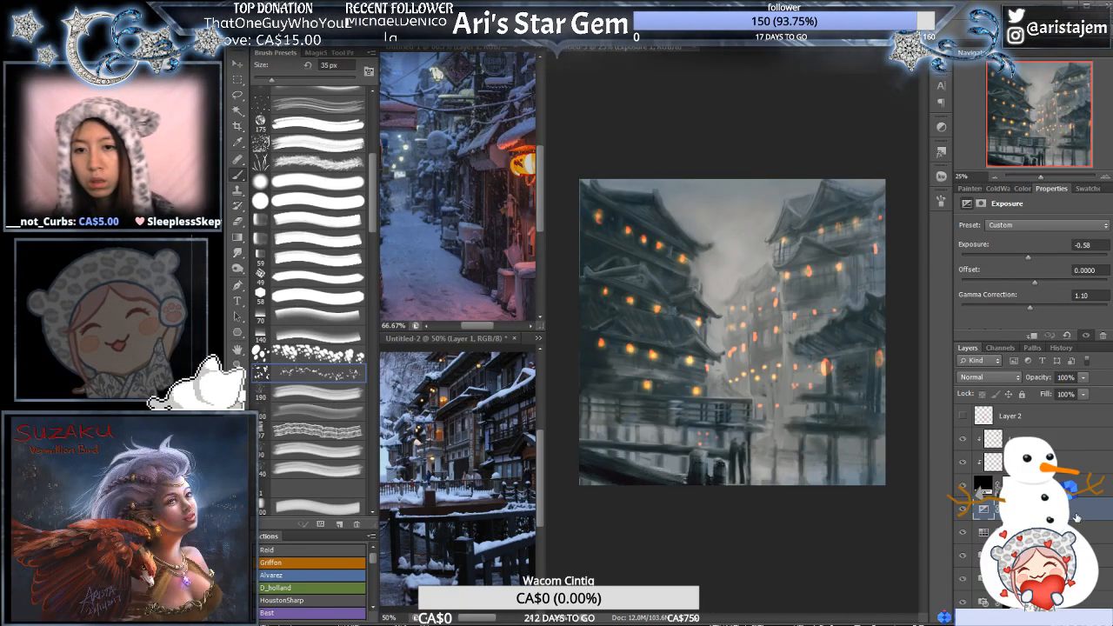
- Break up the left buildings' lantern glows on the two clipped glow layers with a 301 px speckled eraser
left_click(1027, 439)
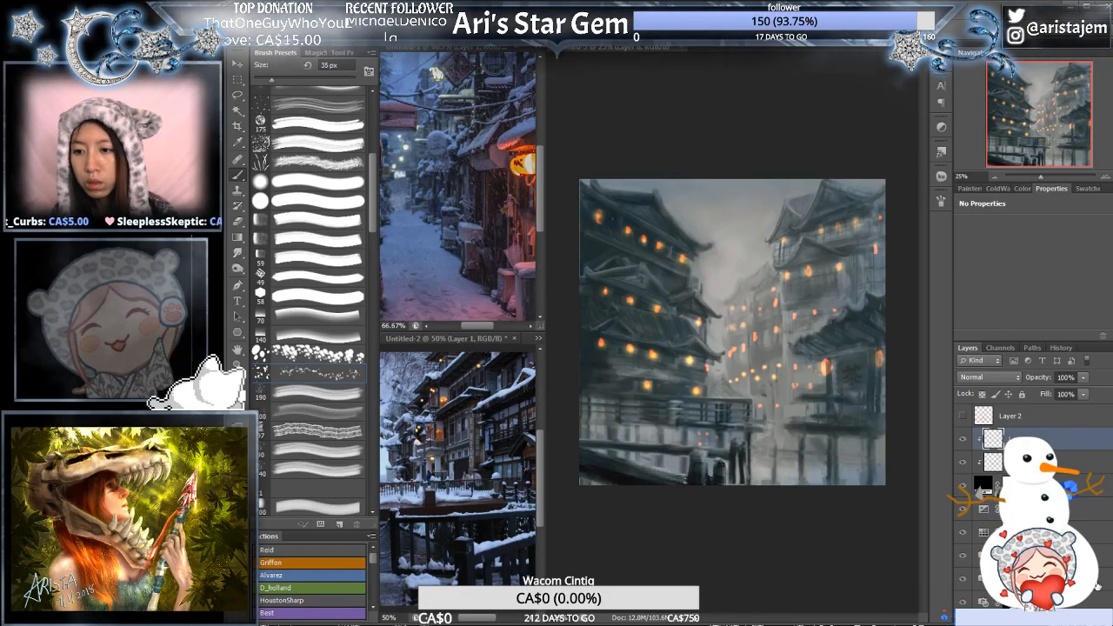
left_click(1026, 601)
left_click(1076, 616)
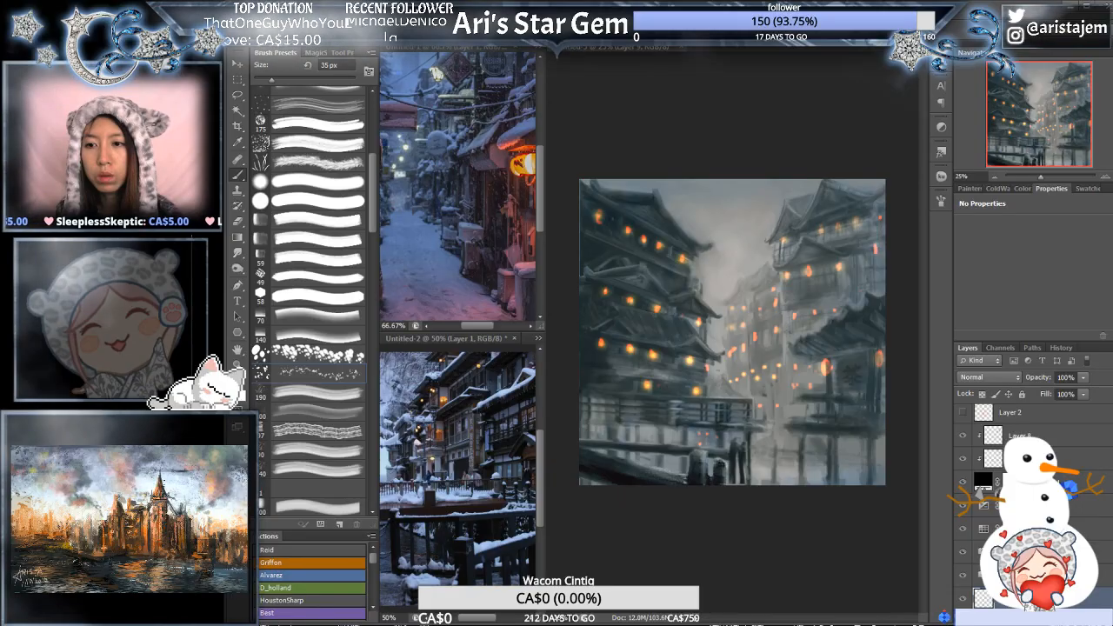
left_click(1030, 459)
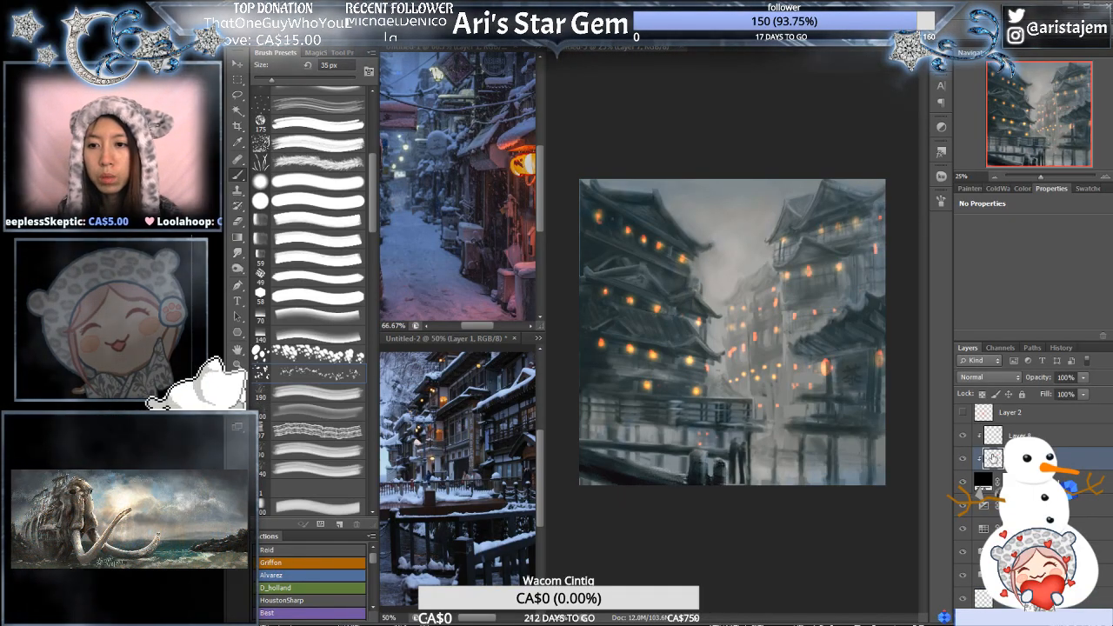
left_click(1013, 432)
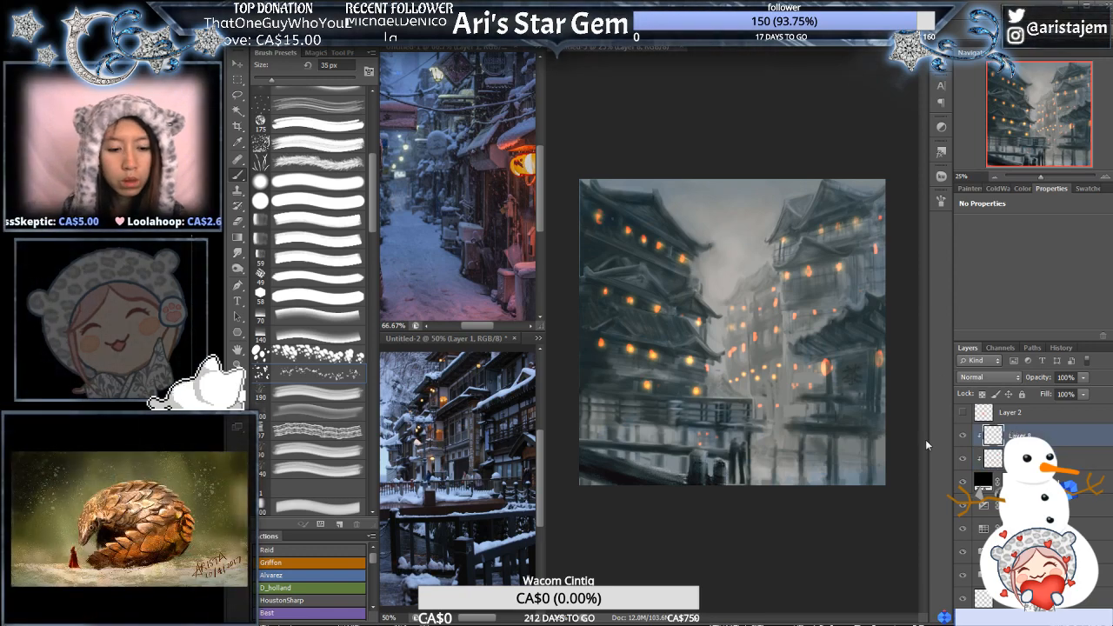
key("bracketright")
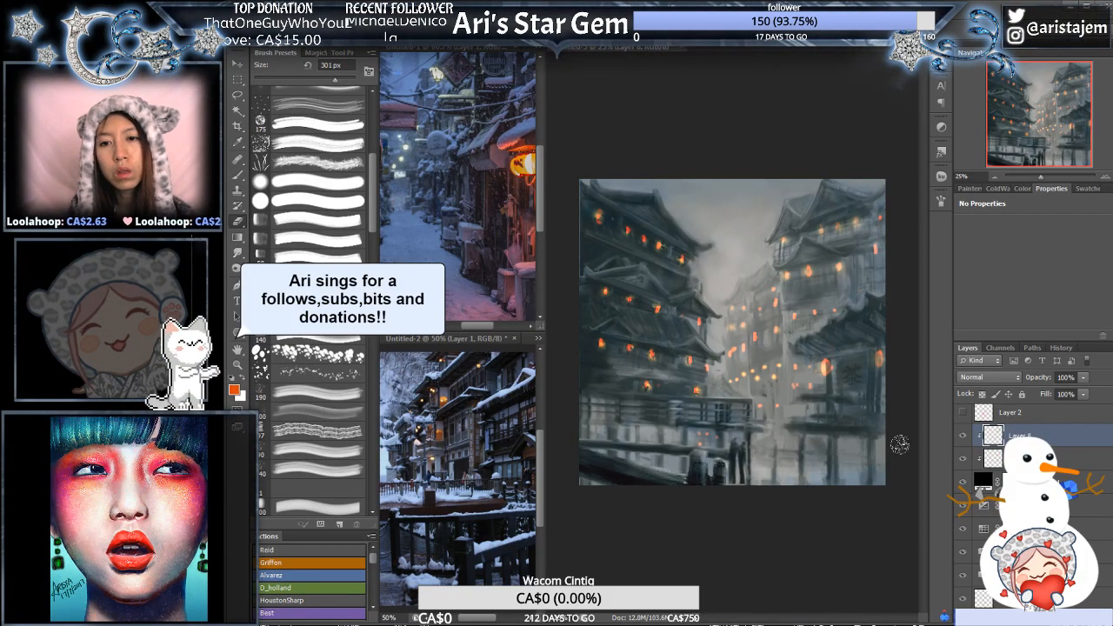
key("alt+bracketleft")
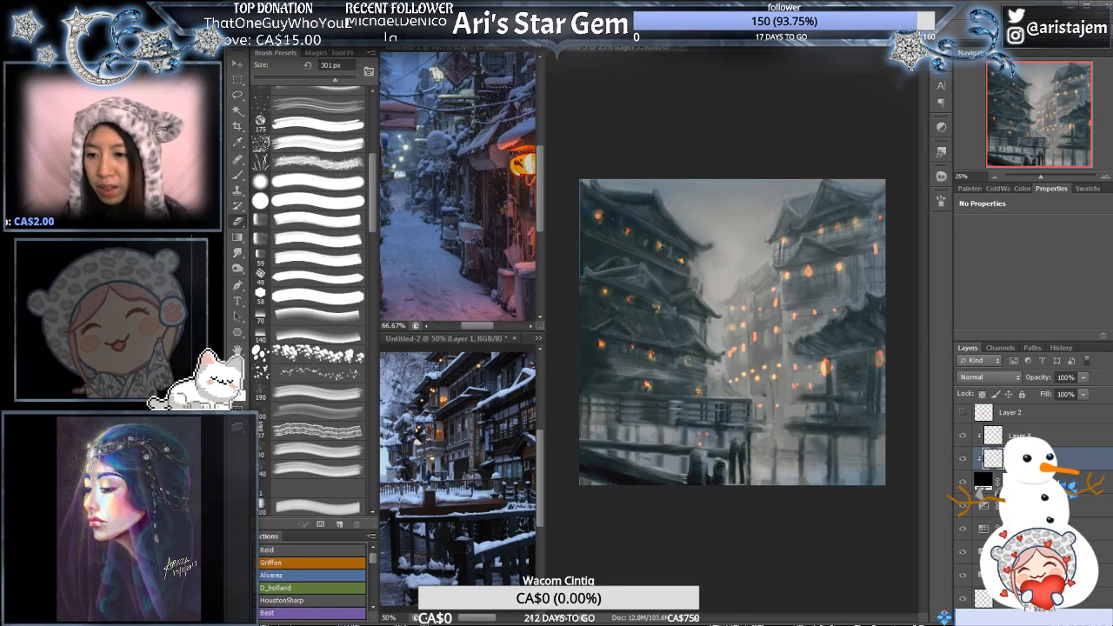
- Add a new layer above the clipped glow layers and paint orange speckles over the left buildings' lanterns with the 75 px brush
left_click(1035, 436)
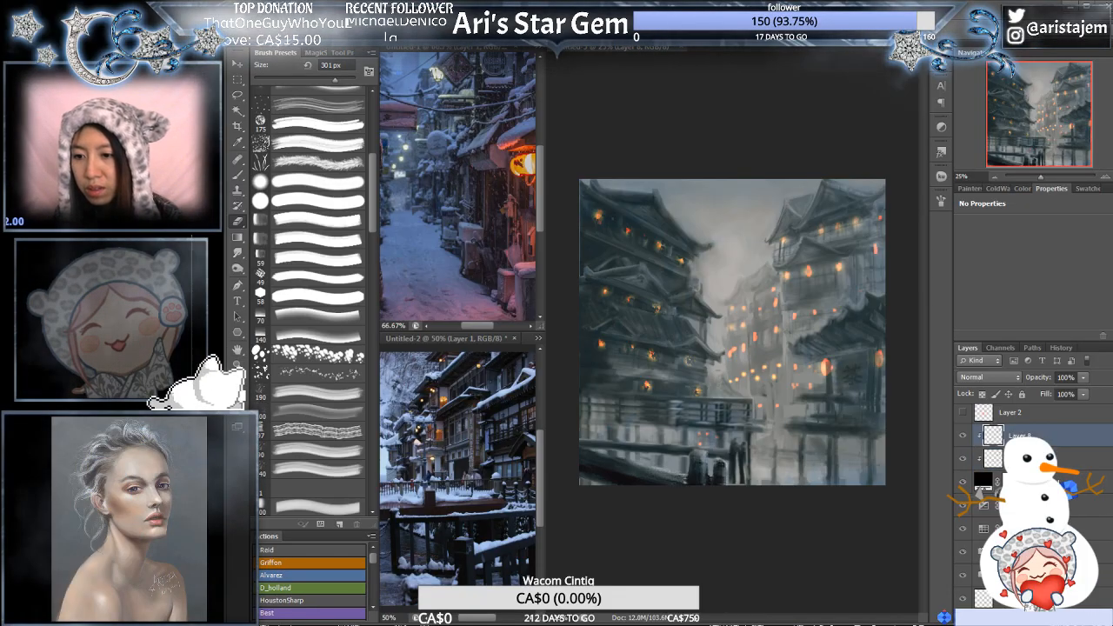
left_click(1087, 614)
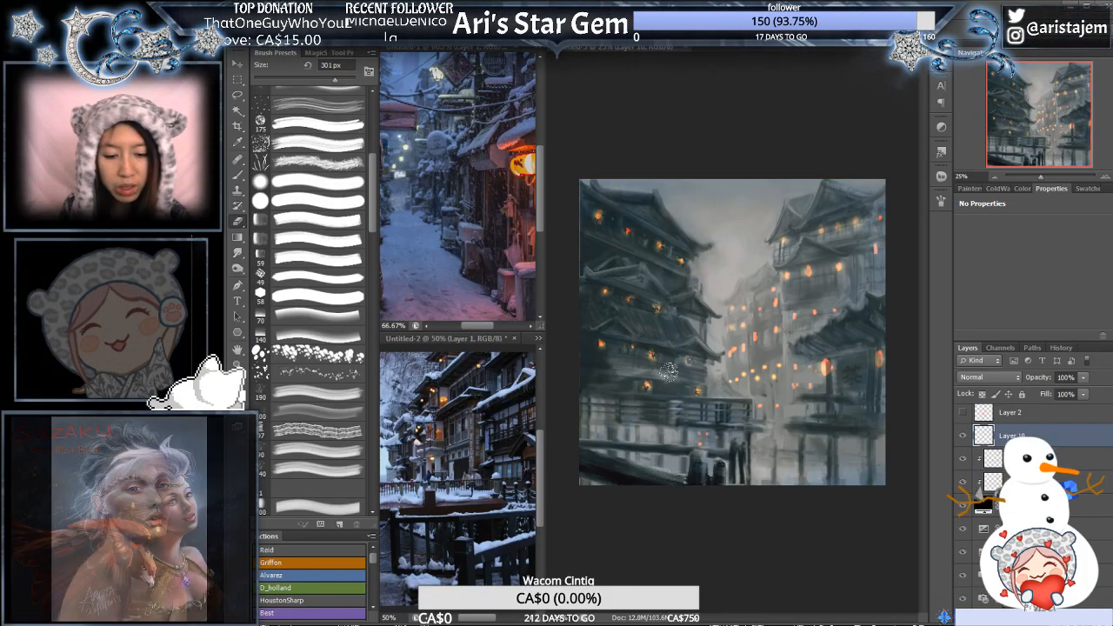
key("b")
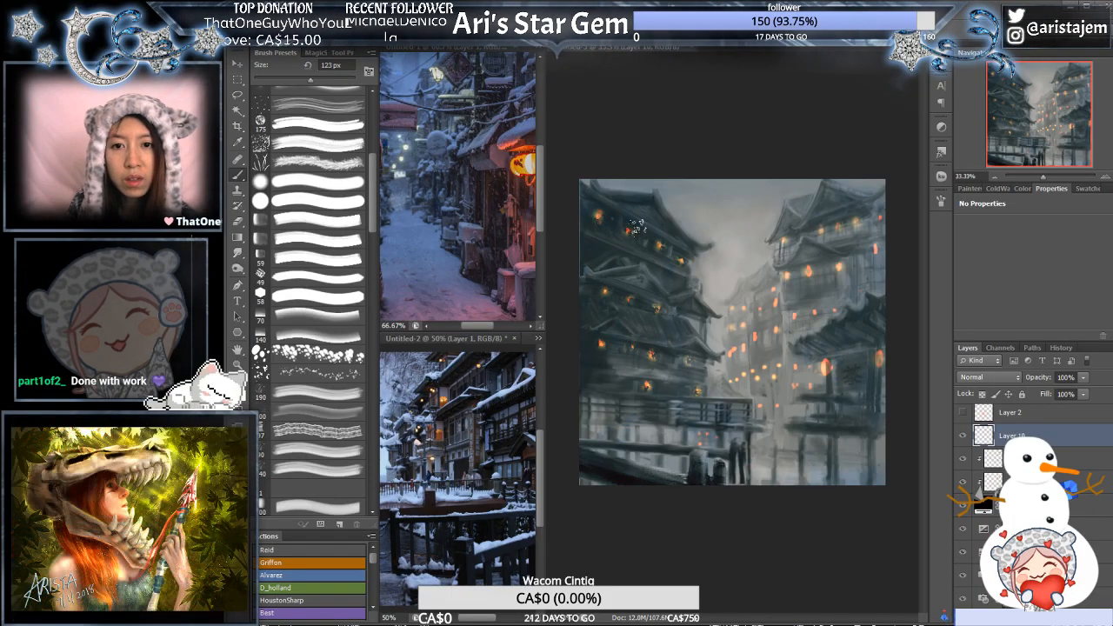
scroll(638, 226, "up", 1)
left_click_drag(638, 252, 630, 263)
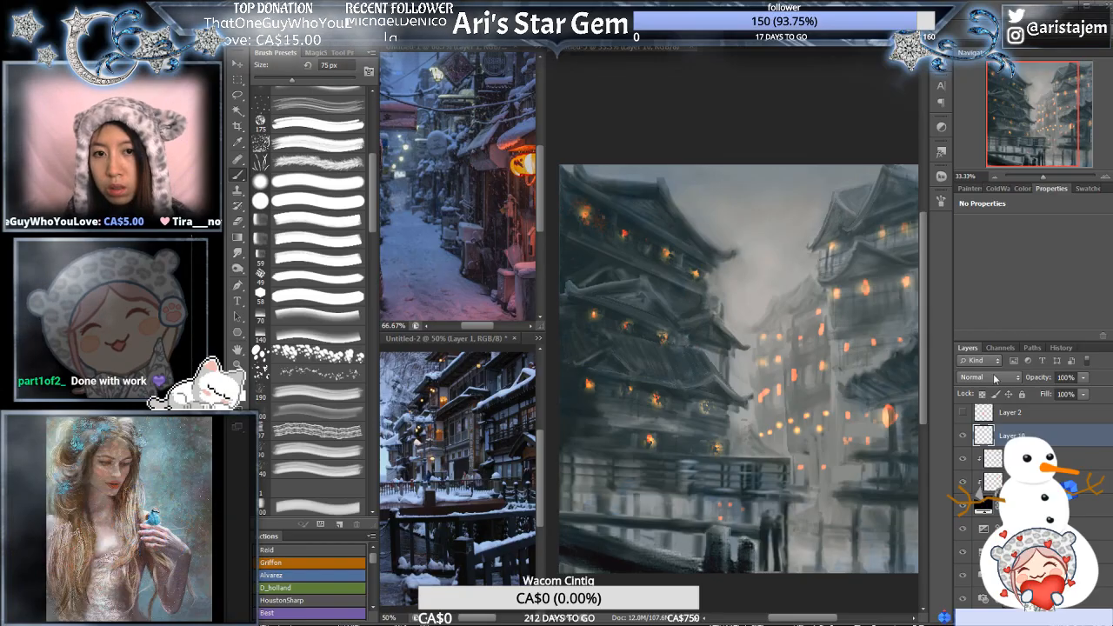
- Change the brush colour to a yellower orange and dab more 75 px speckles over the lantern lights
left_click(1002, 348)
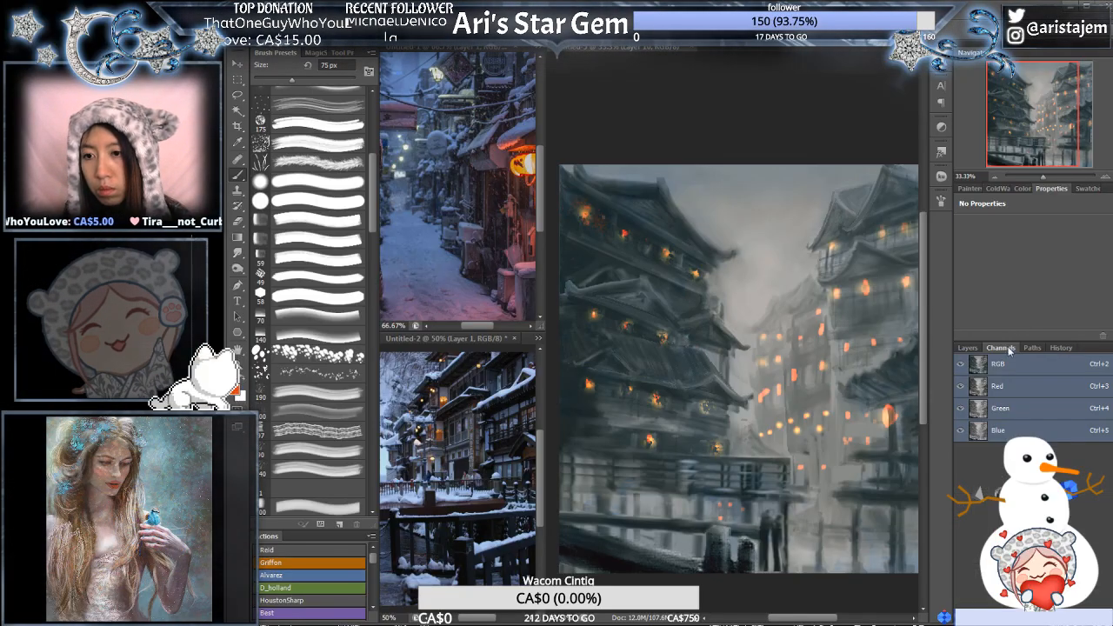
left_click(978, 350)
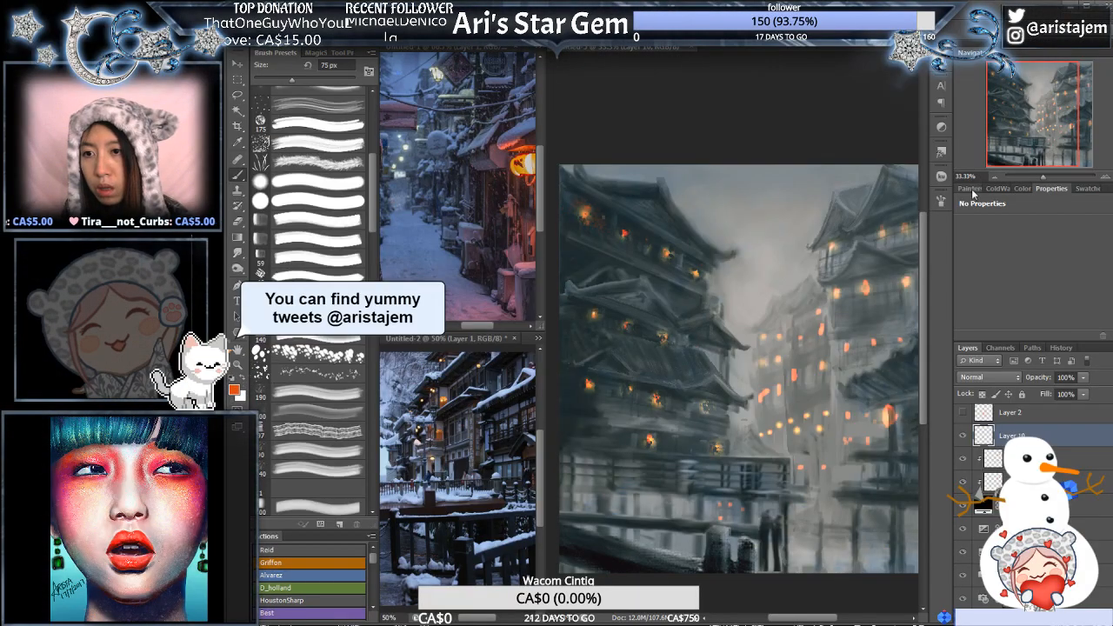
left_click(971, 189)
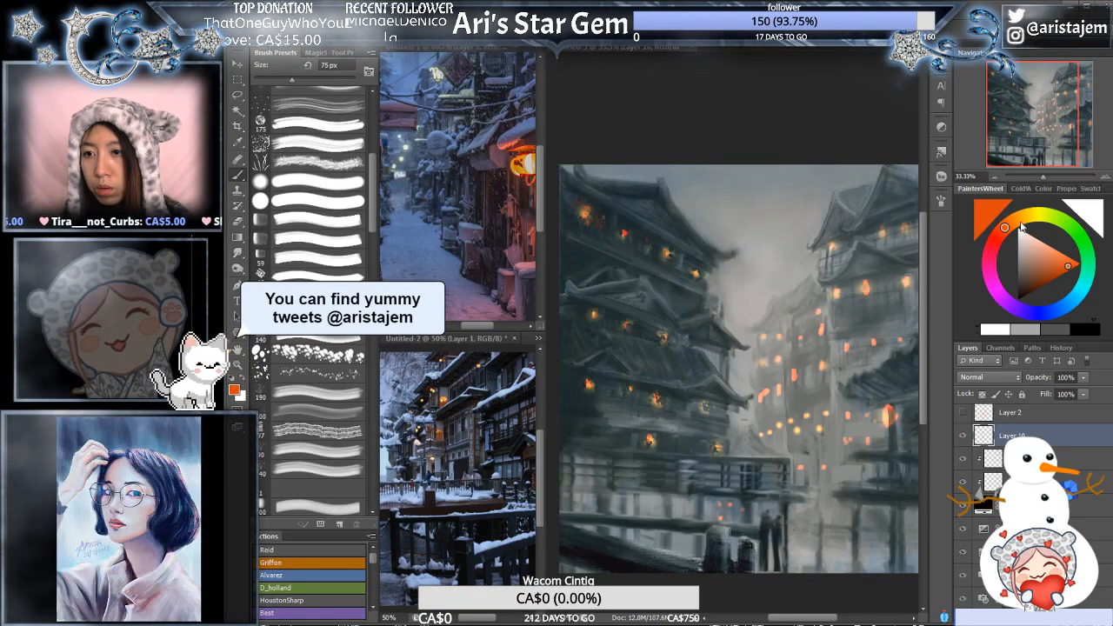
left_click(1022, 226)
left_click(1071, 256)
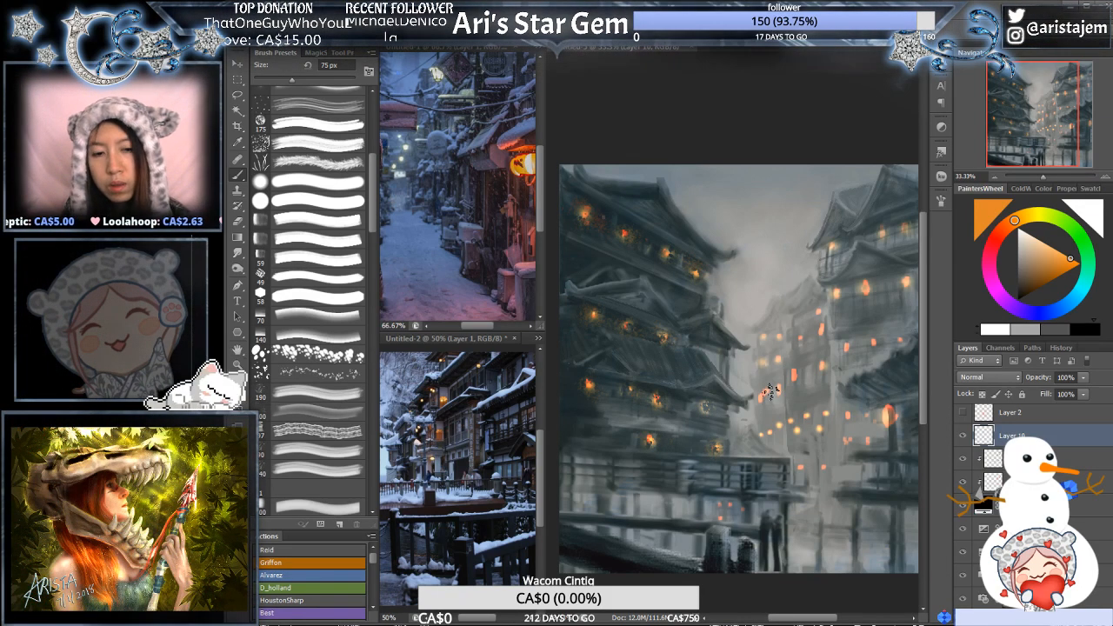
left_click_drag(834, 394, 853, 378)
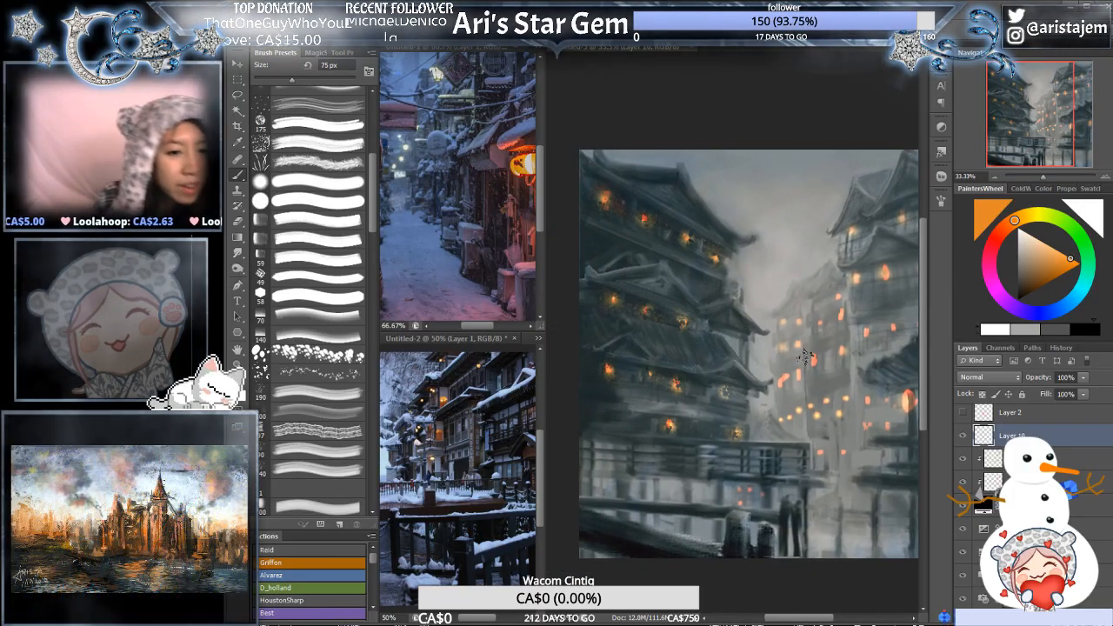
left_click(782, 364, "alt")
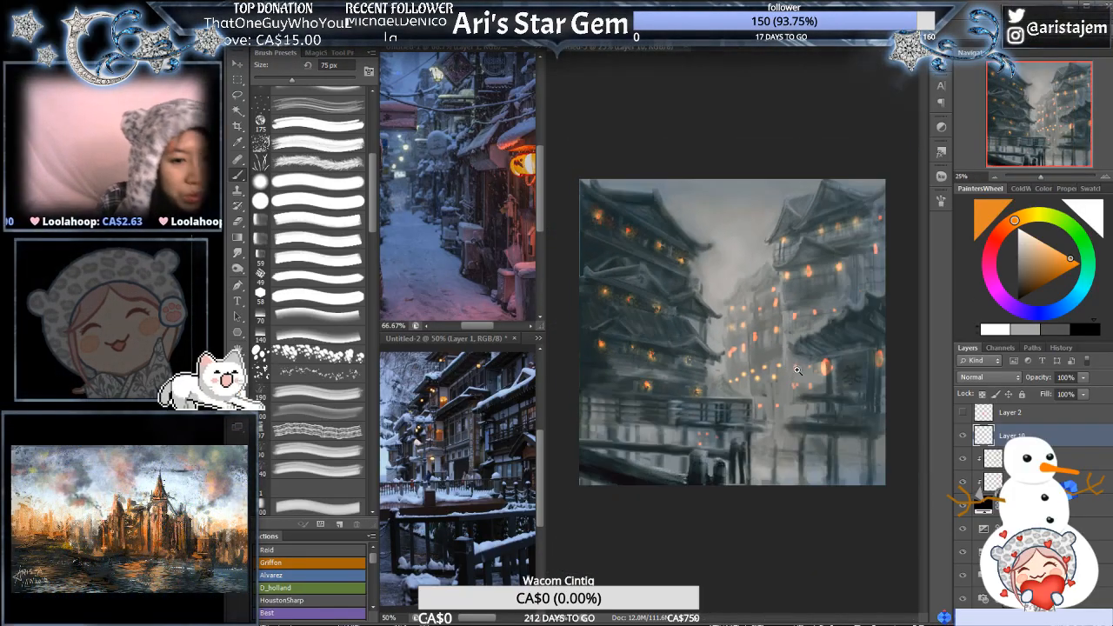
left_click(803, 368, "ctrl")
left_click_drag(824, 382, 767, 388)
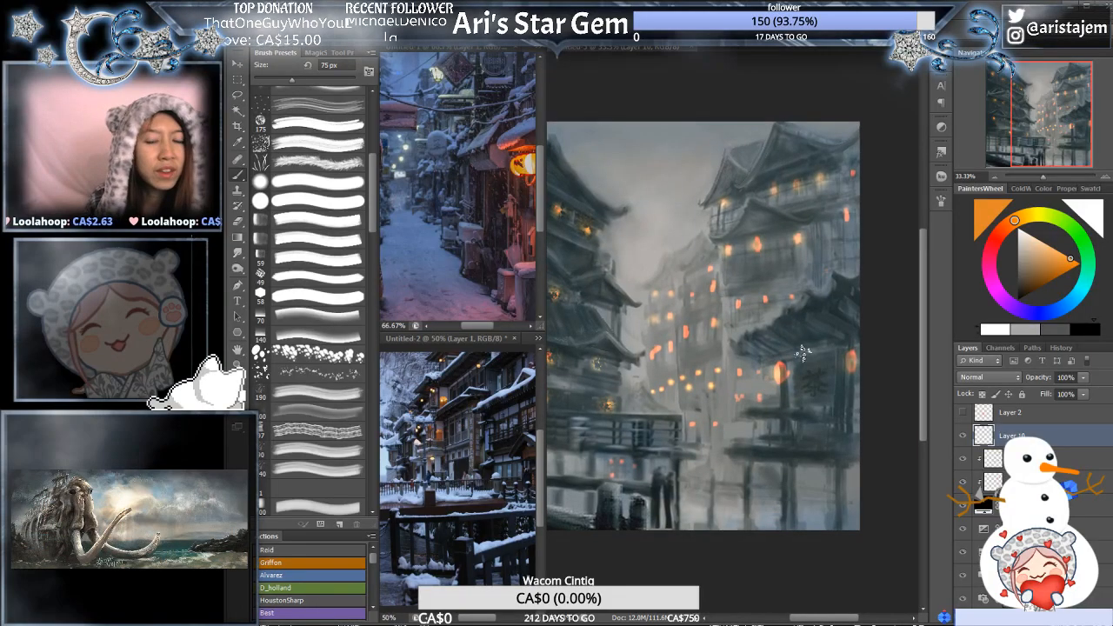
left_click_drag(675, 341, 629, 383)
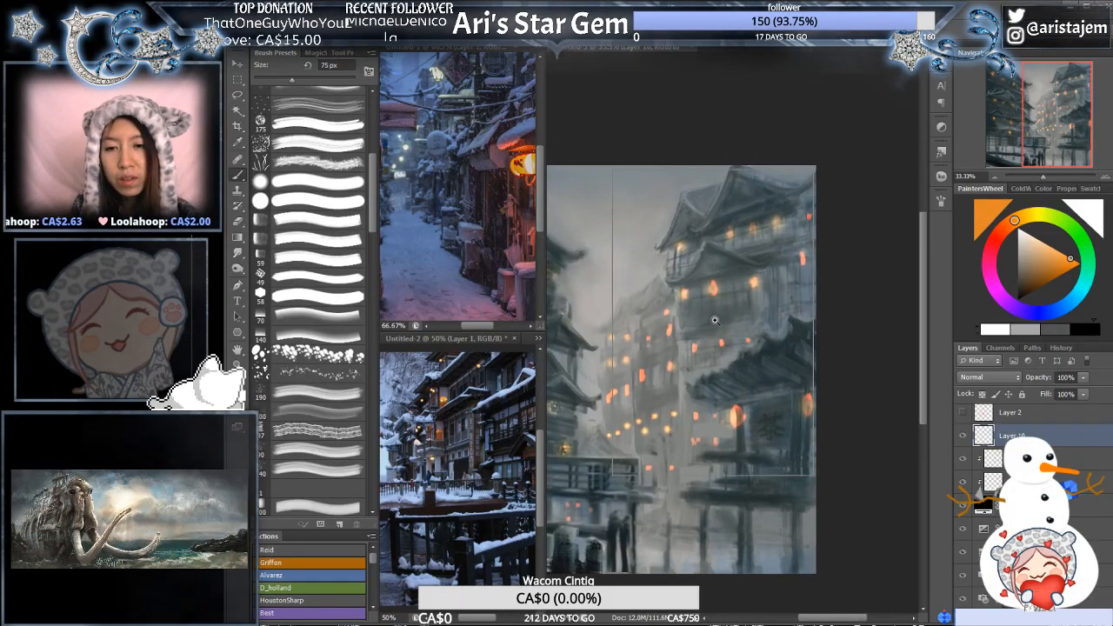
left_click(709, 318, "ctrl")
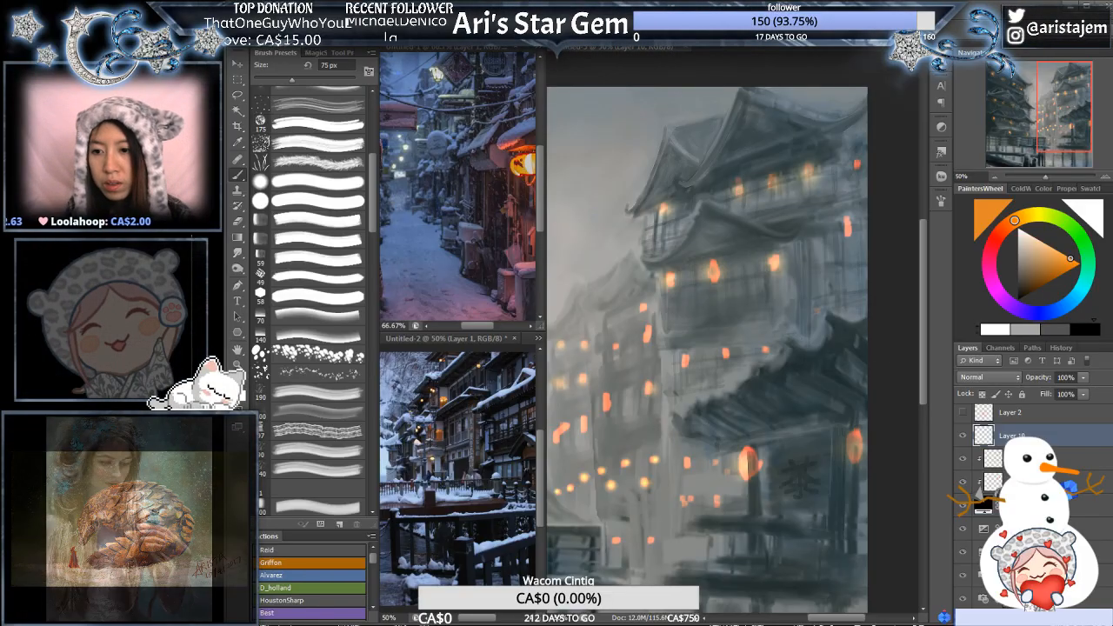
- Dim the distant central buildings' lights on both clipped glow layers with a soft textured eraser preset at 301 px
left_click(1026, 458)
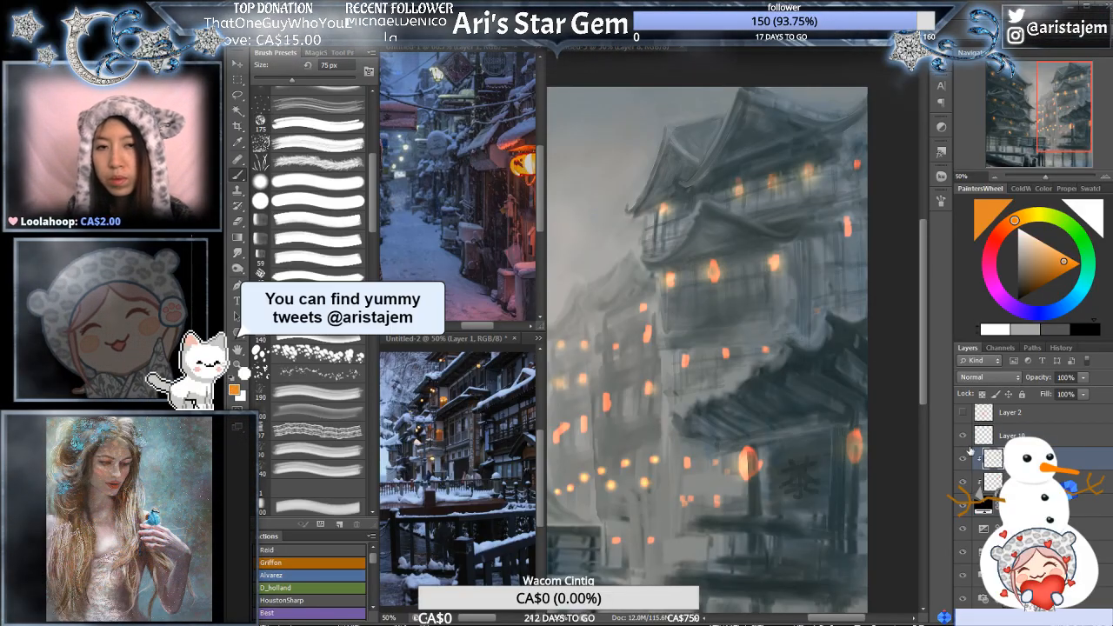
key("e")
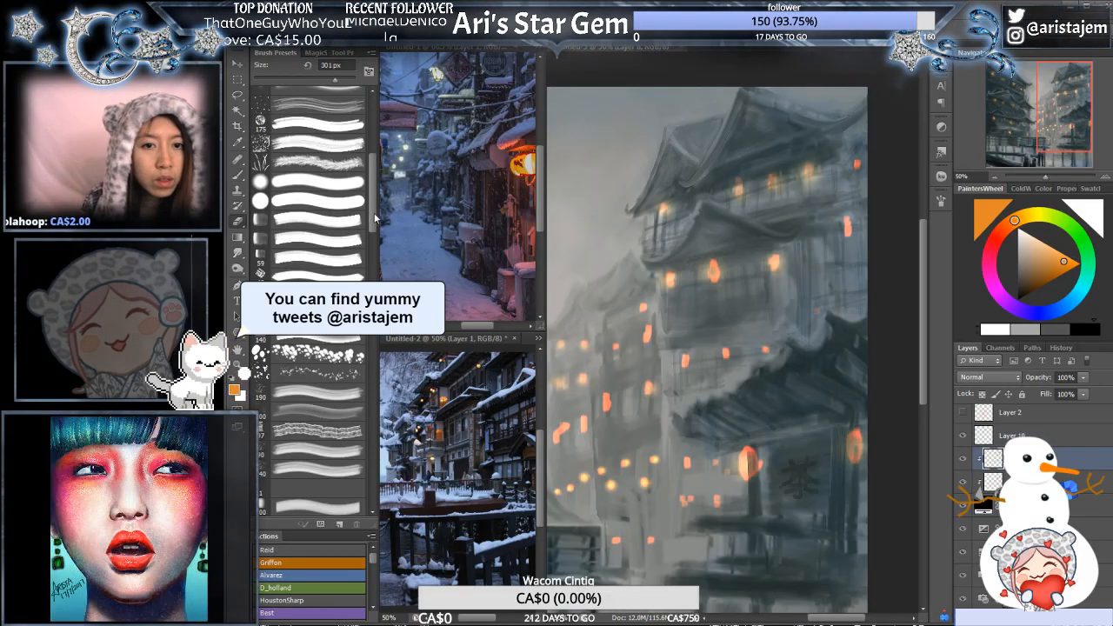
scroll(340, 141, "up", 5)
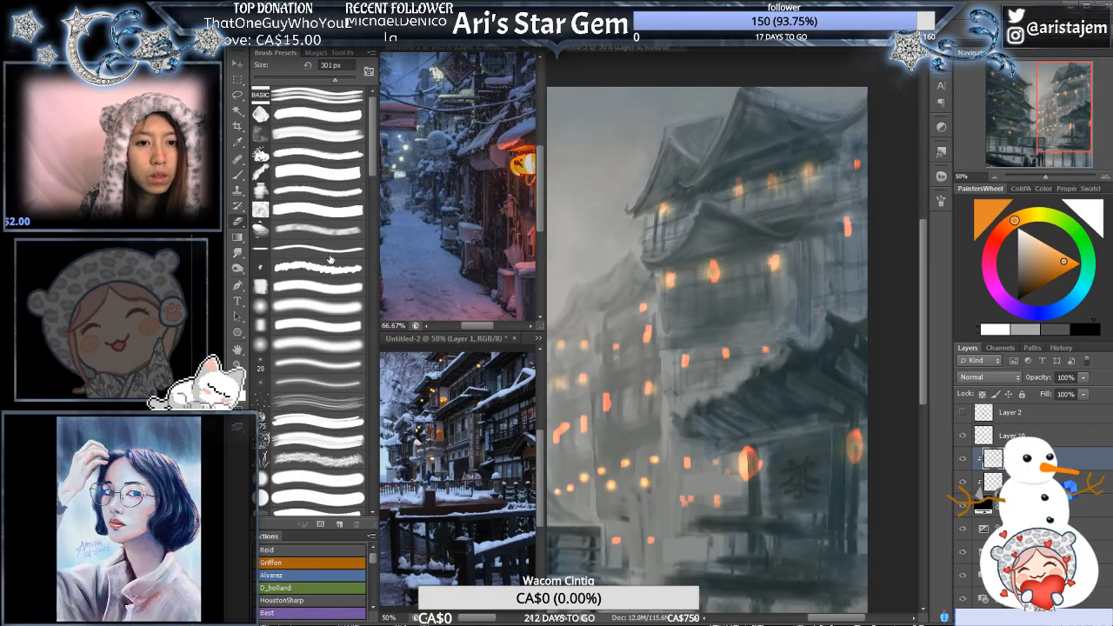
left_click(333, 229)
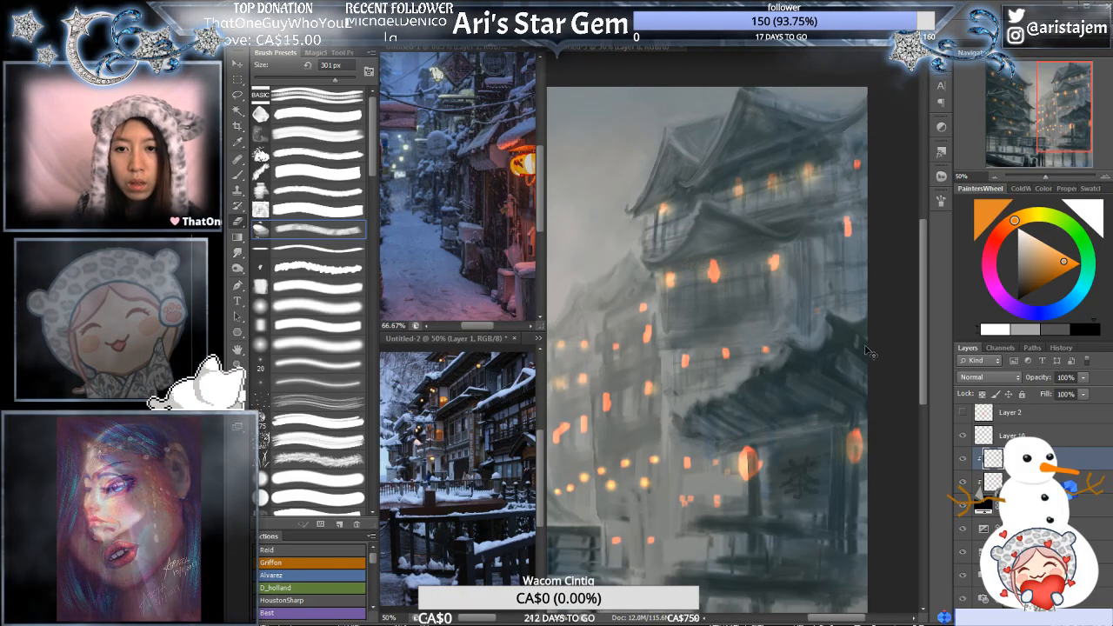
left_click(980, 488)
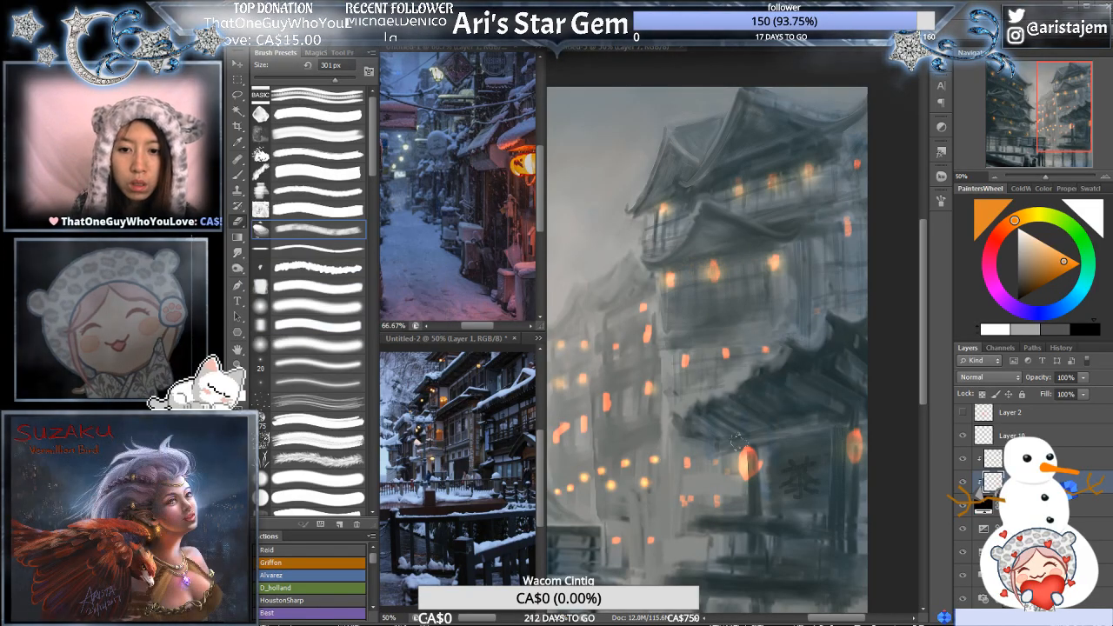
left_click_drag(639, 445, 737, 374)
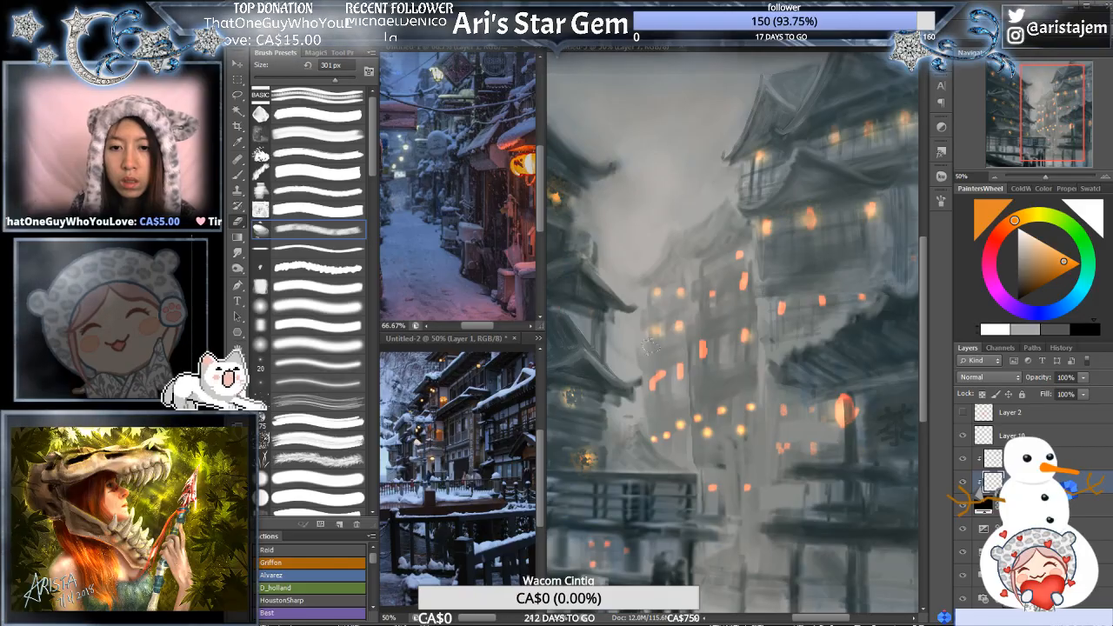
key("alt+bracketright")
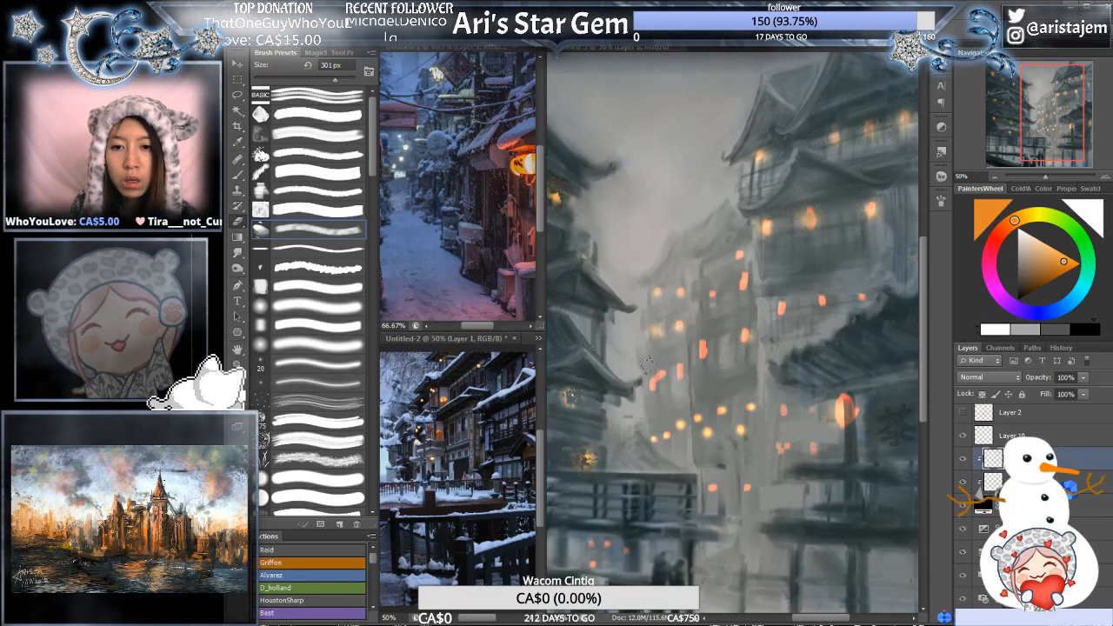
key("alt+bracketleft")
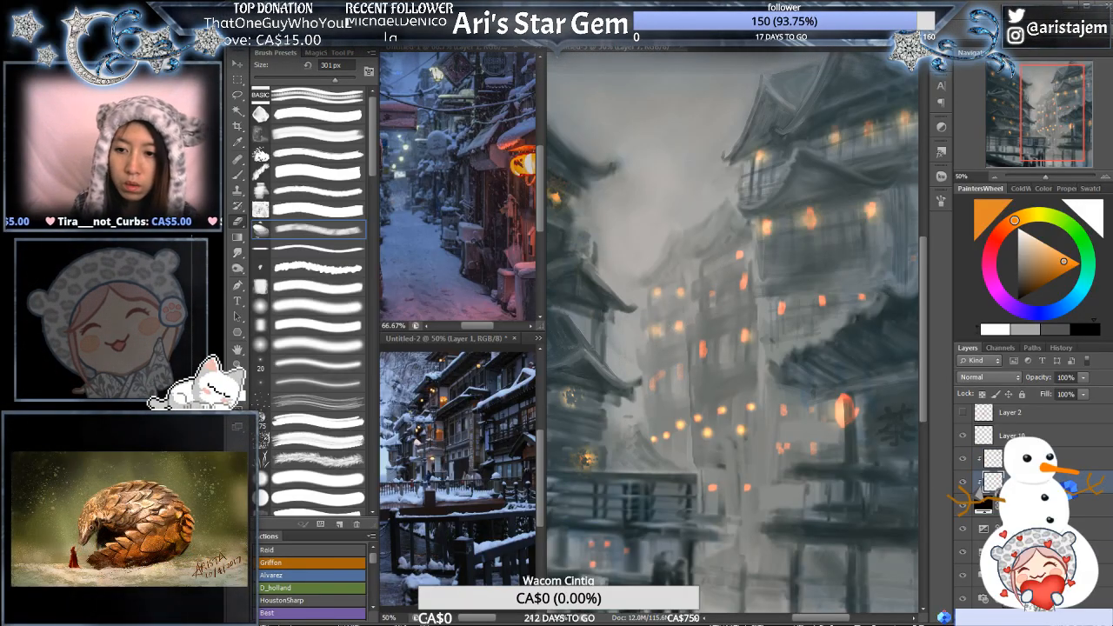
key("alt+bracketright")
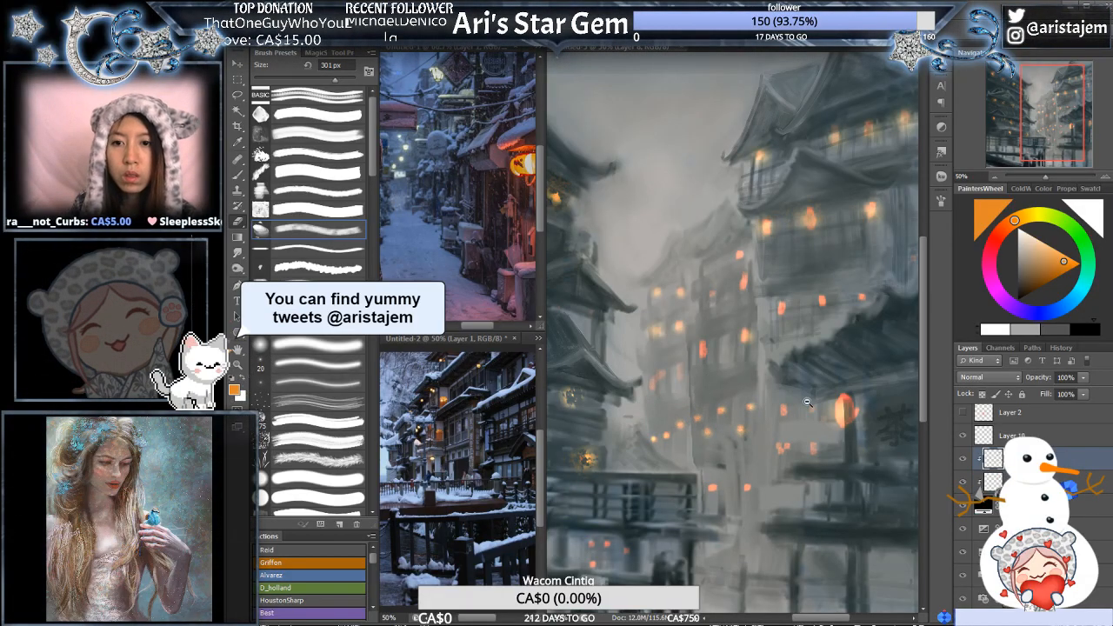
- Soften the distant central buildings' lights on the upper clipped glow layer with the textured eraser reduced to 199 px
left_click(807, 402, "alt")
left_click(801, 392, "alt")
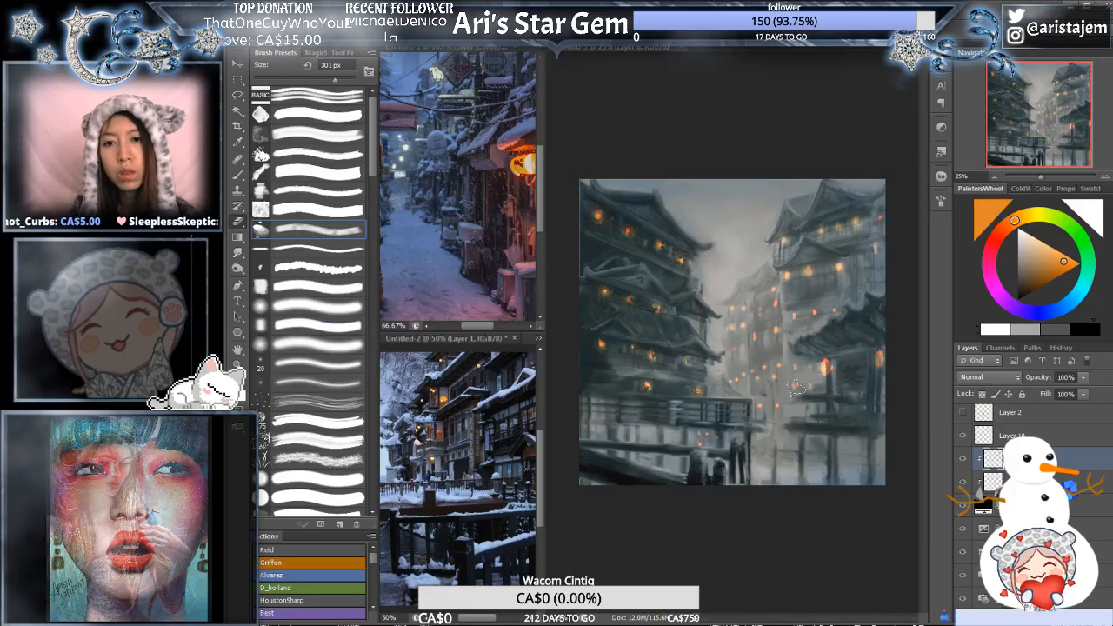
left_click(825, 369, "ctrl")
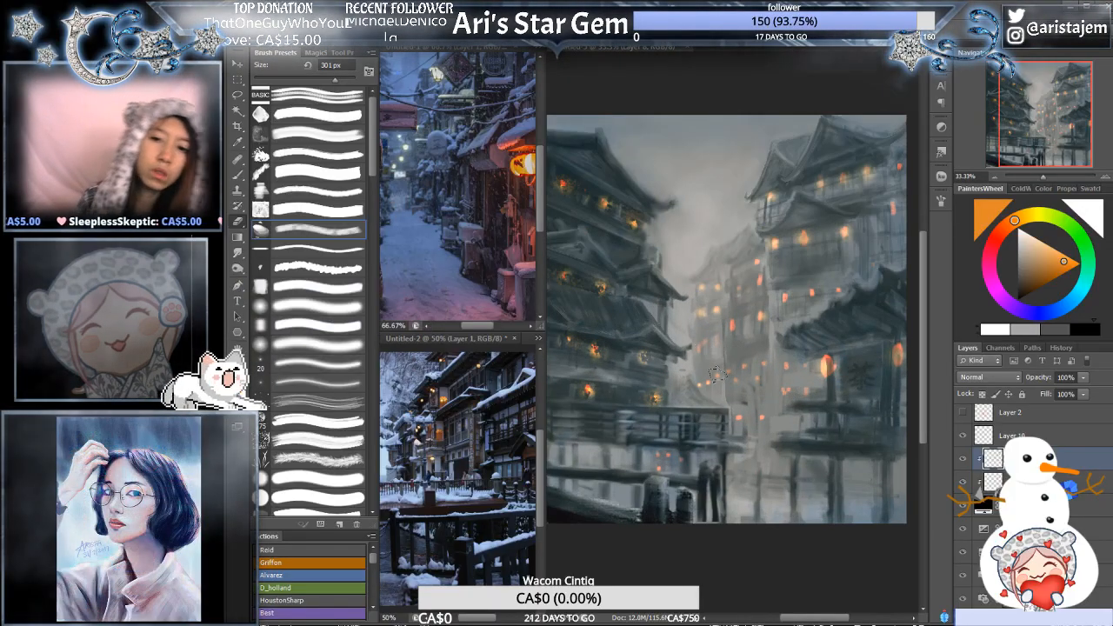
key("bracketleft")
key("bracketleft")
key("bracketleft")
key("bracketleft")
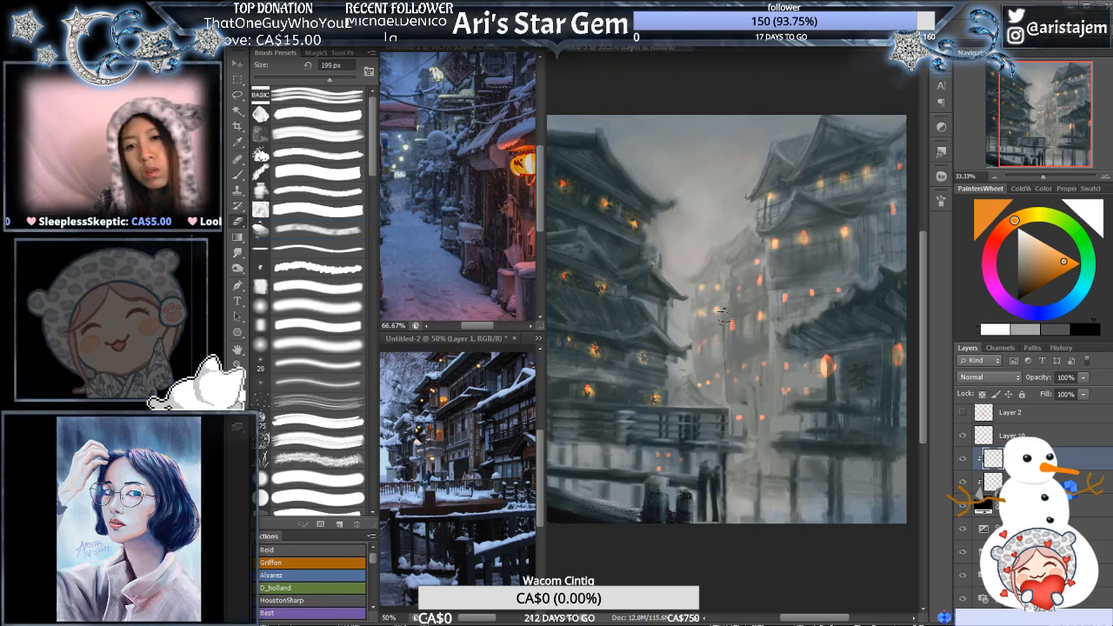
left_click(759, 335, "alt")
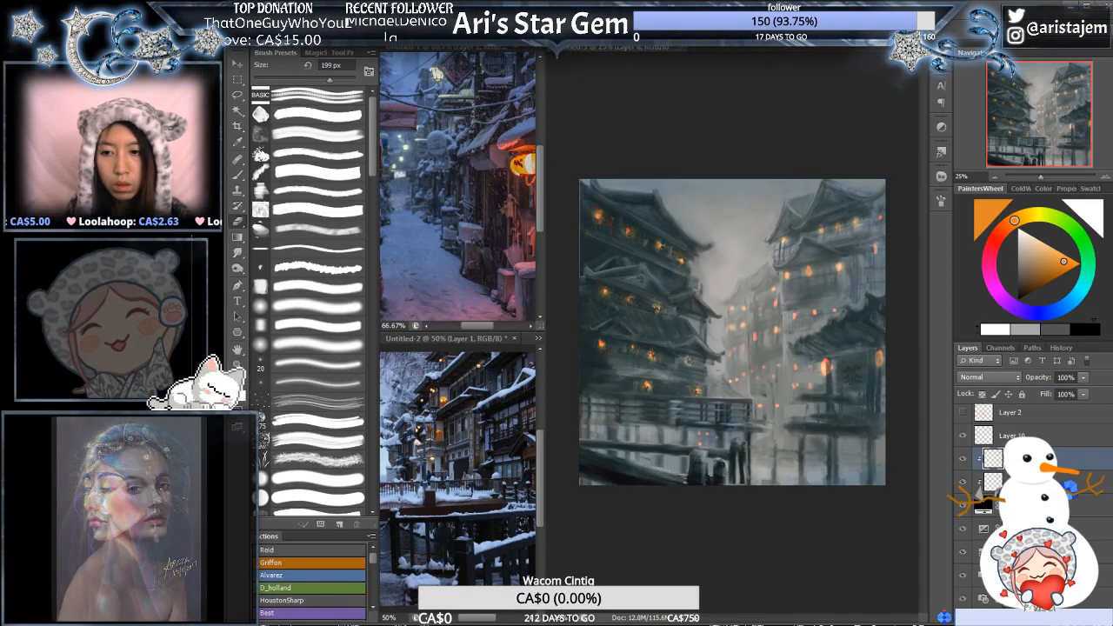
- Smudge the dark centres of the left building's two rightmost lower lanterns on both clipped glow layers with a 42 px smudge brush
left_click(1012, 435)
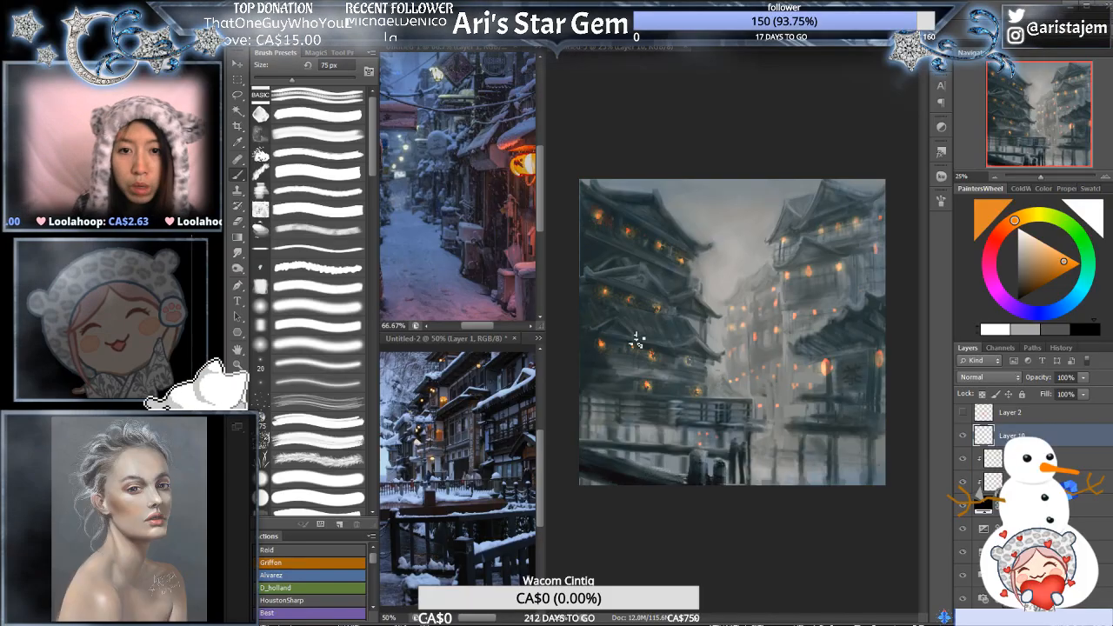
scroll(636, 340, "up", 1)
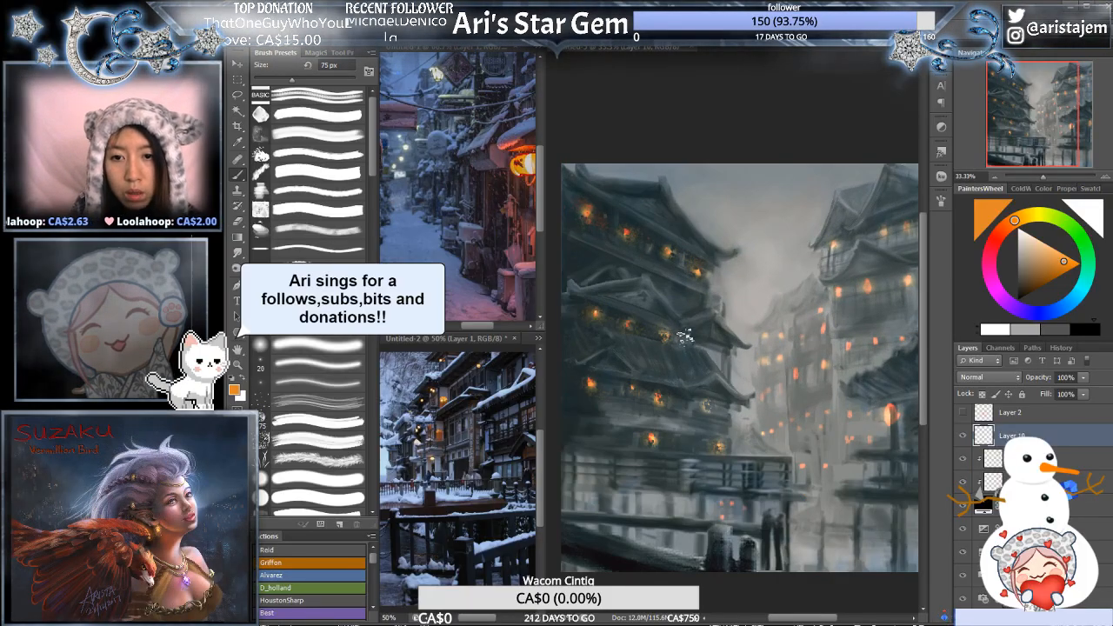
scroll(702, 264, "up", 2)
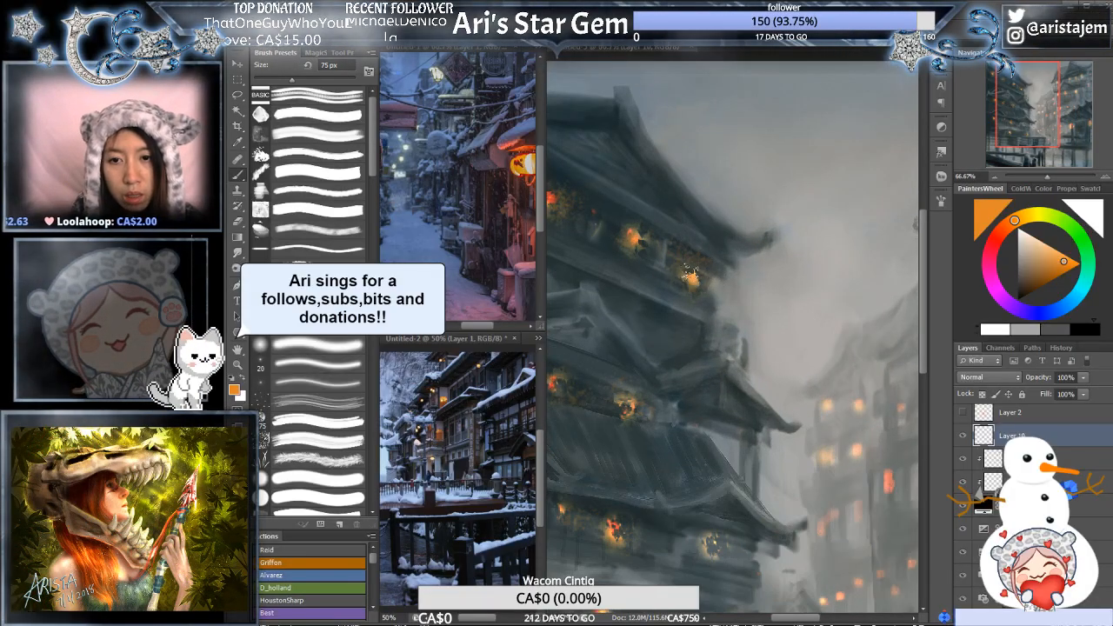
scroll(765, 241, "up", 1)
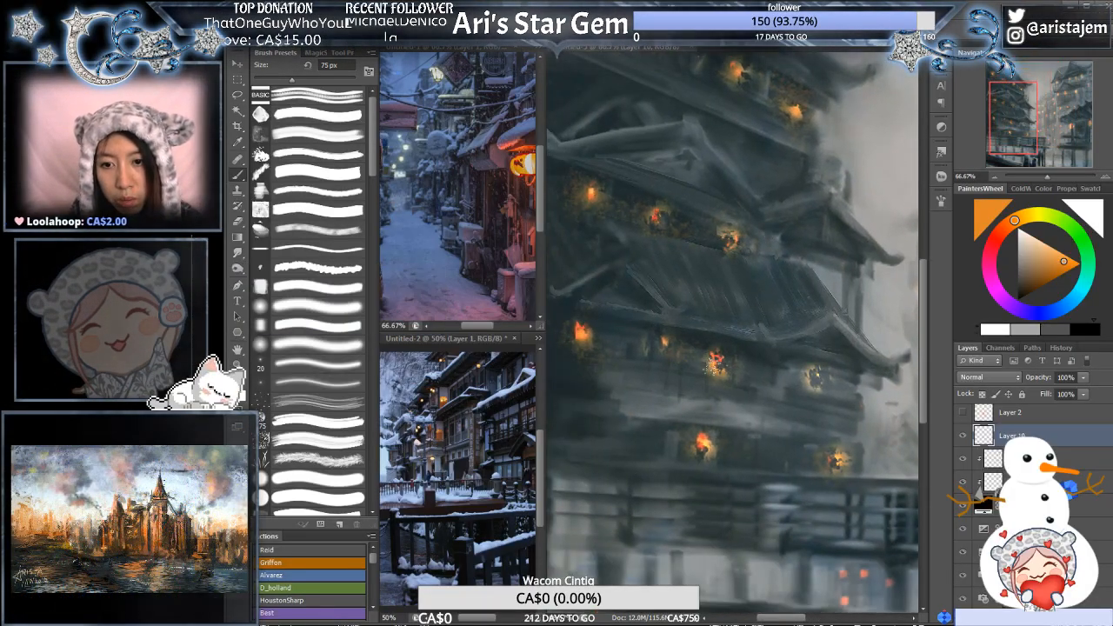
mouse_move(709, 423)
left_mouse_down()
mouse_move(785, 400)
mouse_move(777, 392)
left_mouse_up()
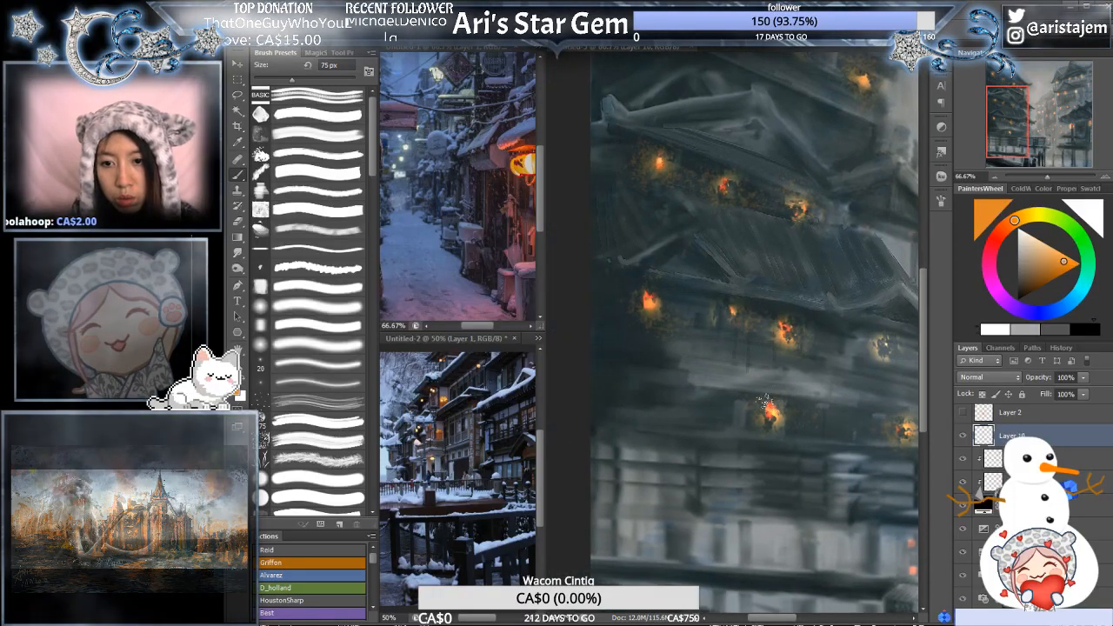
left_click_drag(829, 427, 683, 410)
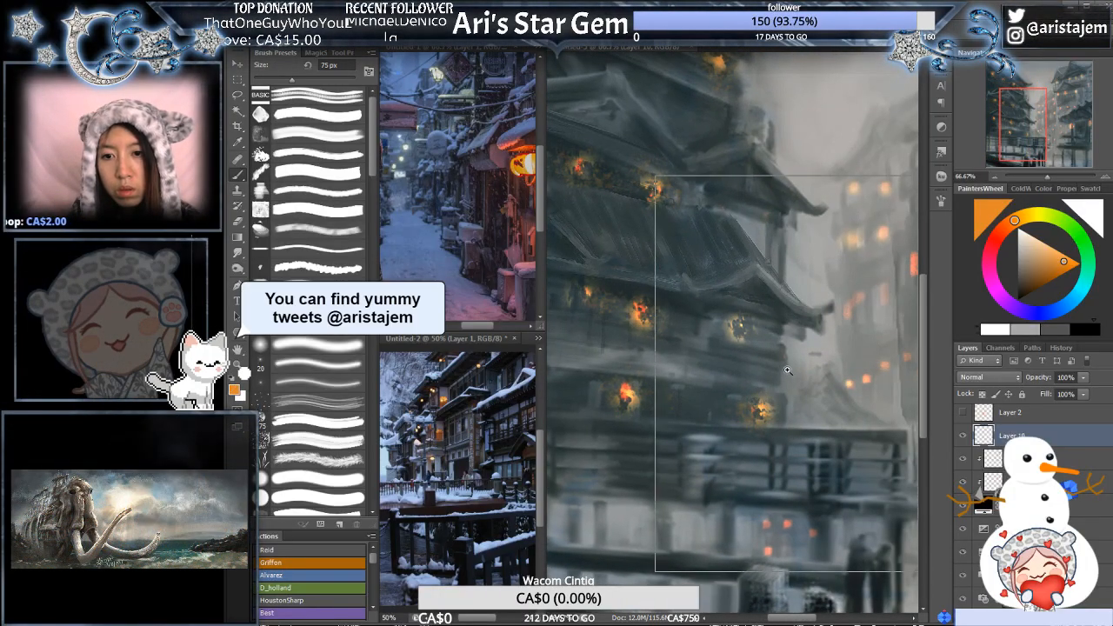
scroll(753, 406, "up", 1)
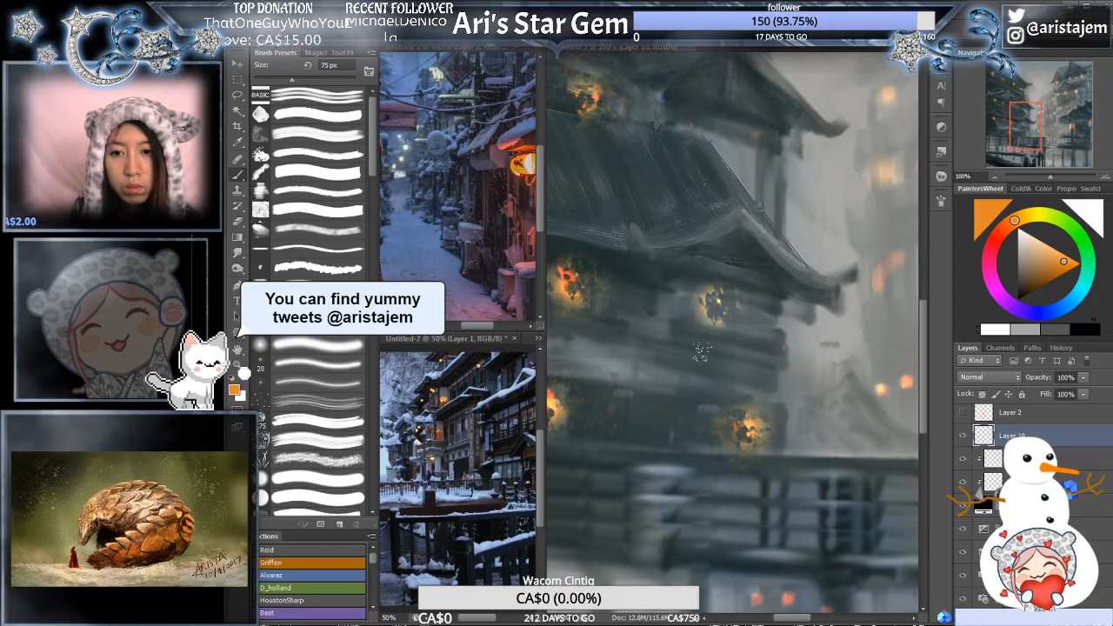
left_click(261, 189)
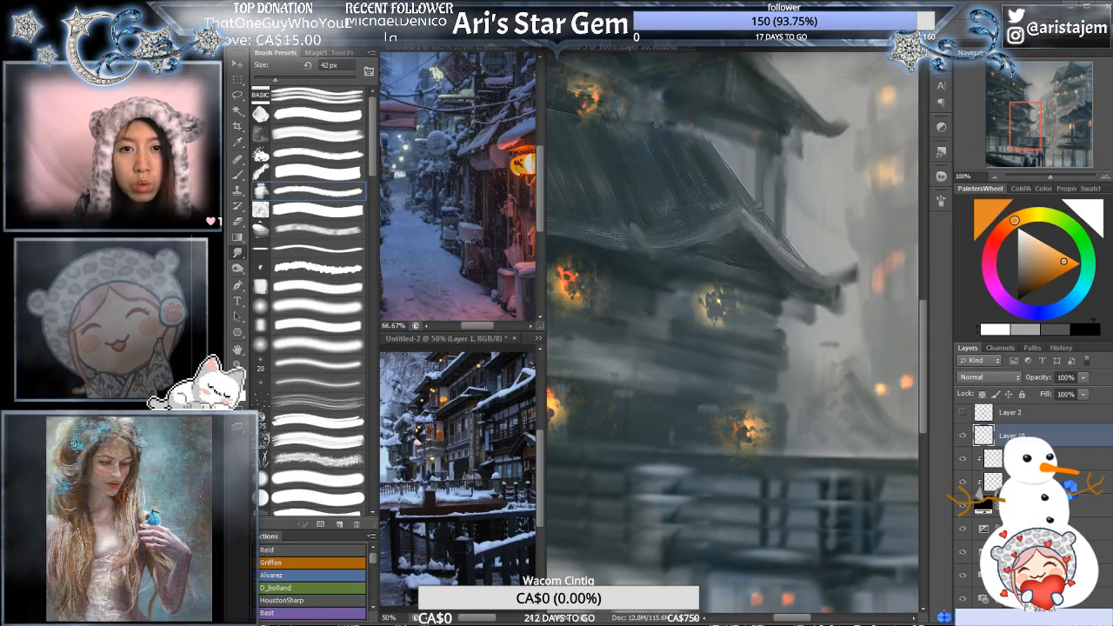
left_click(993, 482)
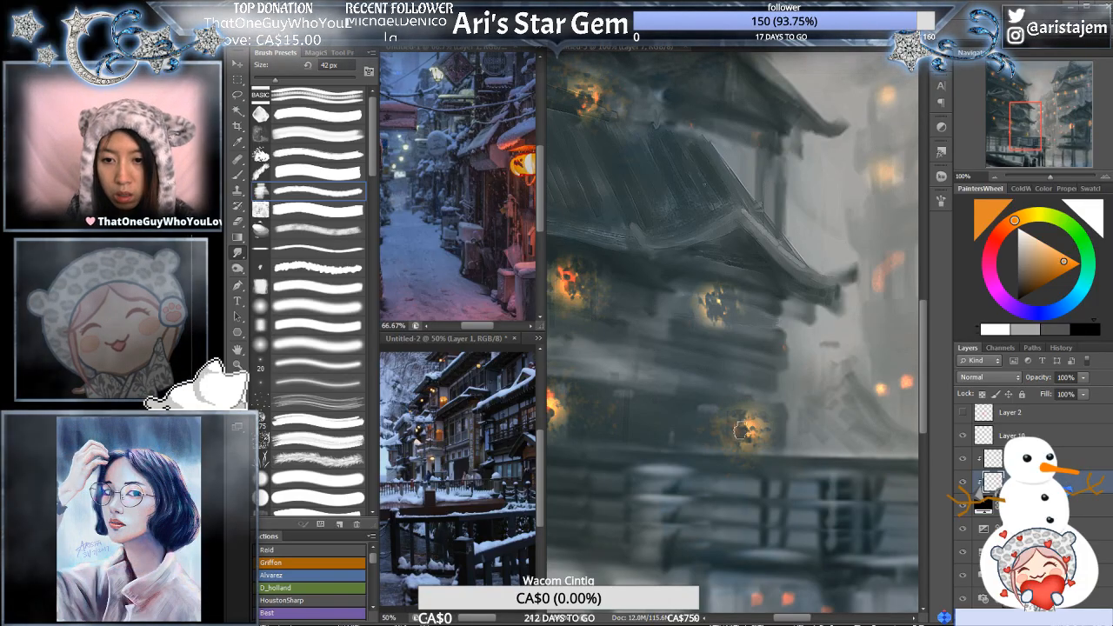
left_click(990, 450)
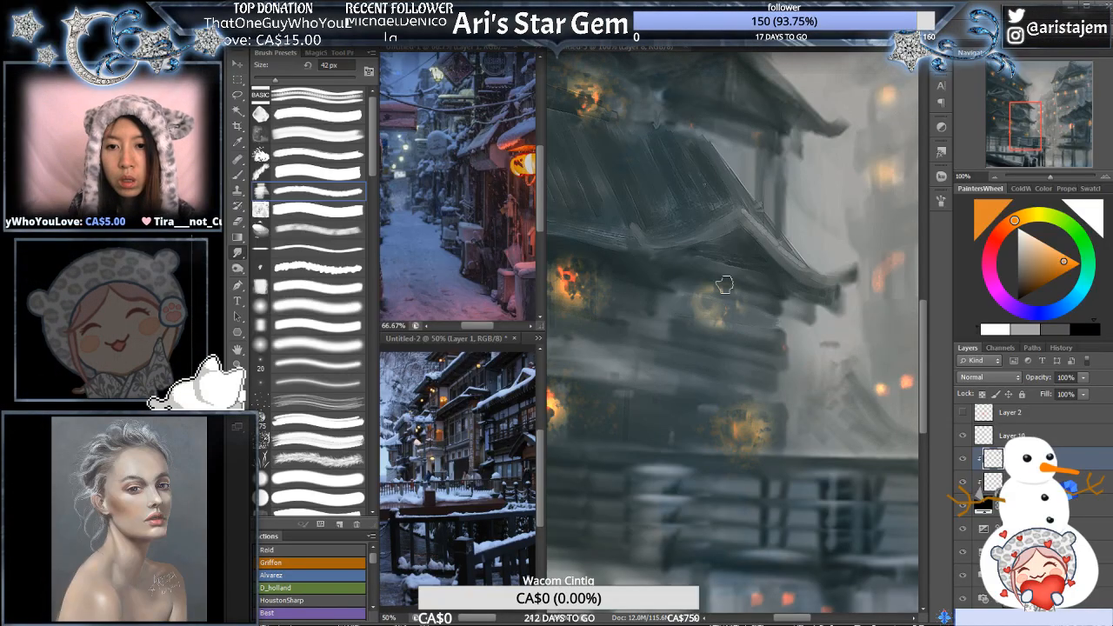
- Blend the remaining middle and lower lanterns of the left building into their glows on both clipped layers with the 42 px smudge brush
mouse_move(584, 292)
left_mouse_down()
mouse_move(674, 257)
mouse_move(718, 278)
left_mouse_up()
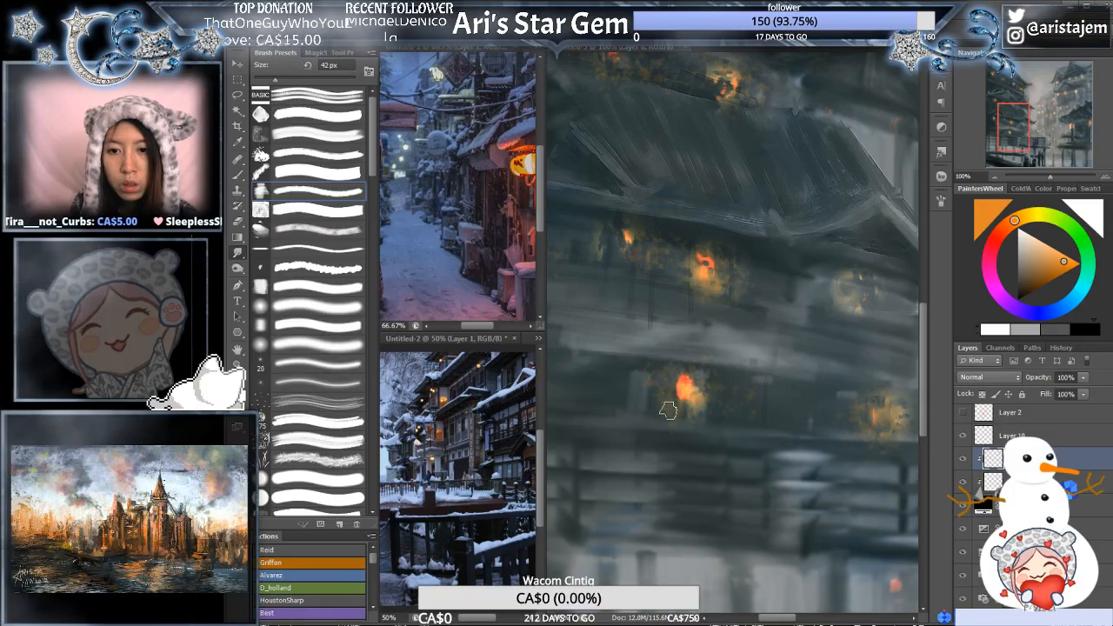
left_click_drag(670, 198, 787, 226)
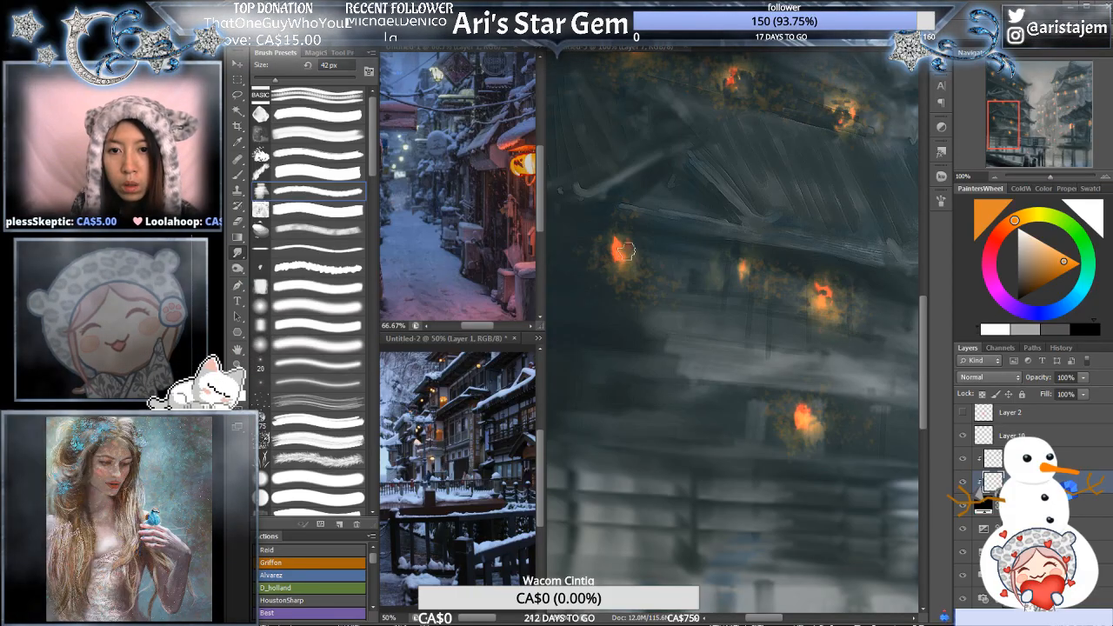
left_click_drag(805, 217, 756, 330)
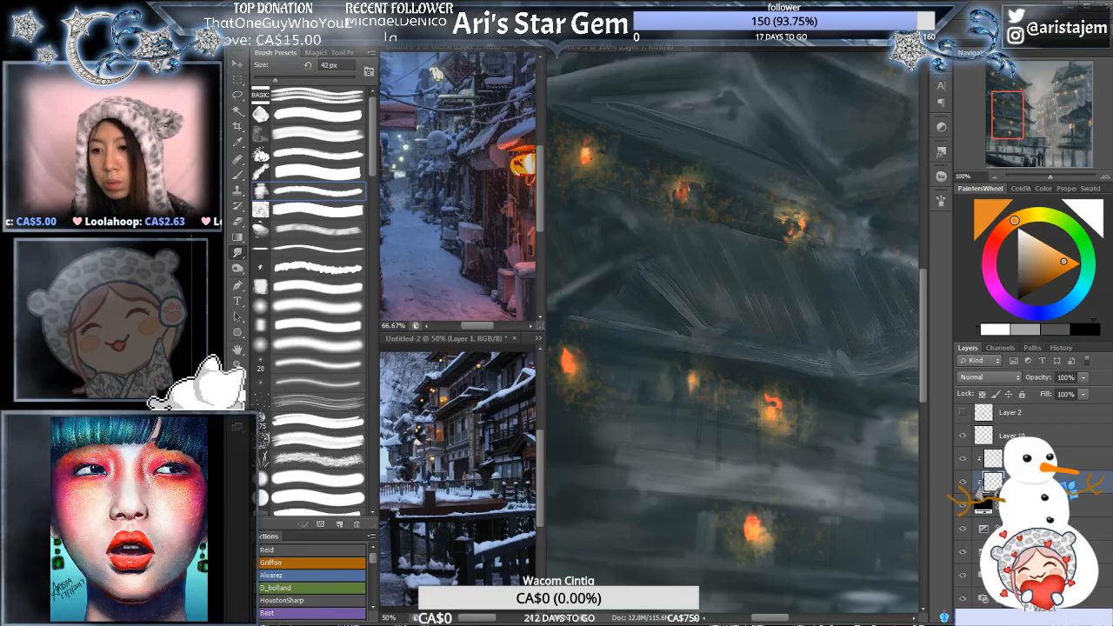
key("alt+]")
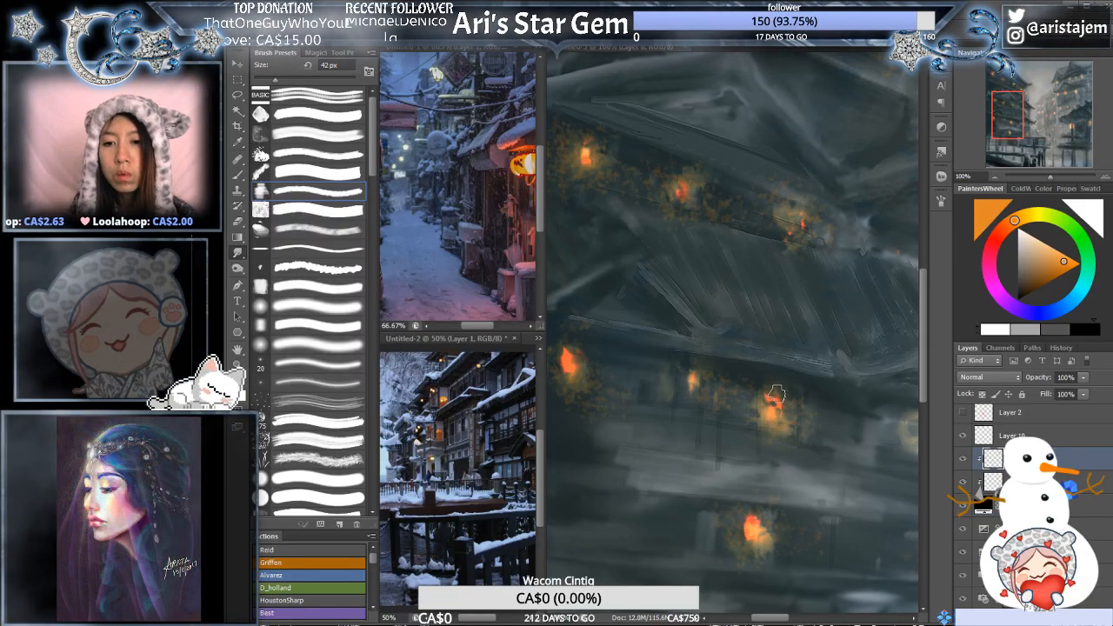
key("alt+[")
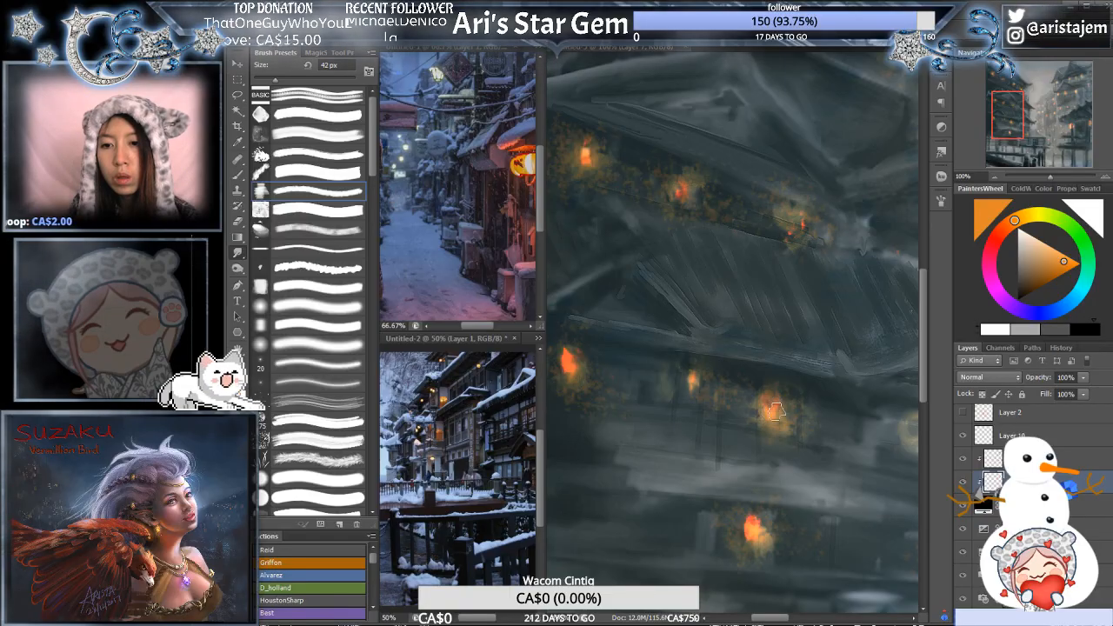
key("ctrl+minus")
key("ctrl+minus")
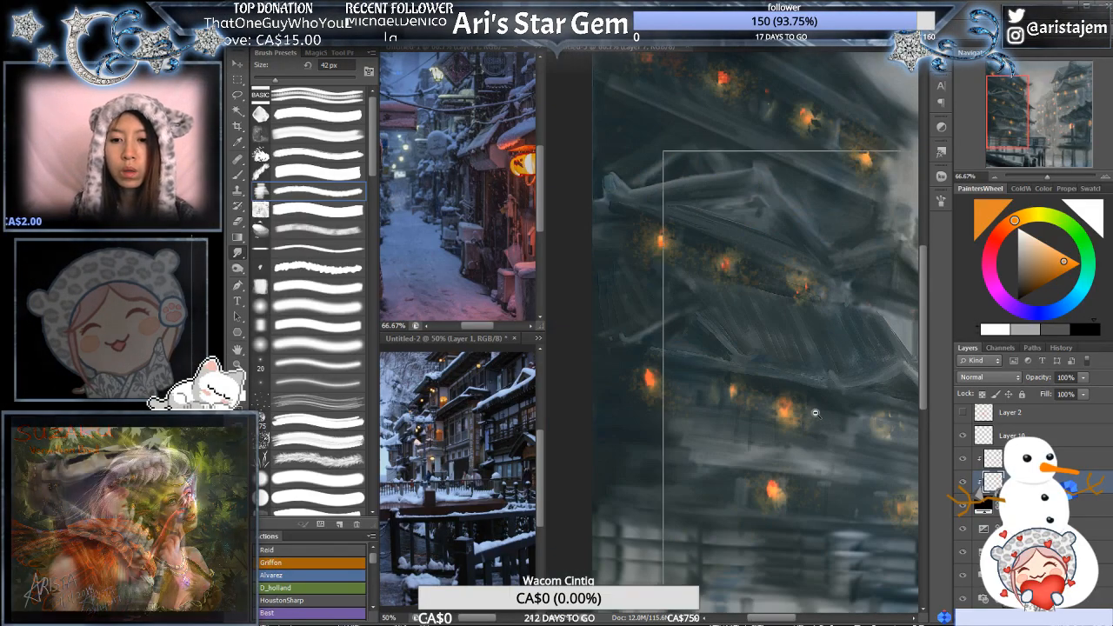
left_click_drag(763, 405, 809, 446)
left_click(832, 436, "alt")
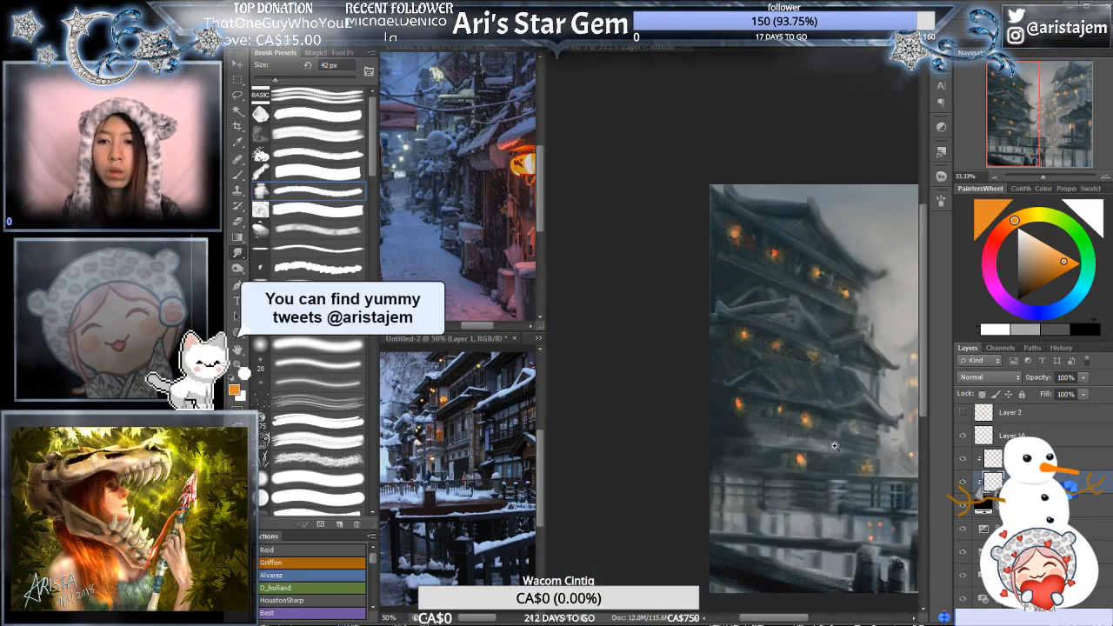
left_click(837, 442, "ctrl")
left_click(838, 443, "ctrl")
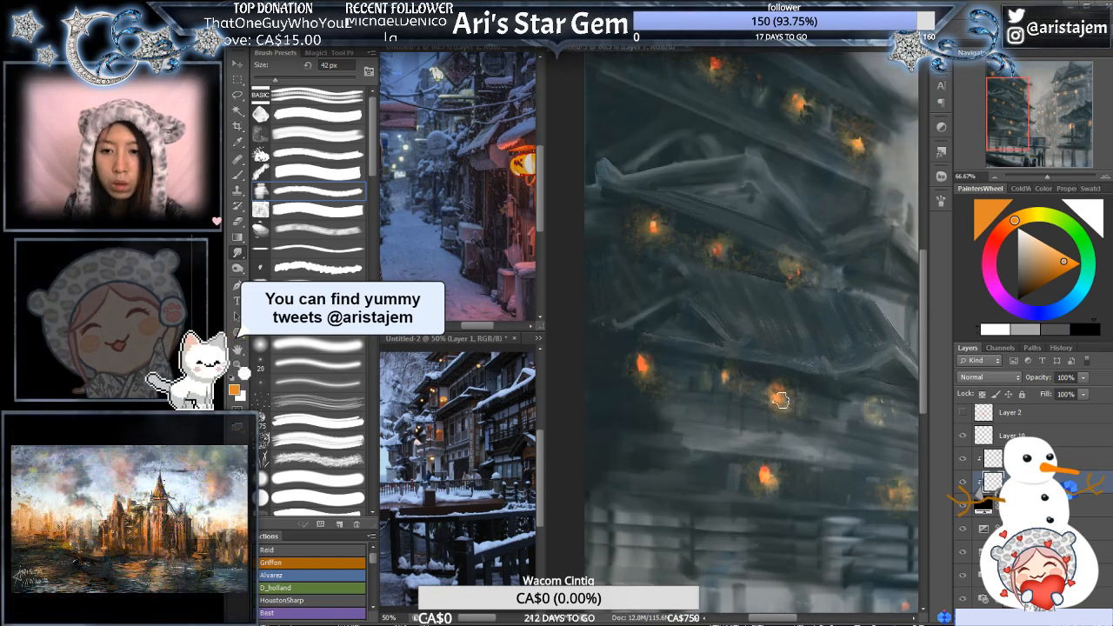
- Toggle the visibility of Layer 10 and the two clipped glow layers to compare what each contributes to the lanterns
left_click(1013, 436)
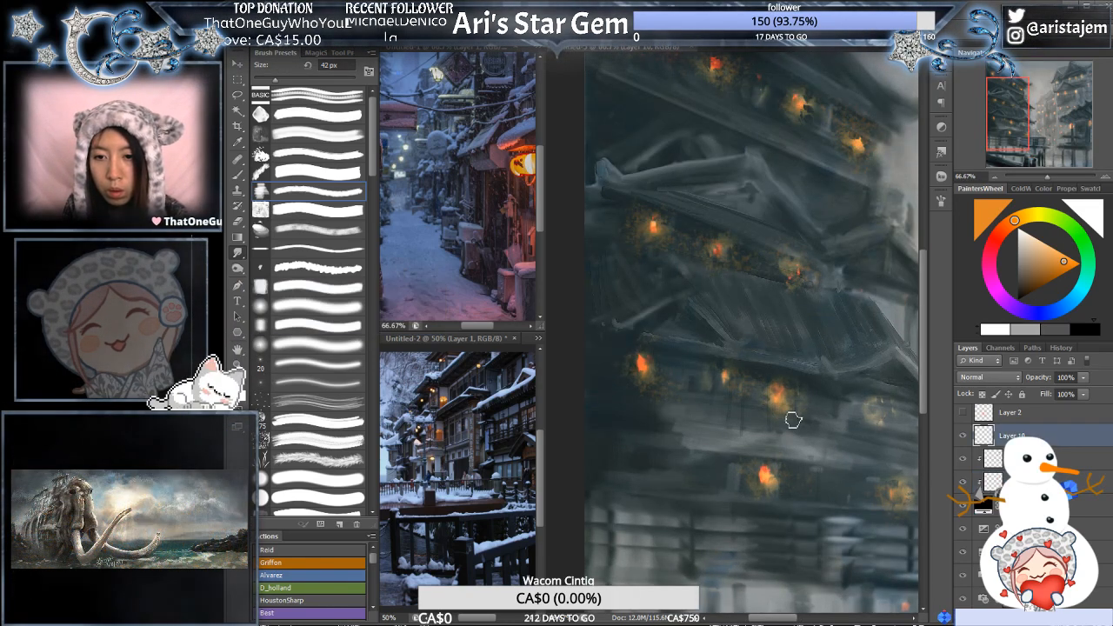
left_click(994, 459)
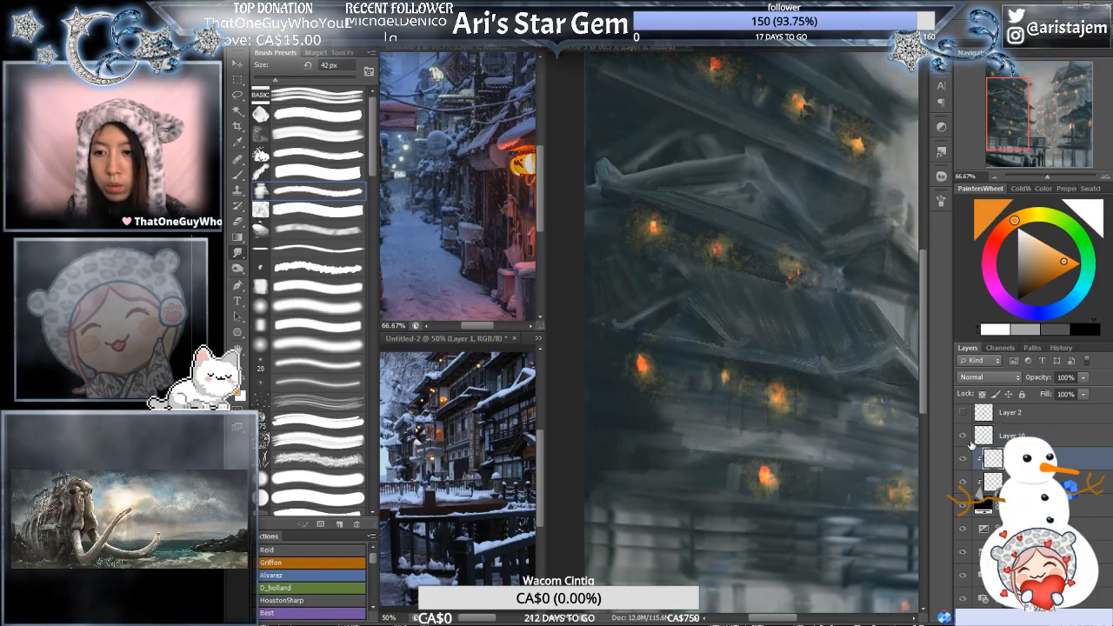
left_click(964, 435)
left_click(964, 436)
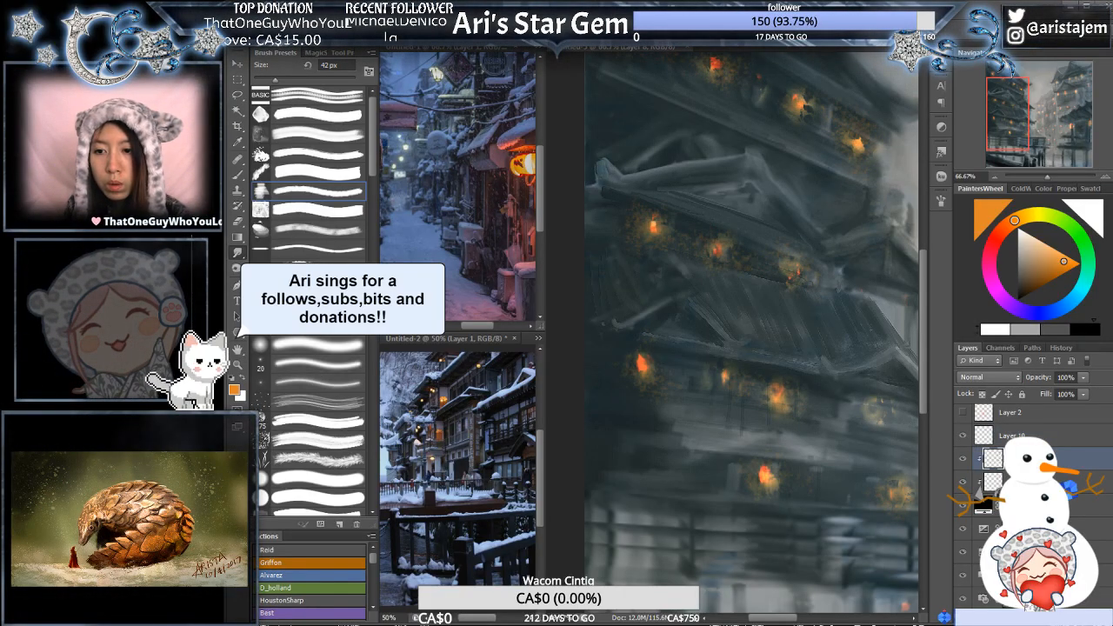
left_click(967, 483)
left_click(965, 483)
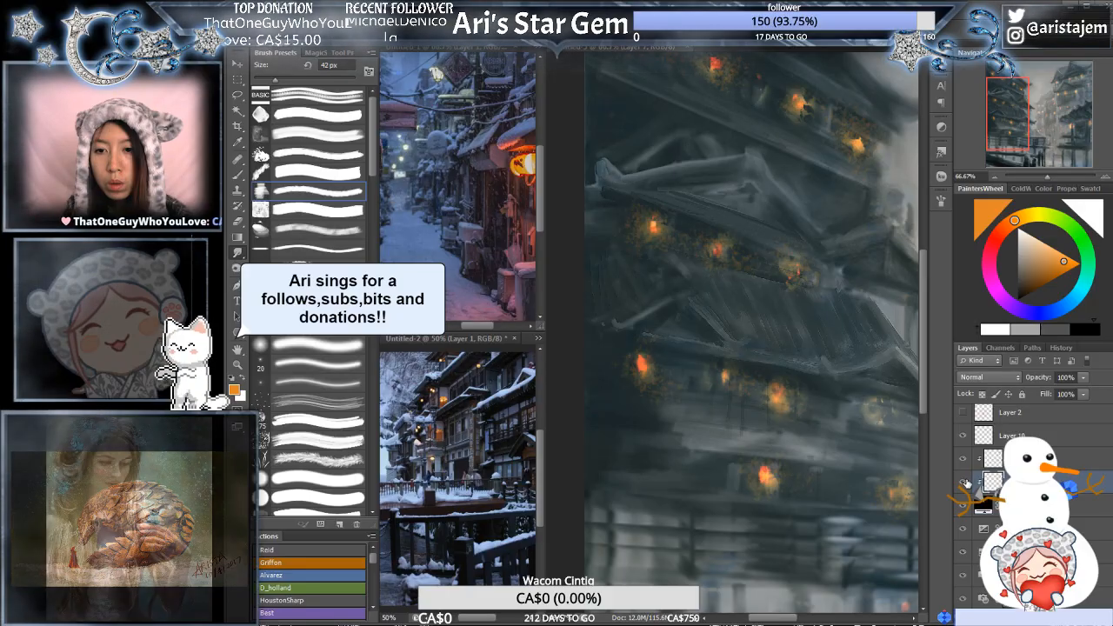
left_click(964, 460)
left_click(964, 482)
left_click(964, 460)
left_click(964, 482)
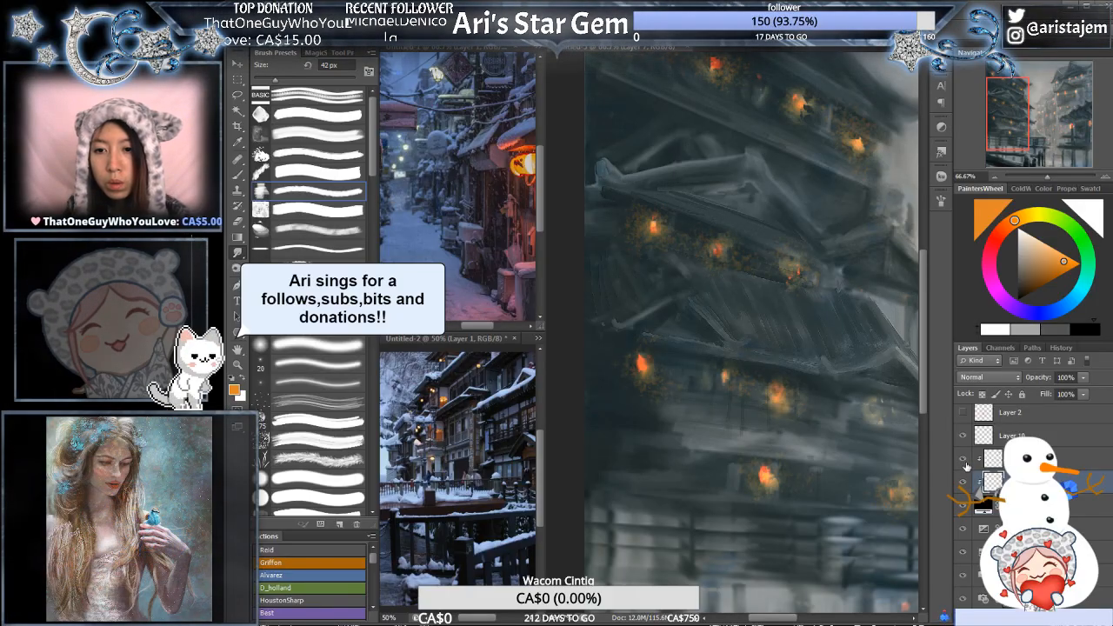
- Refine the smudged lantern on the left building's lower floor across the clipped glow layers and check the whole composition
left_click(996, 462)
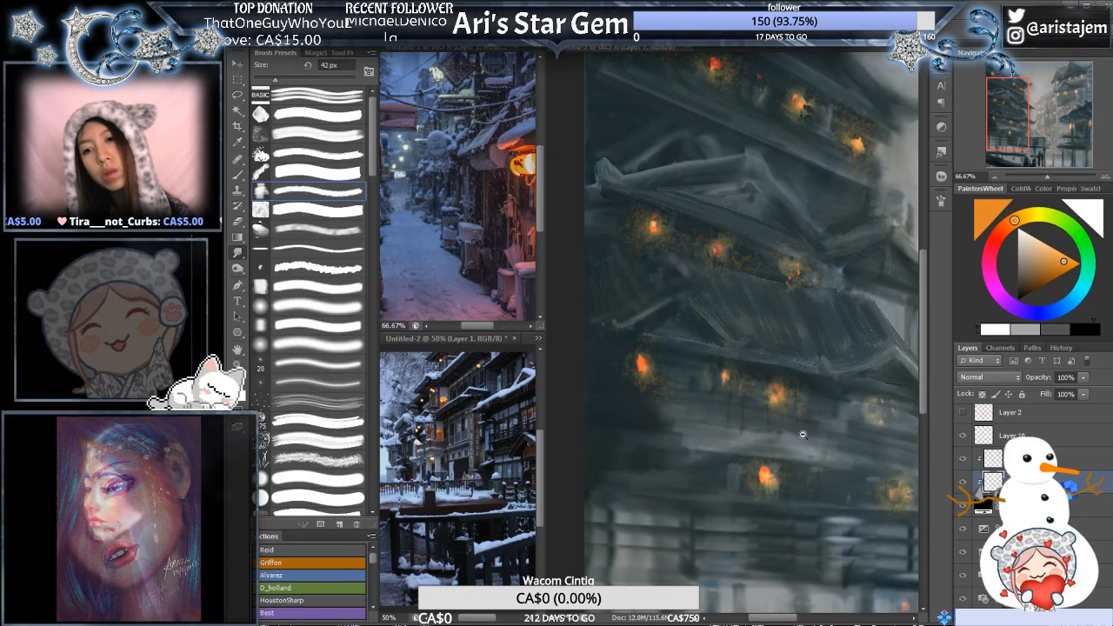
key("ctrl+minus")
key("ctrl+minus")
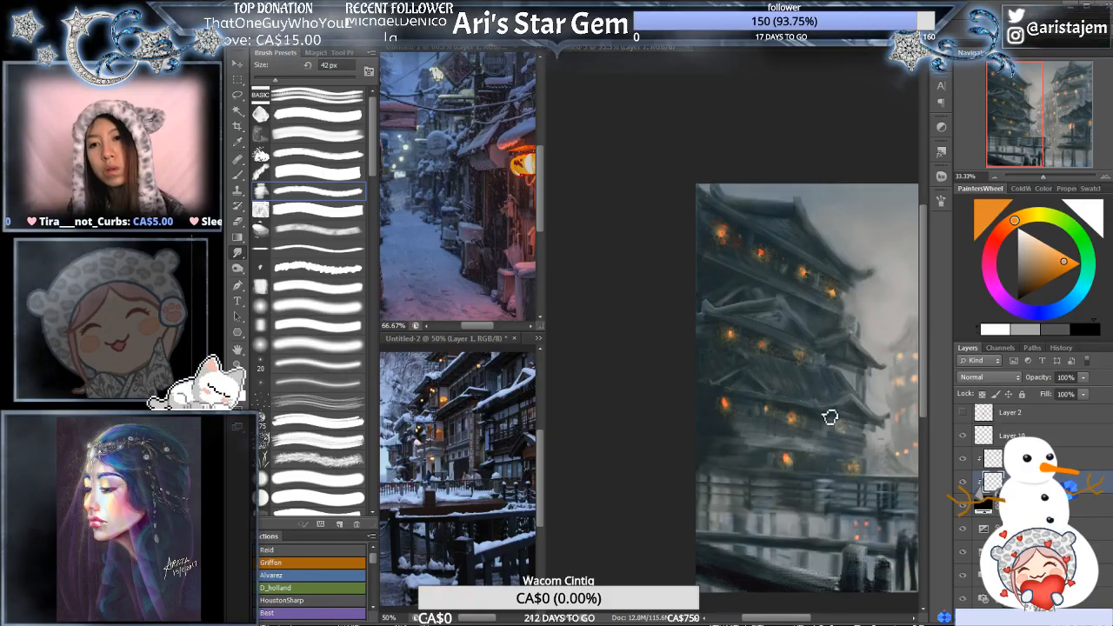
key("ctrl+minus")
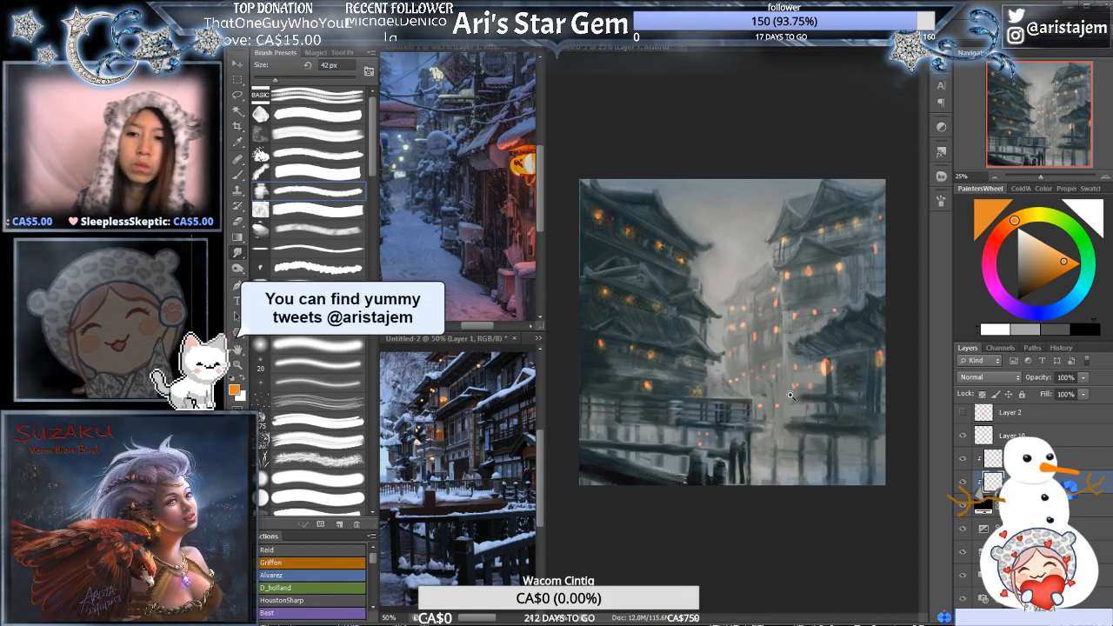
left_click(834, 357, "alt")
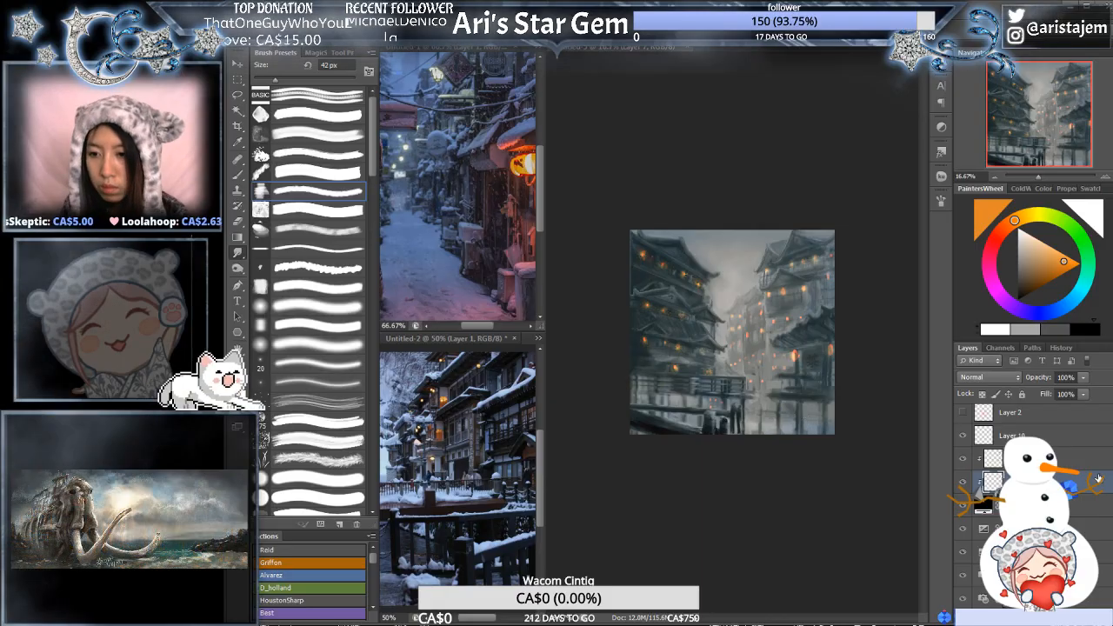
- Duplicate the buildings' painting layer, turn the copy into a flat grey edge-relief layer and set its blend mode to Overlay
scroll(1044, 522, "down", 5)
left_click(1044, 575)
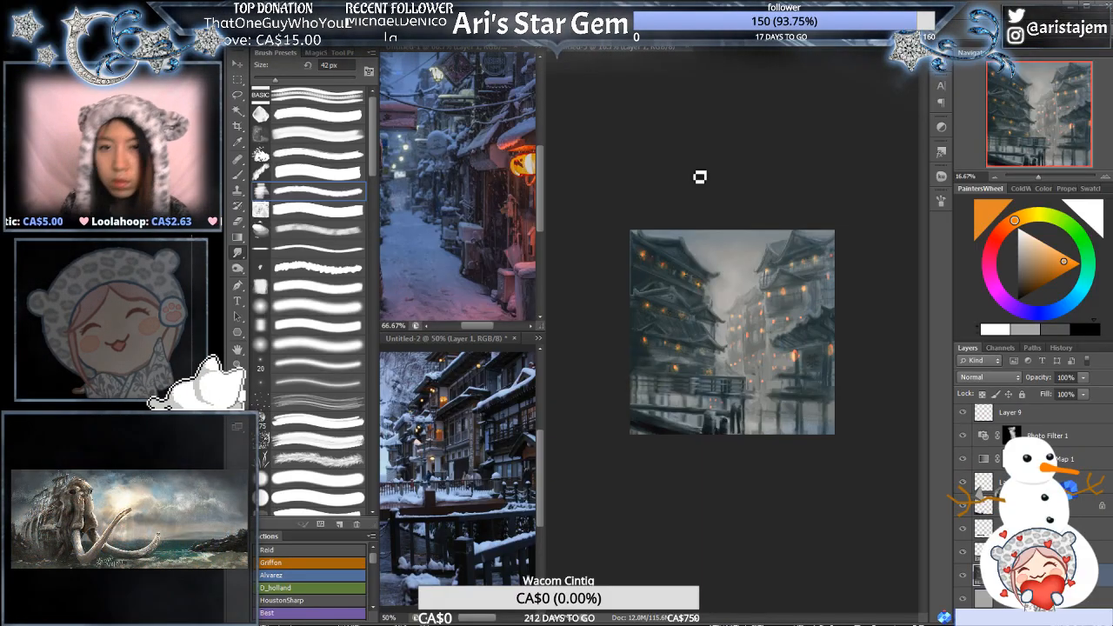
key("ctrl+j")
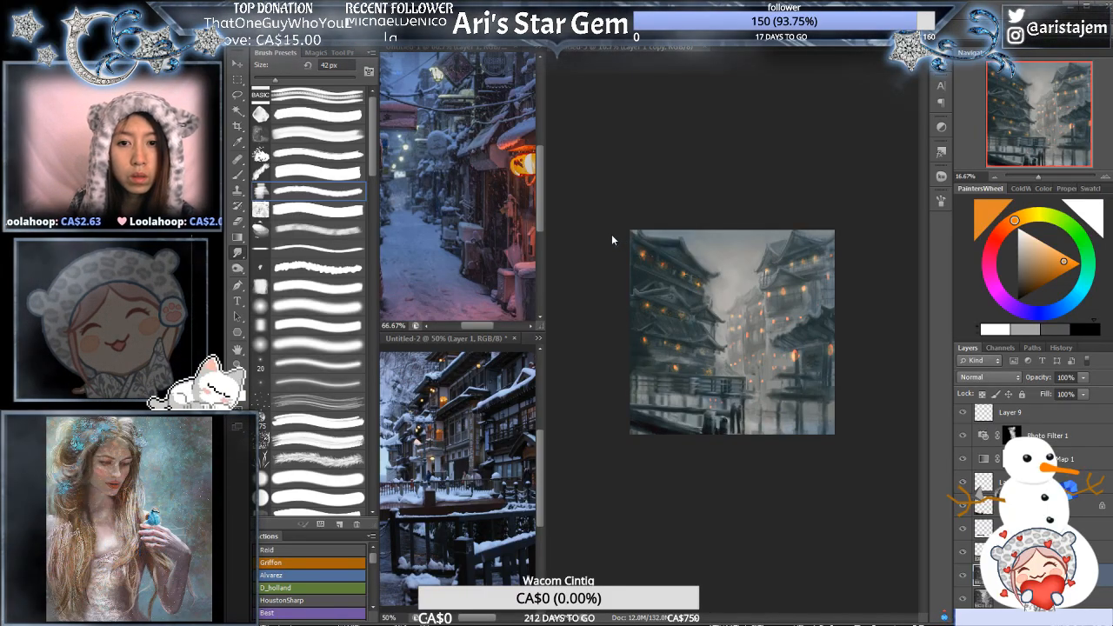
key("ctrl+shift+x")
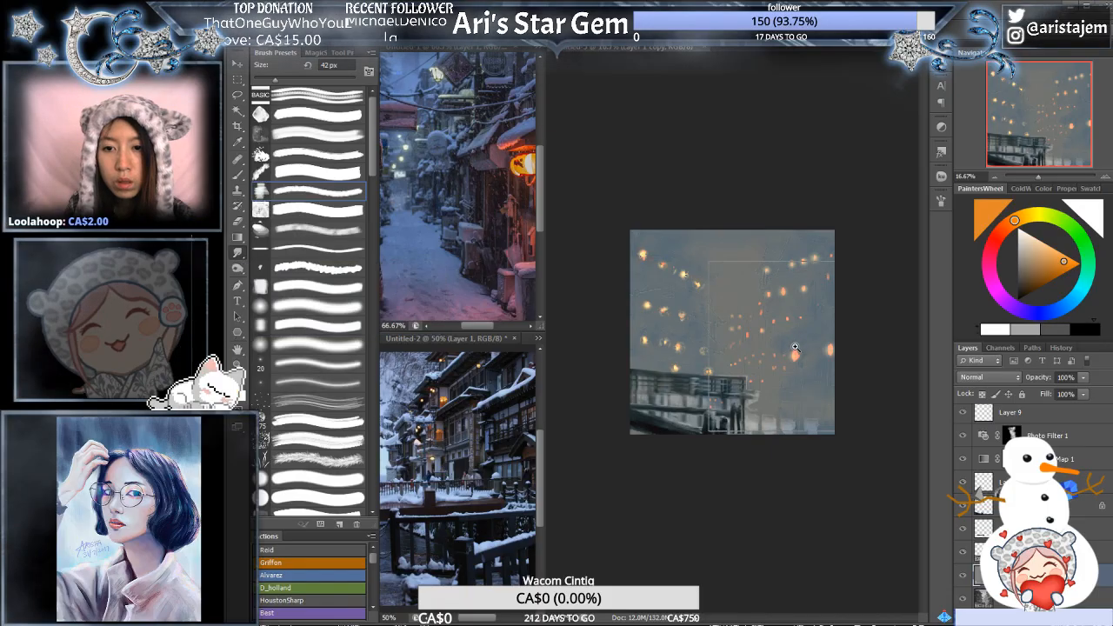
left_click(796, 346, "ctrl")
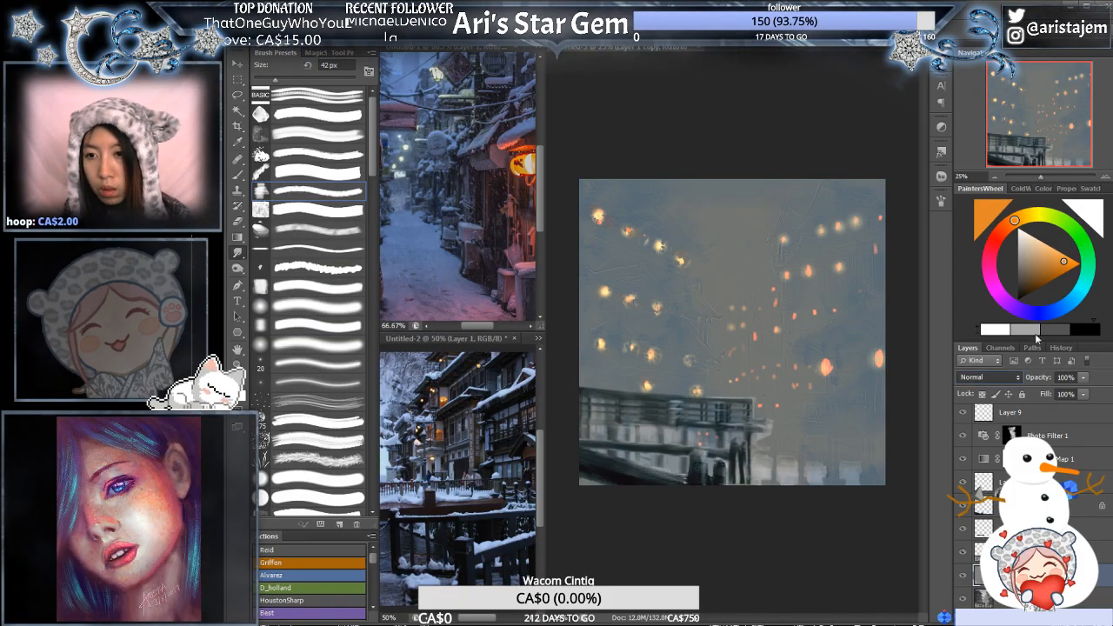
key("shift+alt+o")
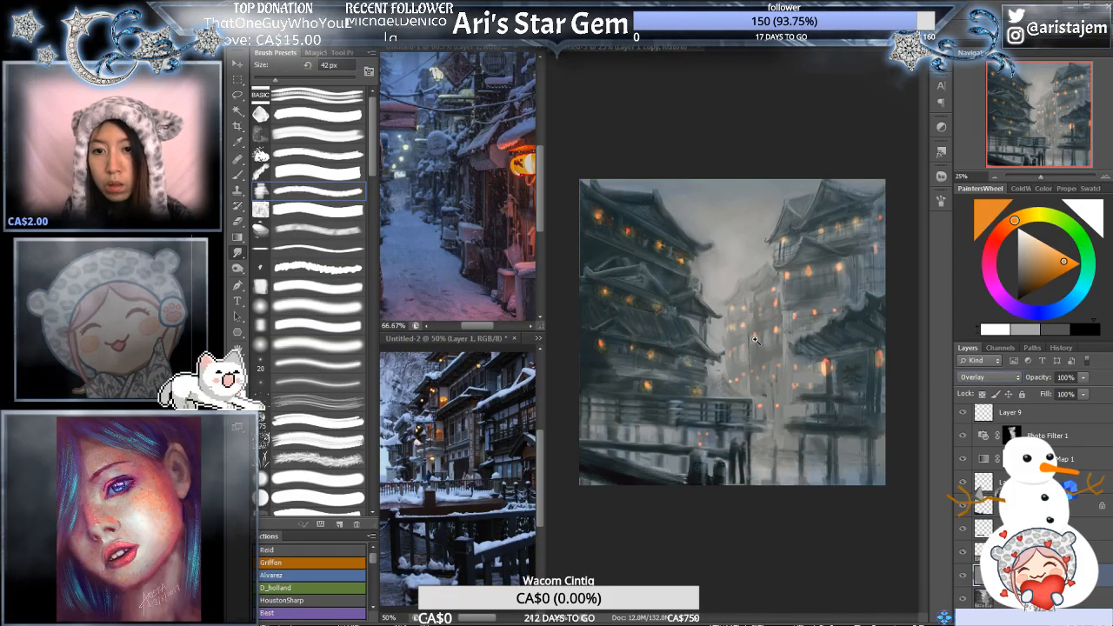
- Examine the effect of the Overlay copy up close on the left building, the street lanterns and the foreground railing
left_click(753, 346, "ctrl")
left_click(731, 373, "ctrl")
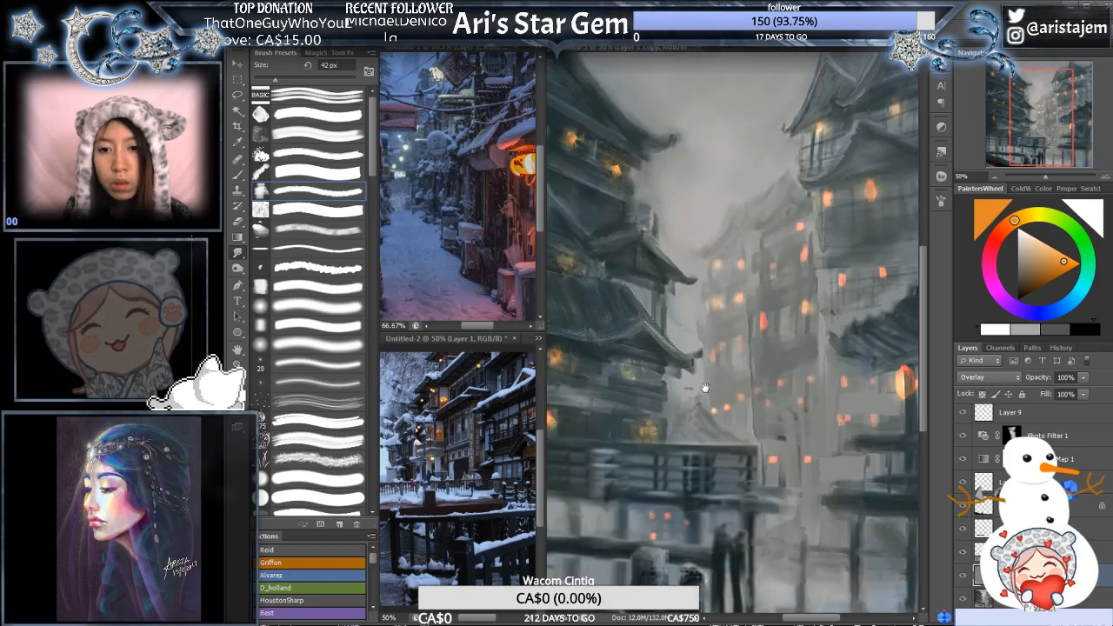
left_click(706, 388, "ctrl")
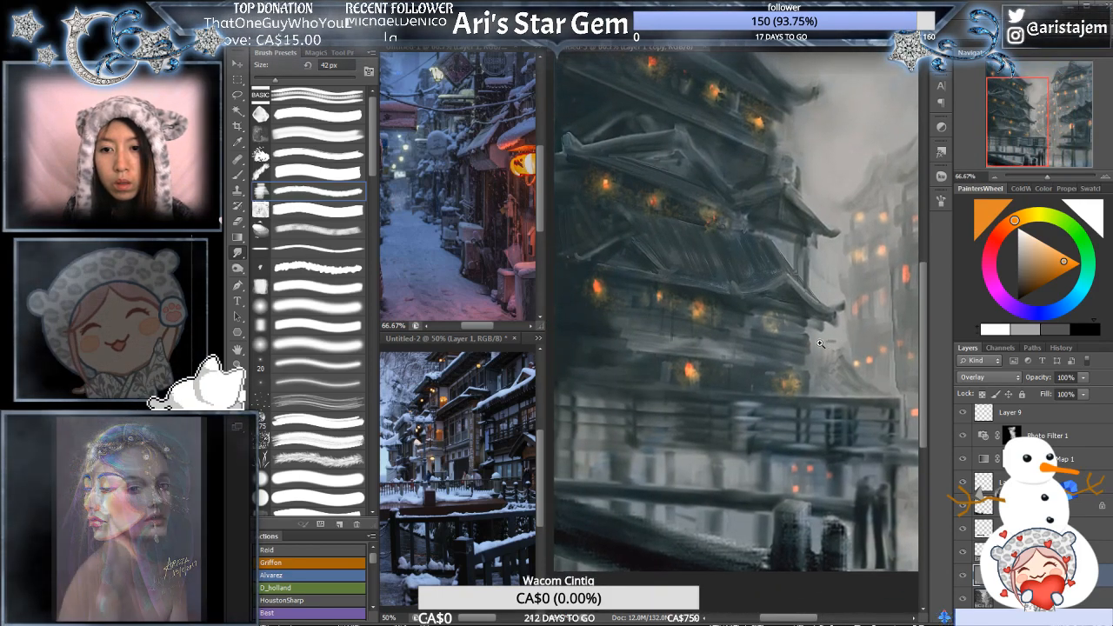
left_click_drag(782, 357, 818, 329)
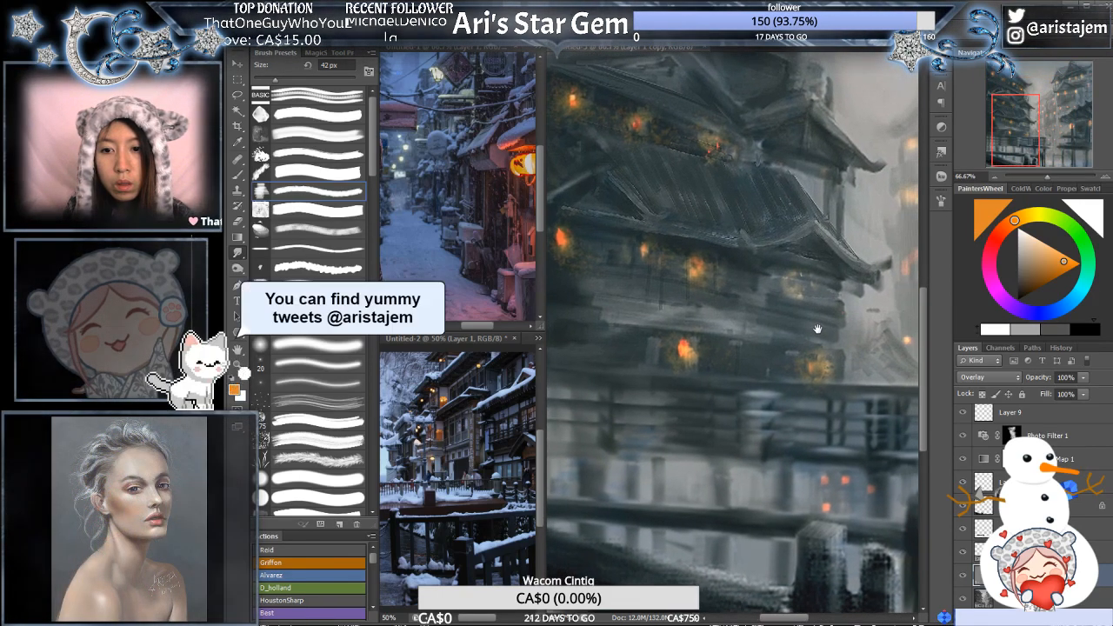
left_click(818, 329, "alt")
left_click(833, 344, "alt")
mouse_move(754, 414)
left_mouse_down()
mouse_move(843, 349)
mouse_move(754, 397)
left_mouse_up()
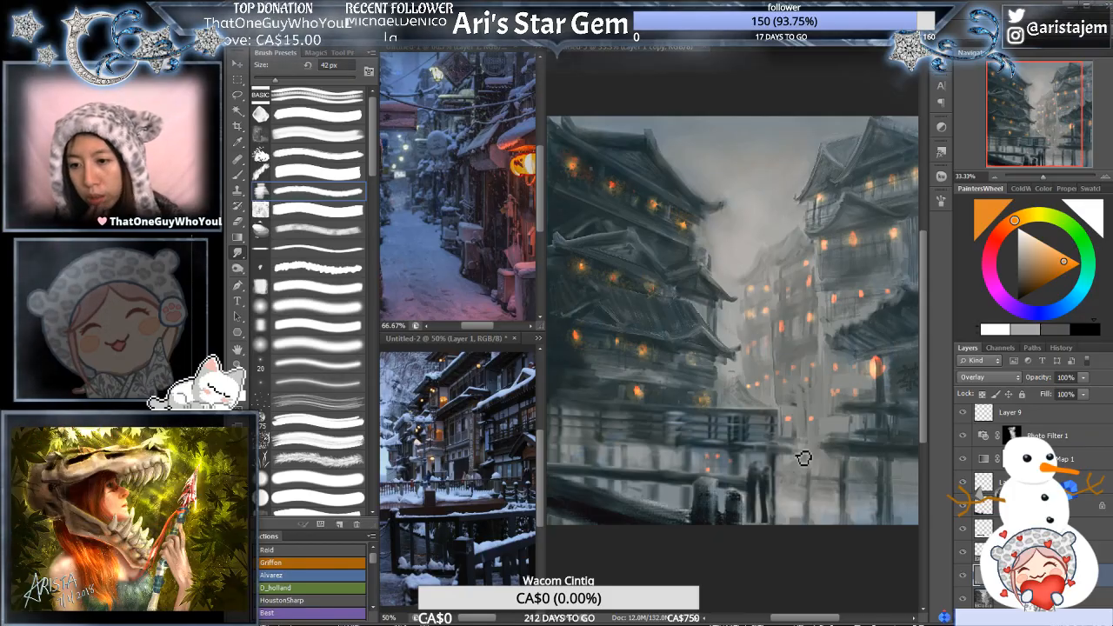
- Duplicate the foreground railing layer, turn the copy into a flat grey edge-relief layer and set its blend mode to Overlay
left_click(1033, 553)
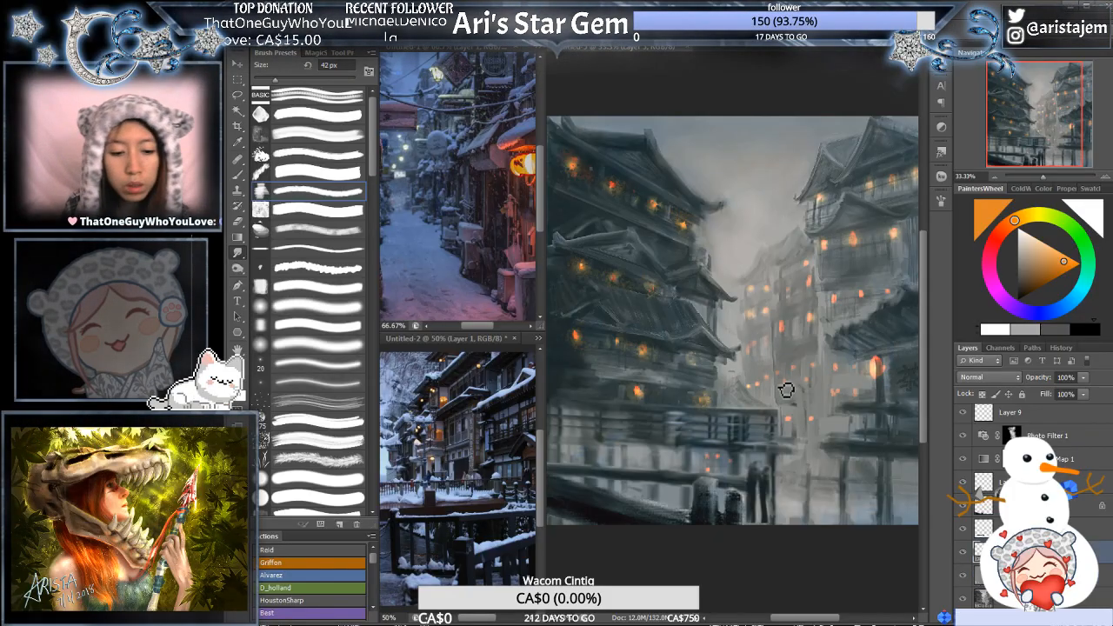
key("ctrl+z")
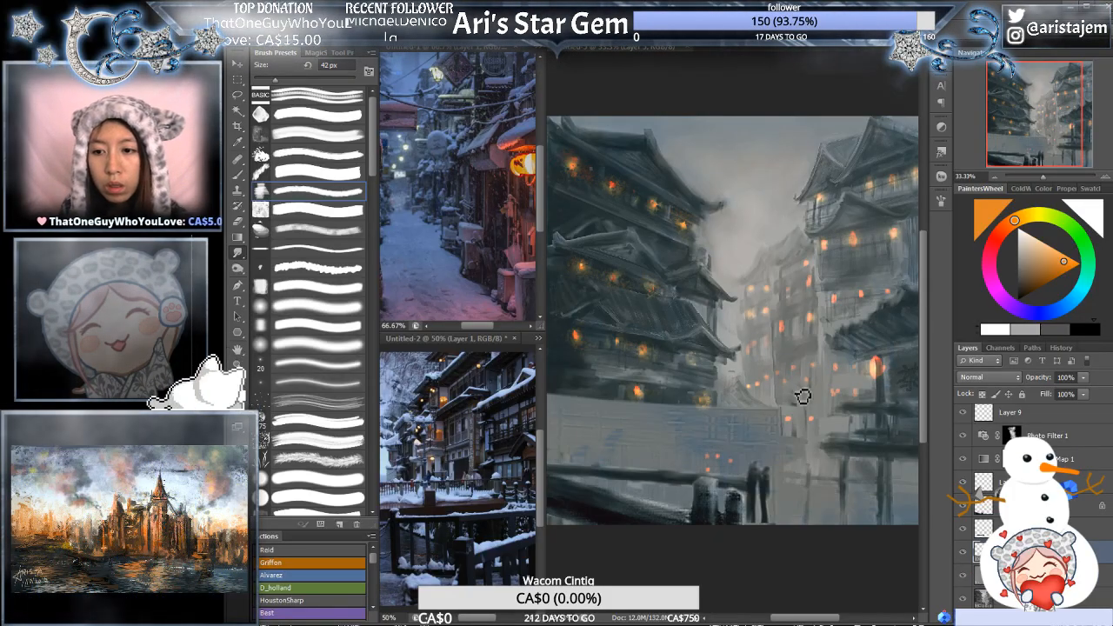
key("ctrl+z")
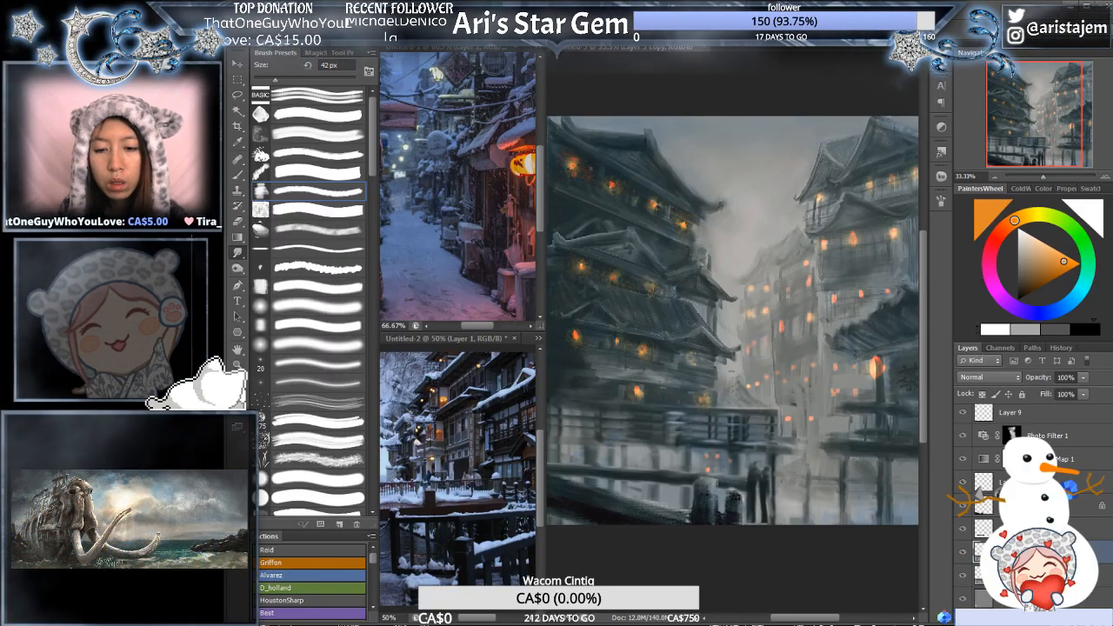
key("ctrl+z")
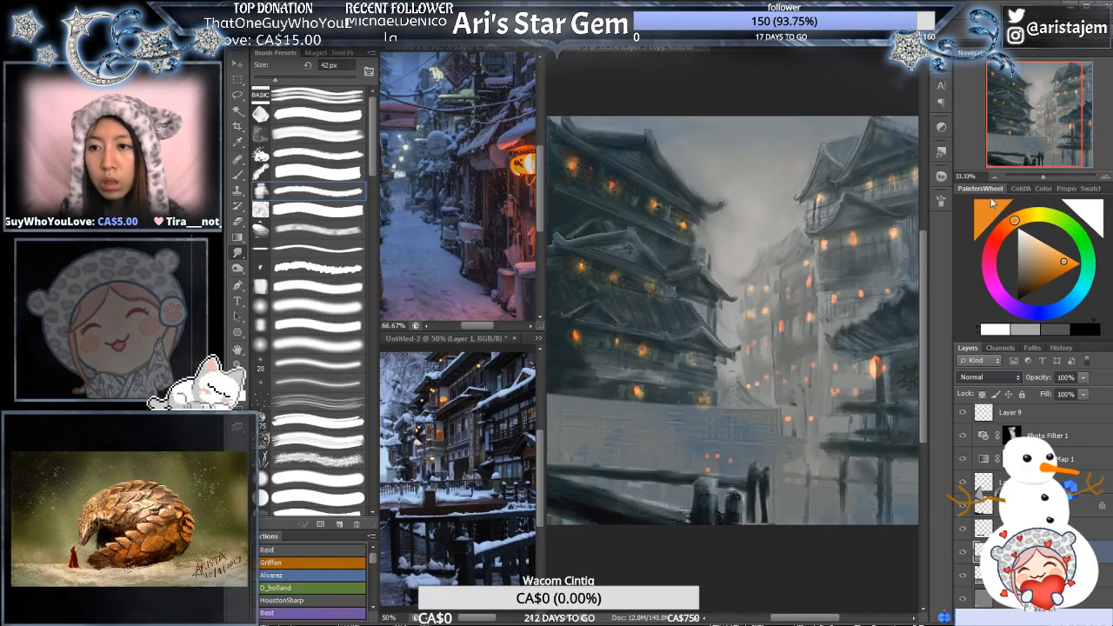
key("ctrl+z")
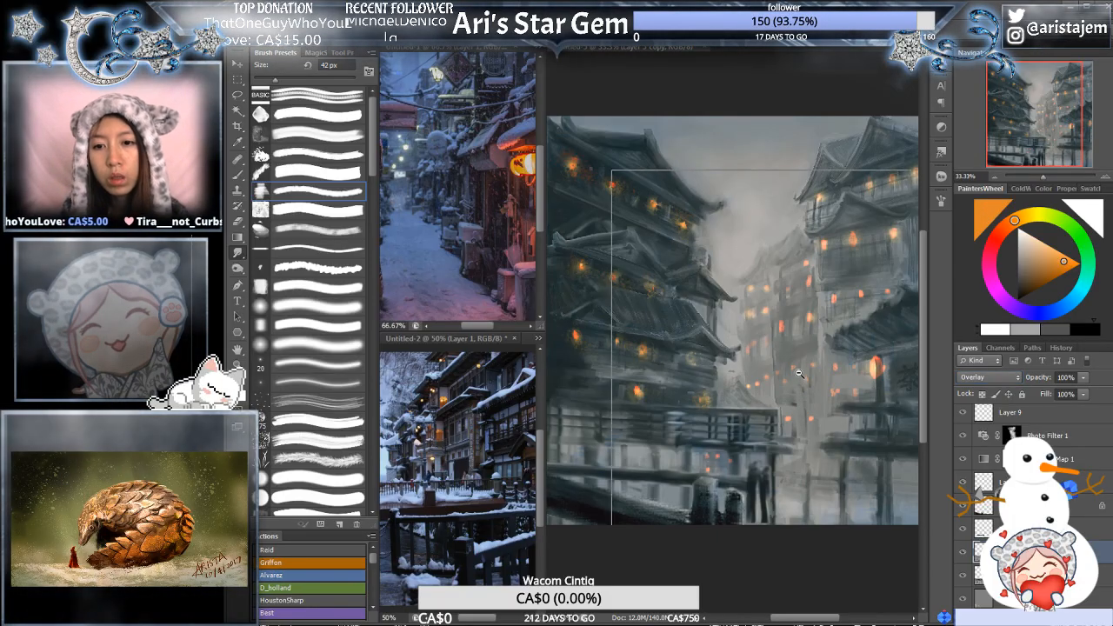
key("ctrl+minus")
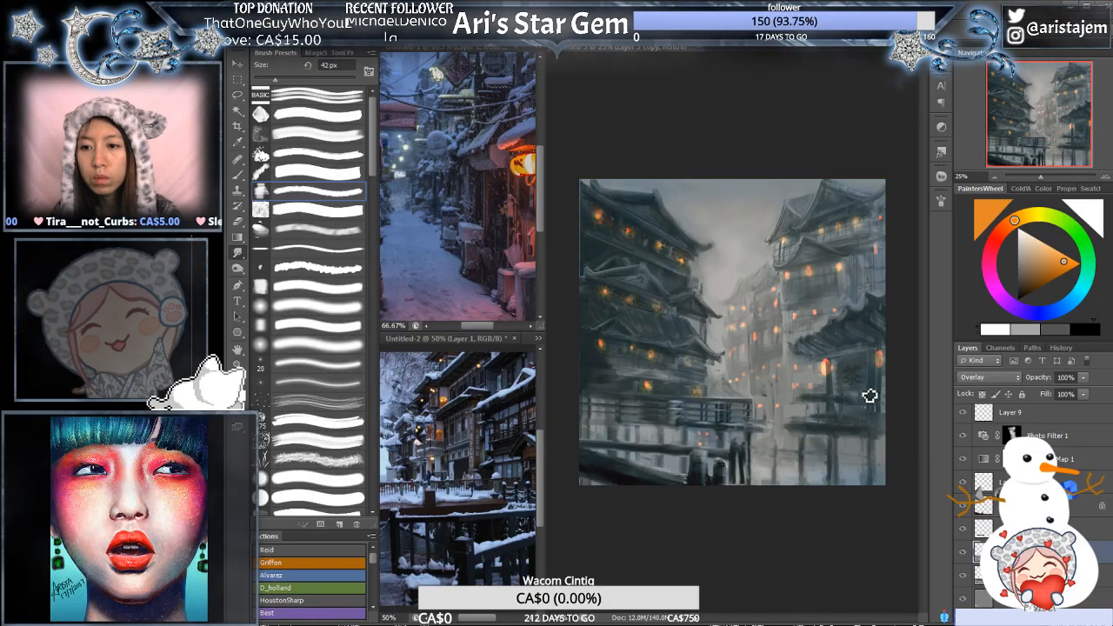
- Add a layer mask to the buildings' Overlay copy at 100% opacity and brush black on it with the 611 px textured brush
left_click(1043, 575)
left_click(1087, 598)
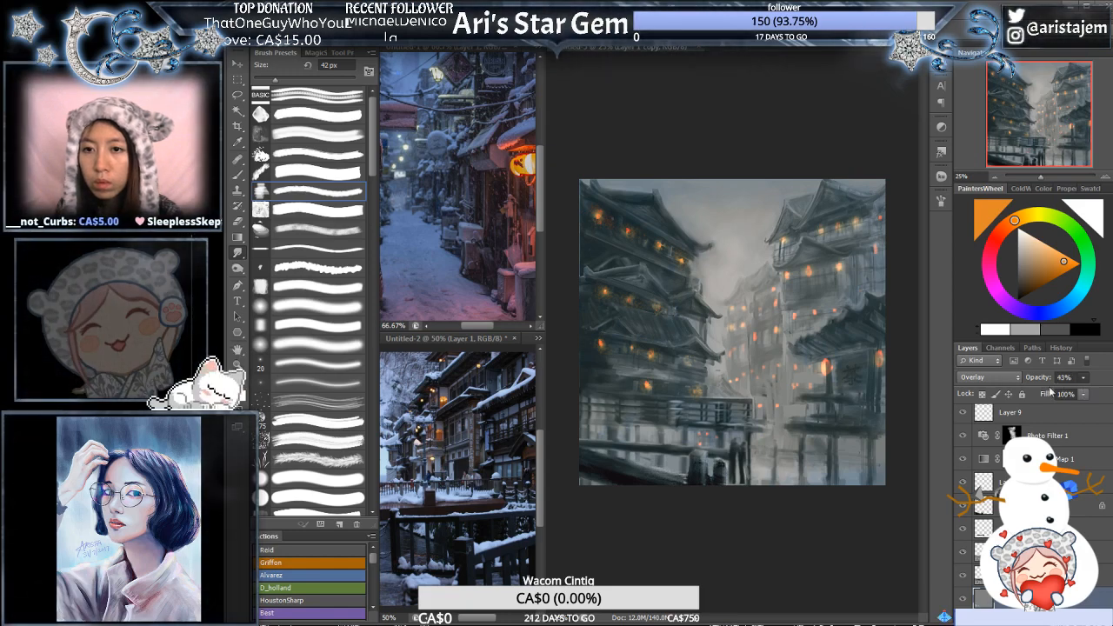
left_click_drag(1045, 388, 1048, 387)
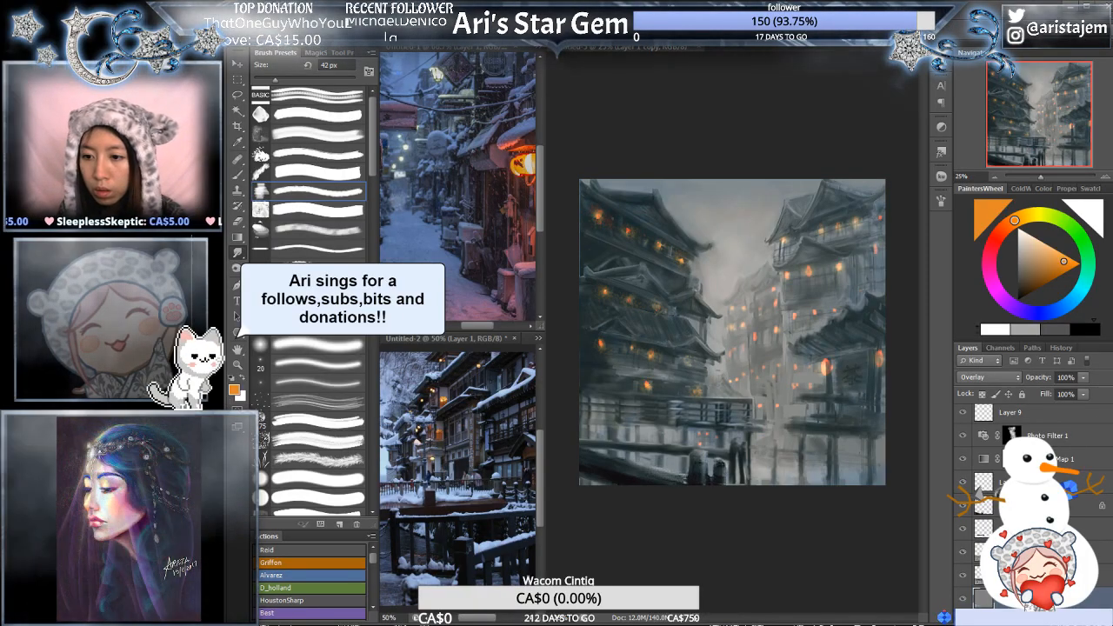
key("b")
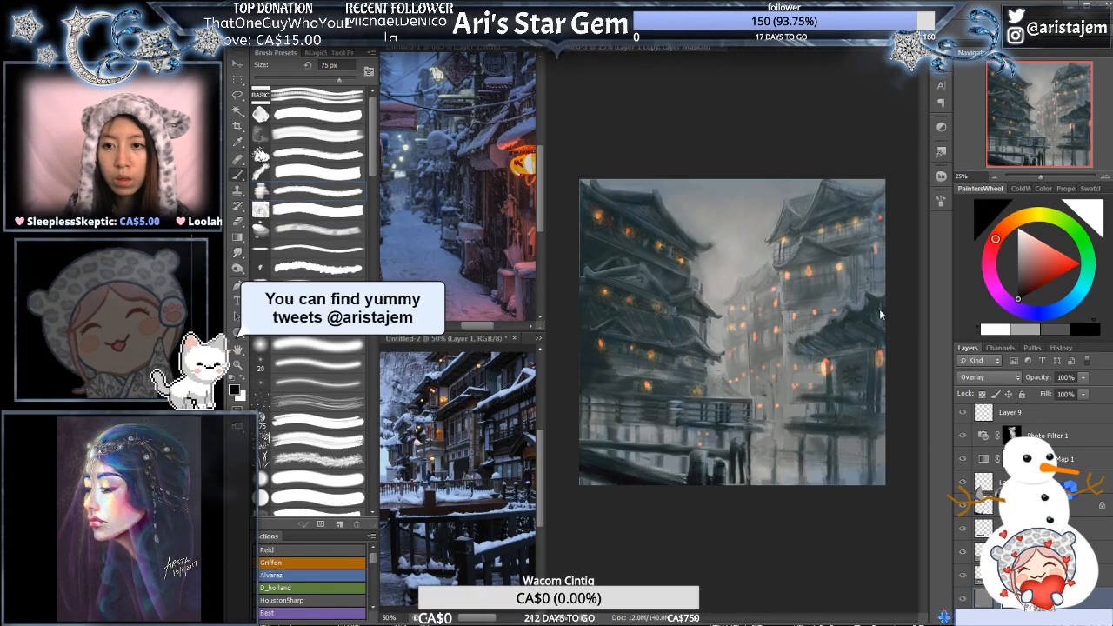
left_click(313, 120)
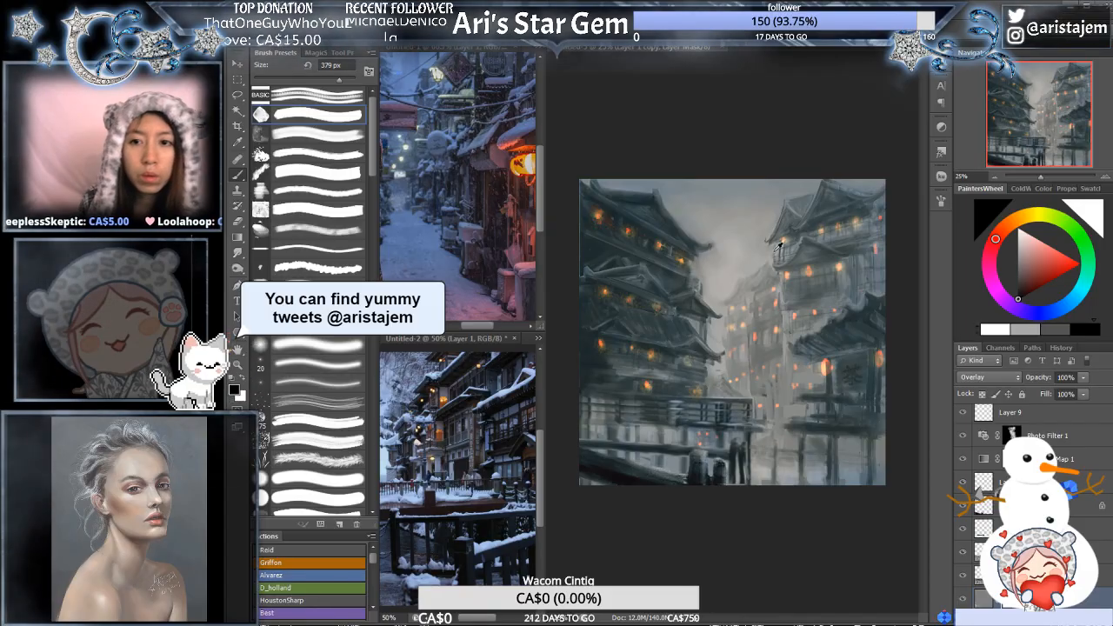
left_click_drag(780, 258, 805, 257)
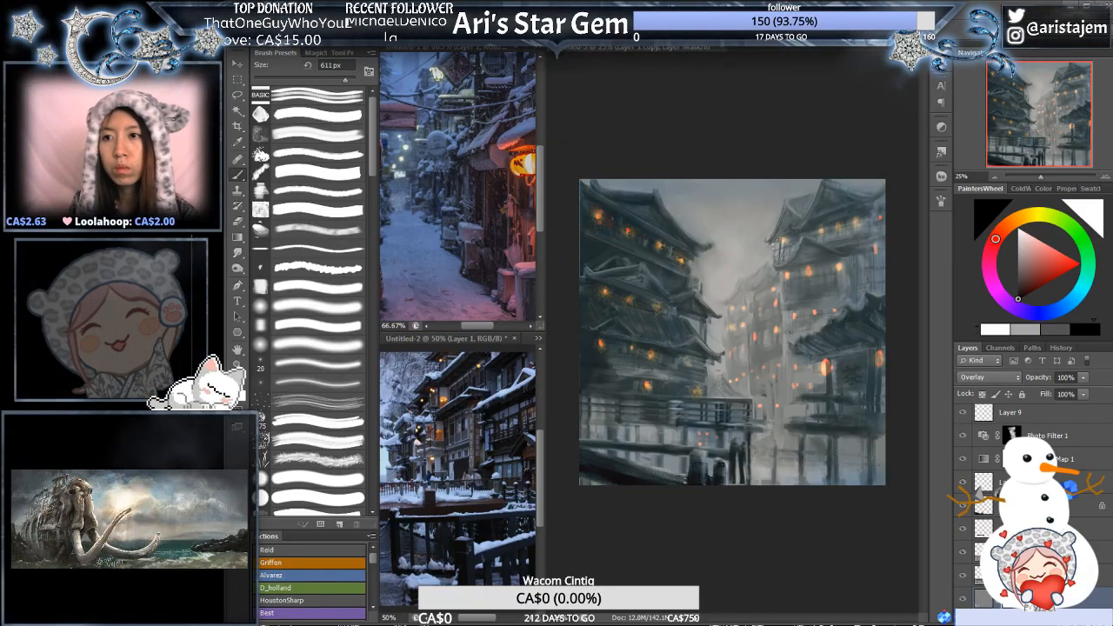
left_click(821, 282, "ctrl")
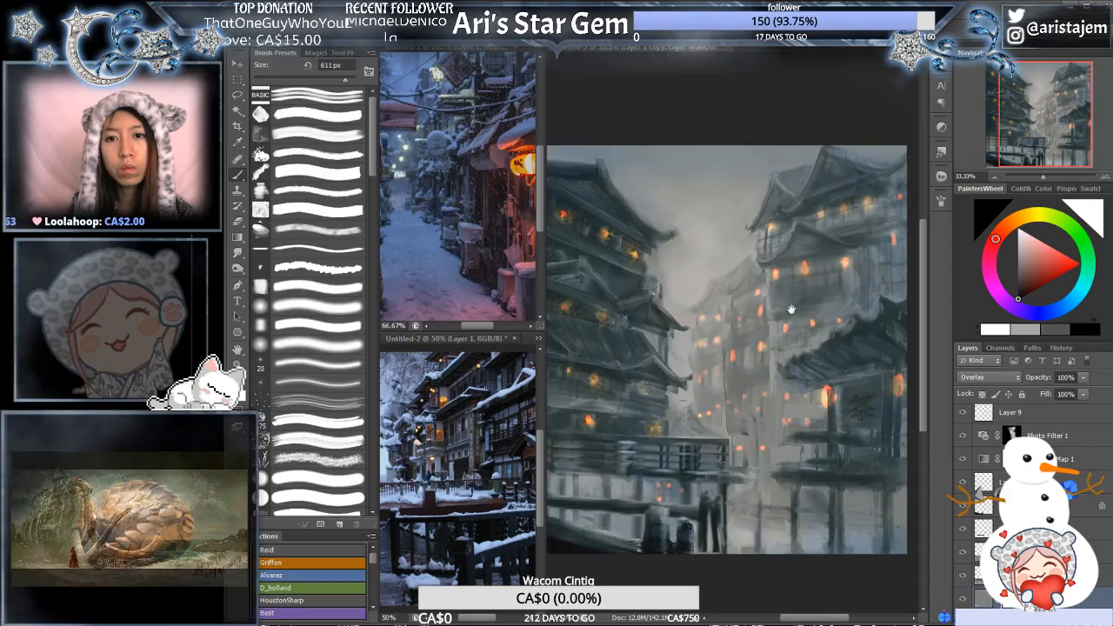
mouse_move(790, 304)
left_mouse_down()
mouse_move(755, 260)
mouse_move(801, 274)
mouse_move(801, 249)
mouse_move(814, 327)
mouse_move(810, 318)
left_mouse_up()
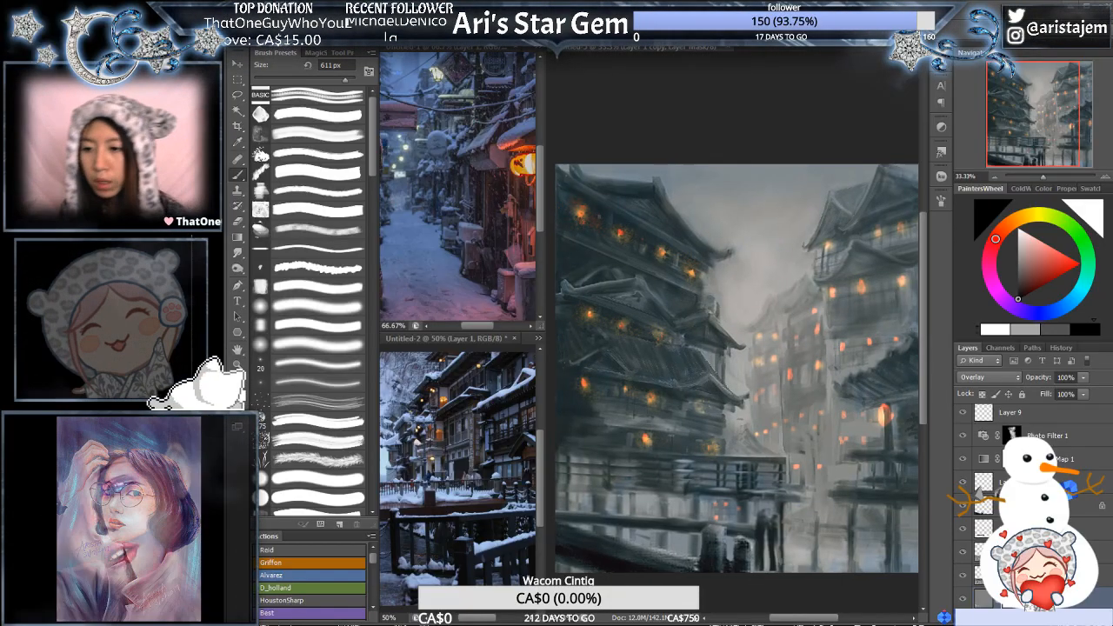
- Try a Warming Filter (85) photo filter at 25% density above the gradient map and undo it
scroll(1083, 513, "up", 3)
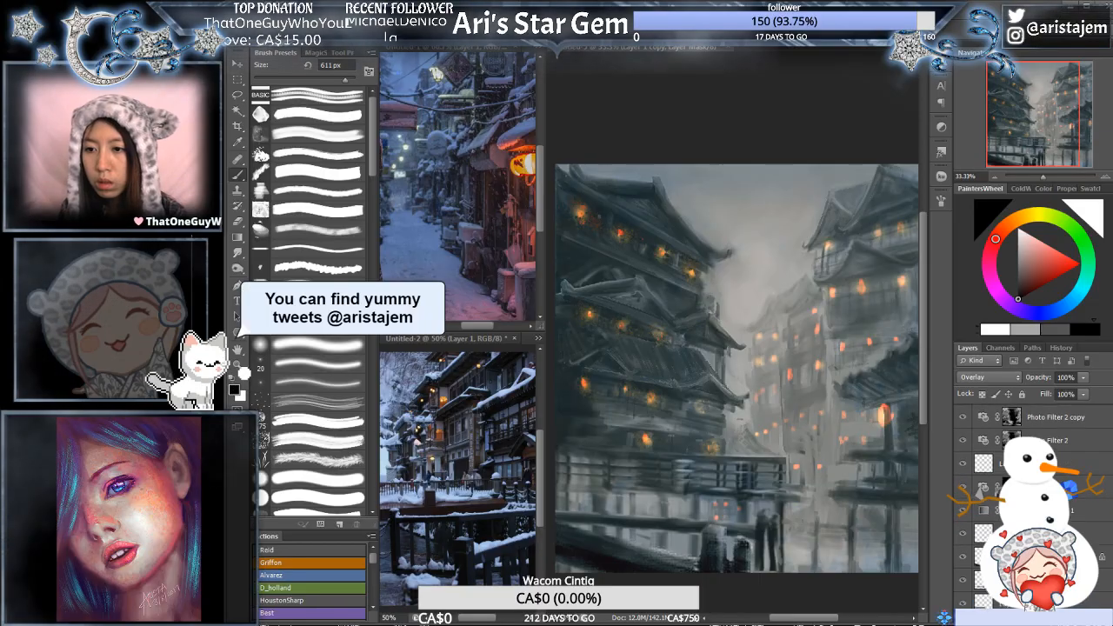
left_click(1083, 513)
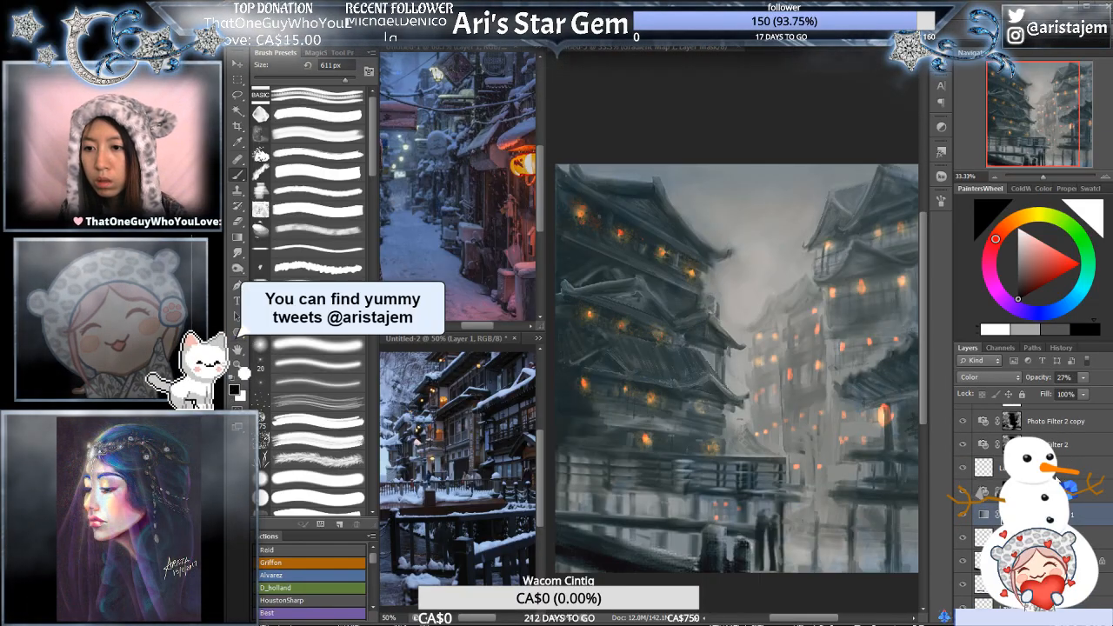
left_click(1071, 514)
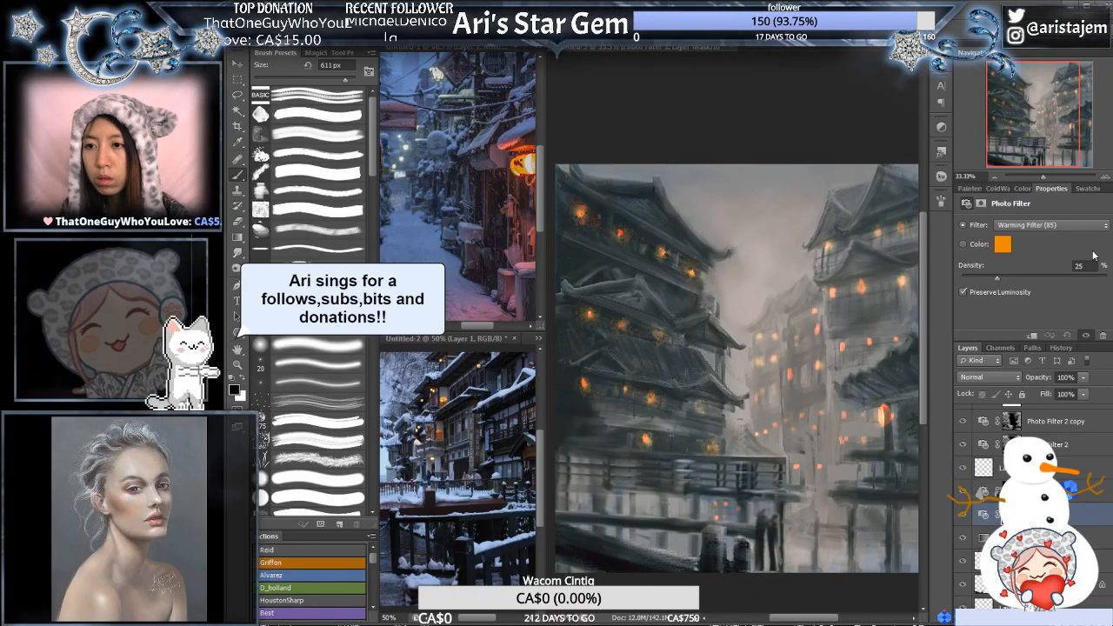
key("ctrl+z")
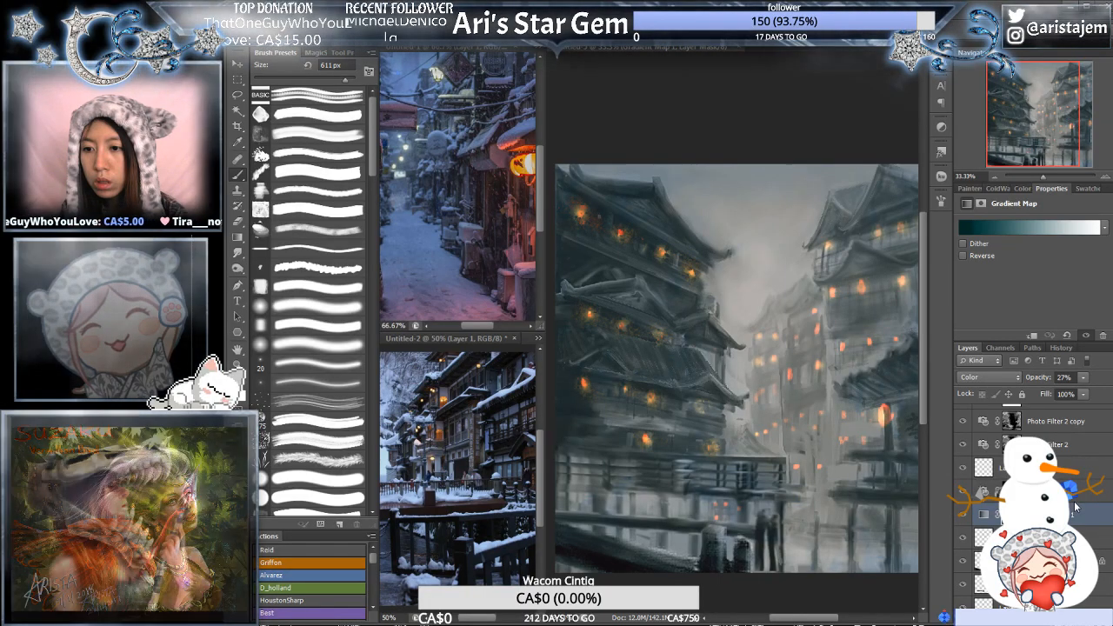
- Add a Color Lookup adjustment layer above the gradient map with the Crisp_Winter.look LUT and lower its opacity to 41%
left_click(1073, 466)
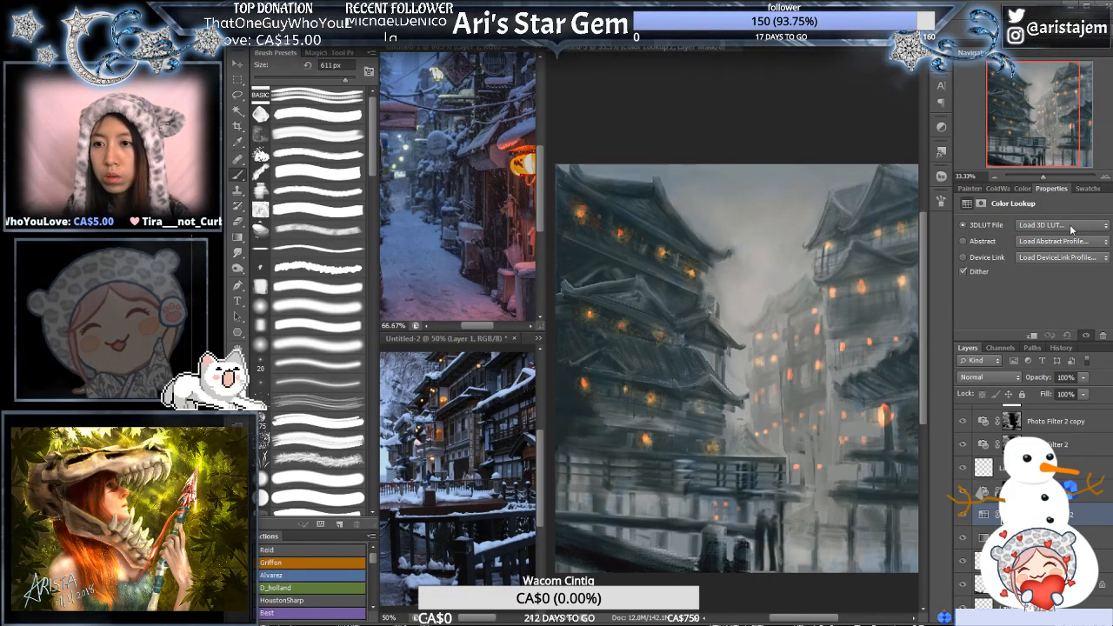
left_click(1074, 226)
left_click(1062, 272)
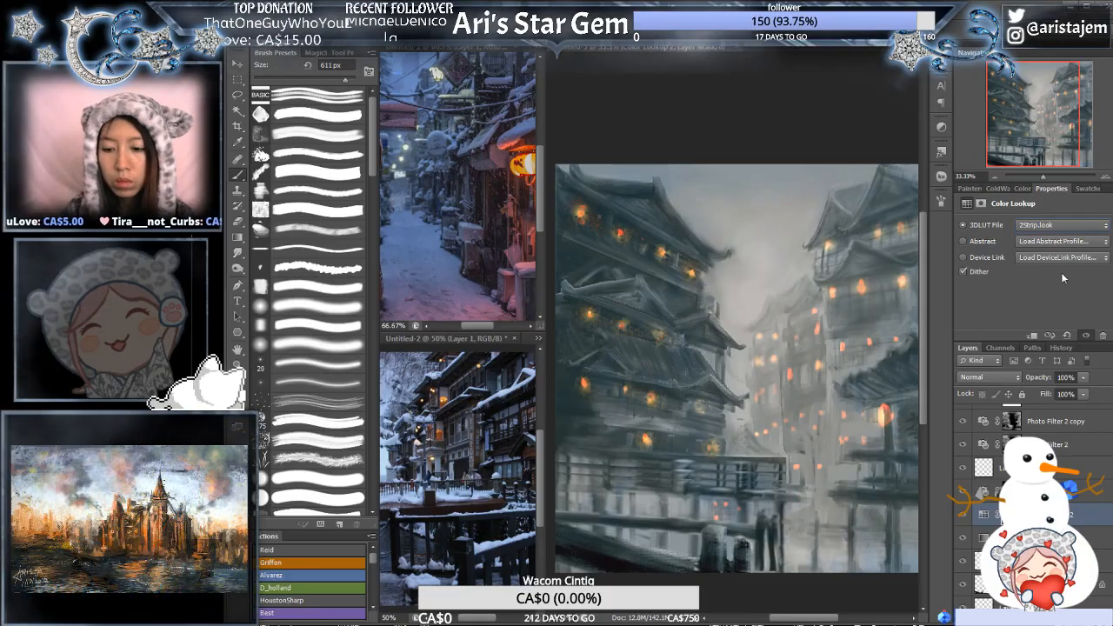
key("Down")
key("Down")
key("Down")
key("Down")
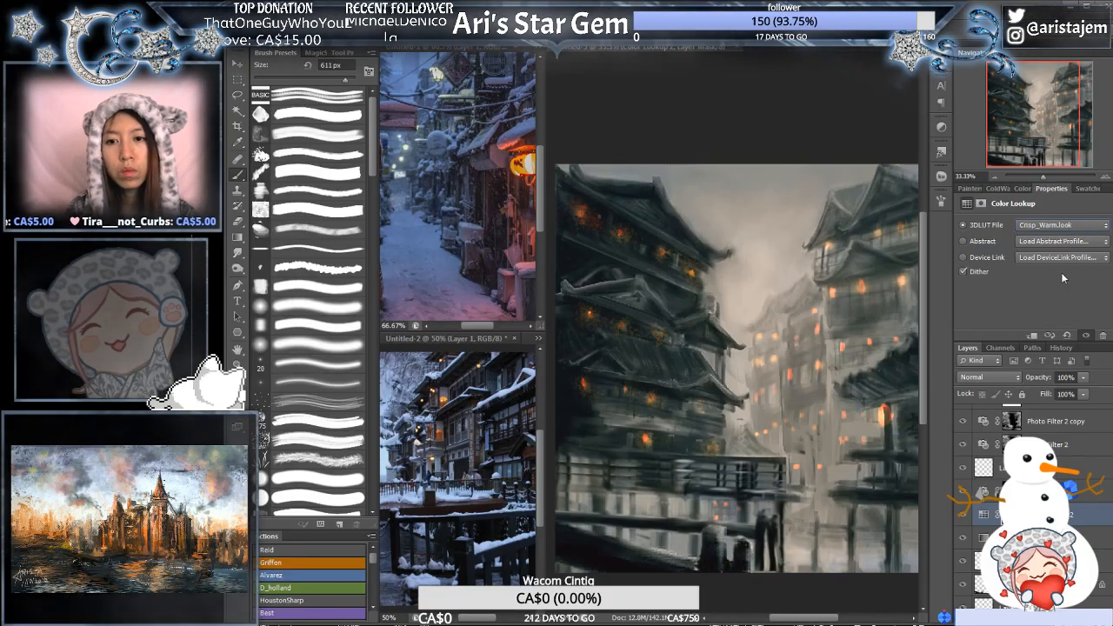
key("Down")
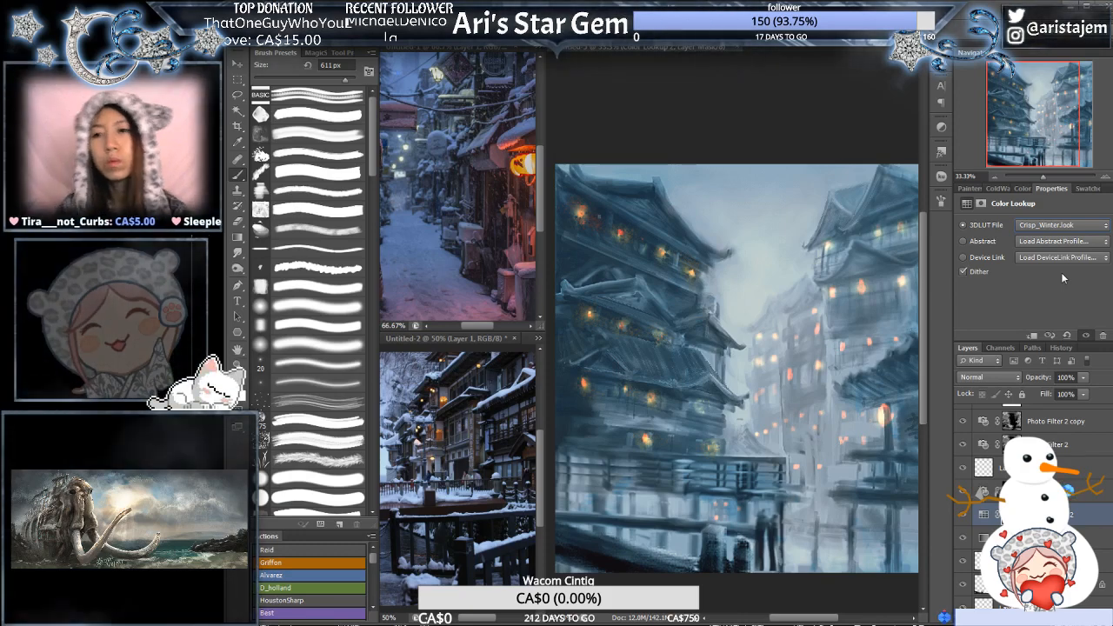
key("ctrl+minus")
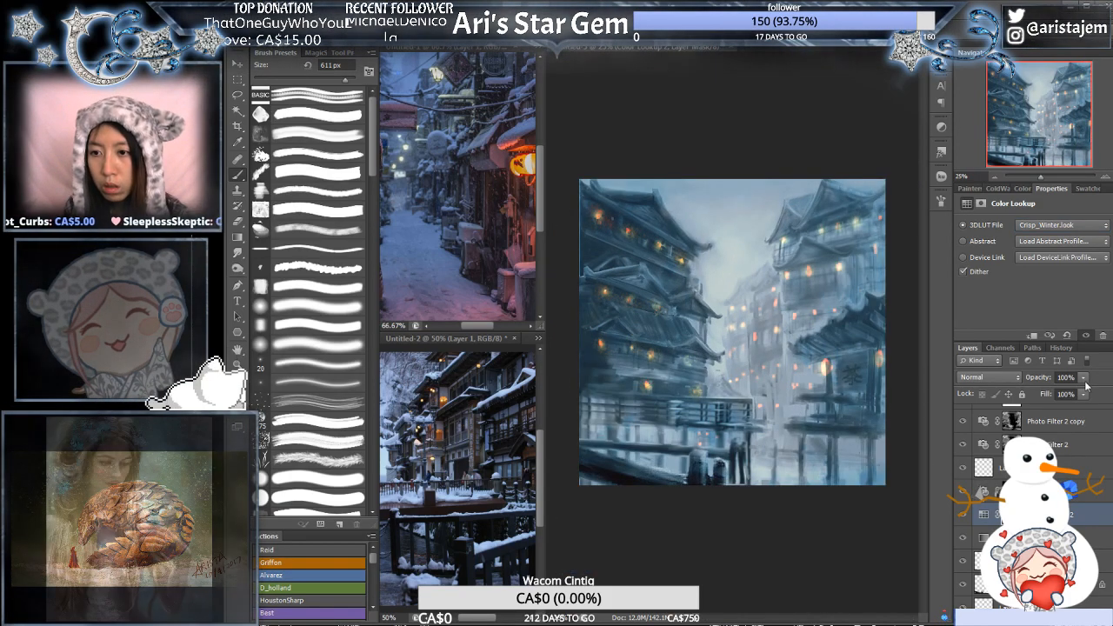
left_click_drag(1086, 398, 1048, 389)
- Try the DropBlues and FoggyNight LUTs on the Color Lookup layer, then settle on LateSunset.3DL at 57% opacity
left_click(1086, 228)
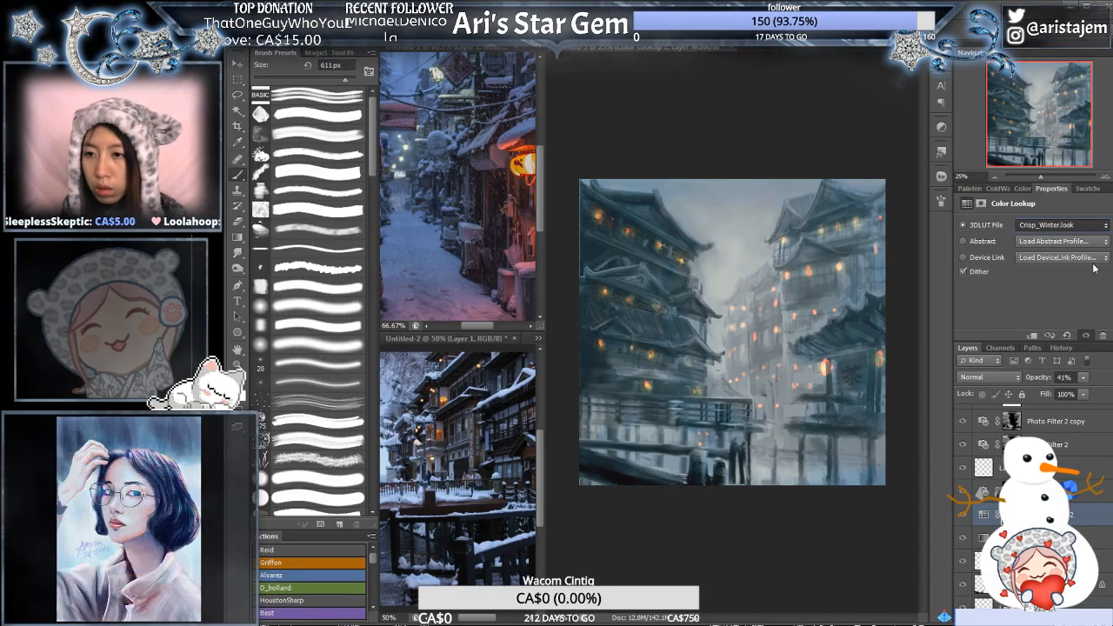
key("Down")
key("Down")
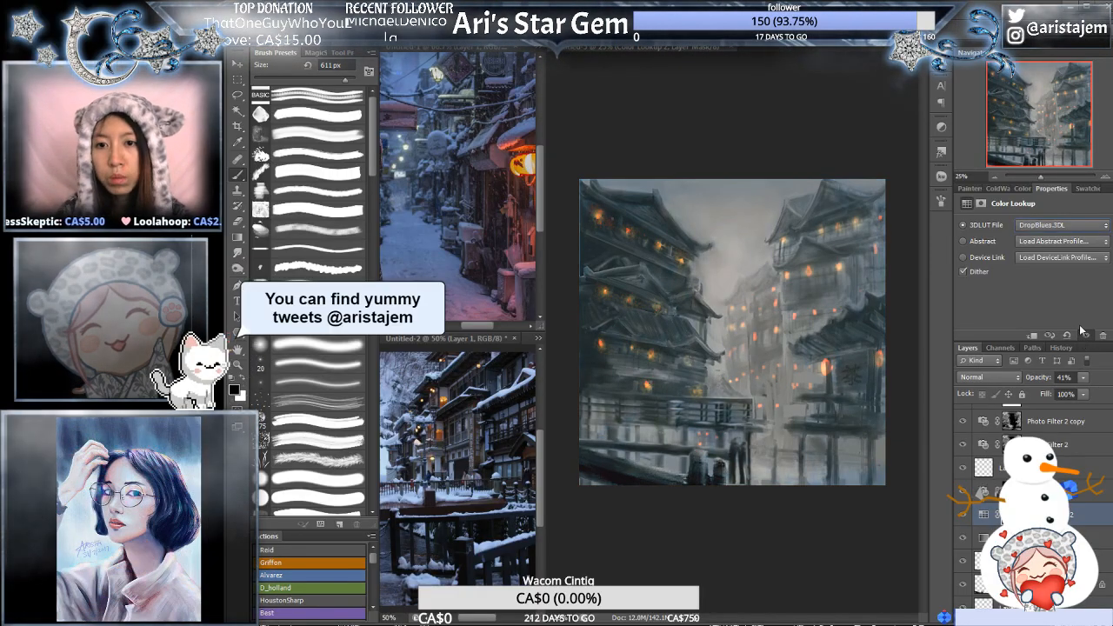
key("Down")
key("Down")
key("Down")
key("Down")
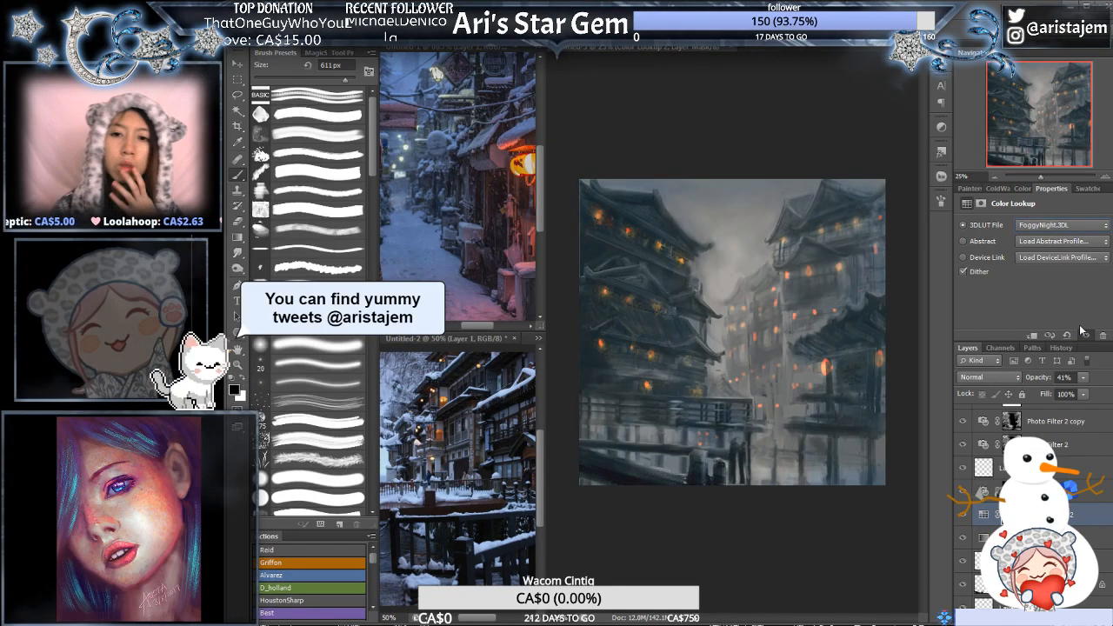
key("Down")
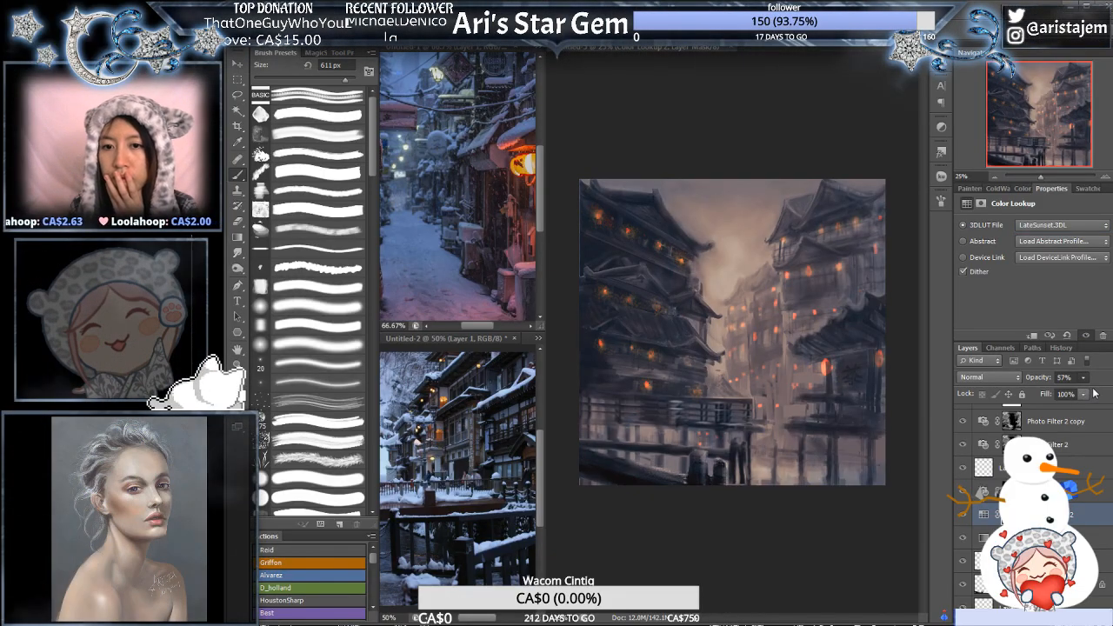
- Try the Color Lookup layer at 19% opacity and compare the image with the photo filter and lookup layers switched off and on
key("1")
key("1")
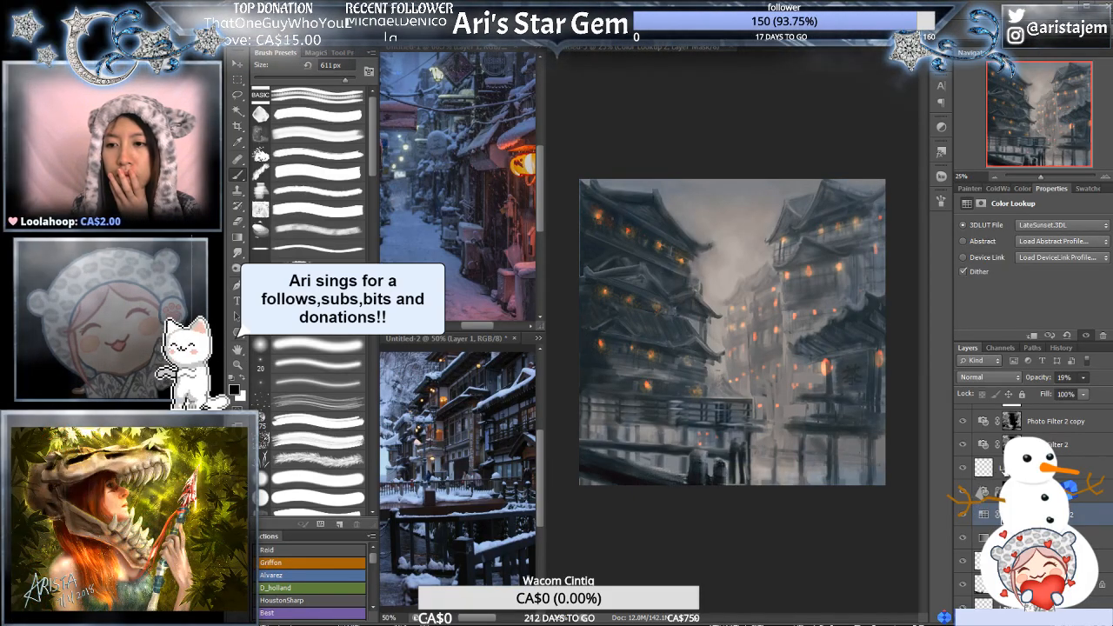
left_click(964, 425)
left_click(965, 447)
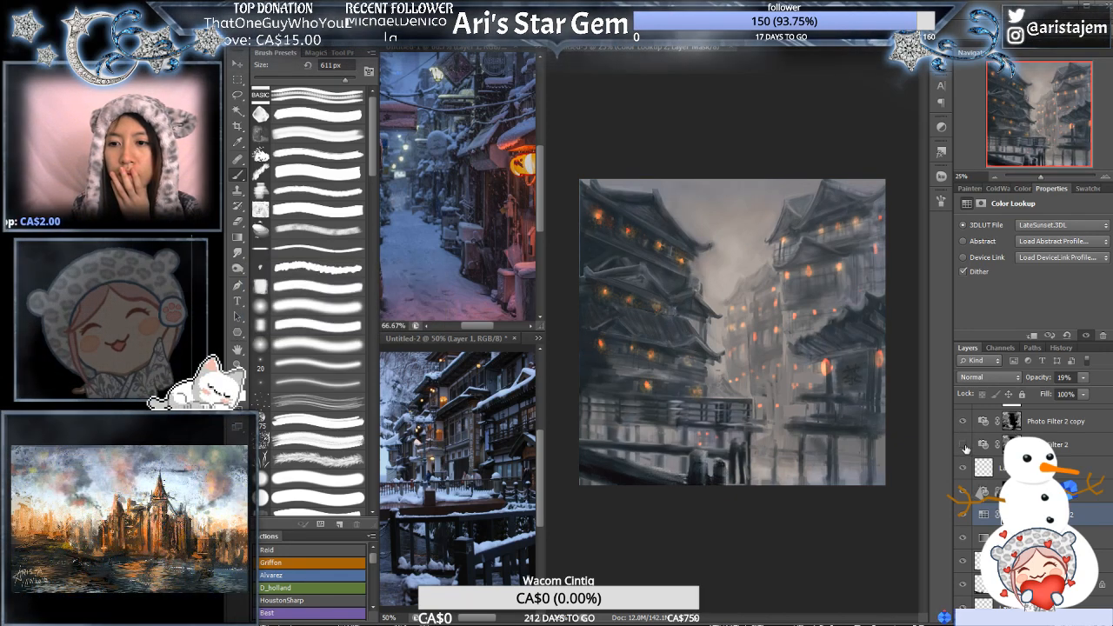
left_click(964, 445)
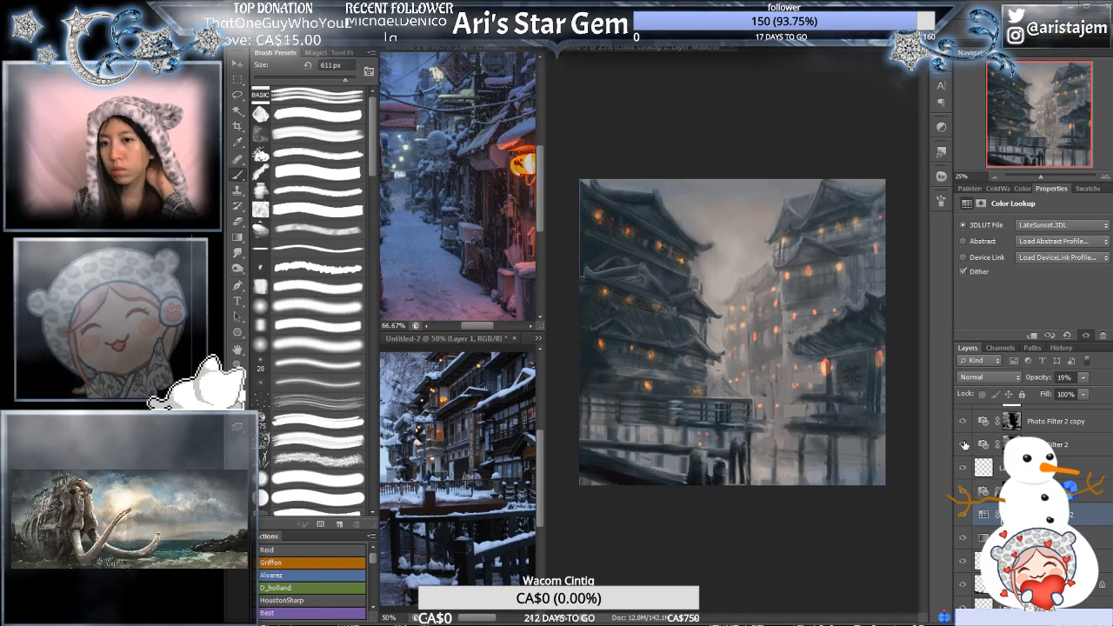
left_click(965, 516)
left_click(965, 518)
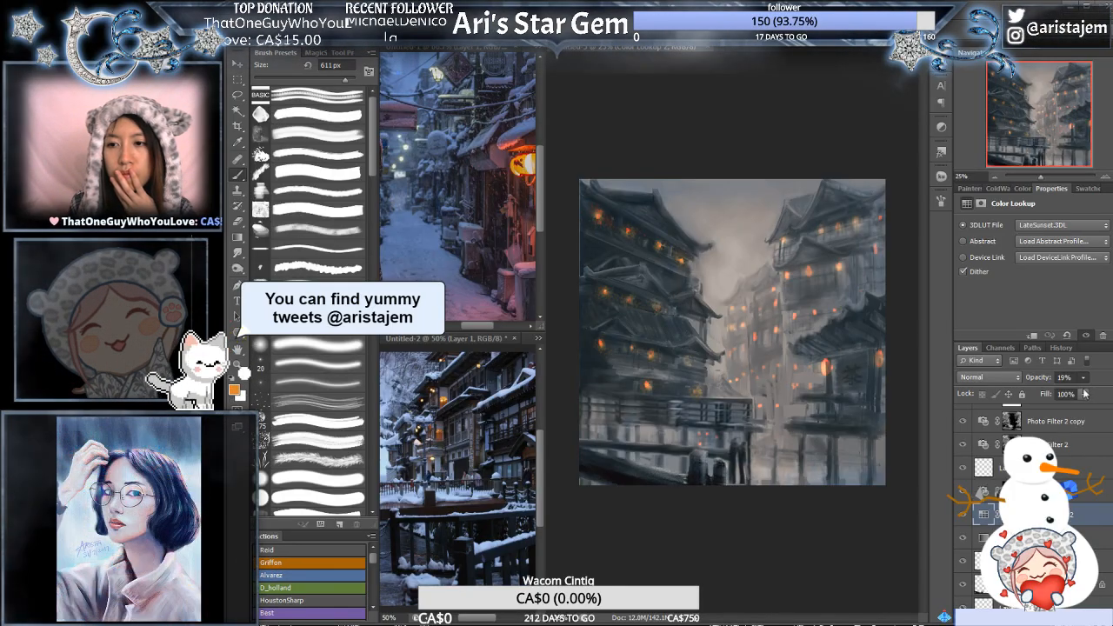
- Try the Moonlight, NightFromDay and TealOrangePlusContrast LUTs on the Color Lookup layer at 60% opacity, then apply the Cobalt-Carmine abstract profile
left_click_drag(1101, 394, 1097, 396)
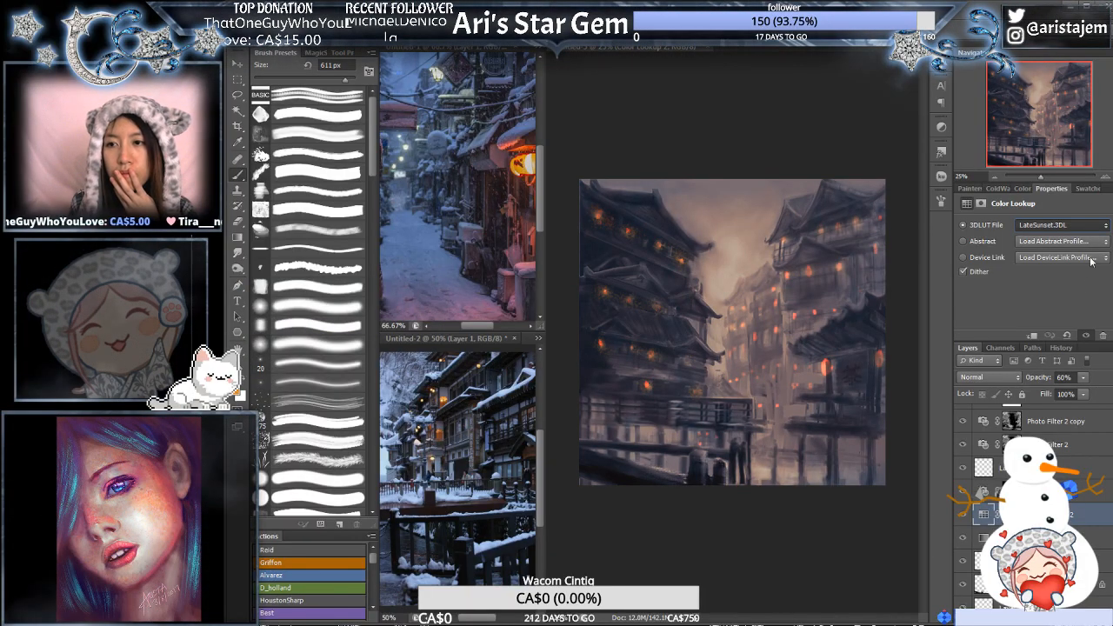
left_click(1070, 439)
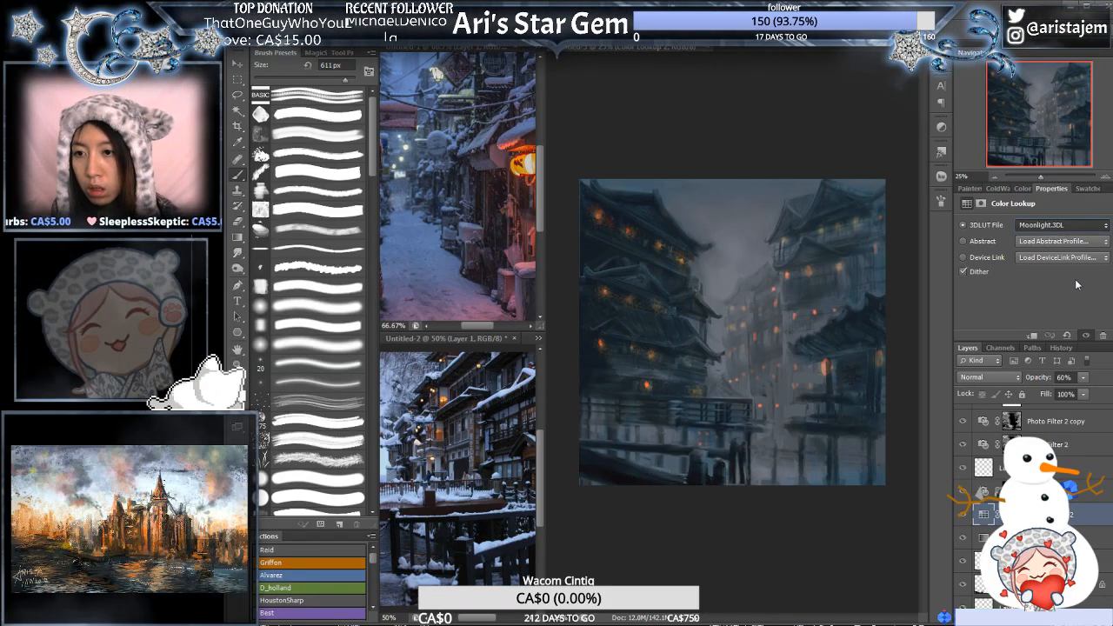
key("Down")
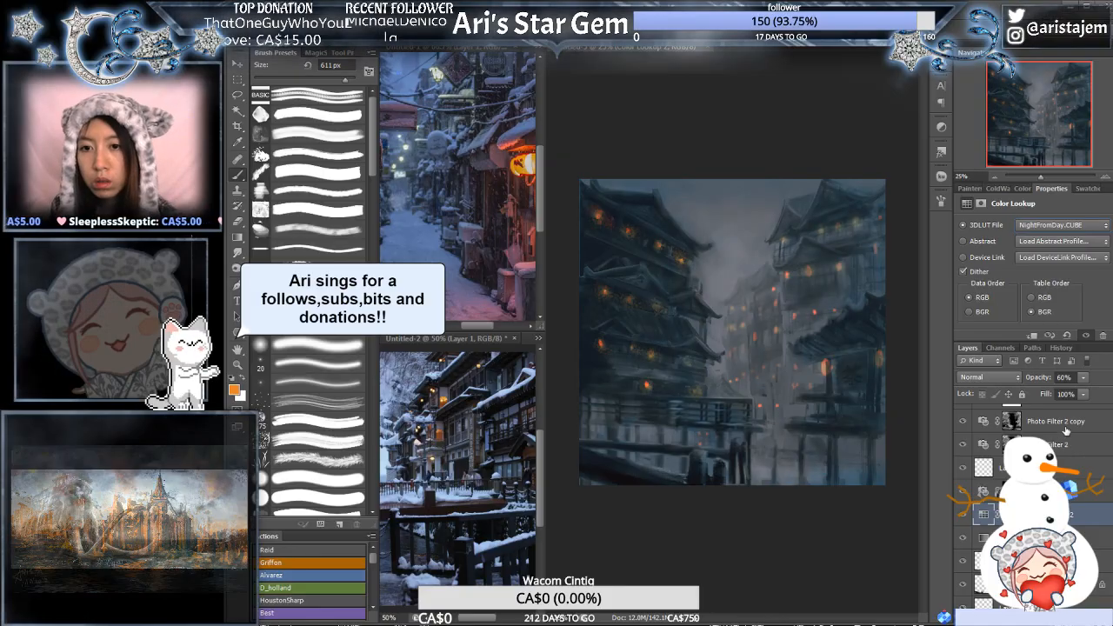
key("Down")
key("Down")
key("Down")
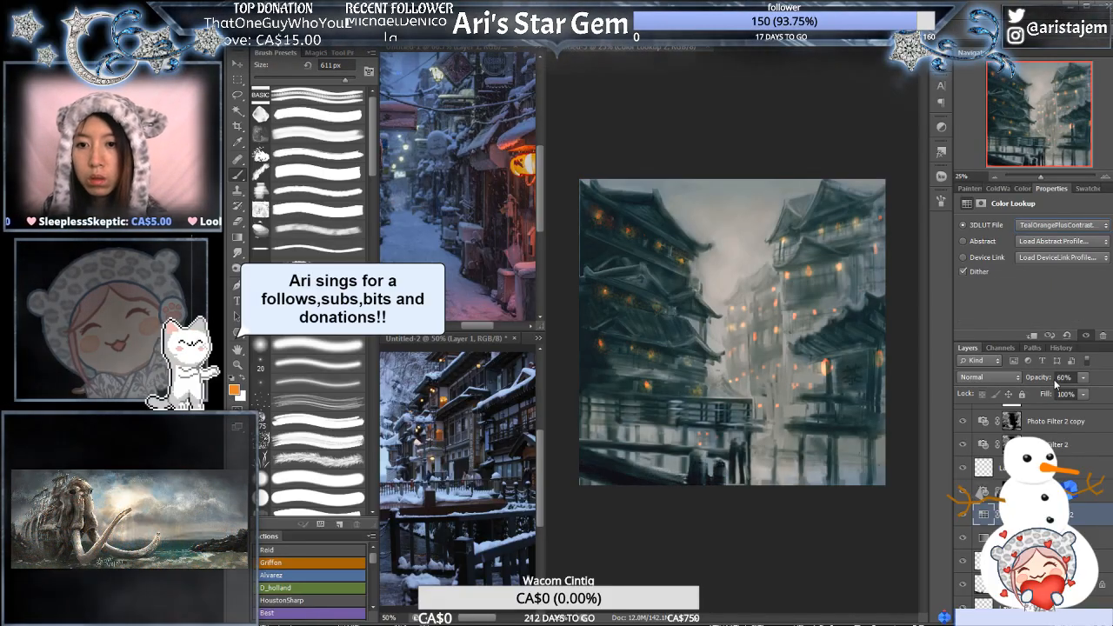
key("Up")
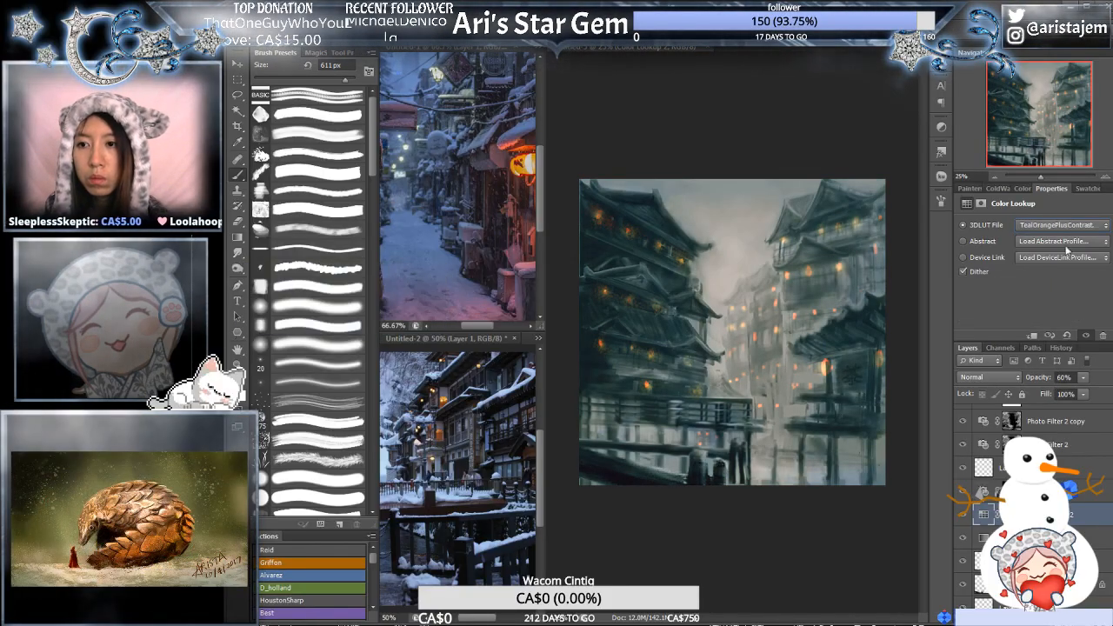
left_click(1062, 288)
key("Down")
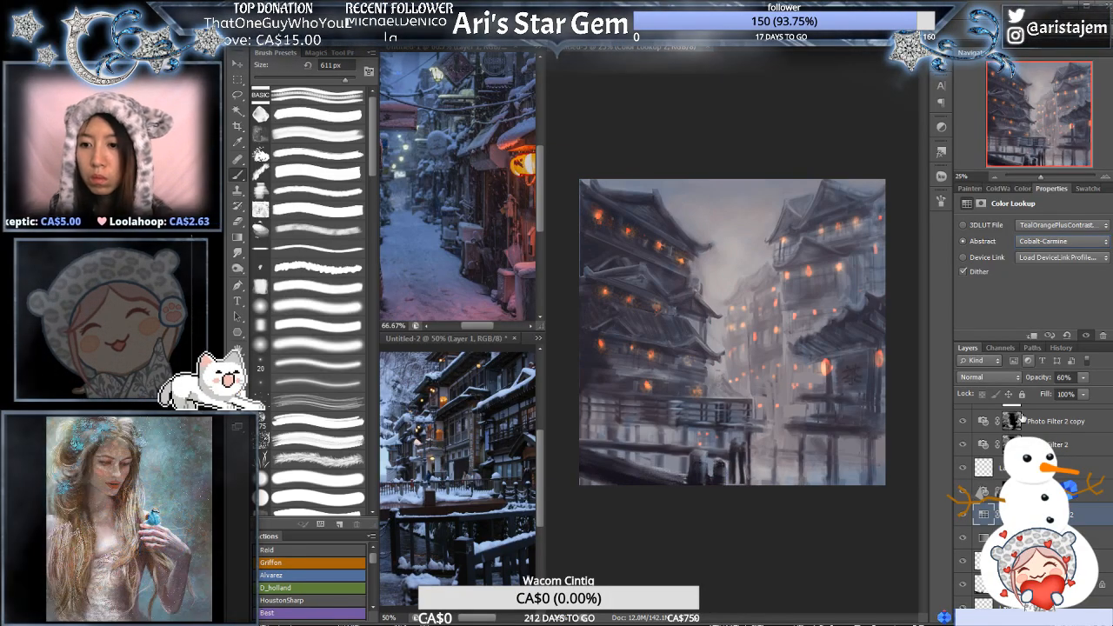
- Set the density of the Warming Filter (85) photo filter above the Color Lookup layer to 42%
key("alt+bracketright")
left_click_drag(994, 276, 1023, 274)
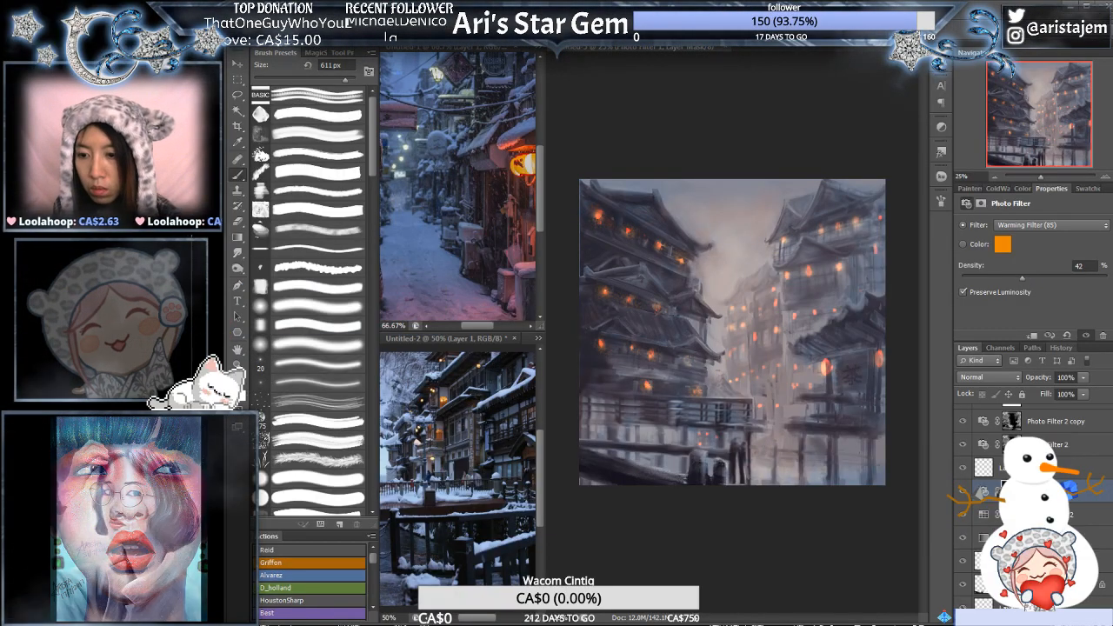
- Compare the image with the Gradient Map, Color Lookup and Photo Filter 2 layers switched off and on
left_click(1052, 538)
left_click(964, 538)
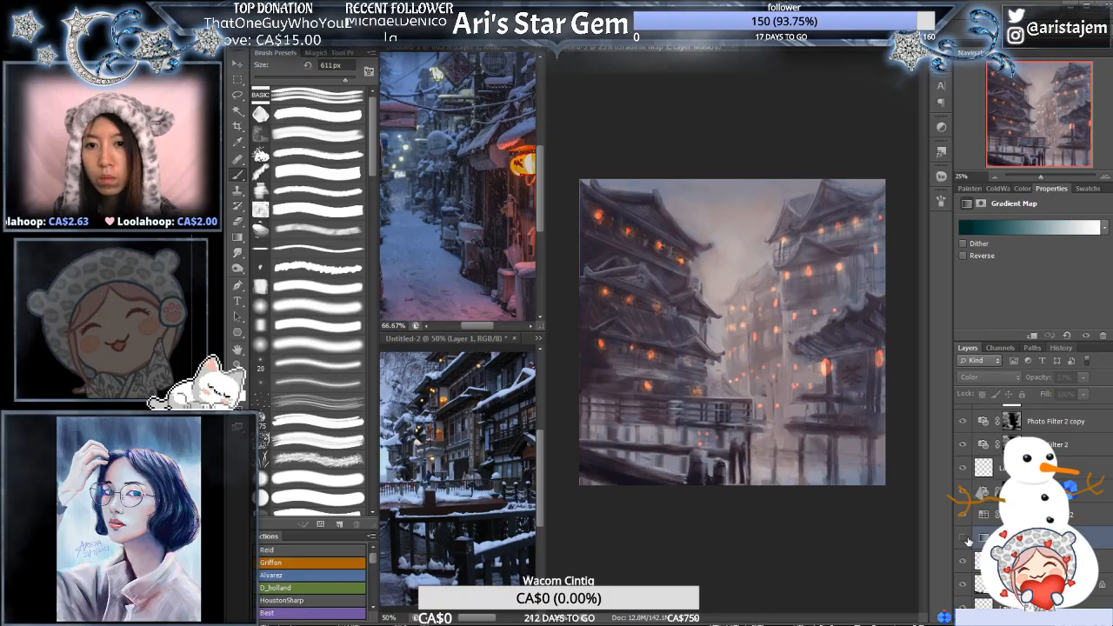
left_click(965, 539)
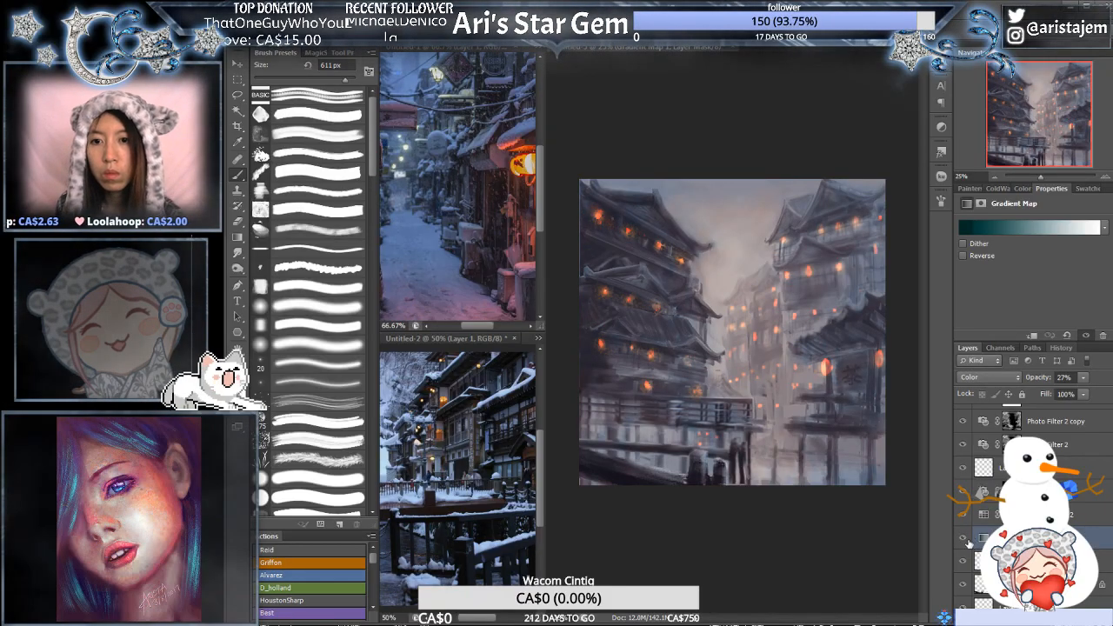
left_click(964, 516)
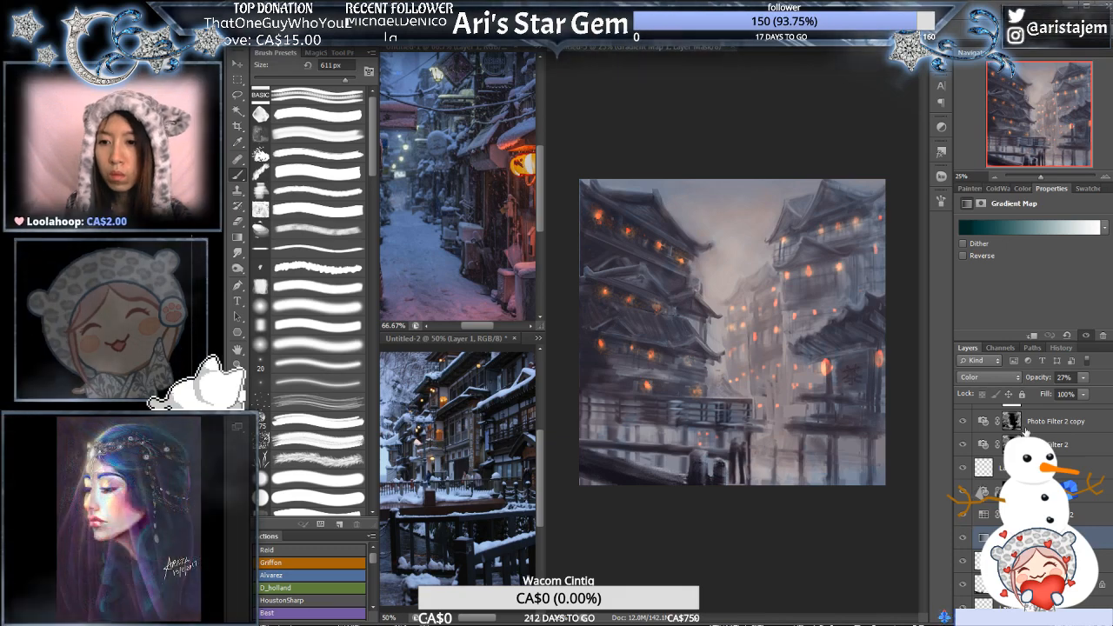
left_click(963, 446)
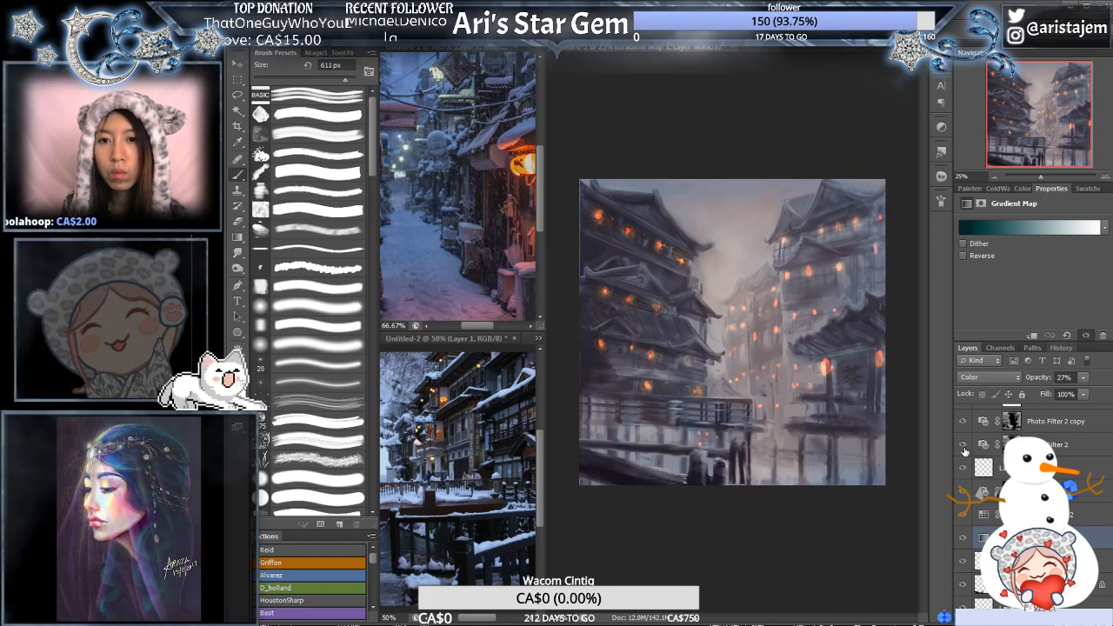
left_click(964, 447)
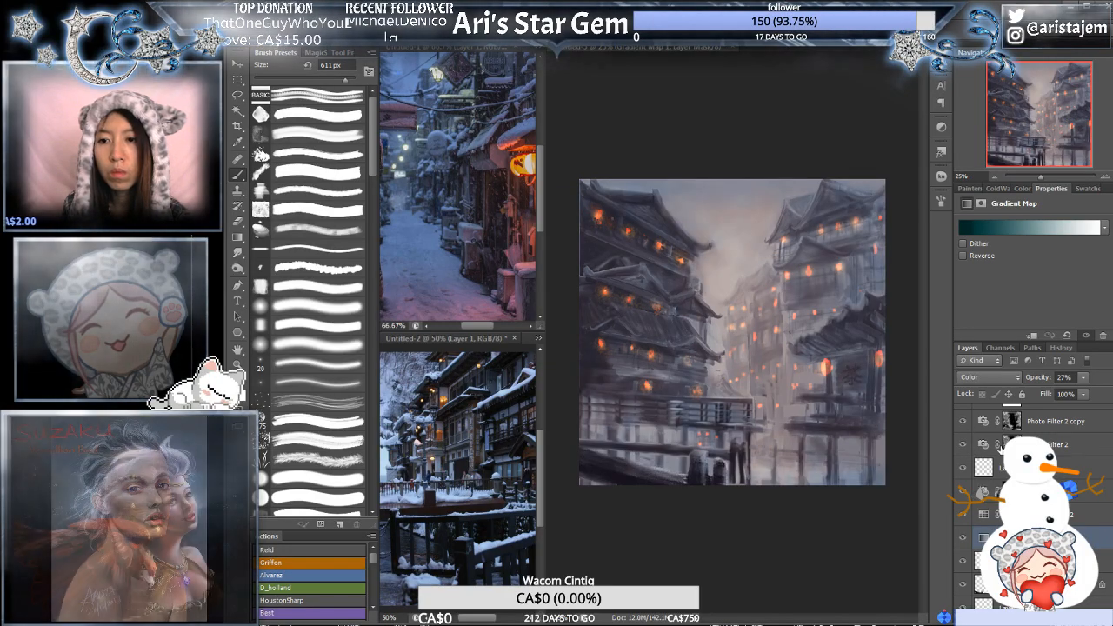
left_click(985, 446)
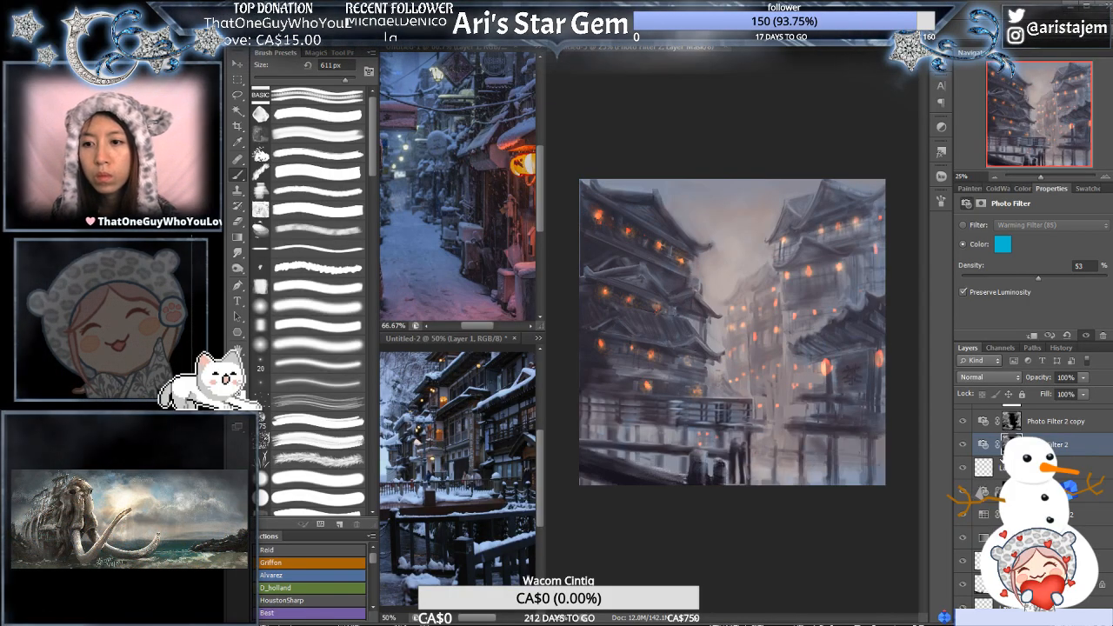
- Check the Color Lookup layer's effect and lower its opacity to 50%
left_click(964, 517)
left_click(1011, 515)
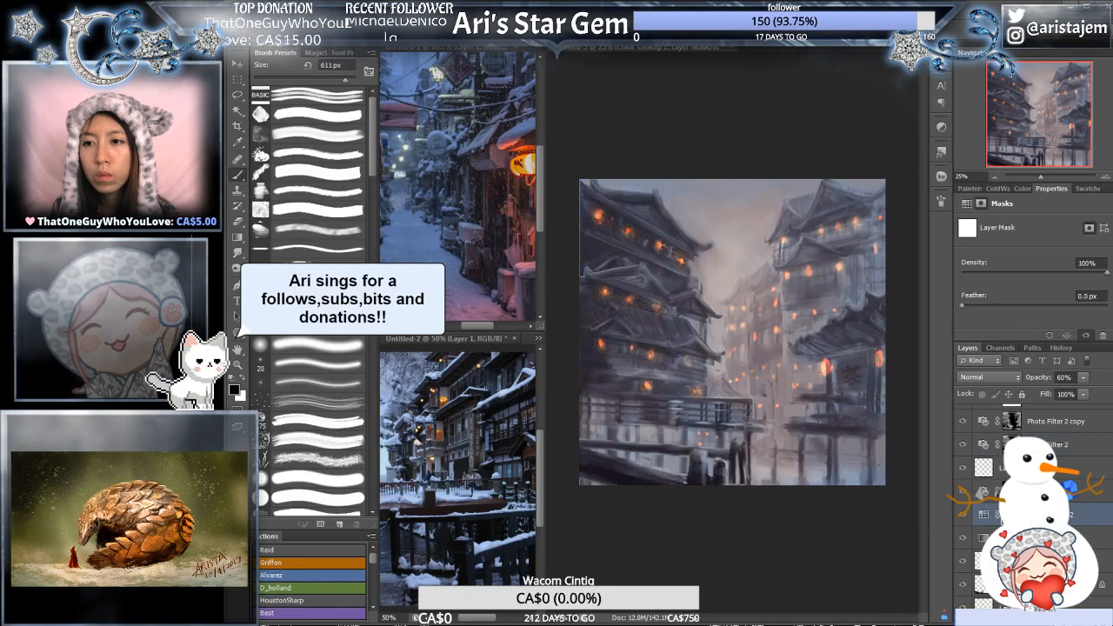
mouse_move(1079, 398)
left_mouse_down()
mouse_move(1066, 393)
mouse_move(1081, 393)
left_mouse_up()
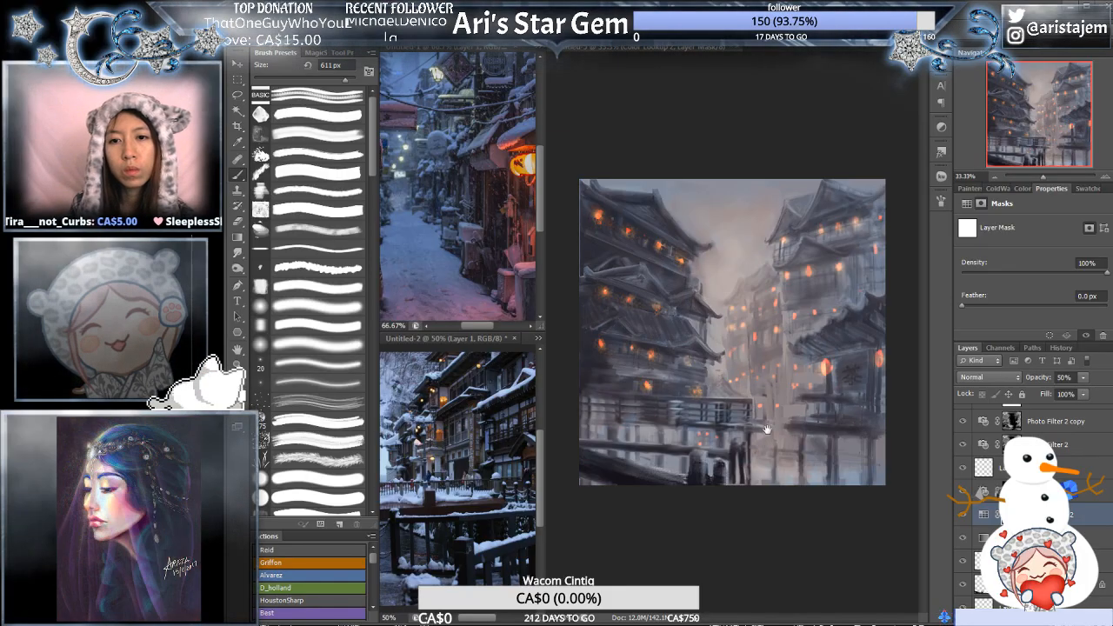
- Select the paint layer below the gradient map and choose the scattered spatter brush preset at 197 px
key("ctrl+plus")
left_click_drag(841, 458, 793, 482)
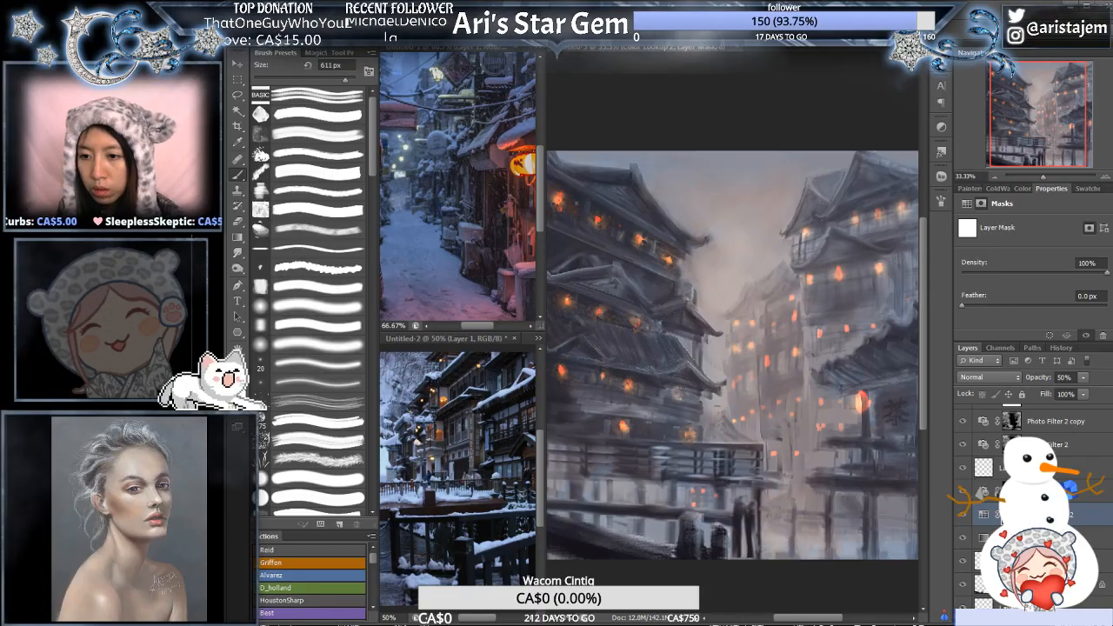
left_click(1056, 561)
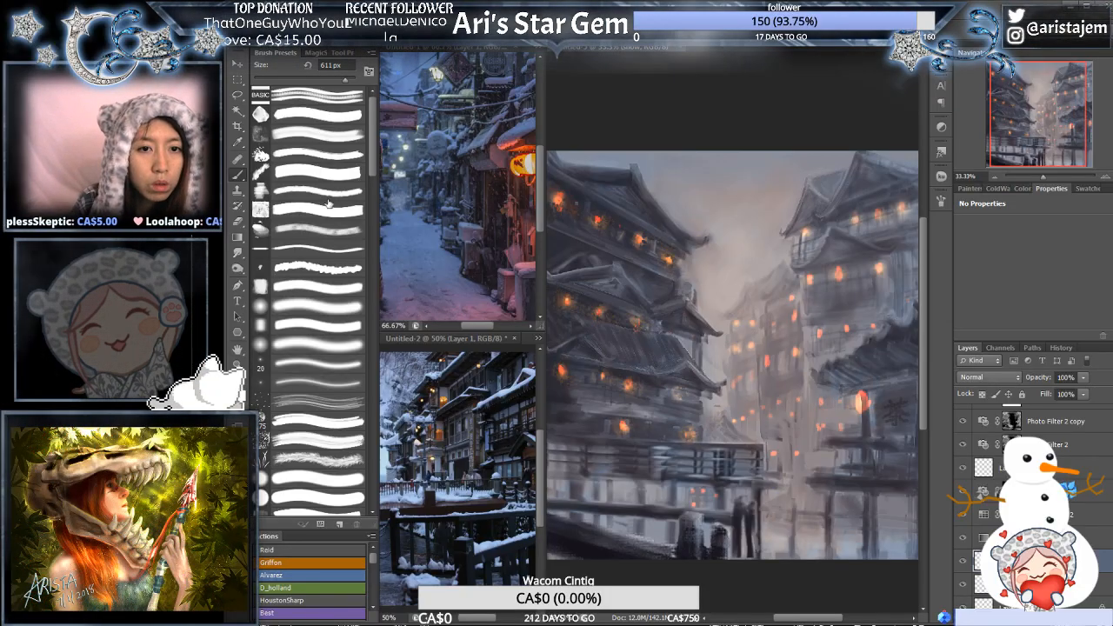
left_click_drag(374, 155, 374, 221)
left_click(335, 312)
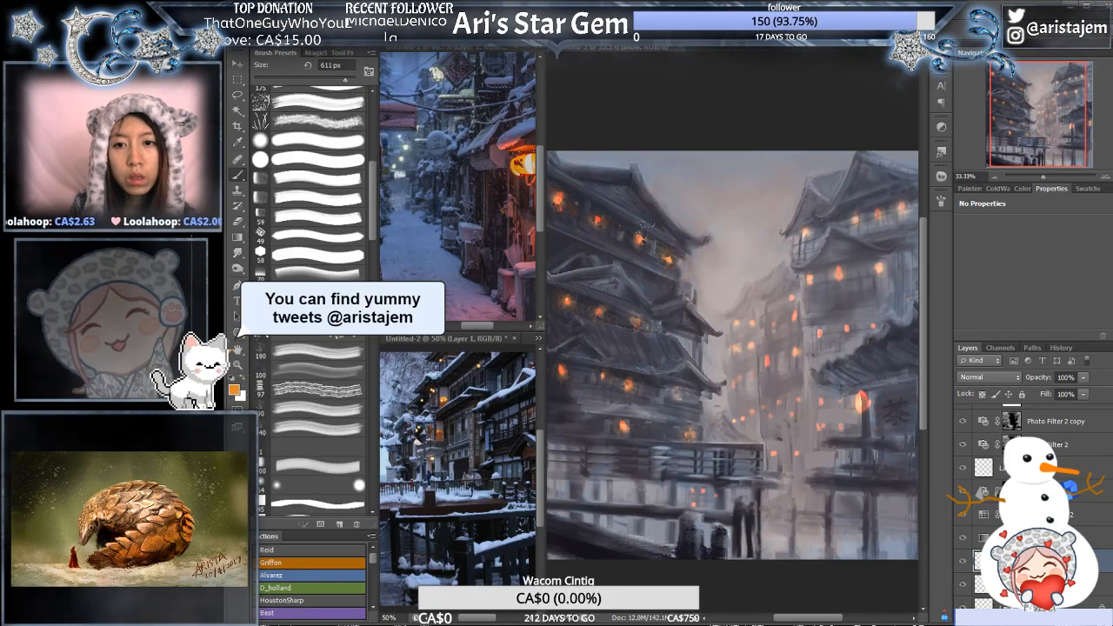
left_click(318, 313)
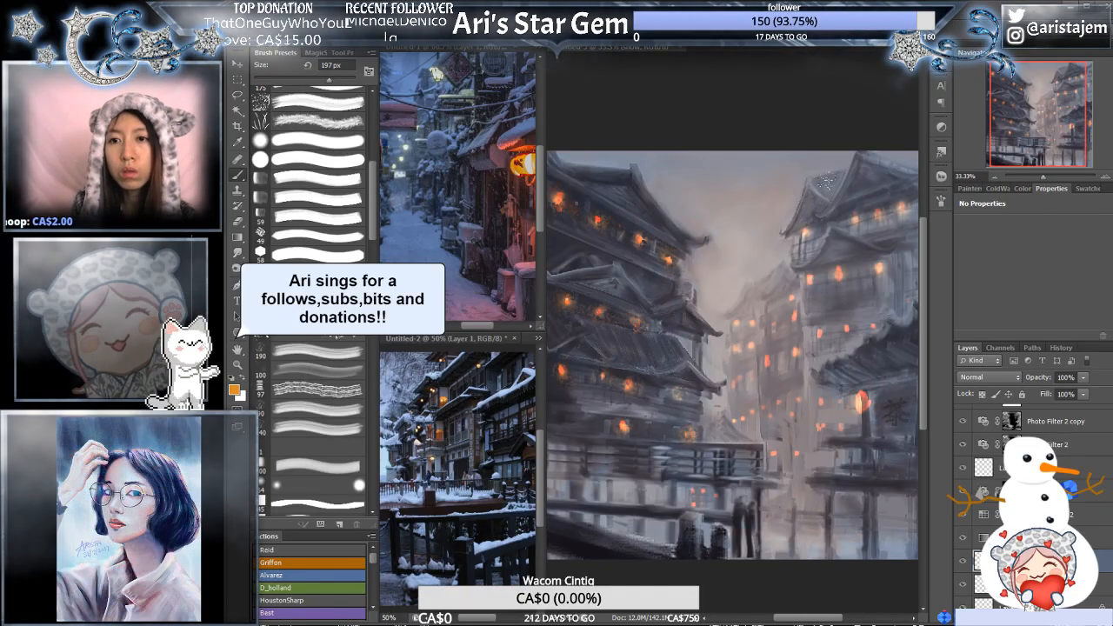
- Add a layer named snow below the gradient map and set the spatter brush to 59 px
left_click(674, 241)
left_click(673, 240)
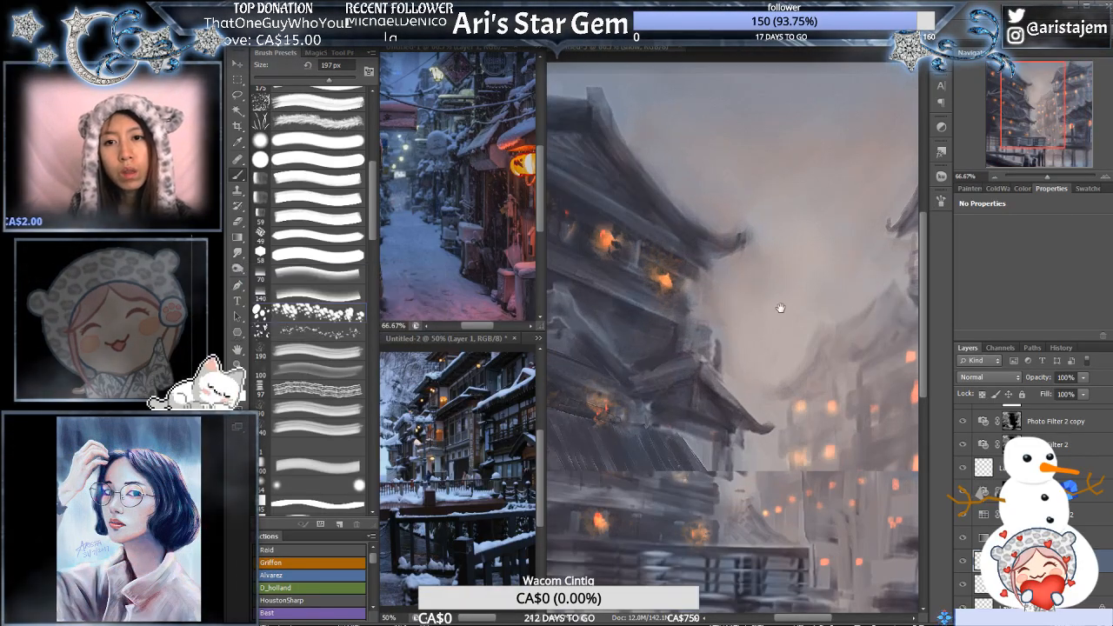
left_click_drag(777, 306, 649, 200)
mouse_move(677, 145)
left_mouse_down()
mouse_move(798, 240)
mouse_move(801, 281)
mouse_move(779, 285)
left_mouse_up()
key("ctrl+z")
scroll(1035, 469, "up", 3)
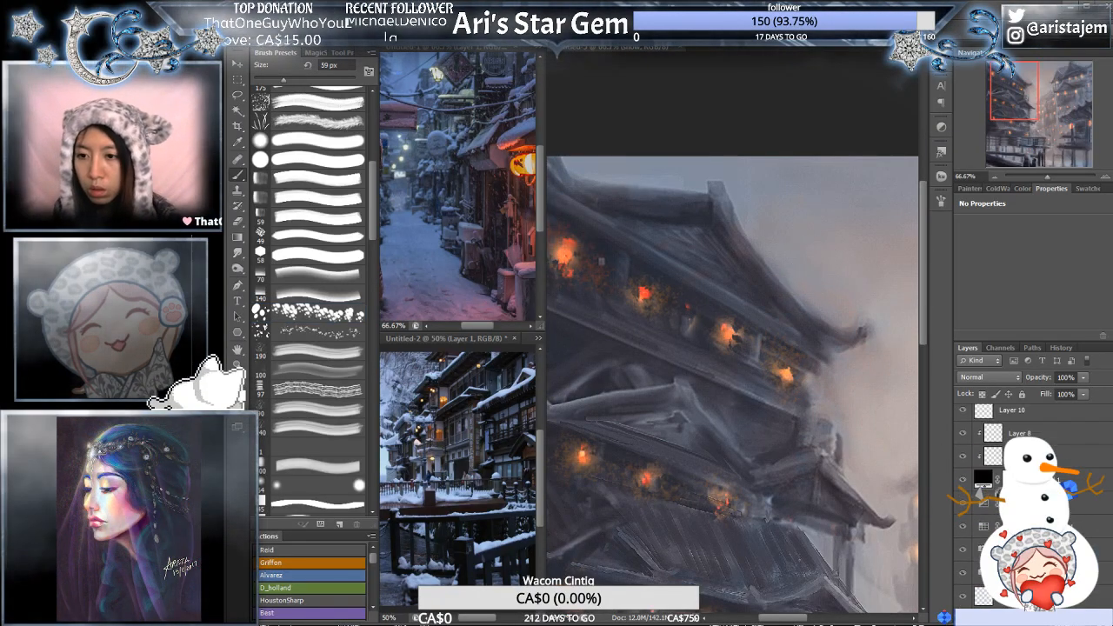
scroll(1035, 470, "down", 6)
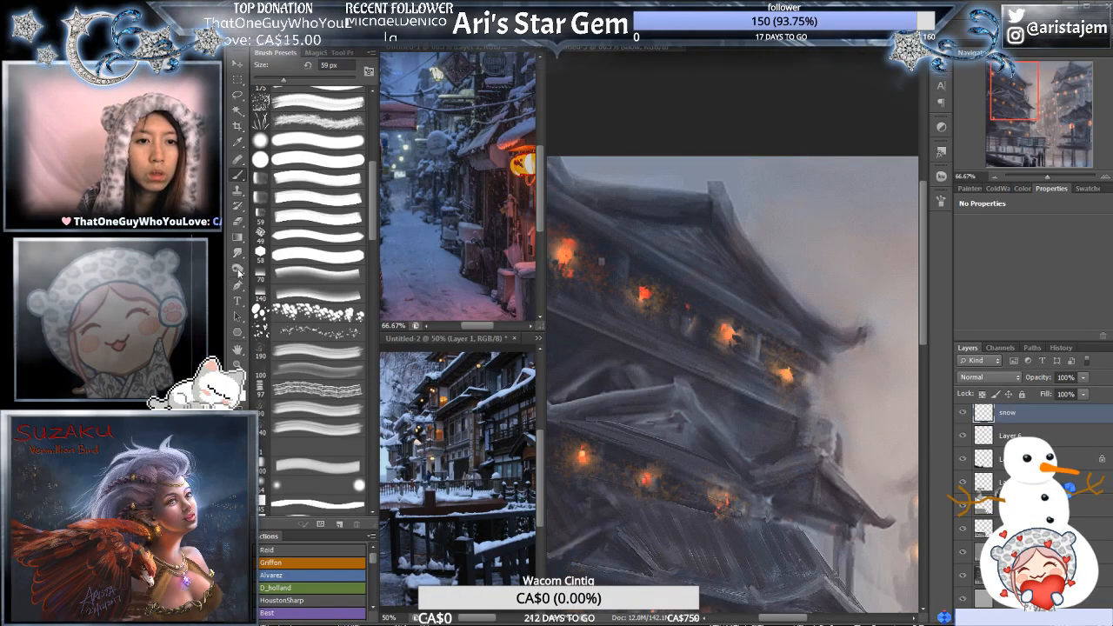
key("i")
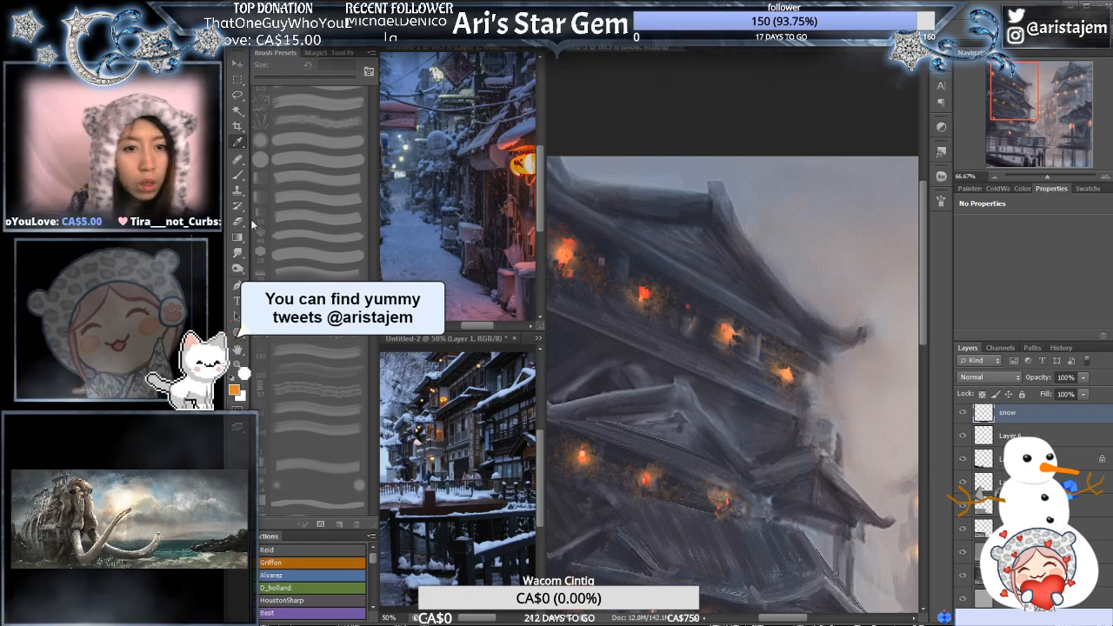
left_click(239, 175)
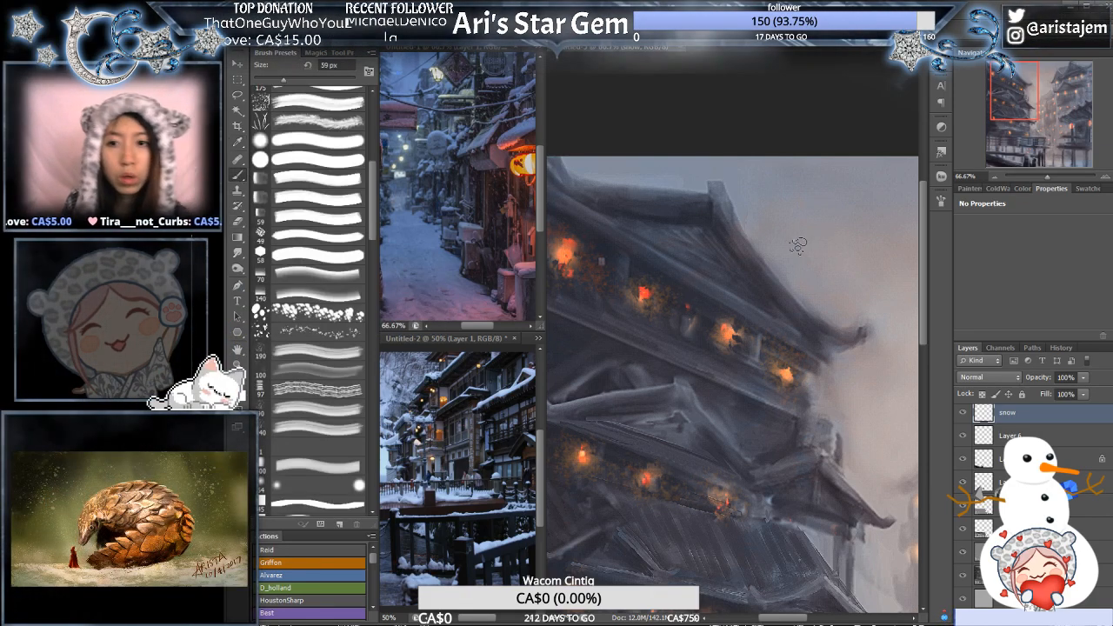
- Paint pale snow along the ridge and sloping edge of the left pagoda's top roof with the spatter brush at about 29 px
left_click_drag(832, 413, 666, 325)
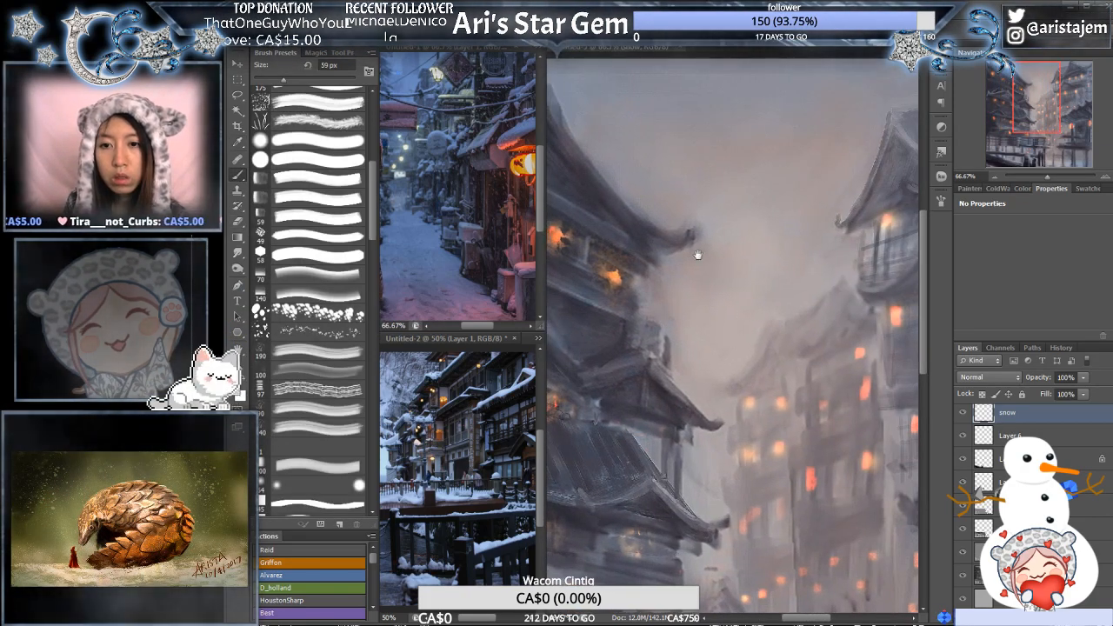
left_click_drag(661, 193, 801, 280)
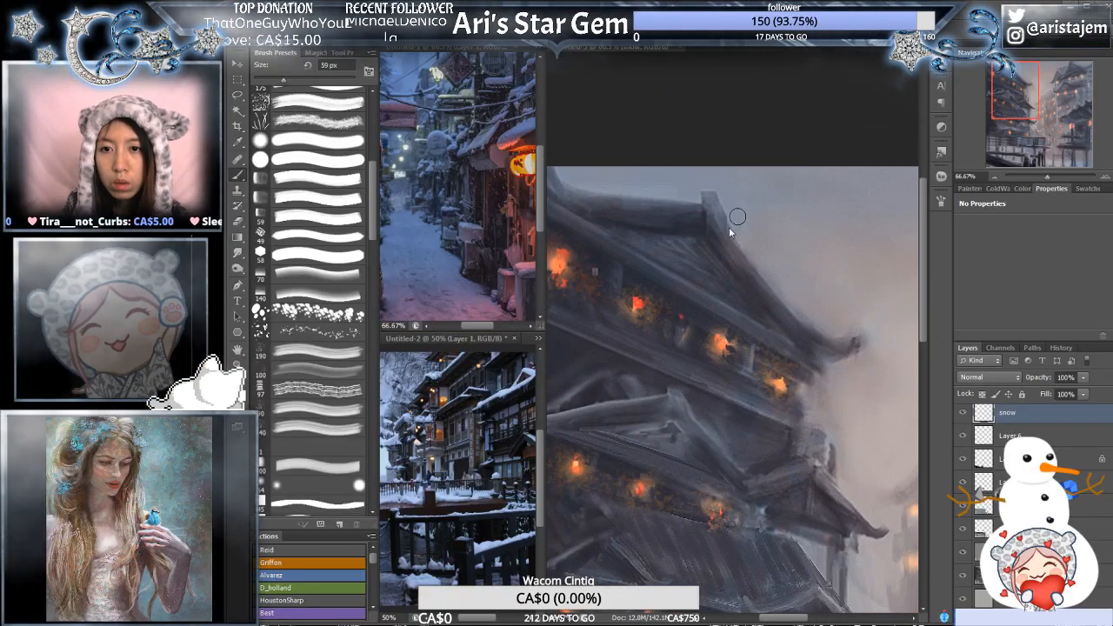
key("bracketleft")
key("bracketleft")
key("bracketleft")
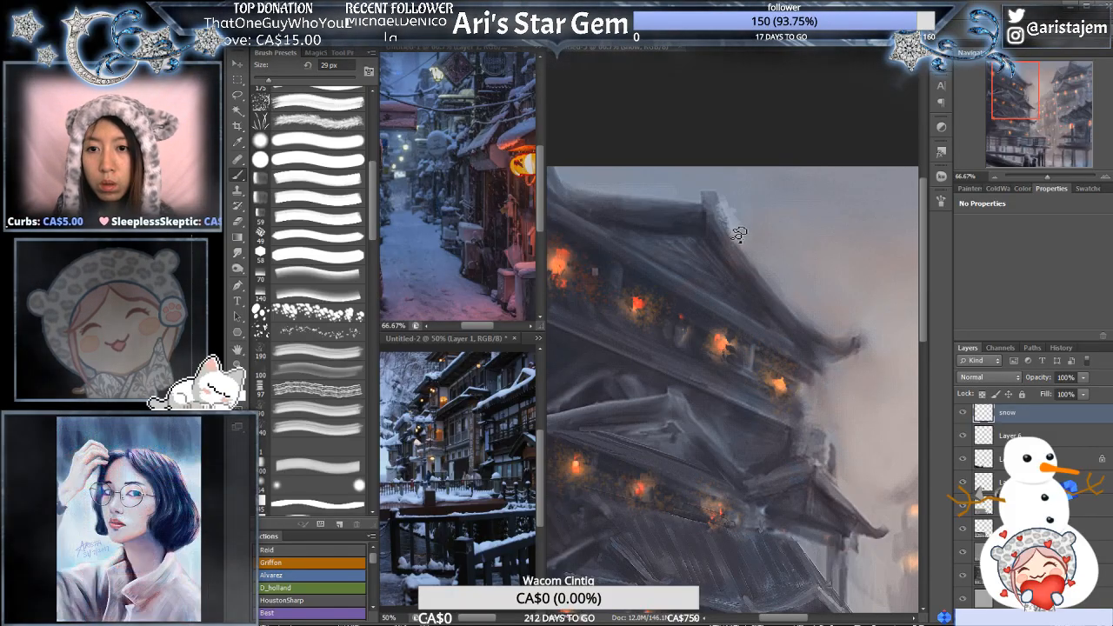
key("bracketleft")
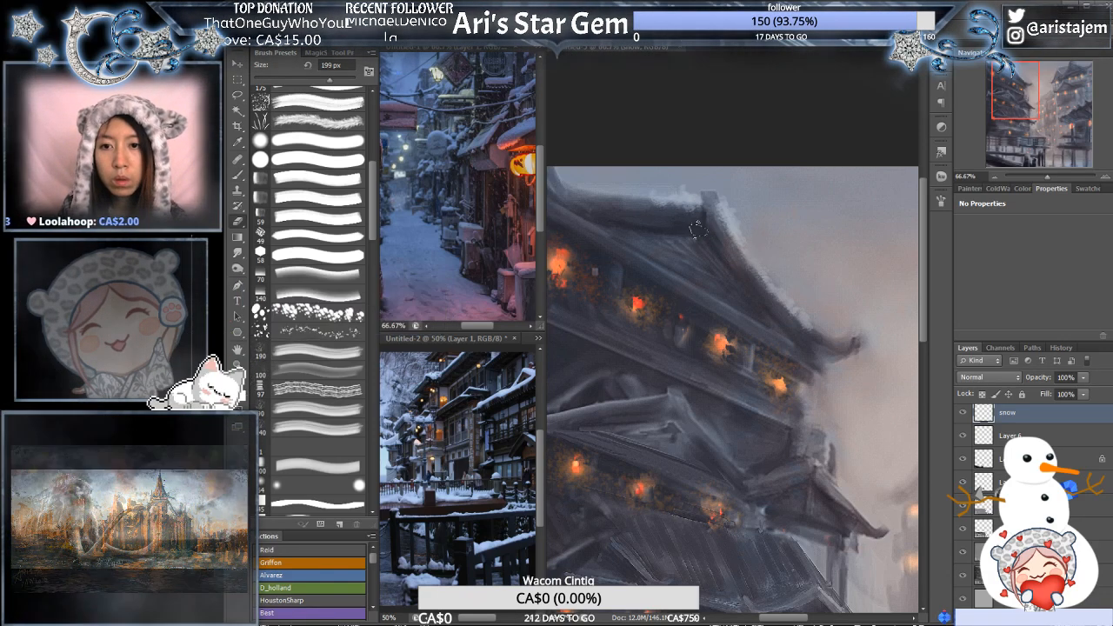
- Give the eraser the scattered textured preset at 80 px and thin the snow on the top roof's sloping edge
left_click(278, 111)
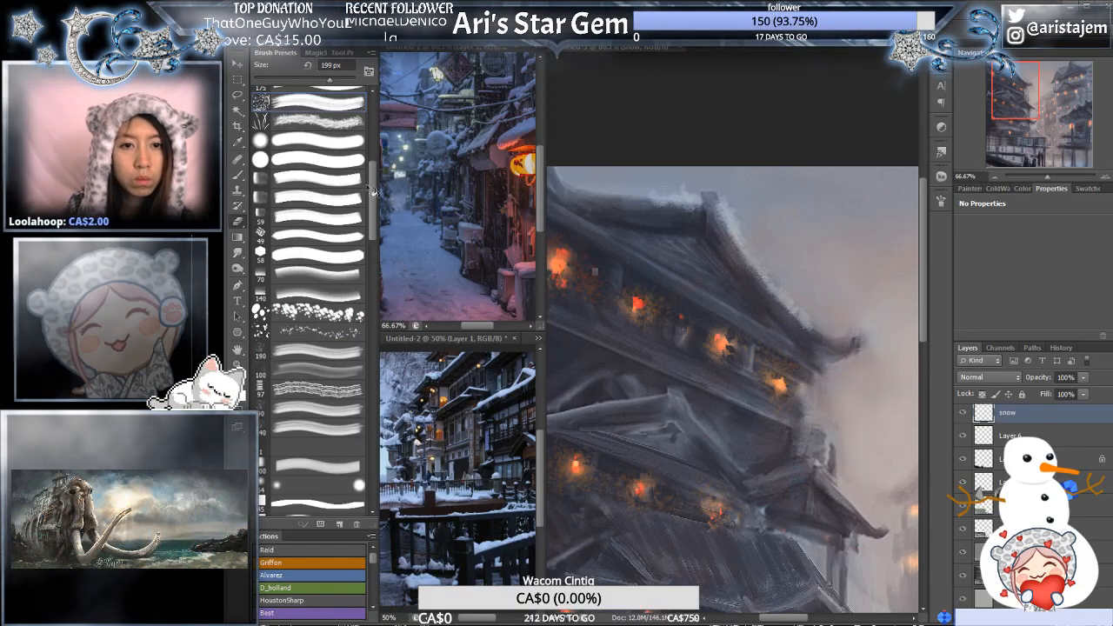
left_click_drag(373, 192, 376, 109)
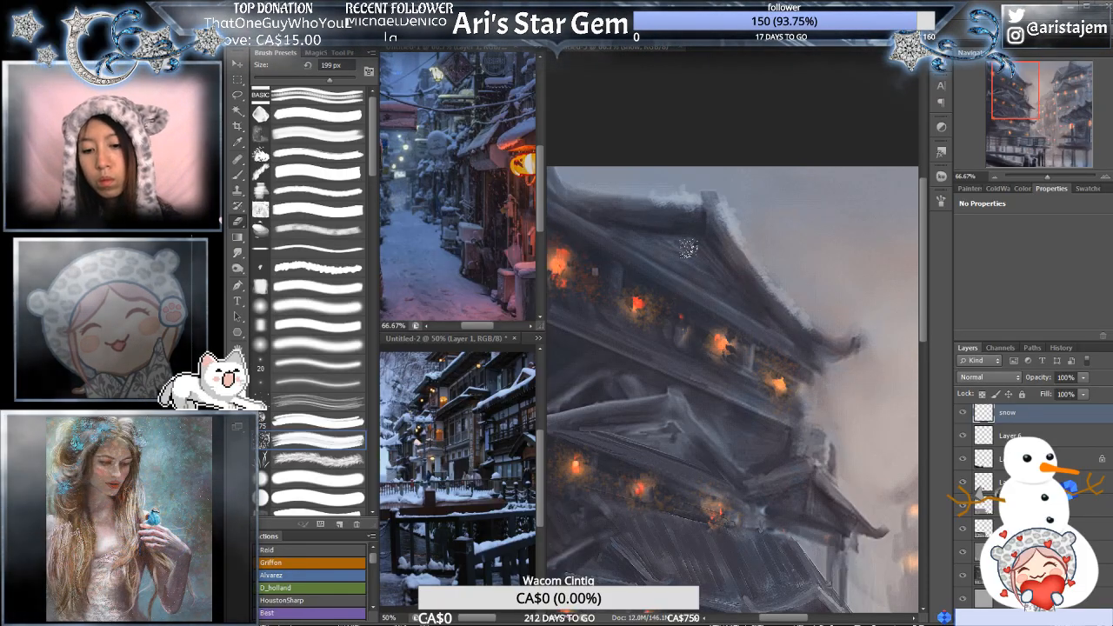
key("bracketleft")
key("bracketleft")
key("bracketleft")
key("bracketleft")
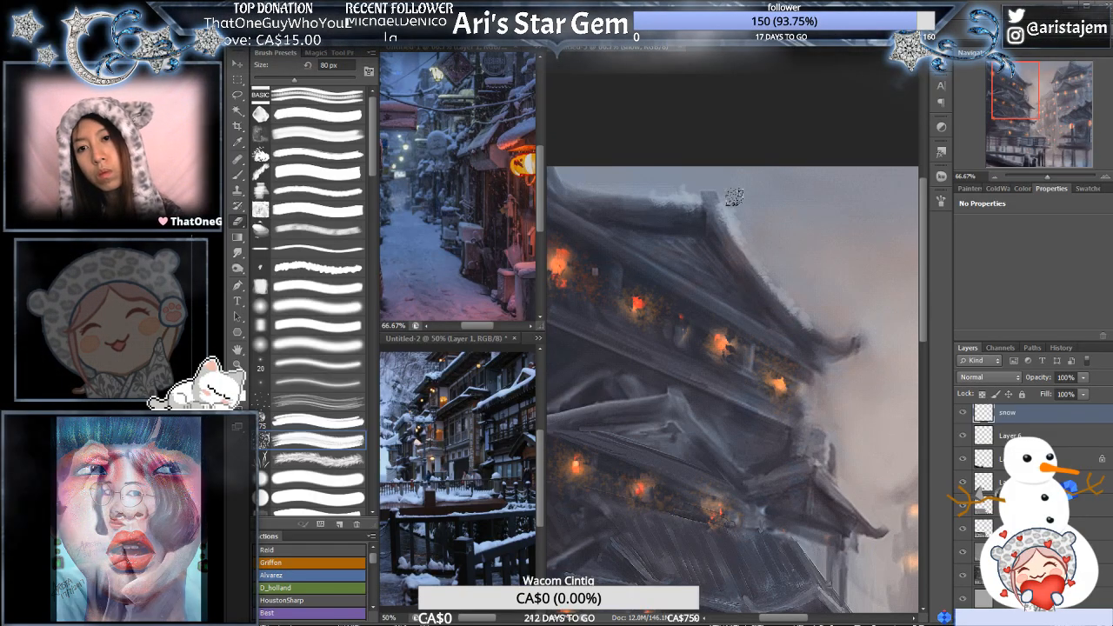
- Repaint fine snow along the top roof's sloping edge with the spatter brush at 20 px
key("bracketleft")
key("bracketleft")
key("bracketleft")
key("bracketleft")
key("bracketleft")
key("bracketleft")
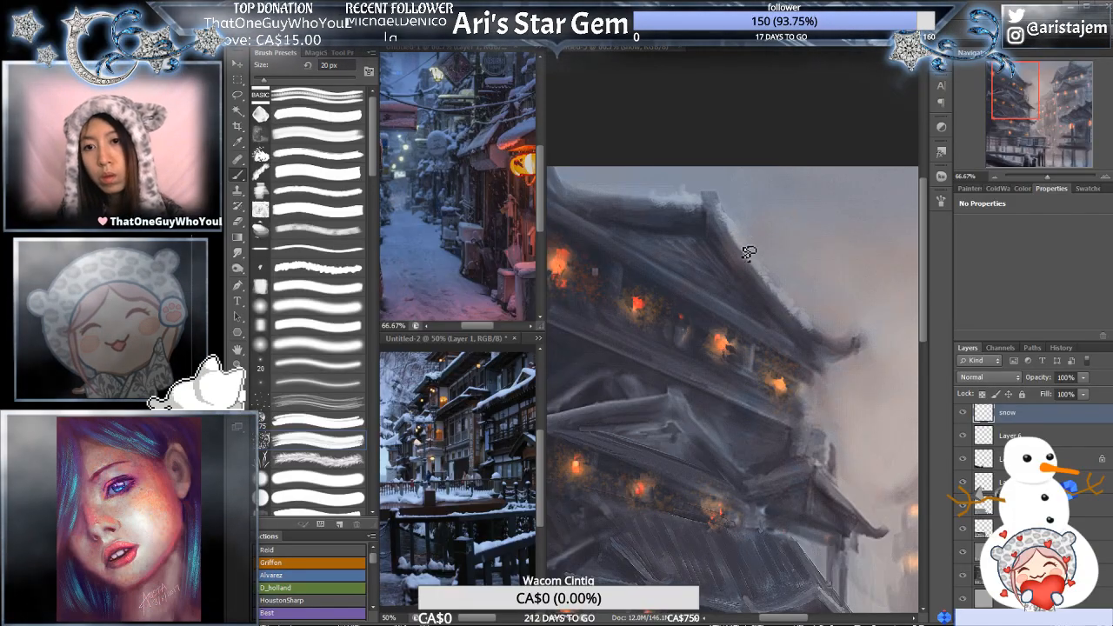
left_click(781, 272, "alt")
left_click_drag(818, 296, 774, 275)
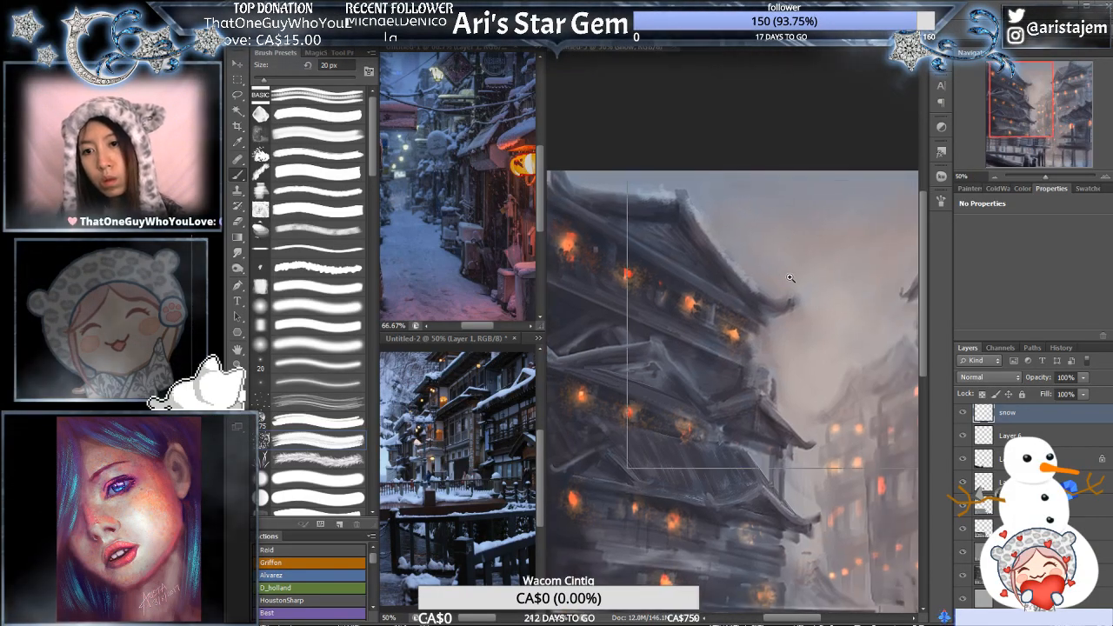
left_click(790, 280, "ctrl")
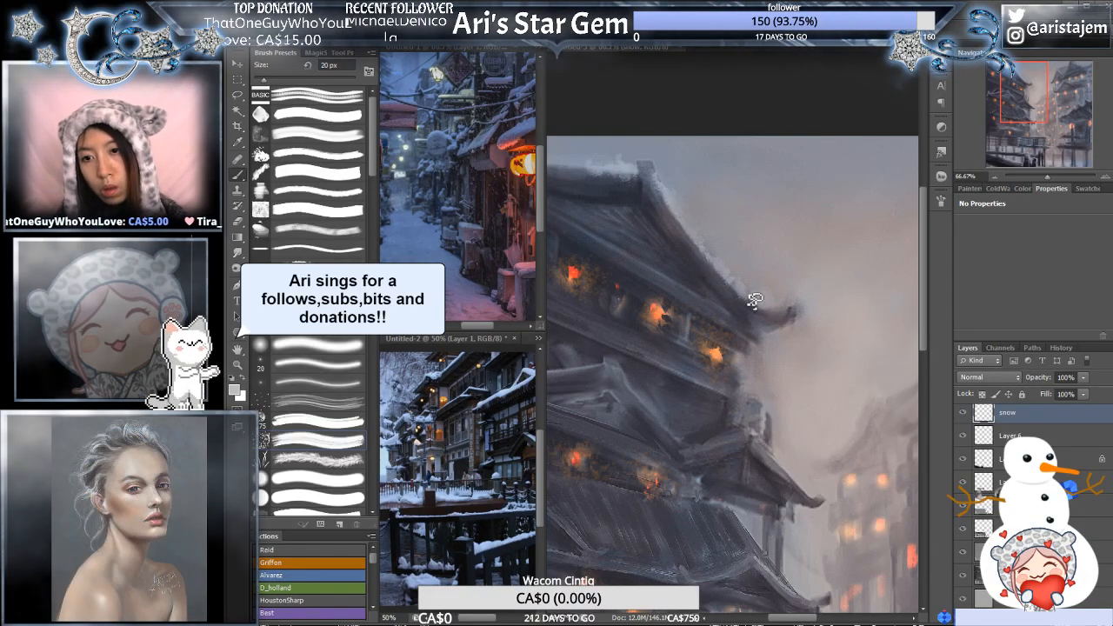
- Build up snow on the peak and adjoining ridge of the left pagoda's top roof with the 20 px spatter brush
key("bracketright")
key("bracketright")
key("bracketright")
key("bracketright")
key("bracketright")
key("bracketright")
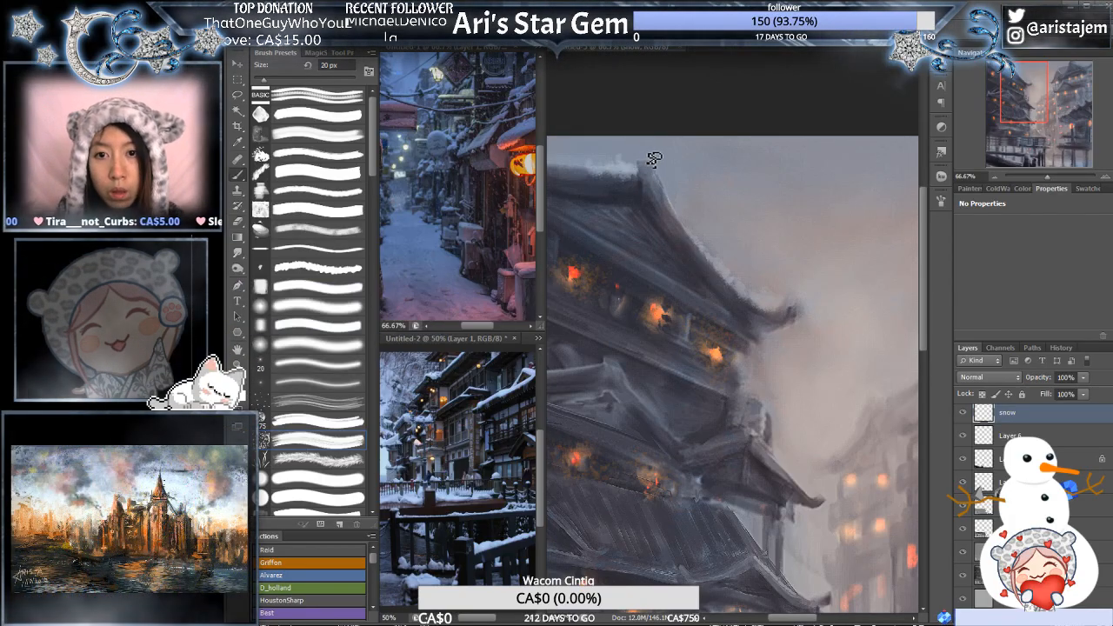
key("bracketleft")
key("bracketleft")
key("bracketleft")
key("bracketleft")
key("bracketleft")
key("bracketleft")
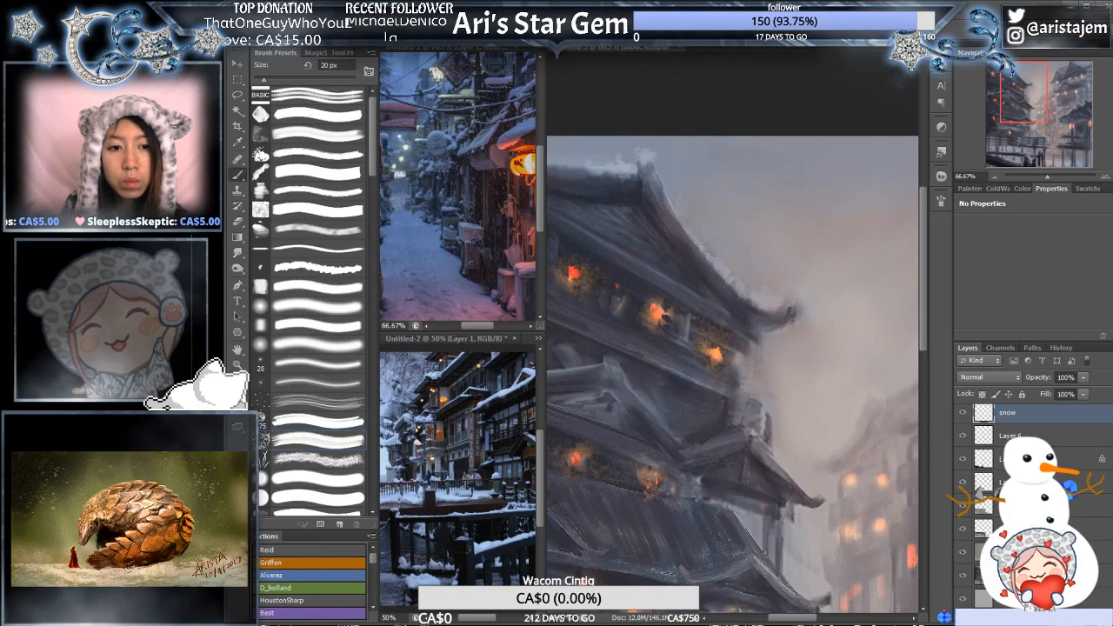
key("alt")
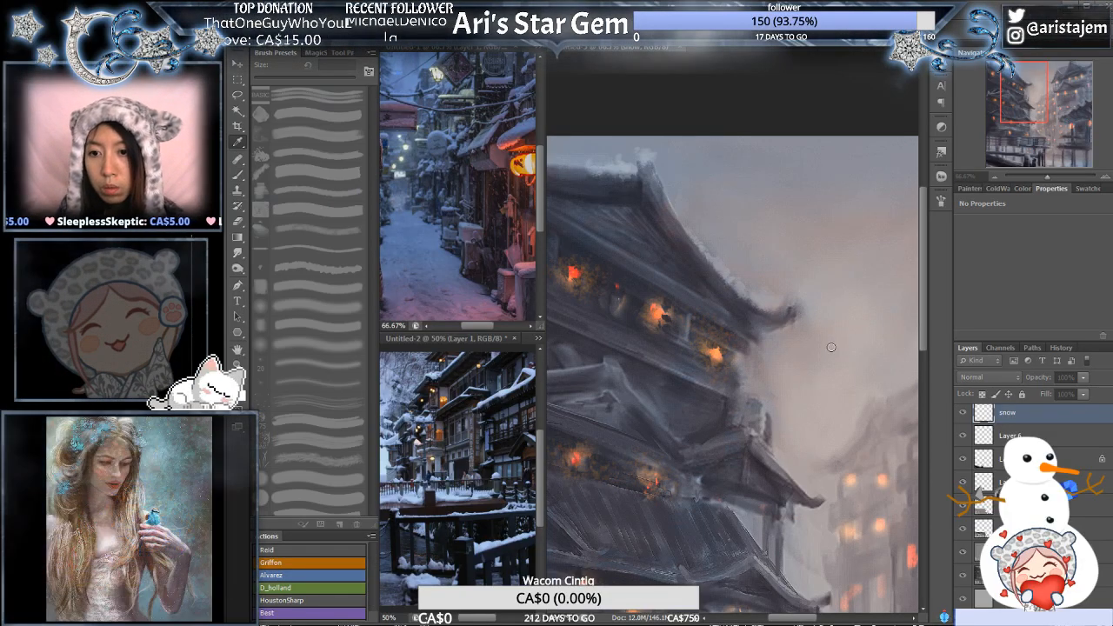
key("l")
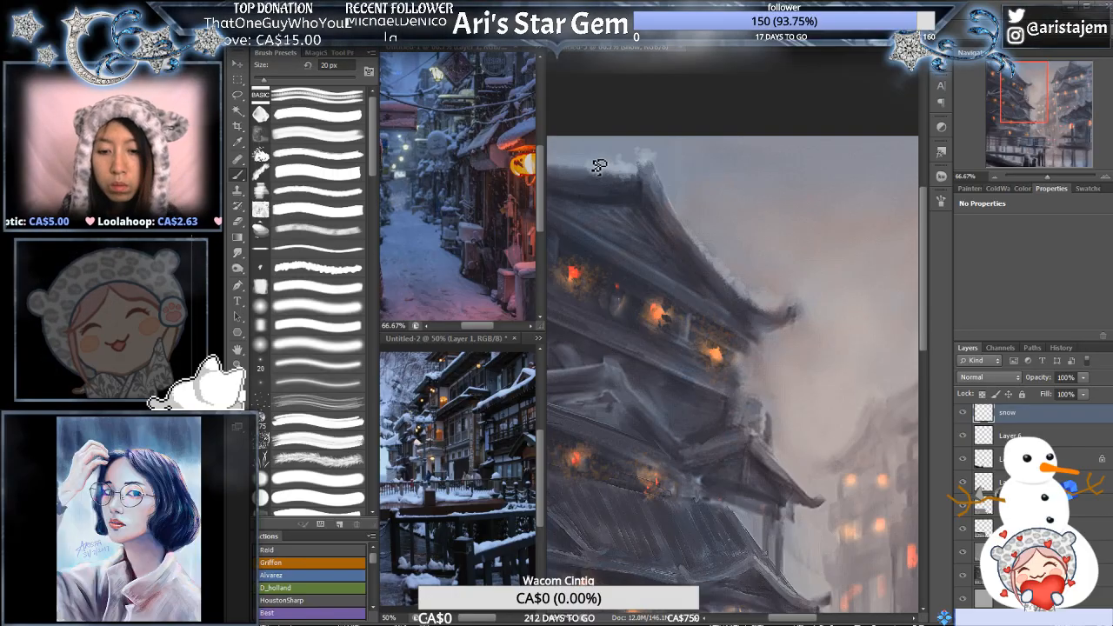
- Refine the ridge snow with the spatter brush at 9 px and trim its excess with the 80 px eraser
key("bracketleft")
key("bracketleft")
key("bracketleft")
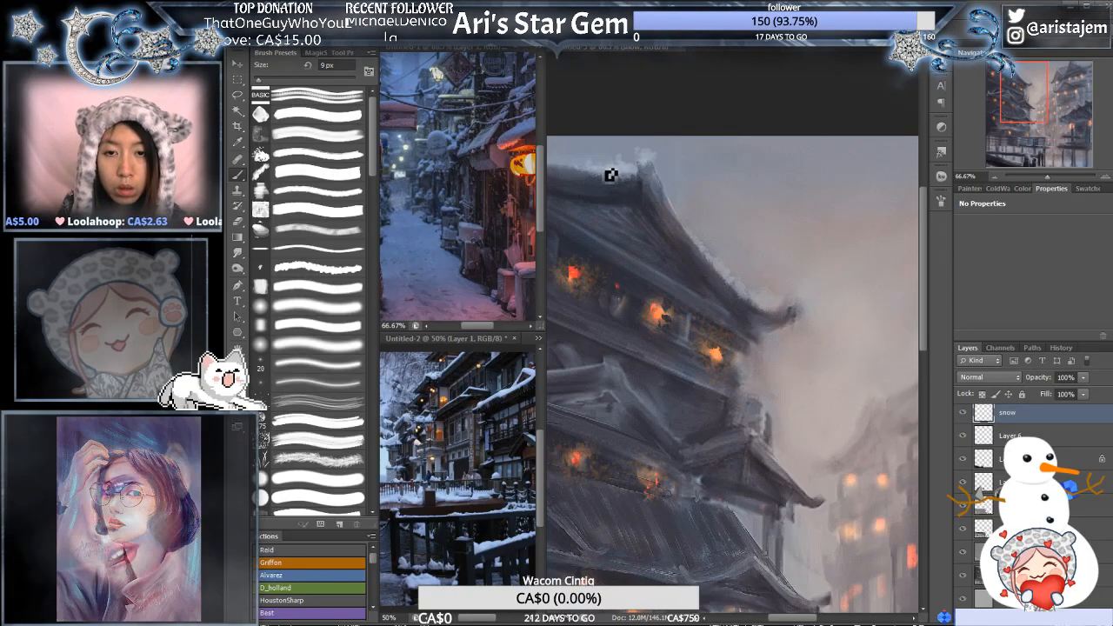
key("e")
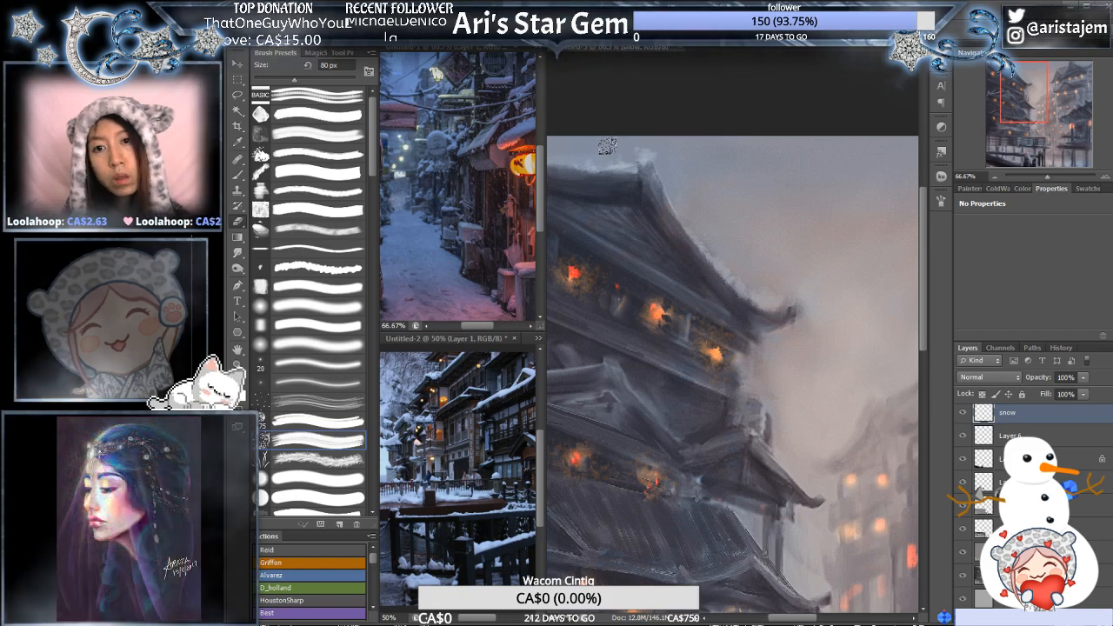
- Paint snow on the far left end of the top roof's ridge with the spatter brush at 15 px
left_click_drag(660, 210, 700, 220)
key("b")
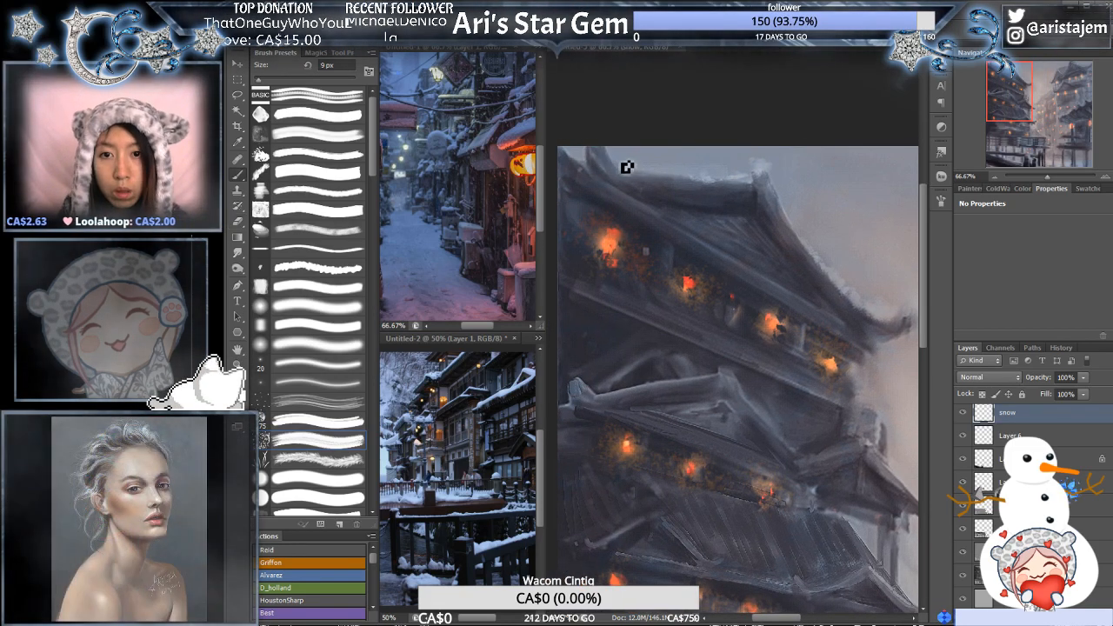
key("bracketright")
key("bracketright")
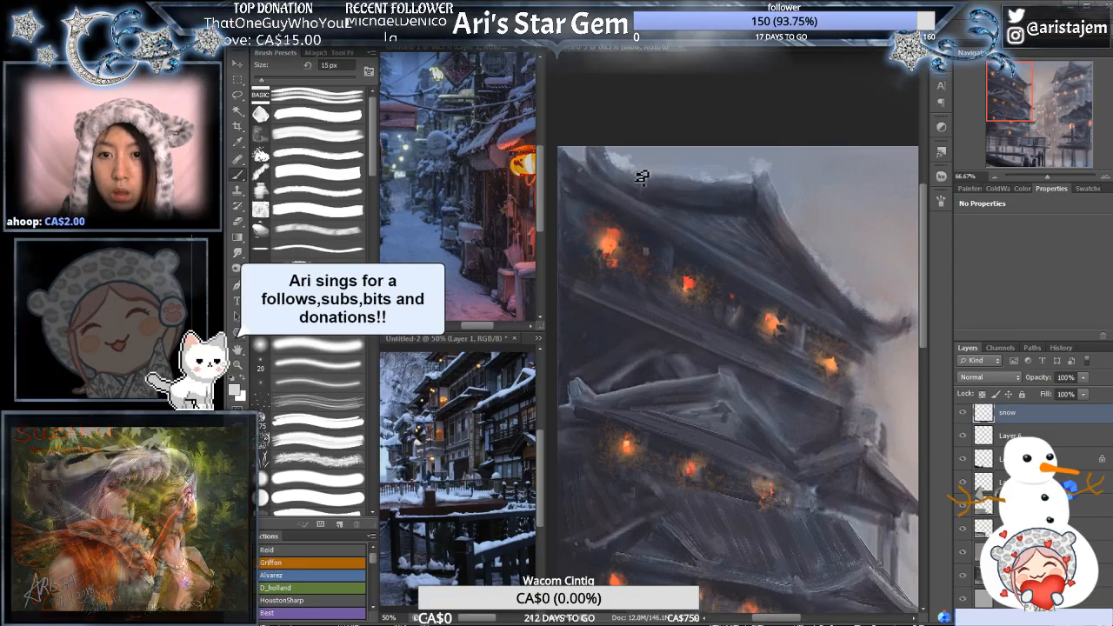
- Paint a thin snow line above the top row of lanterns at 9 px and erase its upper-left end at 80 px
left_click_drag(790, 311, 688, 208)
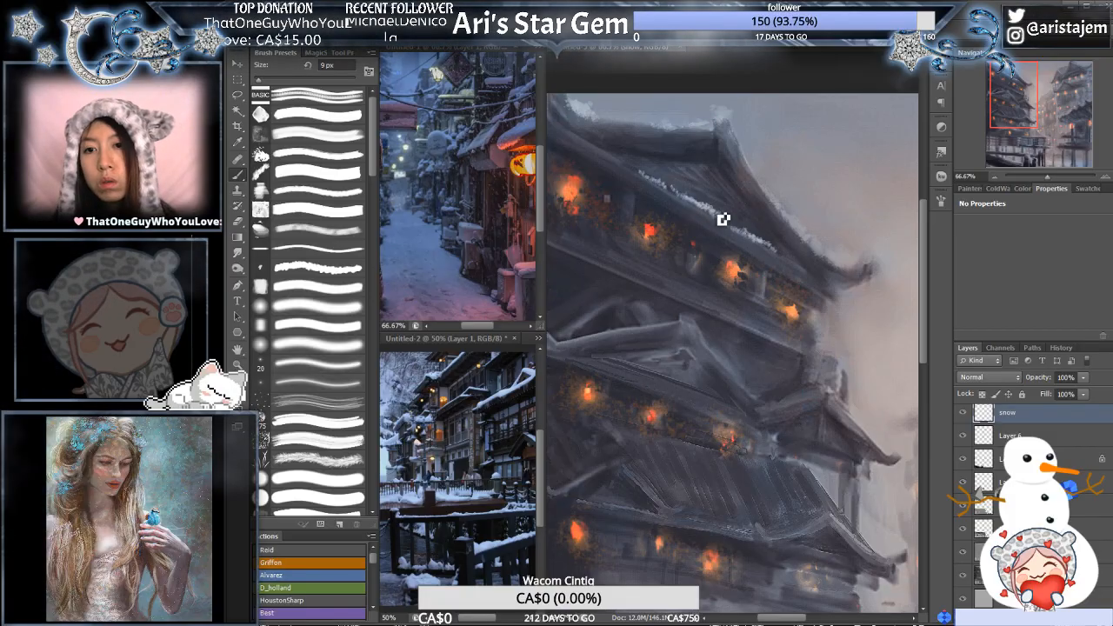
key("e")
left_click_drag(646, 176, 659, 189)
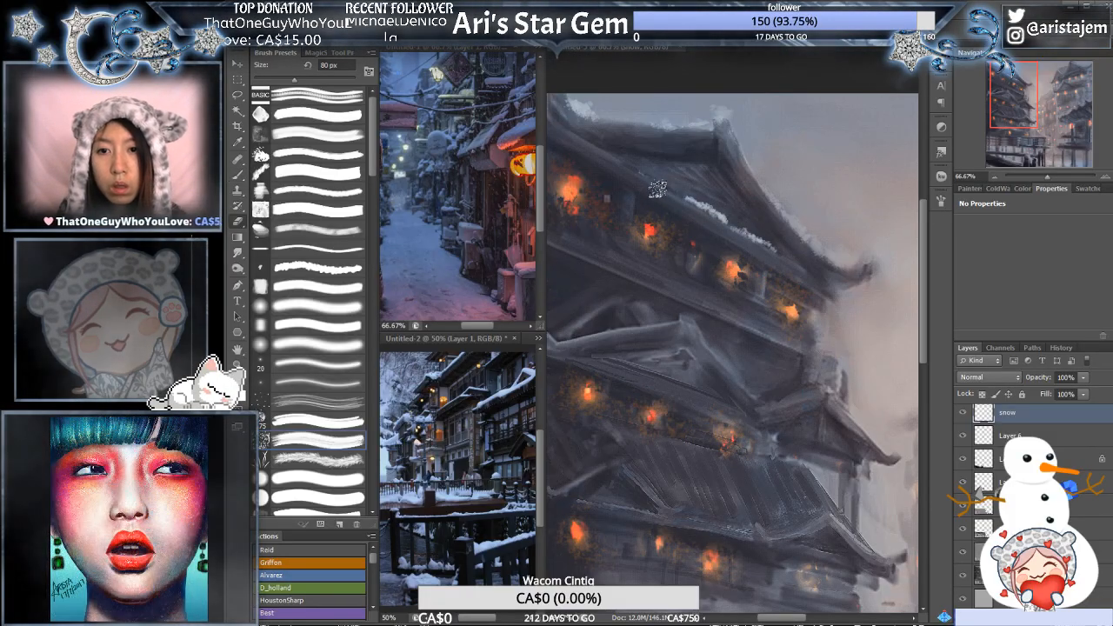
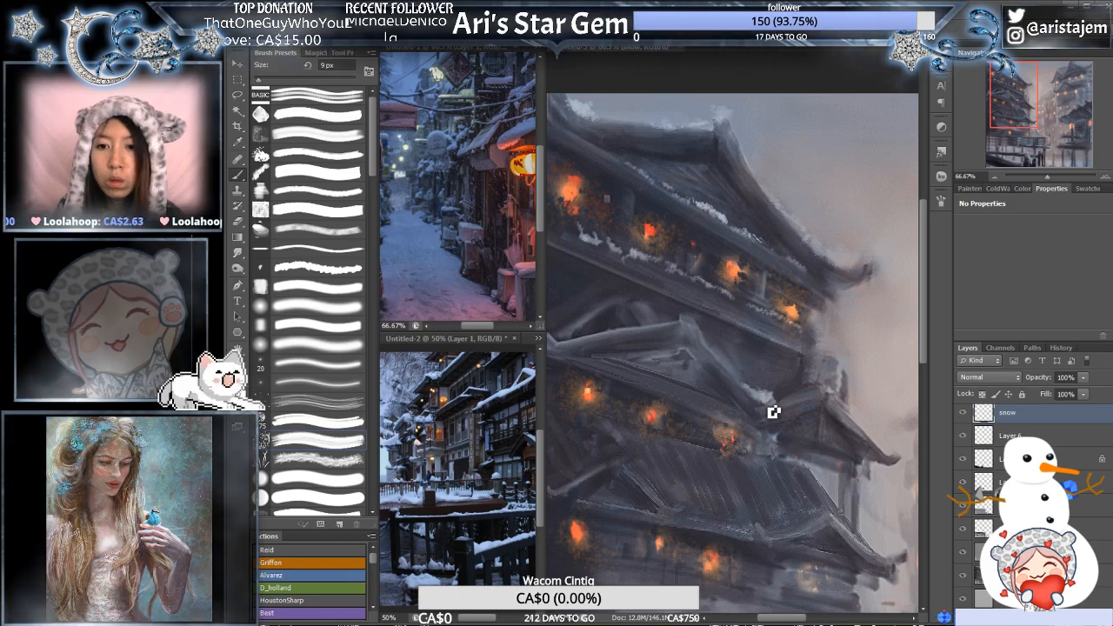
- Paint snow on the right eave tip of the left pagoda's top roof with the 9 px spatter brush
left_click_drag(647, 289, 758, 320)
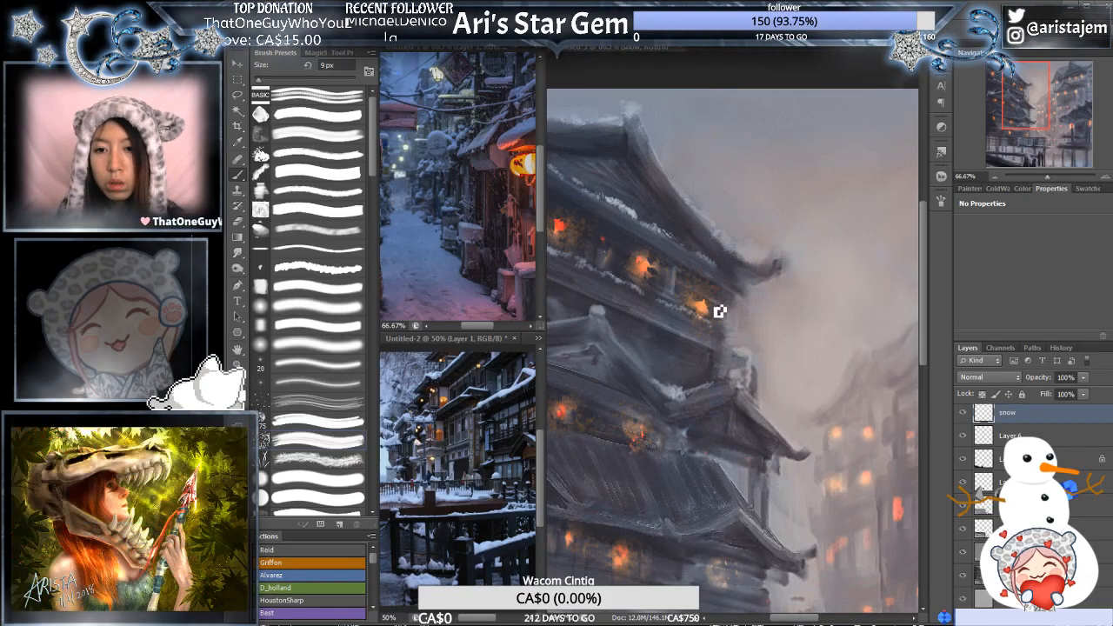
left_click(971, 190)
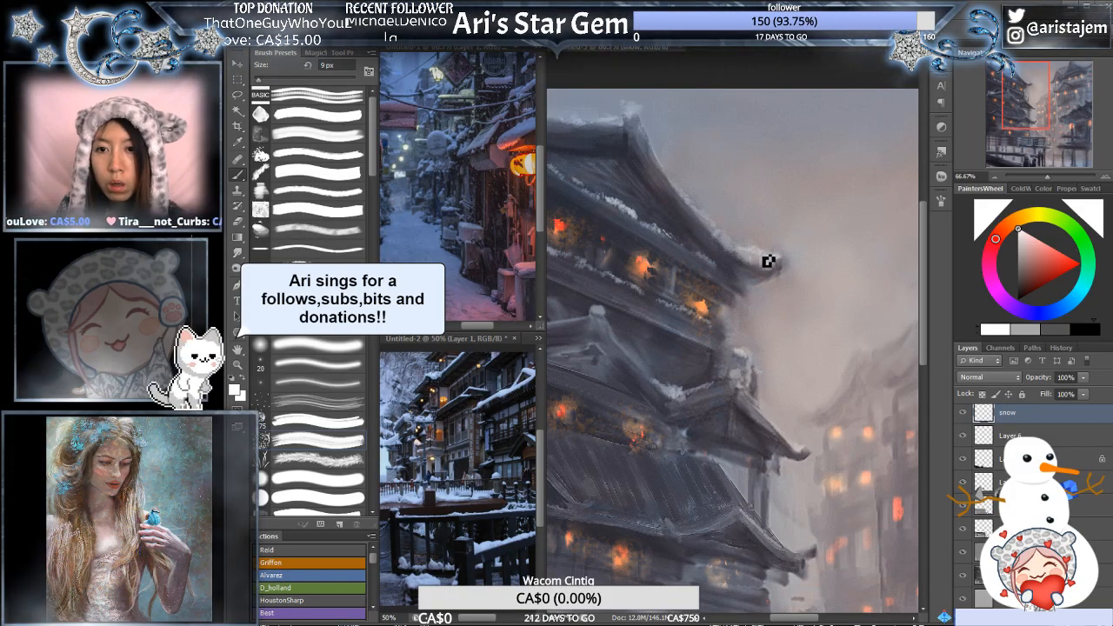
- Choose a near-white colour and paint a thin snow line along the upper edge of the pagoda's large lower roof
left_click_drag(760, 387, 785, 266)
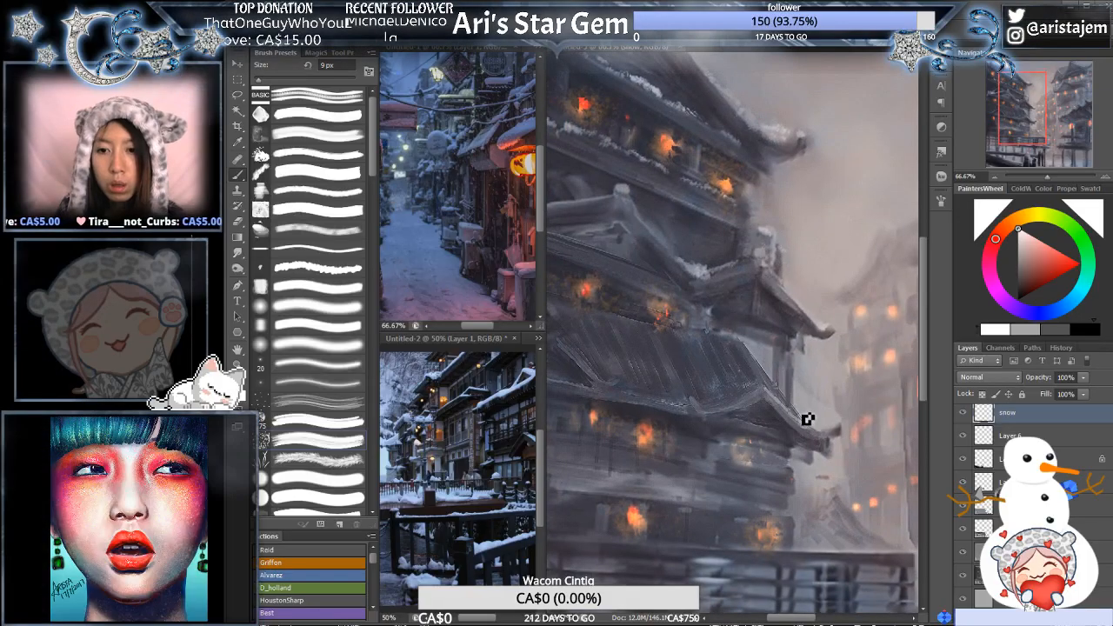
left_click(703, 270, "alt")
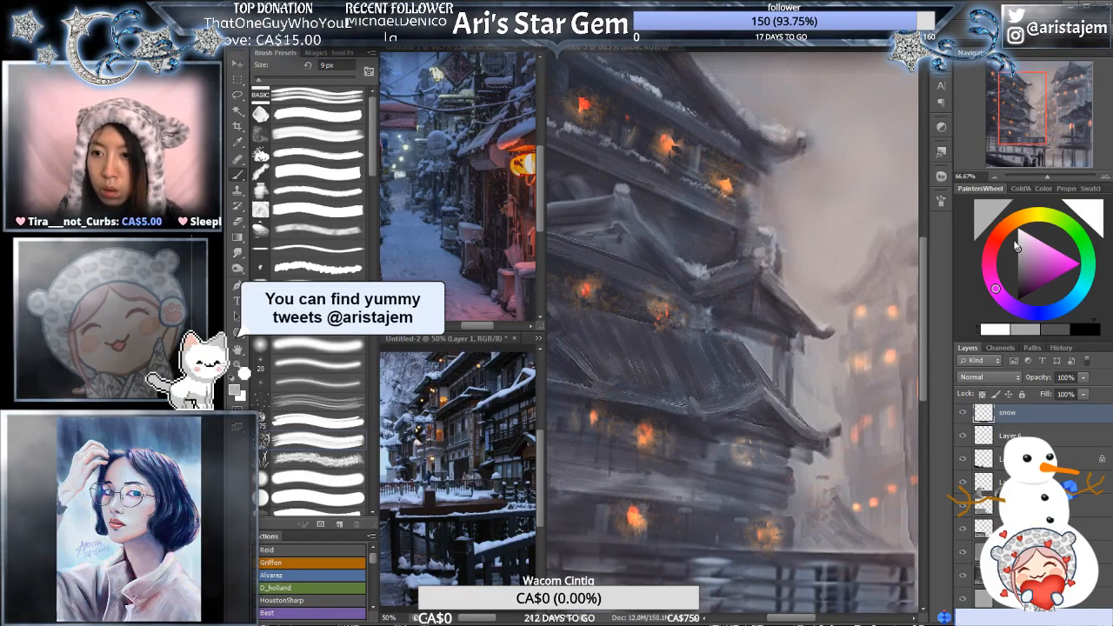
left_click(1018, 236)
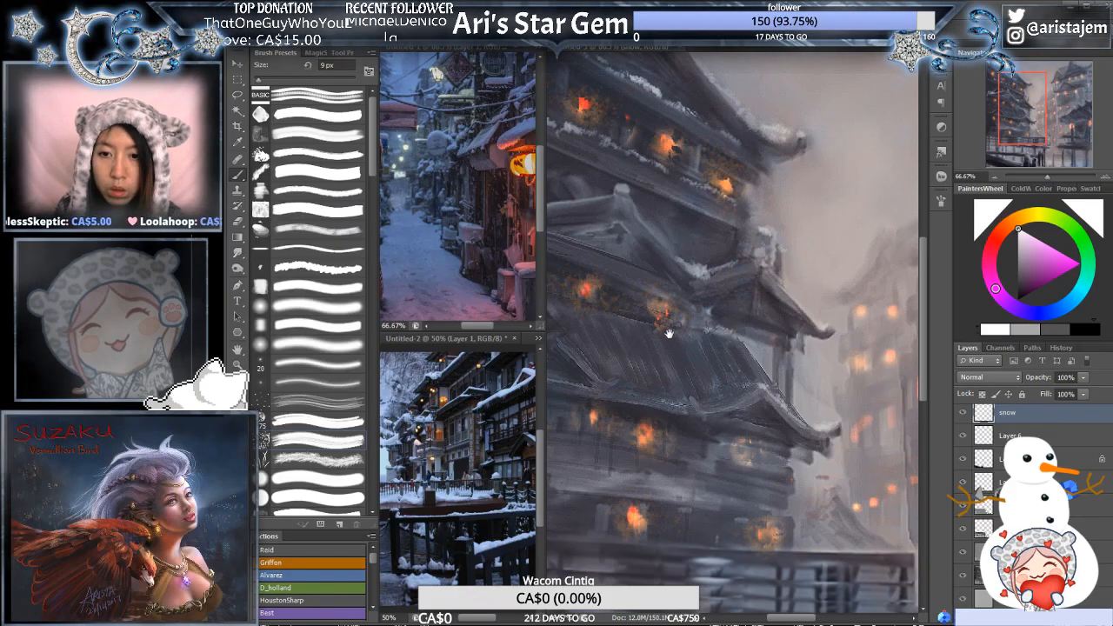
left_click_drag(667, 331, 756, 317)
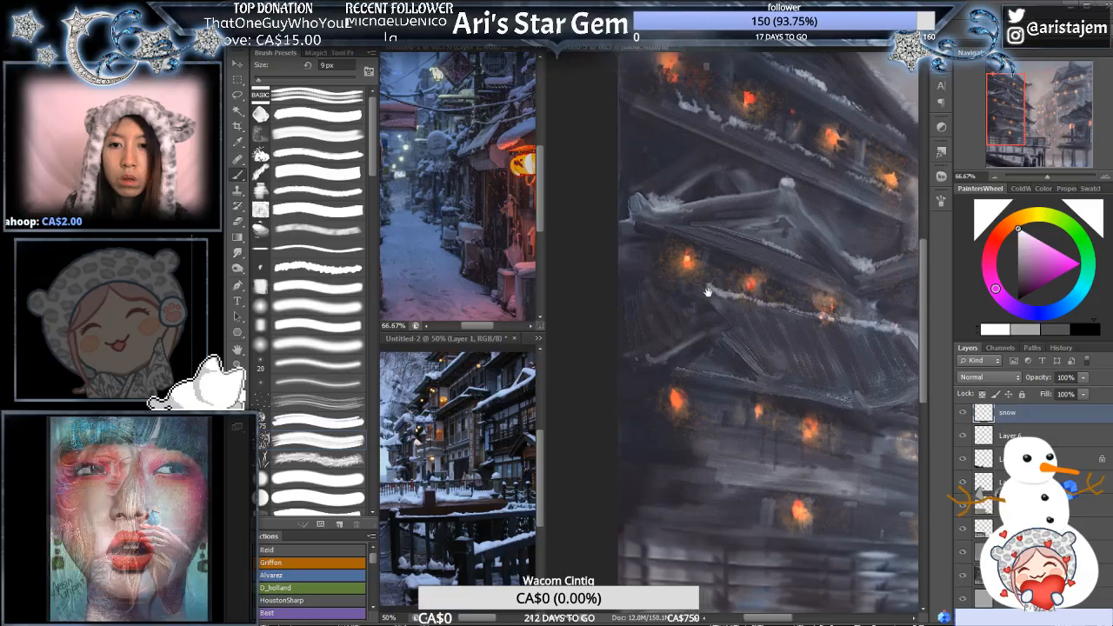
- Dab near-white snow on the small left gable of the lower roof and along the eave beside it at 9 px
left_click_drag(650, 292, 722, 299)
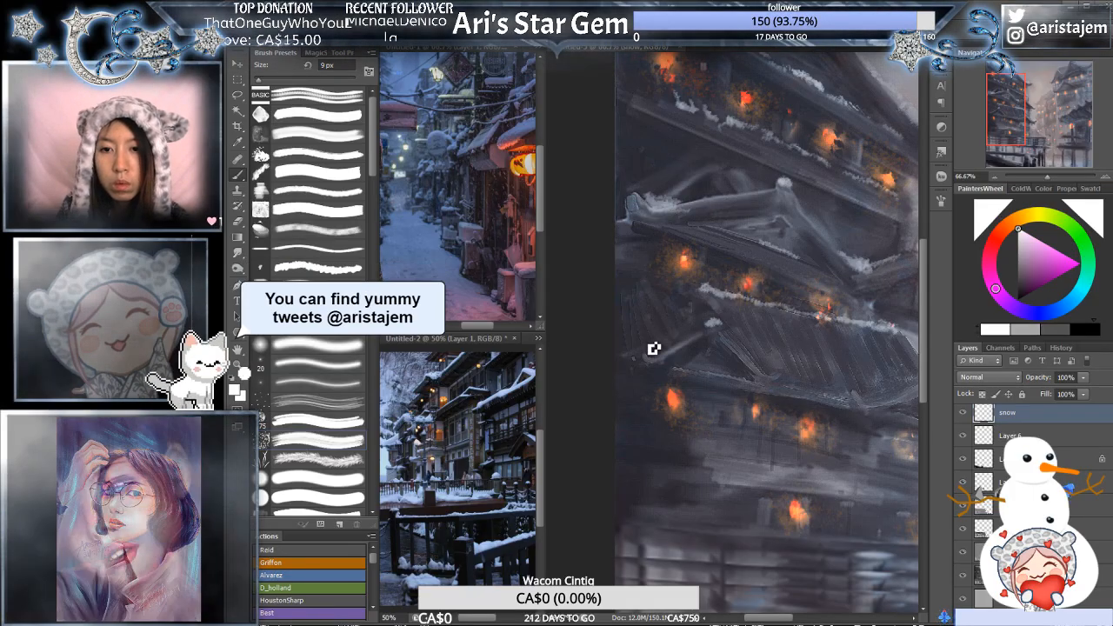
left_click(667, 359, "alt")
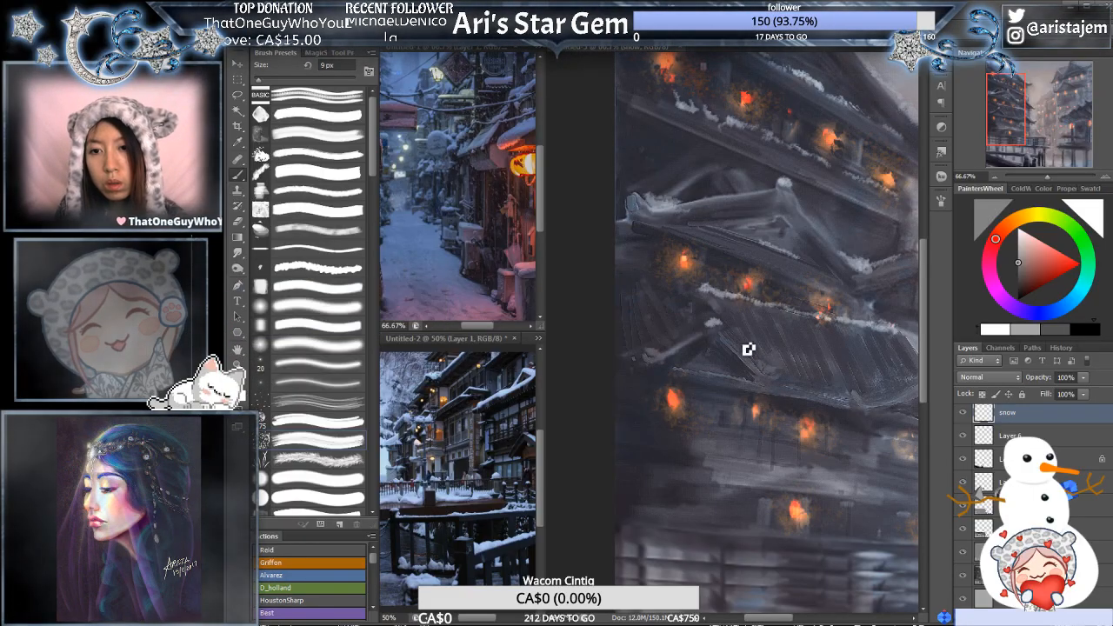
mouse_move(869, 361)
left_mouse_down()
mouse_move(801, 357)
mouse_move(786, 378)
left_mouse_up()
left_click(827, 403, "alt")
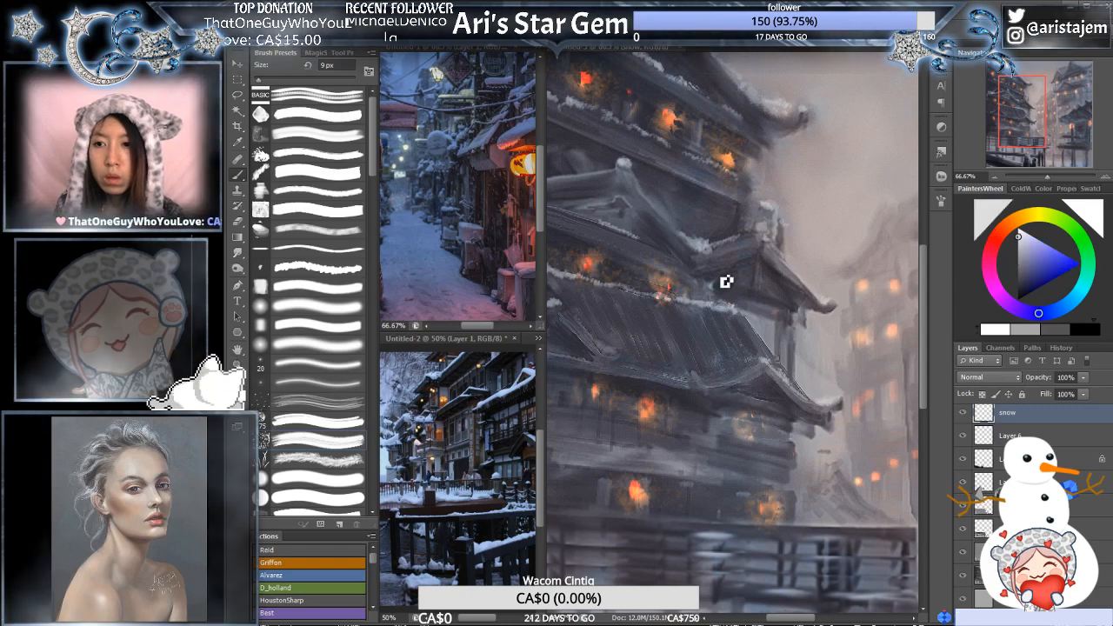
left_click_drag(676, 293, 759, 286)
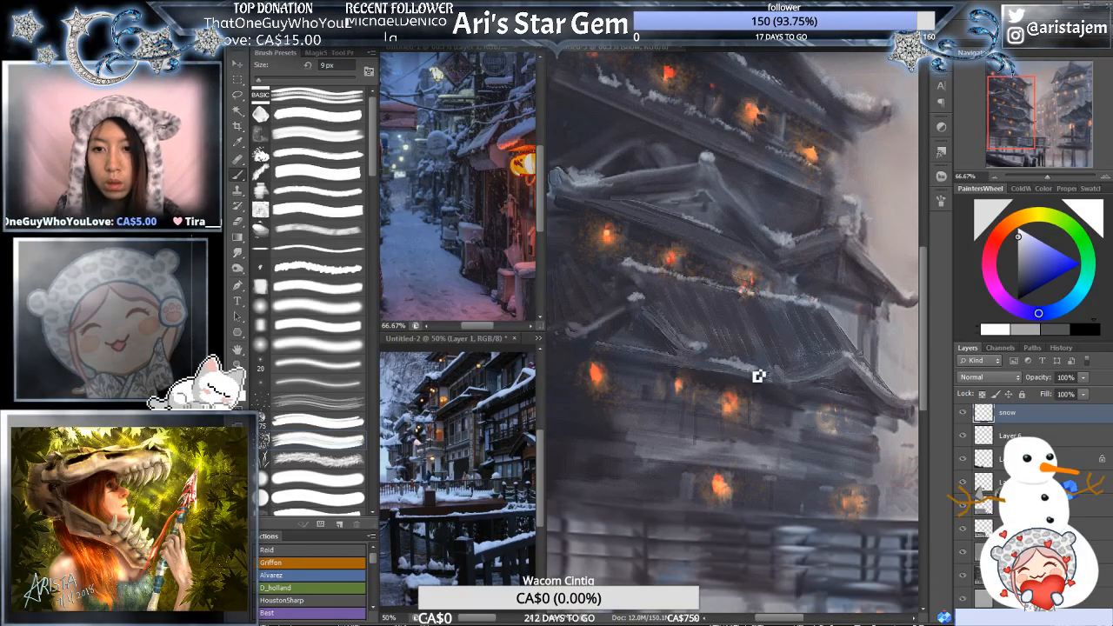
- Paint snow on the lower roof's eave and the wall ledge beneath it with the brush at 15 px, refining at 8 px
key("bracketright")
key("bracketright")
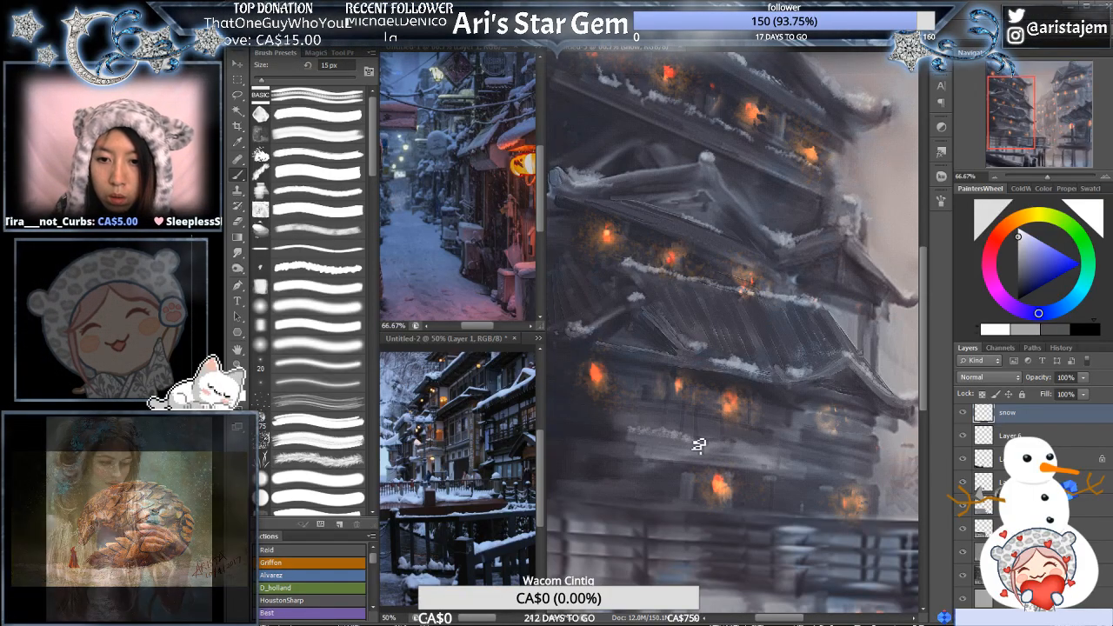
key("bracketleft")
key("bracketleft")
key("bracketleft")
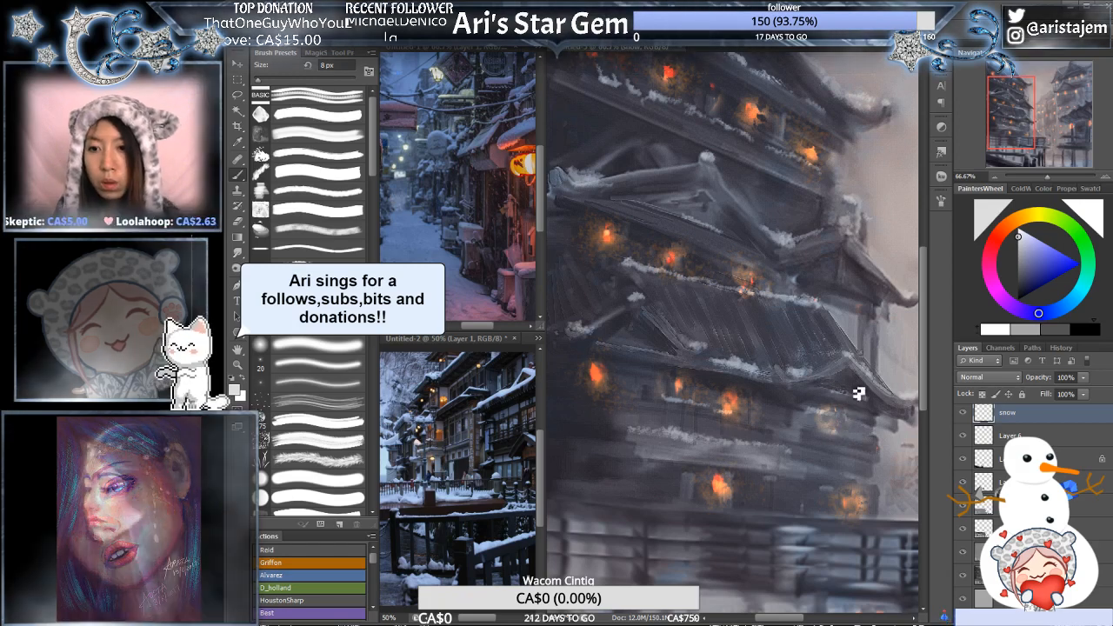
- Paint a snow line along the balcony's top rail at 8 px, undoing and redoing a misplaced stroke
left_click_drag(862, 388, 827, 304)
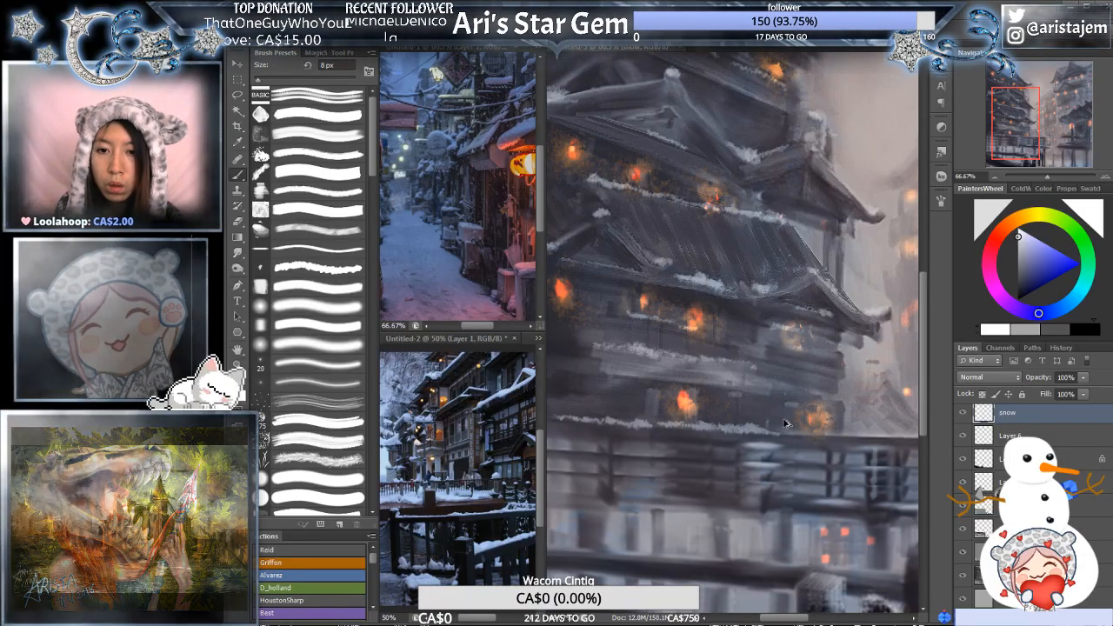
key("ctrl+z")
mouse_move(788, 411)
left_mouse_down()
mouse_move(693, 415)
mouse_move(705, 416)
left_mouse_up()
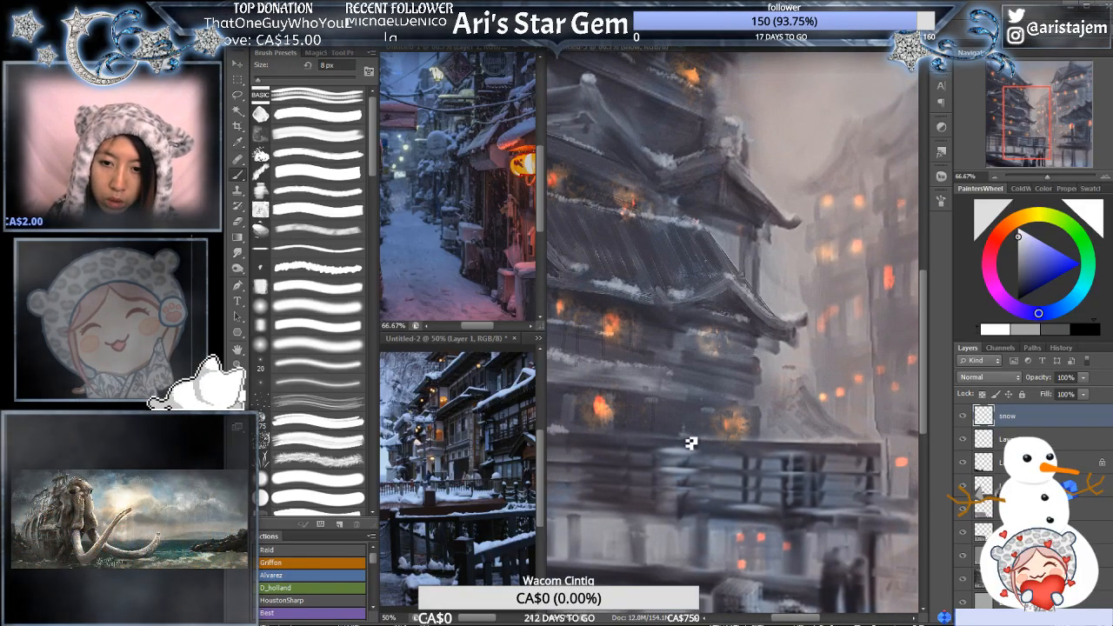
left_click_drag(640, 397, 725, 393)
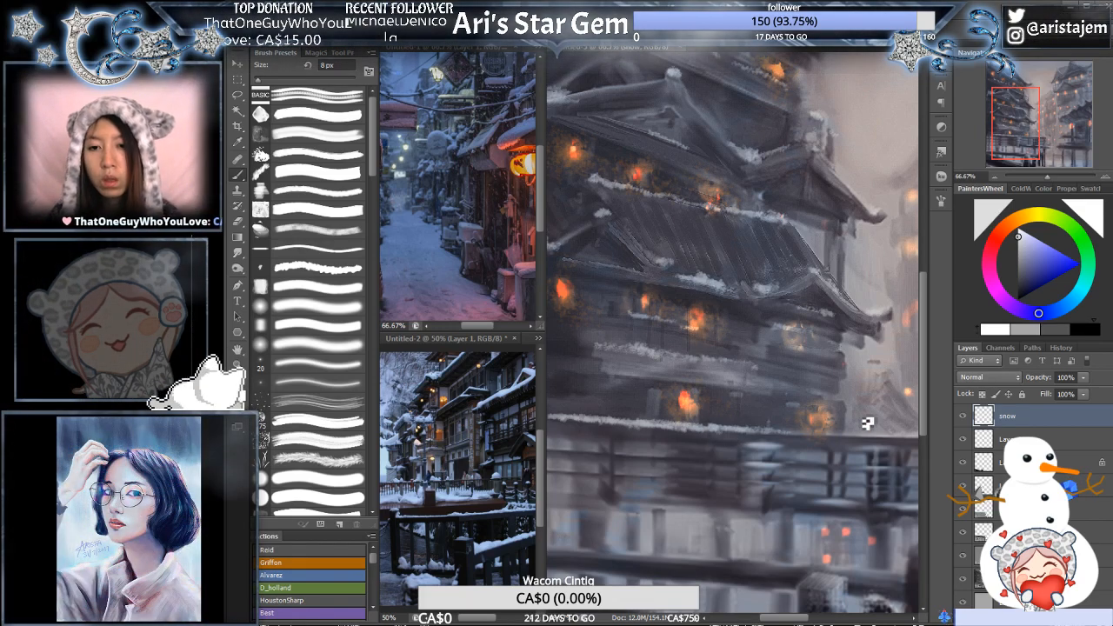
left_click_drag(869, 423, 786, 425)
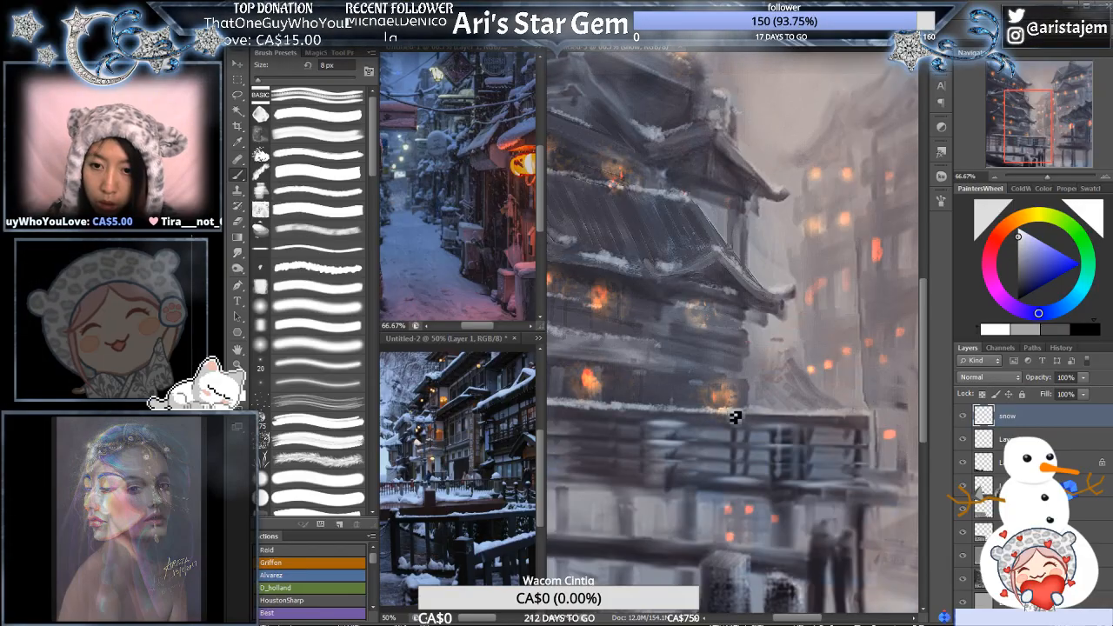
- Extend the snow to the right end of the balcony's top rail and paint thin snow lines on its lower rails
mouse_move(851, 385)
left_mouse_down()
mouse_move(743, 340)
mouse_move(774, 348)
left_mouse_up()
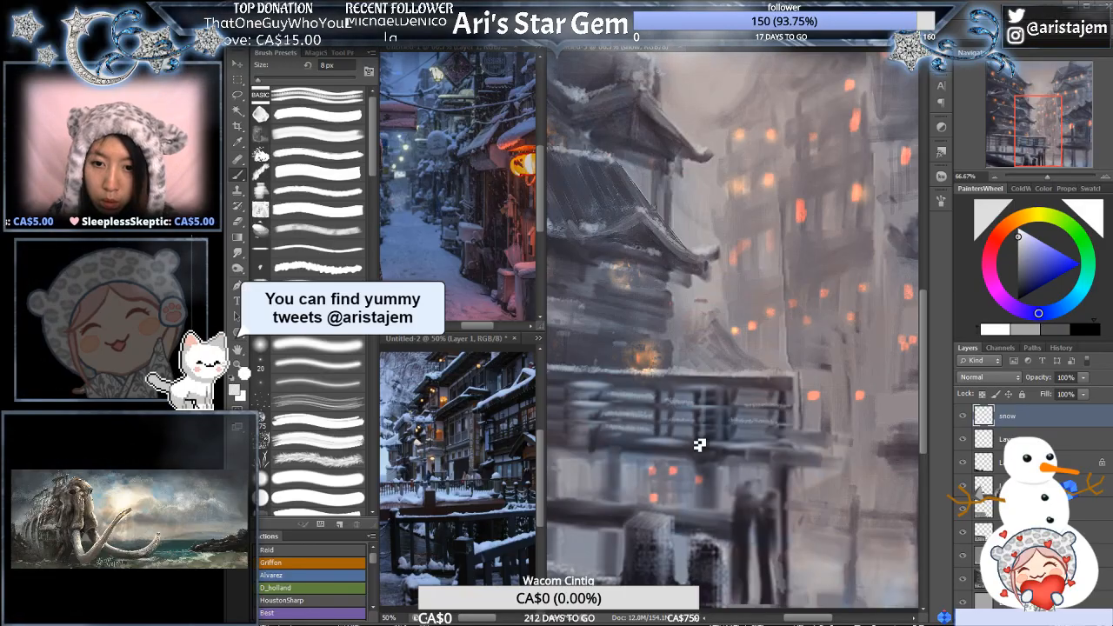
left_click_drag(586, 381, 759, 369)
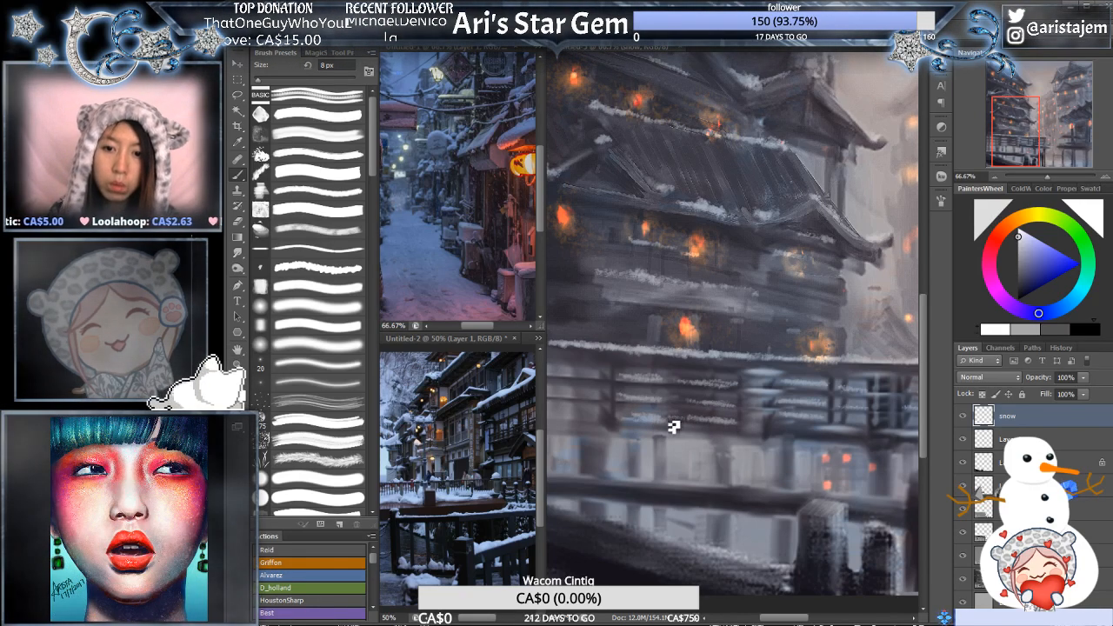
left_click_drag(564, 377, 686, 378)
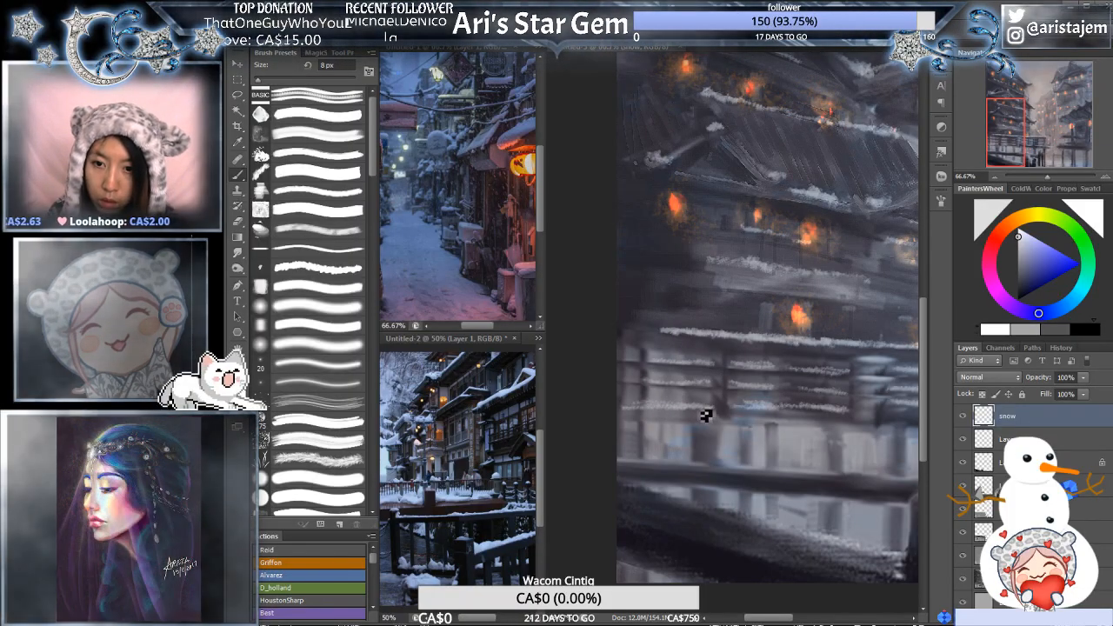
- Cover the dark foreground slope below the balcony with snow using the spatter brush at 30 and 35 px
key("ctrl+minus")
left_click_drag(786, 339, 670, 330)
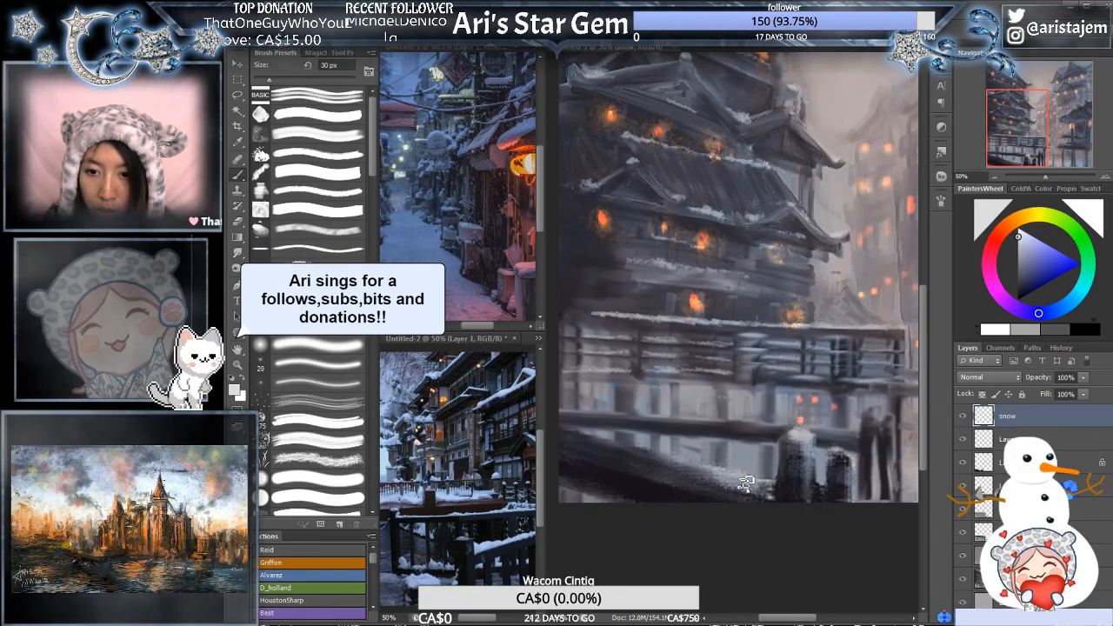
key("bracketright")
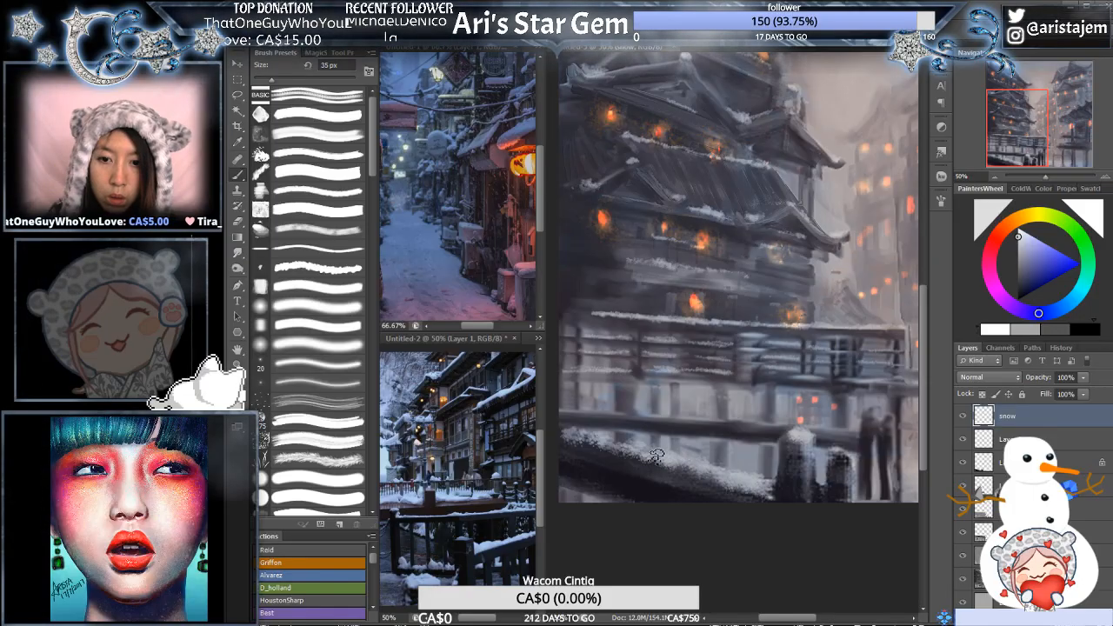
- Paint snow caps on the foreground fence posts with the brush reduced to 20 px
left_click_drag(706, 370, 571, 352)
key("bracketleft")
key("bracketleft")
key("bracketleft")
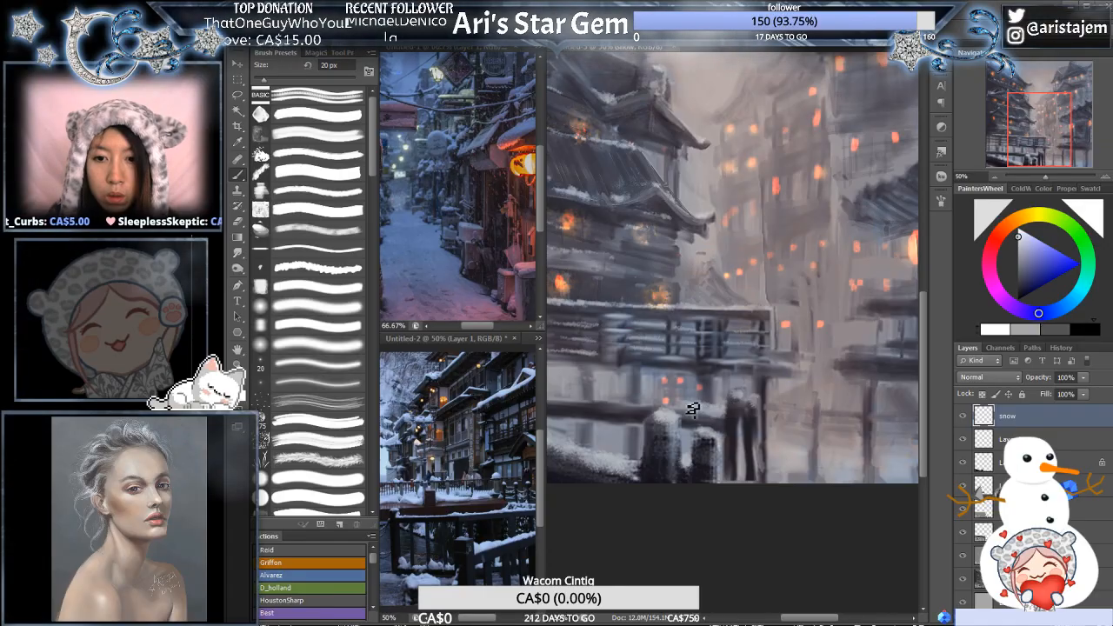
- Paint near-white snow along the horizontal rail above the foreground slope at 20, 10 and 15 px, and switch to the 80 px eraser
mouse_move(605, 402)
left_mouse_down()
mouse_move(718, 401)
mouse_move(721, 410)
left_mouse_up()
left_click(1018, 229)
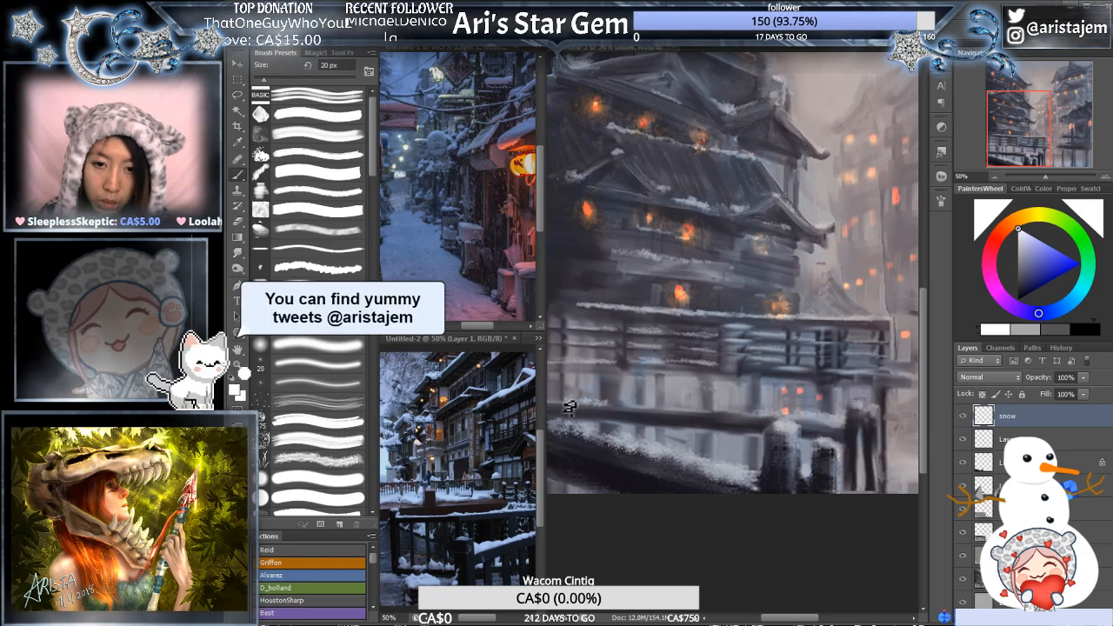
left_click_drag(564, 351, 609, 358)
key("bracketleft")
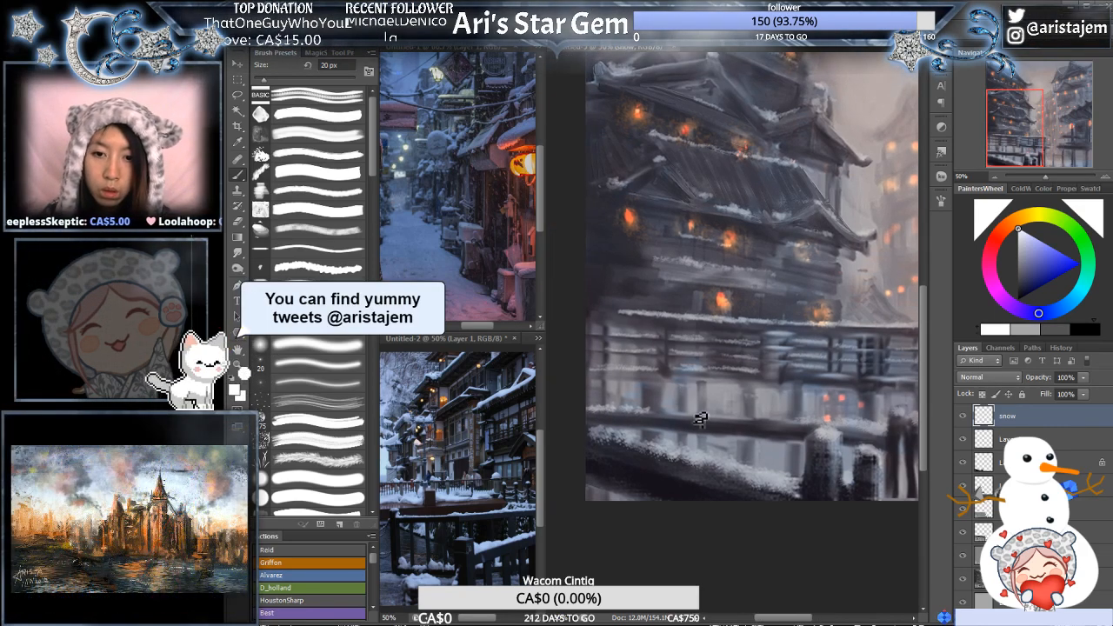
key("bracketleft")
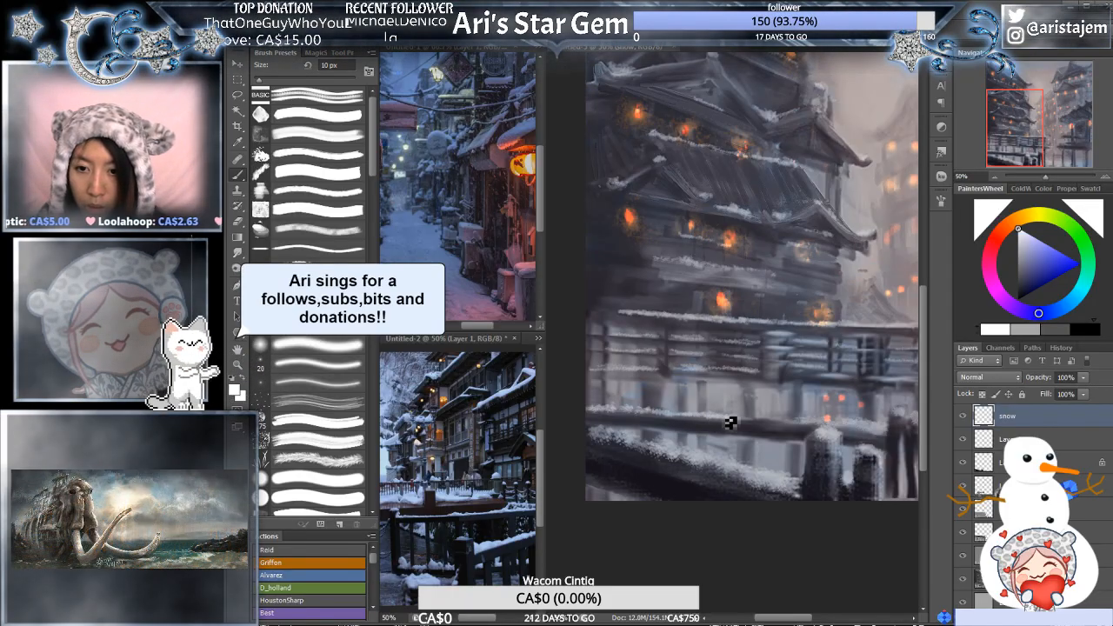
key("bracketright")
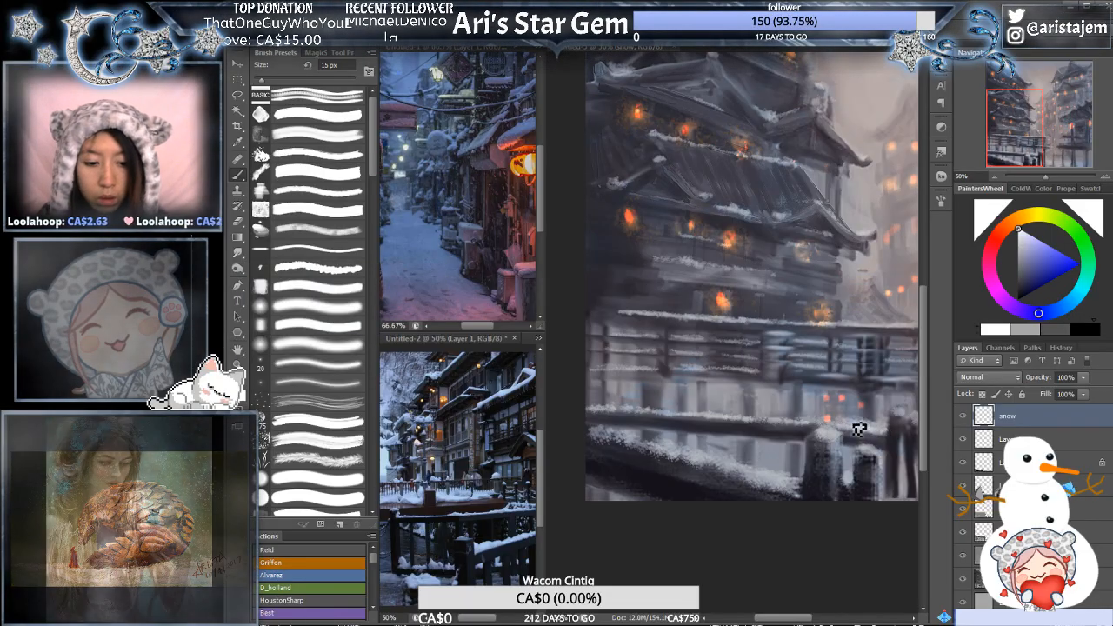
key("e")
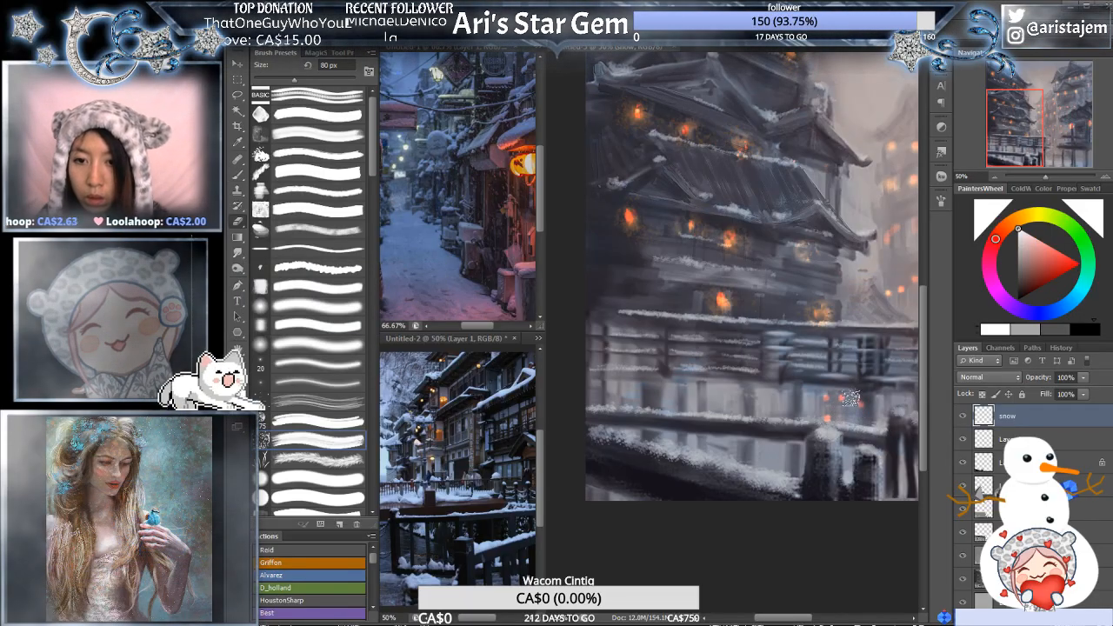
- Paint snow along the walkway edge below the balcony's right end with the spatter brush at 15 px
left_click_drag(834, 381, 653, 339)
key("ctrl+minus")
left_click_drag(842, 300, 827, 293)
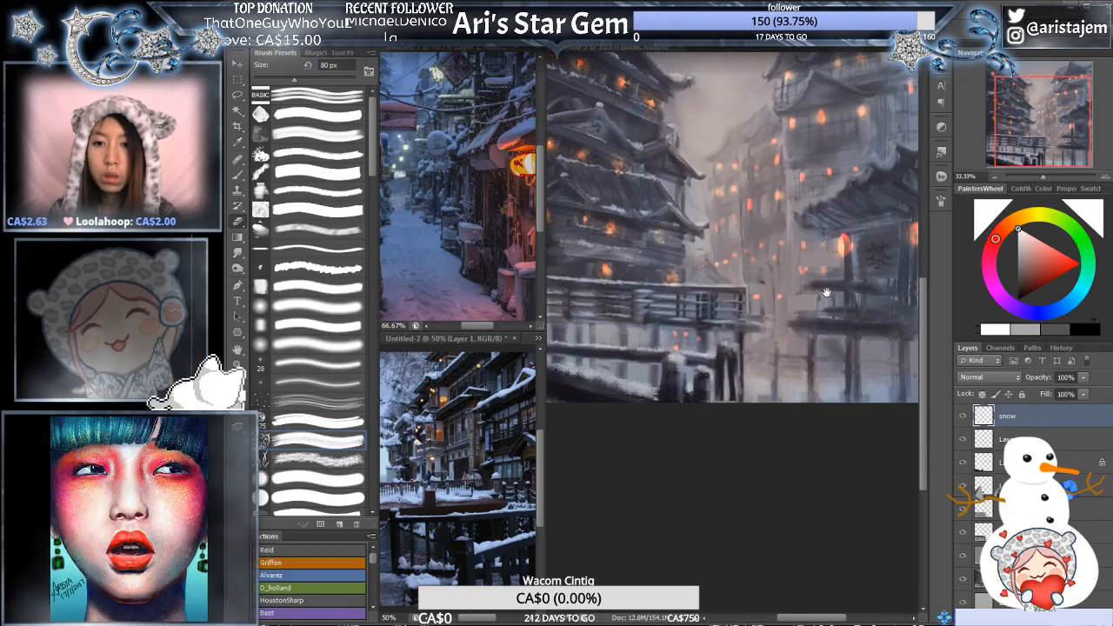
key("ctrl+plus")
key("ctrl+plus")
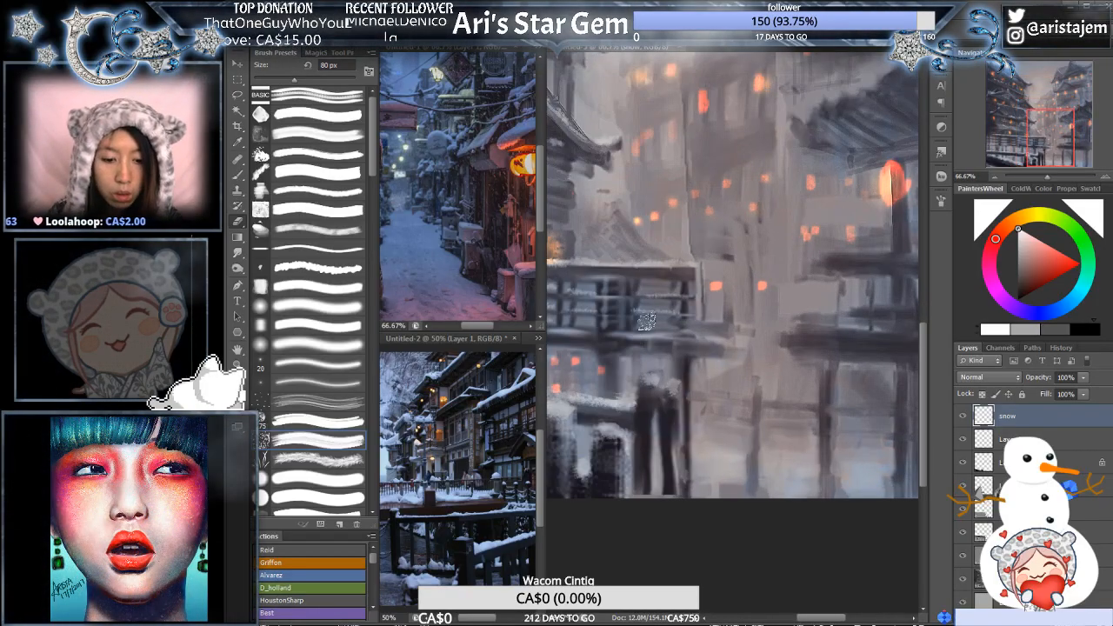
key("b")
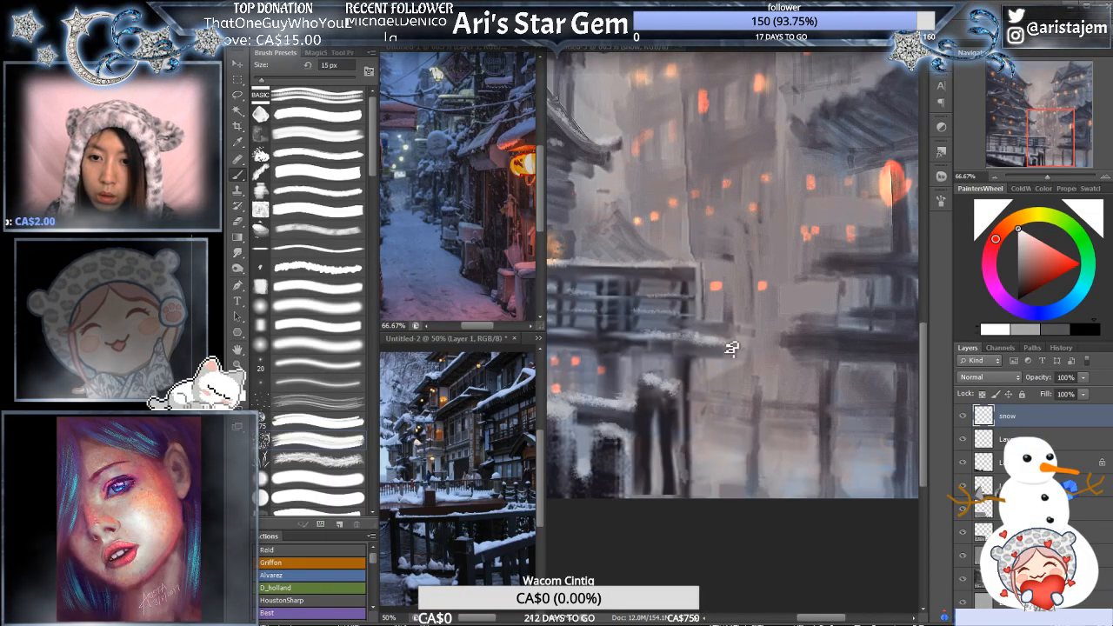
- Paint snow on the lower and upper ledges in front of the right-hand tea house at 15 px
left_click_drag(794, 307, 753, 316)
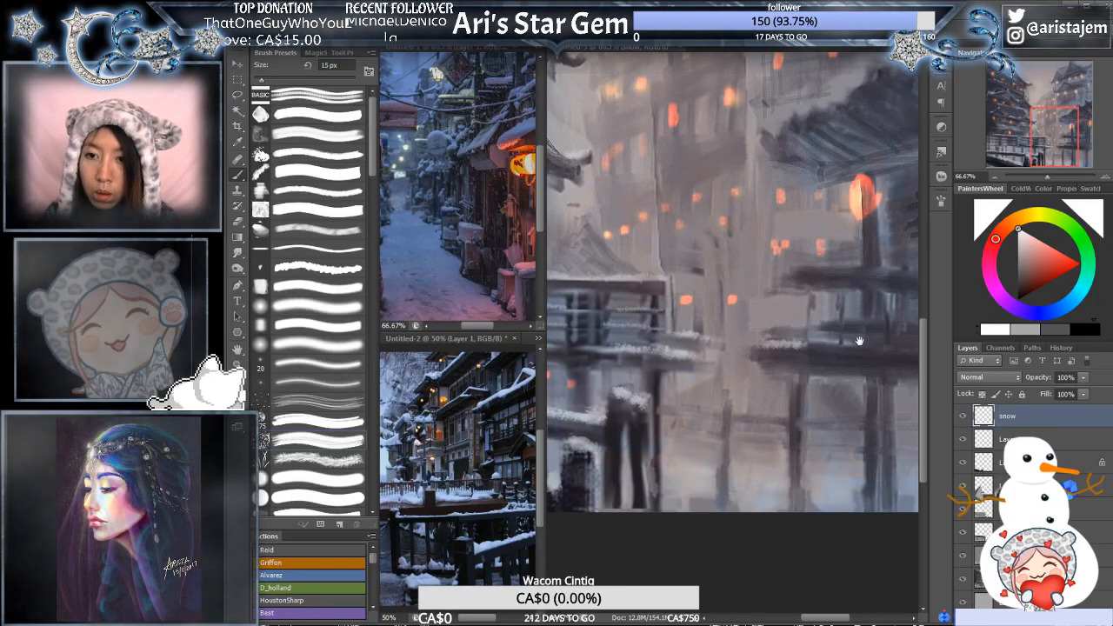
left_click_drag(846, 354, 767, 360)
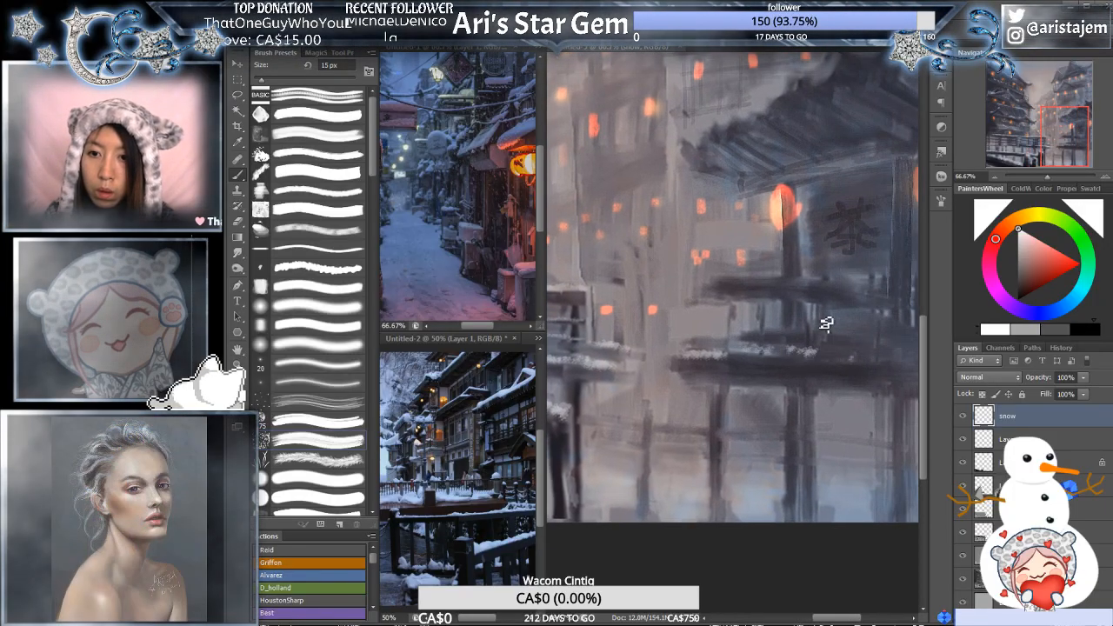
left_click_drag(742, 280, 776, 279)
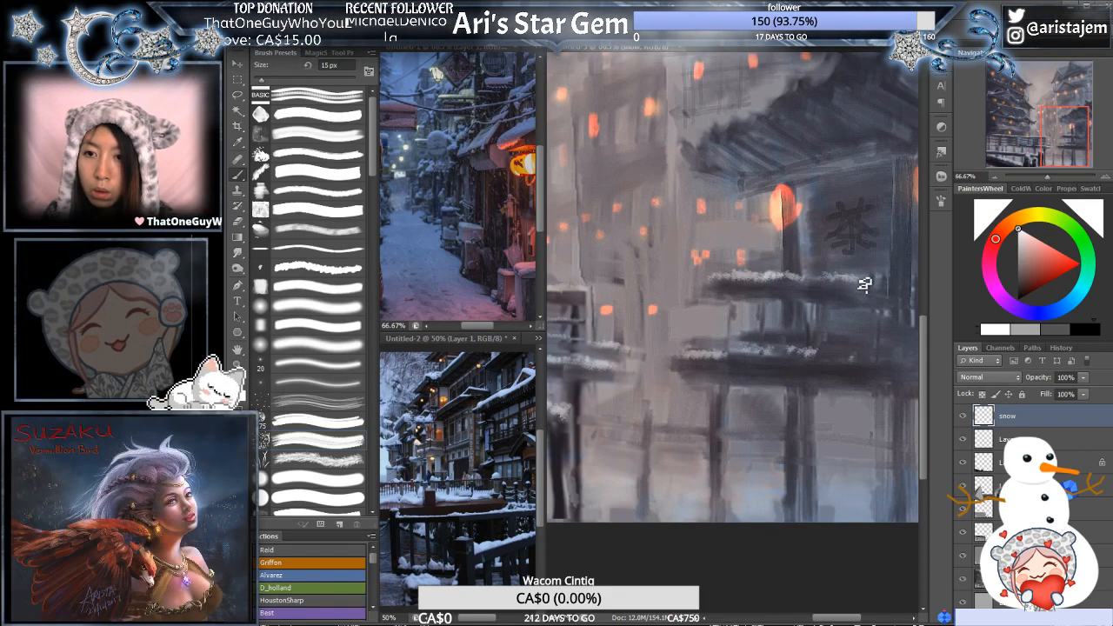
- Paint snow along the tea house's sloping roof and start snow on the left eave of the tall building above it
left_click_drag(809, 167, 762, 284)
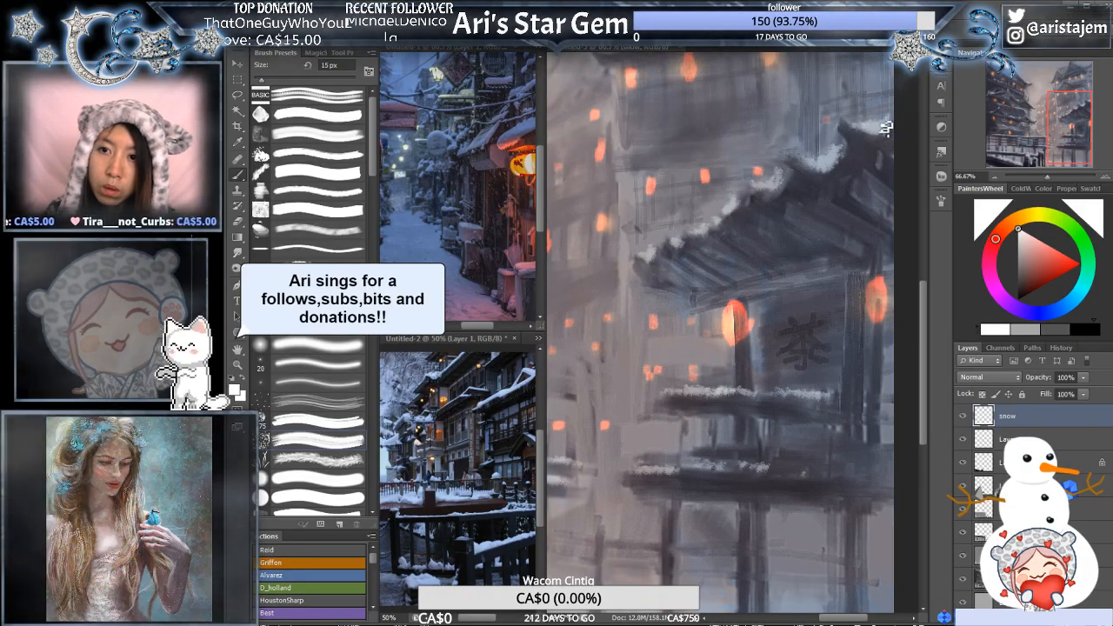
left_click_drag(683, 129, 839, 328)
left_click_drag(794, 131, 775, 180)
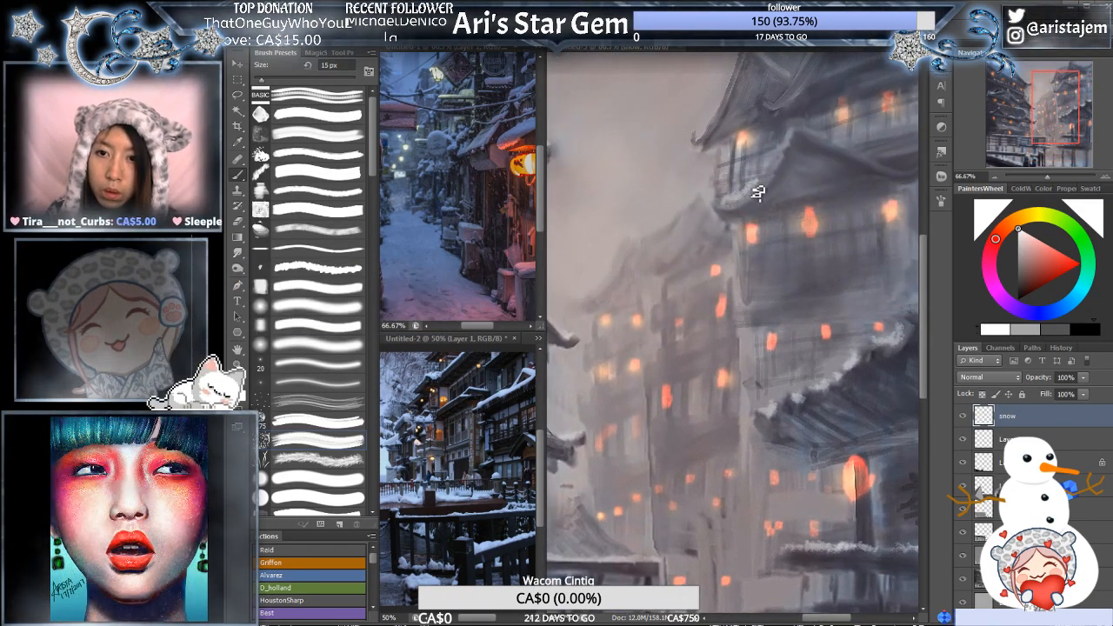
- Paint snow on the tall right-hand building's middle eaves at 15 px and along its top roofs at 9 px
left_click_drag(871, 154, 766, 224)
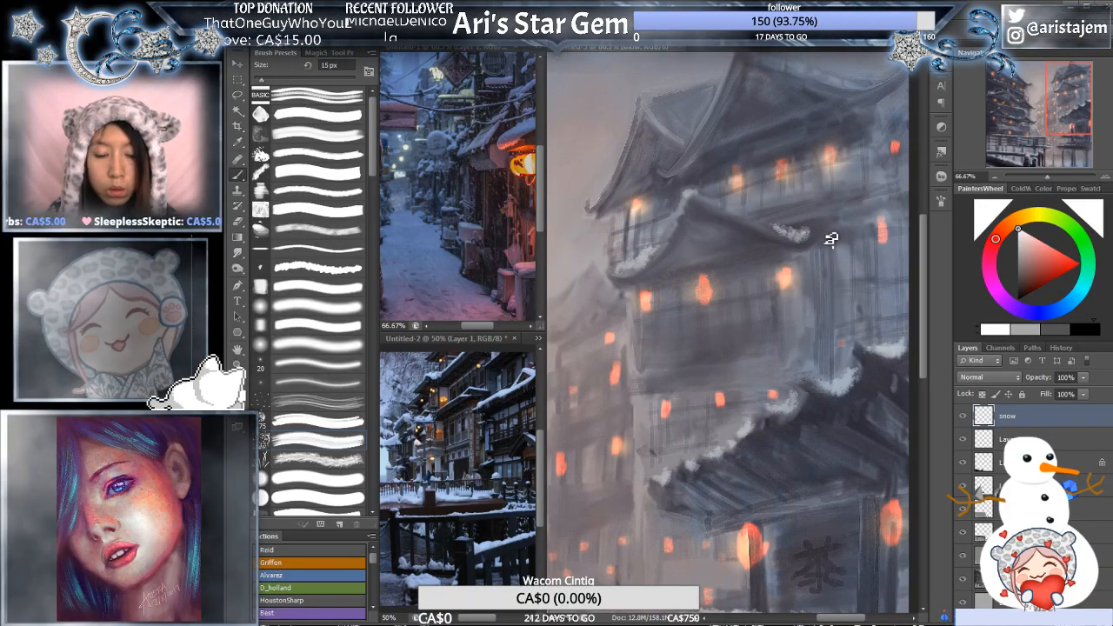
left_click_drag(767, 93, 783, 175)
key("bracketleft")
key("bracketleft")
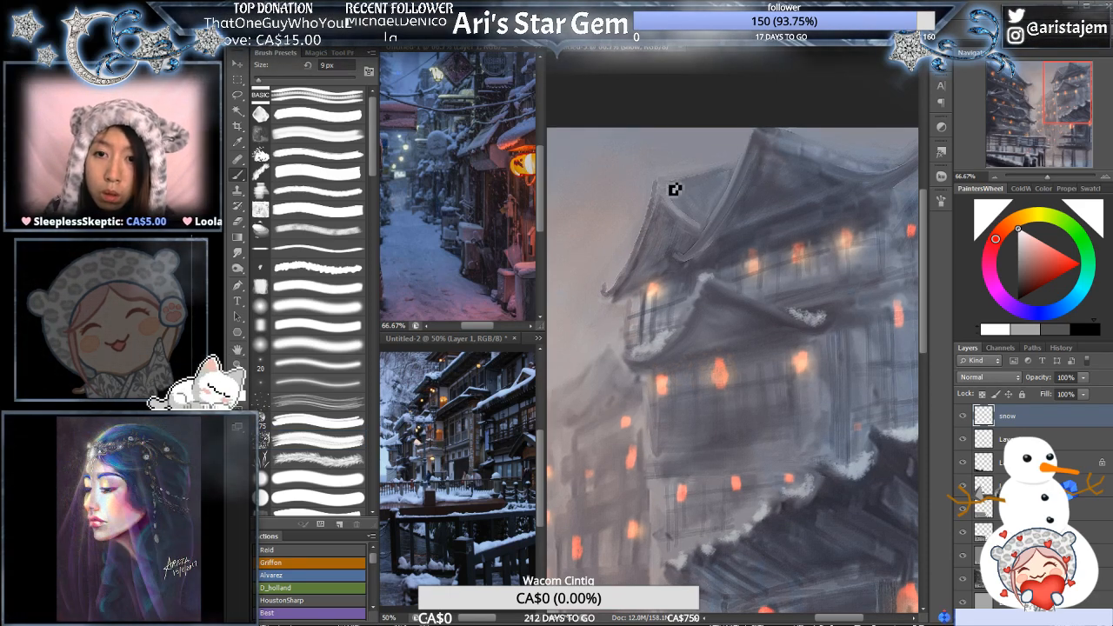
left_click_drag(679, 181, 746, 165)
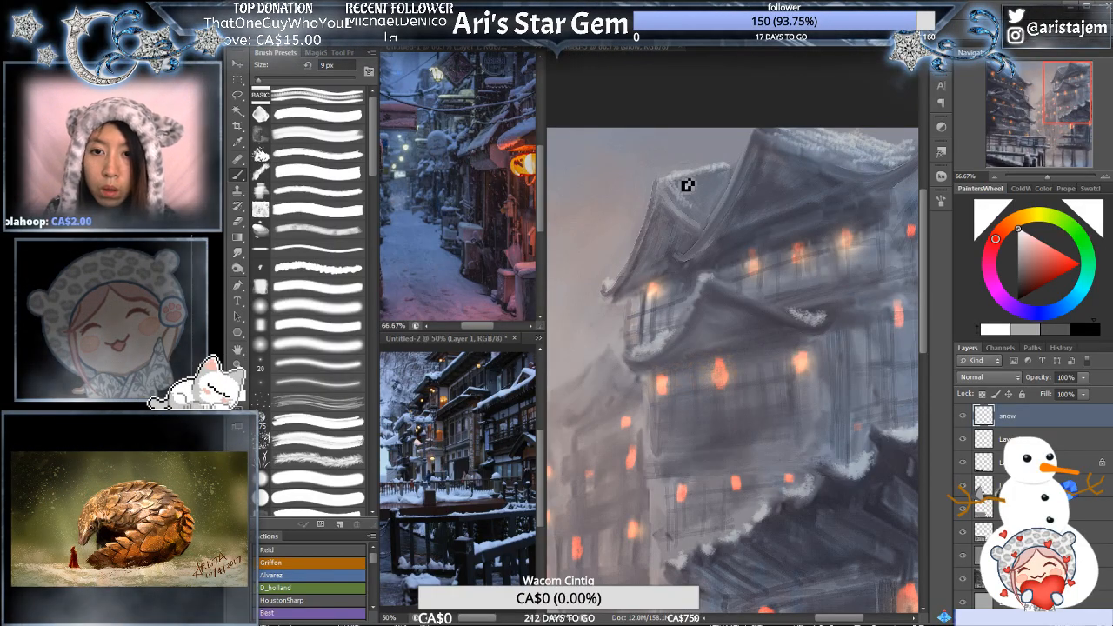
mouse_move(695, 181)
left_mouse_down()
mouse_move(721, 185)
mouse_move(710, 186)
mouse_move(721, 205)
mouse_move(721, 183)
mouse_move(733, 182)
mouse_move(690, 188)
mouse_move(710, 214)
mouse_move(702, 188)
mouse_move(715, 199)
mouse_move(693, 184)
mouse_move(715, 184)
mouse_move(685, 190)
left_mouse_up()
- Soften the tall building's roof snow with the 80 px eraser and paint thin snow lines along its ledges at 7 px
key("e")
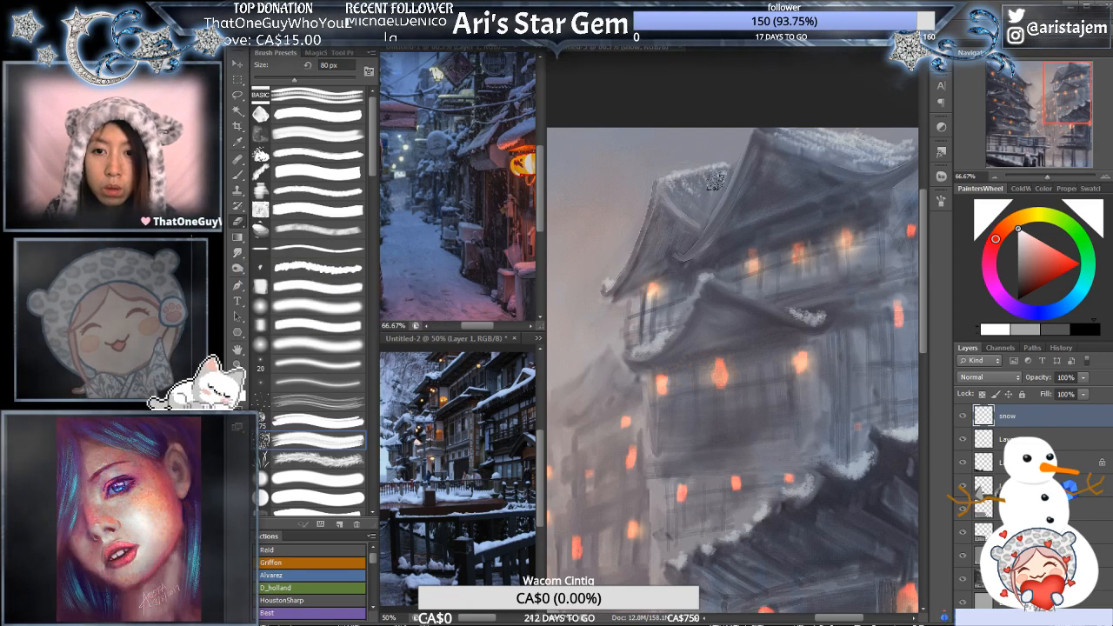
mouse_move(848, 256)
left_mouse_down()
mouse_move(823, 290)
mouse_move(815, 270)
left_mouse_up()
key("b")
key("bracketleft")
key("bracketleft")
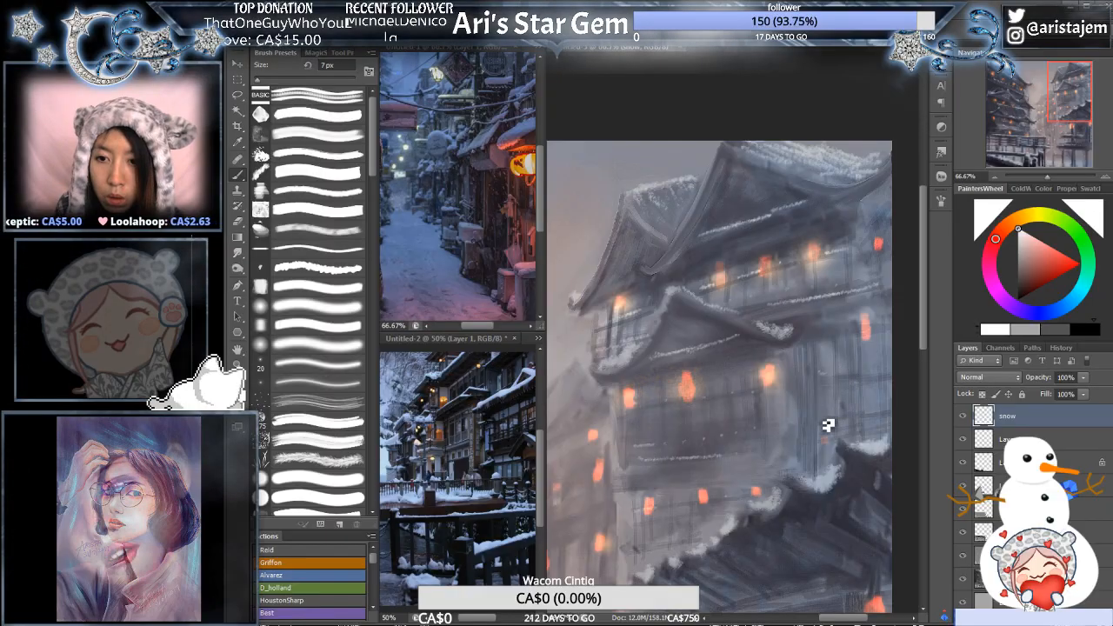
- Paint thin snow lines on the tea house's beam above the sign and on its front ledges at 8 px
left_click(753, 318, "alt")
left_click(753, 318, "alt")
mouse_move(769, 371)
left_mouse_down()
mouse_move(776, 259)
mouse_move(758, 292)
mouse_move(769, 285)
left_mouse_up()
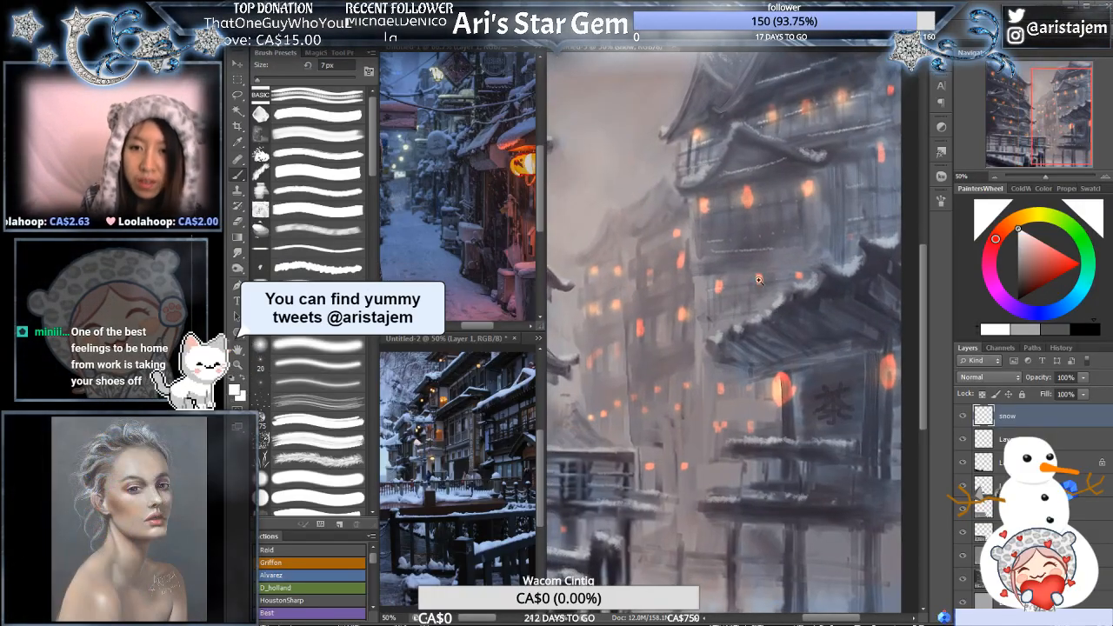
left_click(769, 284)
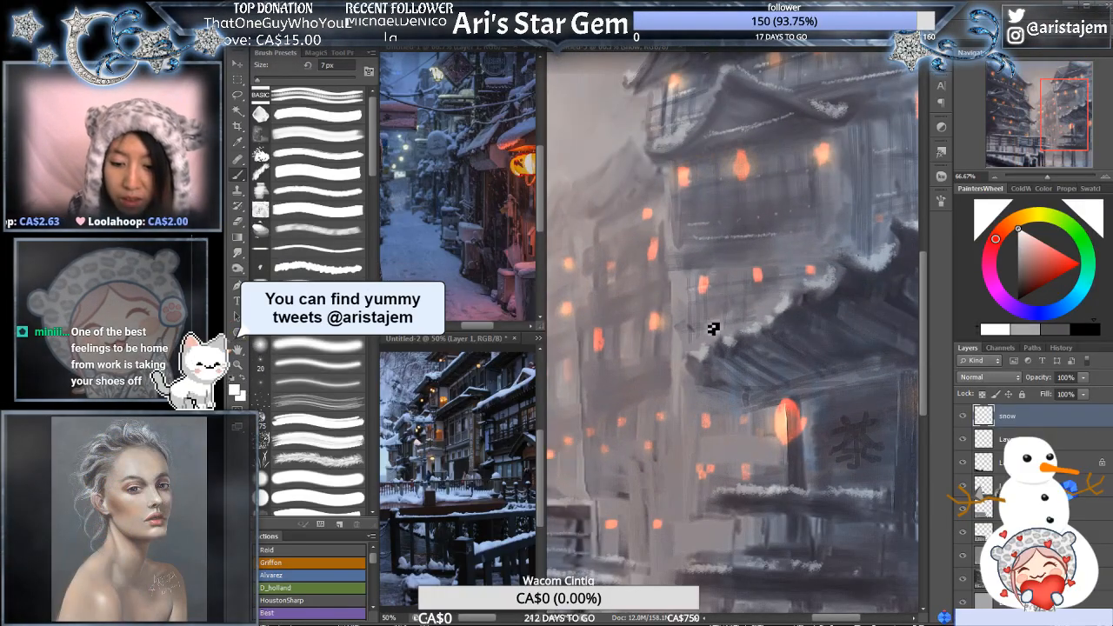
key("bracketleft")
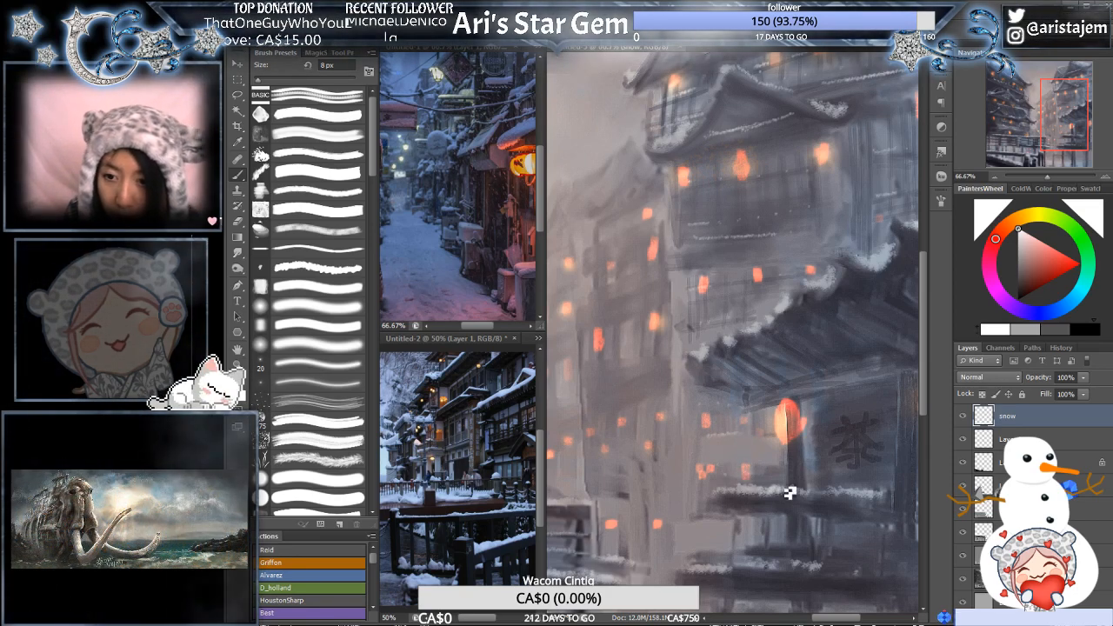
left_click_drag(854, 471, 787, 450)
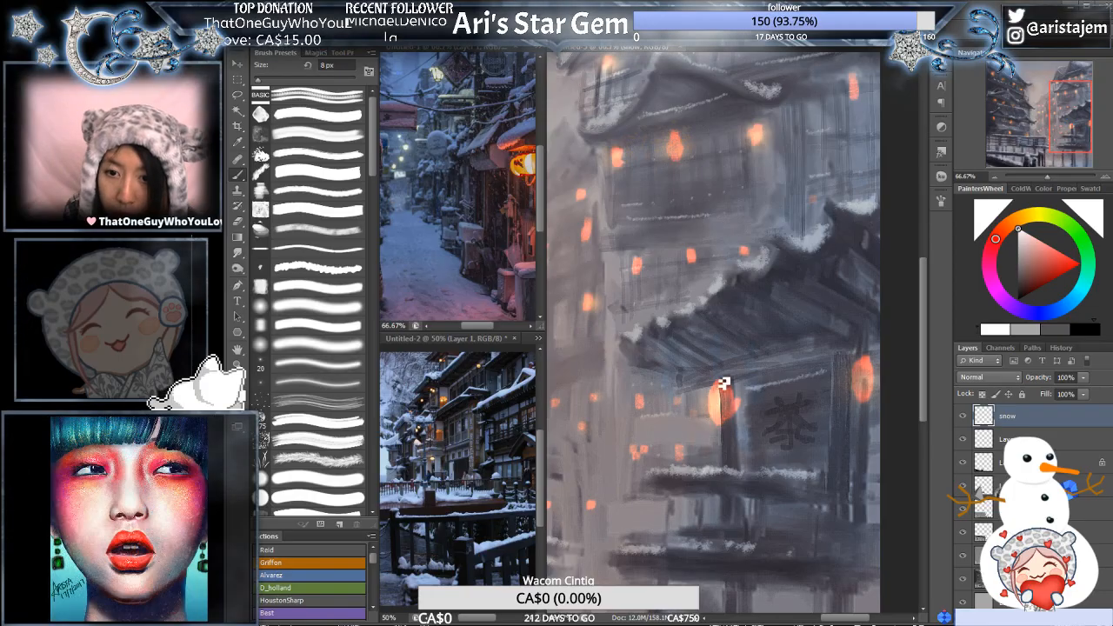
left_click_drag(793, 438, 822, 403)
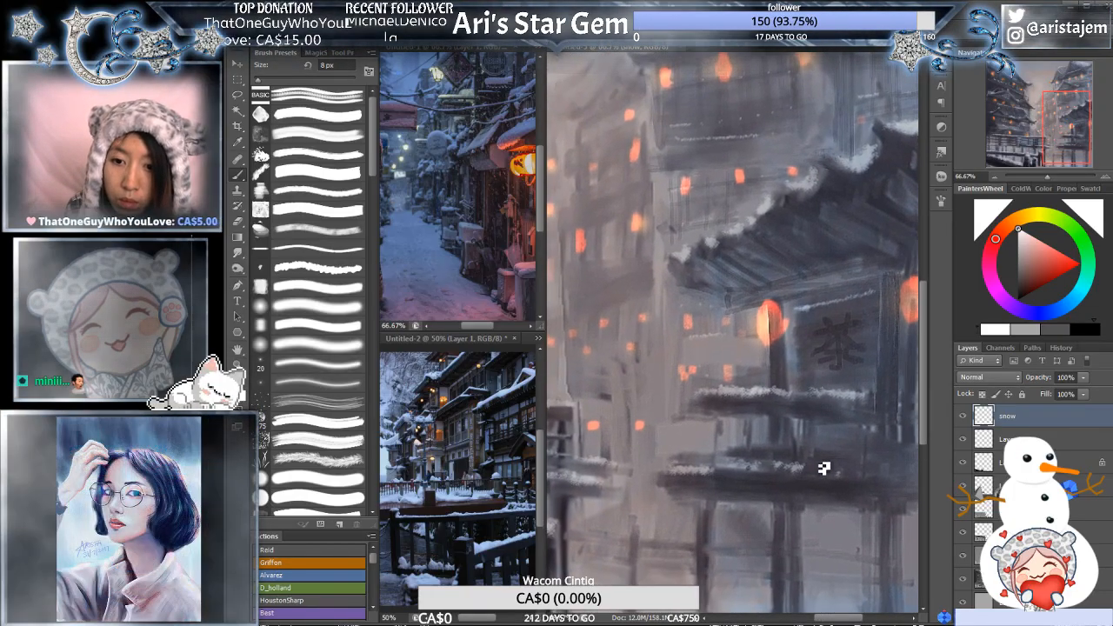
left_click_drag(857, 429, 750, 417)
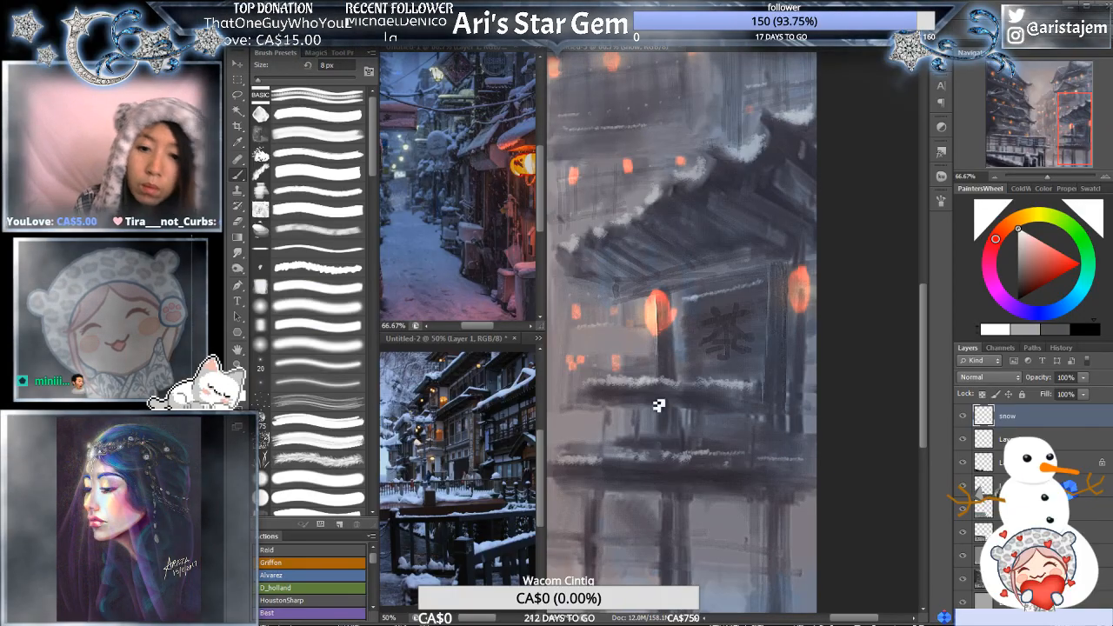
- Paint thin snow lines on the roofs and ledges of the distant central buildings at 8 px
left_click_drag(700, 407, 840, 405)
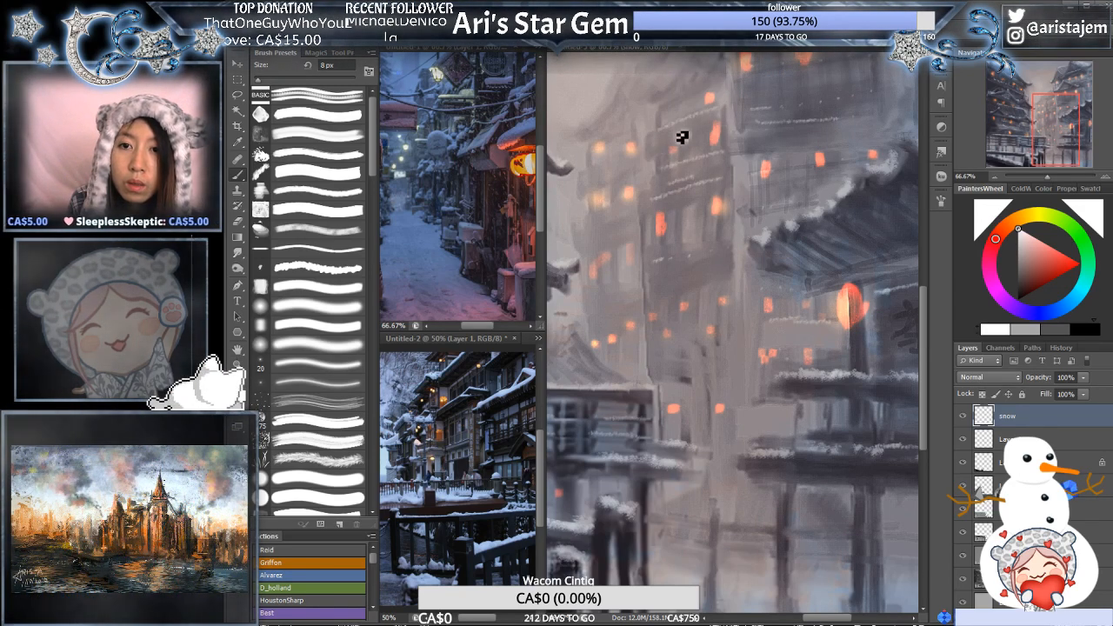
left_click_drag(722, 83, 635, 275)
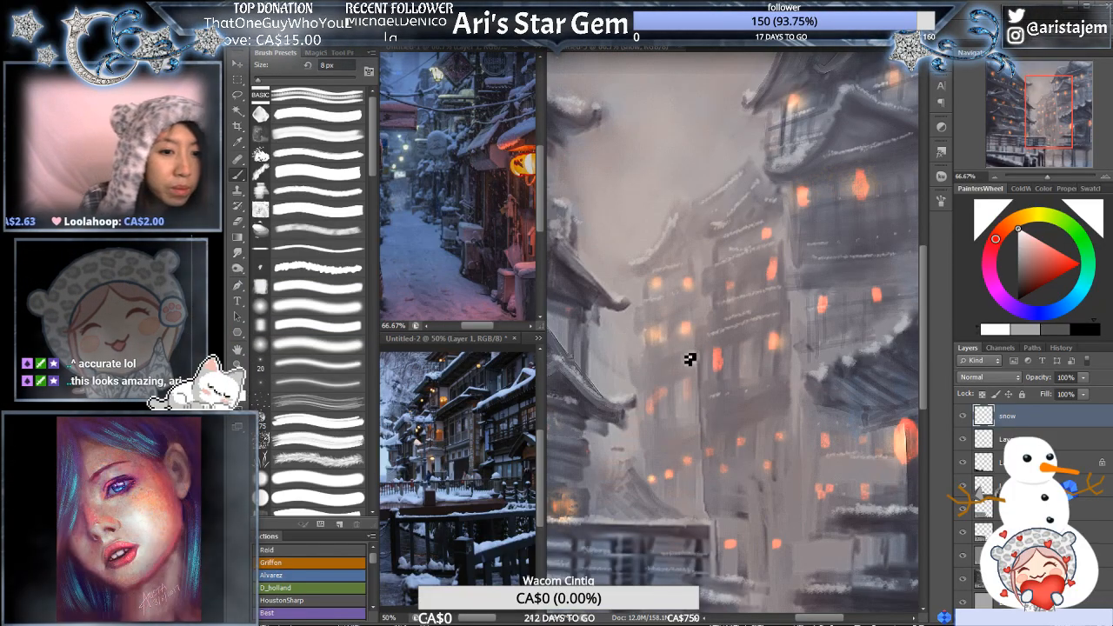
left_click_drag(692, 335, 695, 309)
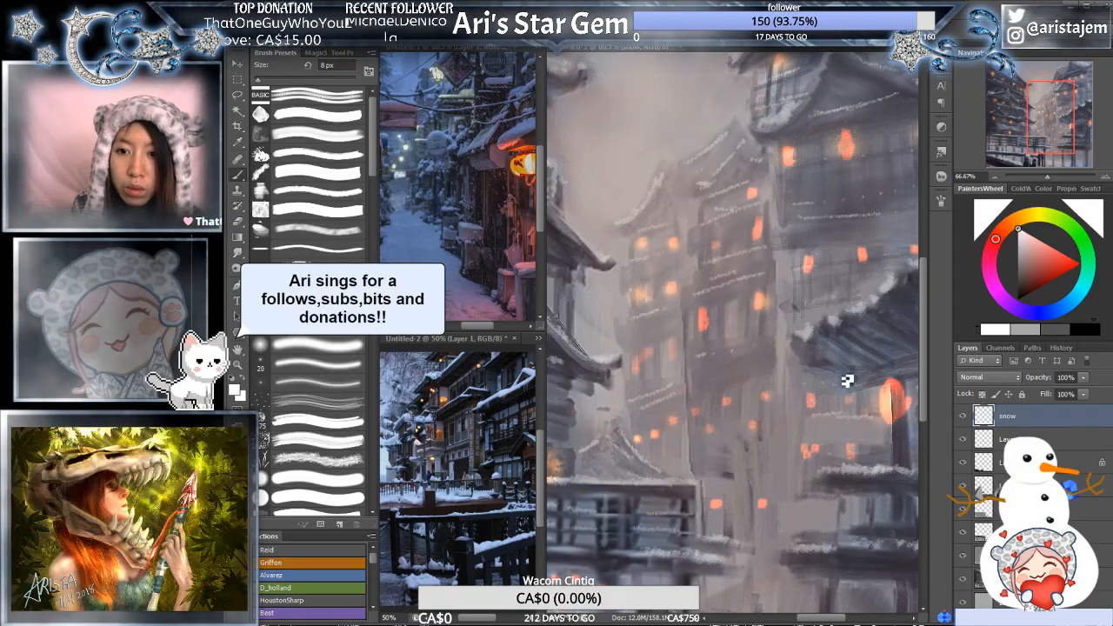
- Paint snow streaks down the tiled lower roof of the left pagoda at 8 px and soften them with the 80 px eraser
left_click(810, 399, "alt")
left_click(829, 403, "alt")
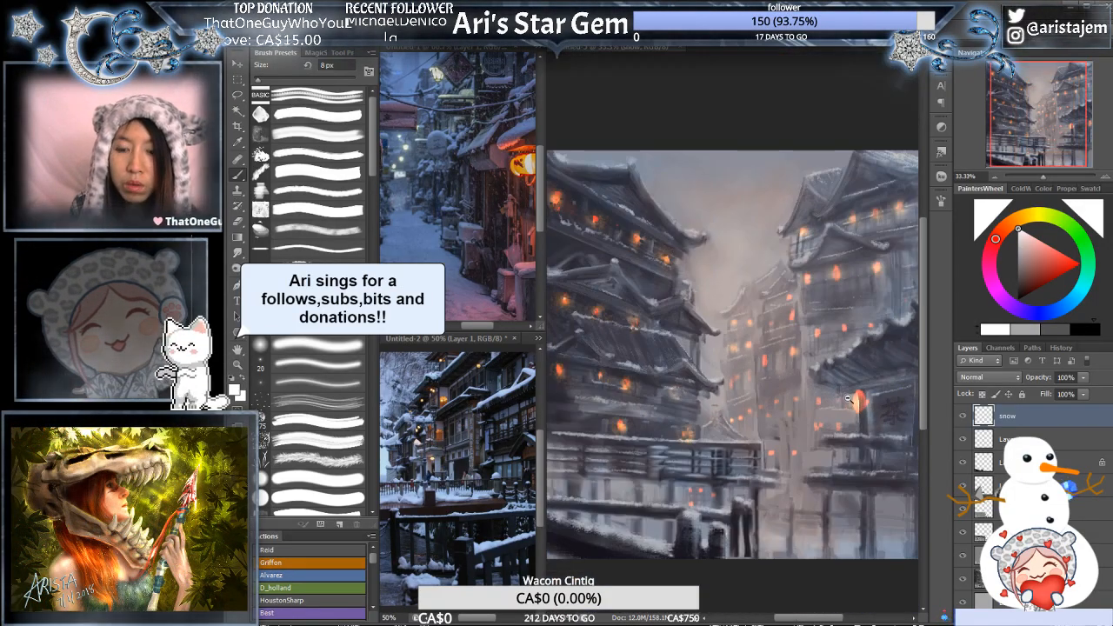
left_click(842, 401, "alt")
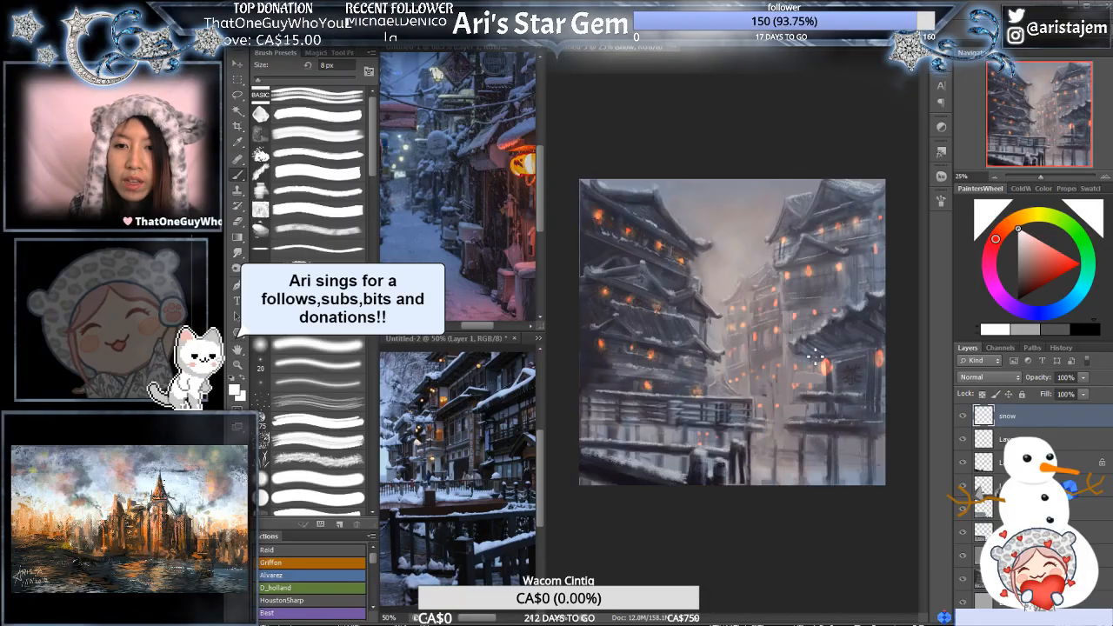
left_click(756, 336, "alt")
left_click(749, 344)
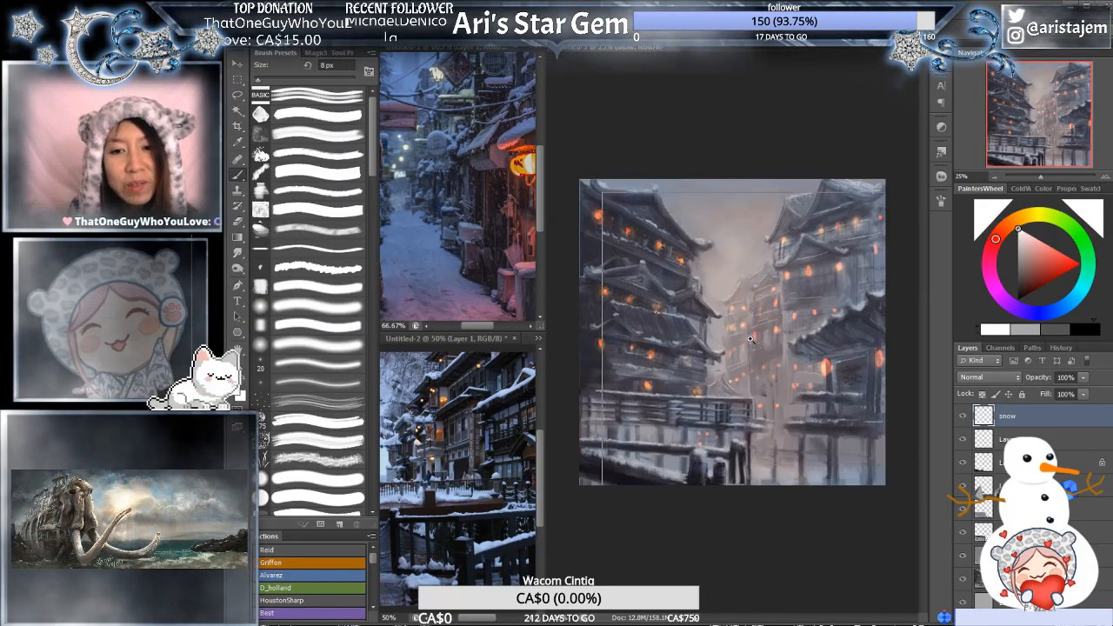
left_click(717, 301)
left_click(716, 302)
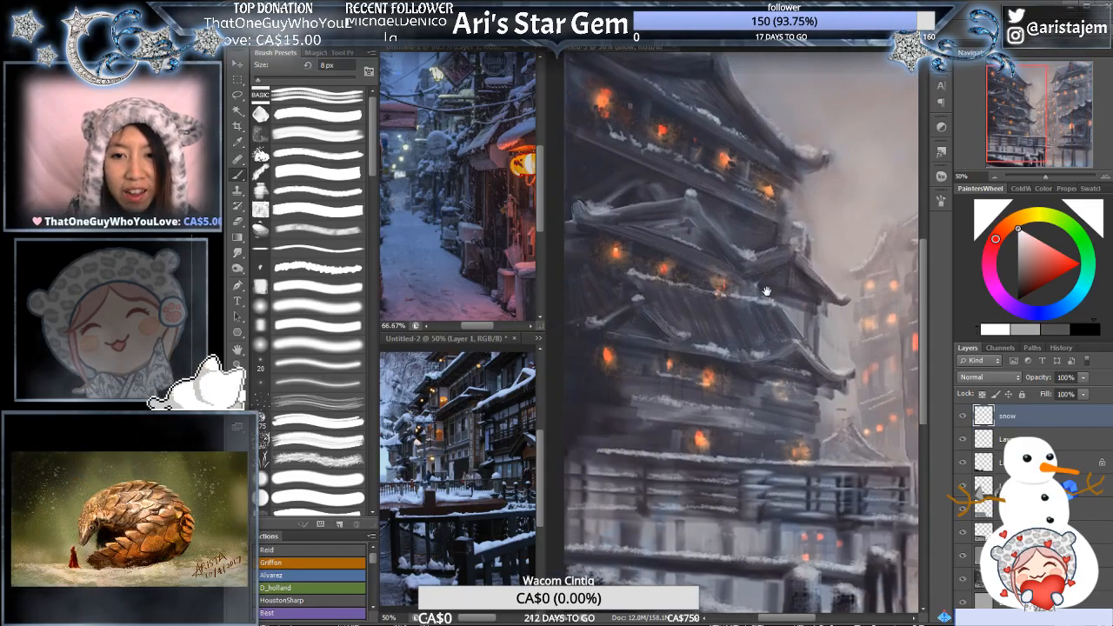
left_click(715, 305)
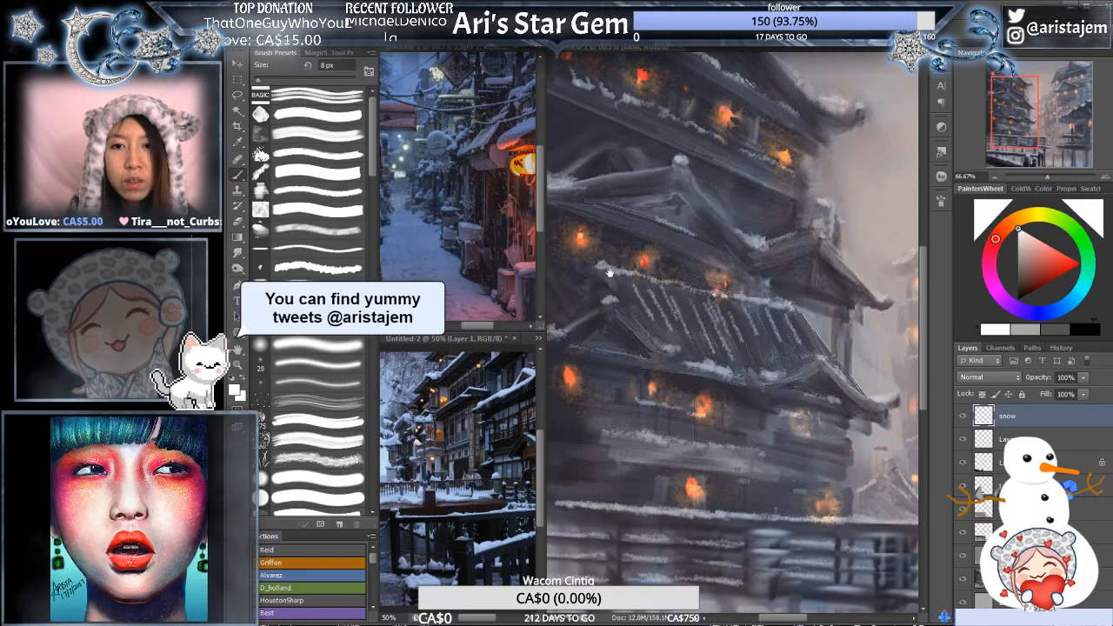
left_click_drag(642, 286, 682, 288)
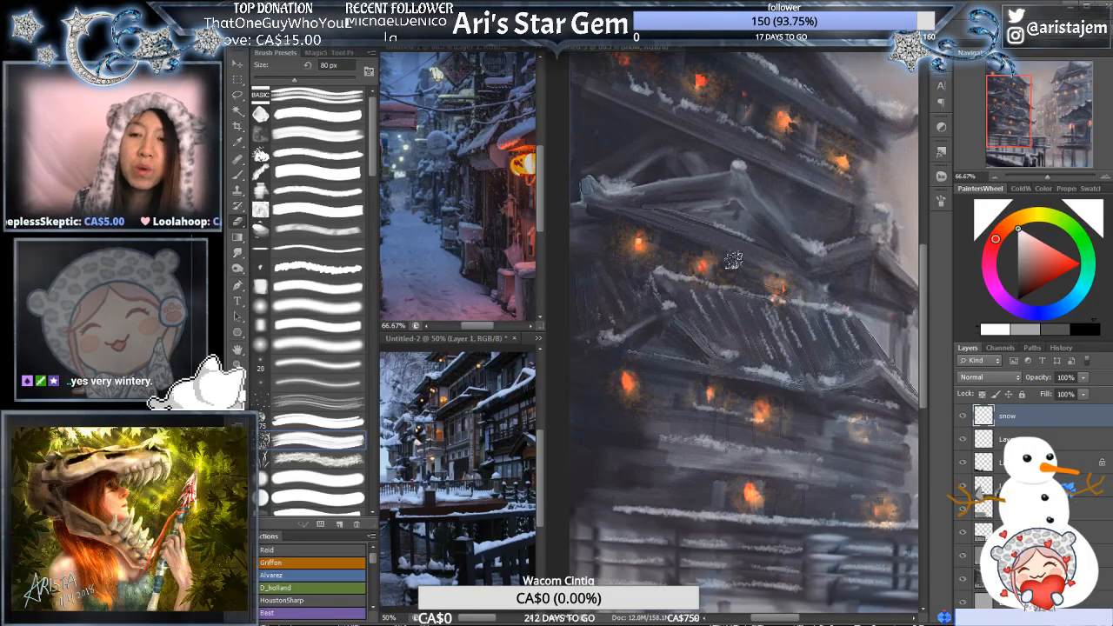
key("bracketleft")
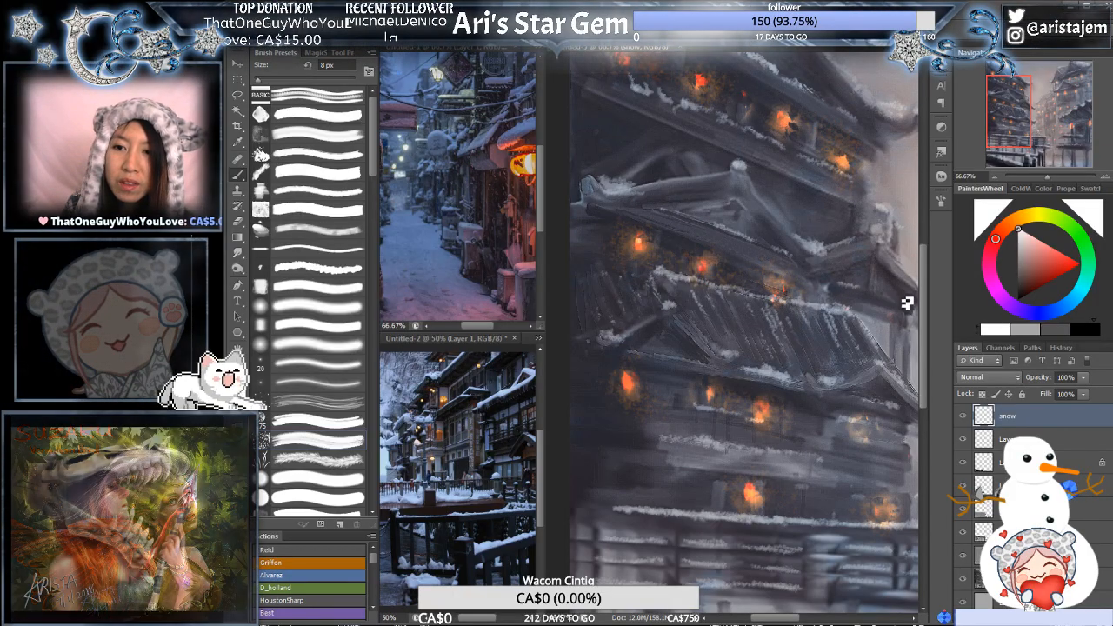
- Touch up the snow along the ridge and eaves of the left pagoda's tiled roof at 8 px
left_click_drag(895, 310, 844, 308)
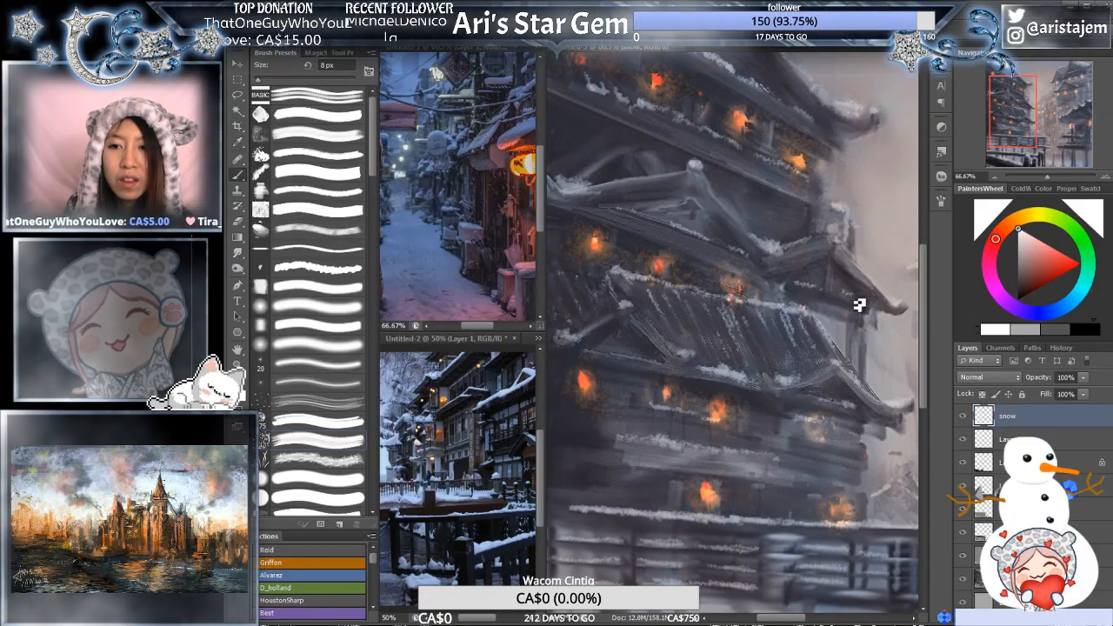
left_click_drag(884, 393, 855, 383)
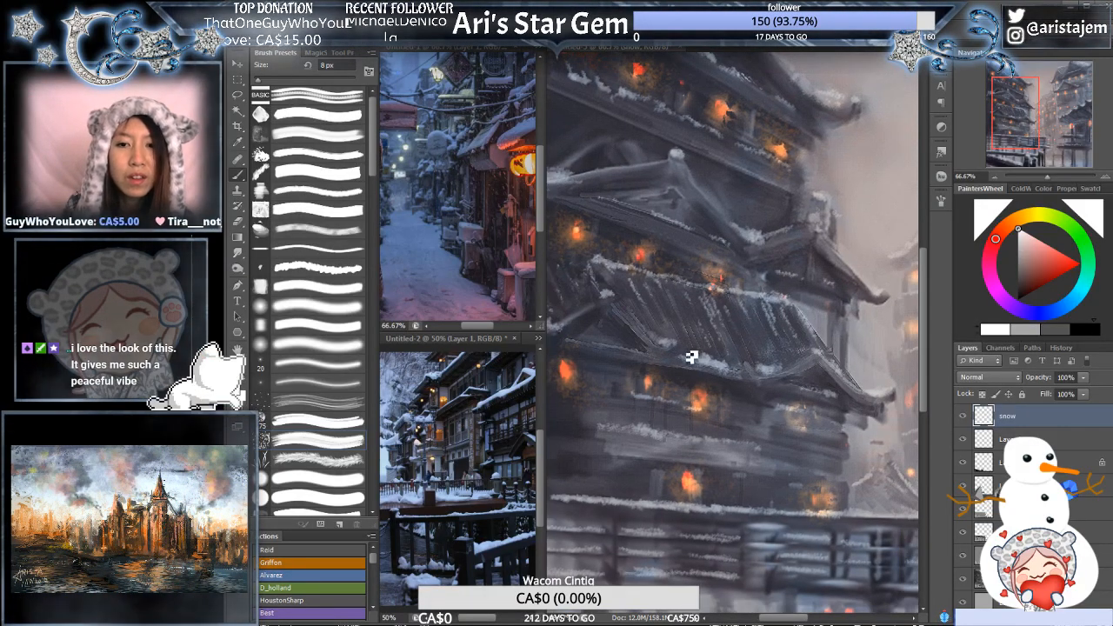
key("ctrl+minus")
key("ctrl+minus")
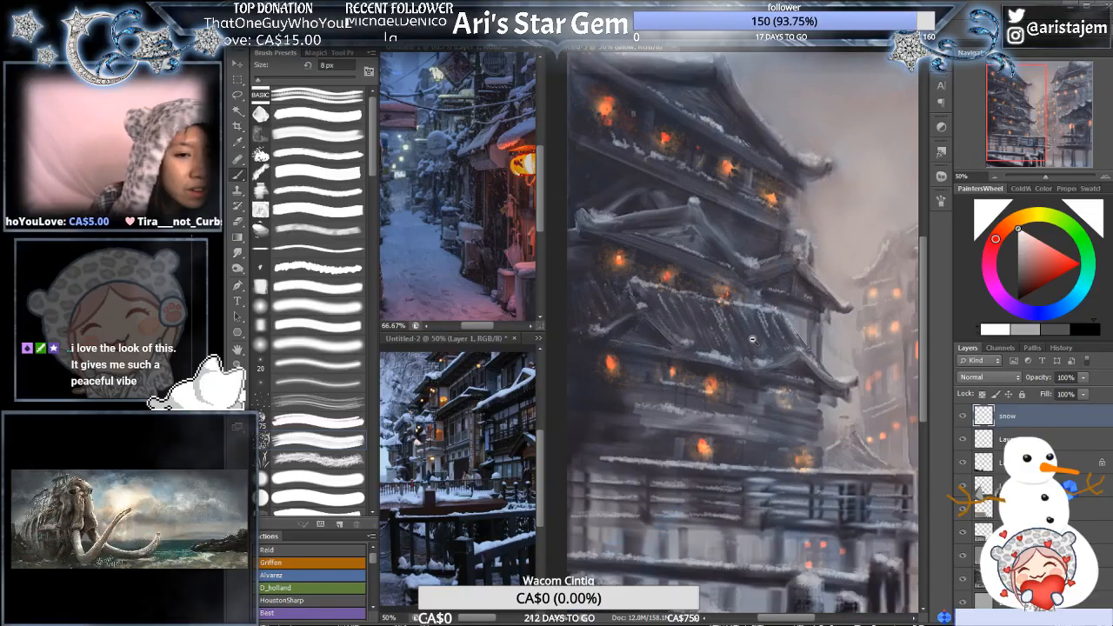
mouse_move(817, 354)
left_mouse_down()
mouse_move(677, 369)
mouse_move(692, 359)
mouse_move(638, 375)
mouse_move(722, 362)
mouse_move(669, 320)
mouse_move(699, 340)
mouse_move(722, 319)
left_mouse_up()
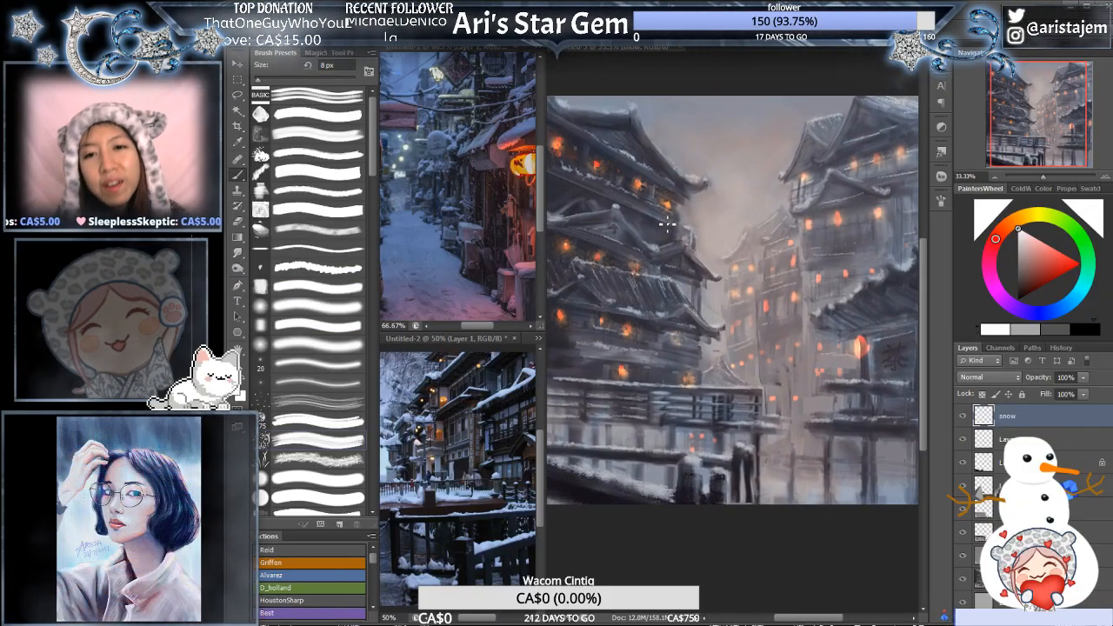
left_click(667, 237)
left_click_drag(673, 241, 760, 209)
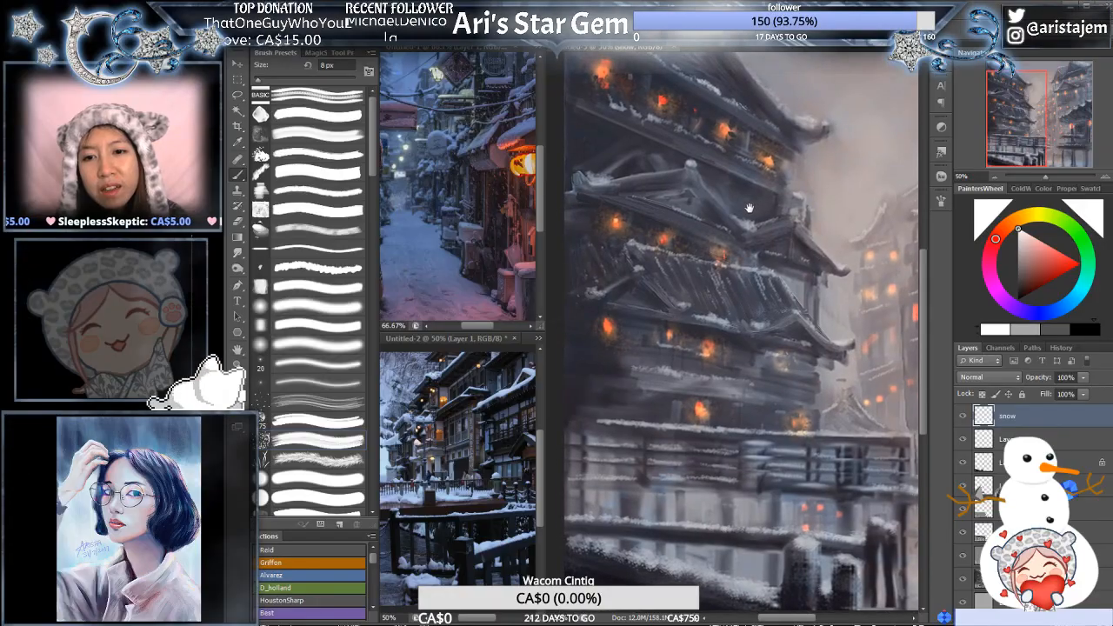
left_click(717, 270)
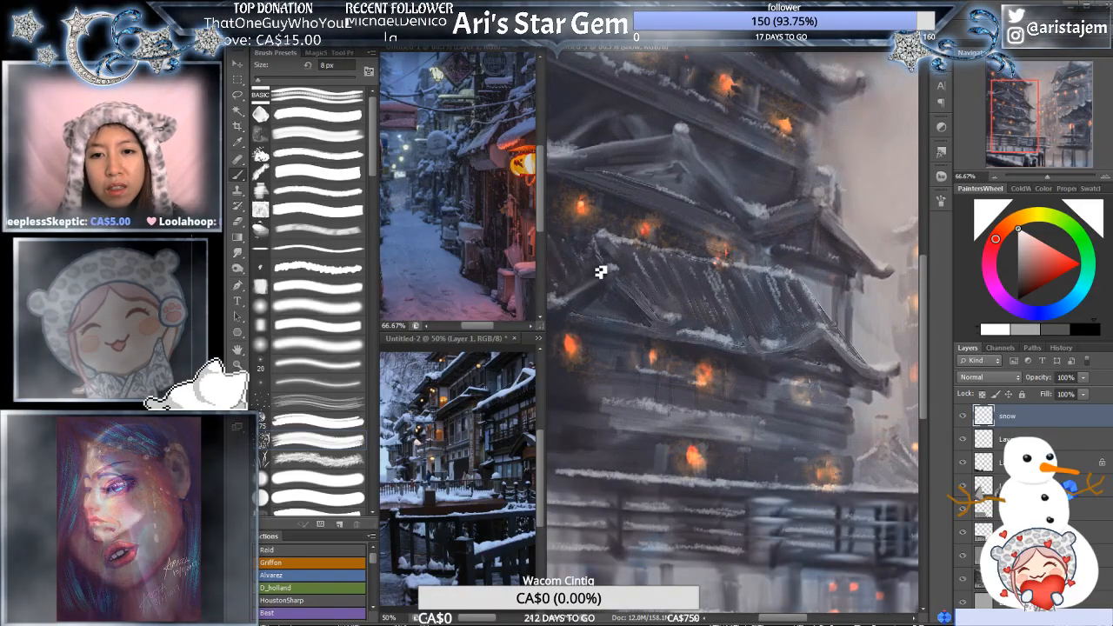
left_click_drag(625, 230, 675, 227)
left_click_drag(804, 194, 711, 185)
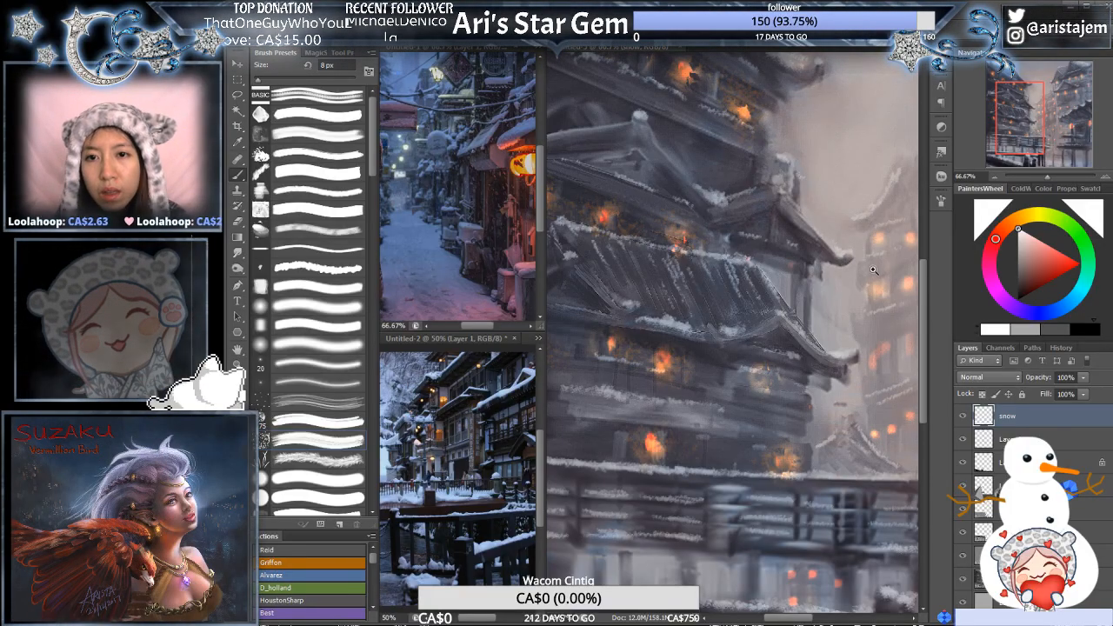
- Add snow along the left pagoda's top roof ridge and its right-hand eave at 8 px
scroll(873, 269, "down", 1)
scroll(701, 172, "up", 1)
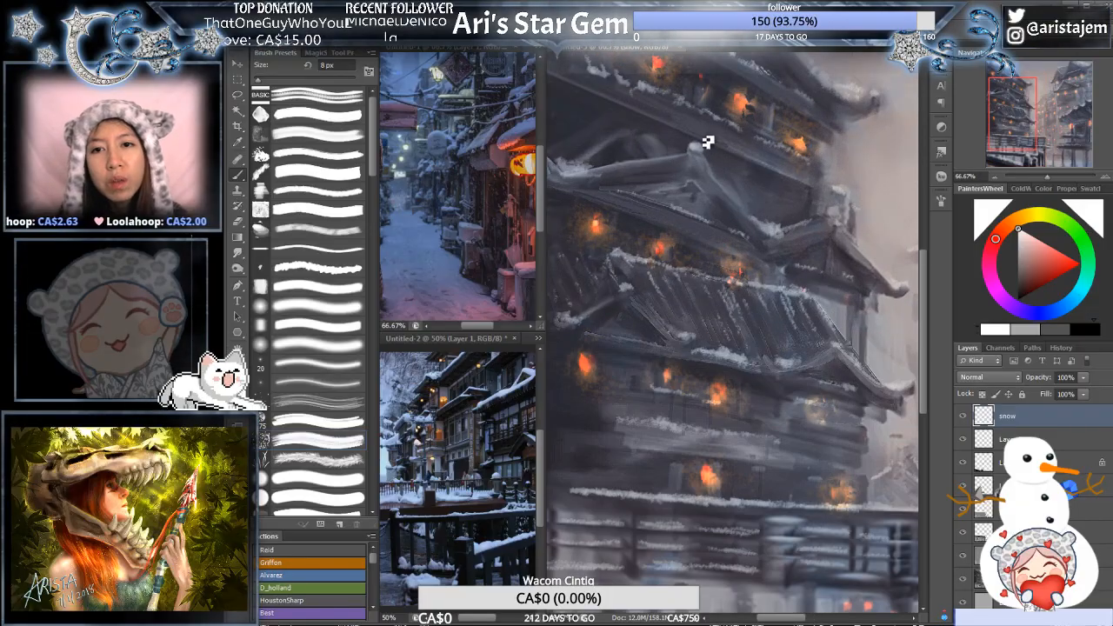
left_click_drag(708, 142, 733, 276)
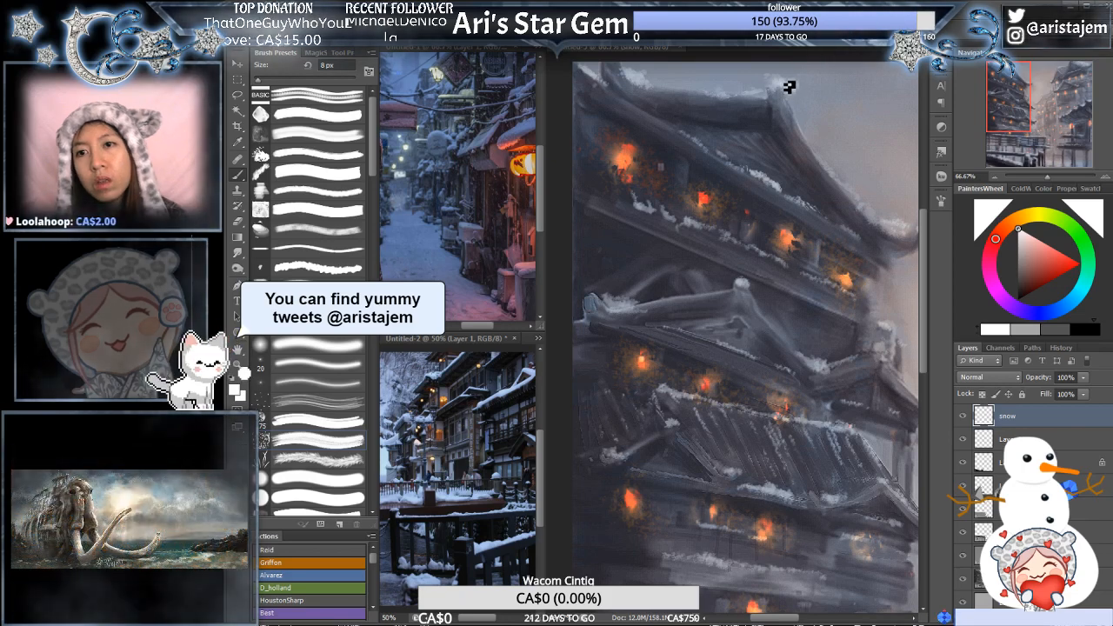
left_click_drag(889, 209, 759, 180)
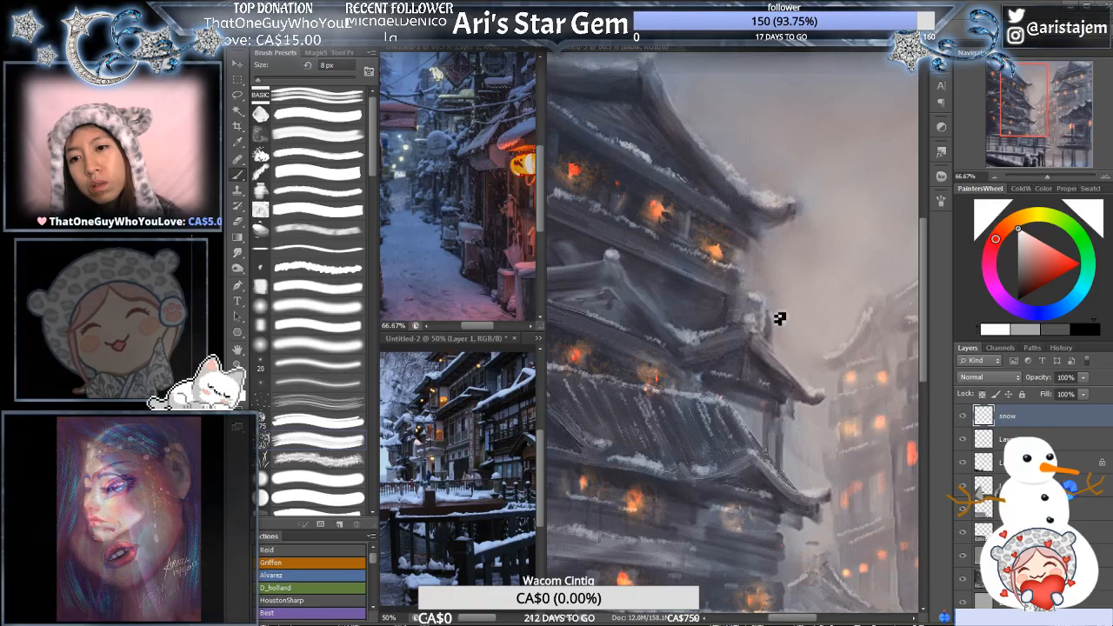
- Paint snow along the left pagoda's middle roof ridge at 8 px, thinning it with the 50 px eraser
left_click_drag(691, 247, 806, 245)
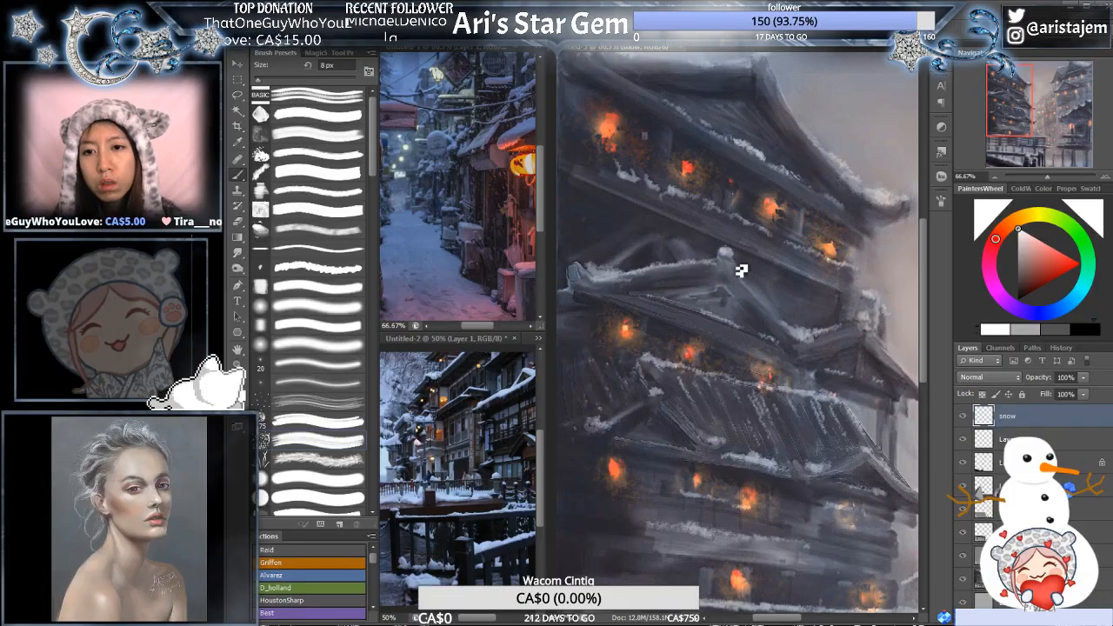
key("e")
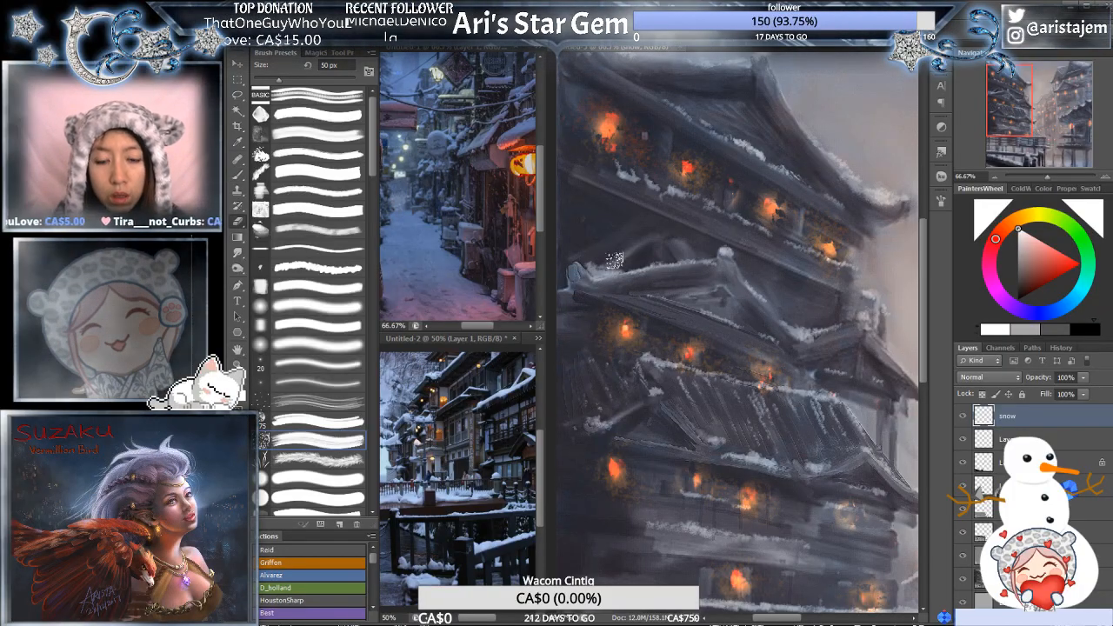
key("b")
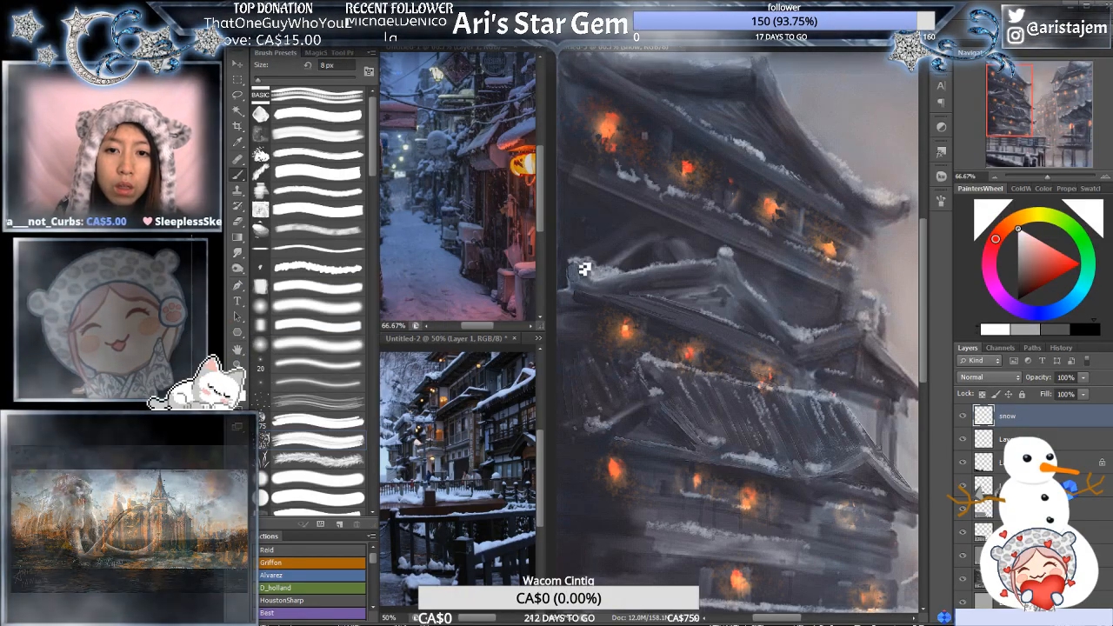
left_click(714, 303, "alt")
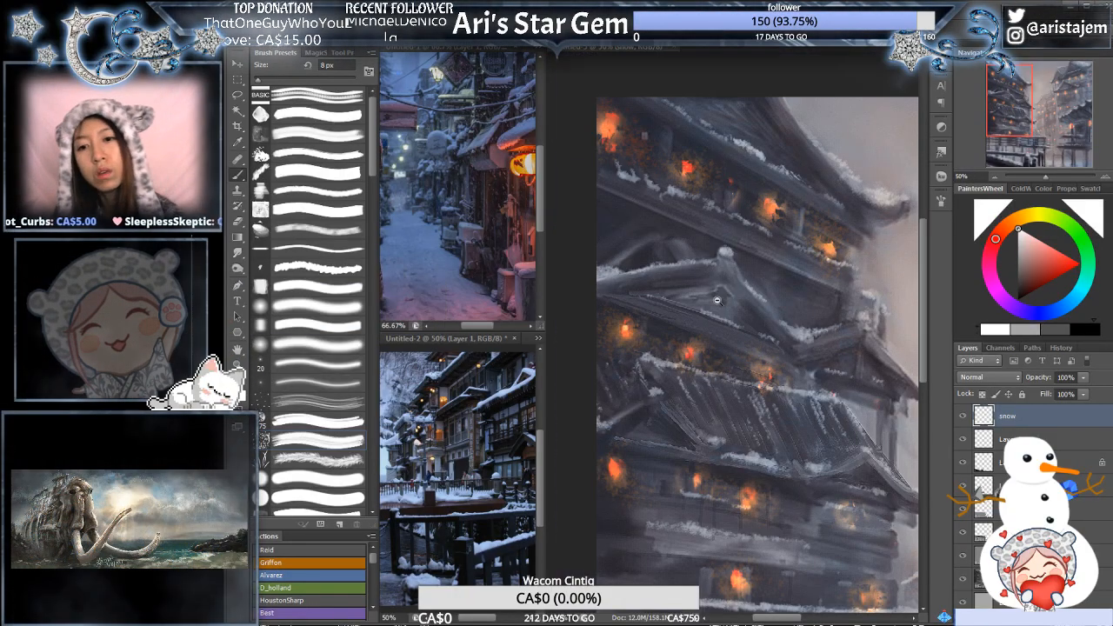
- Paint snow on the small gable and front roof edges of the right pagoda with the 8 px brush
left_click(717, 301, "alt")
left_click_drag(783, 353, 667, 301)
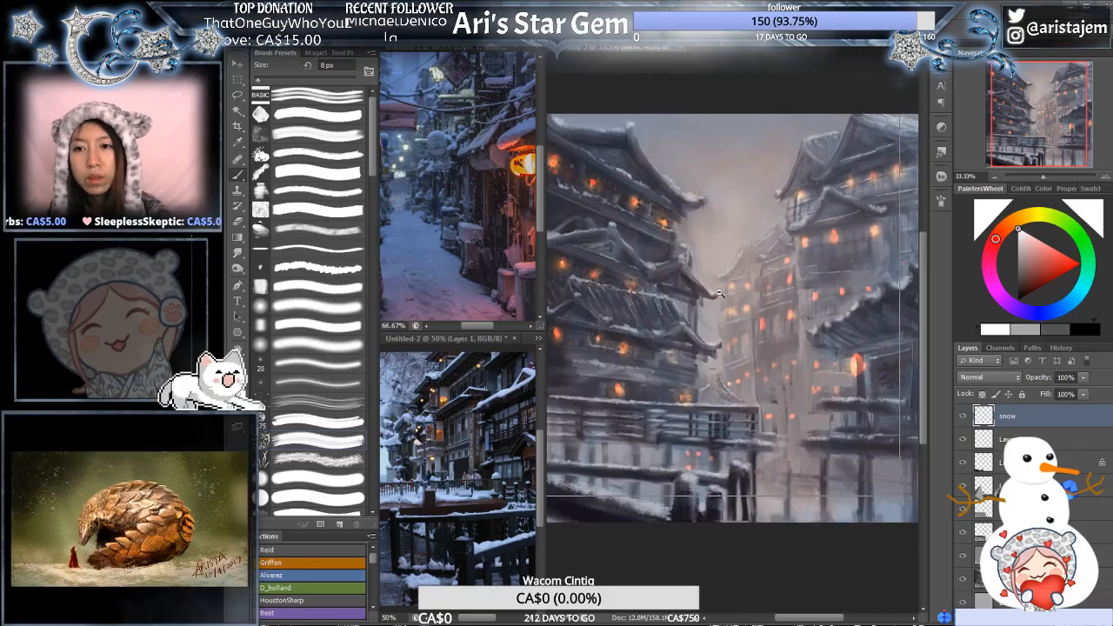
left_click(670, 301, "alt")
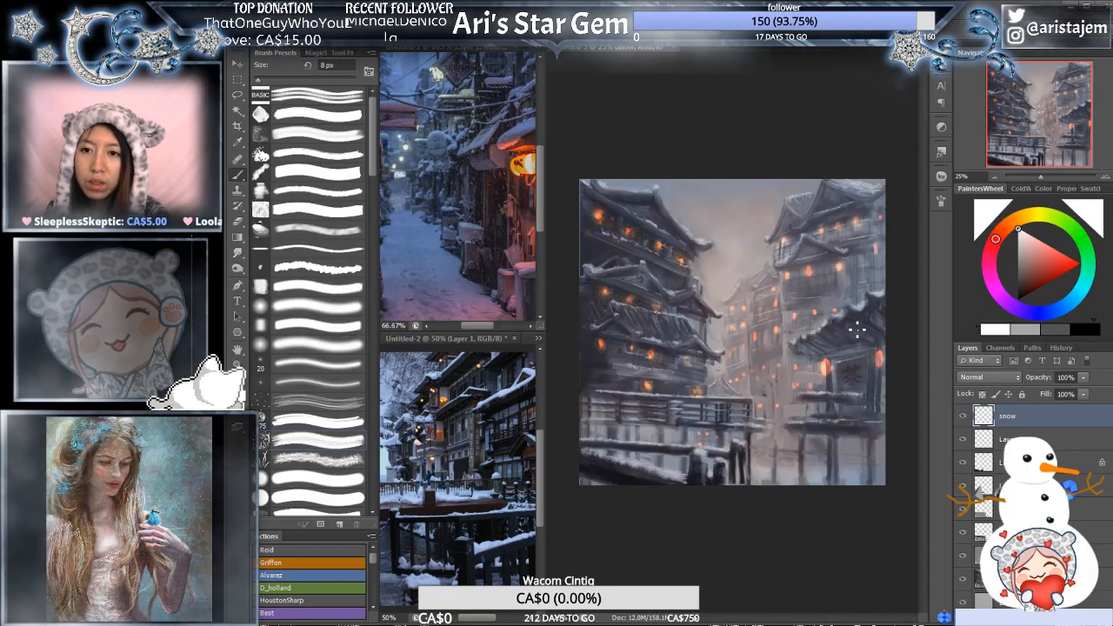
left_click(854, 309, "ctrl")
left_click(853, 313, "ctrl")
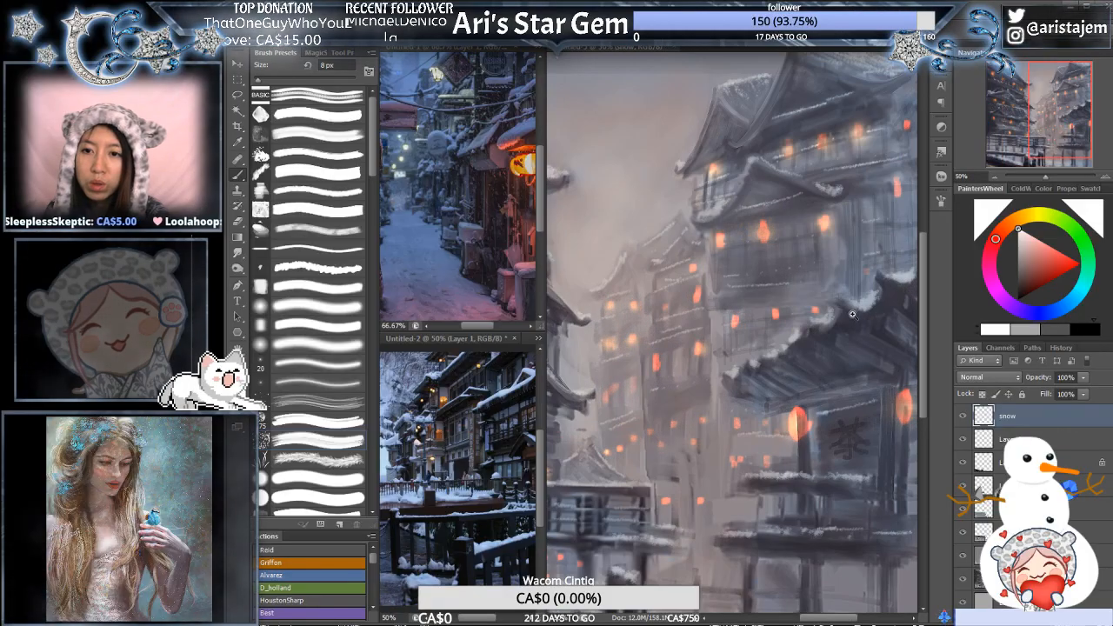
left_click_drag(816, 213, 737, 290)
left_click(738, 290, "ctrl")
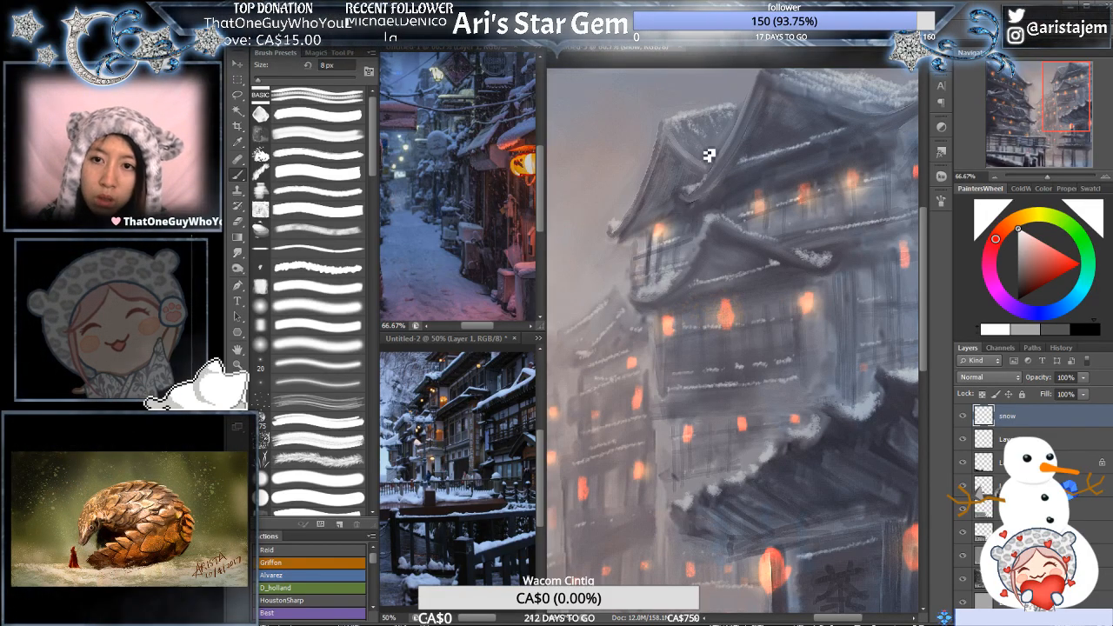
- Build up snow on the right pagoda's top roof at 8 px, softening it with the 50 px eraser
left_click_drag(847, 152, 779, 263)
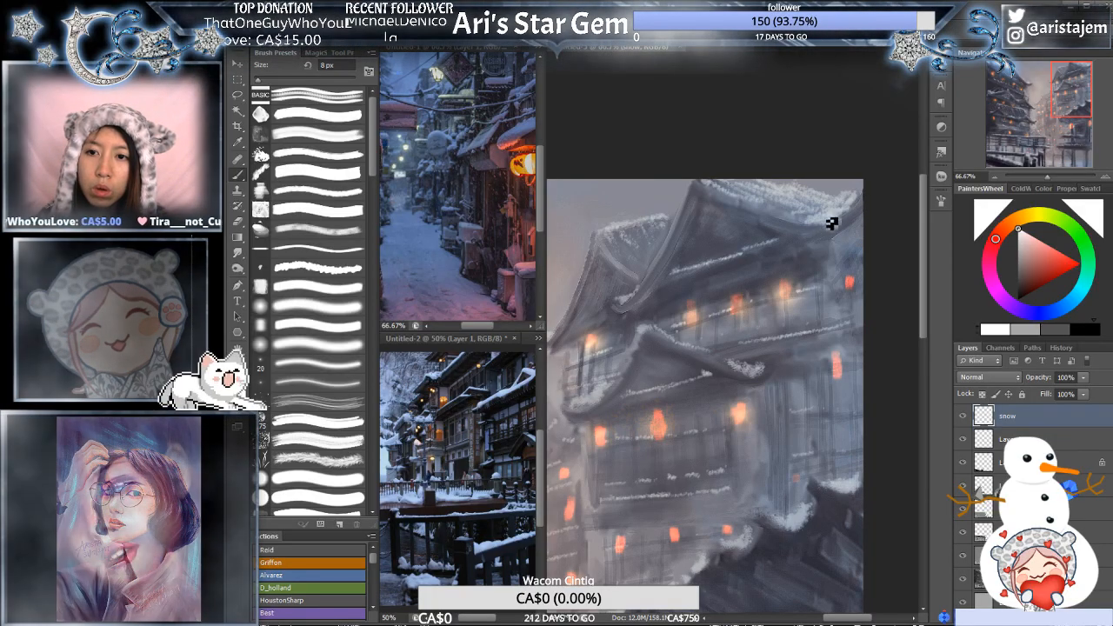
key("e")
left_click_drag(833, 187, 795, 201)
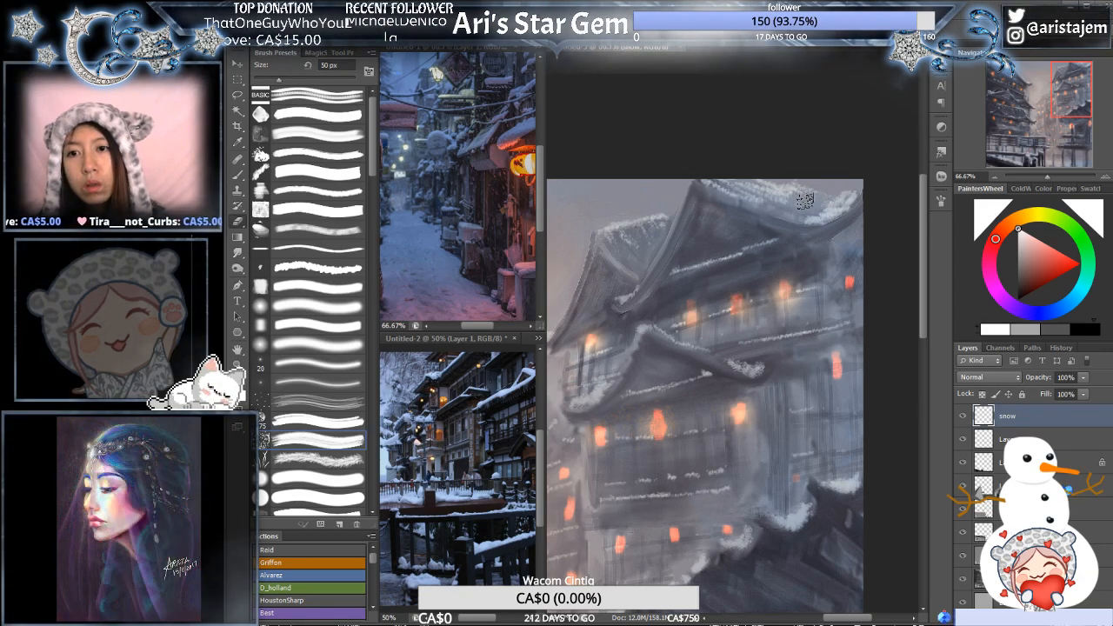
key("r")
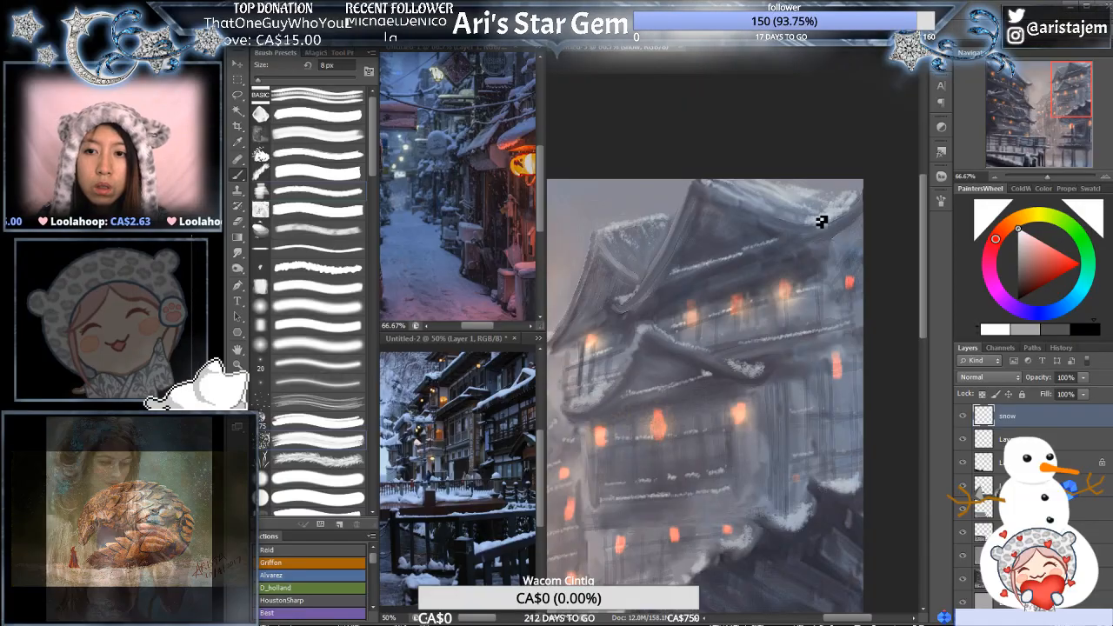
- Paint thin snow lines along the roofs and window ledges of the distant central buildings at 8 px
left_click(767, 243, "alt")
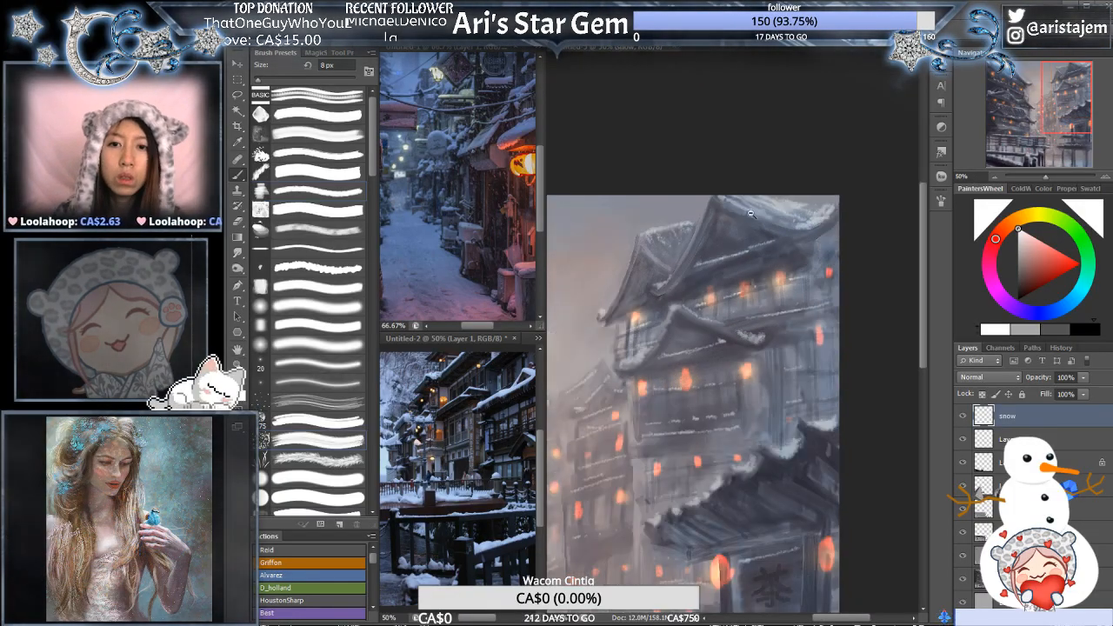
left_click_drag(740, 272, 789, 293)
left_click(738, 276, "ctrl")
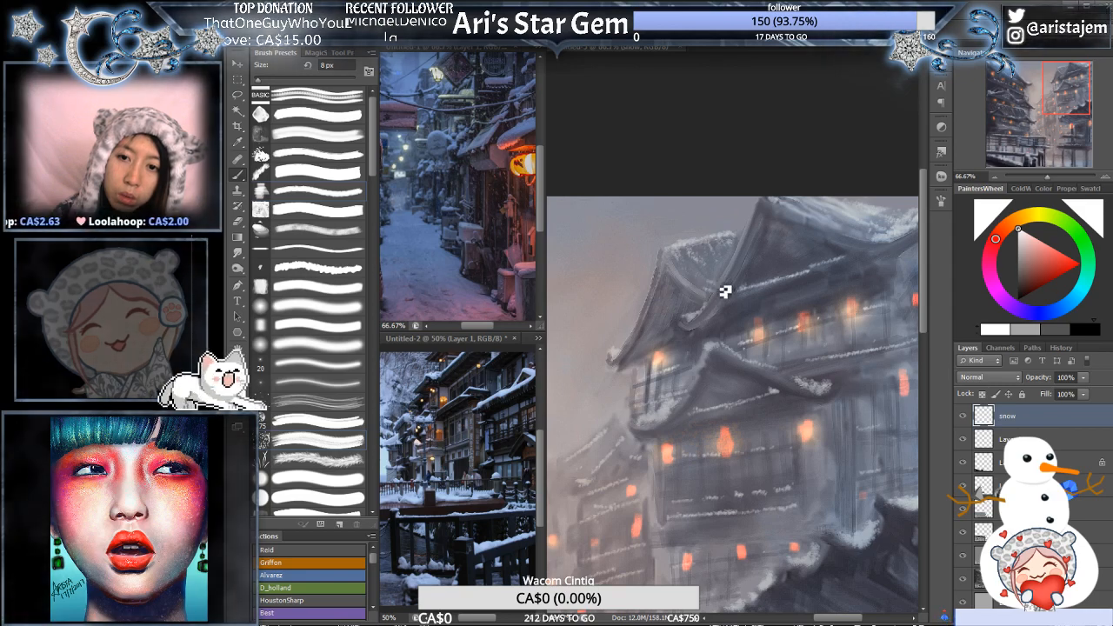
left_click(754, 281, "alt")
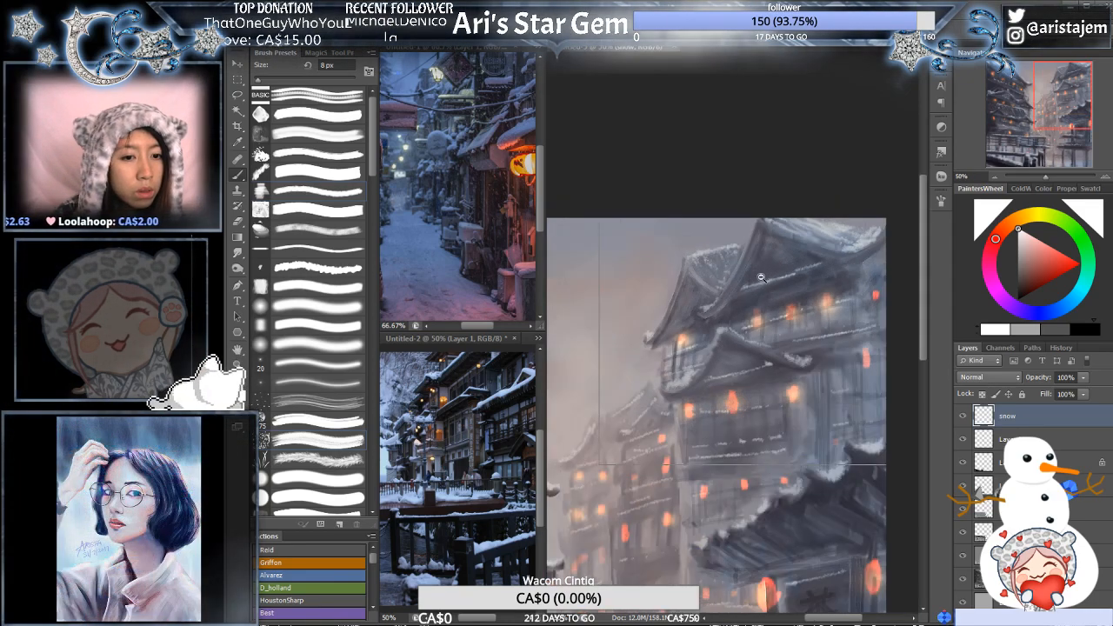
left_click(759, 279, "alt")
left_click_drag(748, 321, 824, 209)
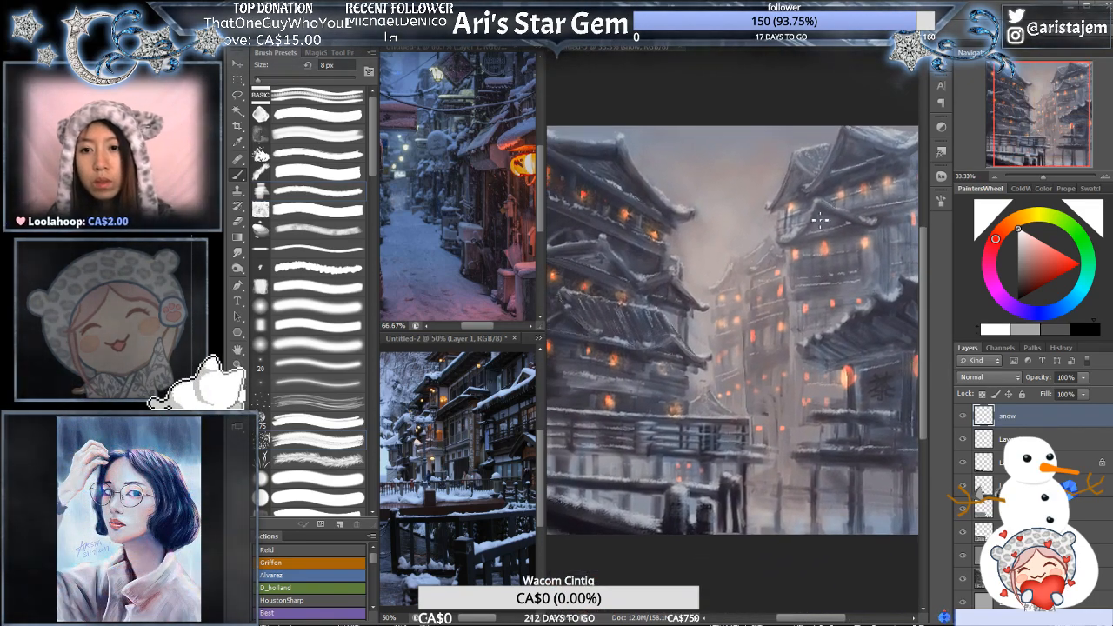
left_click(782, 225, "ctrl")
left_click(782, 225, "ctrl")
left_click_drag(764, 313, 767, 228)
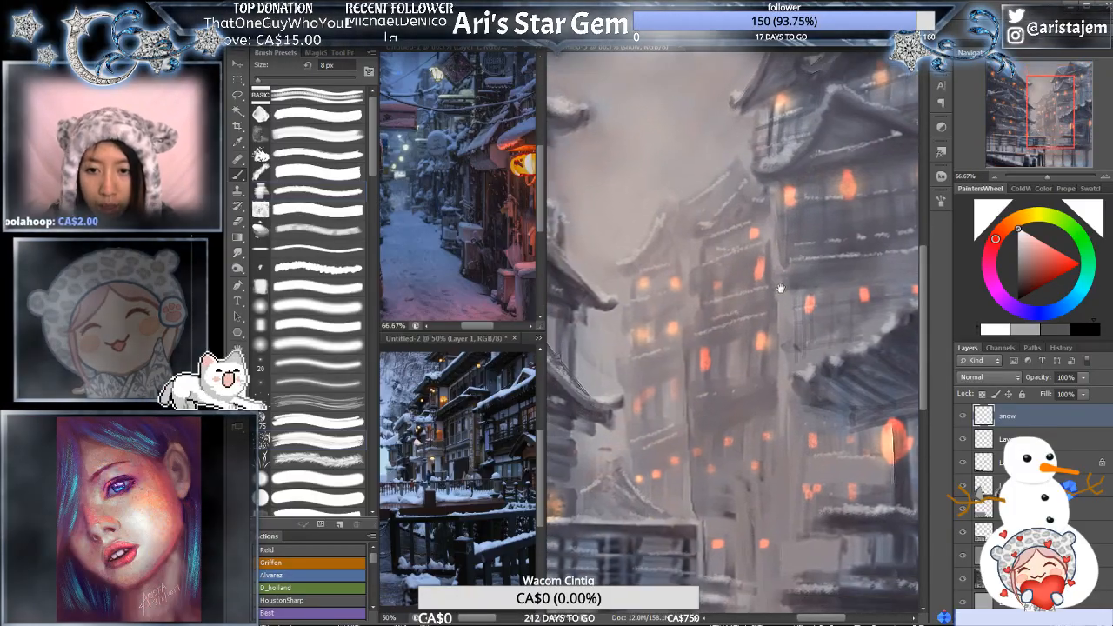
left_click(768, 316, "ctrl")
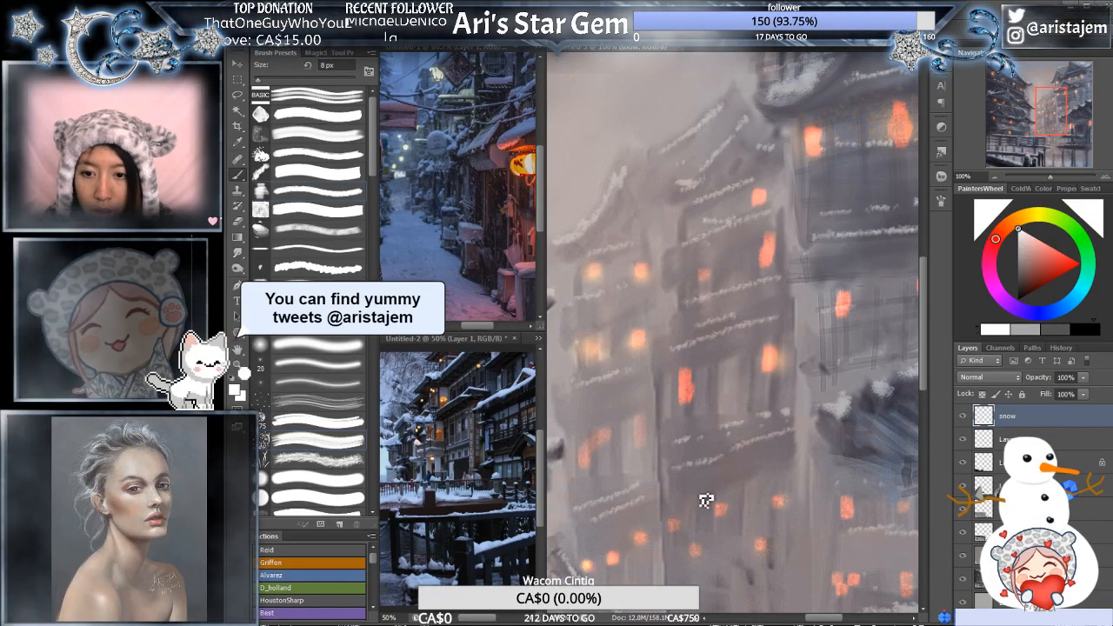
- Add snow to the lowest ledges of the distant buildings and along the low waterside railing at 8 px
left_click_drag(724, 499, 737, 421)
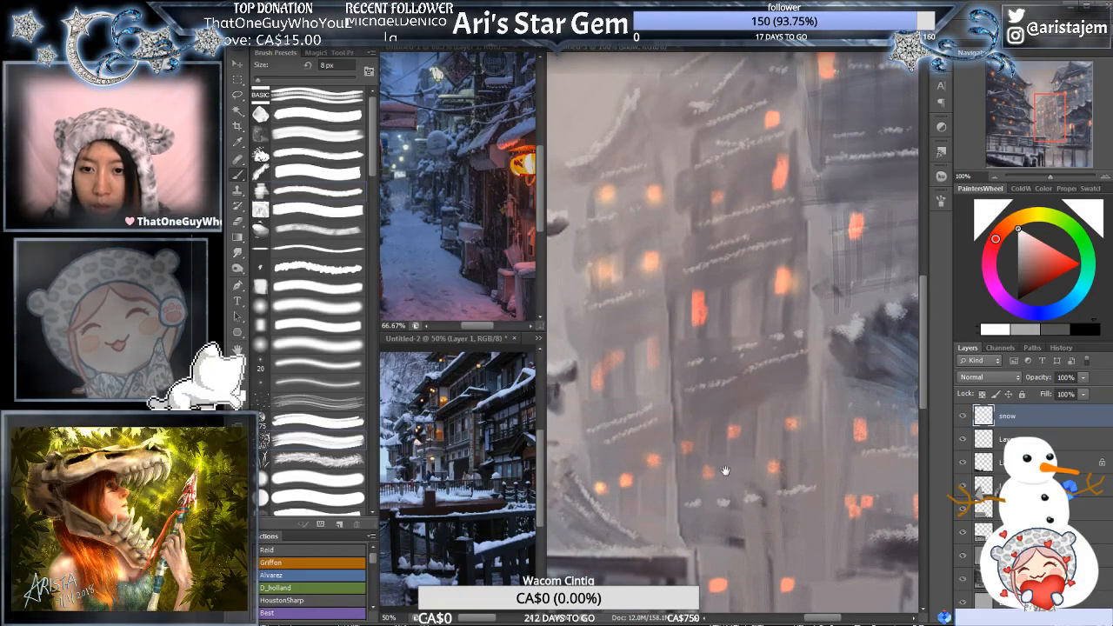
left_click_drag(725, 471, 783, 409)
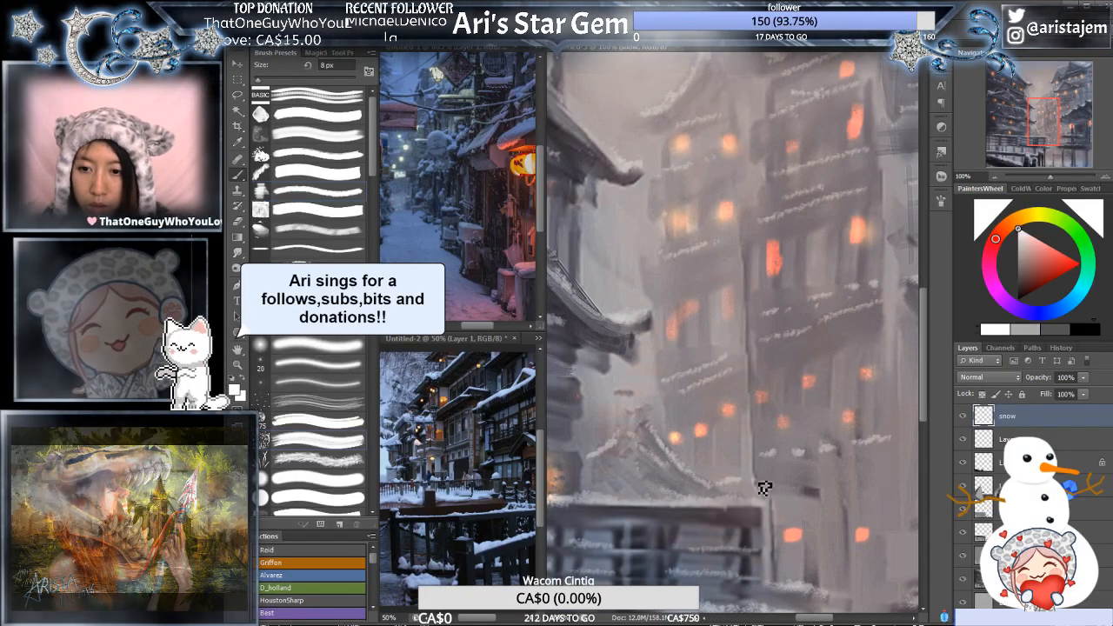
left_click_drag(764, 488, 747, 301)
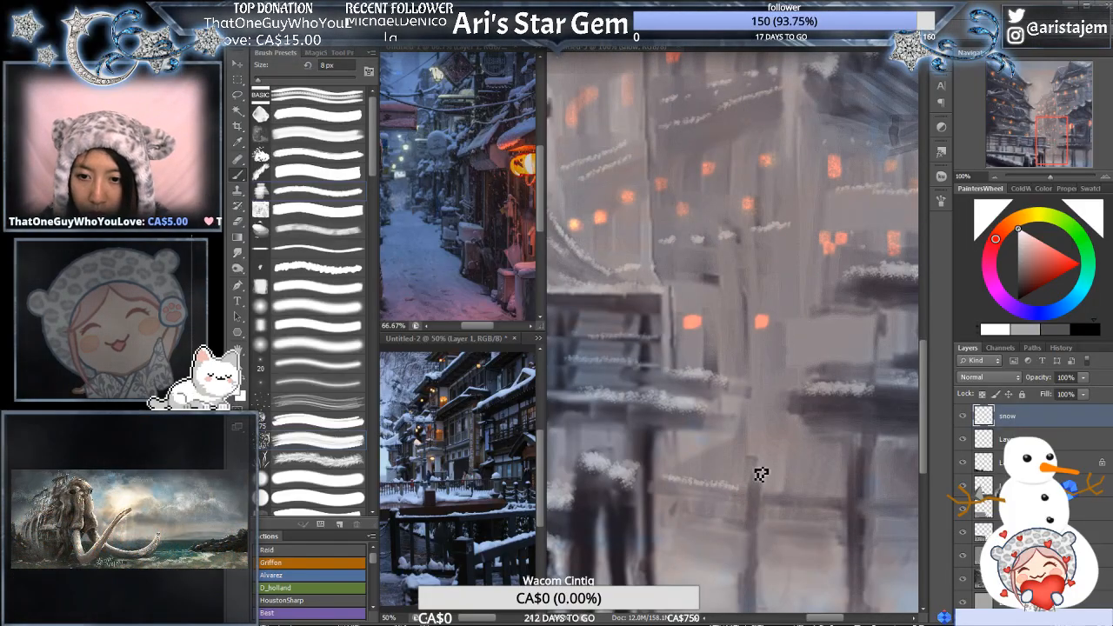
left_click_drag(825, 477, 707, 479)
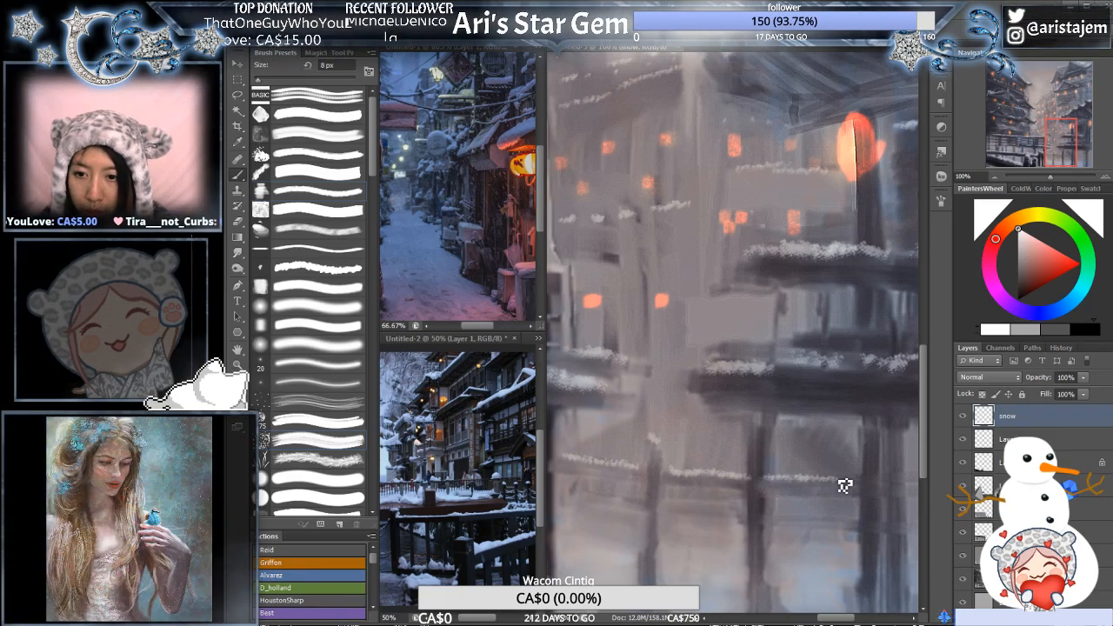
- Add short snow strokes around the two lowest lit windows of the distant central building at 8 px
left_click(826, 405, "alt")
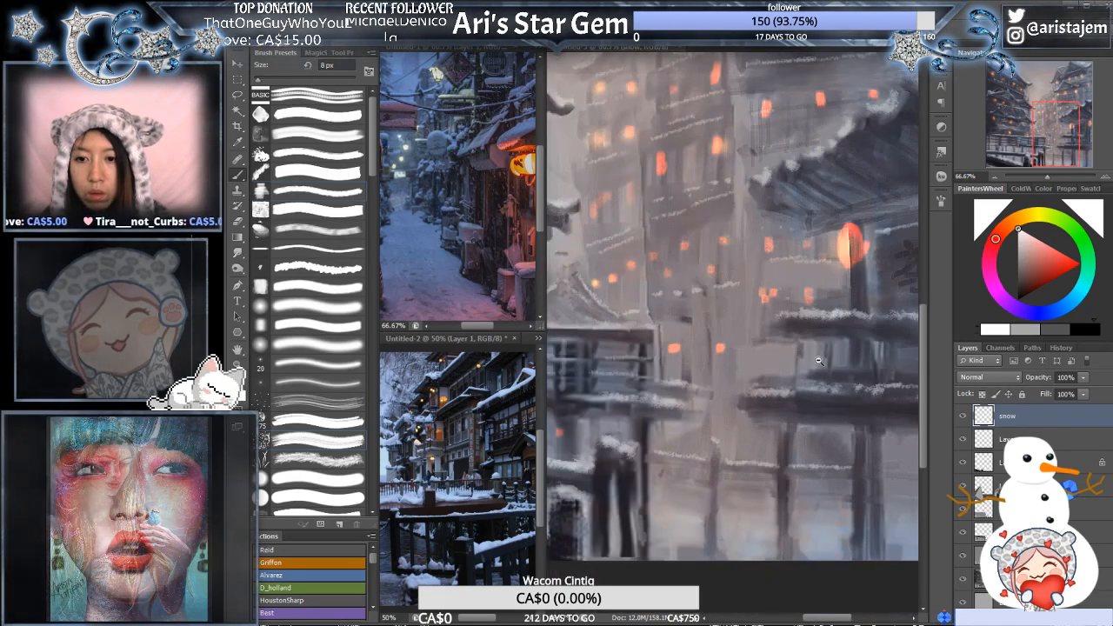
left_click(825, 406, "alt")
mouse_move(841, 365)
left_mouse_down()
mouse_move(768, 328)
mouse_move(788, 334)
mouse_move(833, 300)
mouse_move(857, 300)
left_mouse_up()
left_click(793, 337, "alt")
left_click(822, 306, "ctrl")
left_click(835, 284, "ctrl")
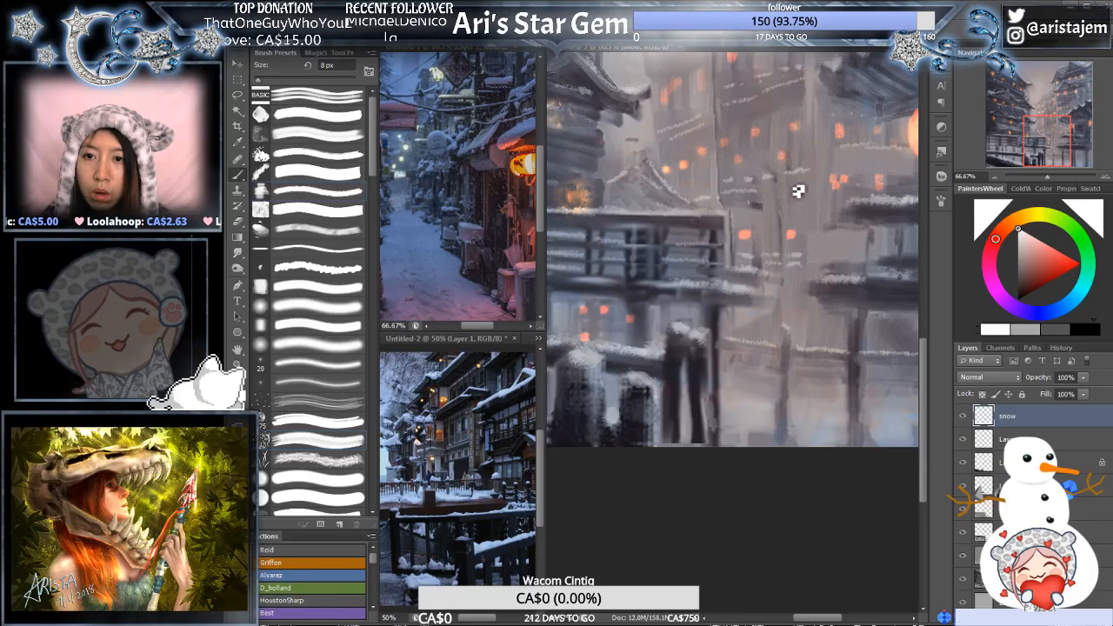
- Examine the snow coverage on the distant ledges and bridge railings, up close and across the whole painting
left_click(793, 196, "alt")
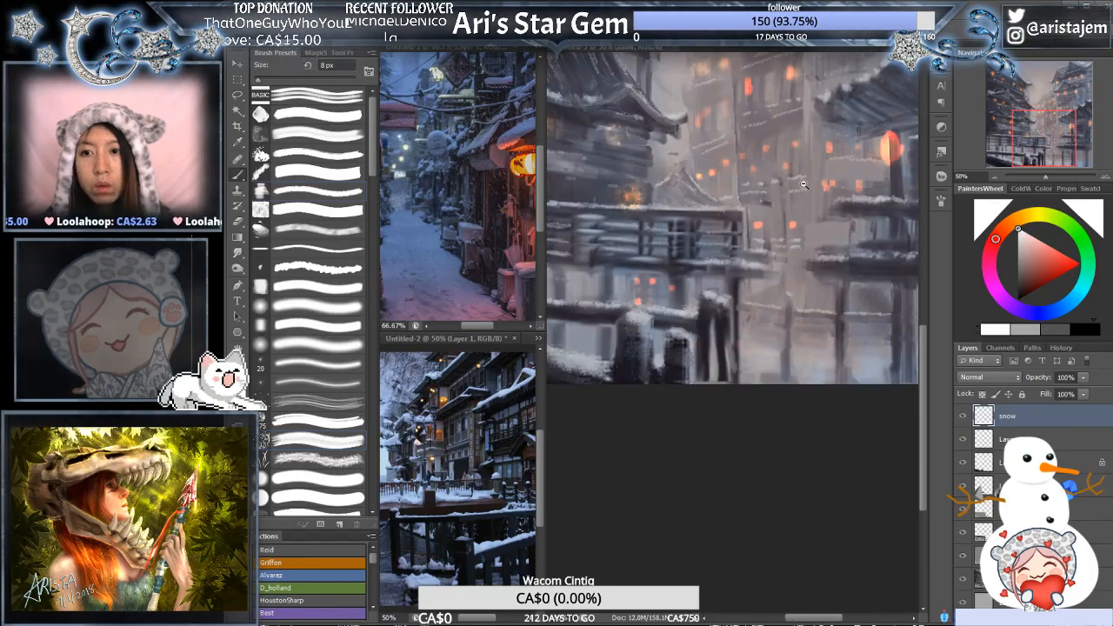
left_click(842, 150, "ctrl")
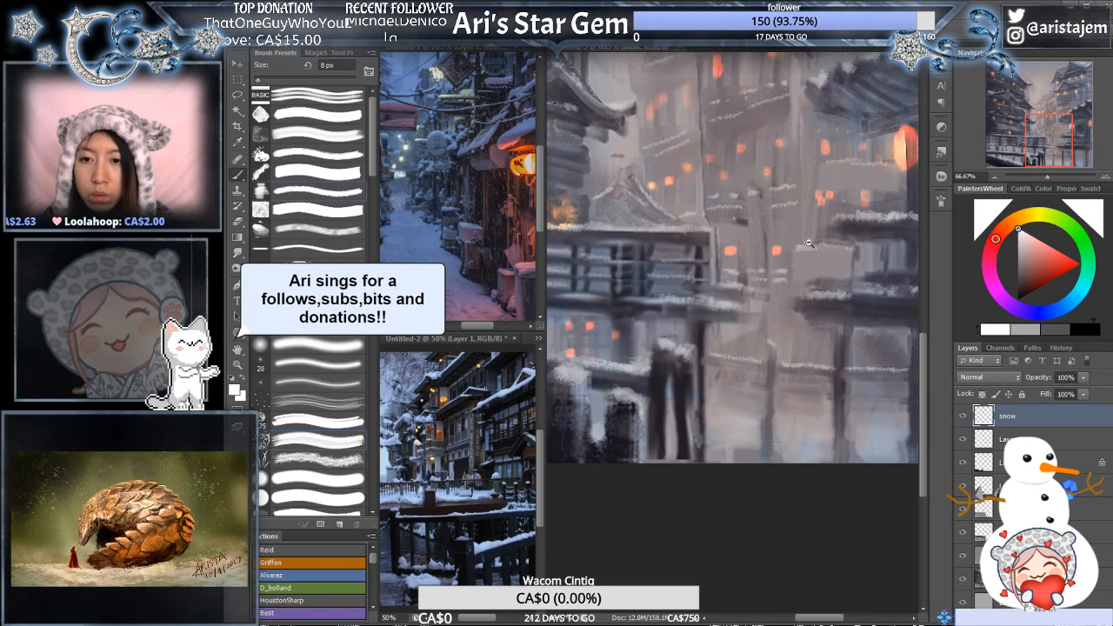
left_click(819, 243, "alt")
left_click(703, 271, "ctrl")
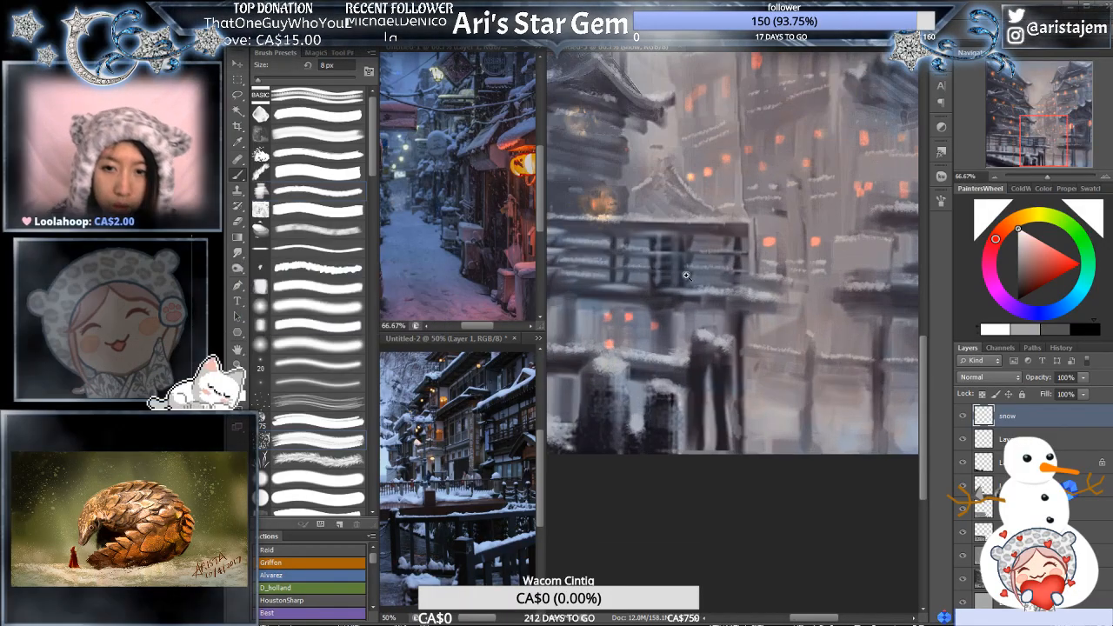
left_click_drag(667, 271, 765, 254)
left_click(742, 262, "ctrl")
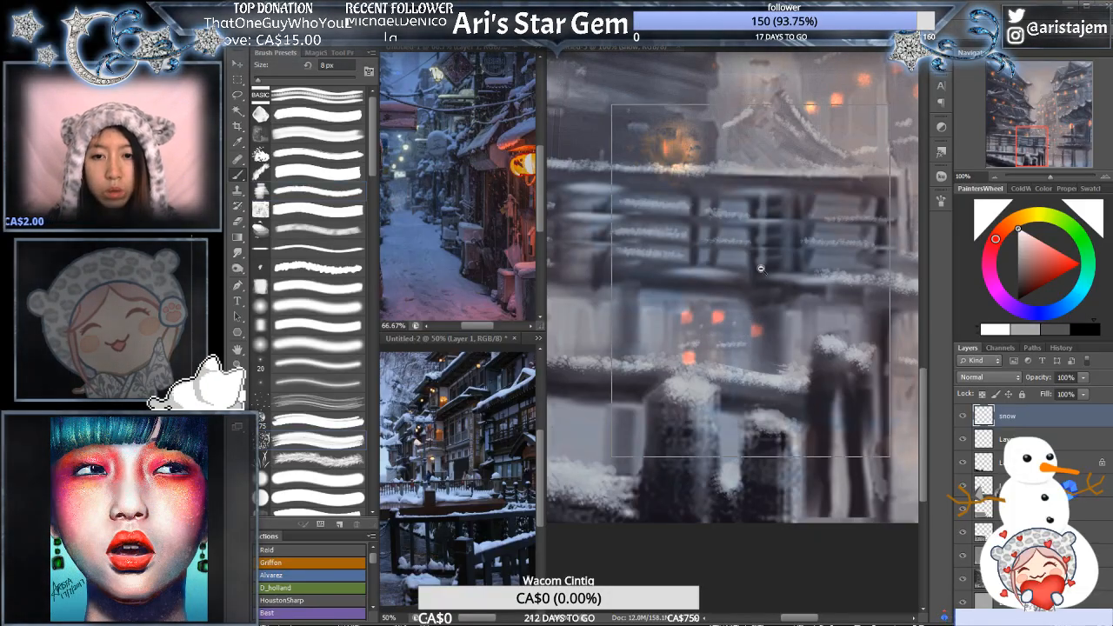
left_click(752, 284, "alt")
left_click_drag(718, 301, 871, 279)
left_click(796, 259, "alt")
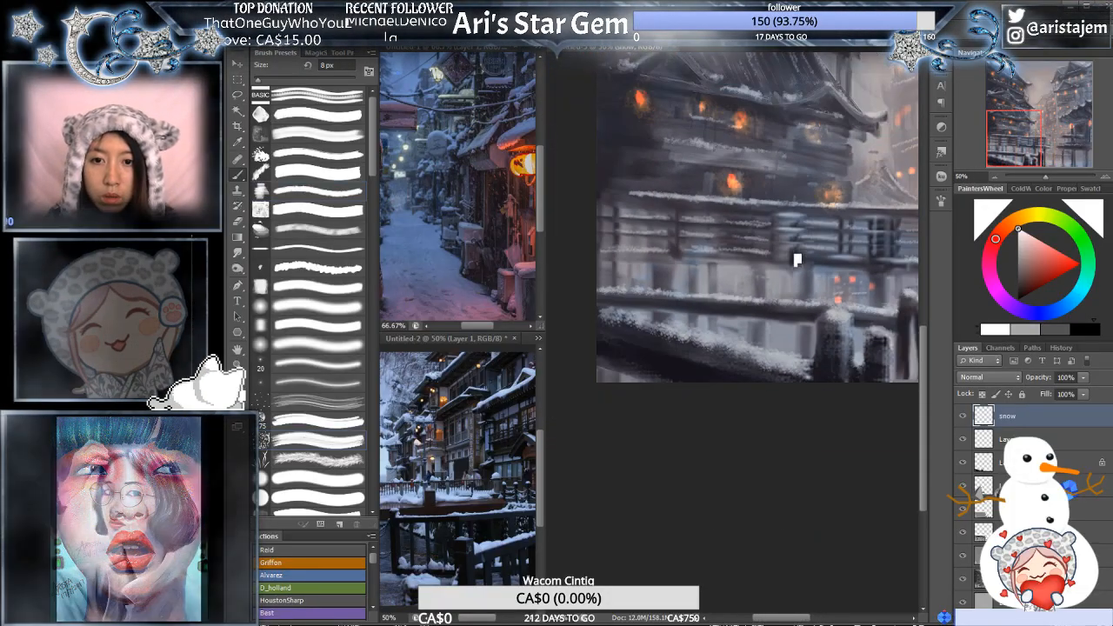
left_click(813, 235, "alt")
left_click_drag(574, 230, 701, 251)
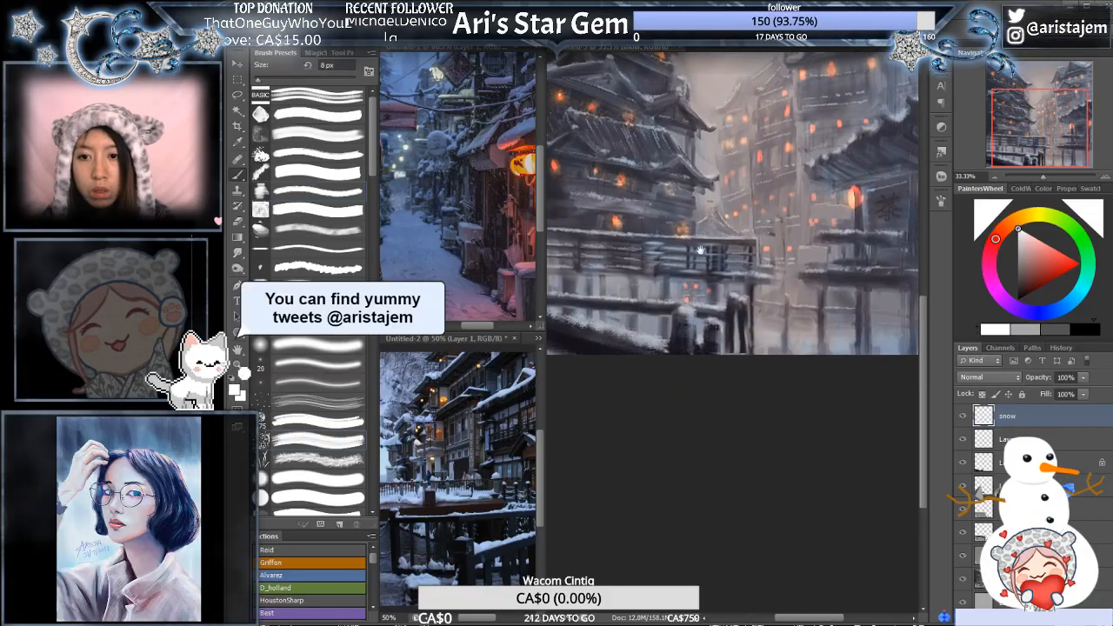
left_click(821, 230, "alt")
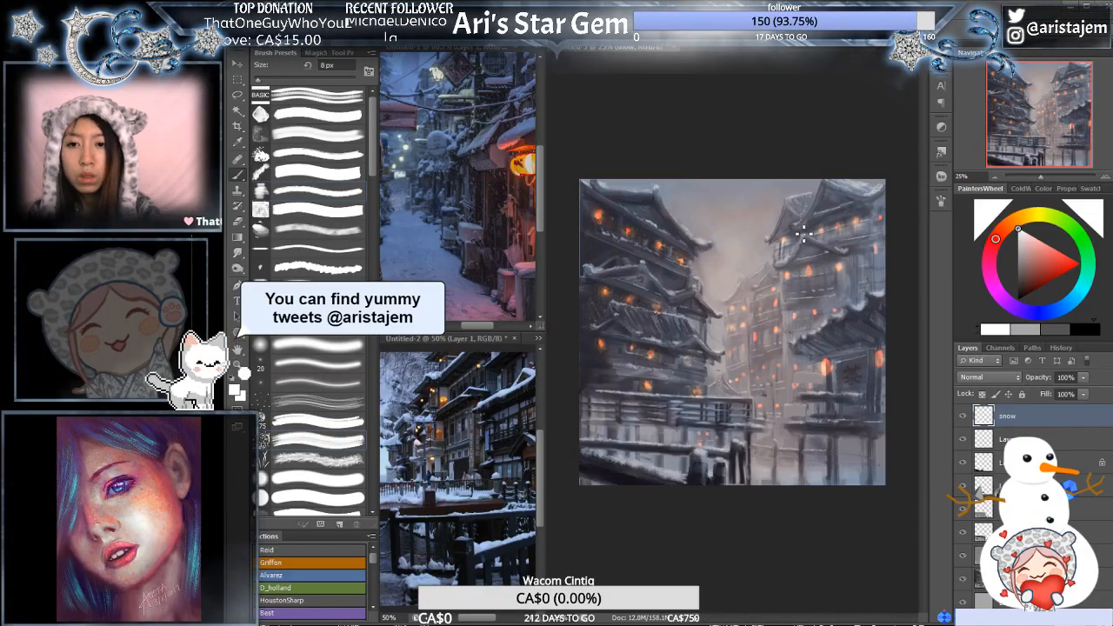
- Thicken the snow on the foreground bridge posts and the slanted lower railing with the 8 px brush
left_click(735, 268, "ctrl")
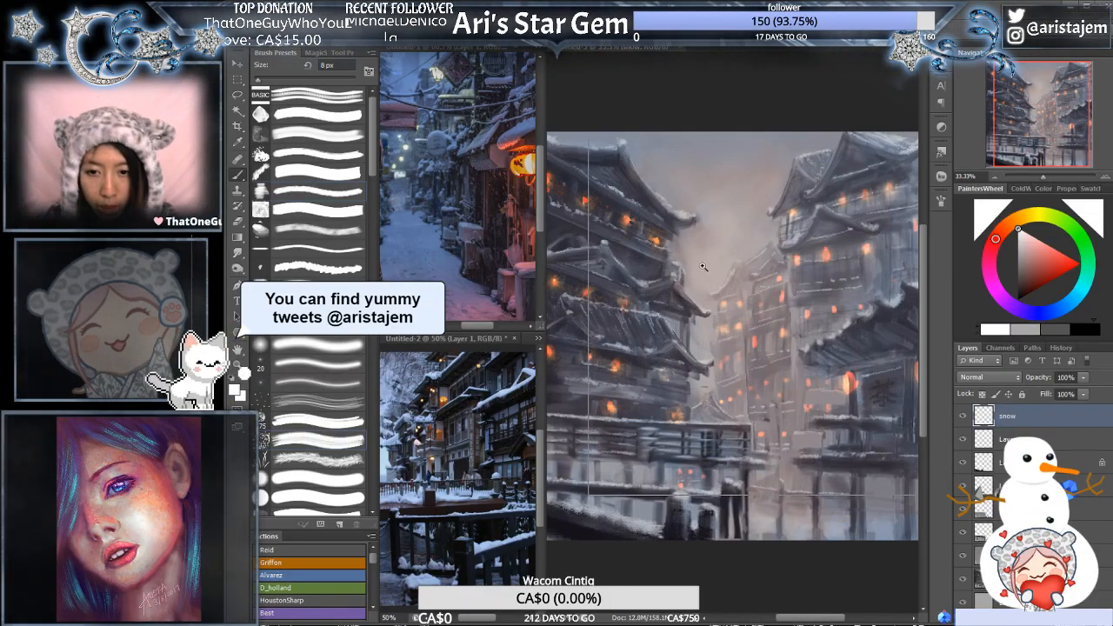
left_click(735, 268, "ctrl")
left_click_drag(721, 423, 823, 253)
left_click(817, 296, "ctrl")
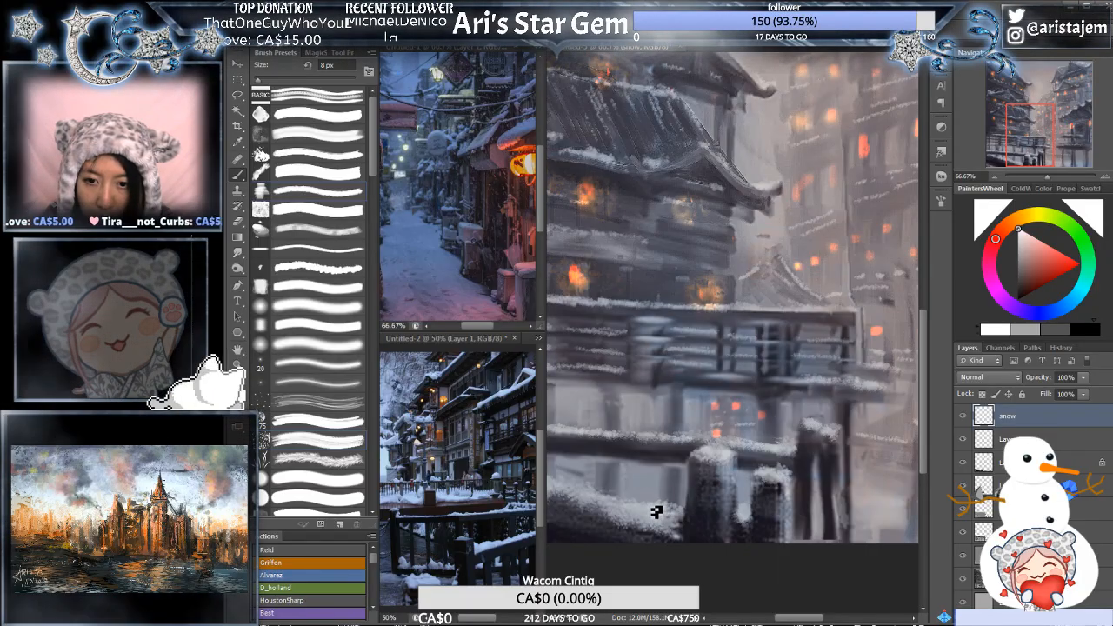
left_click_drag(670, 447, 797, 323)
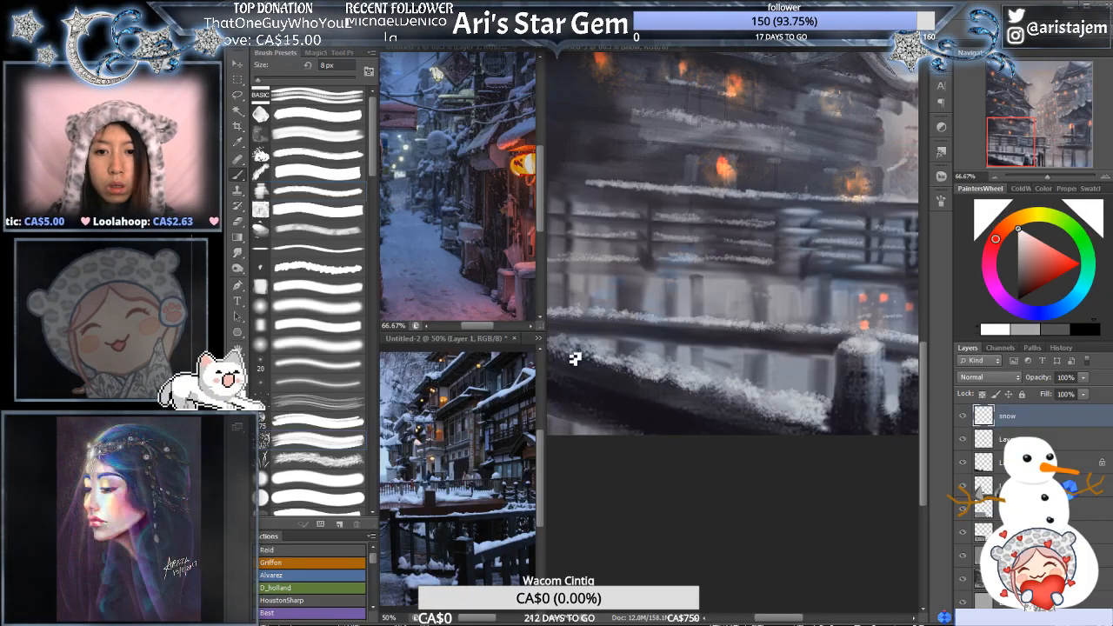
- Review the snow across the whole painting and inspect the left pagoda's lantern-lit upper storeys up close
left_click(658, 325, "alt")
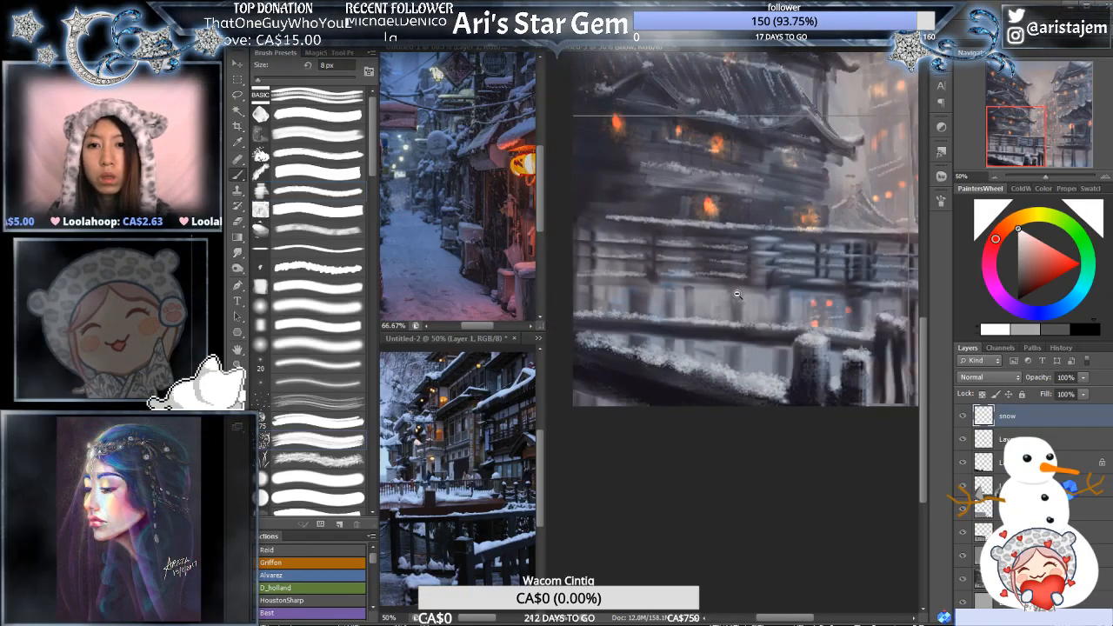
left_click(739, 290, "alt")
mouse_move(815, 231)
left_mouse_down()
mouse_move(749, 294)
mouse_move(731, 331)
left_mouse_up()
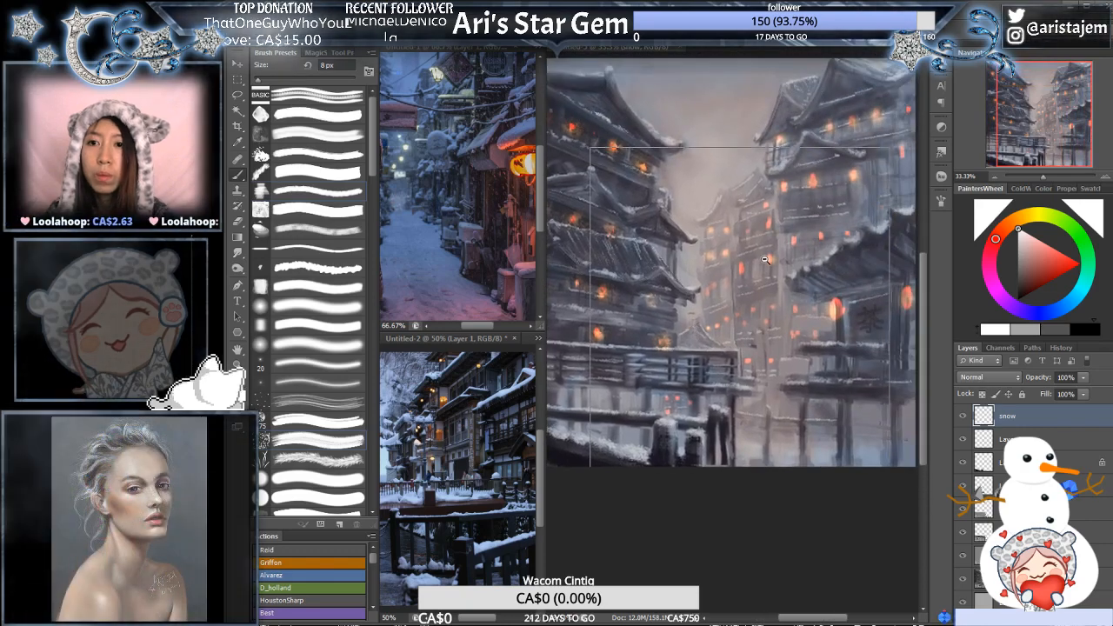
left_click(766, 264, "alt")
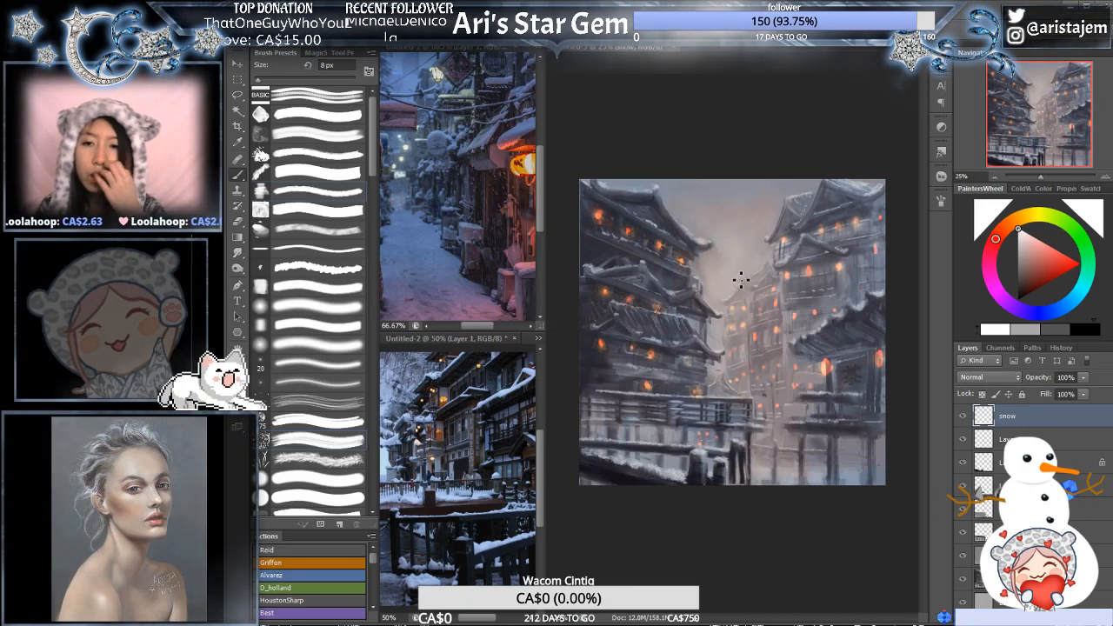
left_click(729, 246)
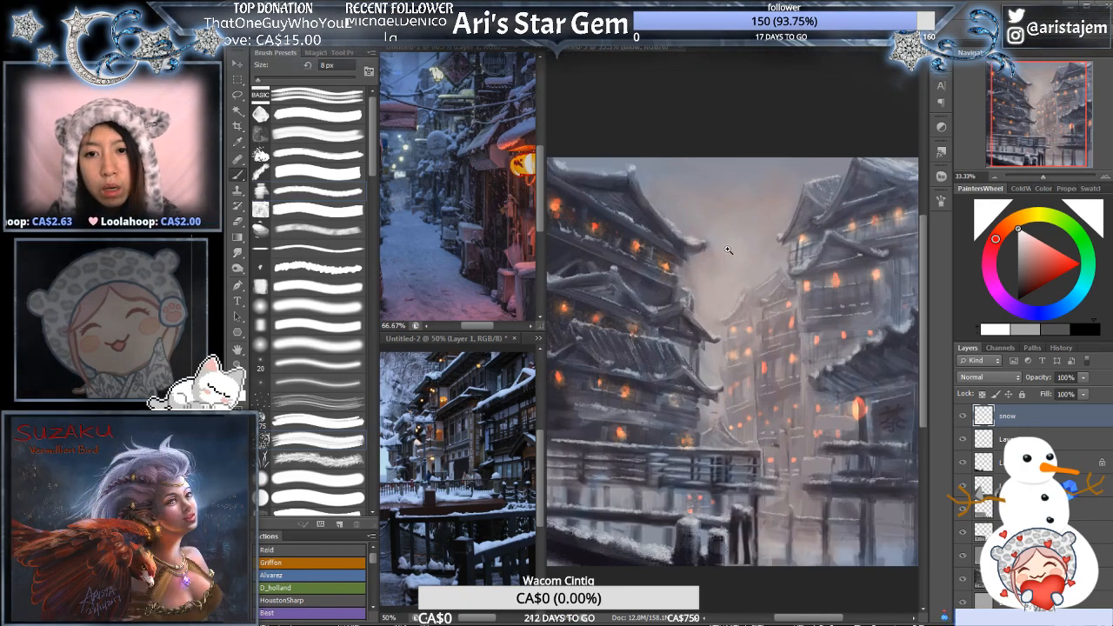
left_click(728, 246)
left_click_drag(639, 283, 827, 297)
left_click(789, 273)
left_click(789, 273)
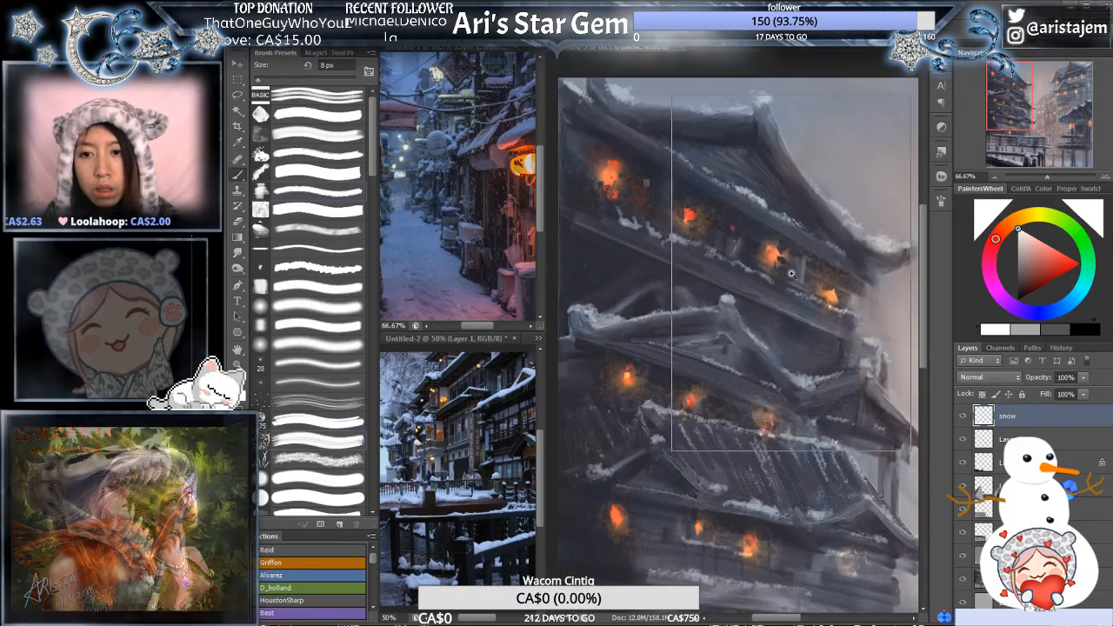
left_click(782, 294)
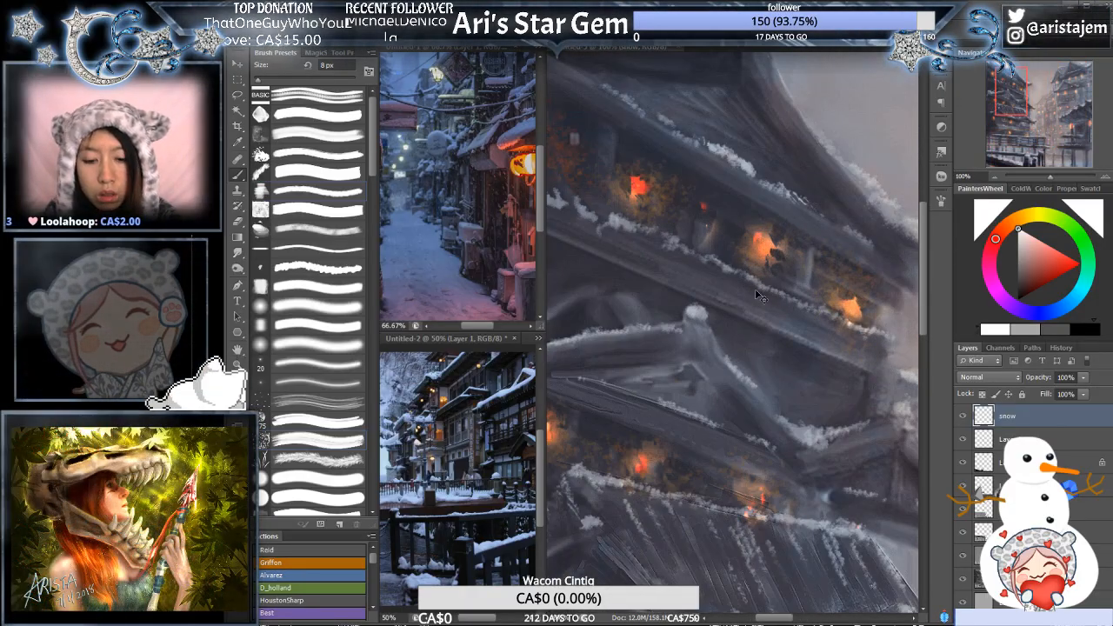
- Touch up the snow along the ledge below the left pagoda's upper lit windows with a 5 px brush
key("bracketleft")
key("bracketleft")
key("bracketleft")
left_click_drag(770, 292, 790, 301)
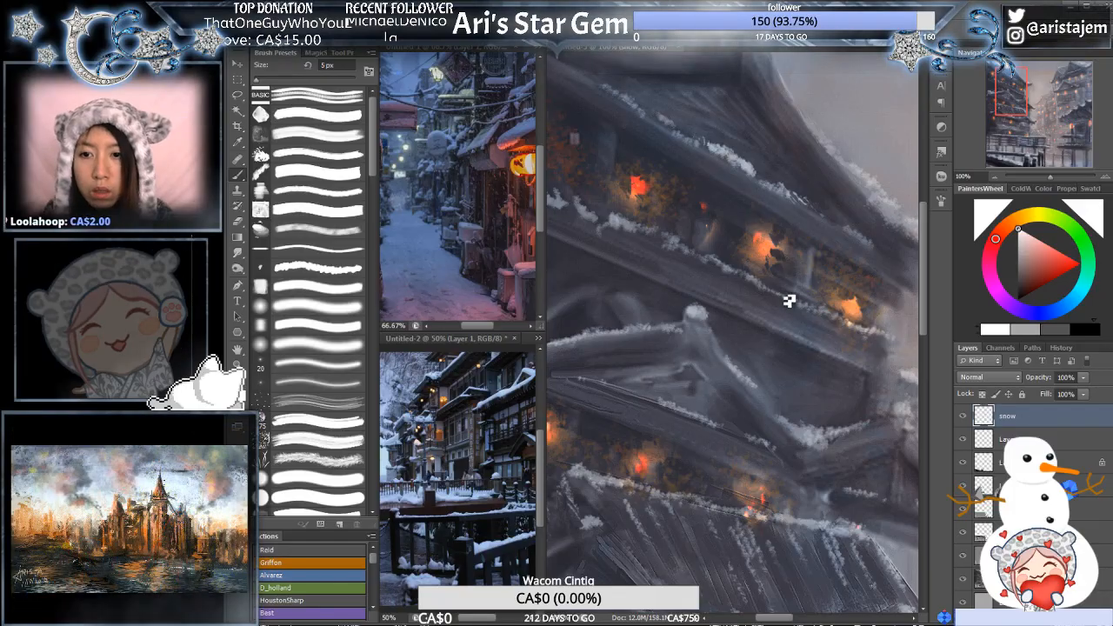
left_click_drag(758, 252, 854, 287)
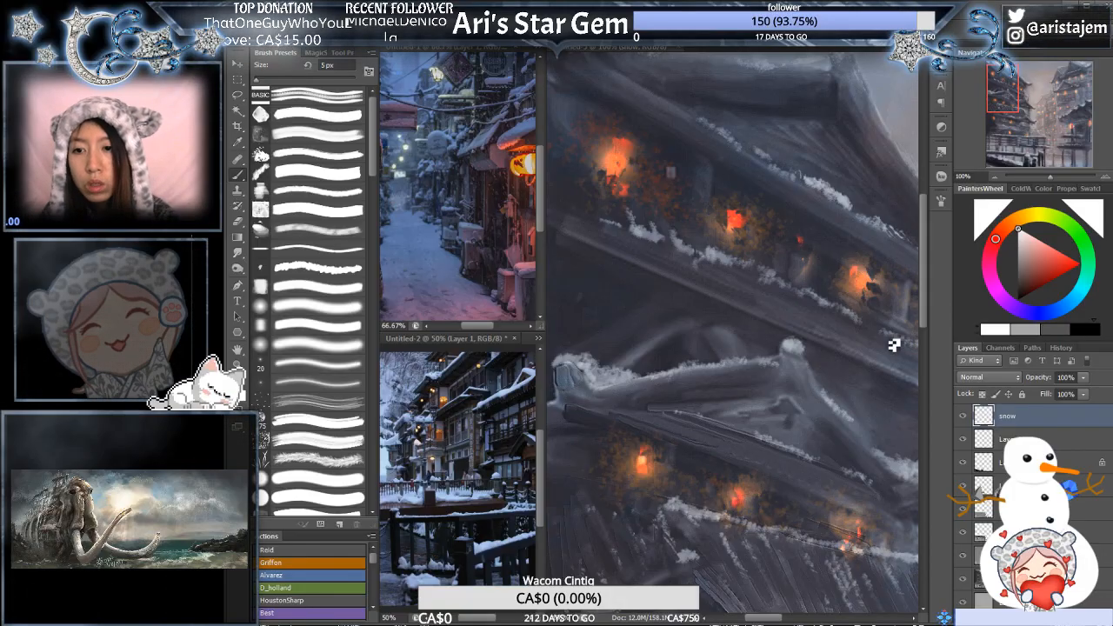
left_click_drag(893, 345, 735, 310)
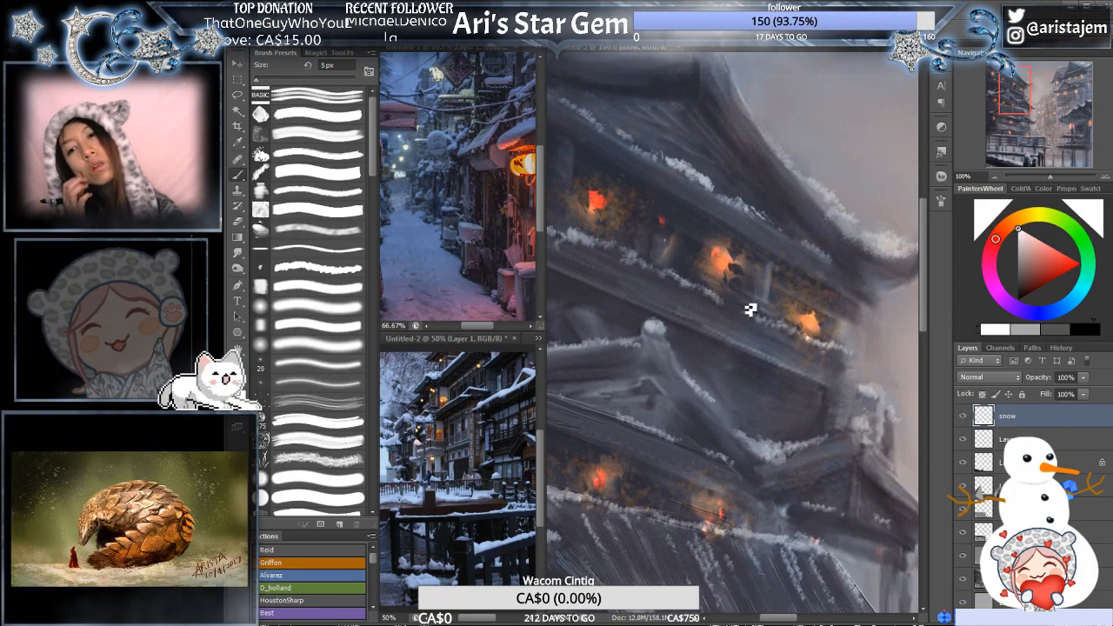
- Add small snow strokes on the wall ledges around the left pagoda's lower lit windows with the 5 px brush
left_click(790, 383, "alt")
left_click(795, 381, "alt")
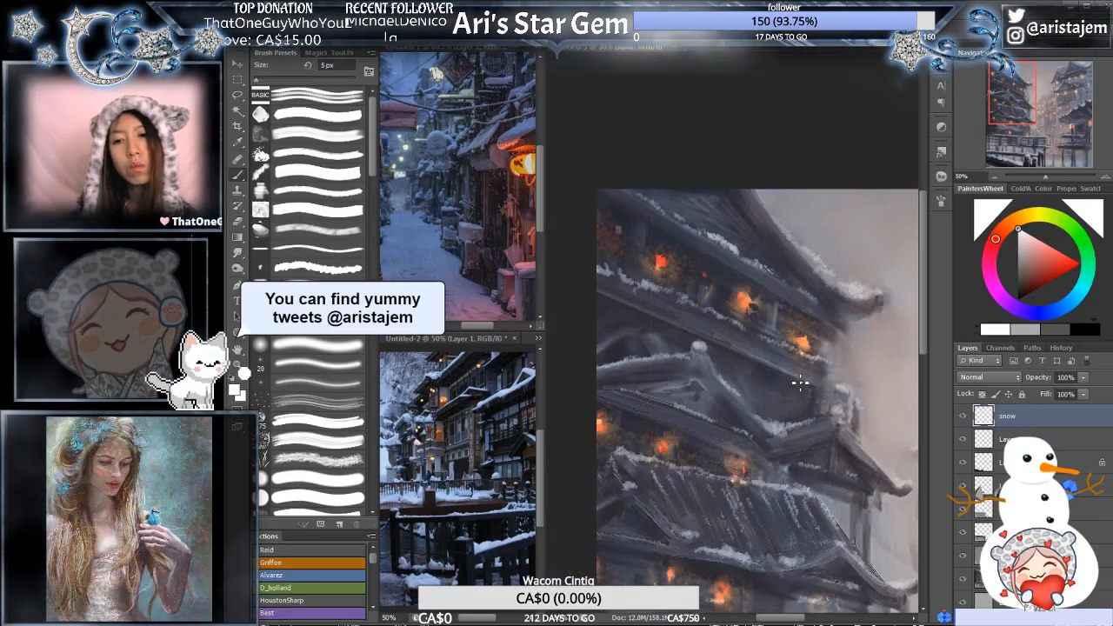
left_click_drag(814, 445, 790, 316)
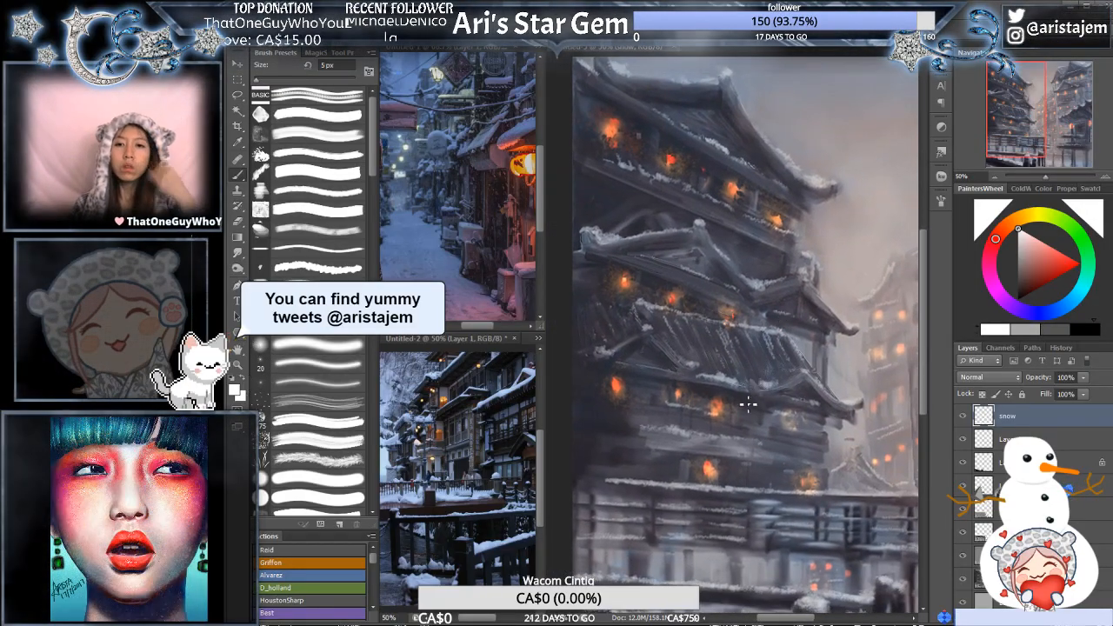
left_click(733, 345, "ctrl")
left_click(733, 344, "ctrl")
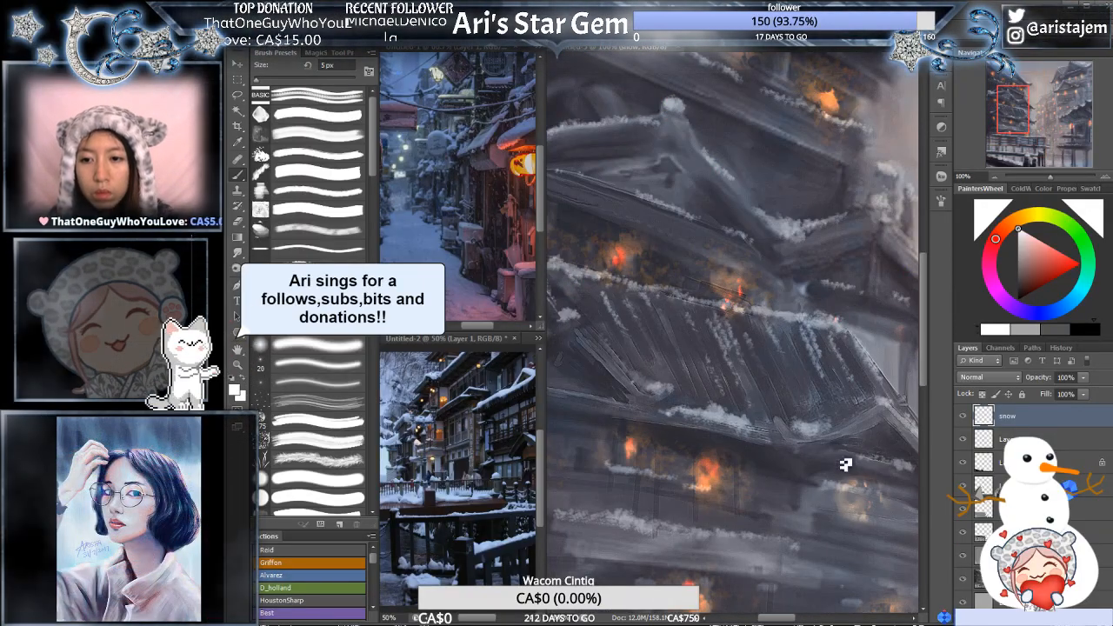
left_click(830, 407, "alt")
left_click_drag(830, 407, 756, 372)
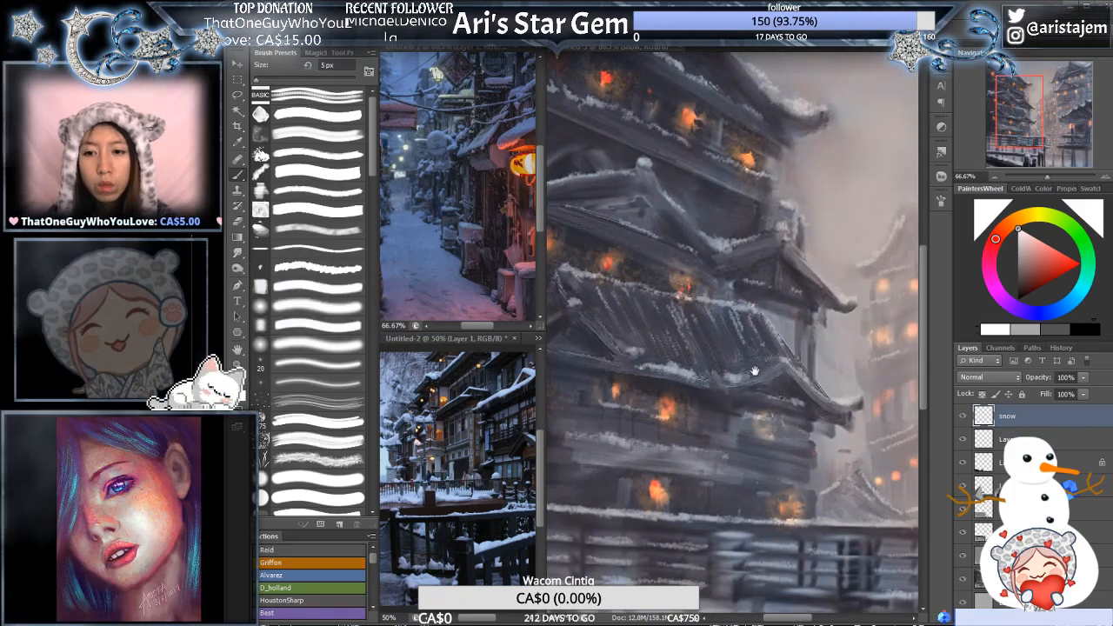
left_click(779, 380, "ctrl")
left_click(783, 395, "ctrl")
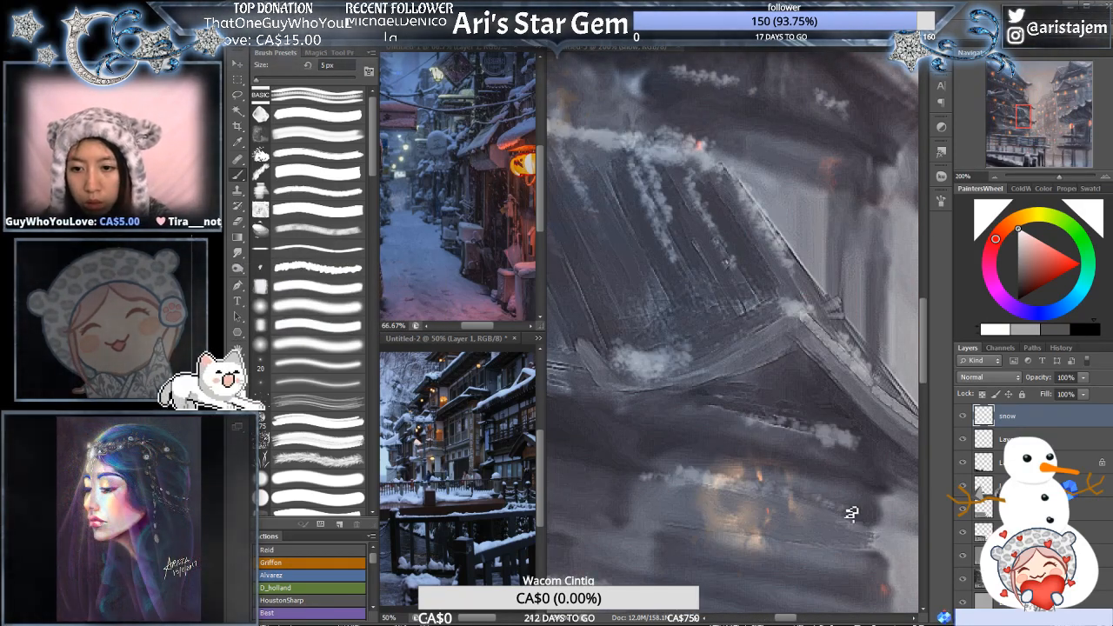
mouse_move(634, 489)
left_mouse_down()
mouse_move(681, 466)
mouse_move(795, 435)
left_mouse_up()
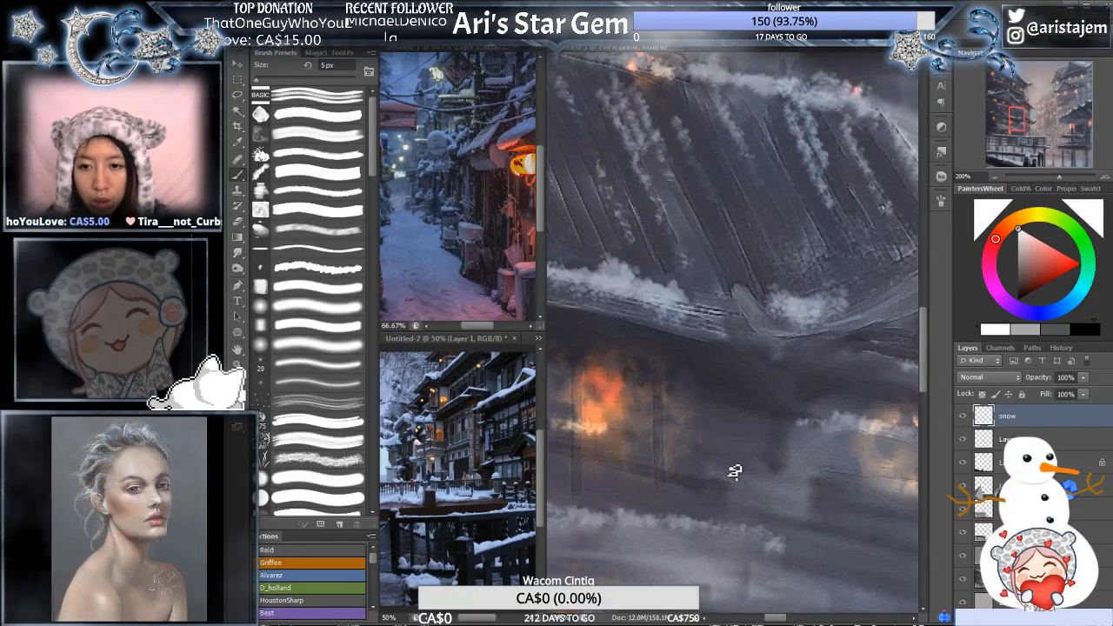
mouse_move(729, 471)
left_mouse_down()
mouse_move(776, 472)
mouse_move(758, 470)
left_mouse_up()
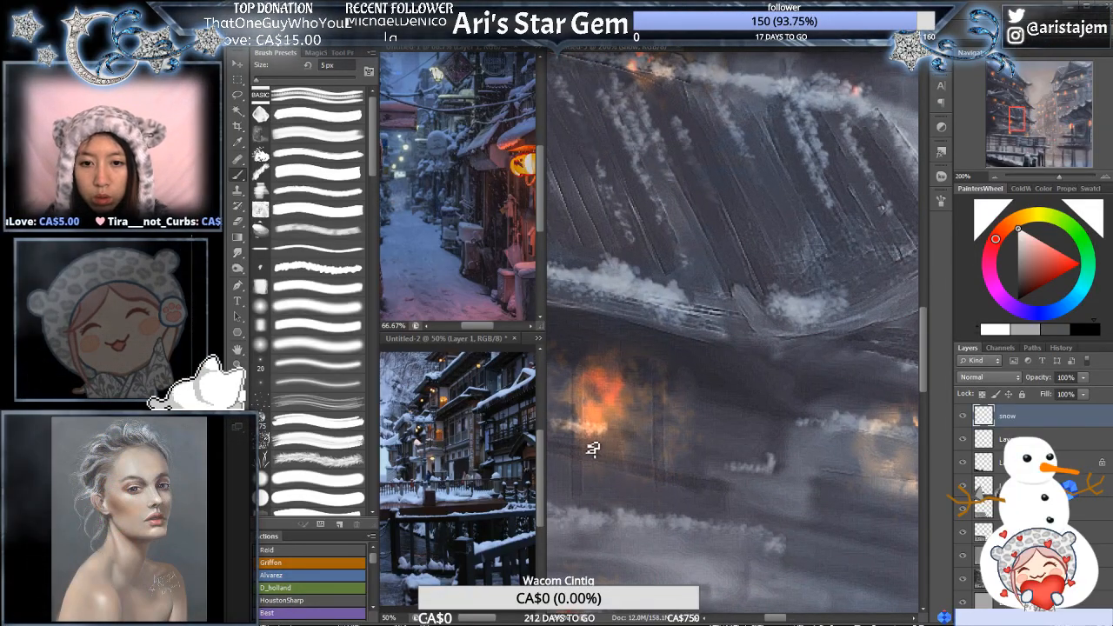
left_click_drag(596, 445, 748, 442)
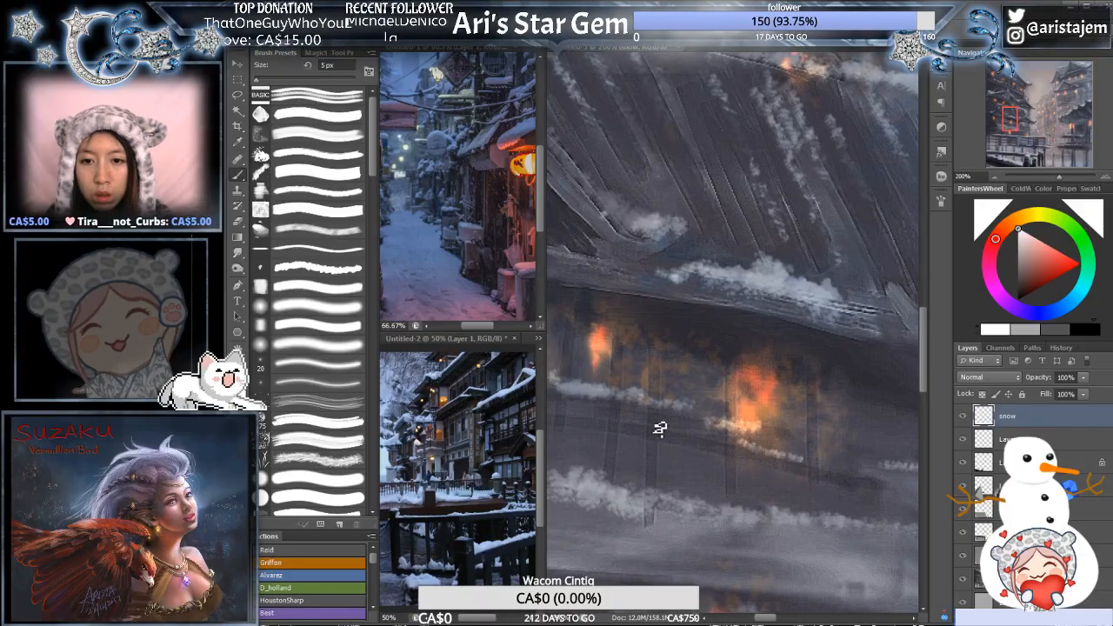
mouse_move(664, 423)
left_mouse_down()
mouse_move(634, 414)
mouse_move(774, 420)
left_mouse_up()
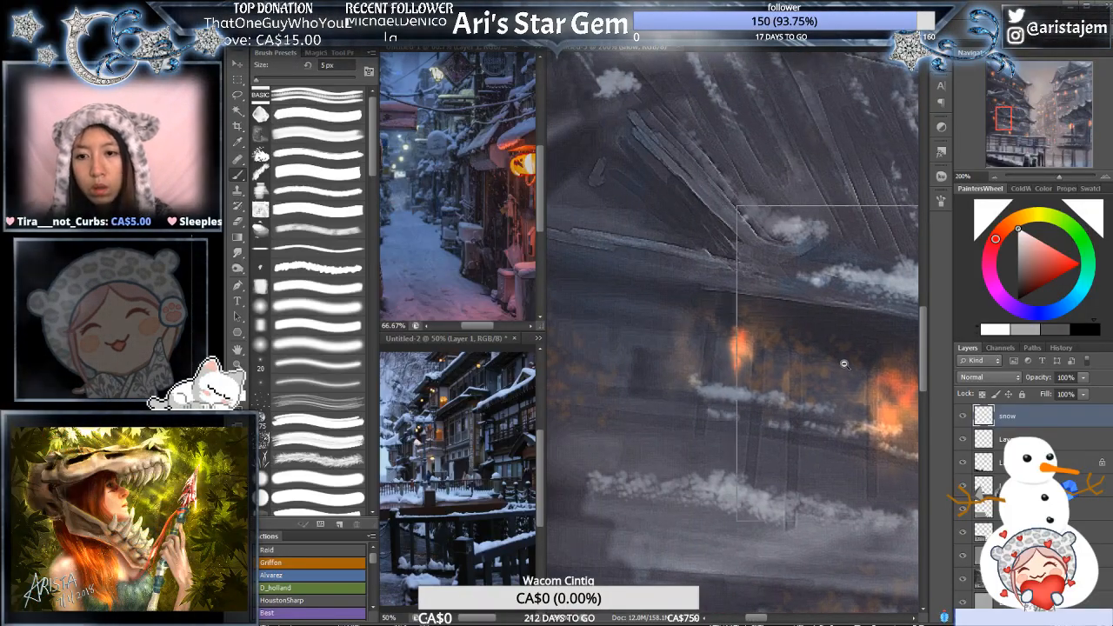
- Review the snow on the left pagoda's lower storeys up close and across the whole painting
key("ctrl+minus")
key("ctrl+minus")
left_click_drag(755, 391, 711, 388)
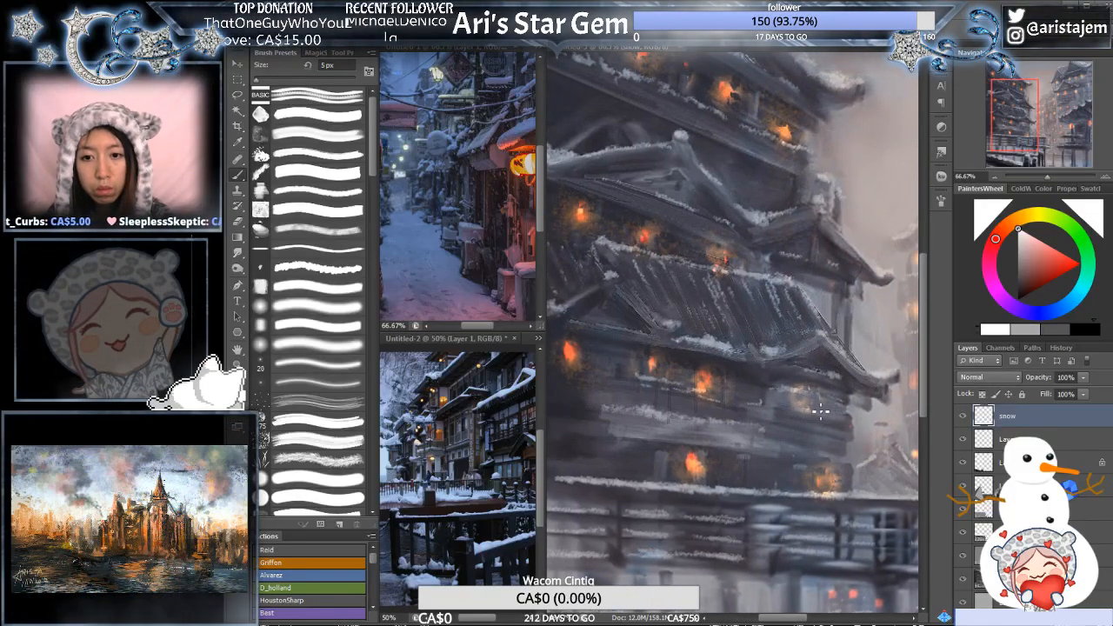
mouse_move(773, 374)
left_mouse_down()
mouse_move(852, 350)
mouse_move(746, 309)
left_mouse_up()
left_click(842, 315, "alt")
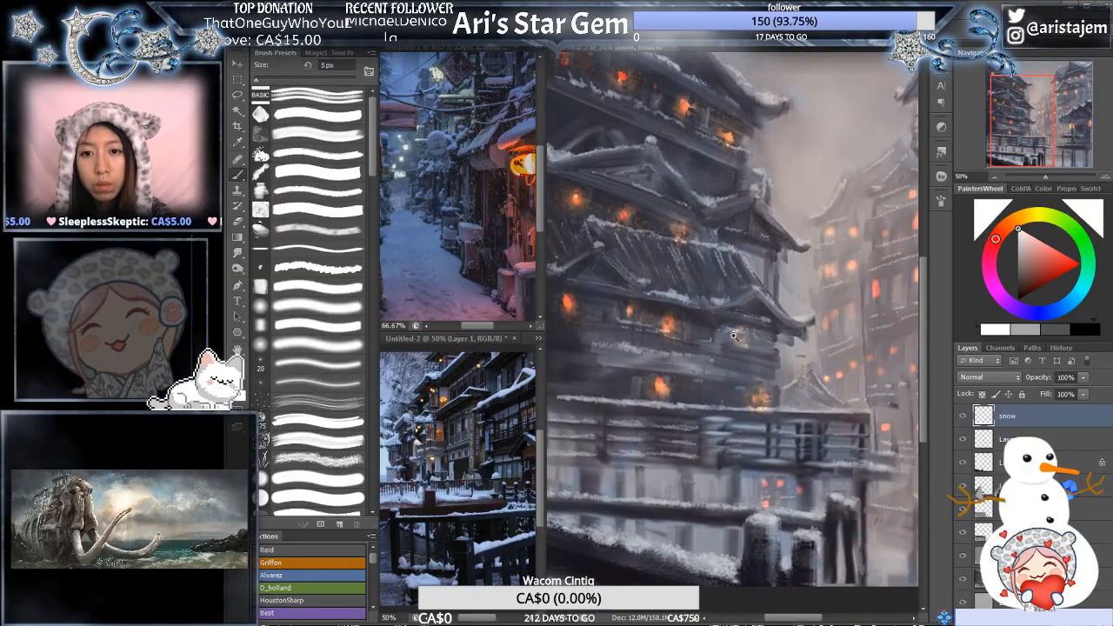
left_click(734, 337)
left_click(721, 341)
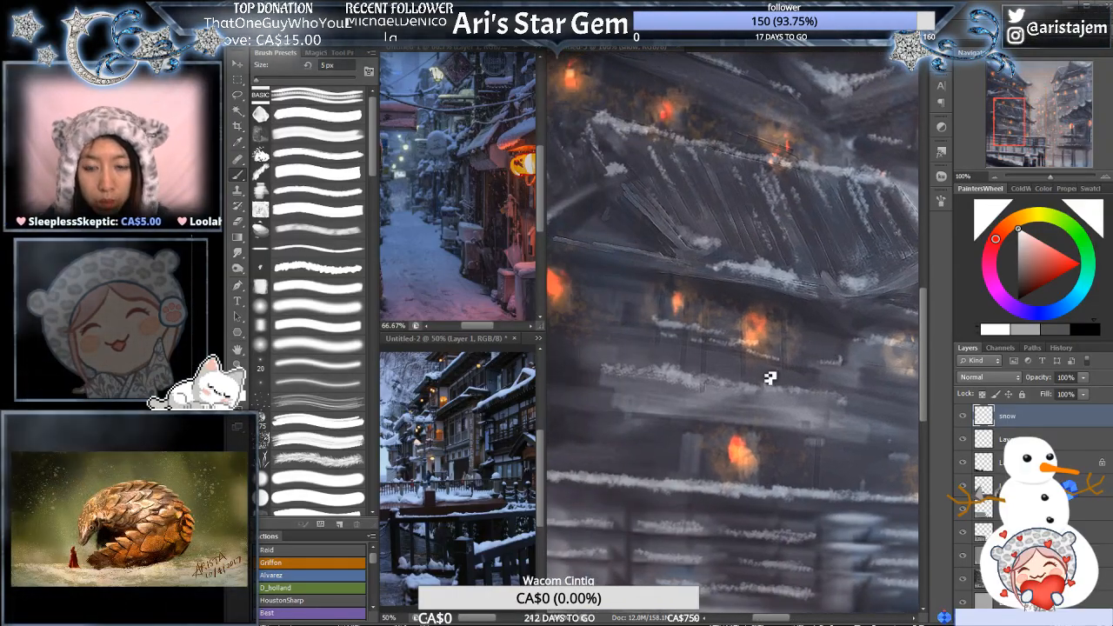
key("e")
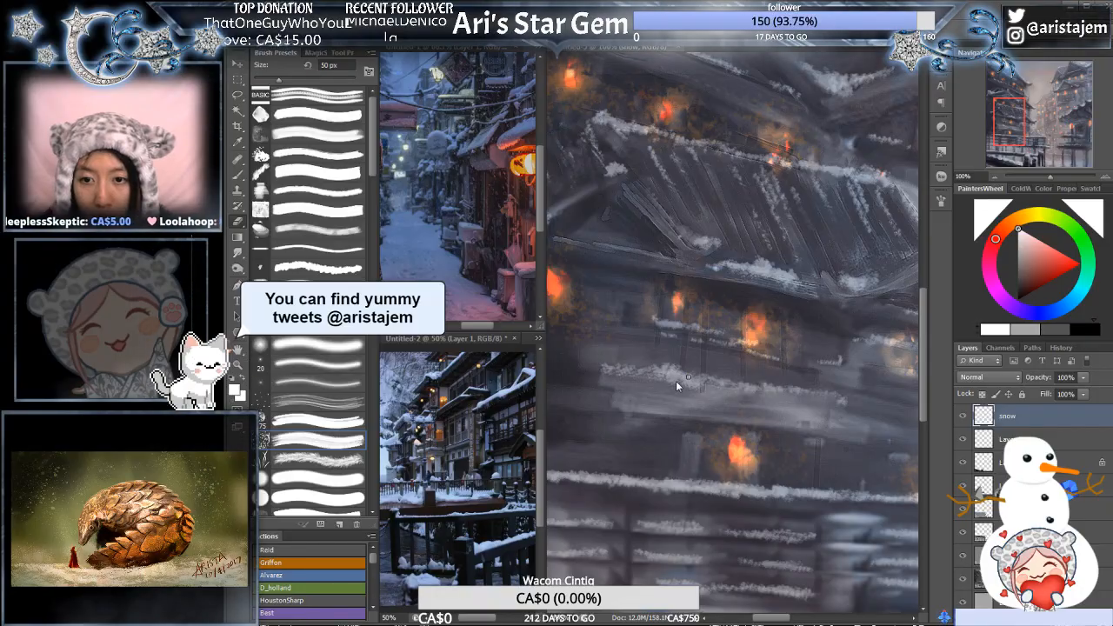
key("bracketleft")
key("bracketleft")
key("bracketleft")
key("bracketleft")
key("bracketleft")
key("bracketleft")
key("bracketleft")
key("bracketleft")
key("bracketleft")
key("bracketleft")
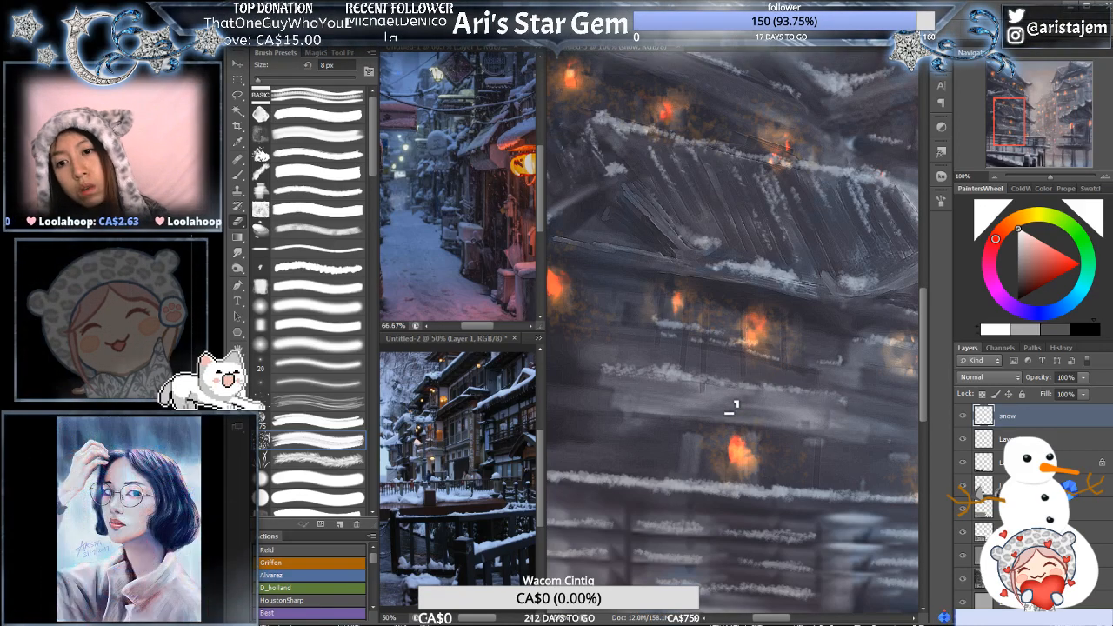
left_click(761, 386, "alt")
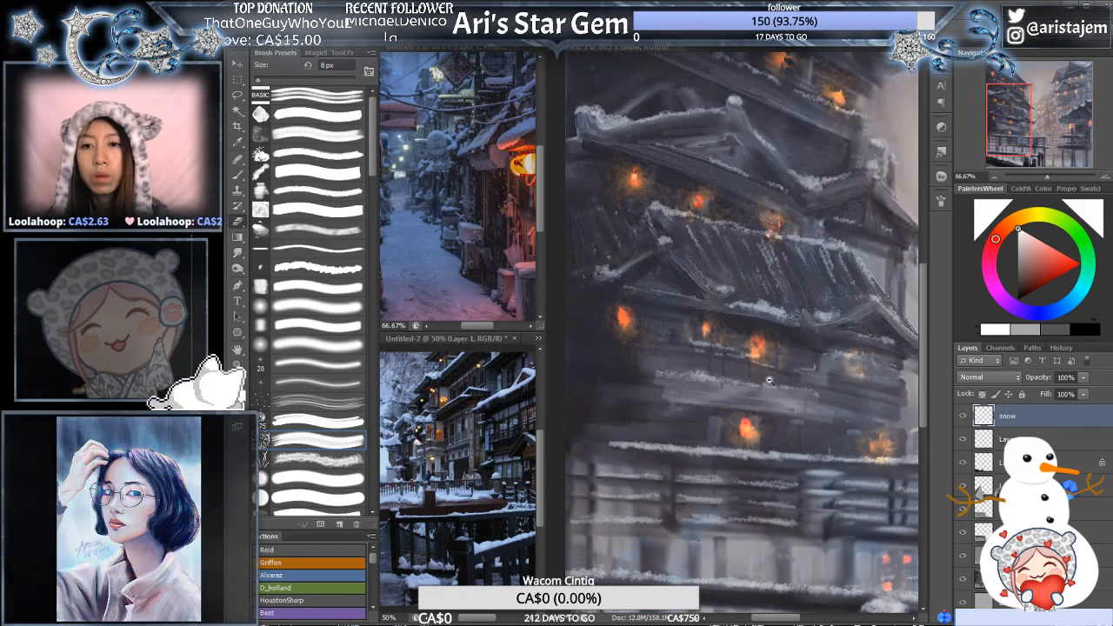
left_click(762, 386, "alt")
left_click_drag(878, 375, 760, 366)
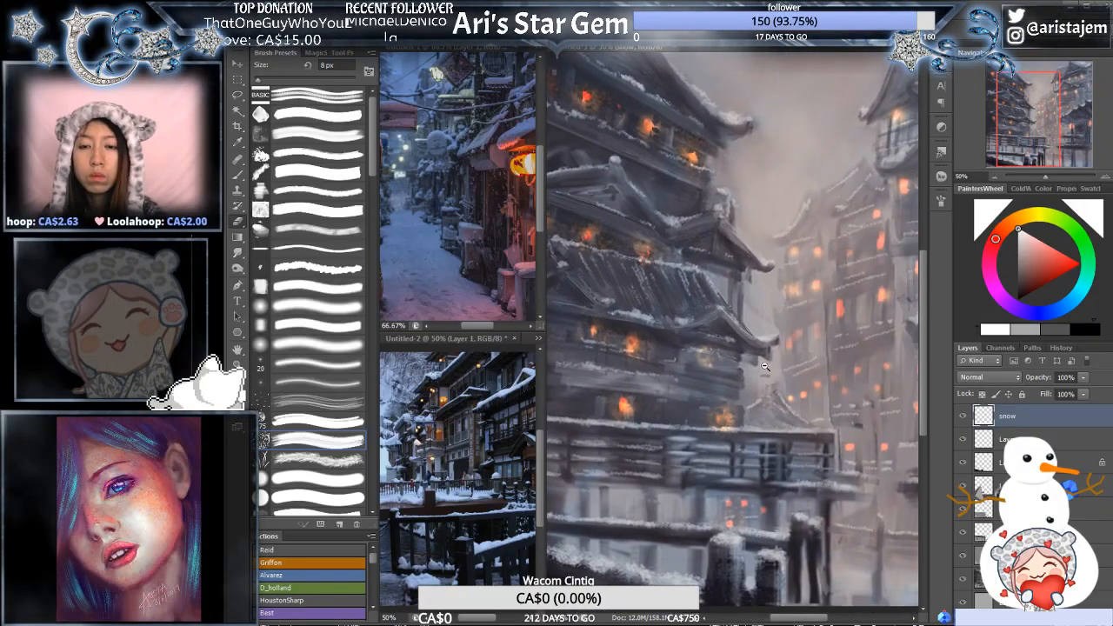
left_click(765, 367, "alt")
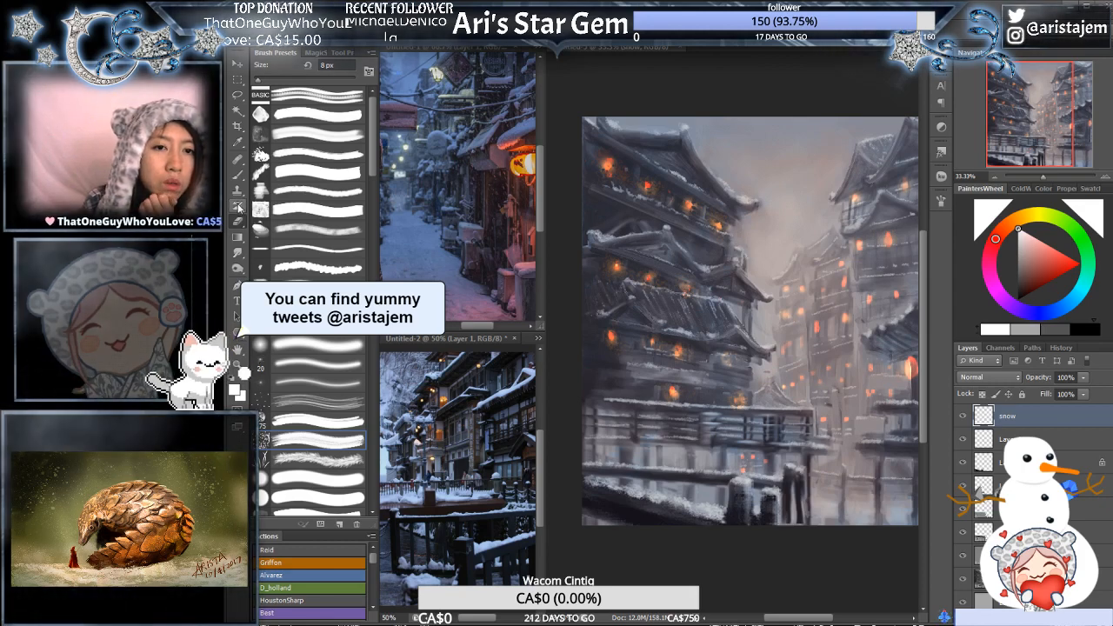
- Choose a different basic brush preset and reduce it to 9 px for the left pagoda's middle gable roof
left_click(241, 169)
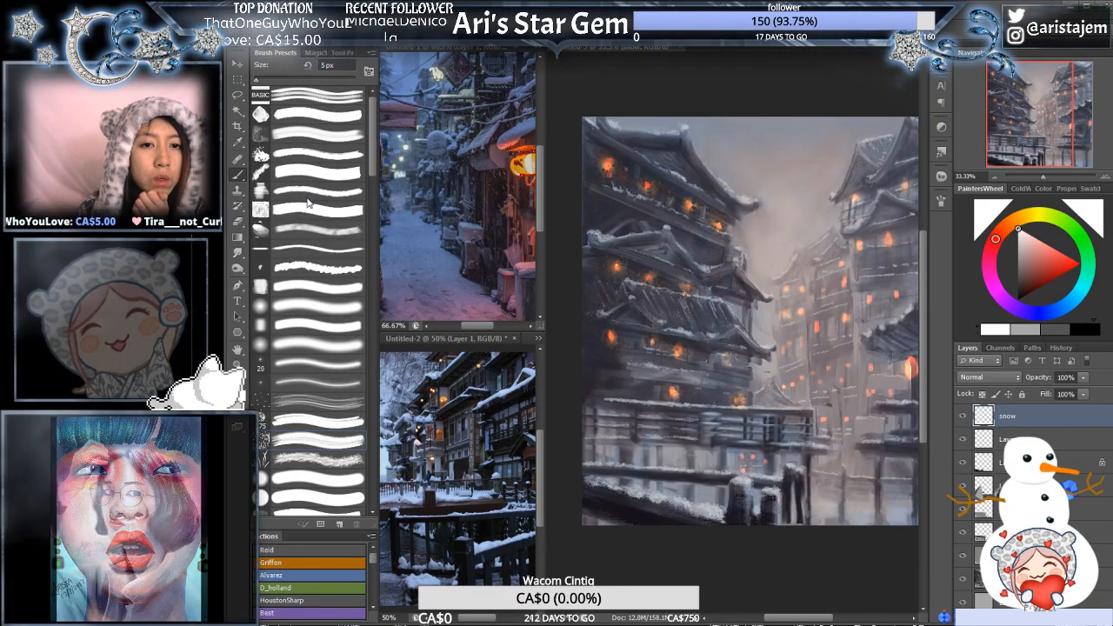
left_click(308, 211)
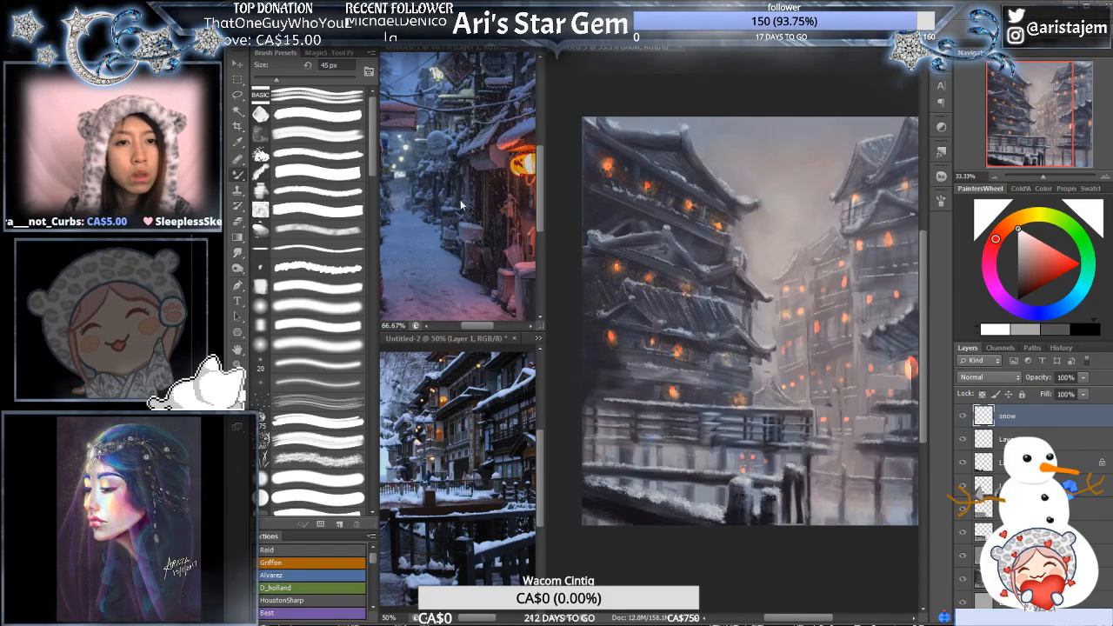
left_click(328, 192)
left_click(323, 114)
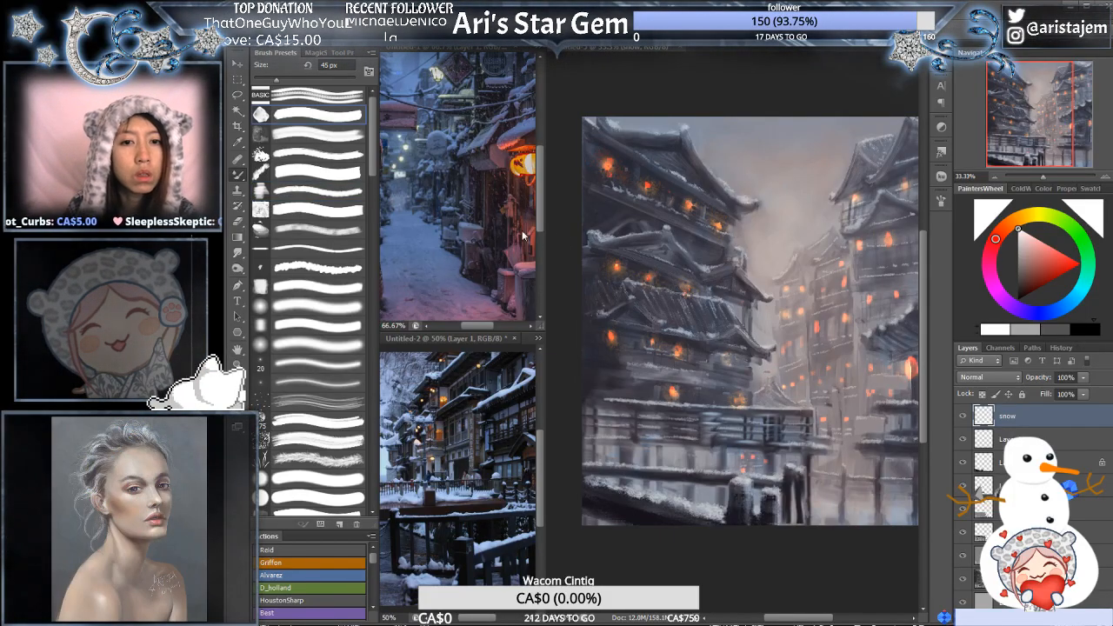
left_click(628, 214, "ctrl")
left_click(632, 217, "ctrl")
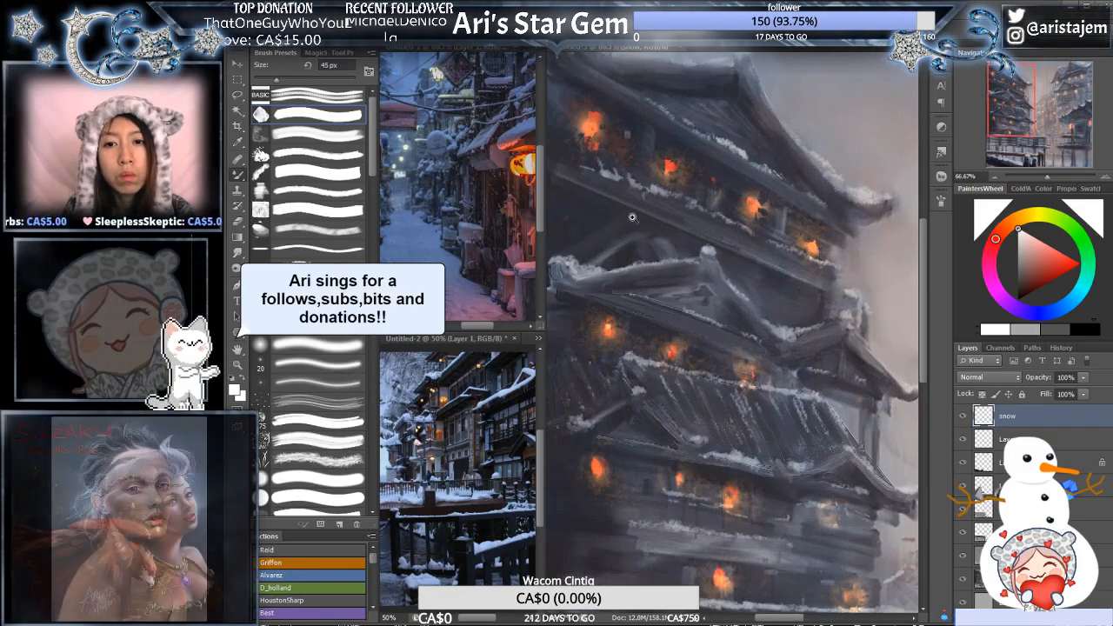
left_click(633, 218, "ctrl")
left_click(702, 198, "ctrl")
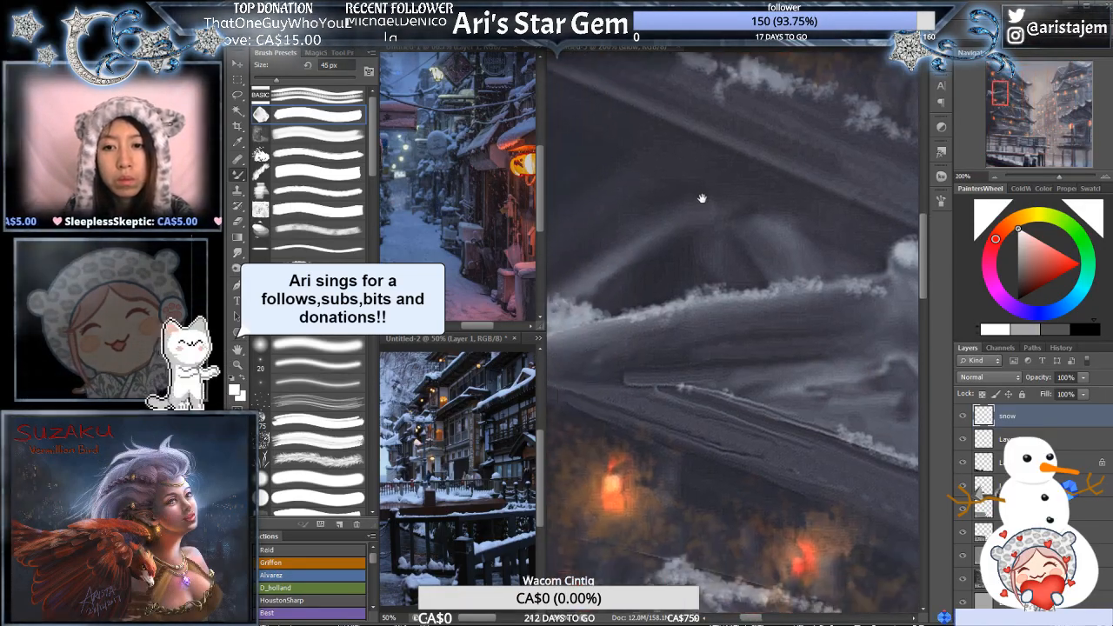
left_click_drag(702, 198, 641, 147)
left_click_drag(1057, 174, 1052, 174)
left_click_drag(713, 289, 743, 271)
key("bracketleft")
key("bracketleft")
key("bracketleft")
key("bracketleft")
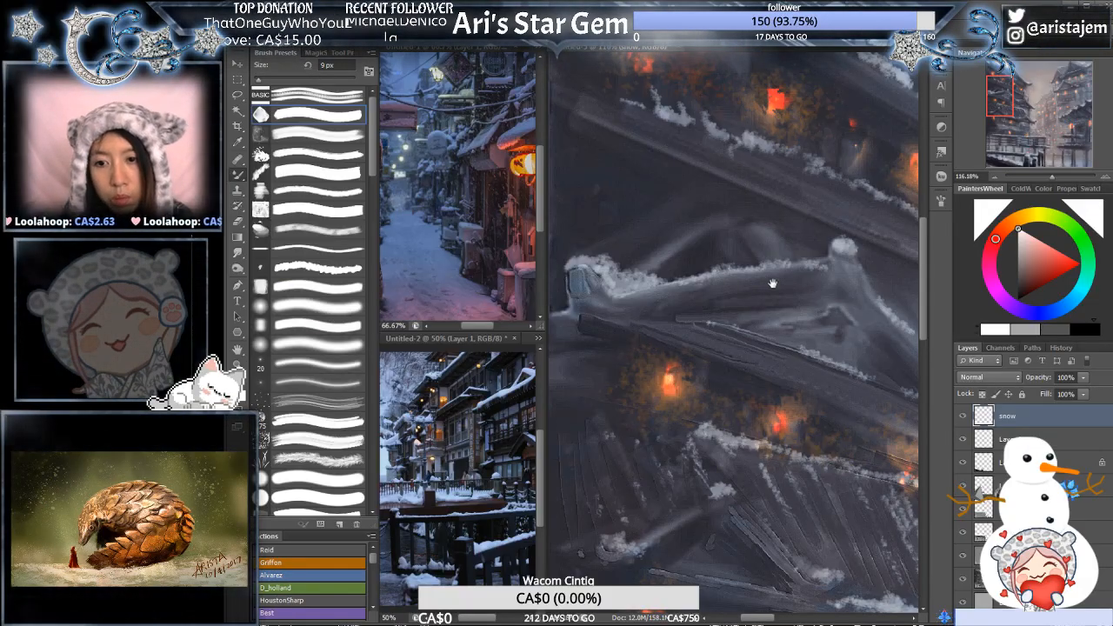
- Paint short snow and icicle strokes beneath the left pagoda's middle eaves, above the lanterns, with a 5 px brush
mouse_move(772, 284)
left_mouse_down()
mouse_move(721, 267)
mouse_move(767, 263)
left_mouse_up()
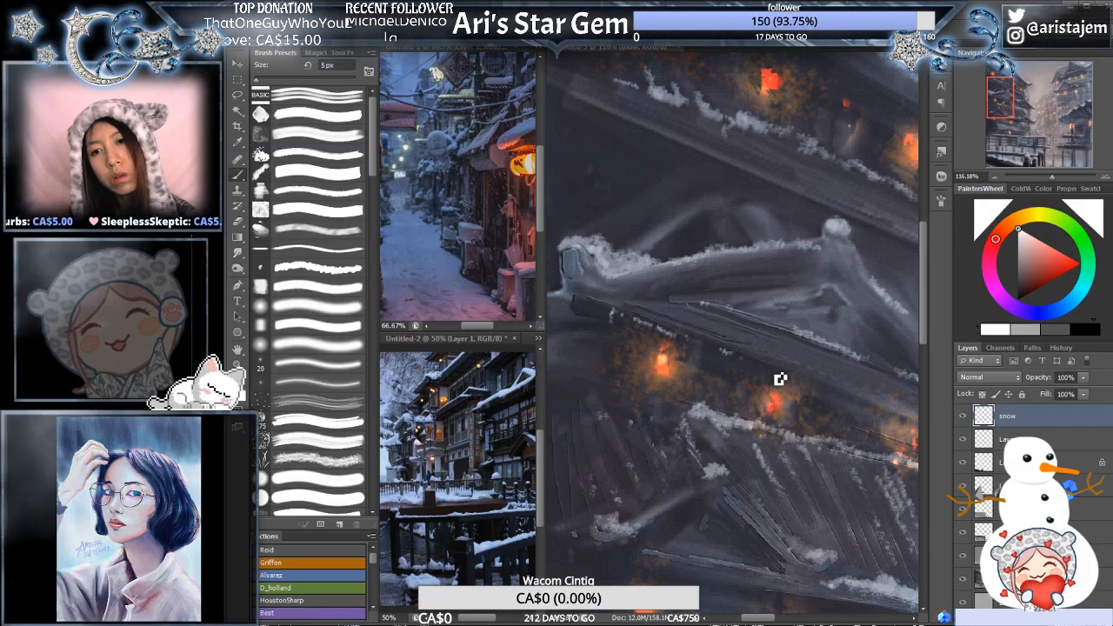
left_click_drag(831, 370, 793, 353)
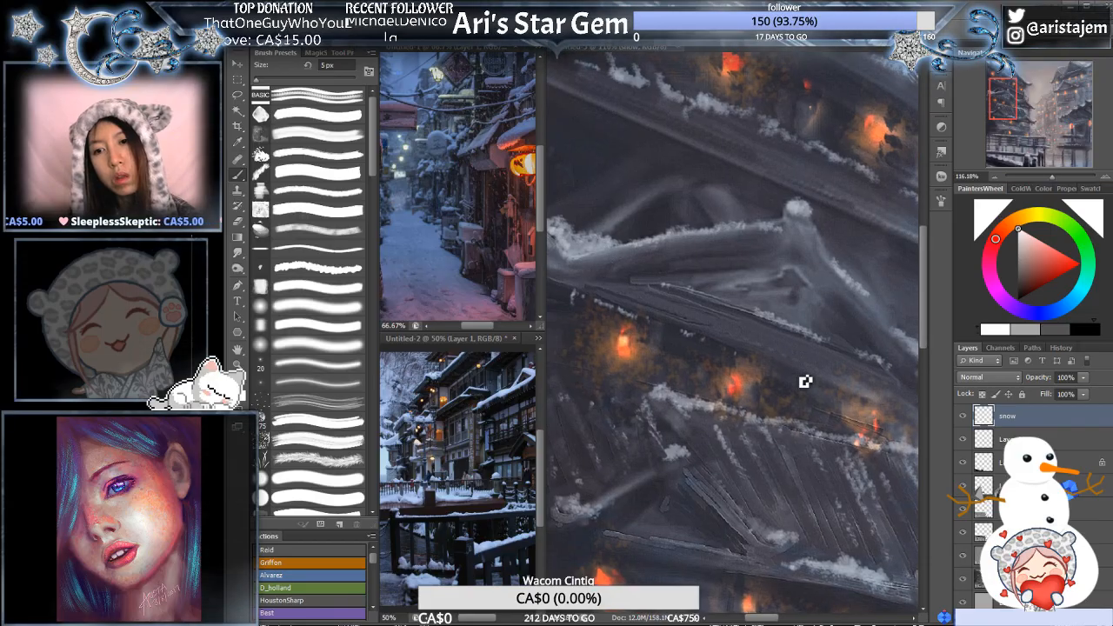
left_click_drag(864, 398, 760, 362)
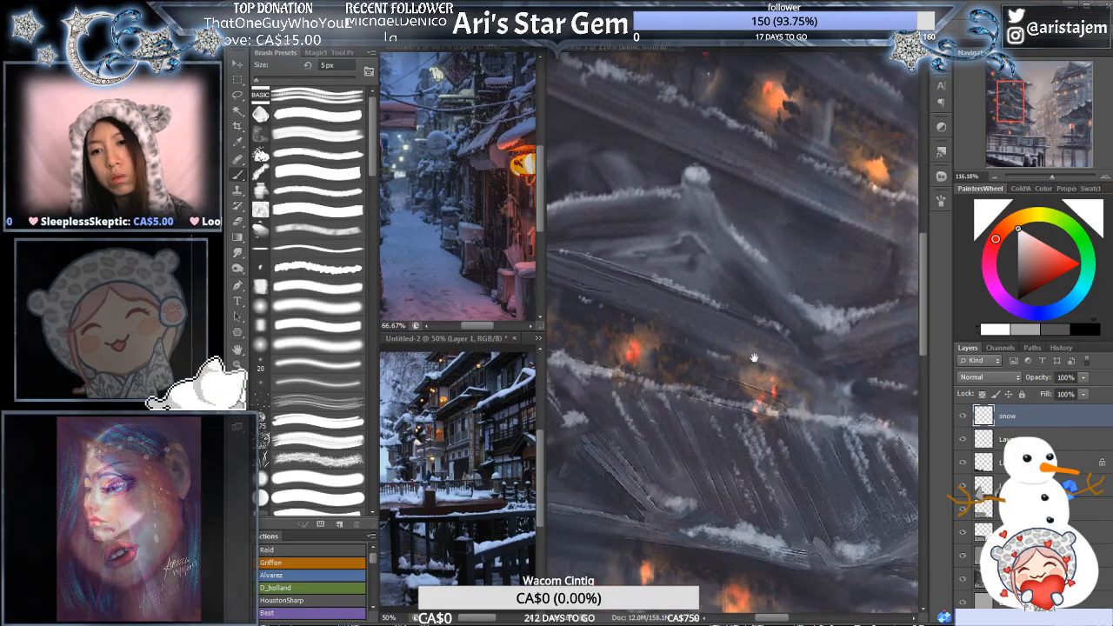
left_click_drag(641, 314, 775, 328)
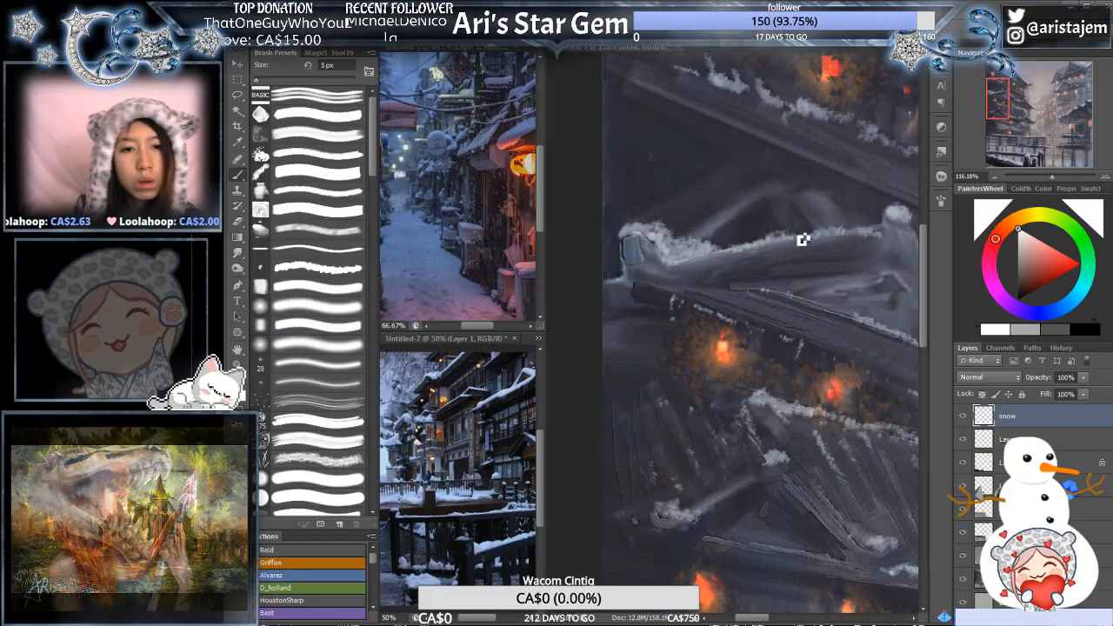
left_click_drag(863, 302, 788, 295)
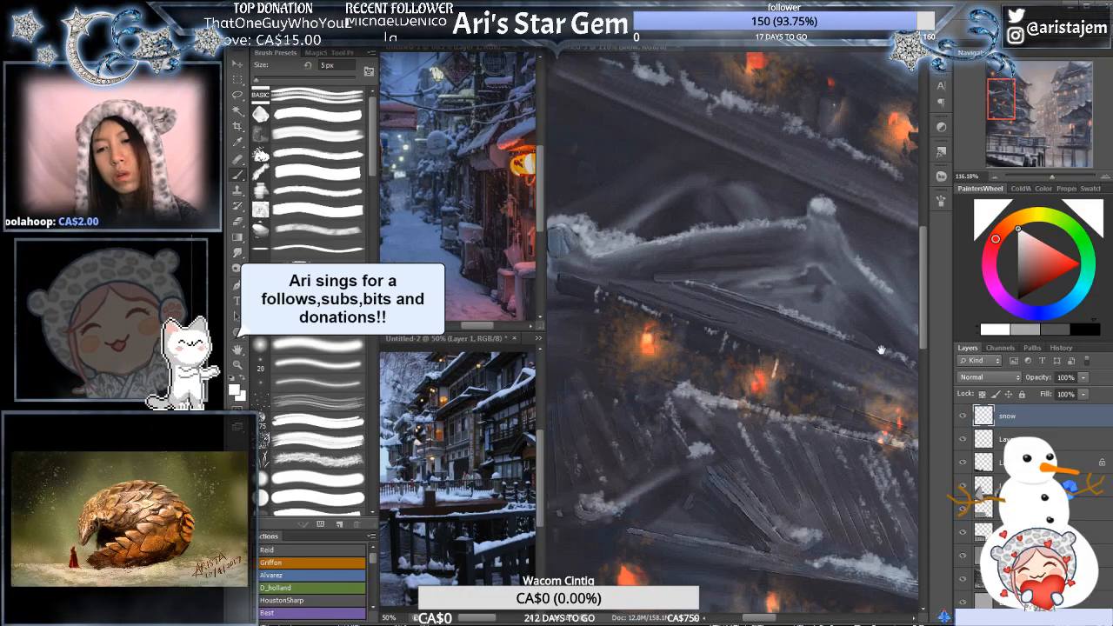
left_click_drag(882, 350, 774, 322)
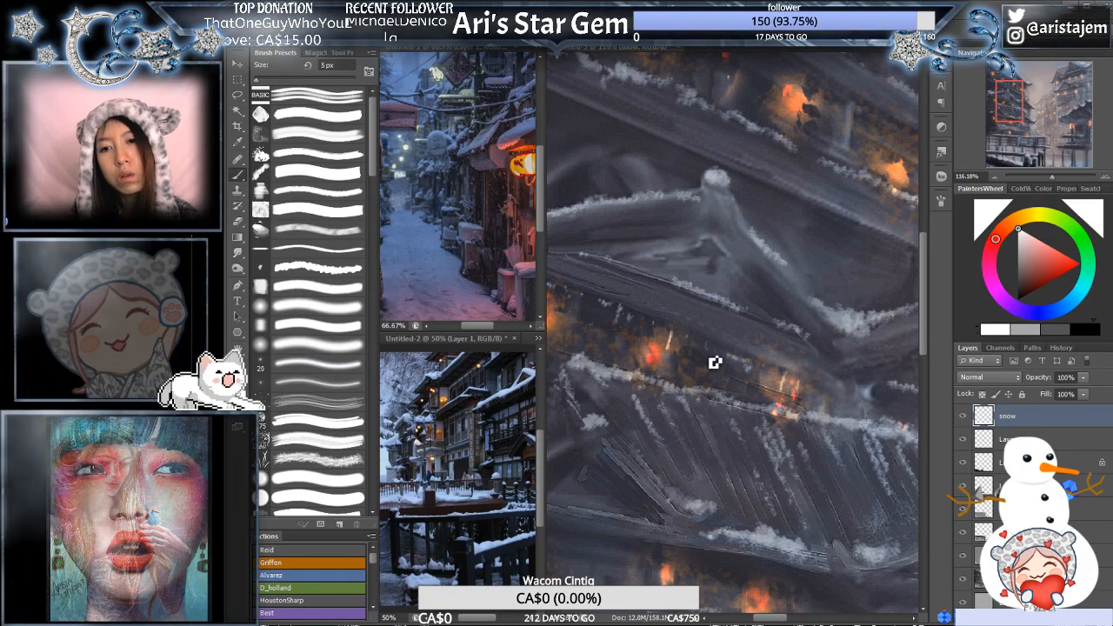
- Add a row of fine hanging snow strokes under the left pagoda's lower eaves with a 4 px brush
left_click(770, 280, "alt")
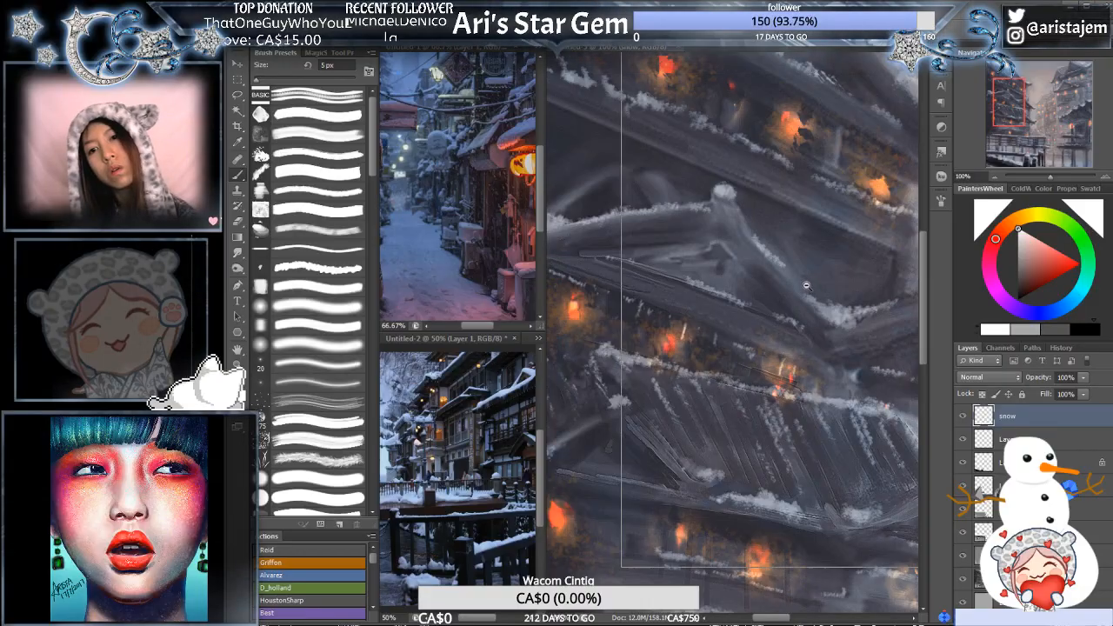
left_click(812, 276, "alt")
left_click_drag(815, 277, 820, 217)
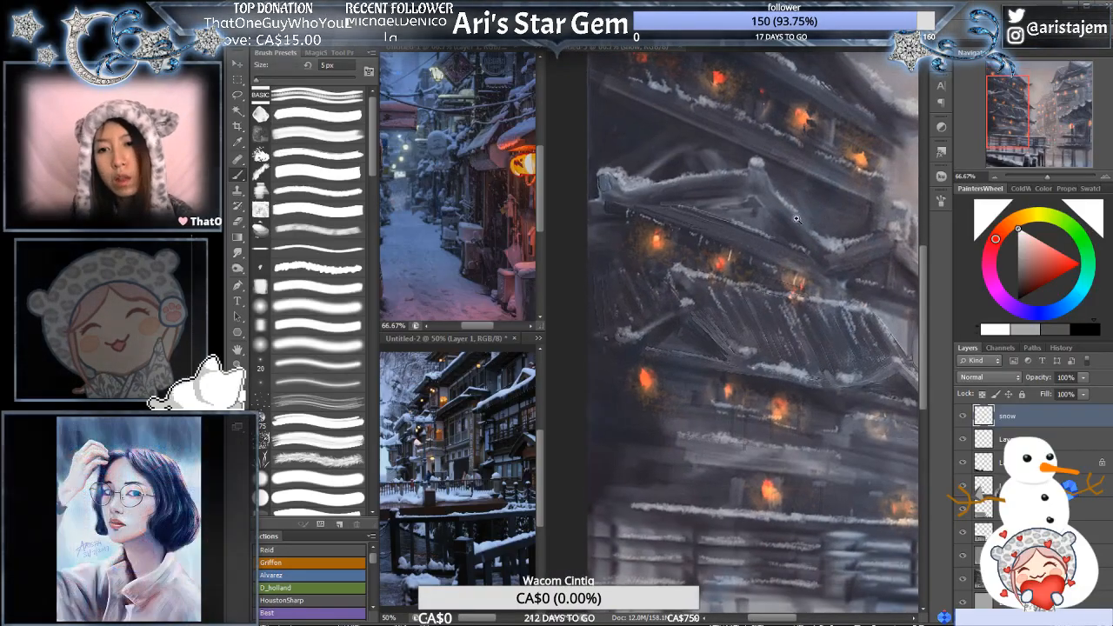
left_click(803, 254, "ctrl")
left_click_drag(706, 314, 805, 278)
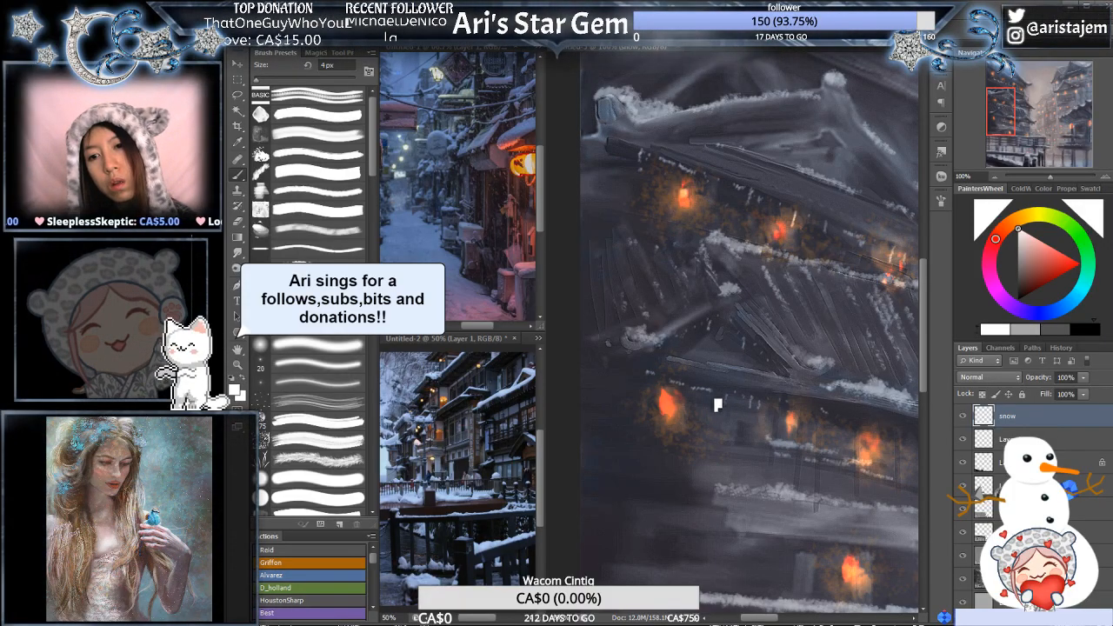
left_click_drag(858, 401, 750, 379)
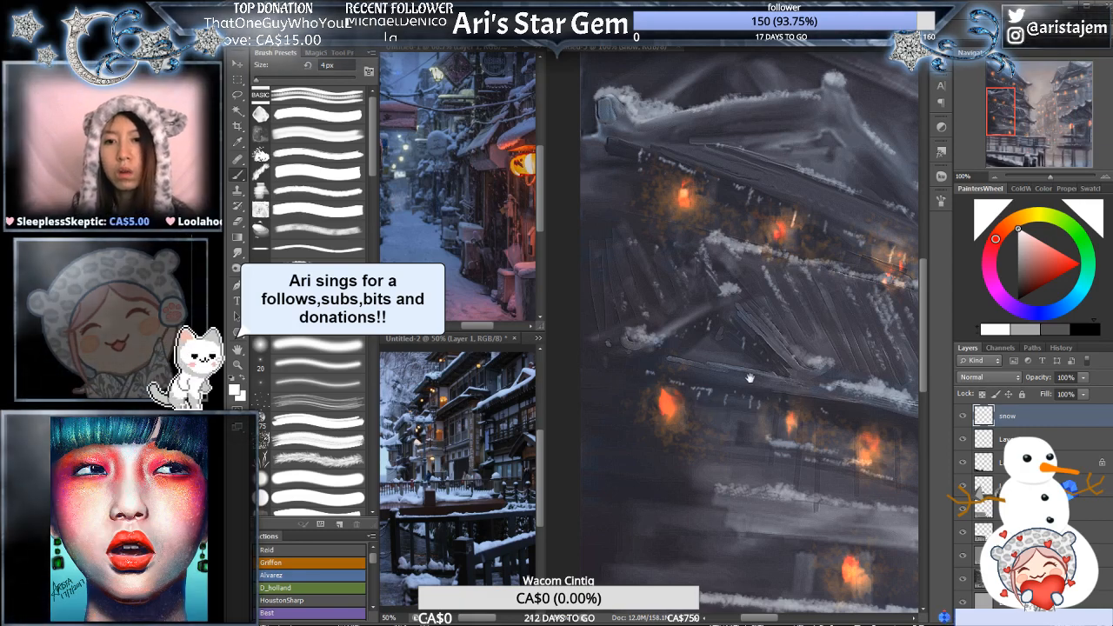
- Extend the 4 px icicle strokes under the lower roof's eaves to the right of the brightest lit window
left_click(808, 359, "alt")
left_click(821, 371, "alt")
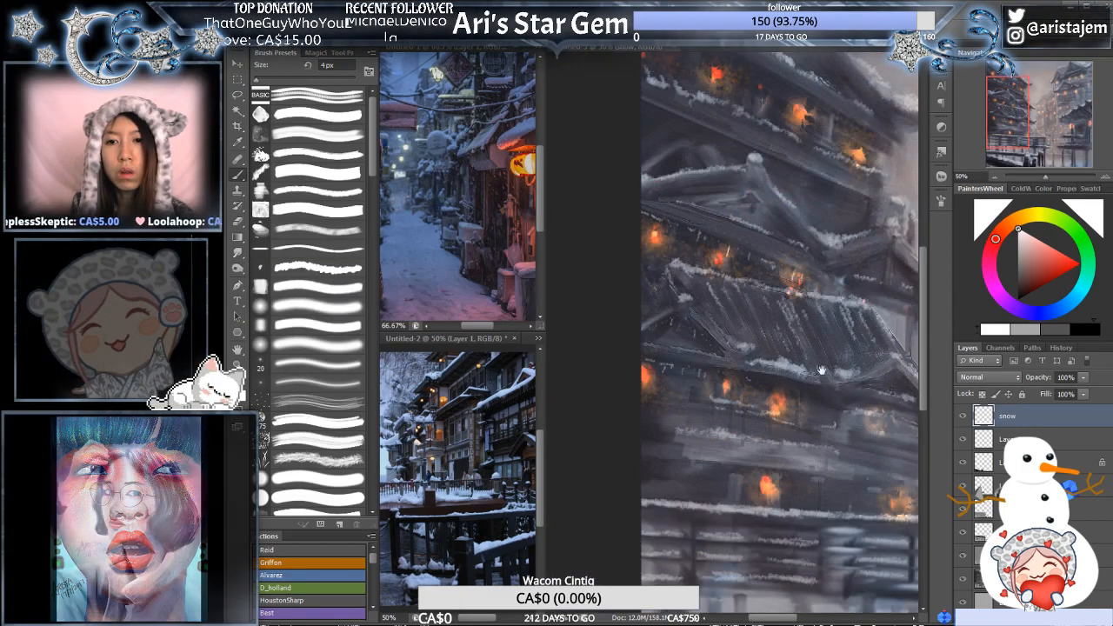
left_click_drag(830, 390, 791, 375)
left_click(794, 374, "ctrl")
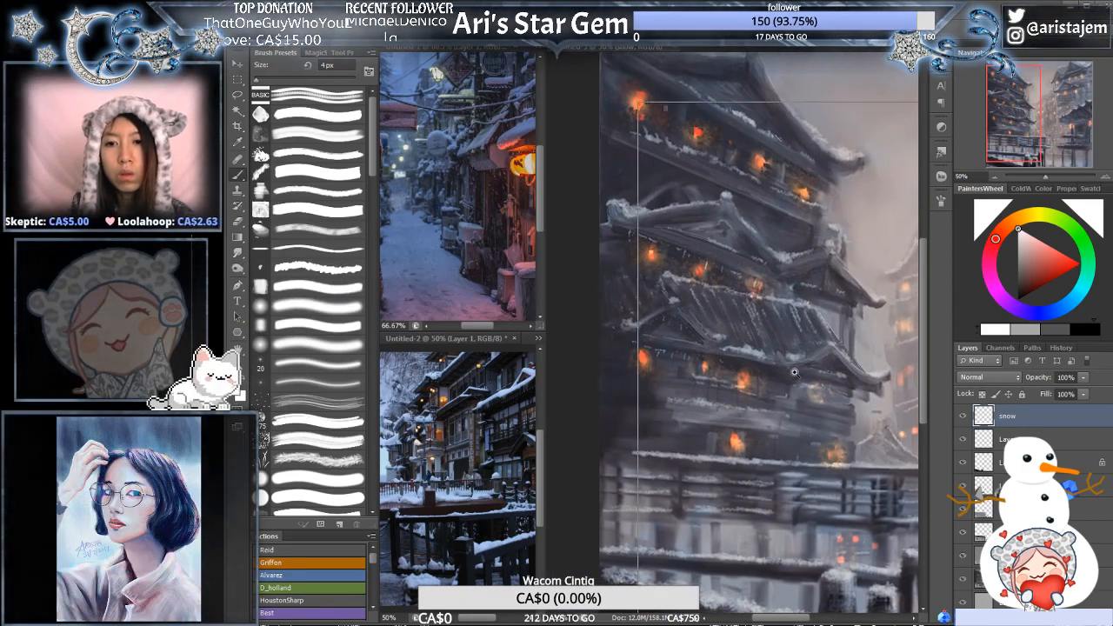
left_click(792, 373, "ctrl")
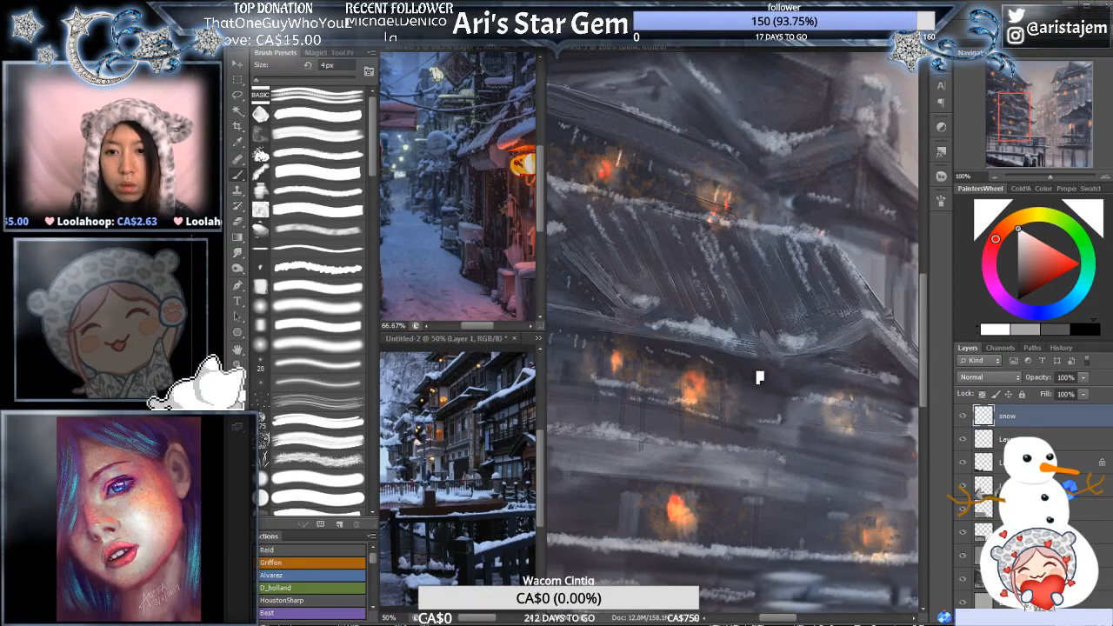
left_click_drag(748, 369, 748, 384)
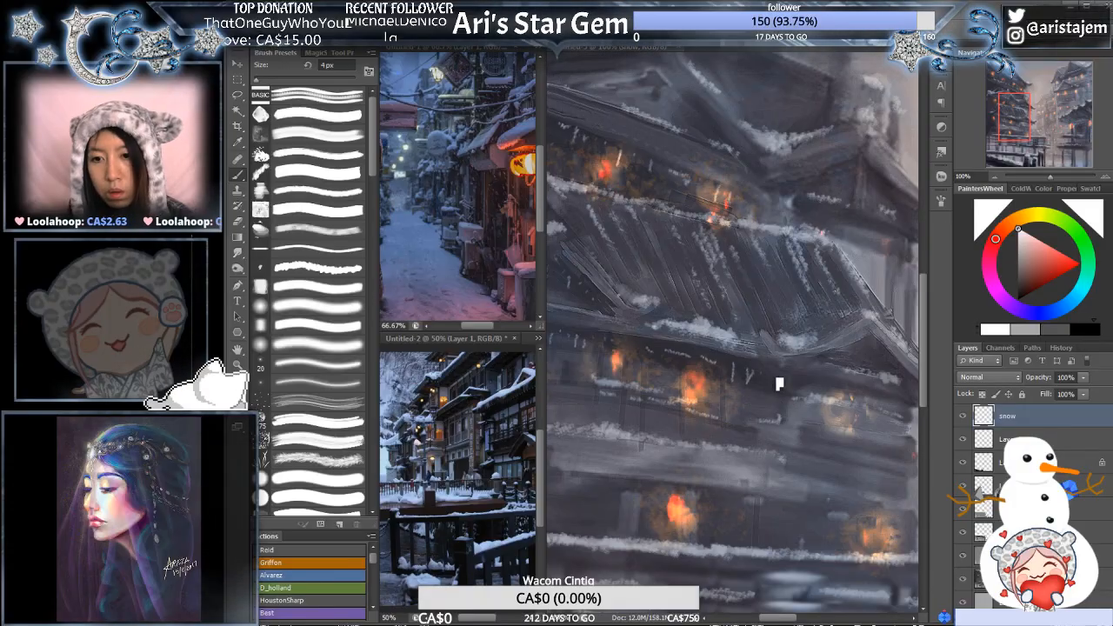